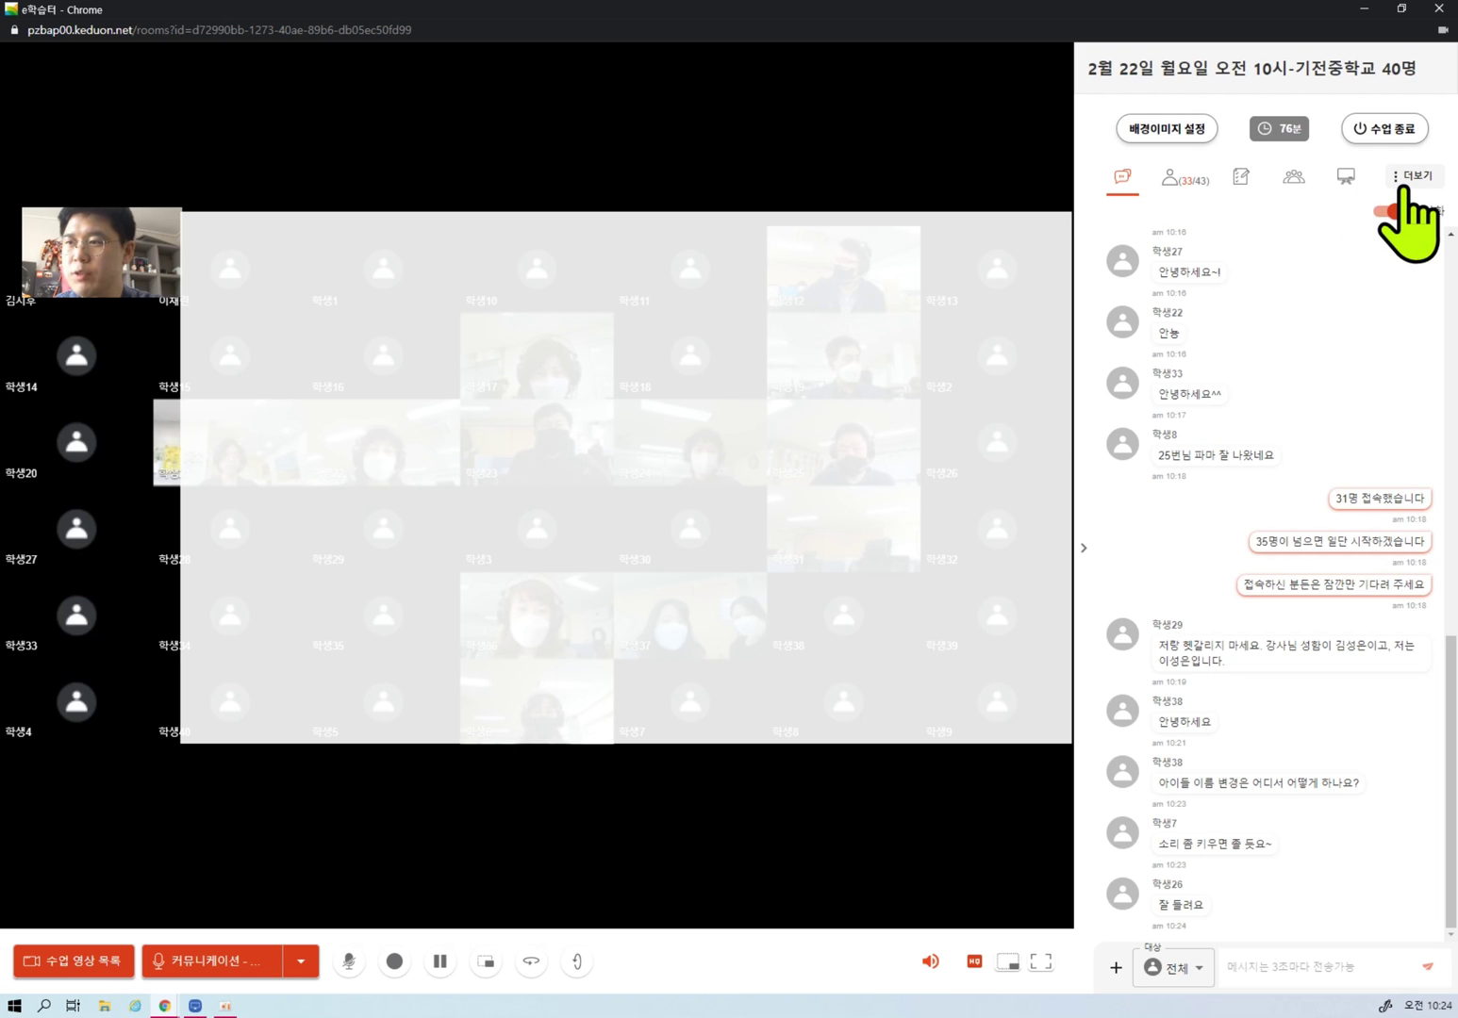
- Open the 더보기 menu of extra tools in the live class side panel
click(1404, 185)
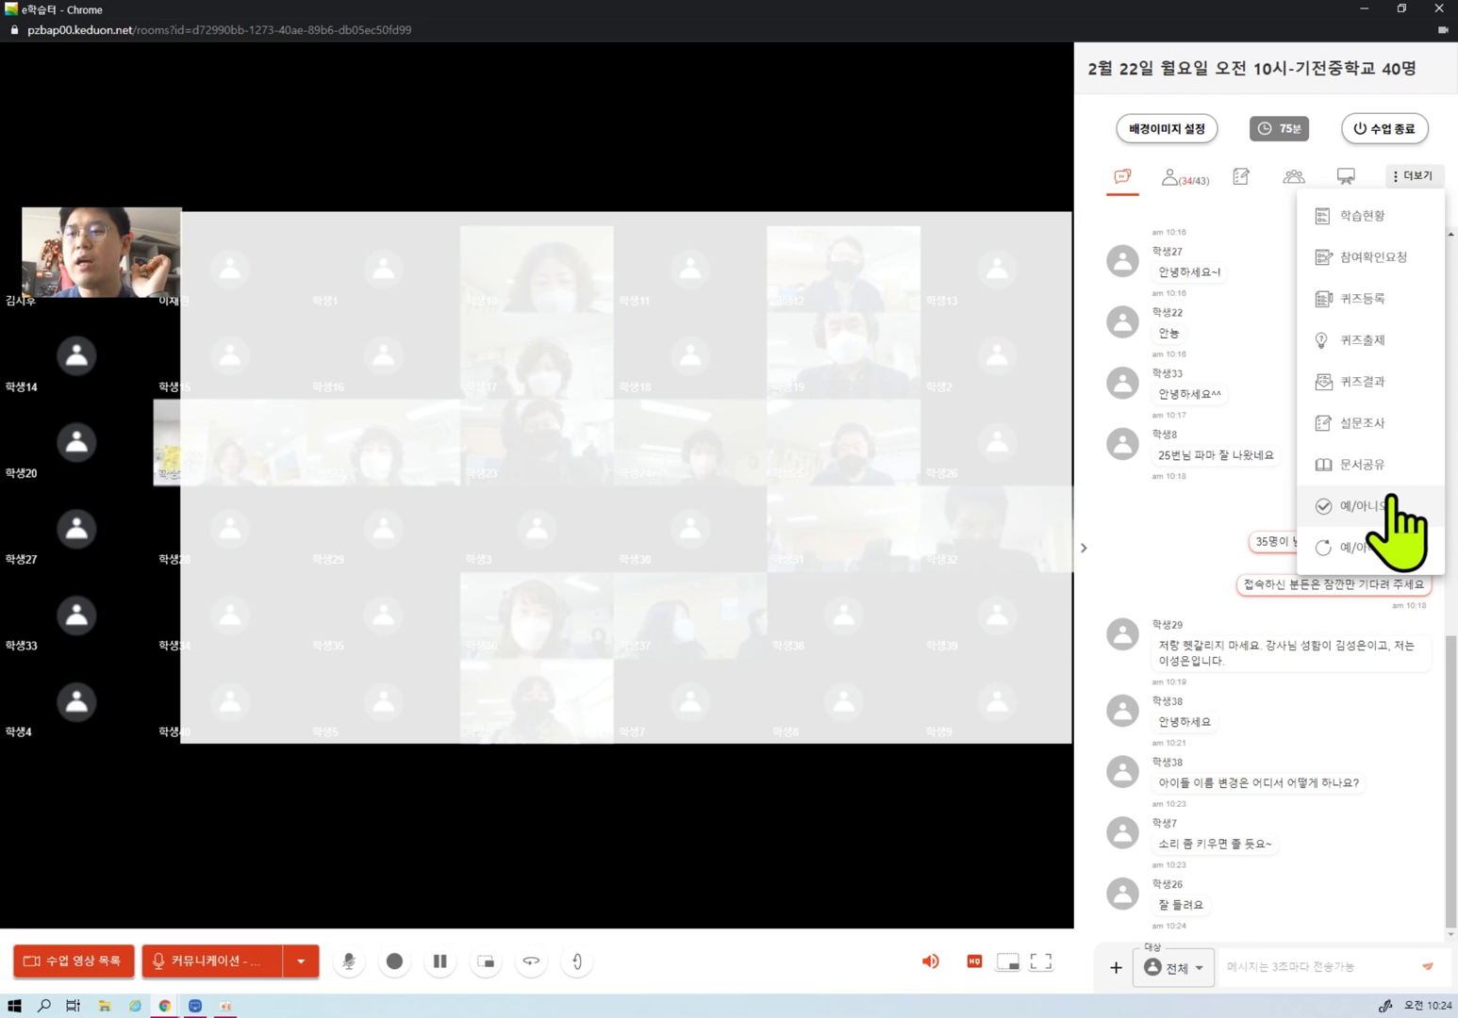
- Send a 예/아니오 yes/no request to the students and confirm it
click(1393, 499)
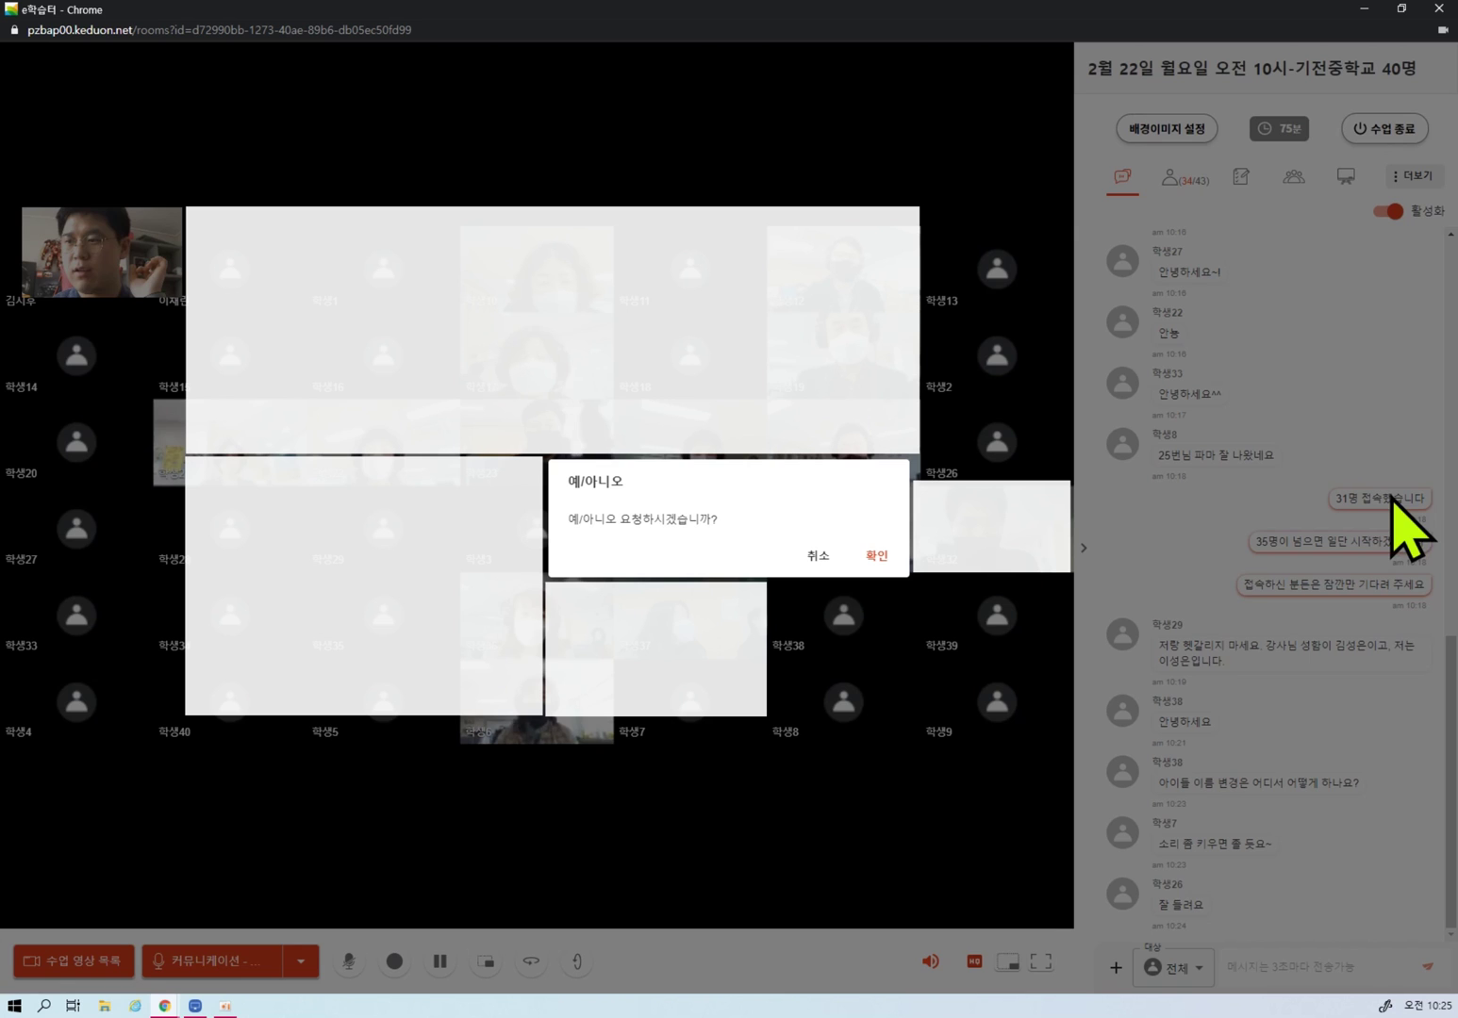
click(877, 556)
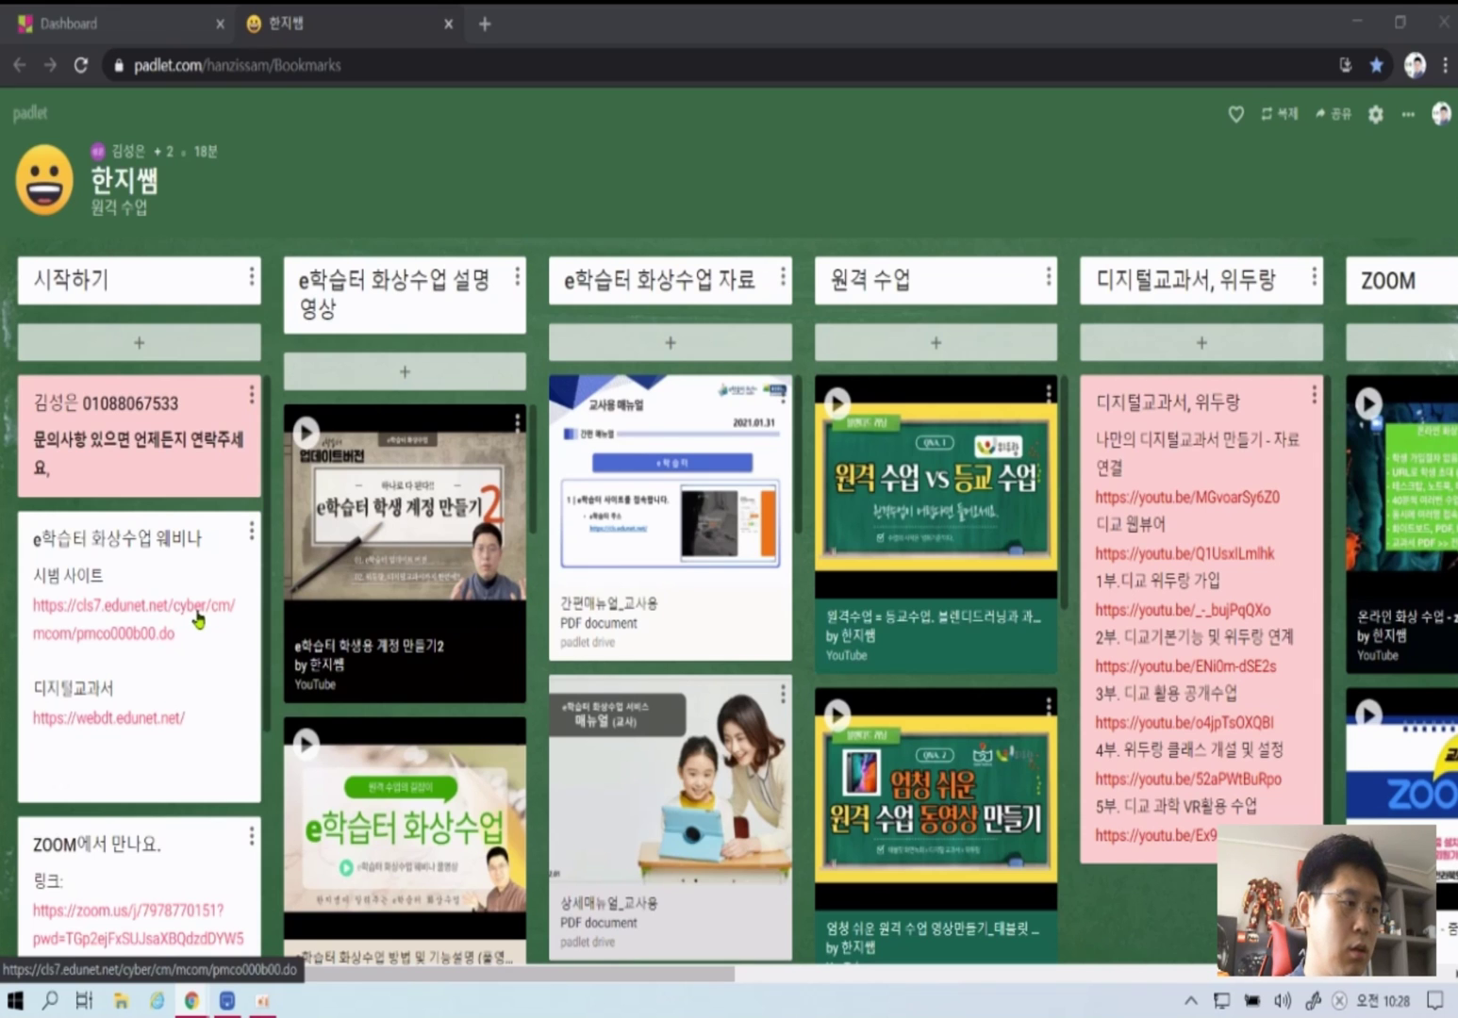
- Go from the Padlet to the 연수지원용학급 class page and bring up the mirrored iPad
click(196, 614)
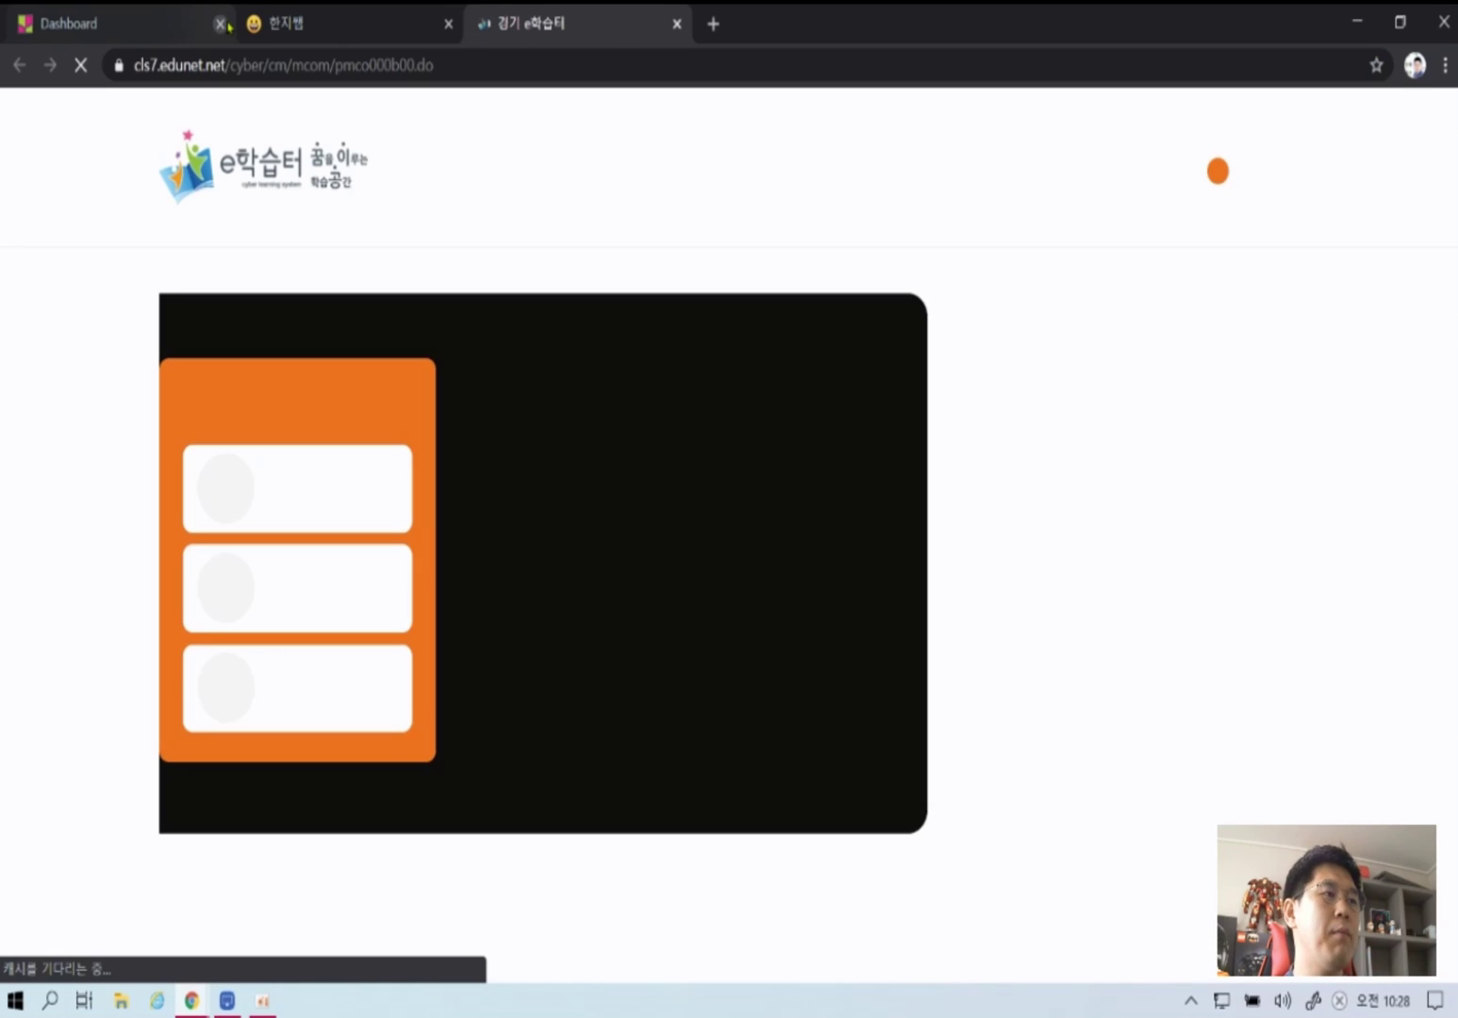
click(224, 24)
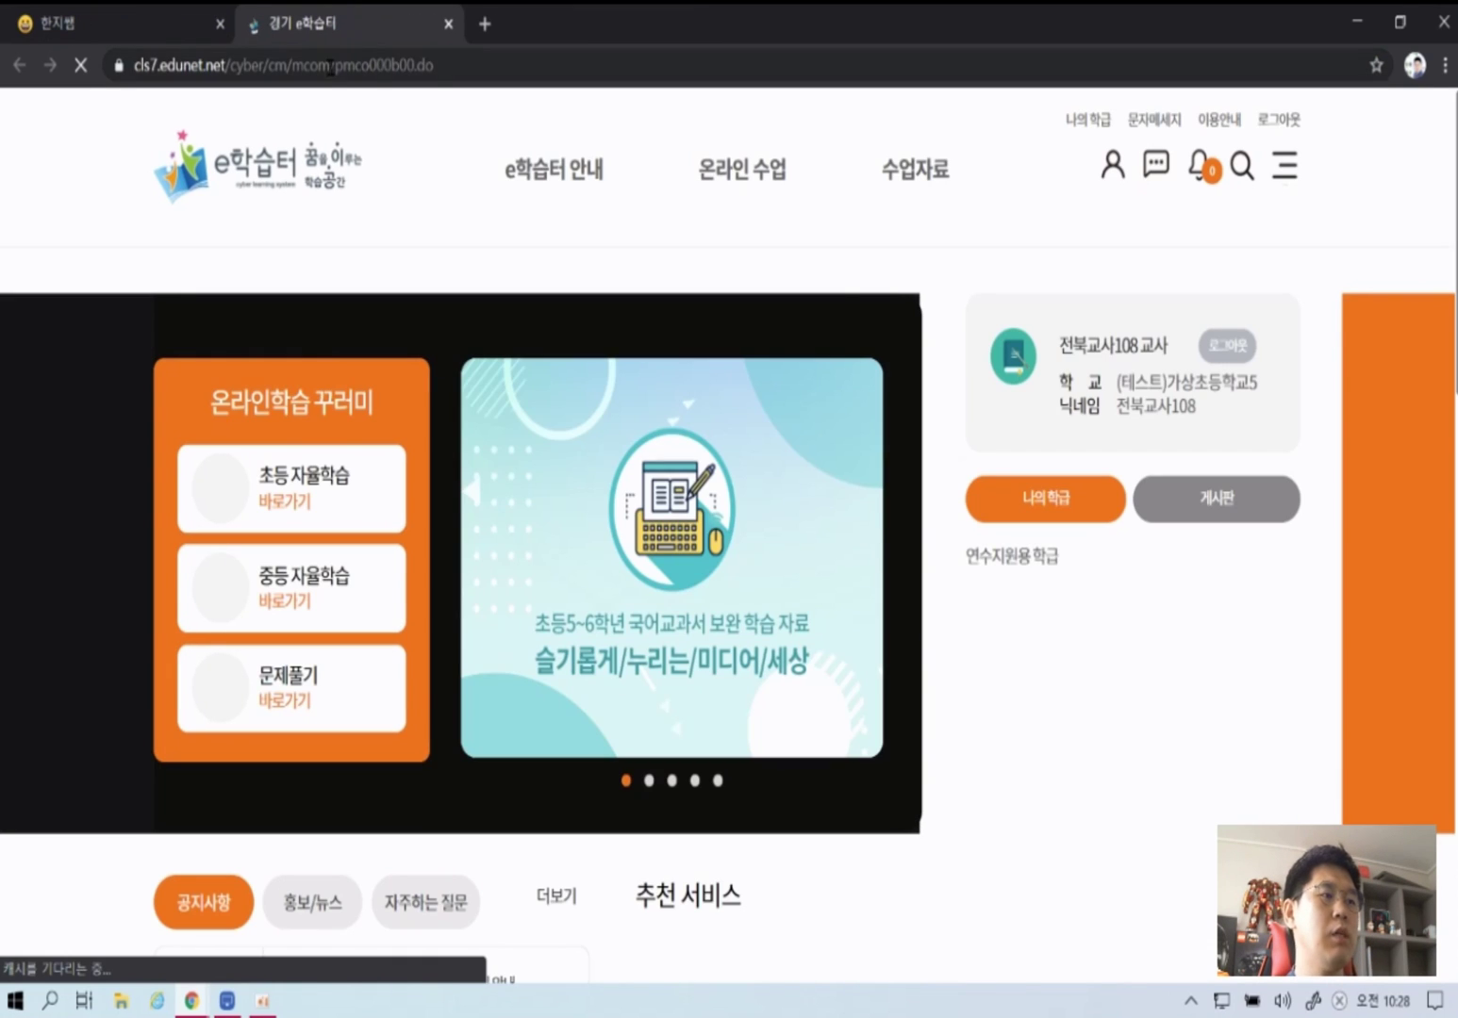
click(1038, 557)
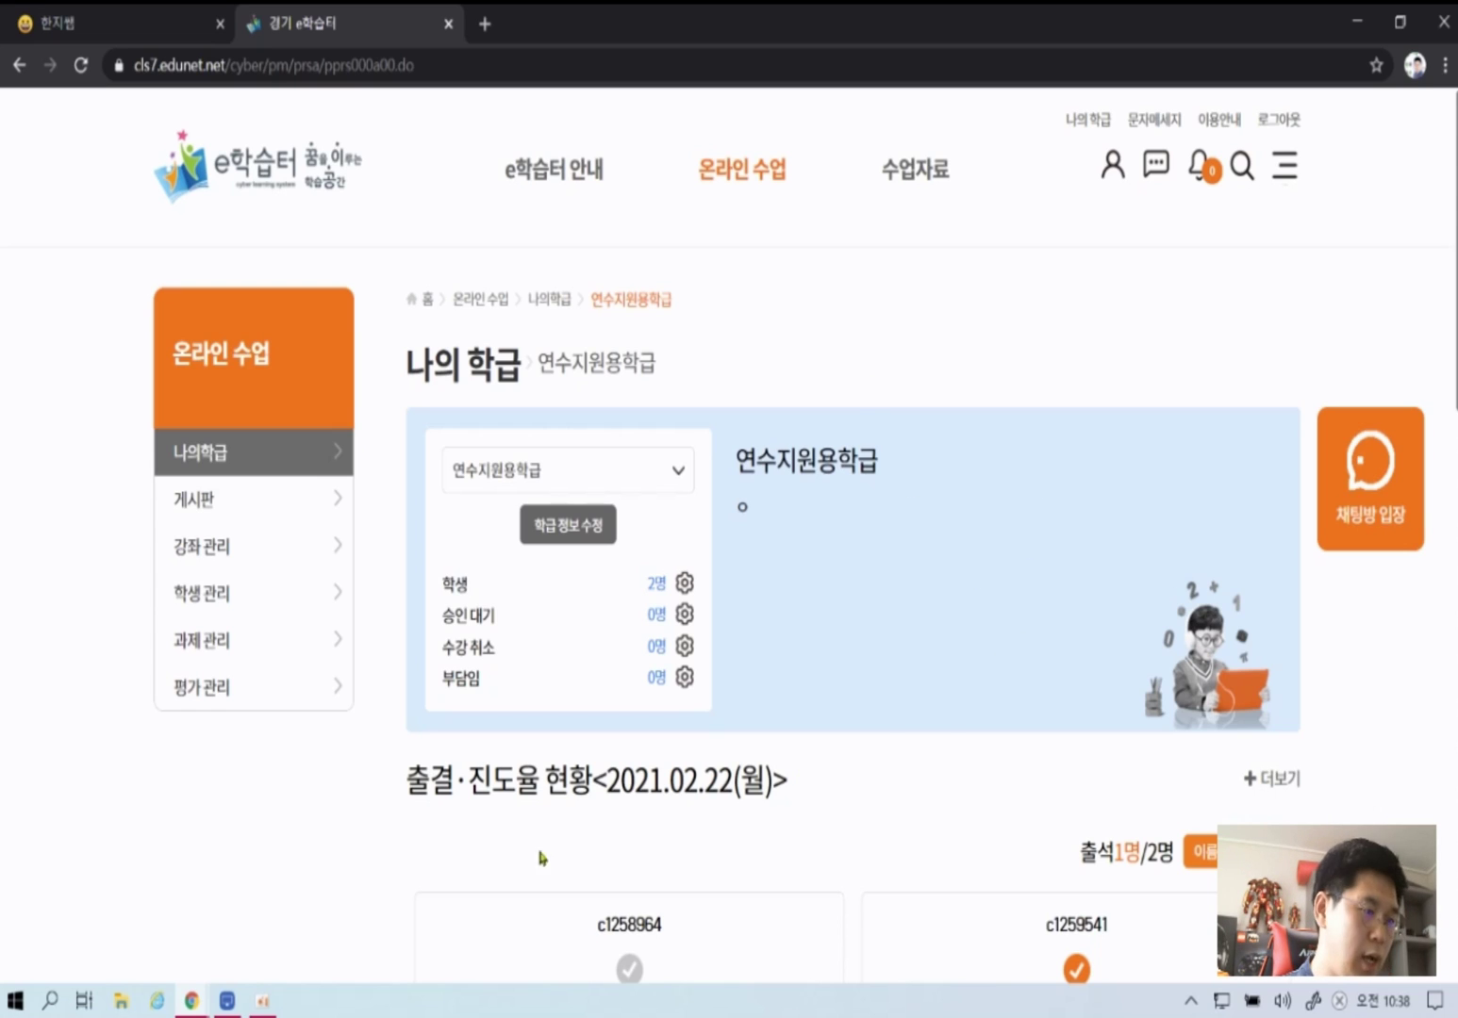
click(226, 1000)
drag(784, 102, 659, 146)
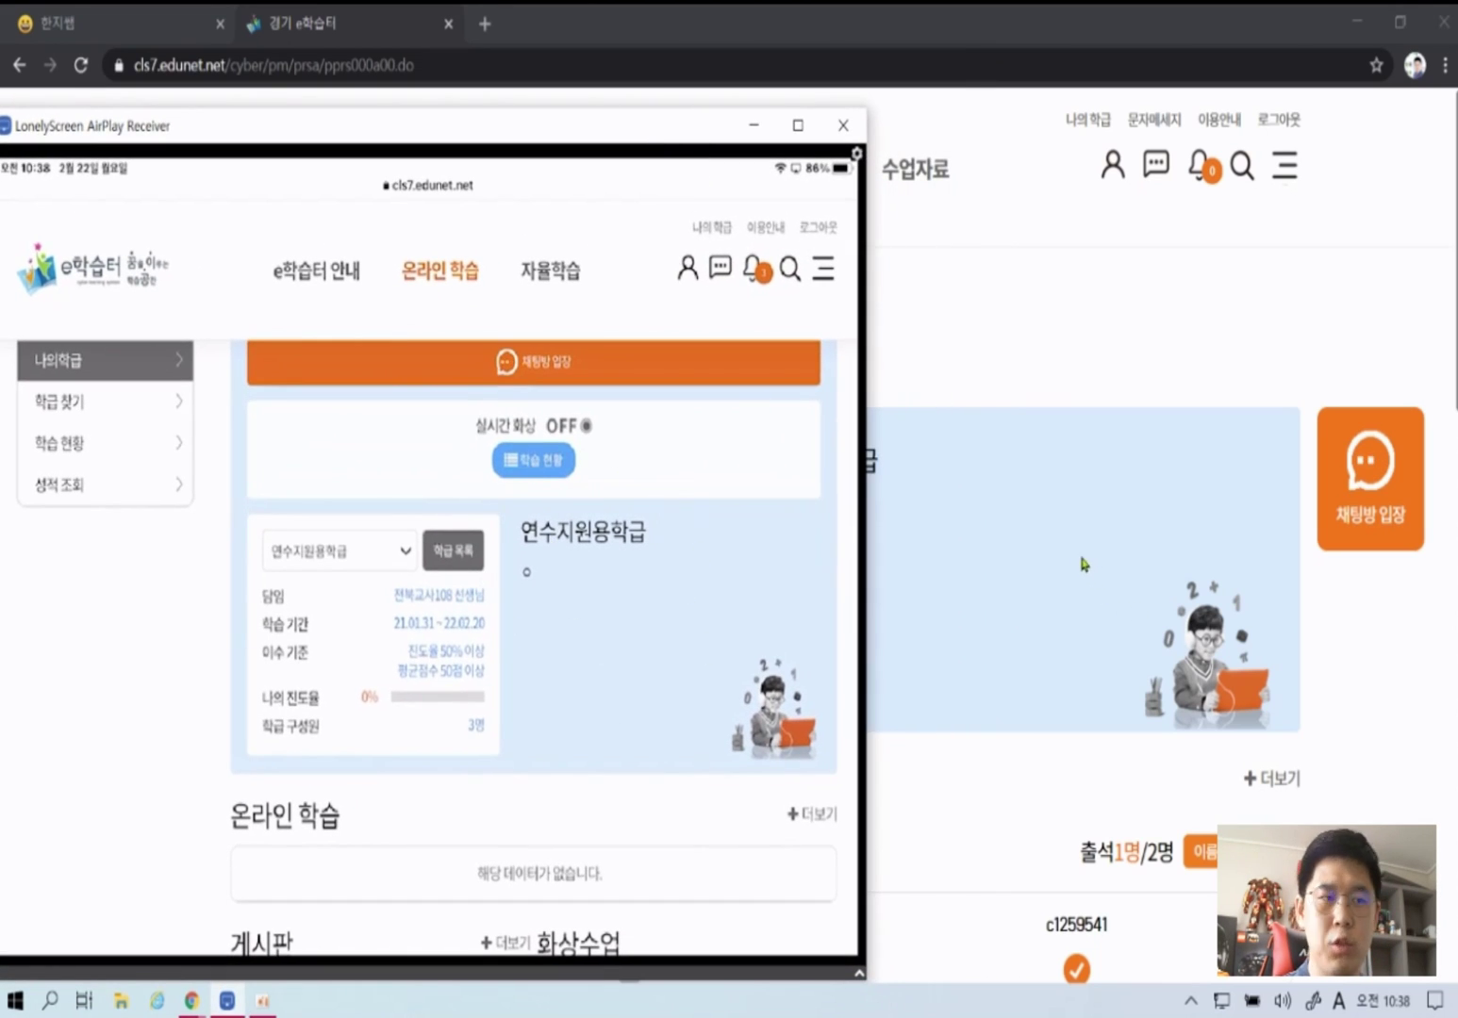
drag(696, 140, 542, 163)
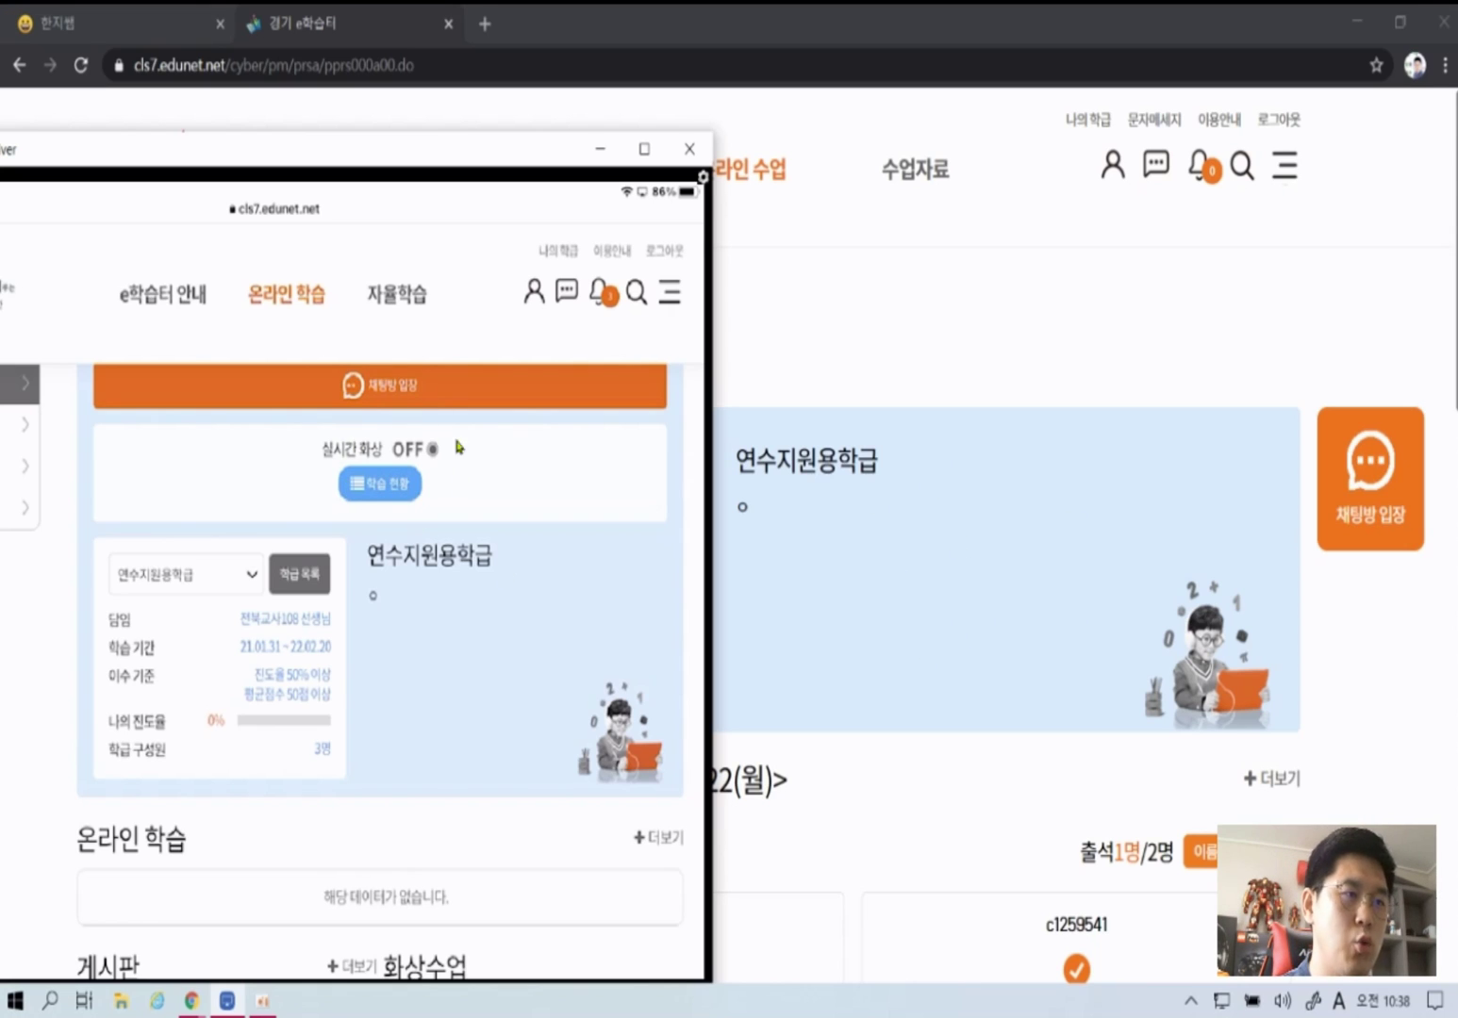
click(809, 360)
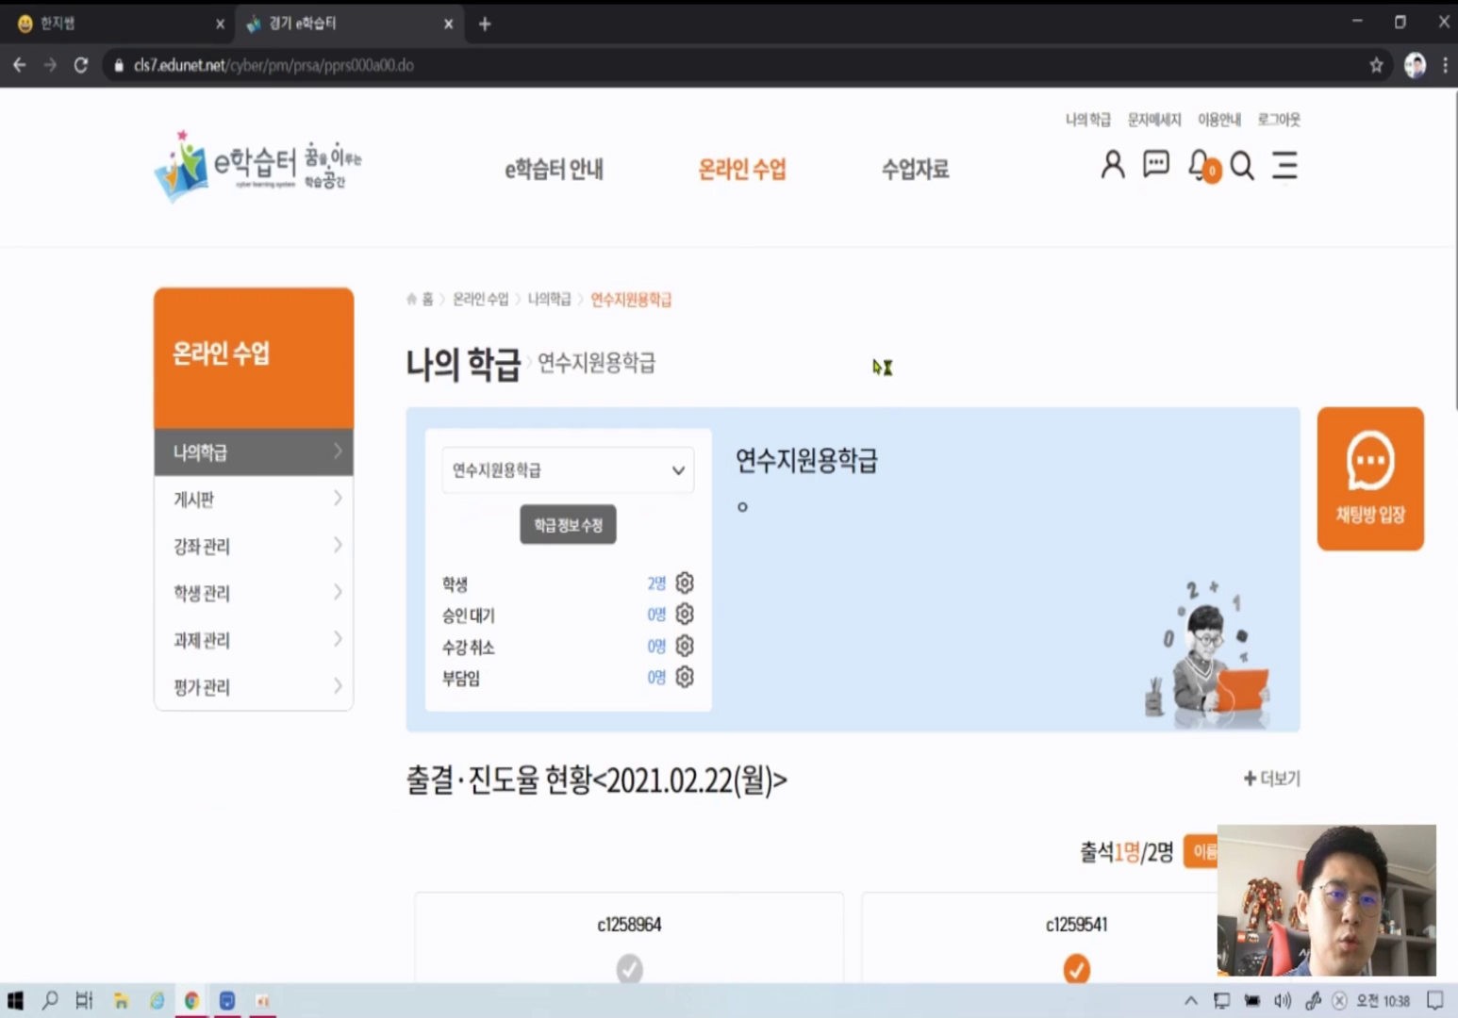
- Start the 조회 및 종례 화상수업 without sending a notice to students
scroll(1094, 427, down, 6)
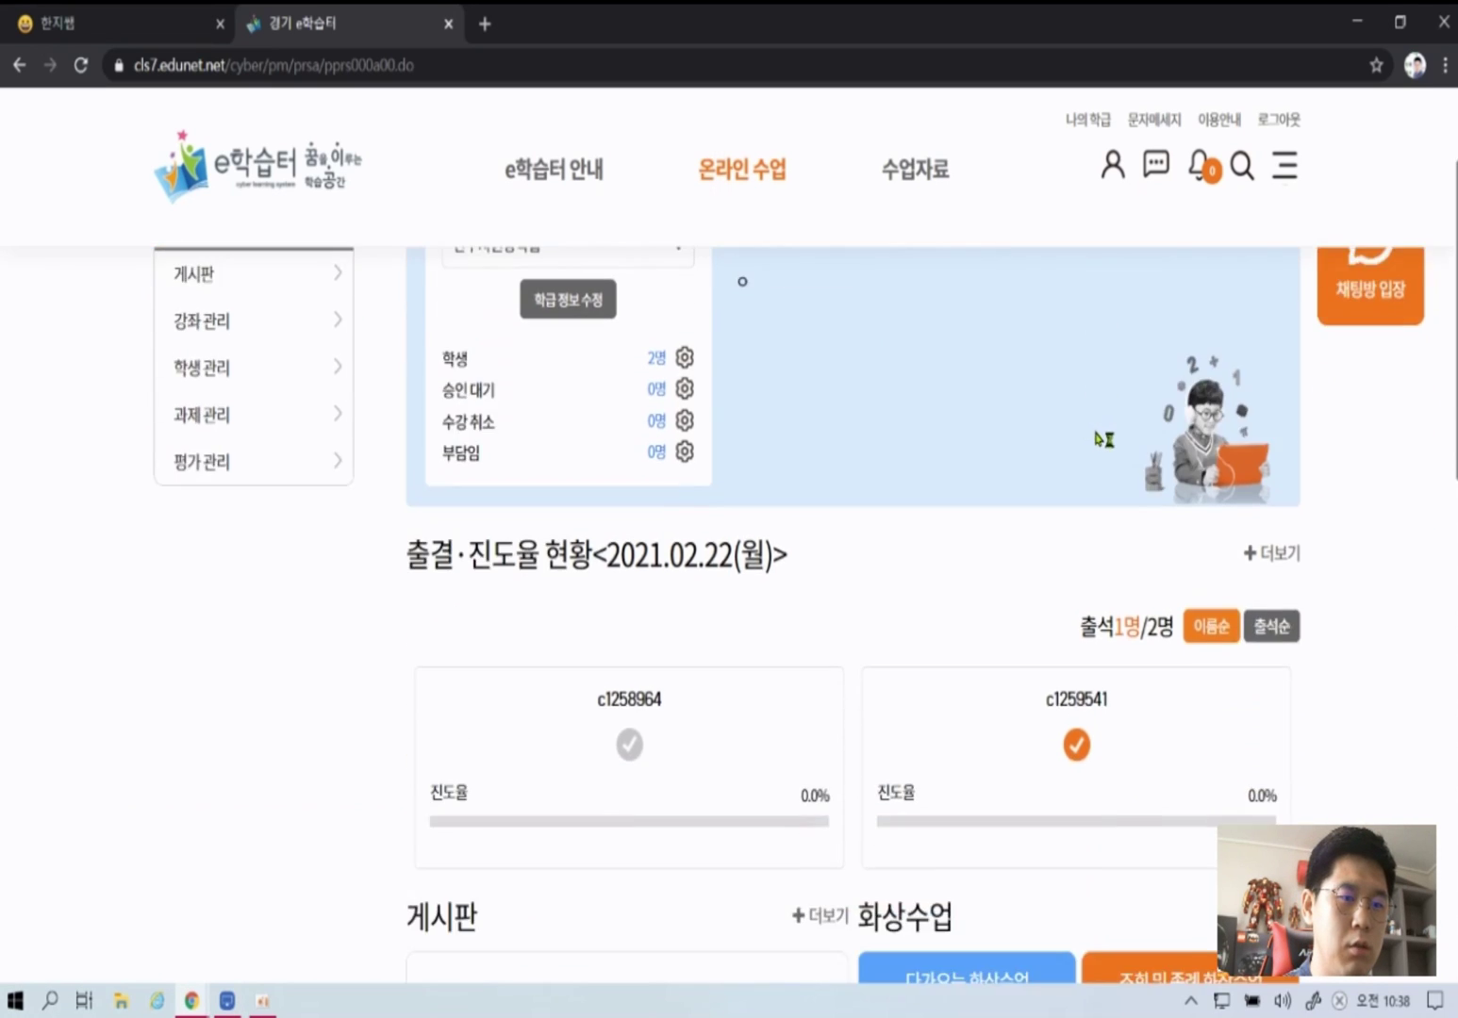
drag(858, 439, 981, 449)
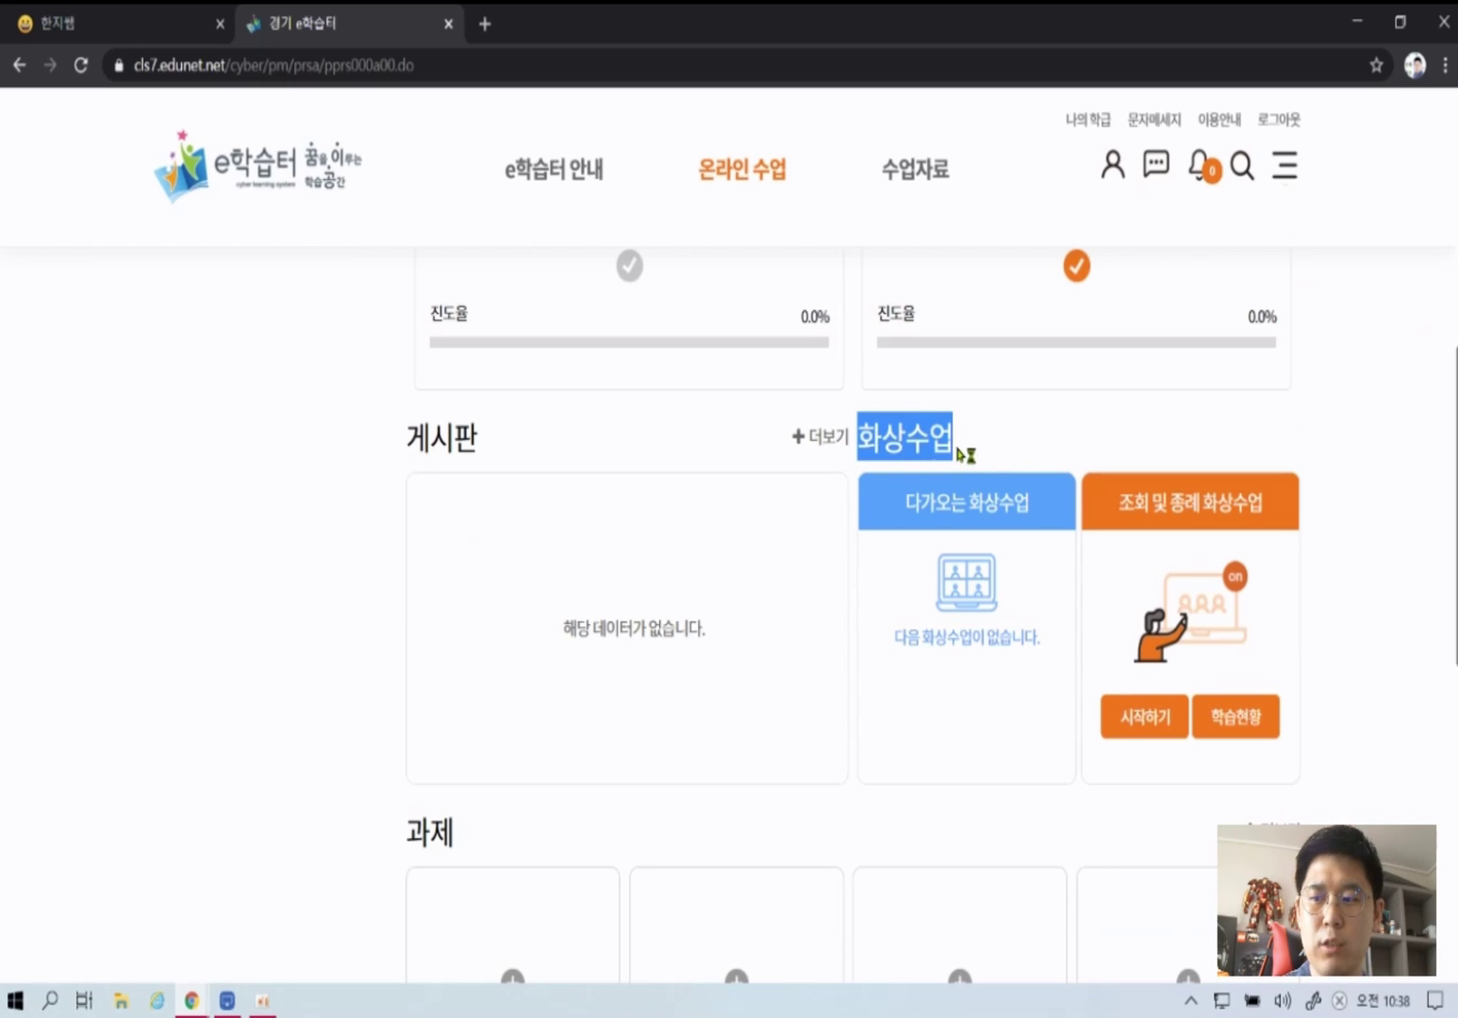
click(981, 452)
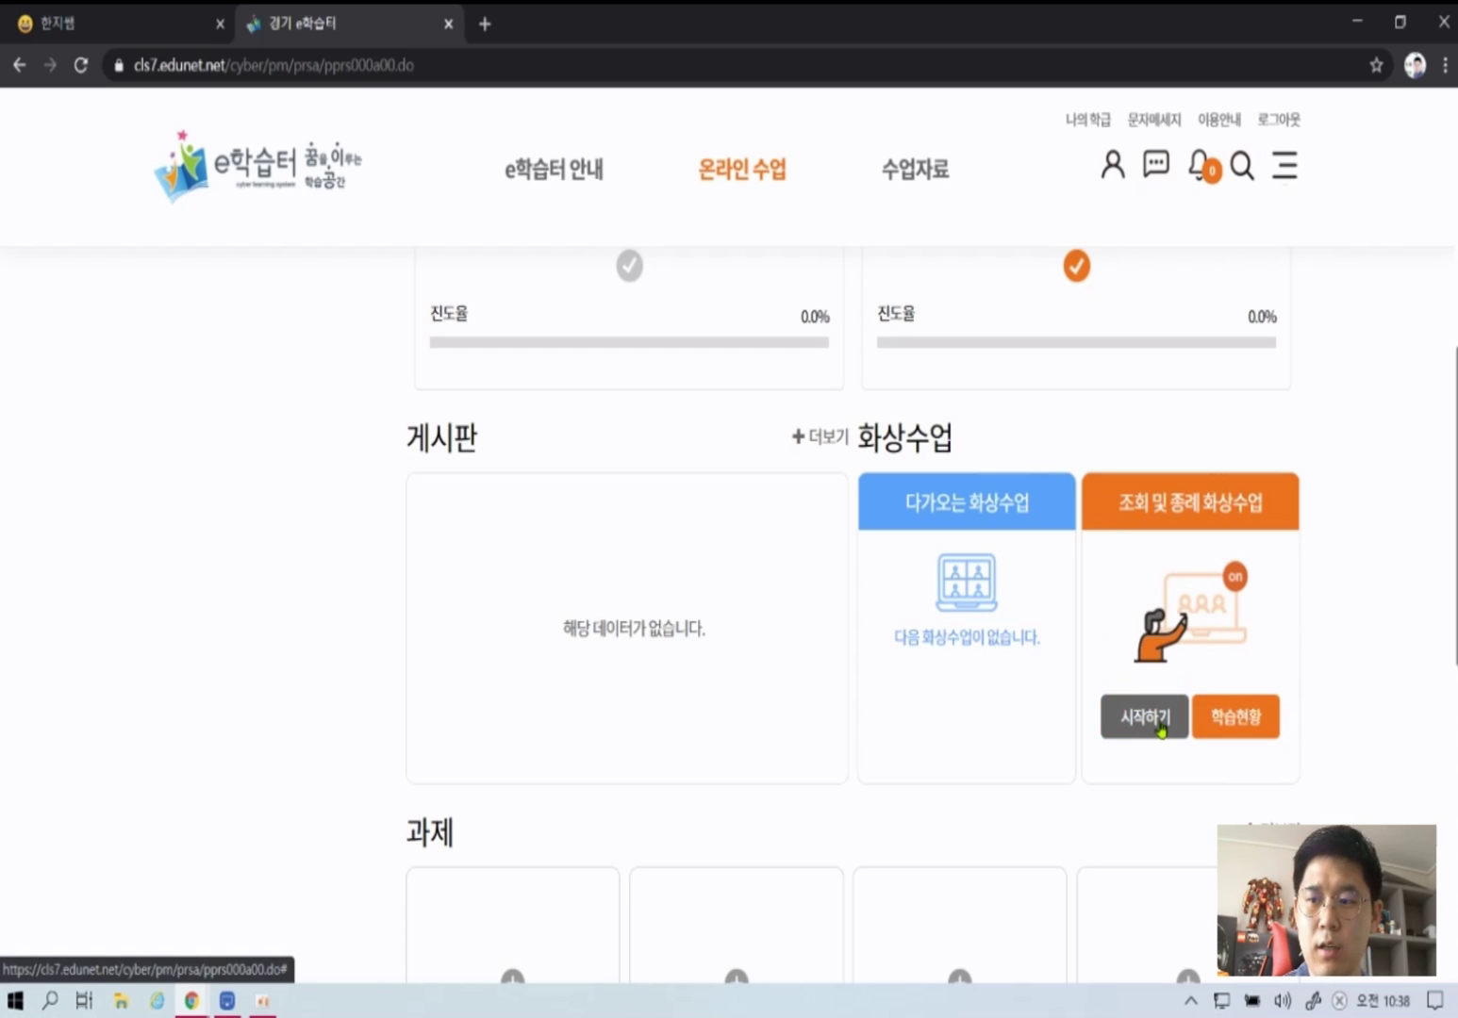
click(1126, 752)
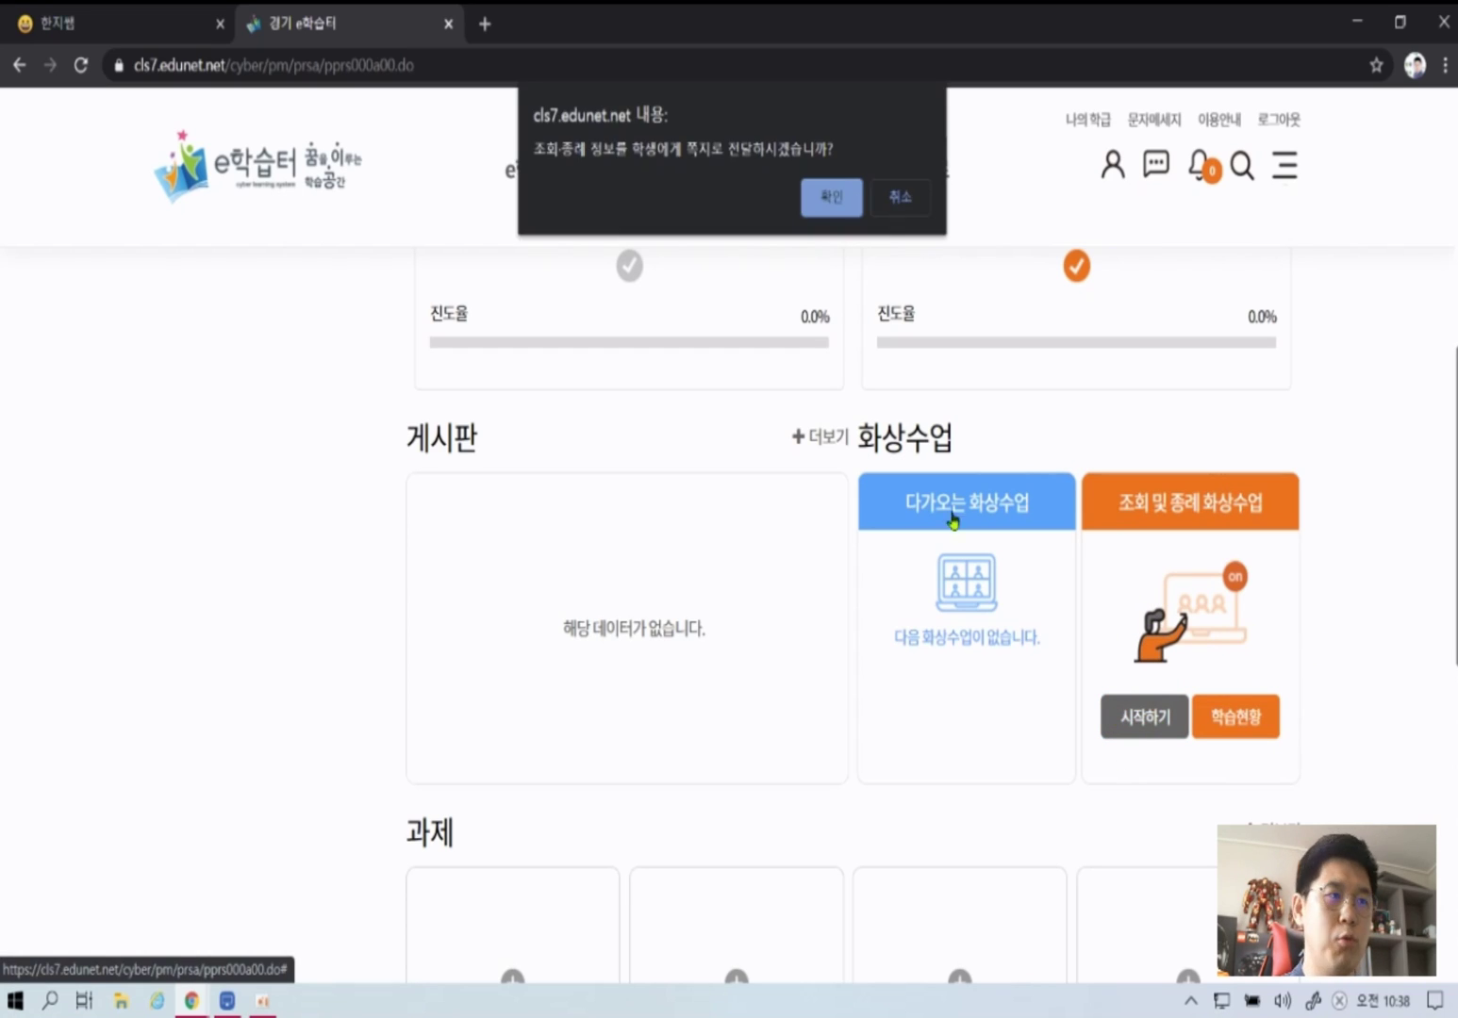
click(903, 202)
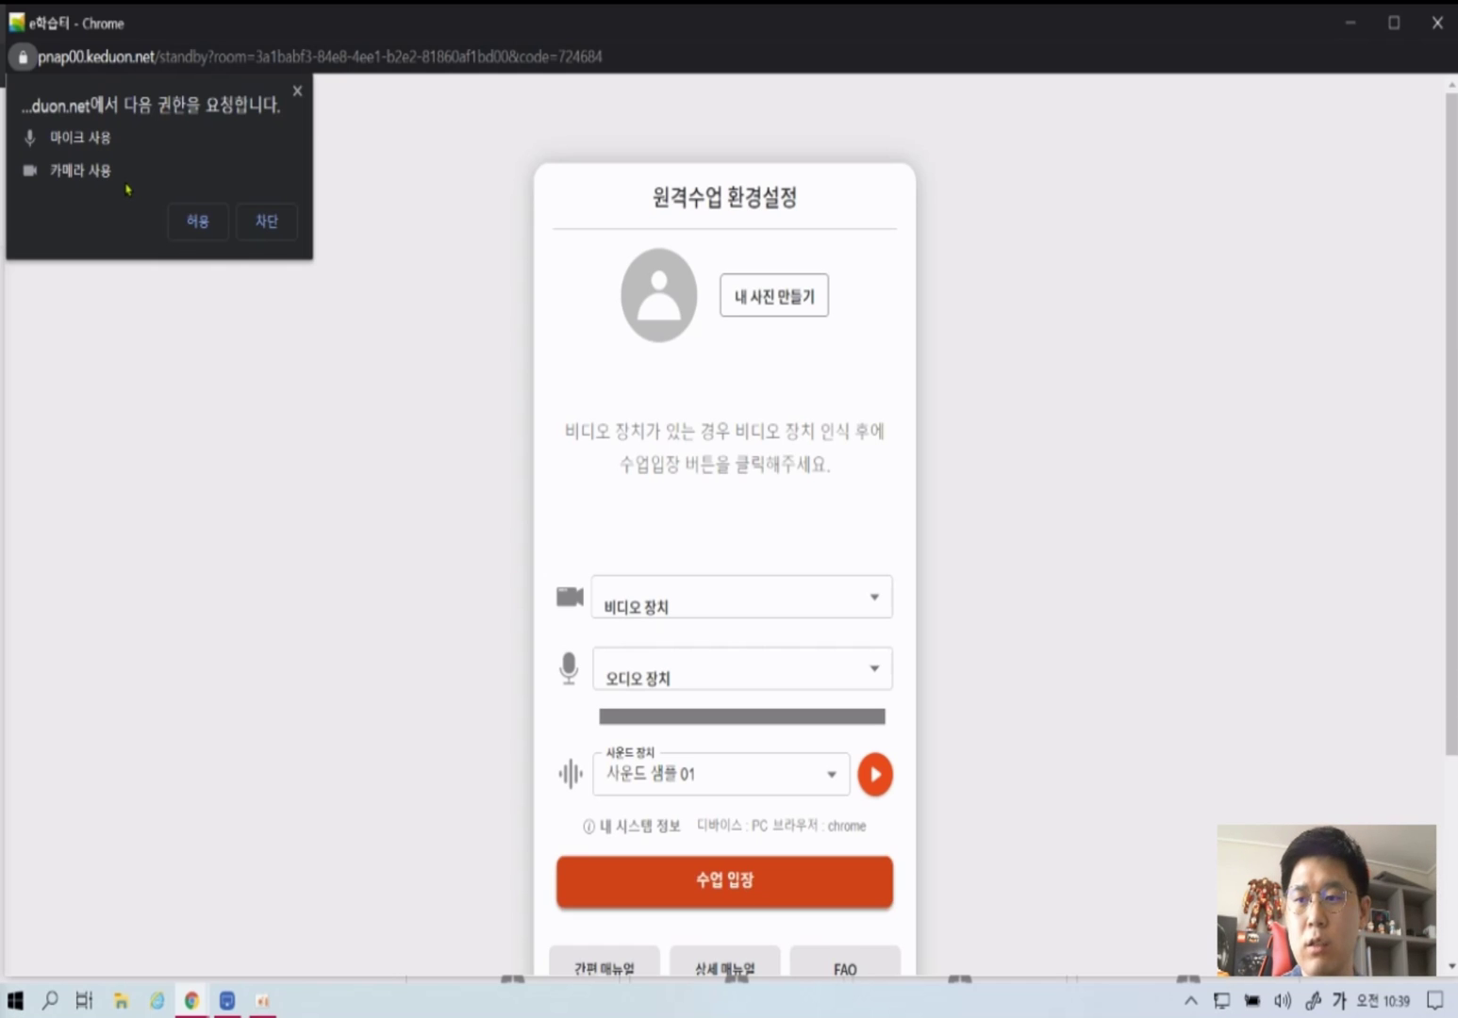
- Allow microphone and camera, play and stop the sound sample, then enter the classroom
click(198, 224)
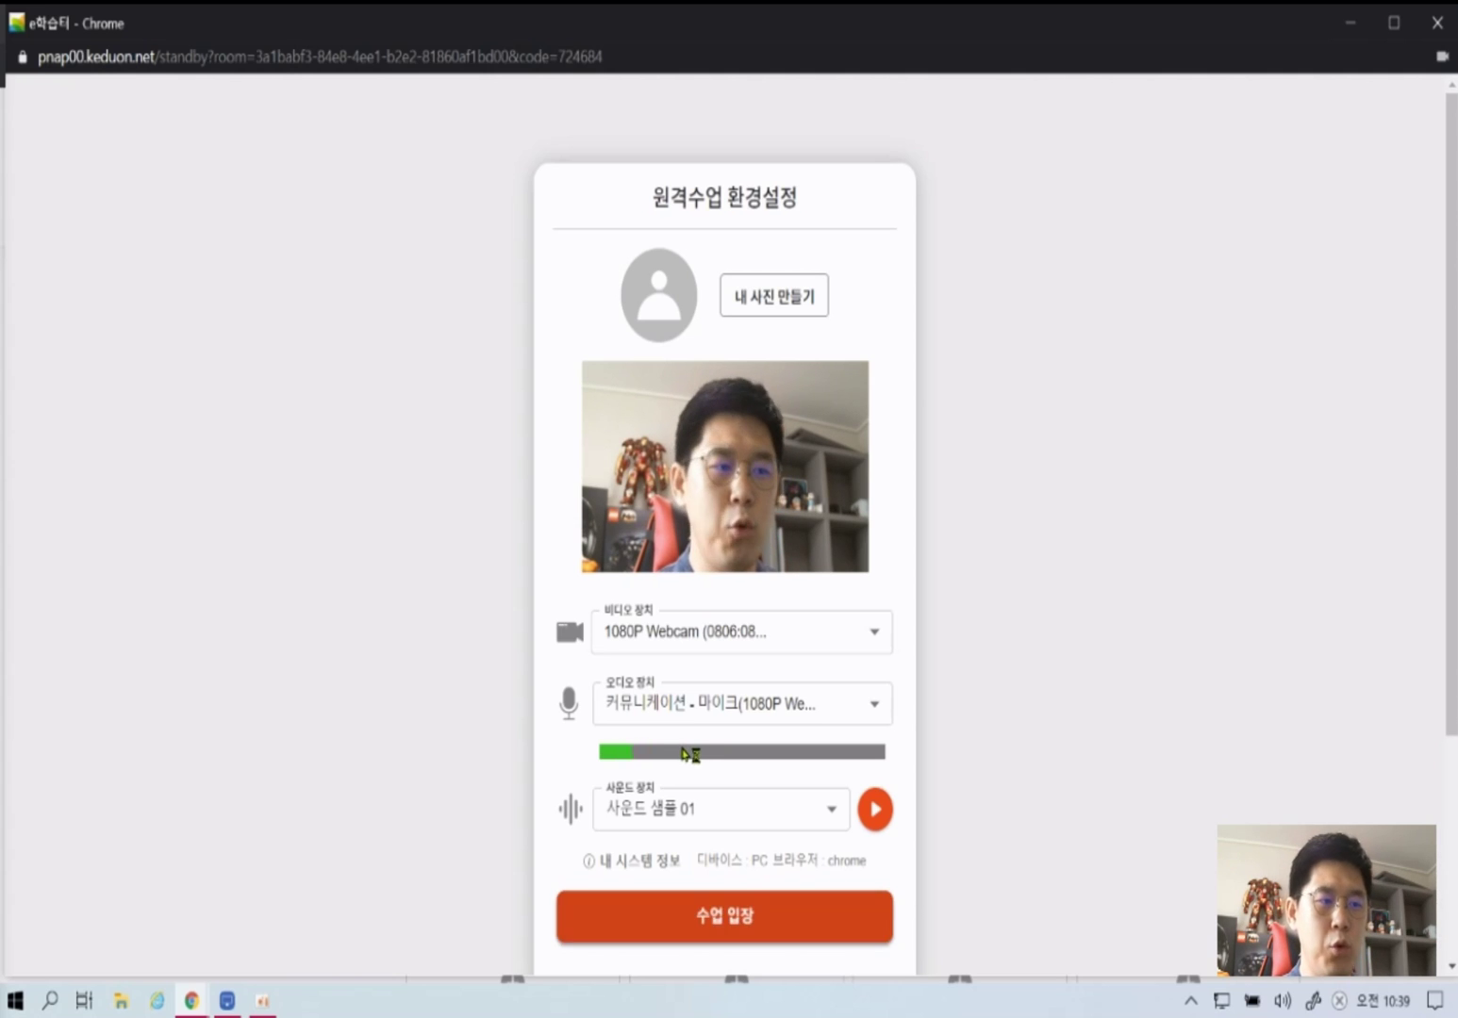
click(875, 809)
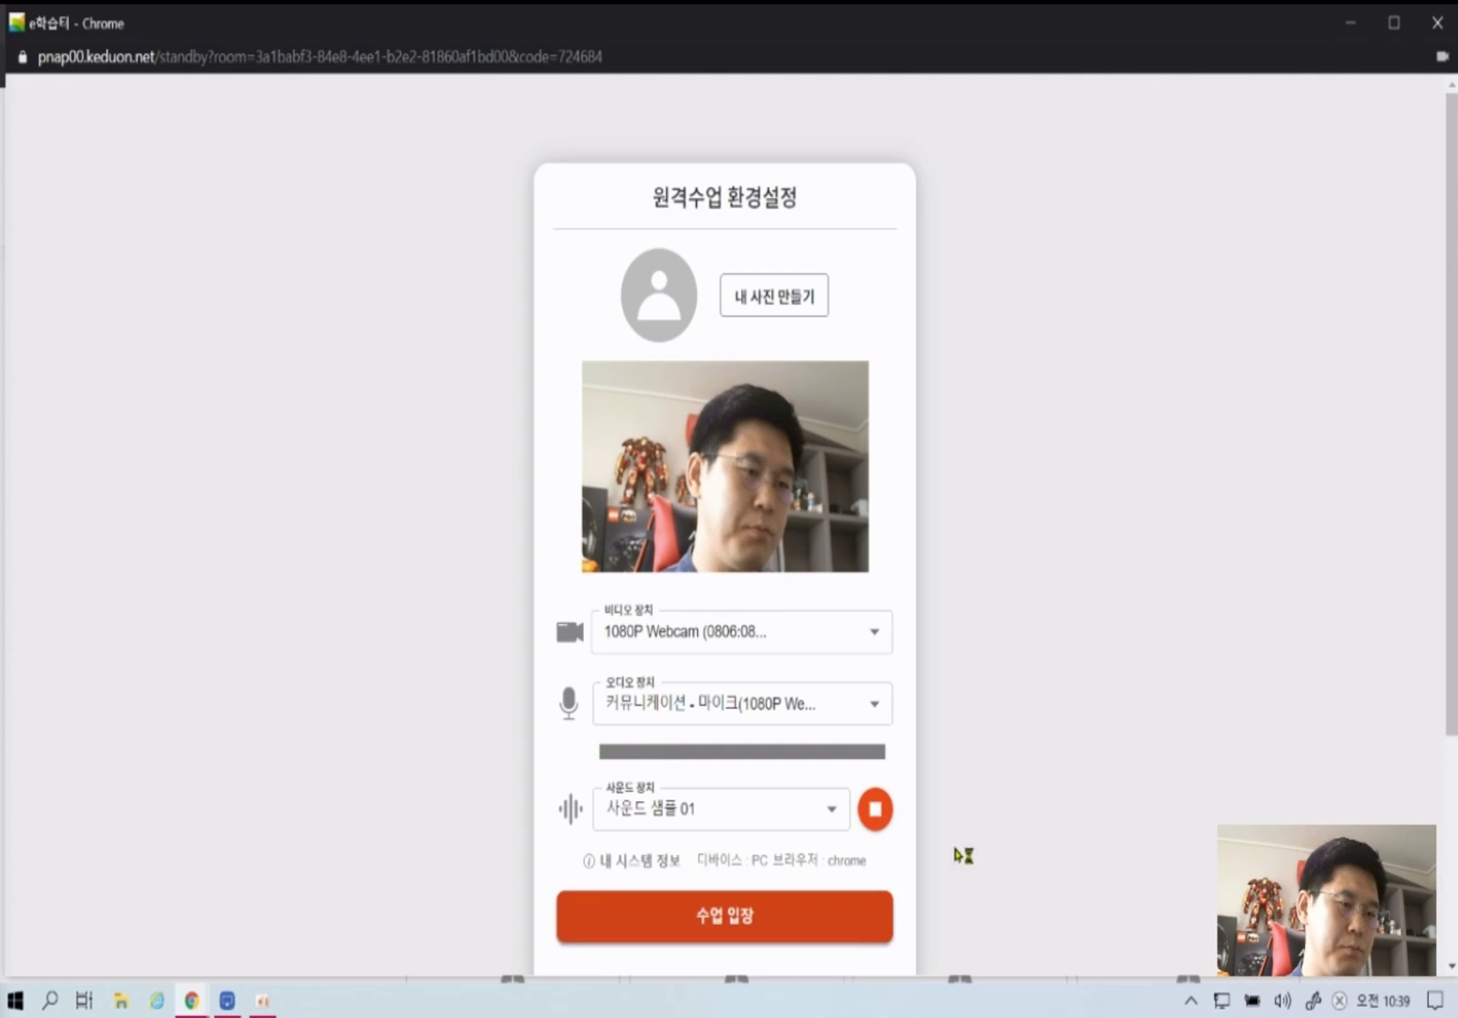
click(884, 824)
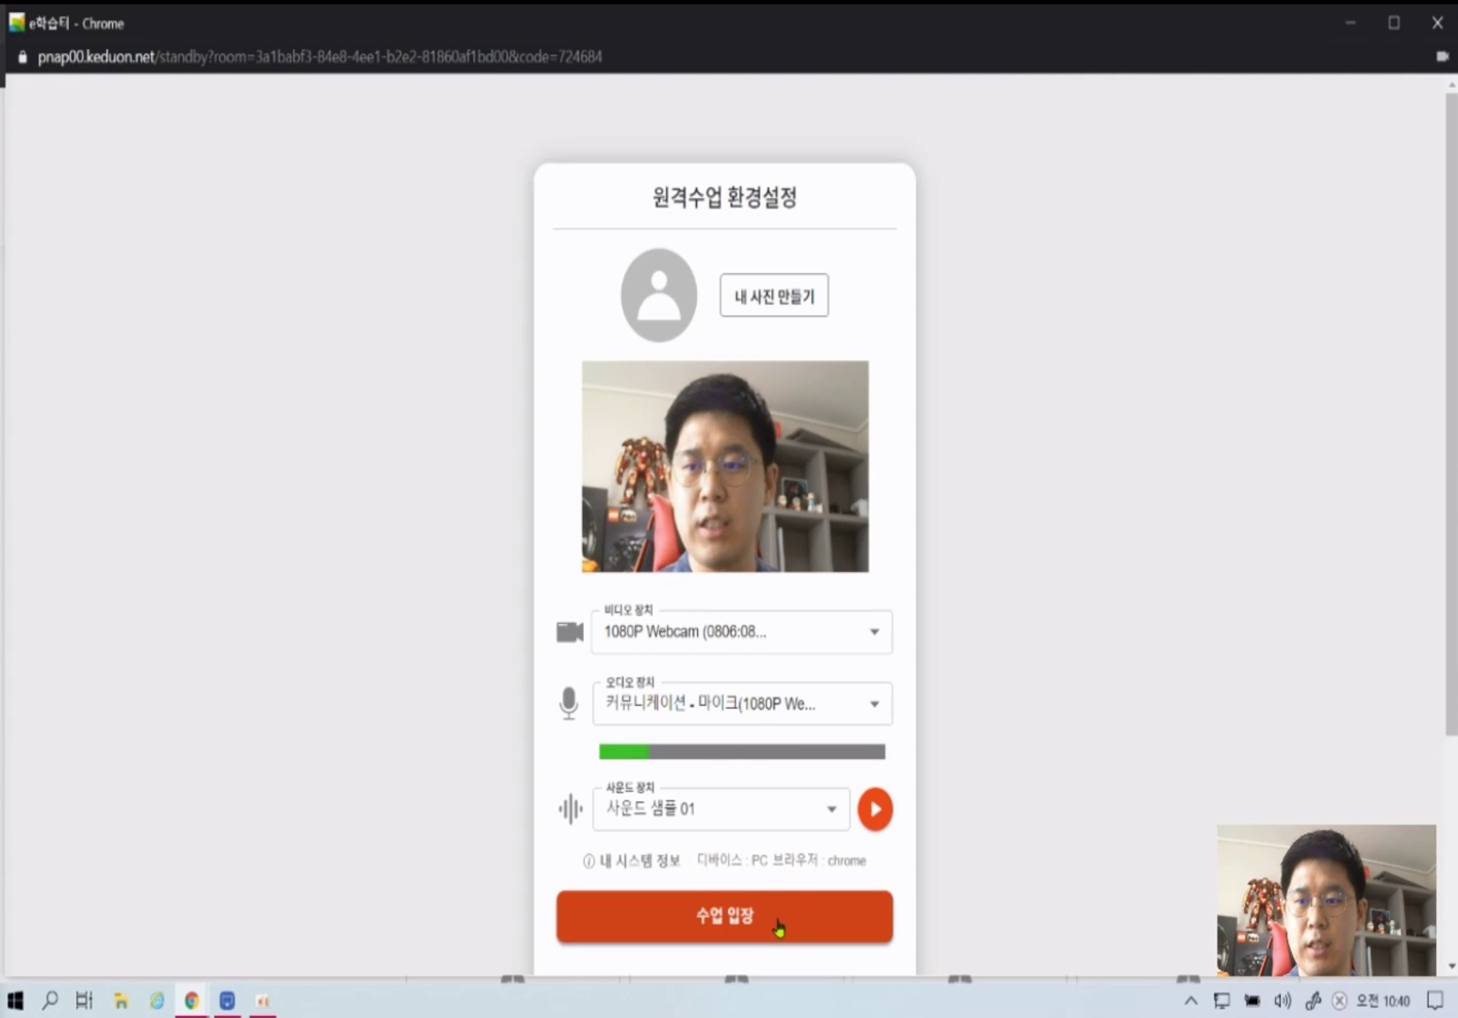
scroll(801, 901, down, 3)
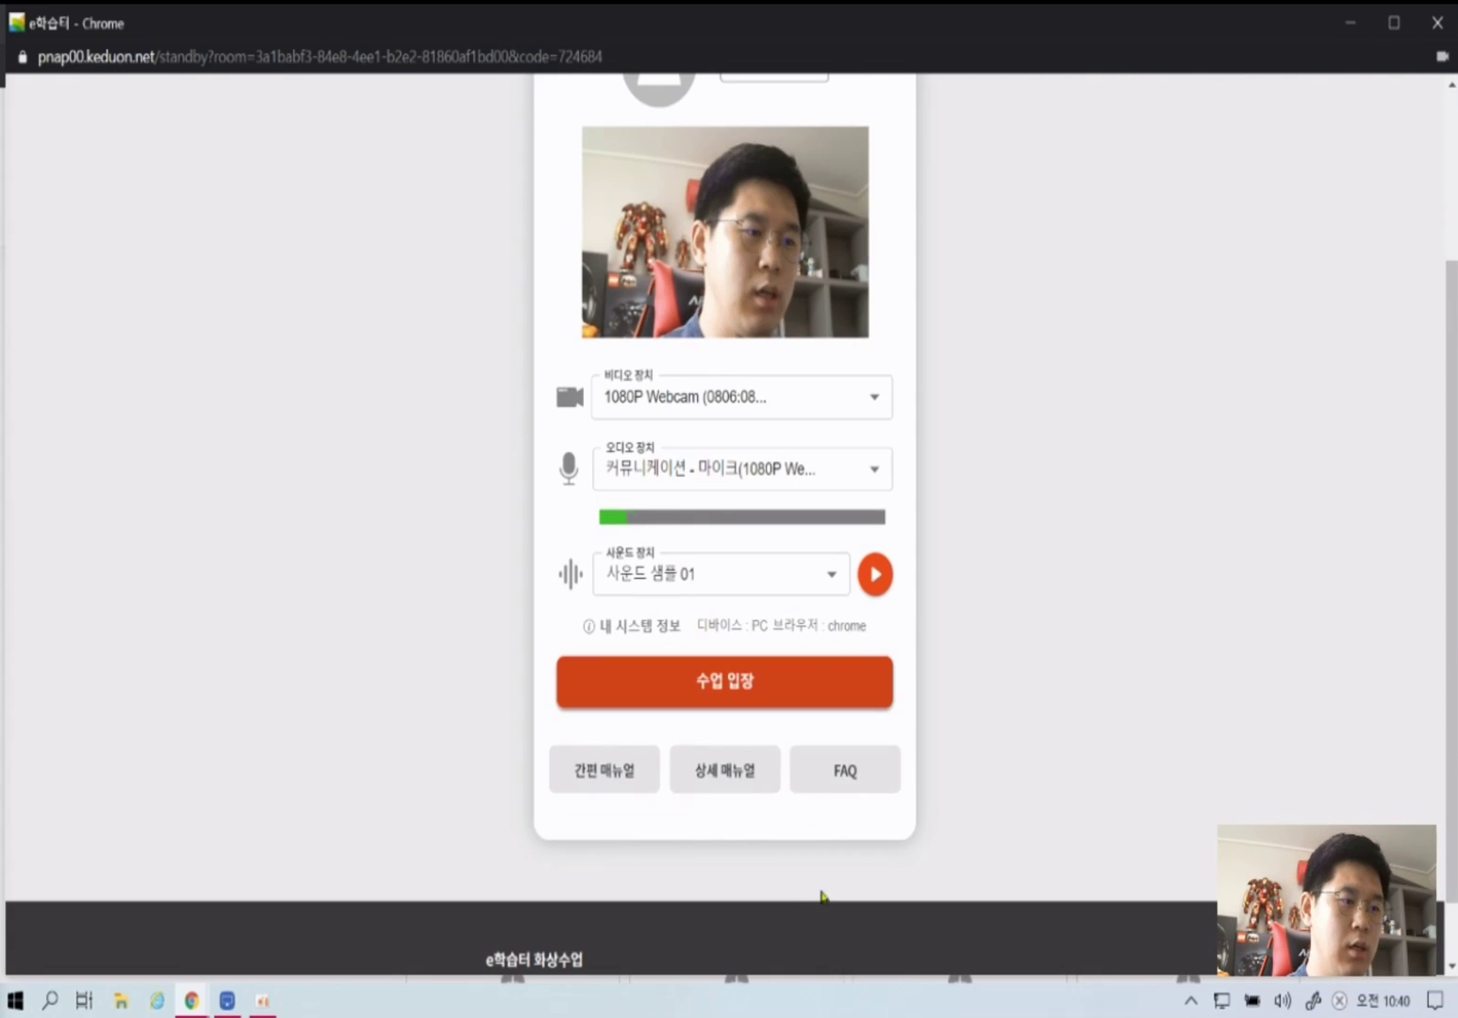
click(752, 691)
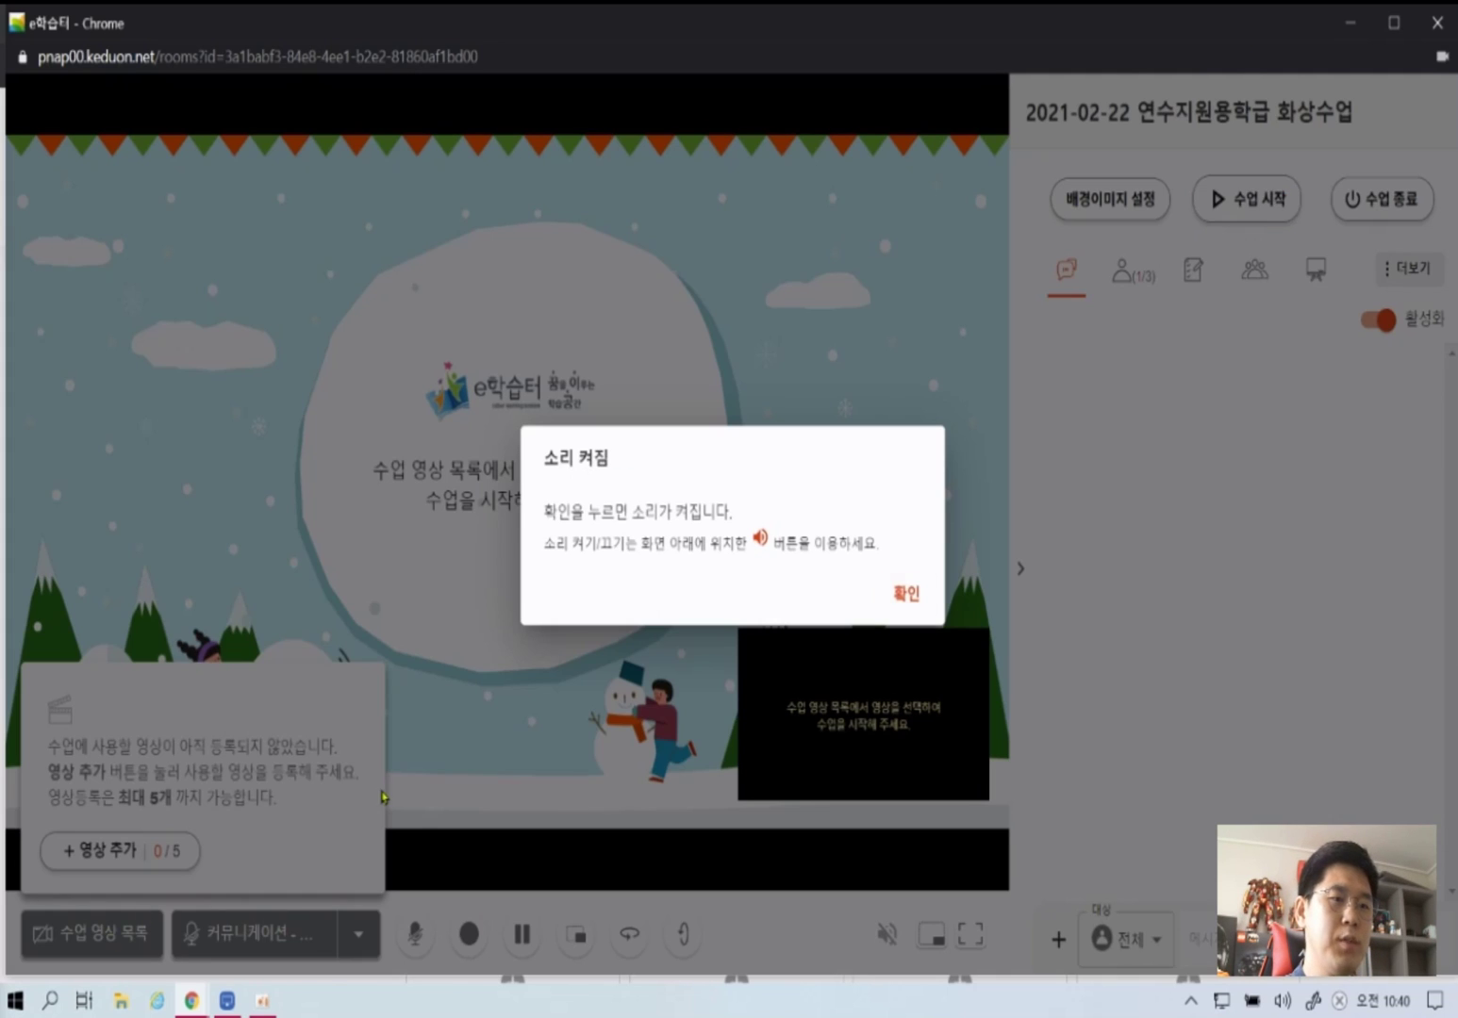
- Turn on classroom sound and join the class via 입장하기 on the mirrored student iPad
click(903, 598)
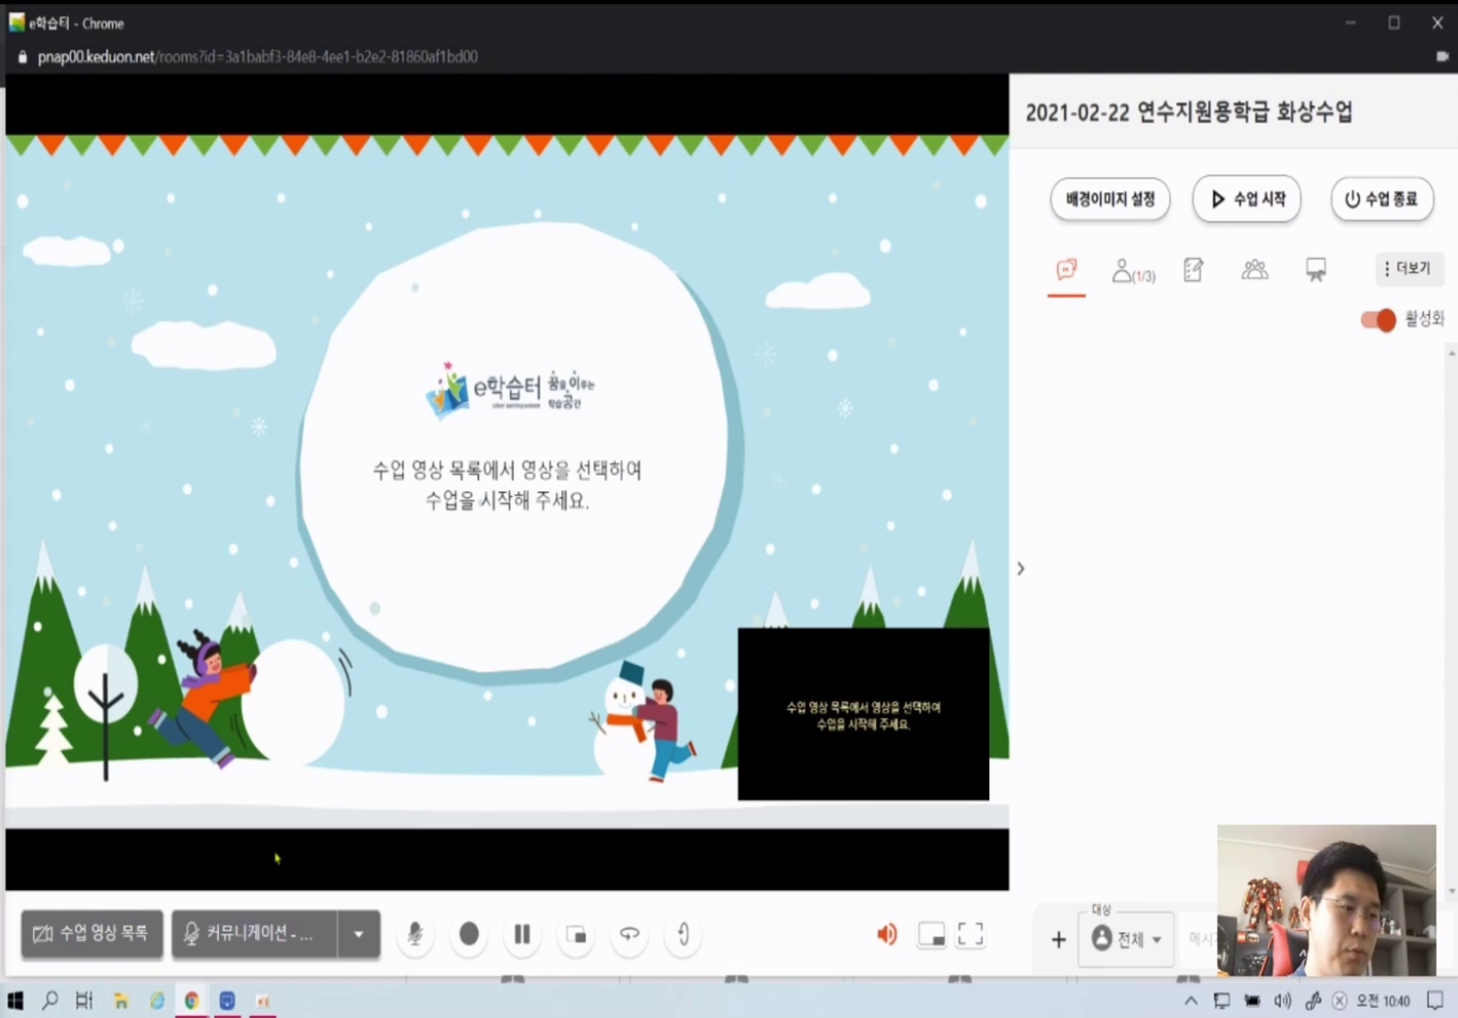
click(226, 1000)
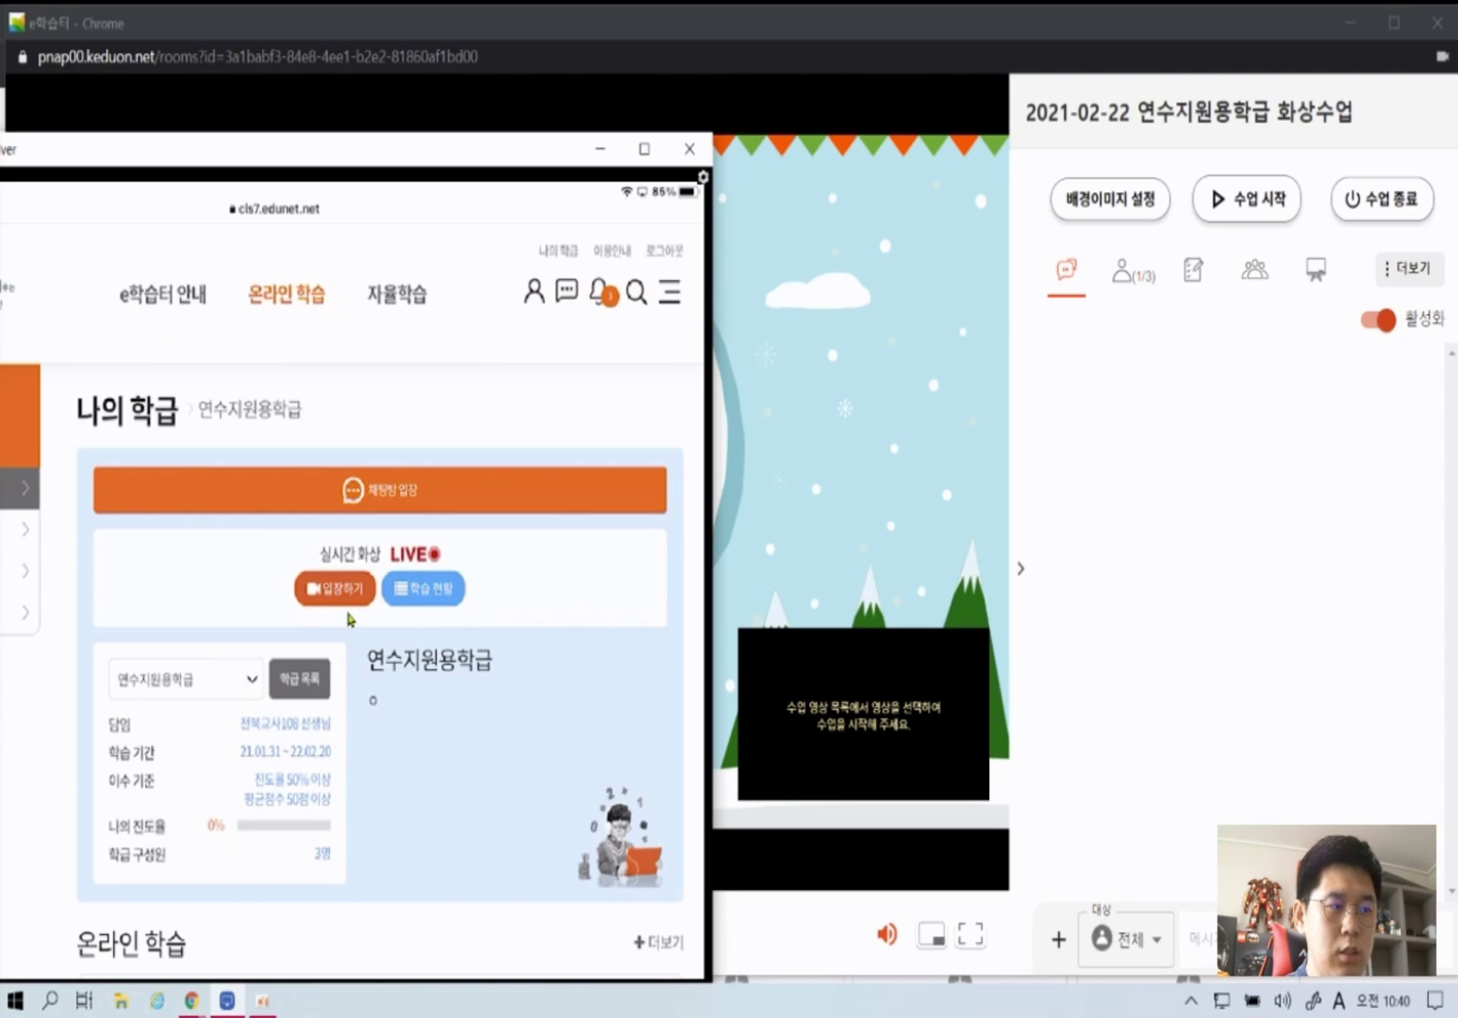
drag(391, 159, 585, 122)
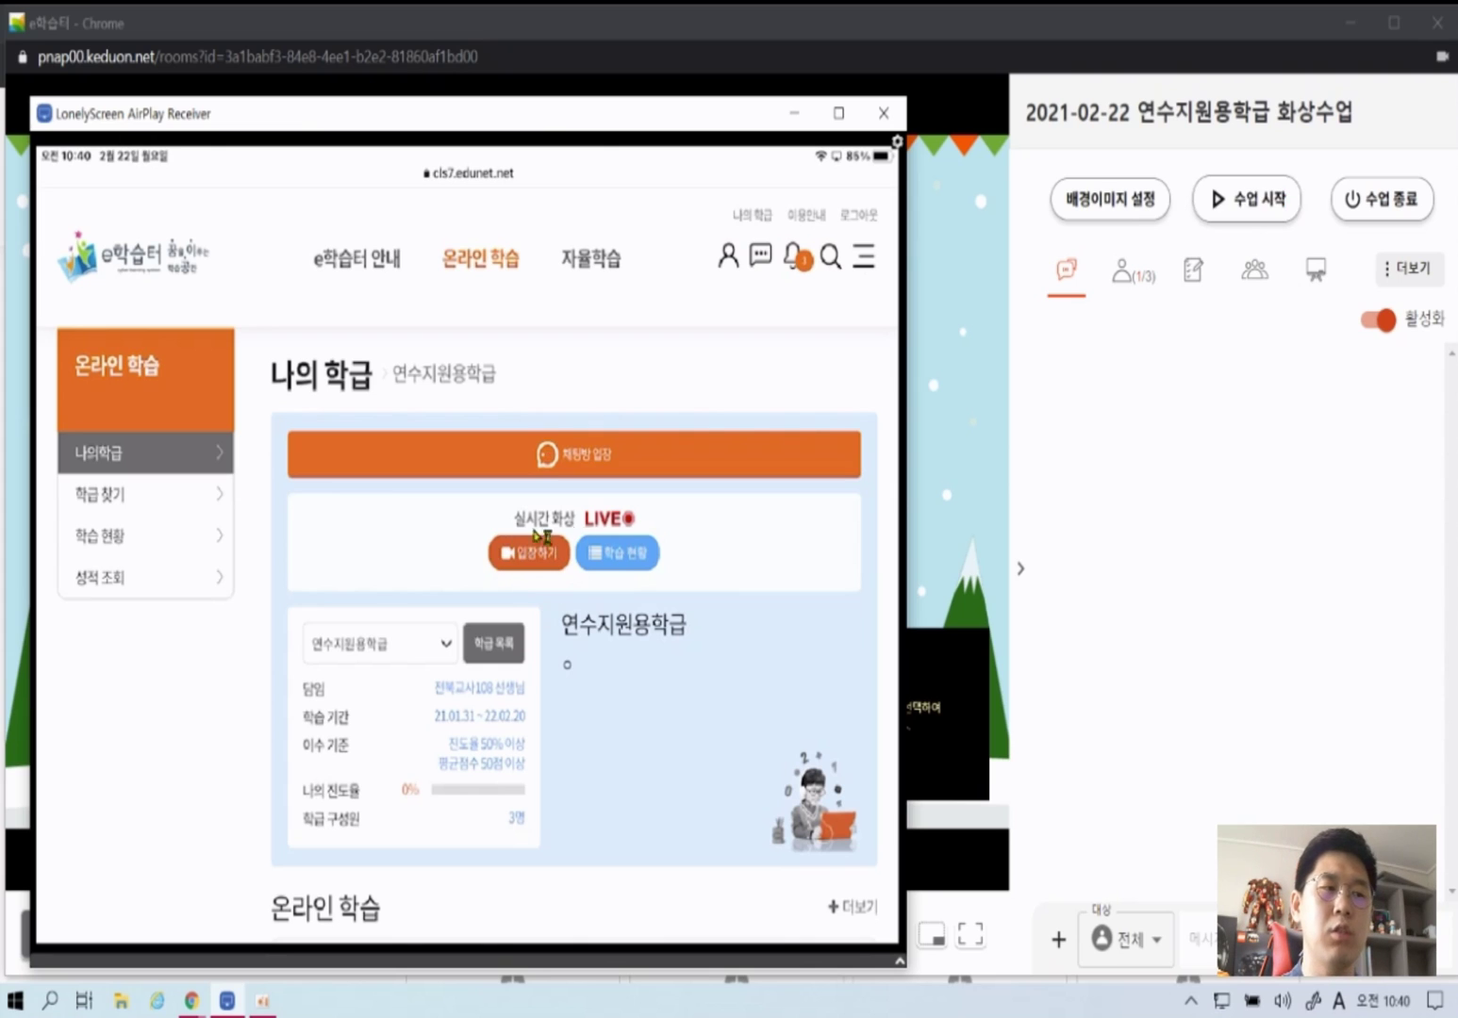
click(529, 556)
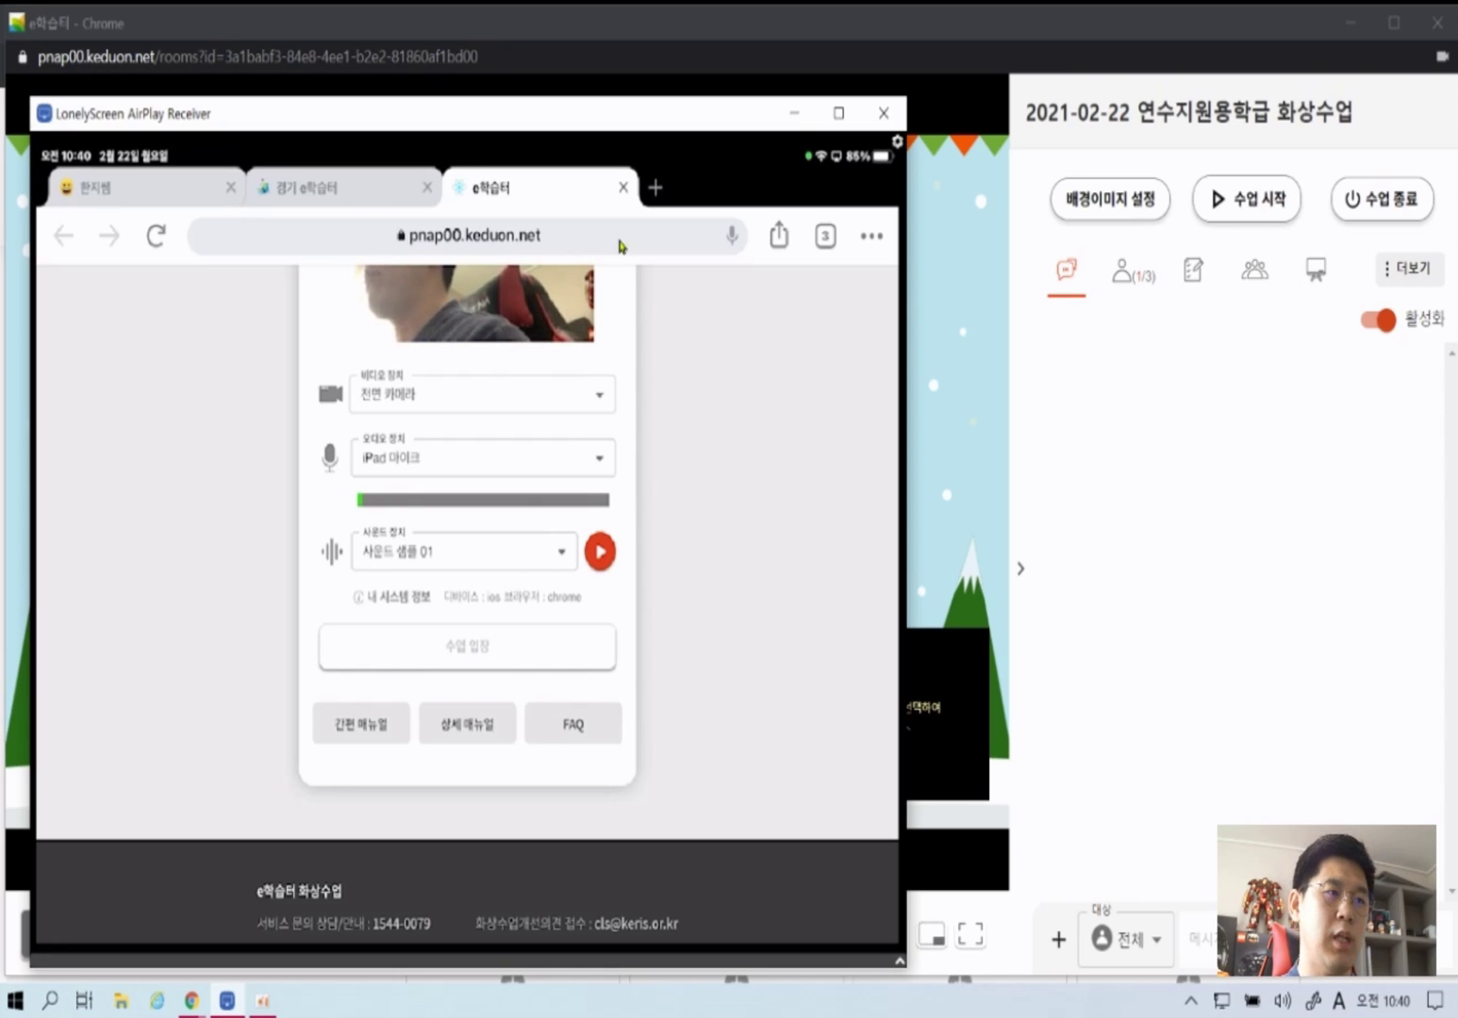
click(1241, 376)
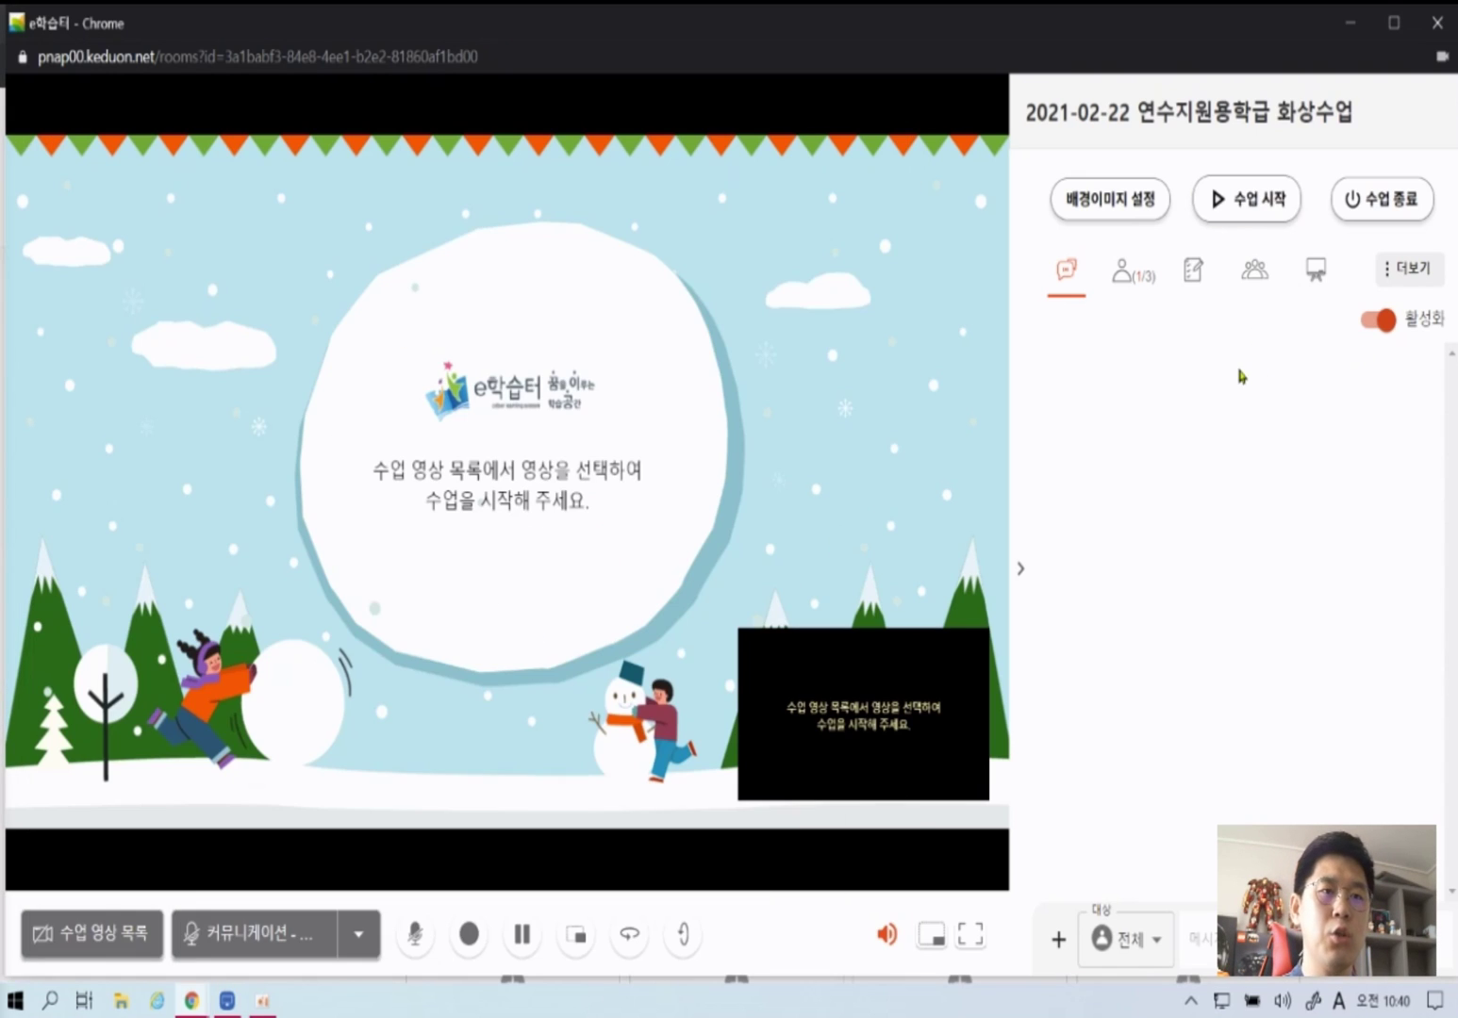
- Start the class with 수업 시작, allow the iPad's camera and mic, then close the mirror window
click(1275, 213)
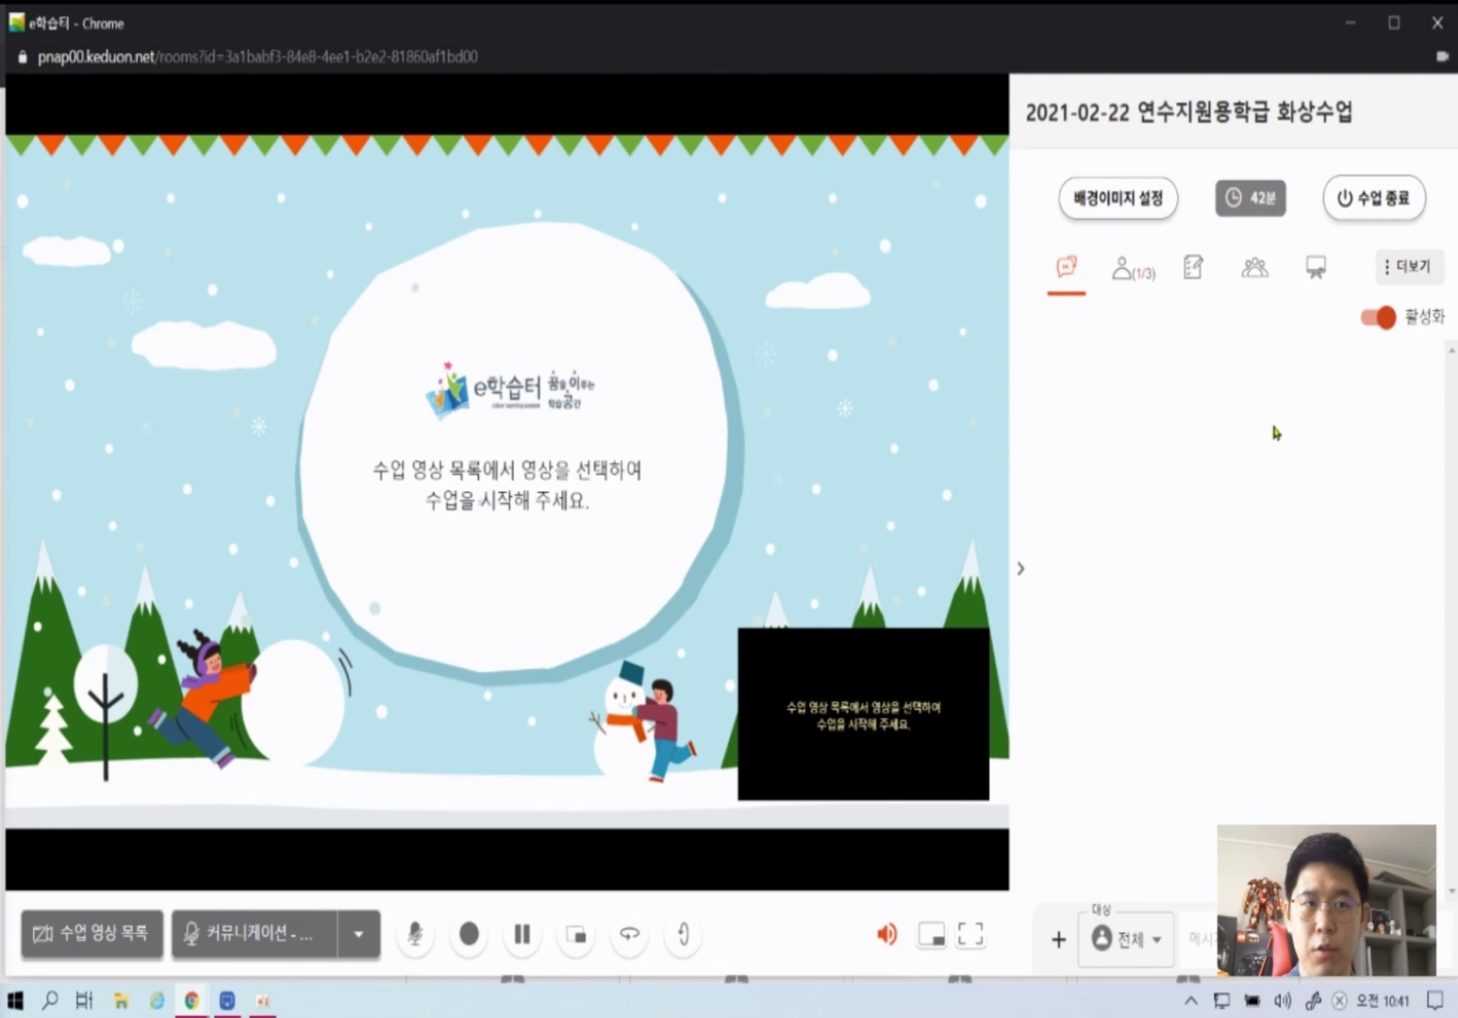
click(227, 1000)
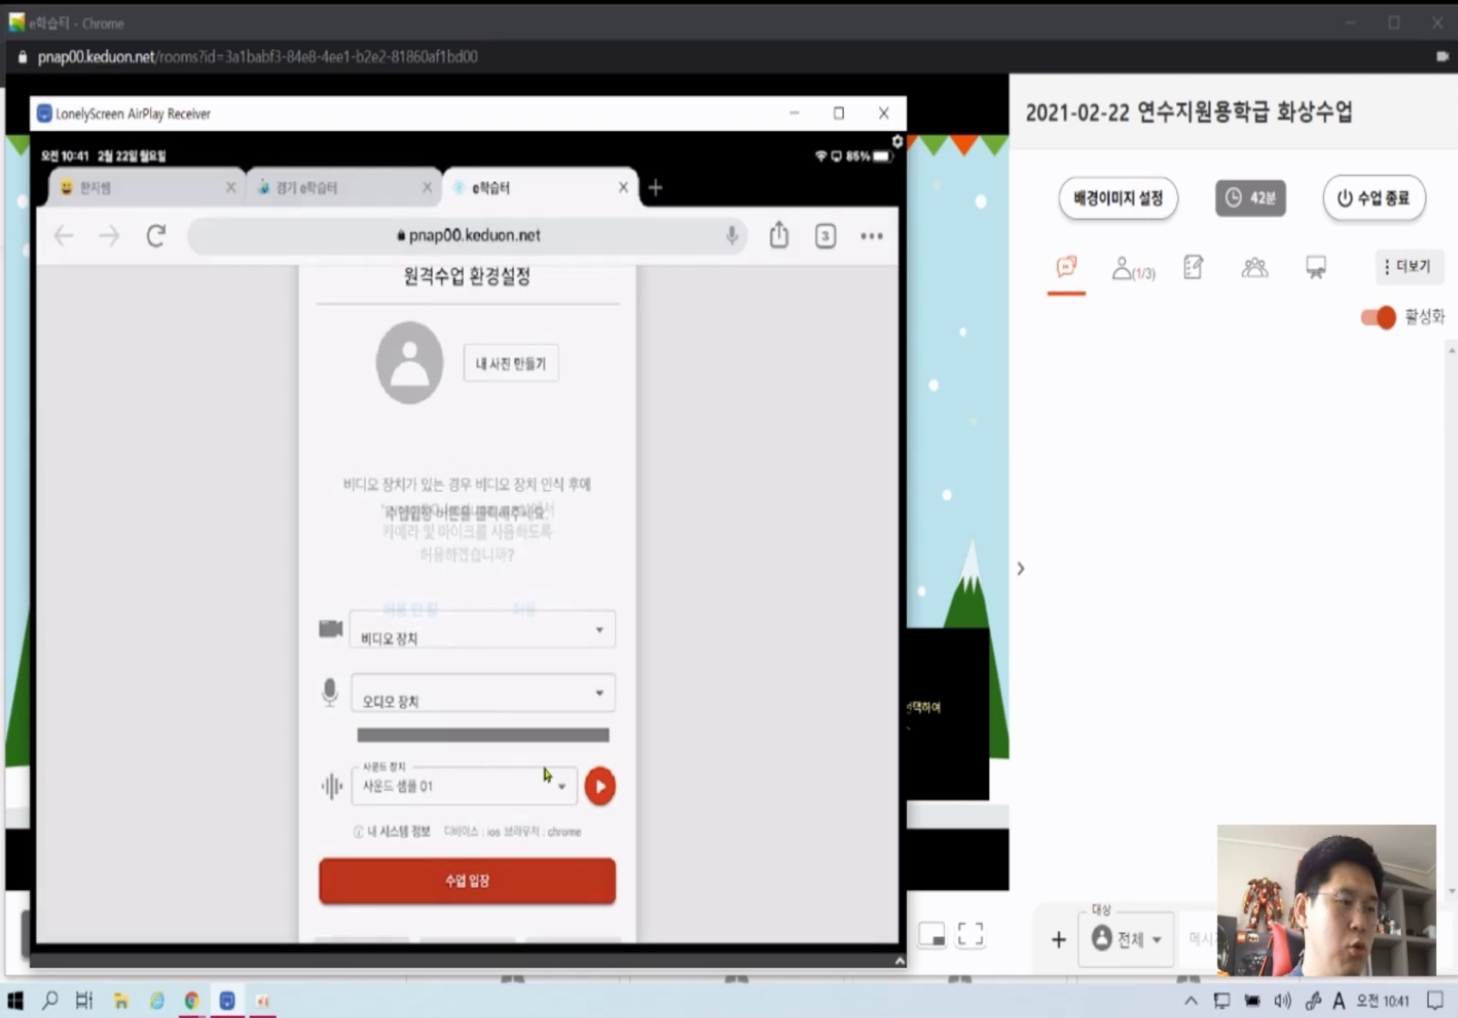
click(537, 622)
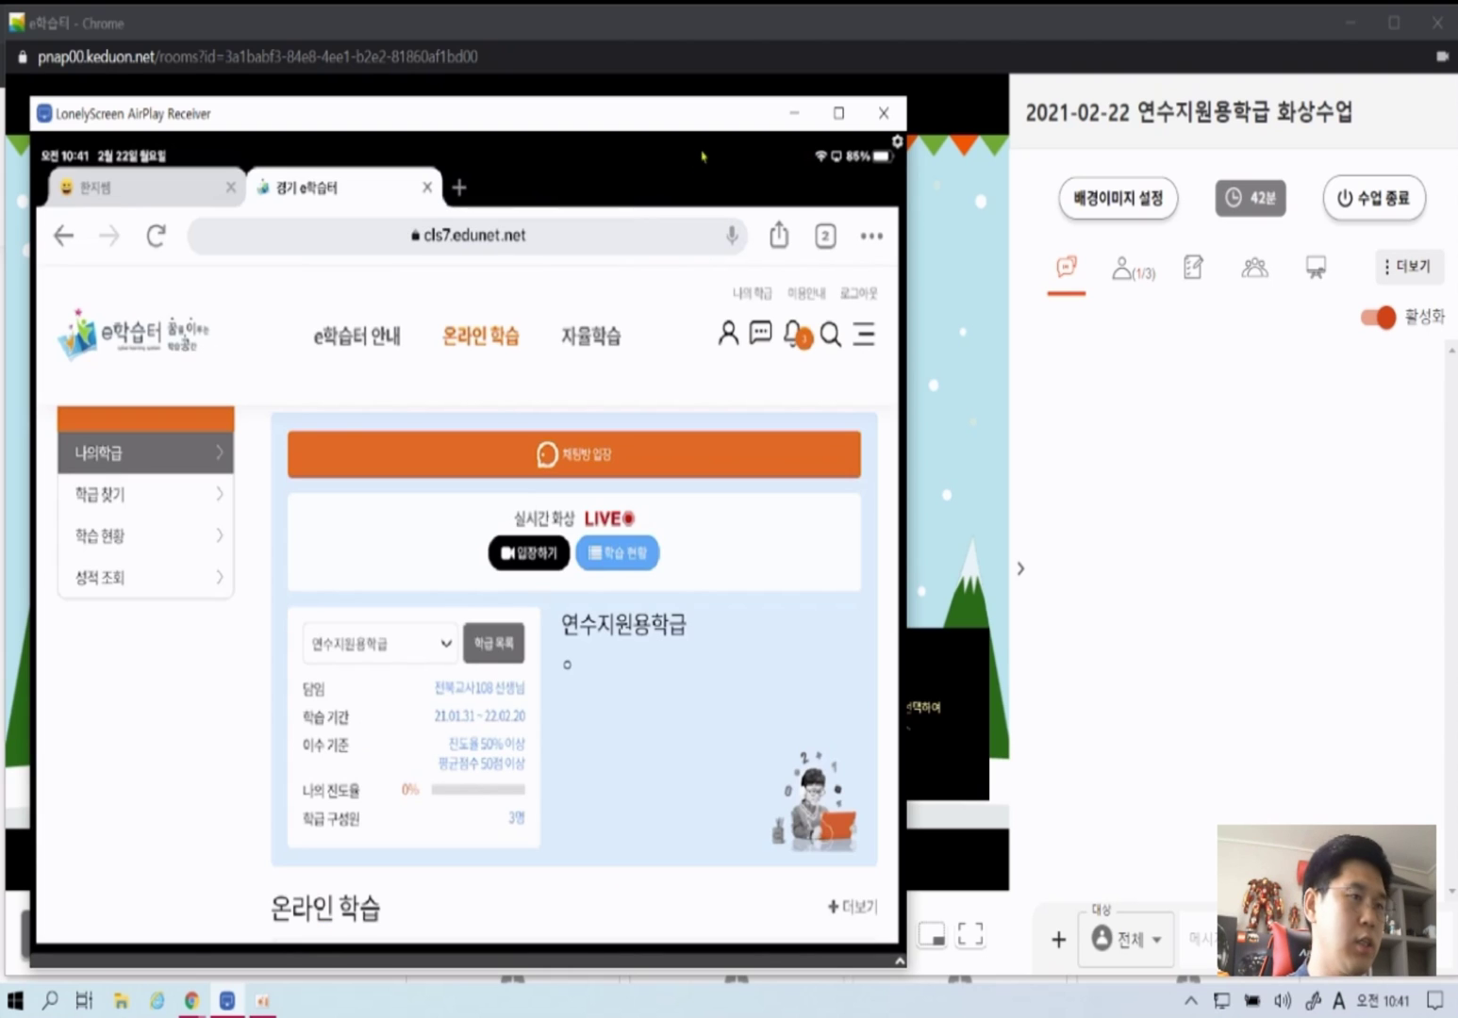
click(884, 112)
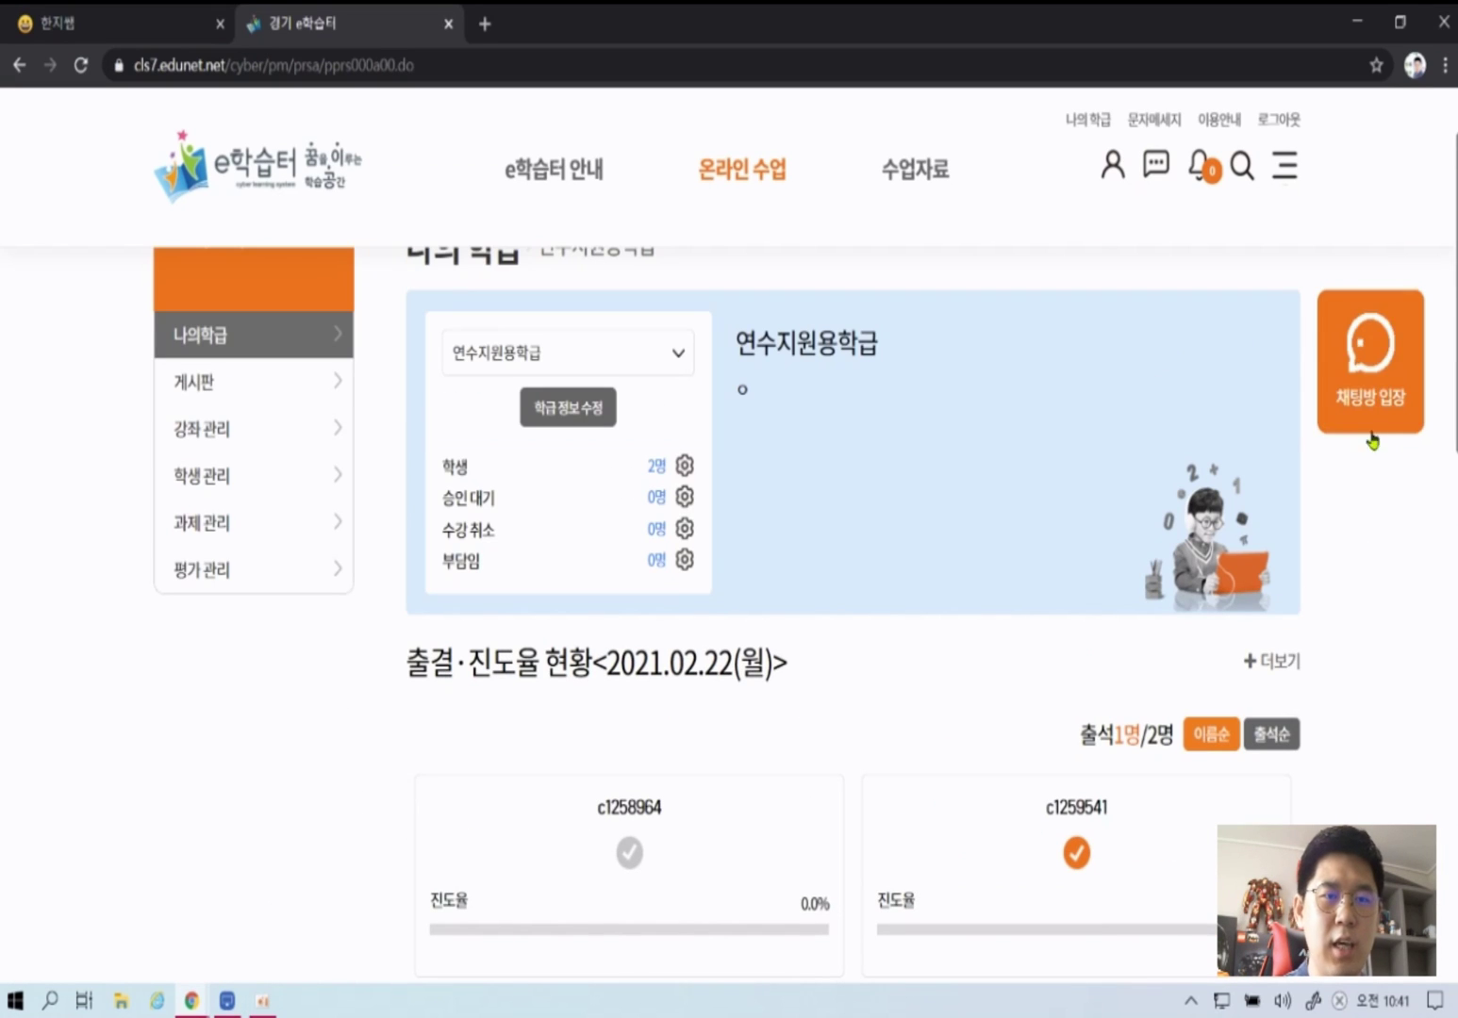
- Open and close the 연수지원용학급 채팅방, then scroll down to 조회 및 종례 화상수업
click(1368, 325)
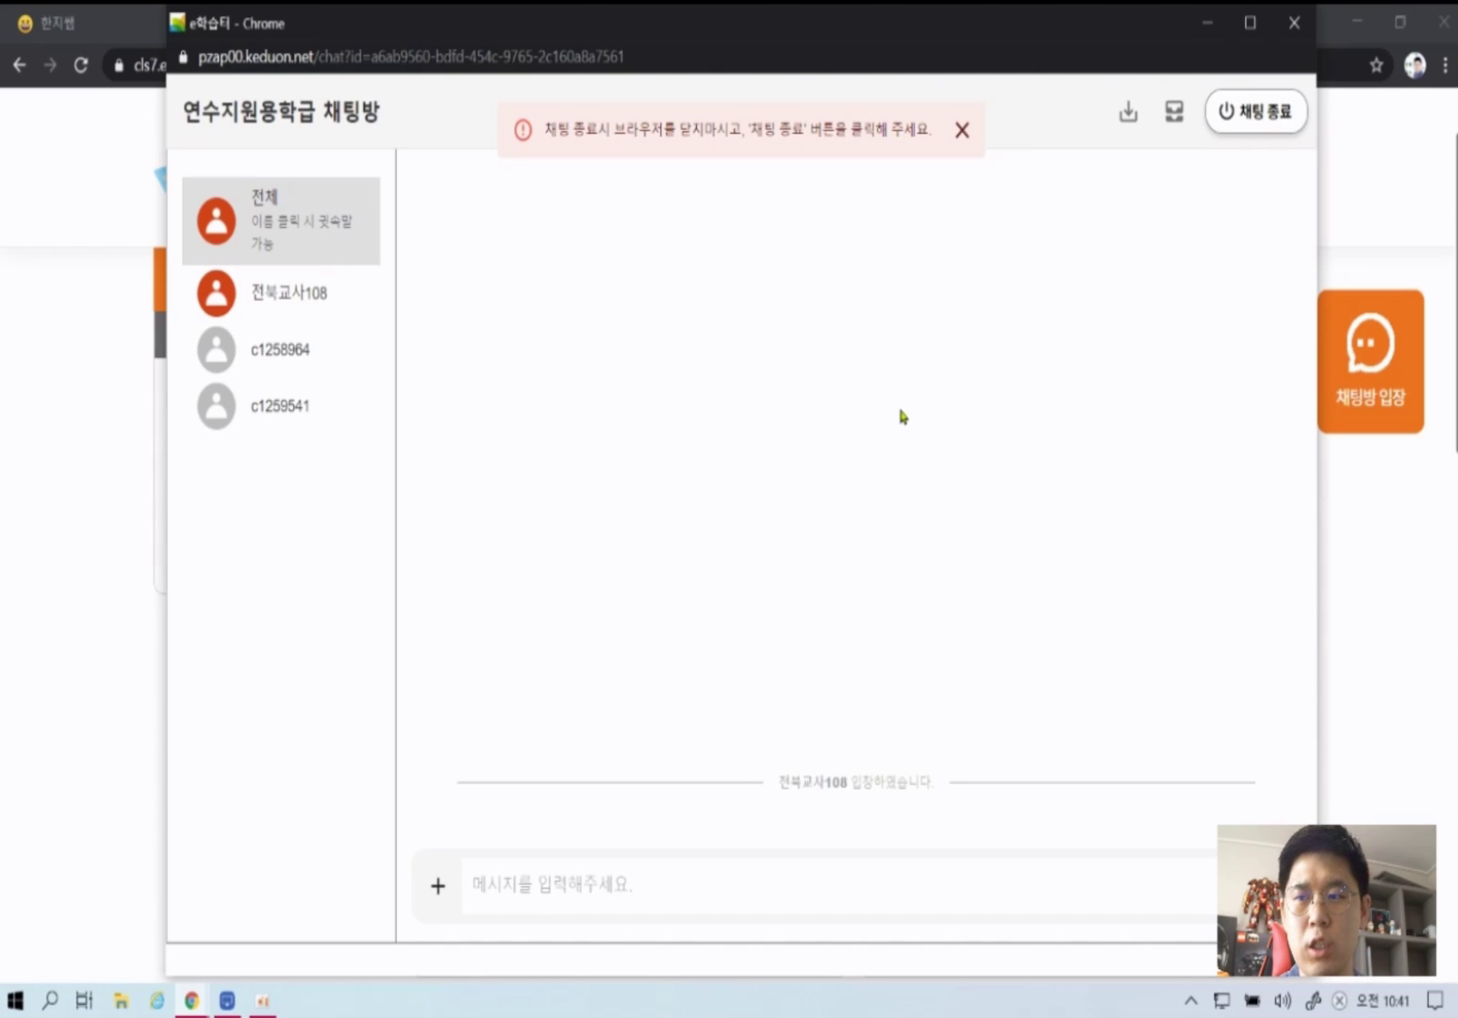
click(1297, 32)
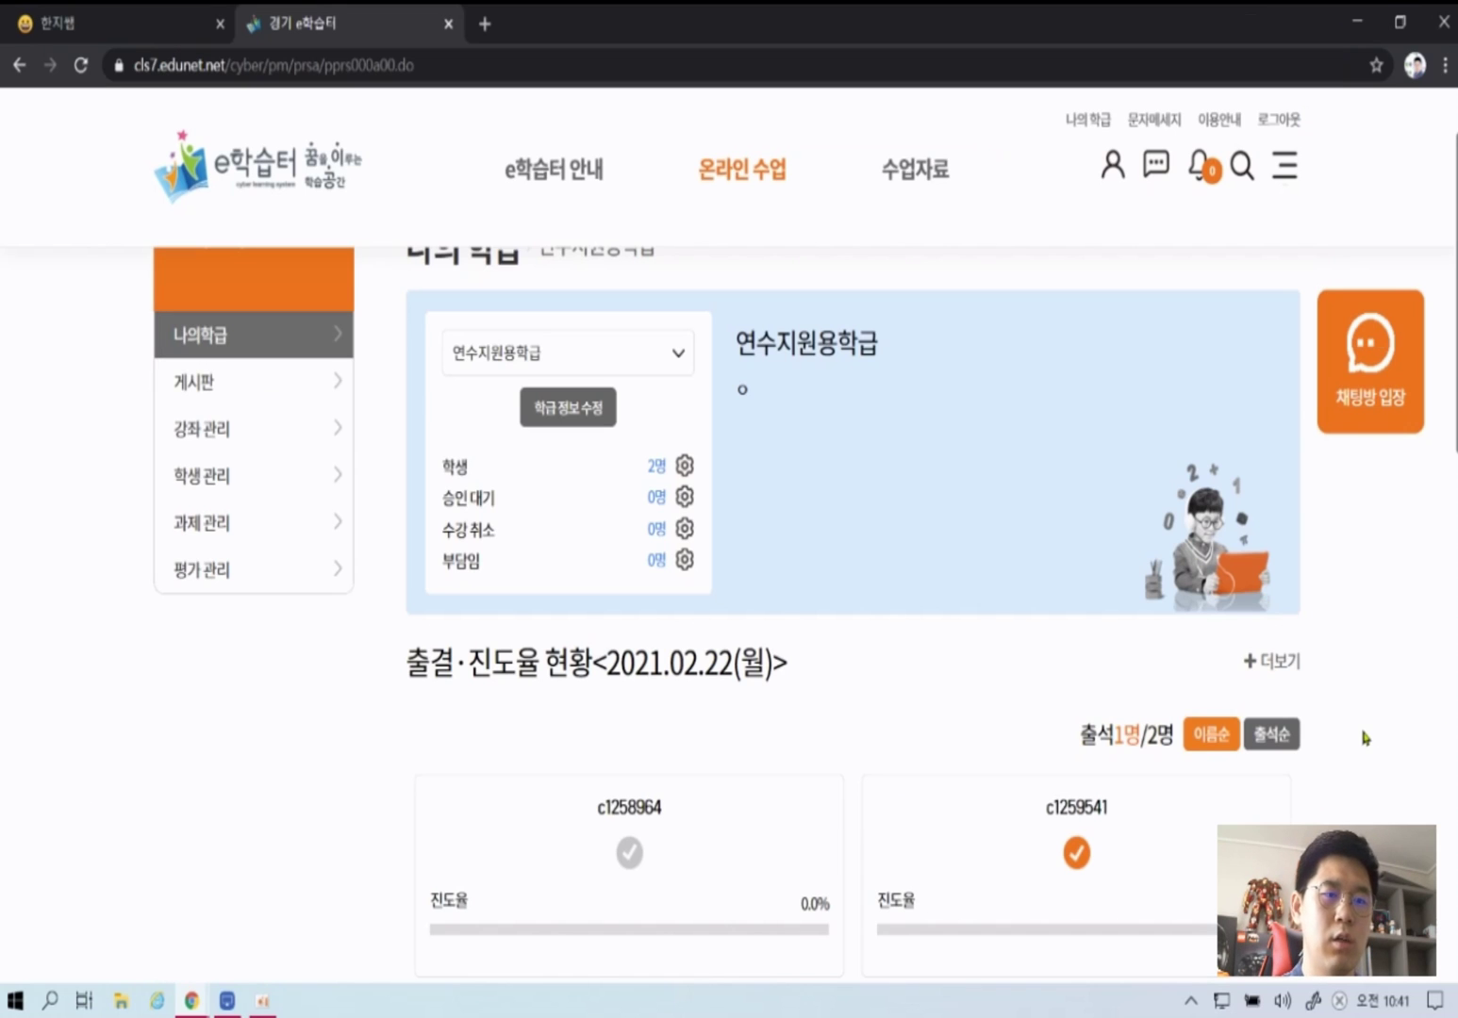
scroll(1344, 721, down, 5)
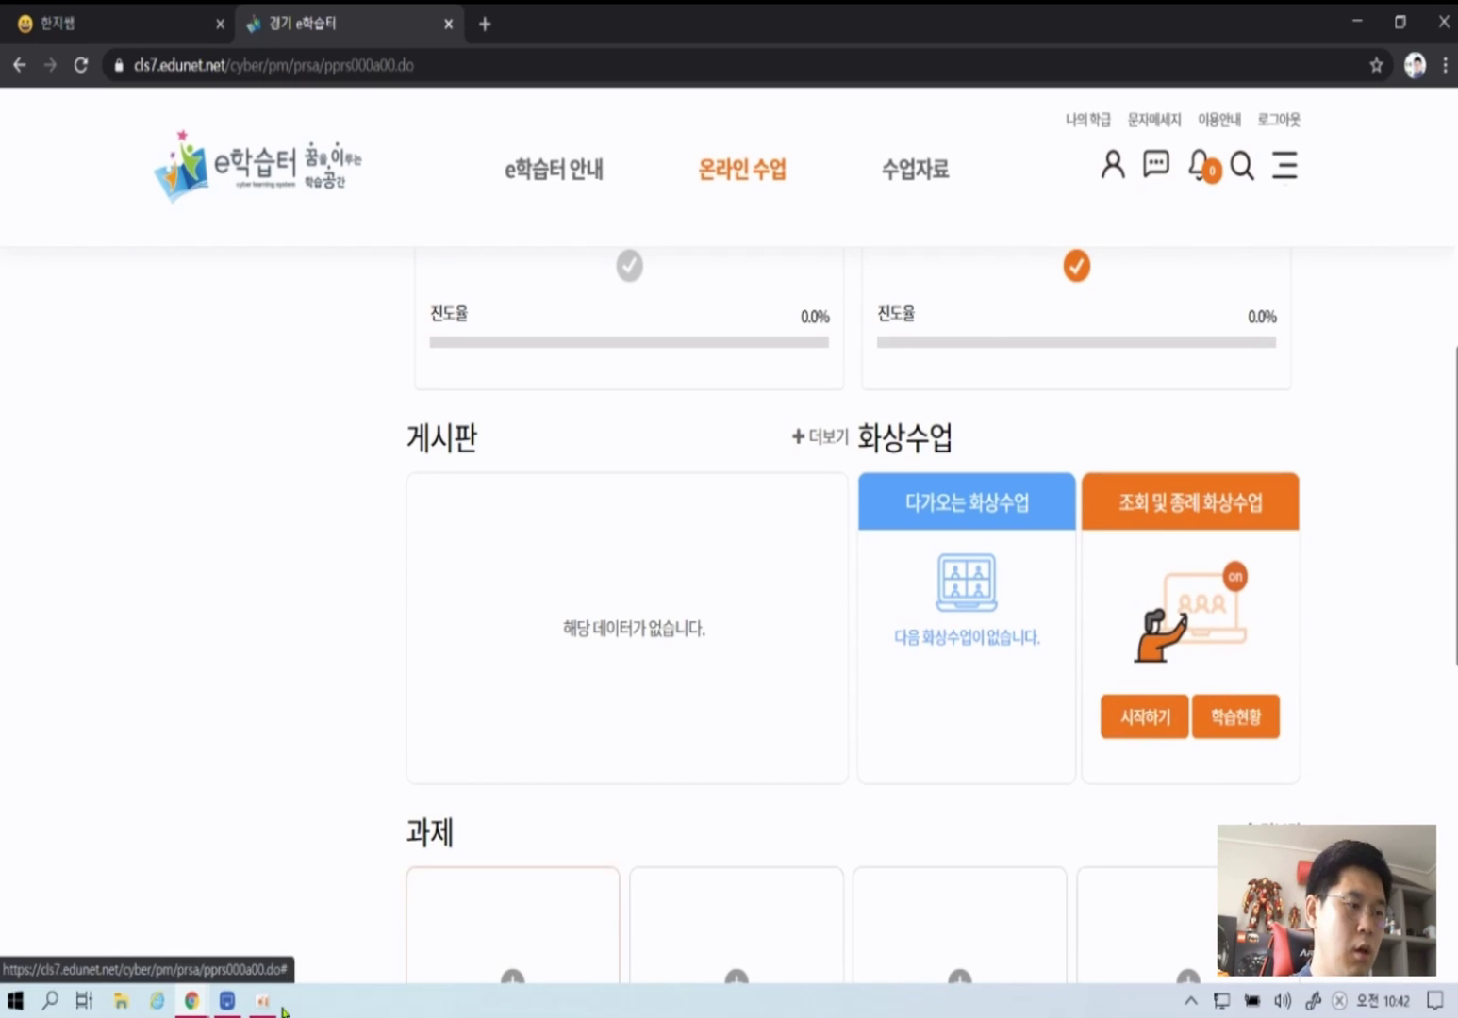
mouse_move(227, 1001)
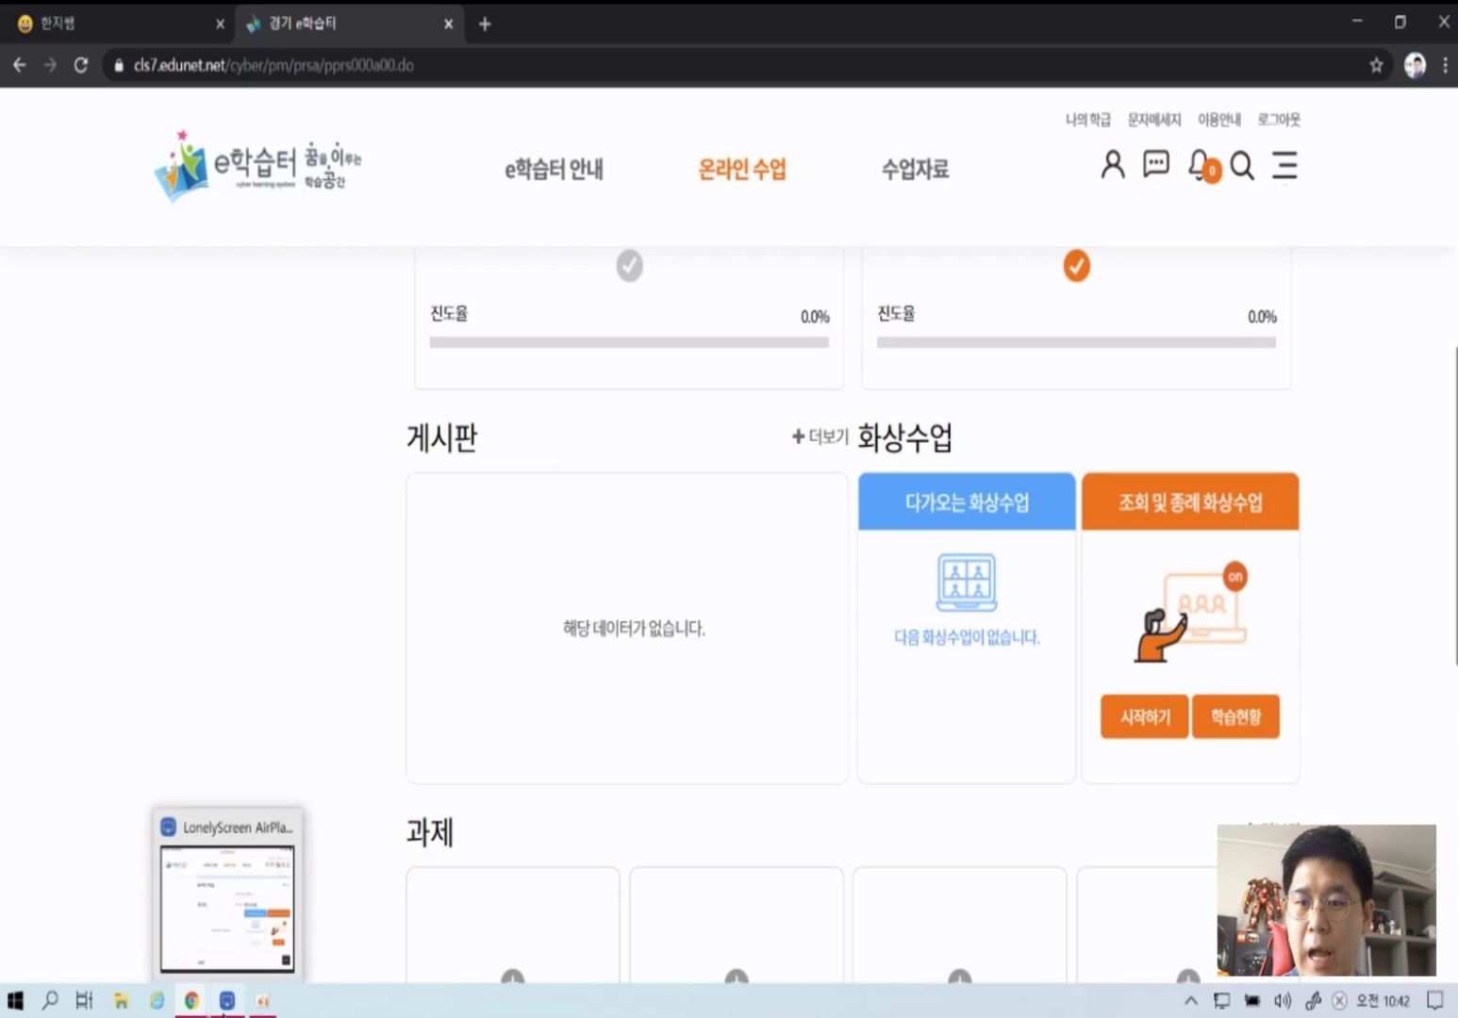
click(226, 905)
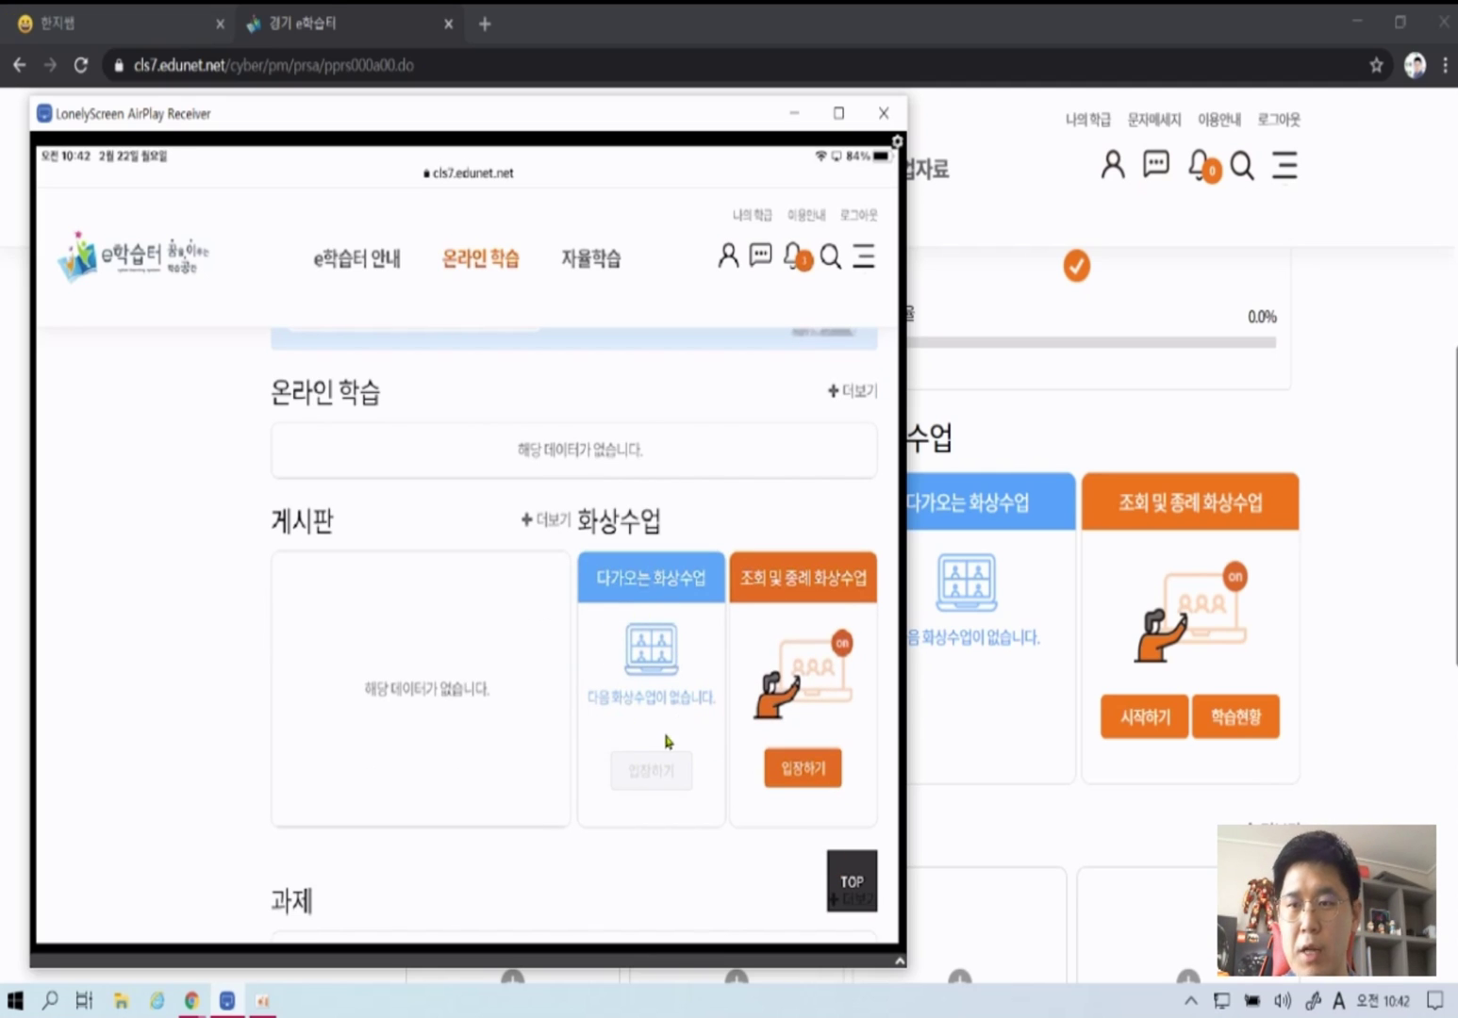
click(794, 113)
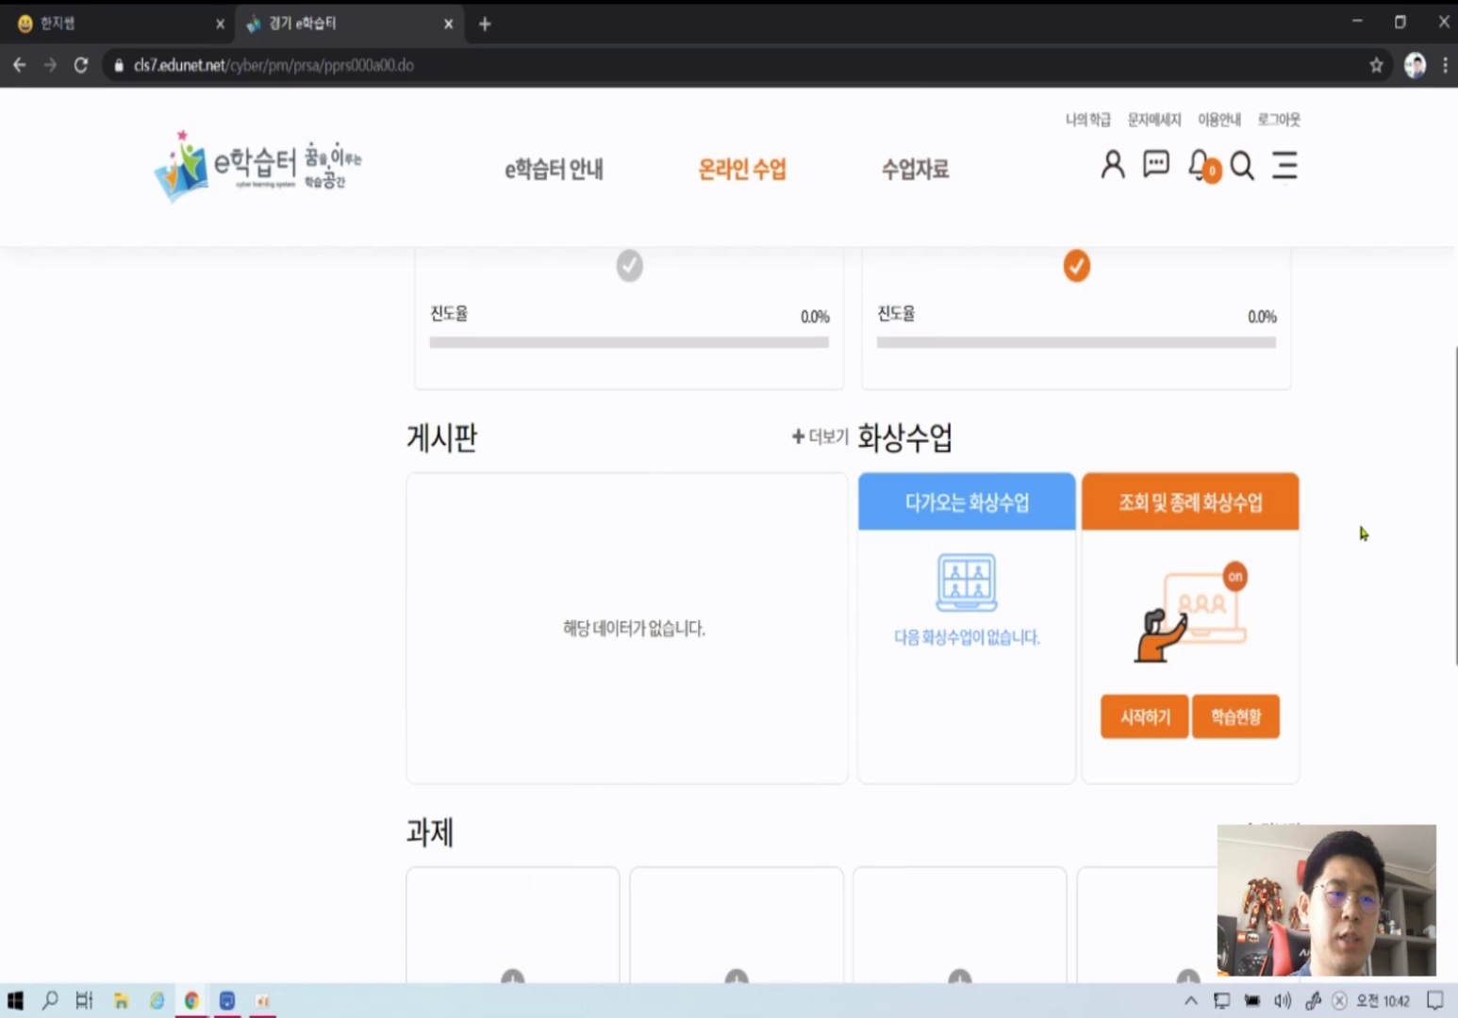
scroll(1368, 544, down, 6)
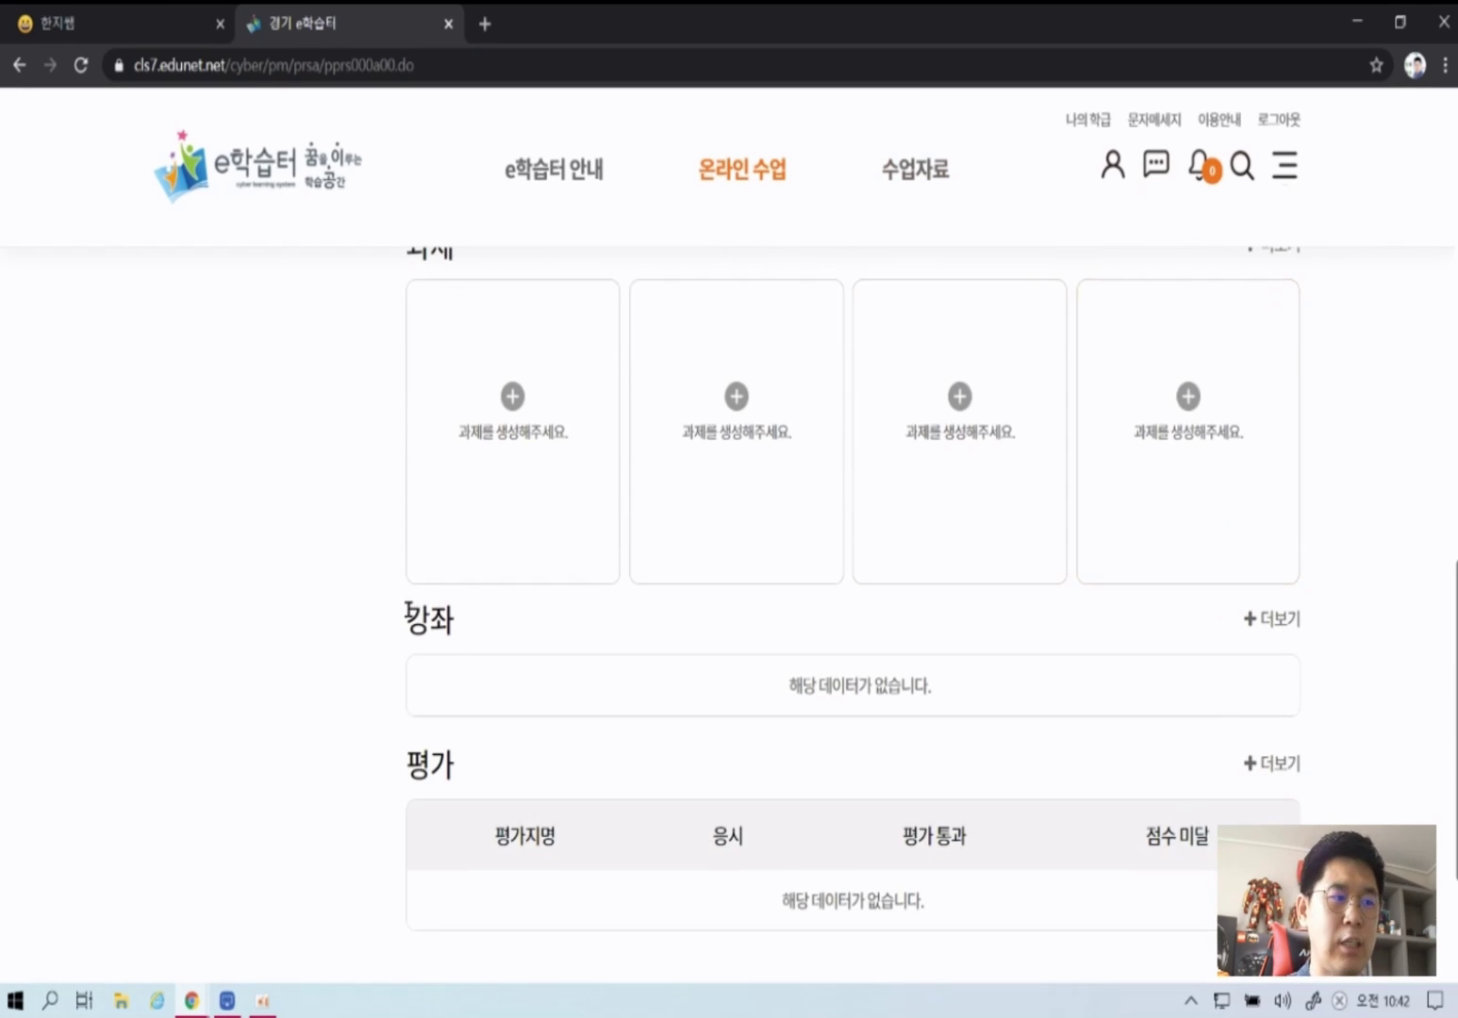
drag(409, 615, 470, 632)
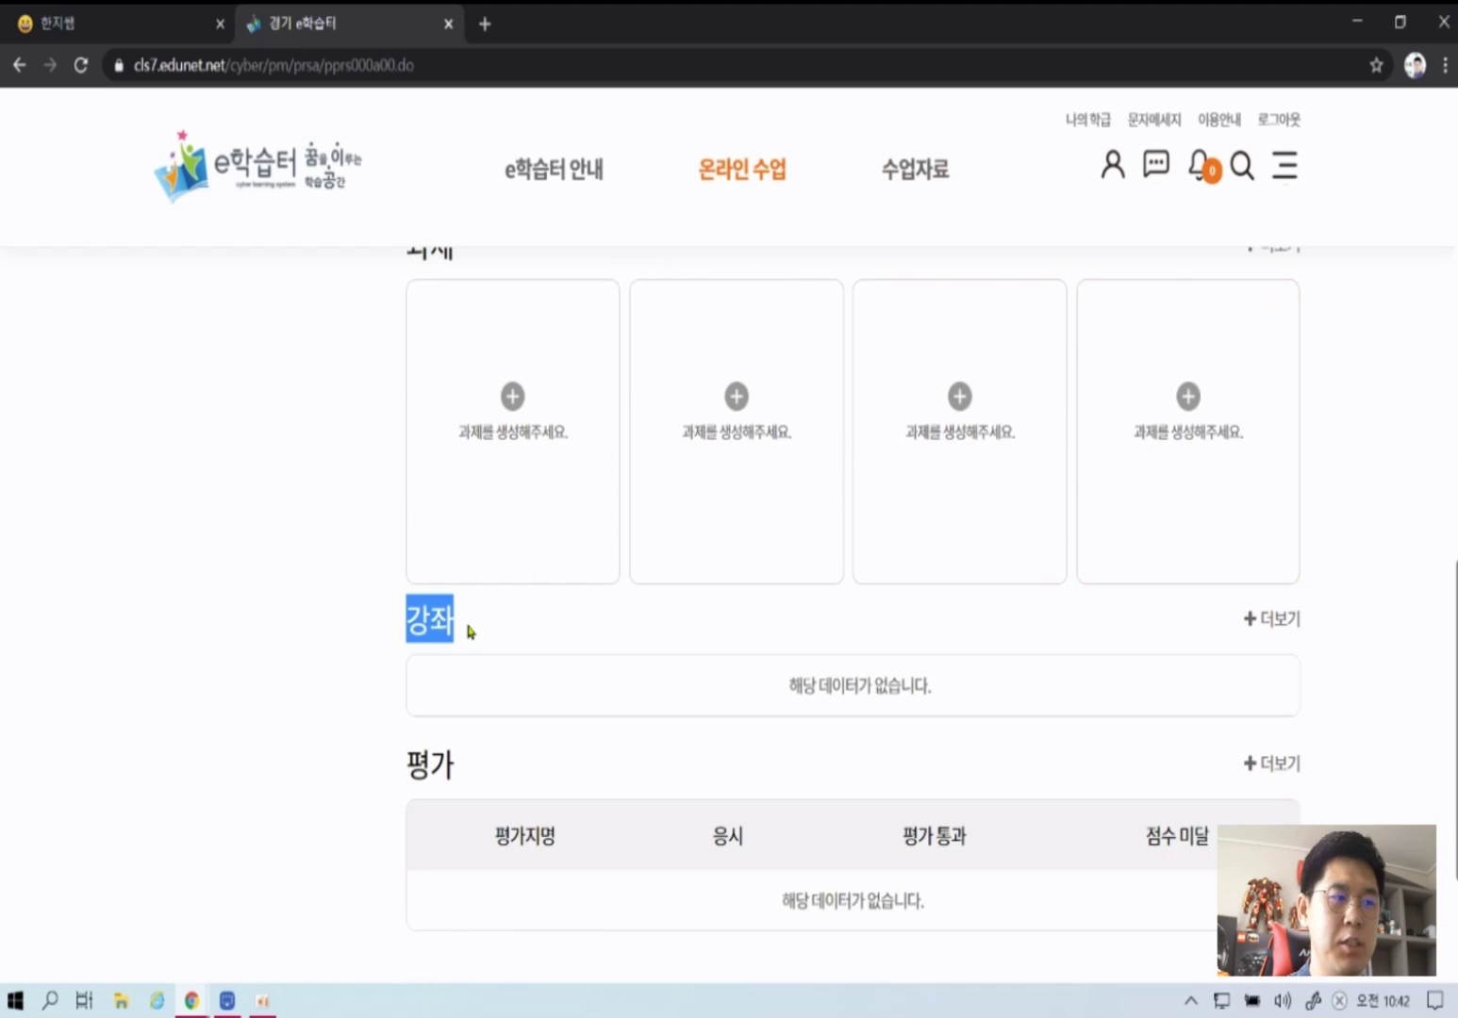
- Open 강좌 관리 via +더보기 and start a new course with 강좌 추가
click(1261, 634)
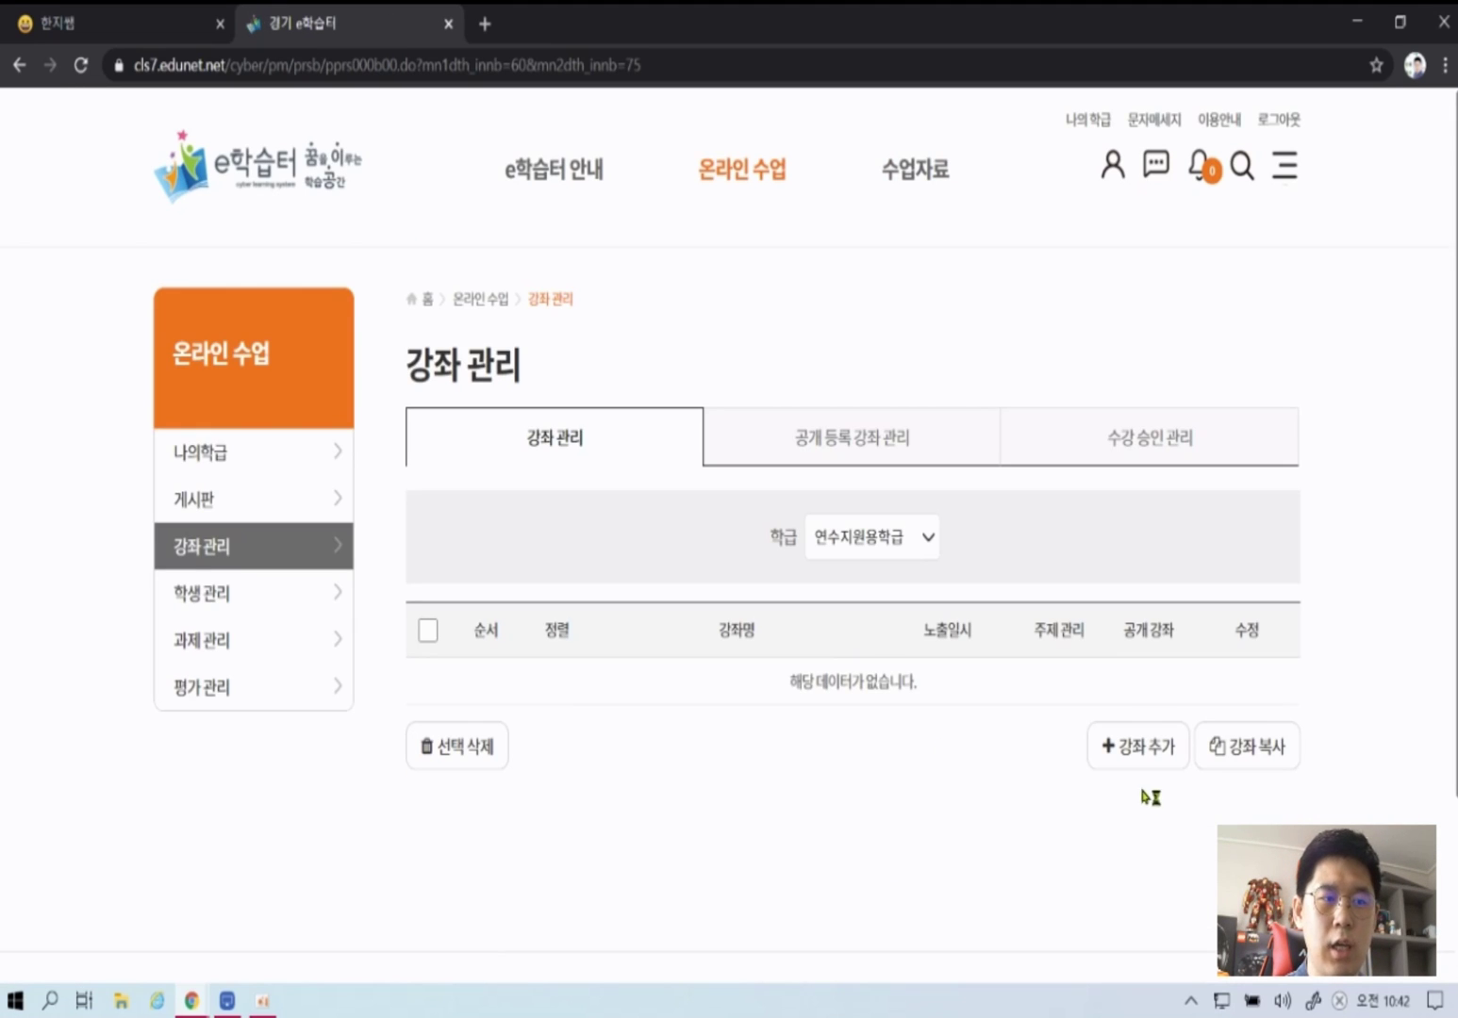
click(1167, 768)
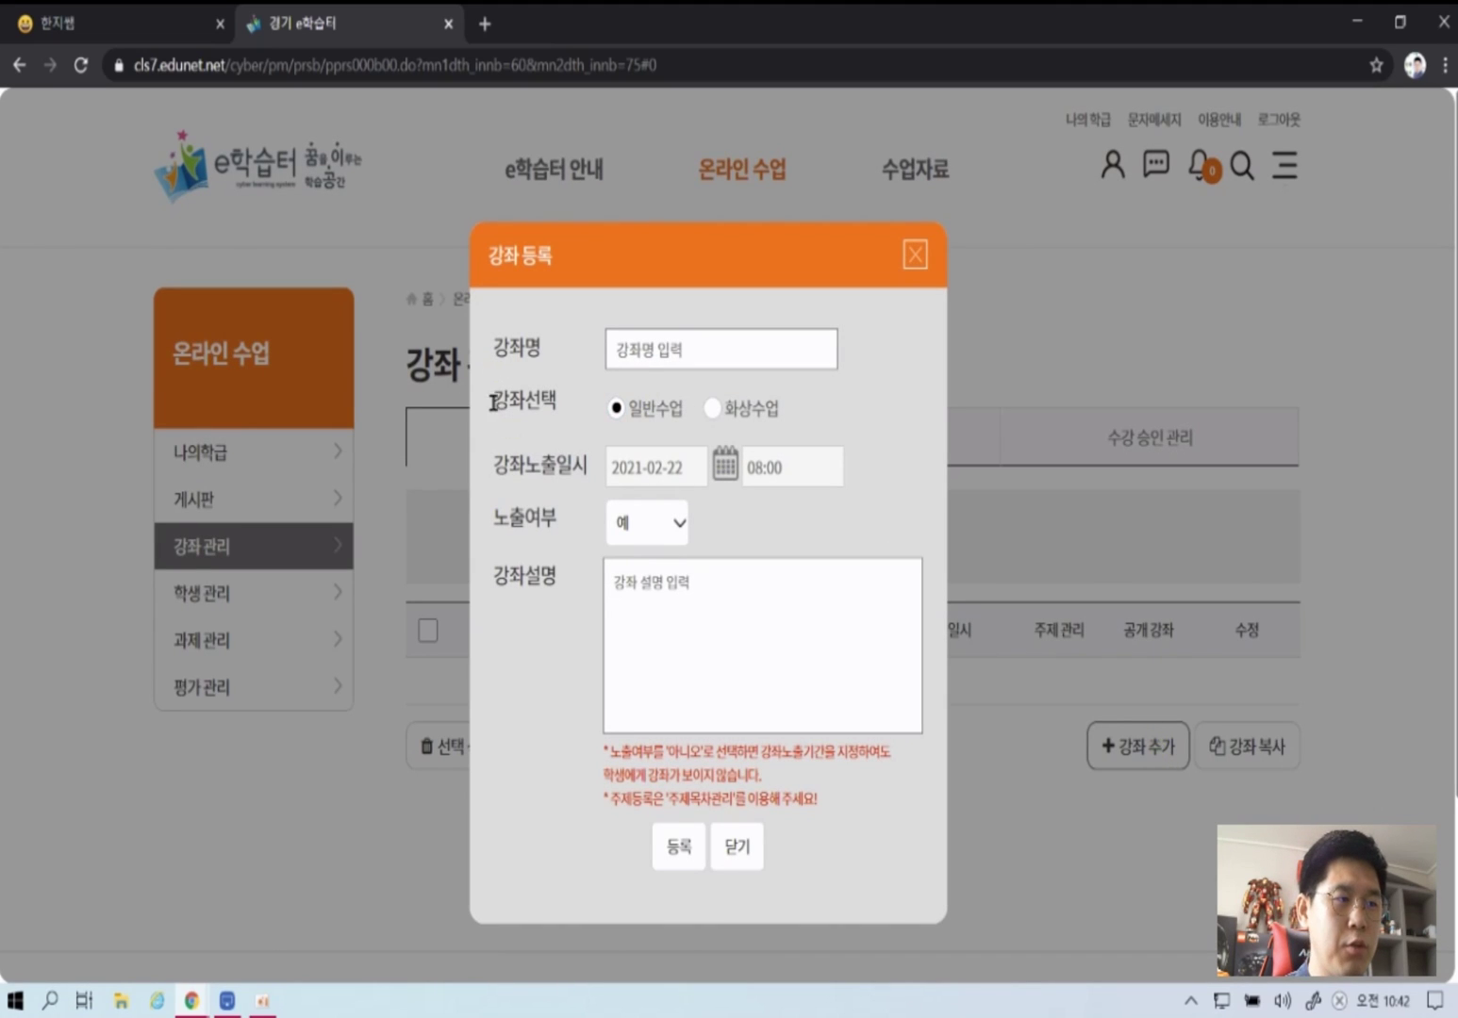
drag(579, 413, 797, 434)
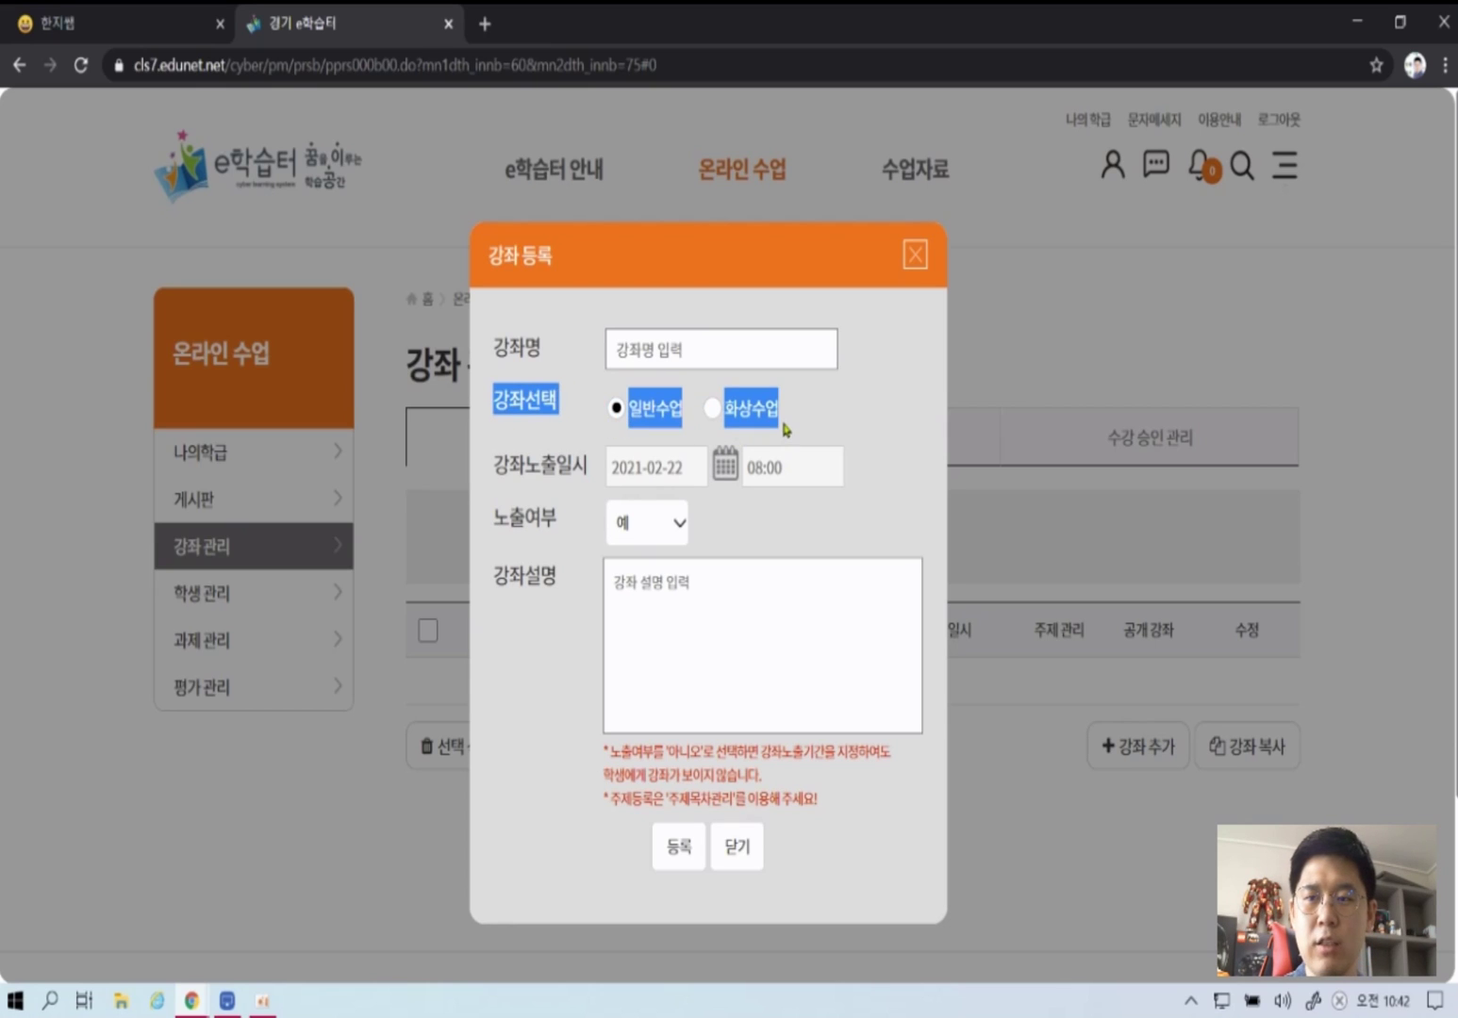
click(794, 430)
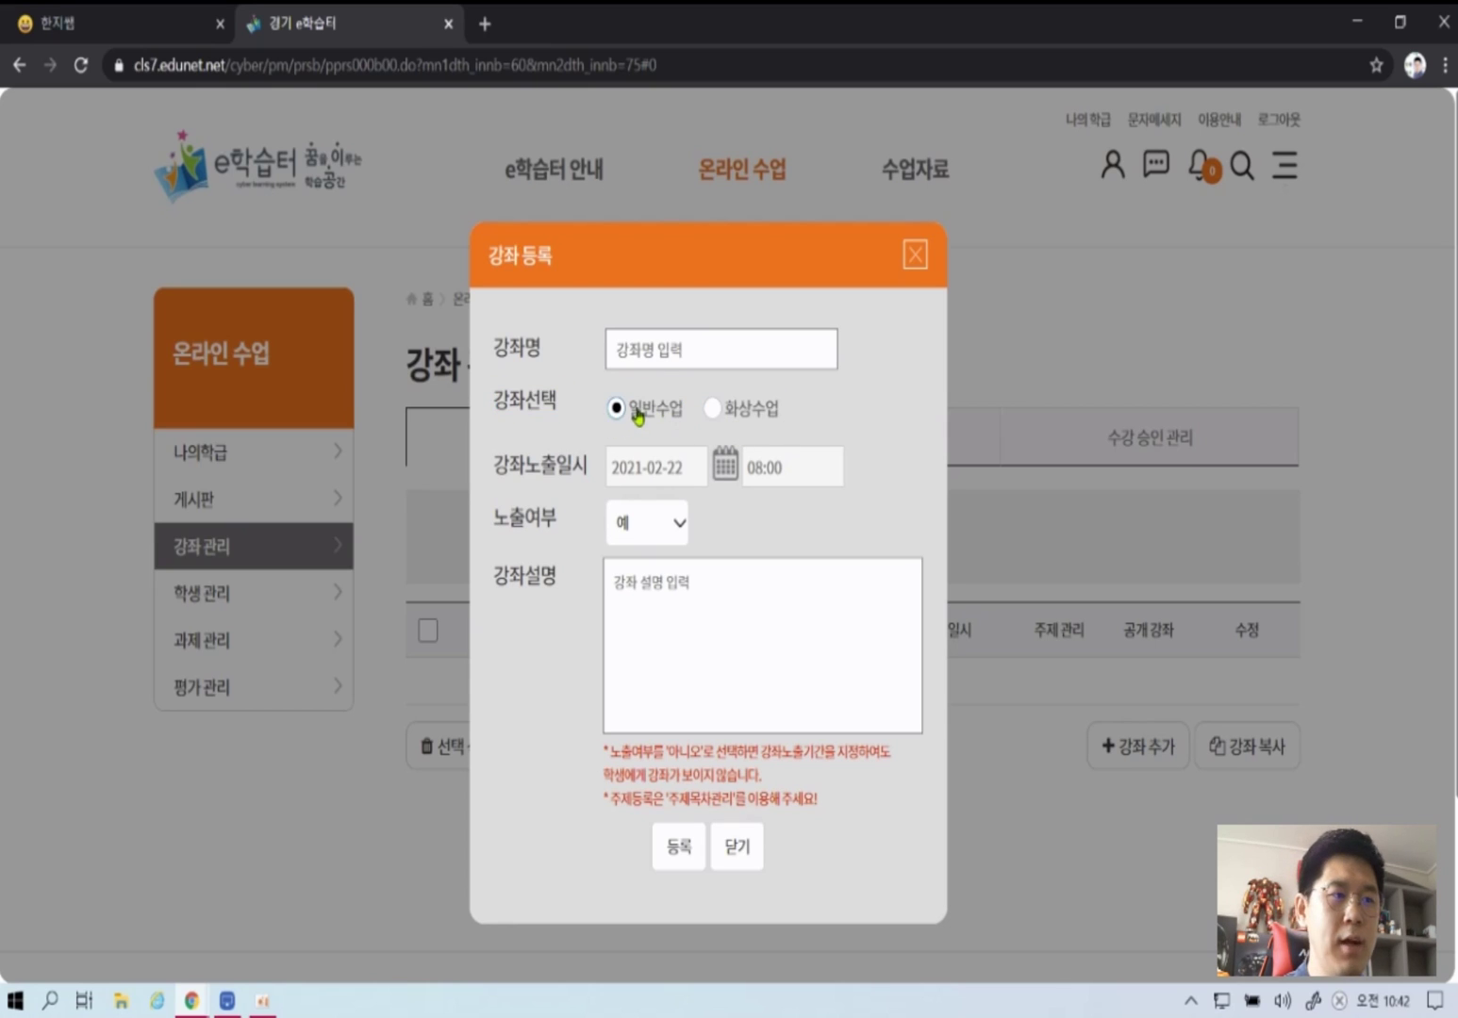
- Make the course a 화상수업 named 강좌_화상수업 with 쪽지발송여부 set to 아니오
click(716, 411)
click(782, 349)
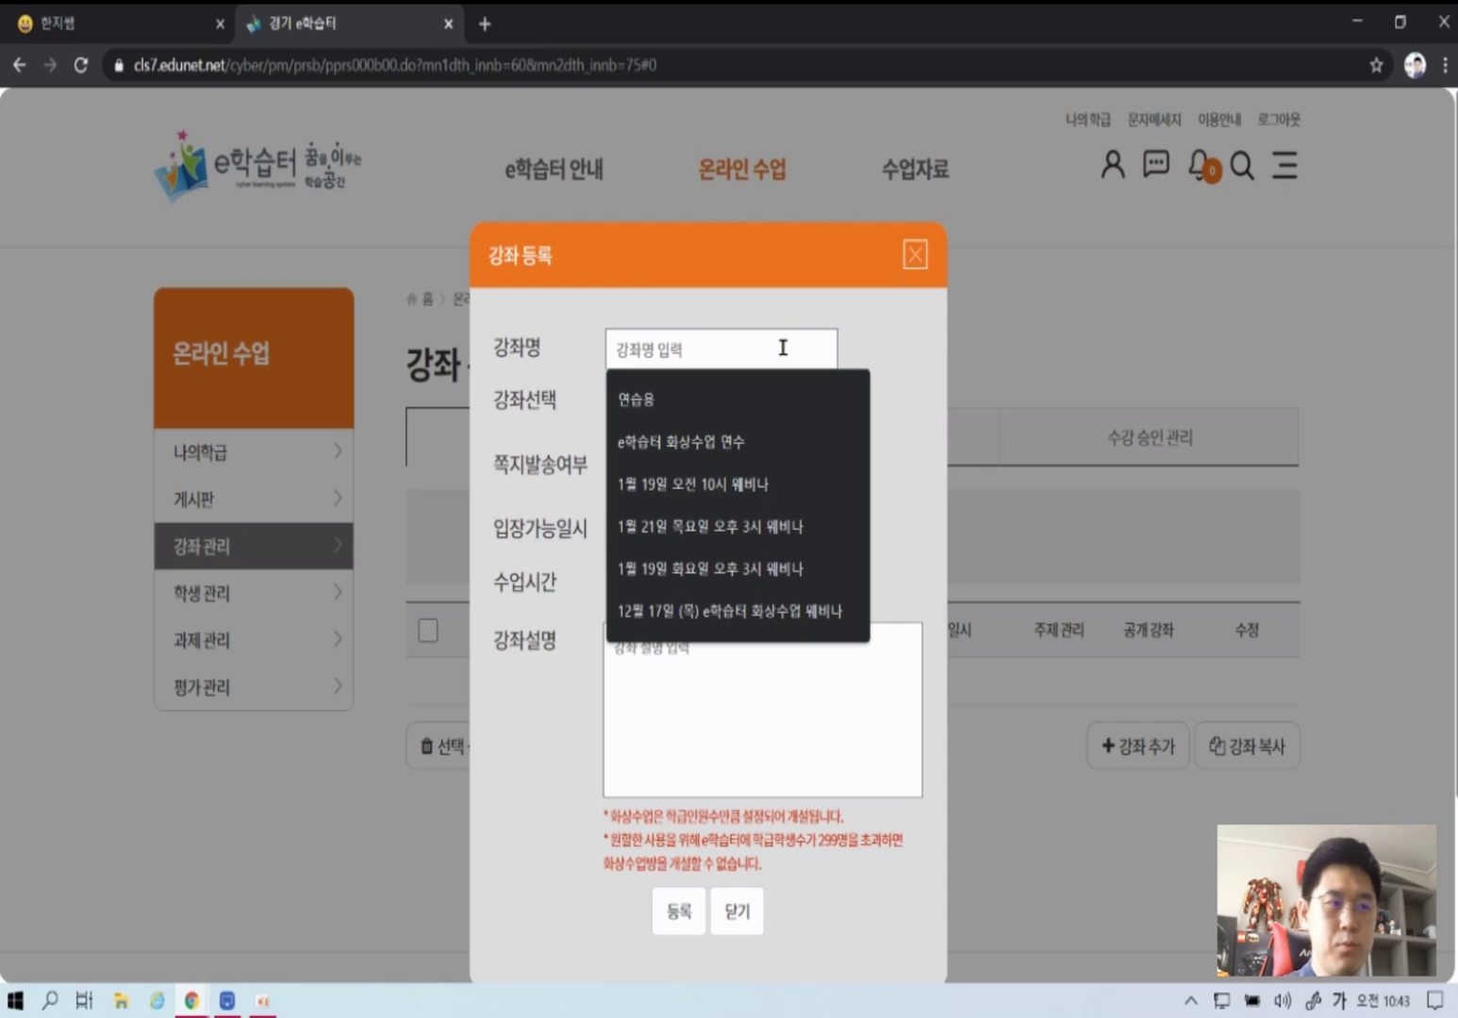
text(화상숭)
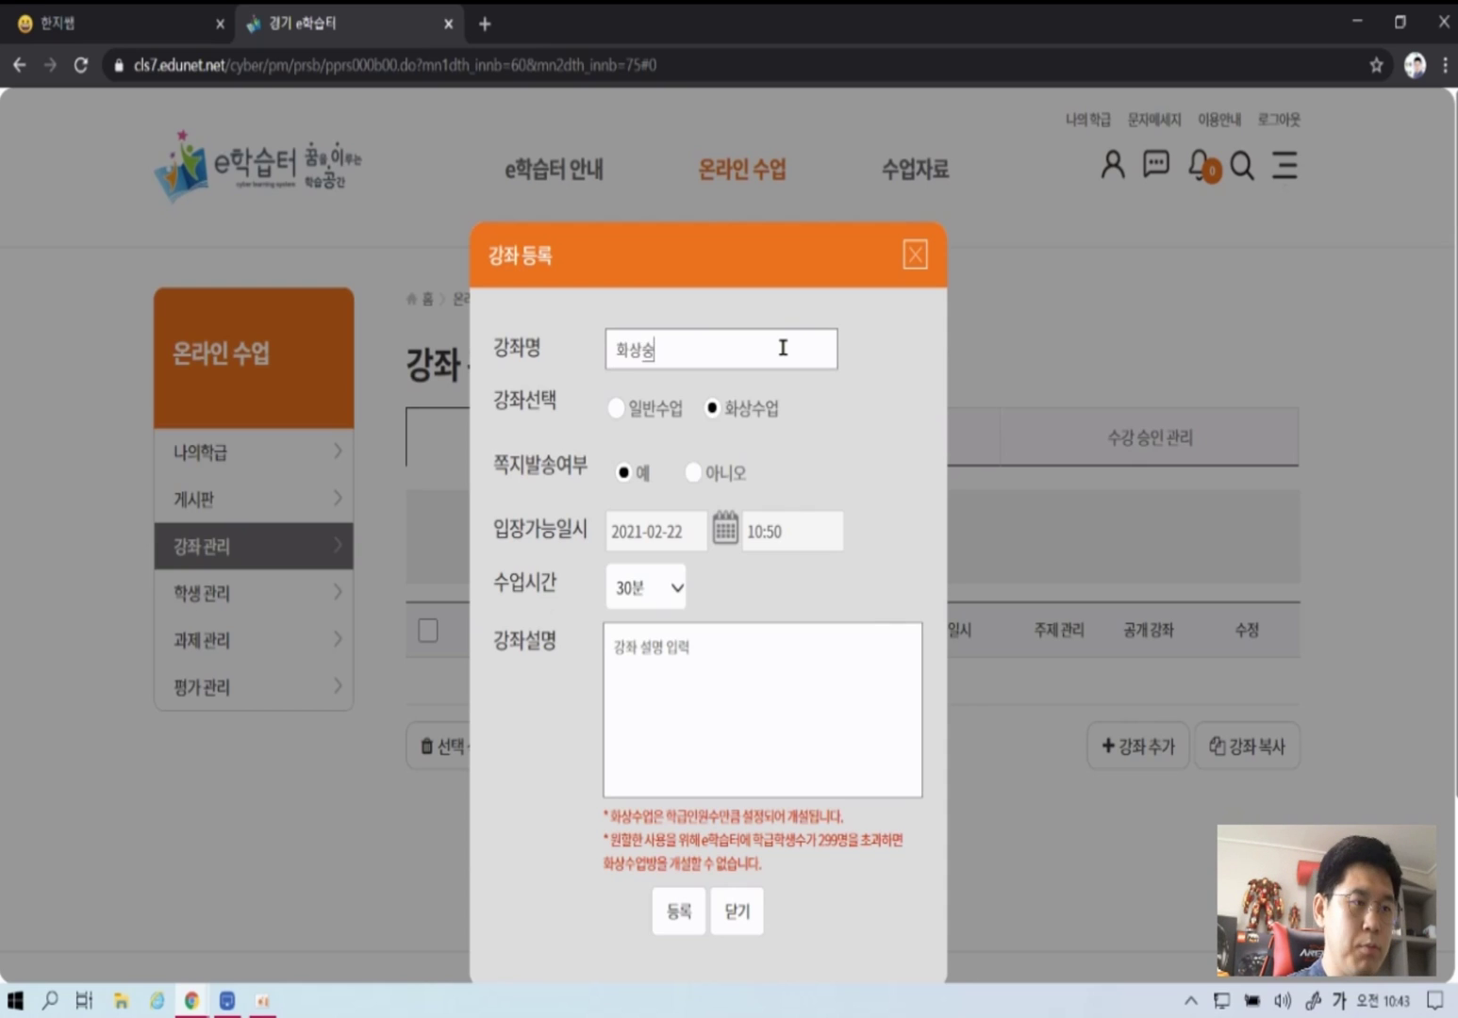
key(BackSpace)
key(BackSpace)
text(강좌_화상수어)
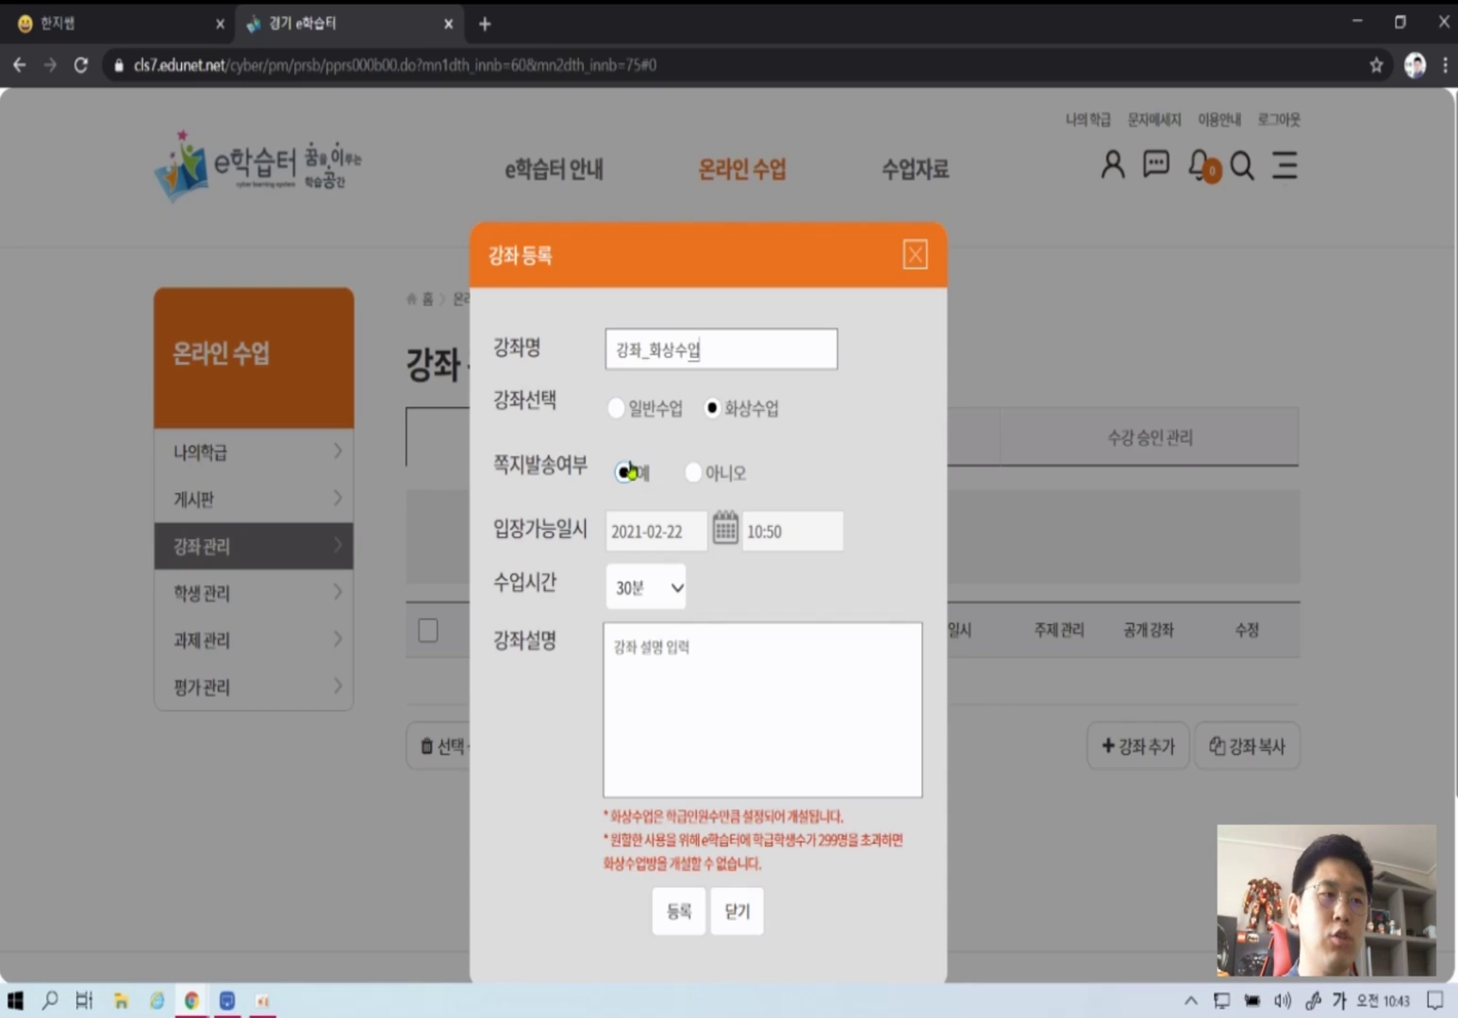
click(694, 481)
click(623, 472)
click(739, 477)
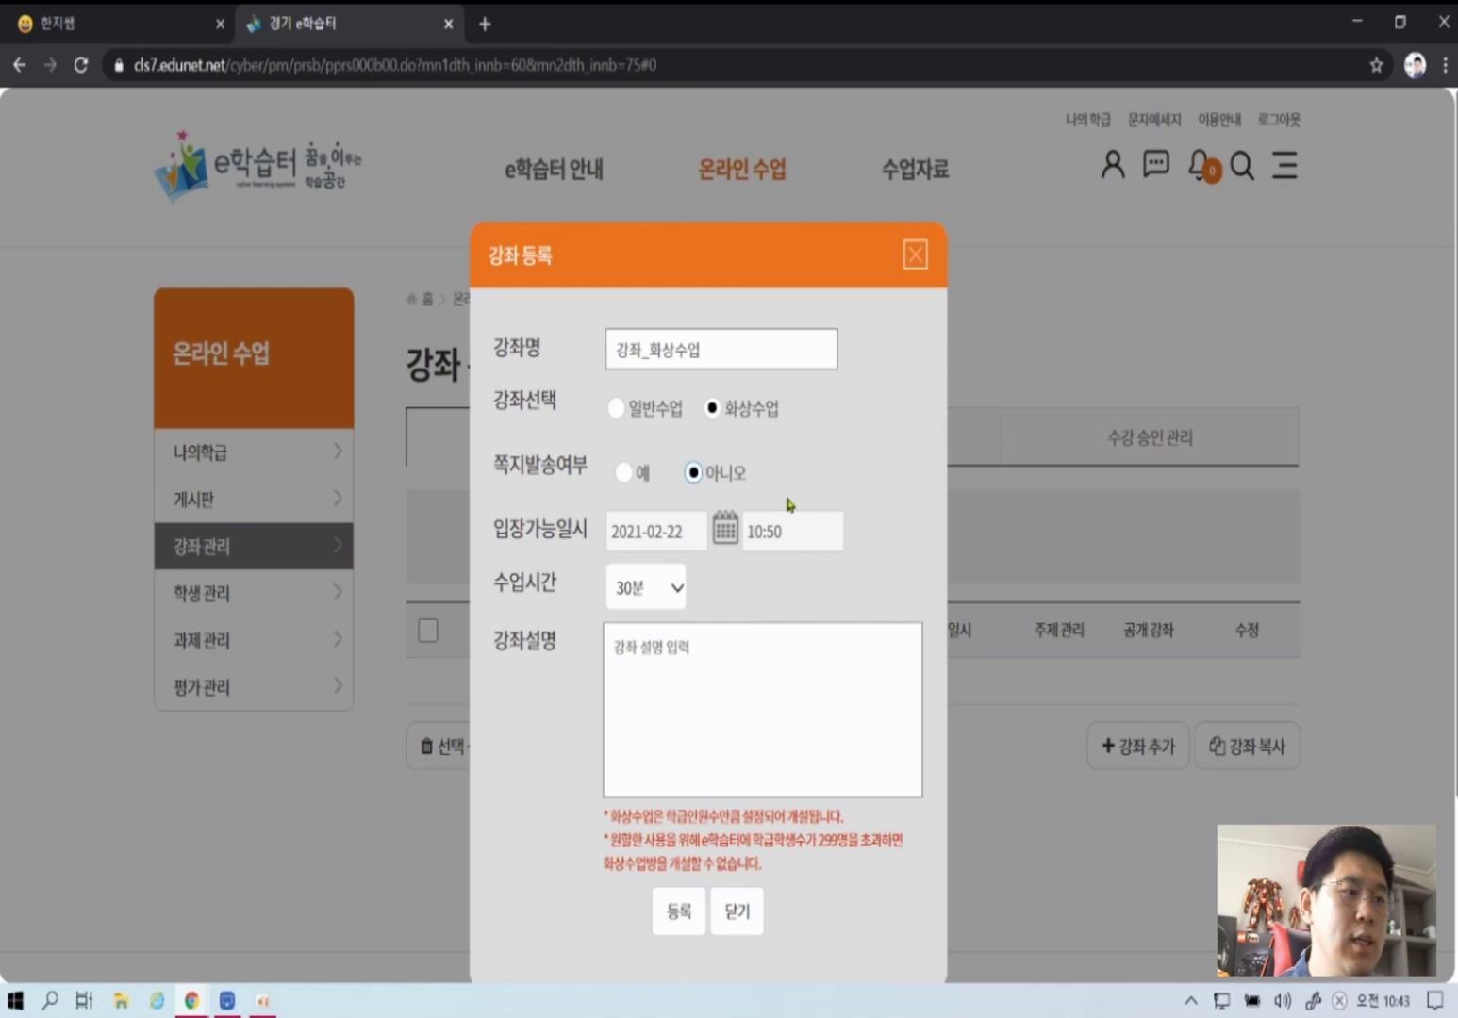
- Keep the 10:50 entry time, set 수업시간 to 45분, and register the course
drag(500, 532, 584, 536)
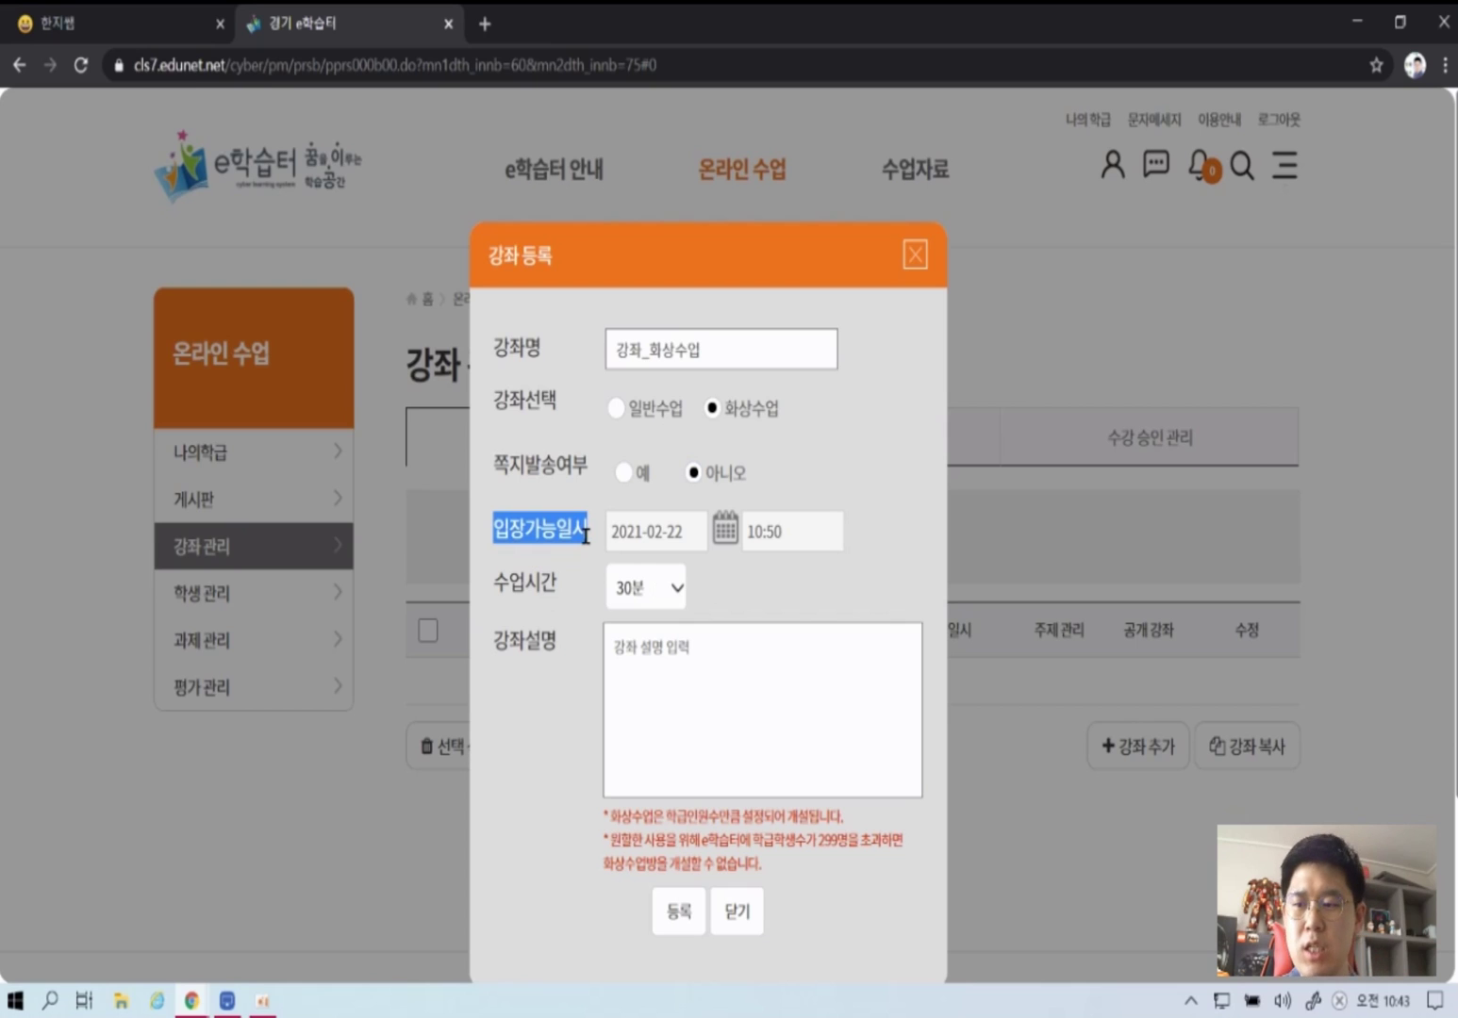
click(895, 536)
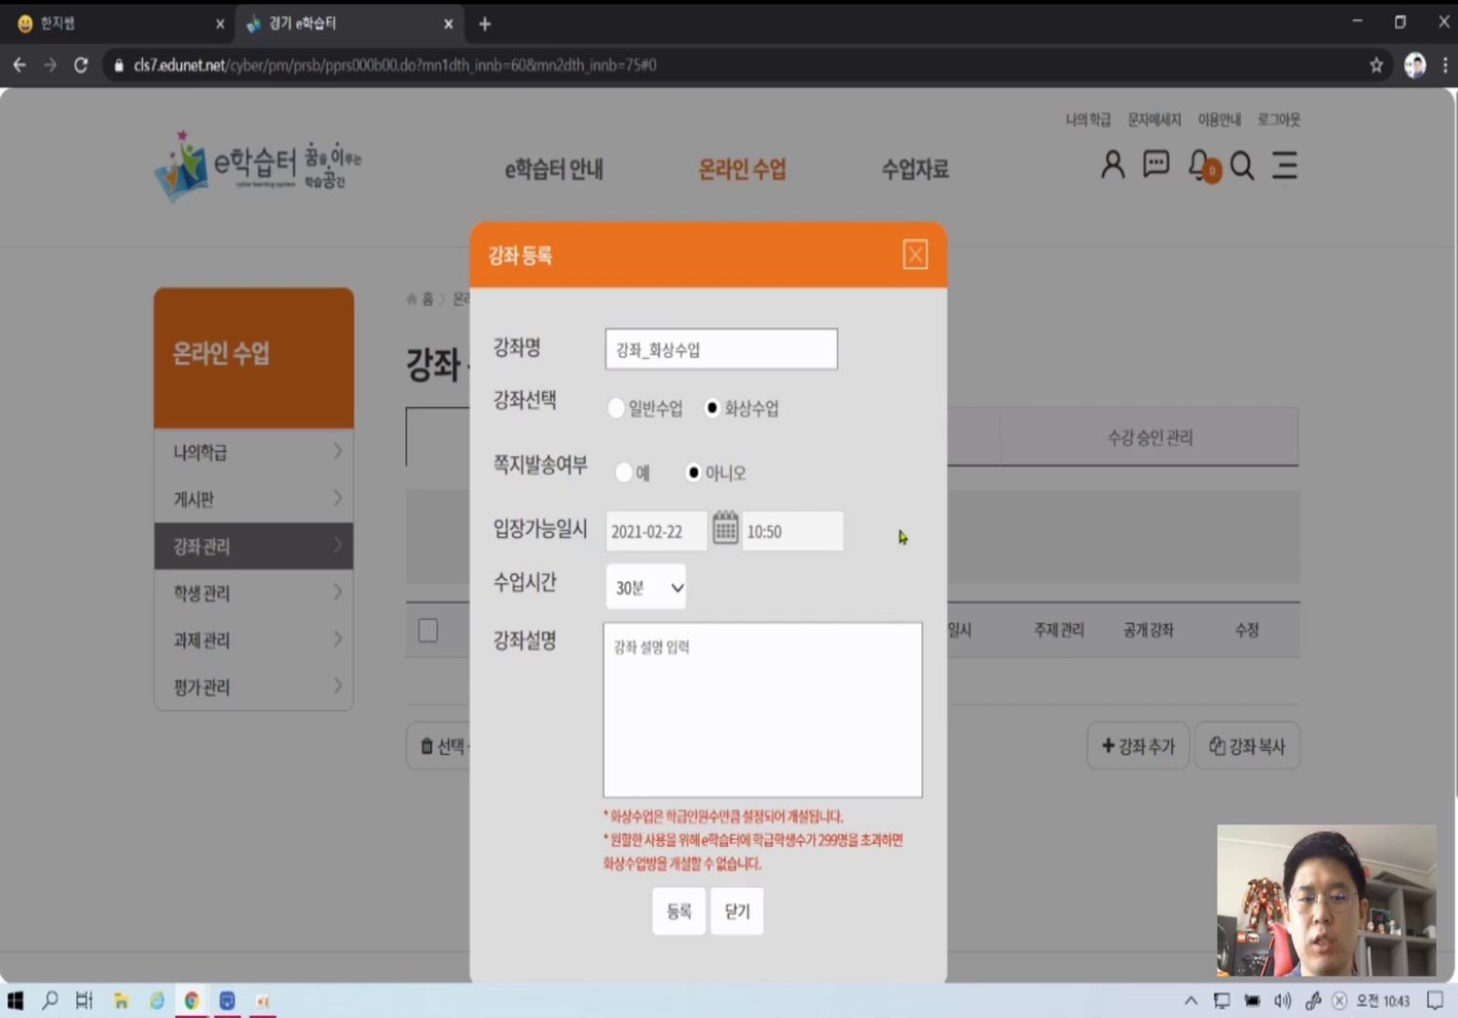
click(797, 538)
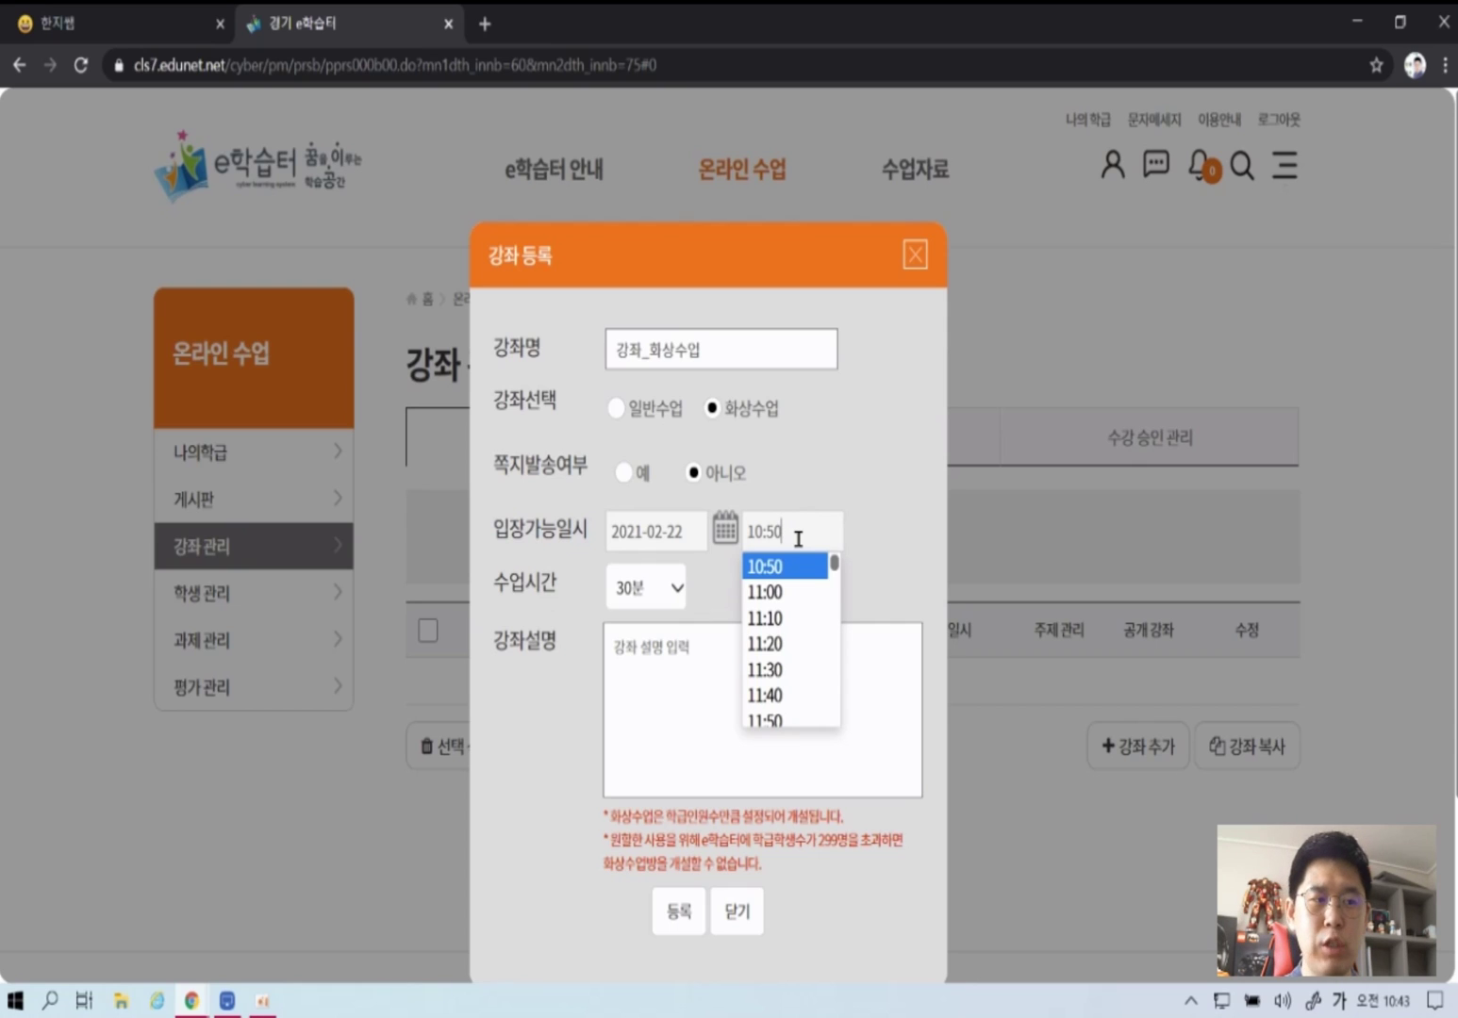
click(801, 569)
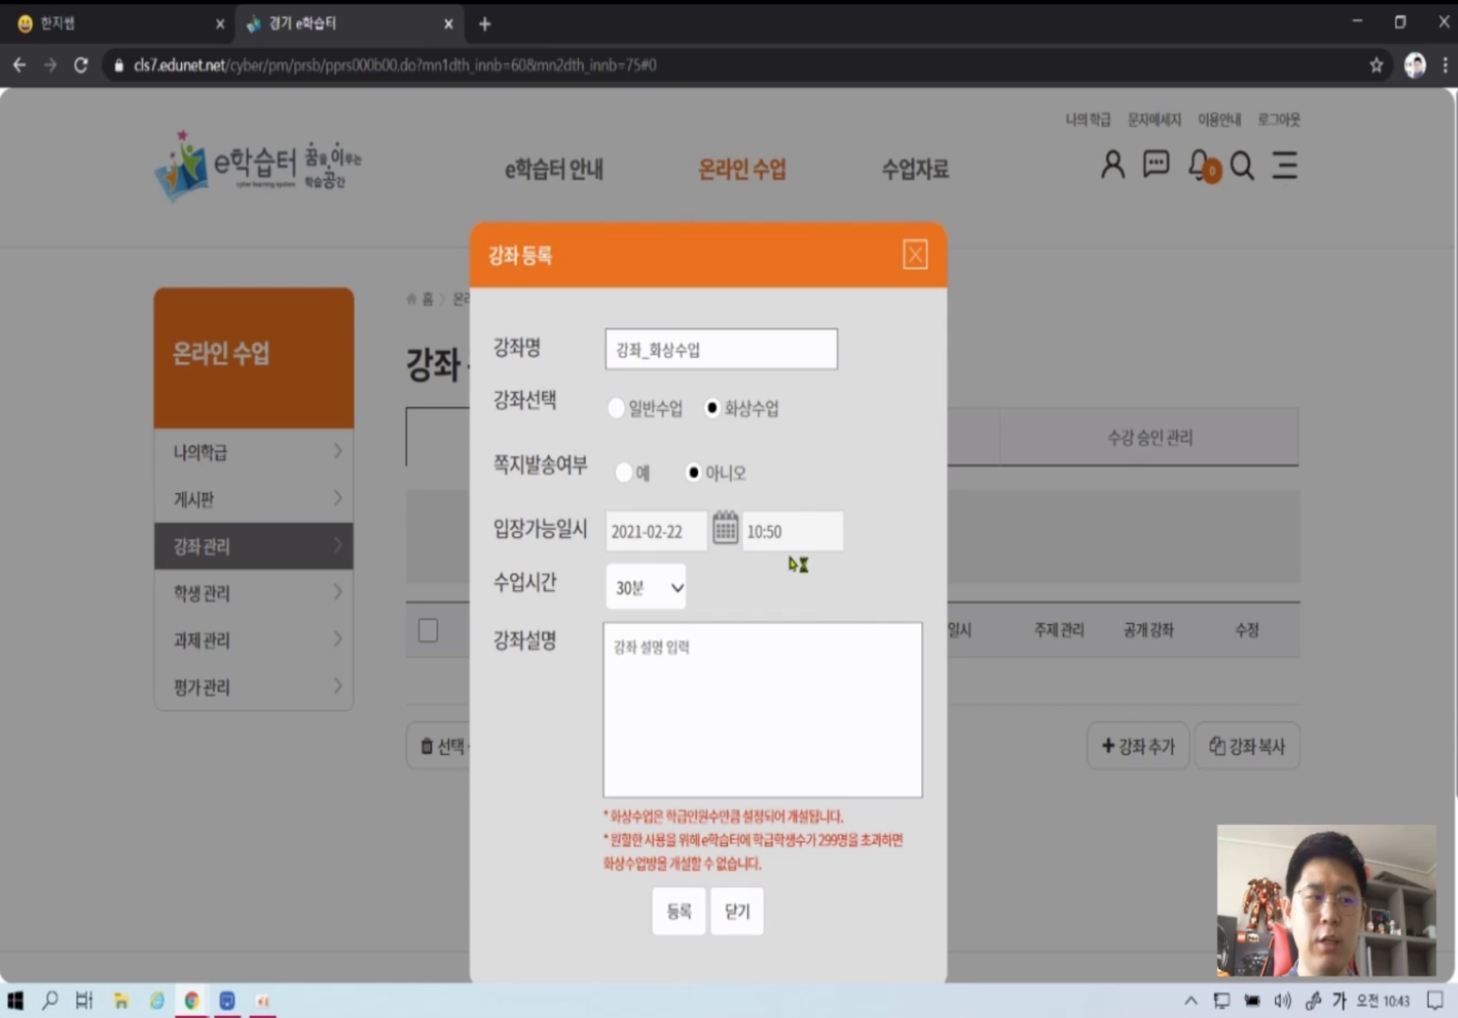
click(679, 591)
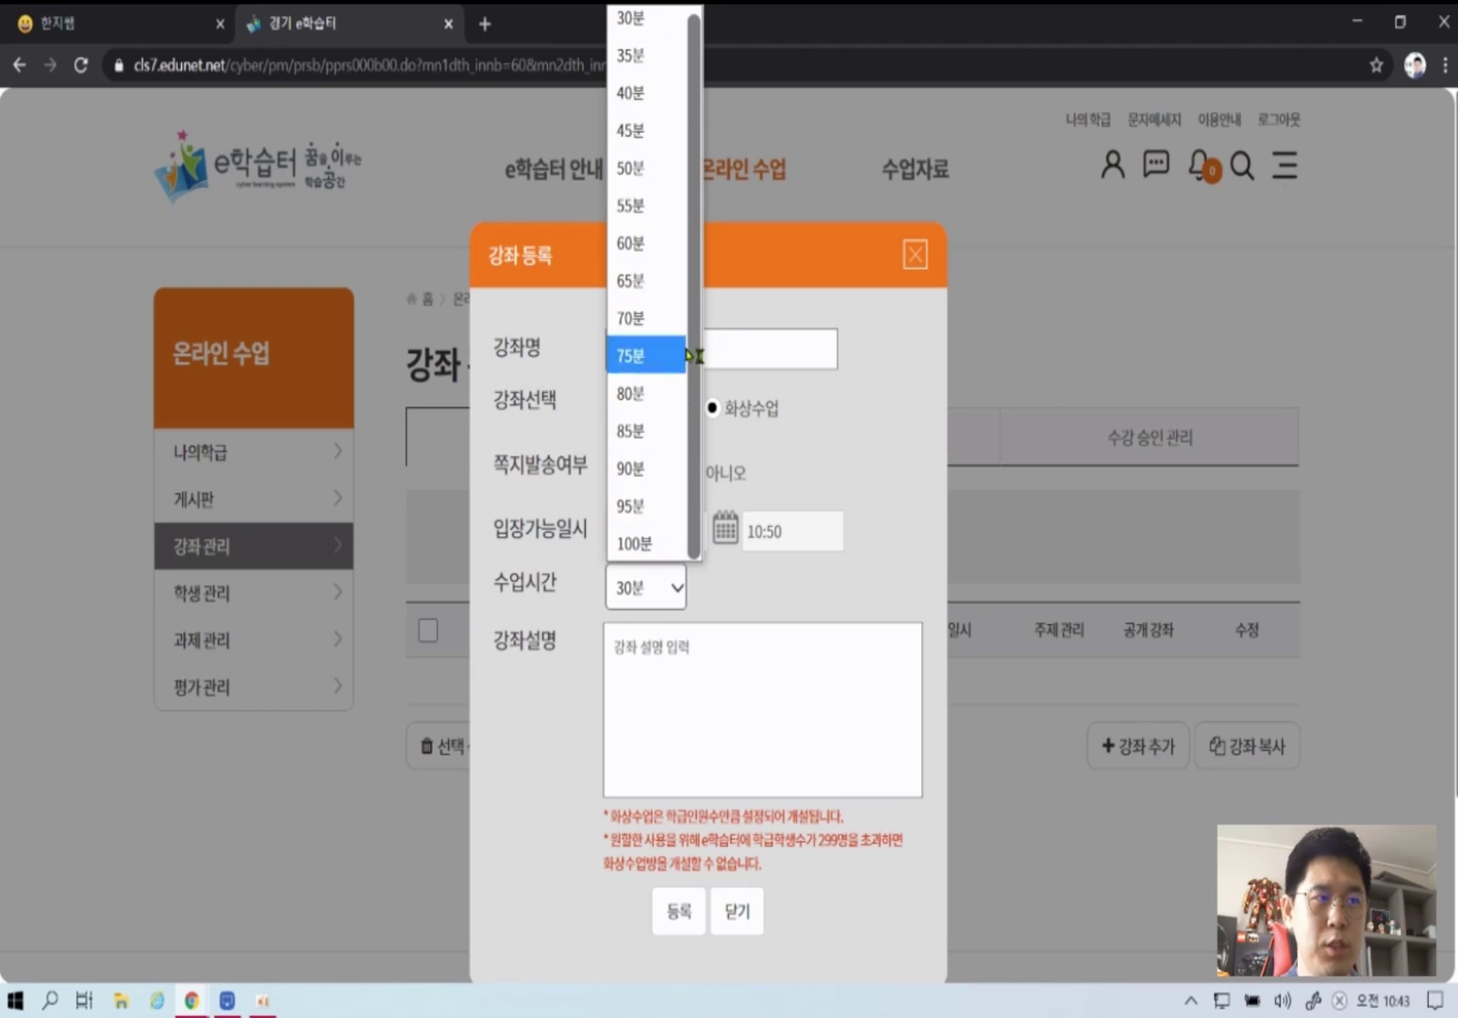
click(658, 133)
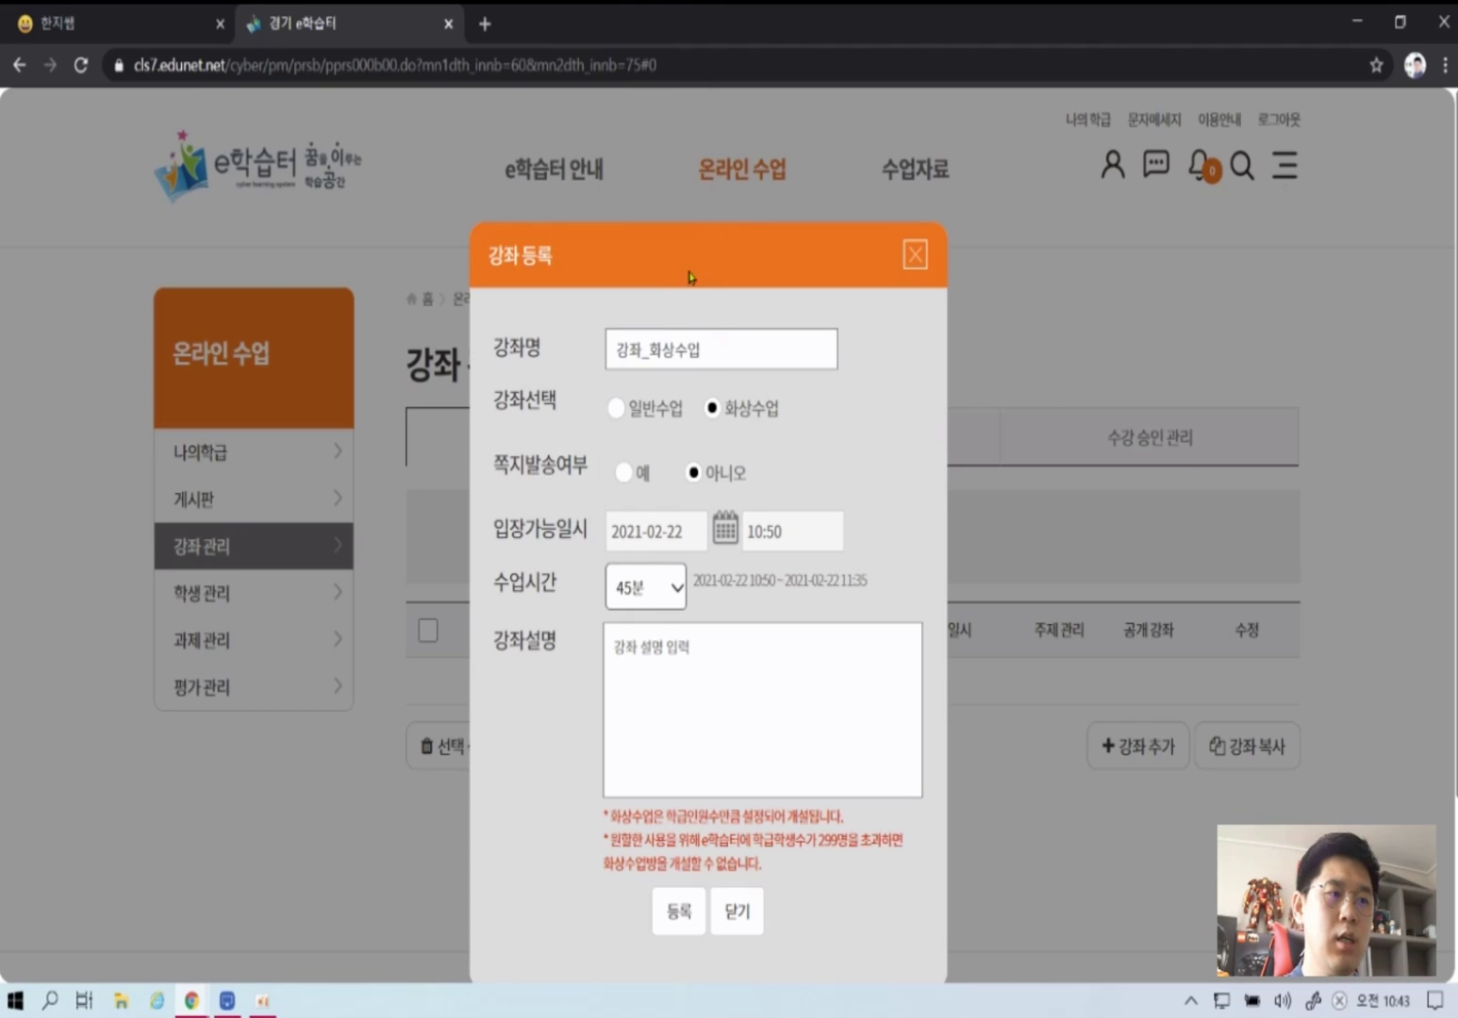
click(679, 912)
click(835, 559)
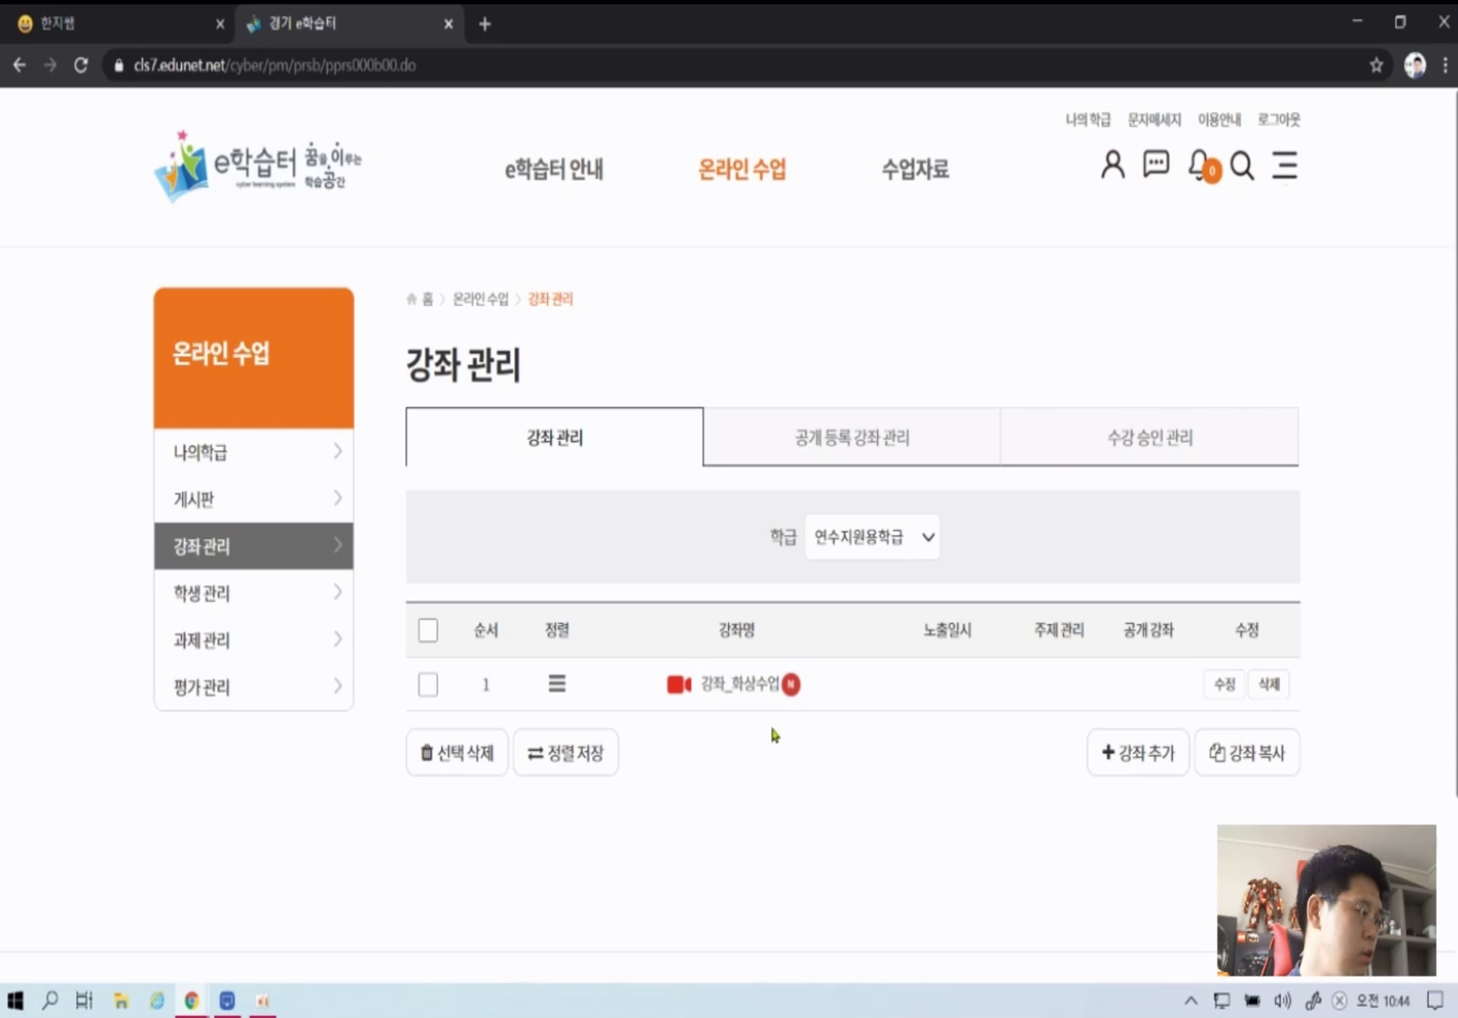
- Bring the LonelyScreen tablet mirror forward to check the student's view
click(262, 1001)
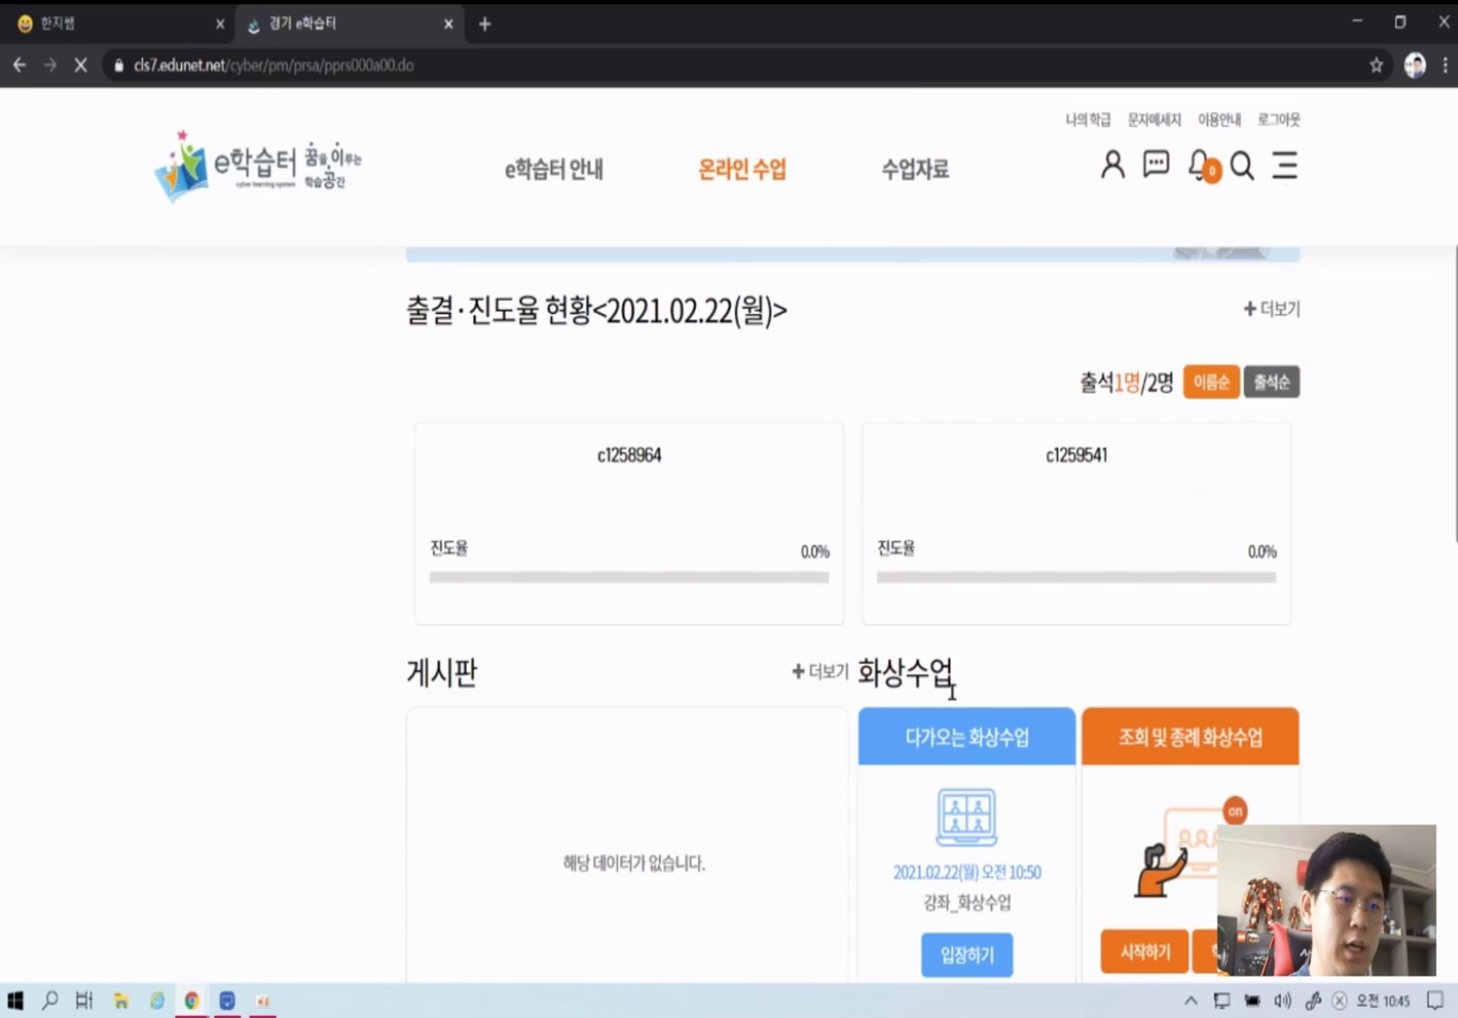
scroll(990, 698, down, 4)
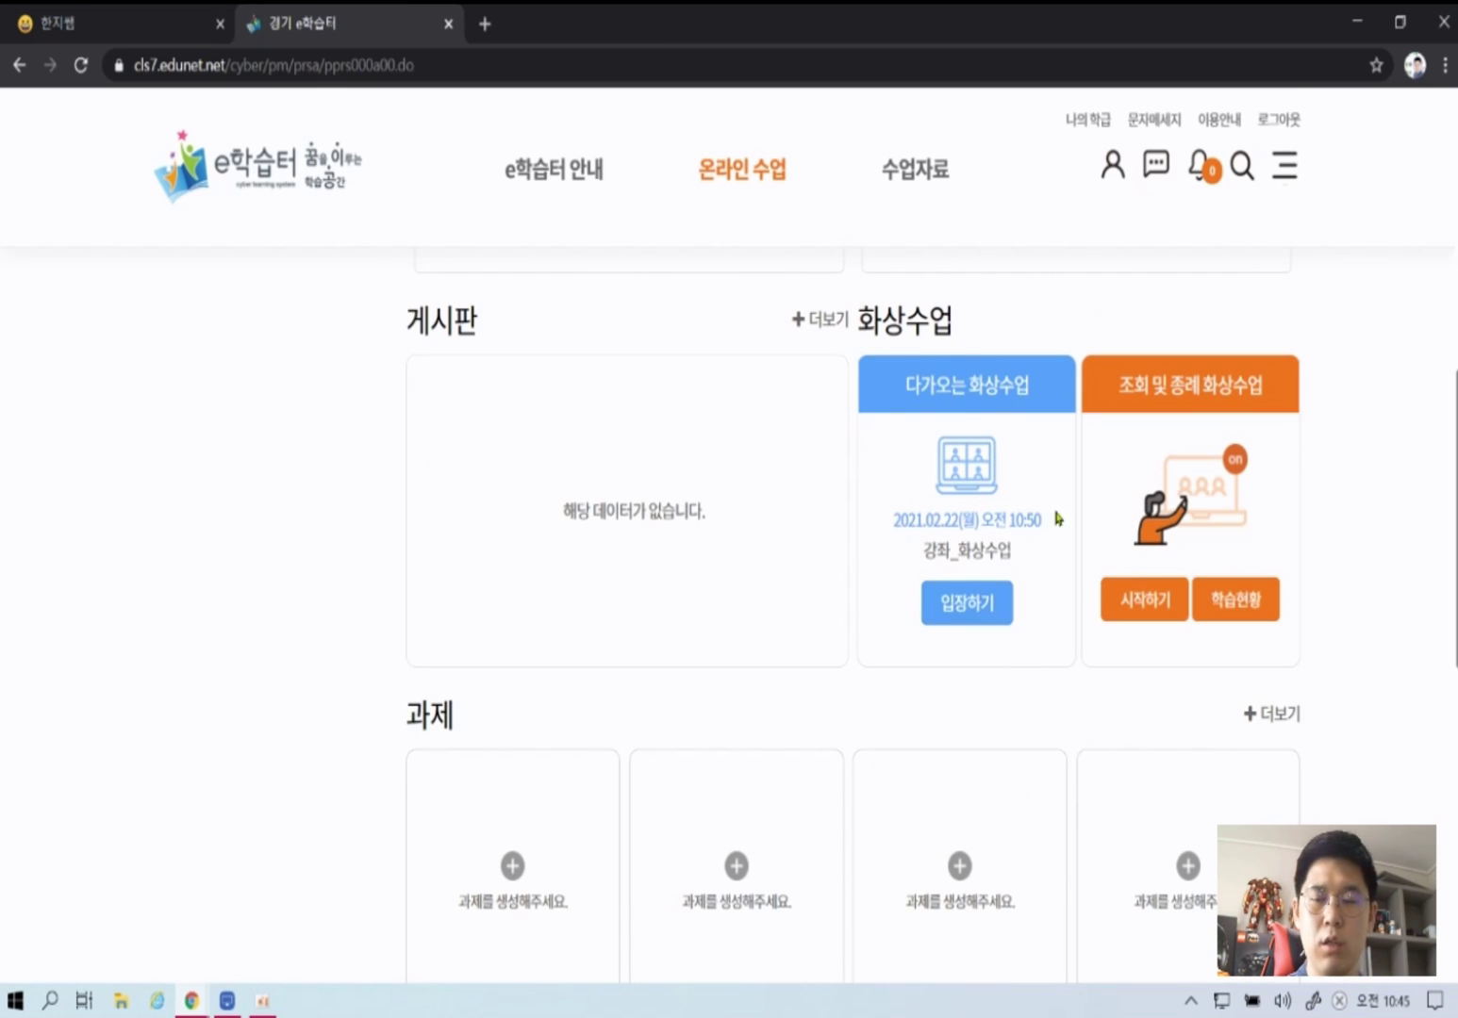
scroll(1037, 577, down, 1)
scroll(1039, 579, down, 1)
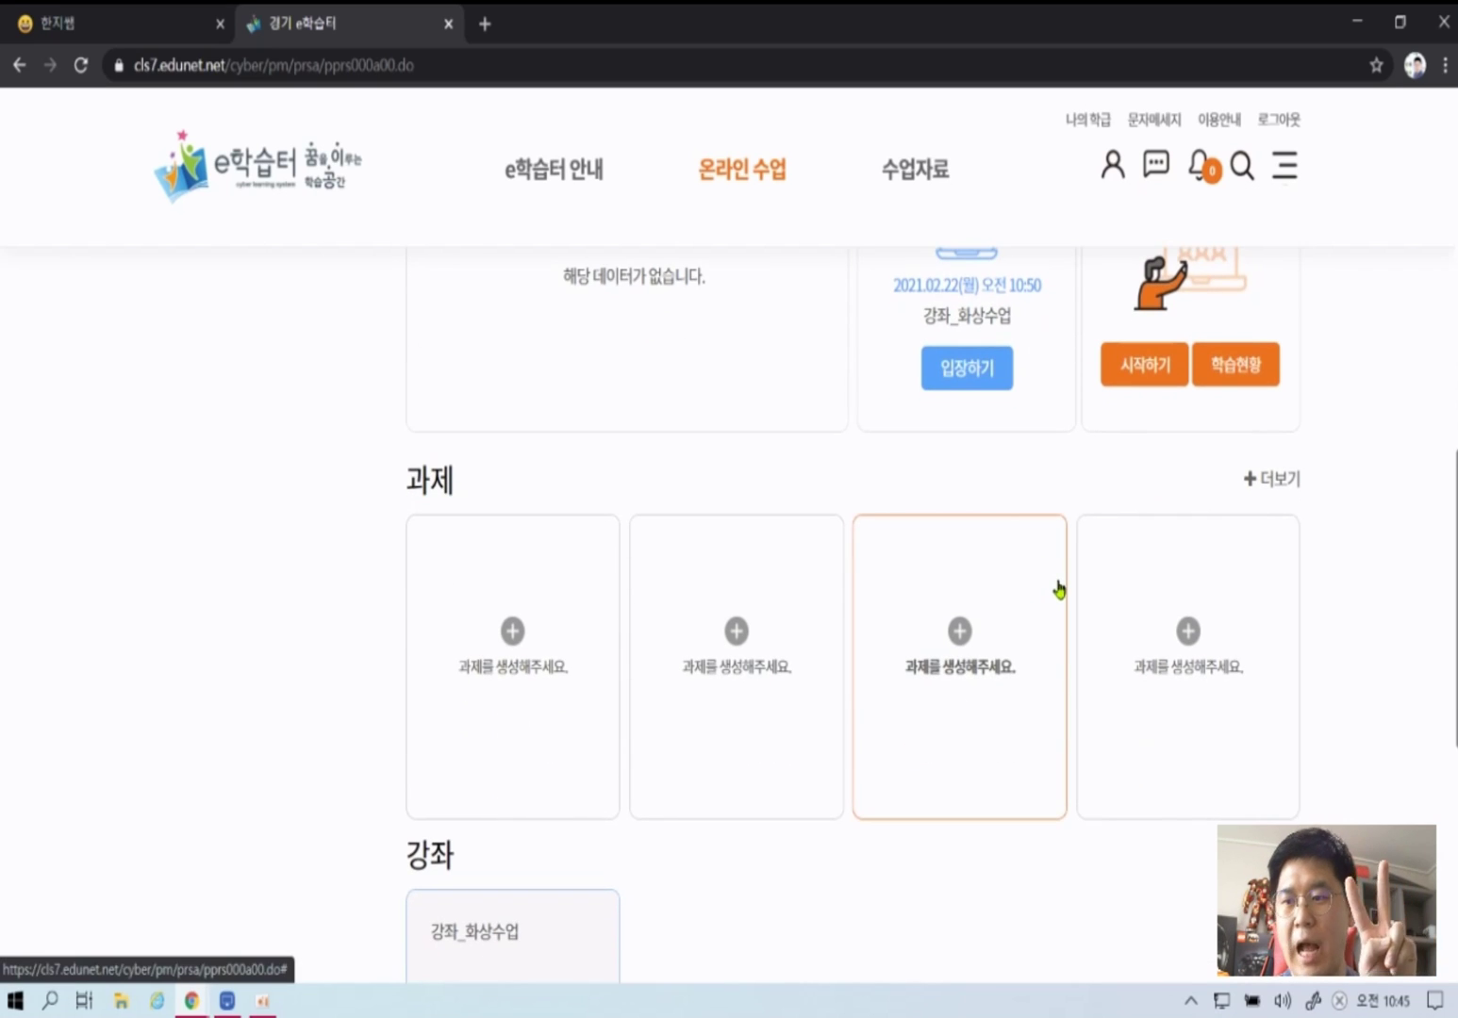
scroll(1141, 579, down, 2)
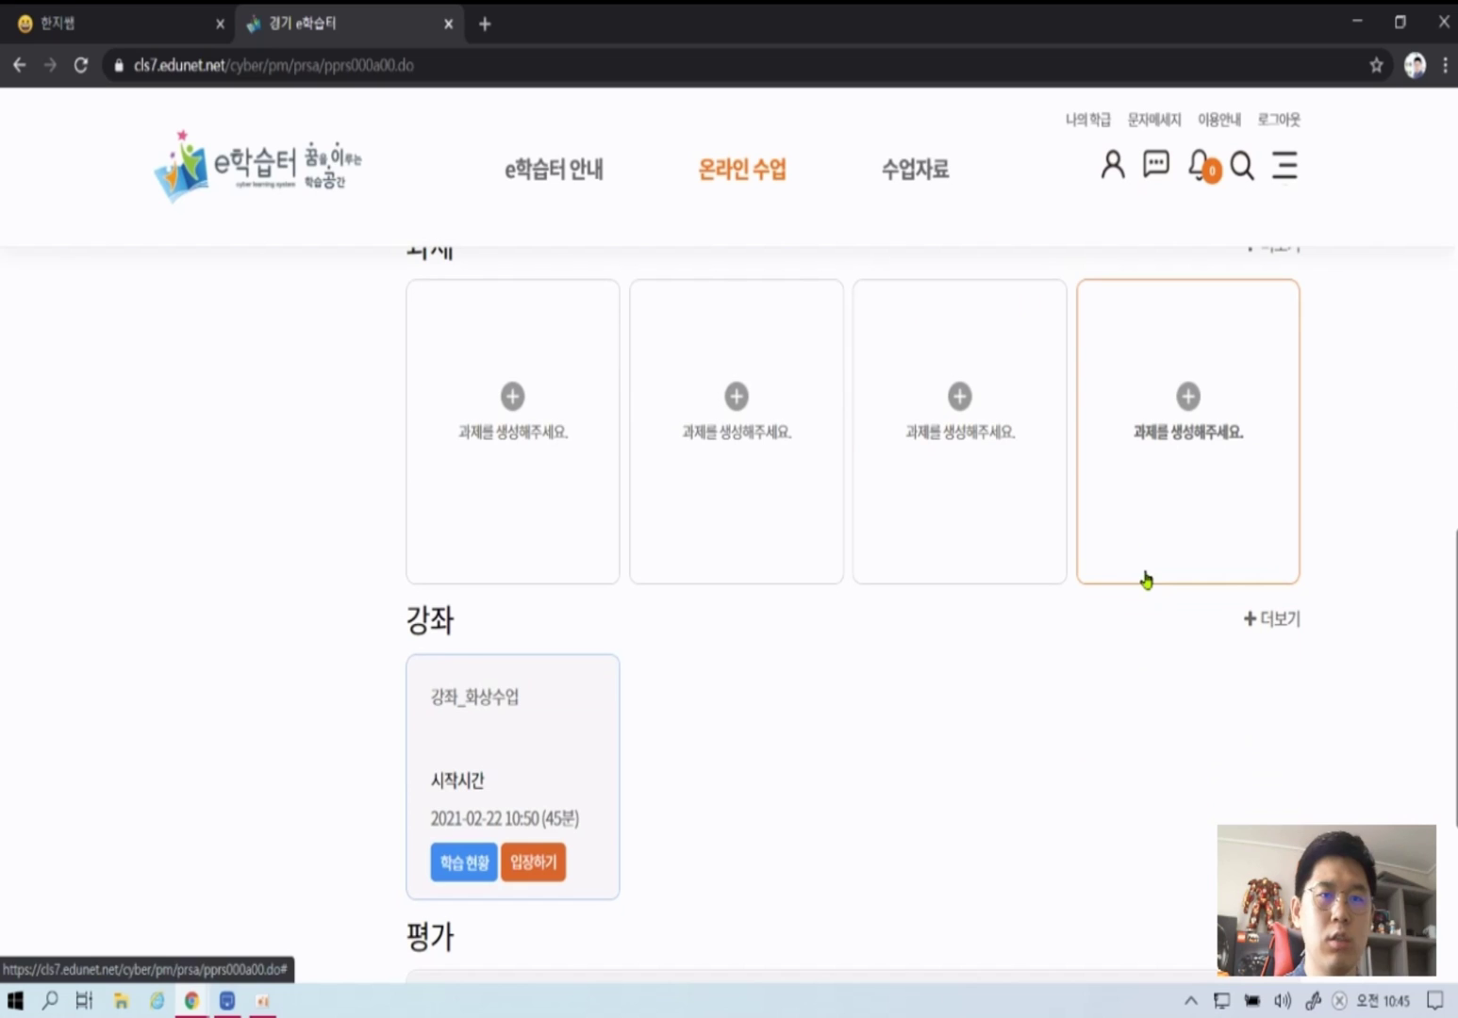
scroll(1147, 586, down, 3)
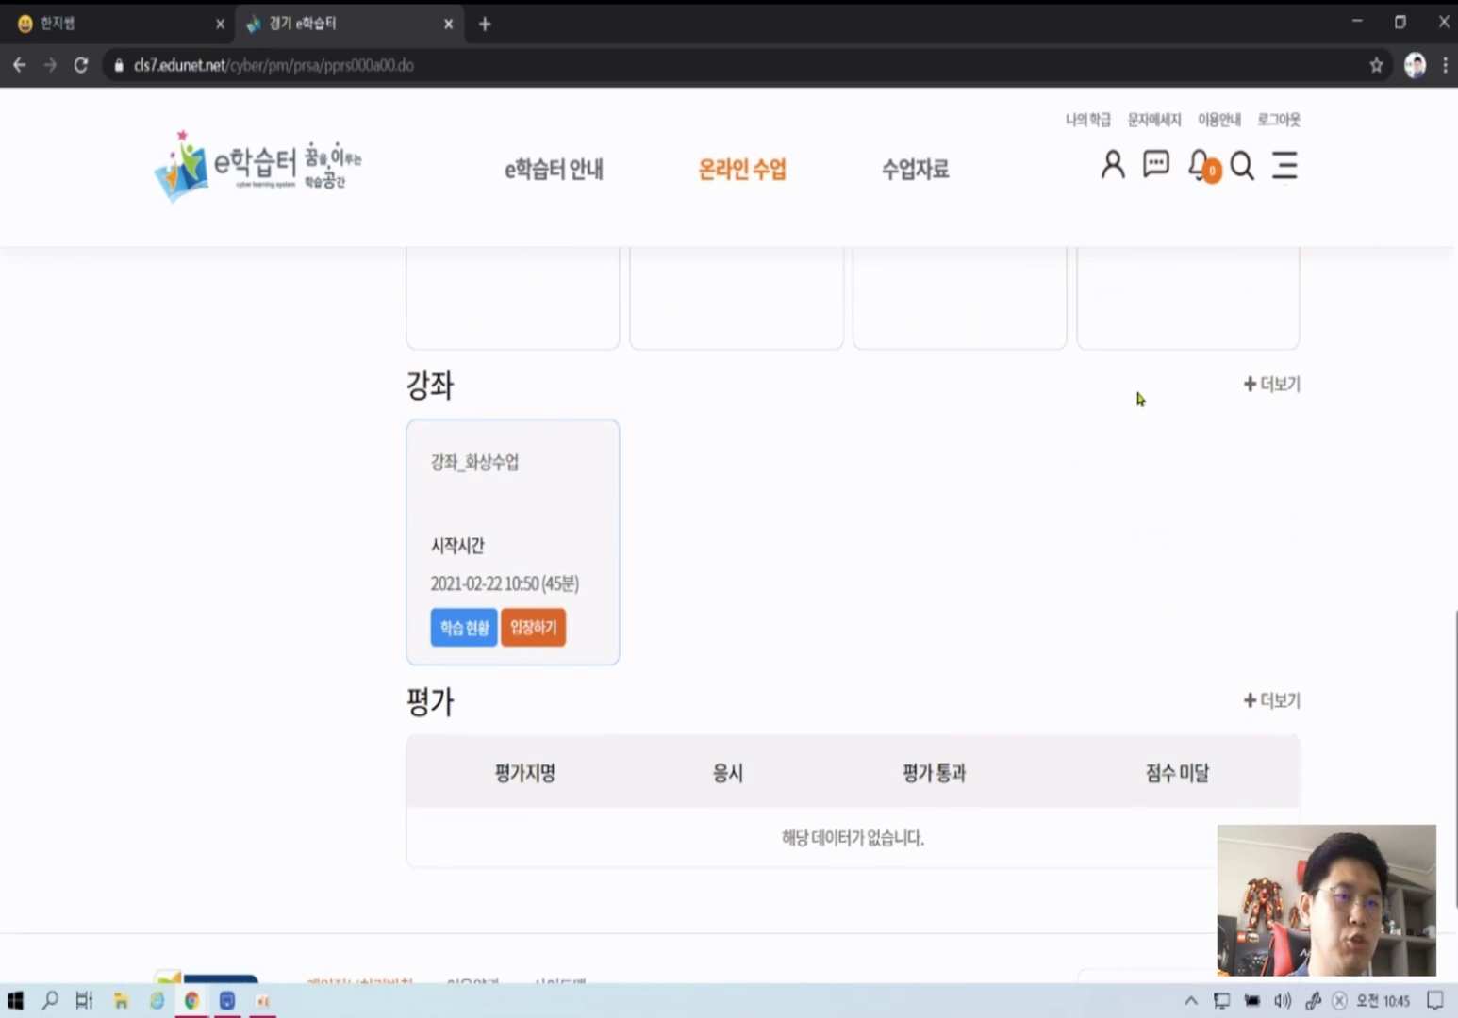
- On the 강좌 관리 page, register a 일반수업 course named '2월 22일 월요일' and confirm both alerts
click(1273, 384)
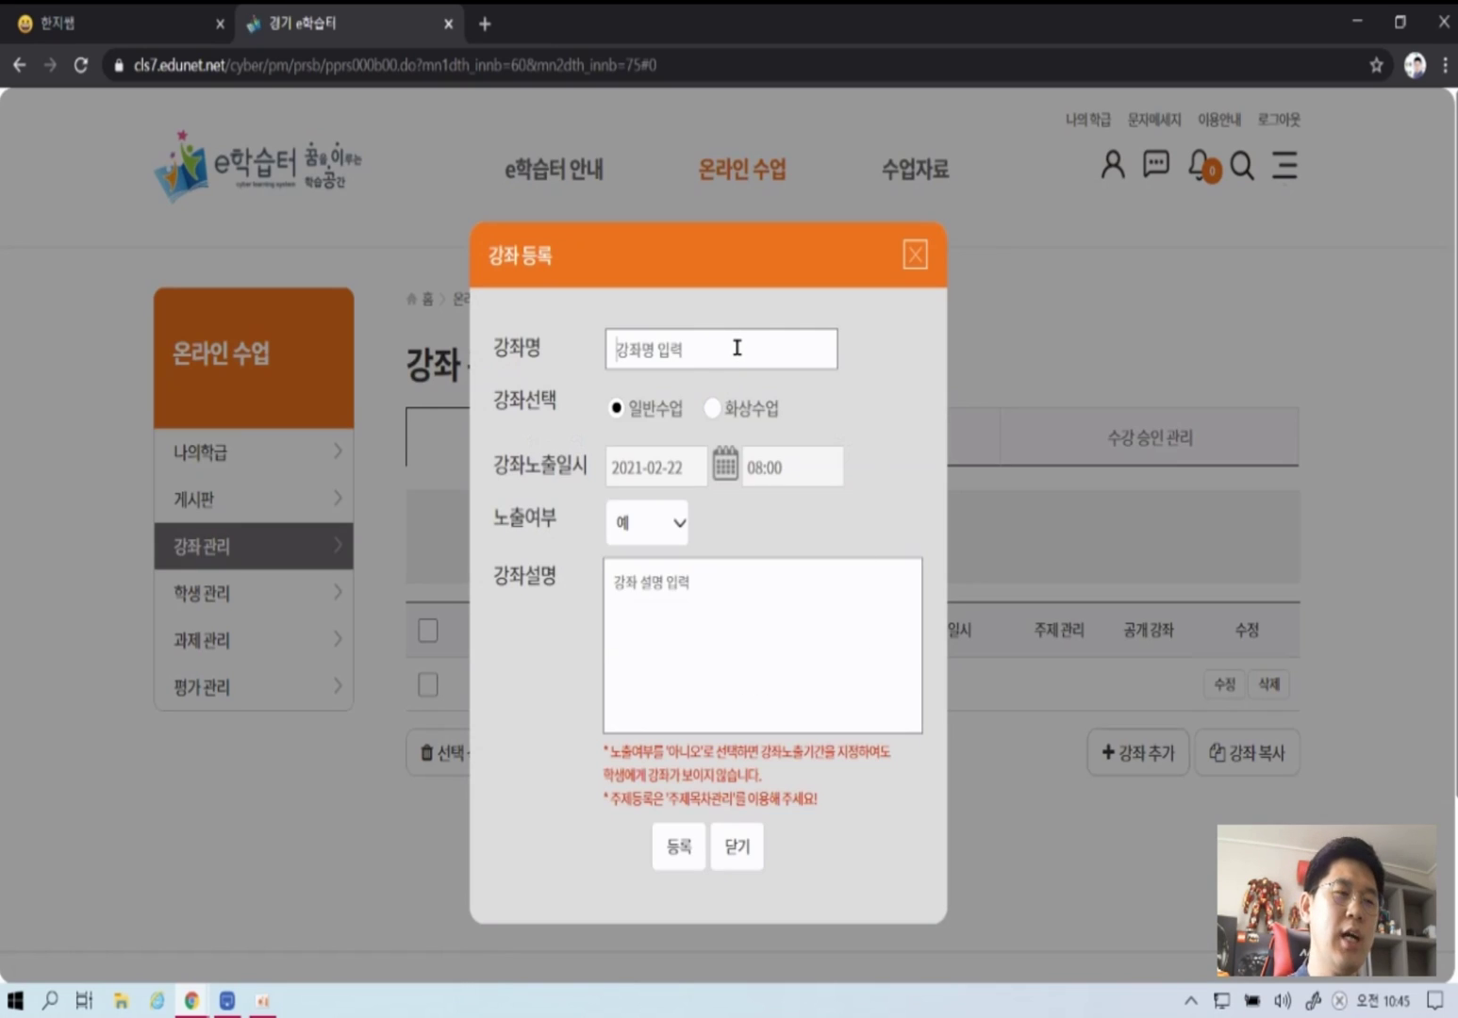
click(736, 349)
text(2위 22일 월ㅇ)
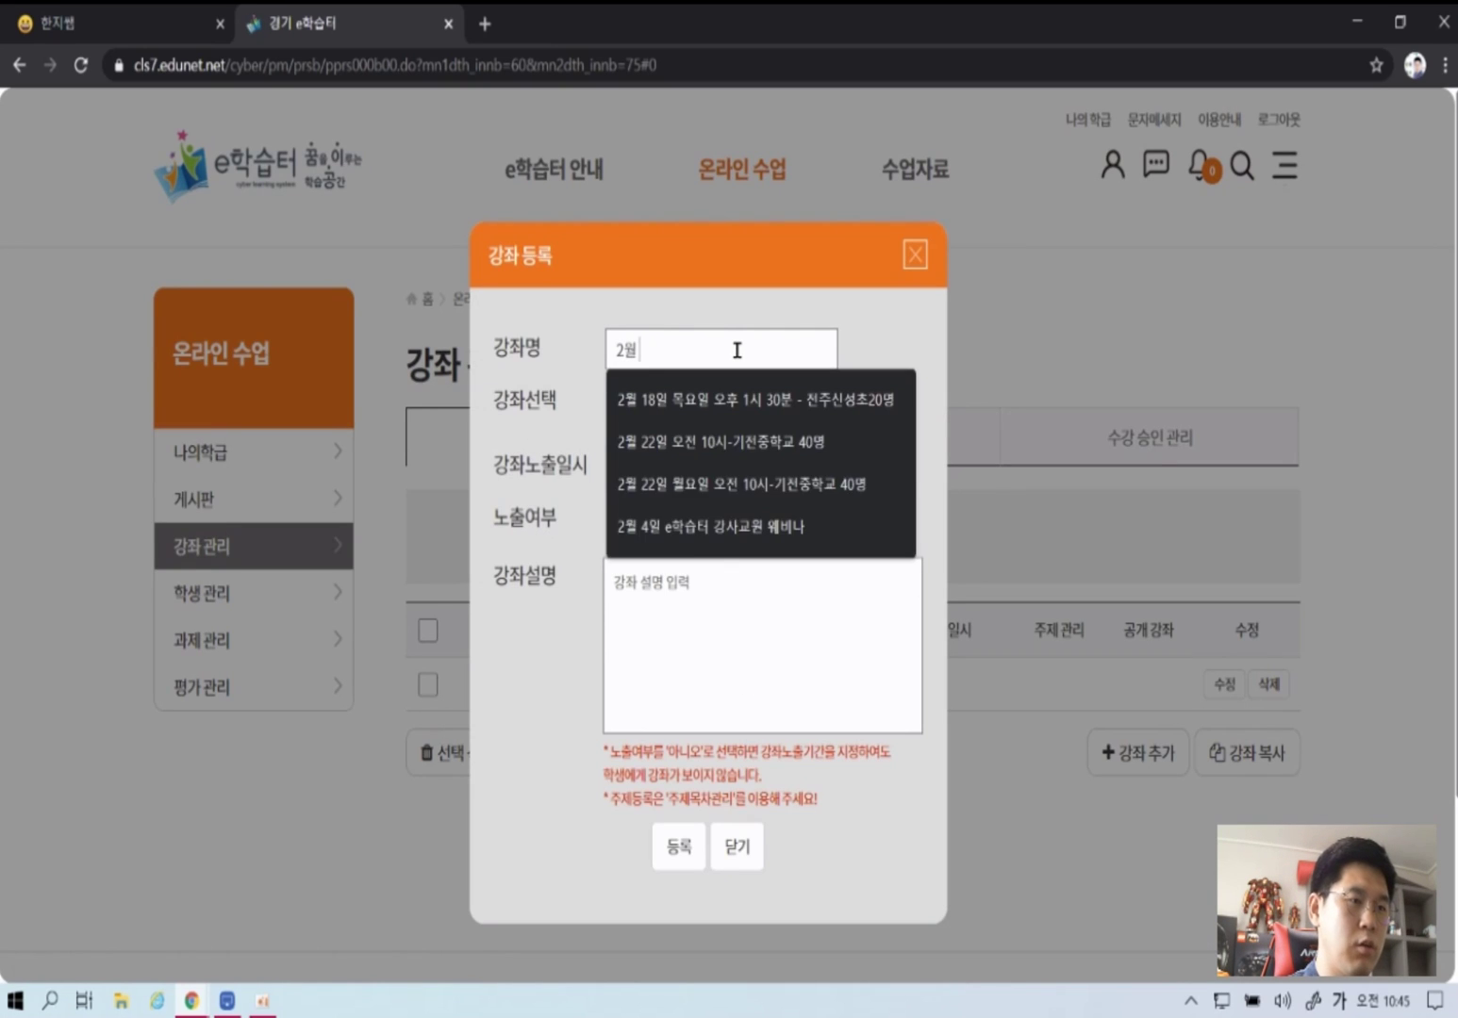
text(요일)
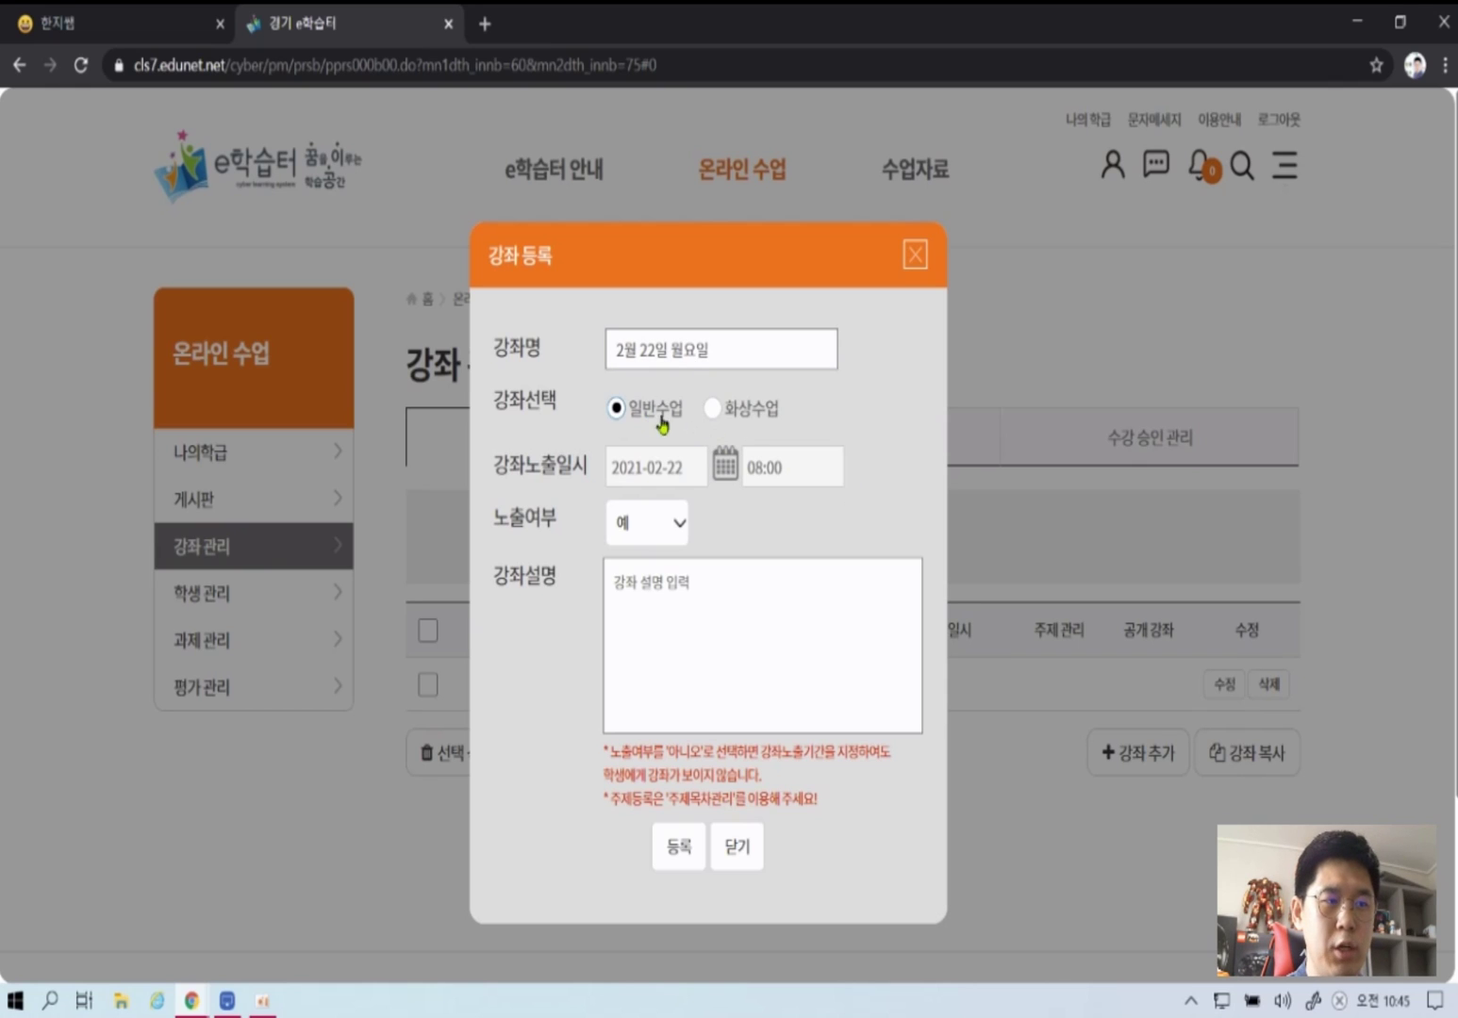
click(680, 603)
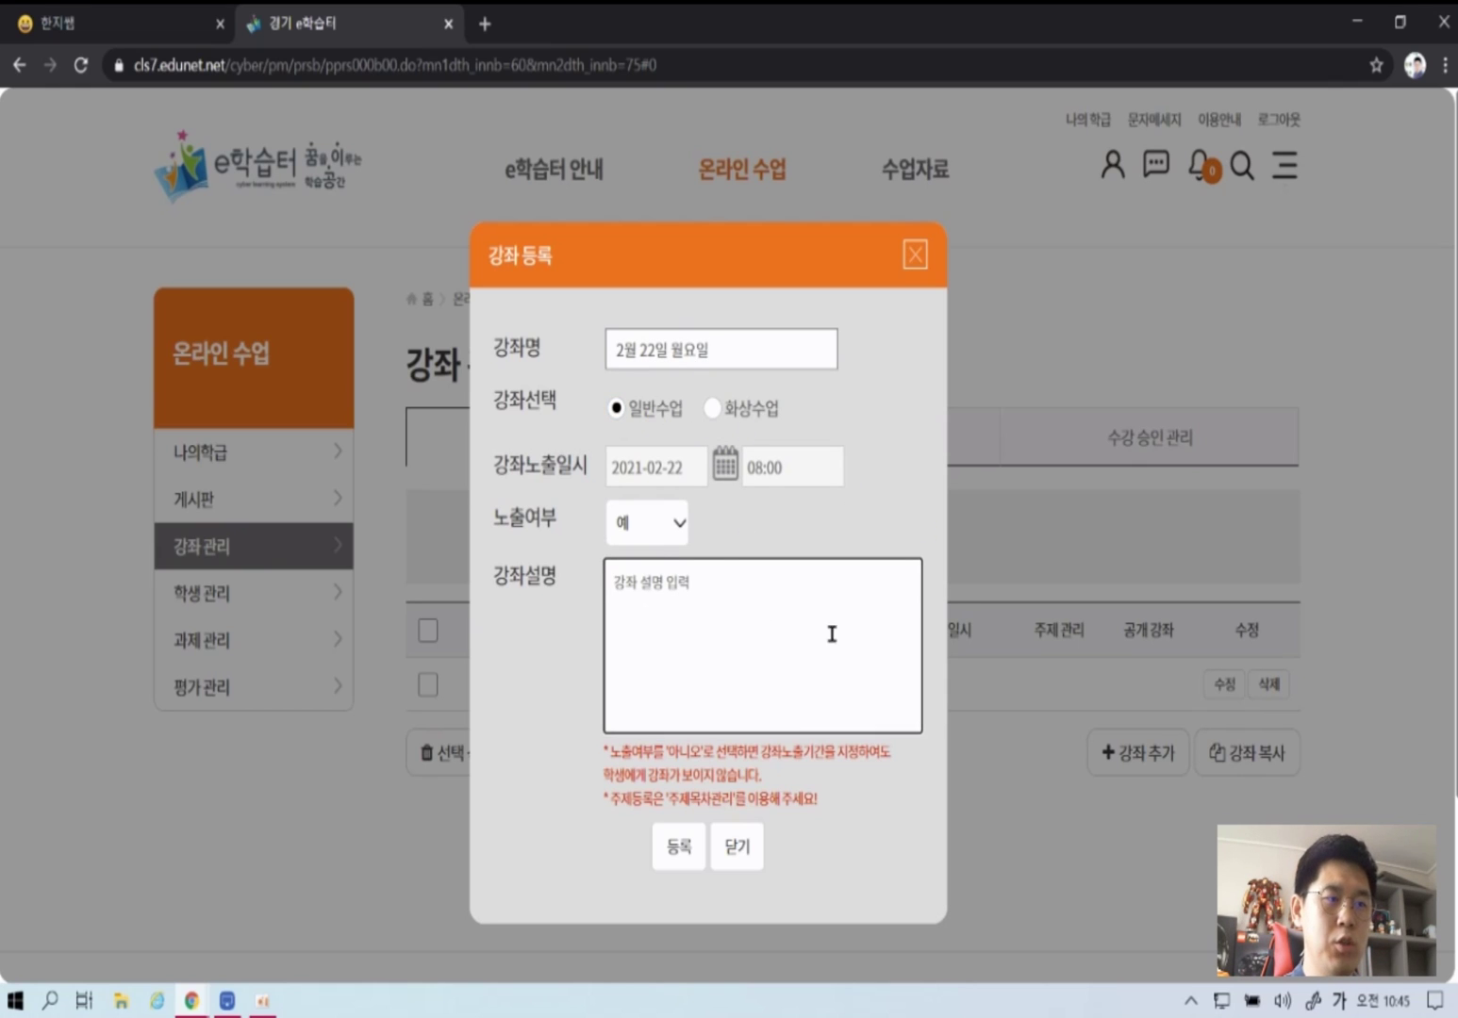
click(679, 848)
click(779, 557)
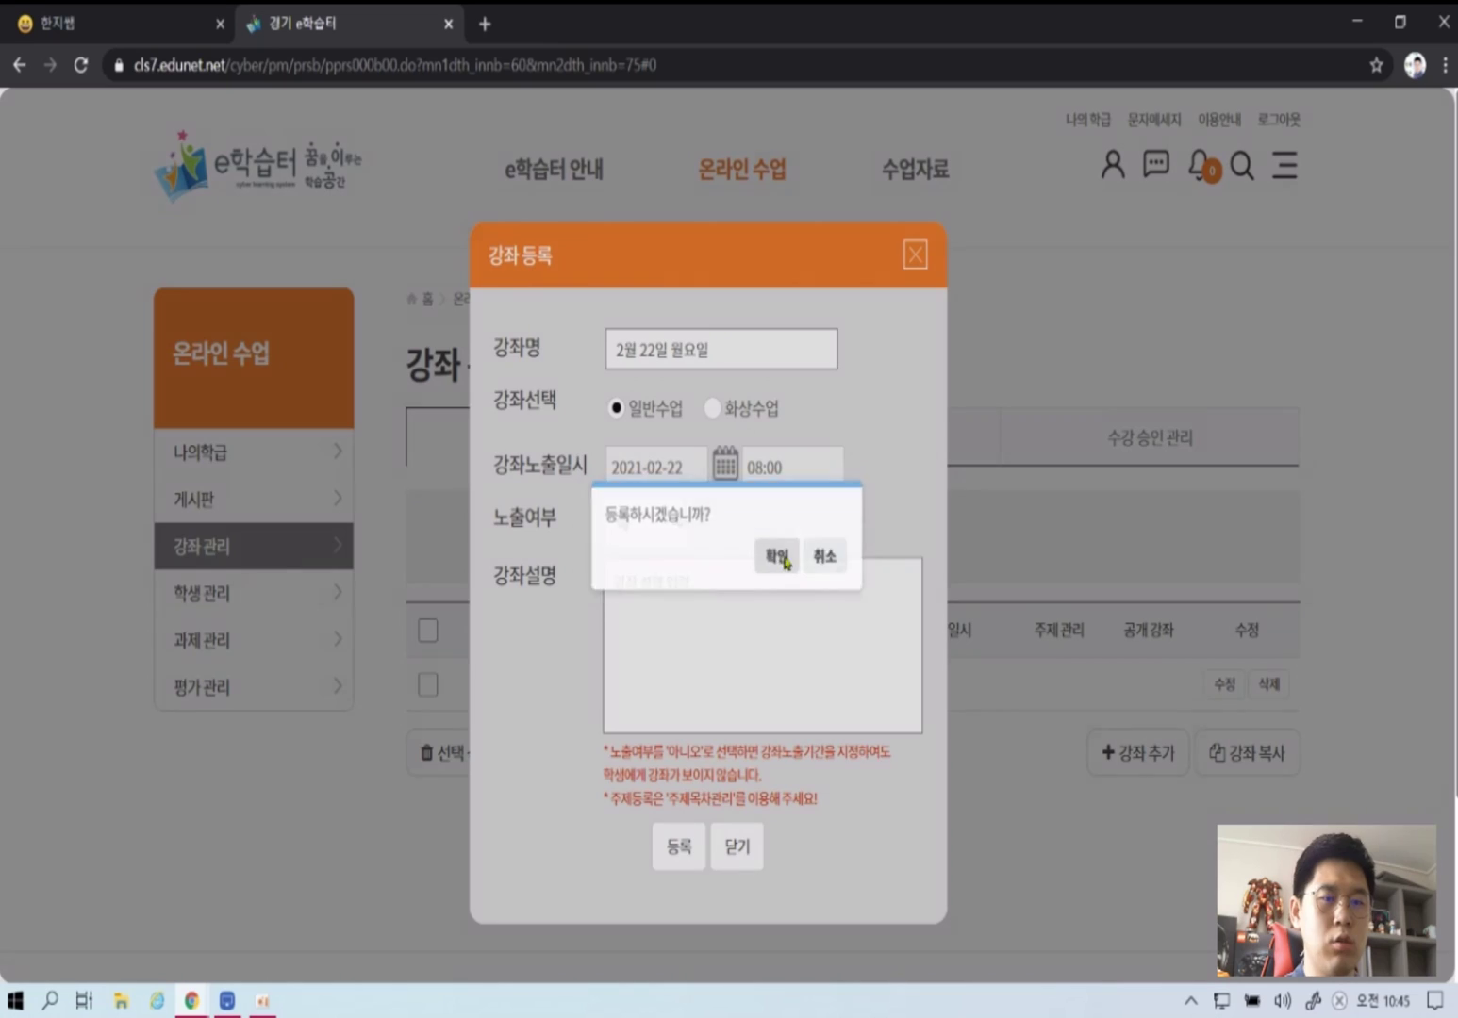
click(832, 558)
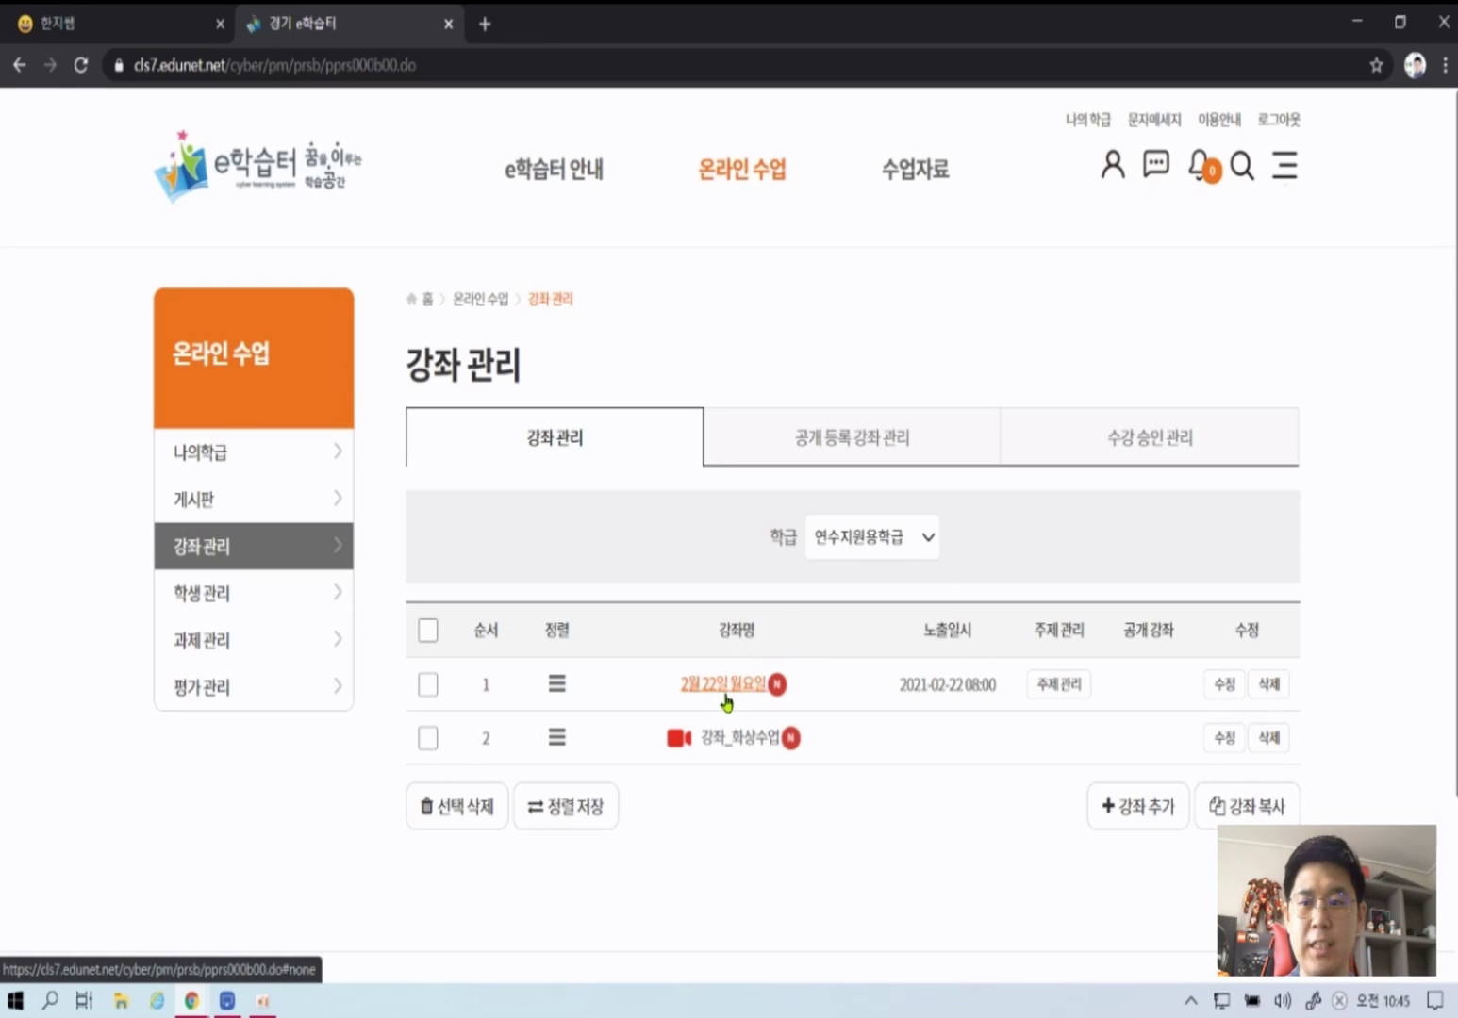
- Open 주제 선택 등록 for the course and filter 기본 콘텐츠 to 중학교, 1학년, 공통, 국어
click(724, 698)
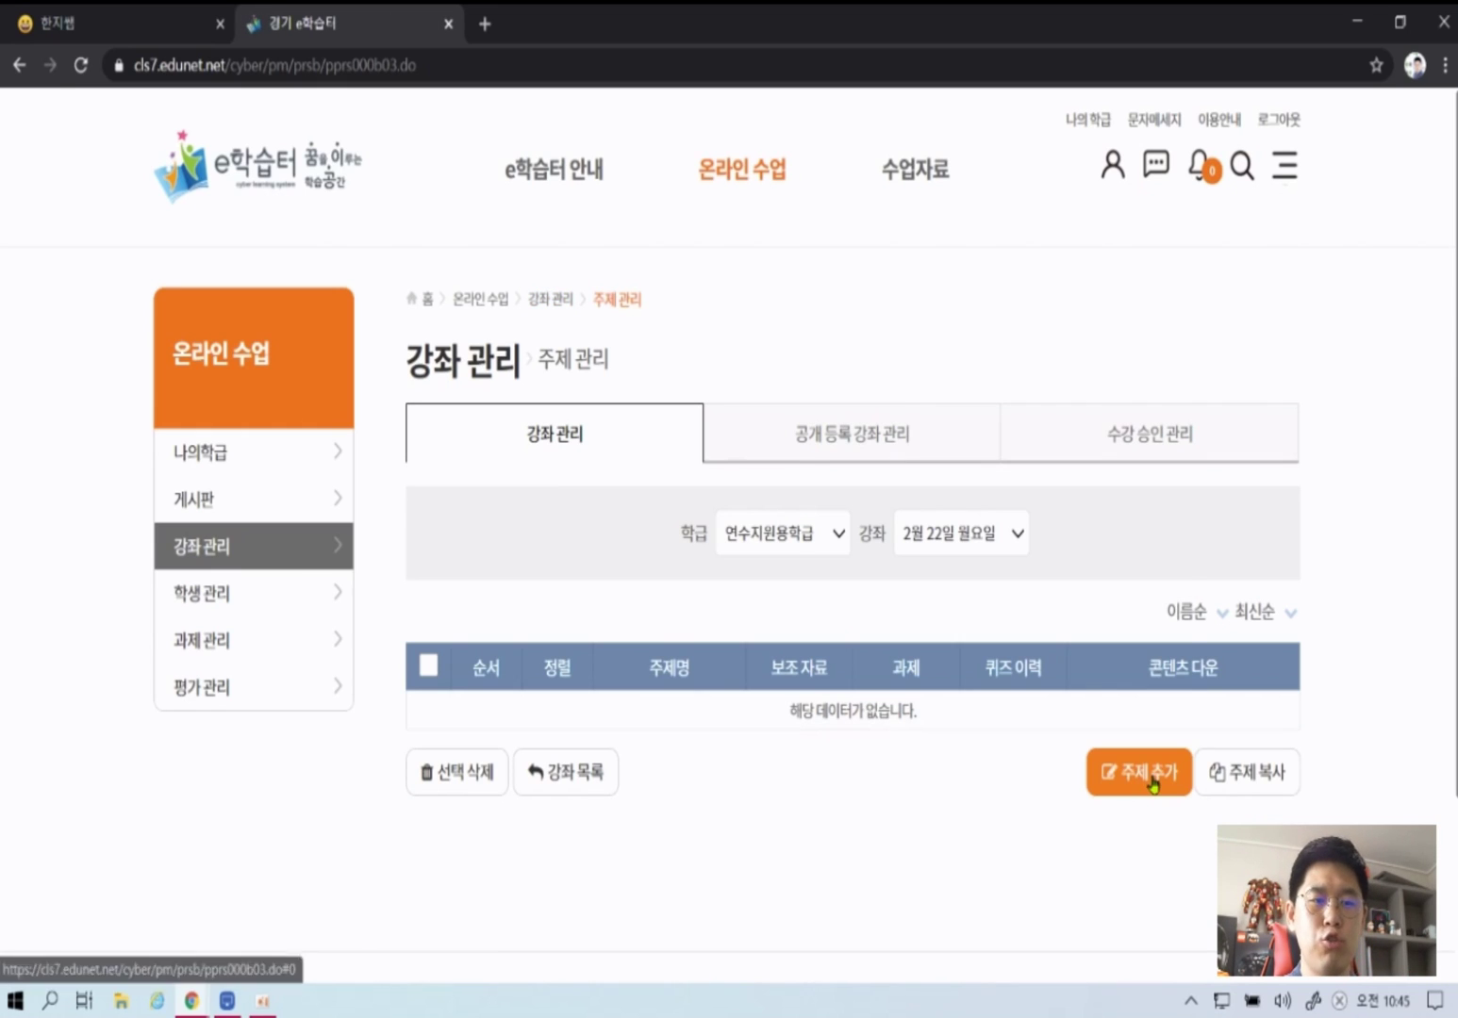
click(1153, 779)
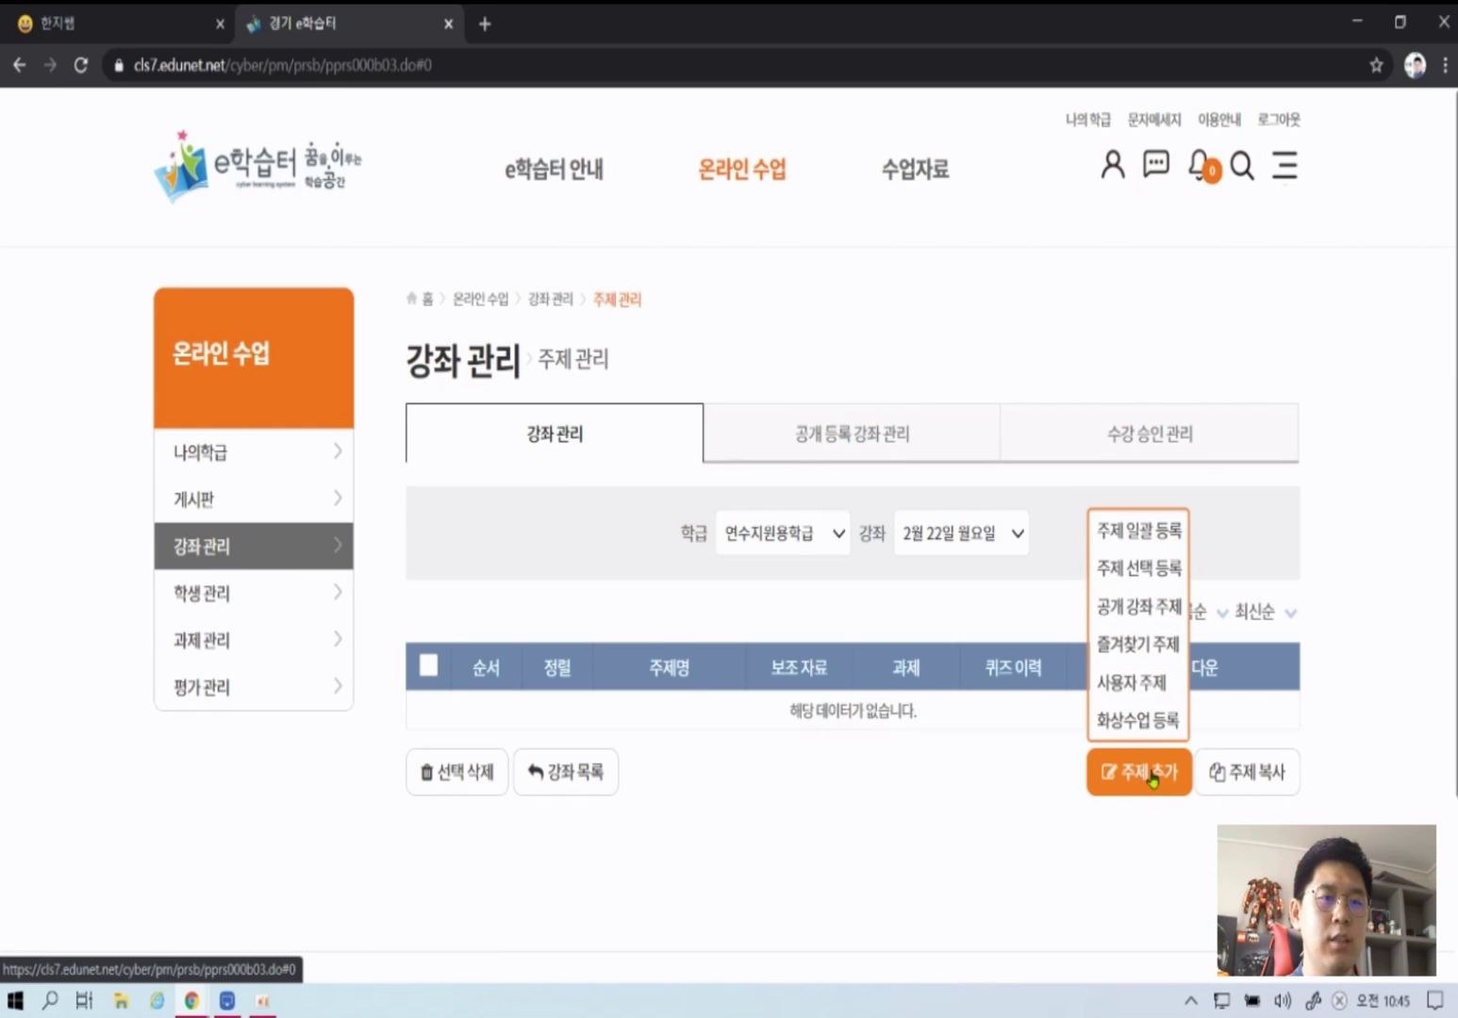
click(1156, 567)
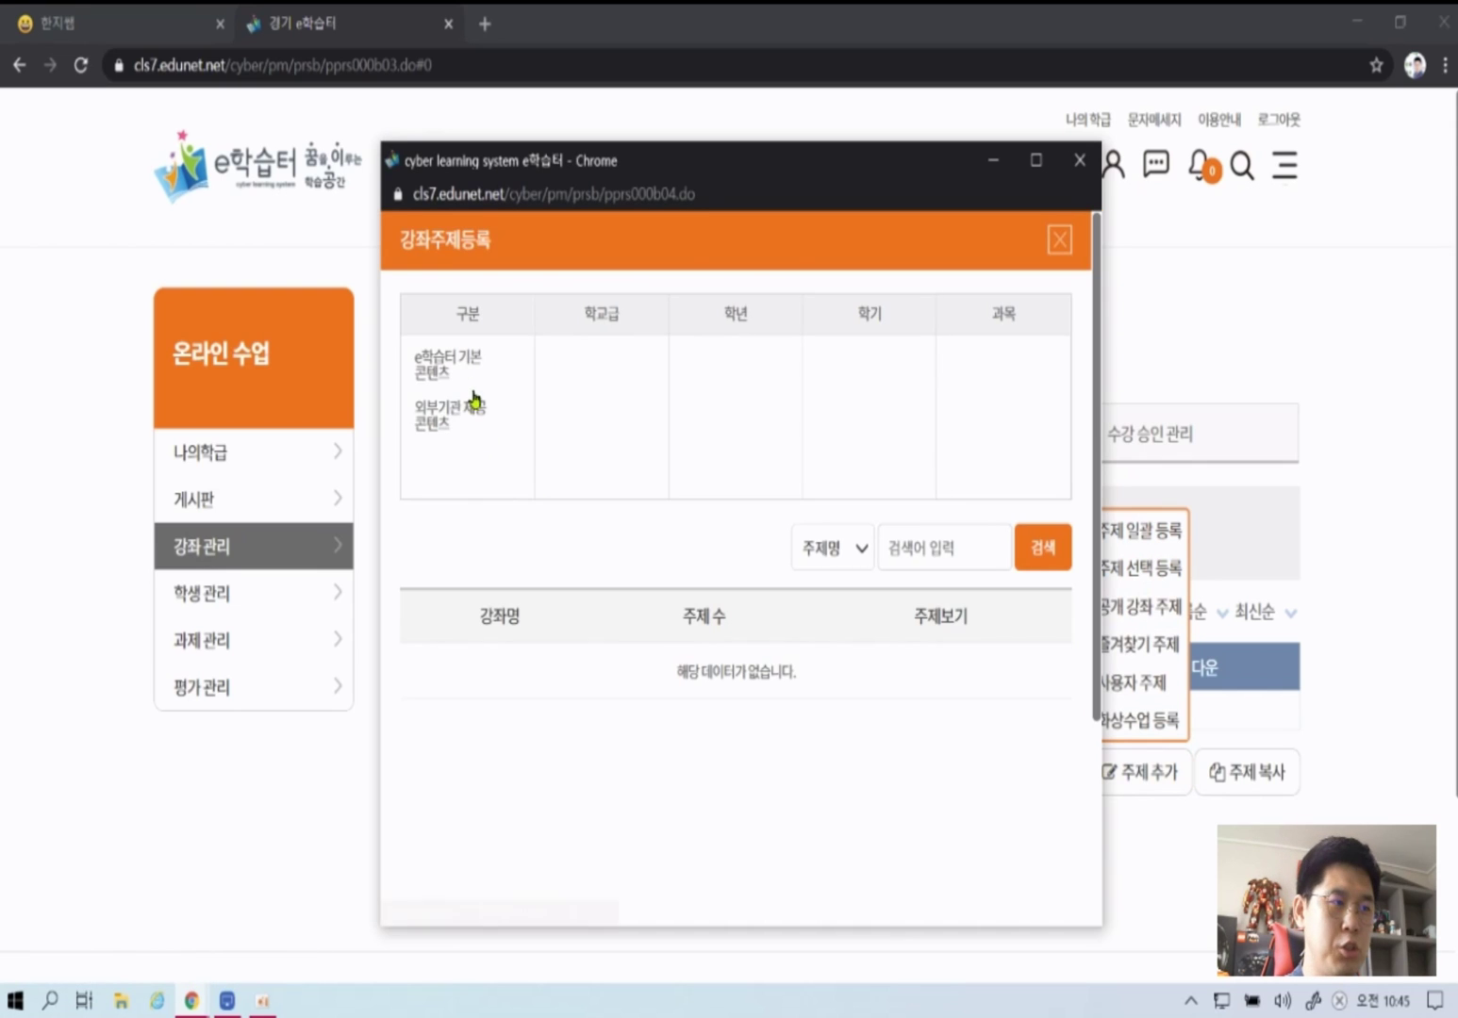
click(504, 374)
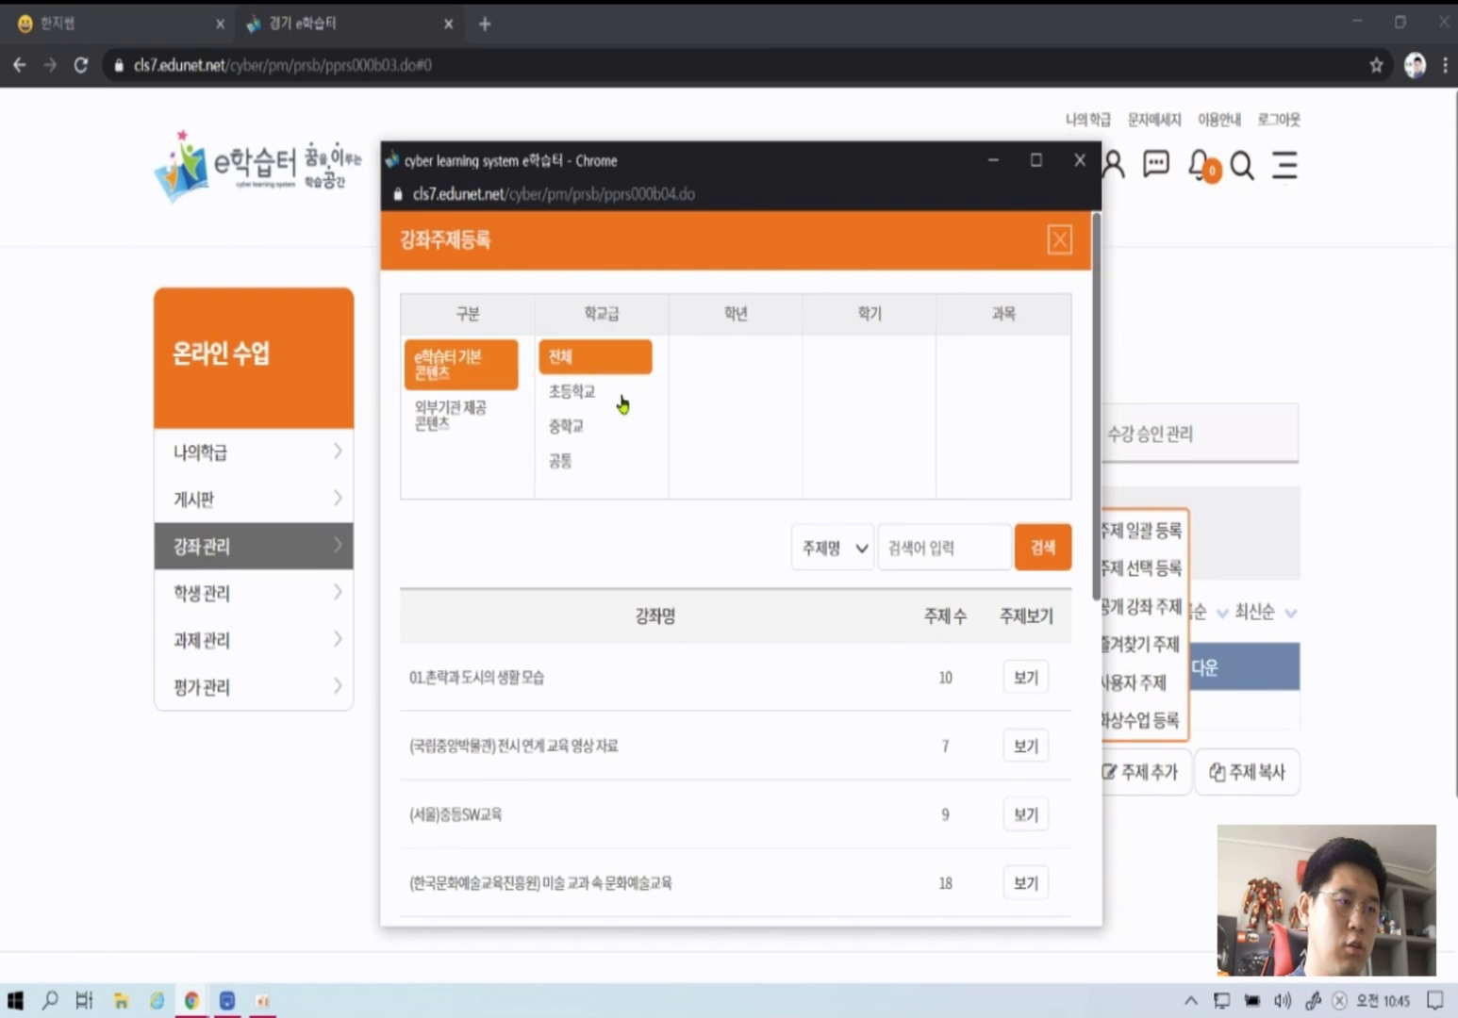
click(575, 426)
click(726, 391)
click(854, 394)
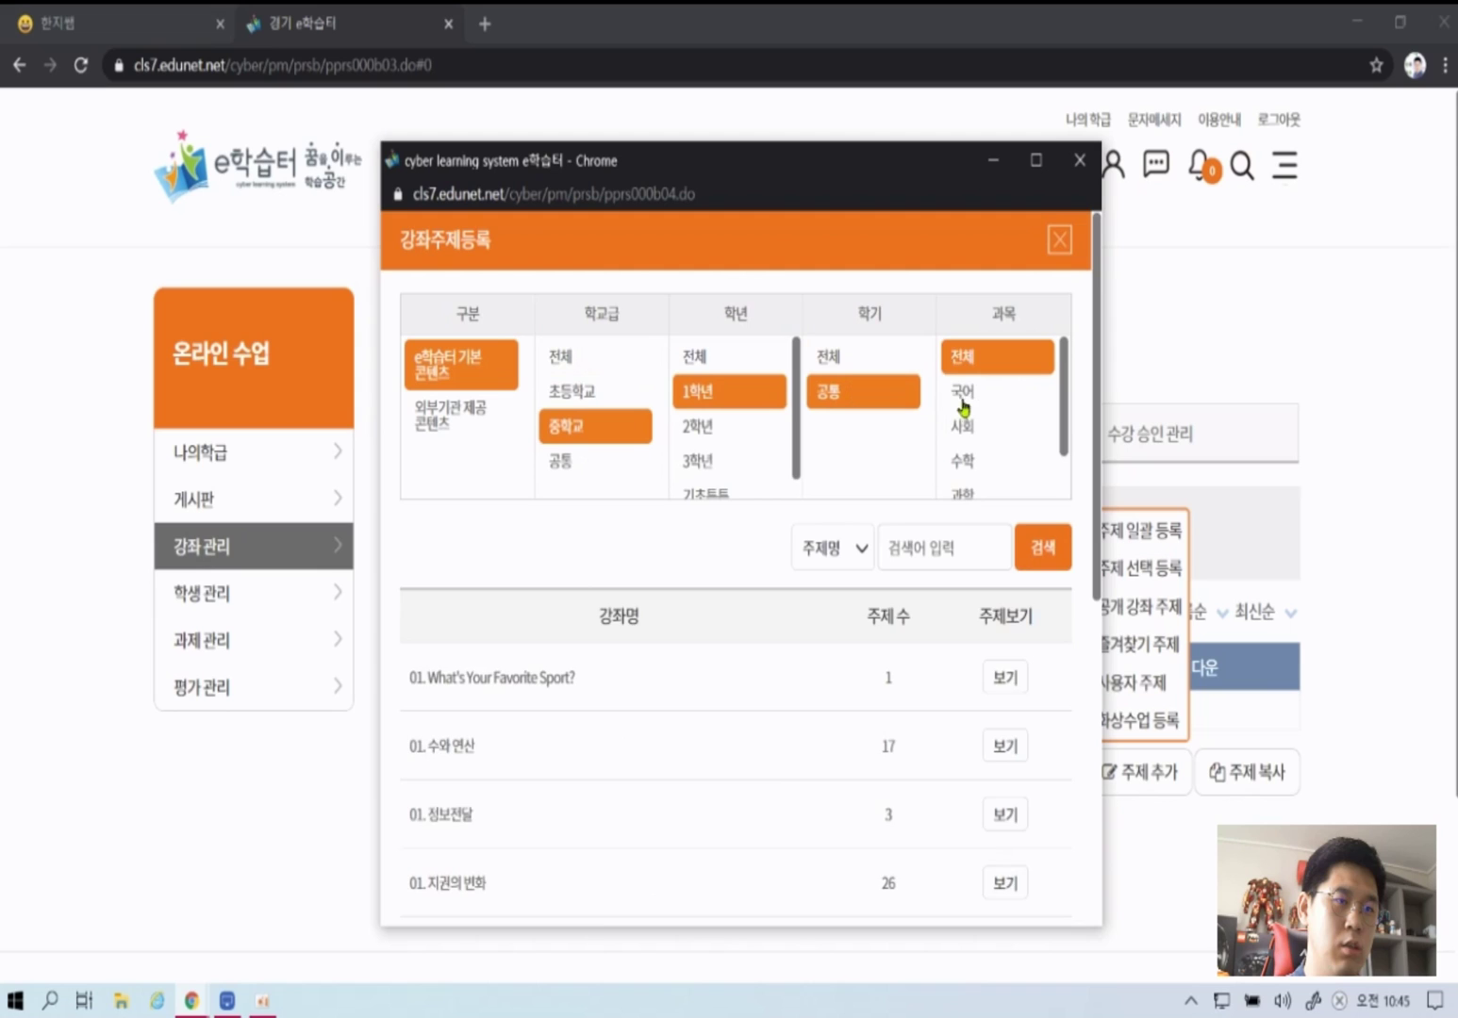
click(962, 396)
- Tick 설명문의 특징 under 01. 정보전달 and add it with 주제구성, confirming
click(1000, 675)
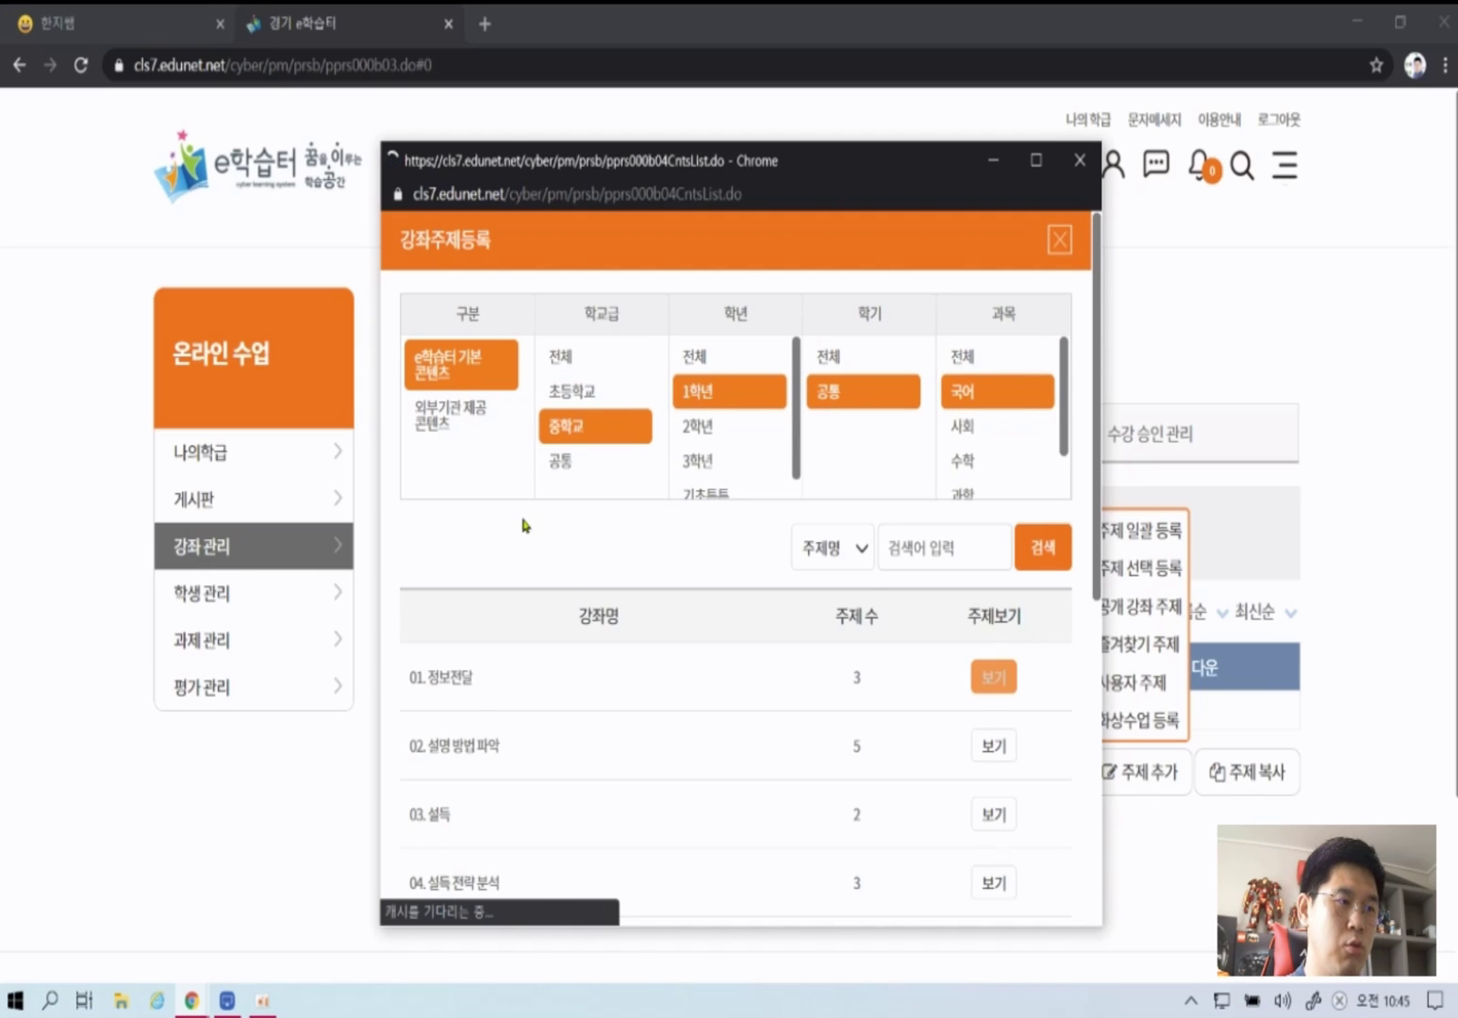
click(427, 365)
scroll(885, 657, down, 5)
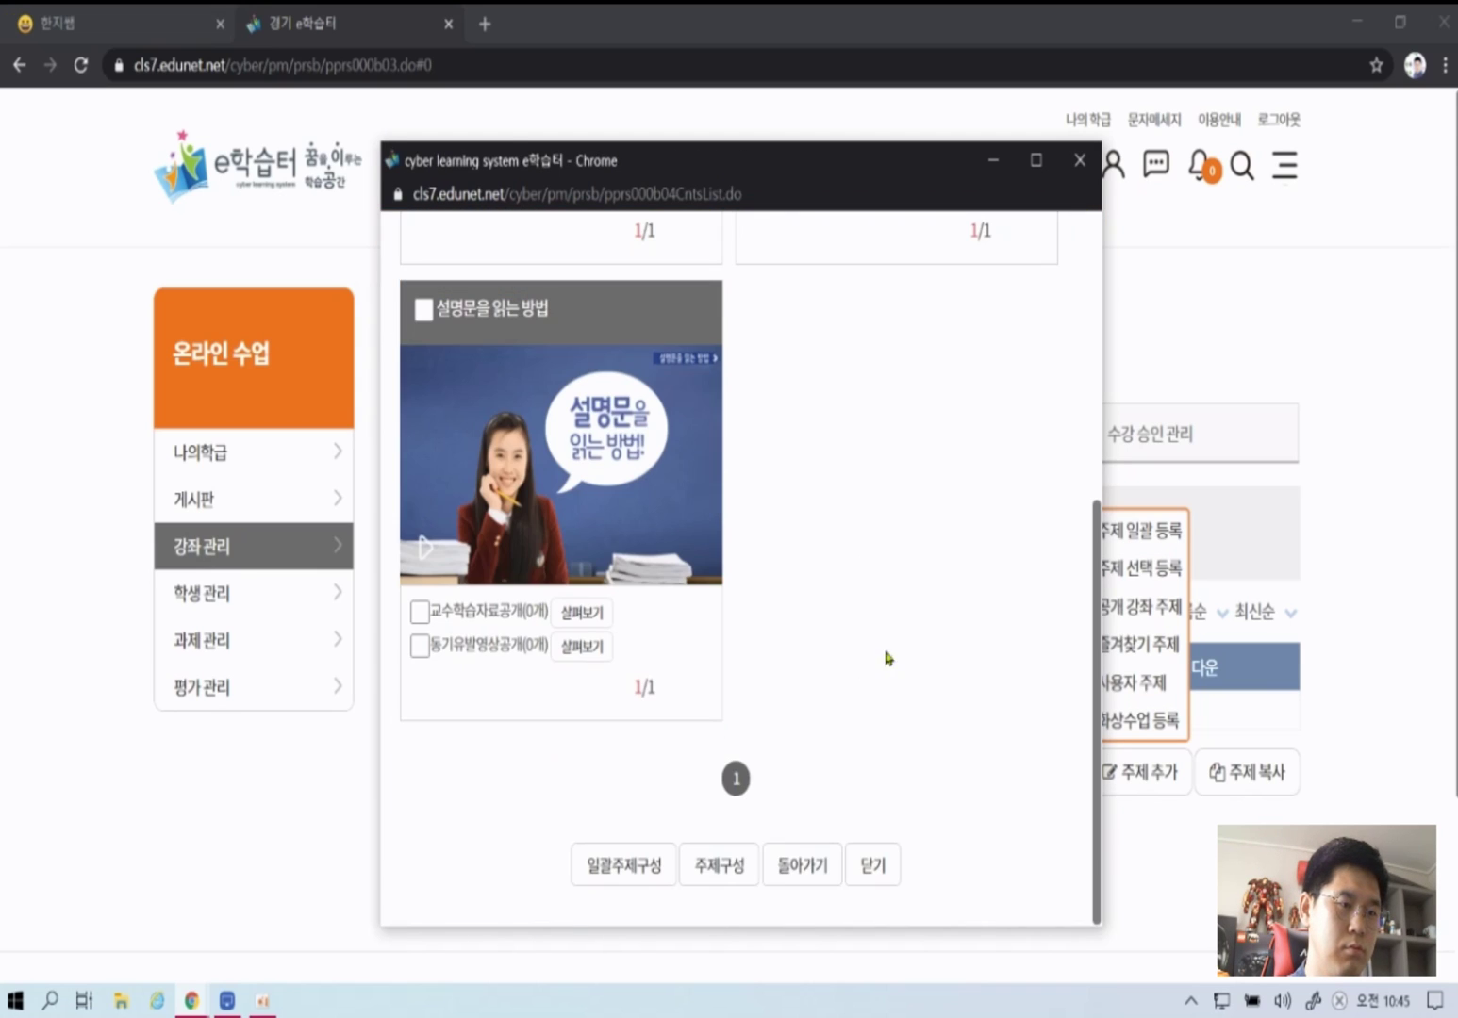
click(701, 880)
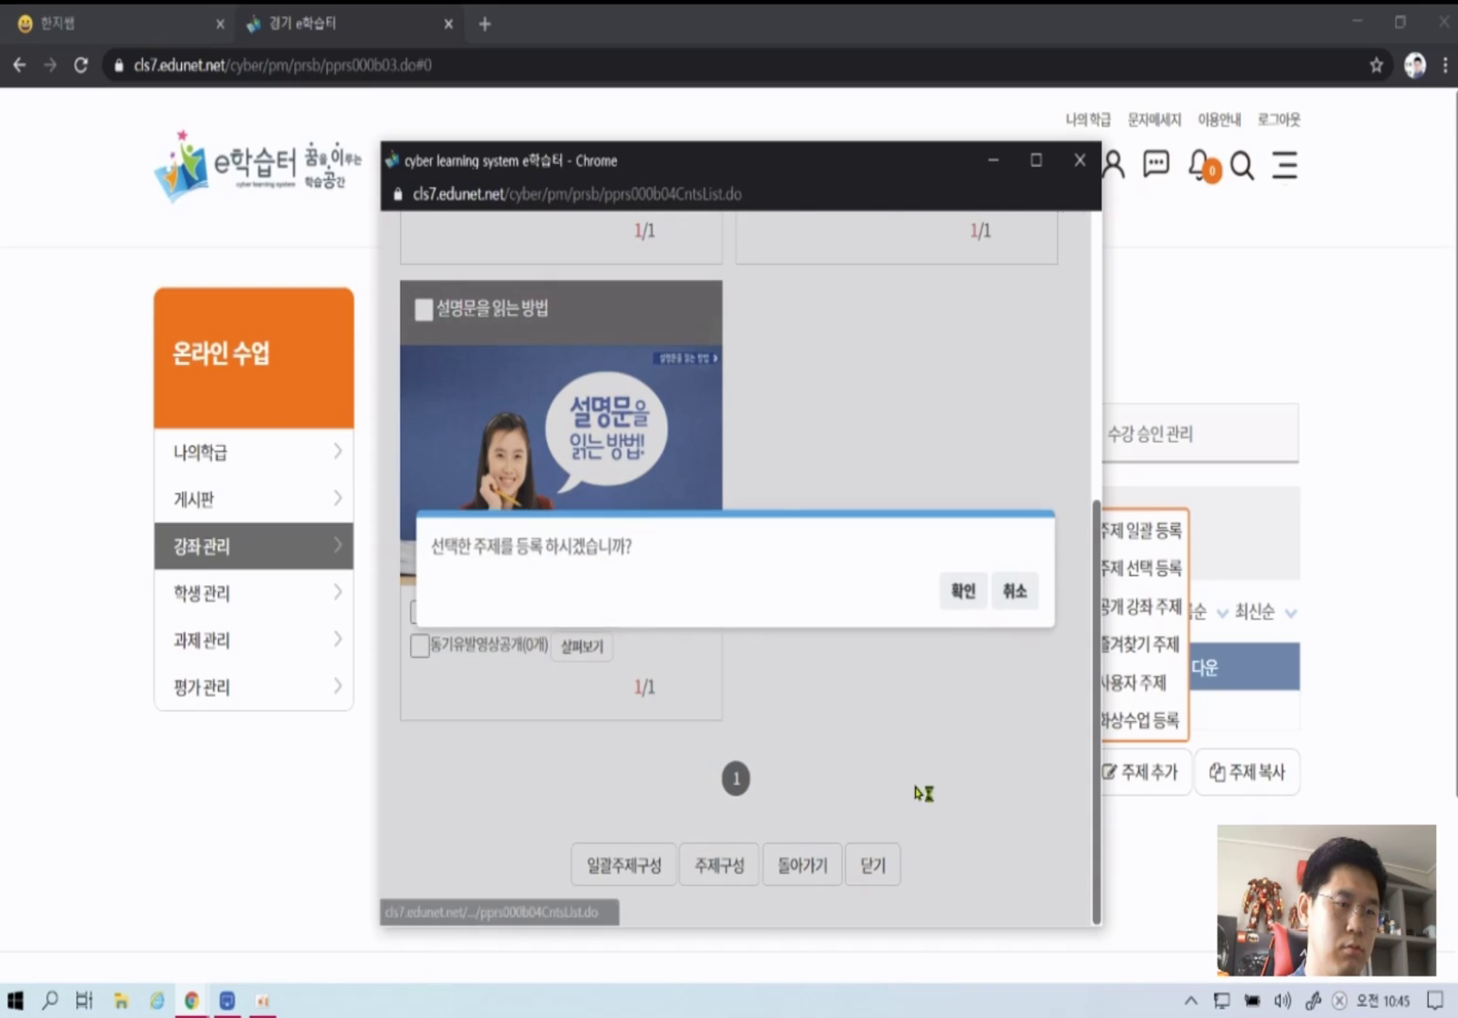
click(964, 589)
click(1015, 592)
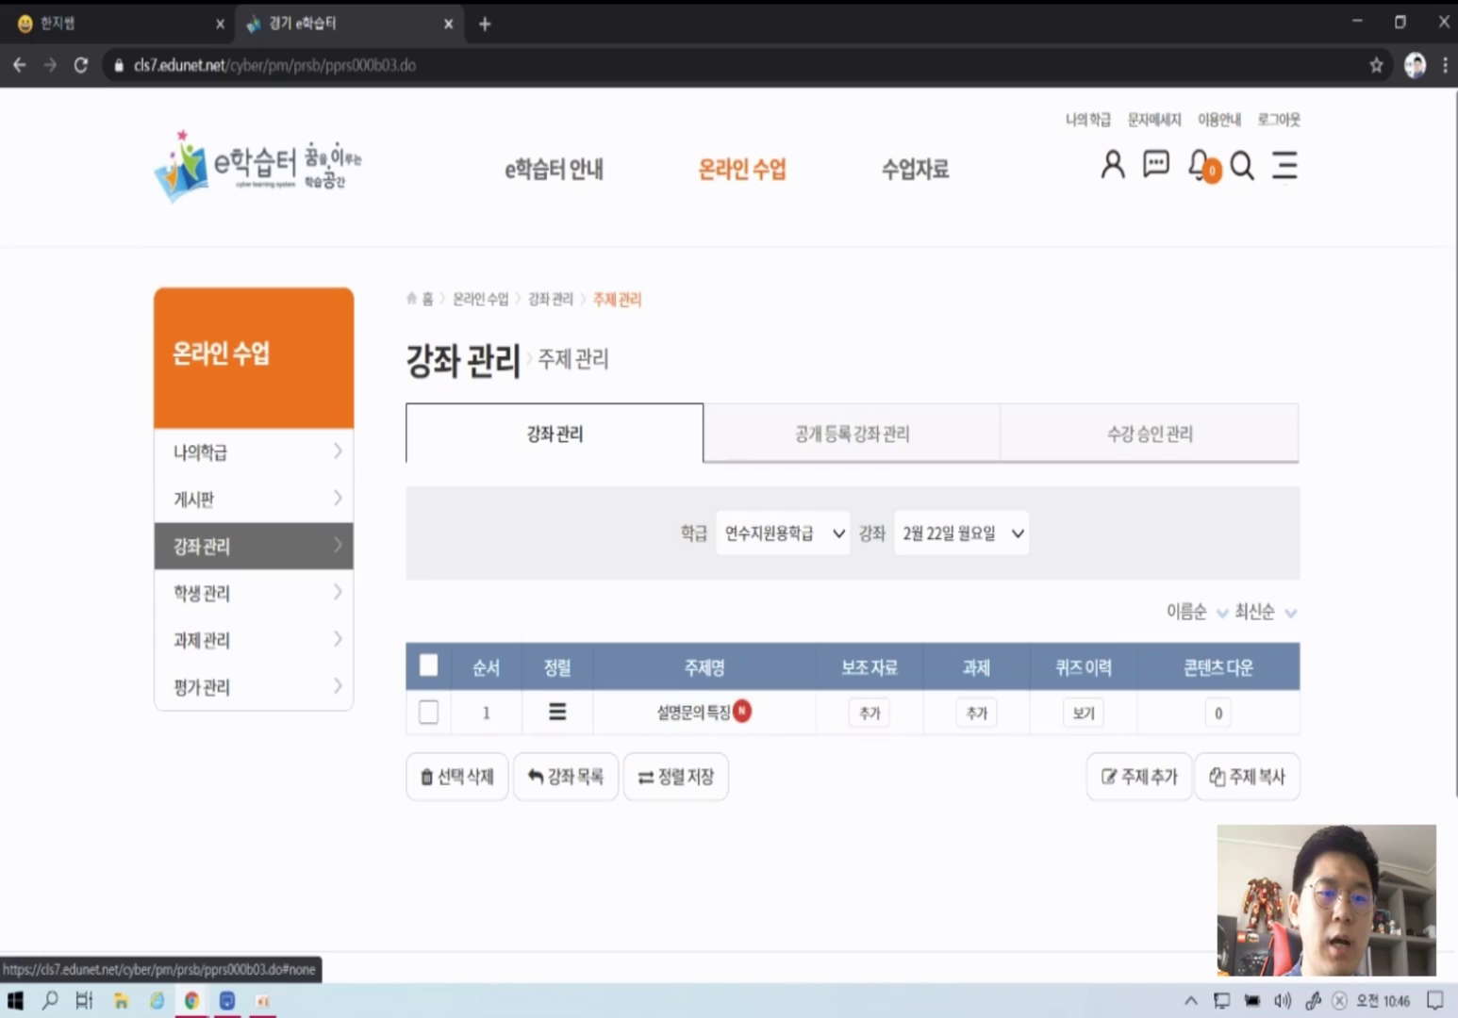
- Fill the 화상수업 등록 form with 2교시_수학(화상수업), 쪽지발송여부 아니오, 45분, and submit it
click(1181, 799)
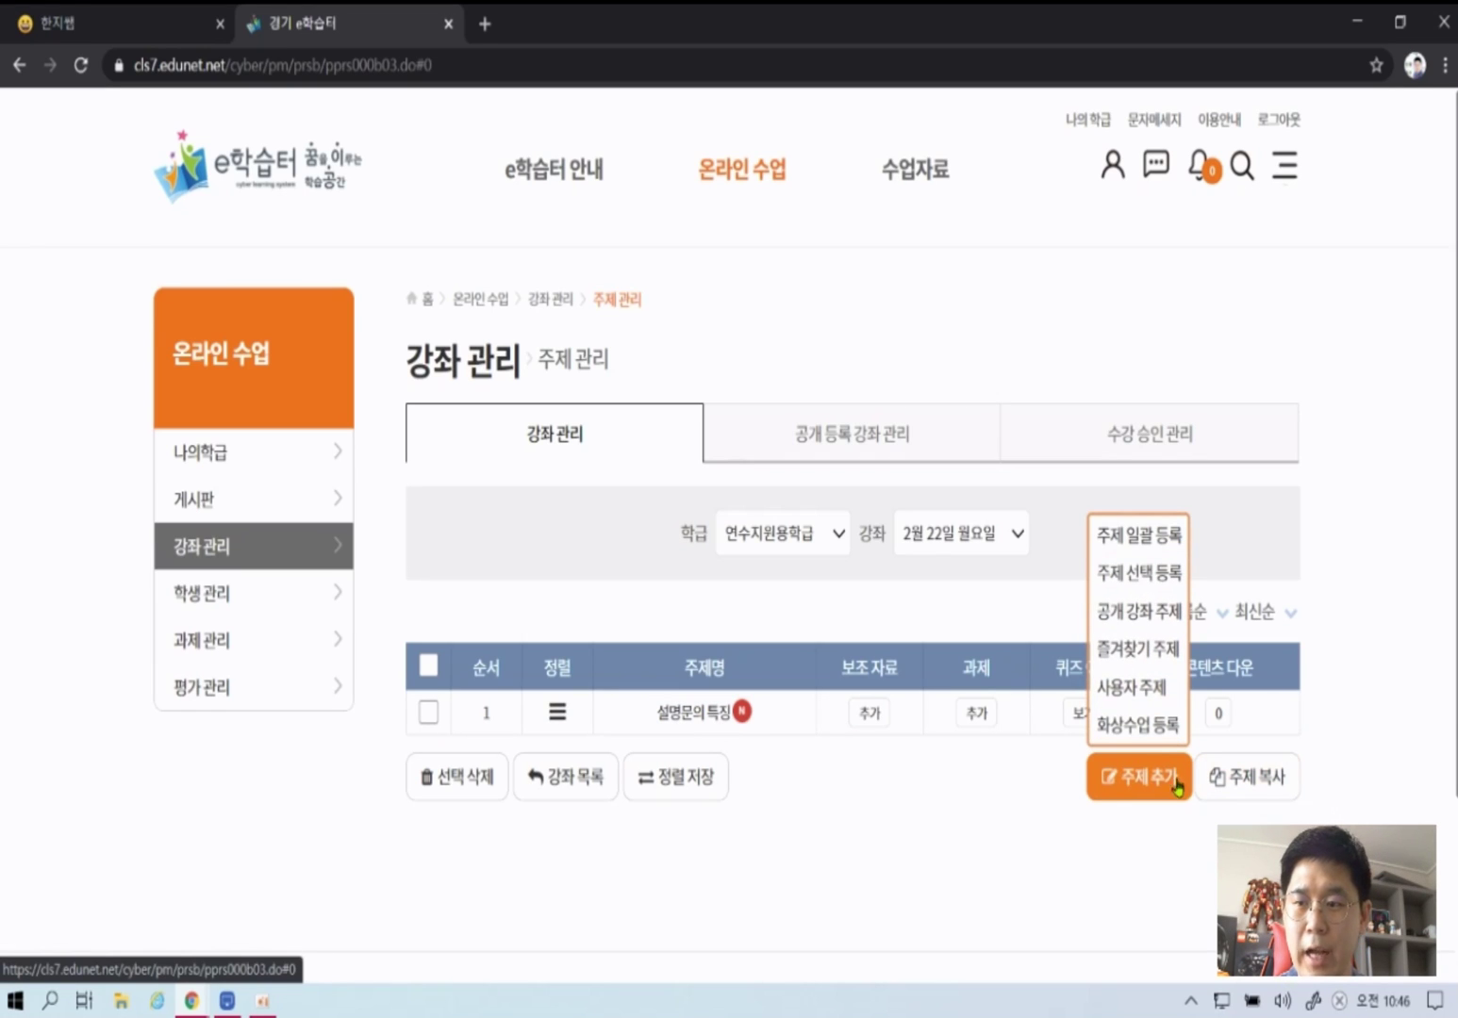
click(1172, 728)
click(719, 344)
text(2ㅛㅅ)
text(교시)
text(_수혁)
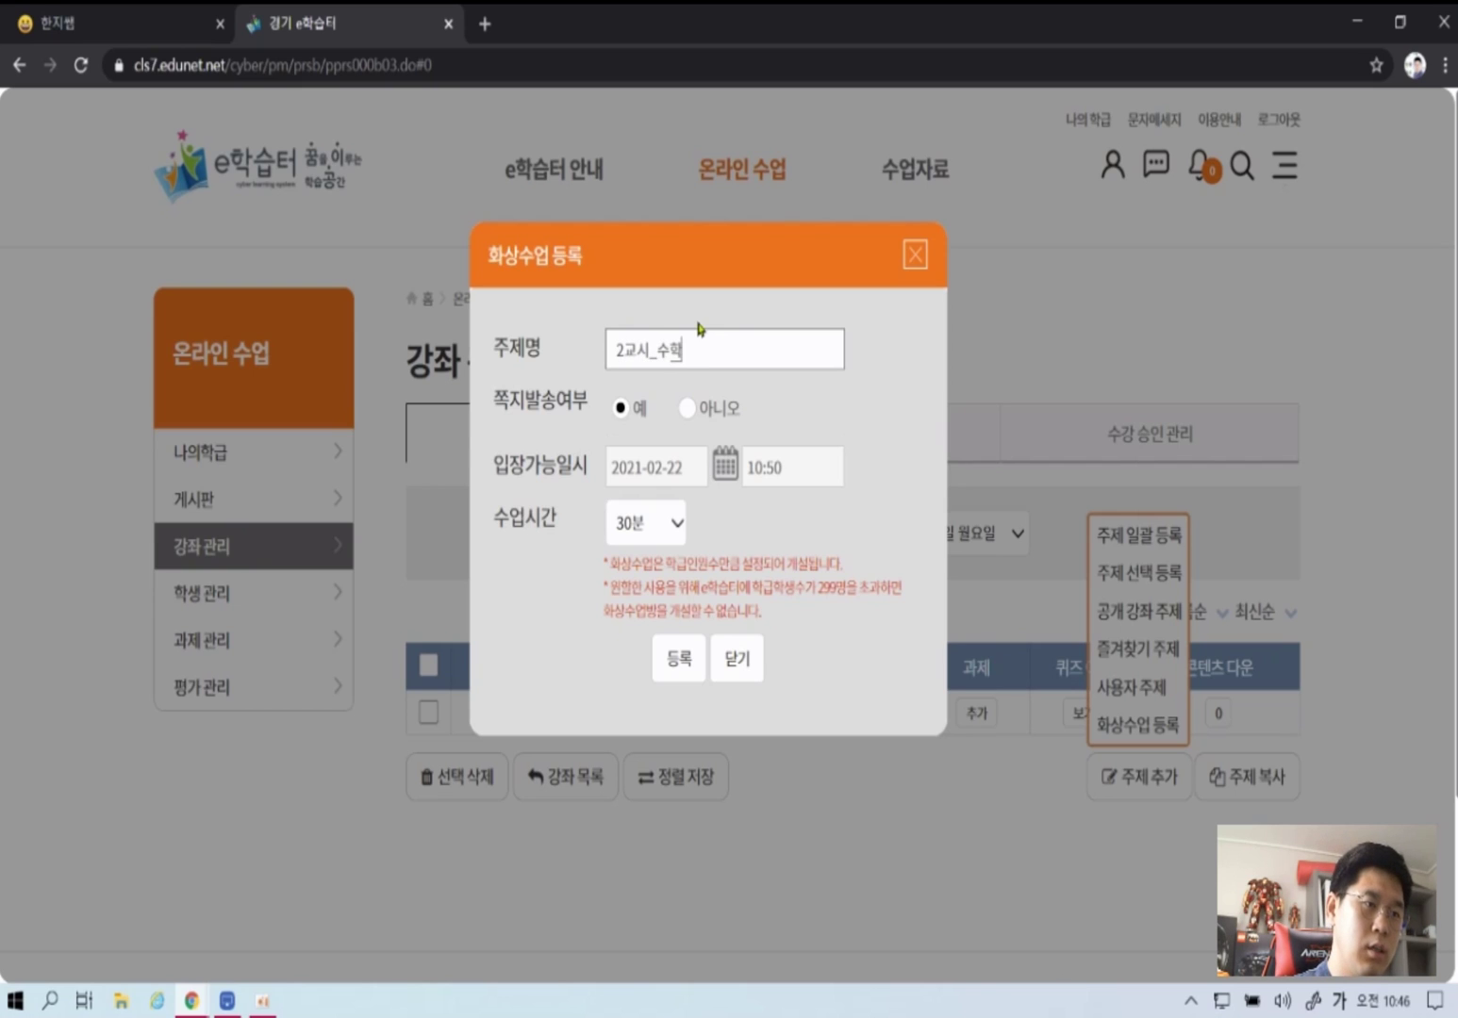
key(BackSpace)
text(학(화상수업)
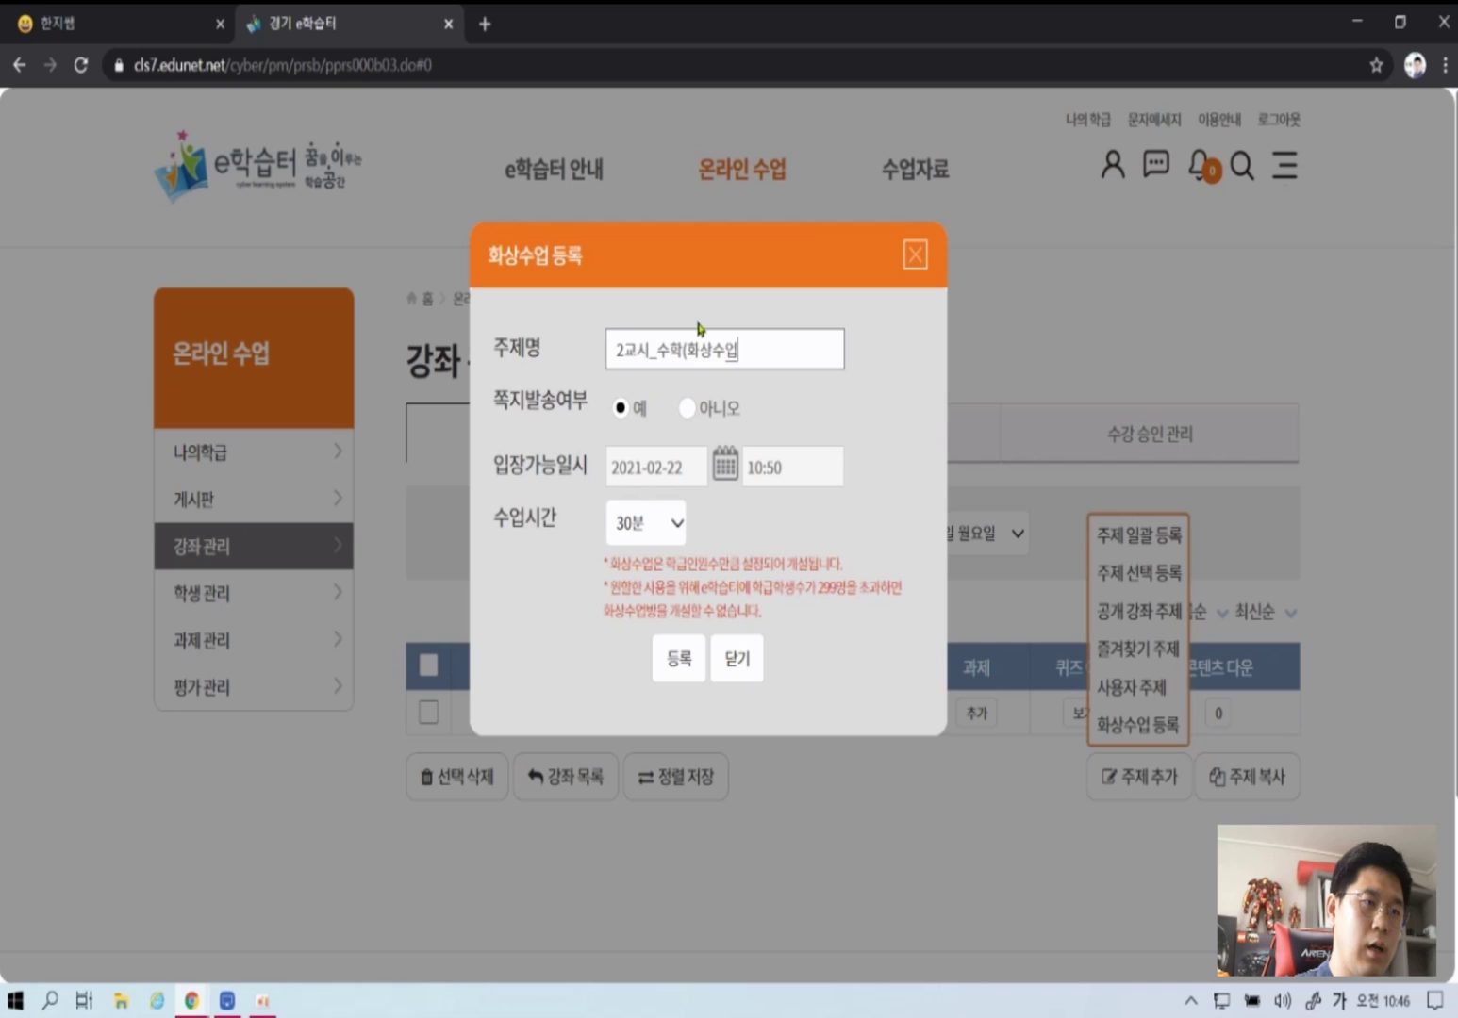
click(715, 413)
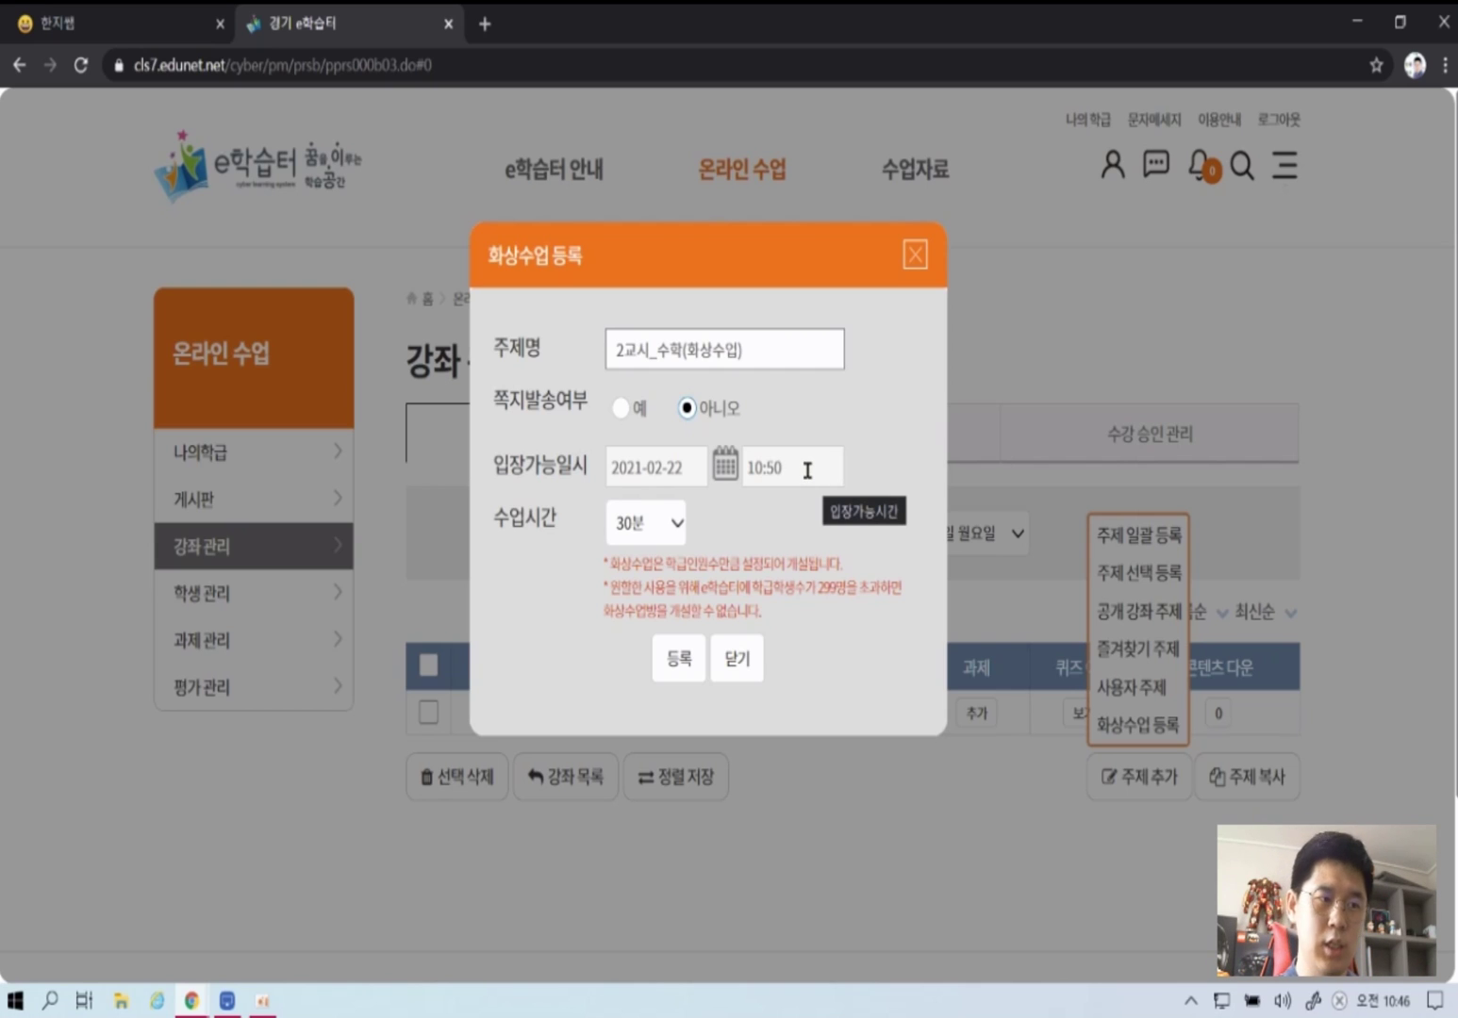
click(677, 523)
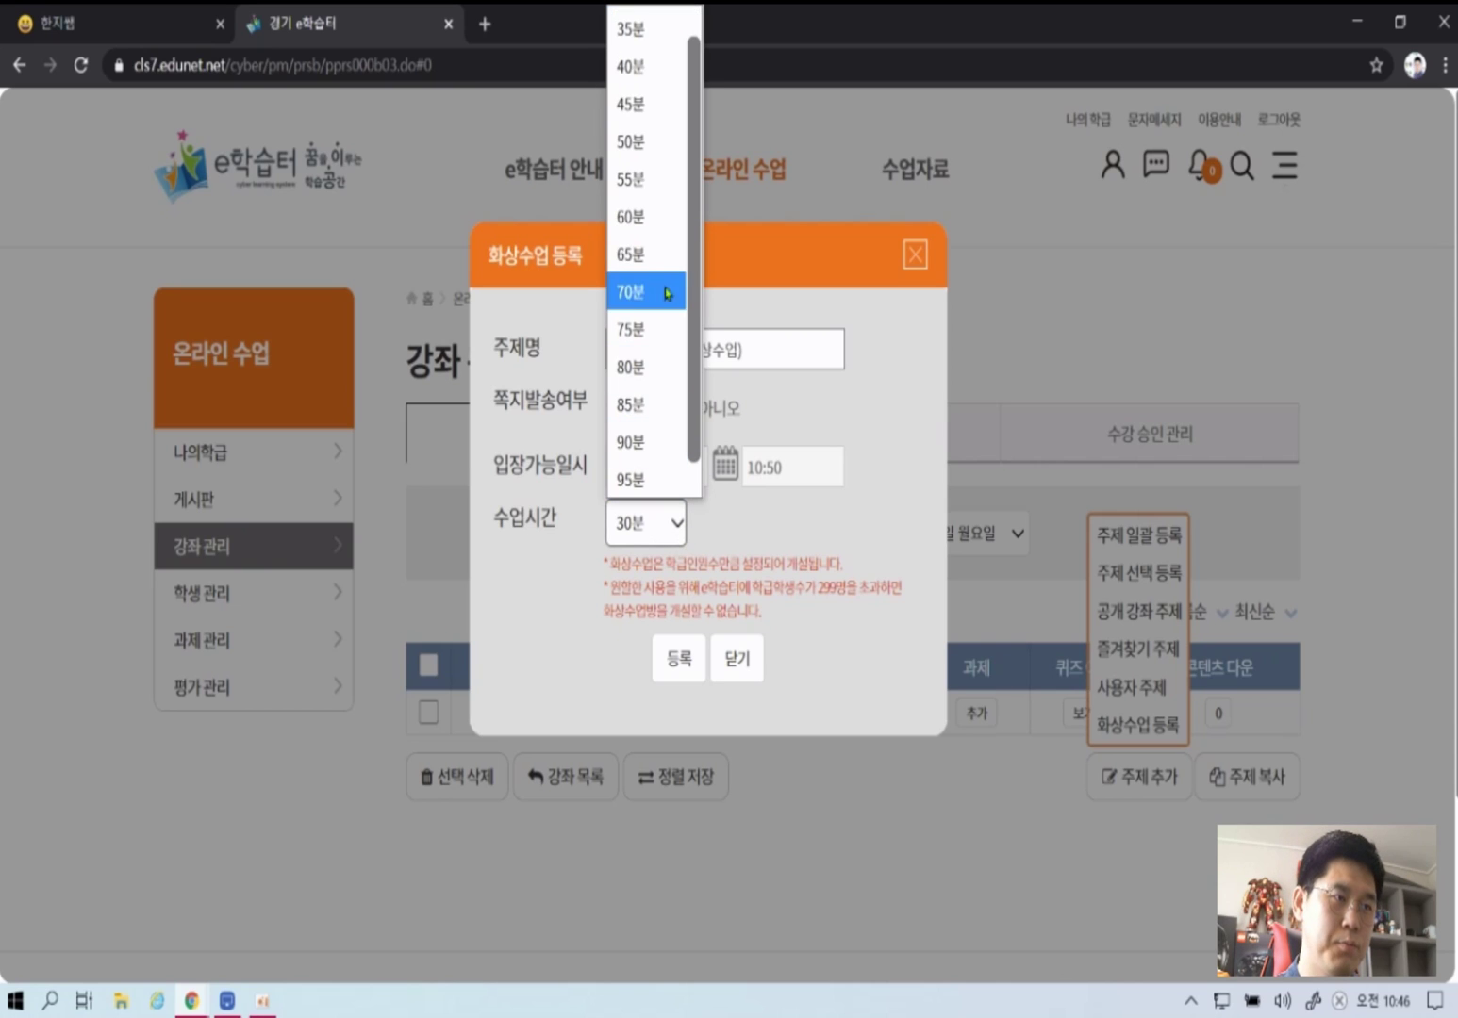
click(645, 118)
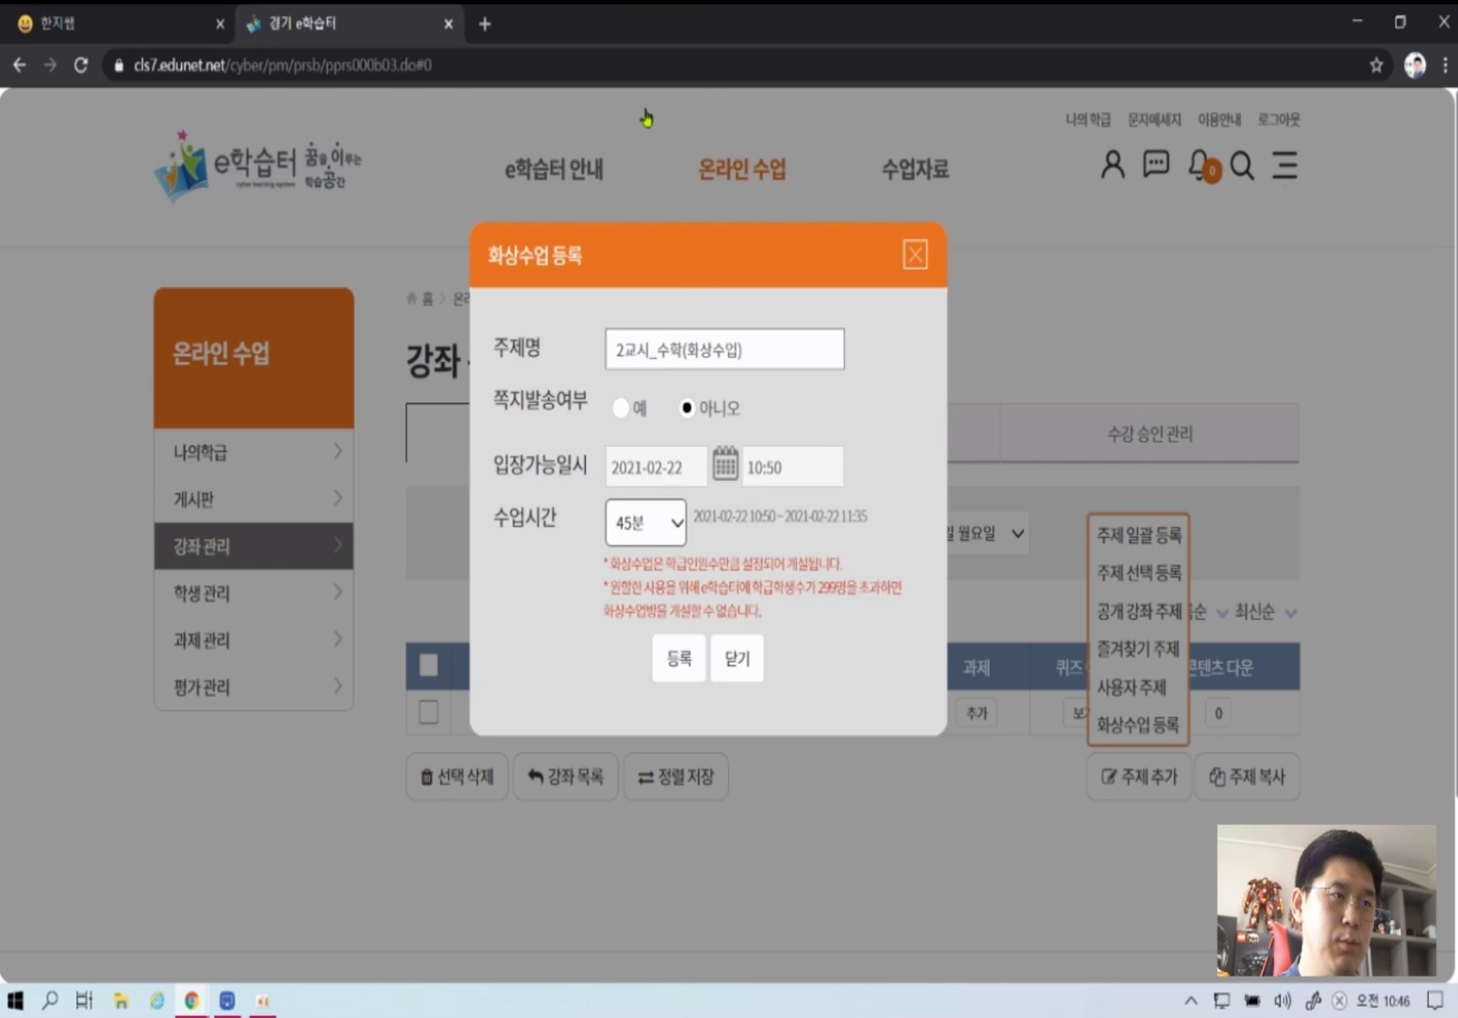
click(673, 675)
click(789, 557)
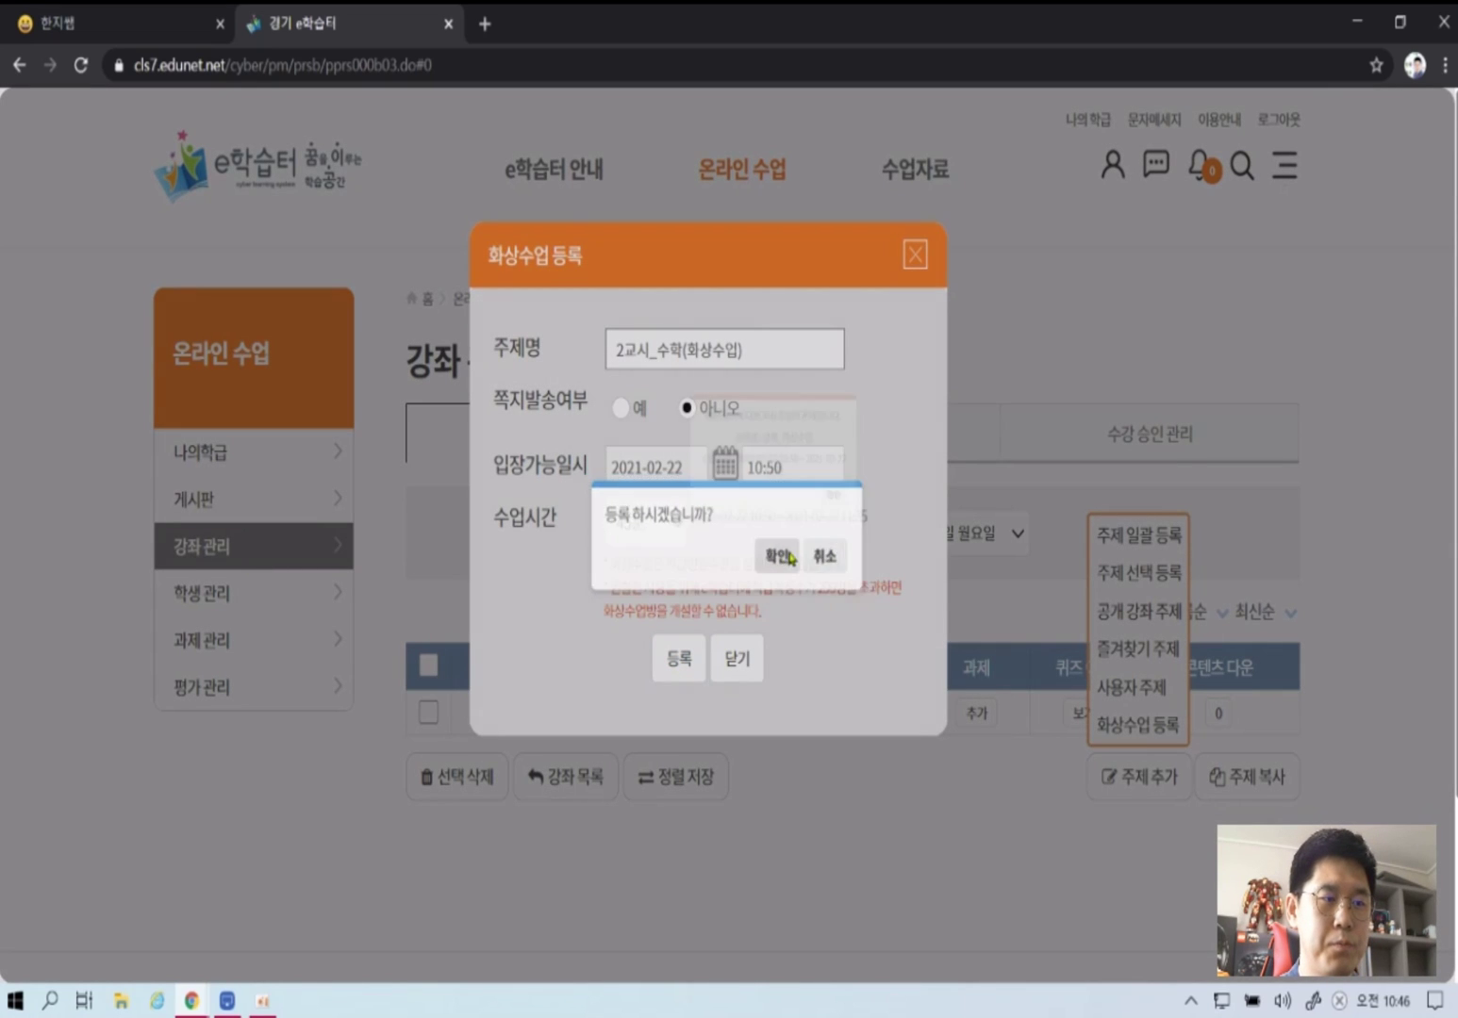
- Dismiss the time-clash warning, move the start time to 11:40 and re-register the video class
drag(607, 466, 857, 478)
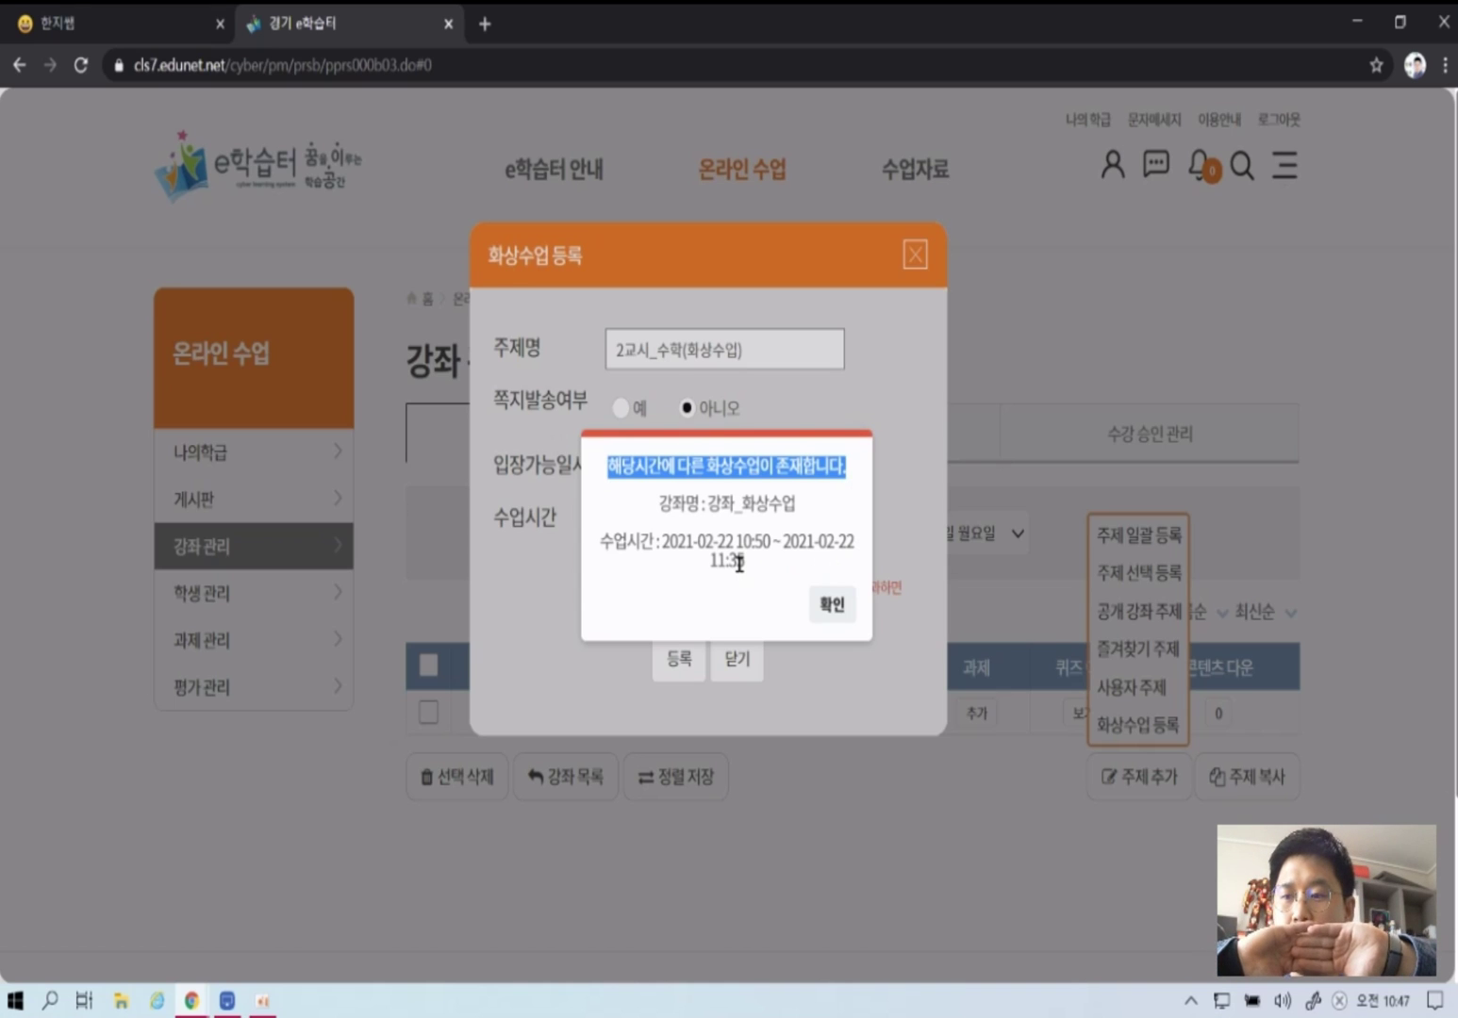
click(831, 604)
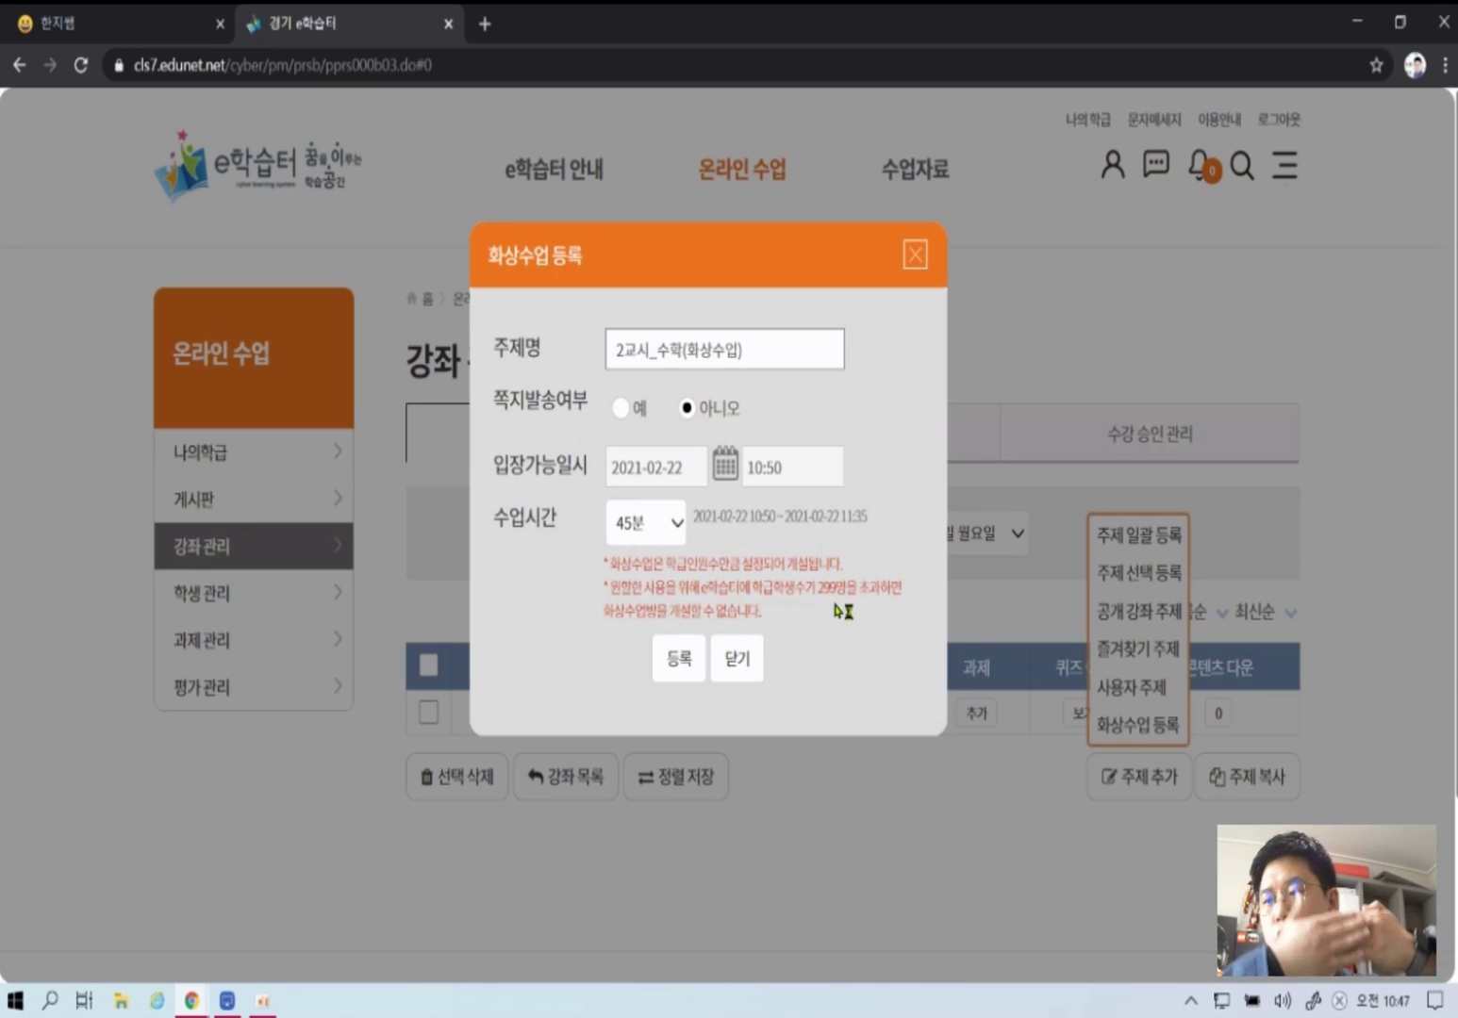
click(826, 461)
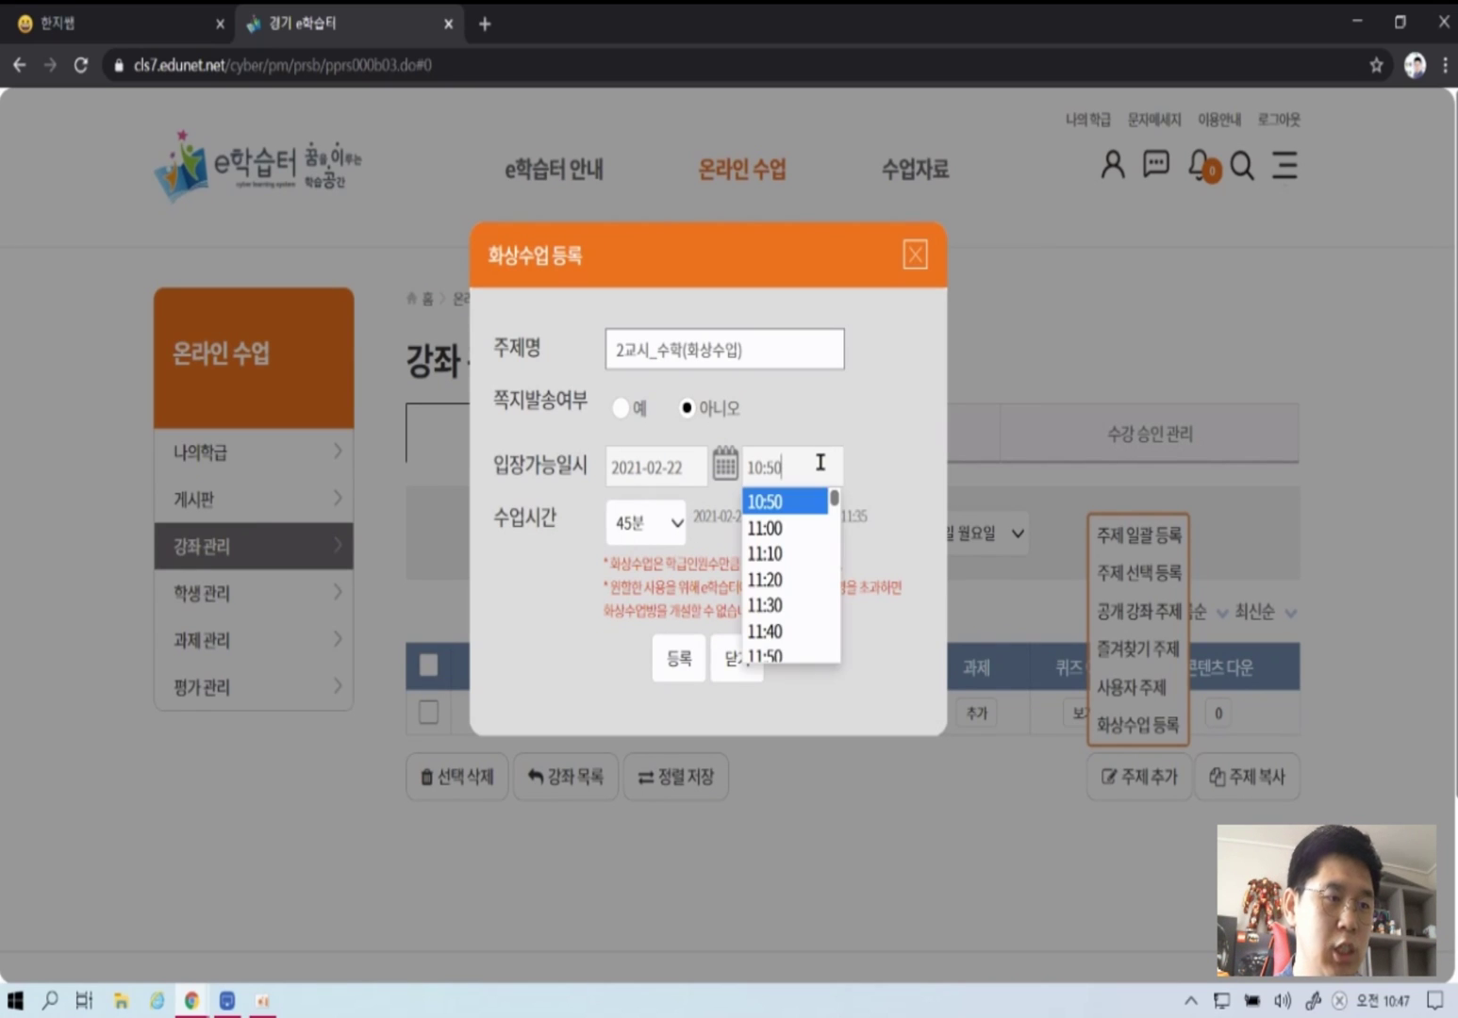
click(792, 632)
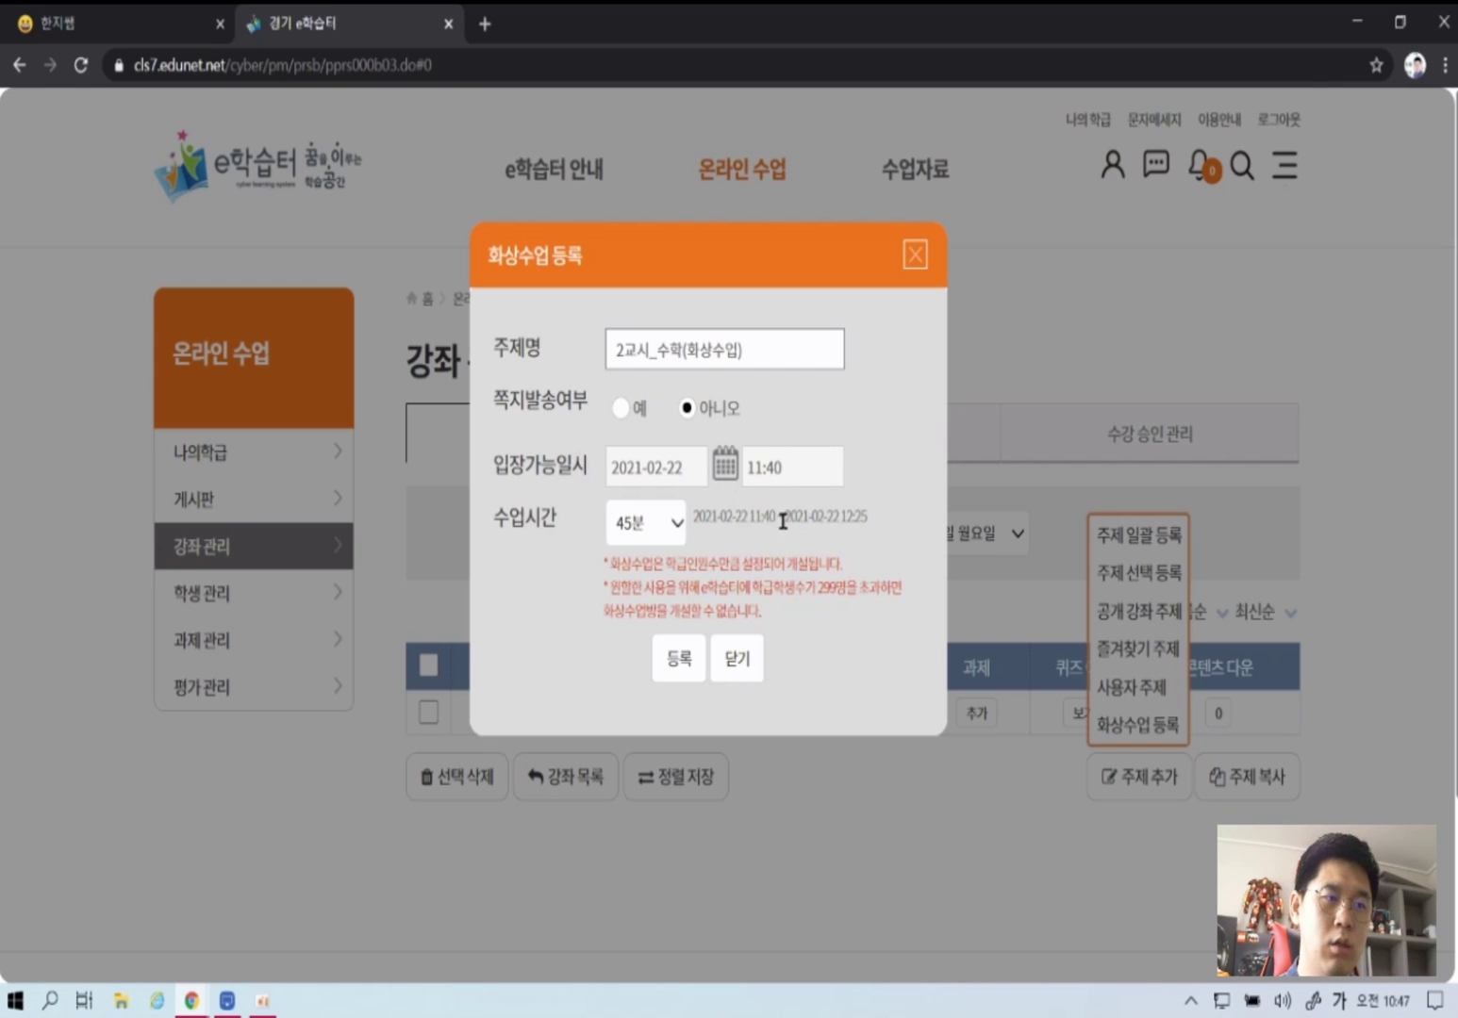
click(692, 664)
click(784, 561)
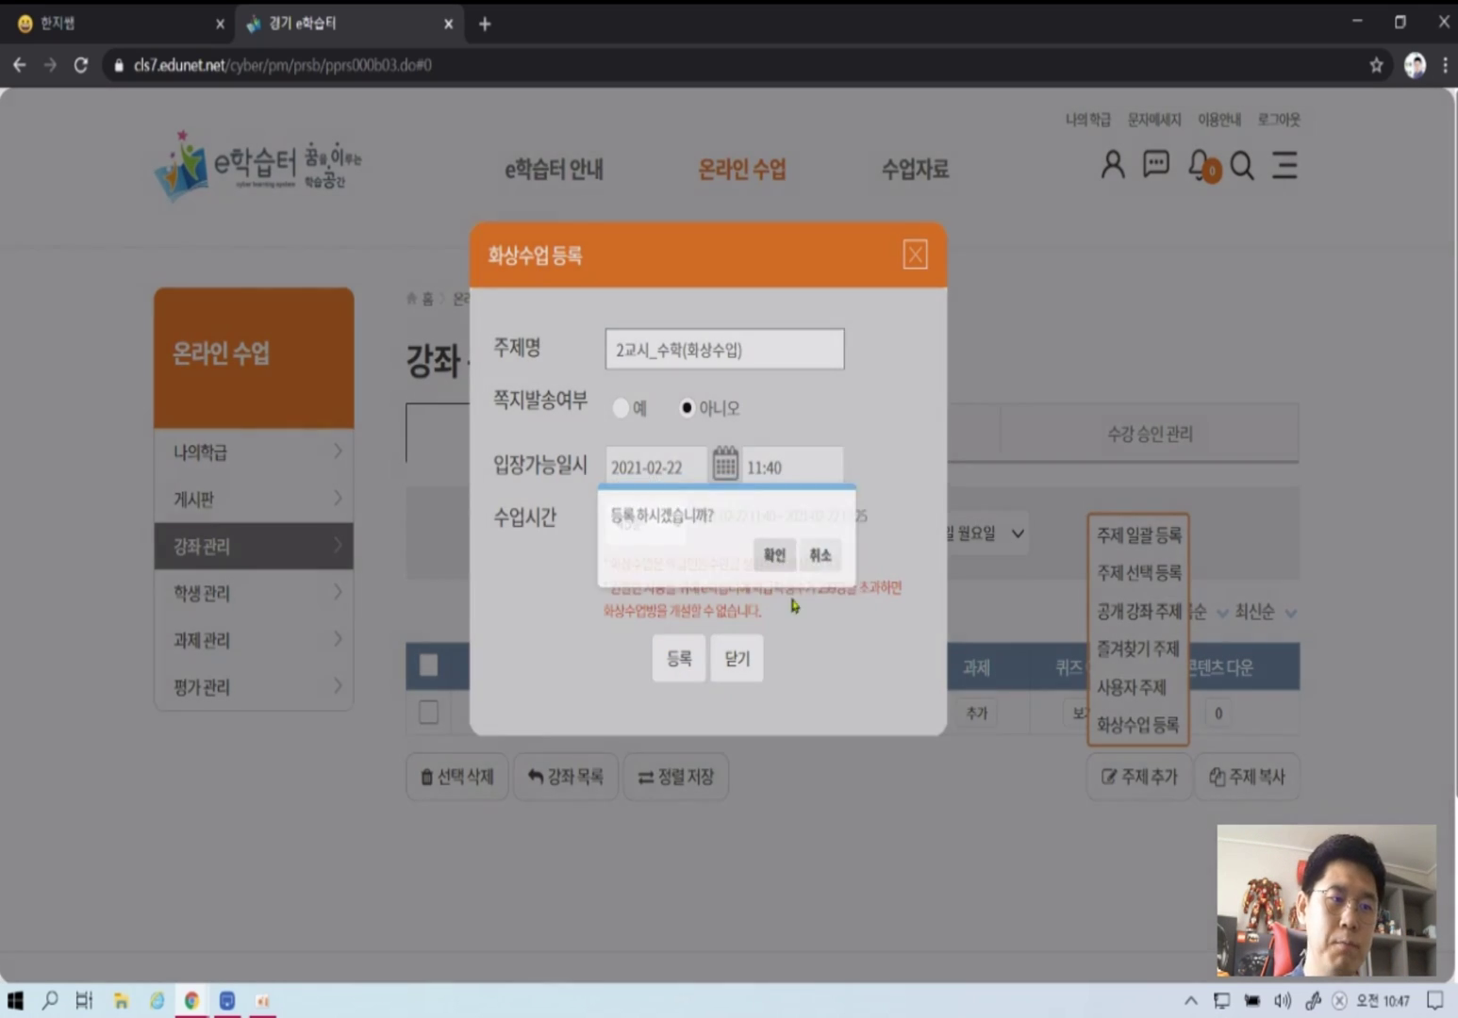
click(829, 559)
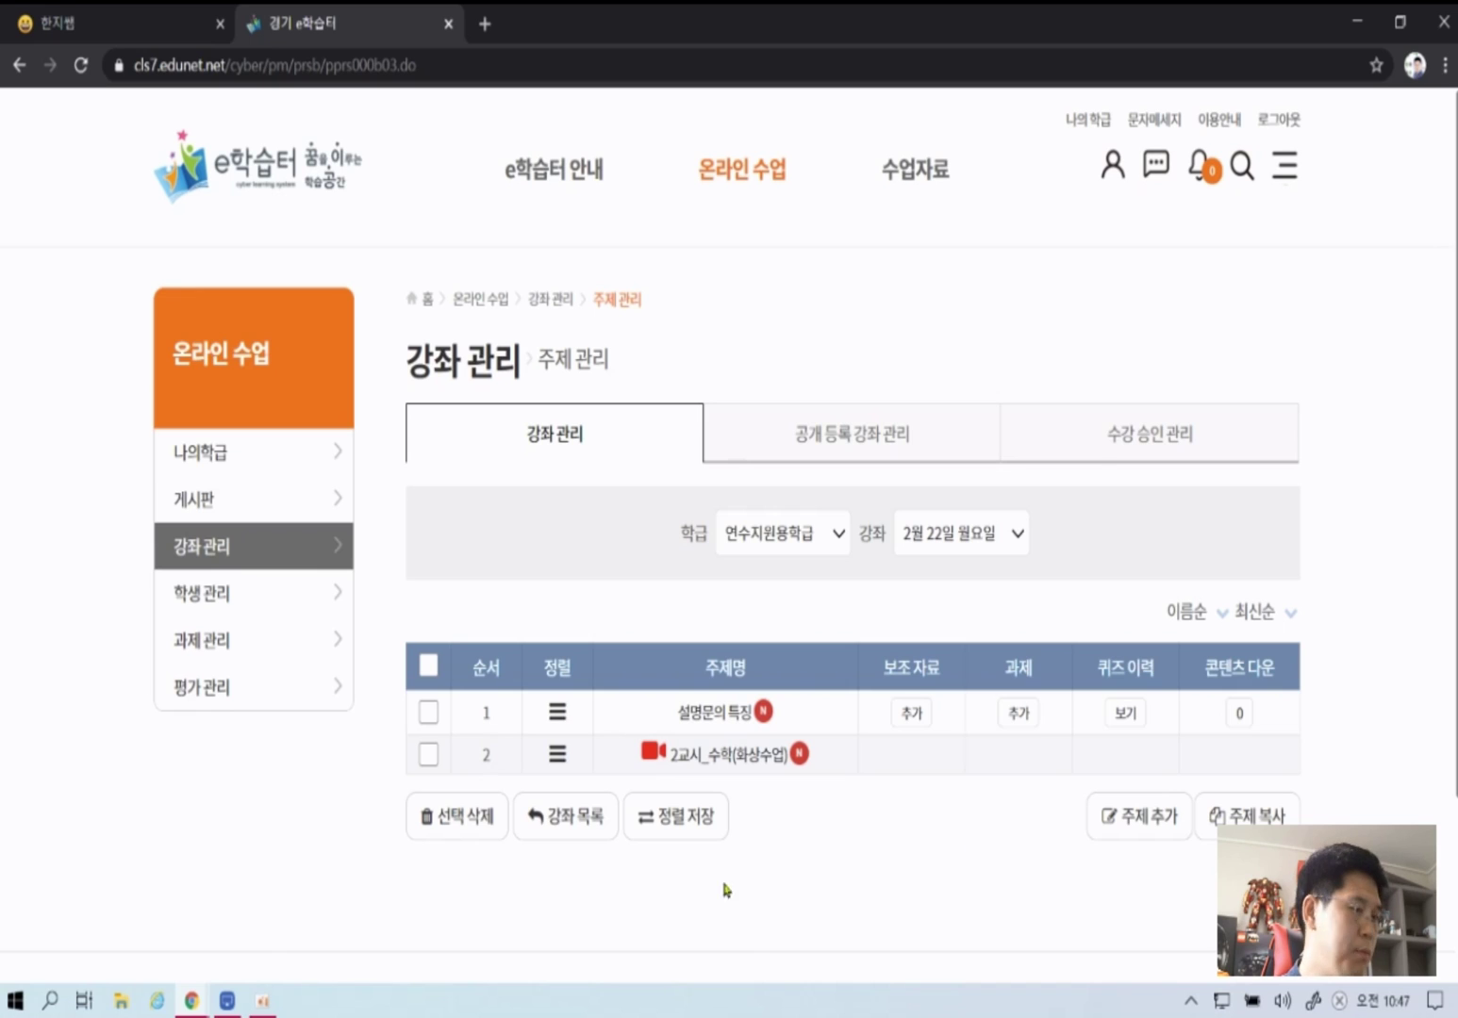
- Bring the LonelyScreen tablet mirror forward beside the class home page
click(227, 1001)
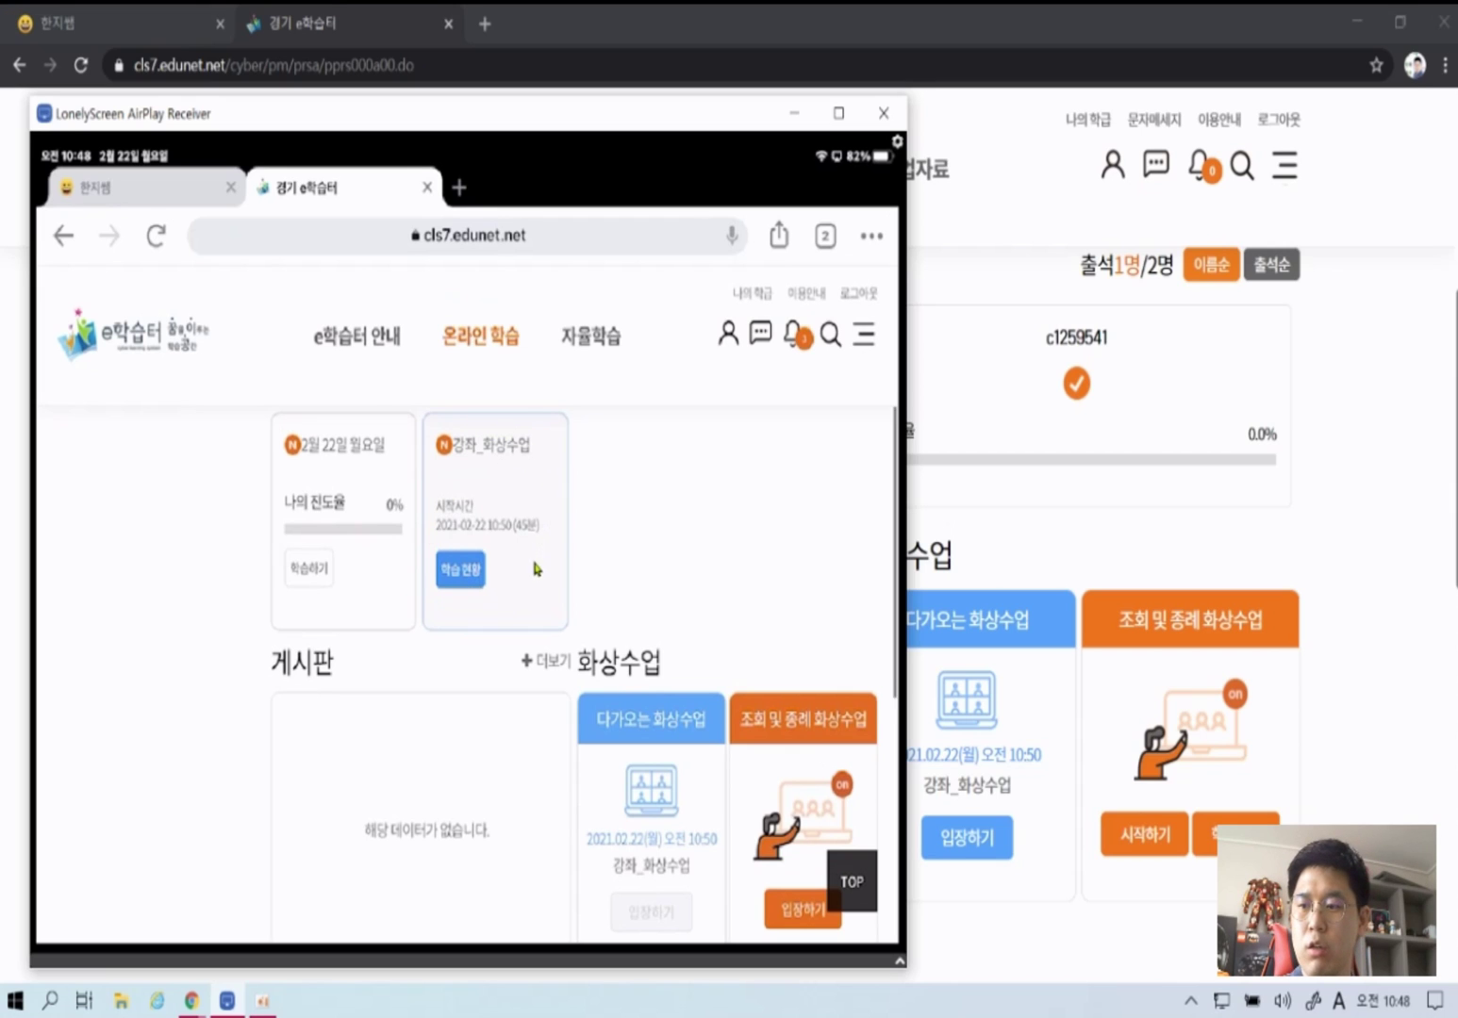
- Scroll up the mirrored tablet view of the student's class page
scroll(535, 567, up, 1)
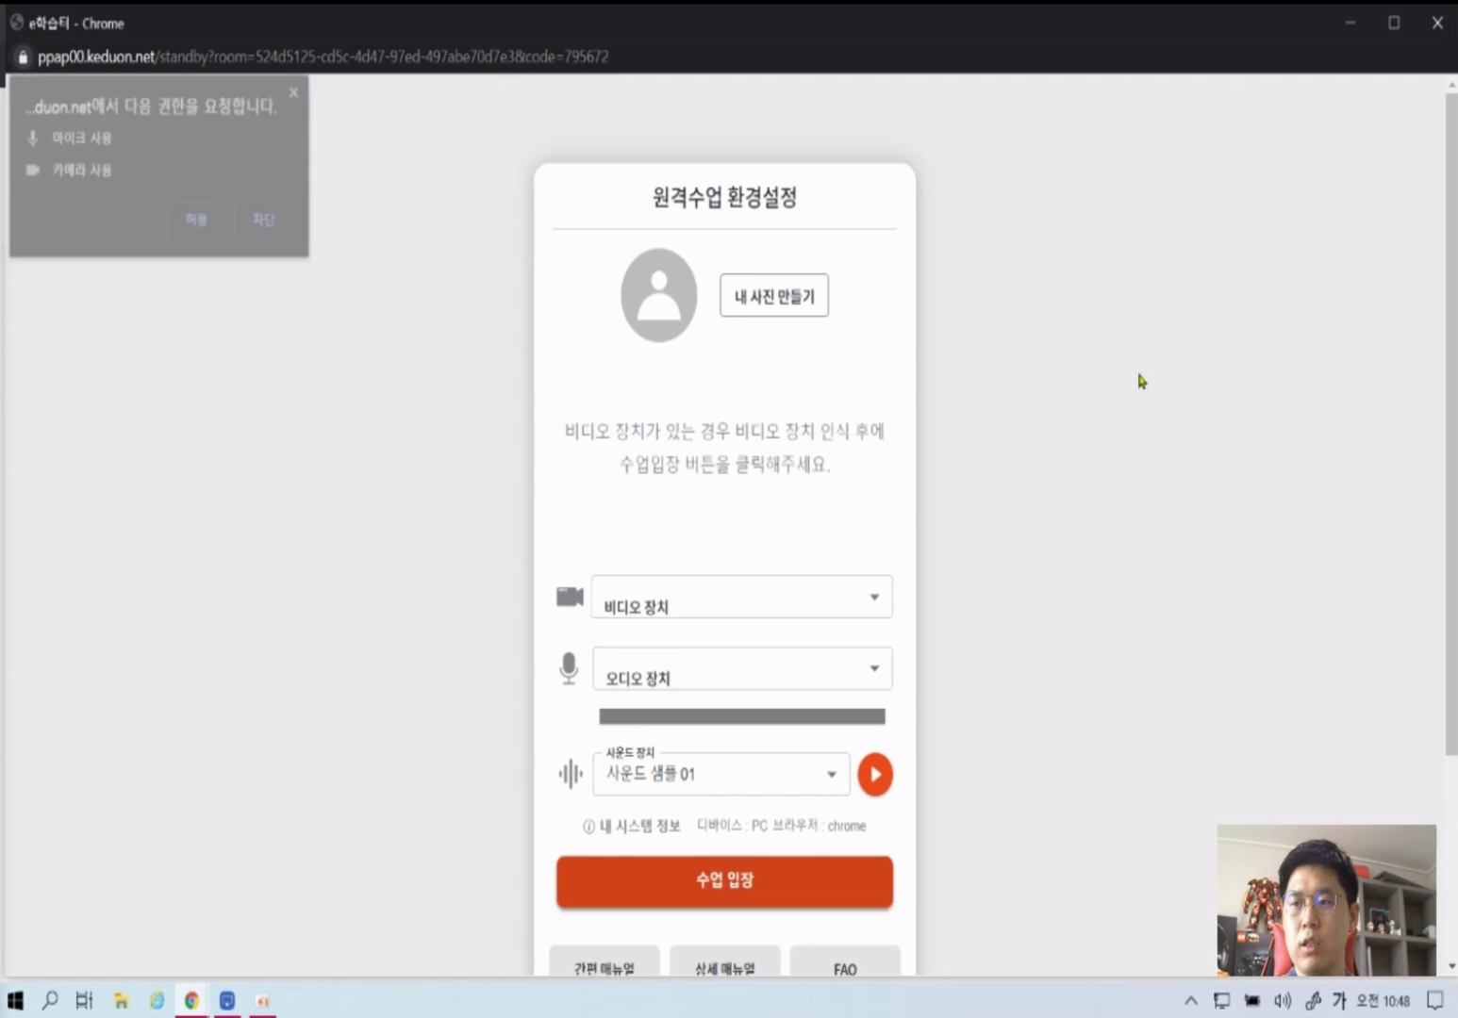
- Allow microphone and camera access, then move and maximize the class setup window
click(196, 222)
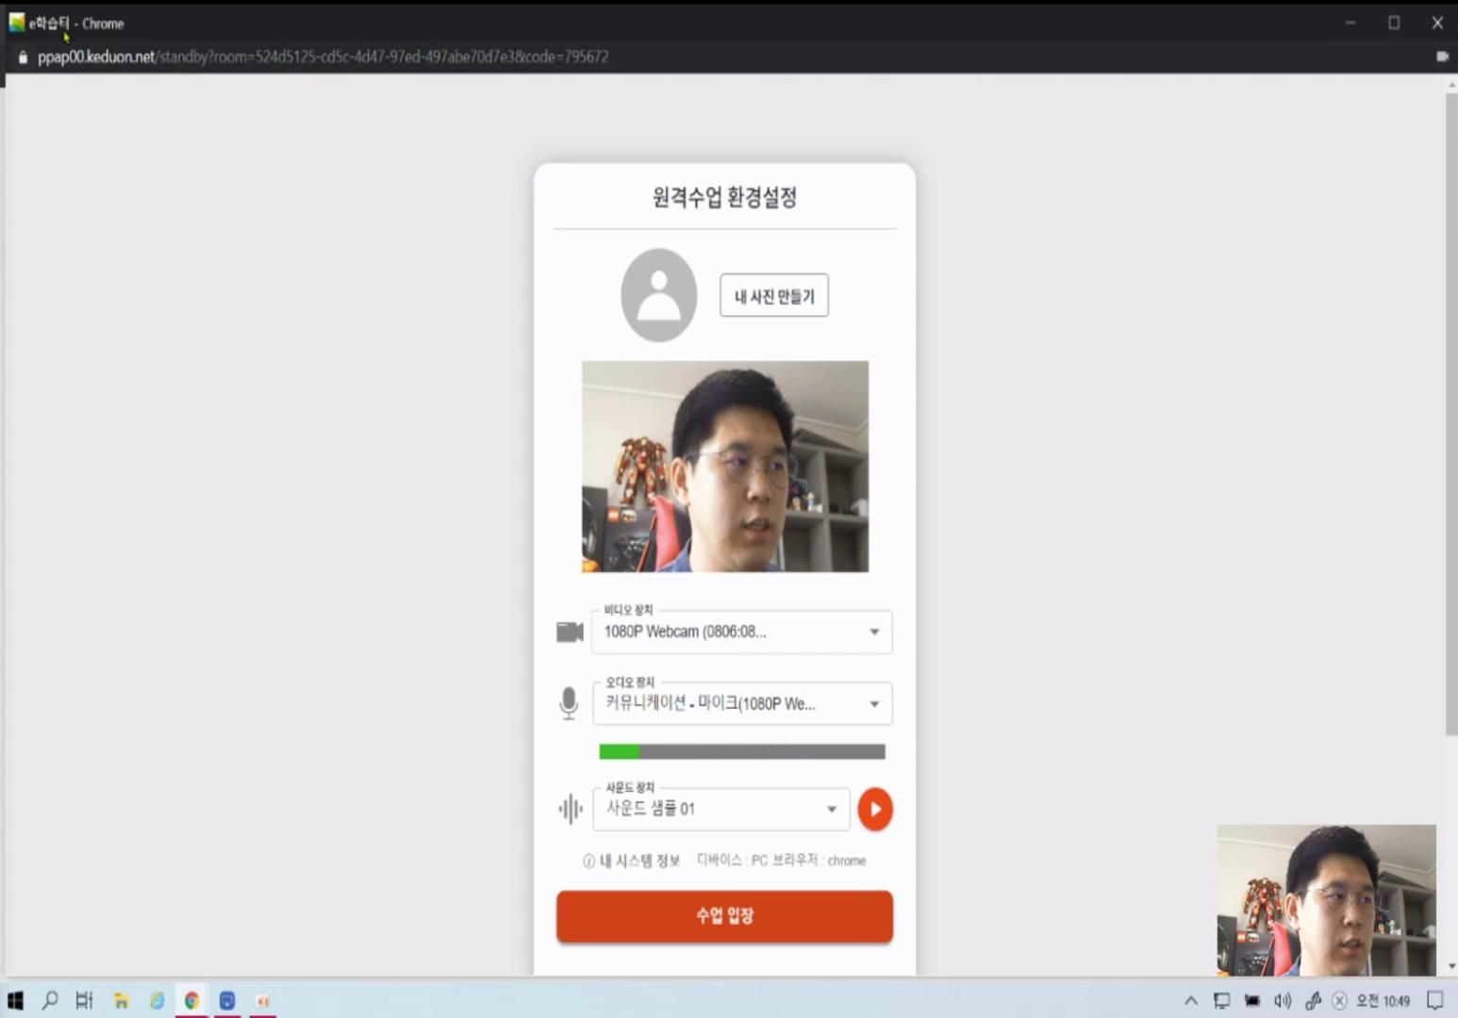
drag(104, 27, 507, 172)
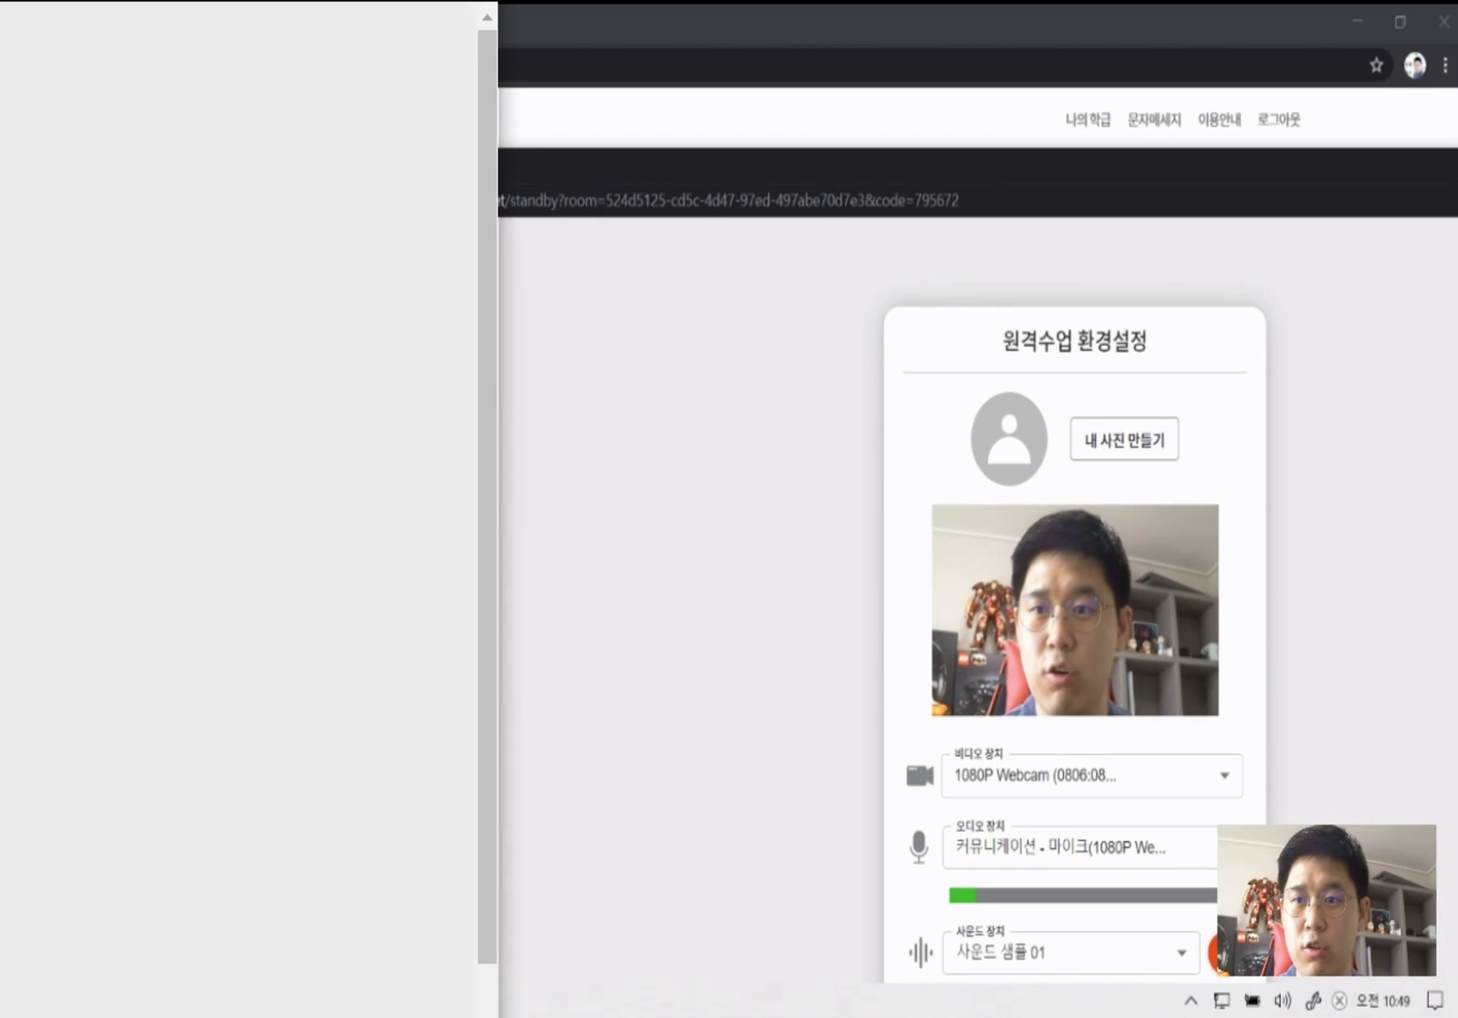
double_click(563, 212)
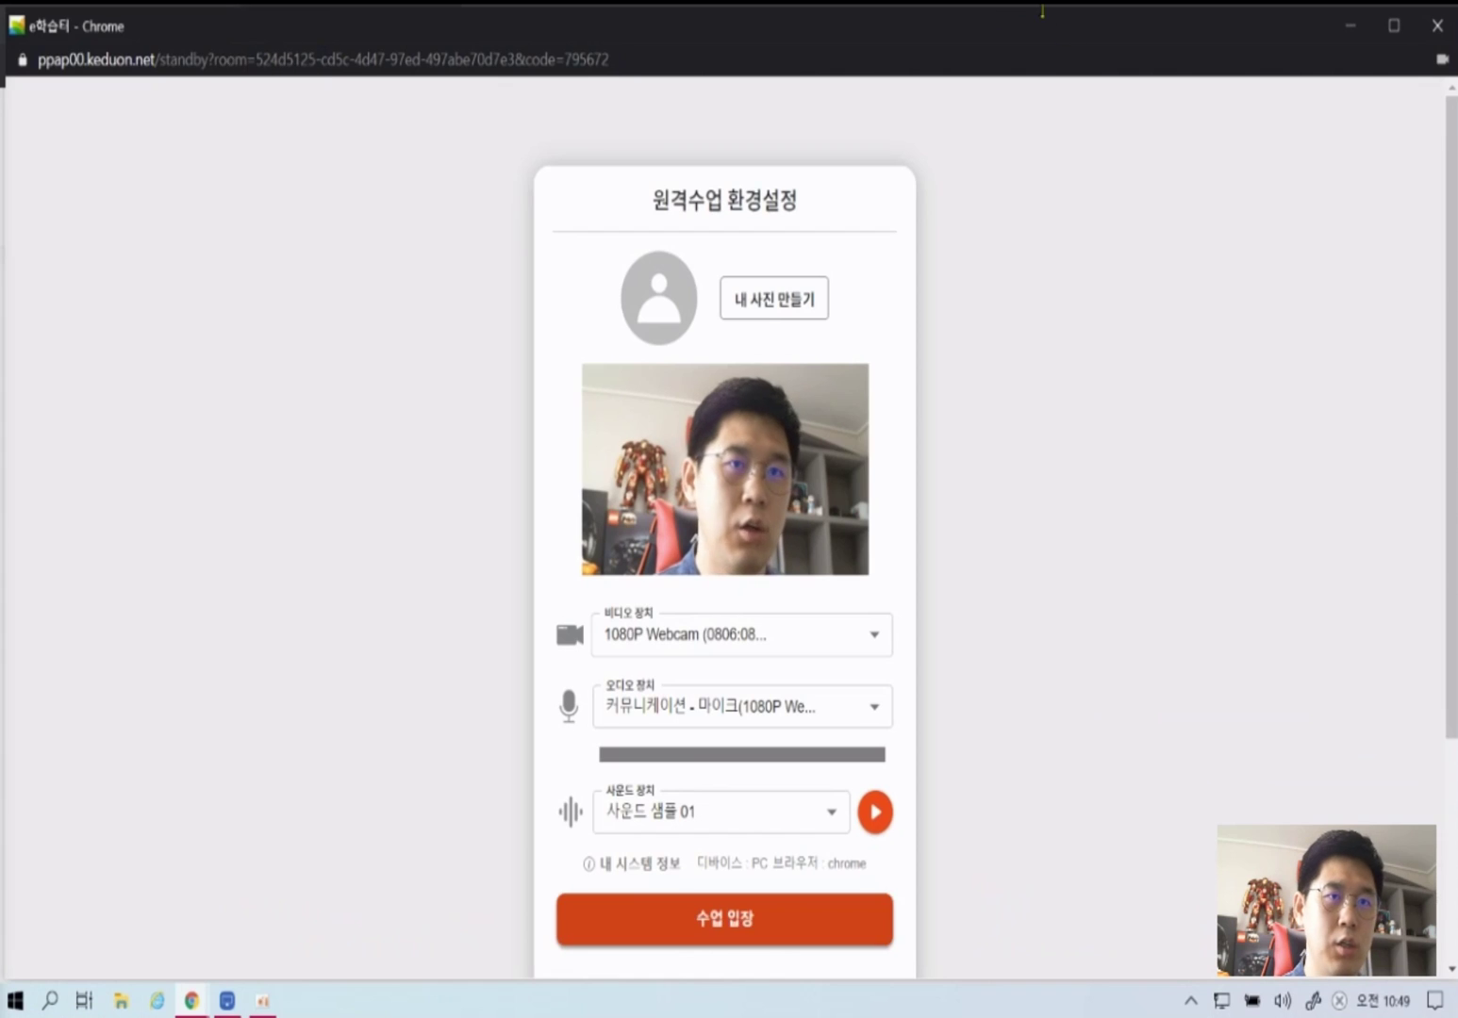
- Check the site's camera and microphone permissions from the address-bar lock icon
click(23, 60)
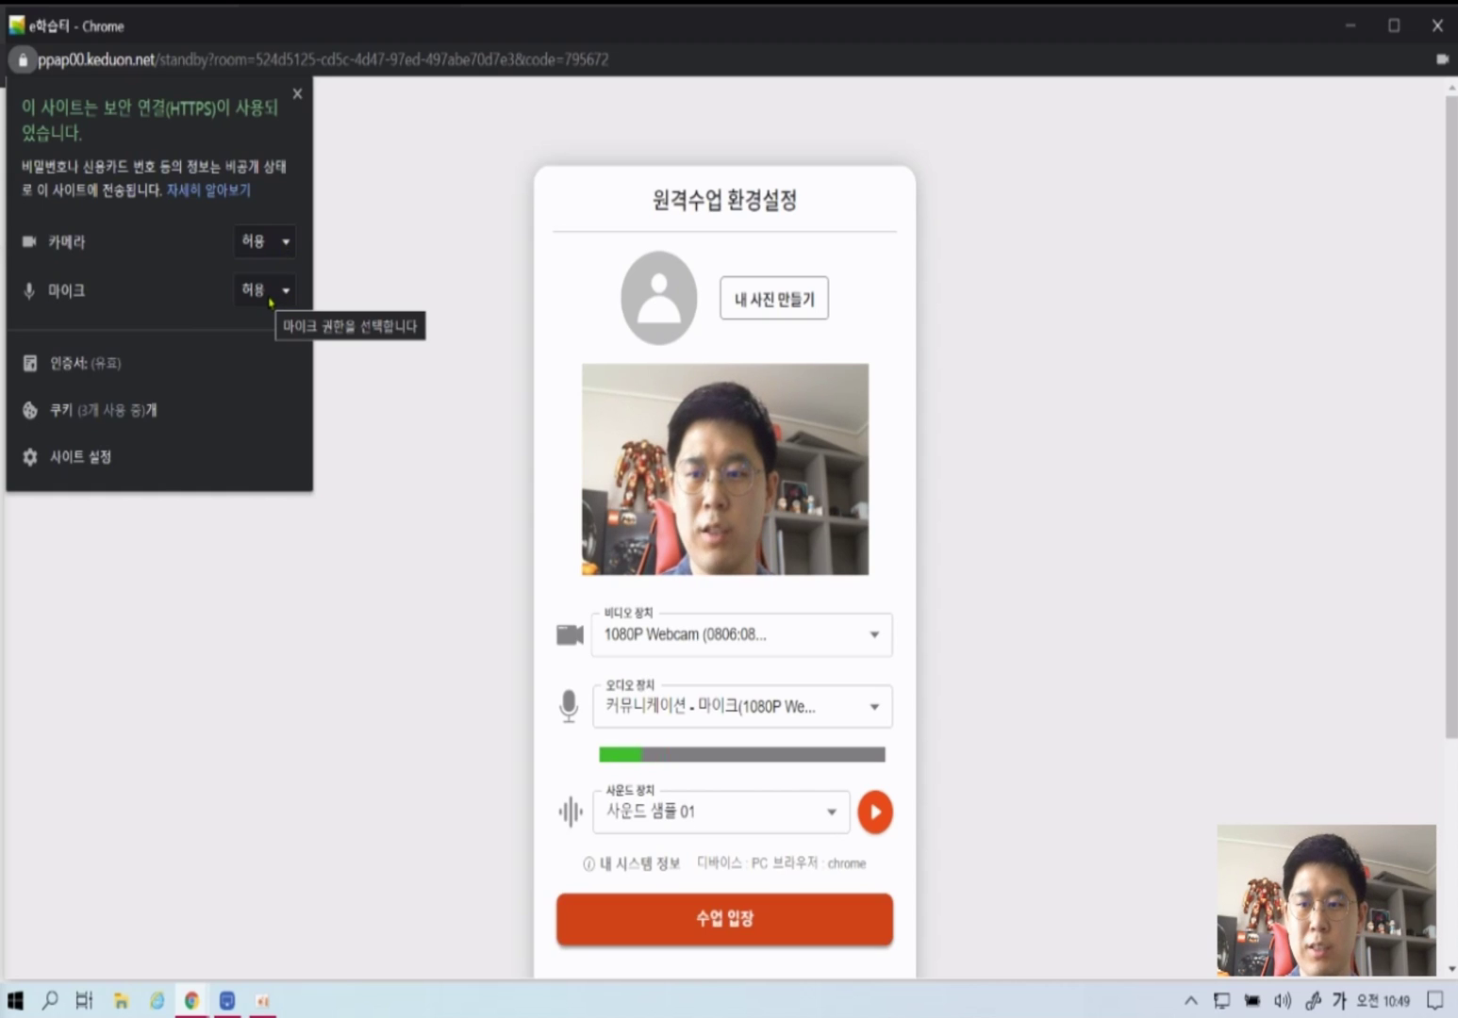
click(293, 599)
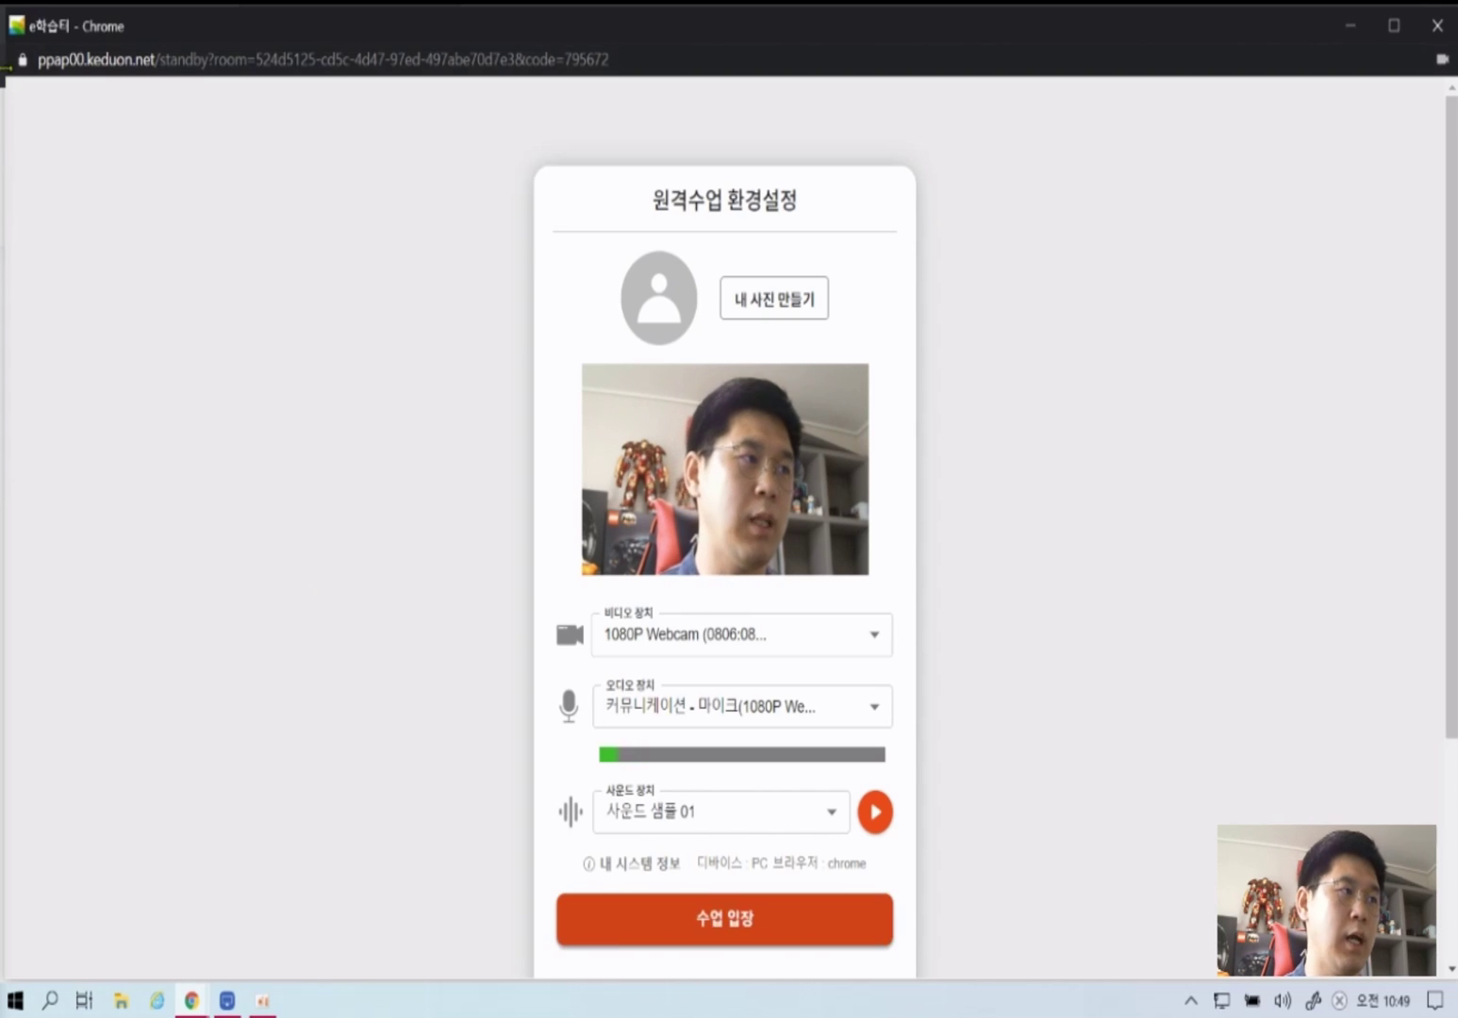
click(22, 60)
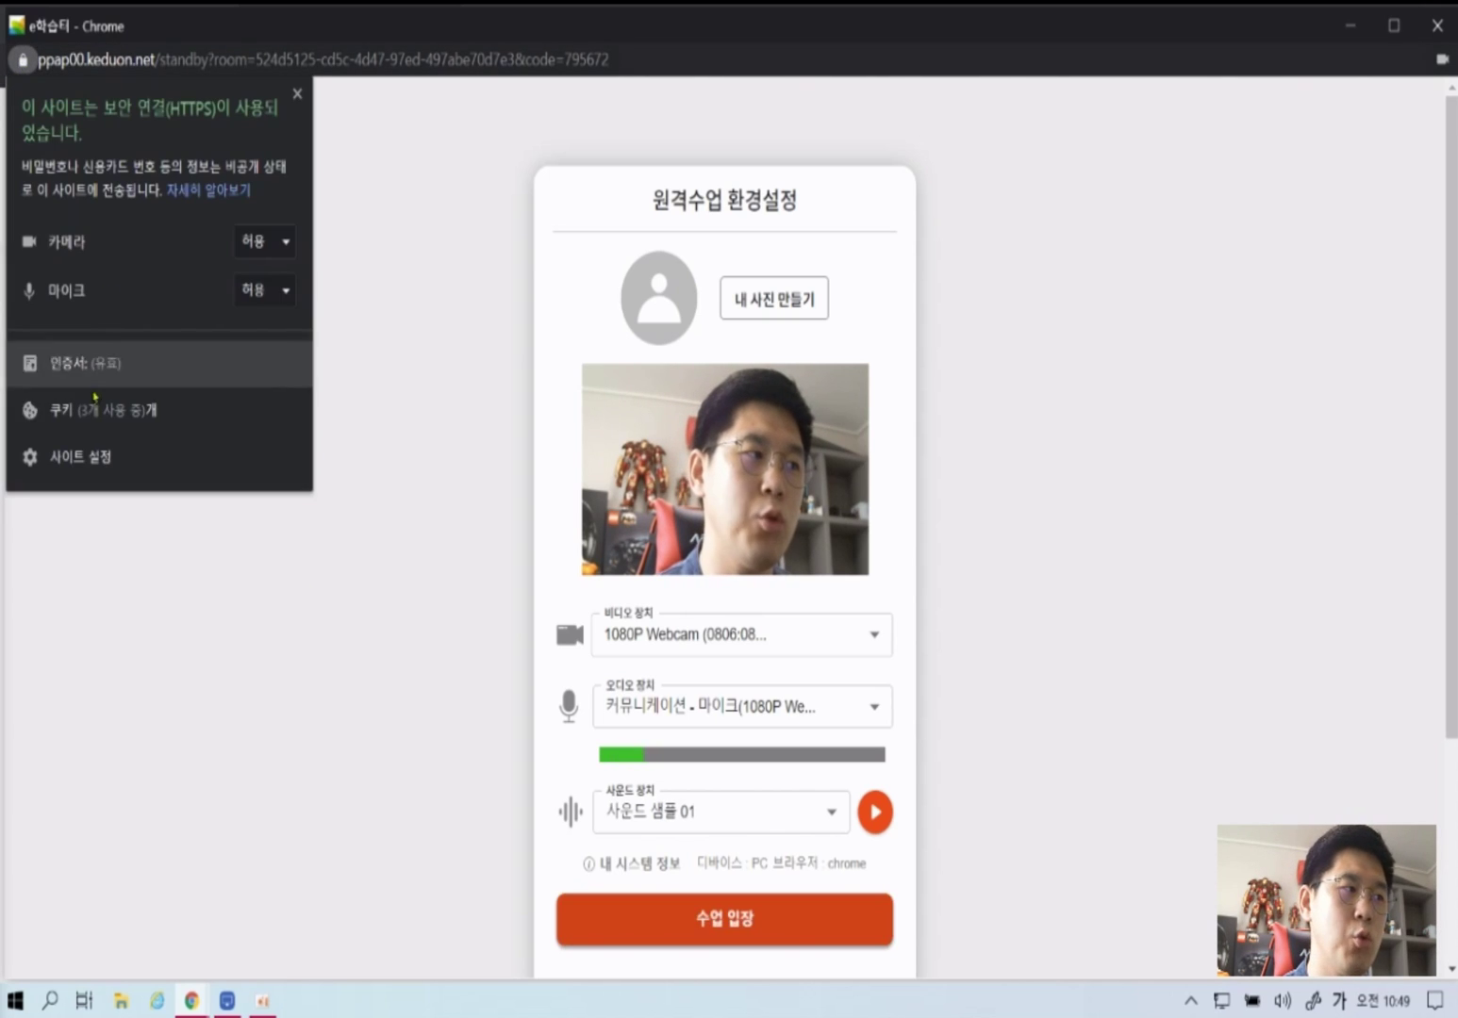
click(390, 325)
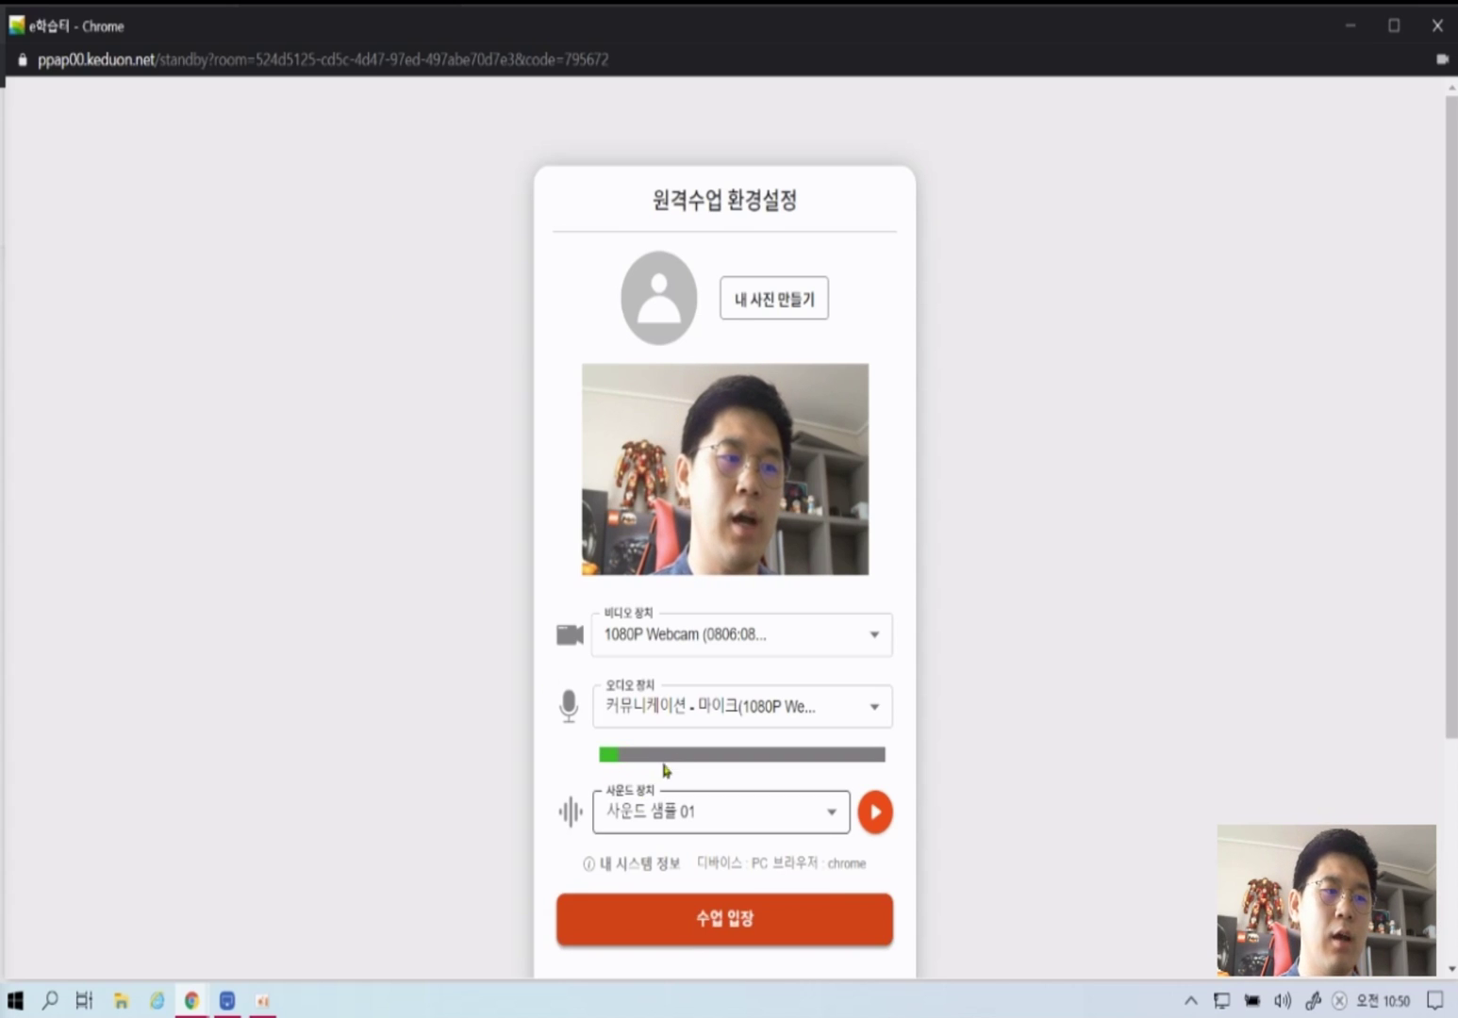
- Enter the 강좌_화상수업 classroom with sound on and bring the tablet mirror forward
click(822, 912)
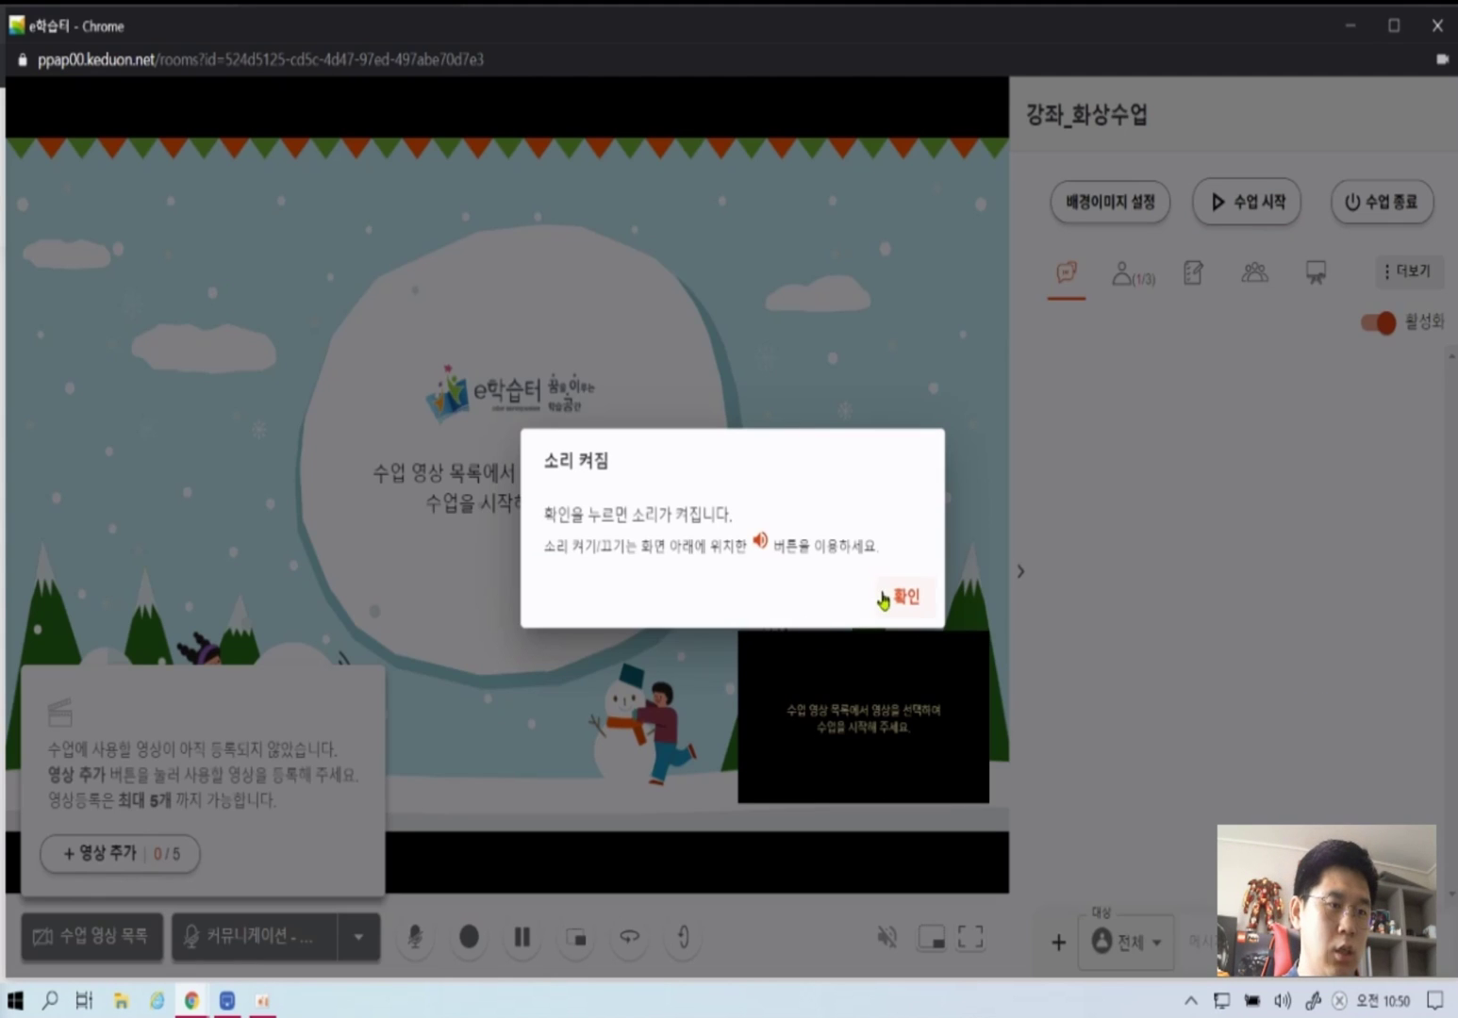
click(884, 594)
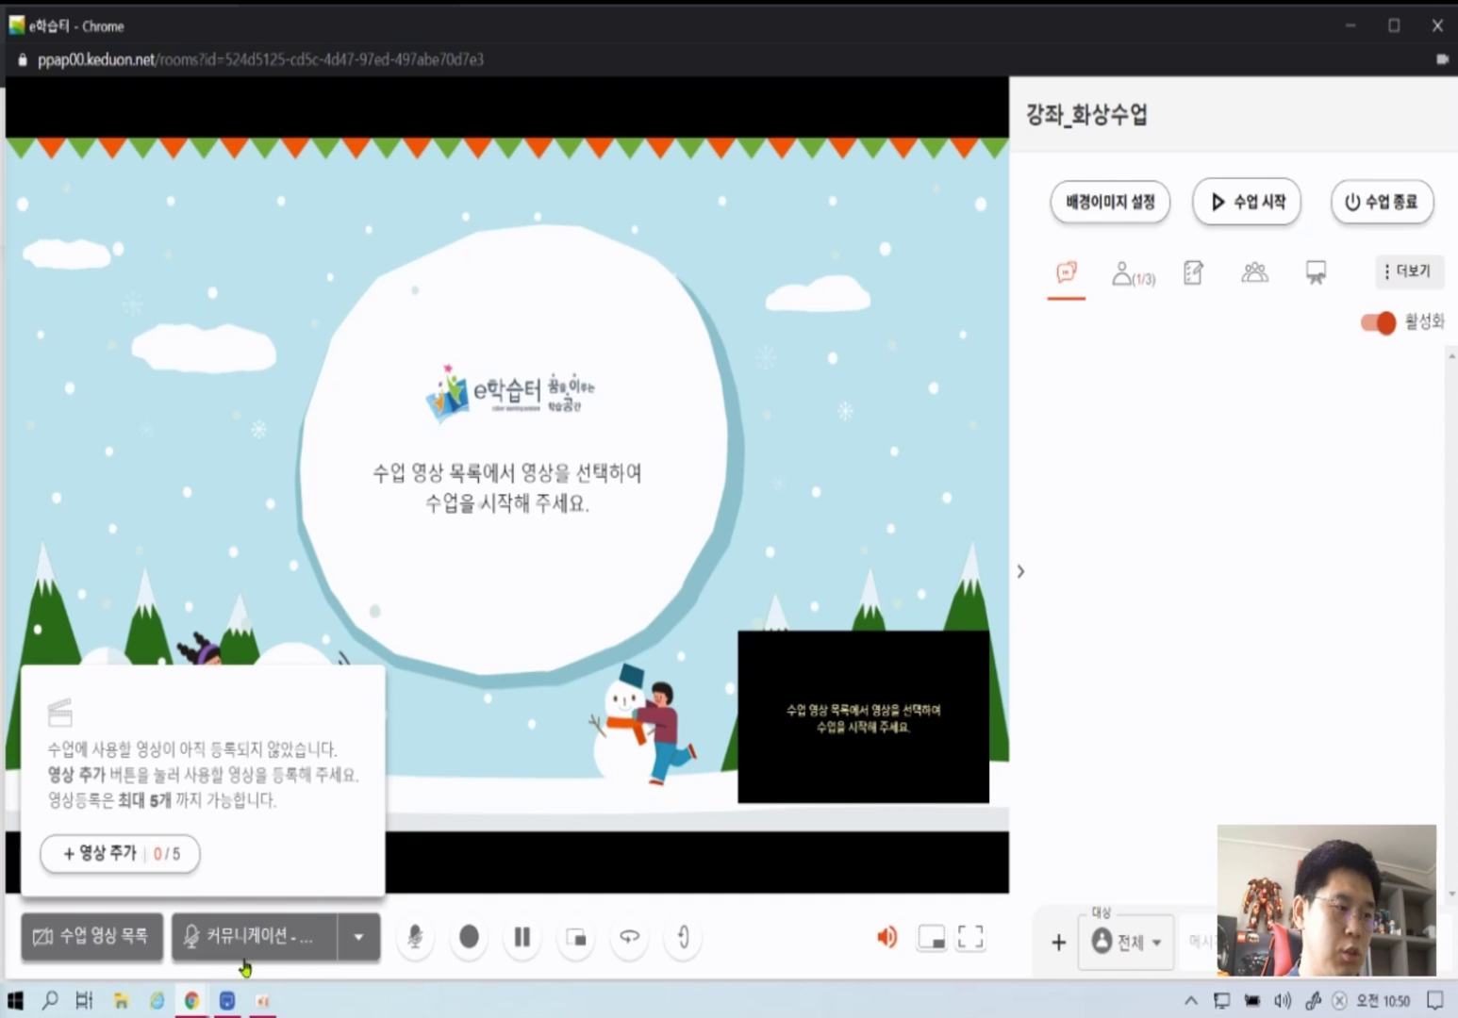
click(226, 999)
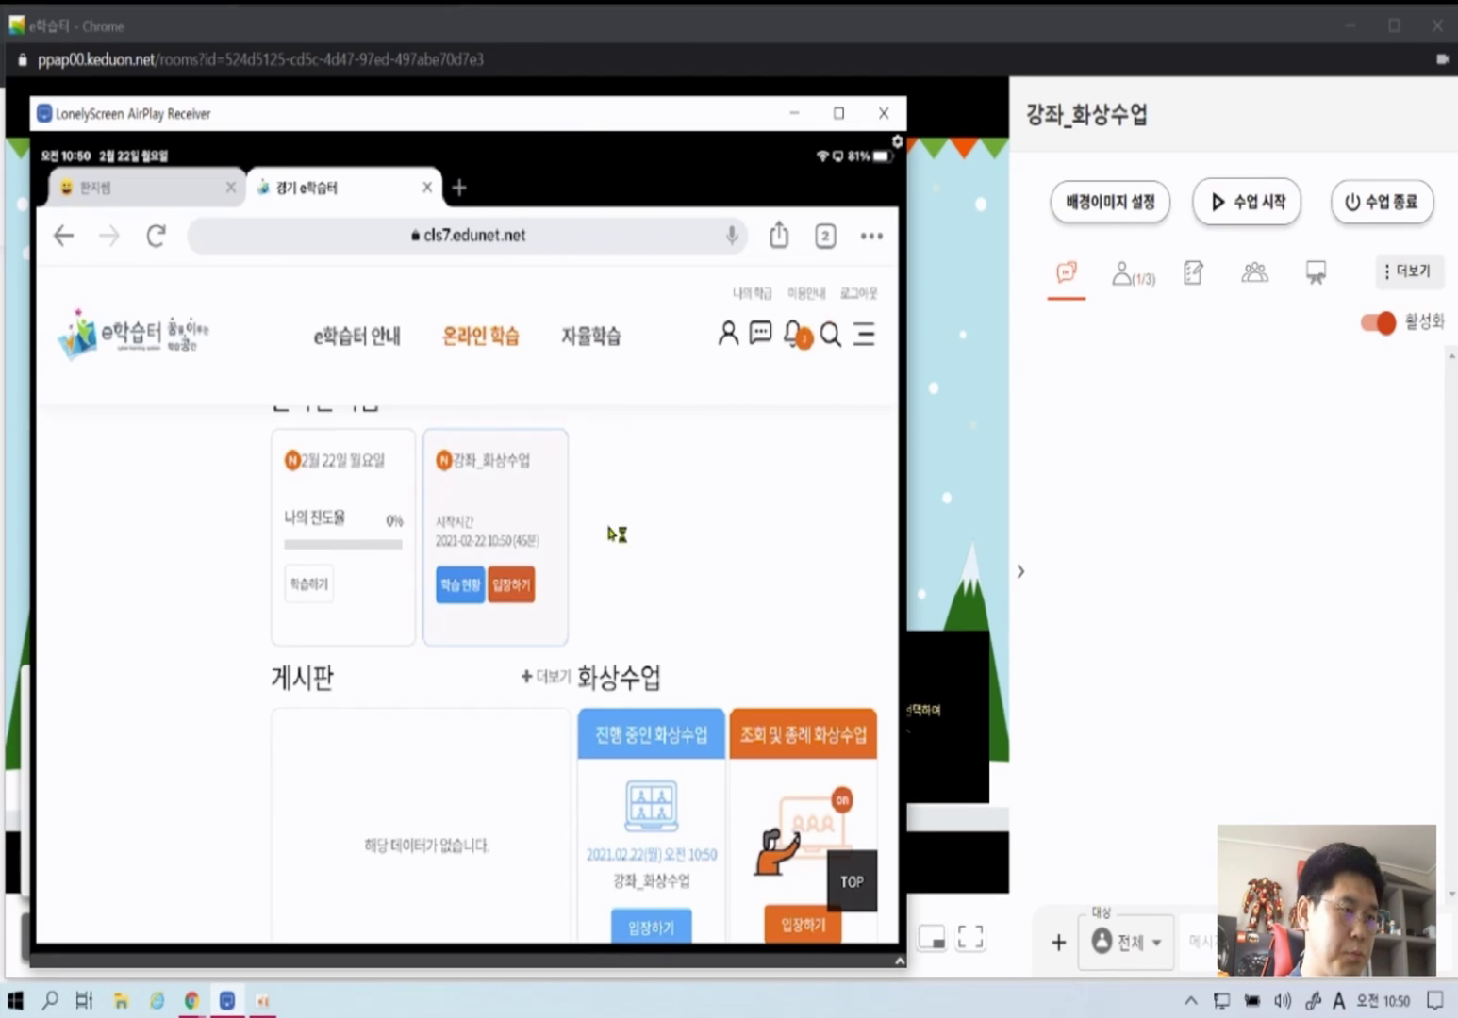
- On the tablet, press 입장하기 and allow camera and microphone access
click(517, 591)
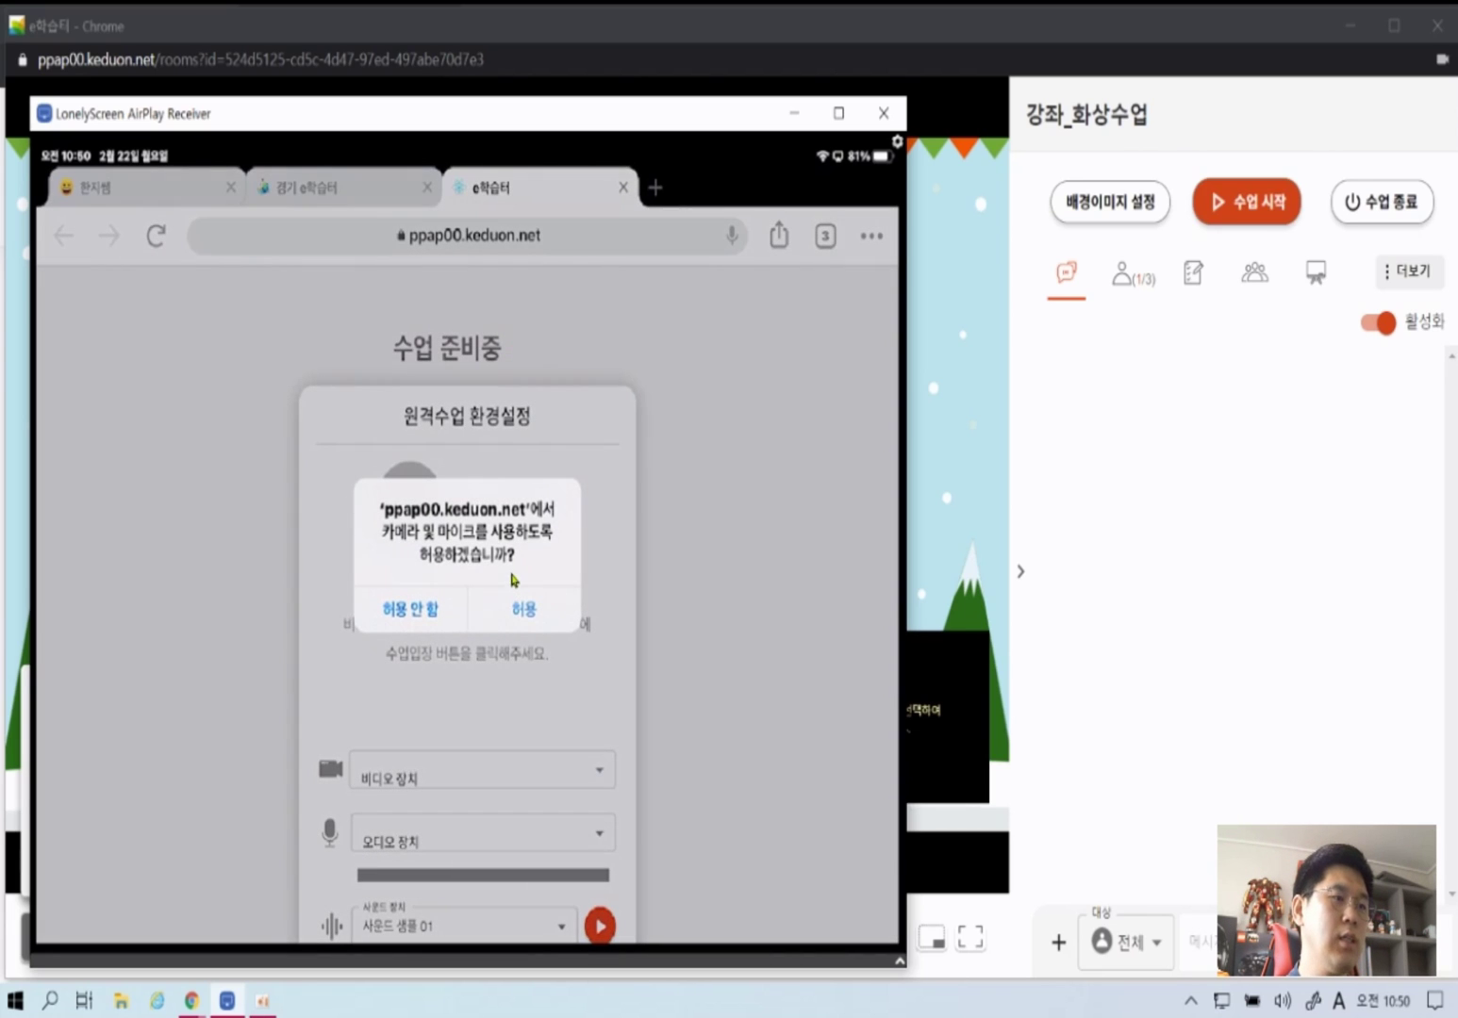
click(536, 628)
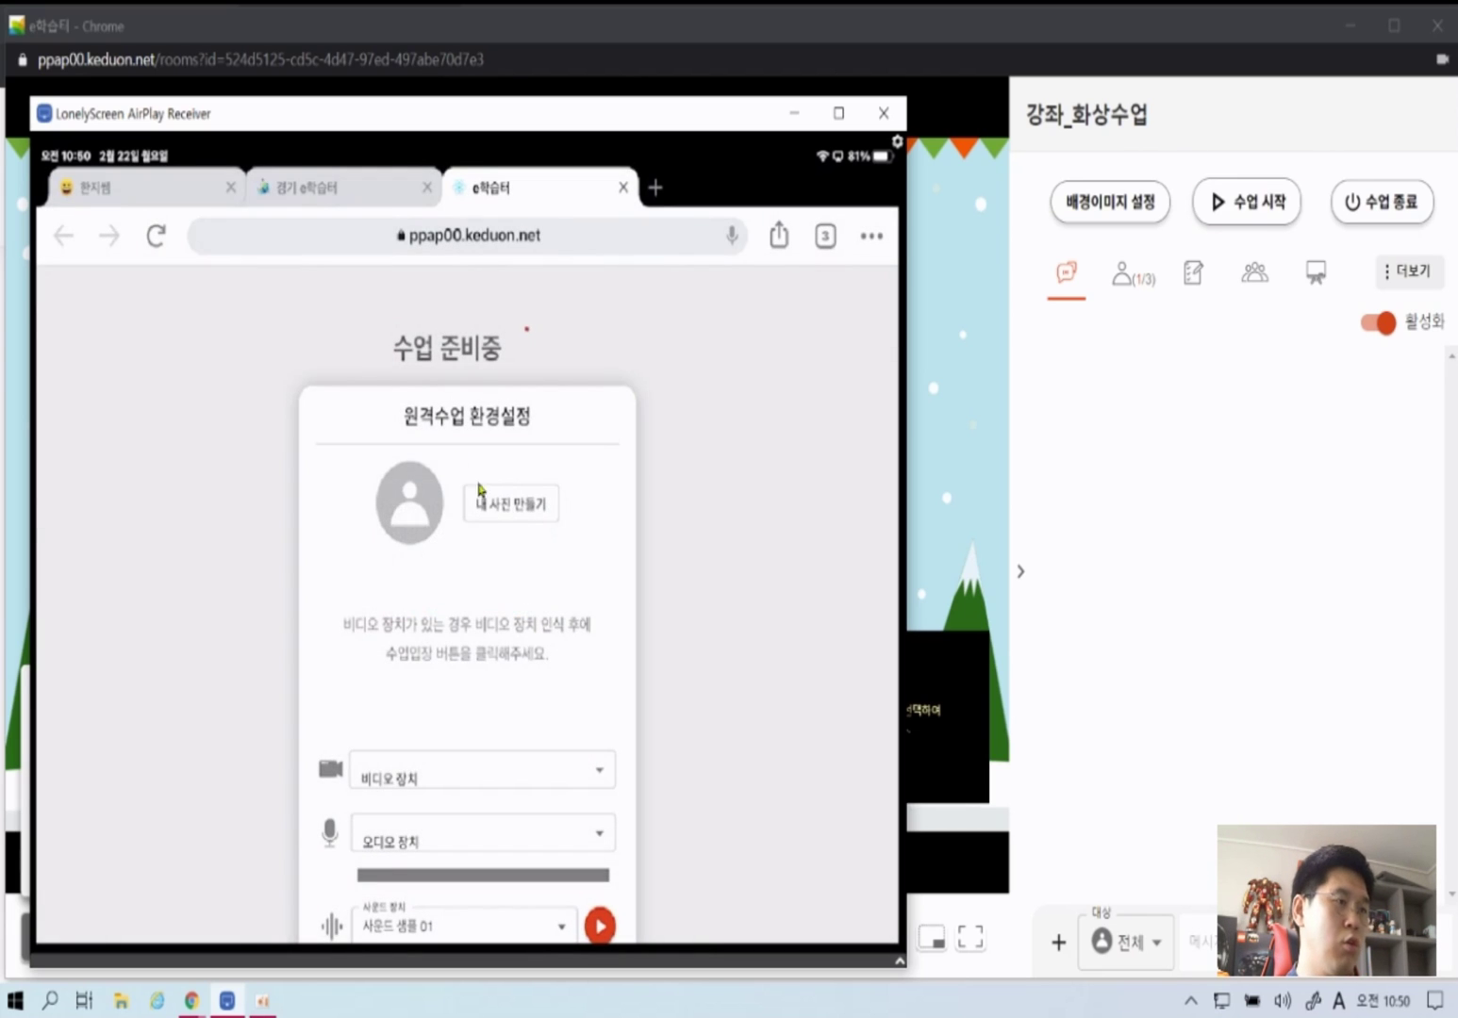
scroll(487, 503, down, 5)
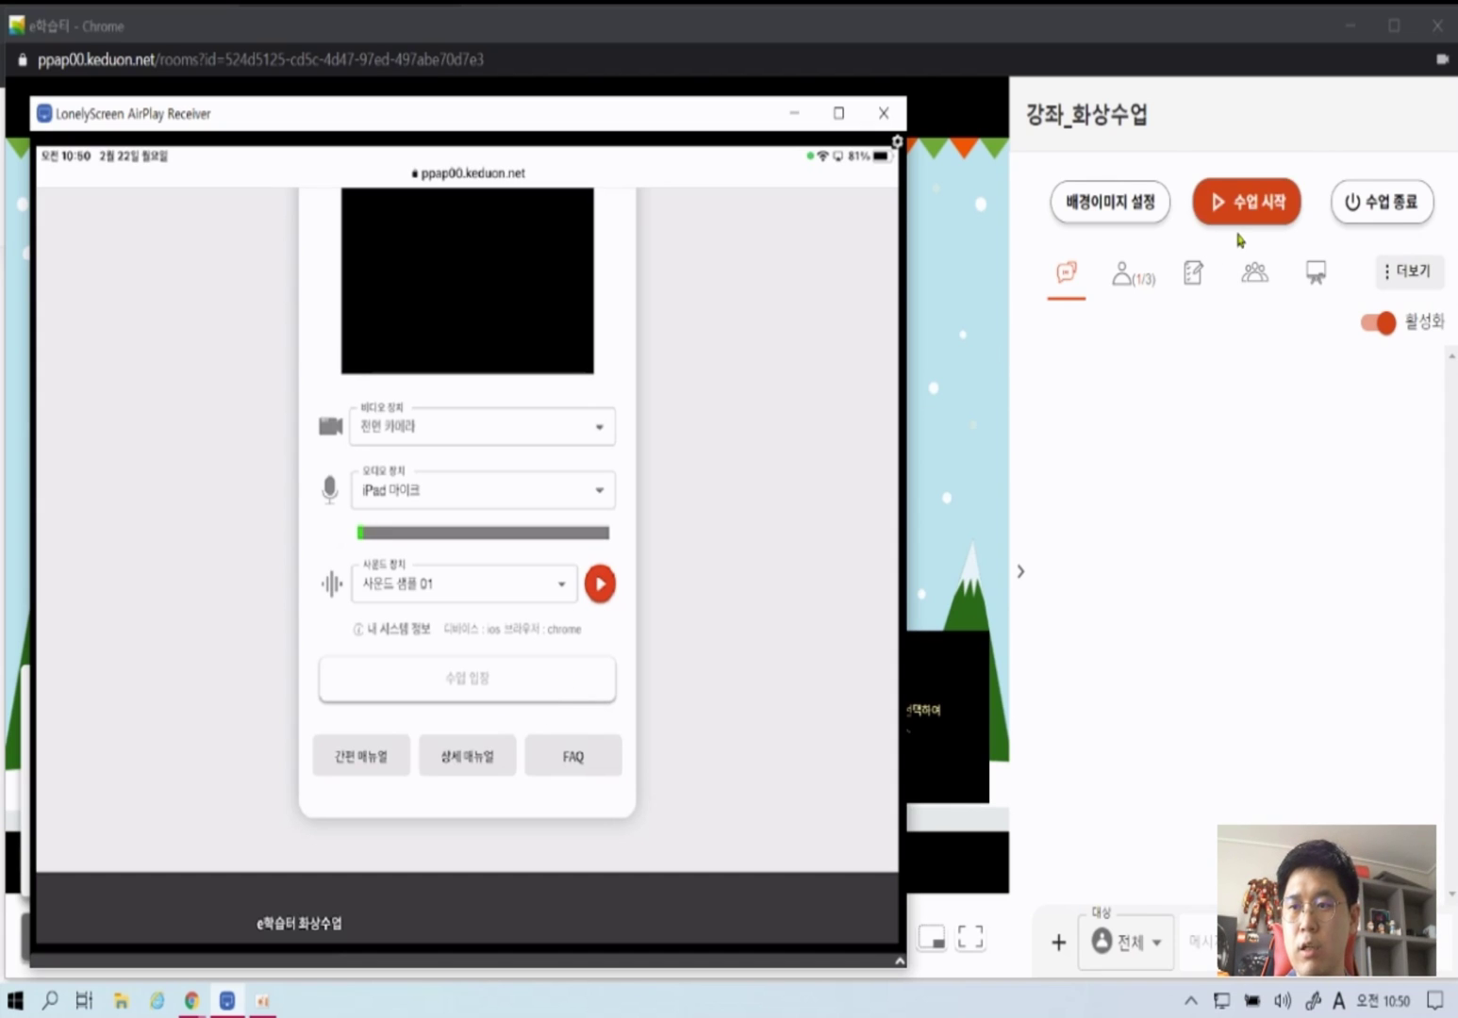
- Start the class from the teacher's window, then enter it from the tablet
click(1260, 512)
click(1268, 206)
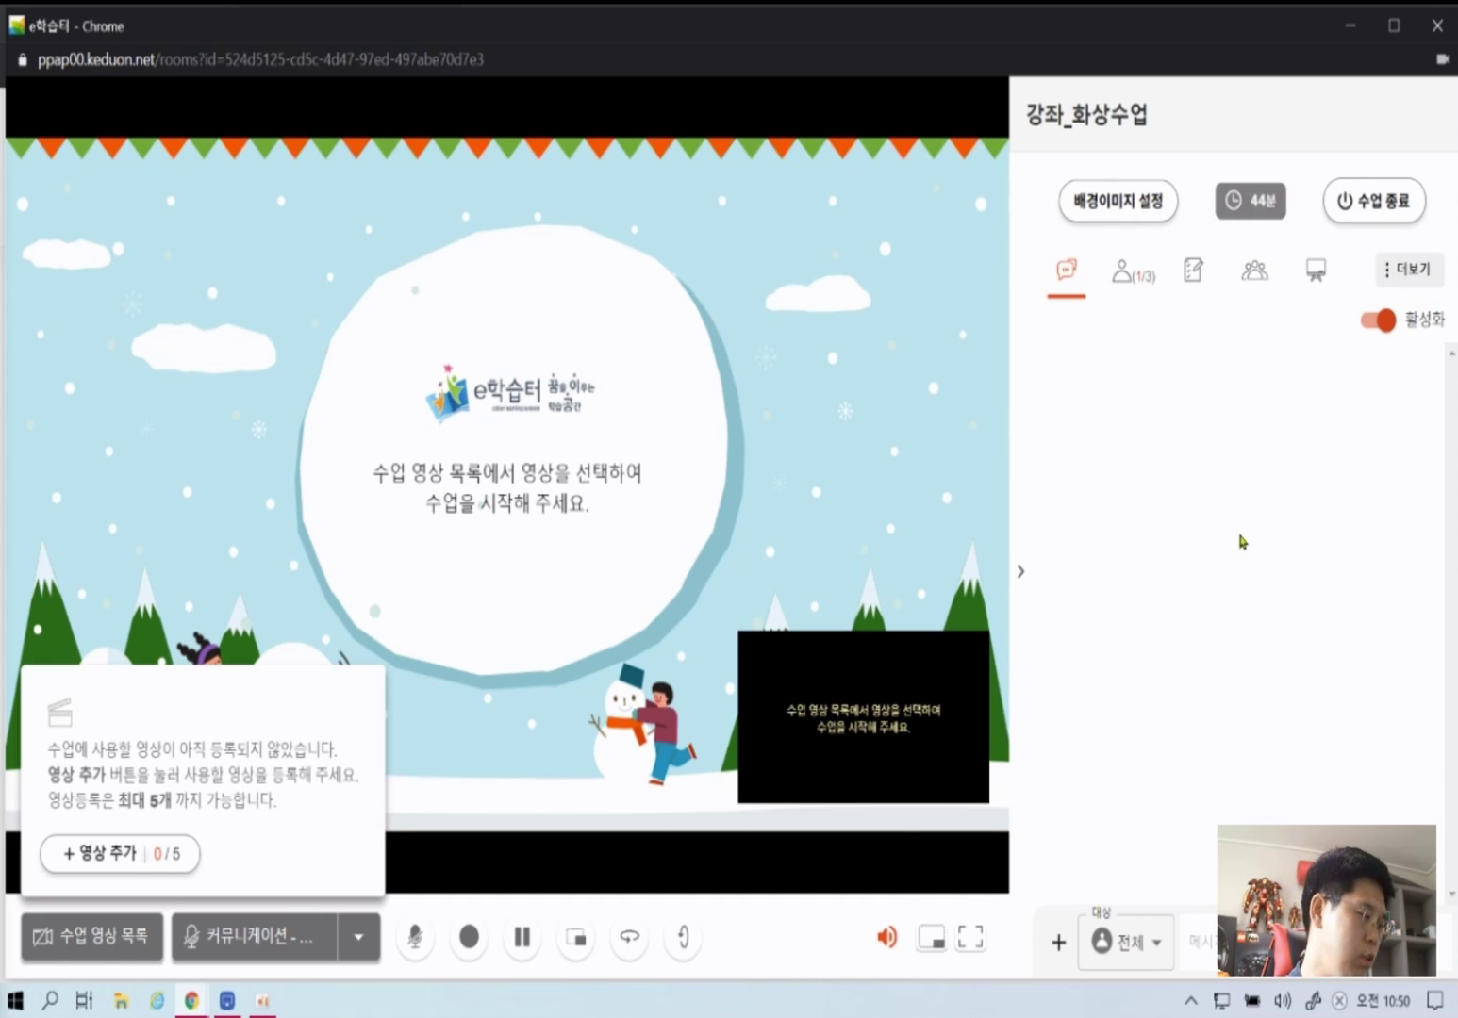
key(alt+Tab)
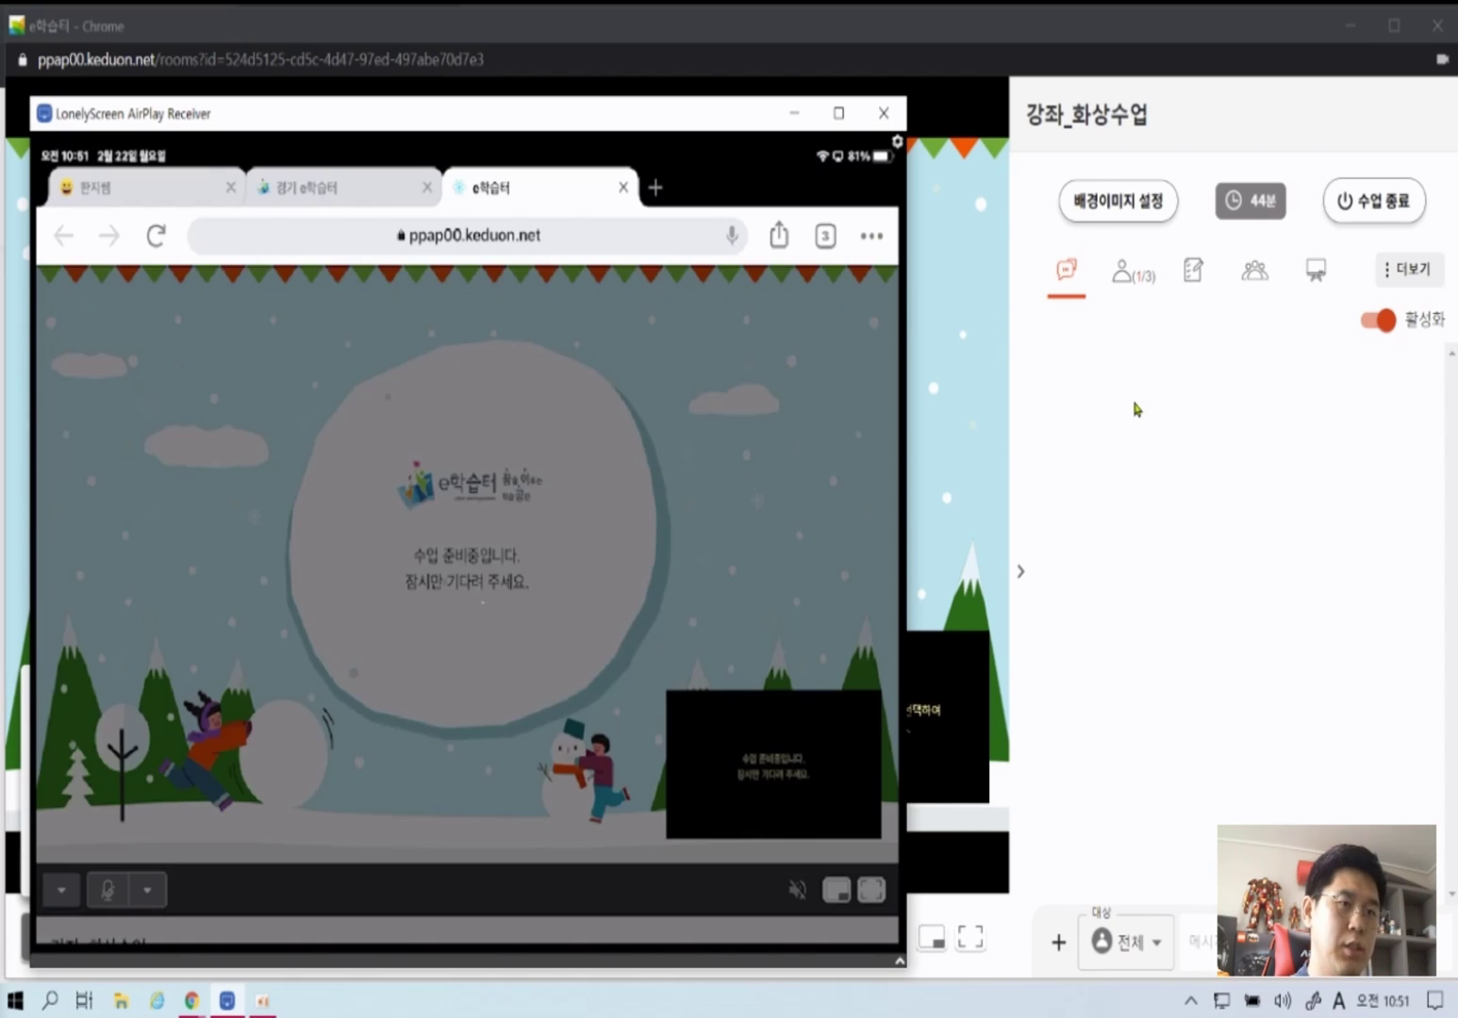
click(1135, 410)
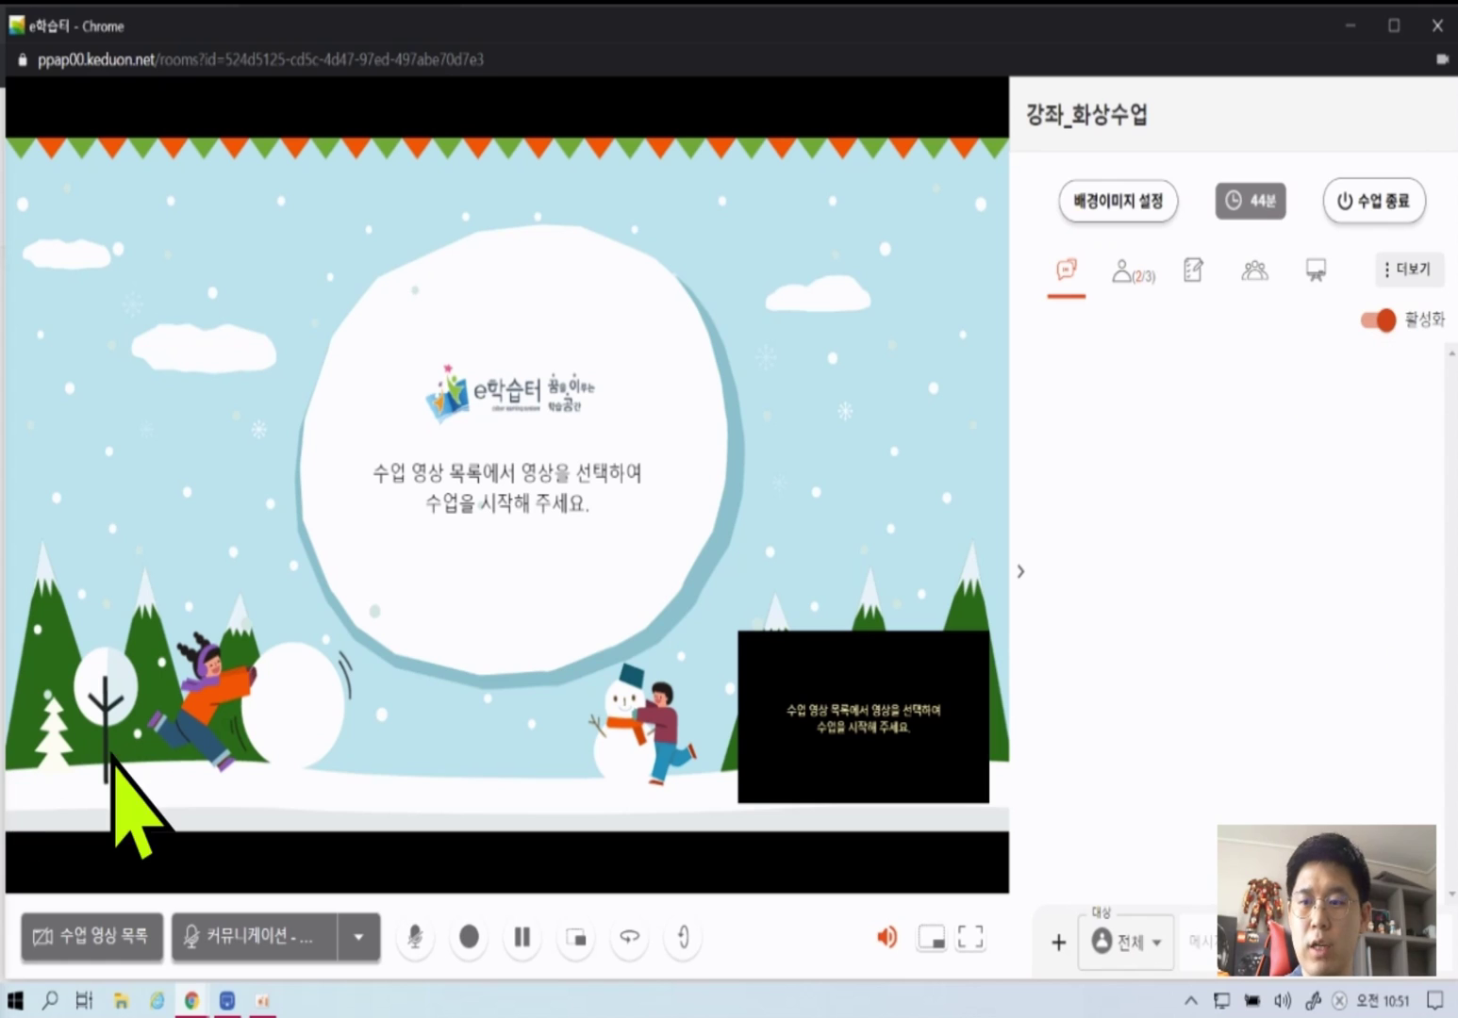
- Add the 1080P Webcam and the USB HD Webcam to the class video list
click(86, 955)
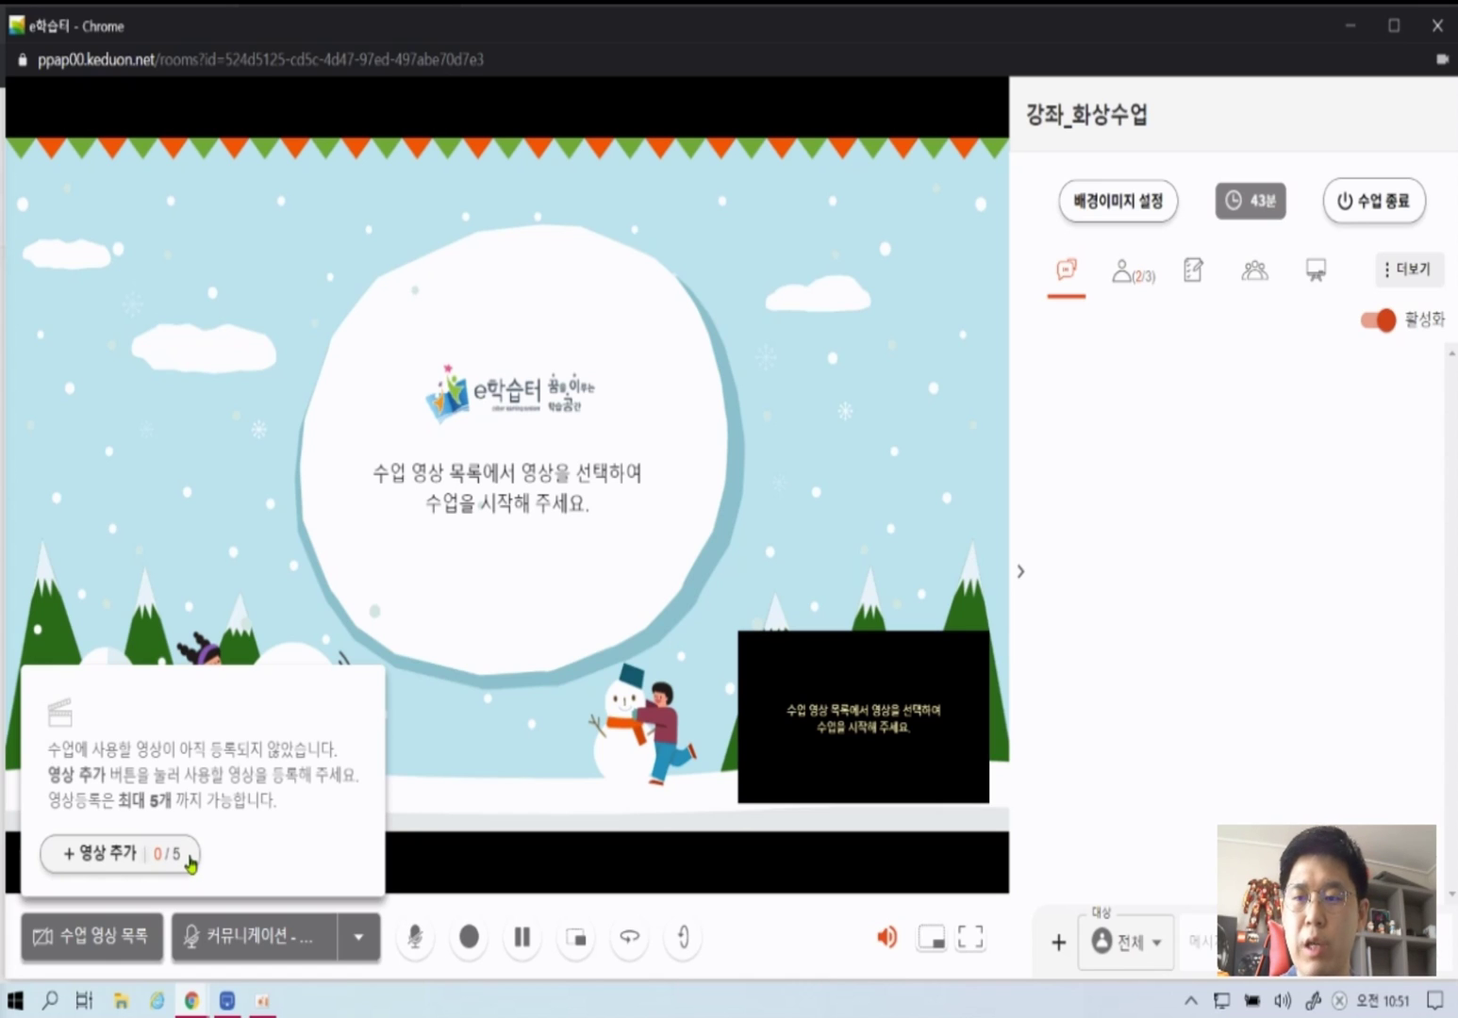
click(115, 862)
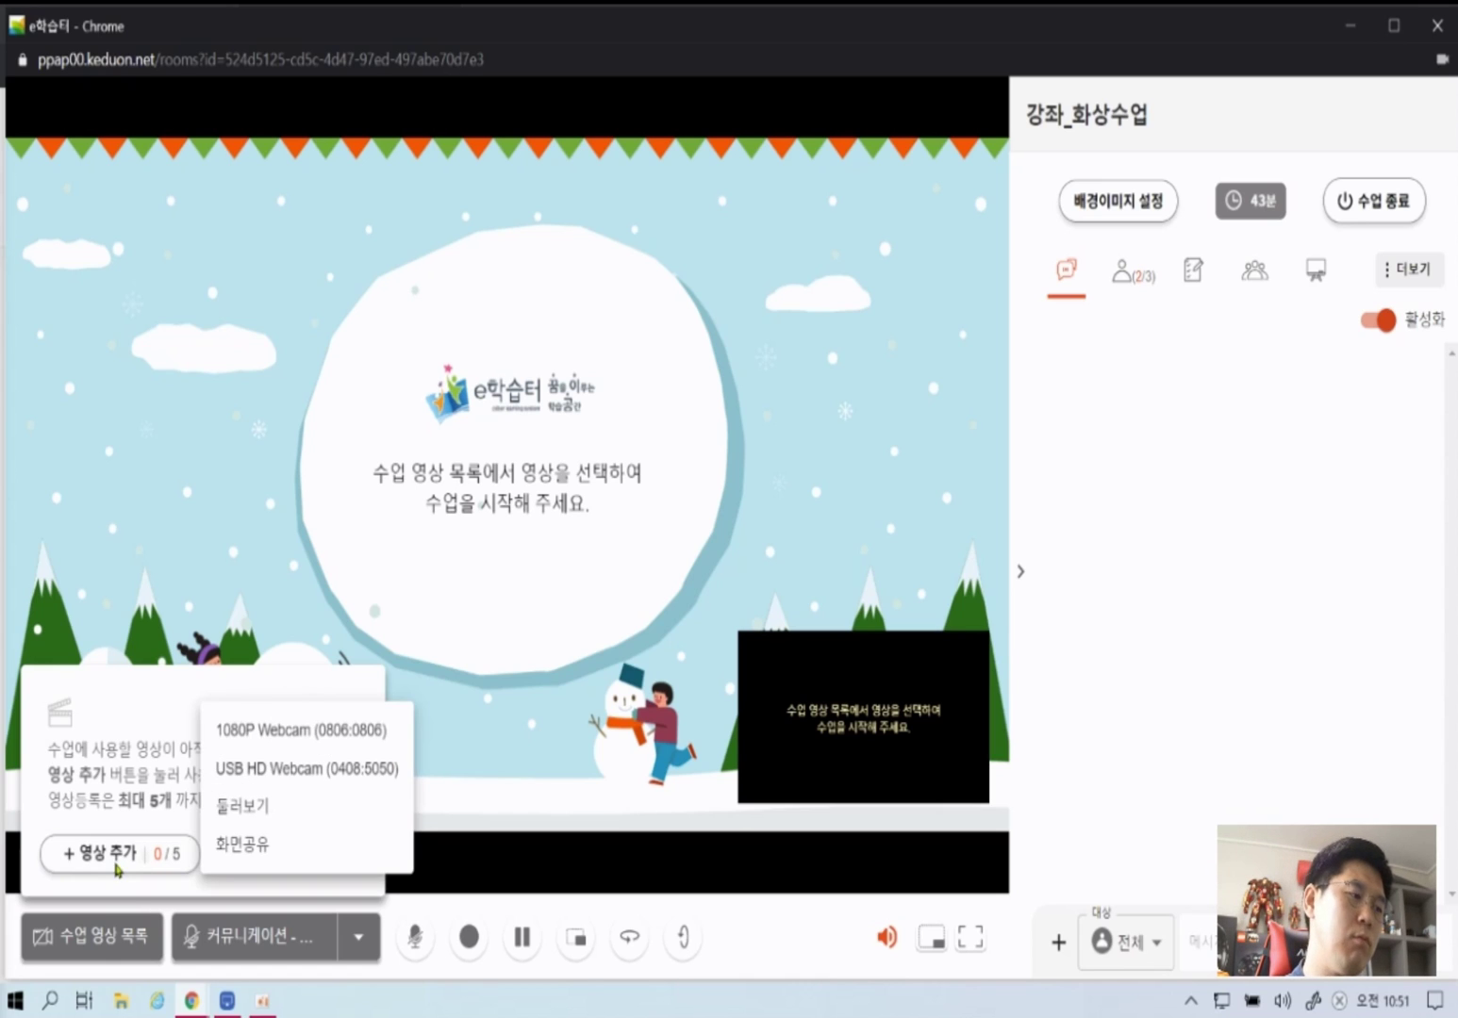
click(338, 743)
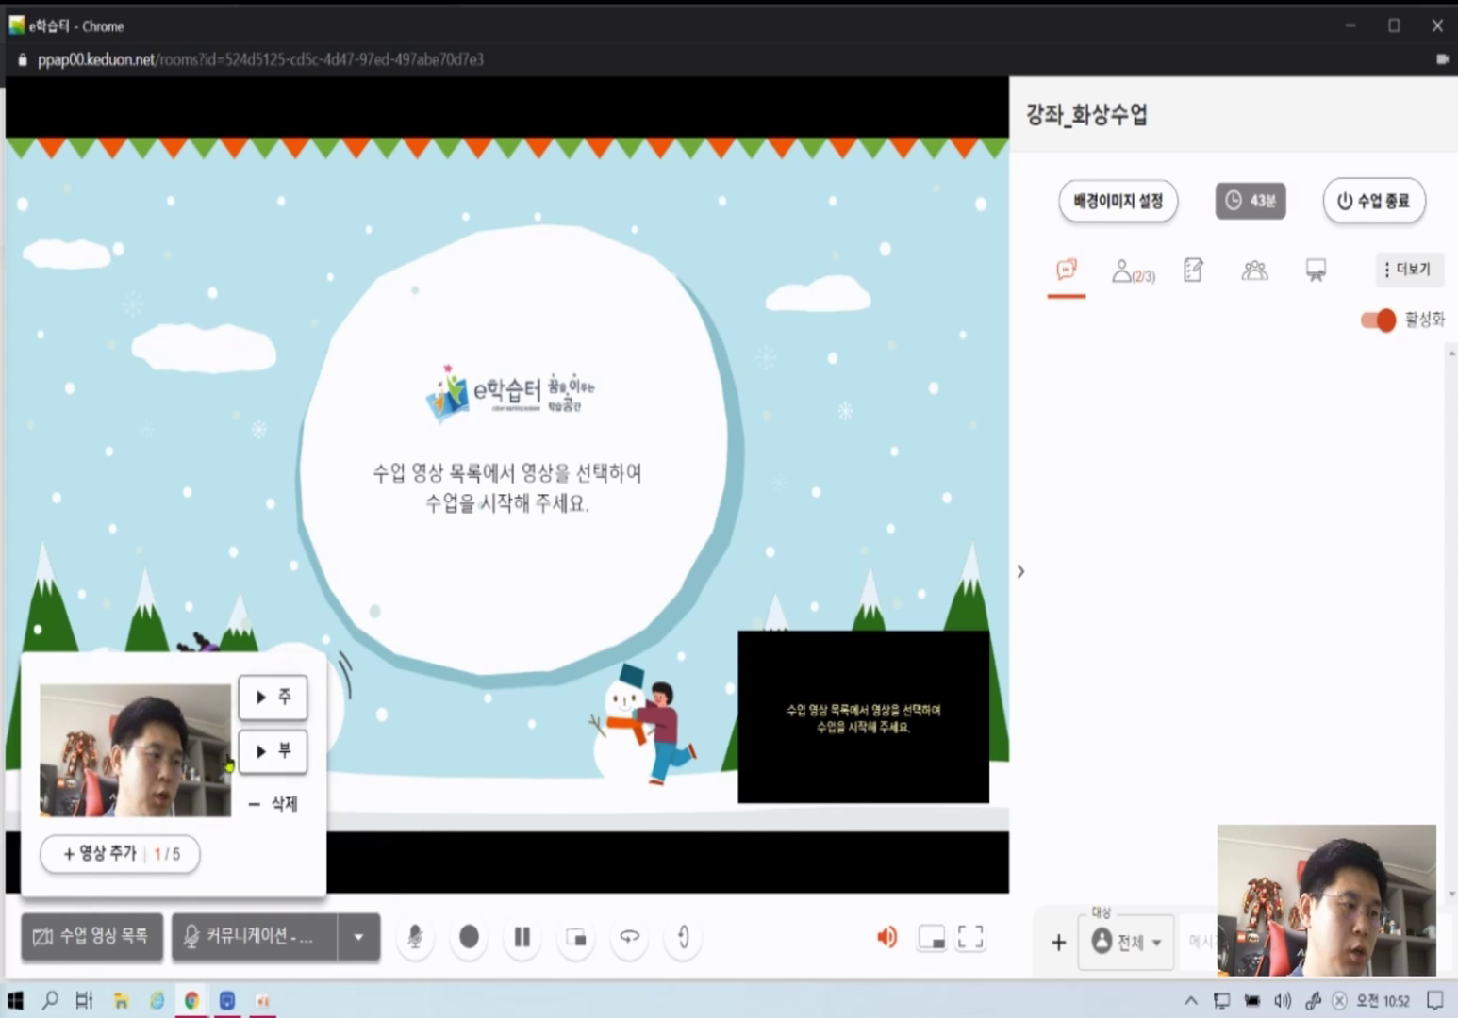
click(144, 852)
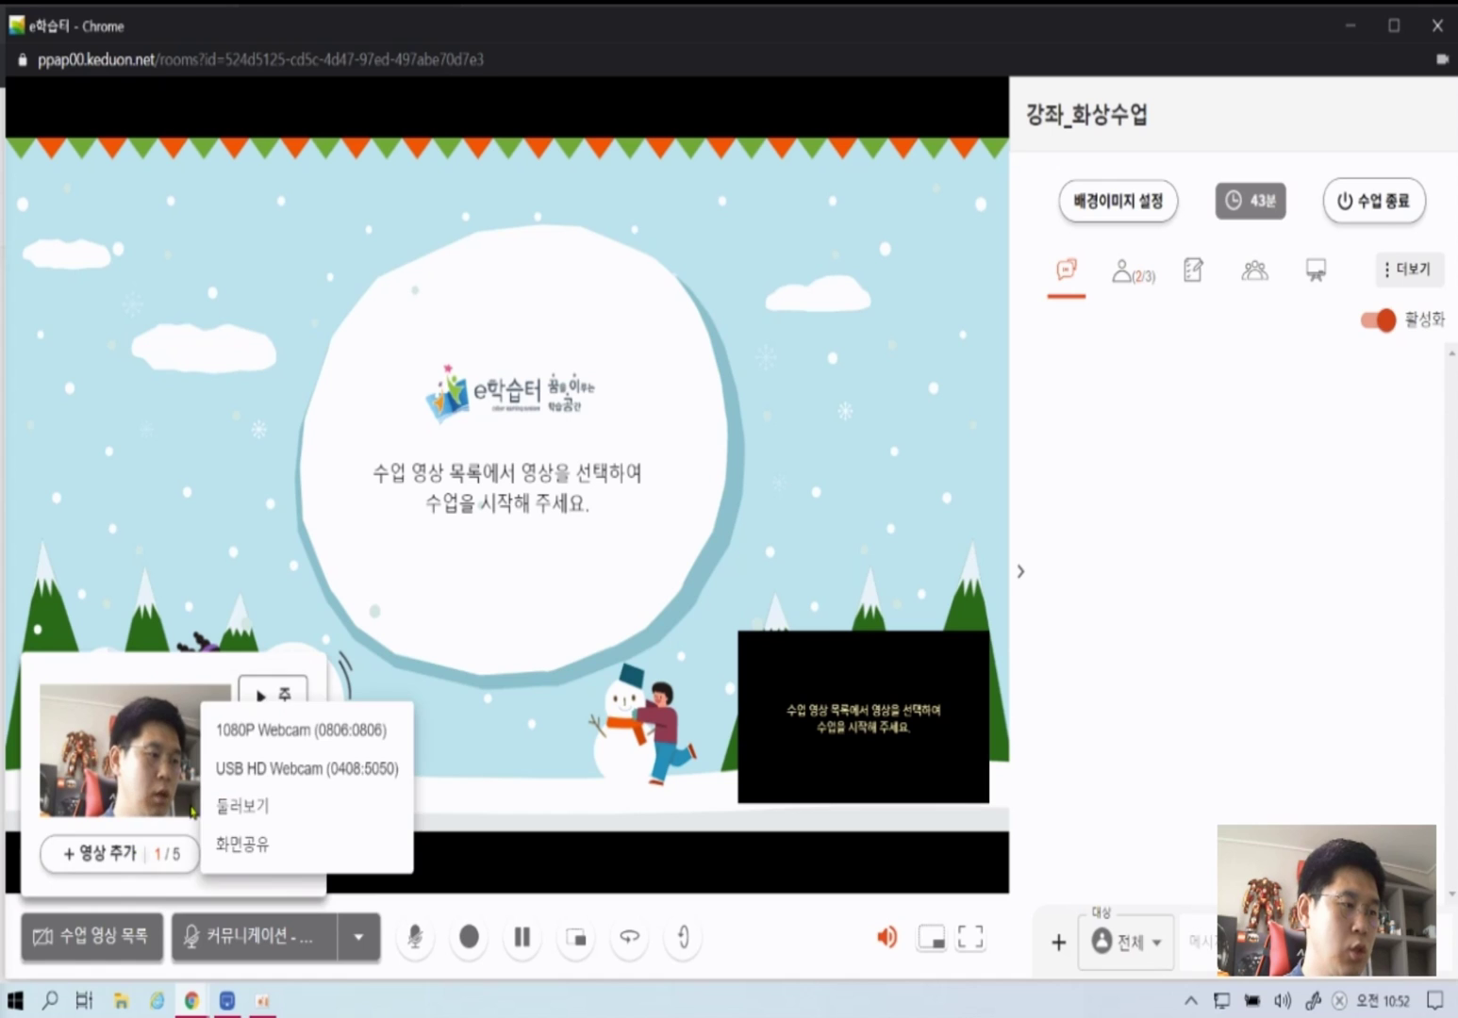
click(264, 770)
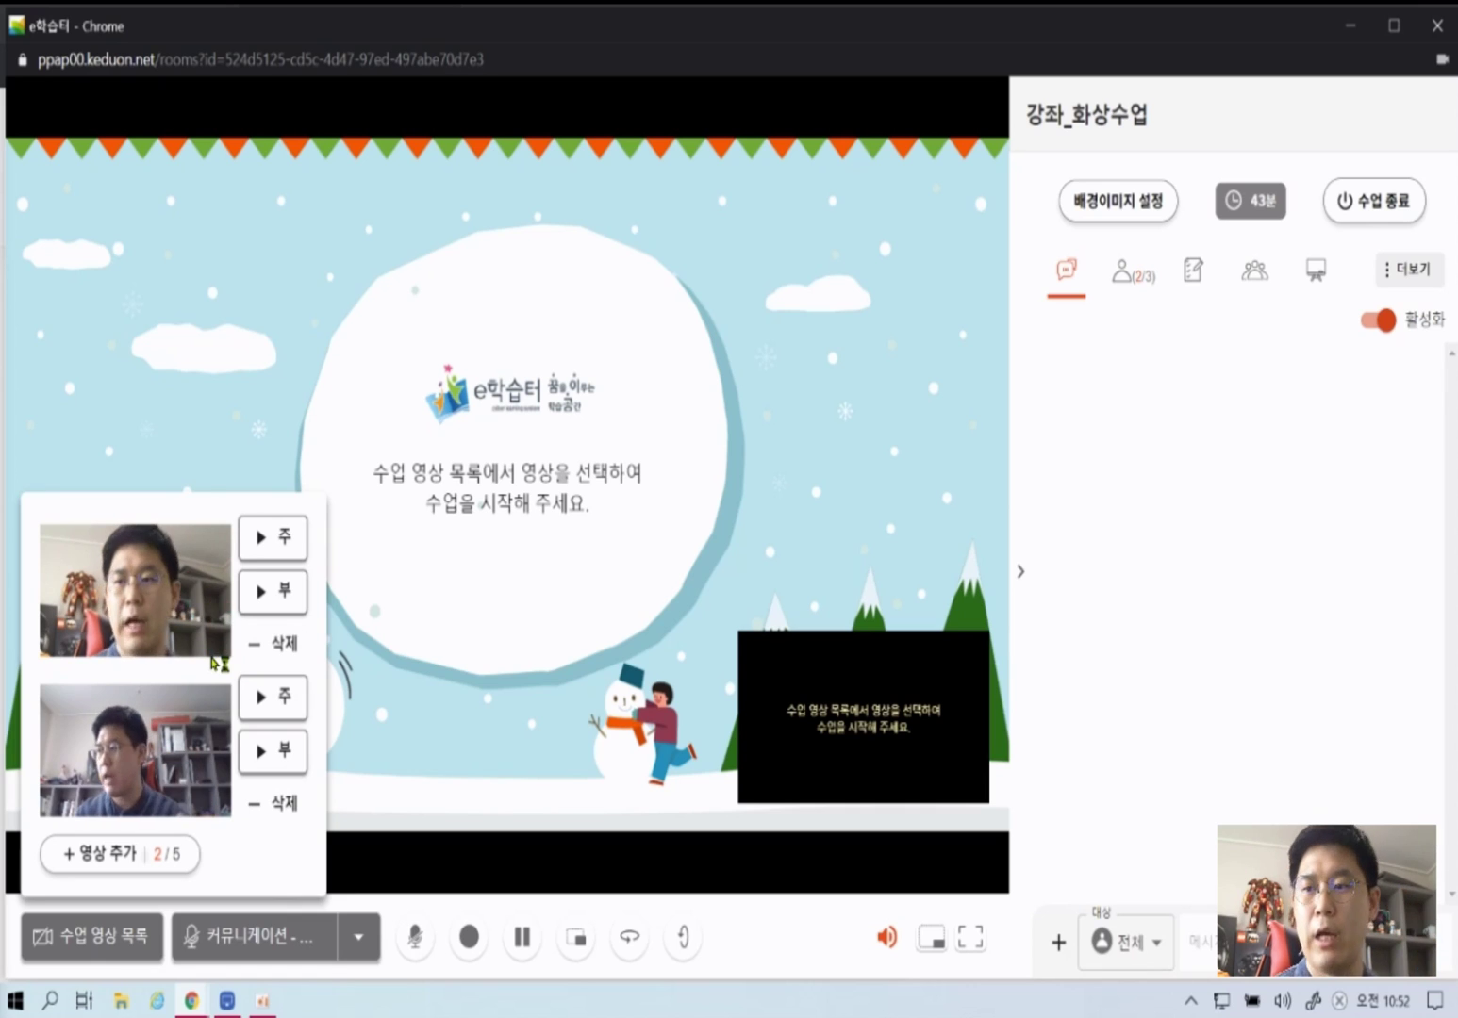
- Show the USB HD Webcam on the sub-screen and the 1080P Webcam on the main screen
click(264, 755)
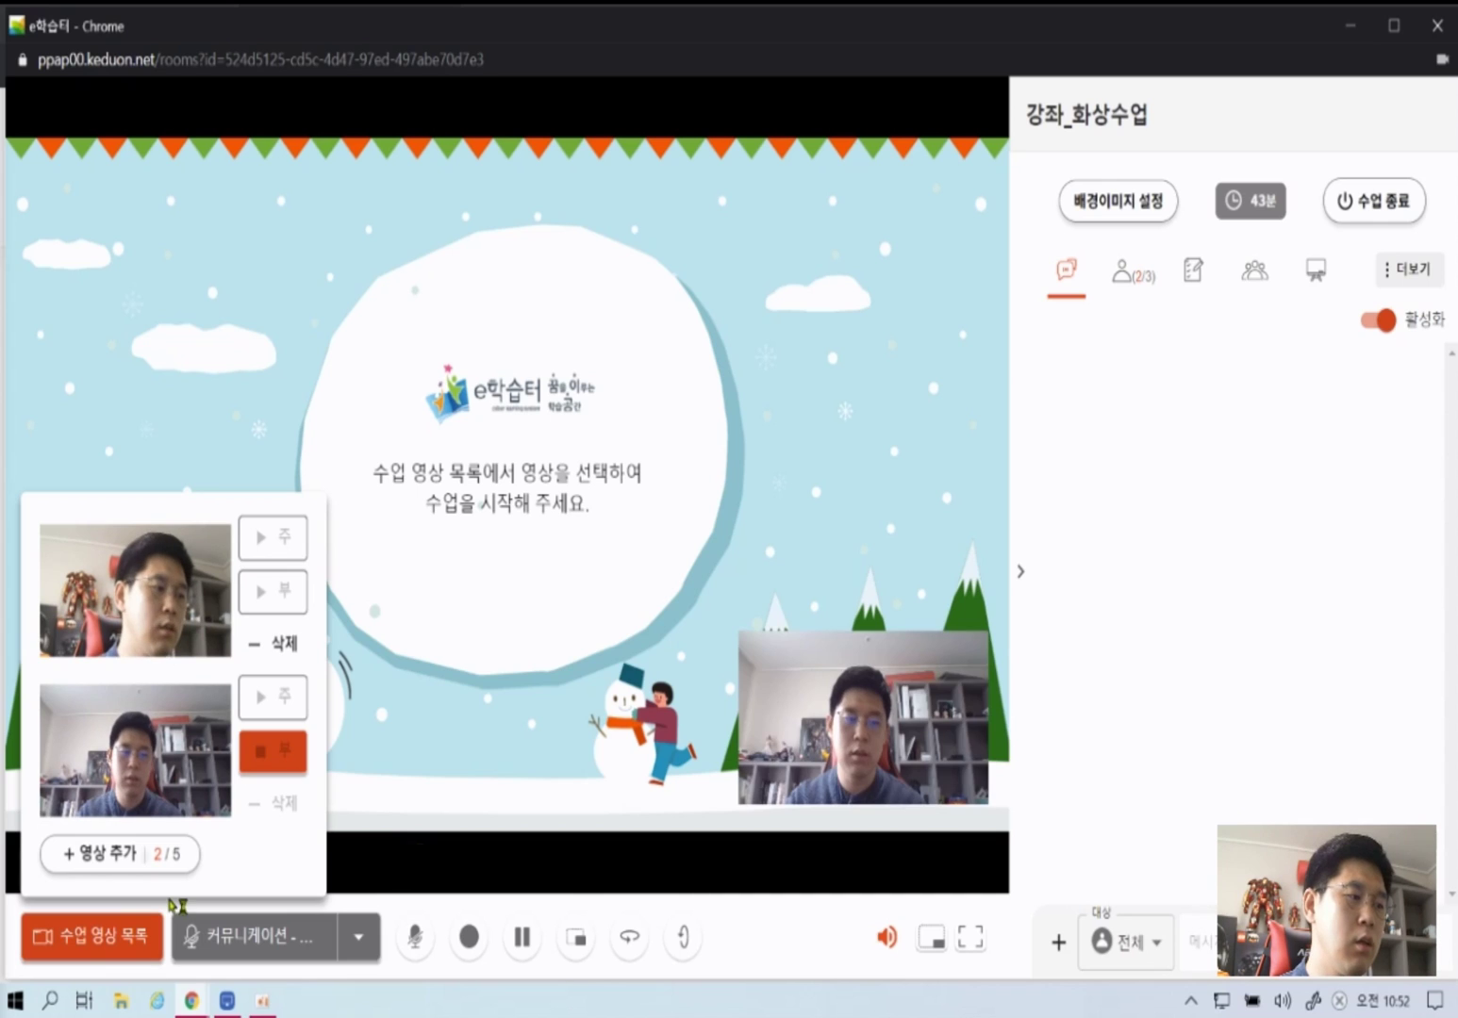
click(91, 955)
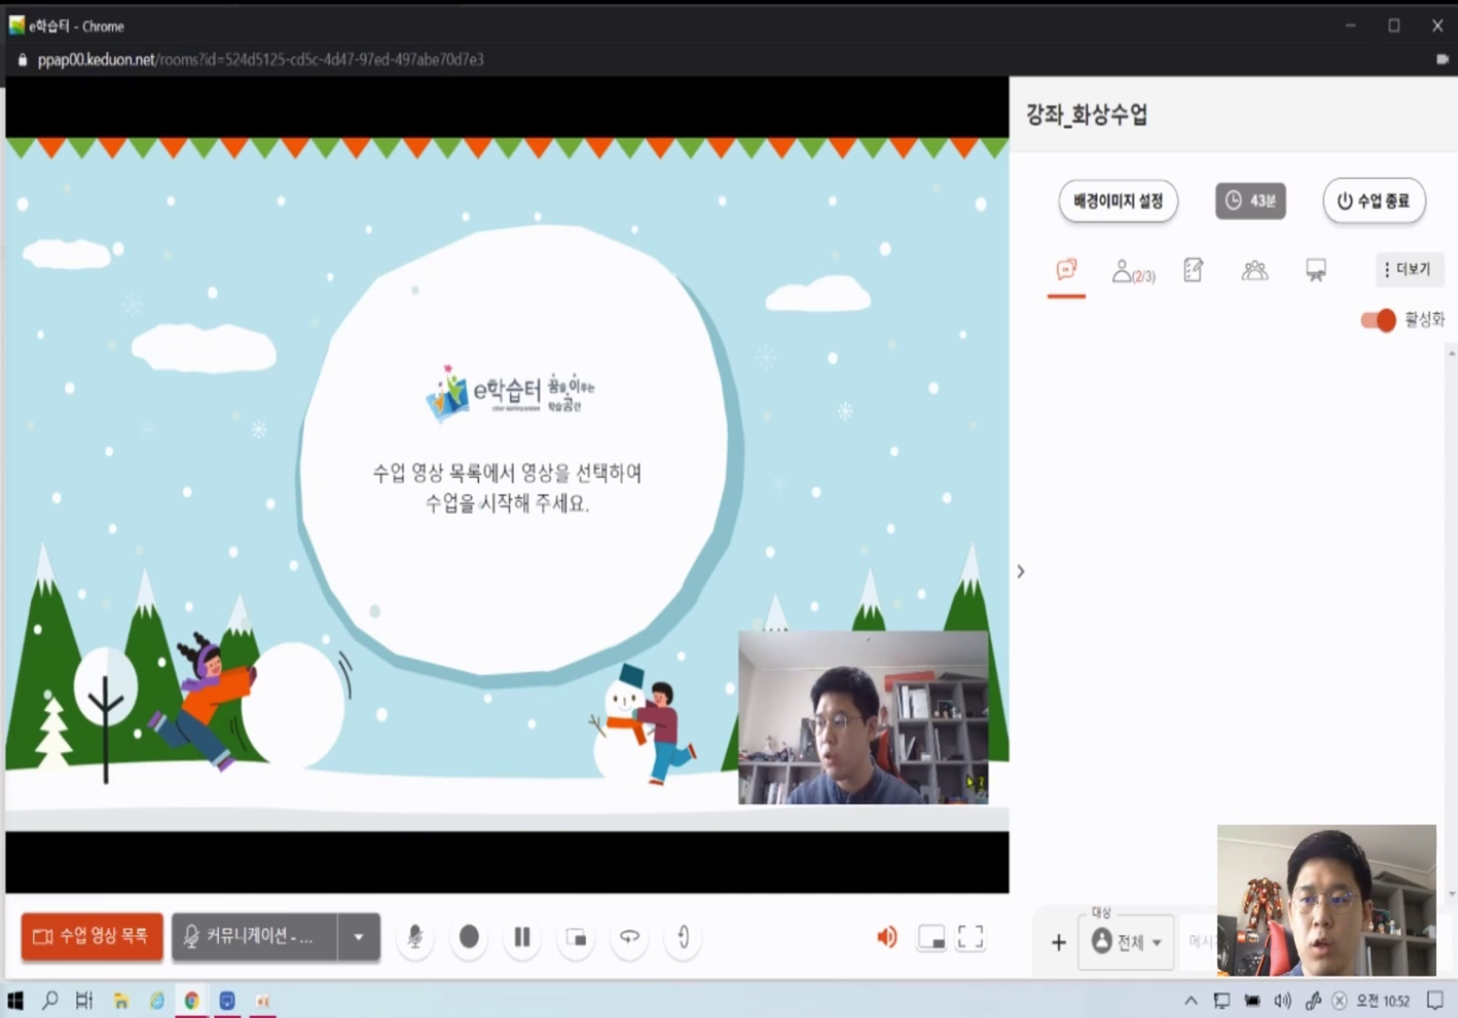
click(121, 943)
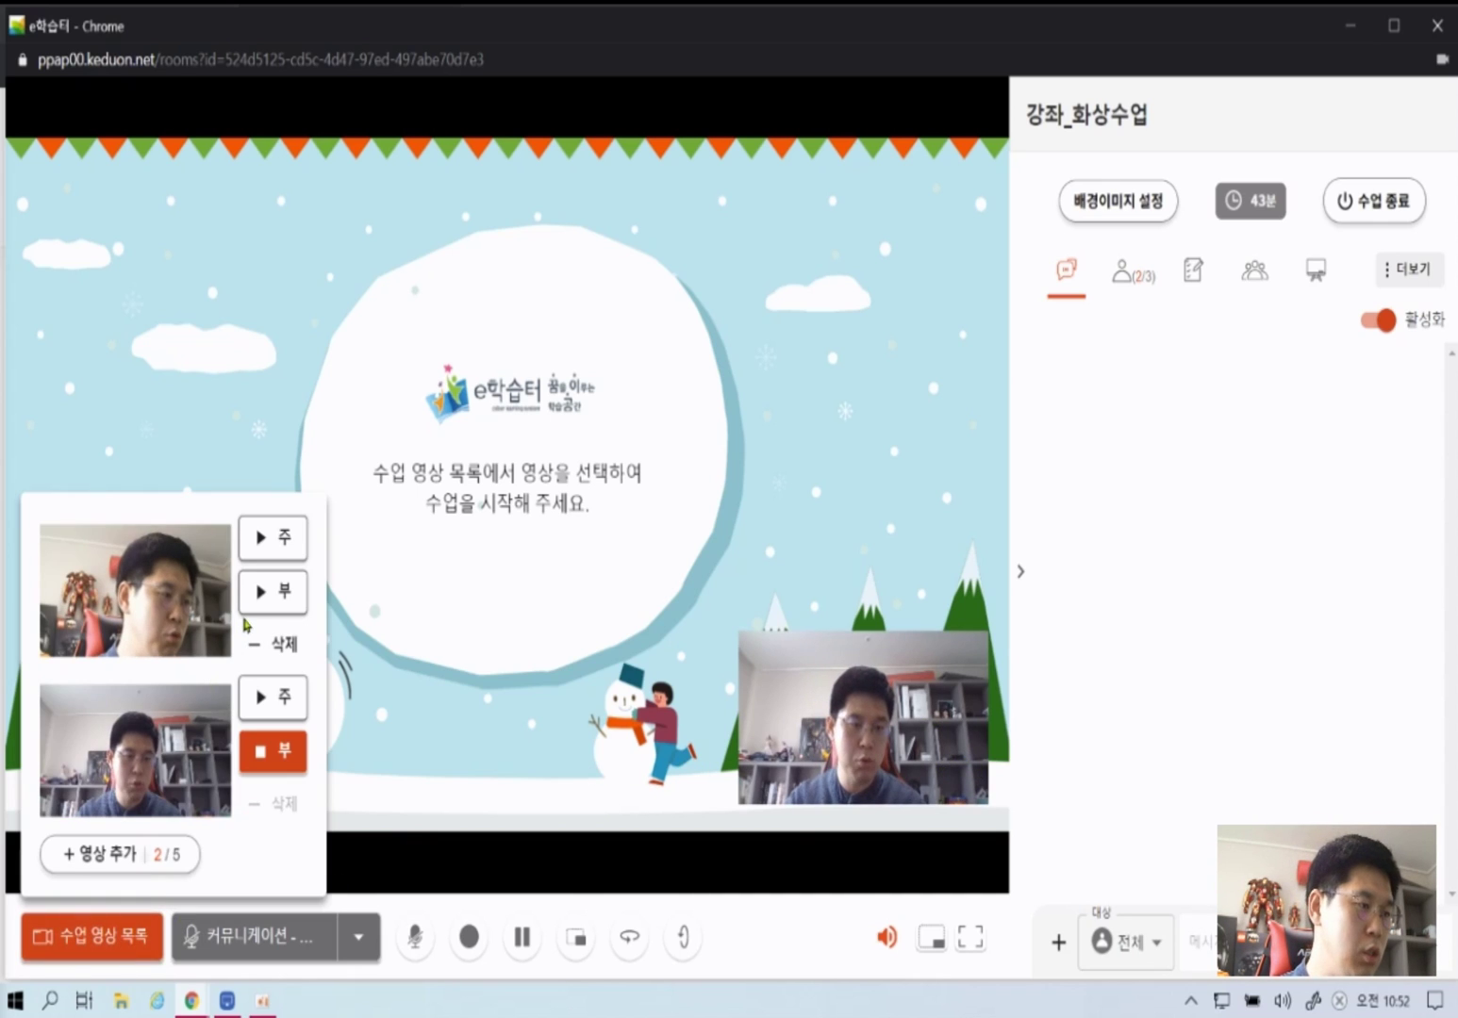
click(273, 562)
click(90, 933)
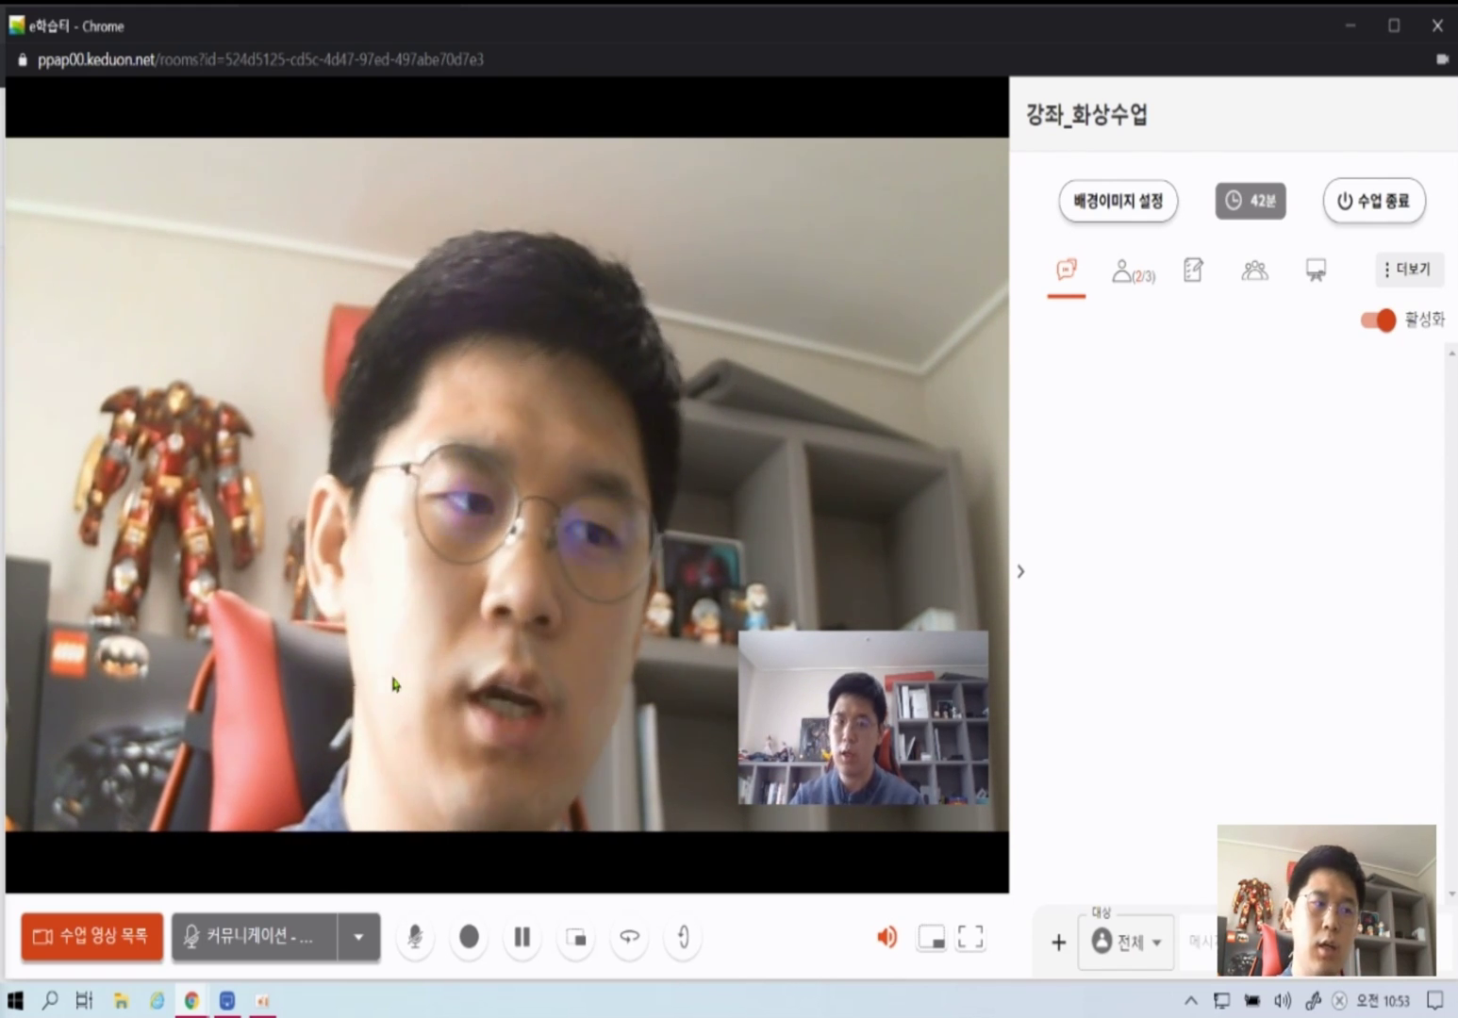
- Stop both webcam feeds and delete the second webcam from the class video list
click(113, 936)
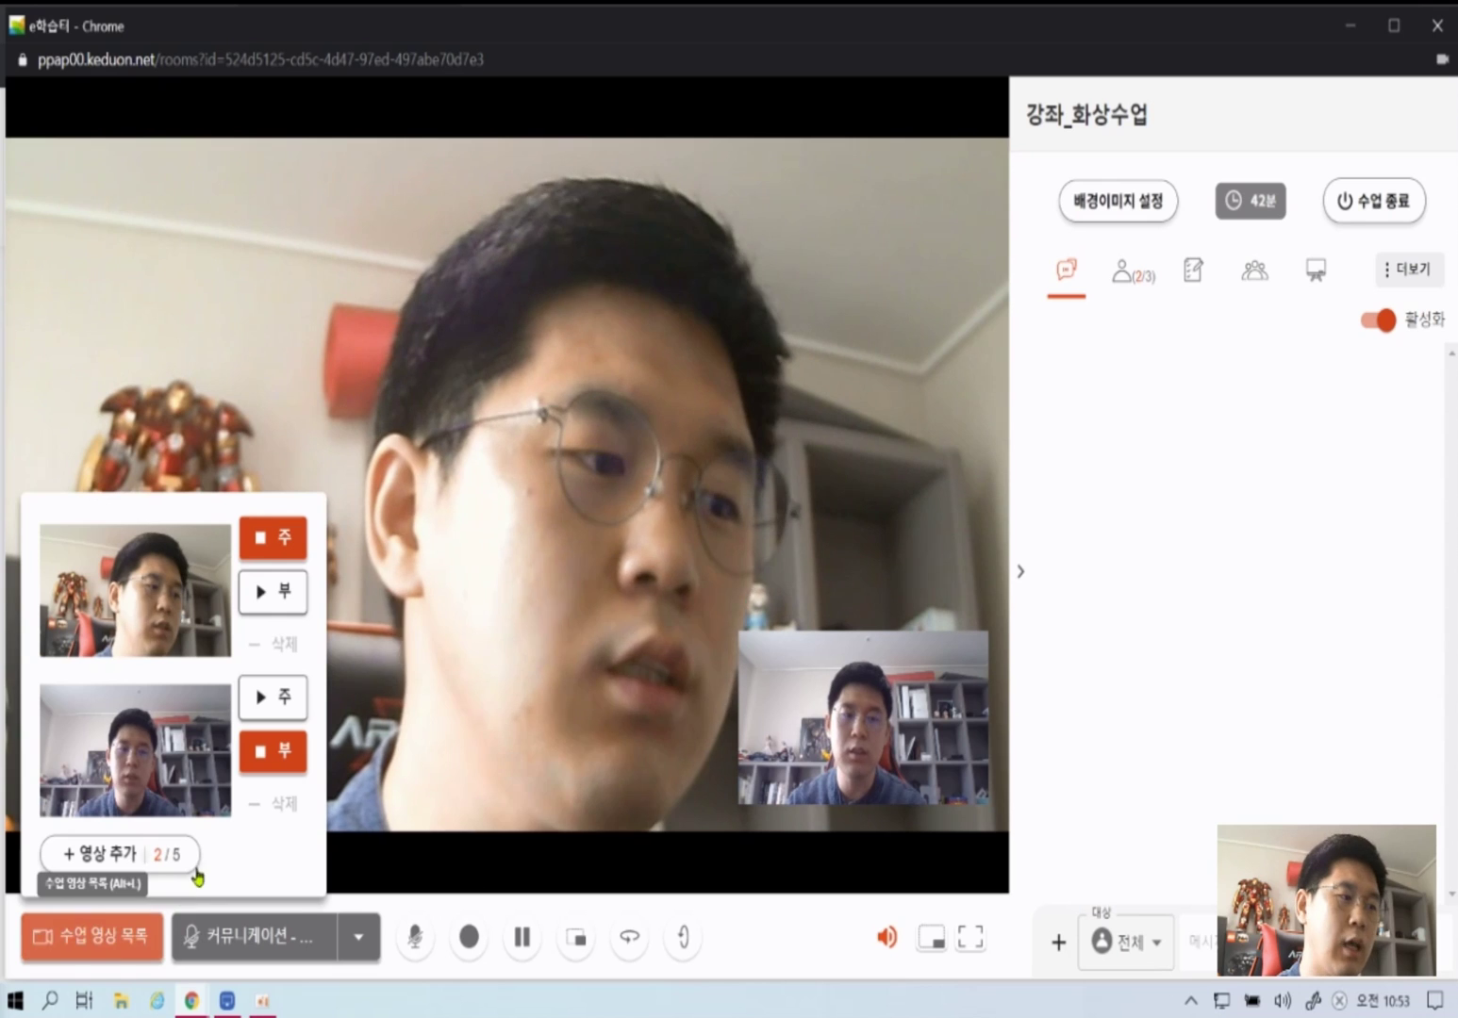
click(286, 542)
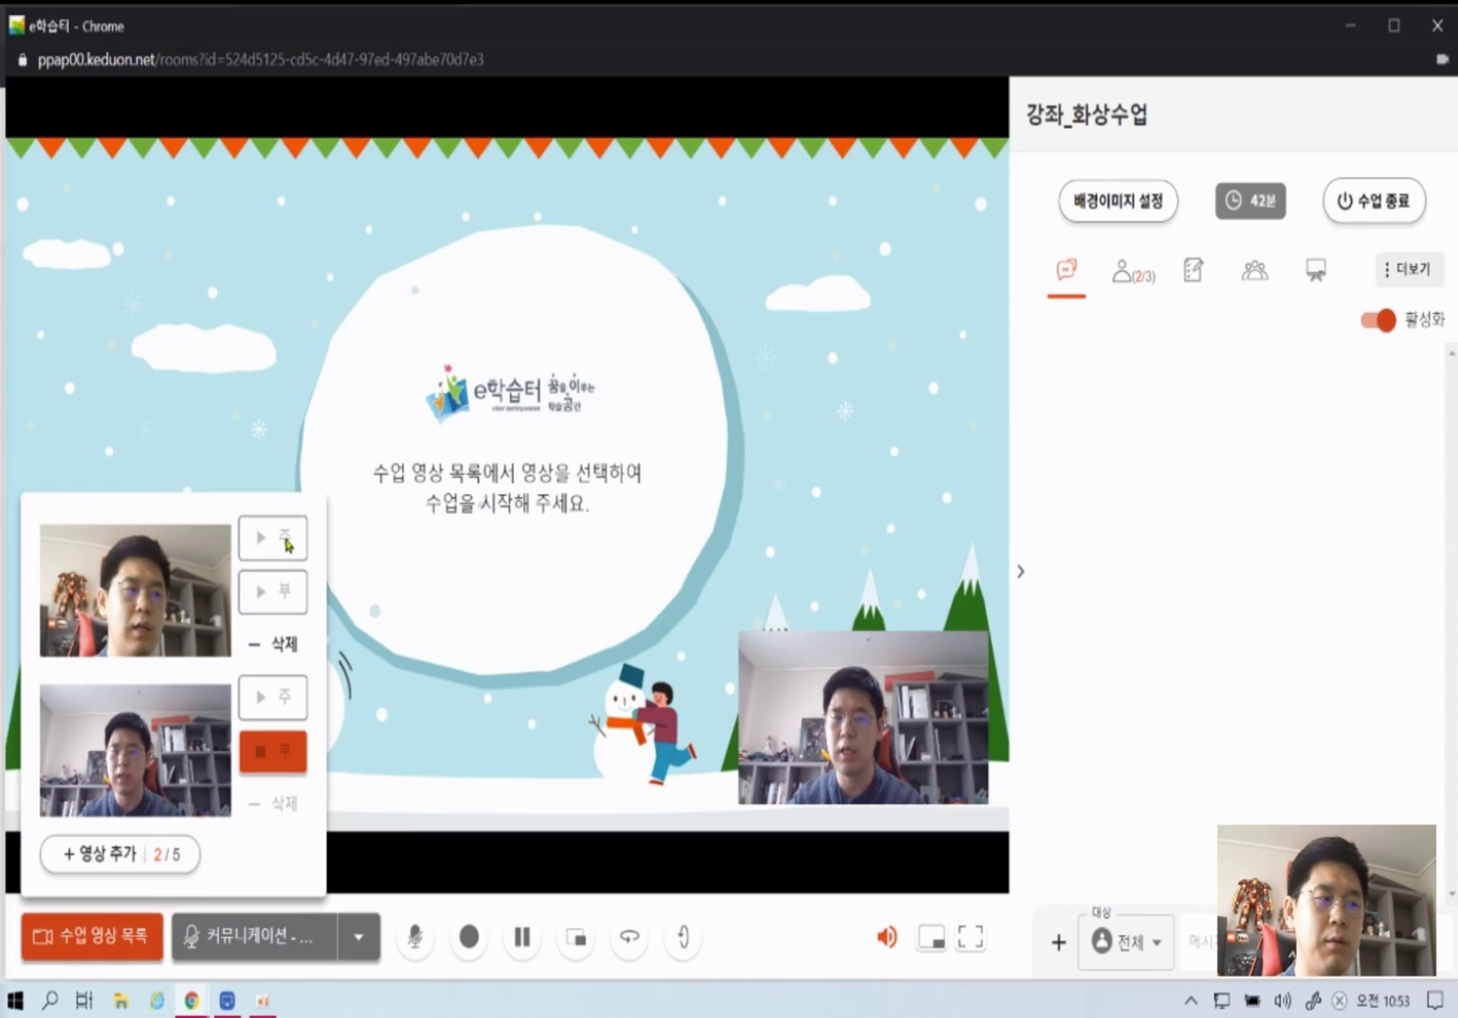
click(279, 761)
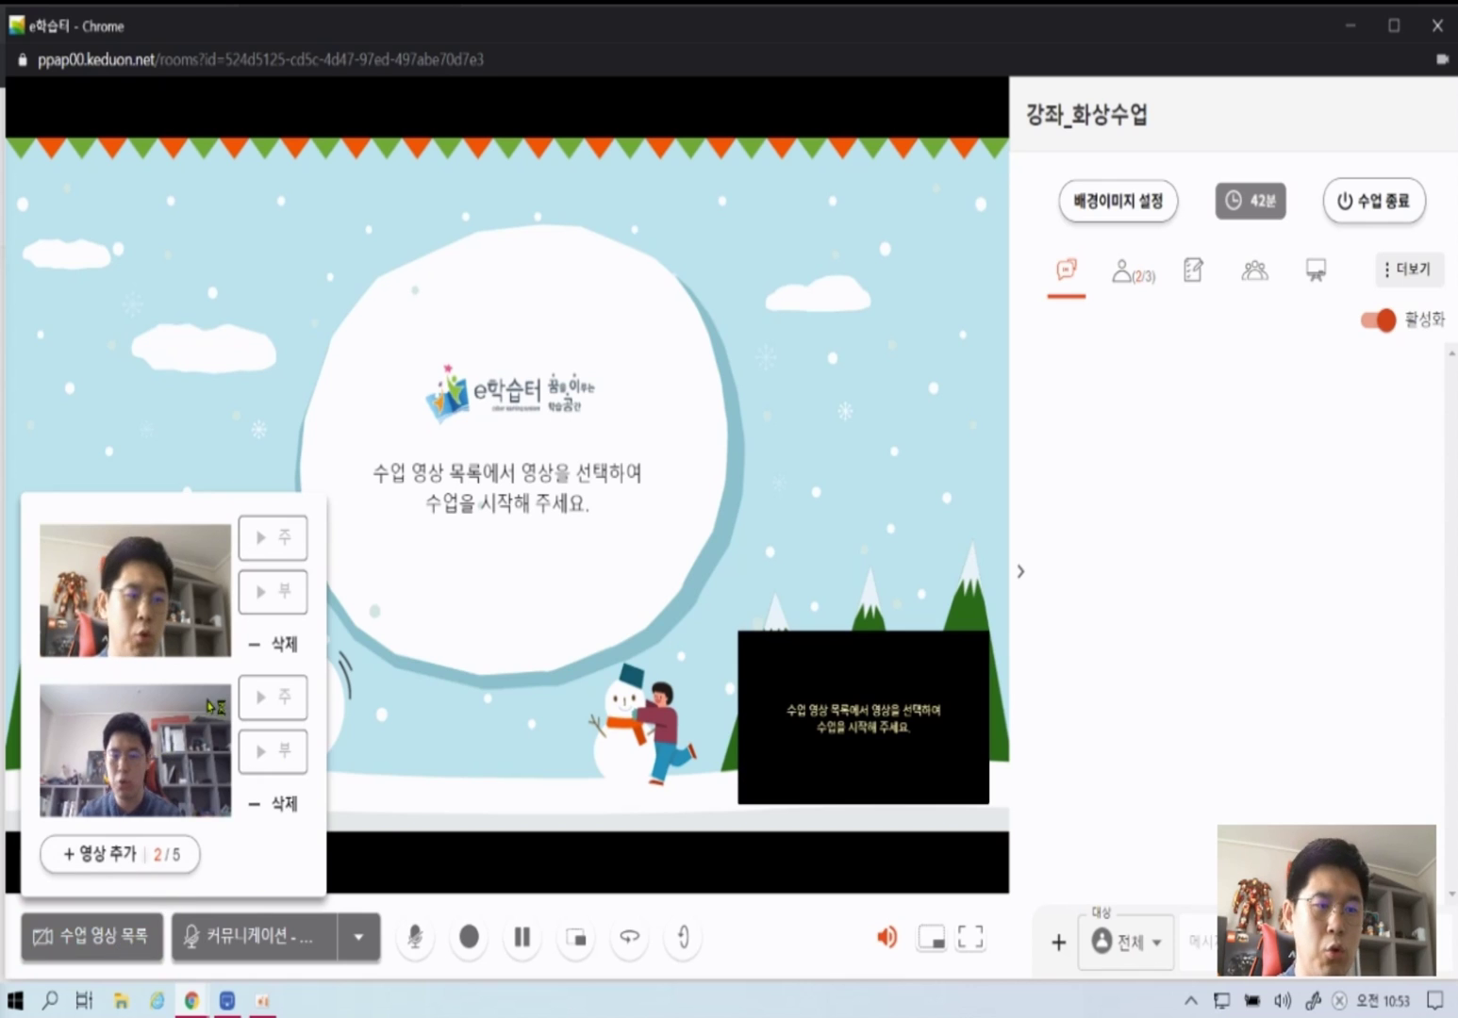
click(298, 808)
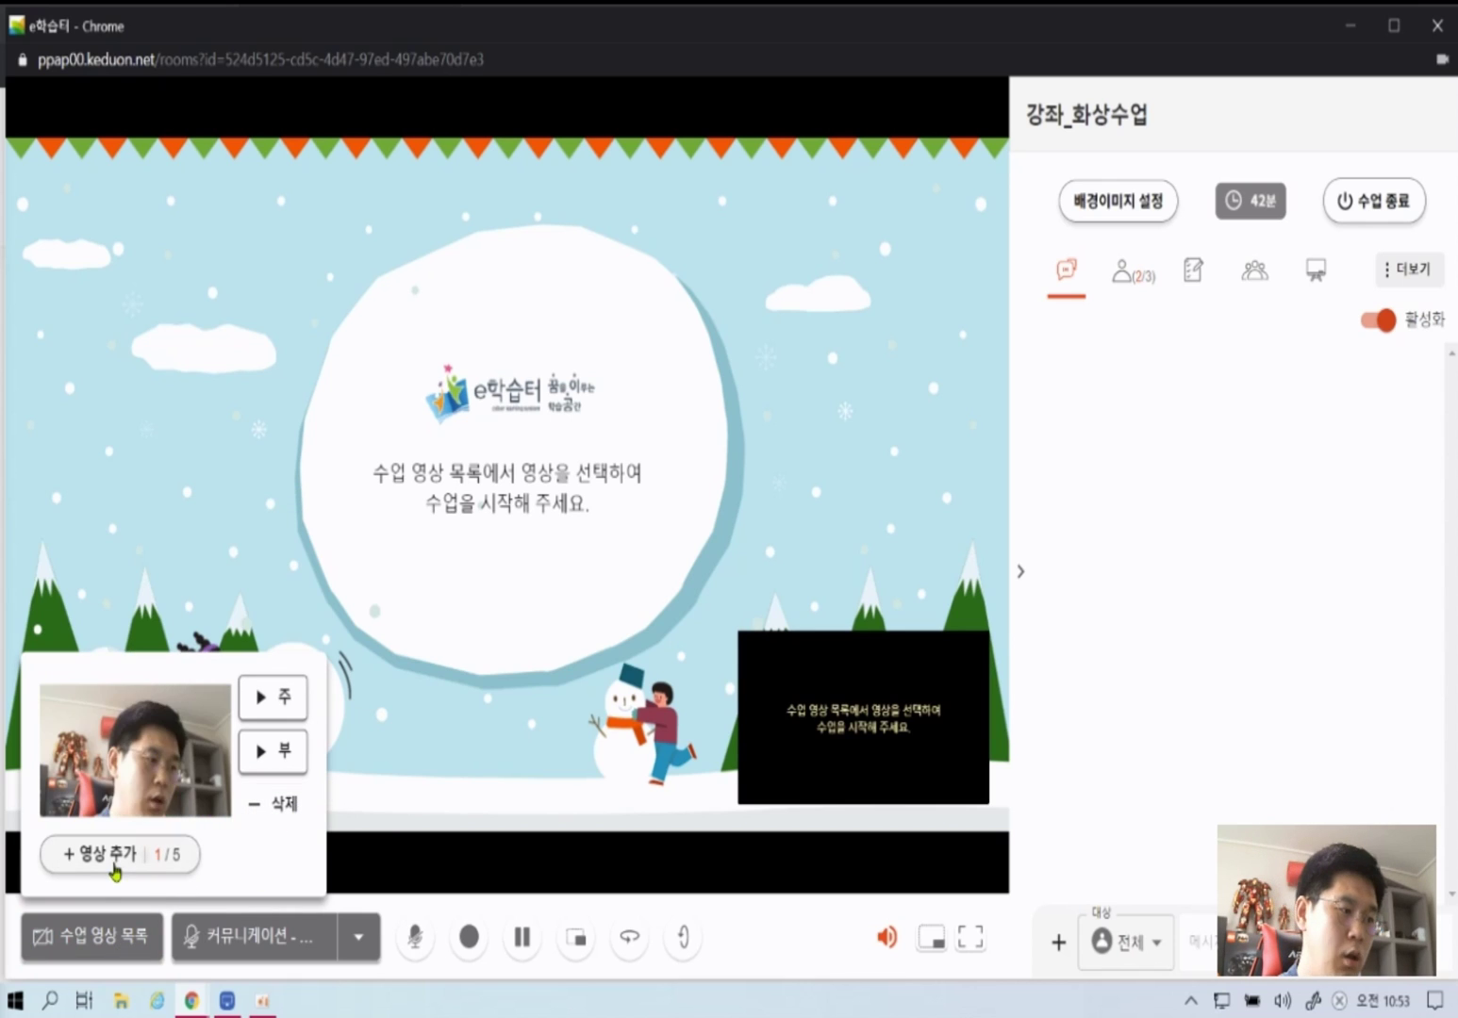
- Add the 둘러보기 browse view as a class video and set it as the main screen
click(122, 855)
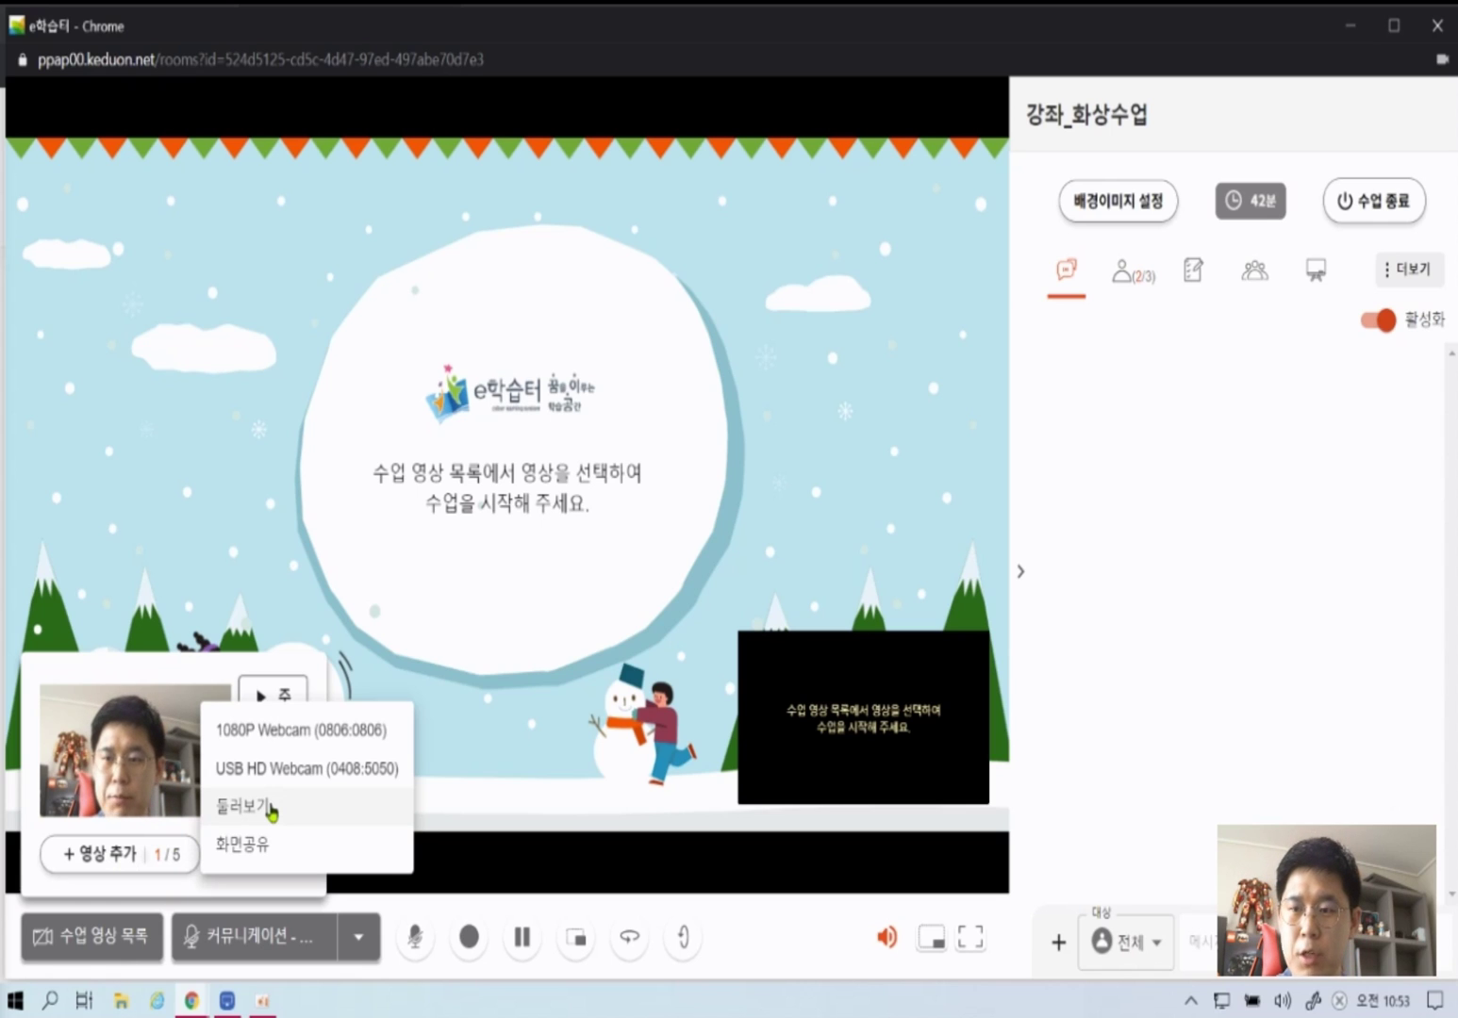
click(271, 808)
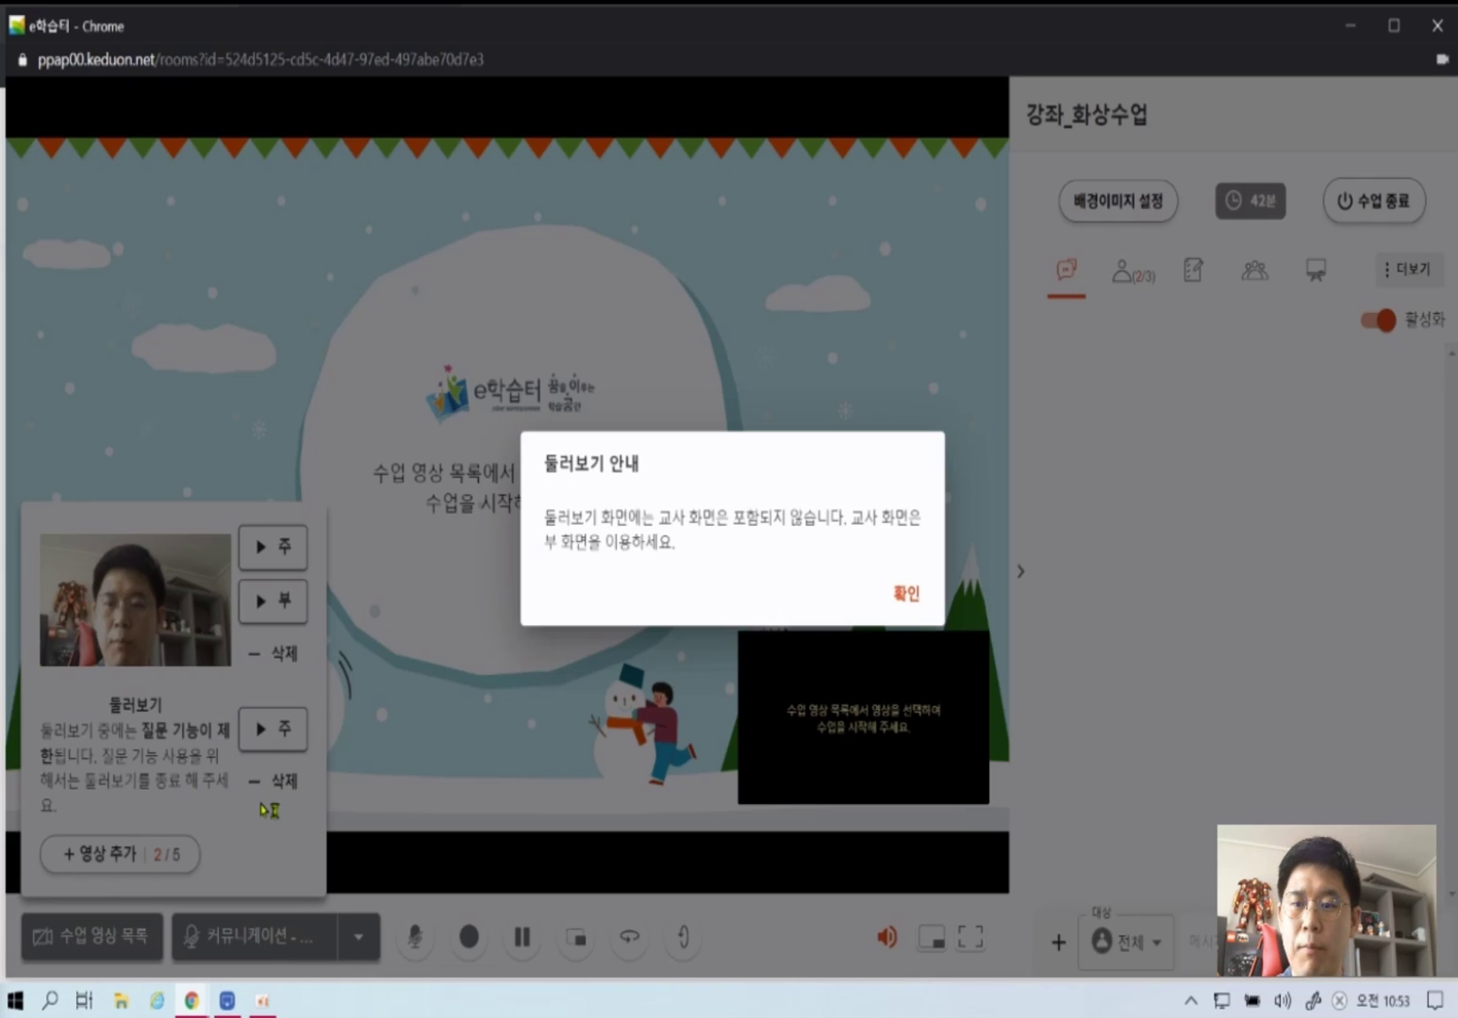
click(905, 592)
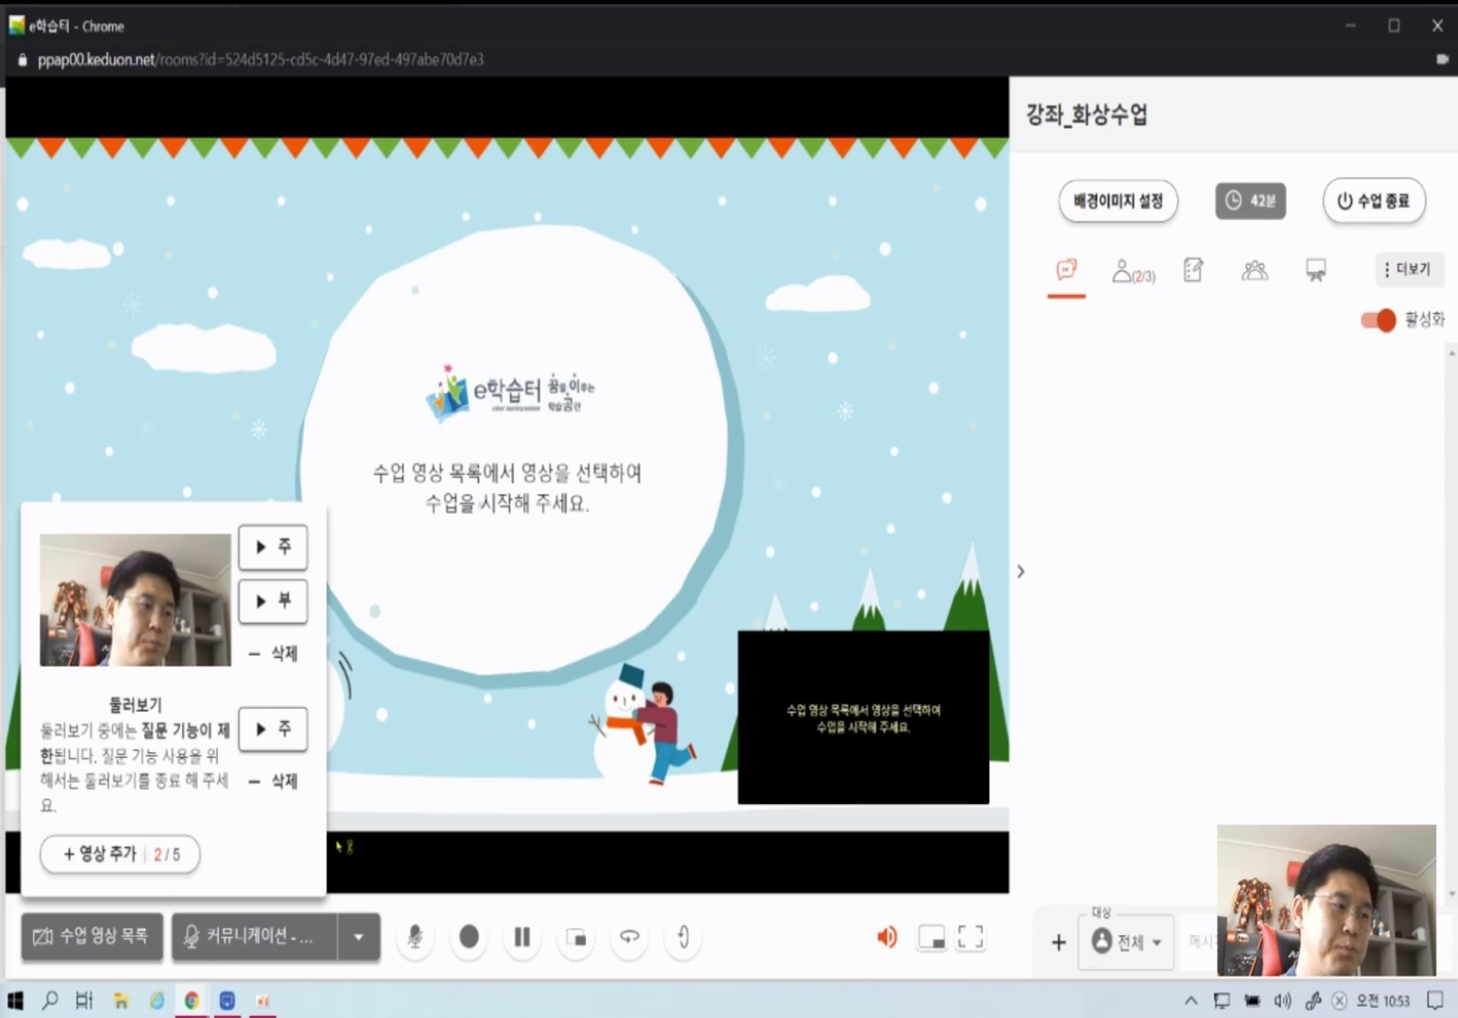
click(281, 749)
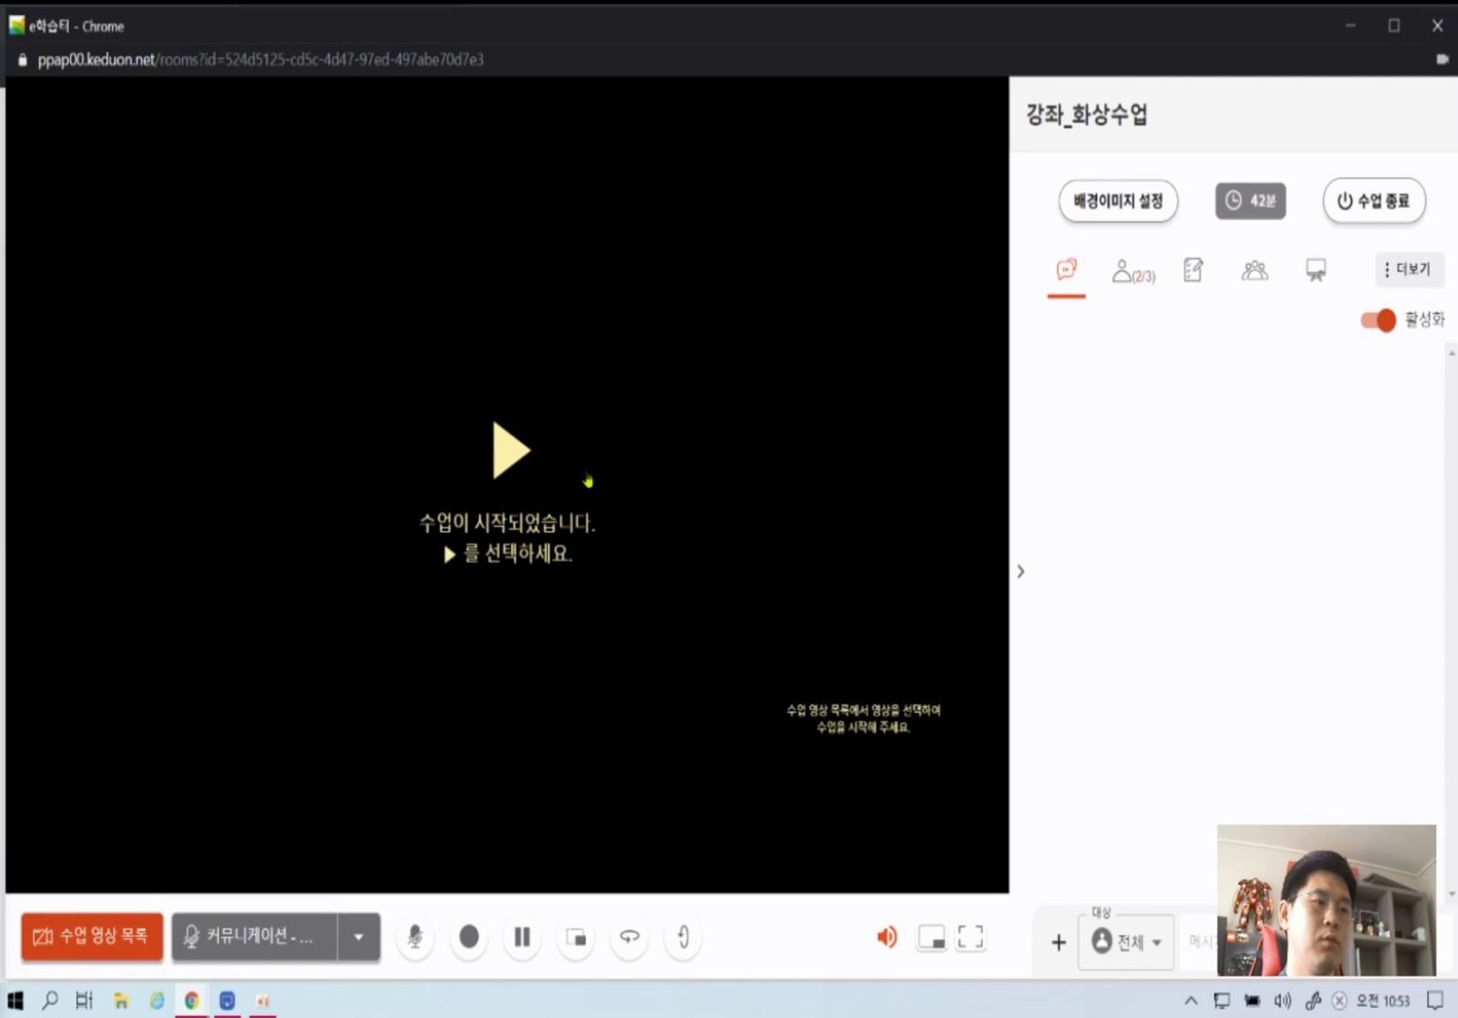
- Play the 둘러보기 gallery on the main stage and show the participant list
click(514, 450)
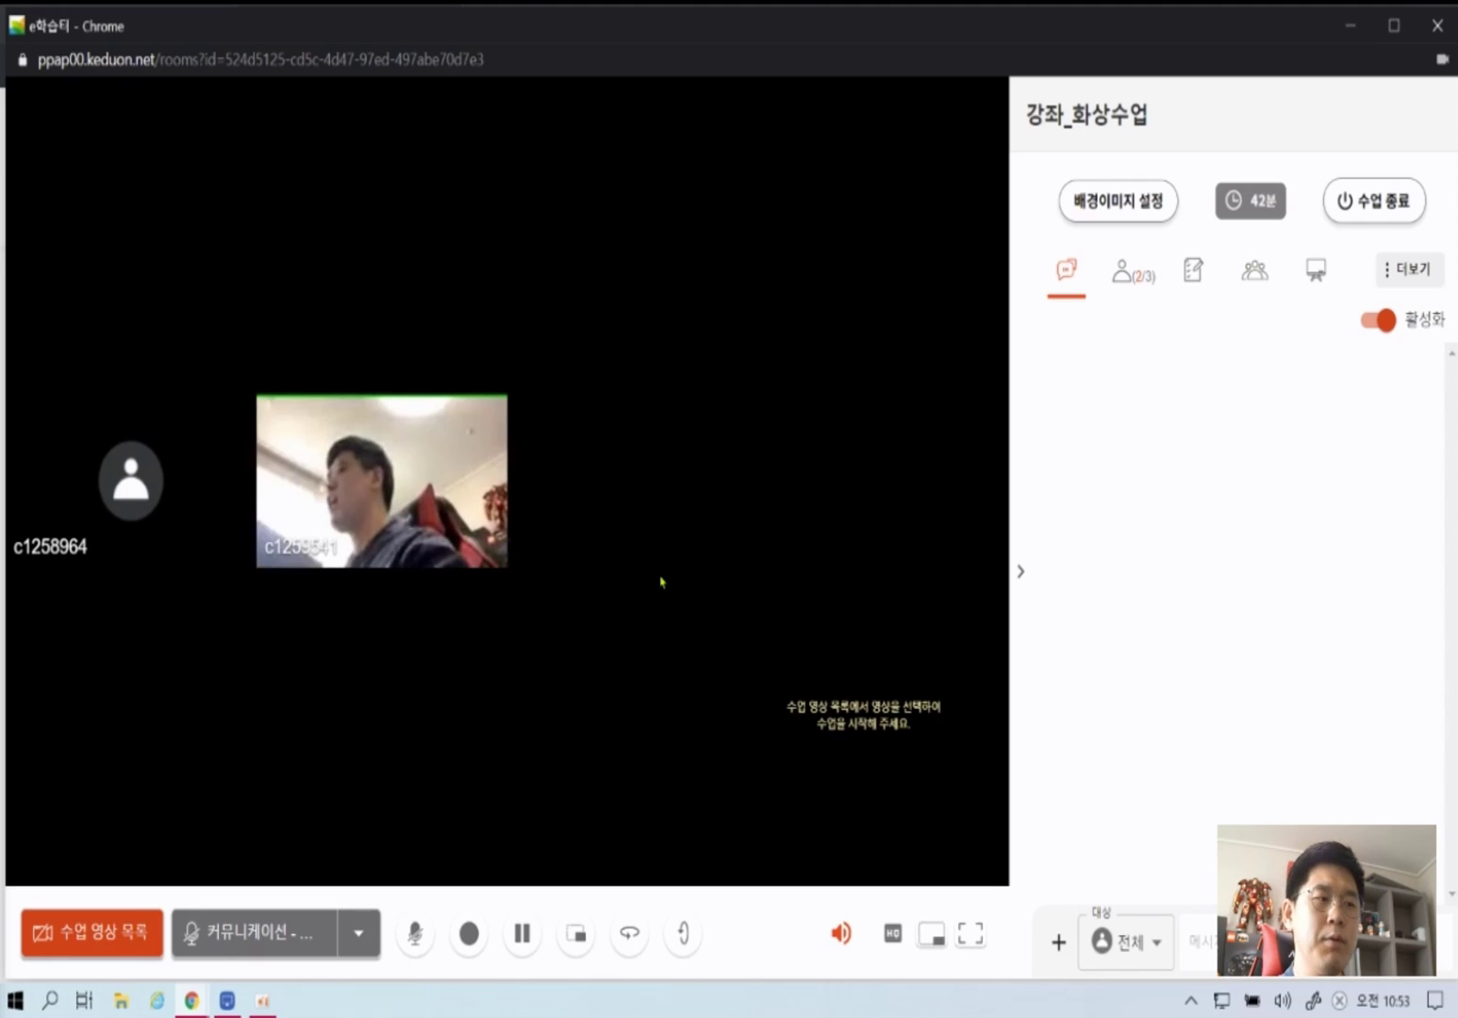
click(1131, 275)
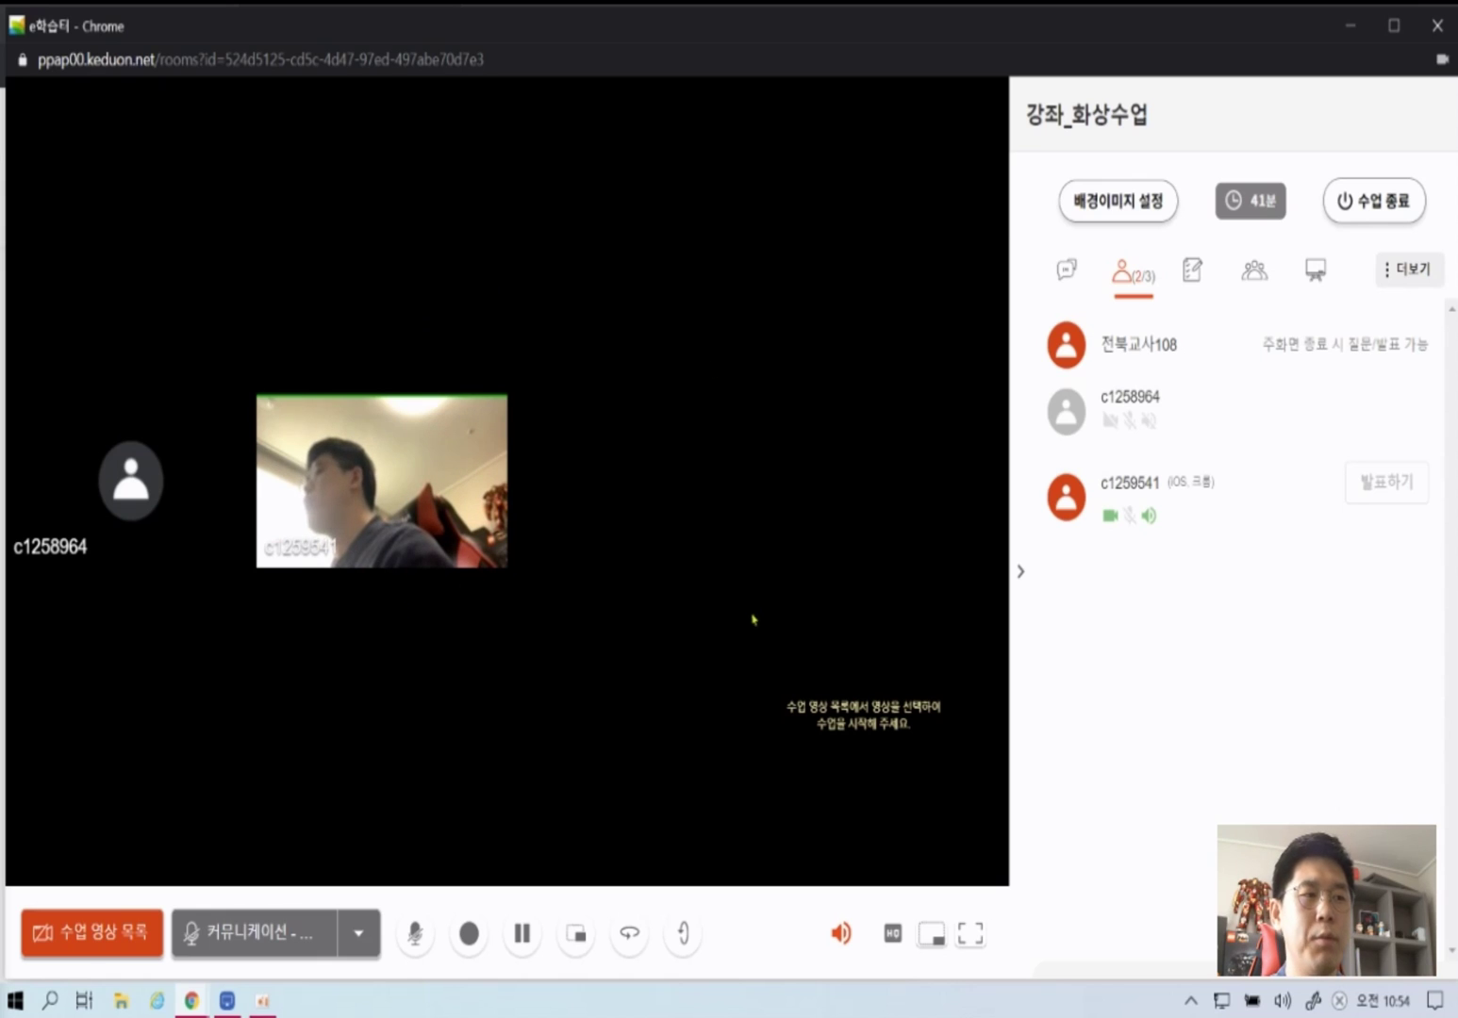
- Send students a 예/아니오 prompt and check their answer on the LonelyScreen mirror
click(1412, 279)
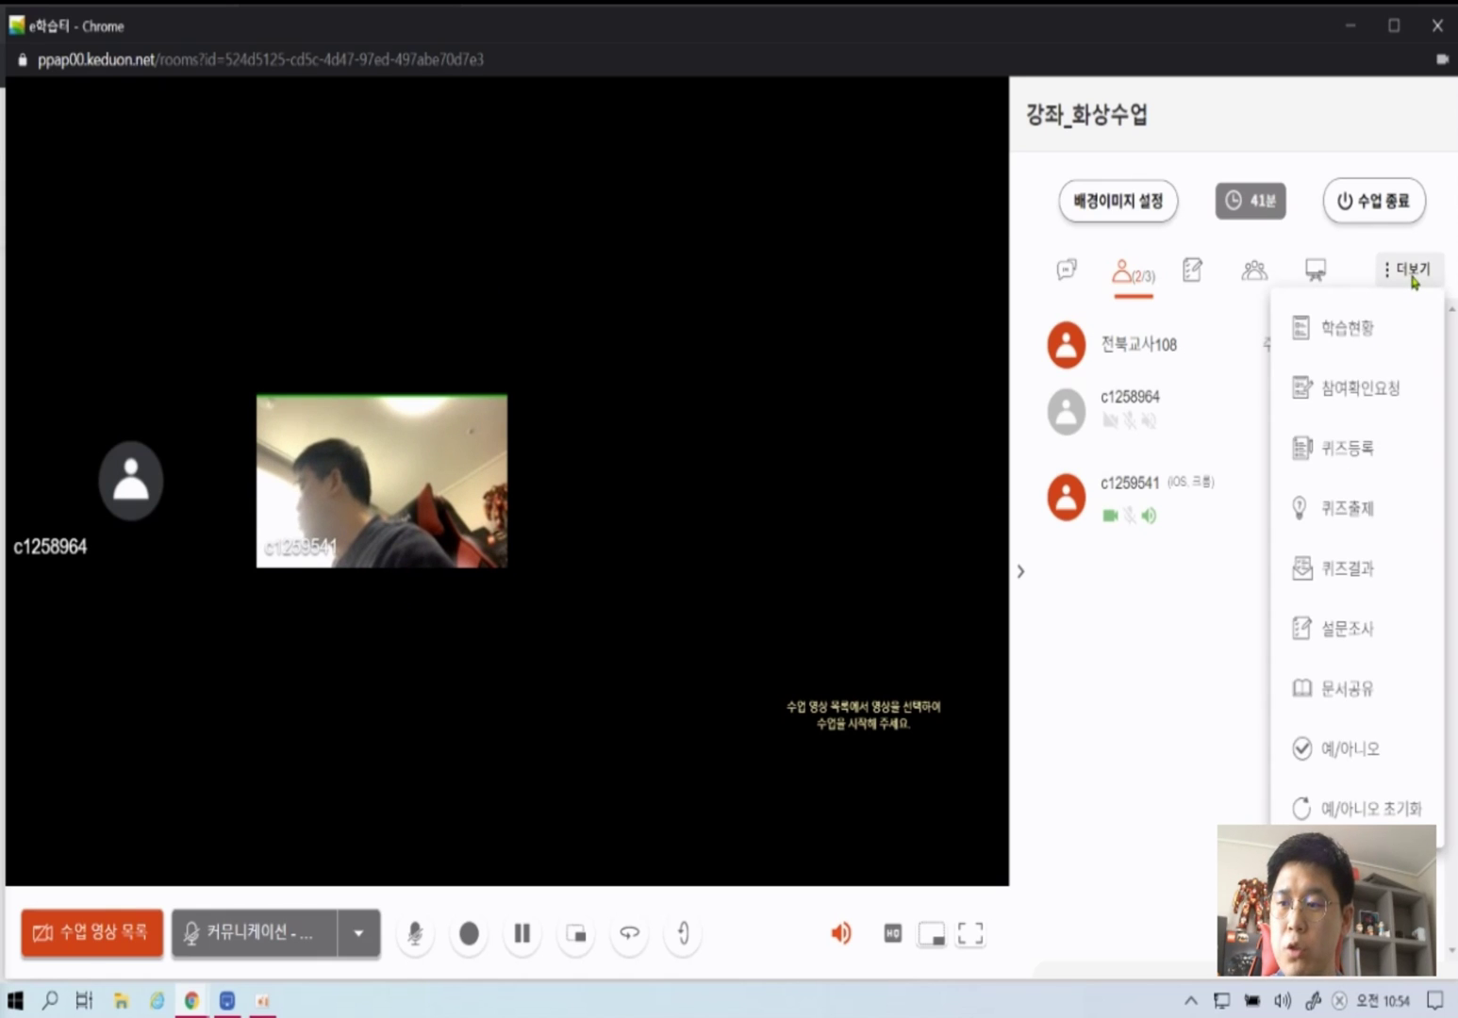
click(1350, 763)
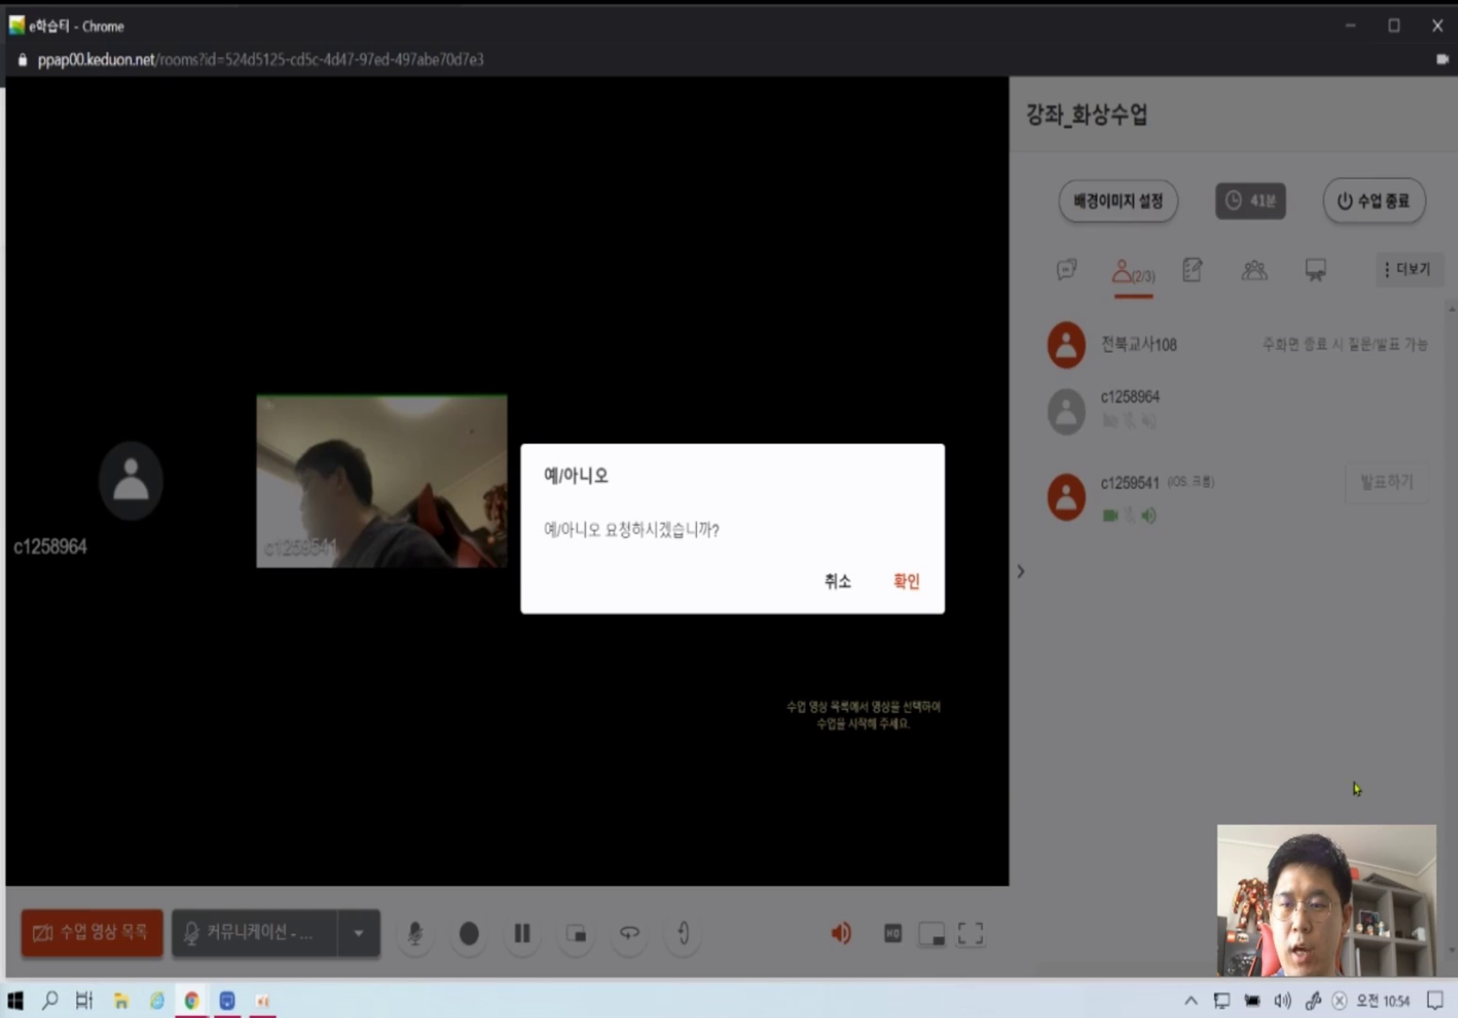
click(905, 587)
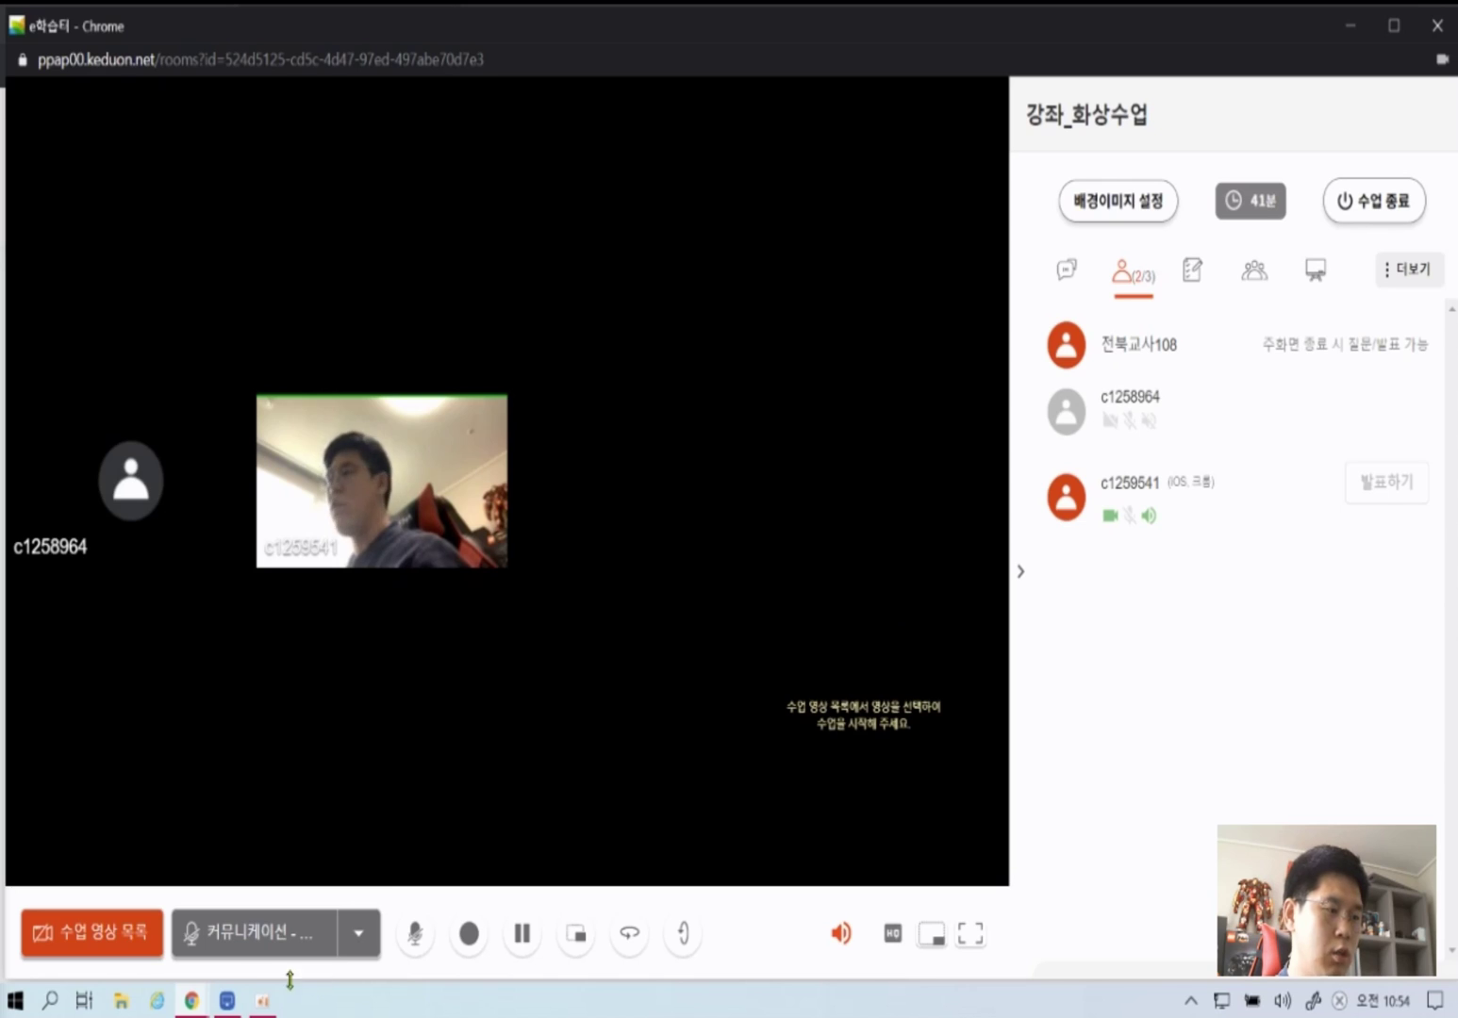
click(228, 1007)
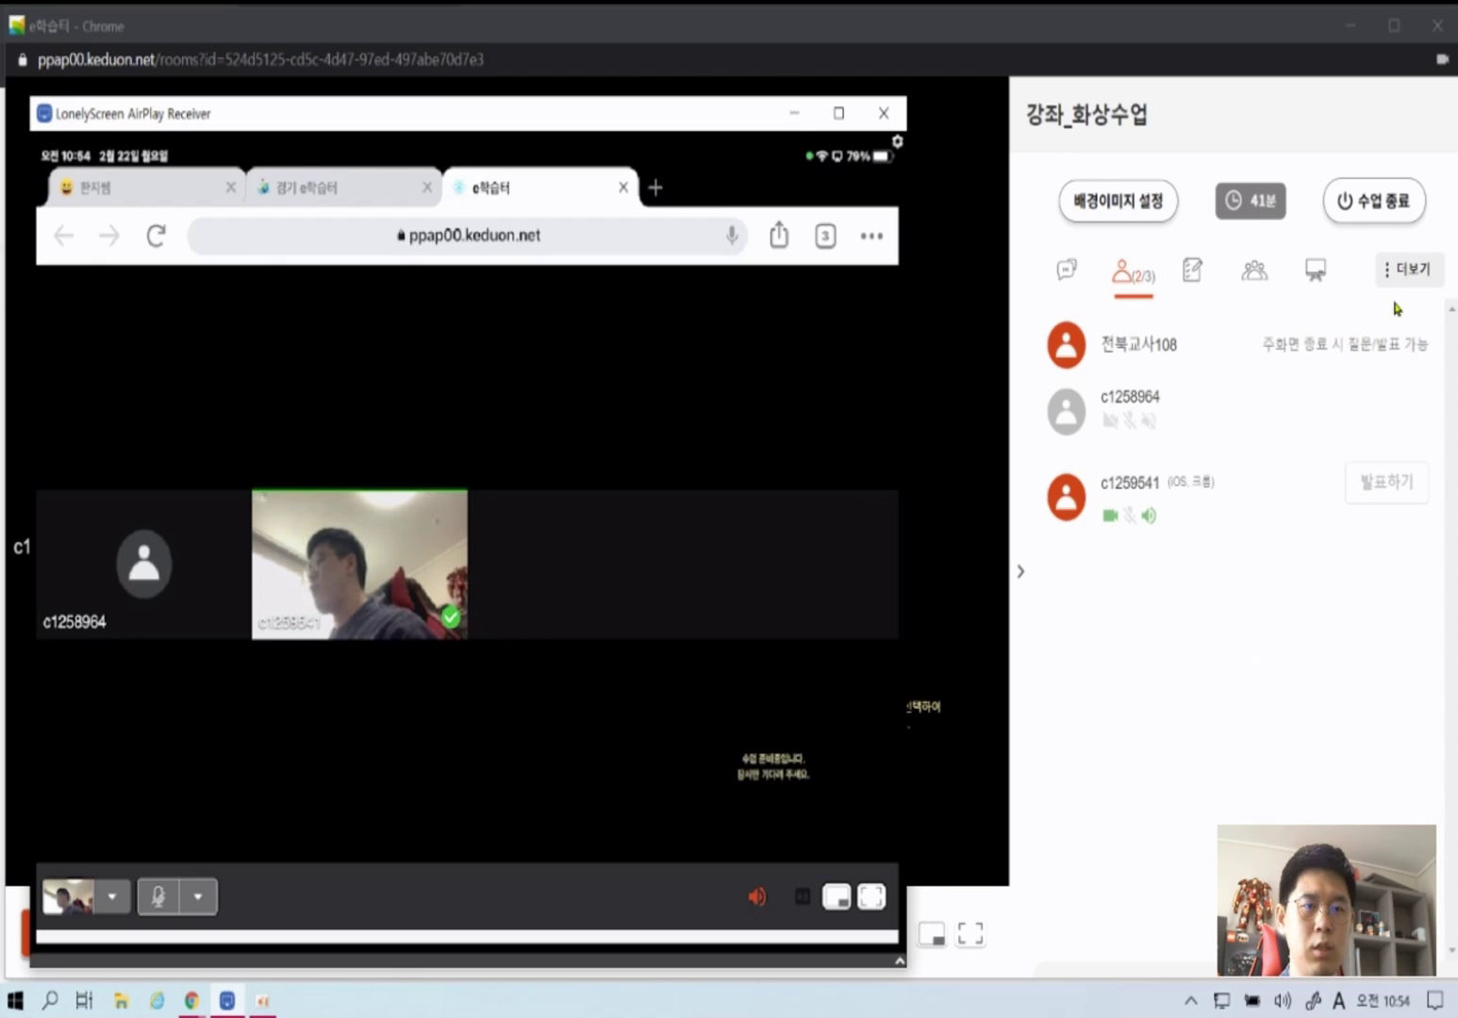
- Reset the 예/아니오 responses and stop the 둘러보기 view on the main screen
click(1426, 274)
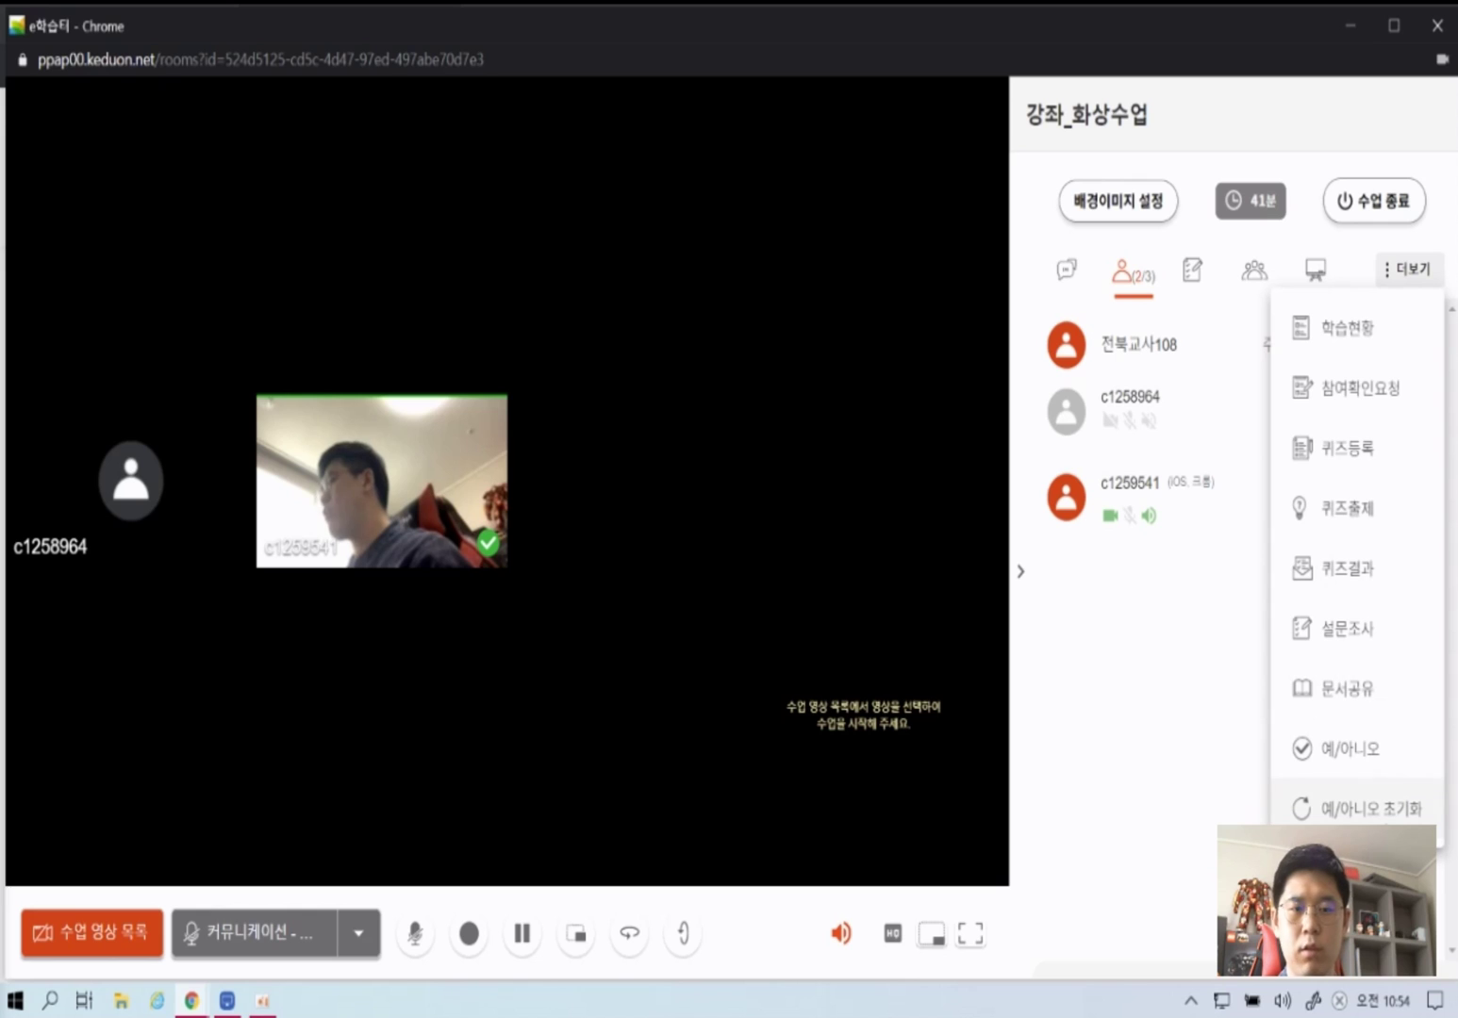
click(1392, 818)
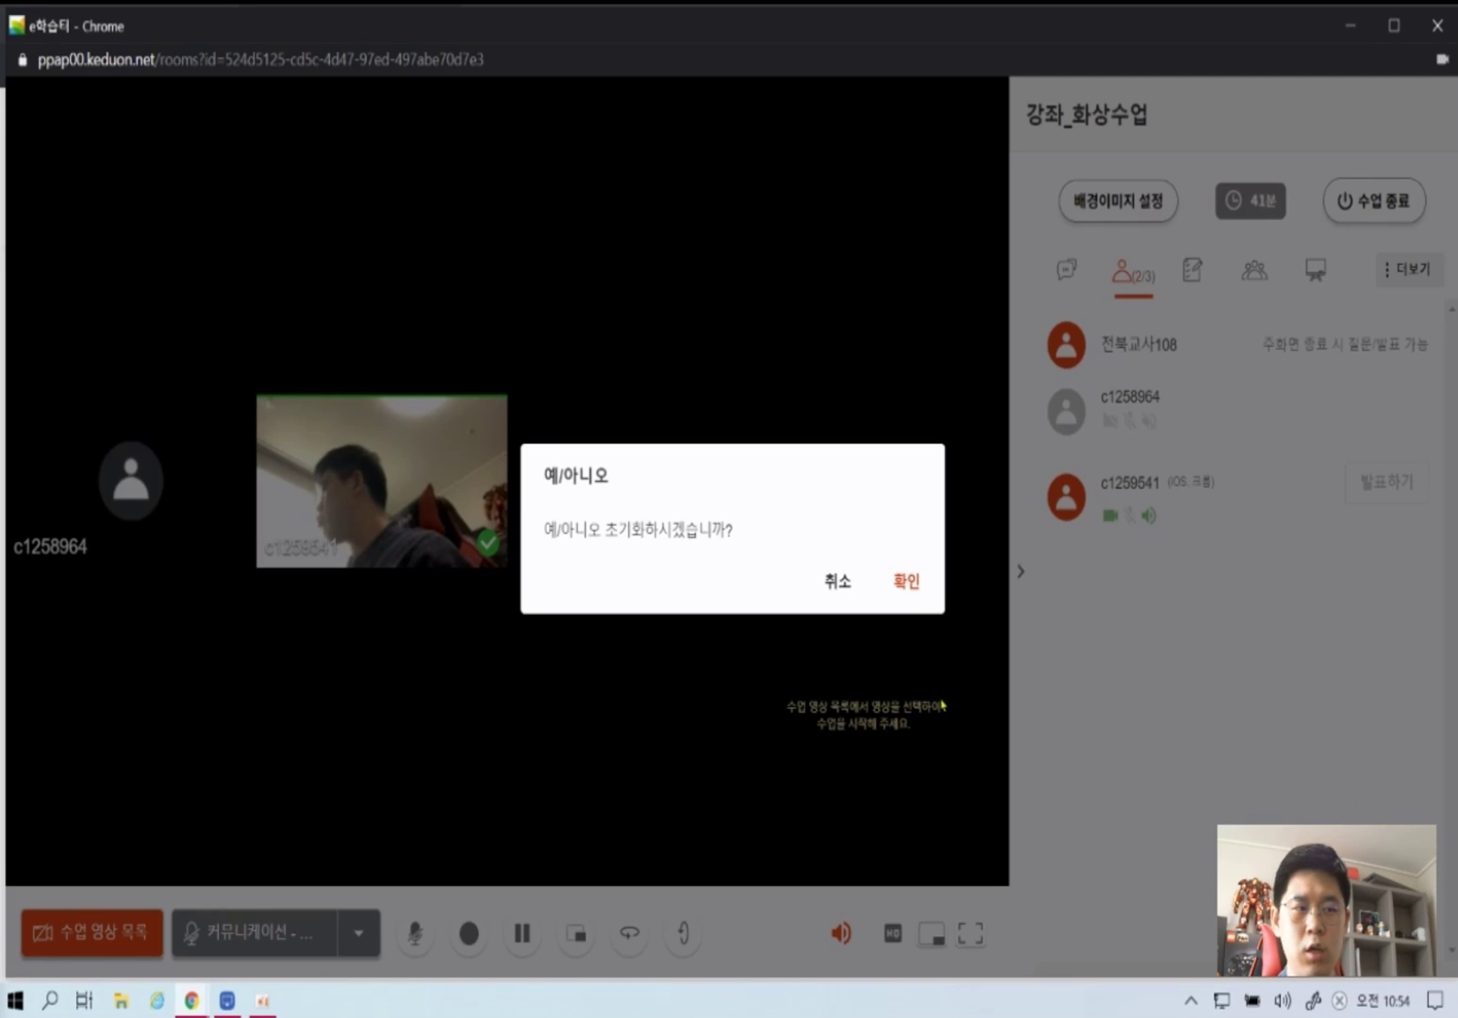
click(906, 581)
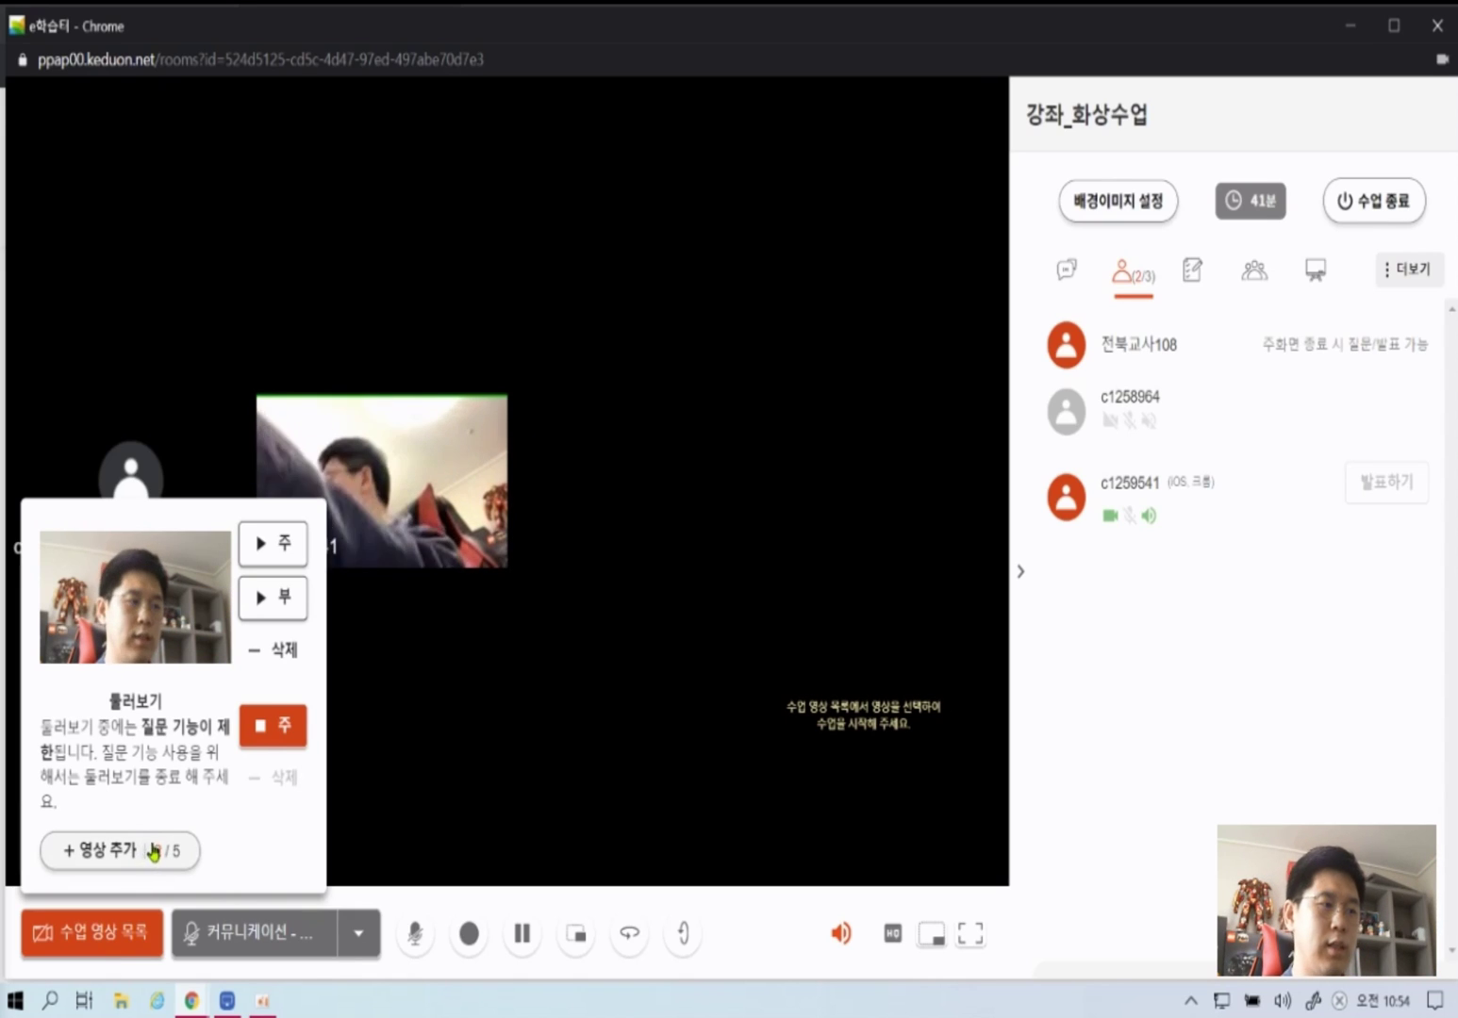
click(264, 735)
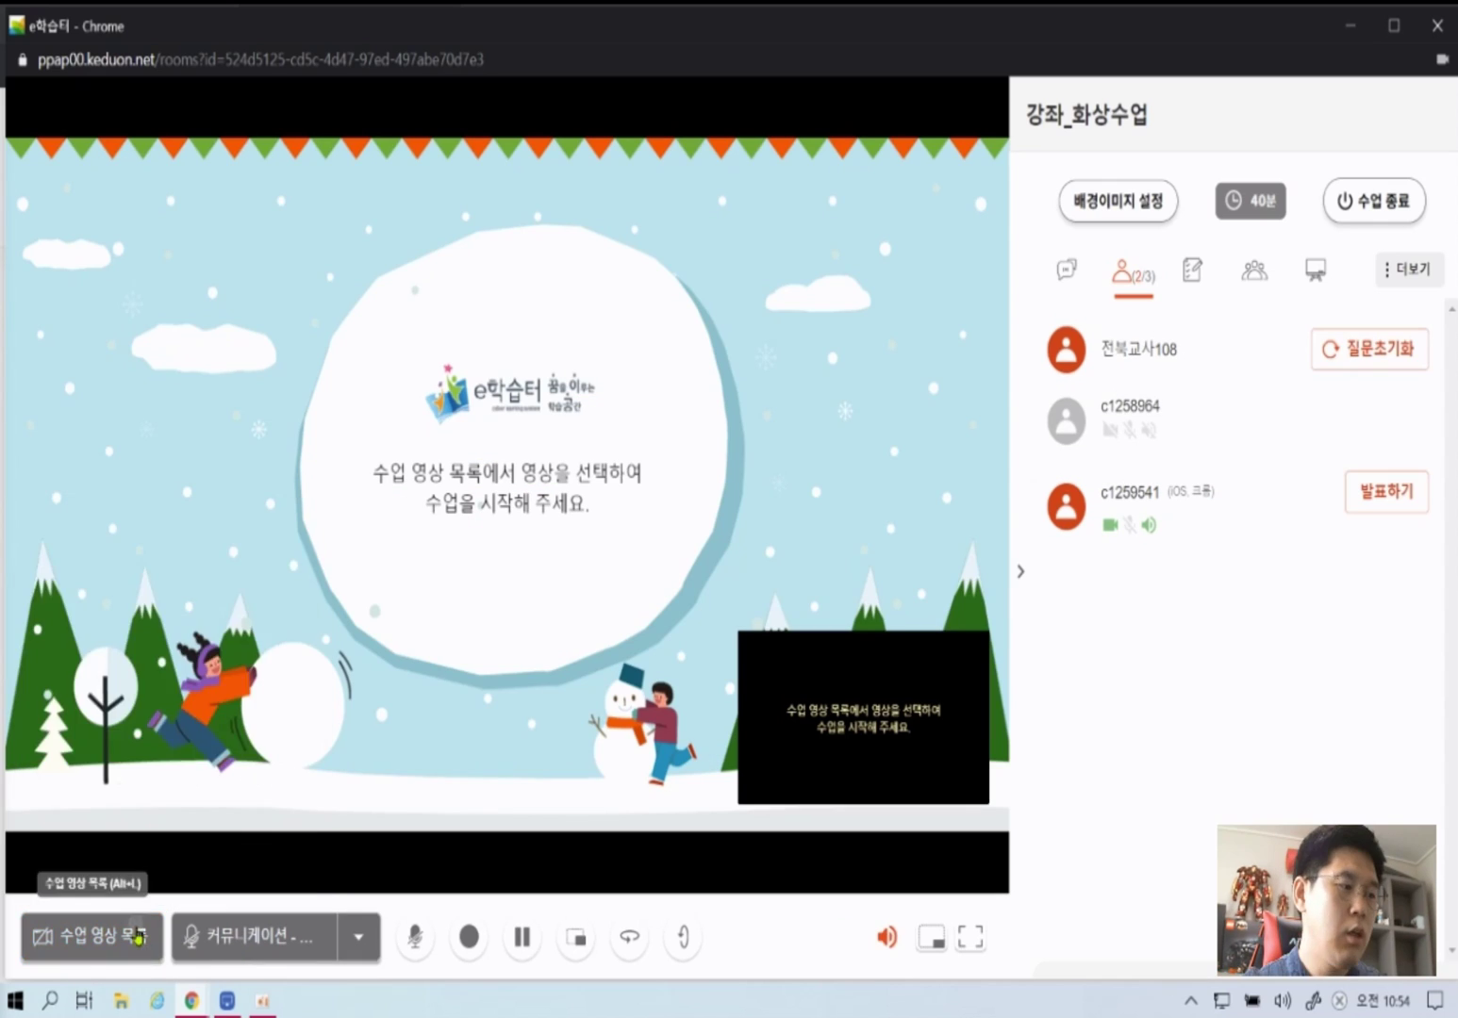
click(109, 858)
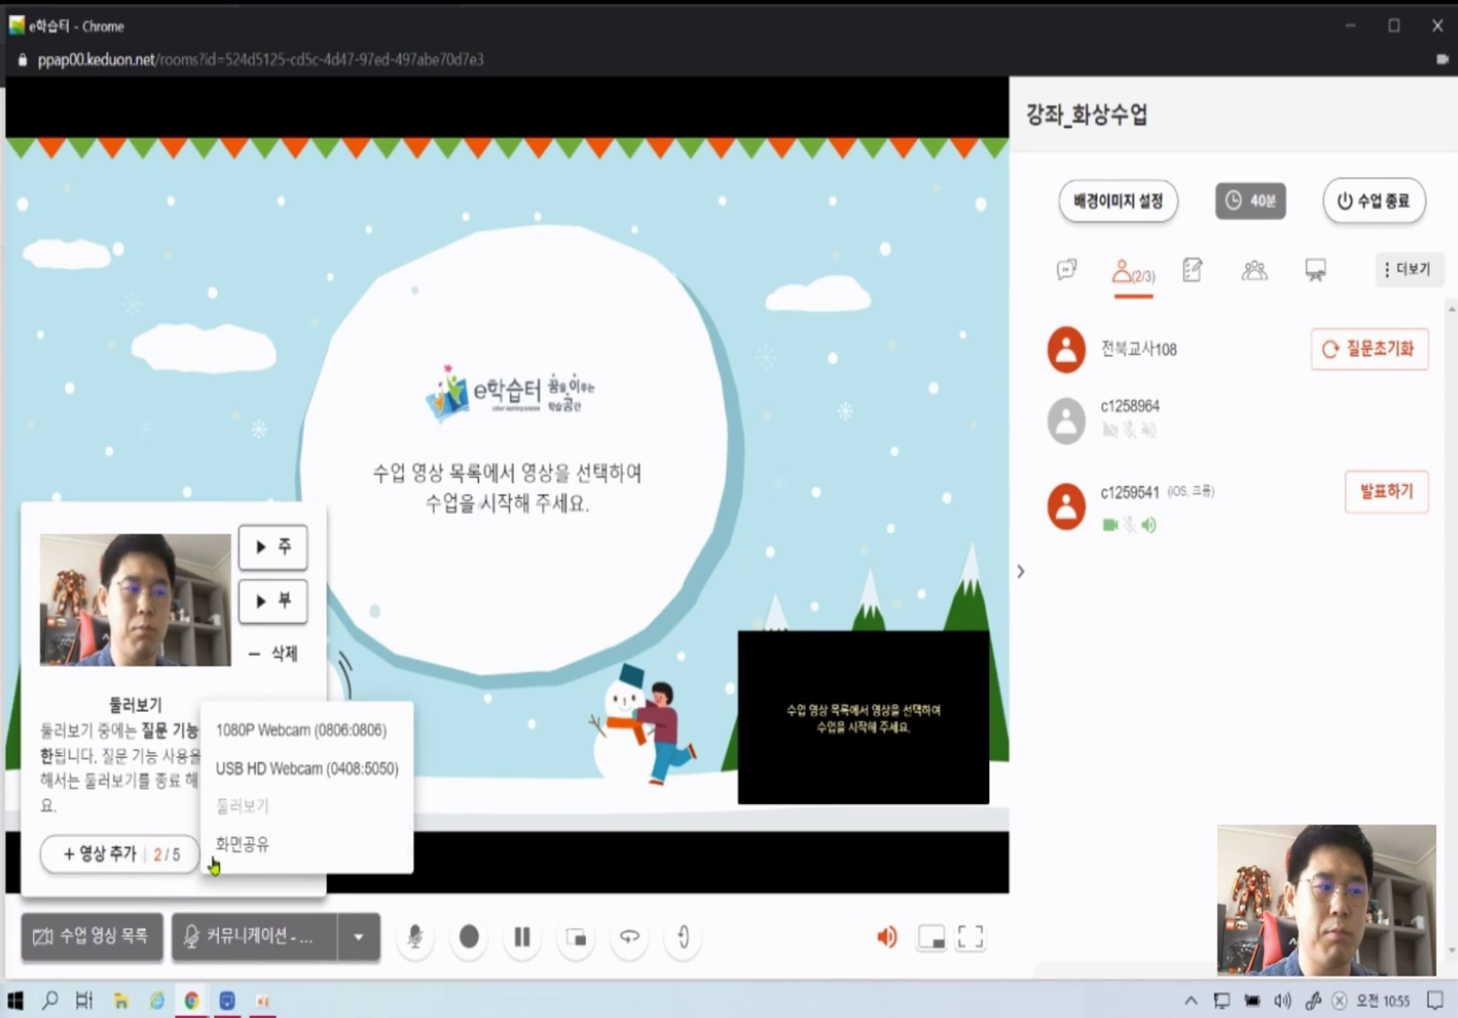
- Share 화면 2 with audio as the third class video and play it on the main stage
click(316, 854)
click(907, 594)
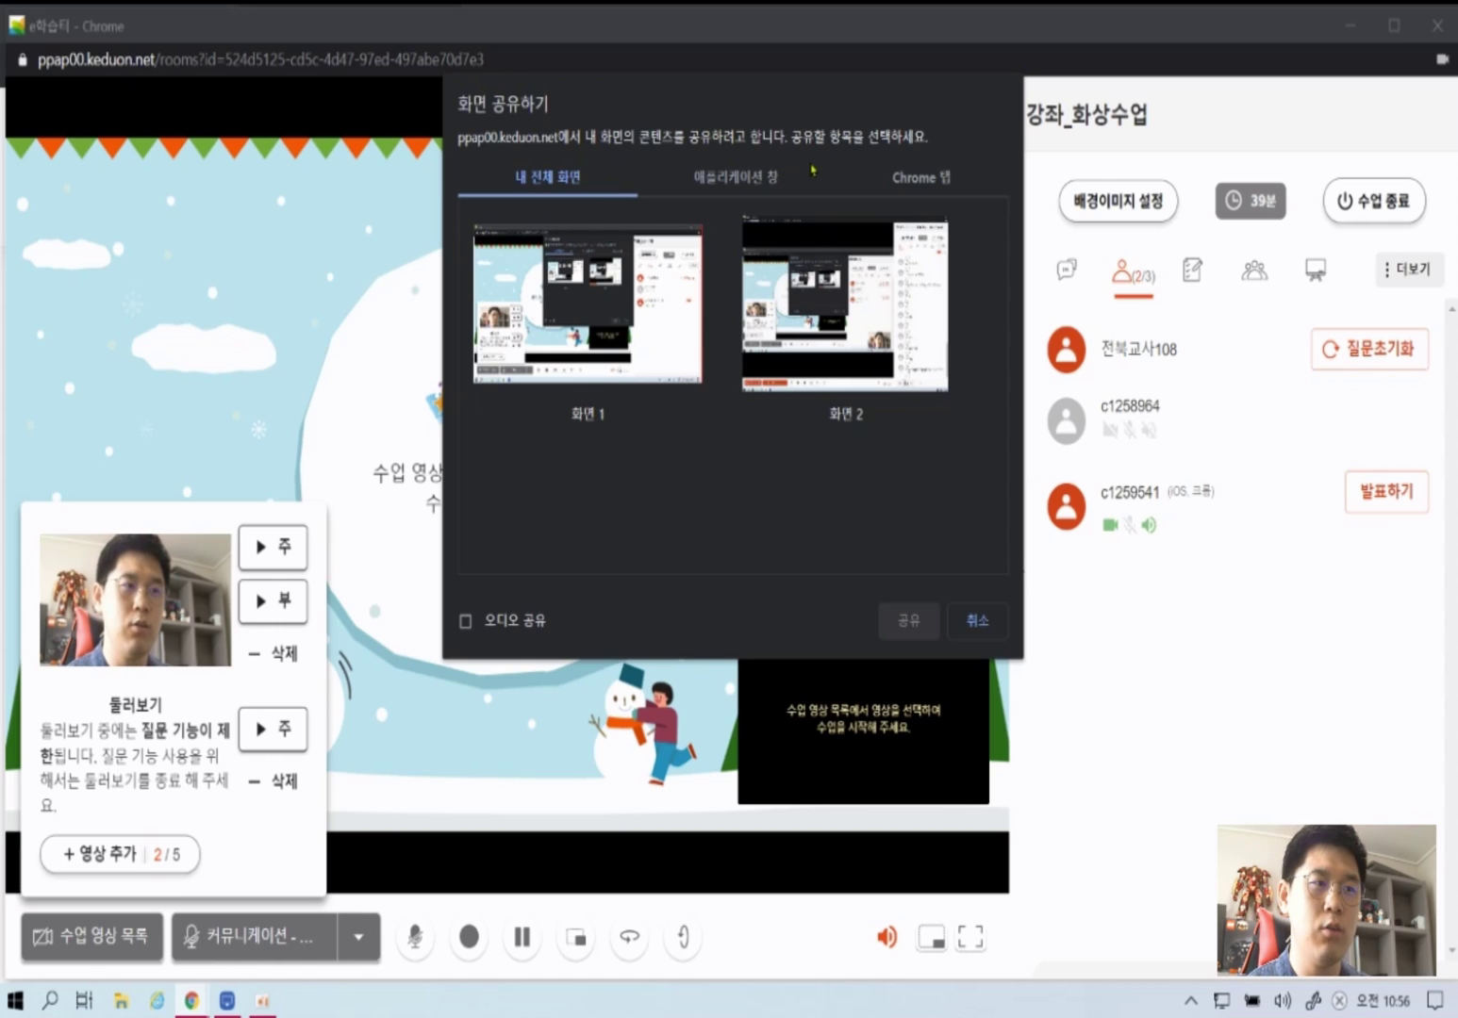
click(806, 176)
click(951, 175)
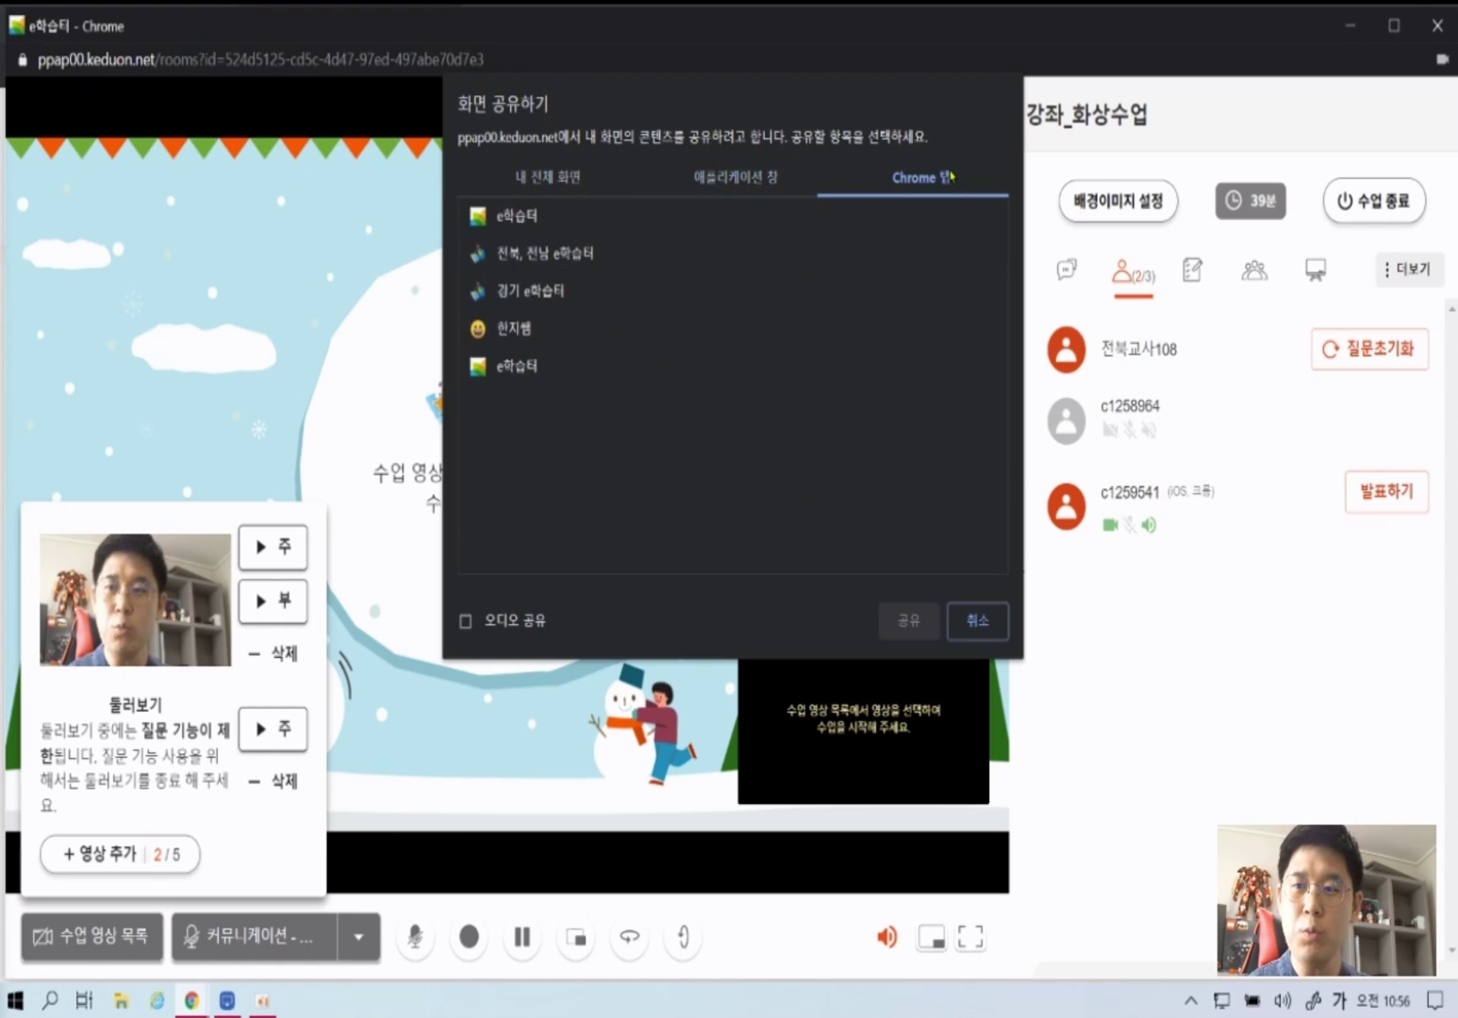
click(567, 181)
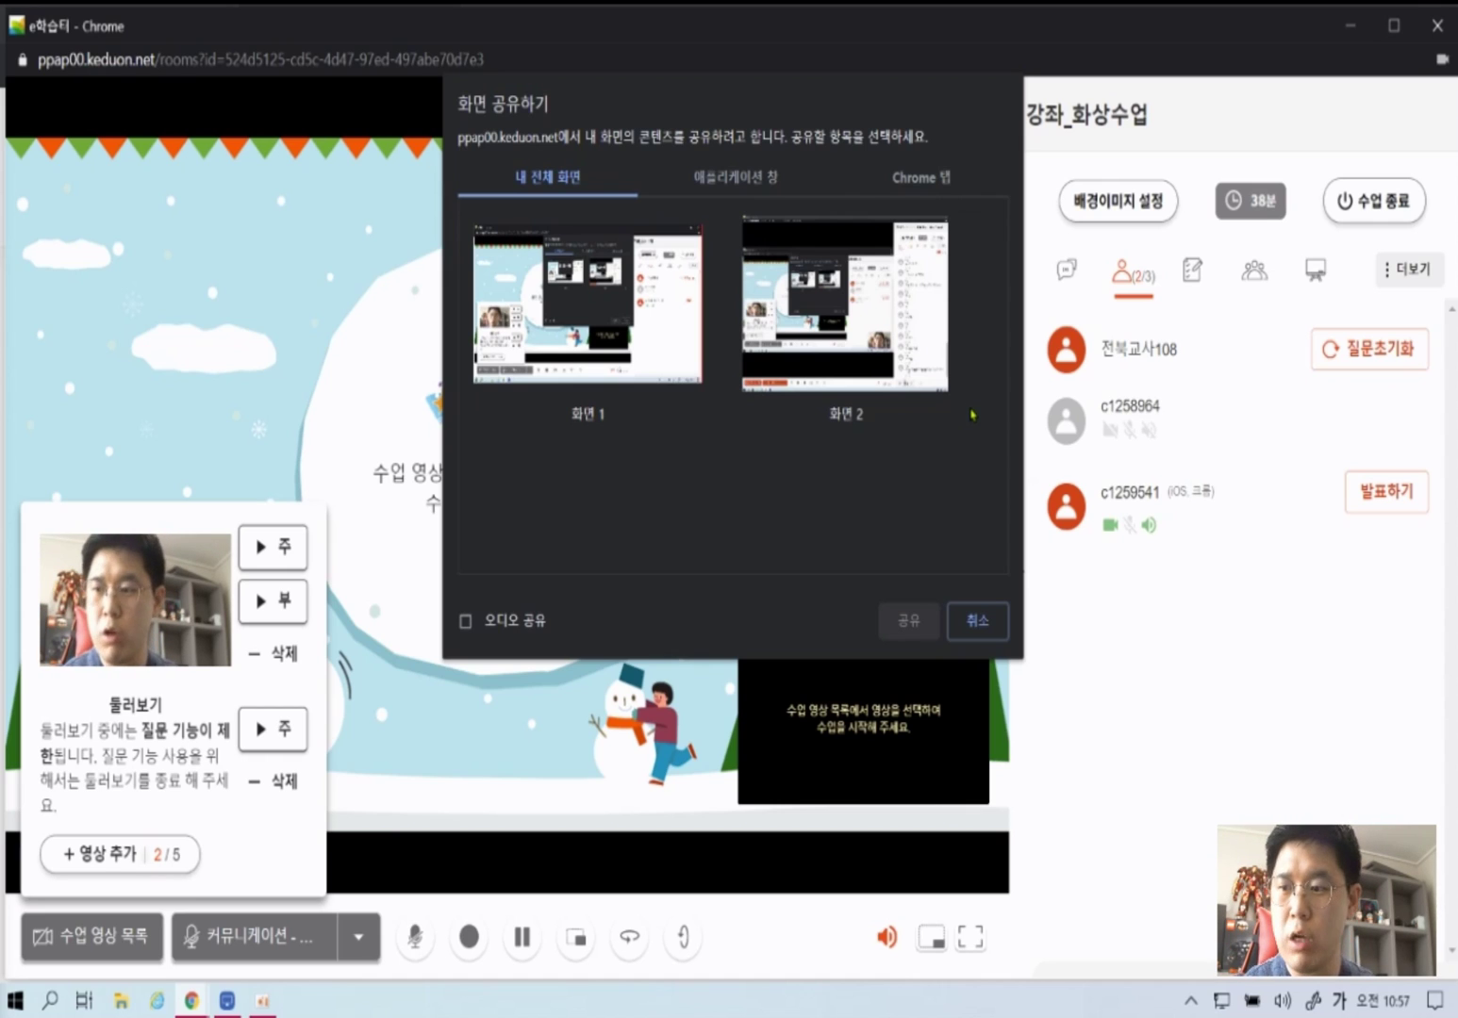
click(625, 346)
click(827, 336)
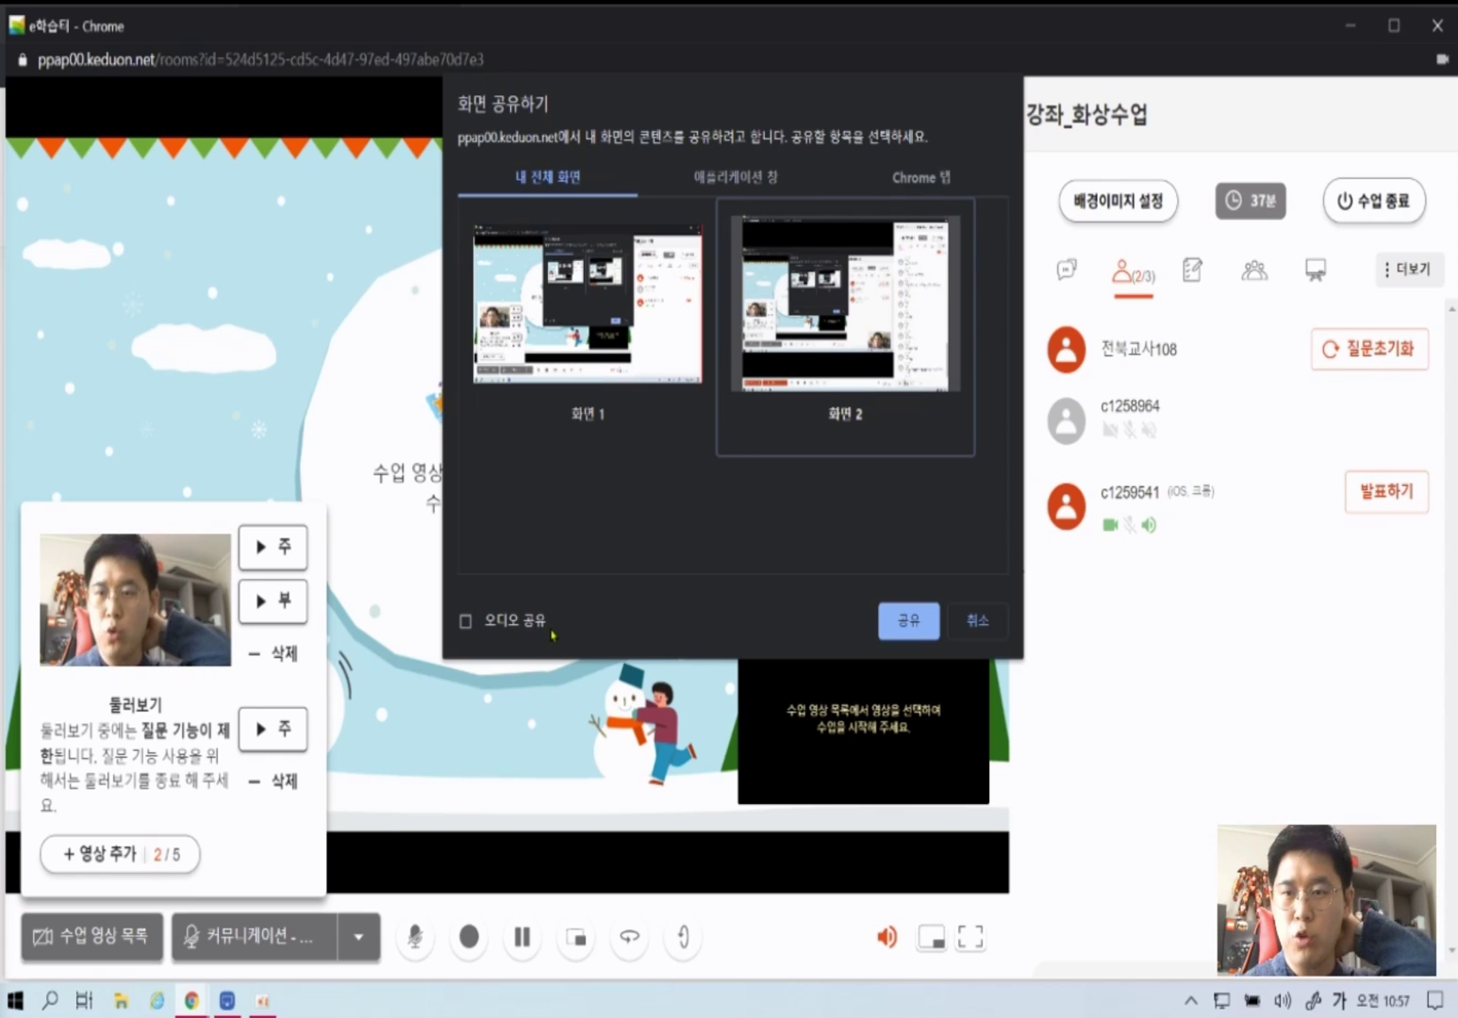
click(464, 622)
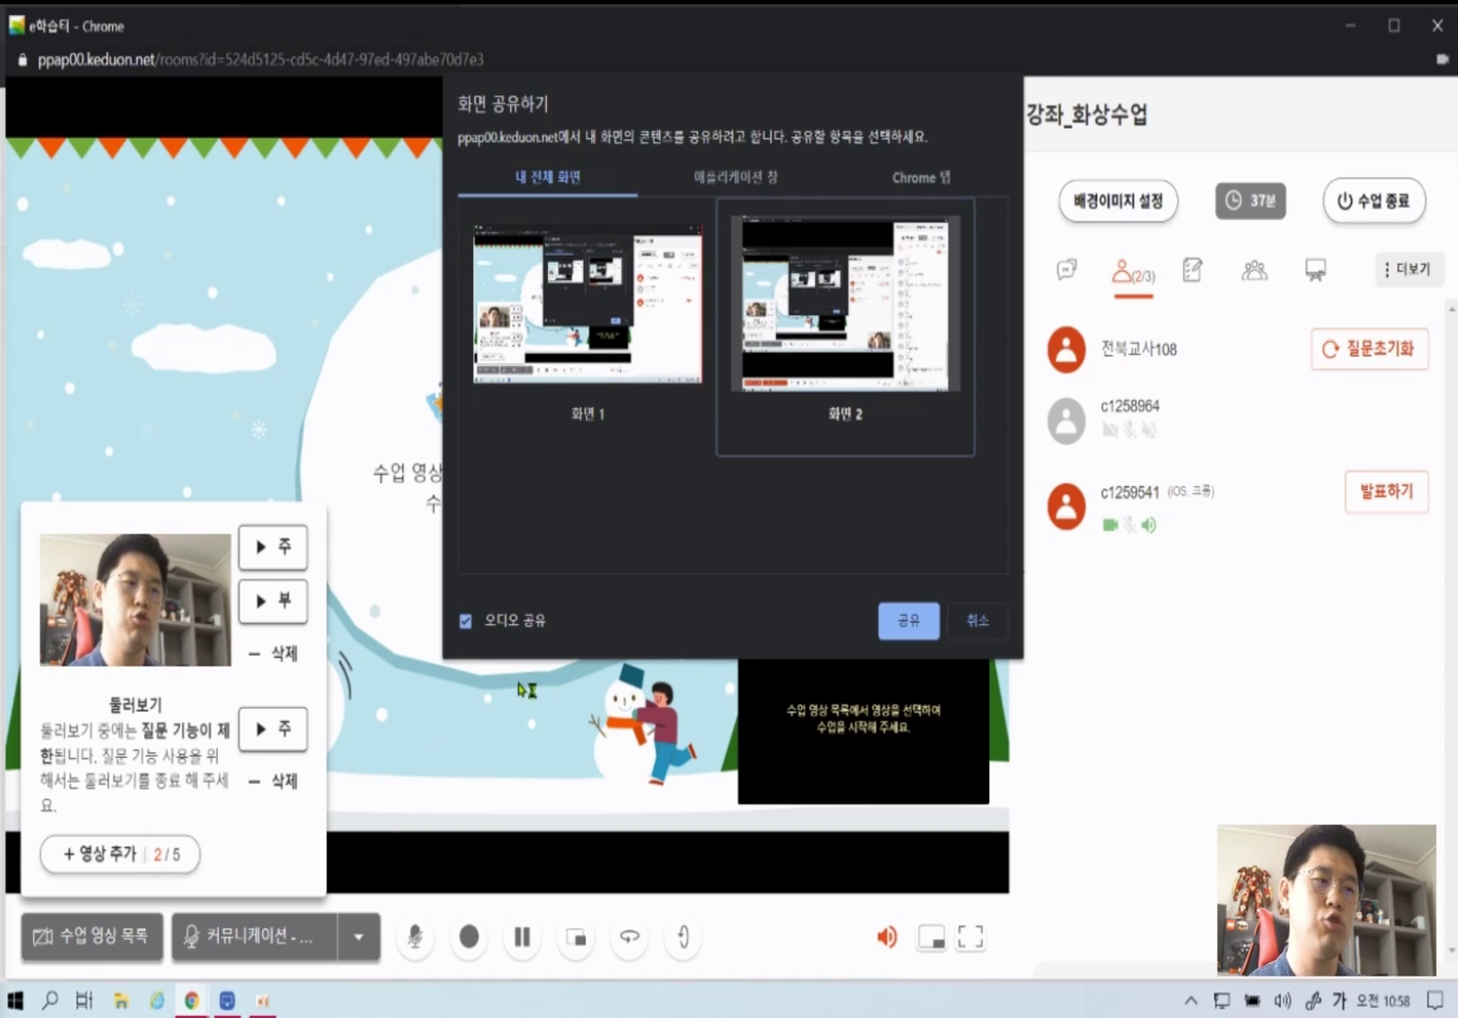
click(909, 623)
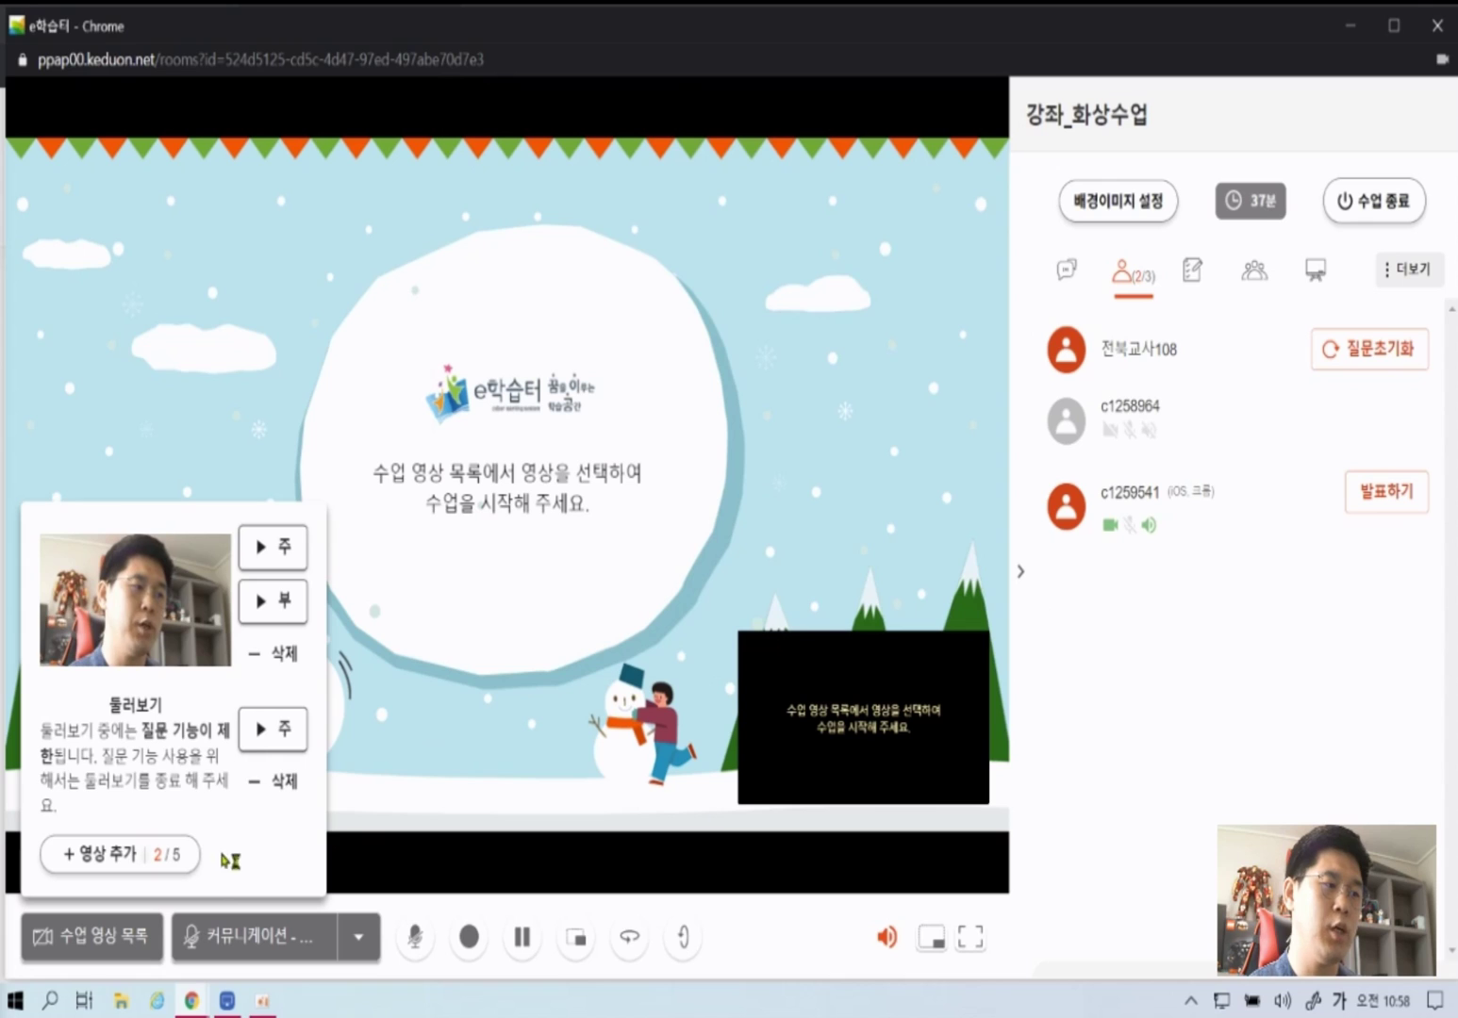
click(958, 950)
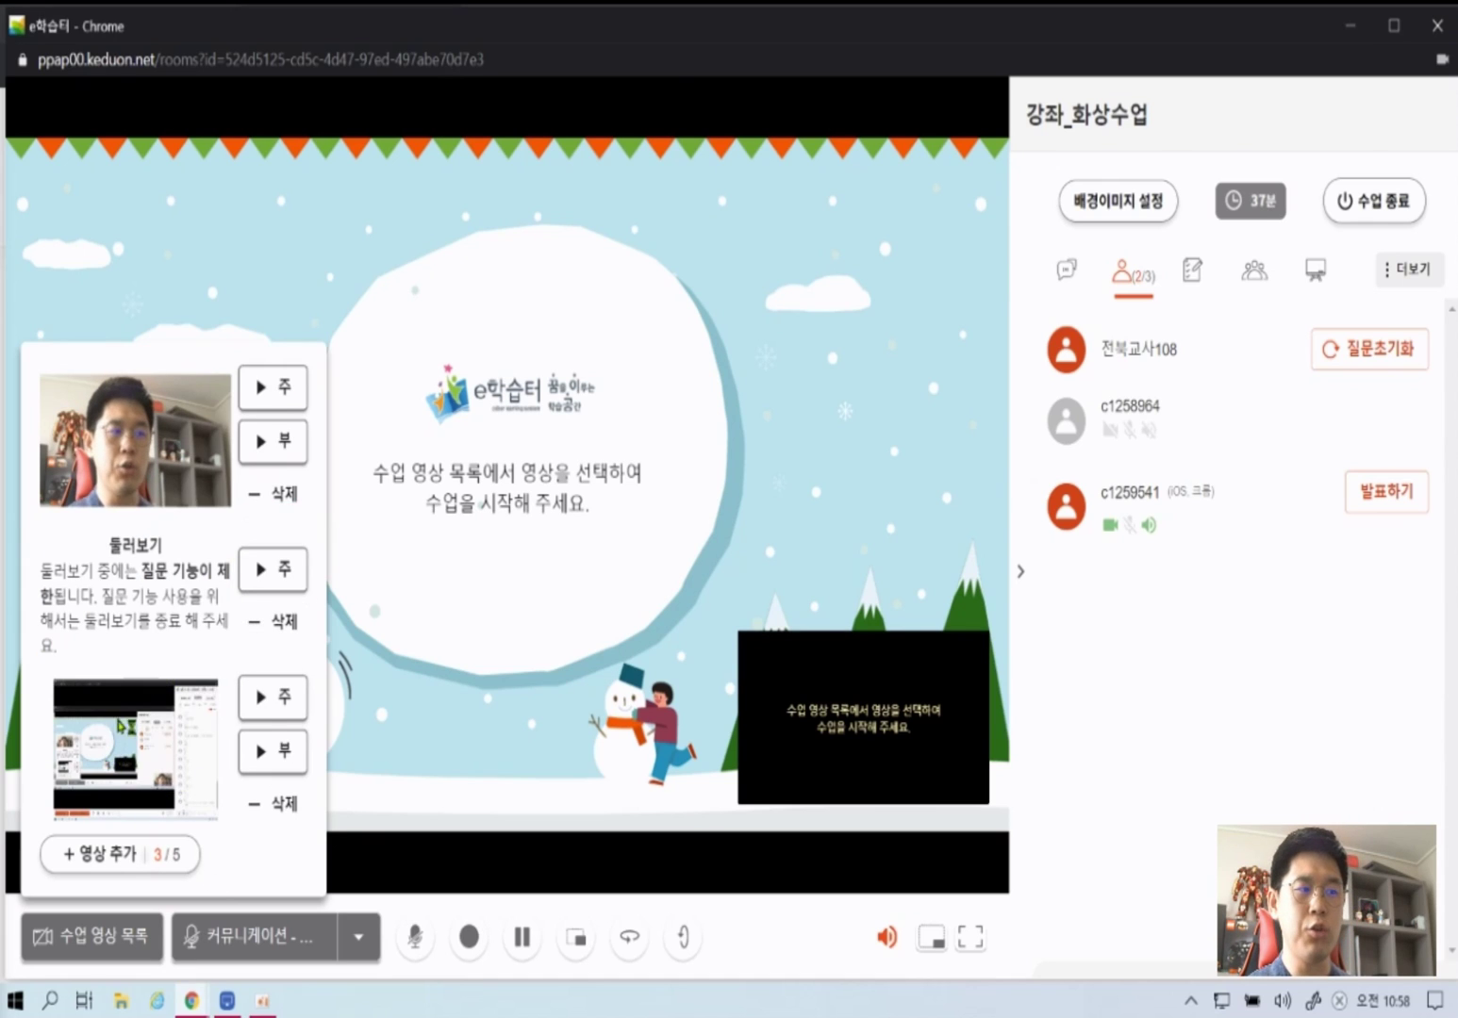
click(270, 699)
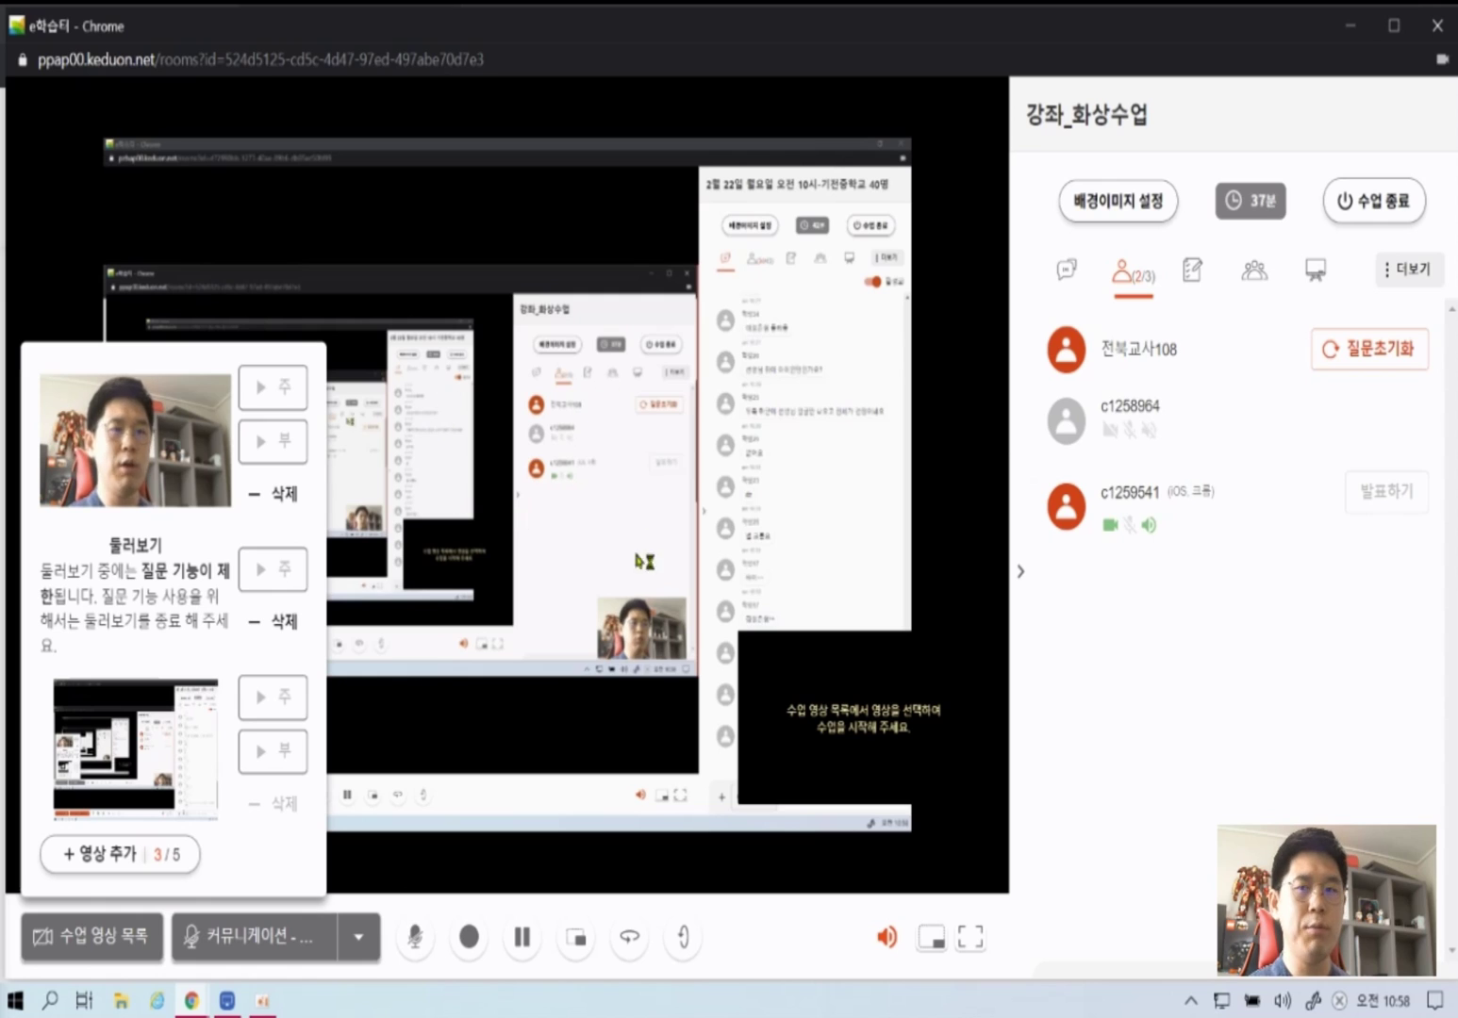
- Move the shared screen to the sub-screen, then stop it there
click(280, 766)
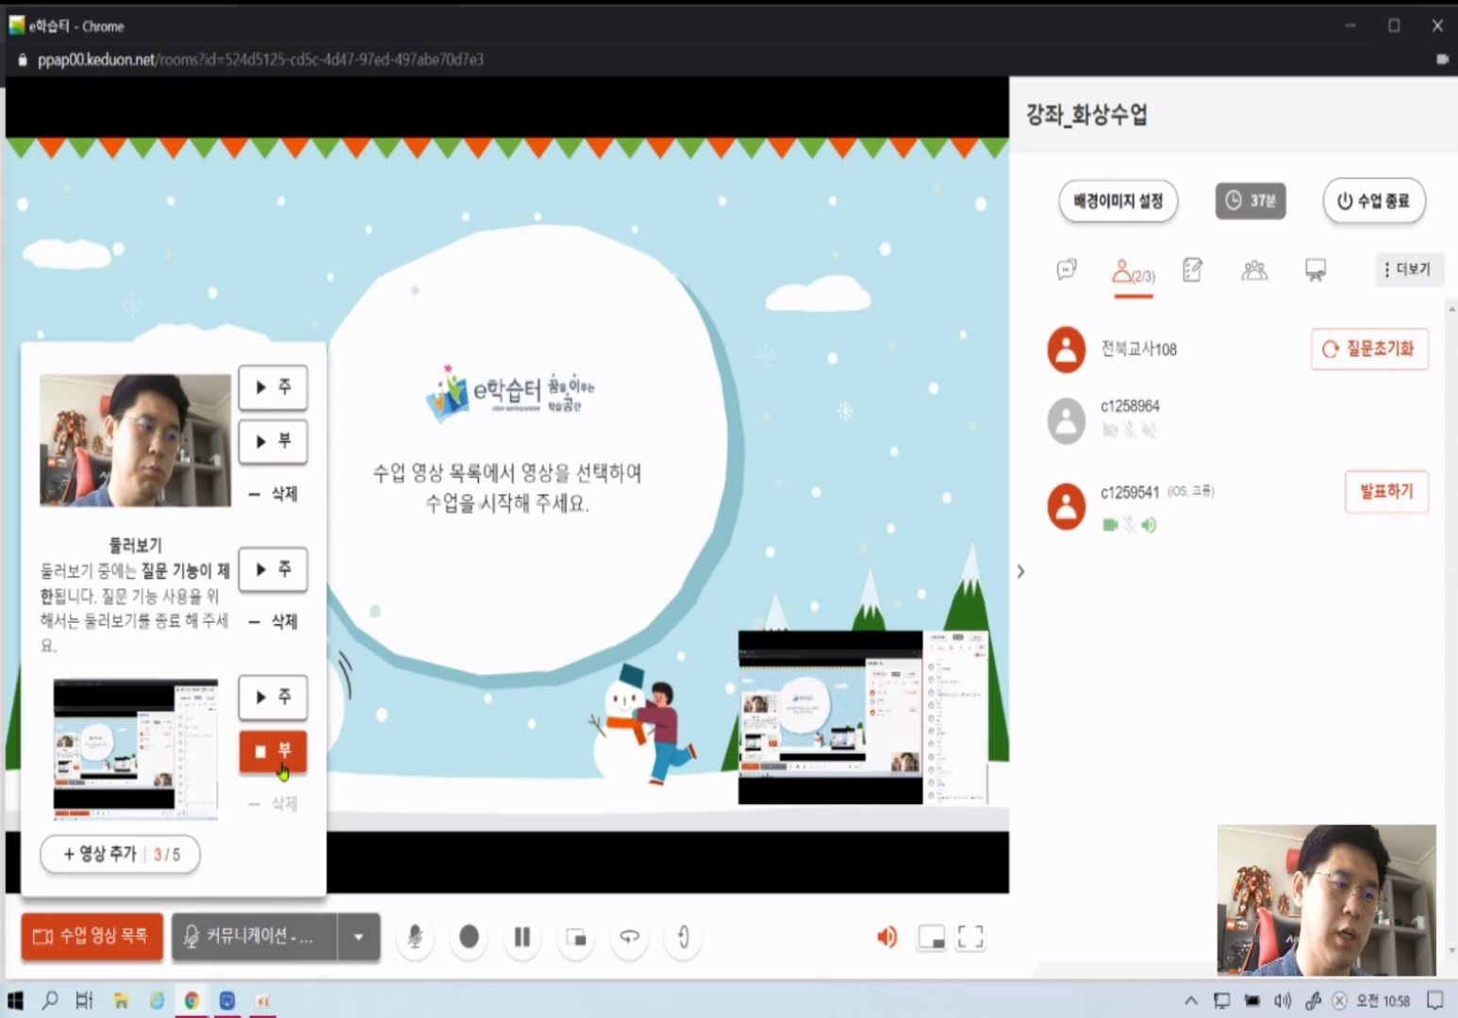
click(281, 771)
click(103, 854)
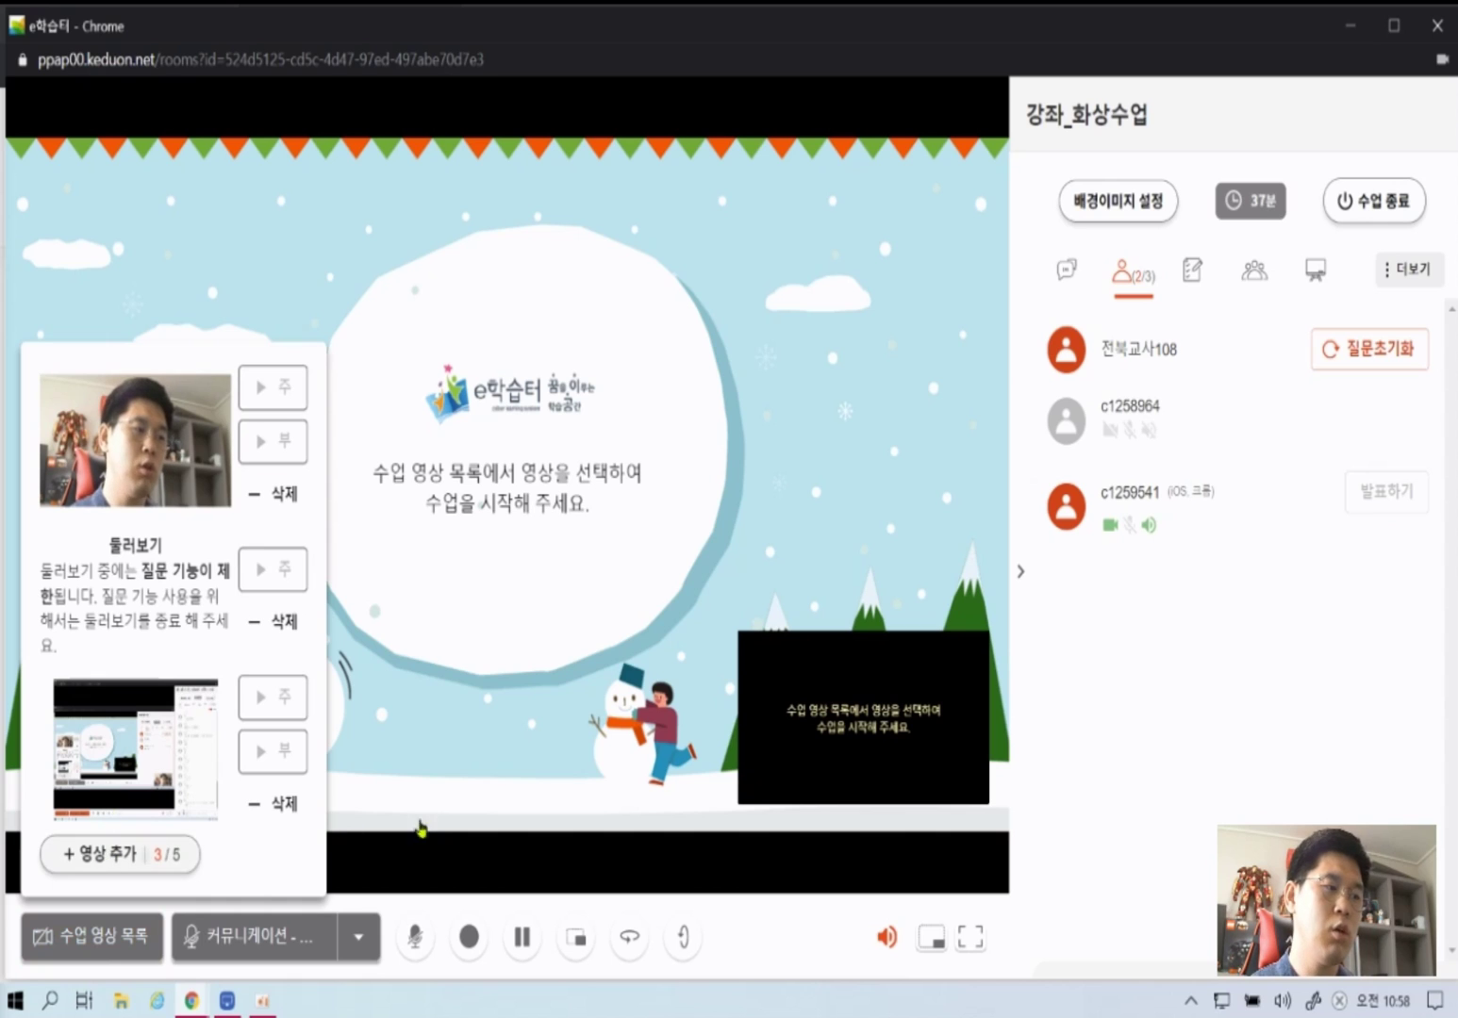
- Start a new screen share and browse the application windows available to share
click(292, 844)
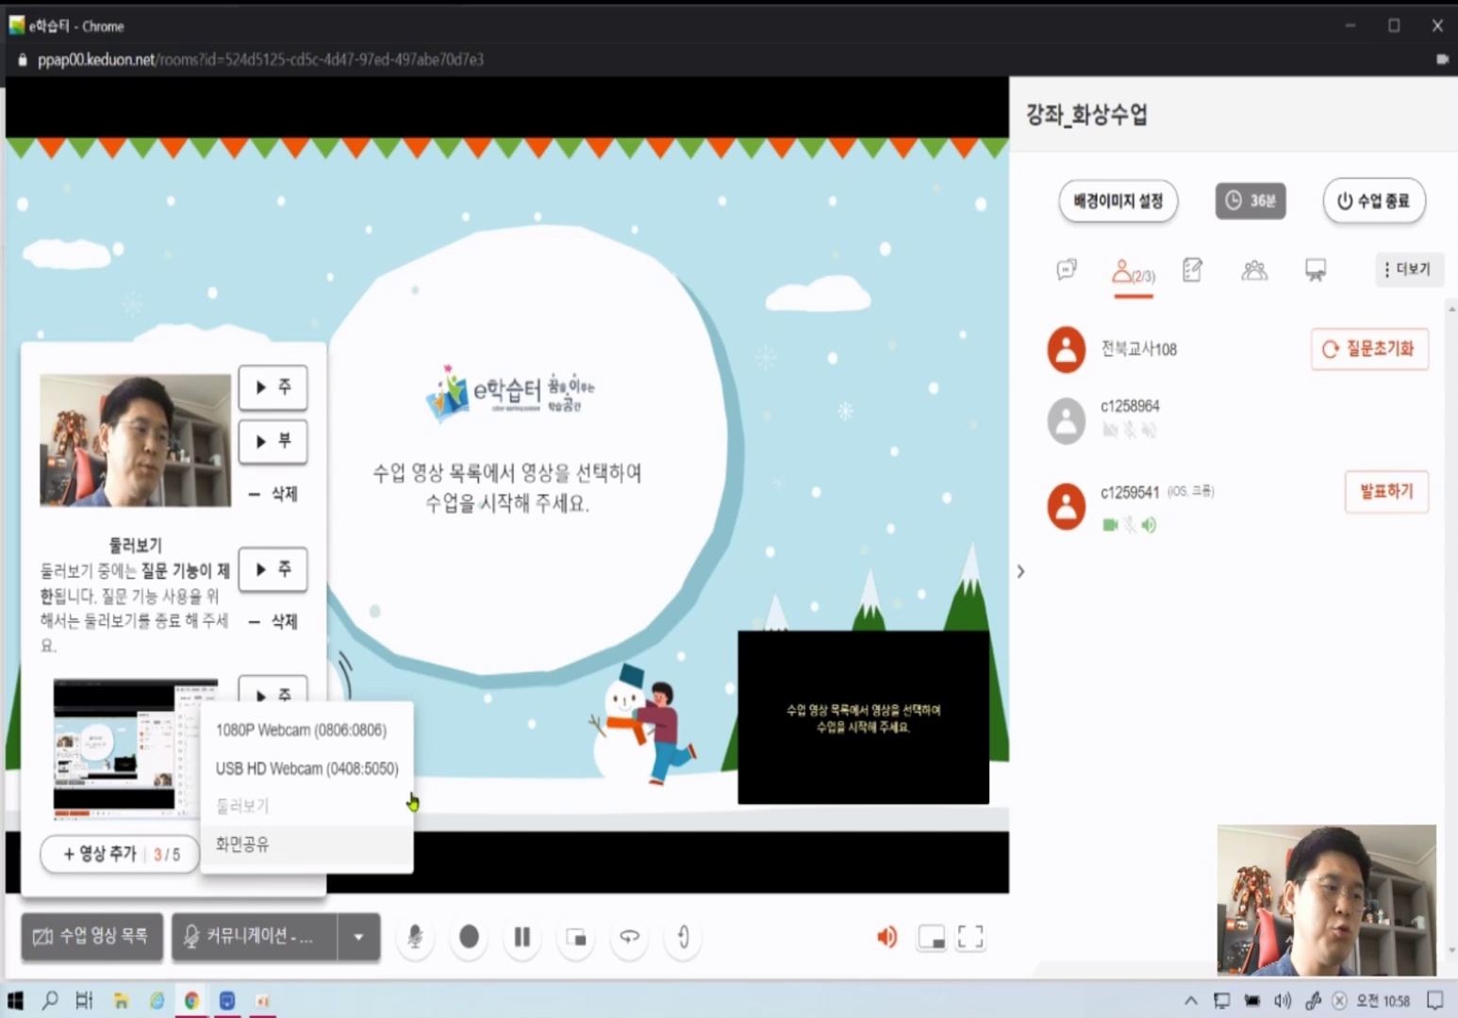
click(906, 594)
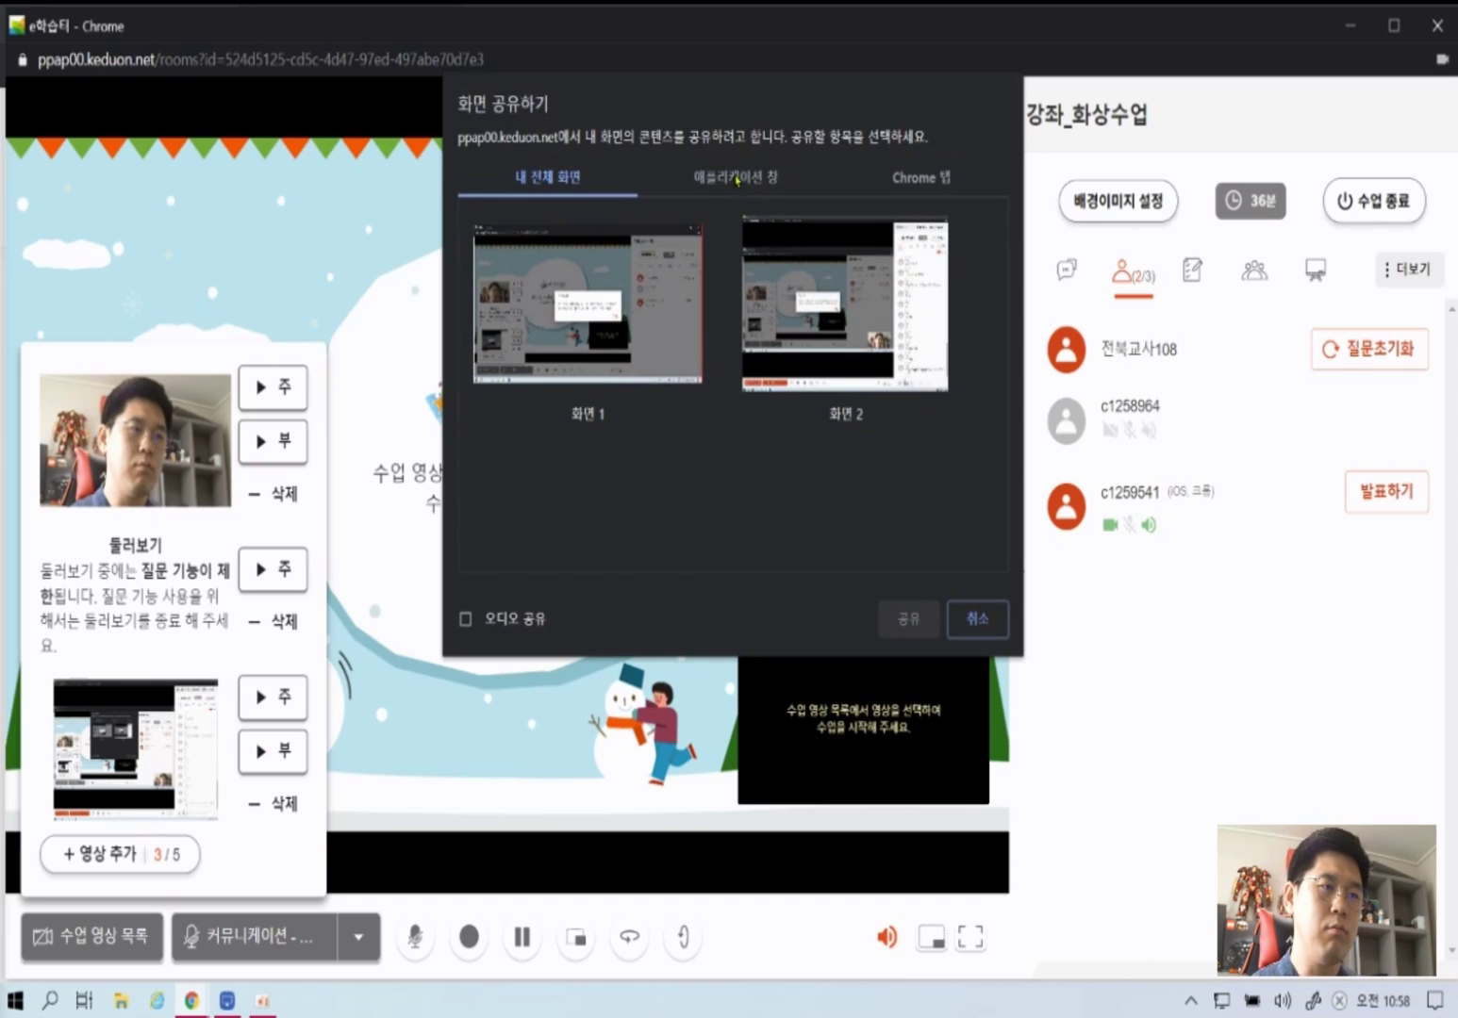
click(746, 188)
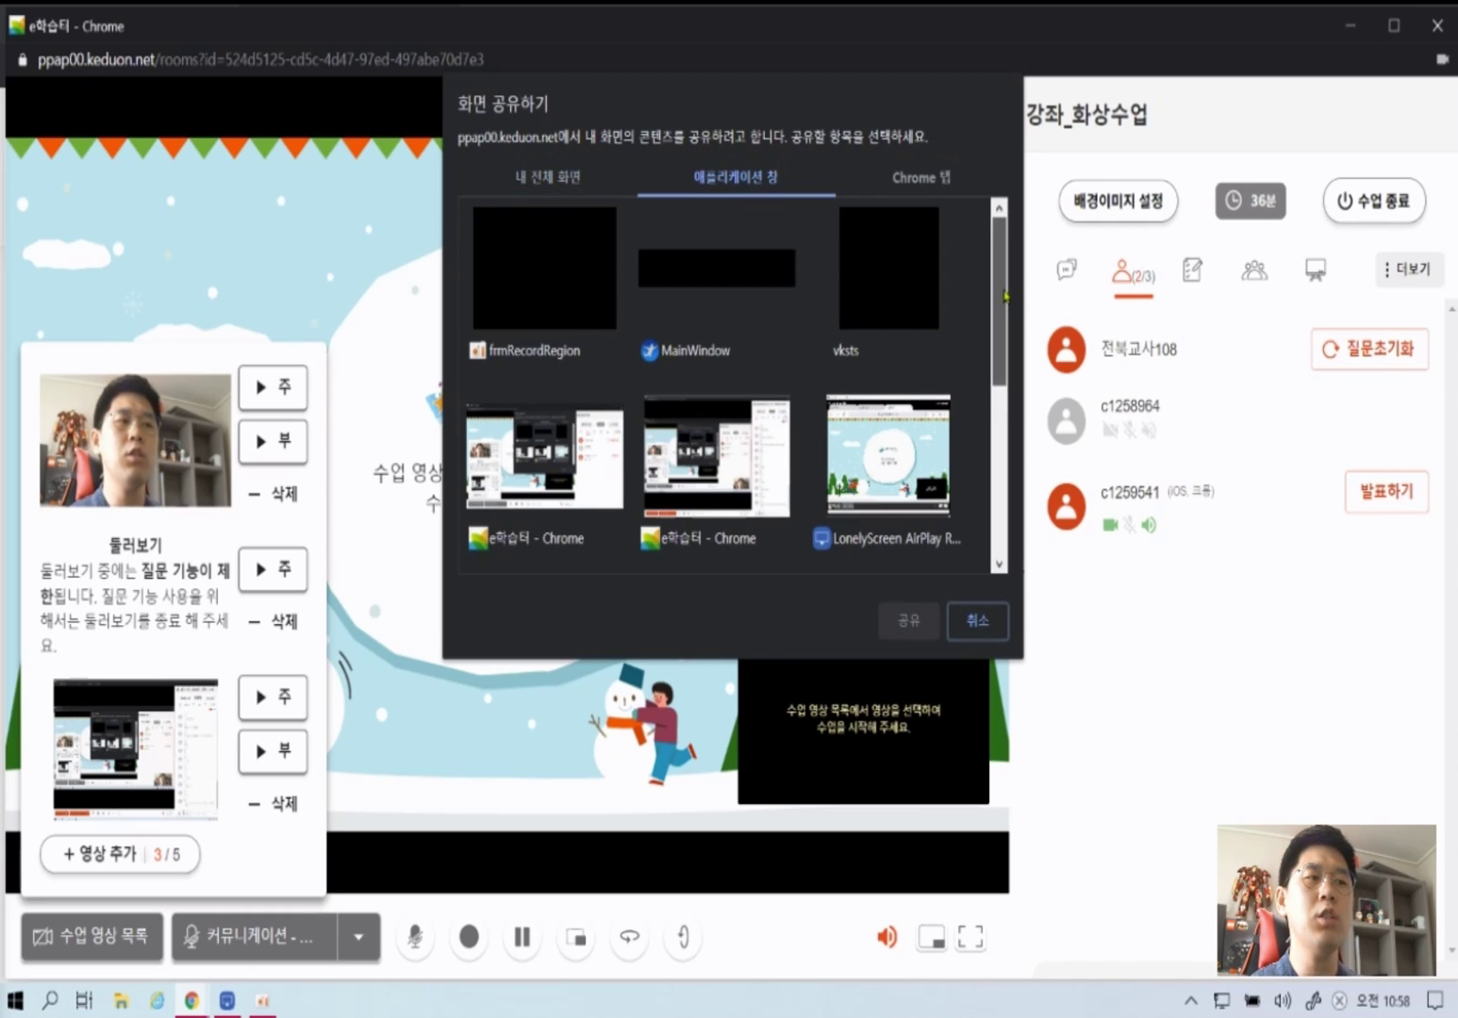
scroll(1002, 330, down, 1)
drag(1001, 327, 1005, 405)
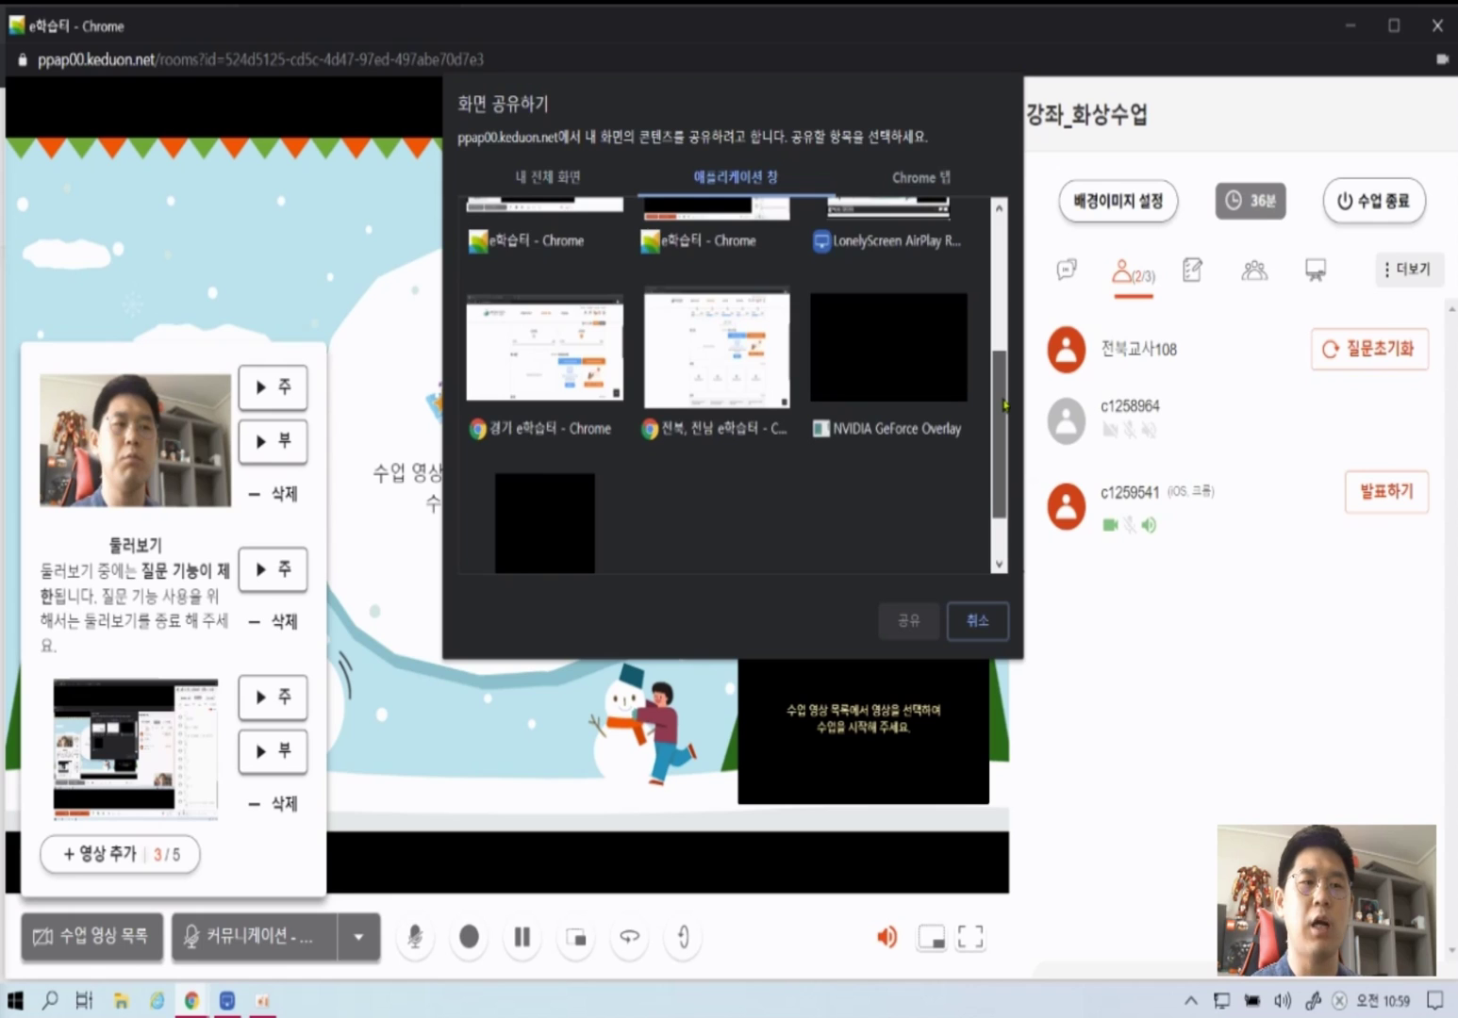
scroll(1005, 405, up, 3)
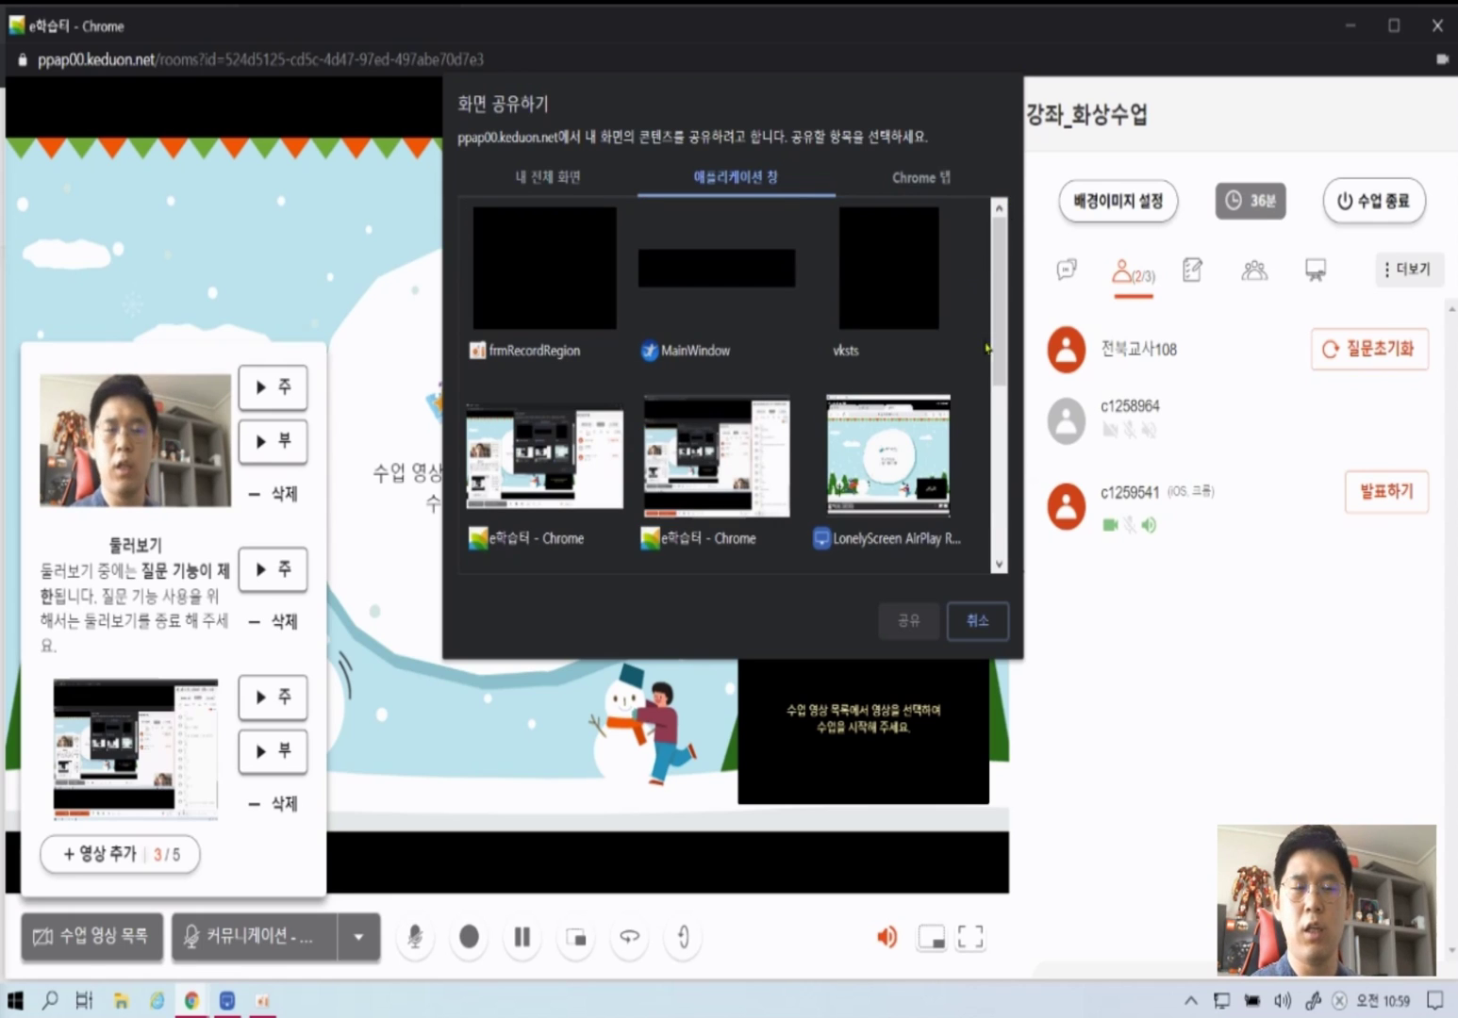
scroll(1002, 379, down, 2)
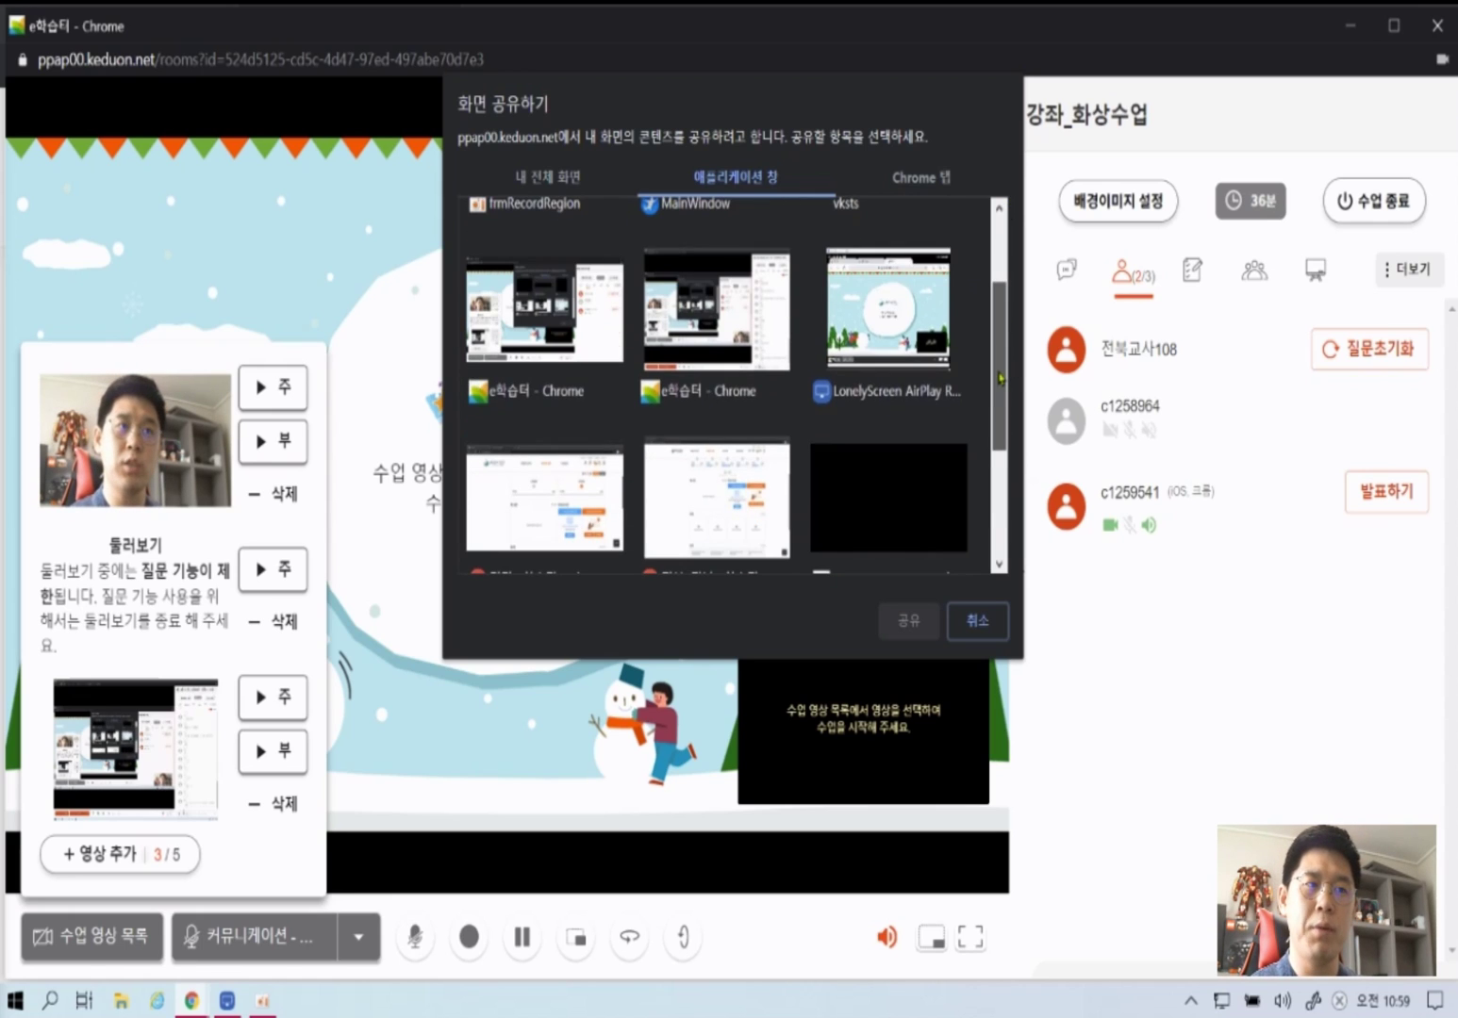
scroll(1001, 379, down, 5)
scroll(1002, 379, up, 10)
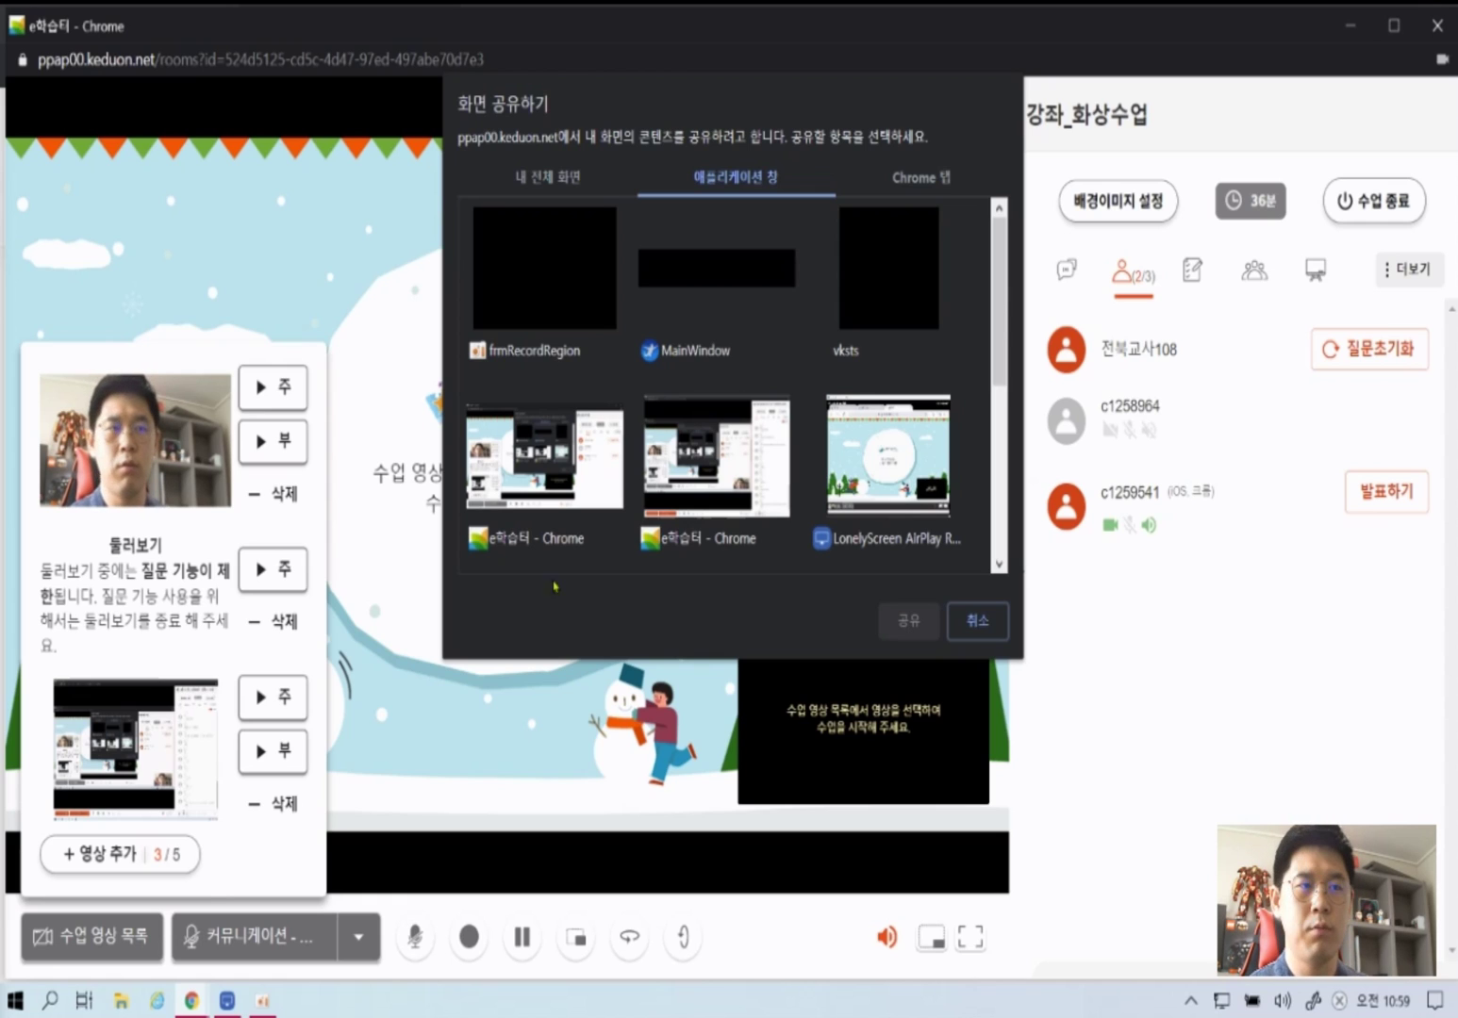
- Share the 한지쌤 Chrome tab with 오디오 공유 turned on
click(943, 179)
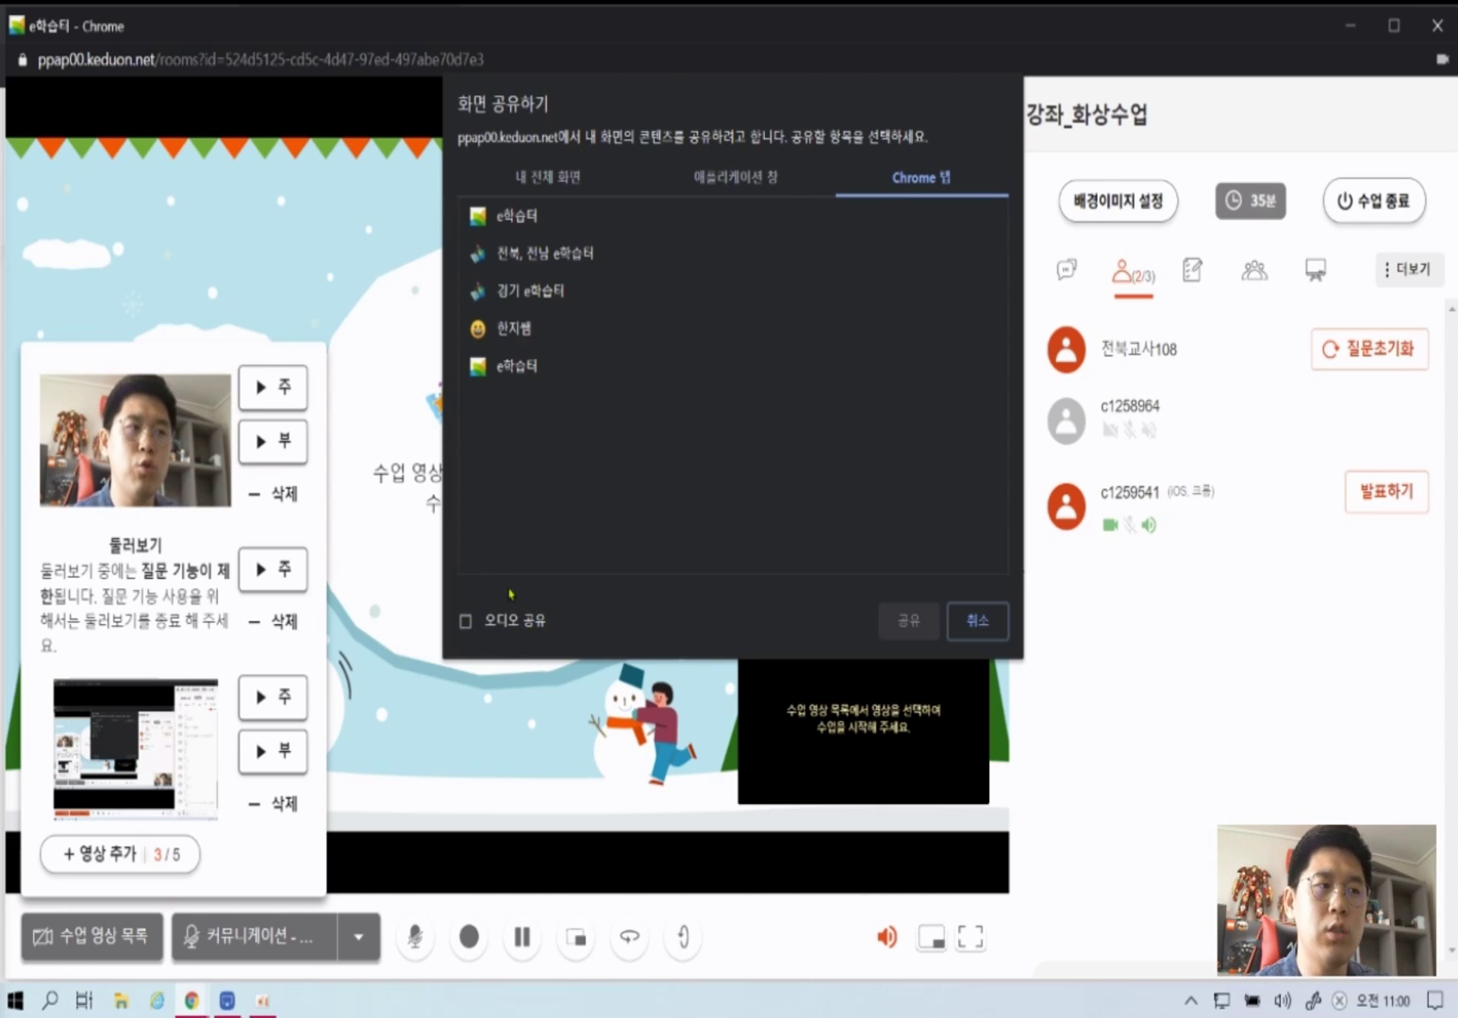
click(464, 623)
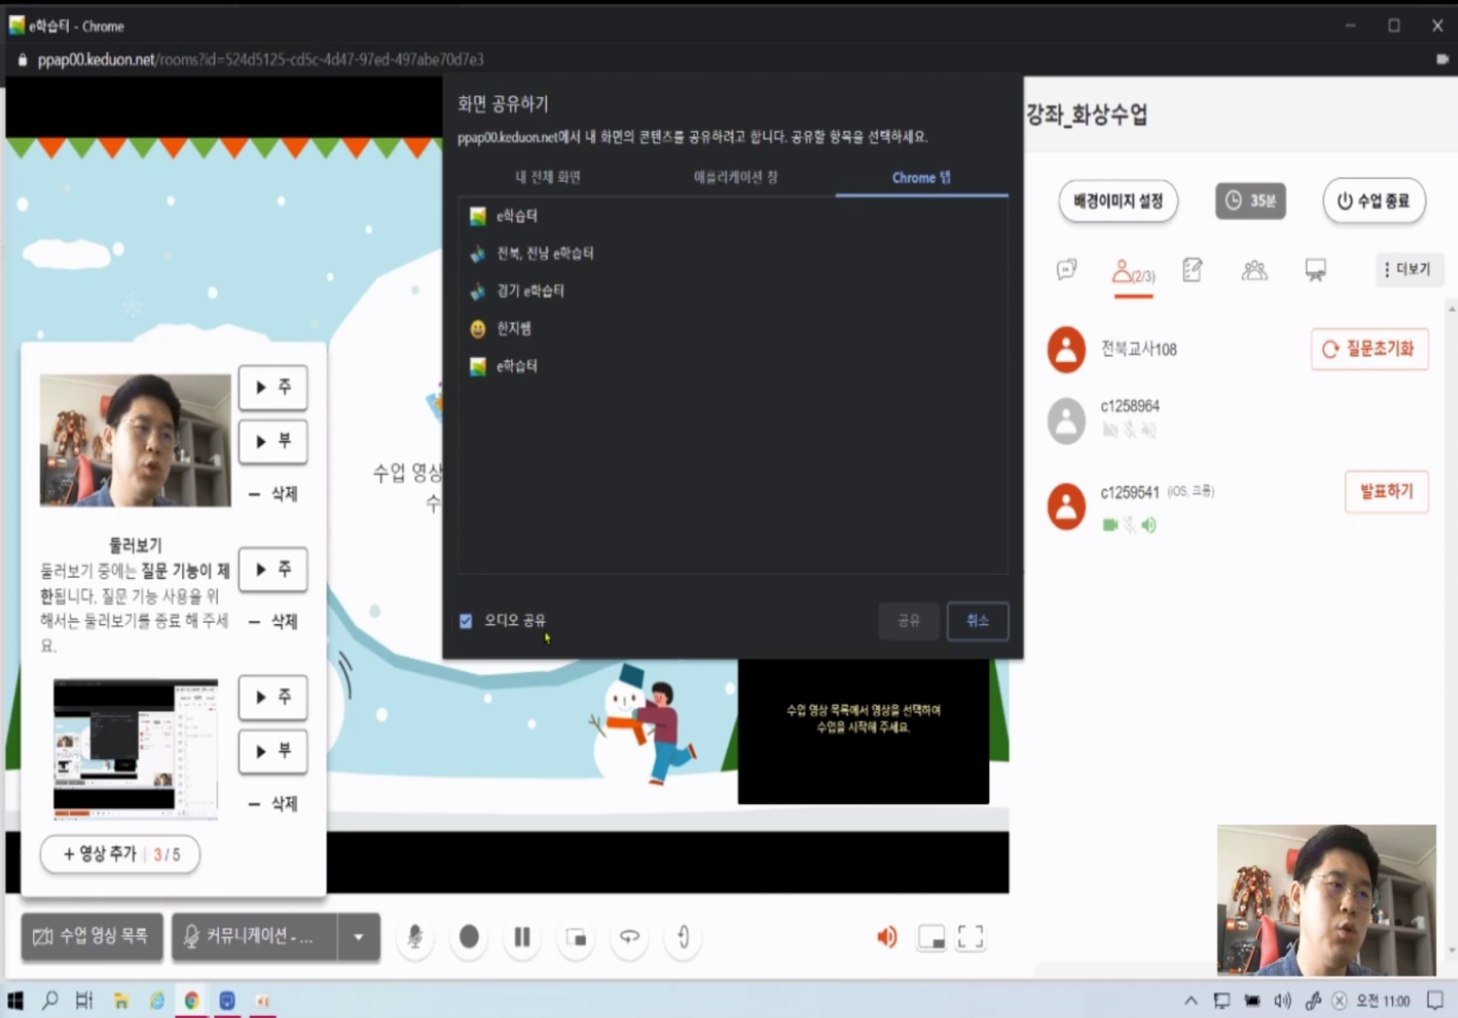
click(516, 330)
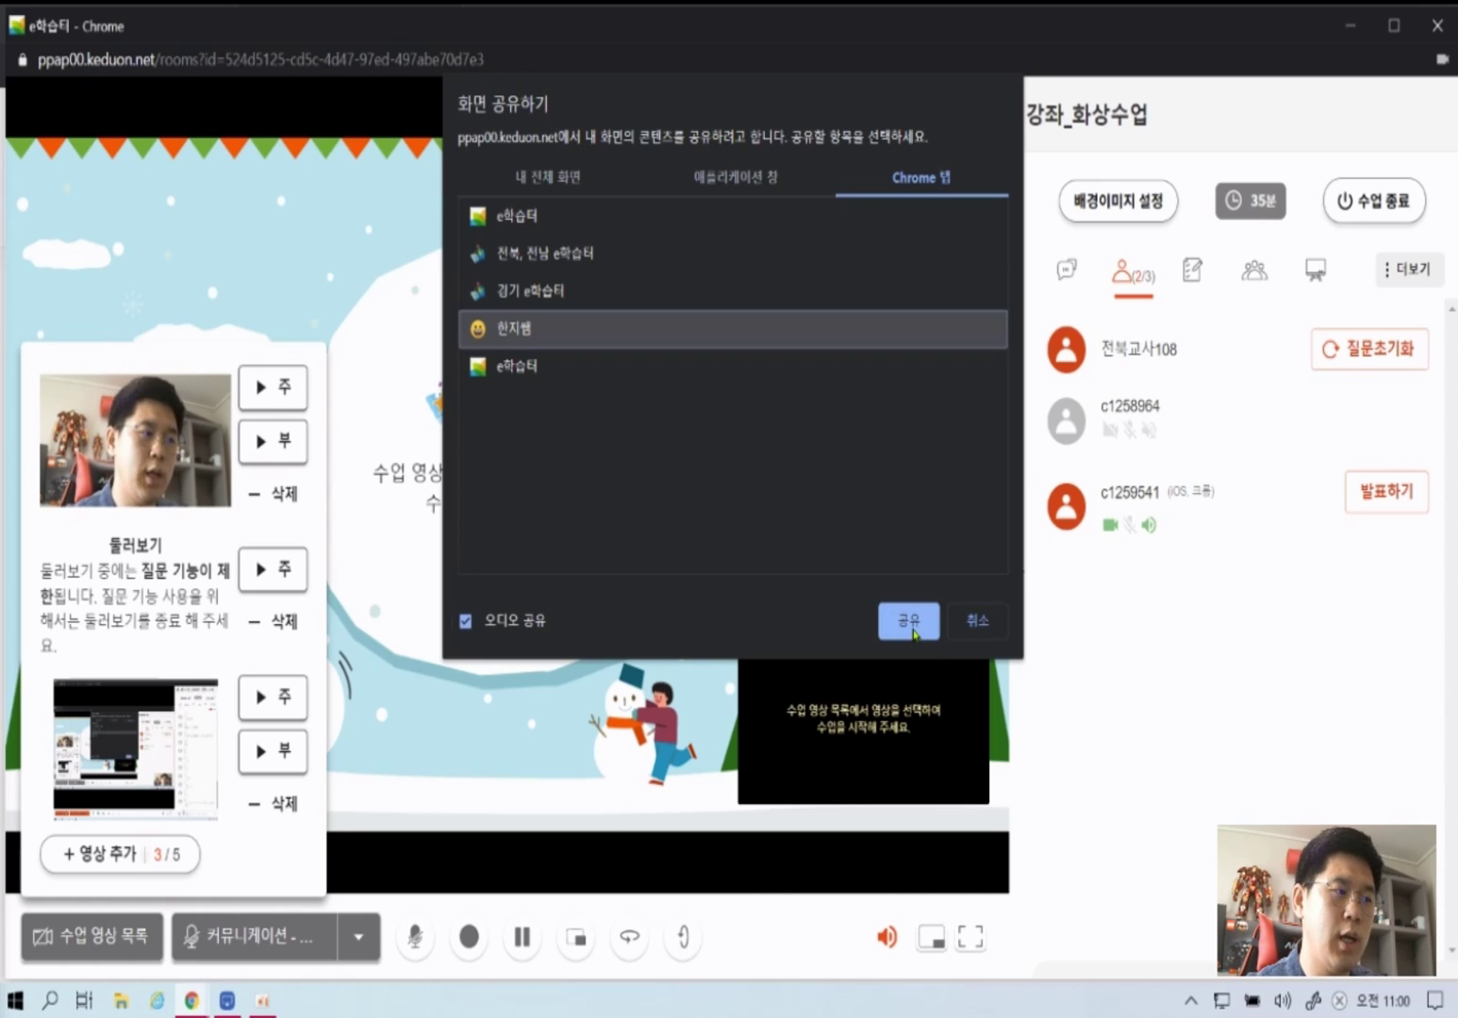
click(911, 623)
- Pause the Padlet tutorial video, stop sharing the 한지쌤 tab, and return to e학습터
click(191, 1000)
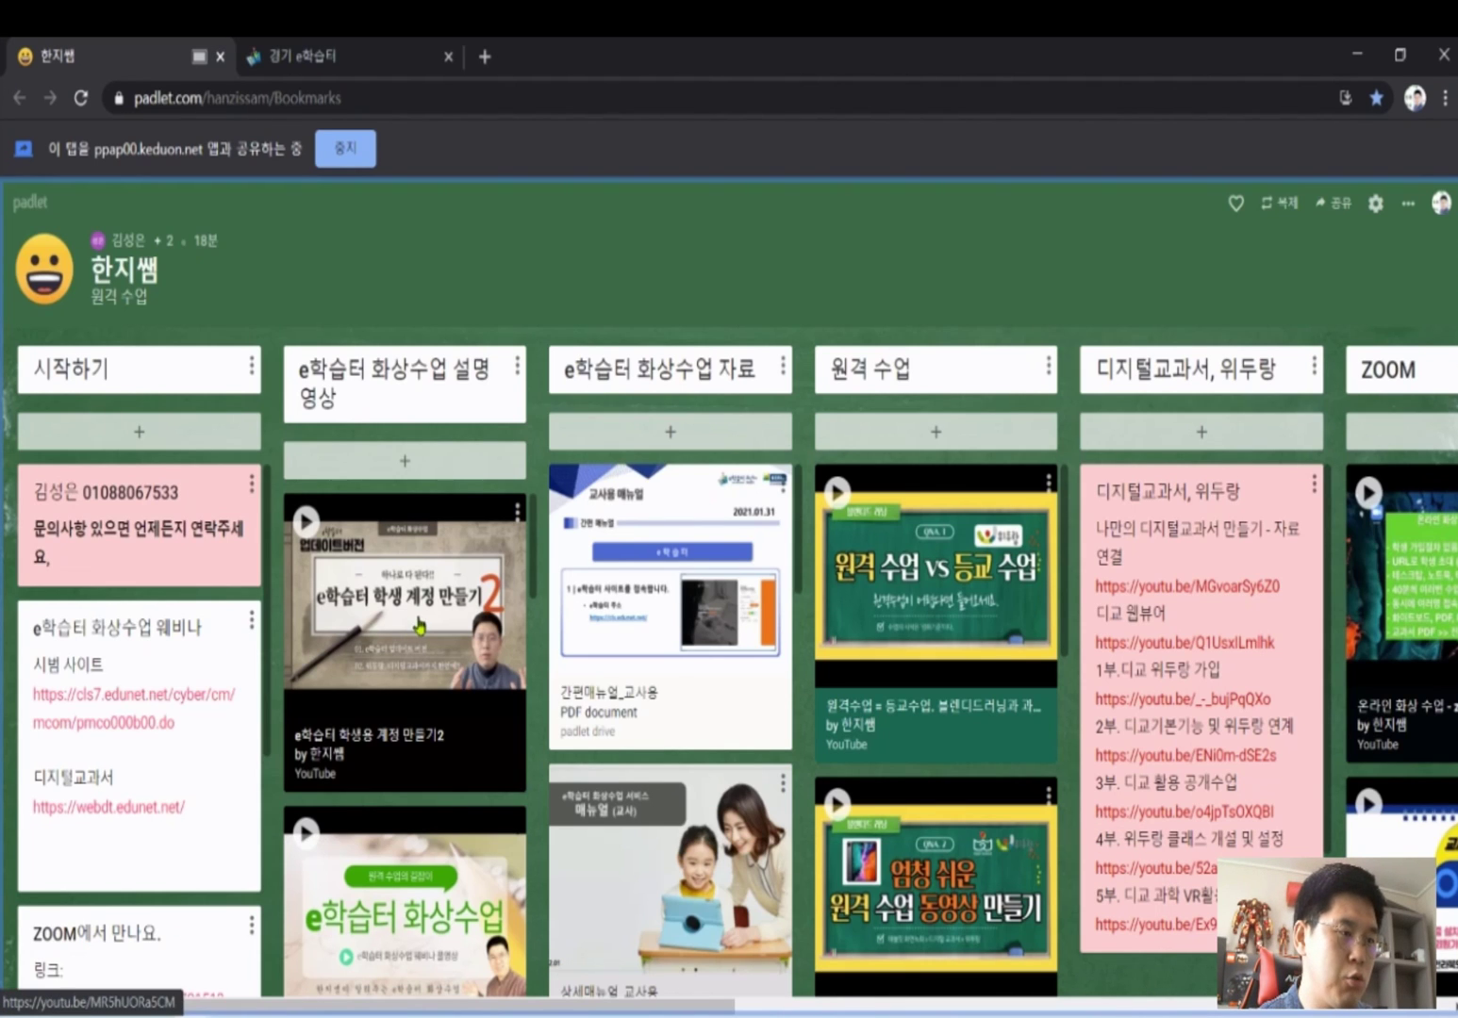
scroll(599, 720, down, 1)
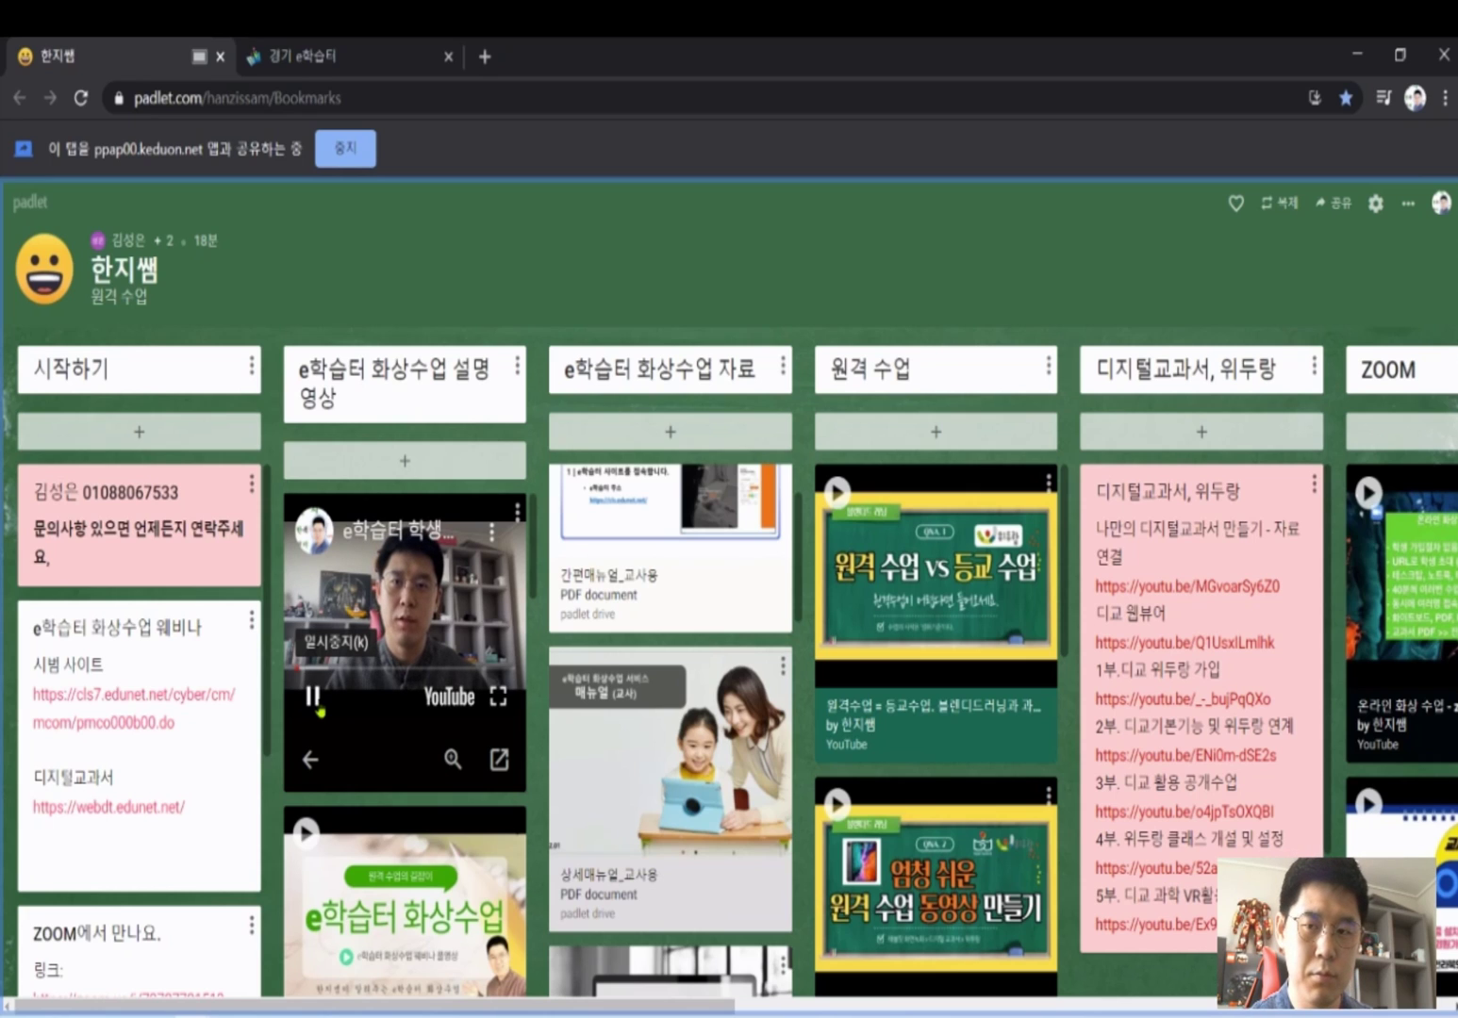
click(318, 707)
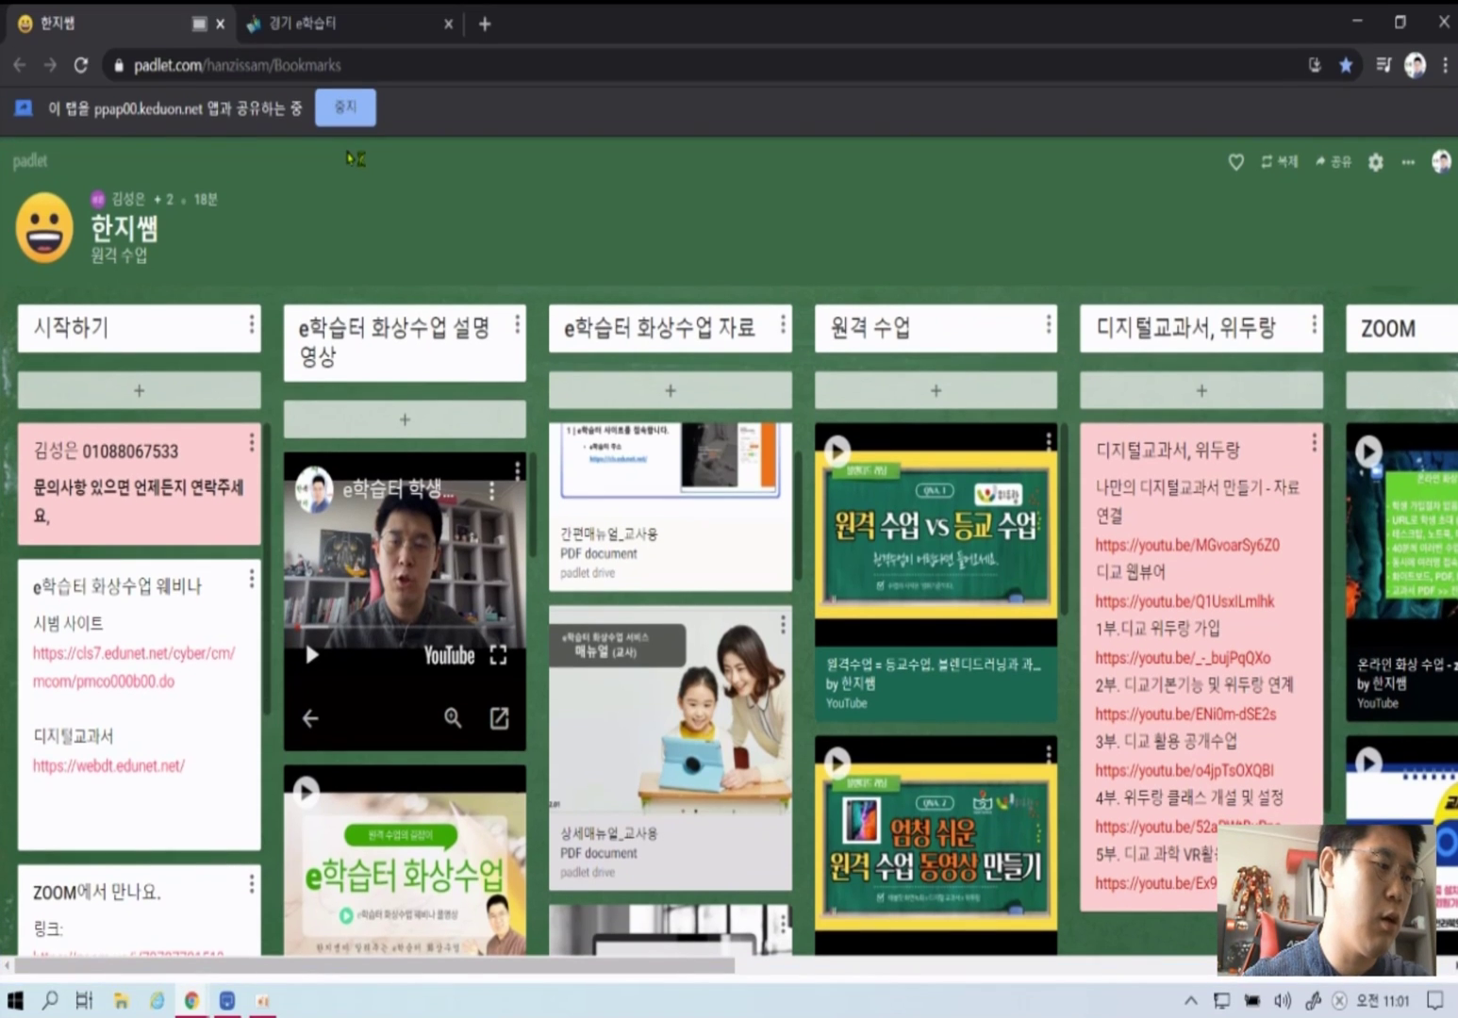
click(346, 73)
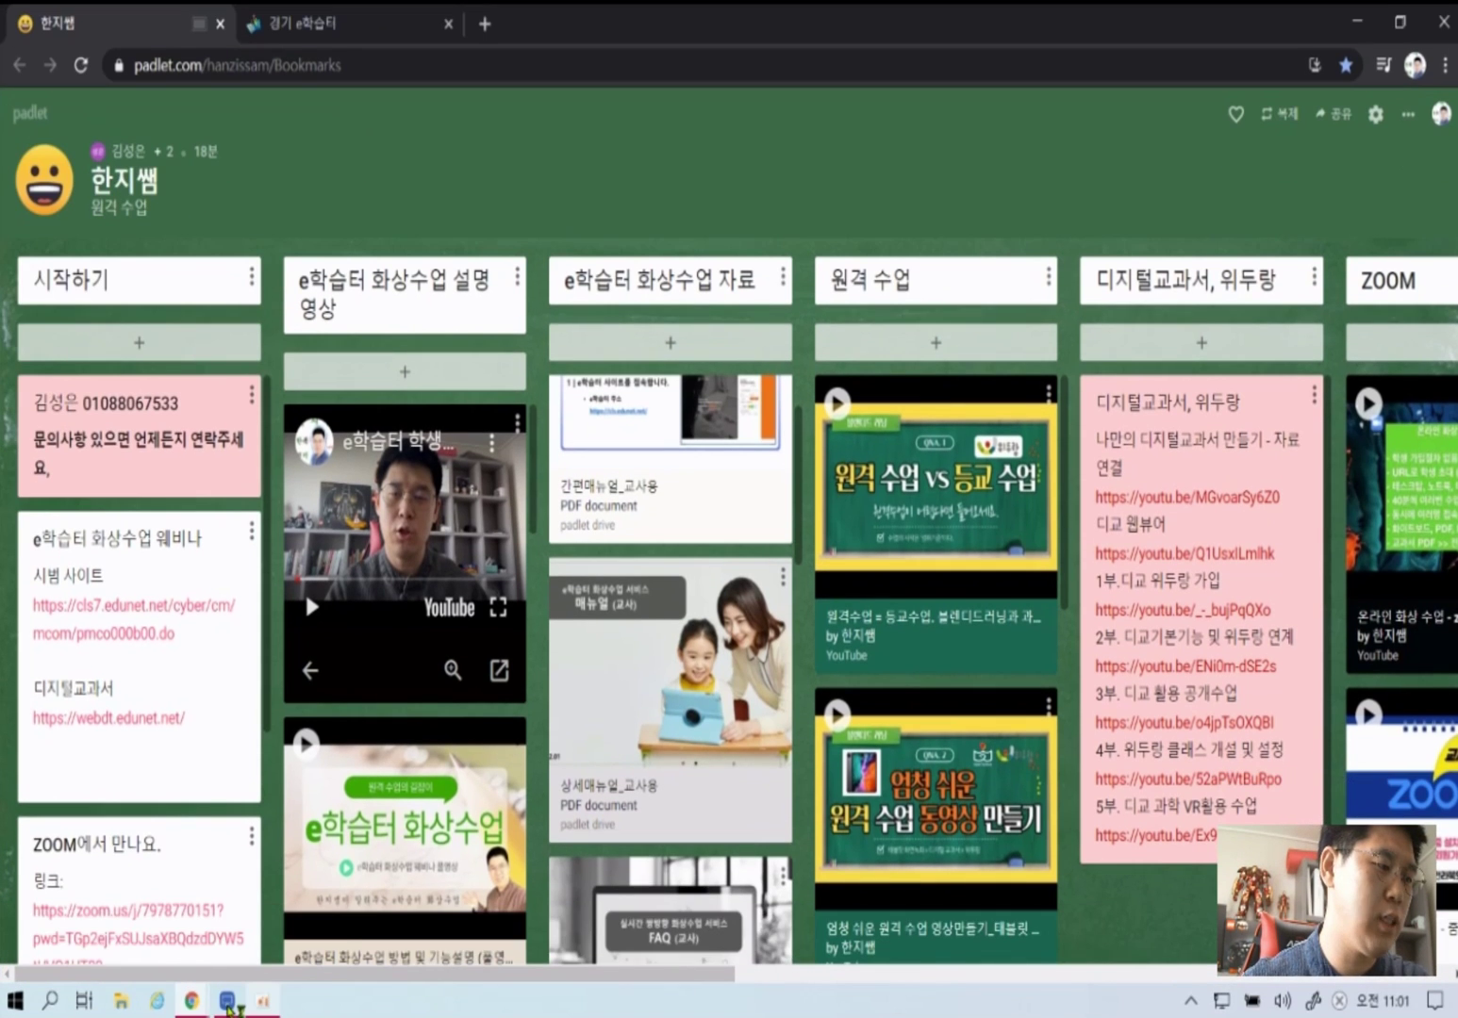
mouse_move(228, 1003)
click(453, 919)
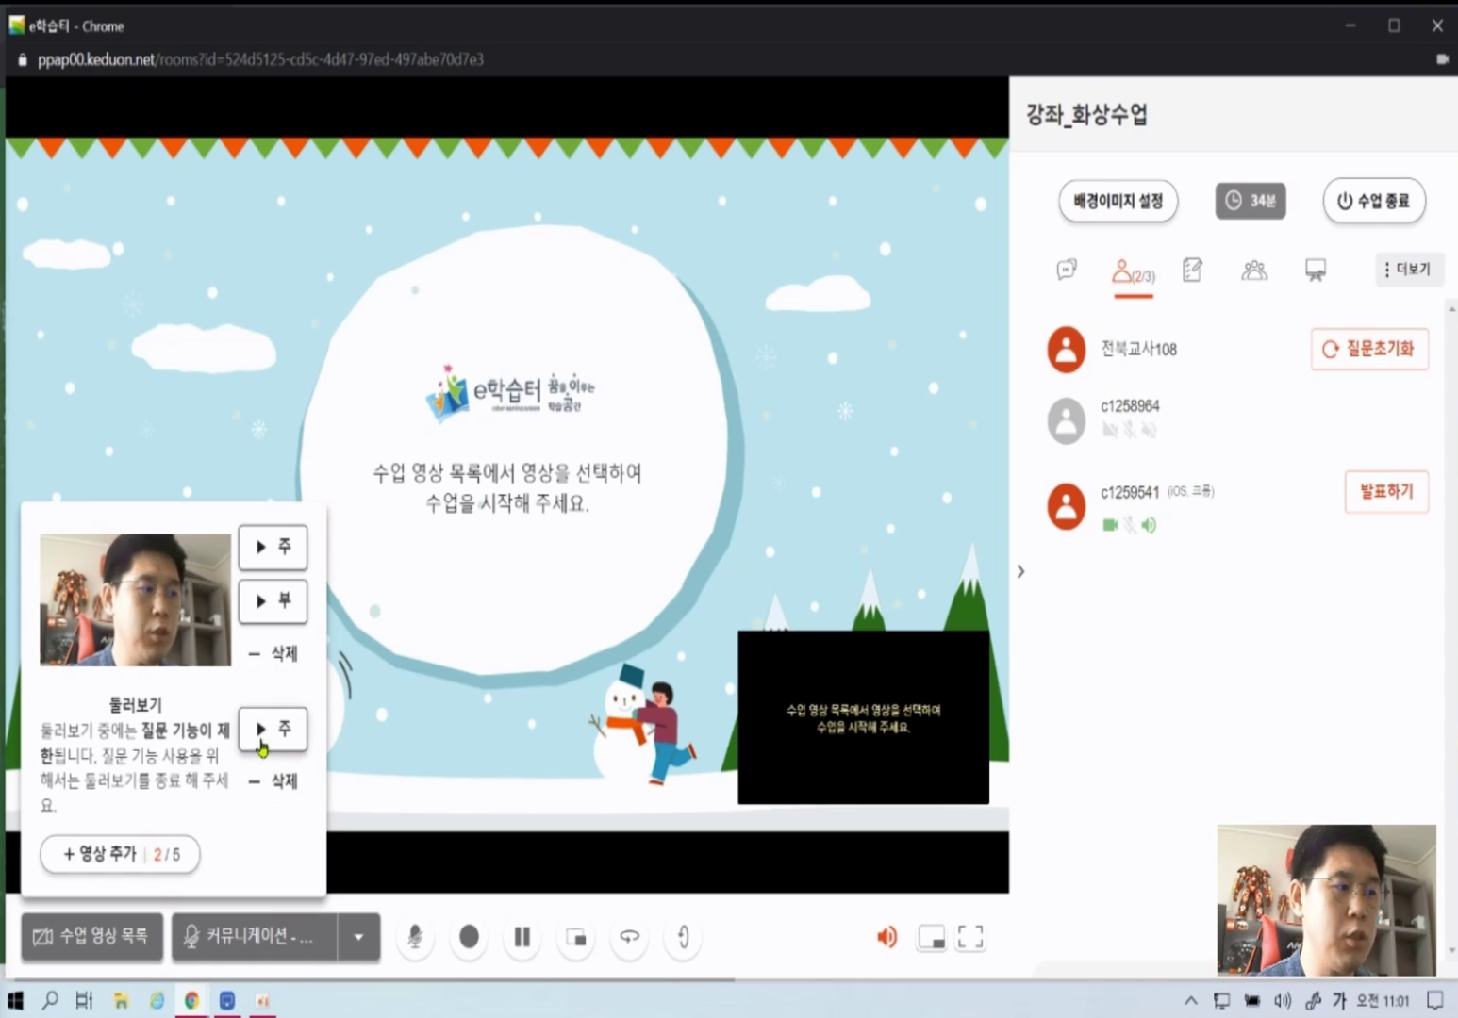
- Delete the remaining webcam and 둘러보기 videos, close the list, and leave the mic off
click(274, 654)
click(289, 789)
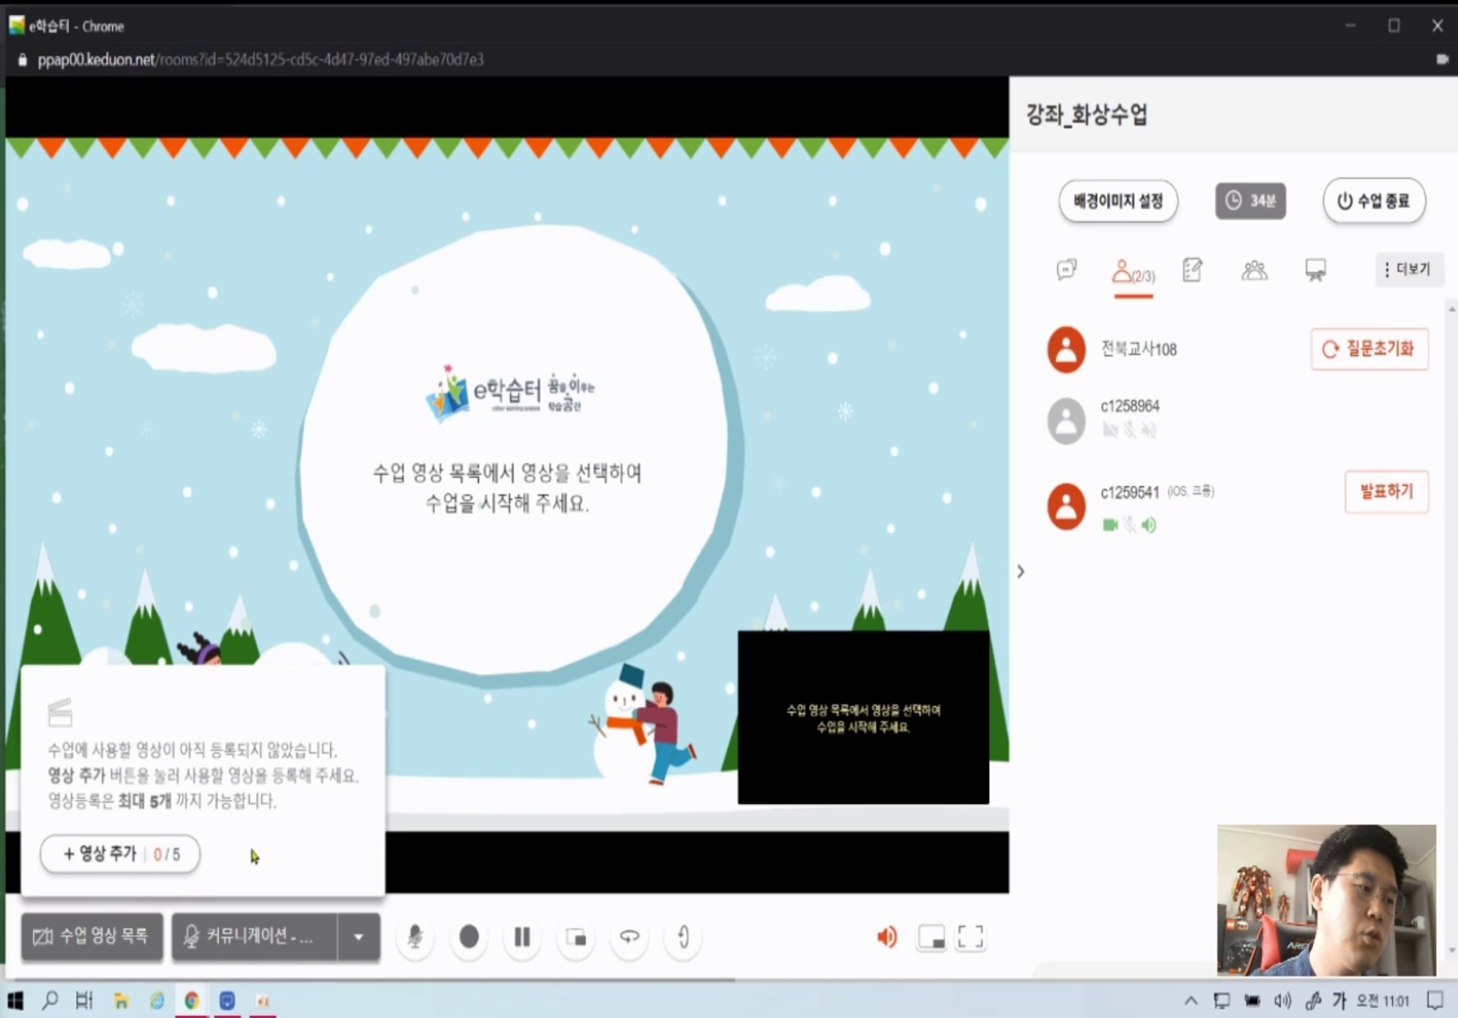
click(108, 938)
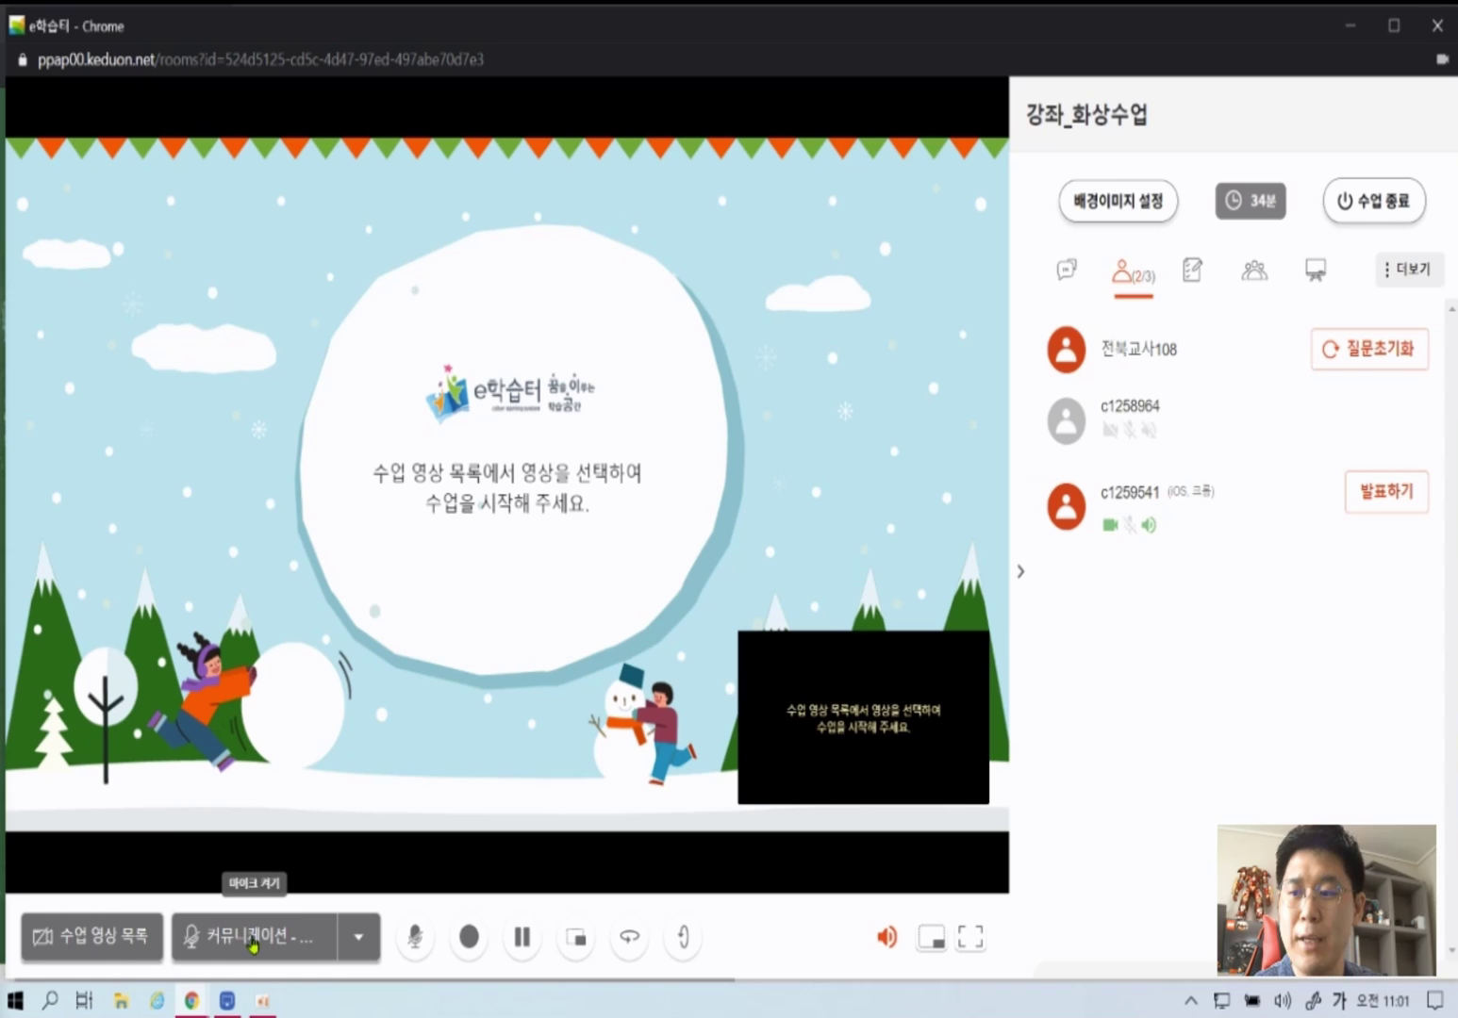
click(253, 944)
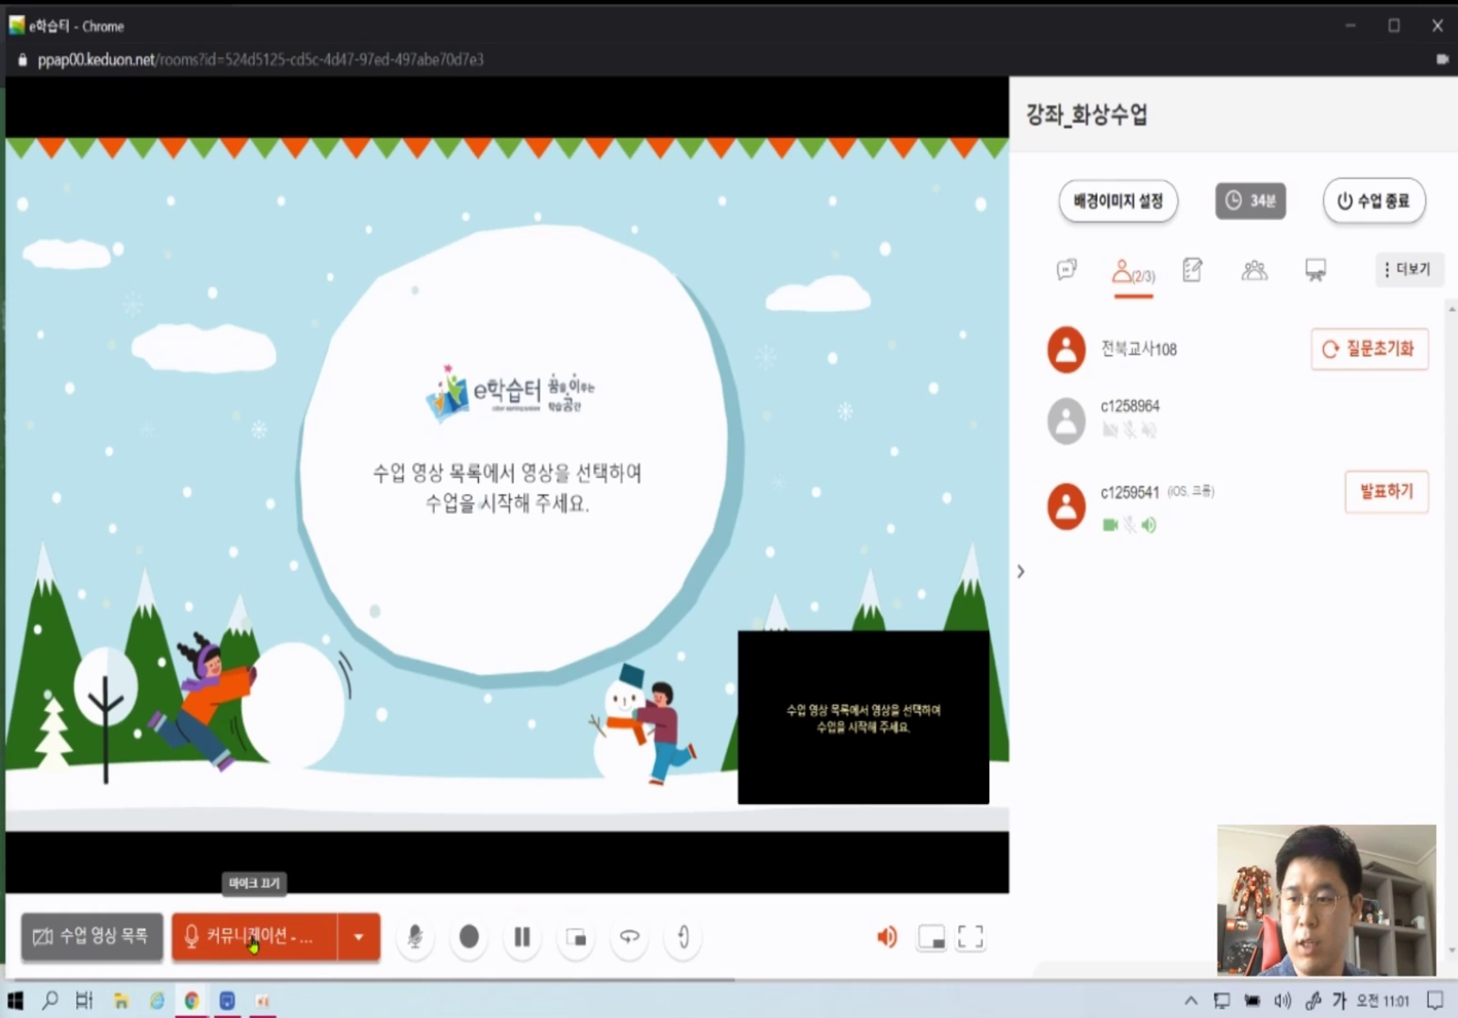
click(254, 941)
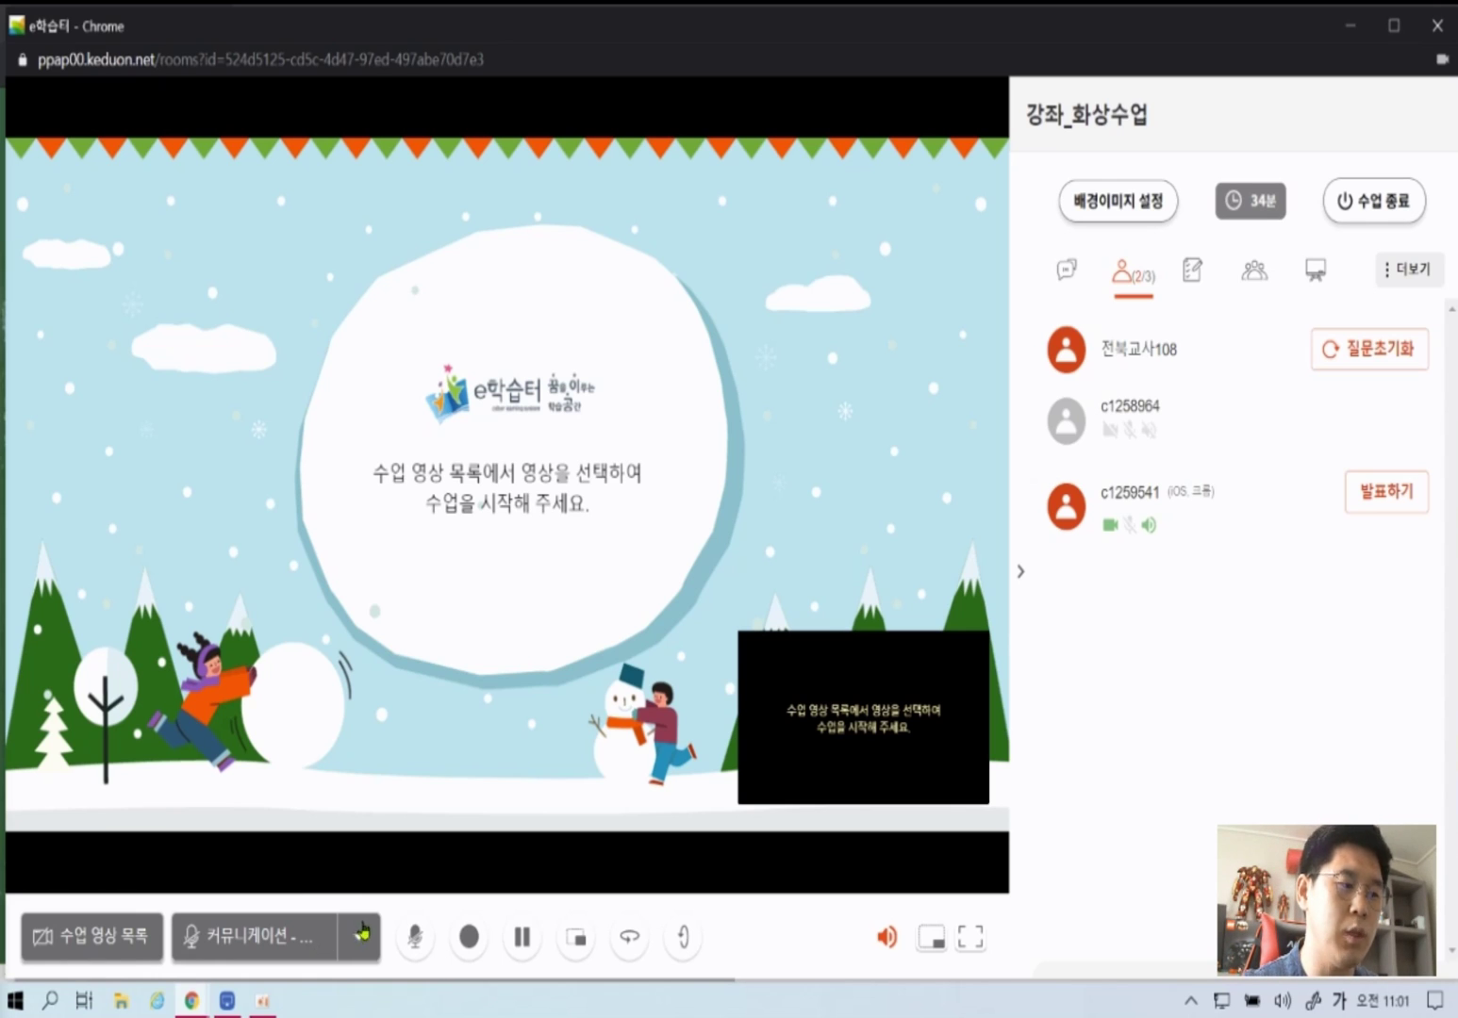
click(416, 937)
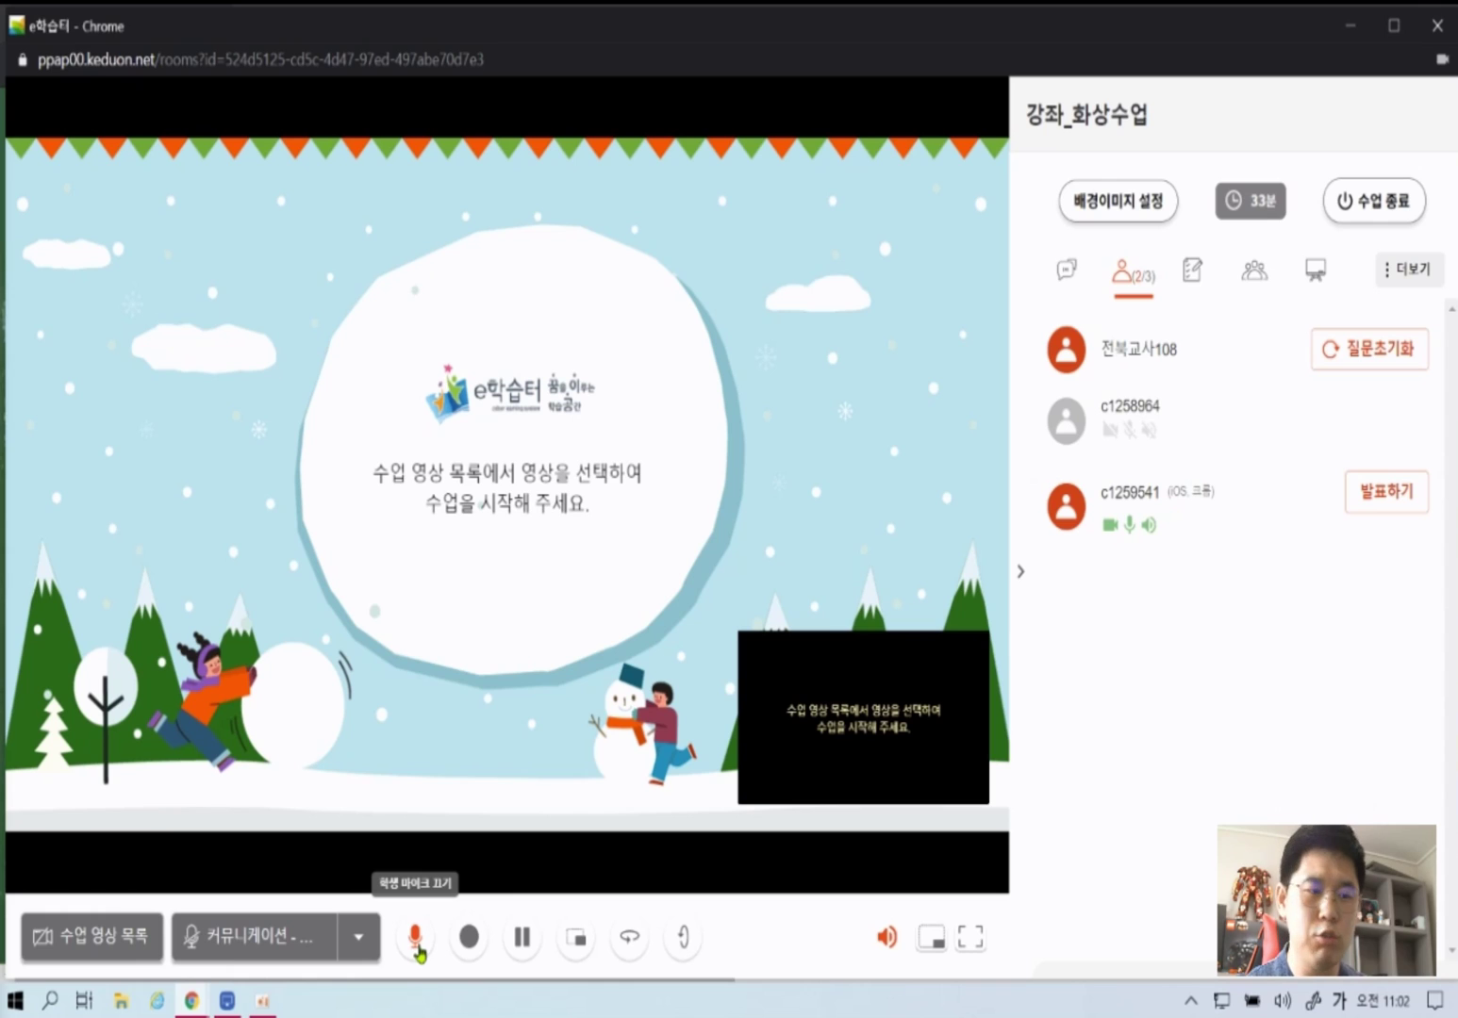
click(416, 942)
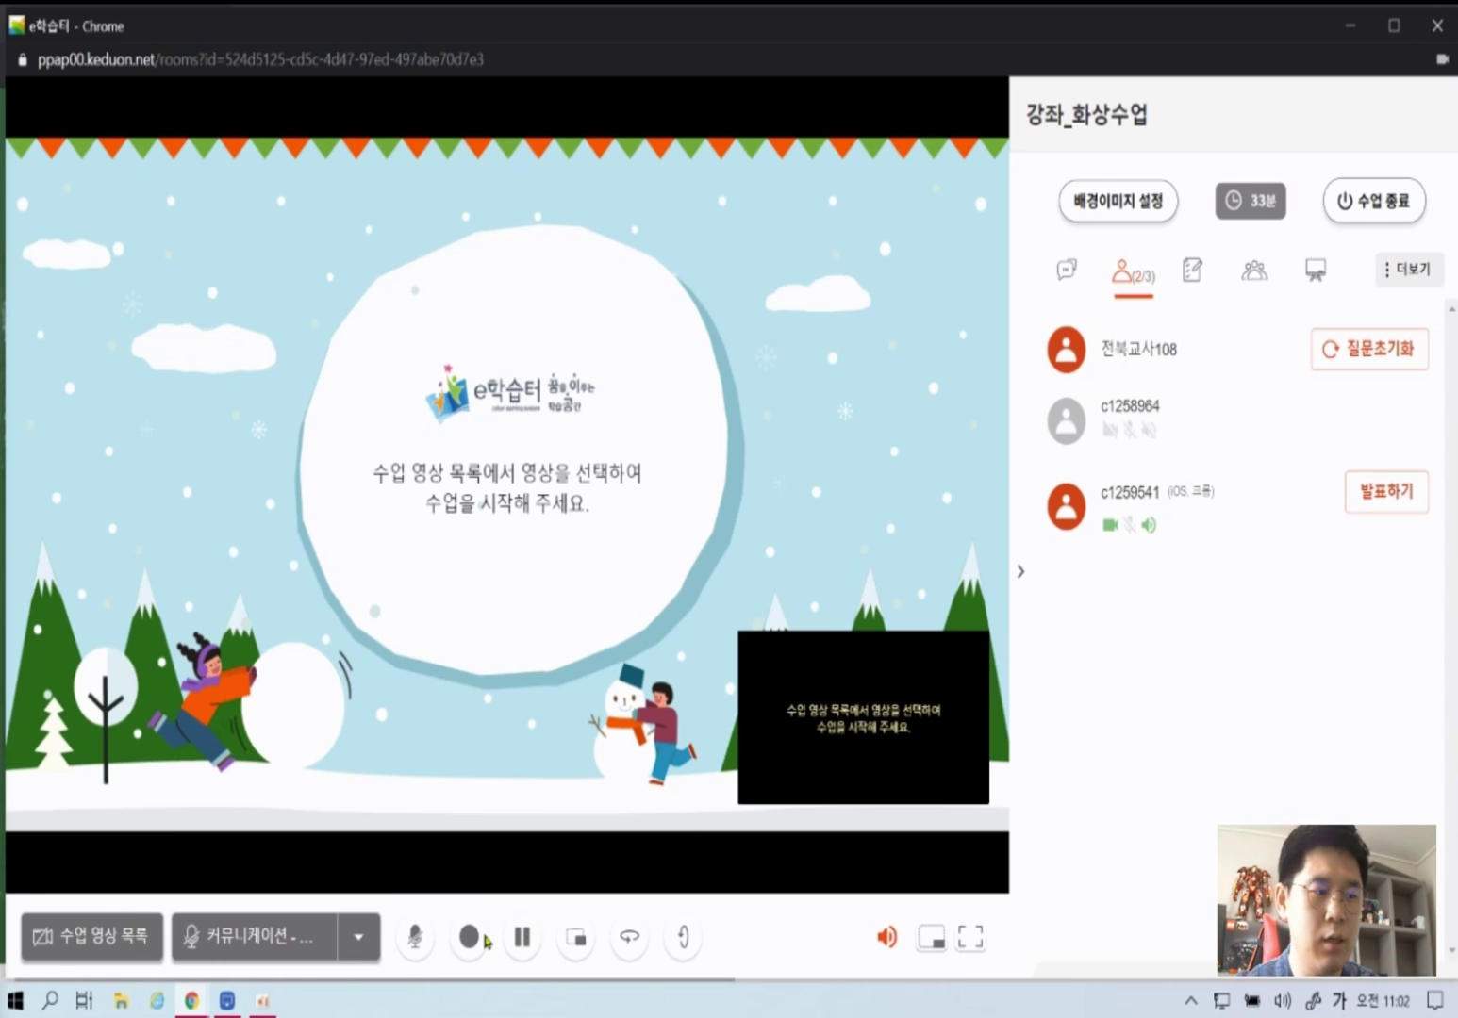
click(420, 942)
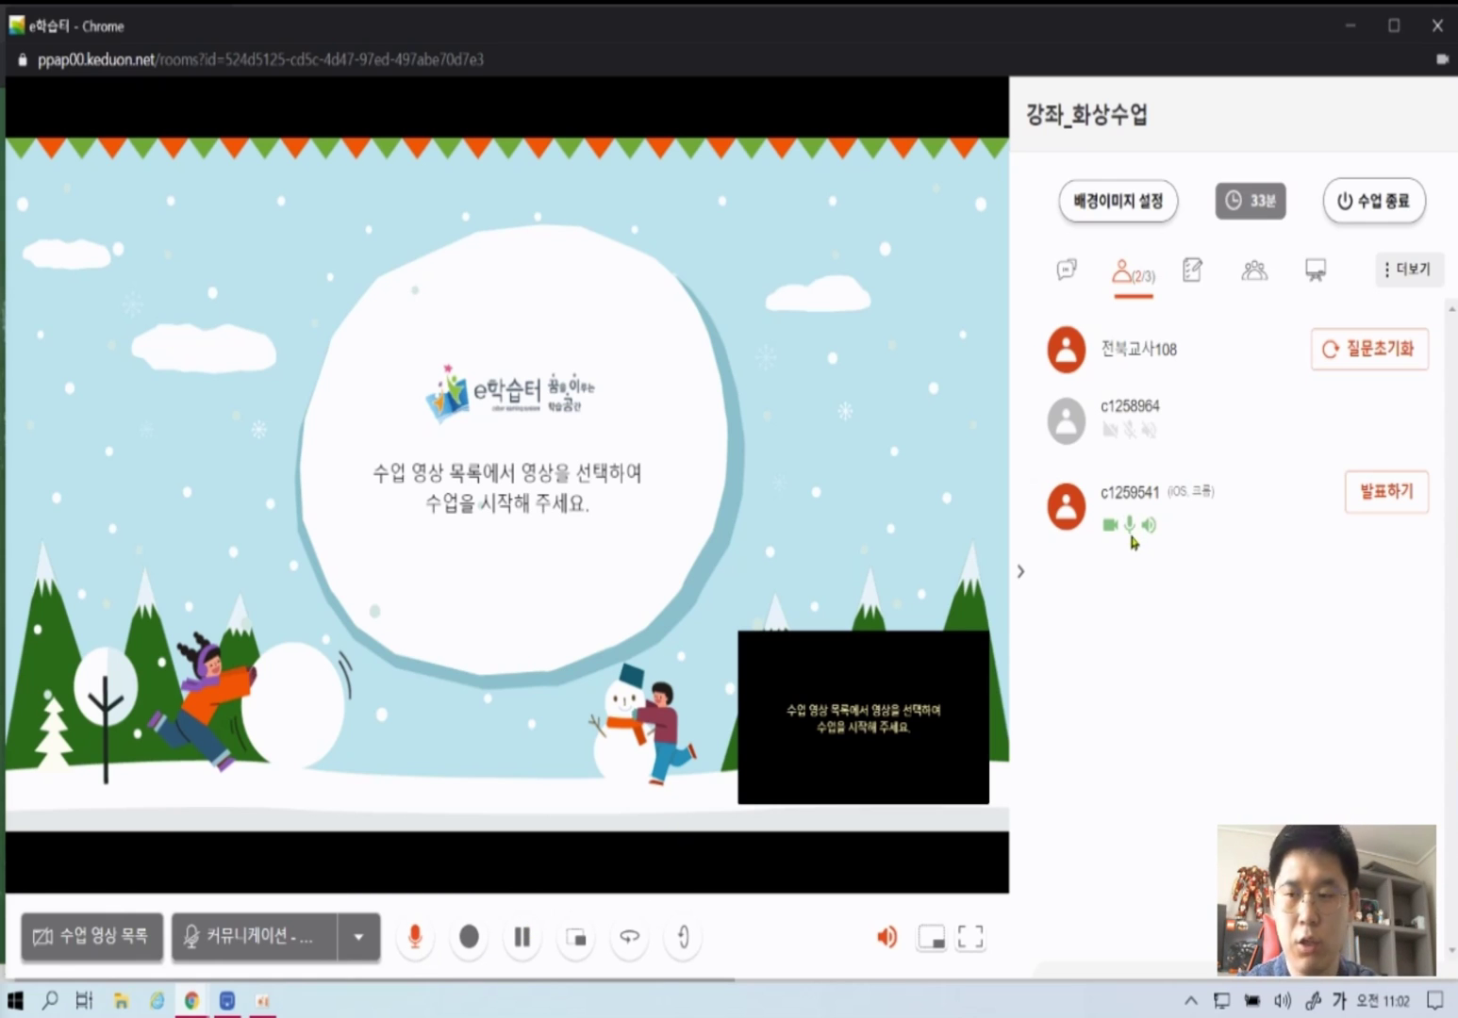
click(416, 945)
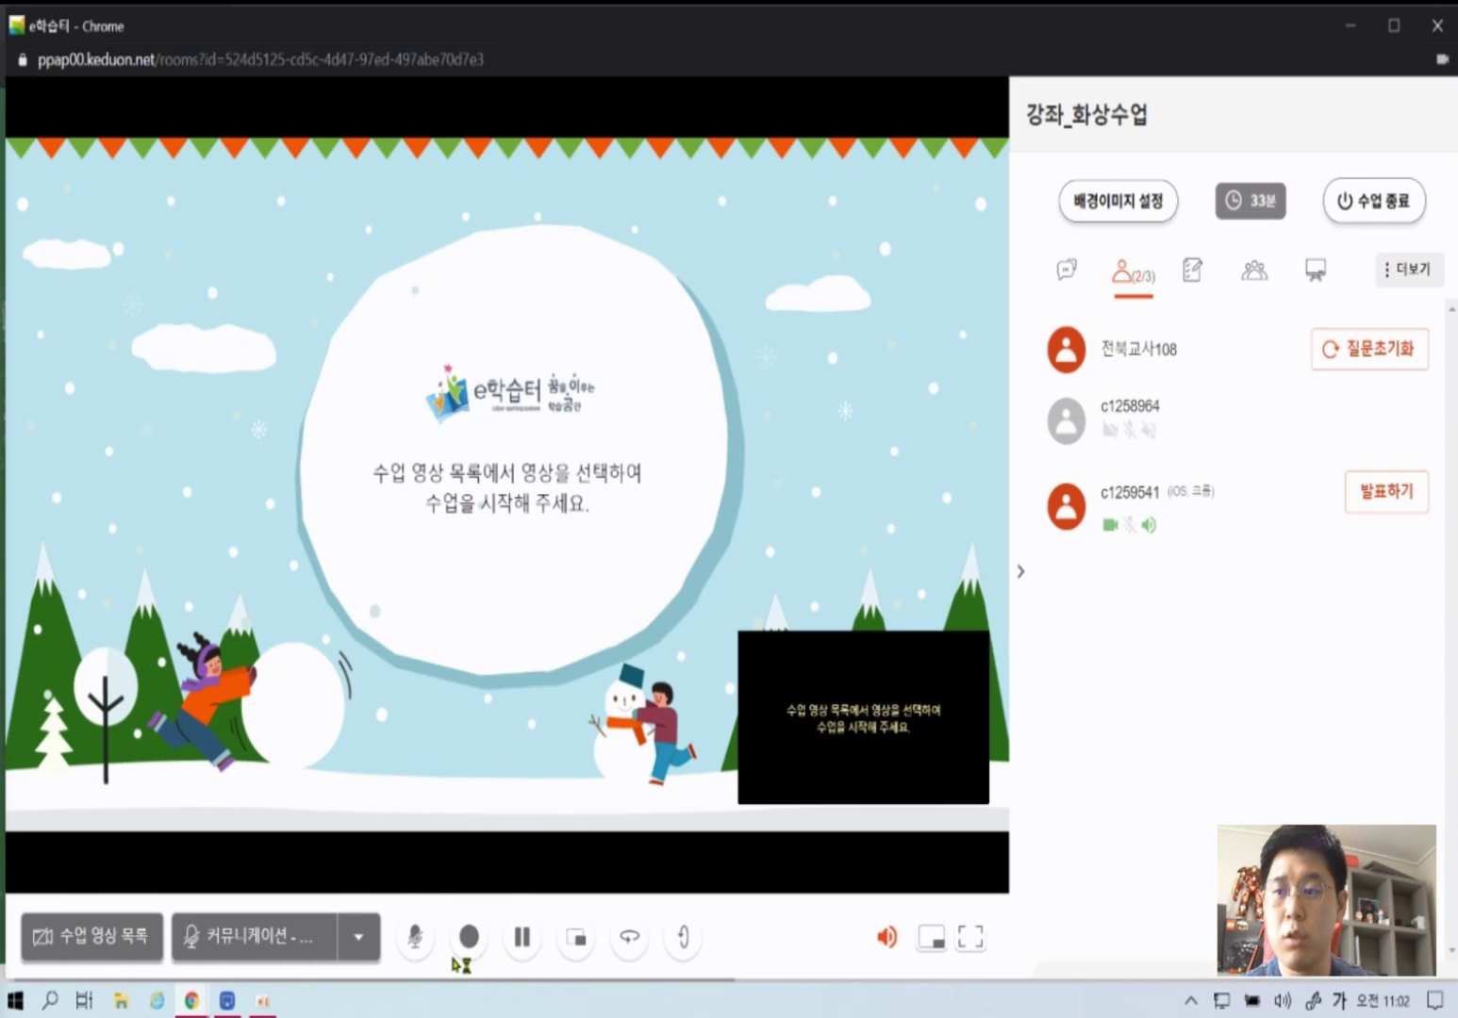
- Record a short clip of 화면 1, saved as 강좌_화상수업.webm
click(471, 937)
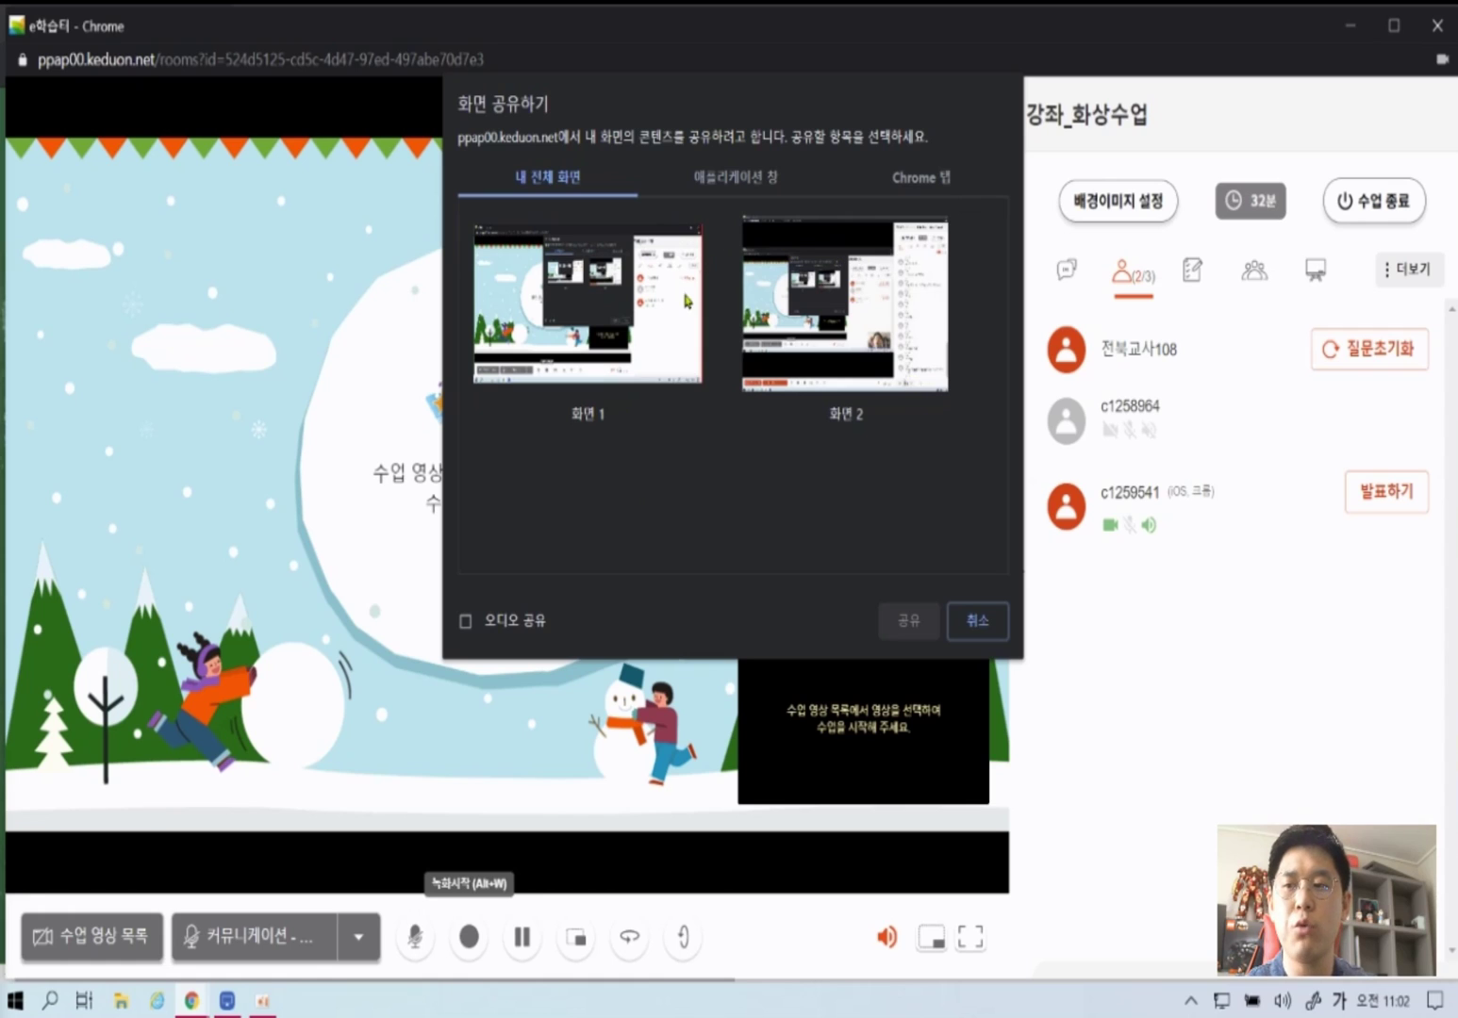
click(587, 311)
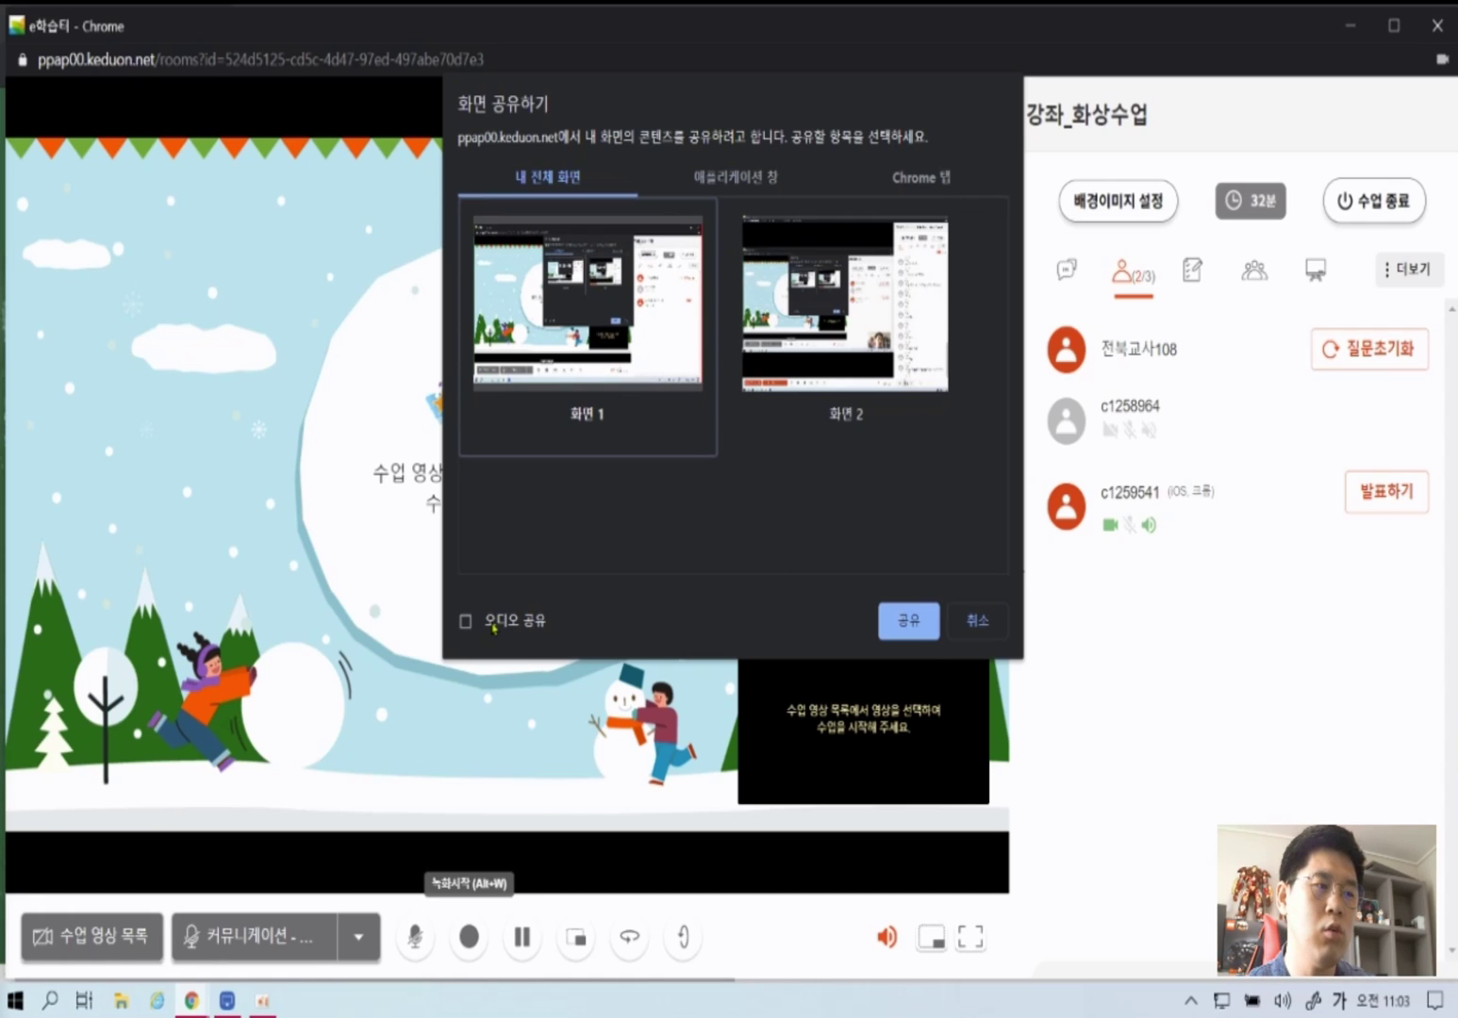
click(909, 622)
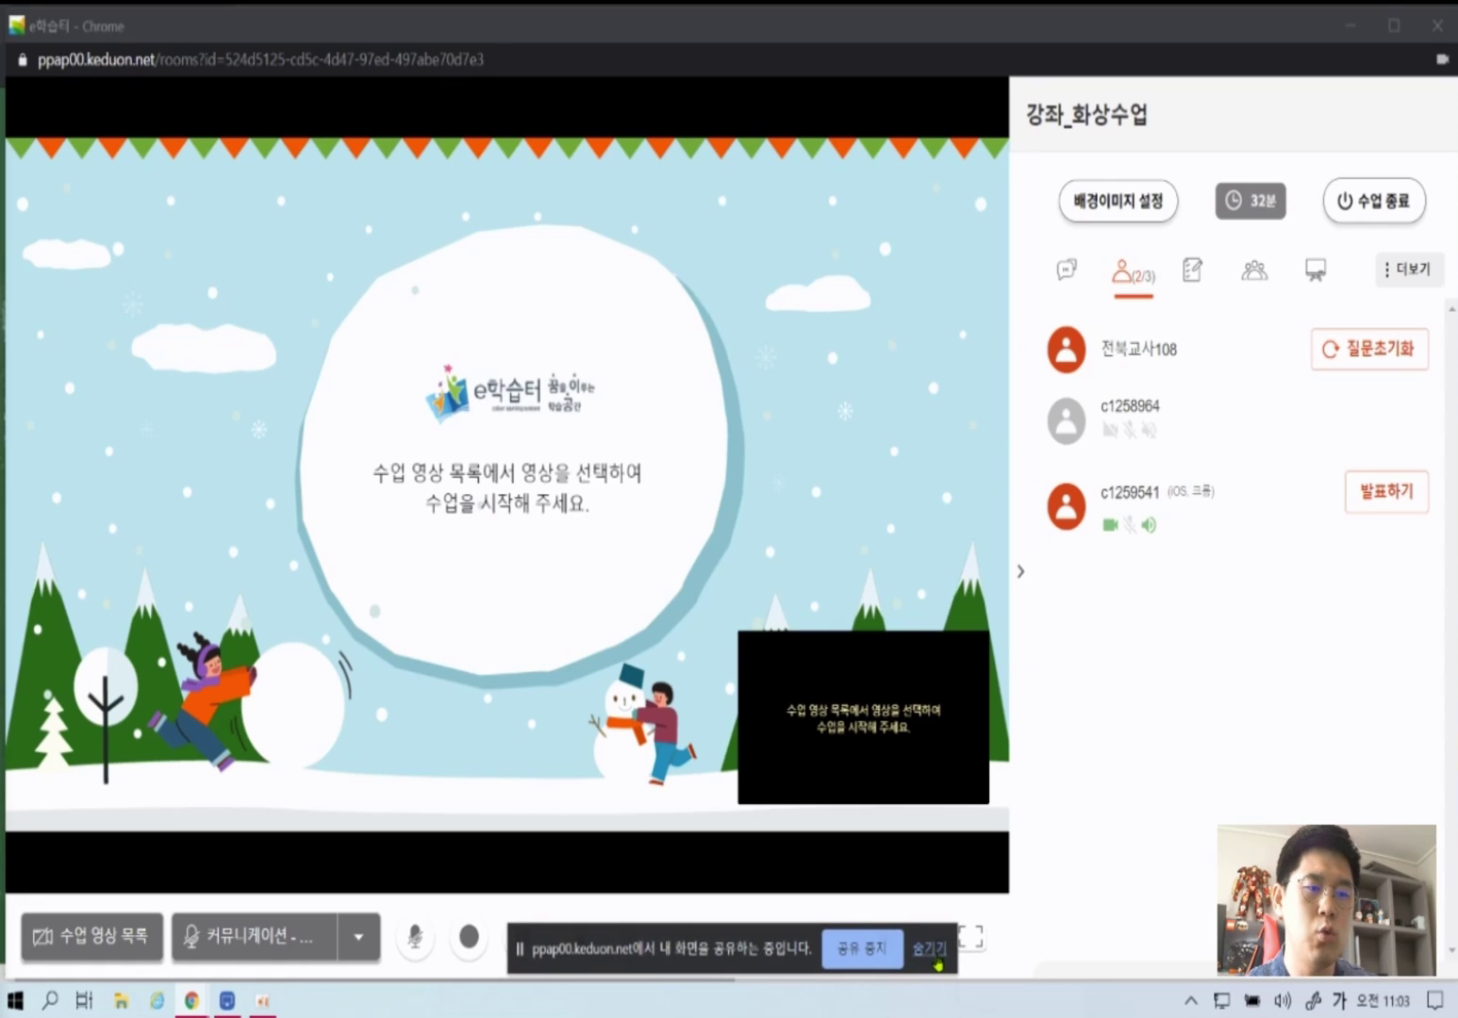
click(931, 948)
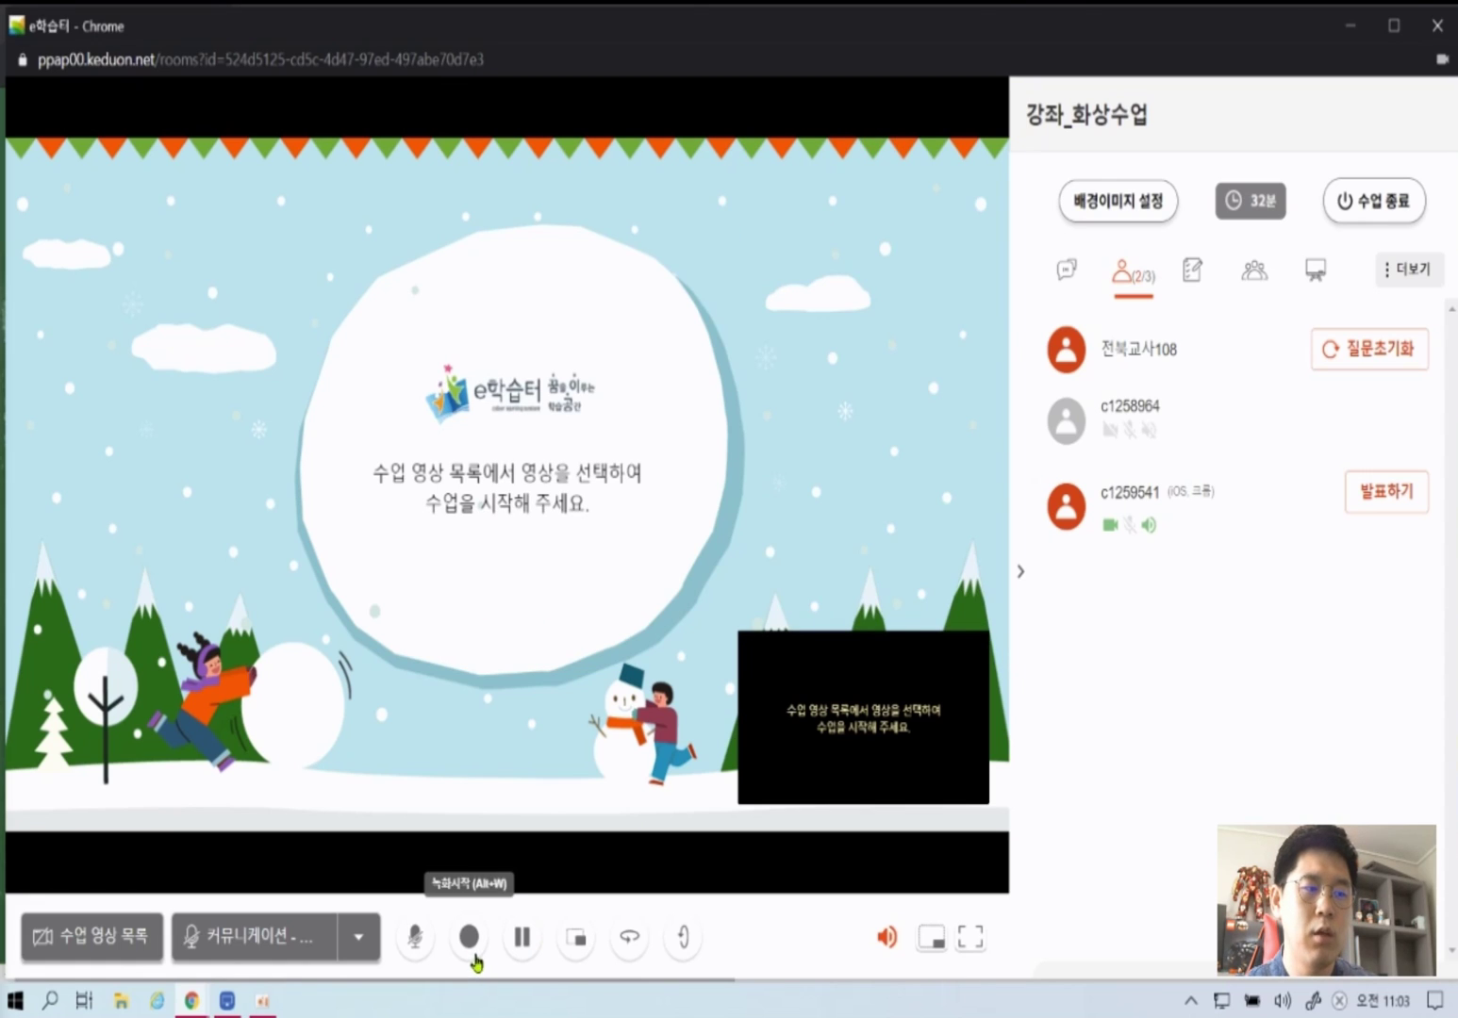
click(468, 953)
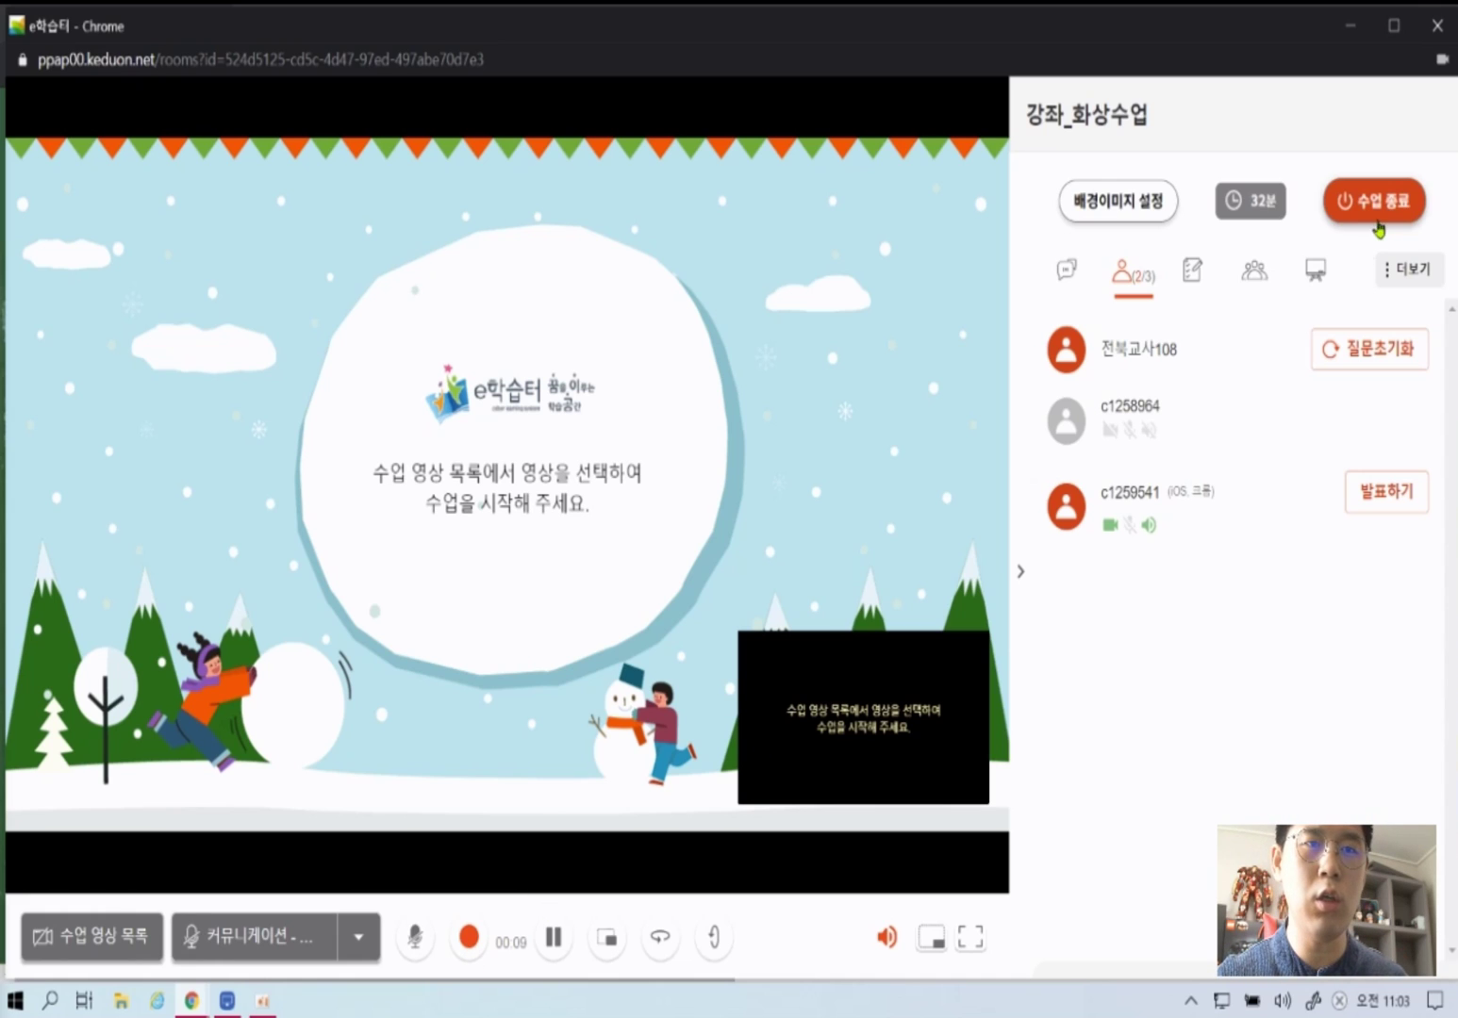
click(471, 940)
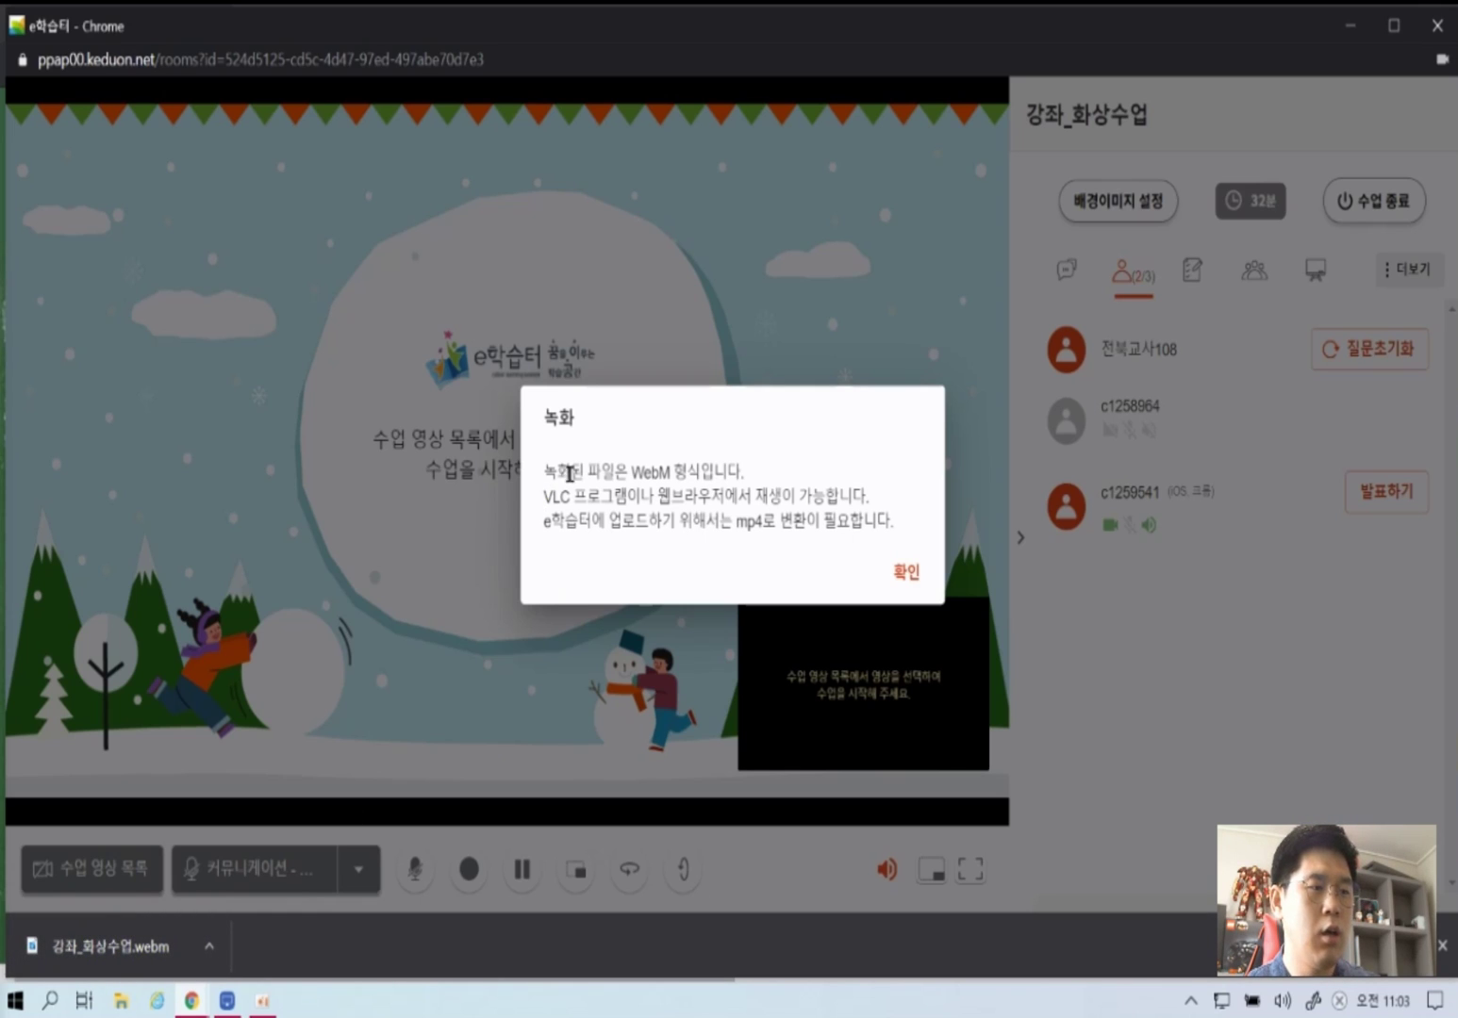
- Highlight the WebM-format and mp4-conversion sentences in the 녹화 notice, then close it with 확인
drag(631, 471, 757, 484)
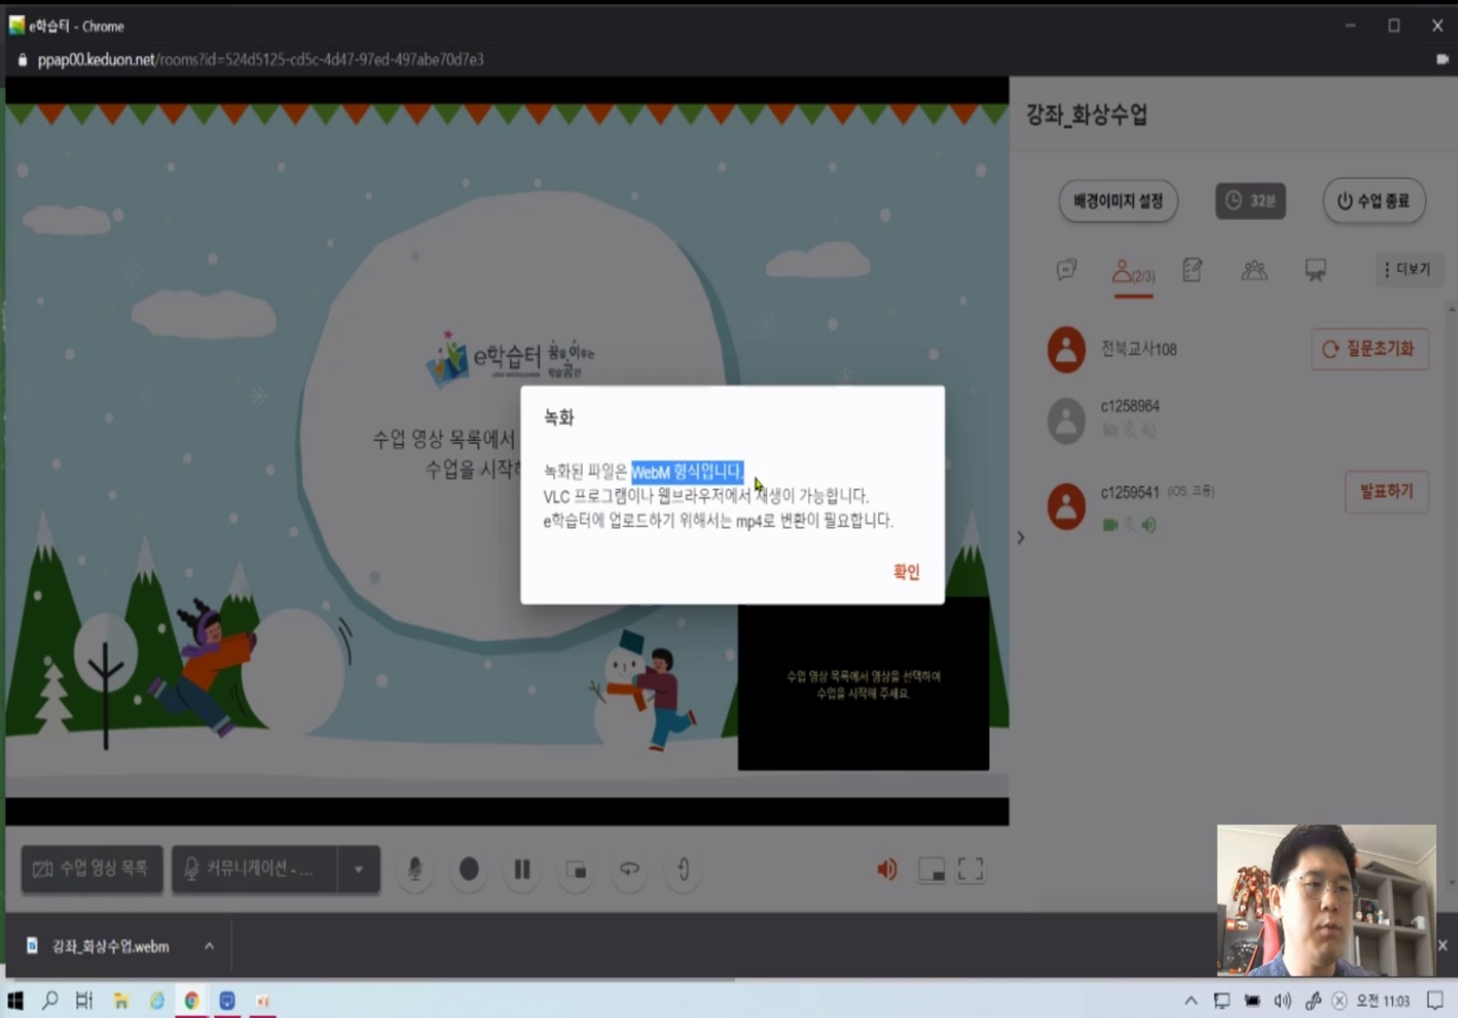
drag(549, 521, 902, 531)
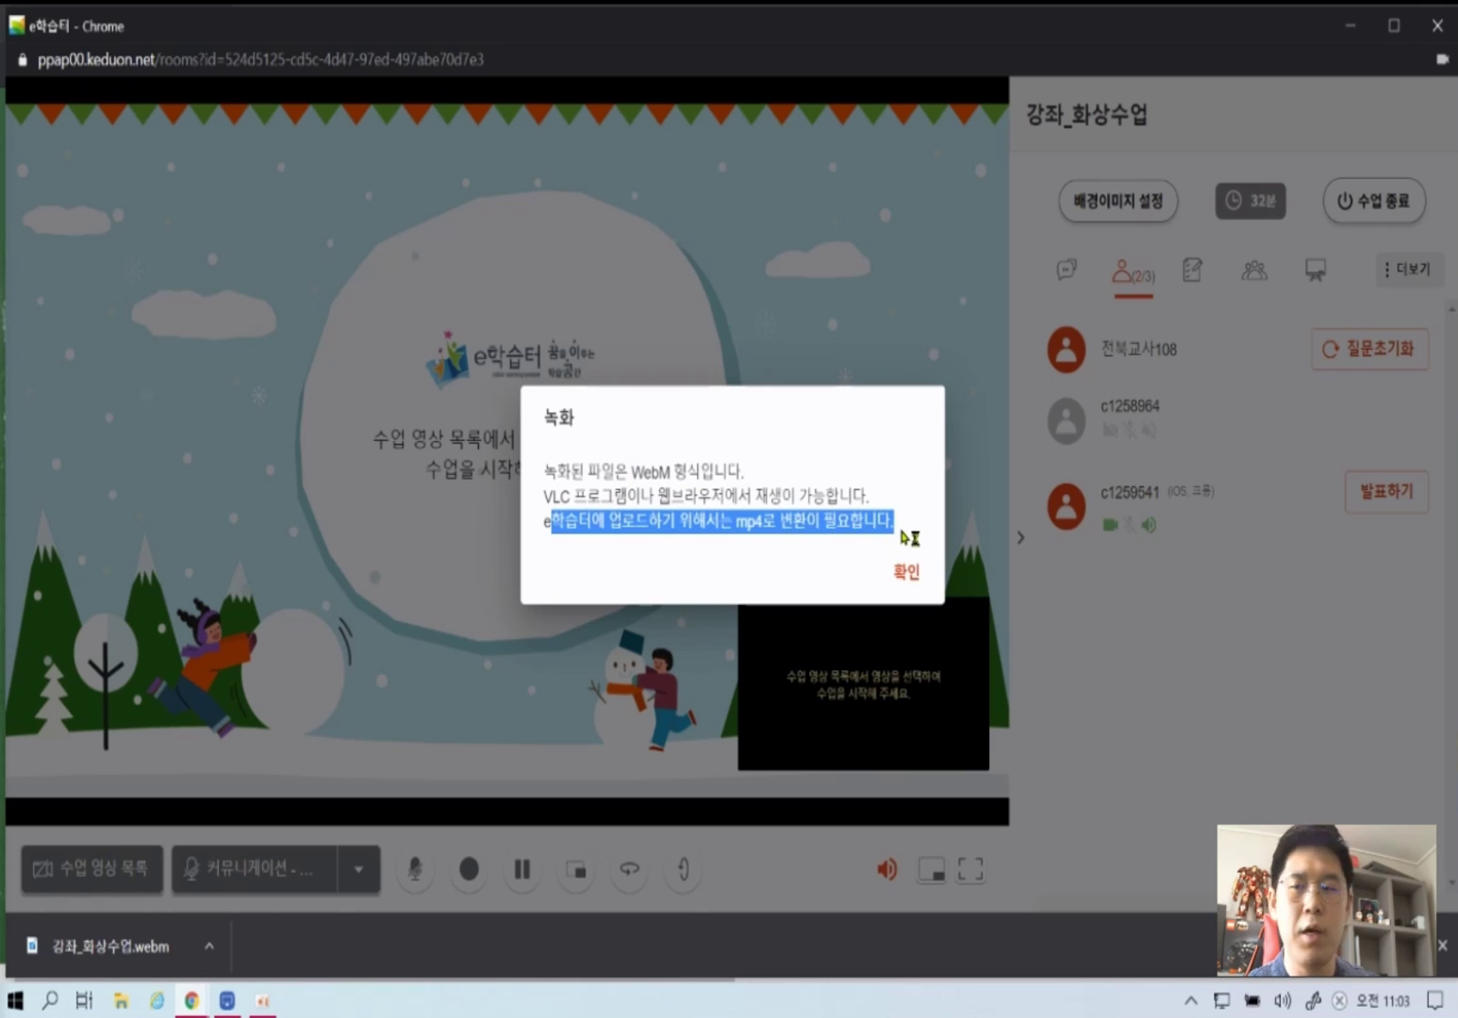
click(910, 483)
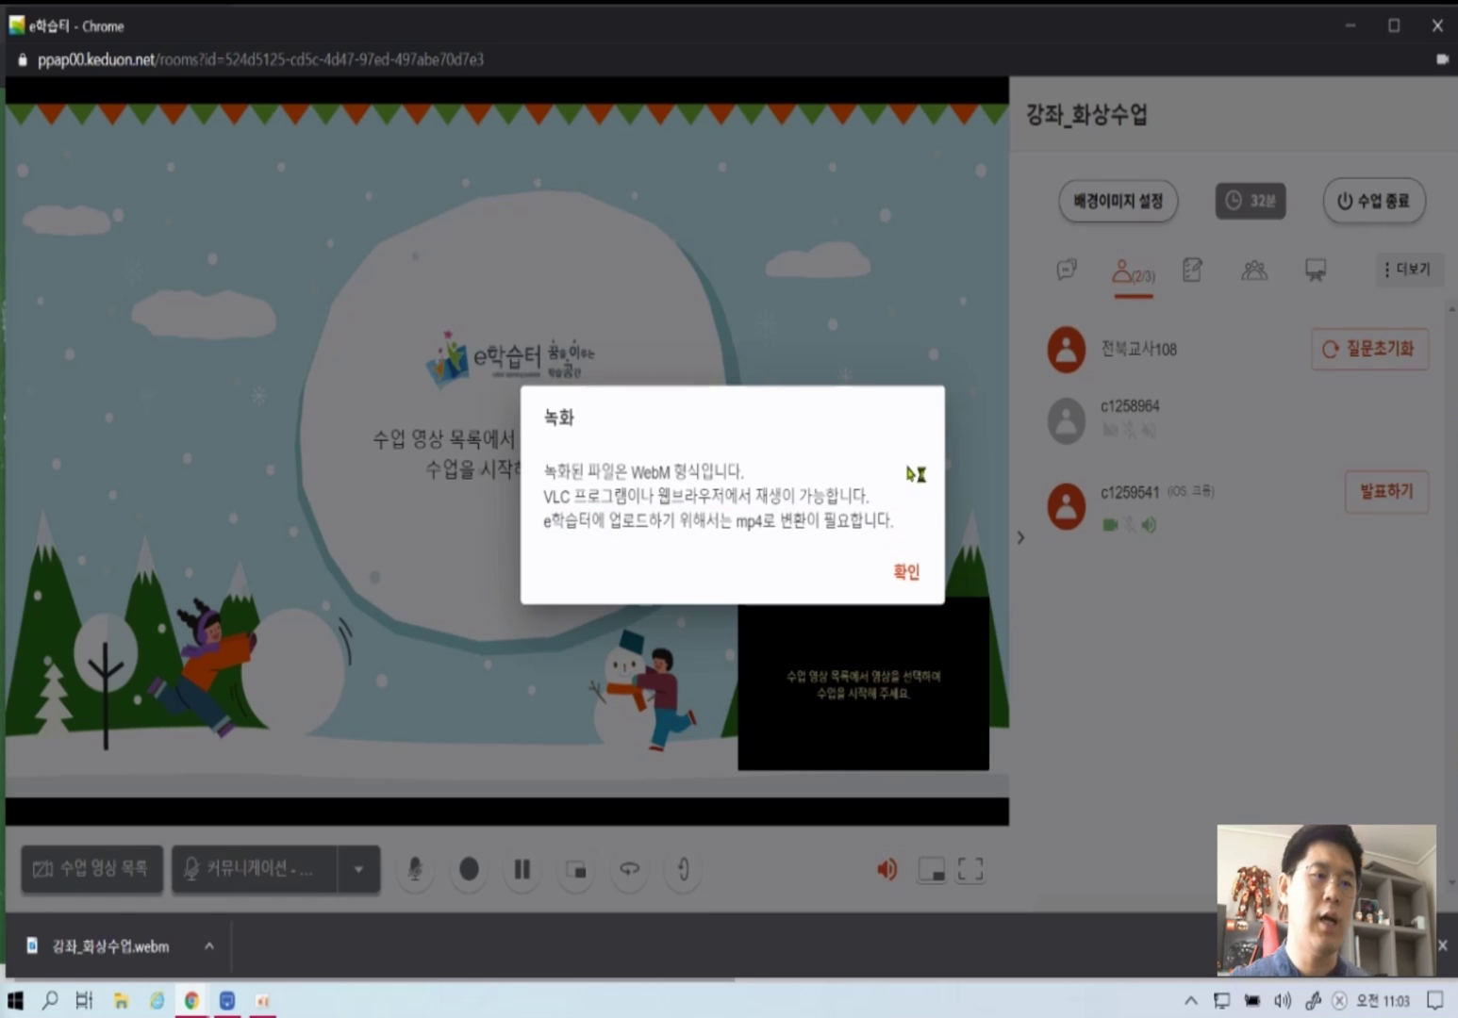
click(908, 572)
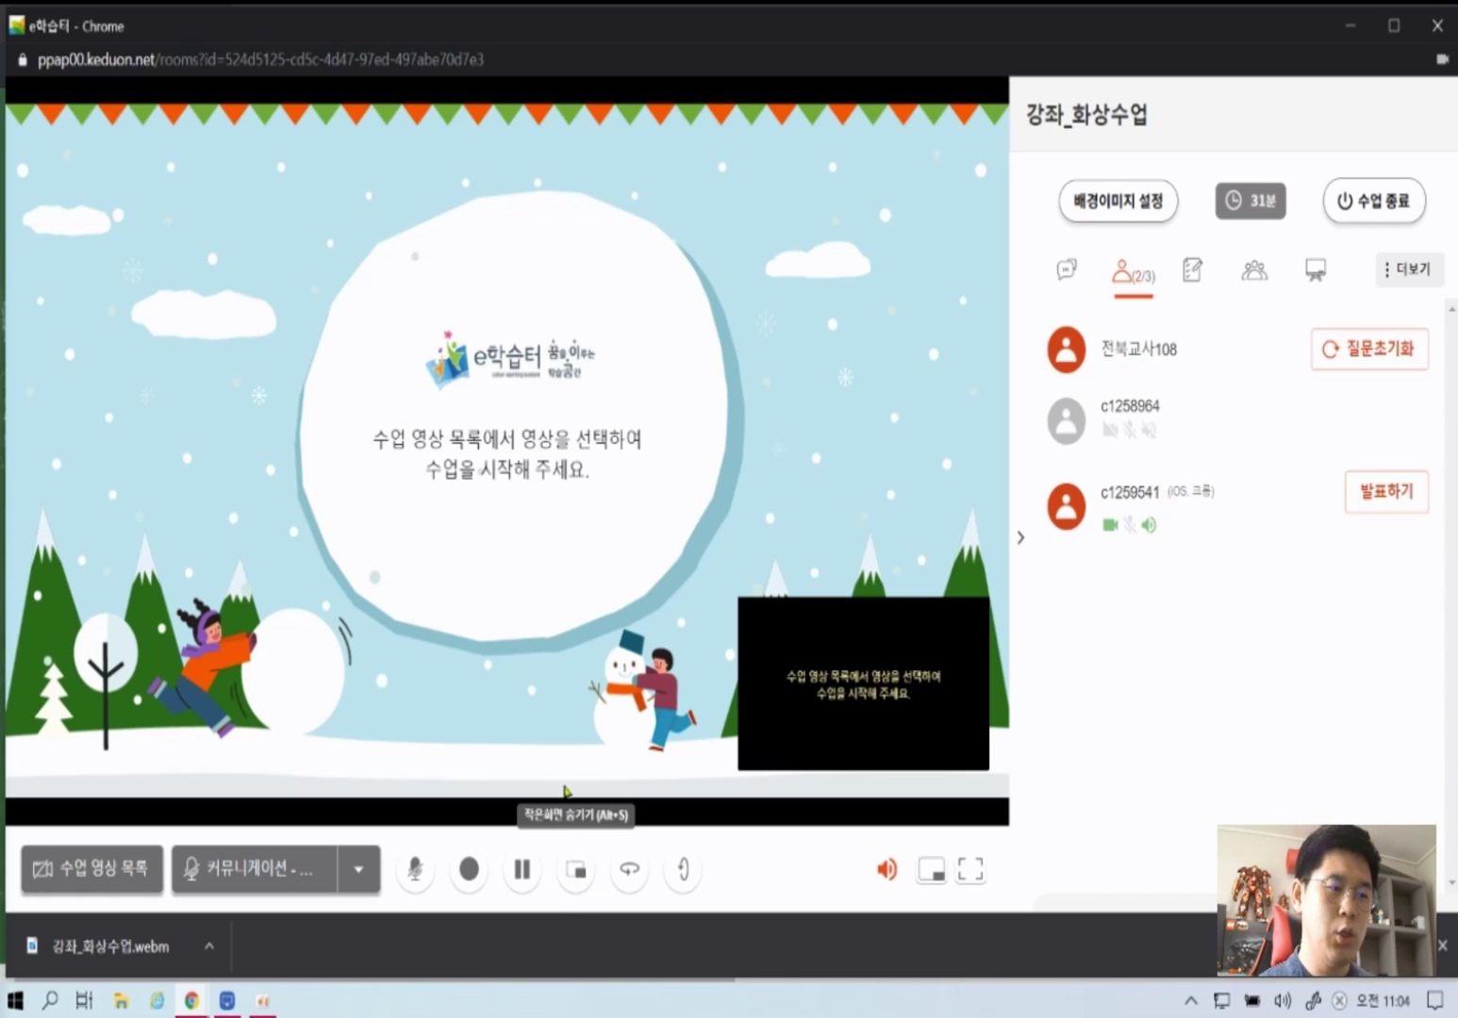
- Play the webcam video as the 부 sub-screen, then hide and reshow the small screen
click(120, 881)
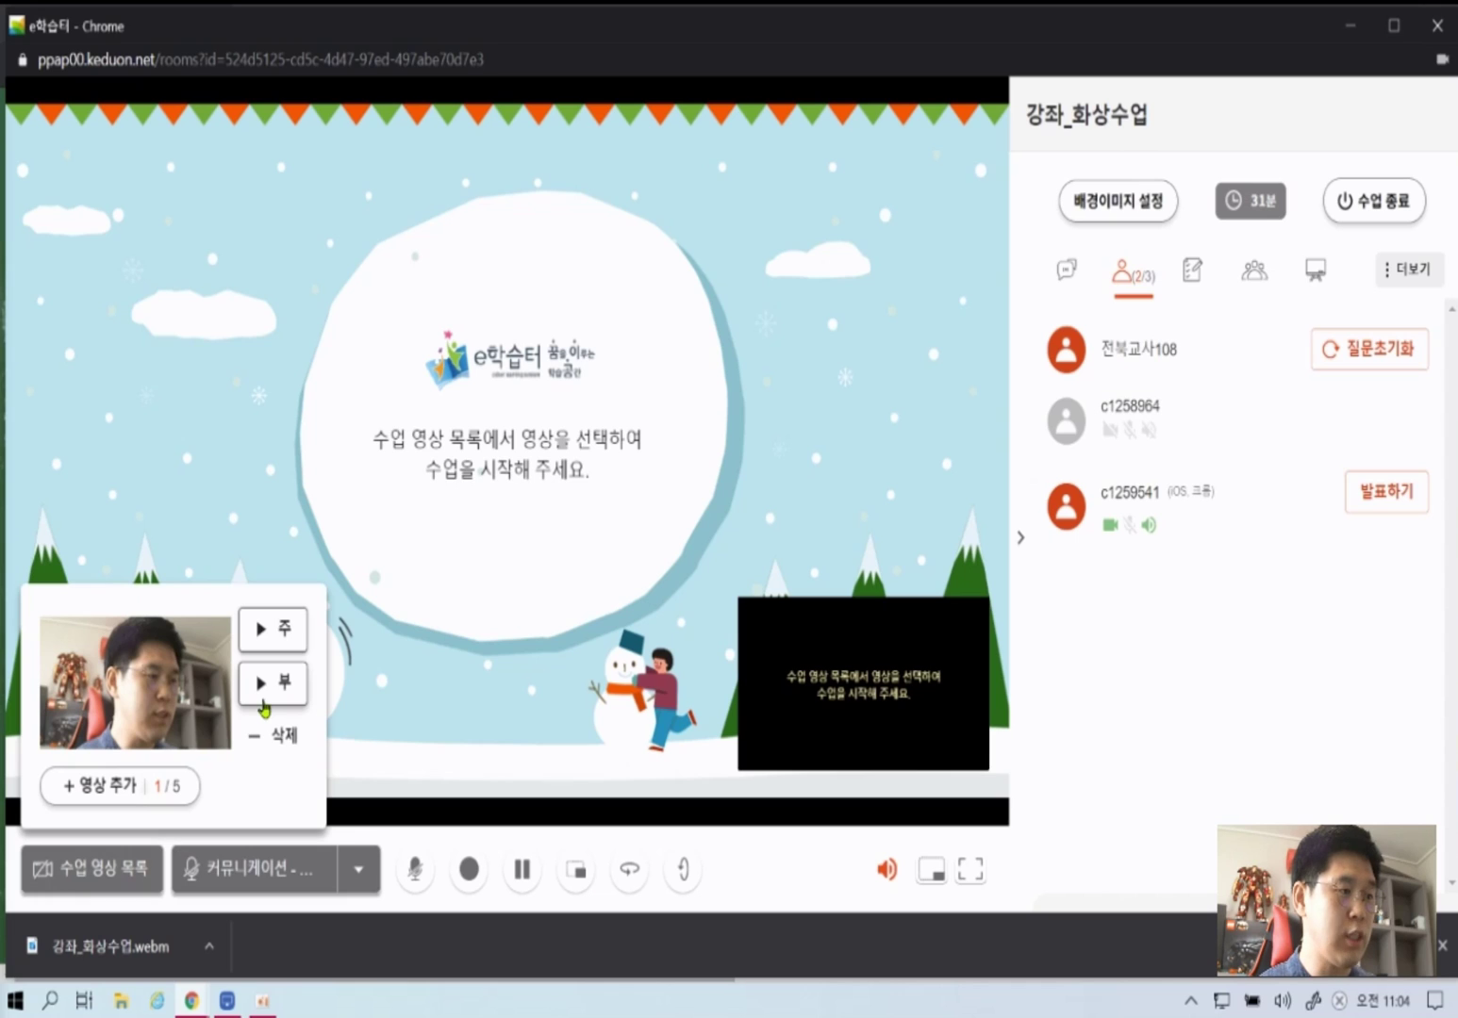
click(263, 704)
click(122, 879)
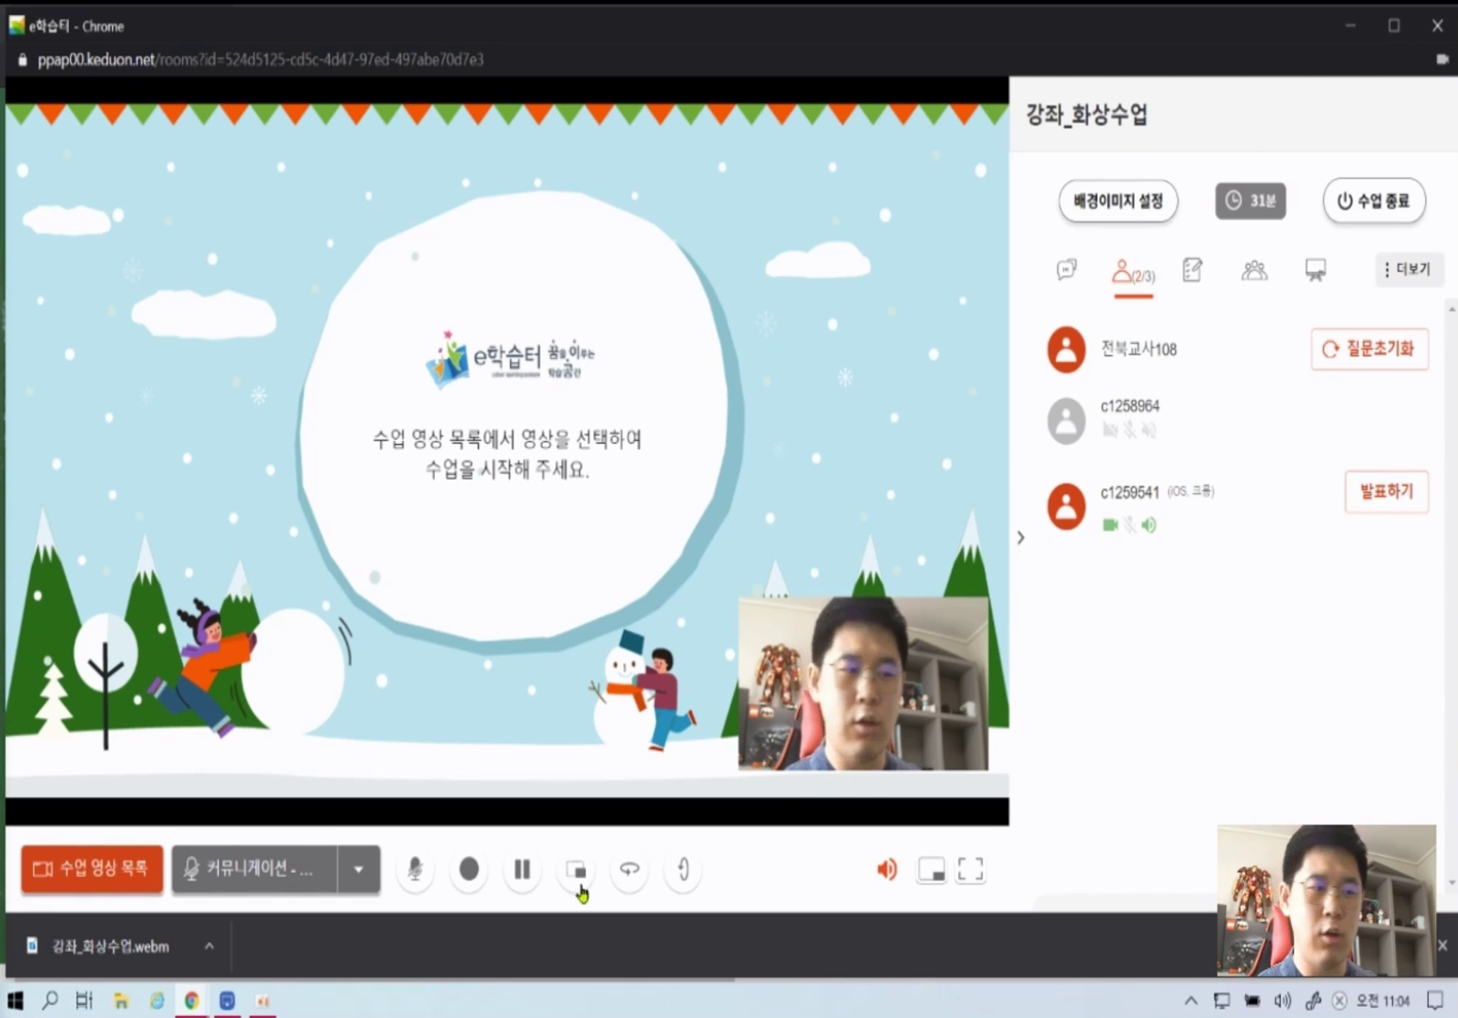
click(577, 871)
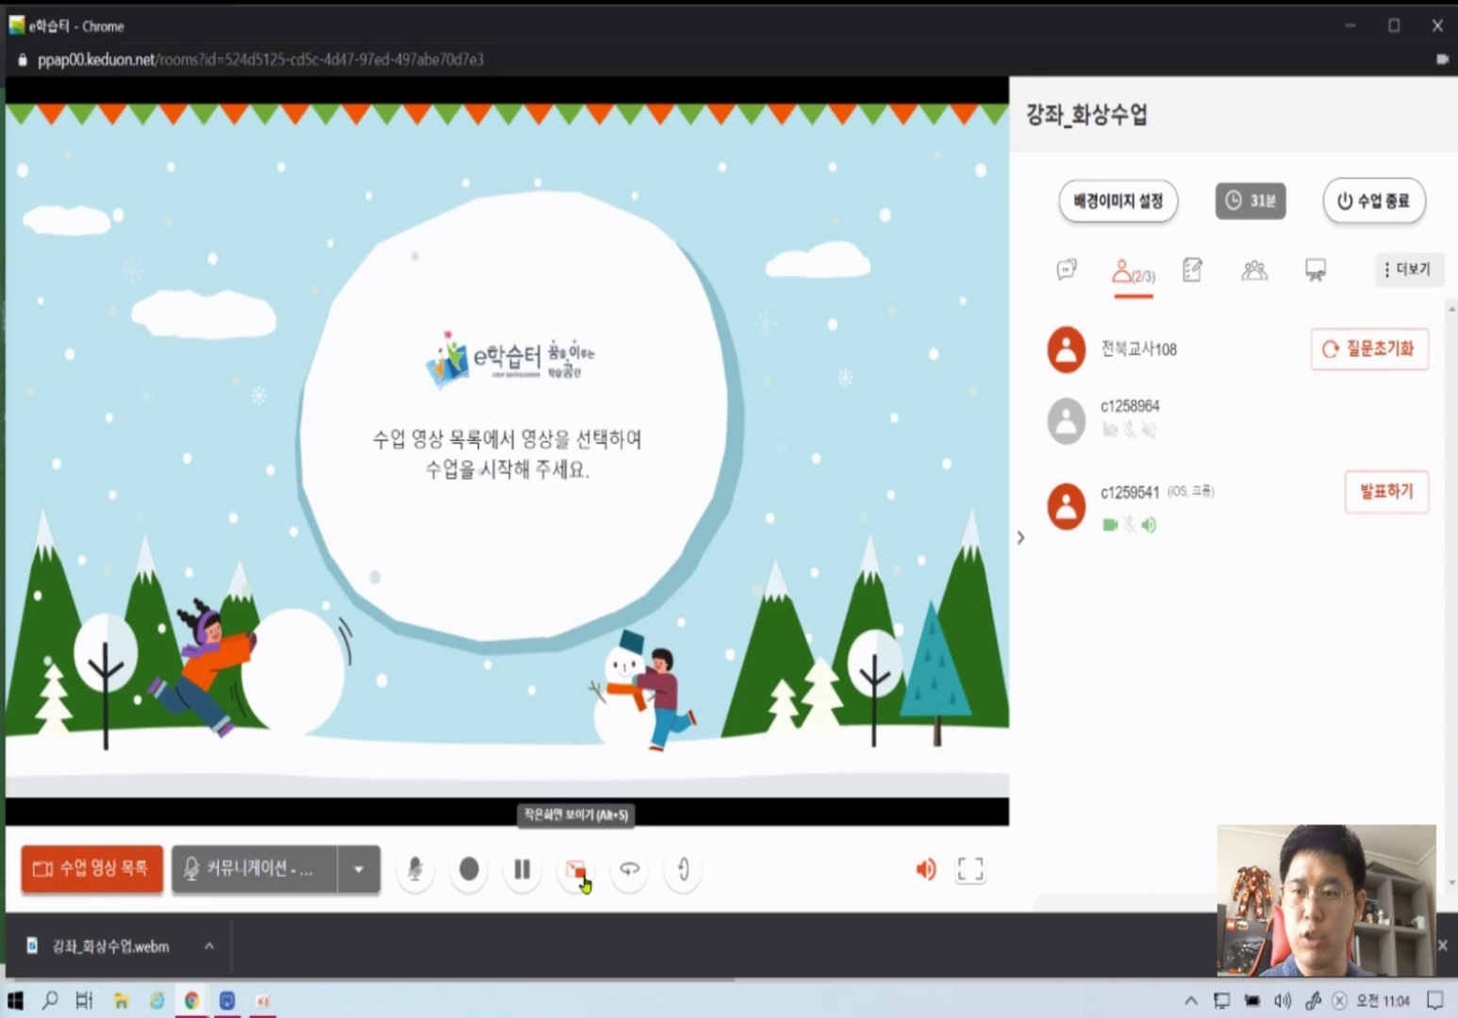
click(577, 871)
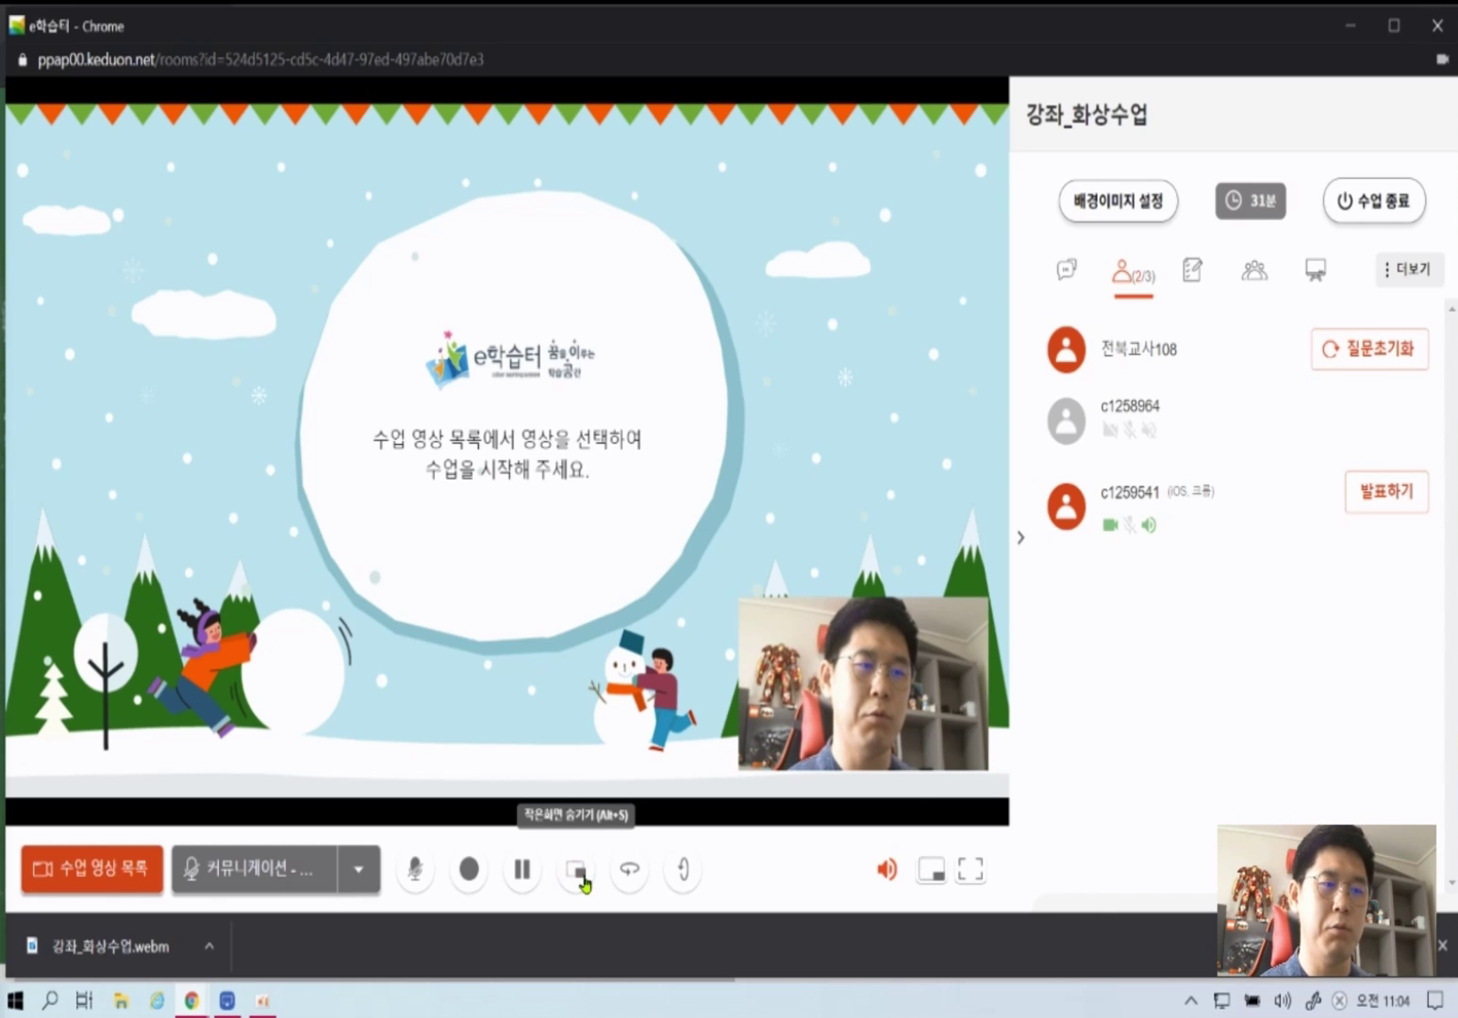
click(630, 870)
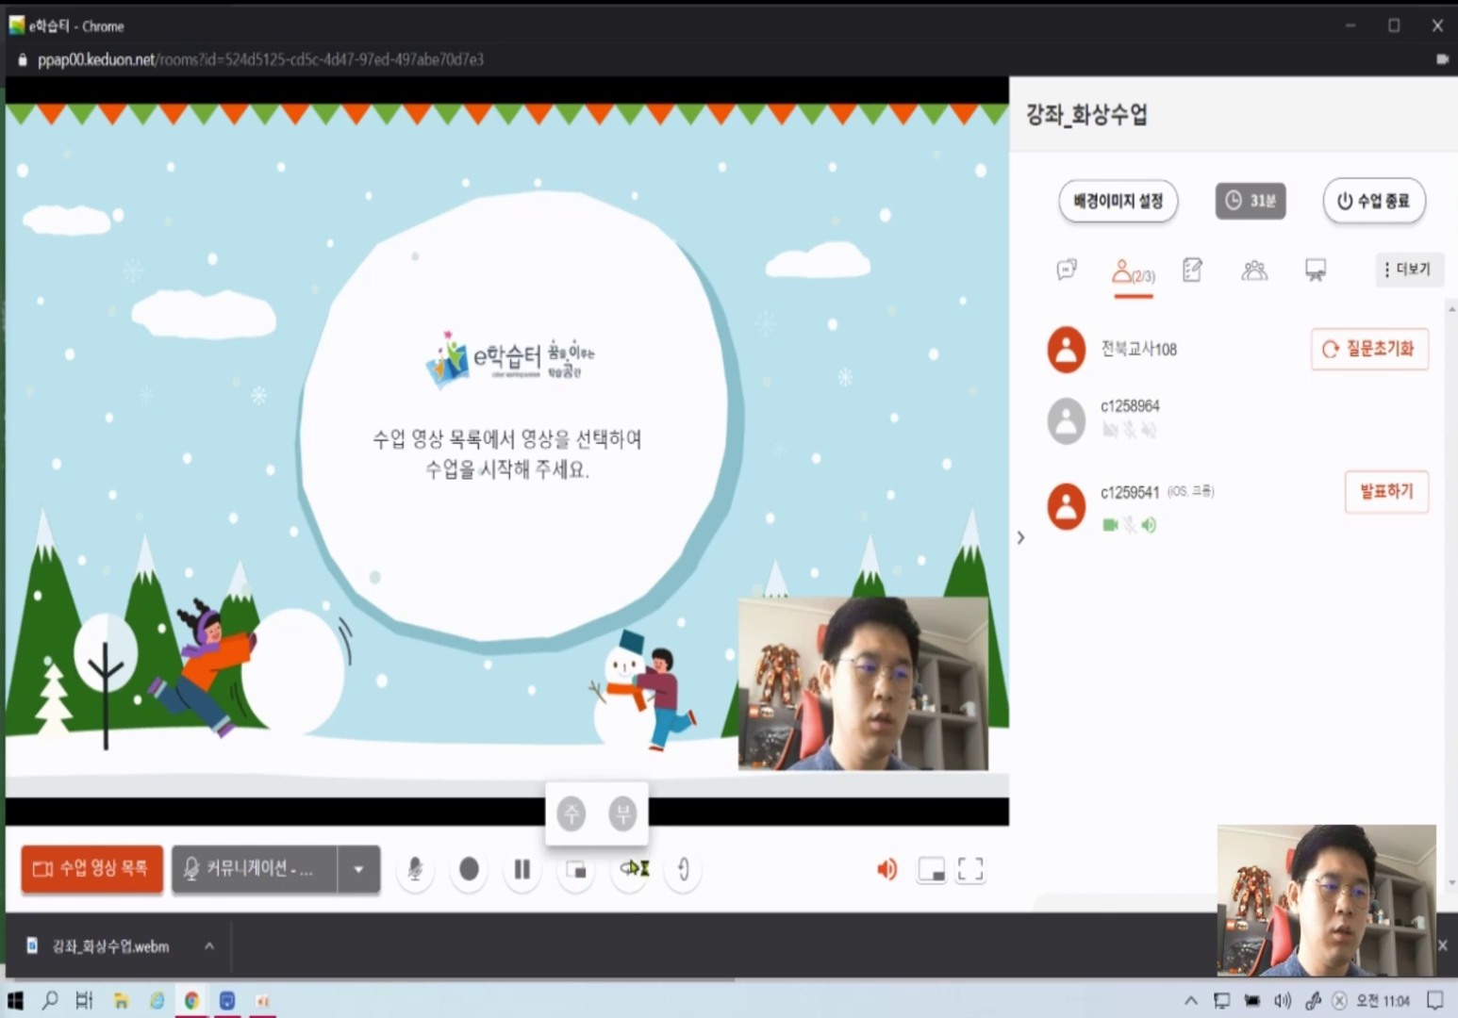
click(623, 826)
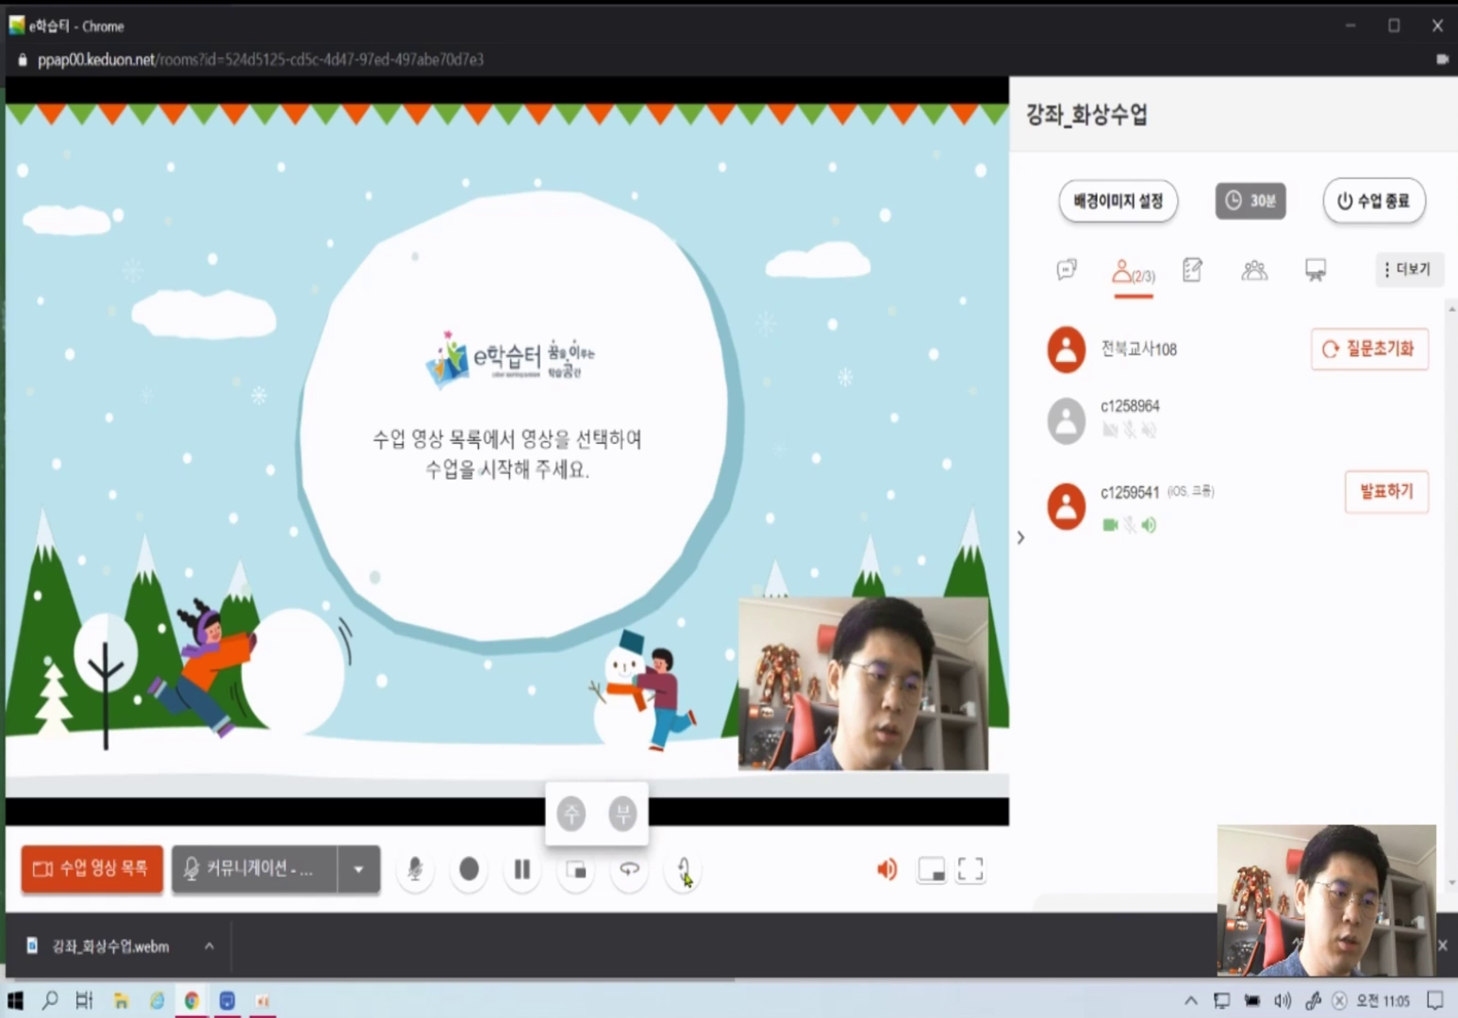
click(273, 628)
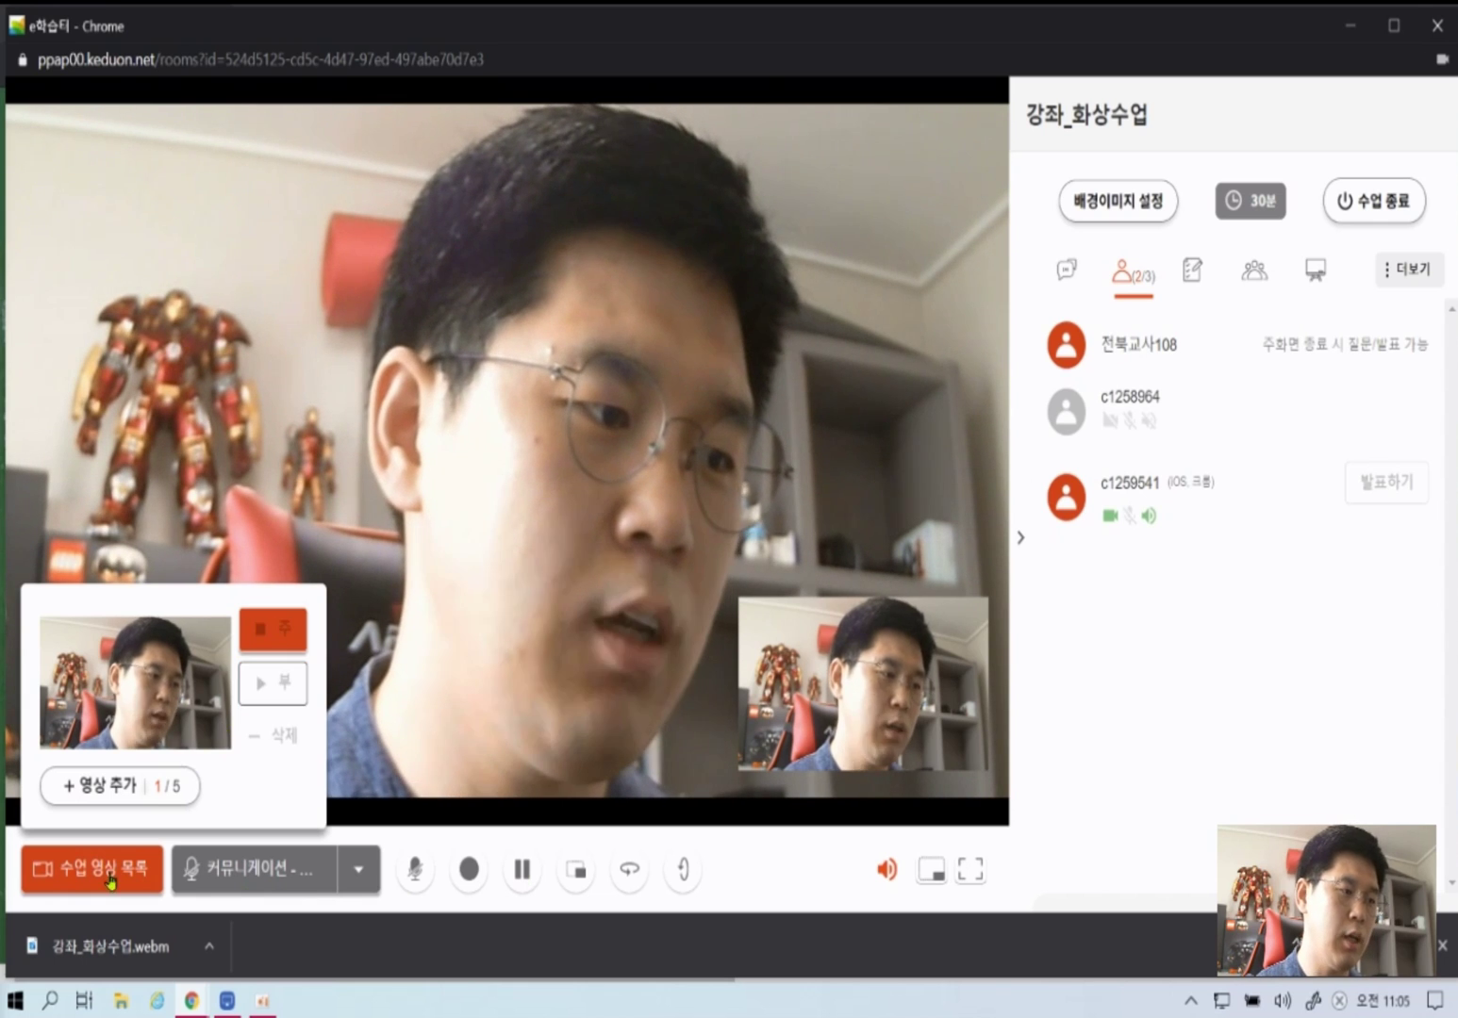
click(672, 873)
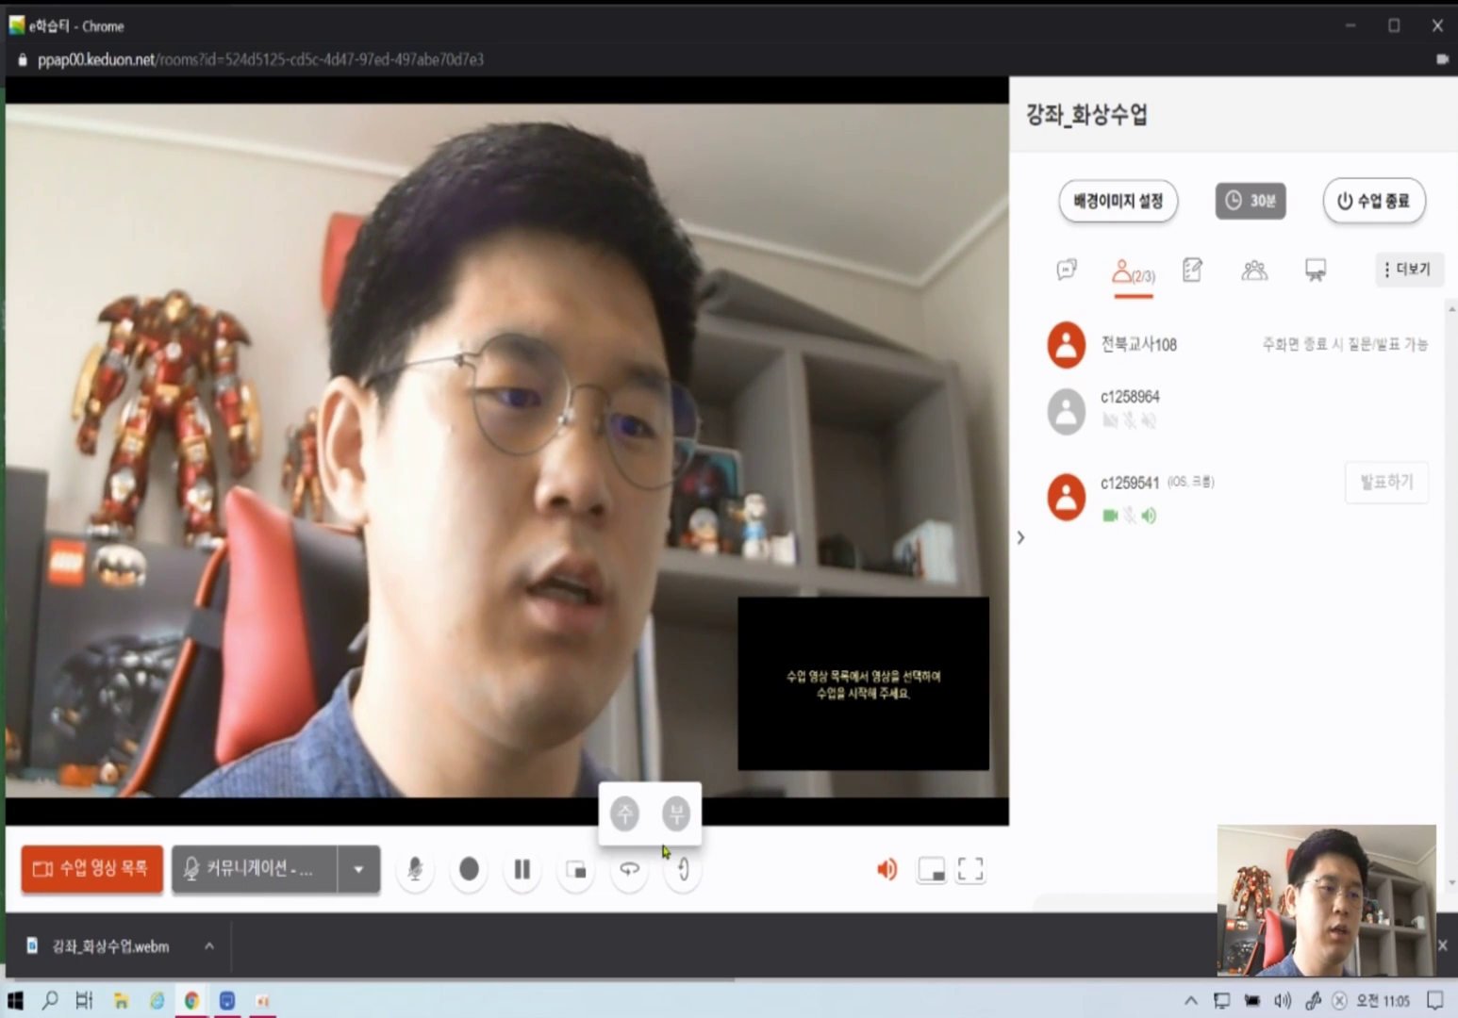
click(625, 813)
click(625, 816)
click(623, 815)
click(625, 818)
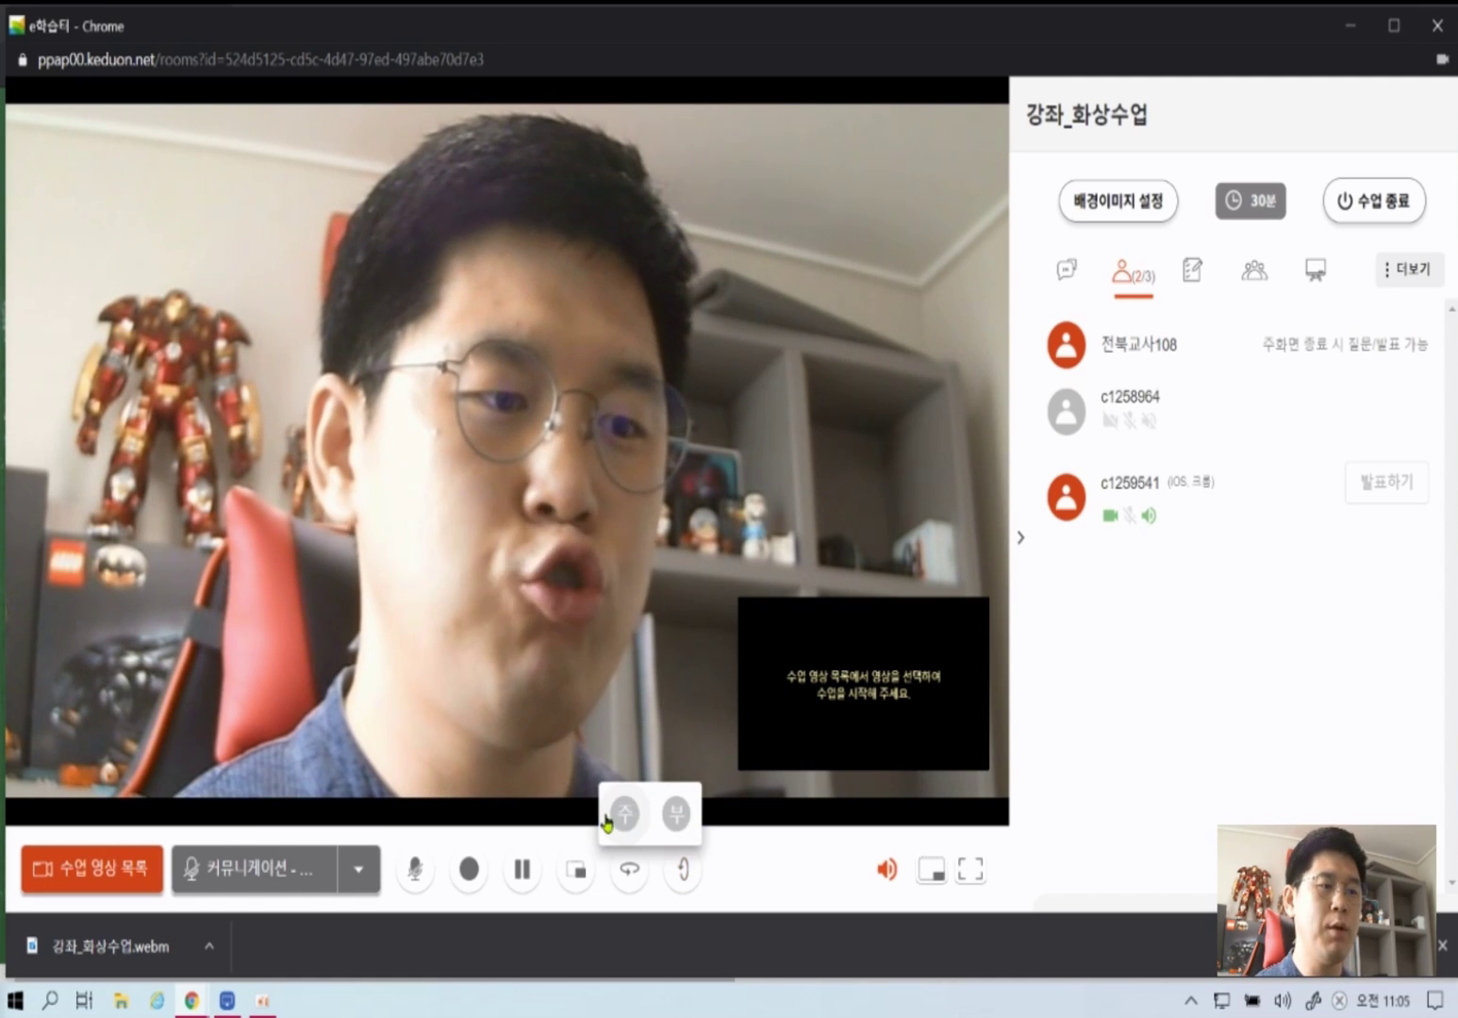
click(101, 892)
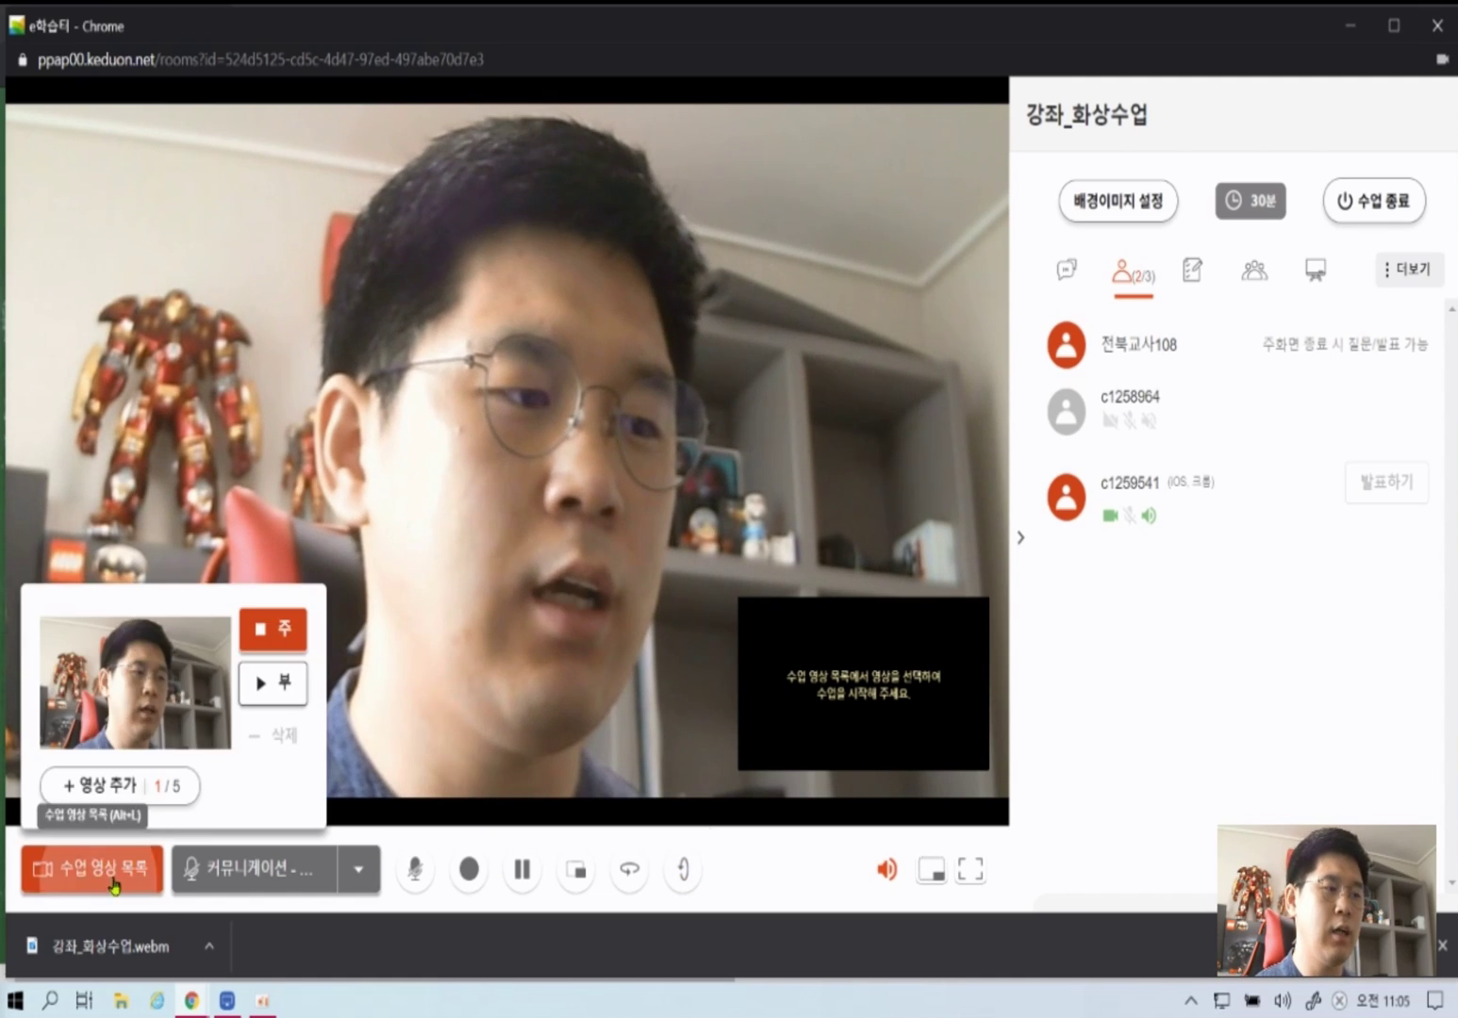
click(293, 666)
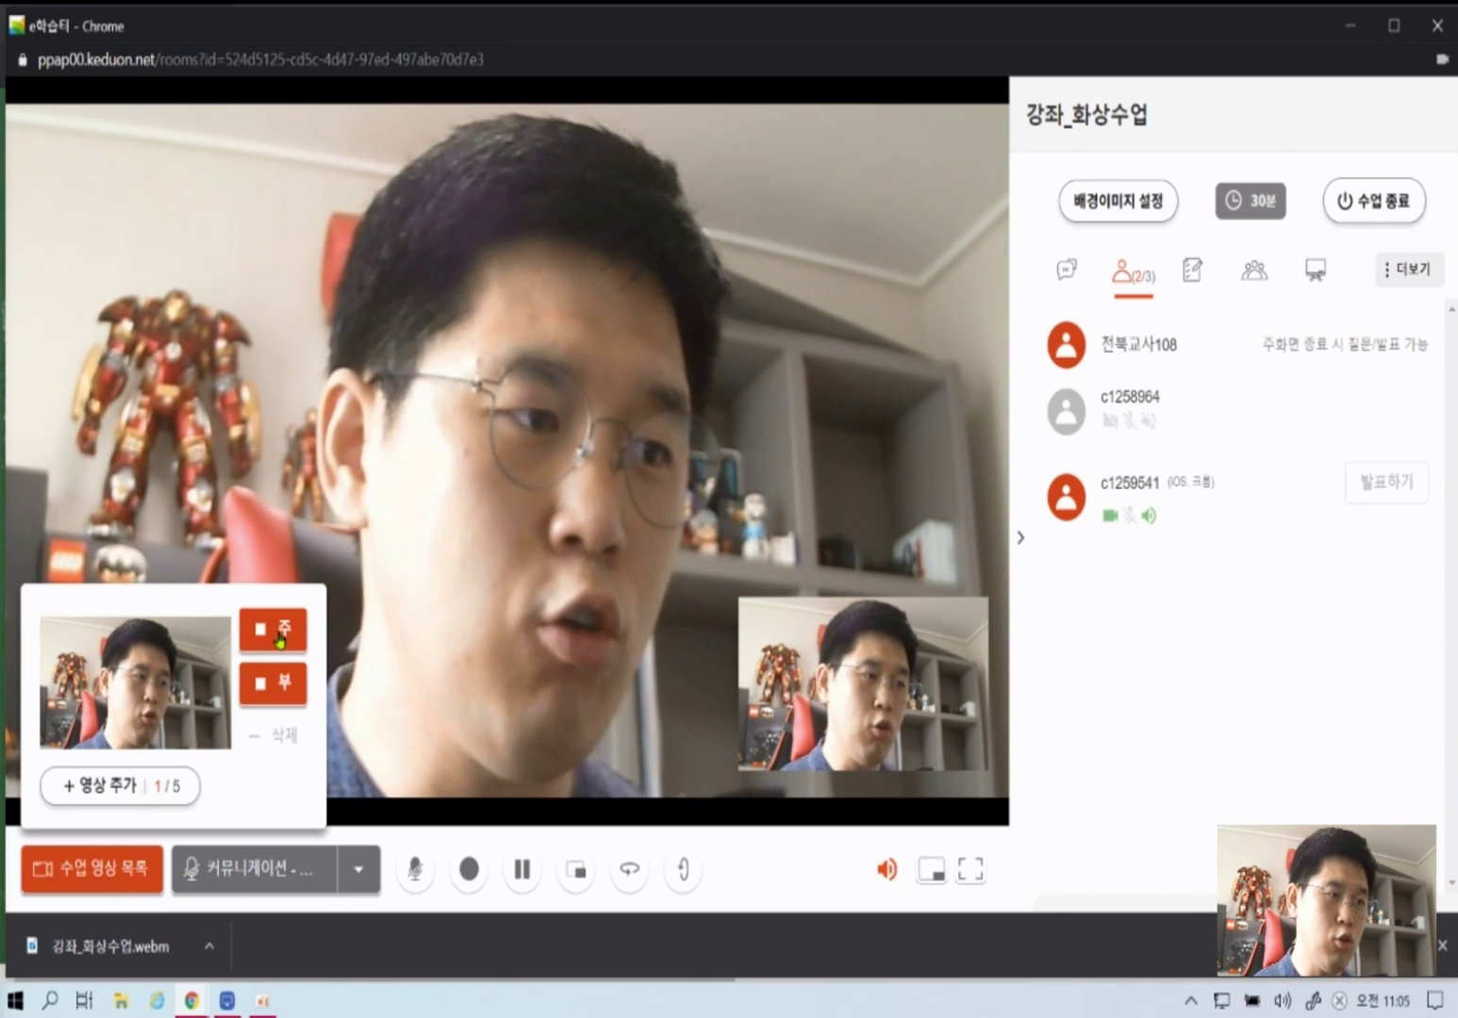
click(287, 629)
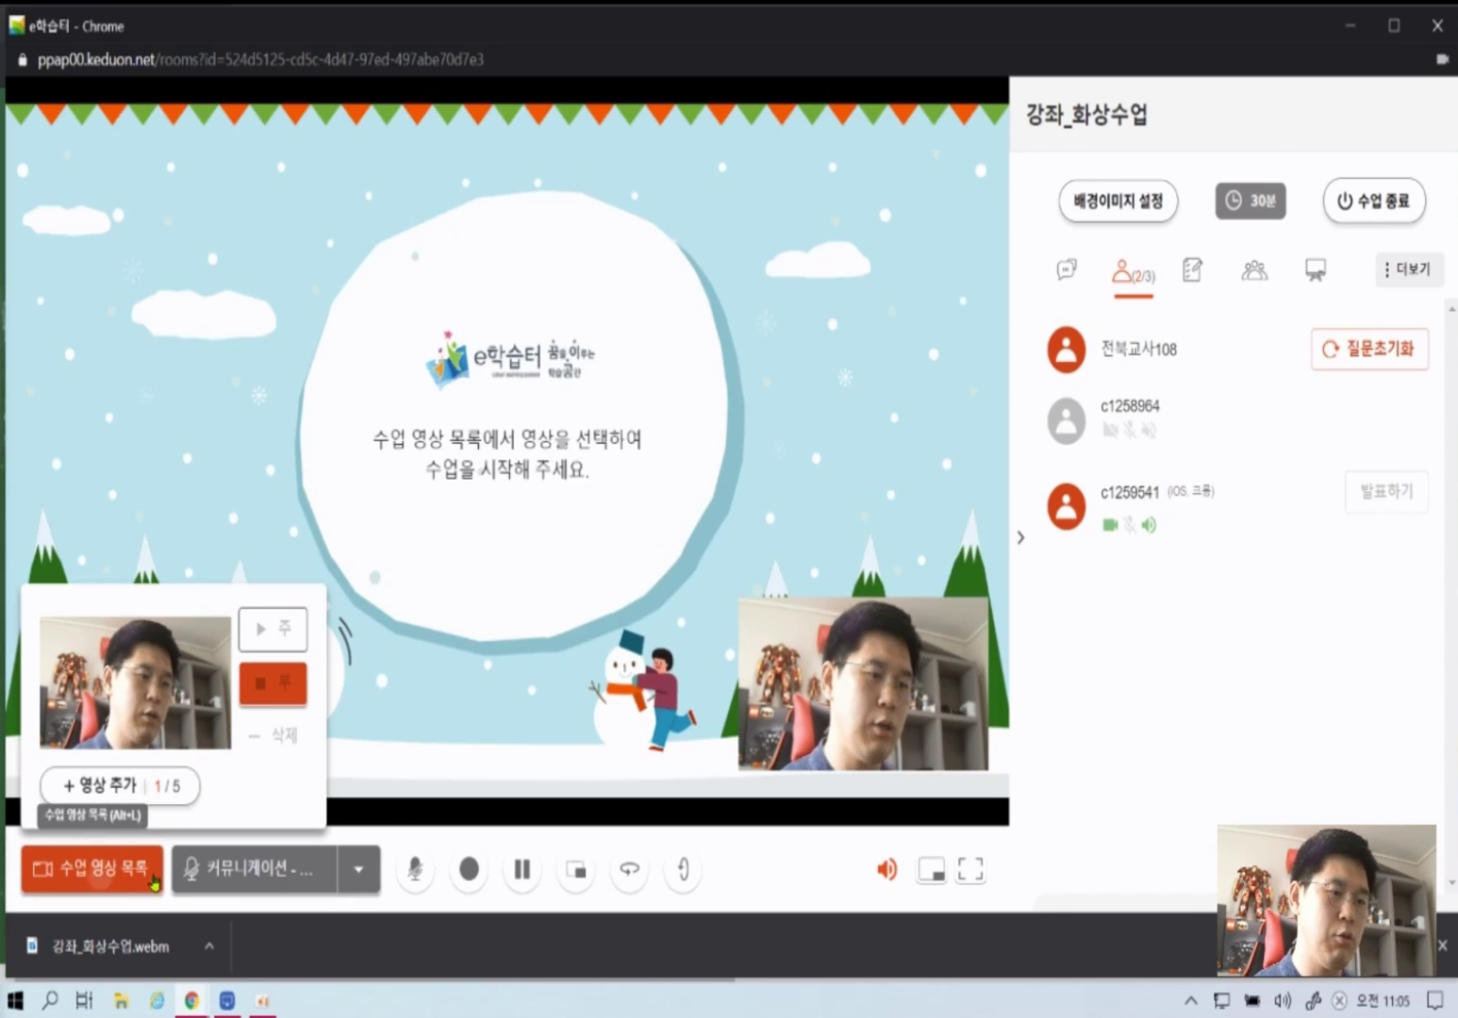
click(100, 882)
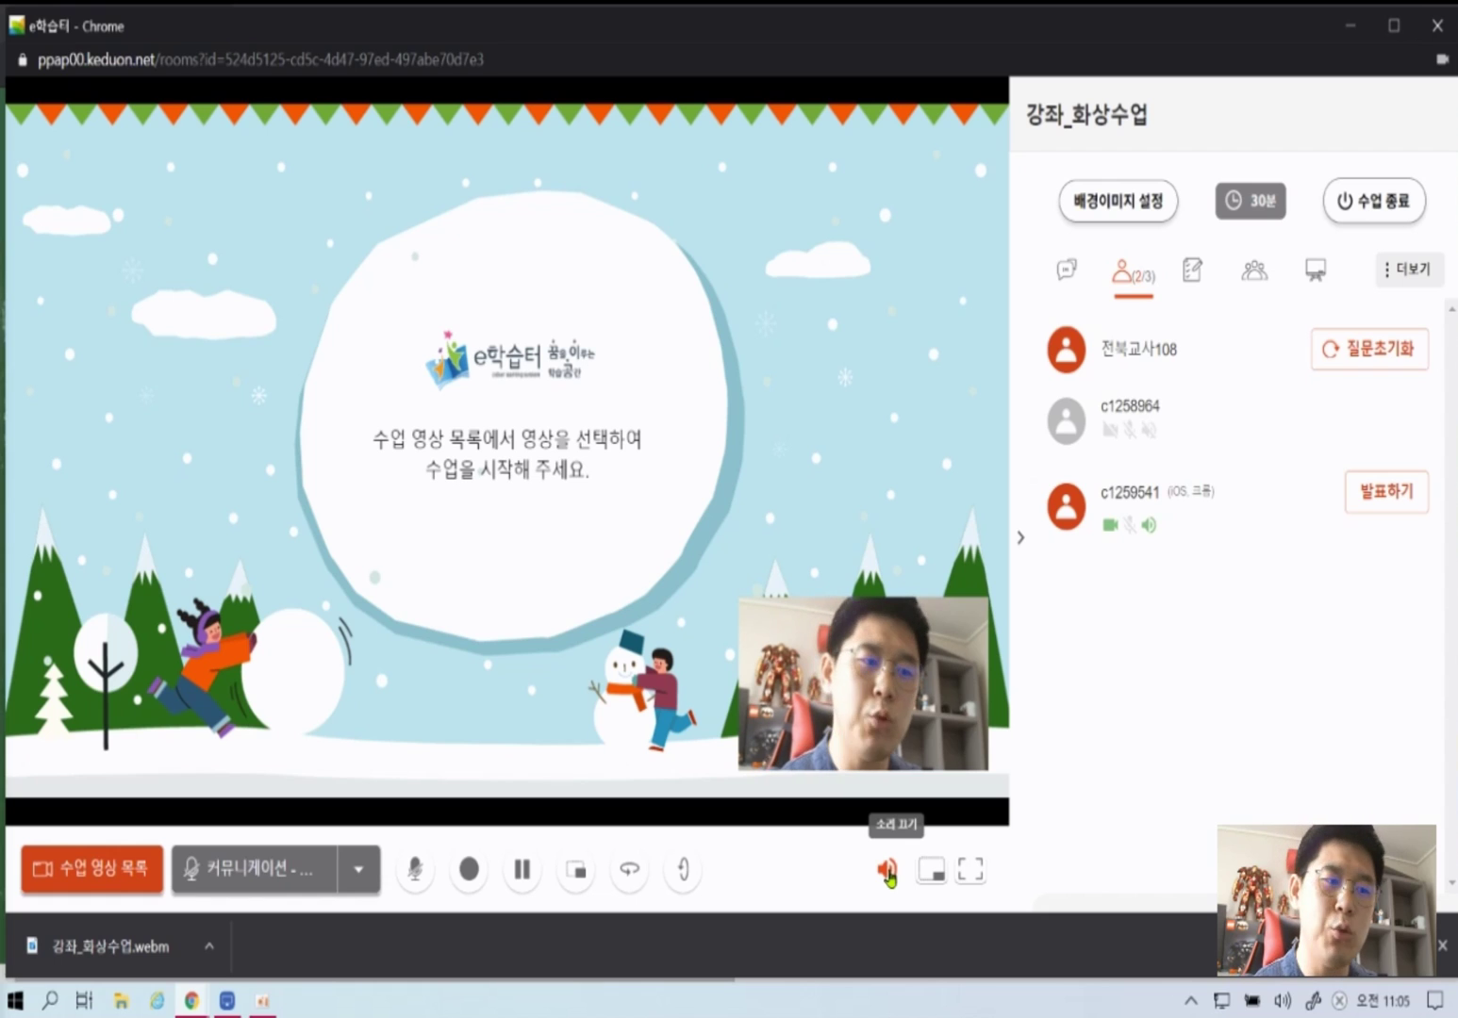
click(886, 871)
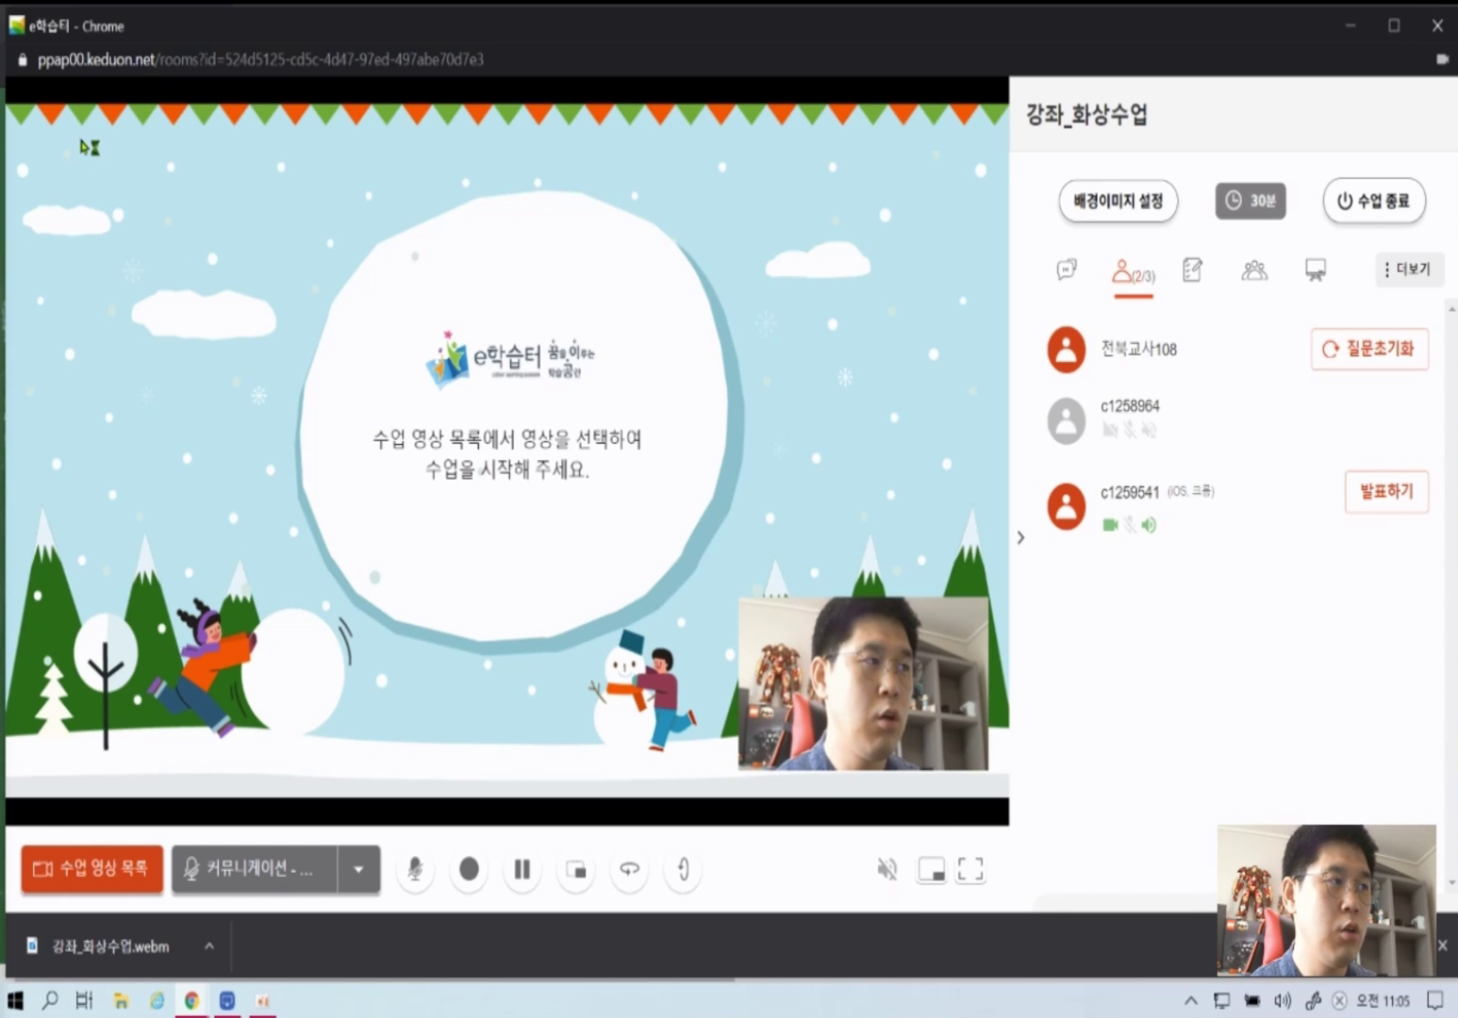
click(23, 61)
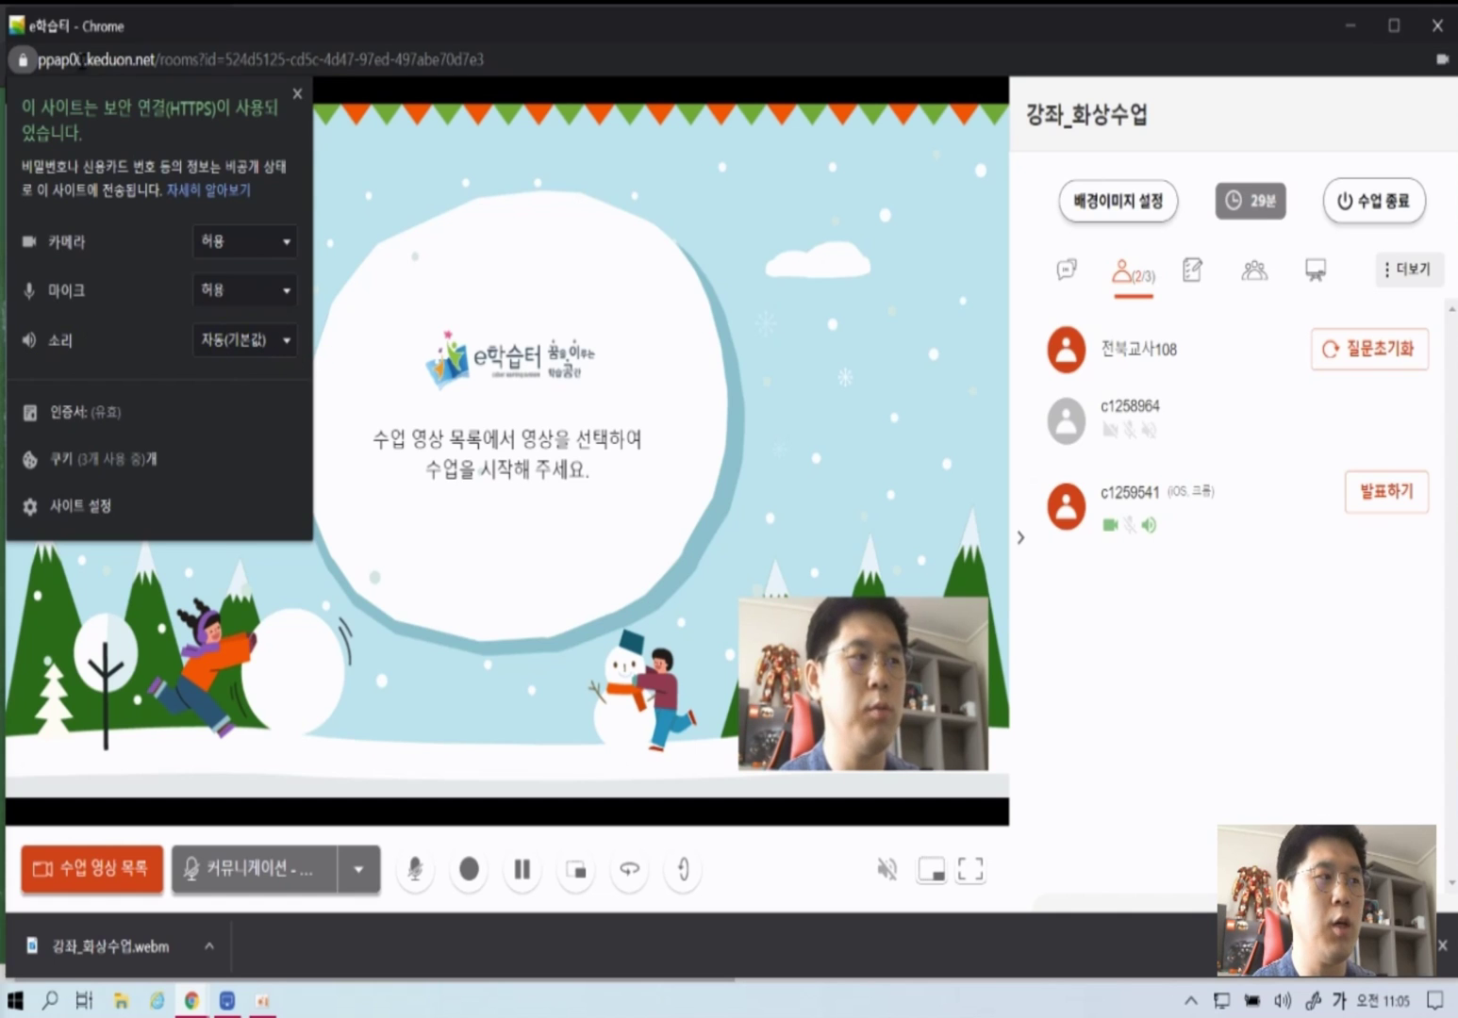
click(23, 61)
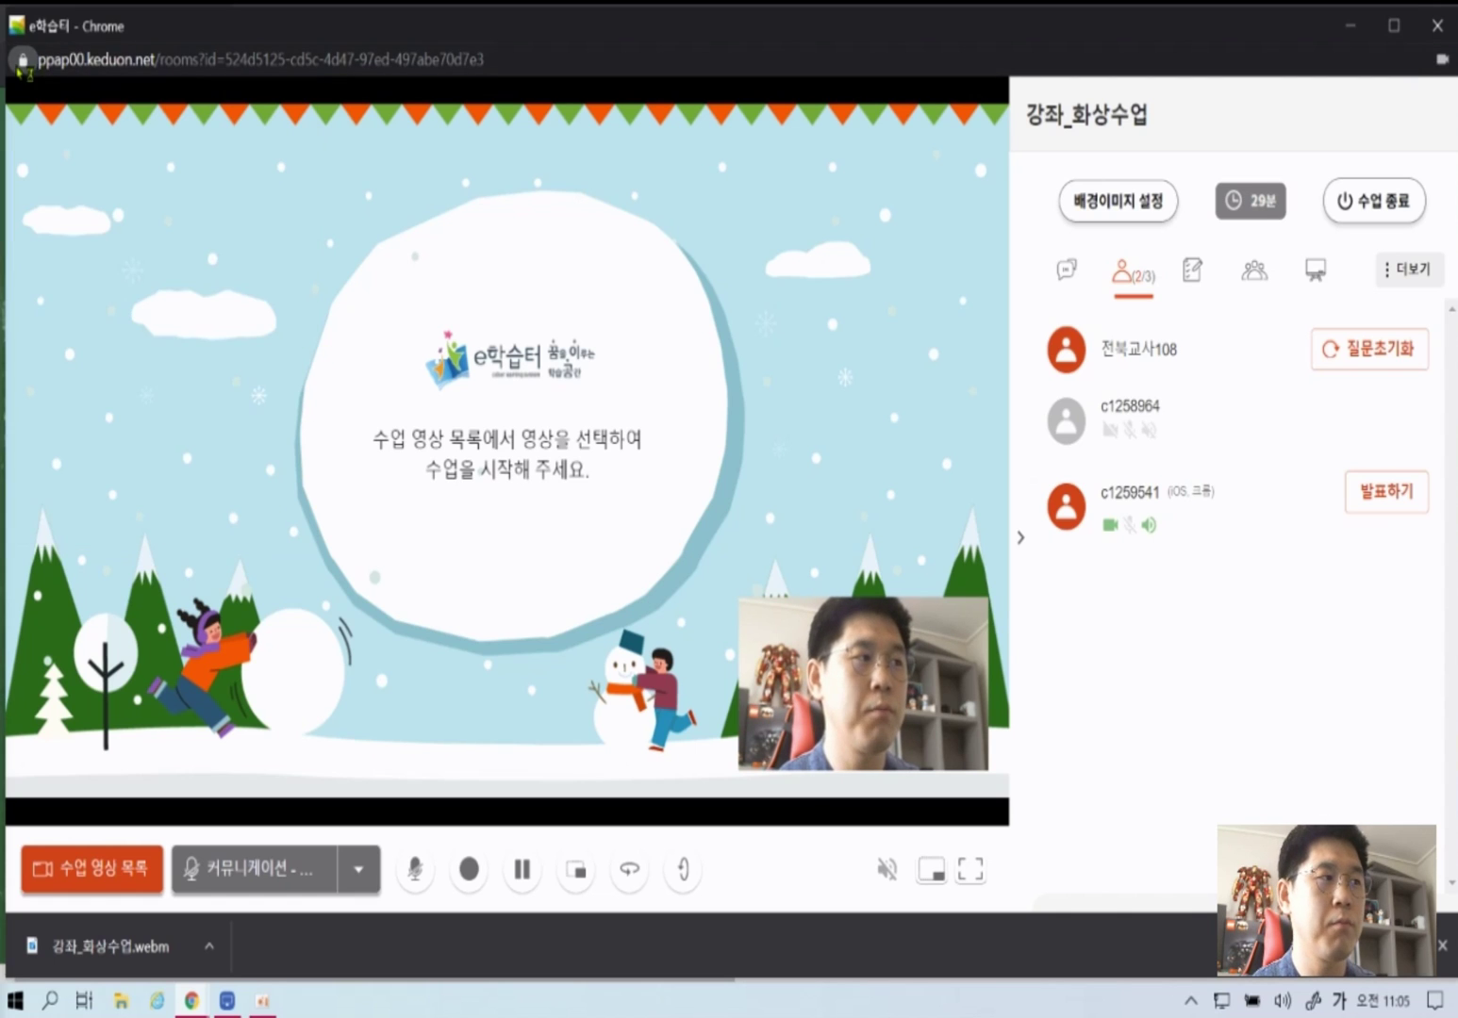
click(884, 873)
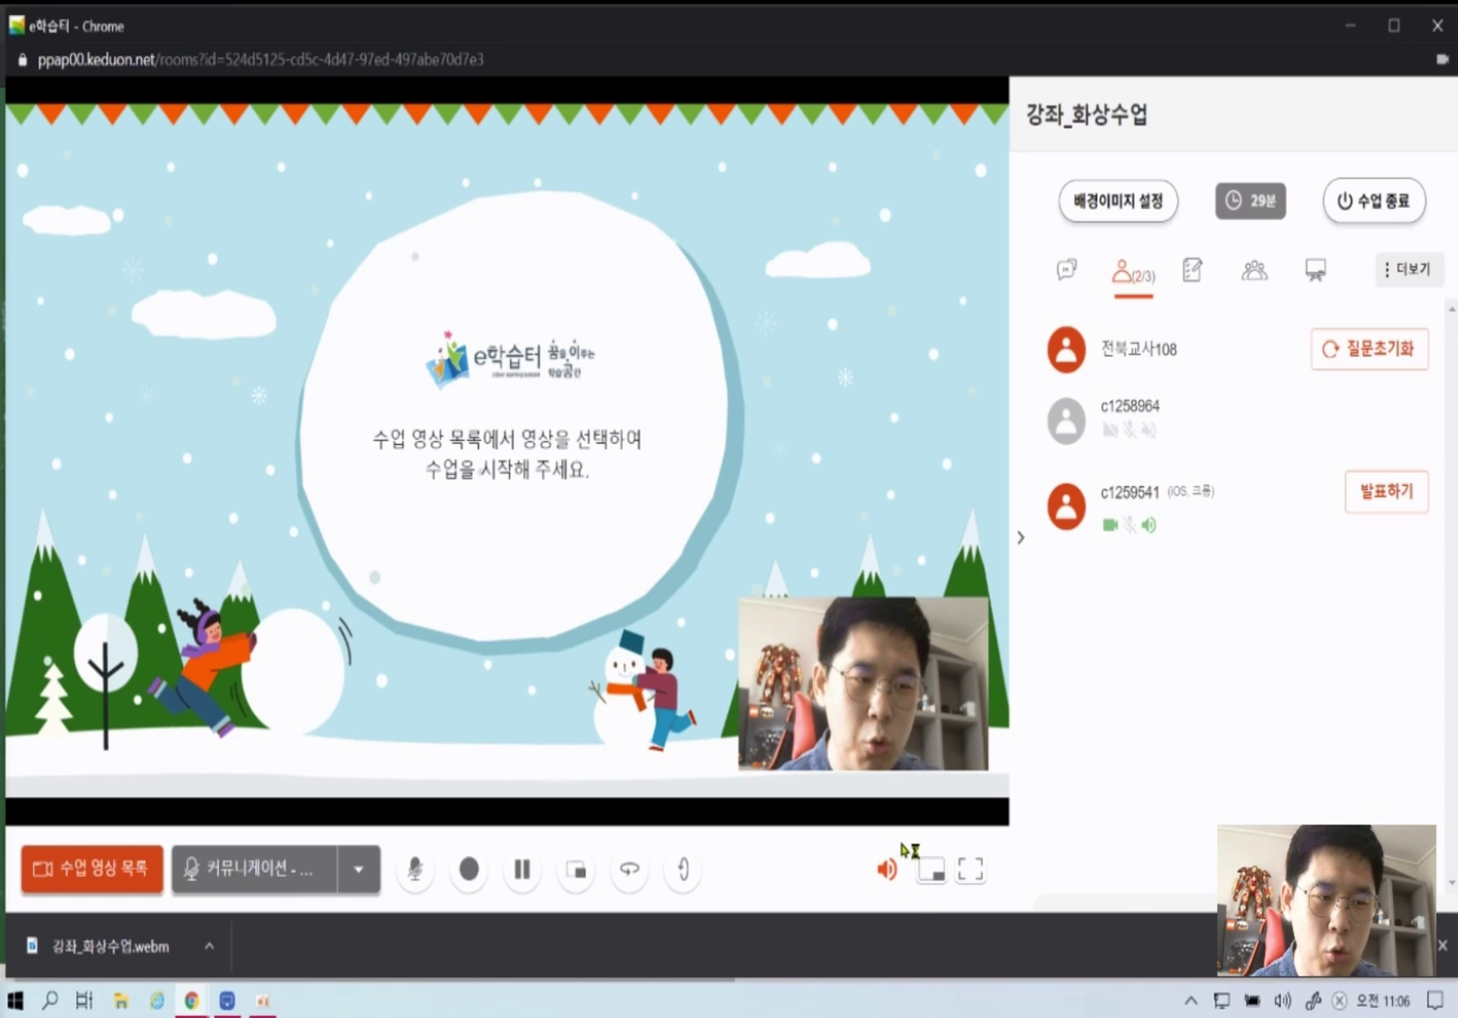
click(23, 59)
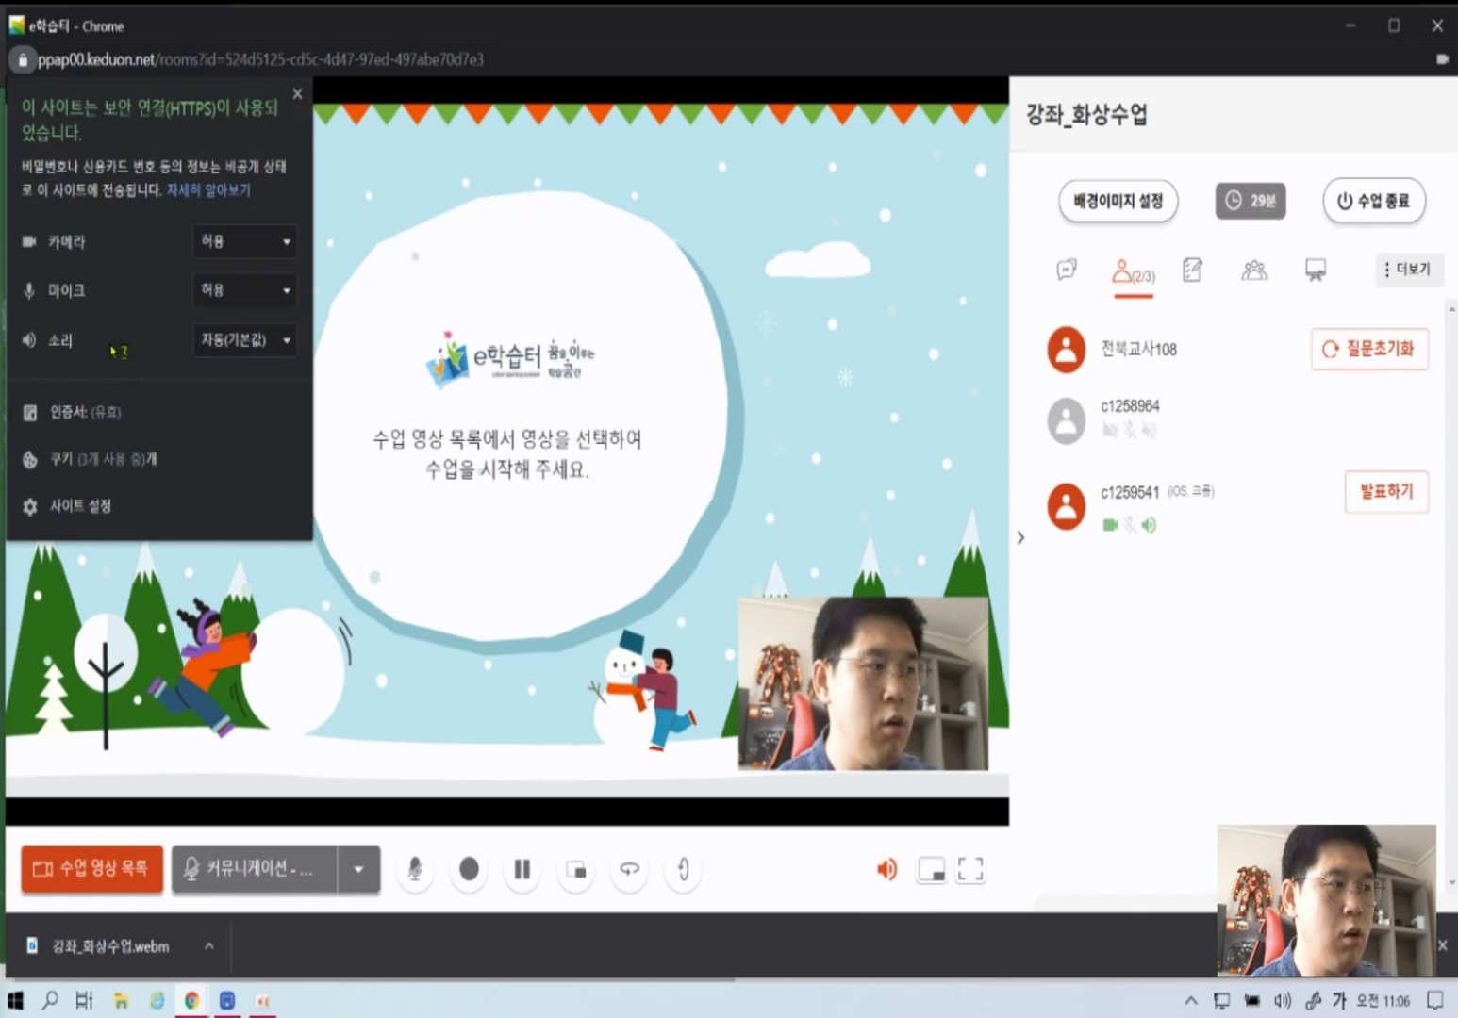
click(277, 349)
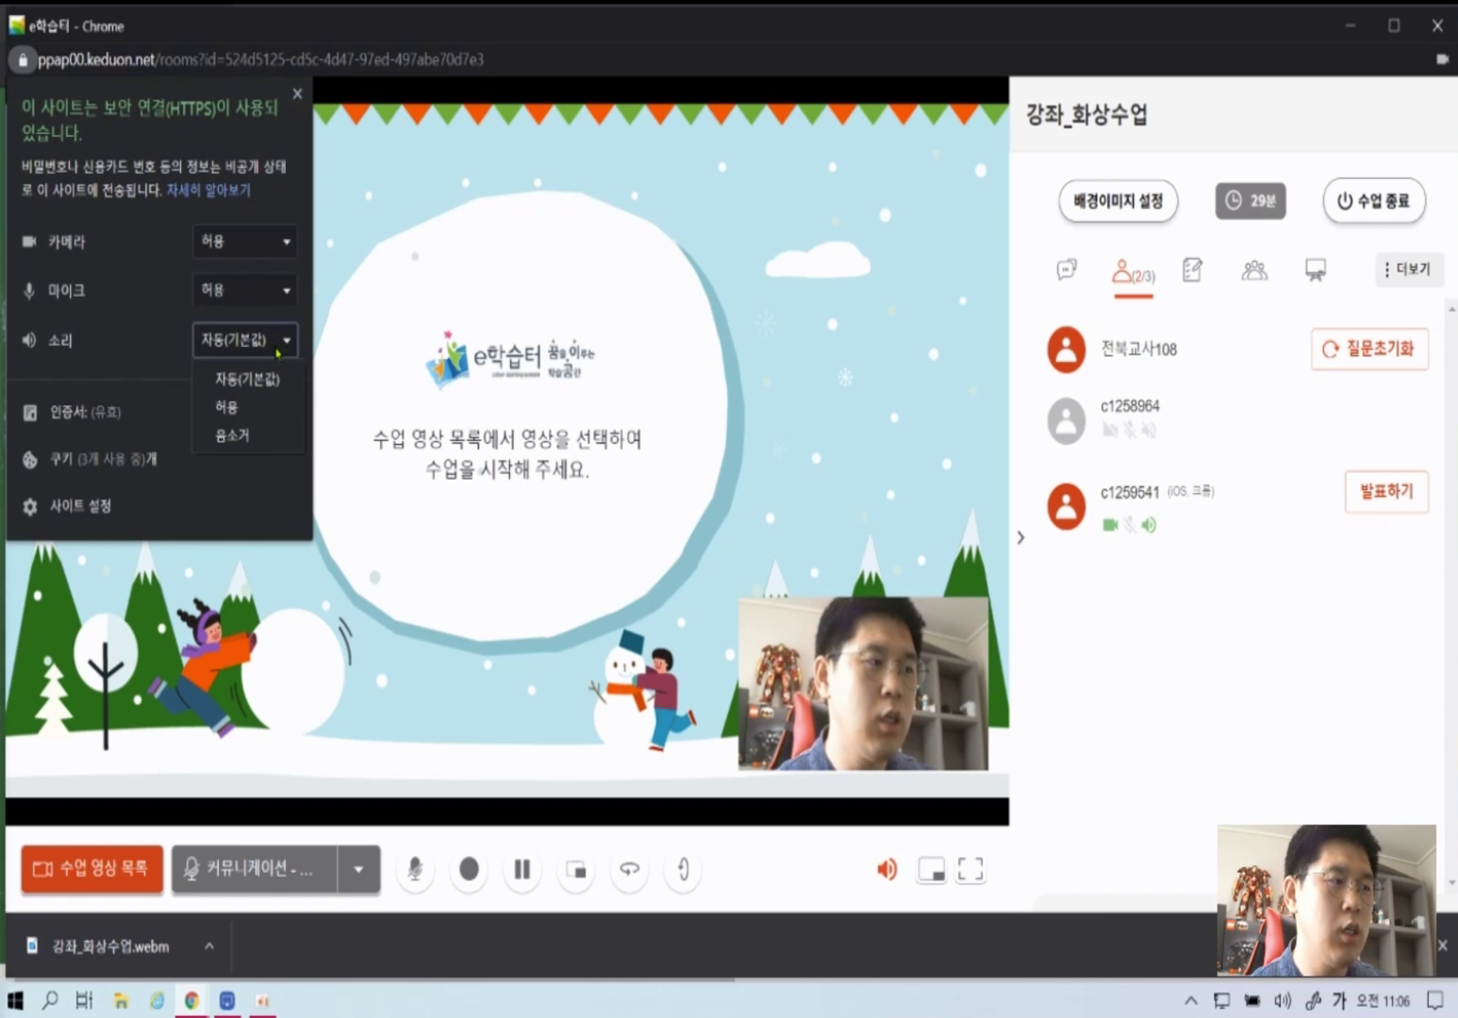
click(247, 339)
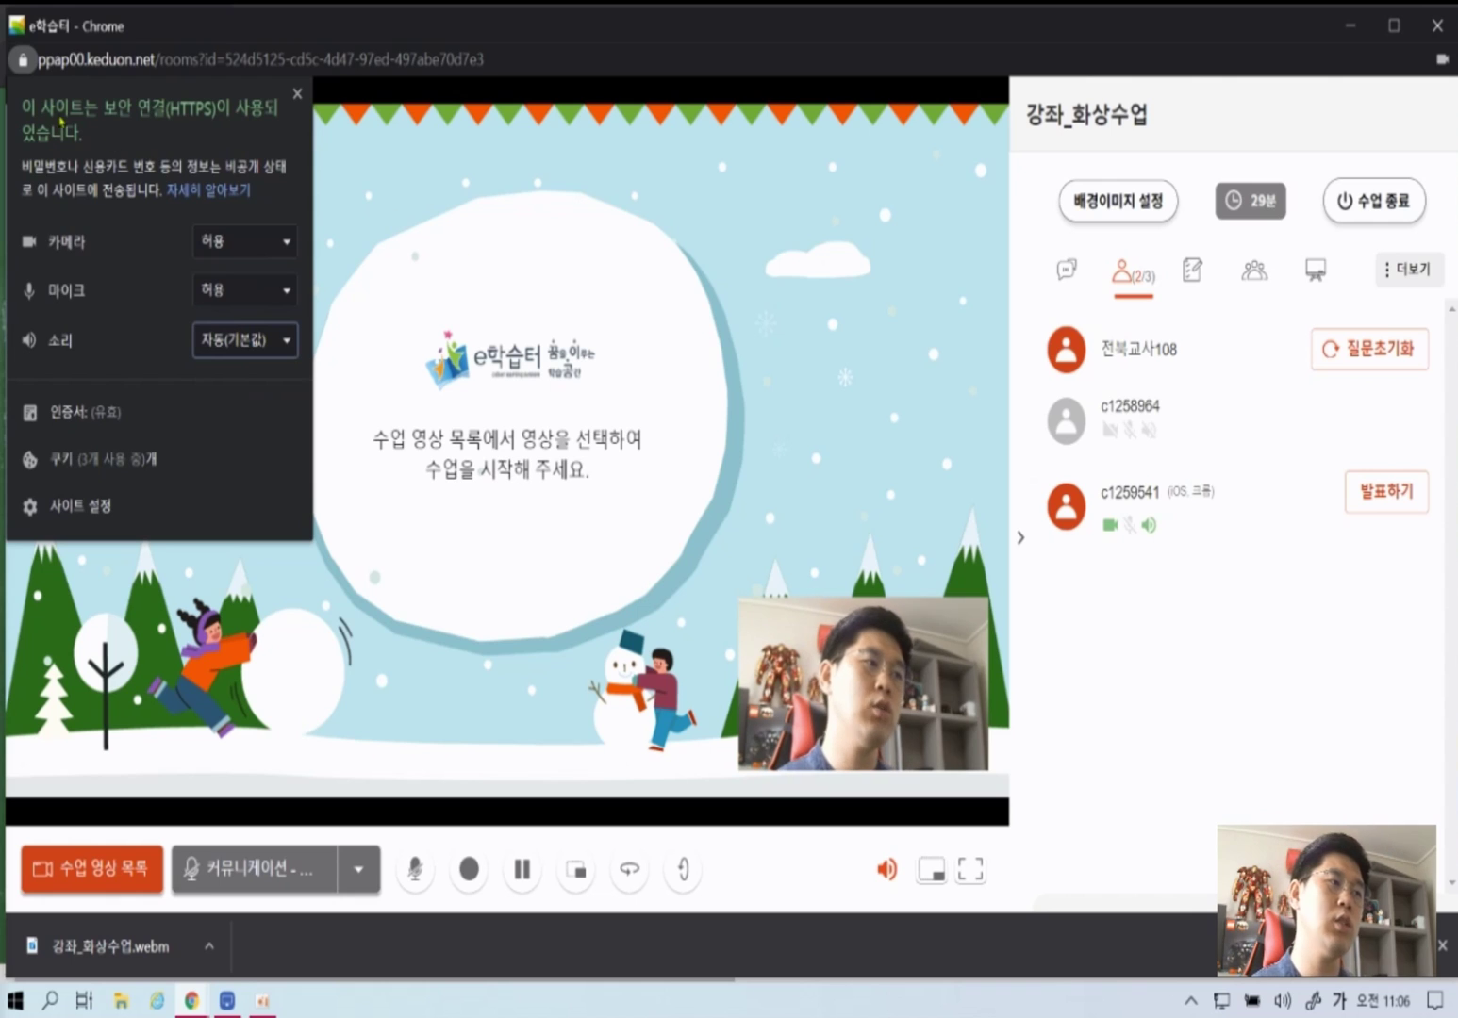
click(22, 60)
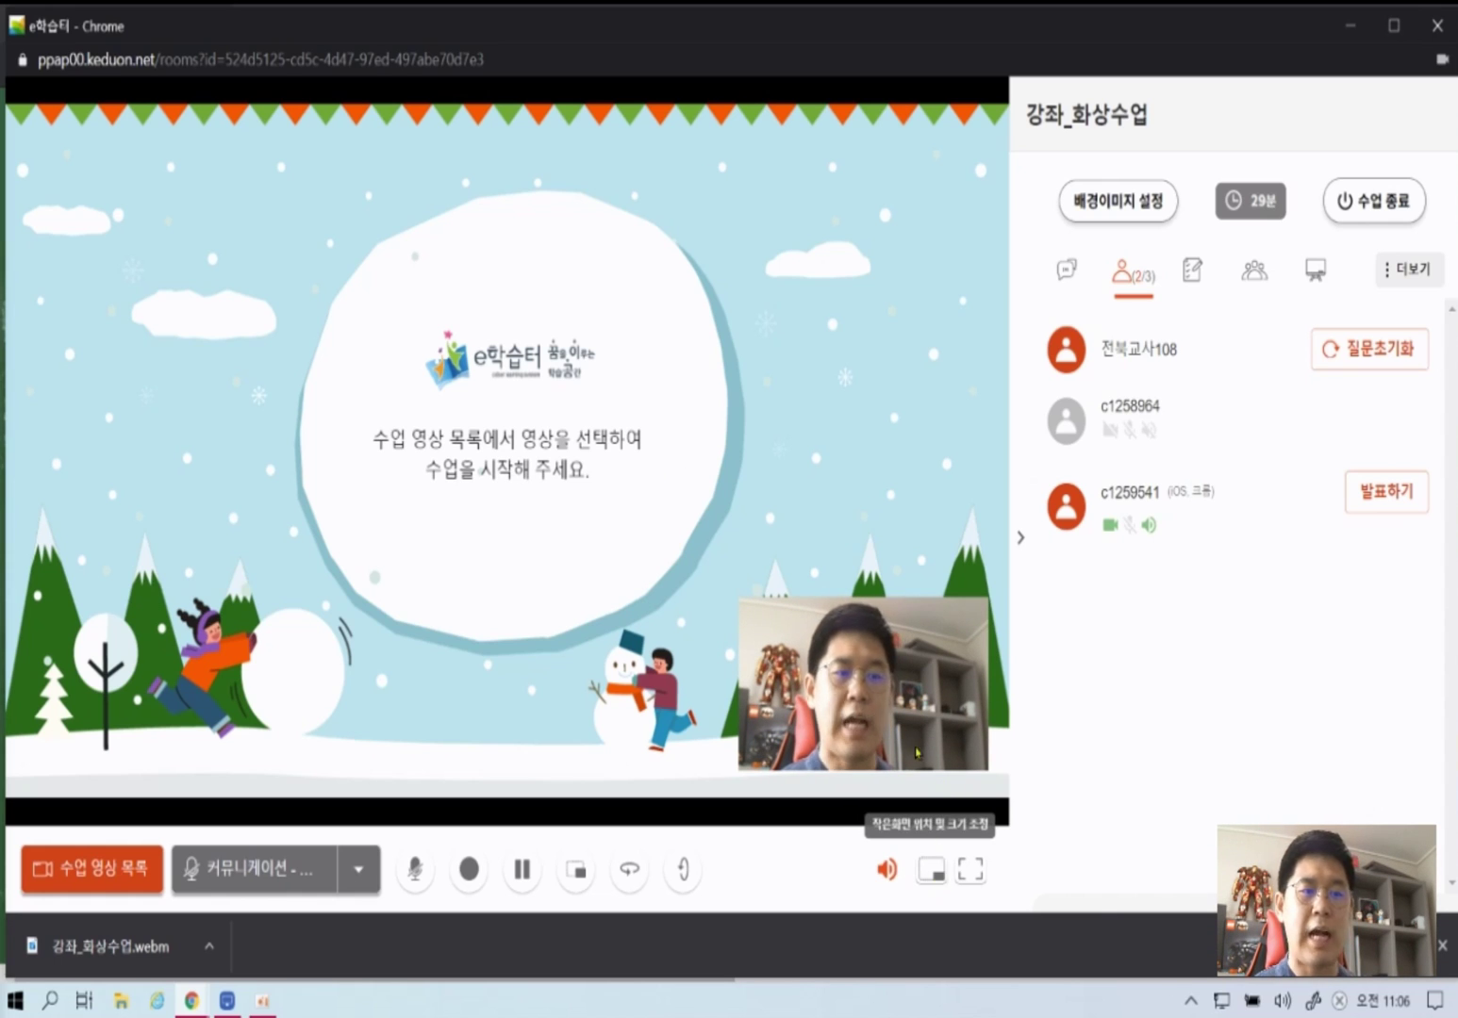
- Move the webcam sub-screen through all four corners, leave it bottom-right, and bring up the mirrored iPad
click(931, 869)
click(831, 772)
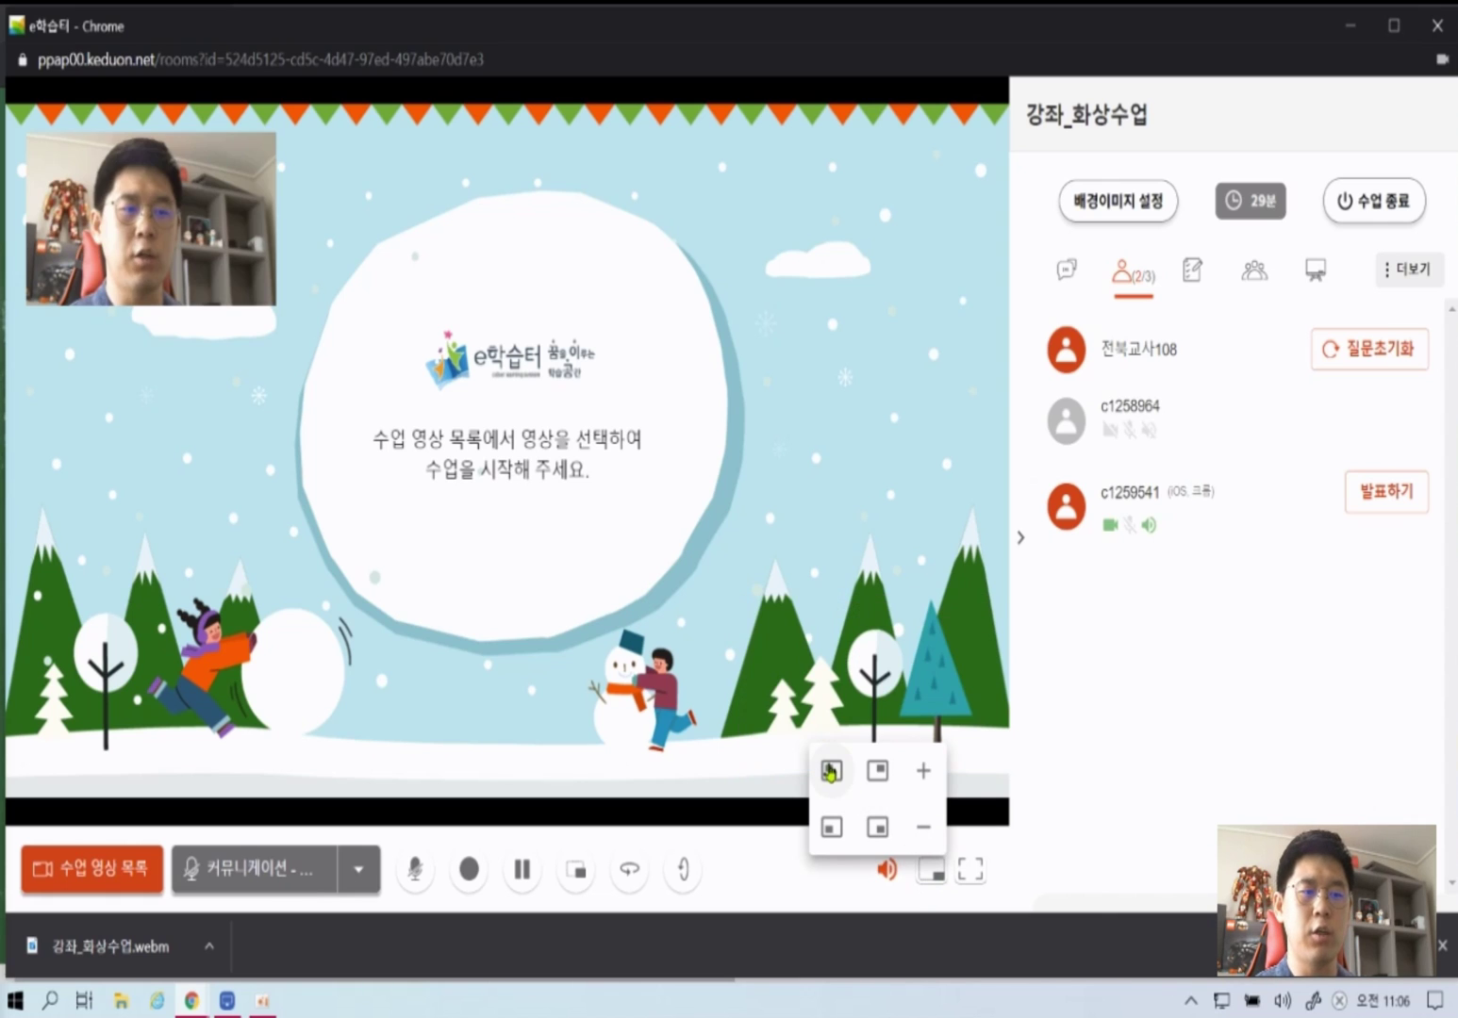
click(877, 772)
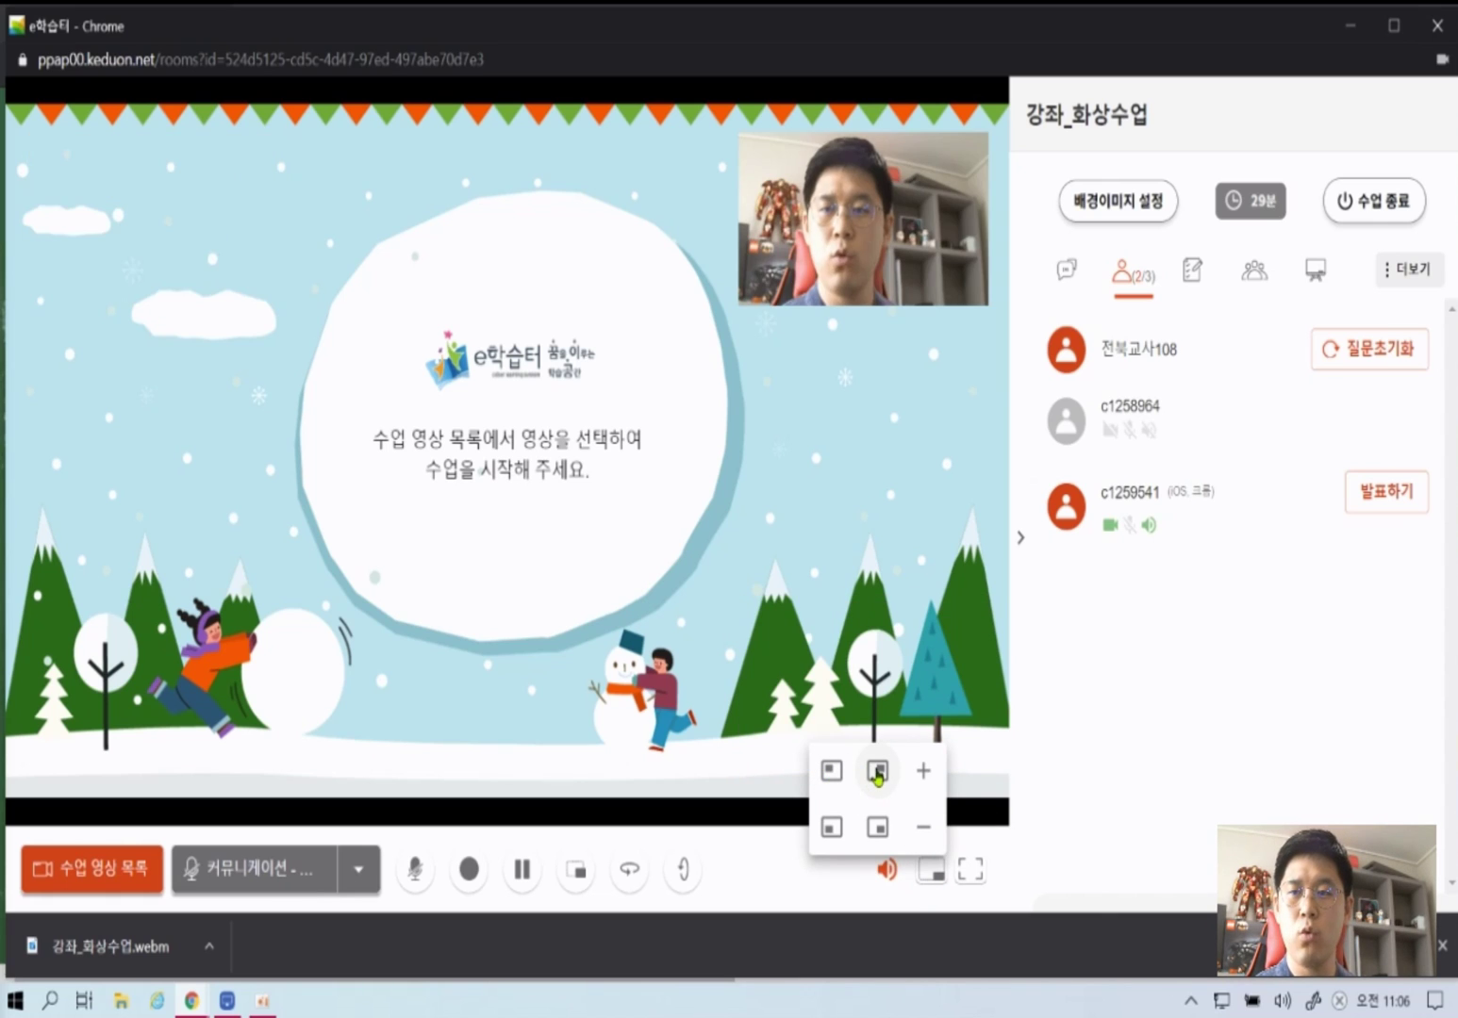
click(829, 828)
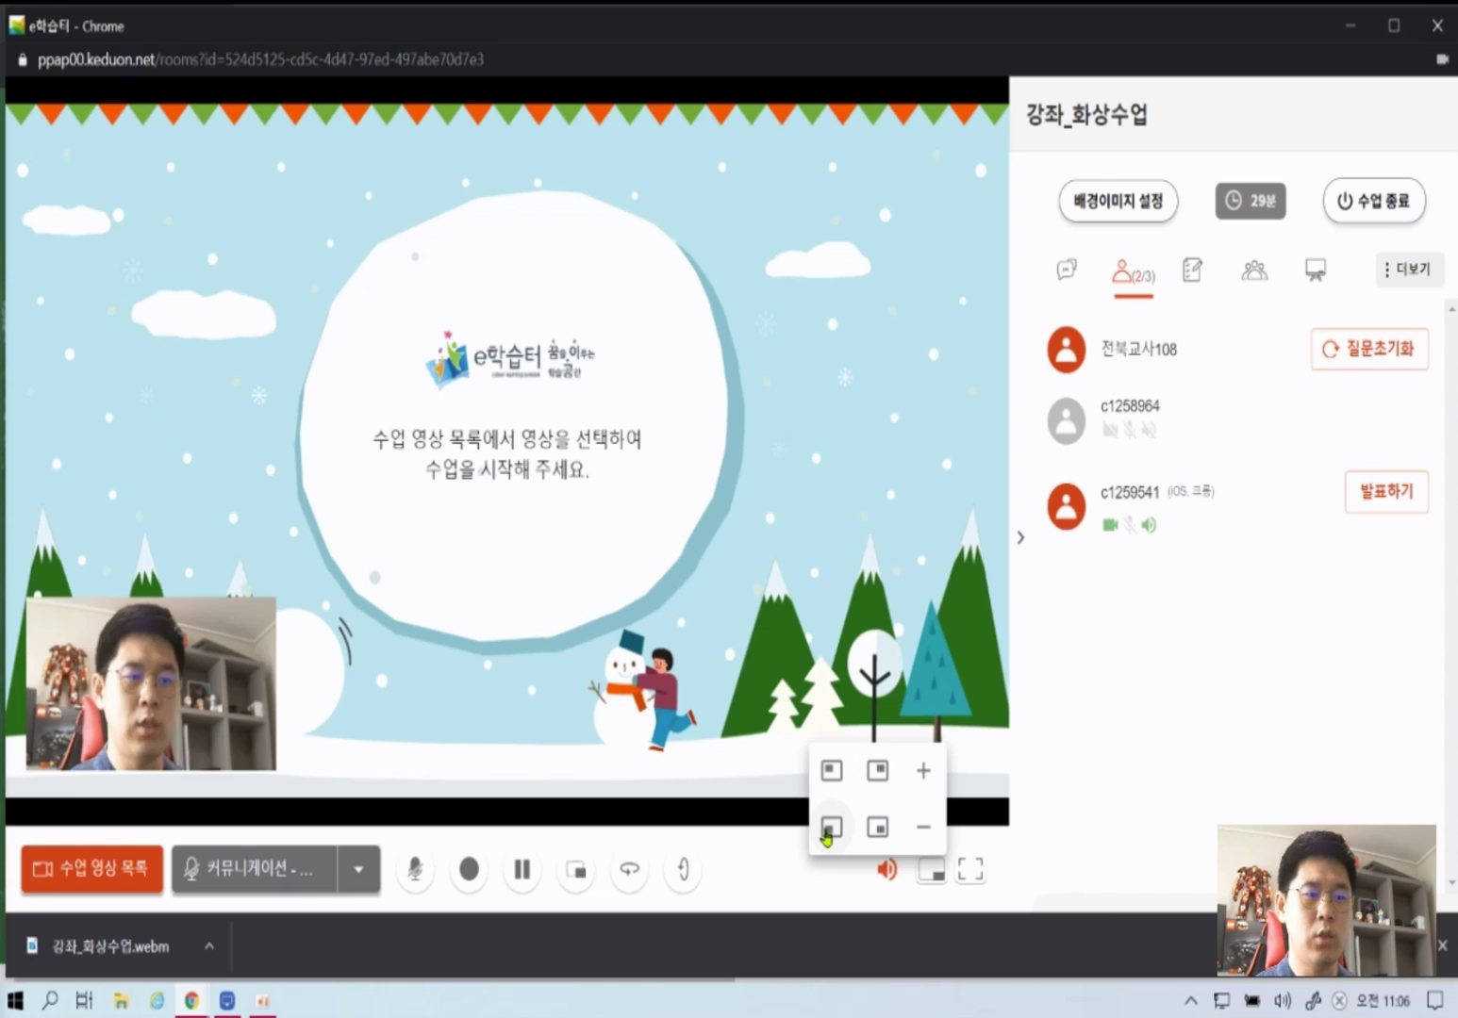
click(877, 828)
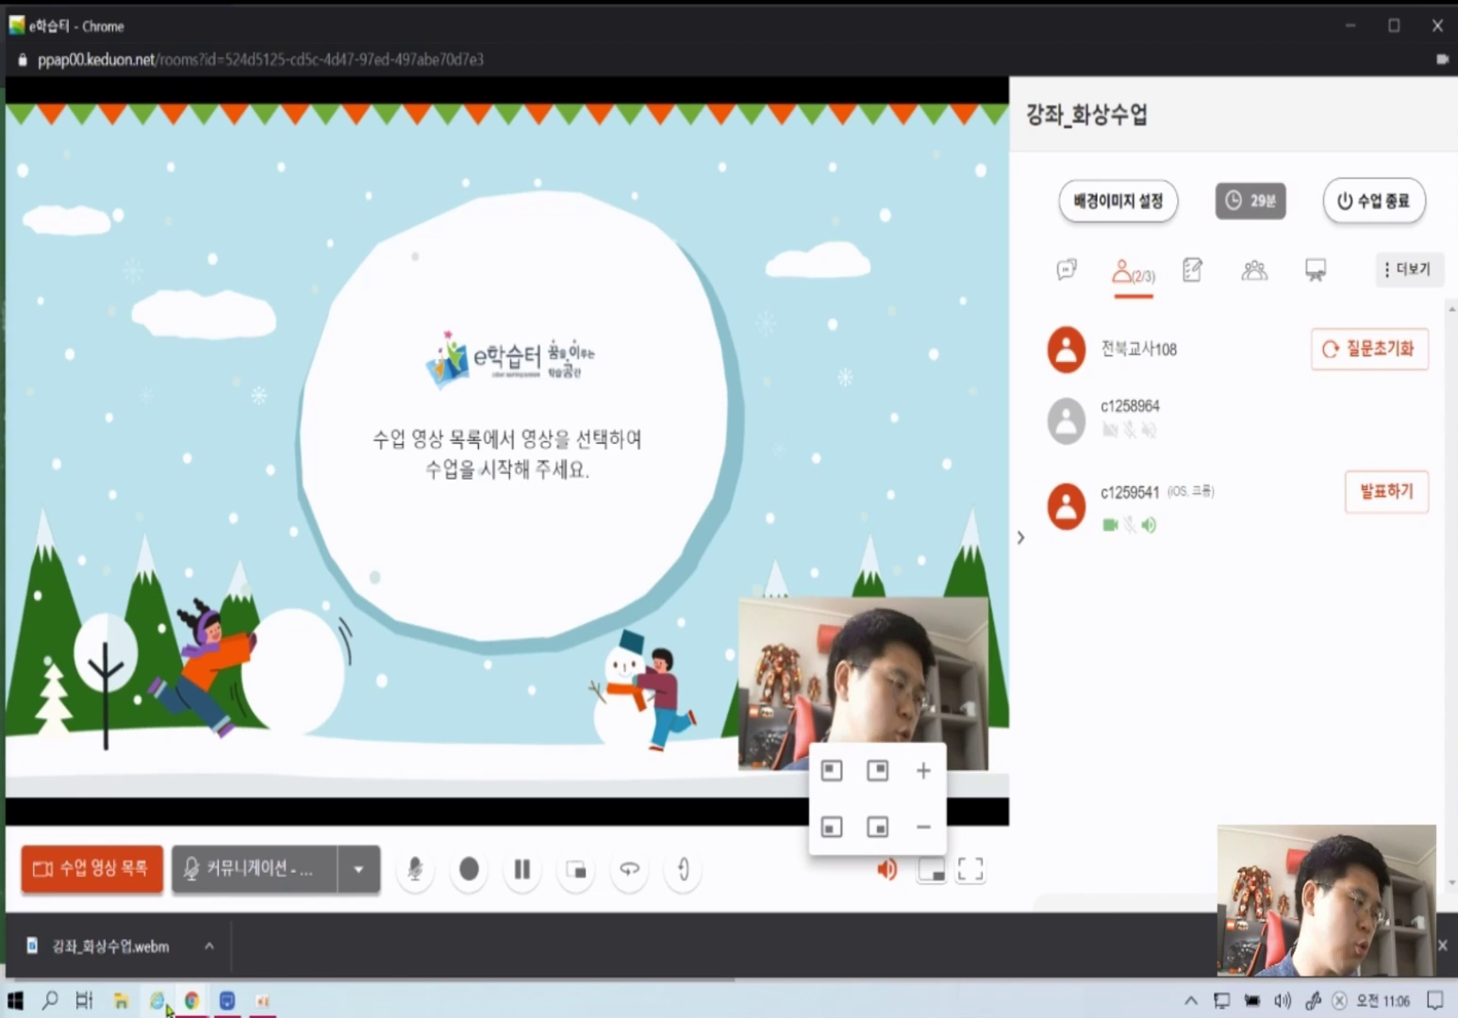
click(236, 1002)
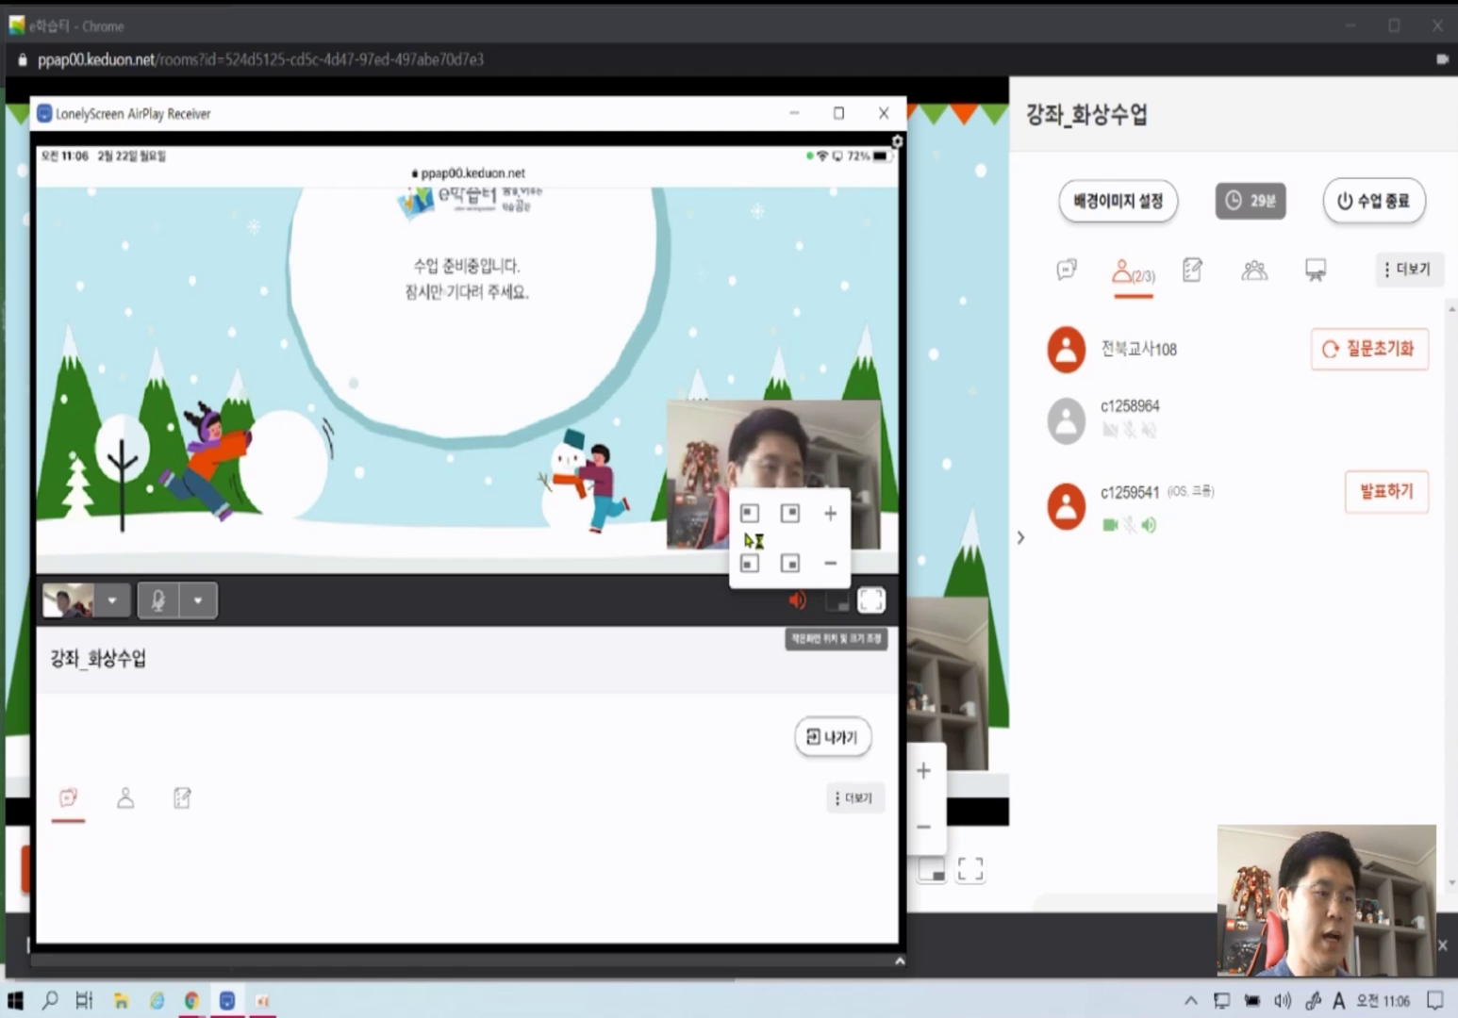
- Watch the sub-screen cycle through four corners on the mirrored iPad, then minimize LonelyScreen
click(748, 515)
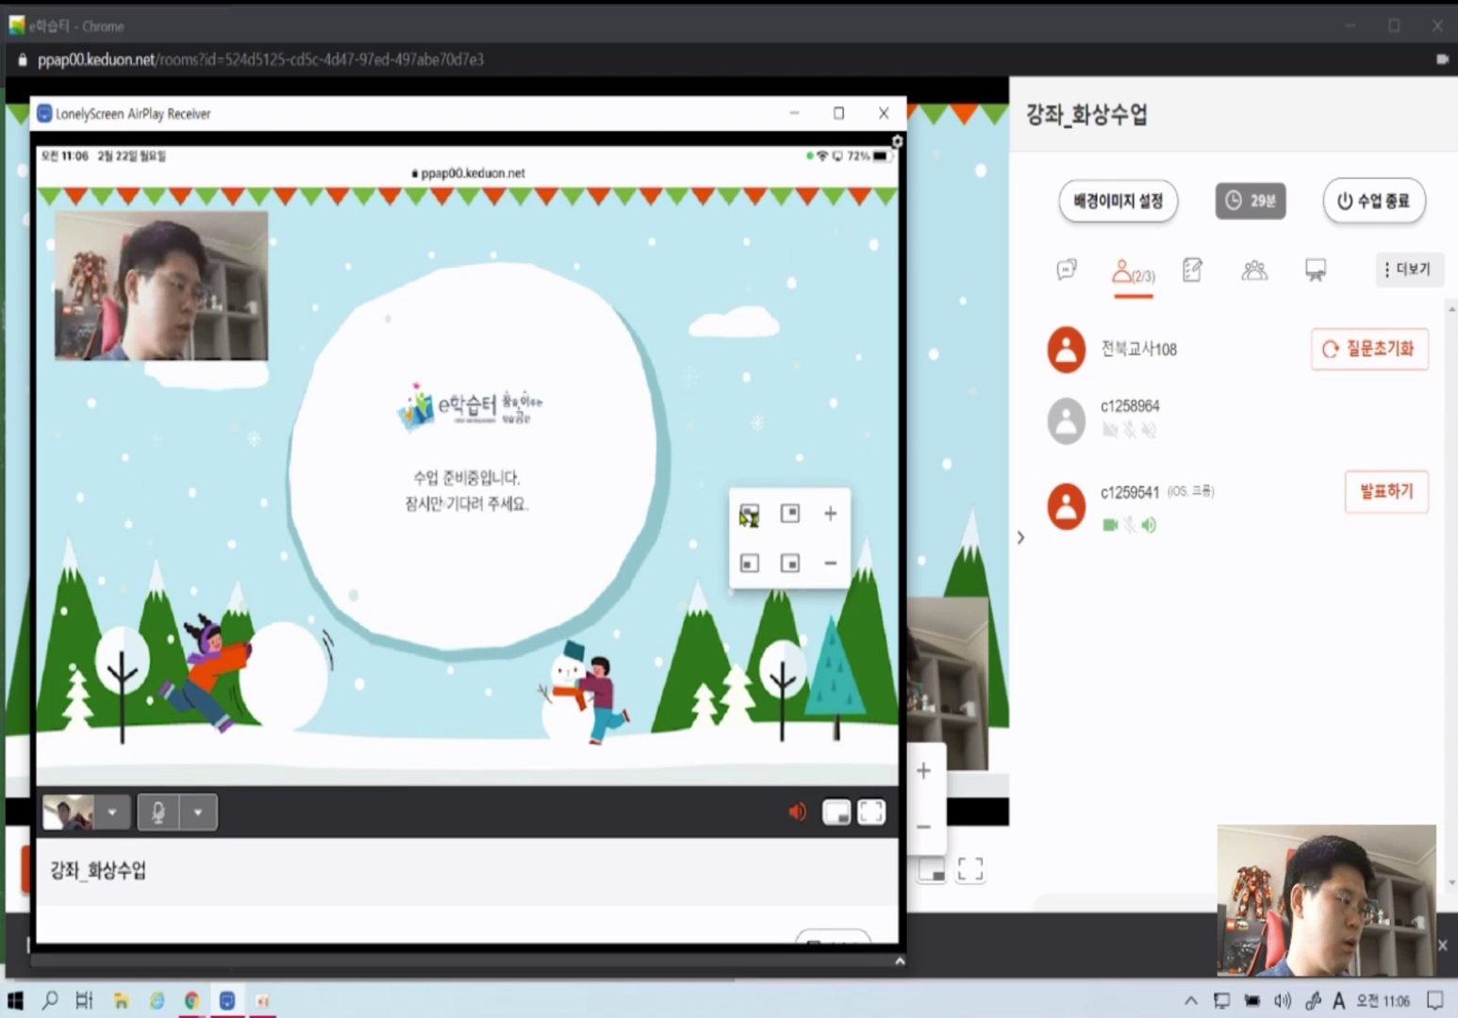
click(749, 515)
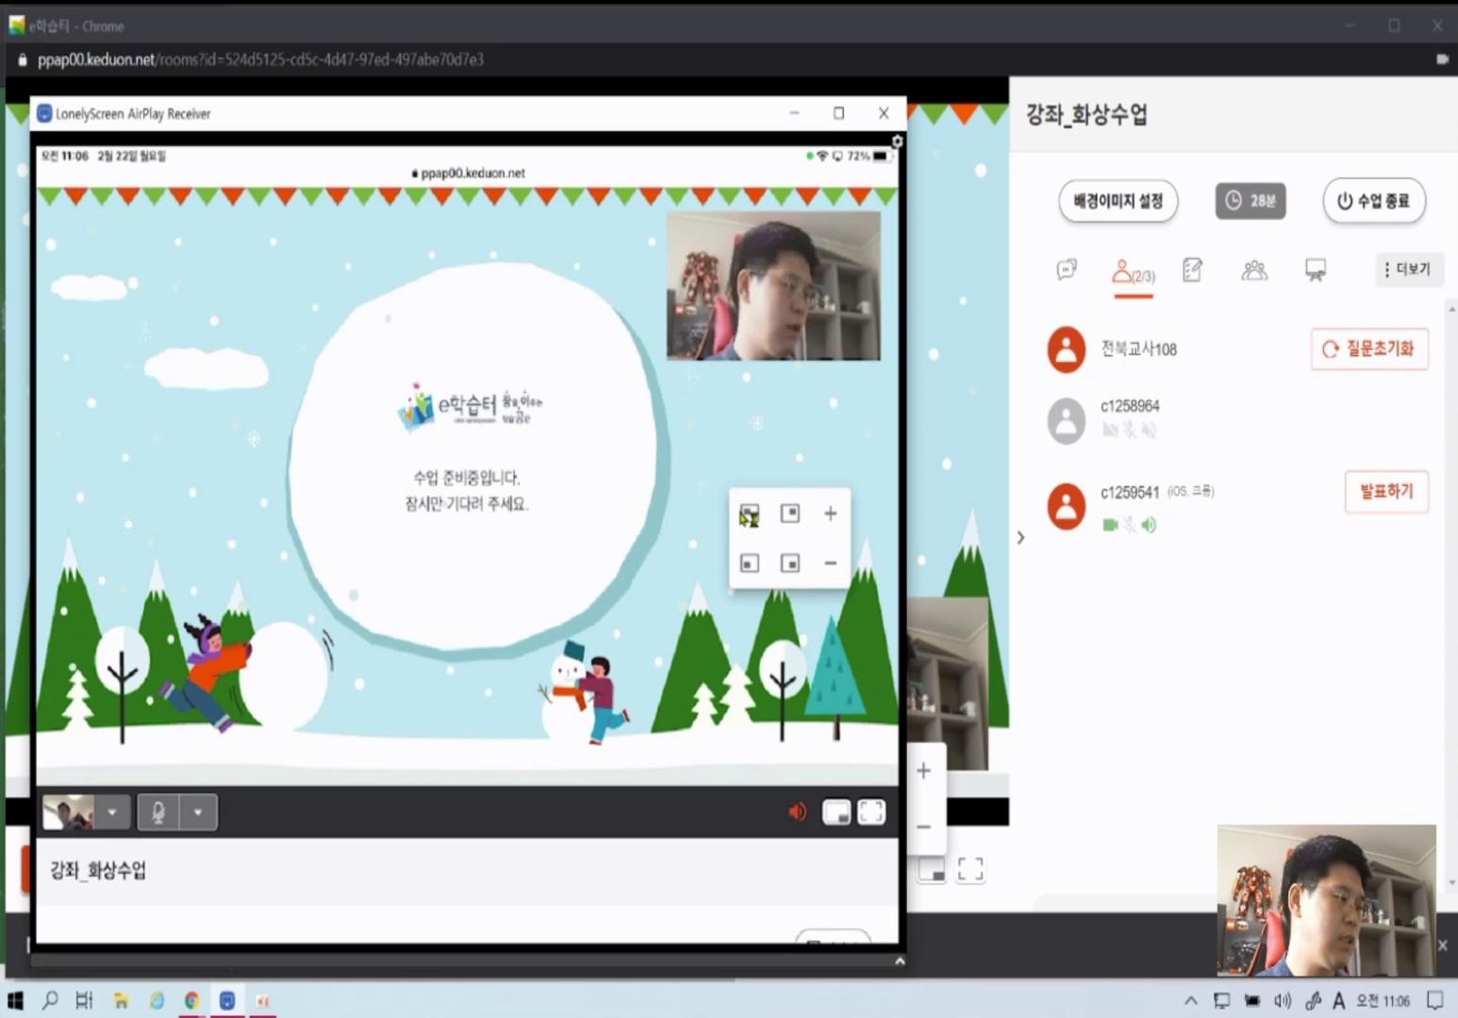
click(748, 514)
click(748, 514)
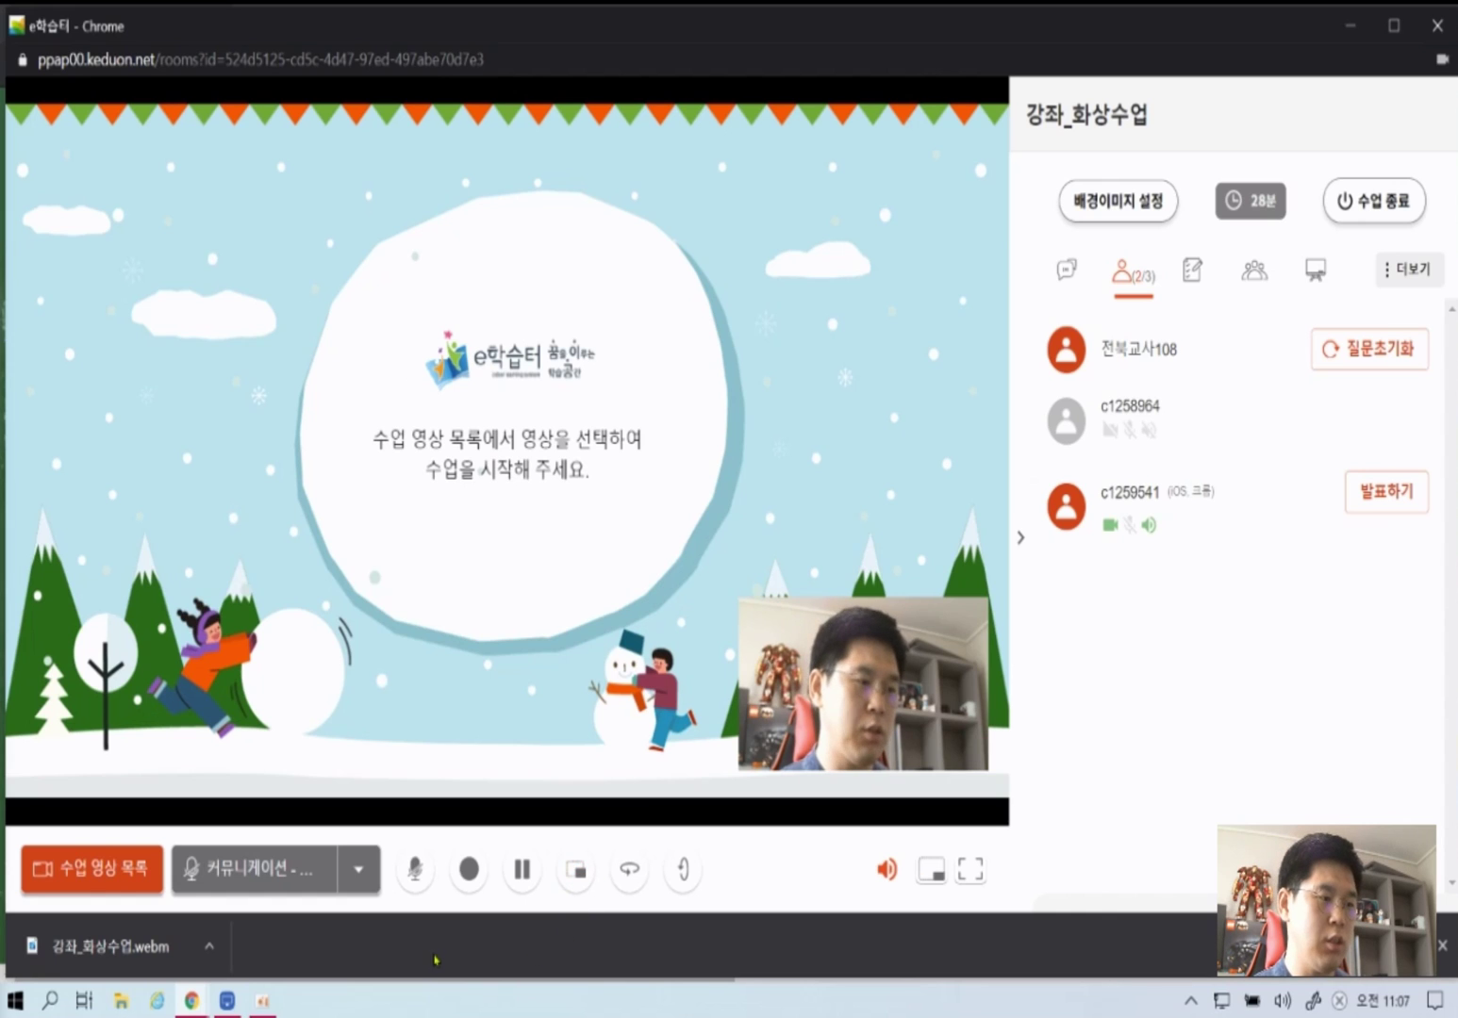
click(226, 1001)
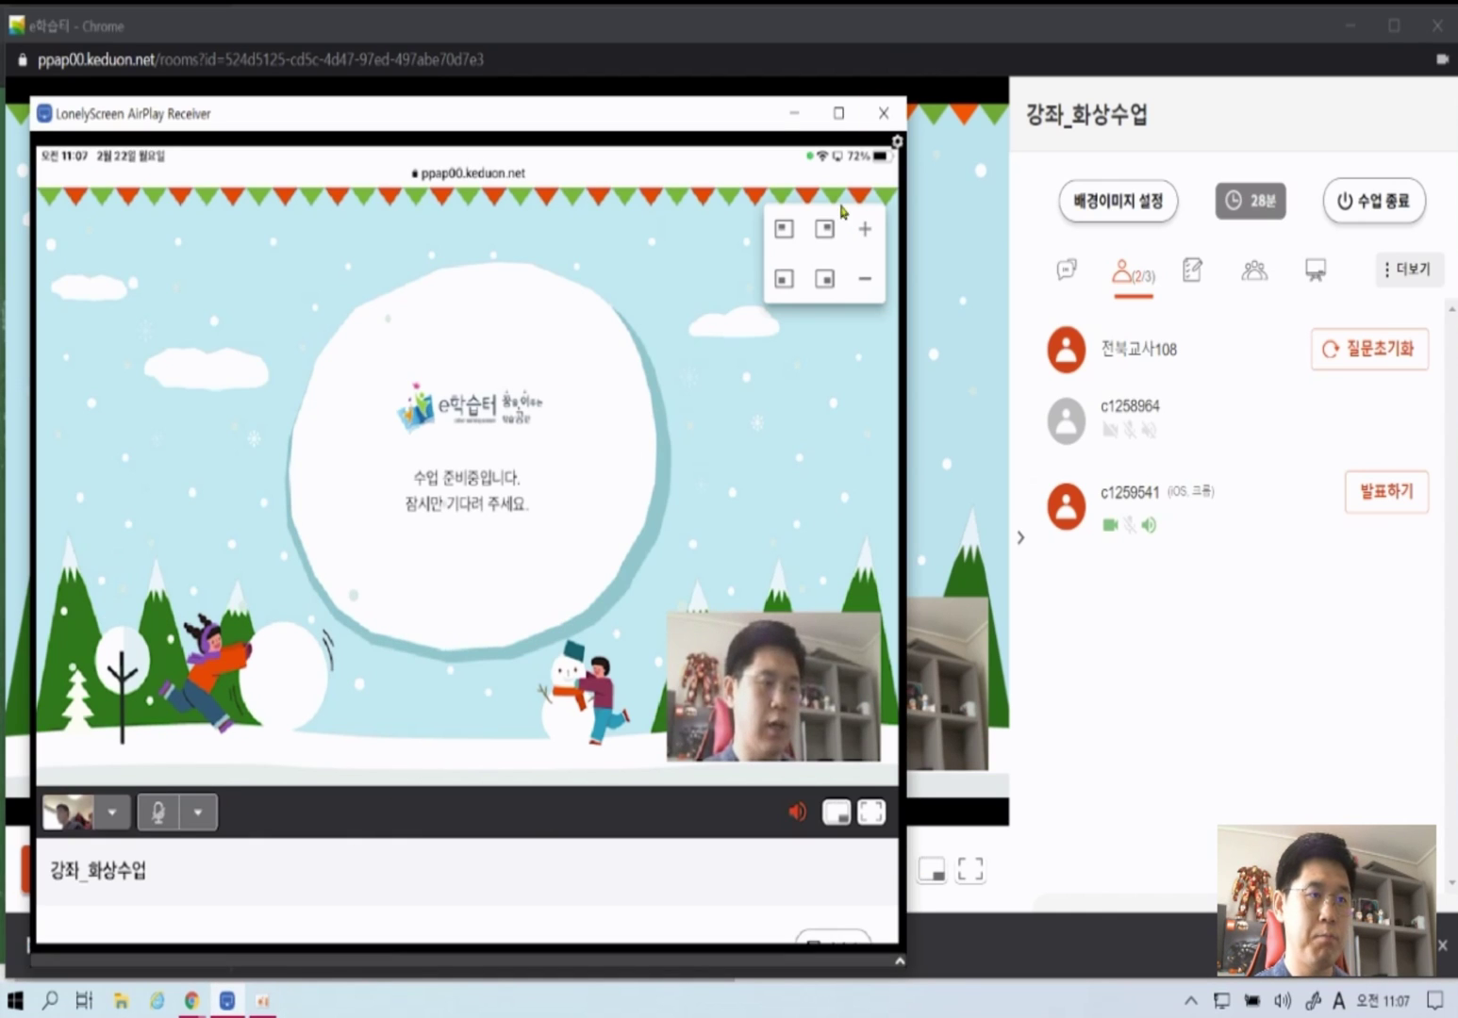
click(794, 113)
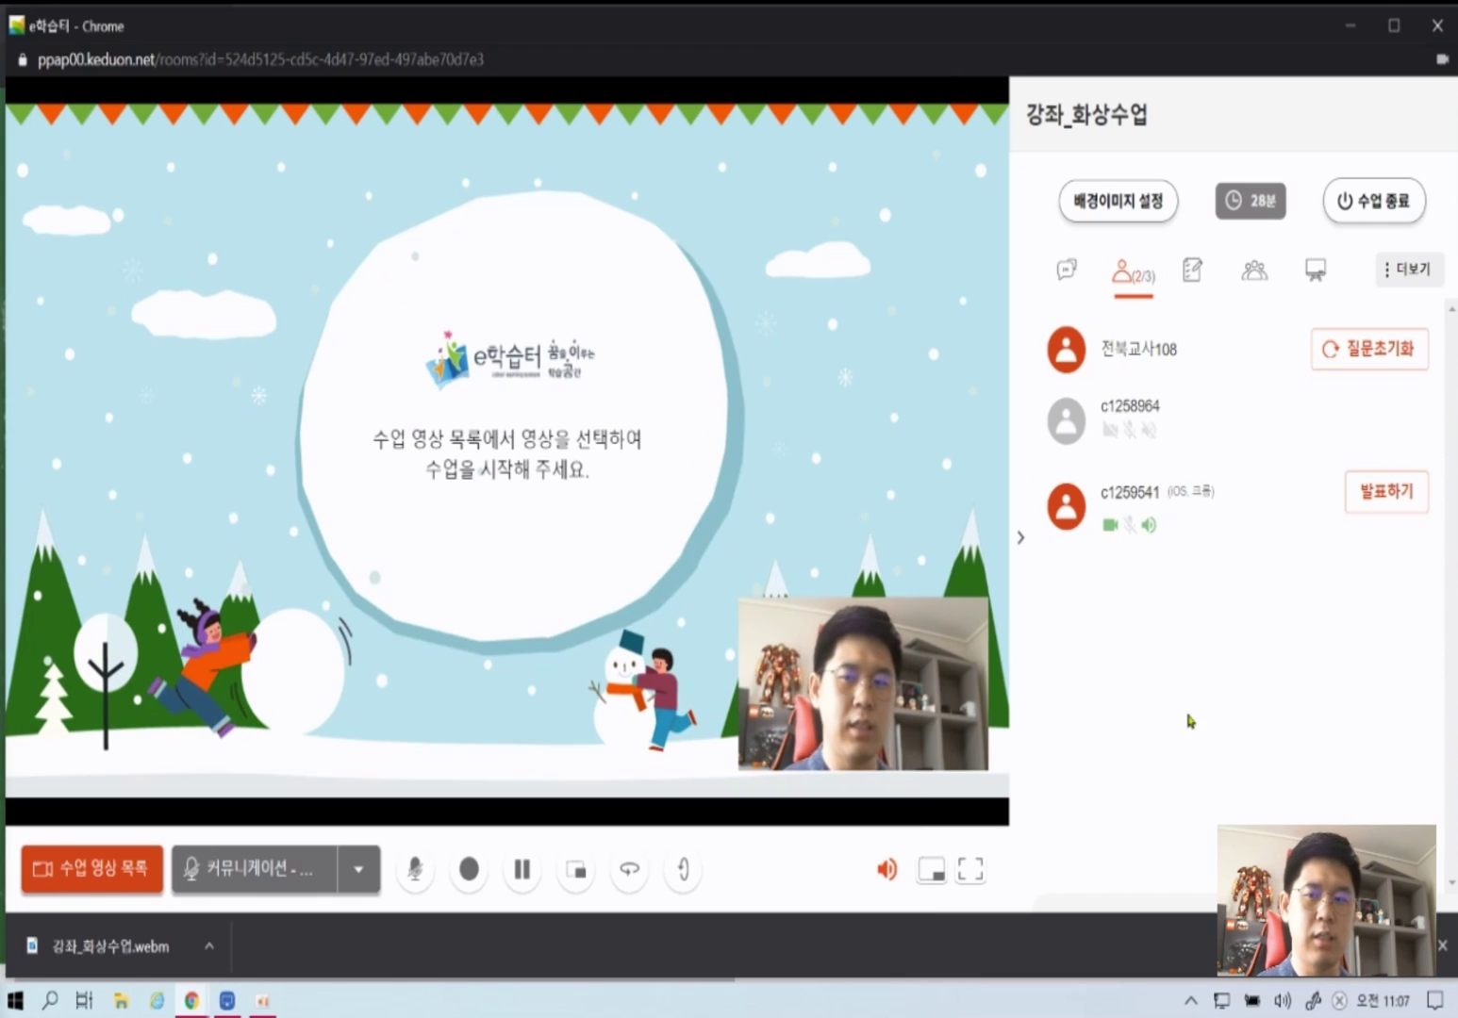
- In fullscreen, enlarge the webcam sub-screen four steps to its largest size
click(976, 871)
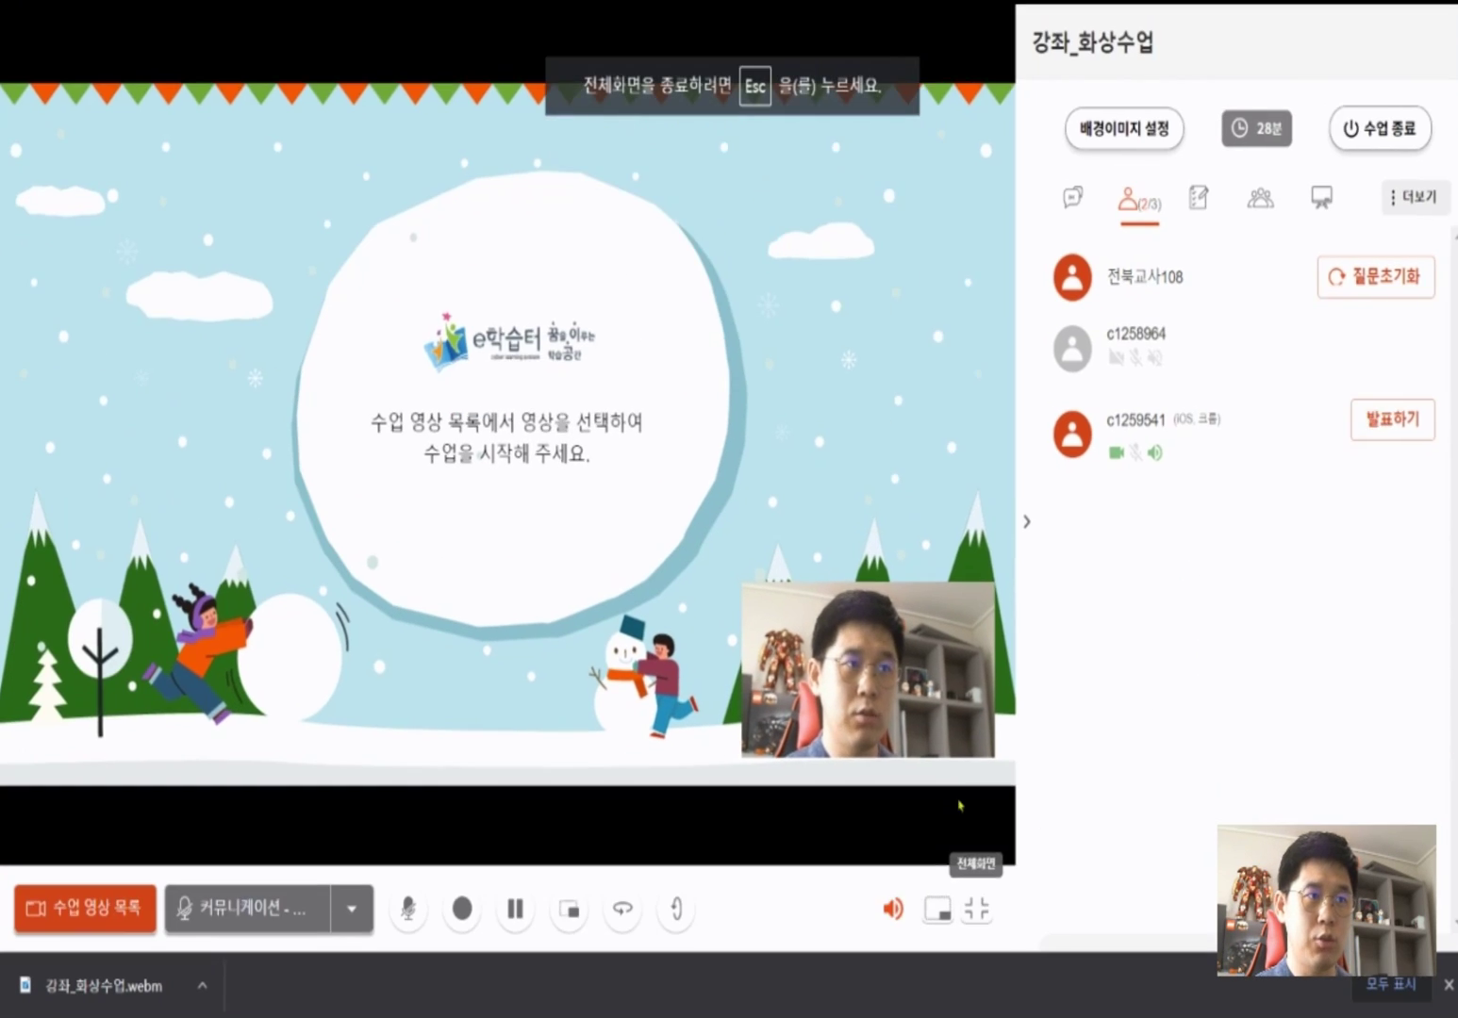
click(937, 909)
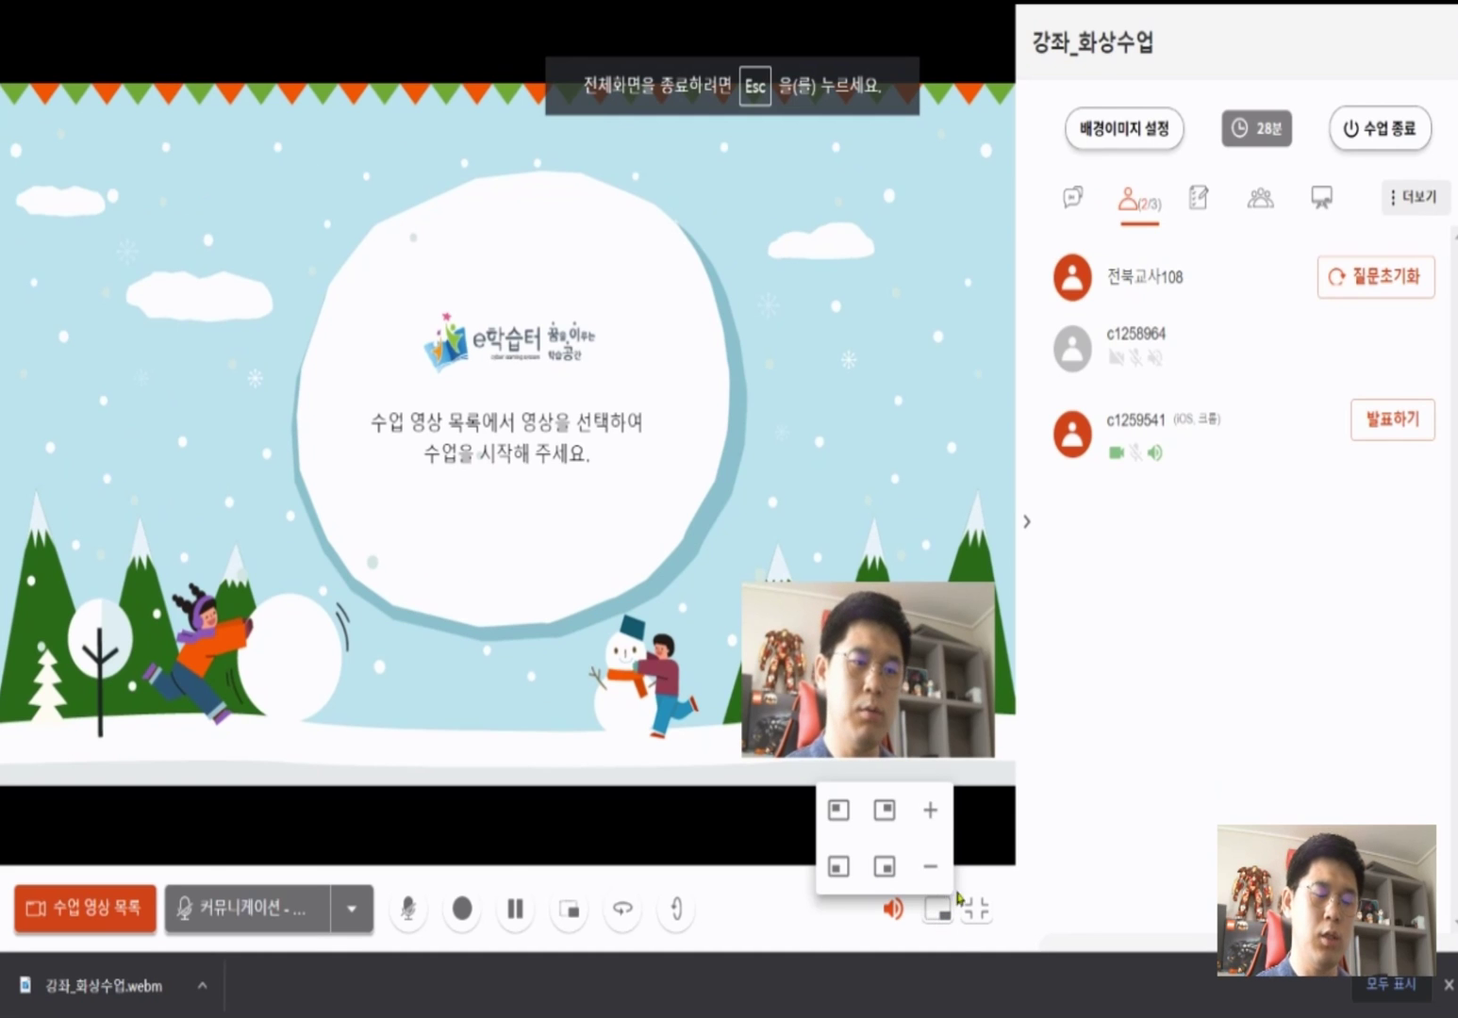
click(929, 814)
click(929, 815)
click(929, 815)
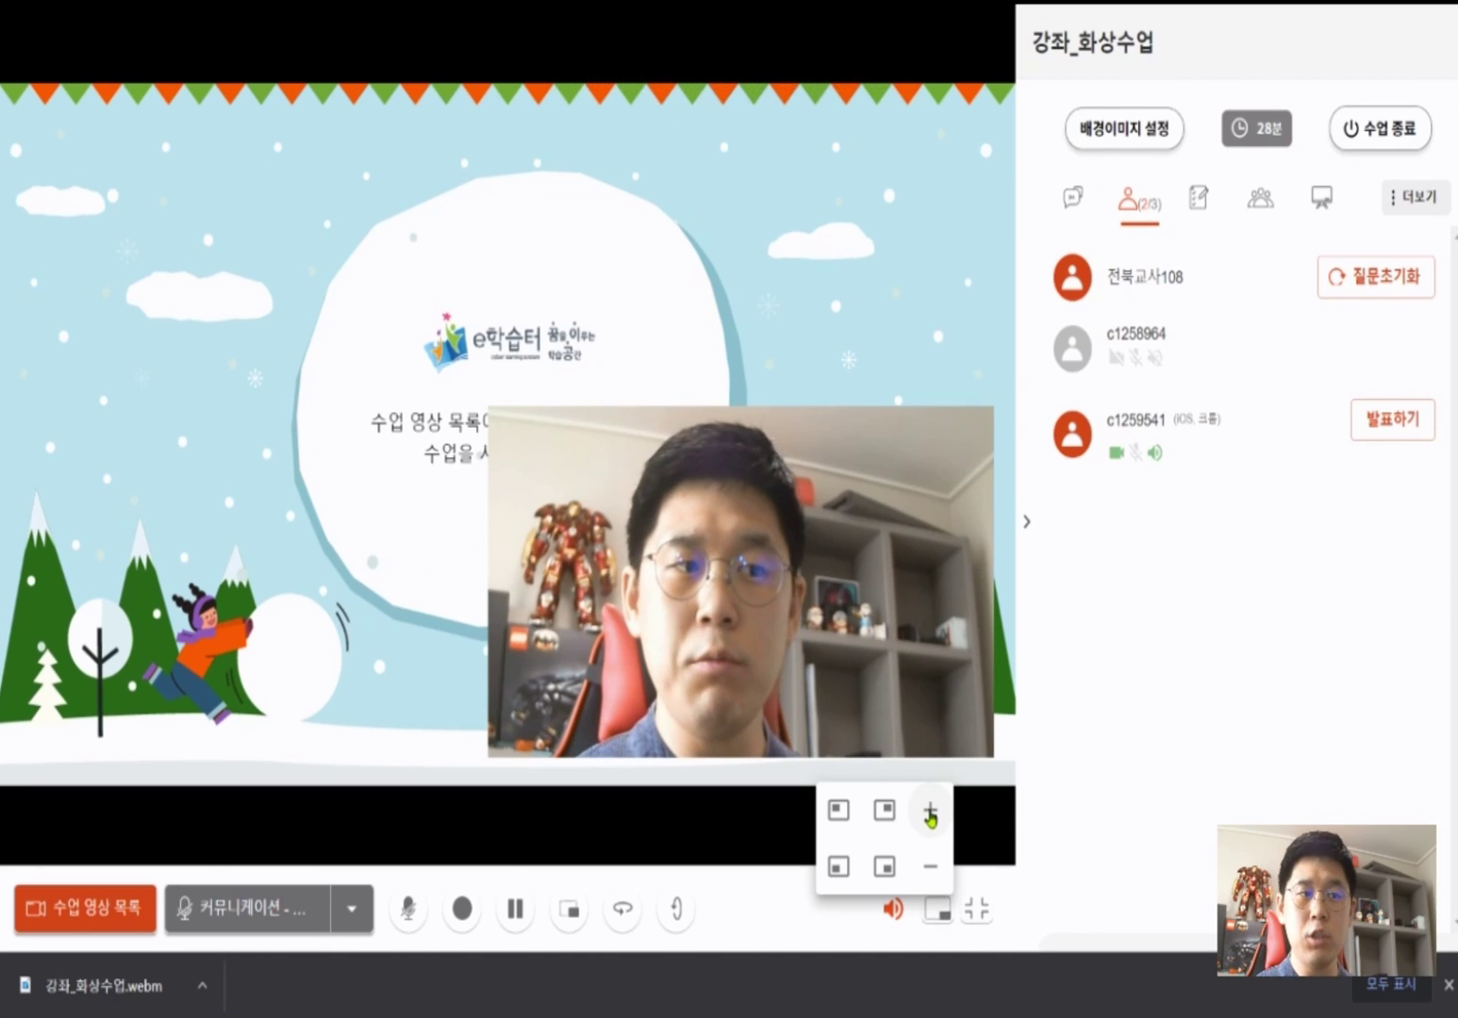
click(928, 815)
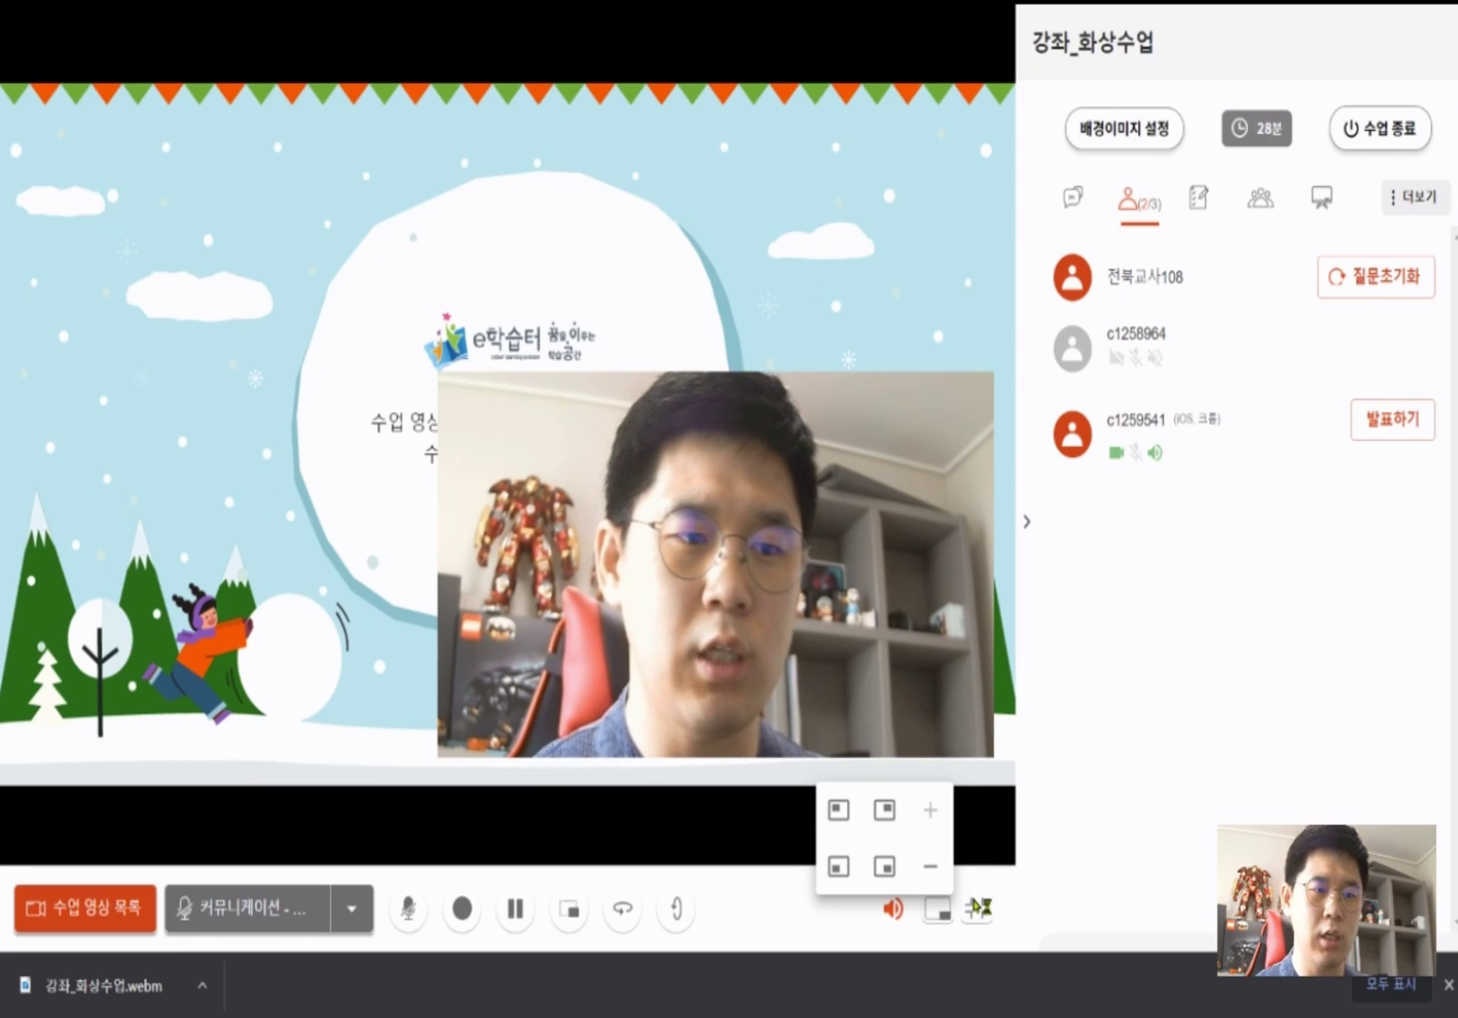
- Shrink the webcam sub-screen back down to small and exit fullscreen
click(931, 867)
click(931, 866)
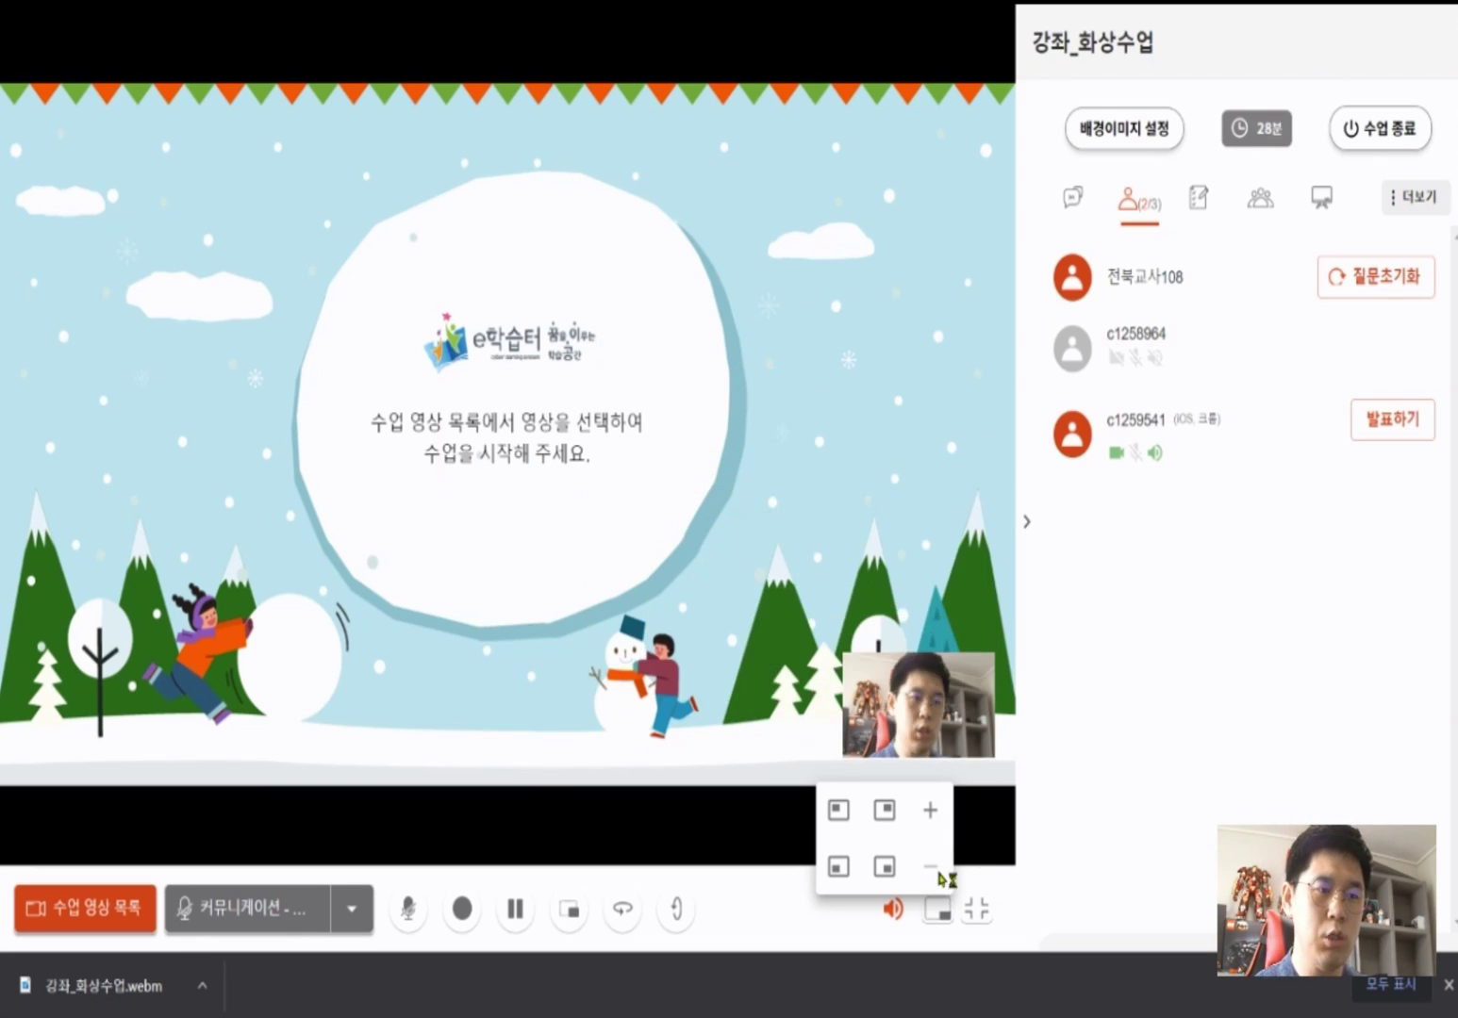
click(930, 811)
click(932, 812)
click(930, 867)
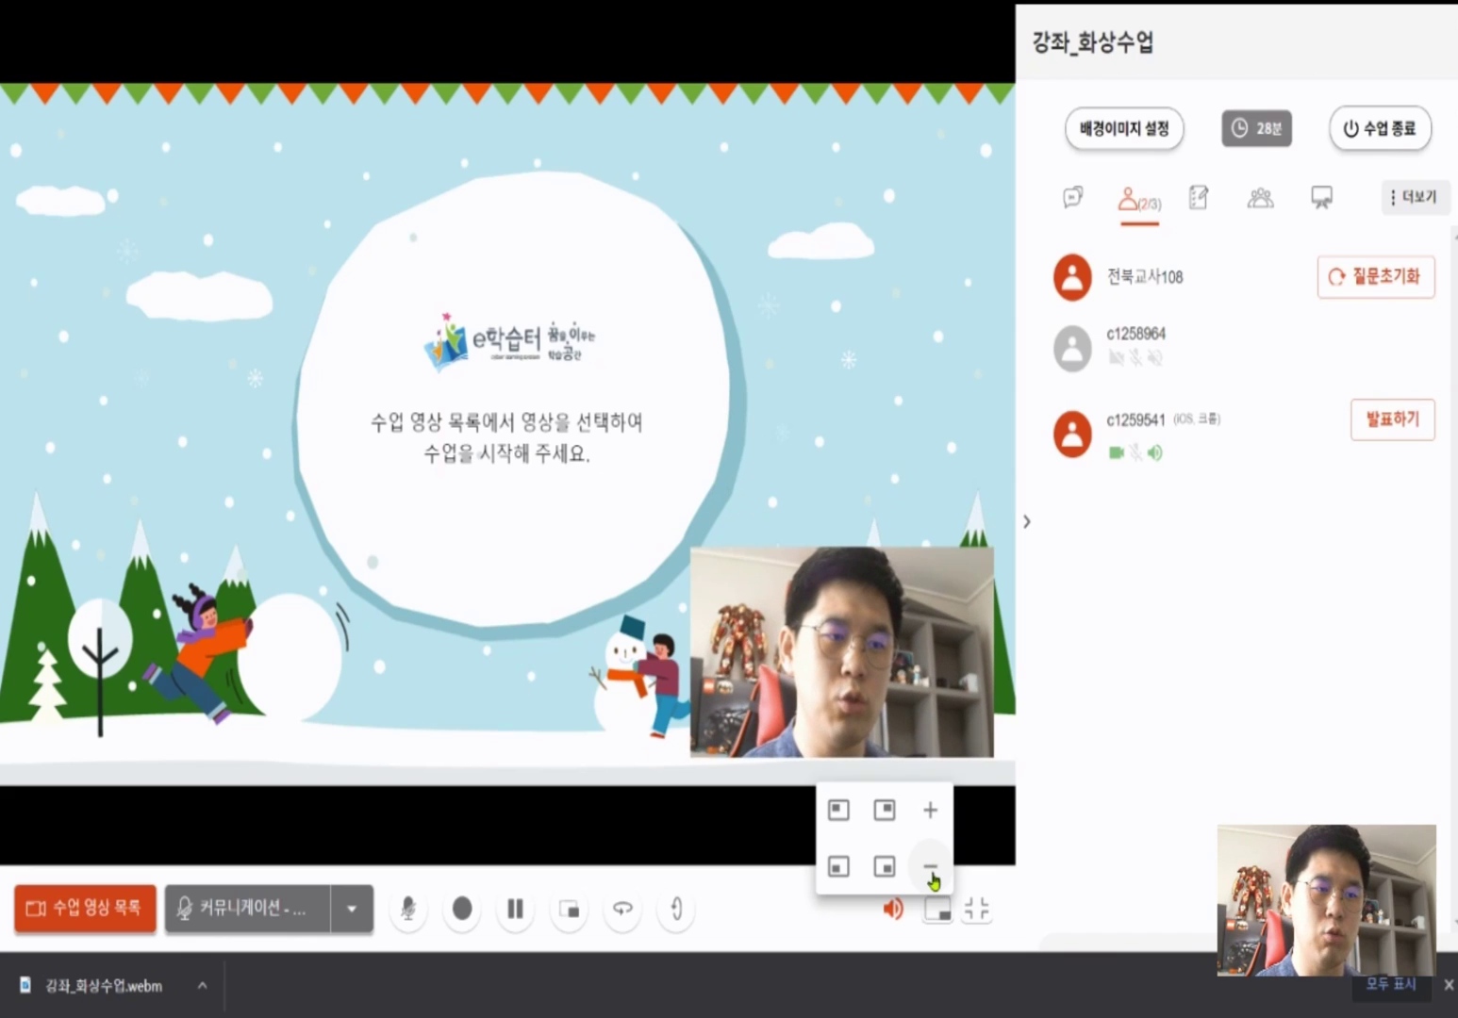
click(931, 867)
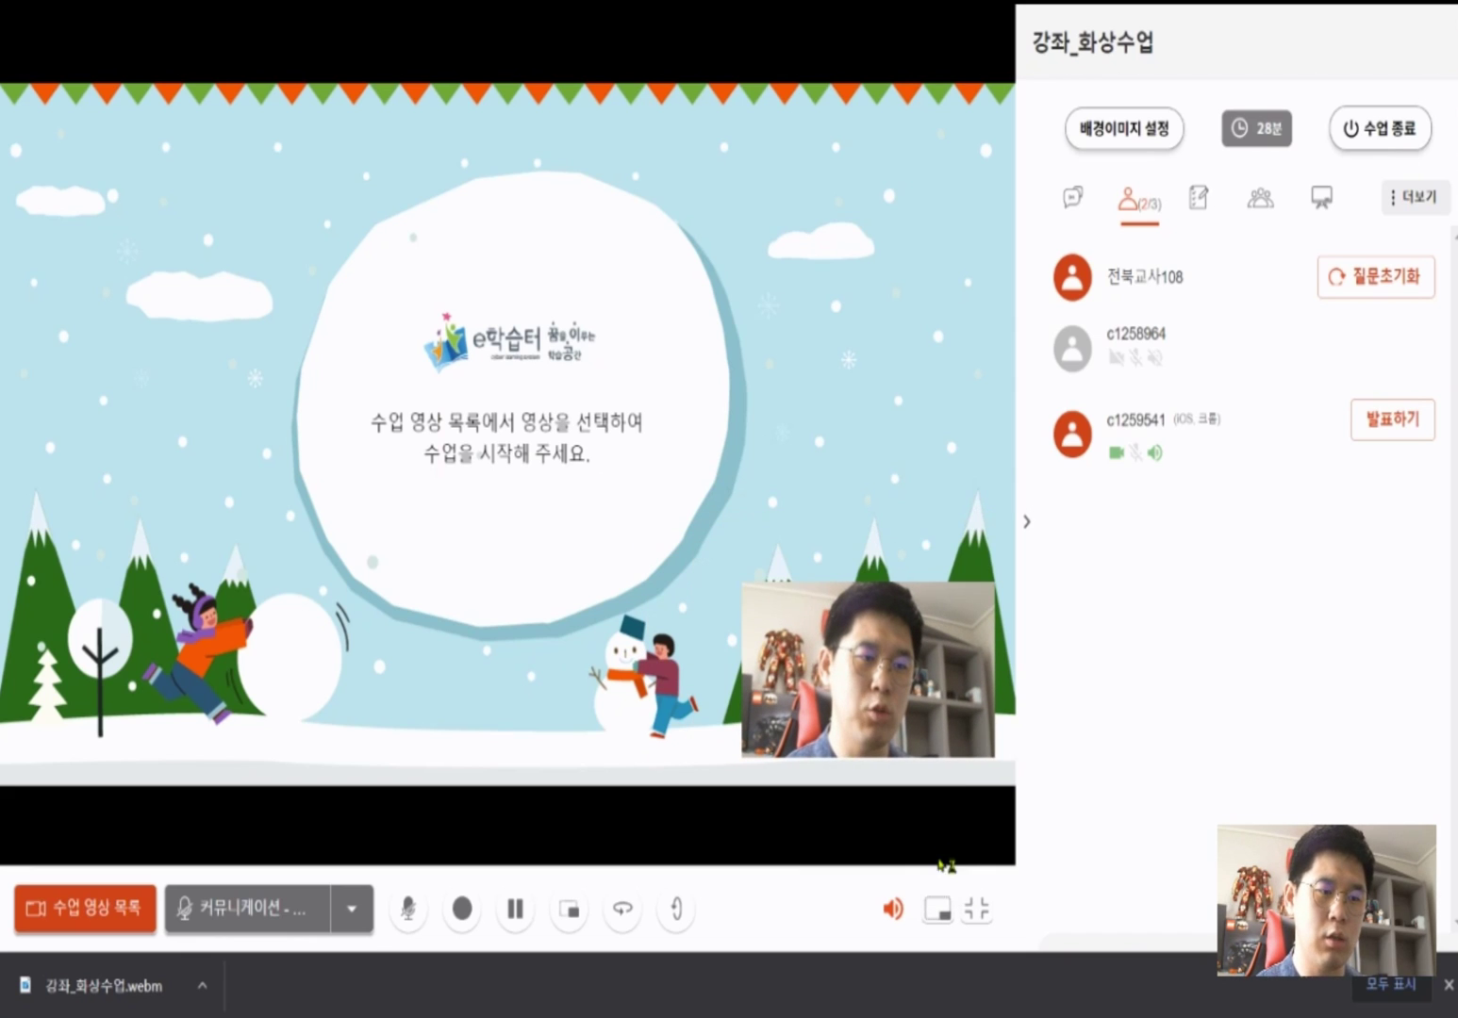
click(932, 869)
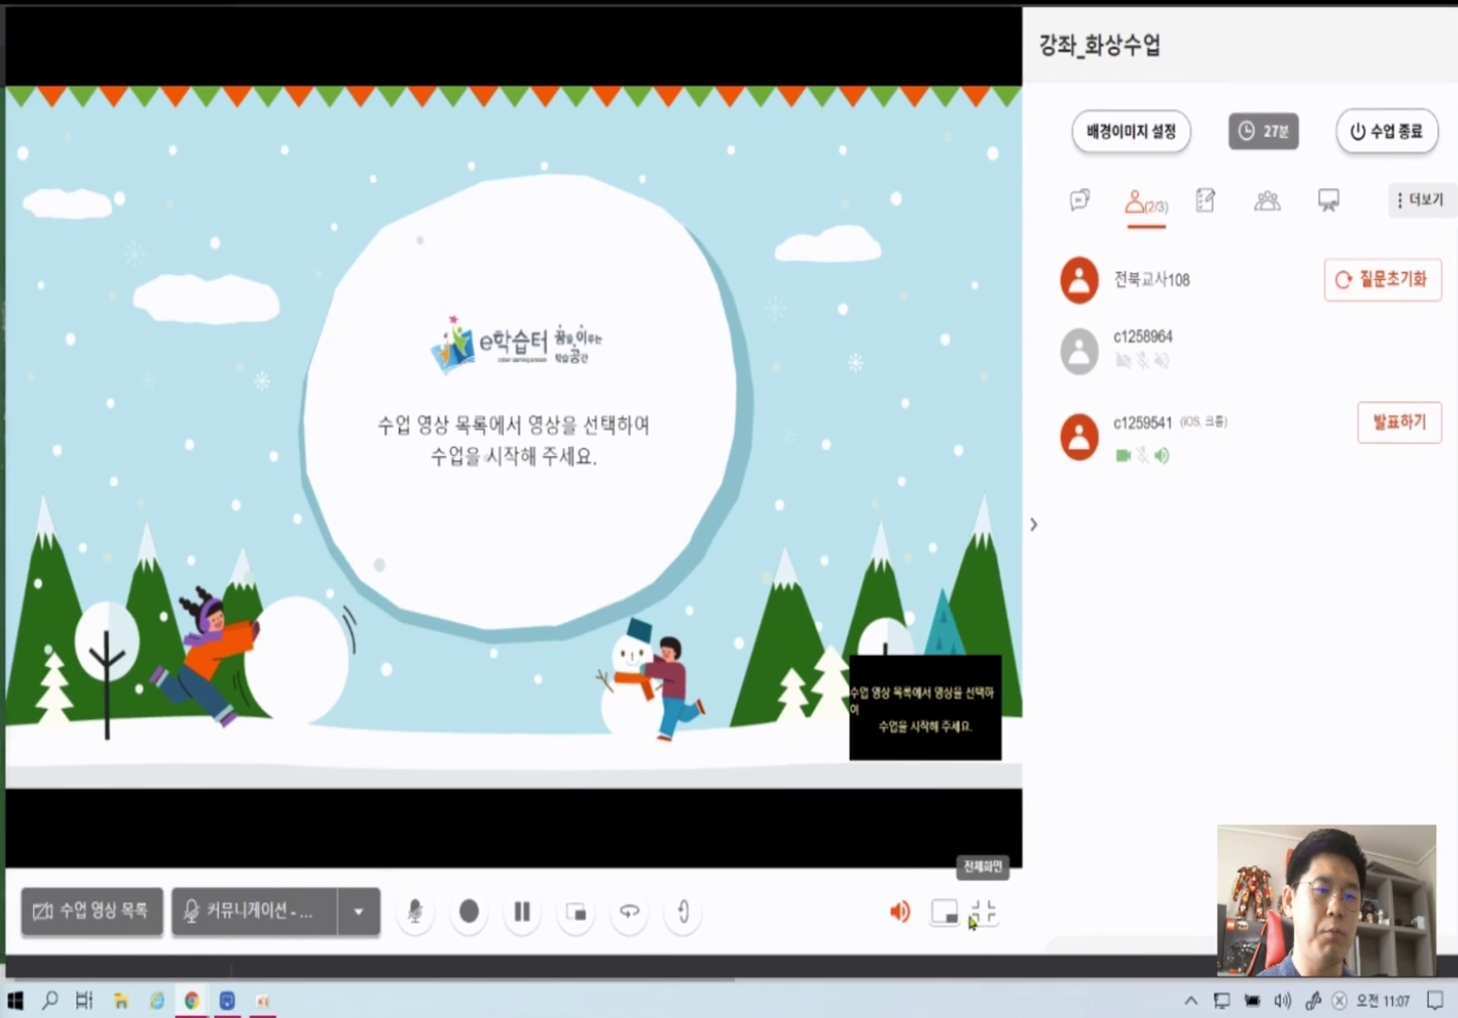
click(973, 918)
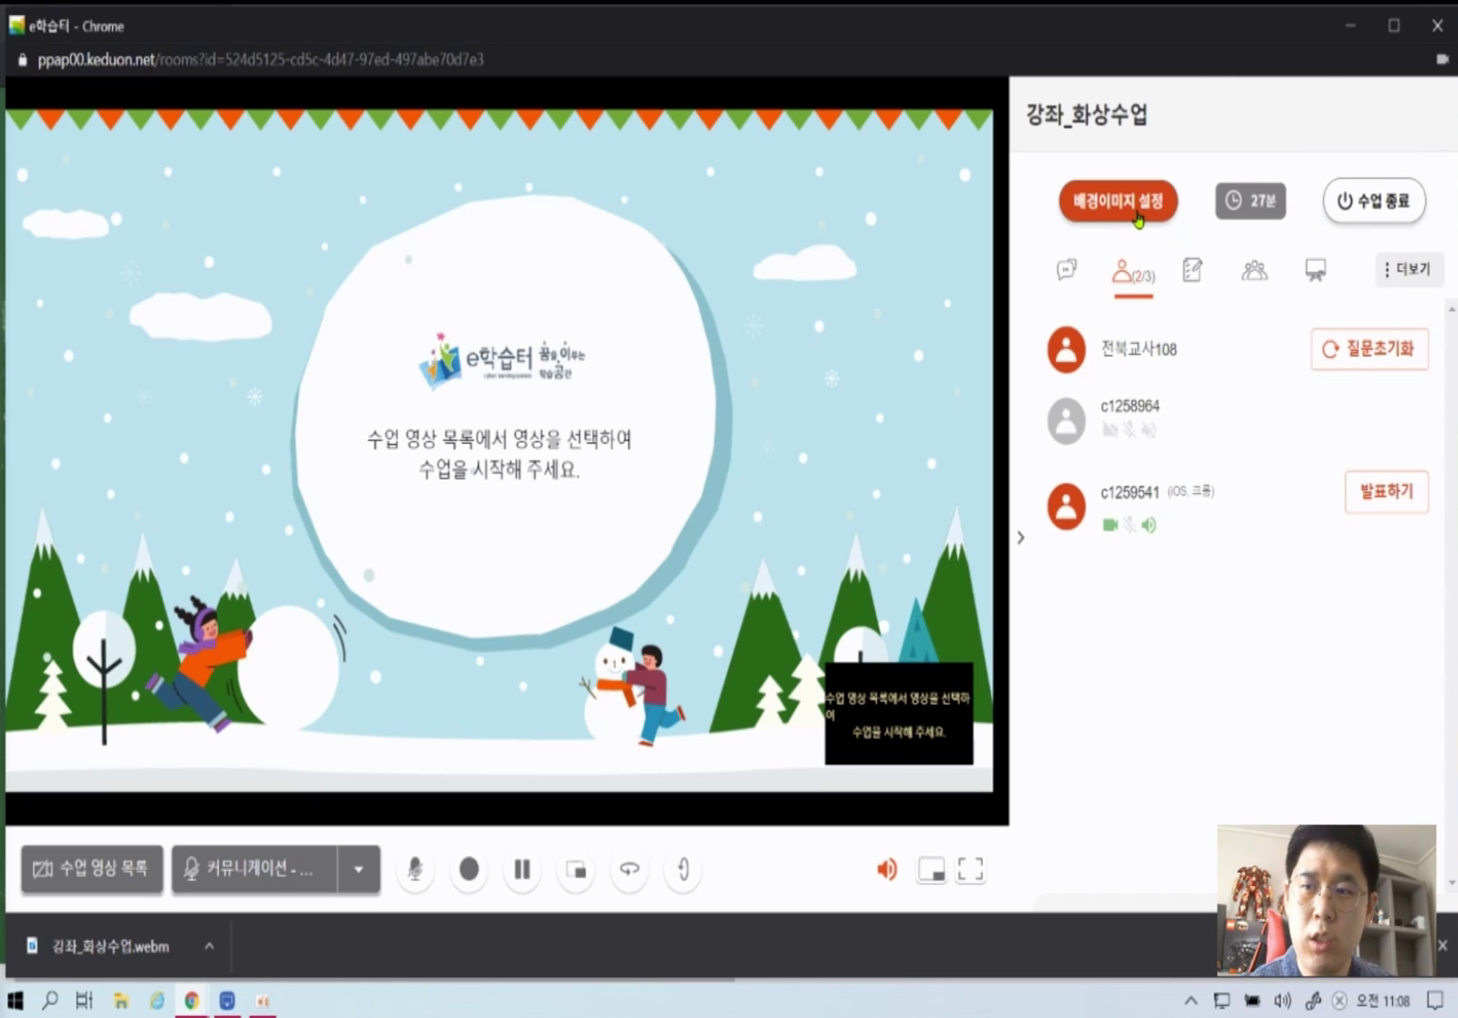
- Open and cancel the background image settings, then open and close the class video list
click(1135, 217)
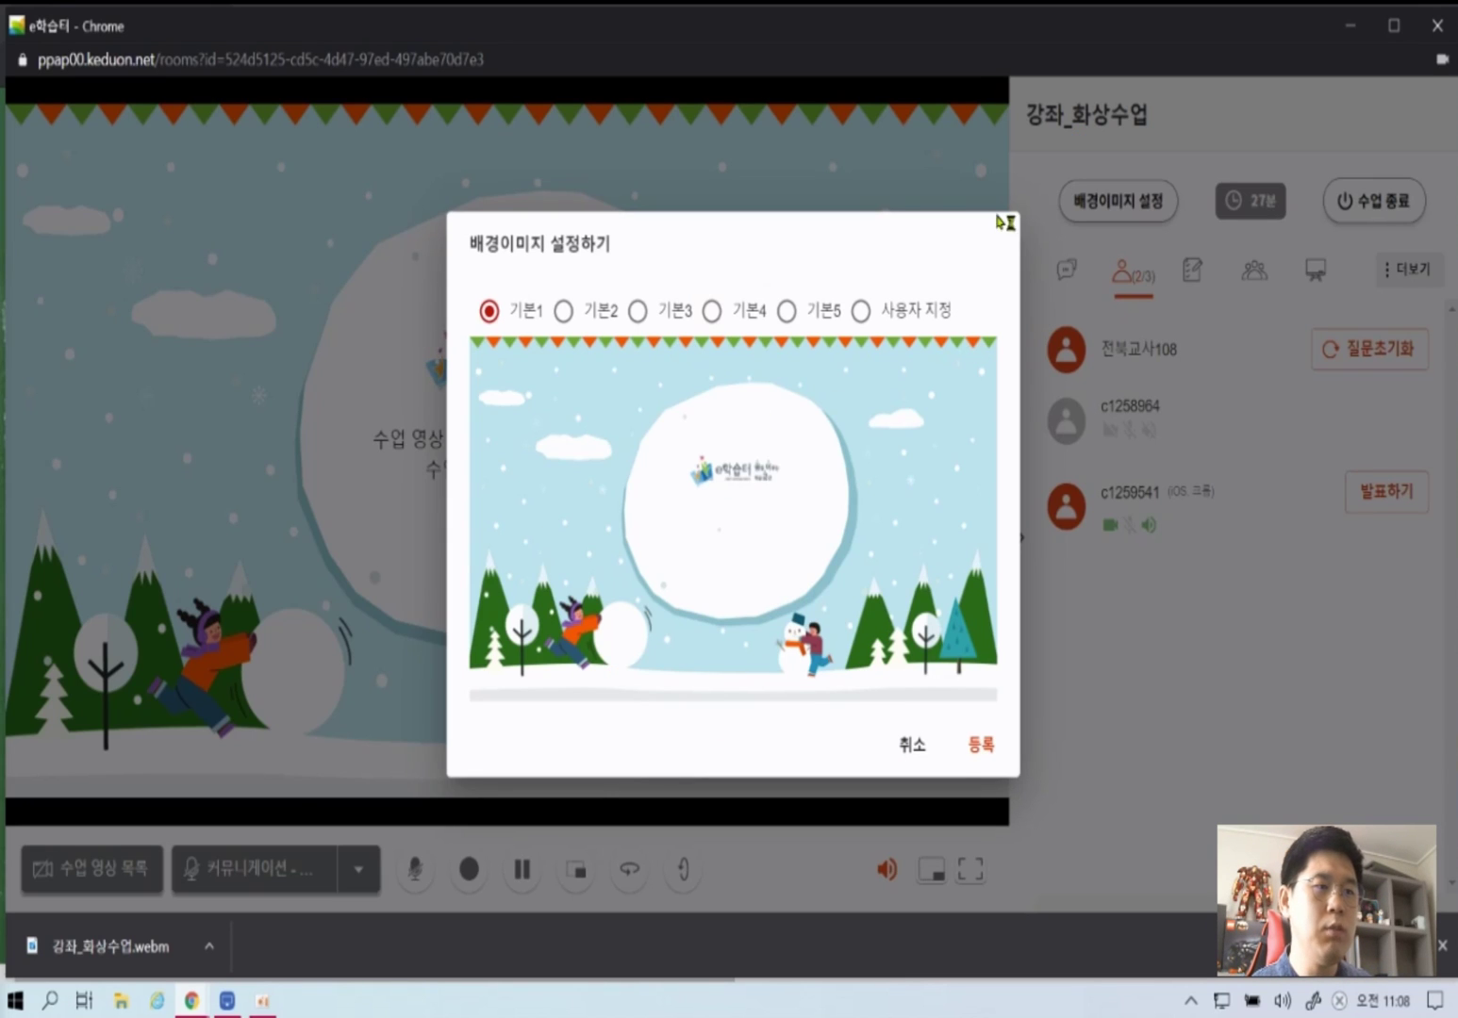
click(913, 746)
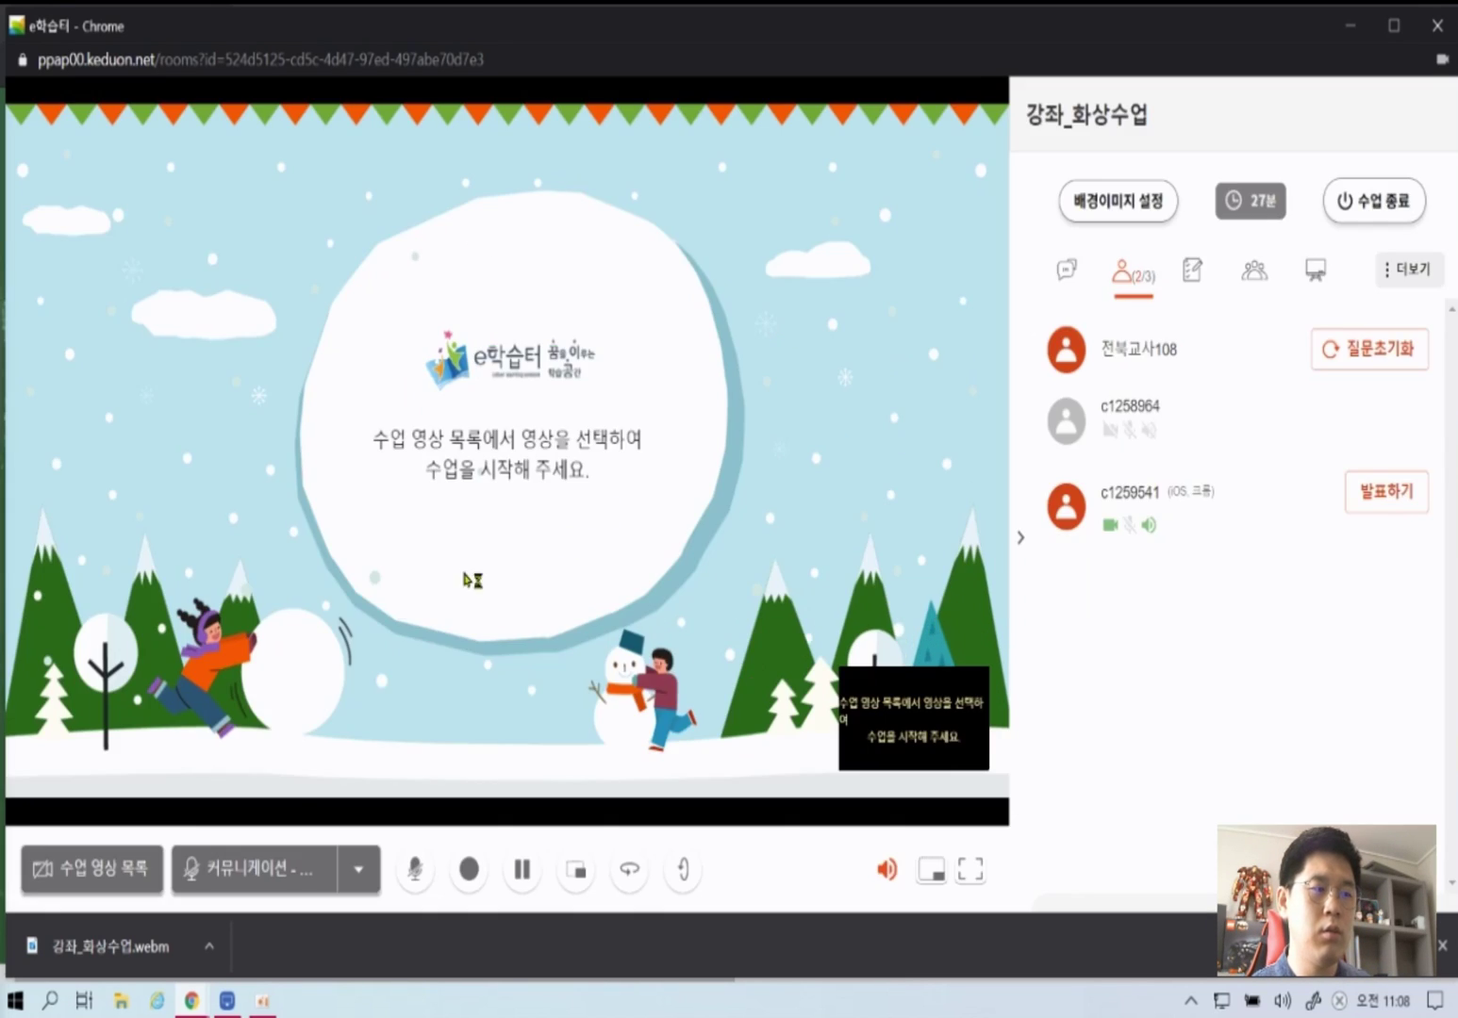
click(151, 860)
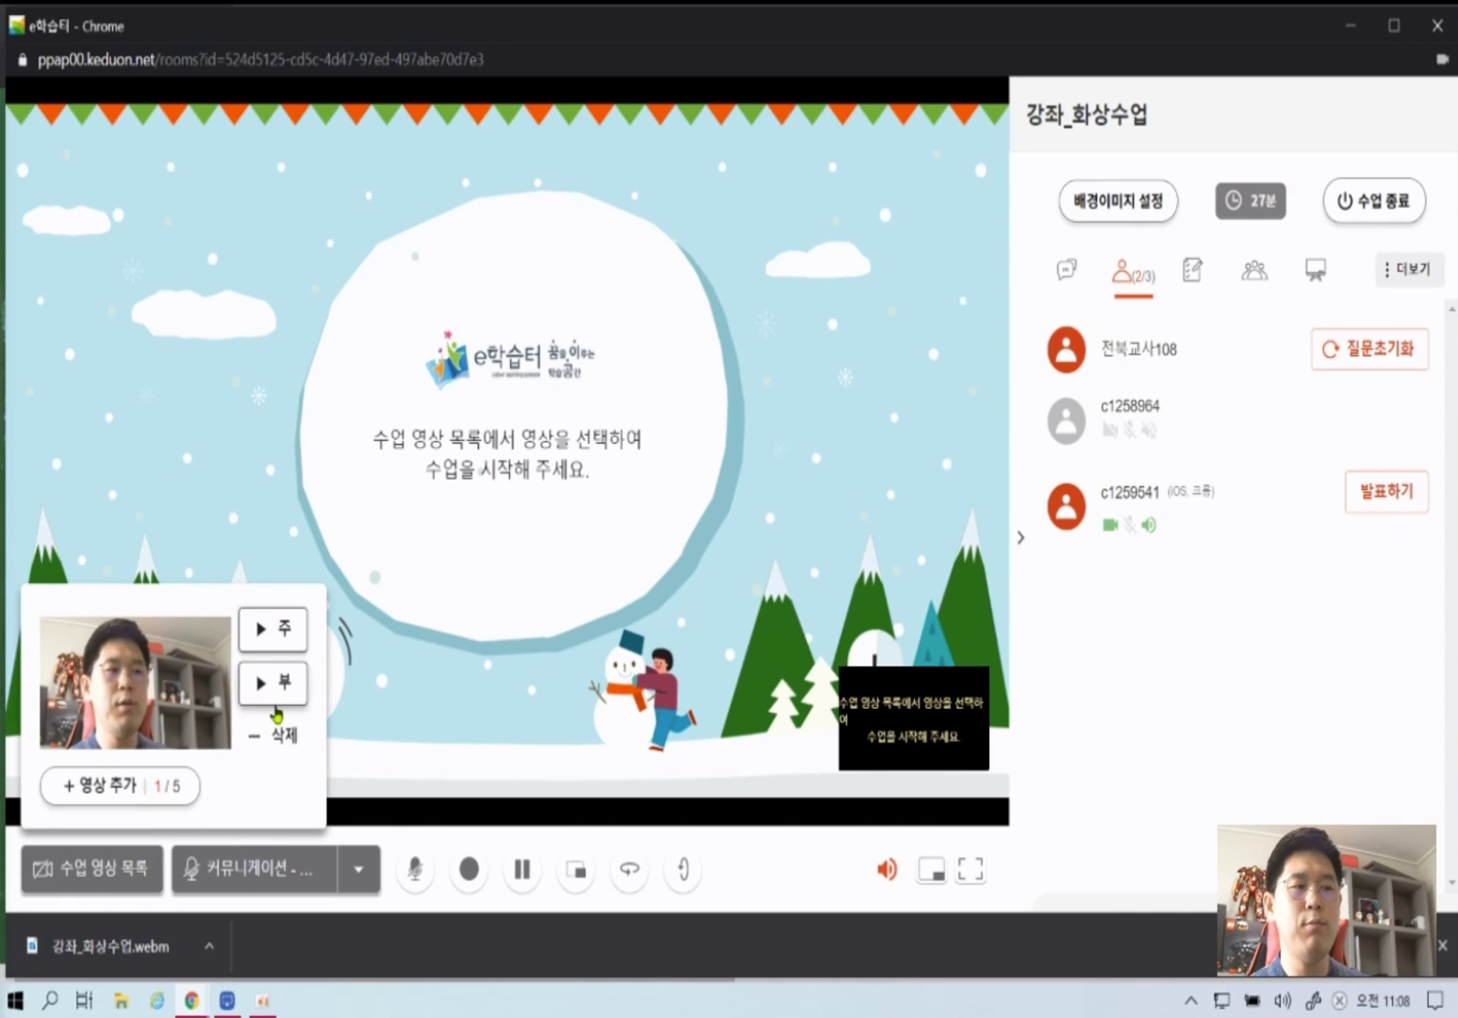
click(117, 868)
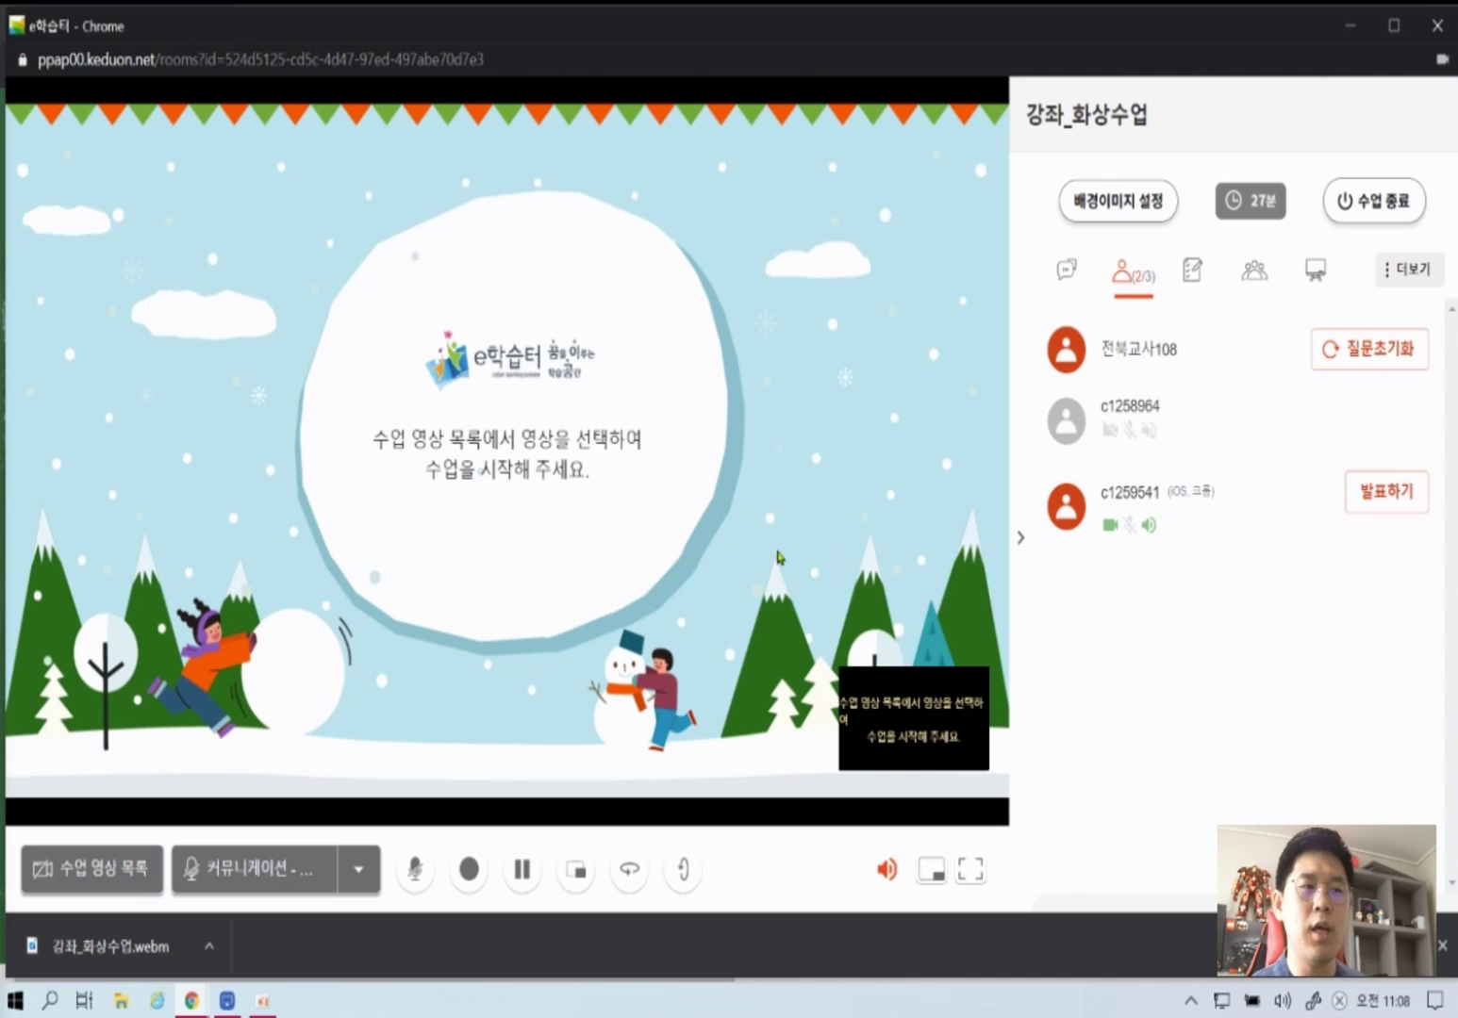
- Preview backgrounds 기본2 through 기본5, then settle on the 사용자 지정 custom image option
click(1117, 201)
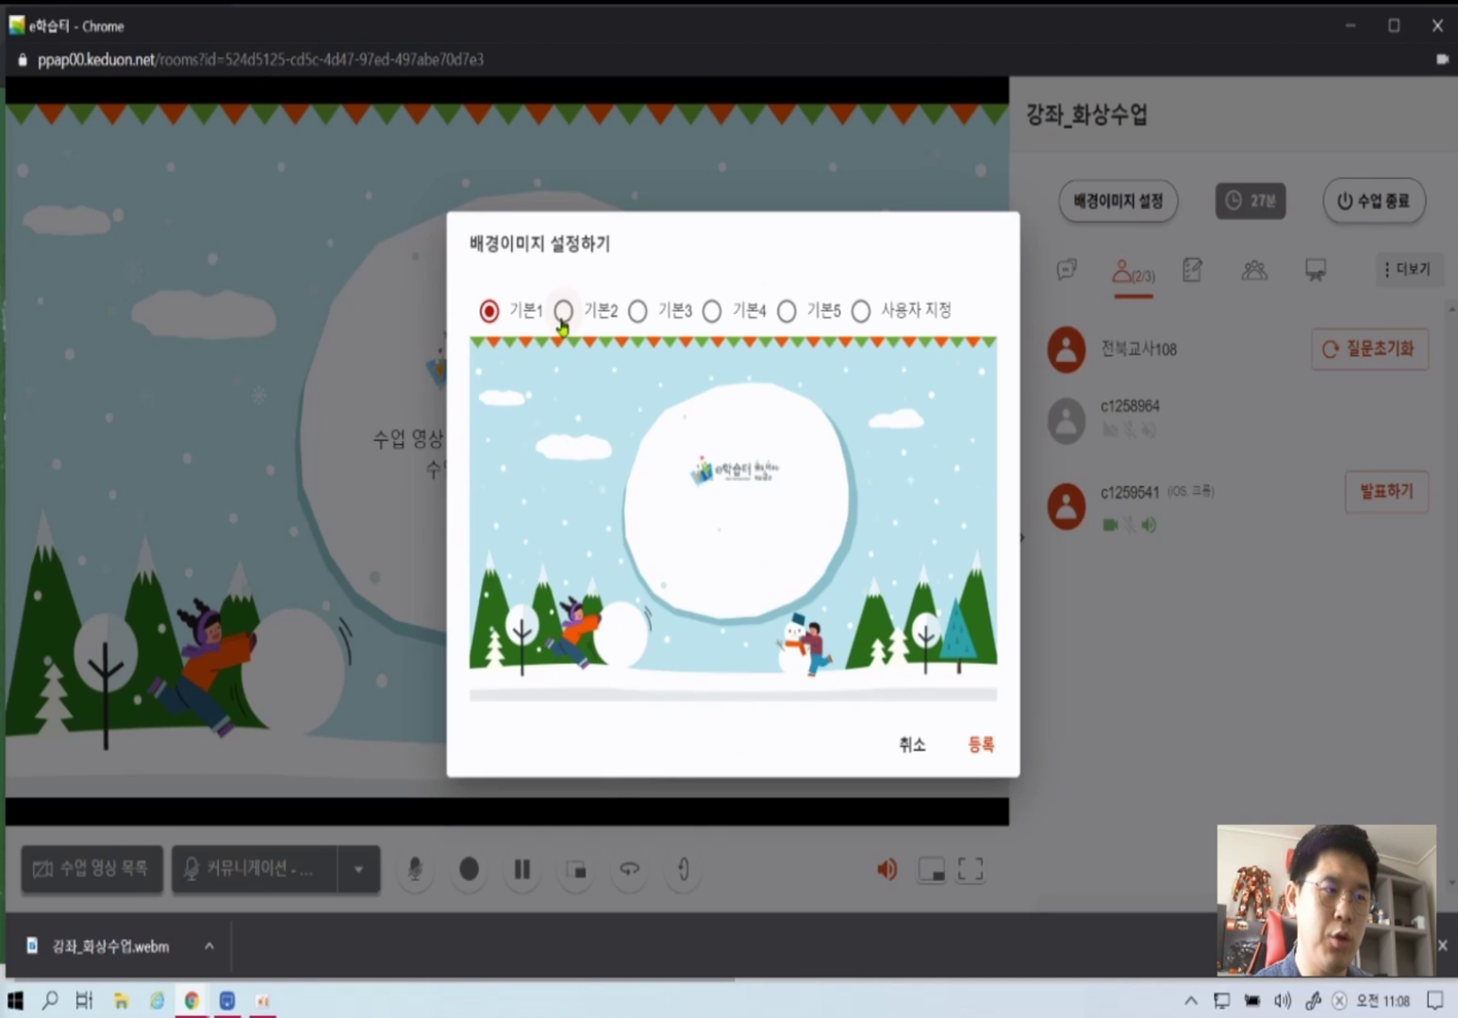
click(562, 316)
click(636, 313)
click(719, 318)
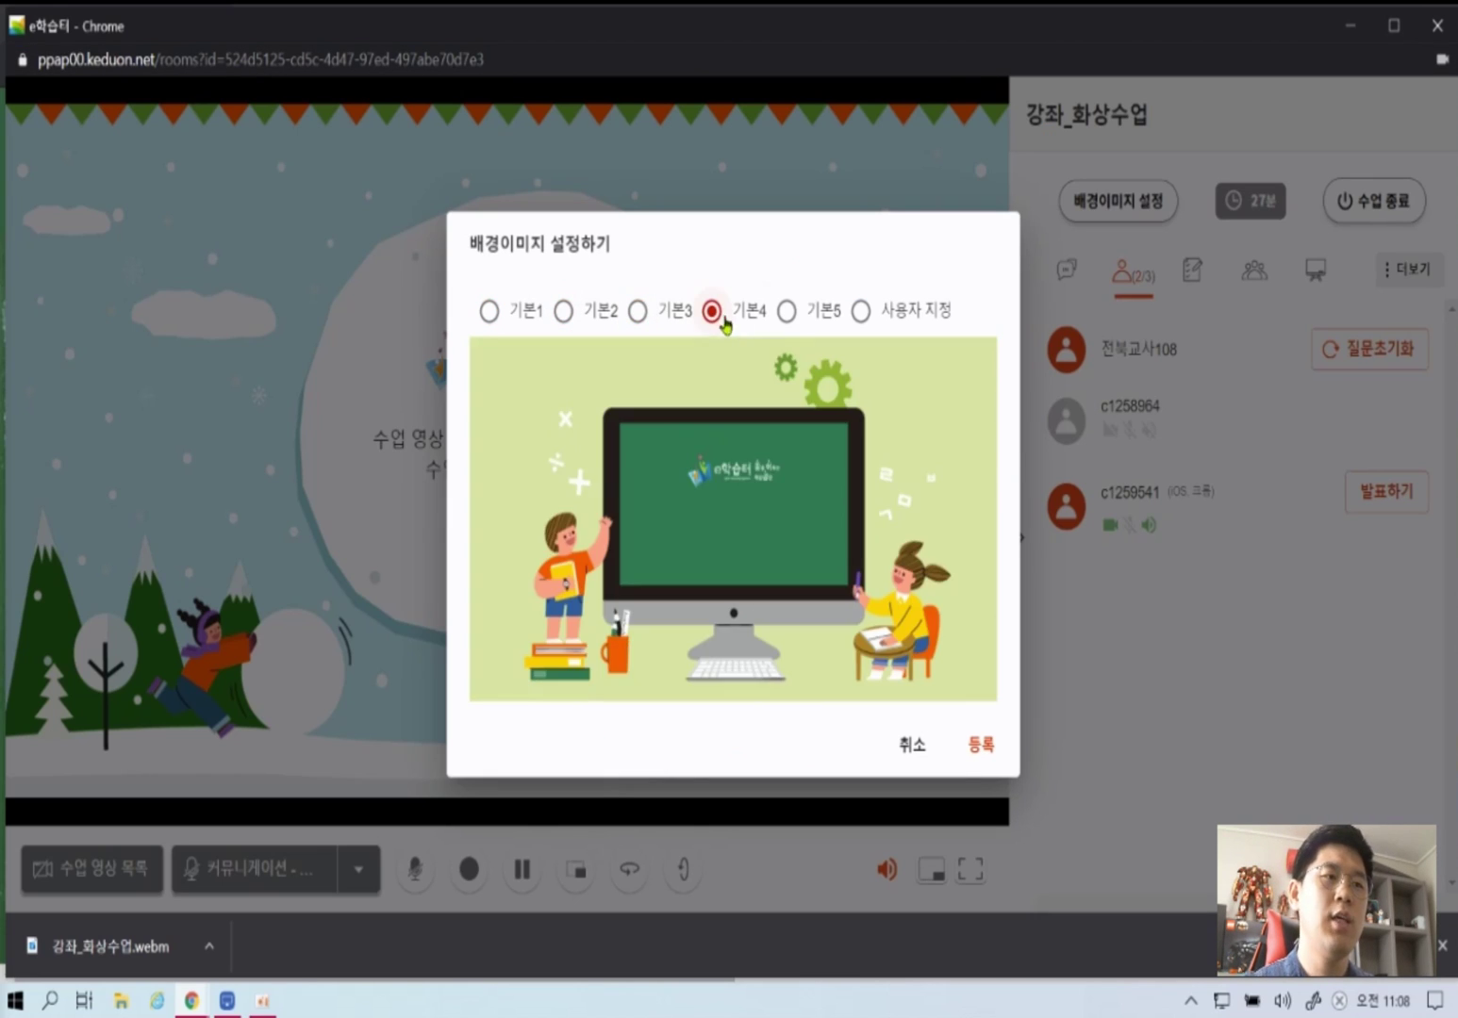
click(788, 315)
click(862, 316)
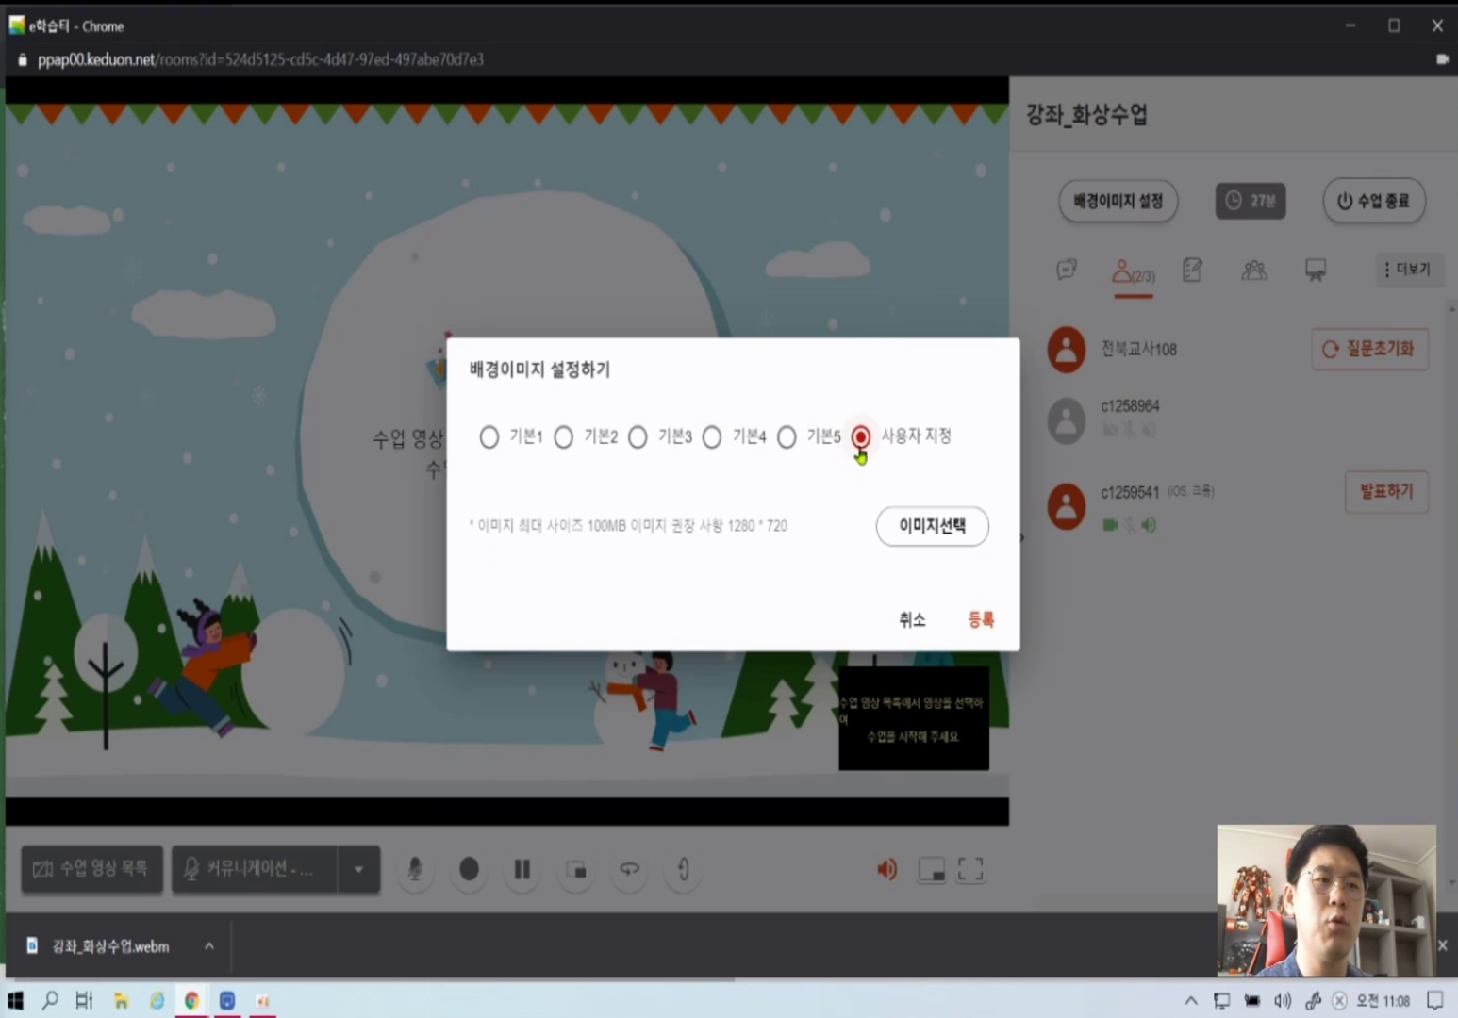
click(799, 440)
click(868, 313)
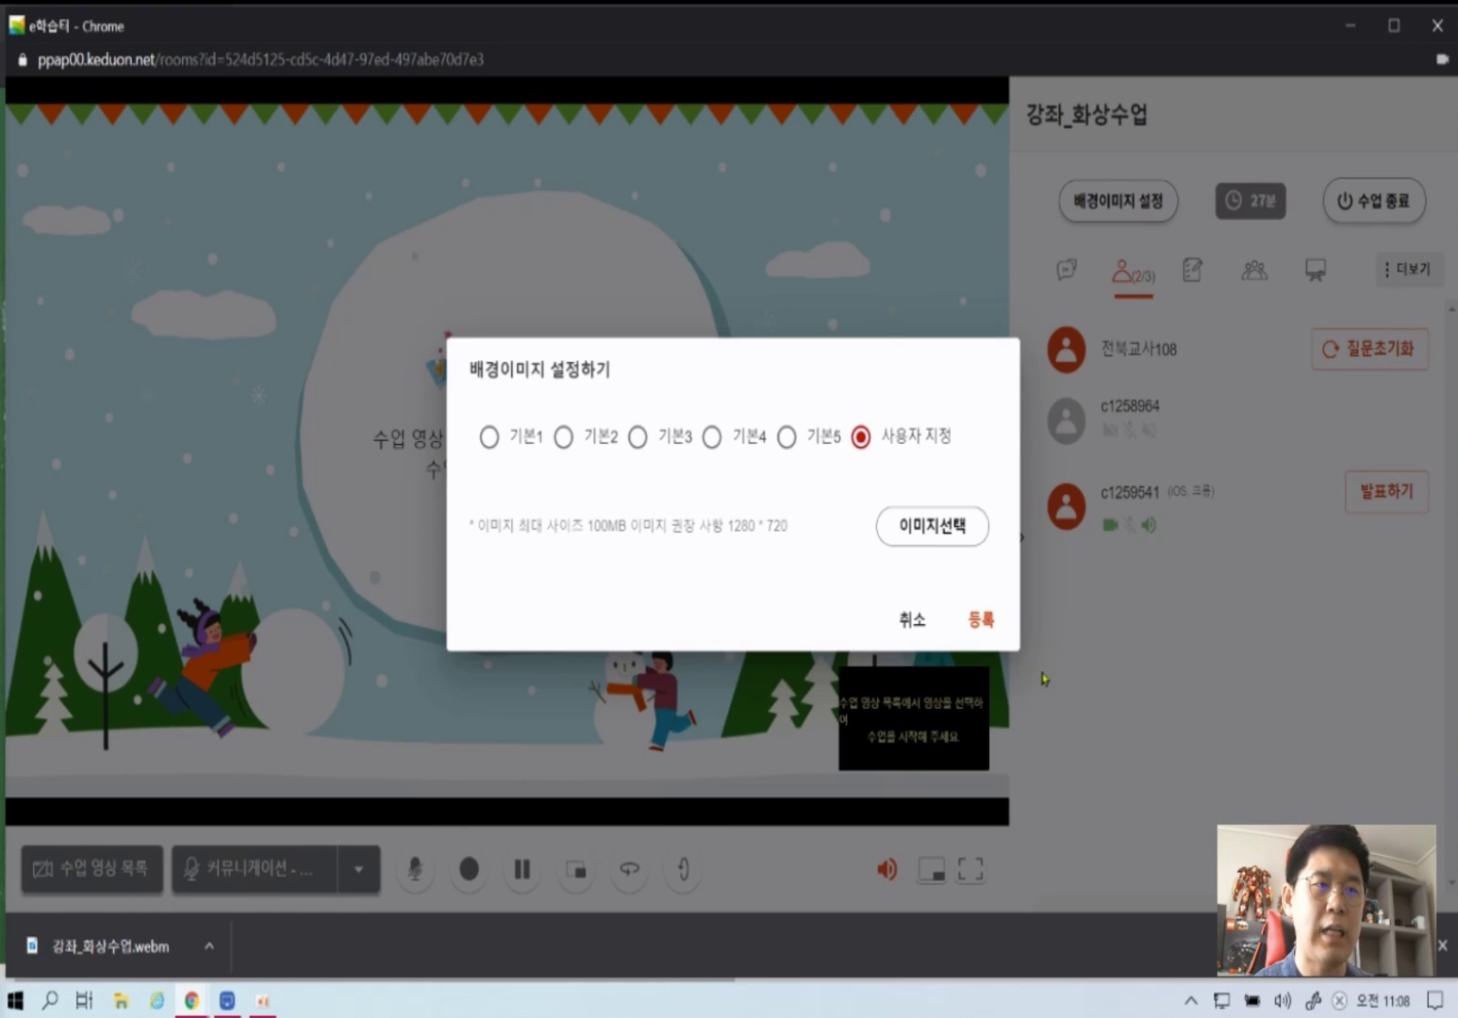
- Load the 12.10(목) image file as the custom background and register it with 등록
click(941, 540)
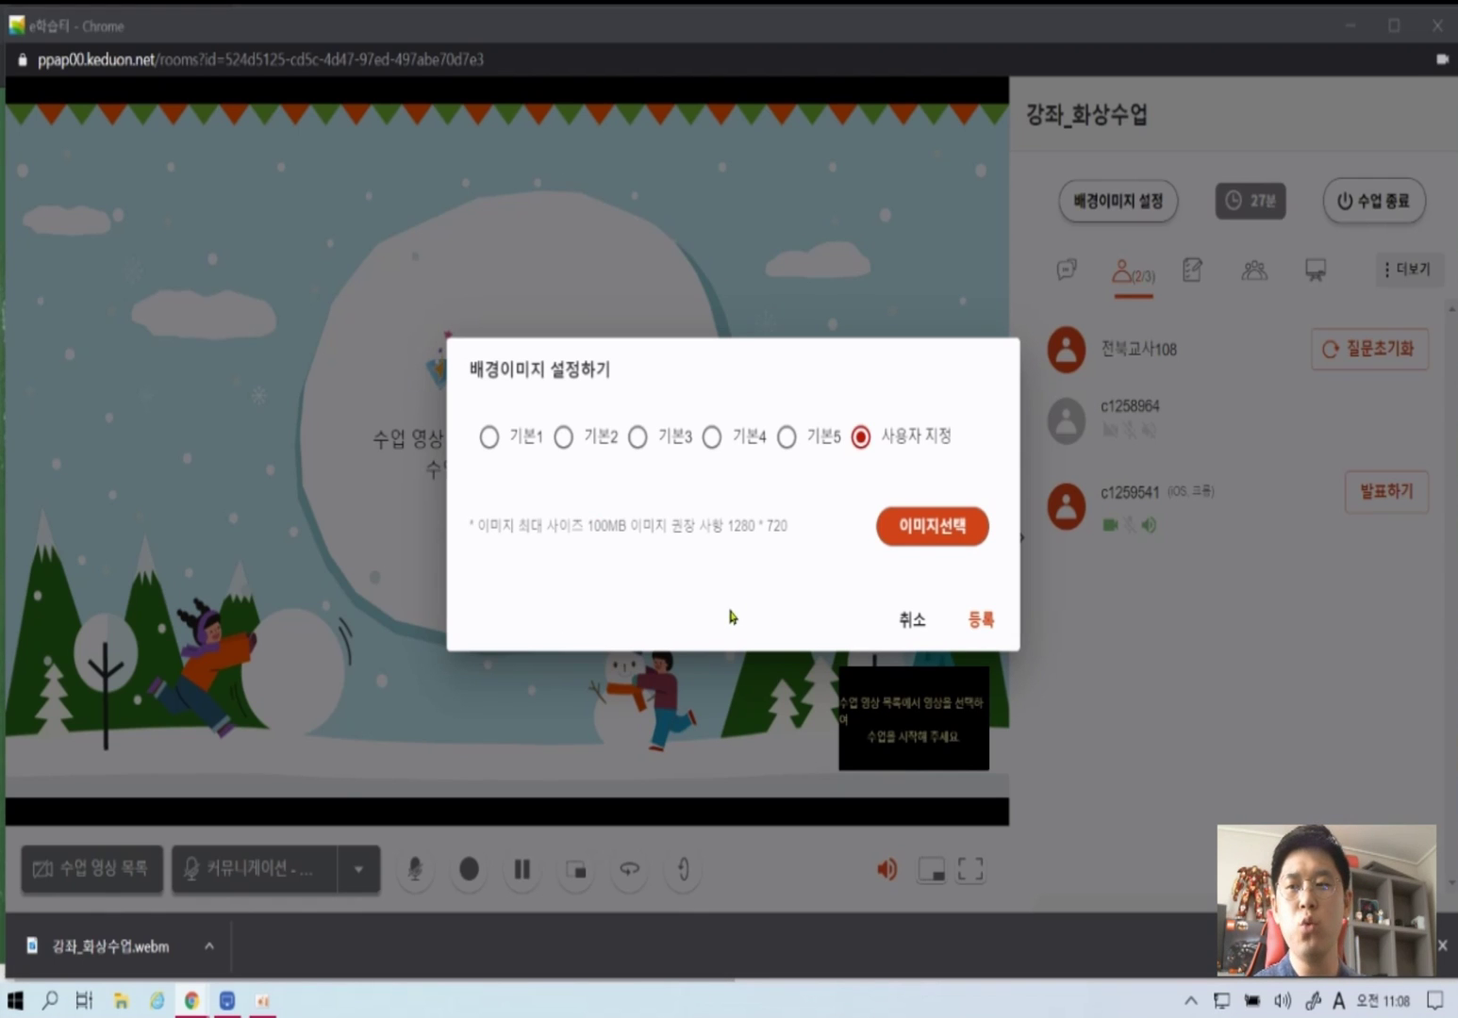
click(583, 252)
double_click(579, 191)
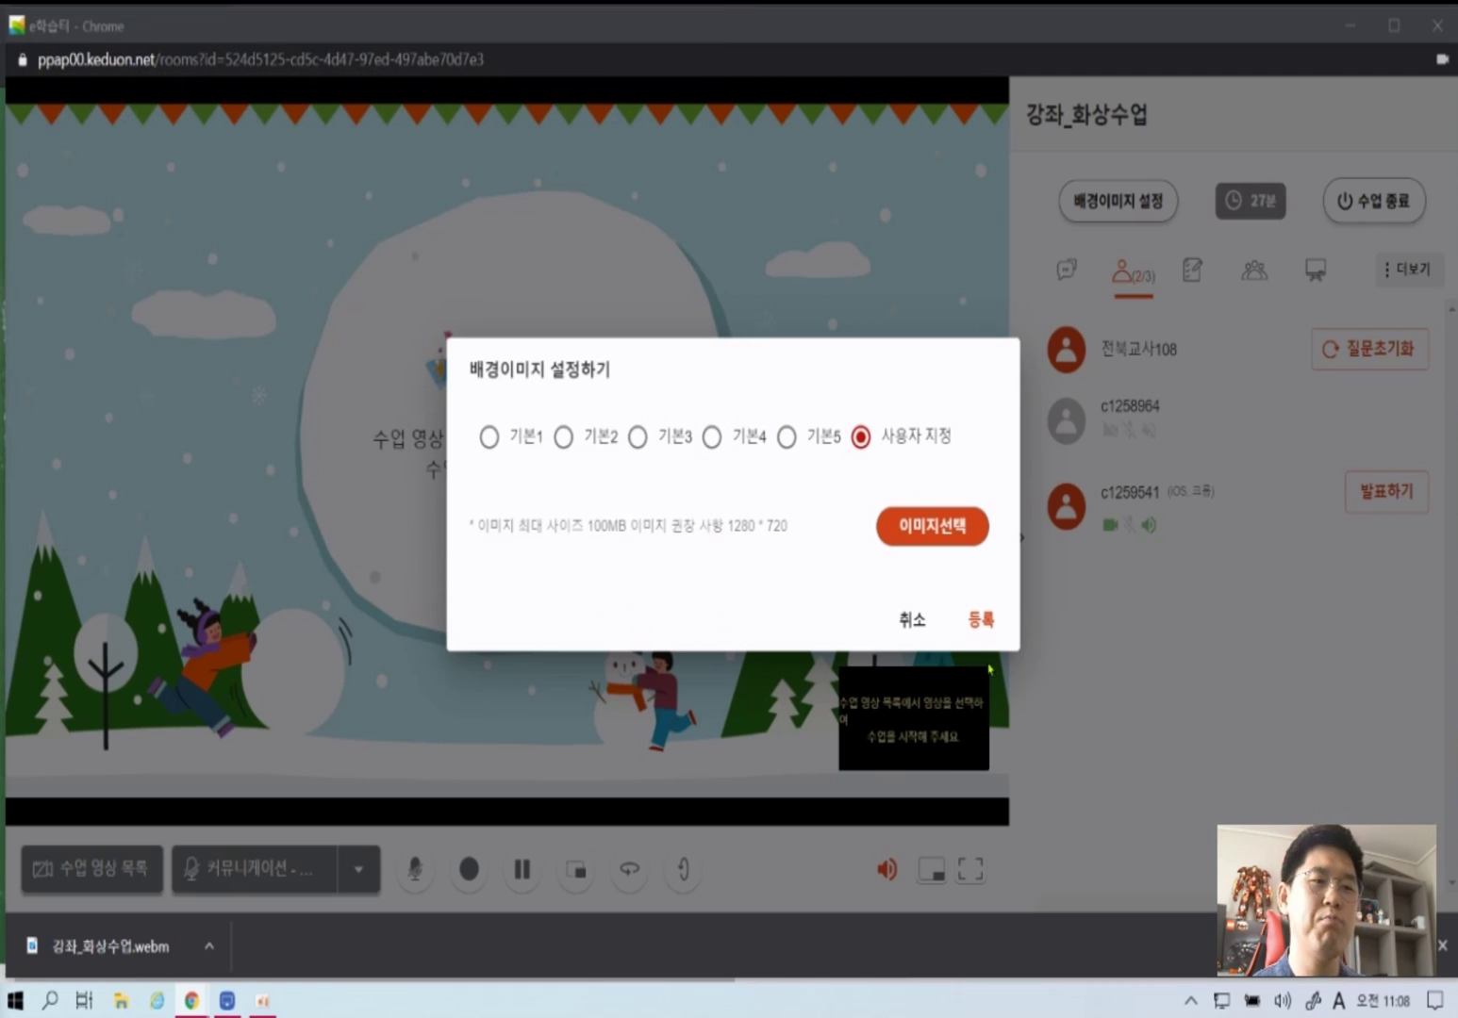
click(976, 804)
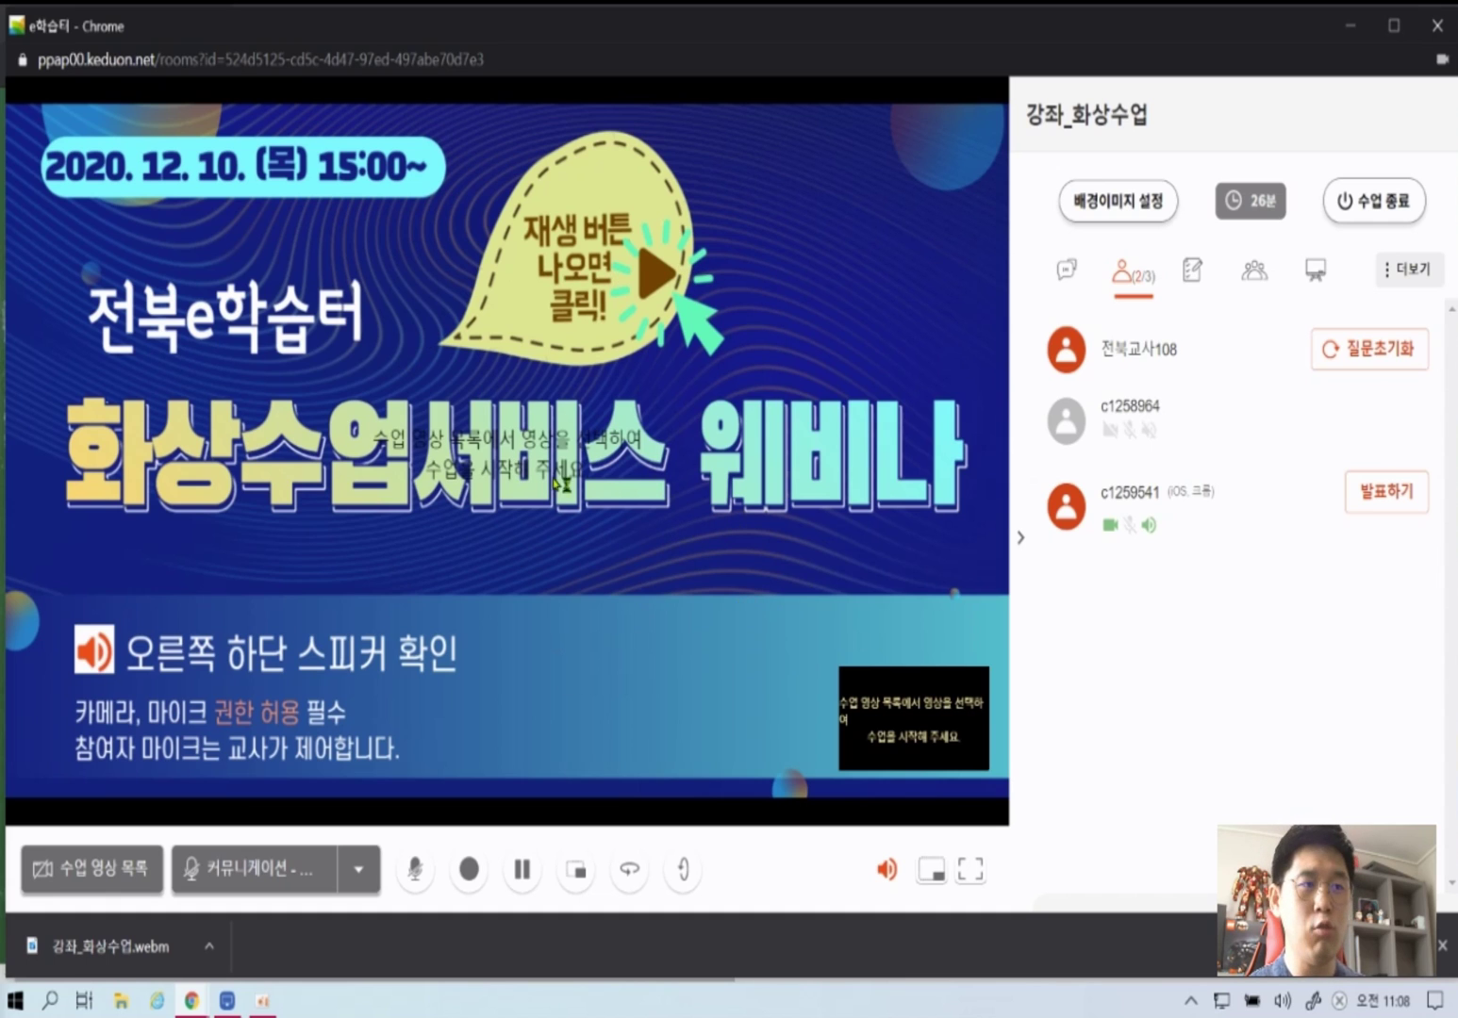
- Select the purple open-book 기본5 option in 배경이미지 설정 and apply it with 등록
click(1117, 209)
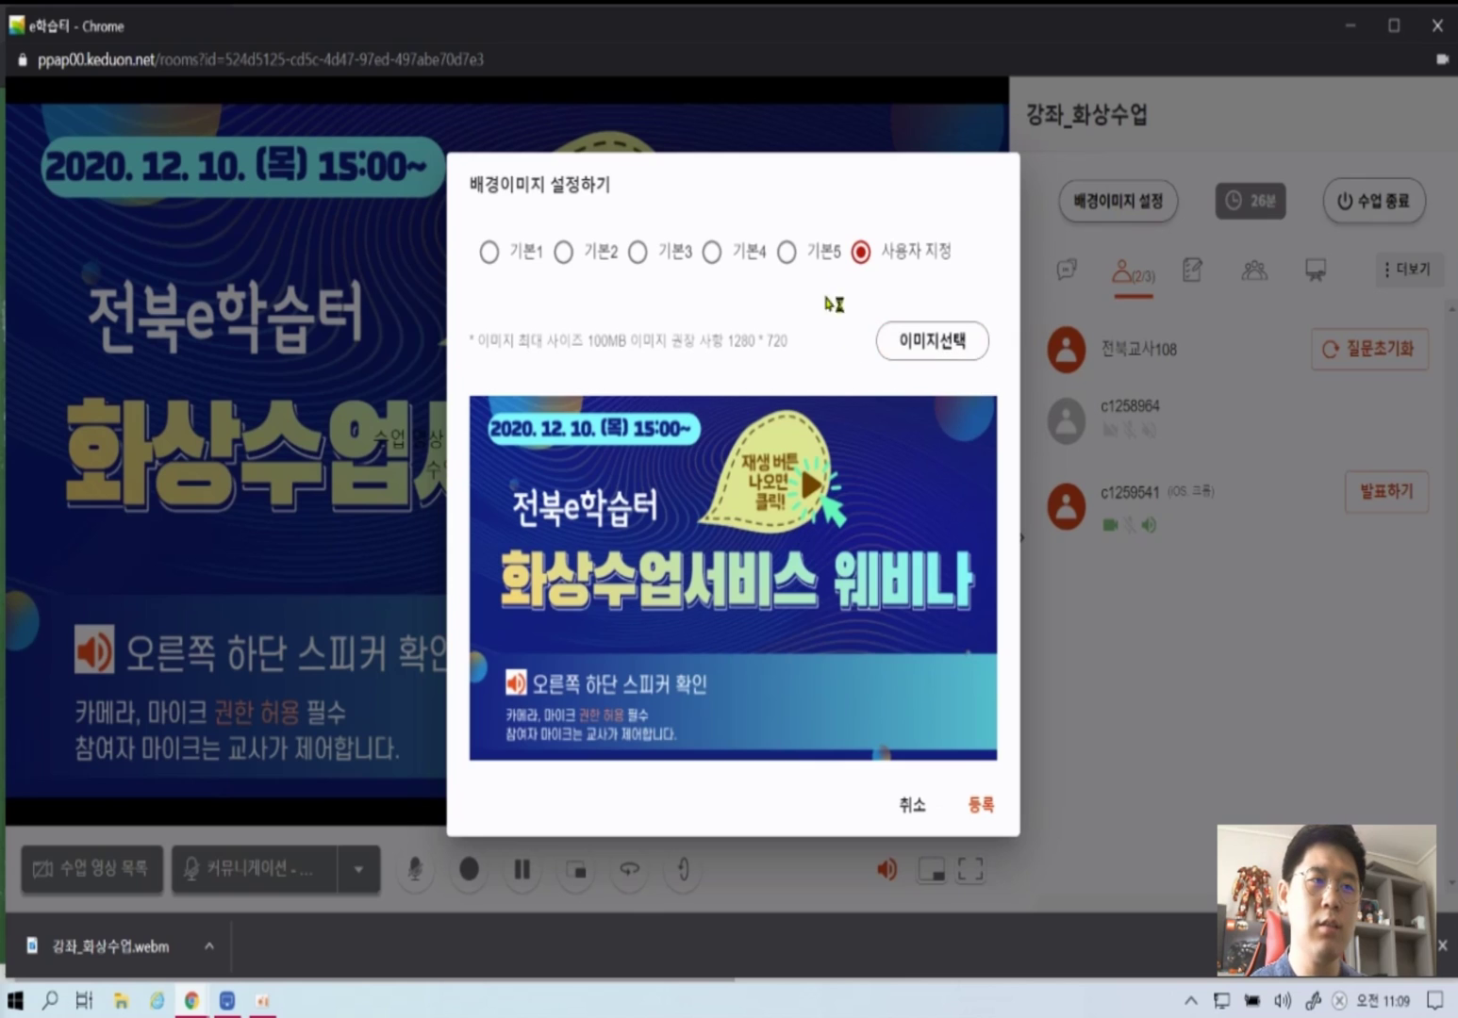
click(799, 245)
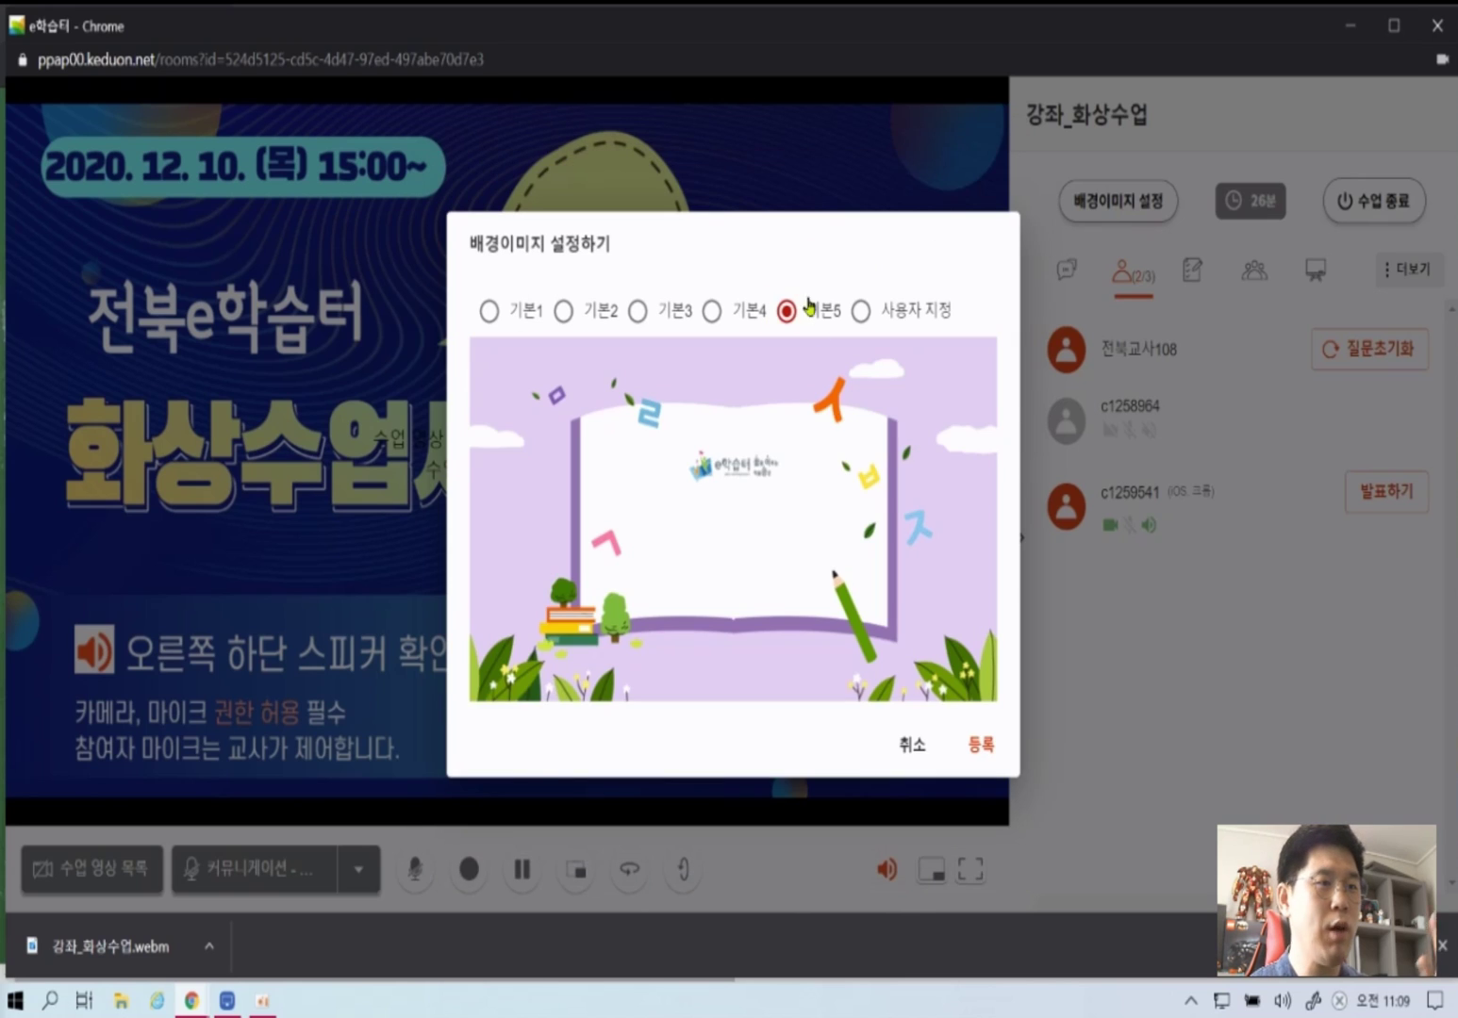
click(981, 745)
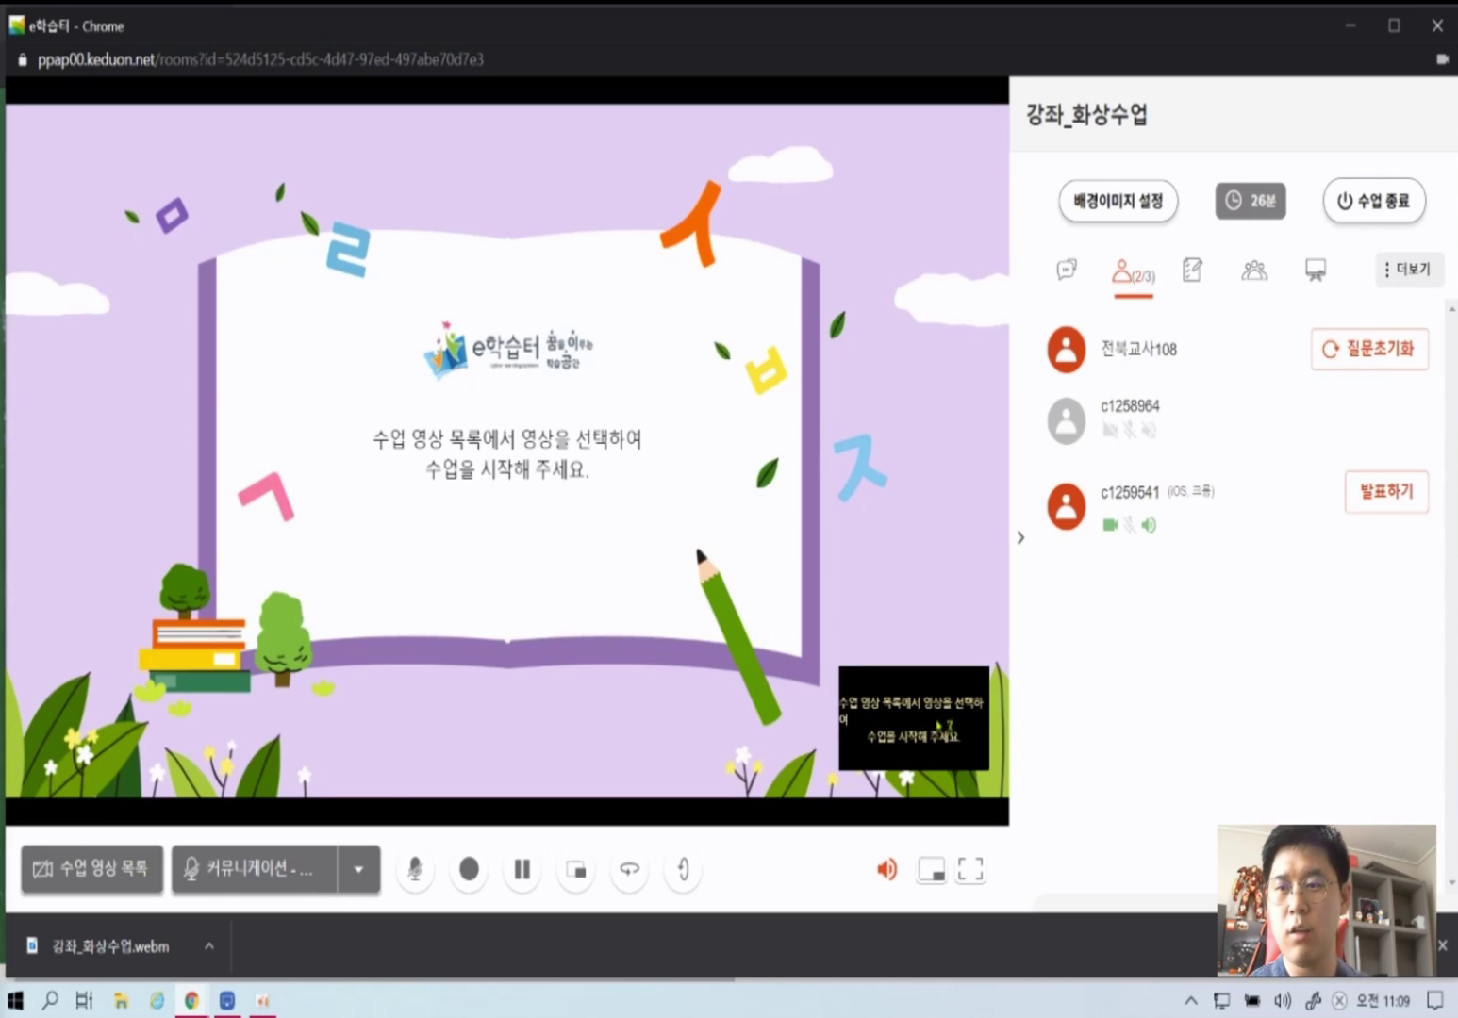
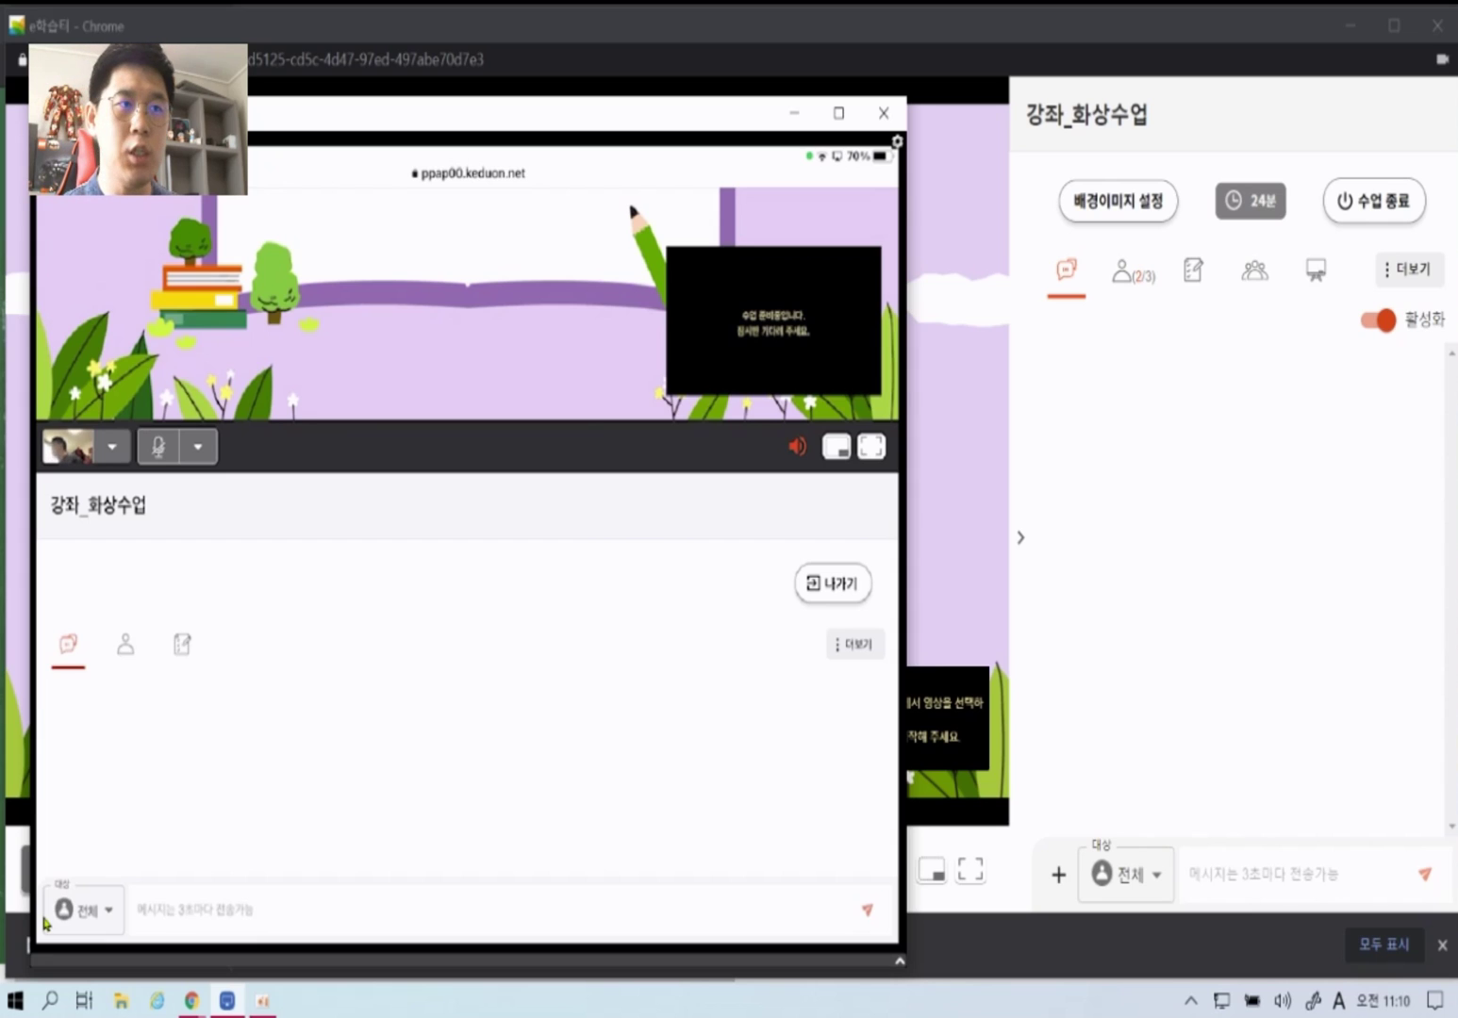
click(1240, 767)
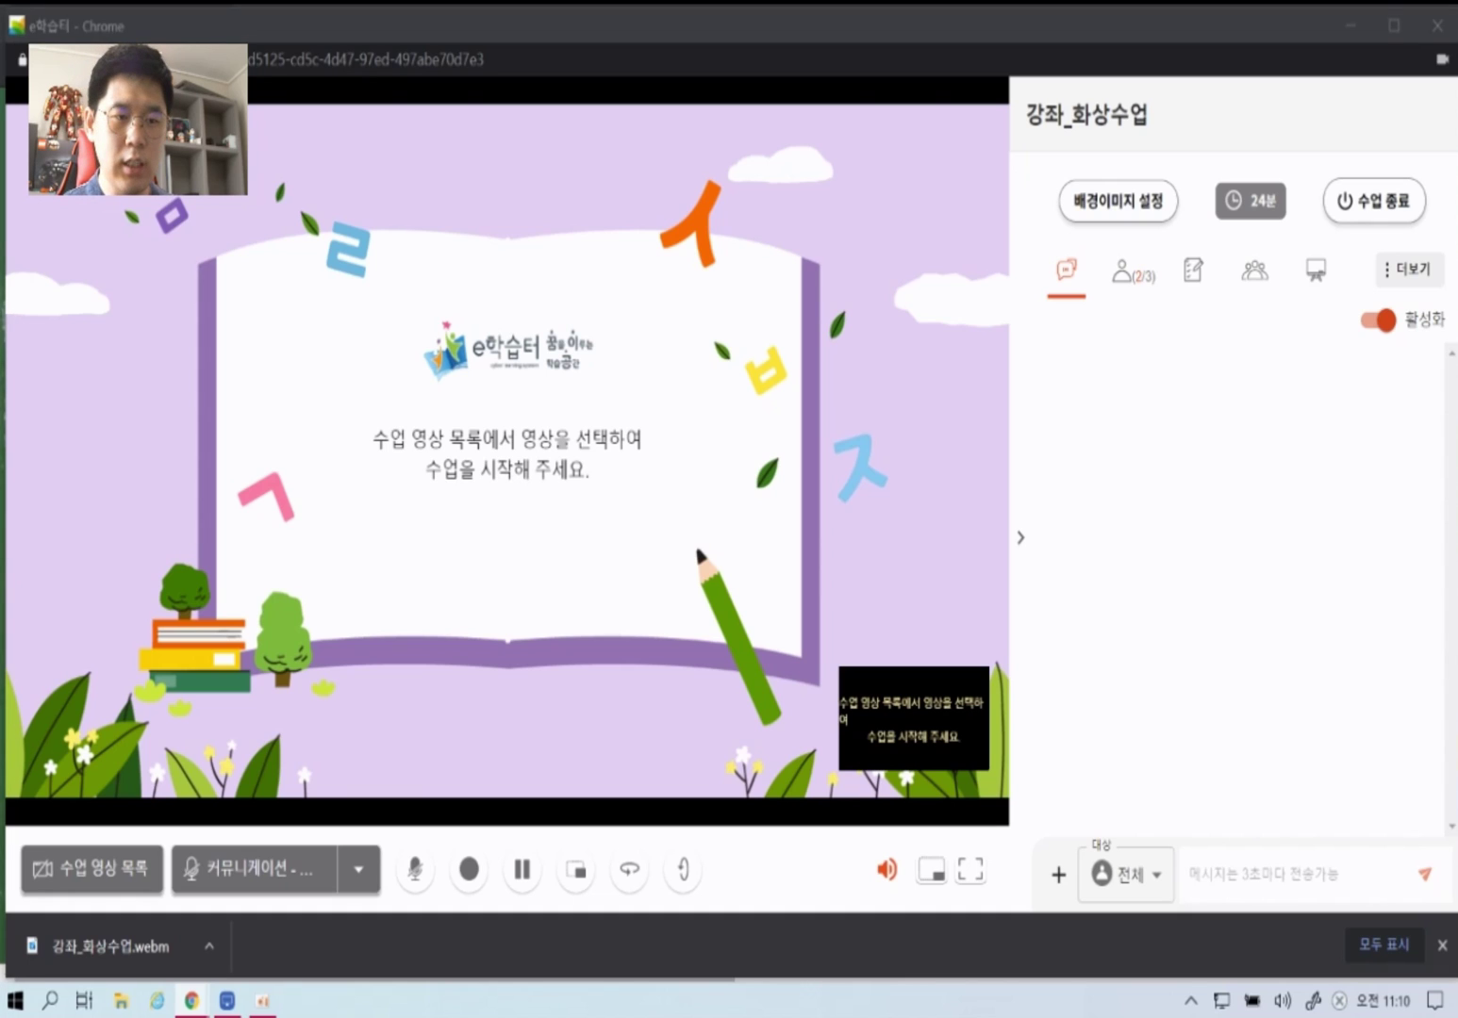
click(1057, 875)
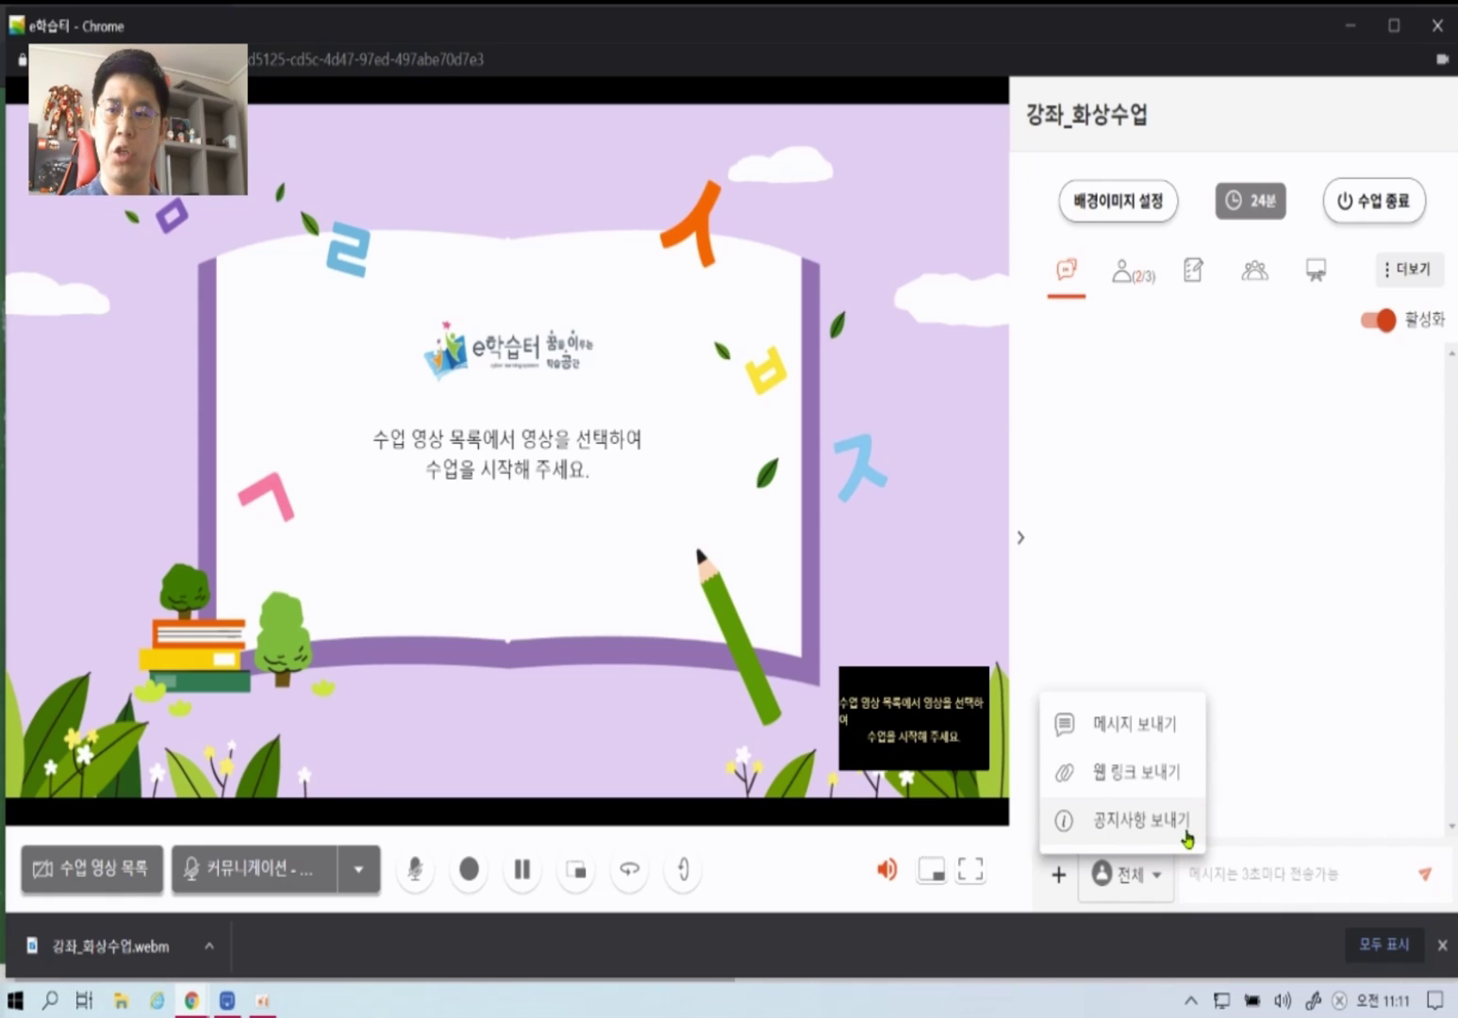
click(1194, 722)
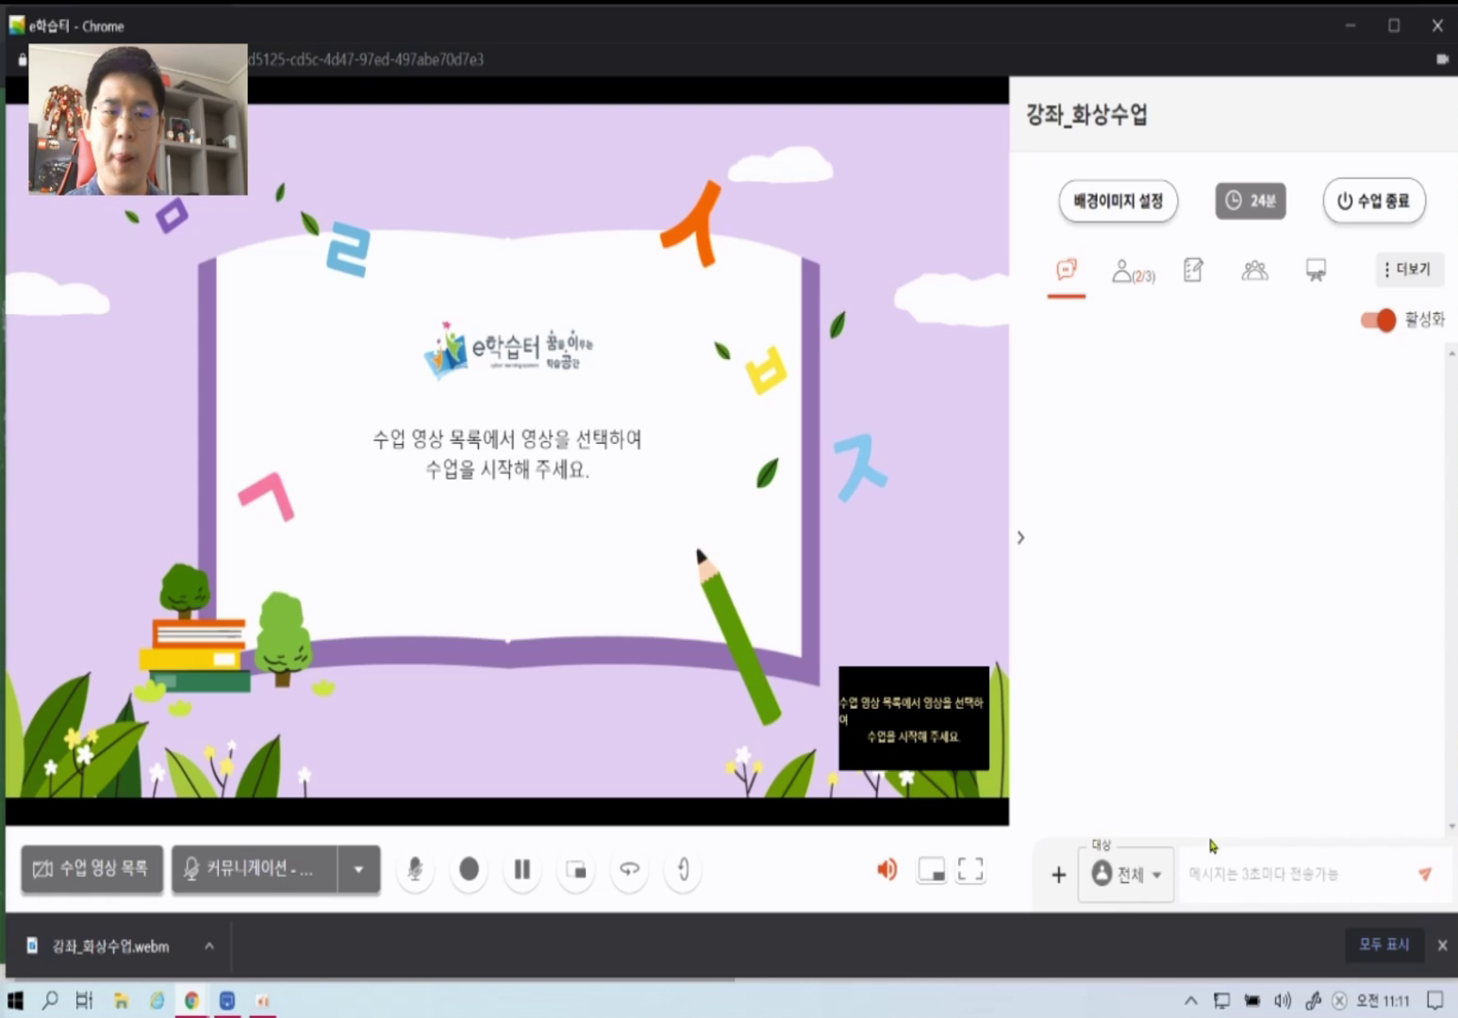
click(1152, 889)
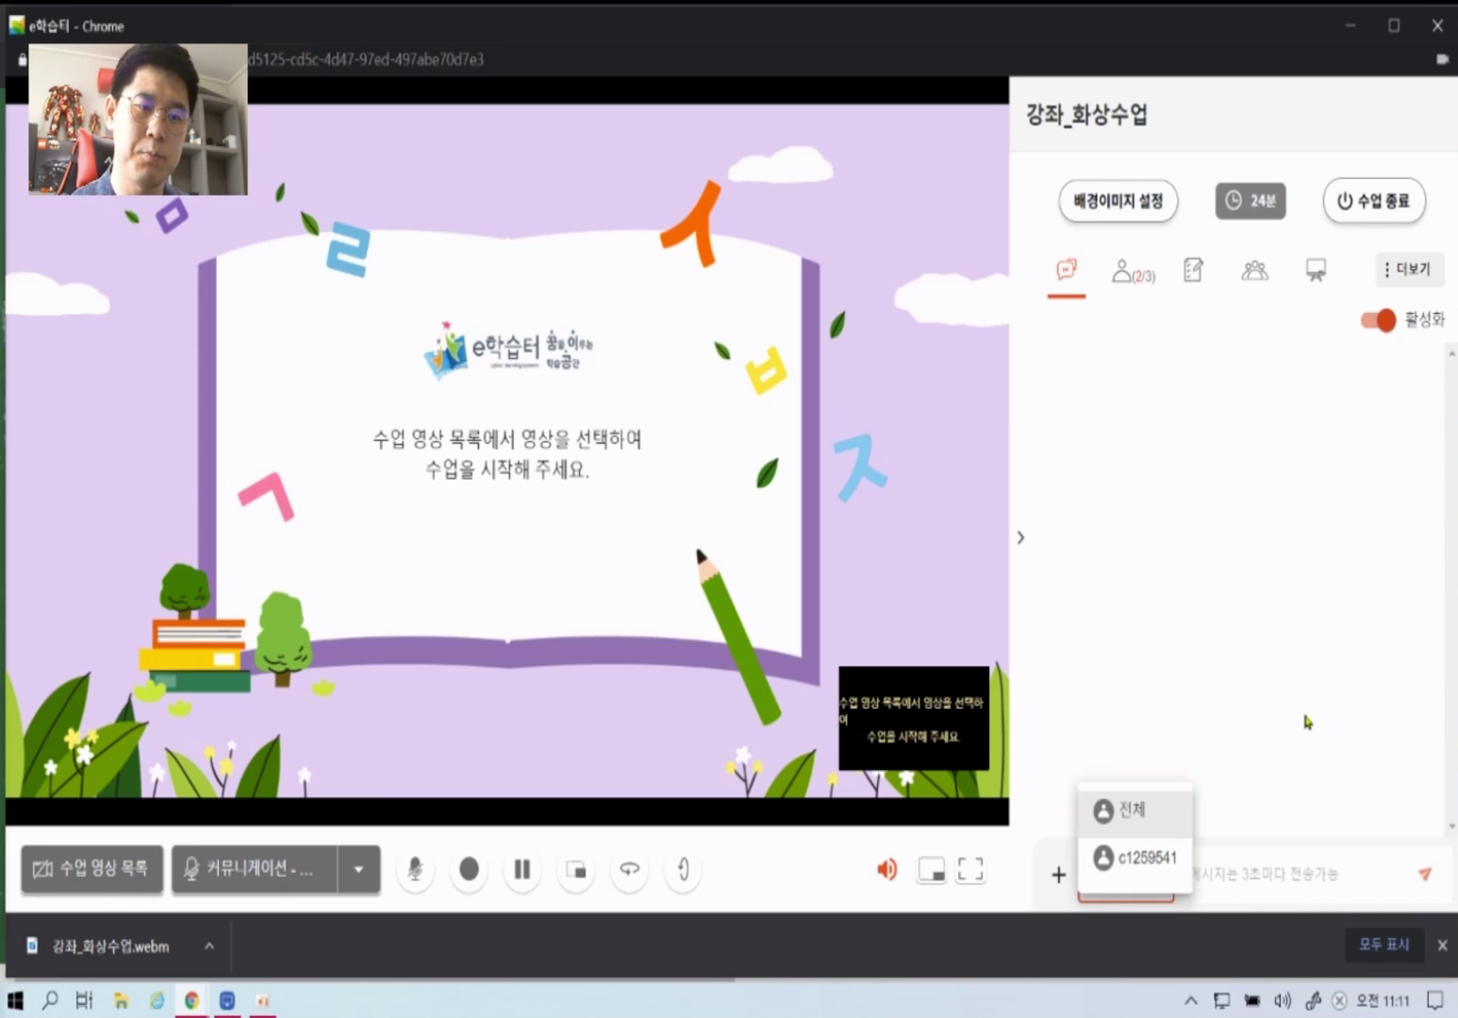
click(1238, 732)
key(alt+Tab)
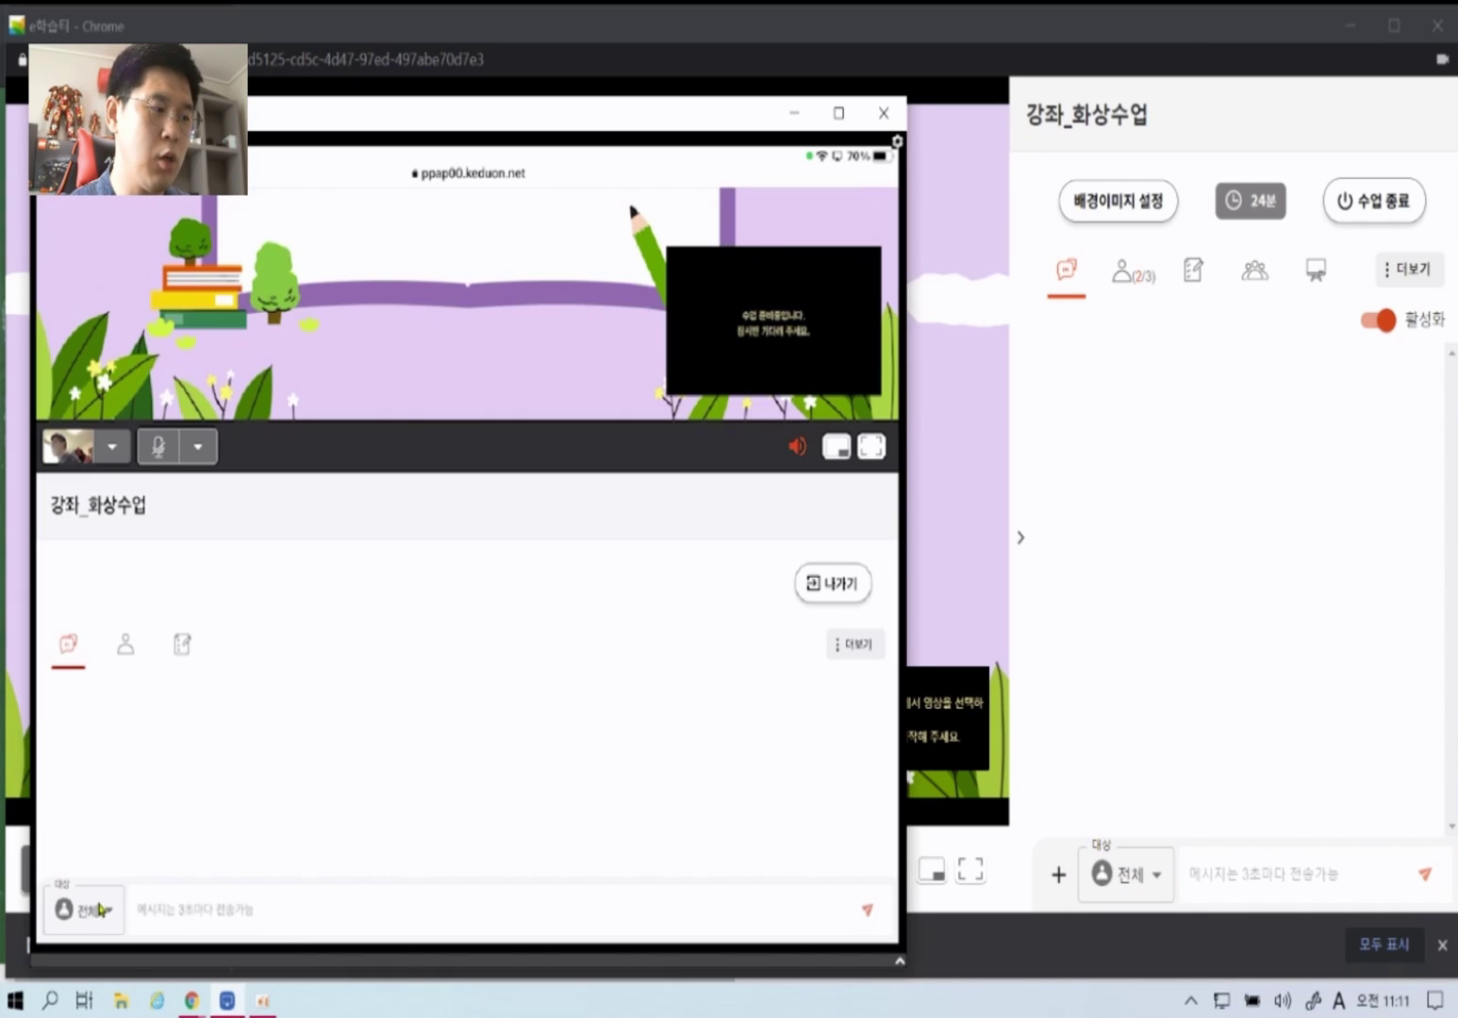
click(85, 910)
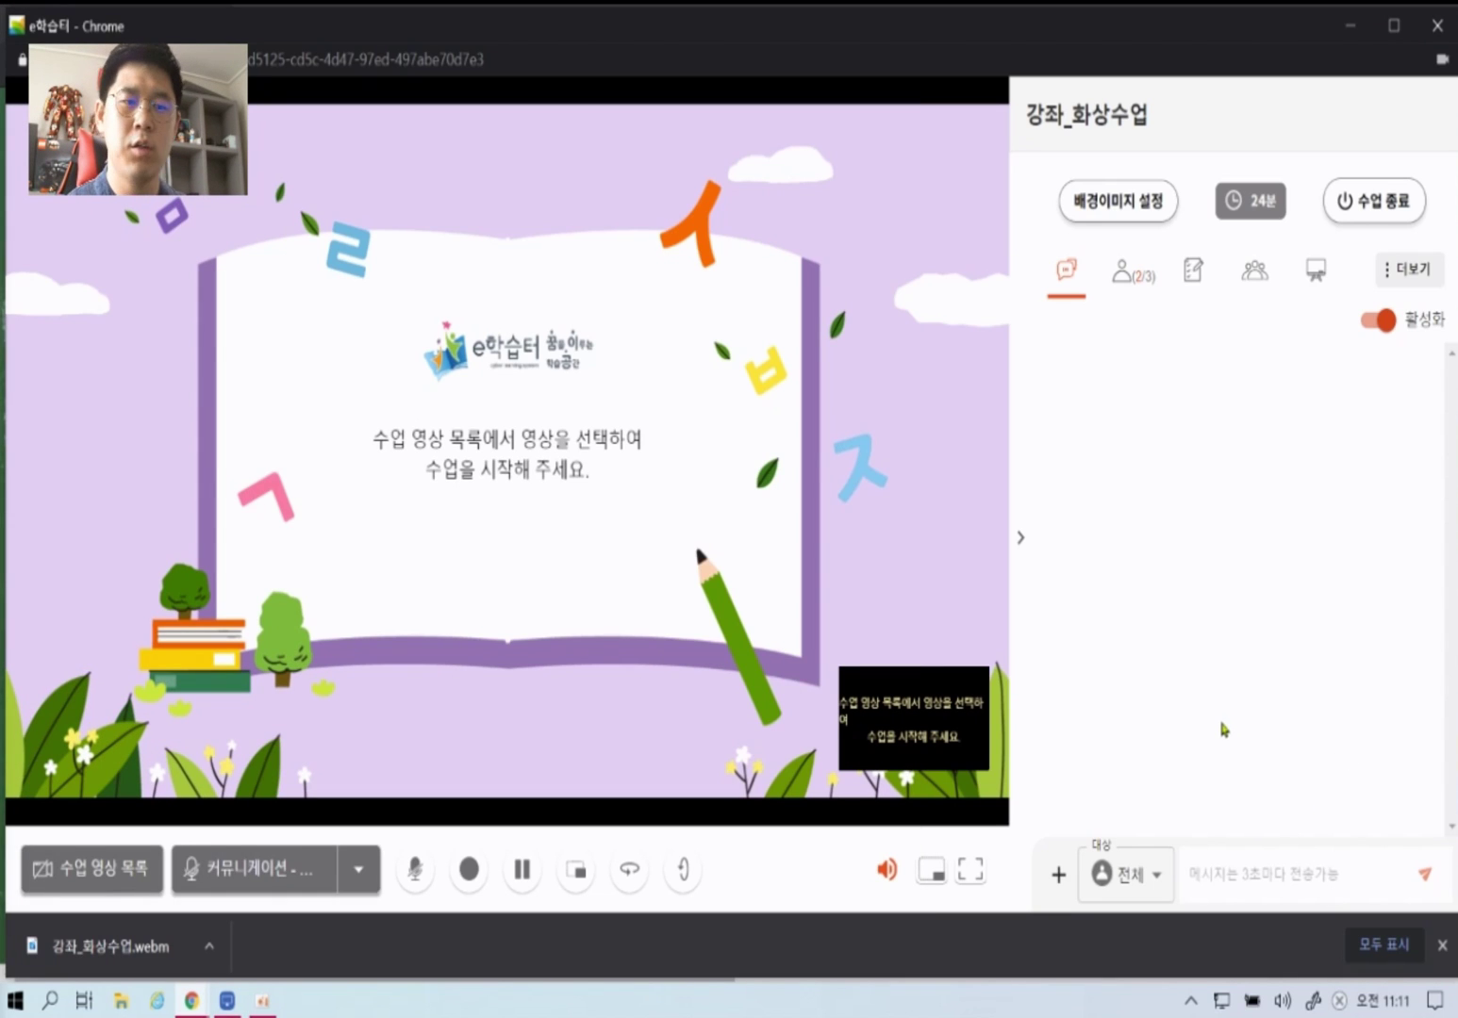
- Send the greeting '안녕하세요' to the whole class, with recipients kept at 전체
click(1136, 874)
click(1242, 744)
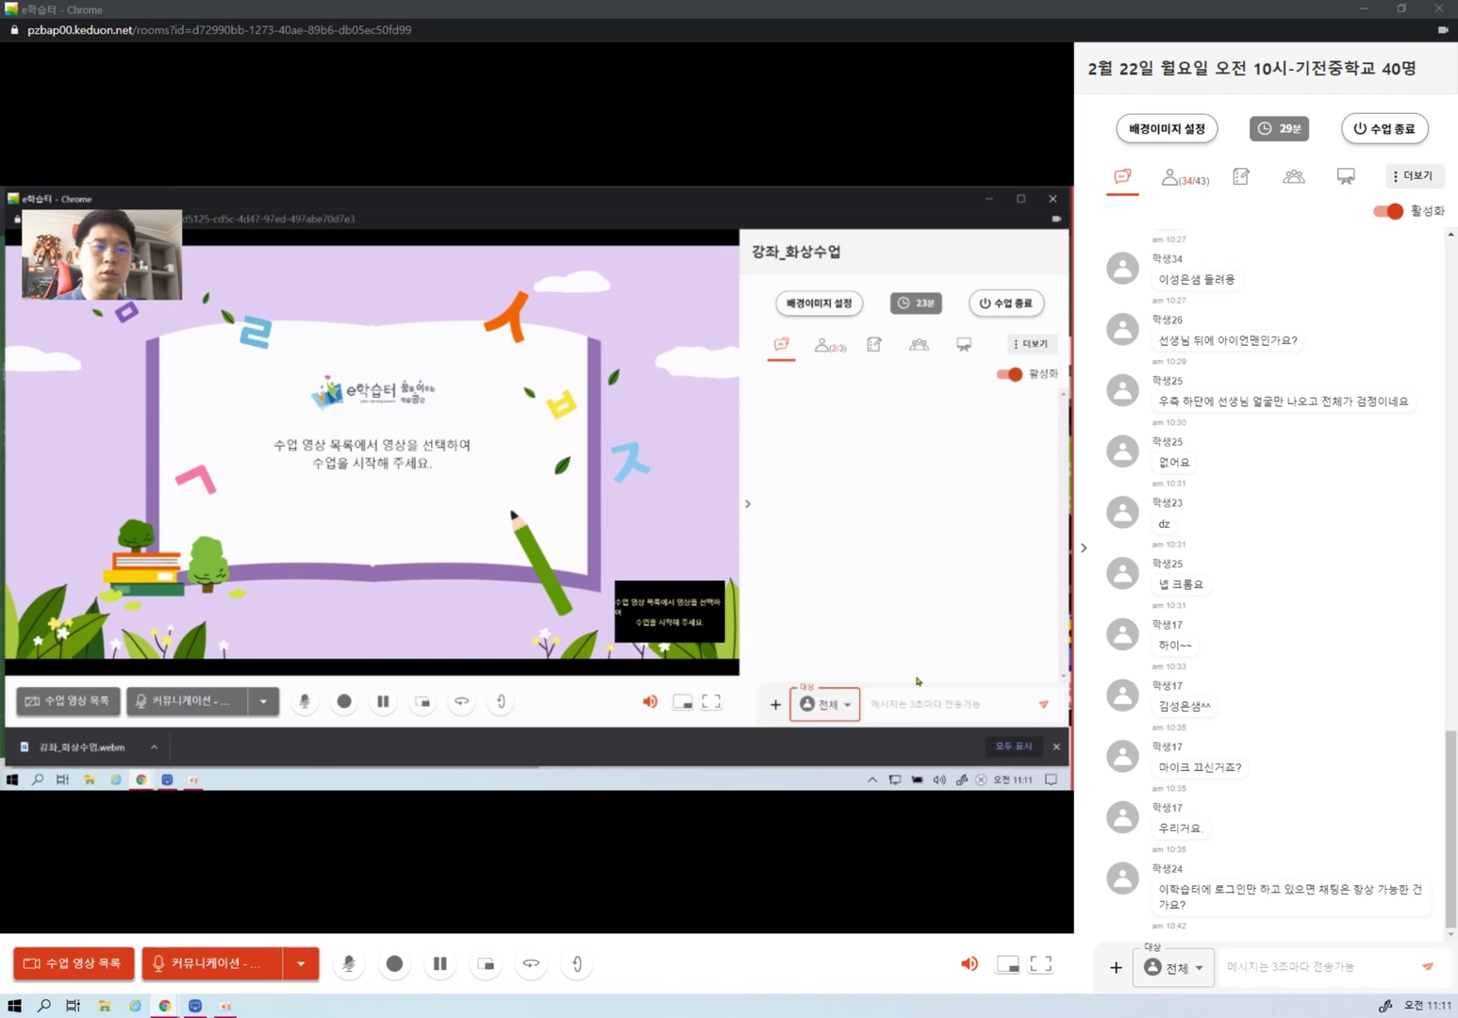
click(932, 702)
text(의)
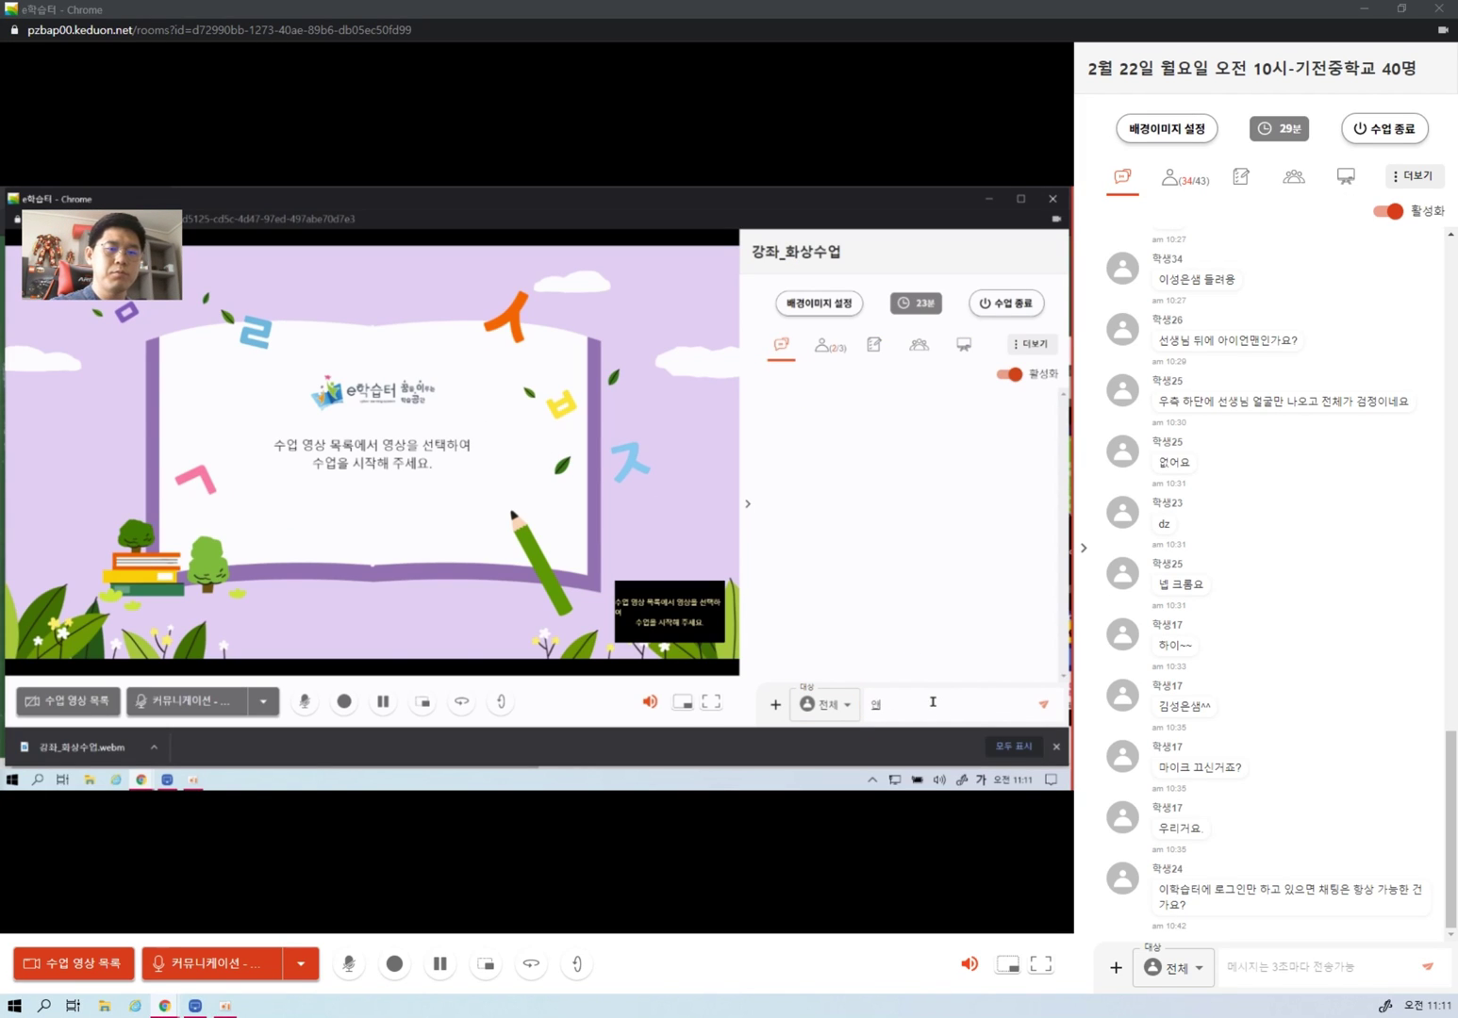
text(녕하세요)
key(Return)
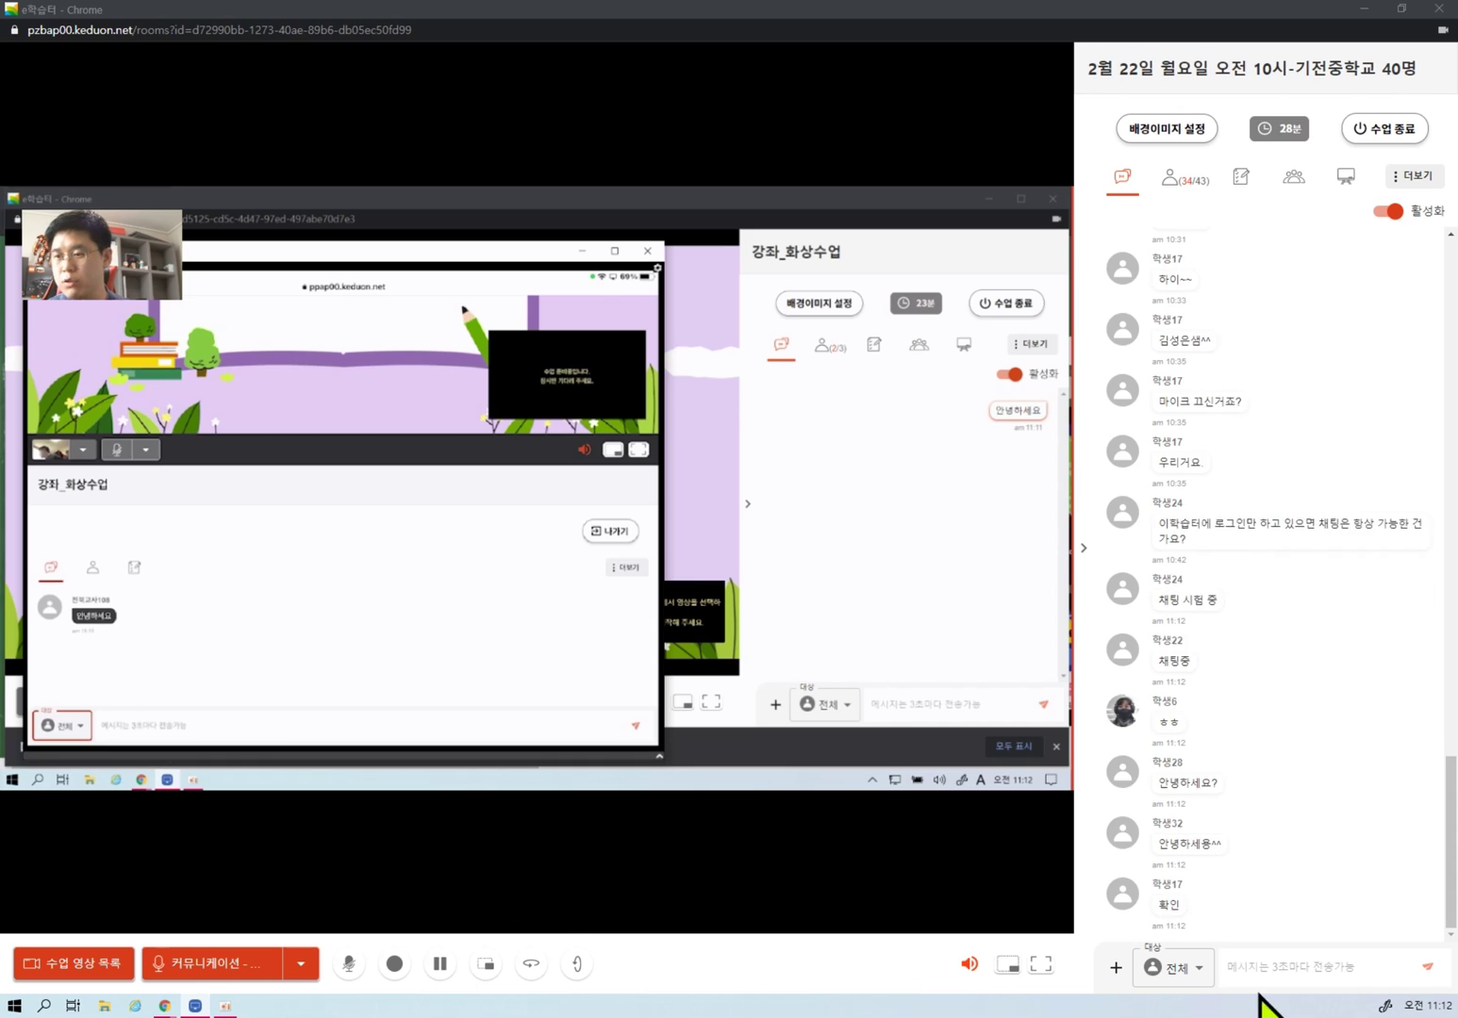
- Post a note in the larger class chat that the teacher's speech bubbles are black
click(1295, 969)
text(그)
text(사는)
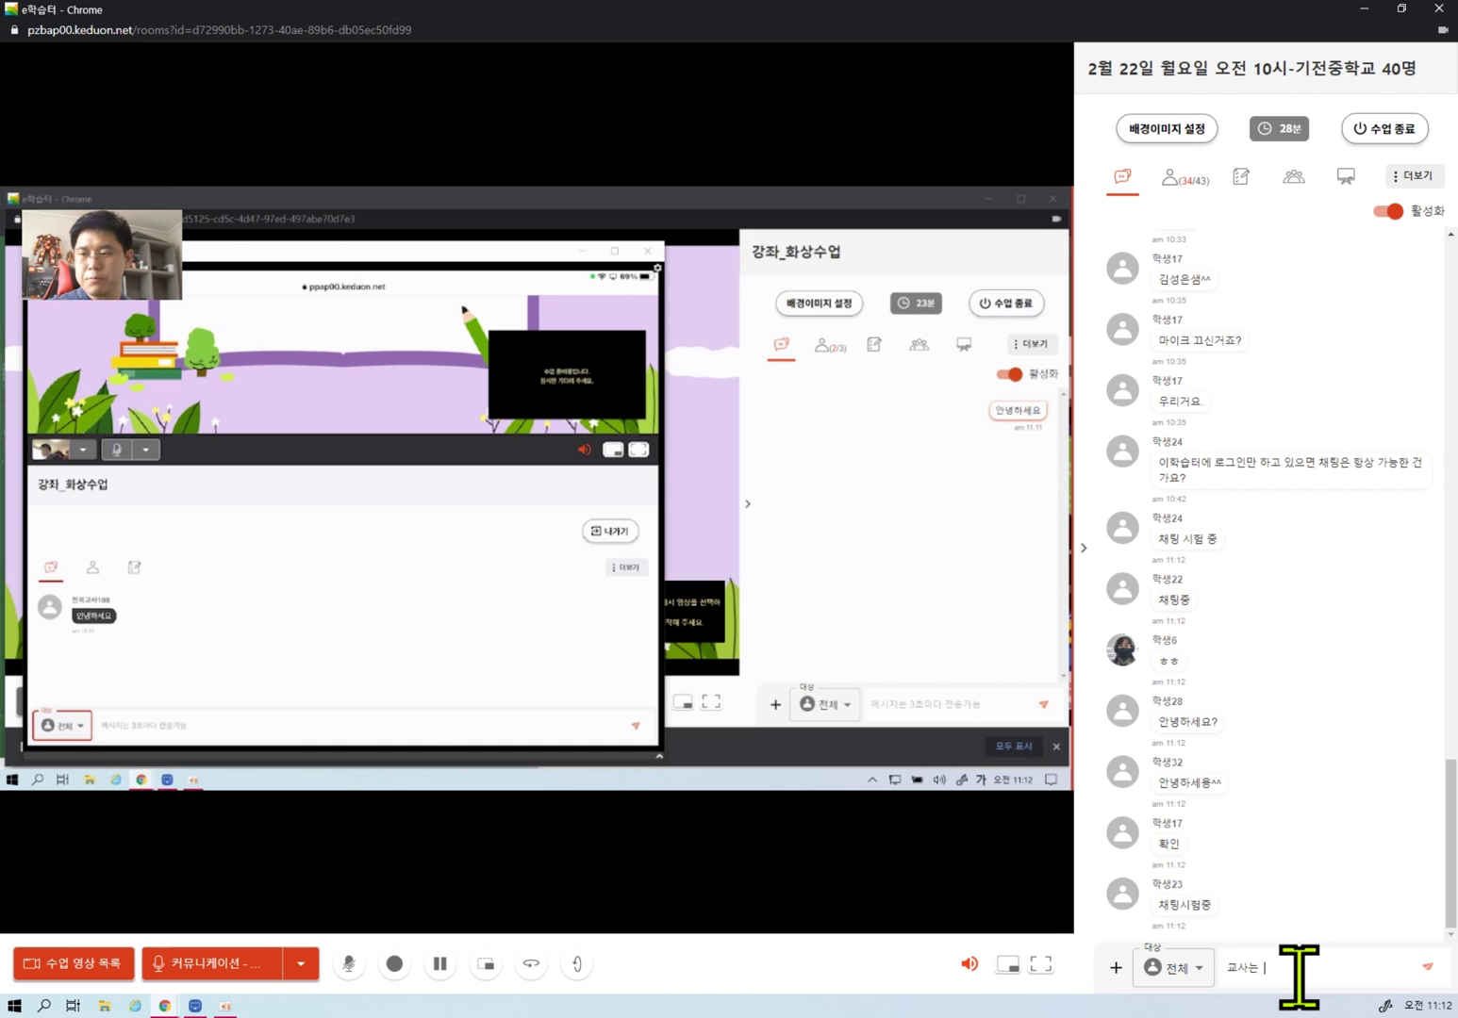
text( 말풍선이 검은색)
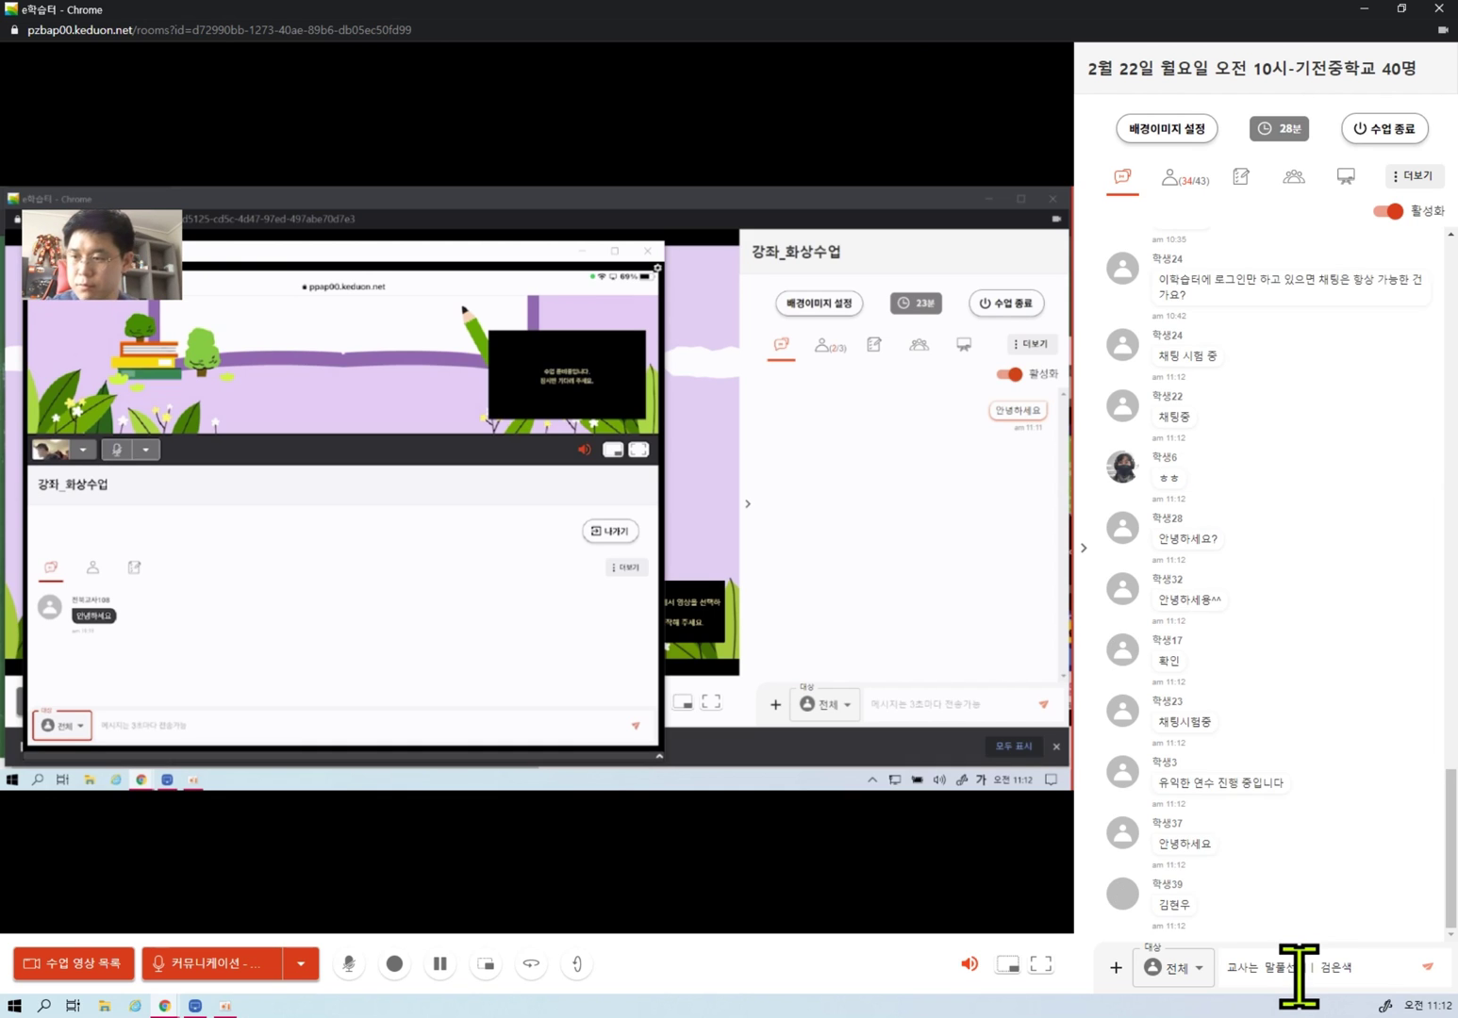
key(Return)
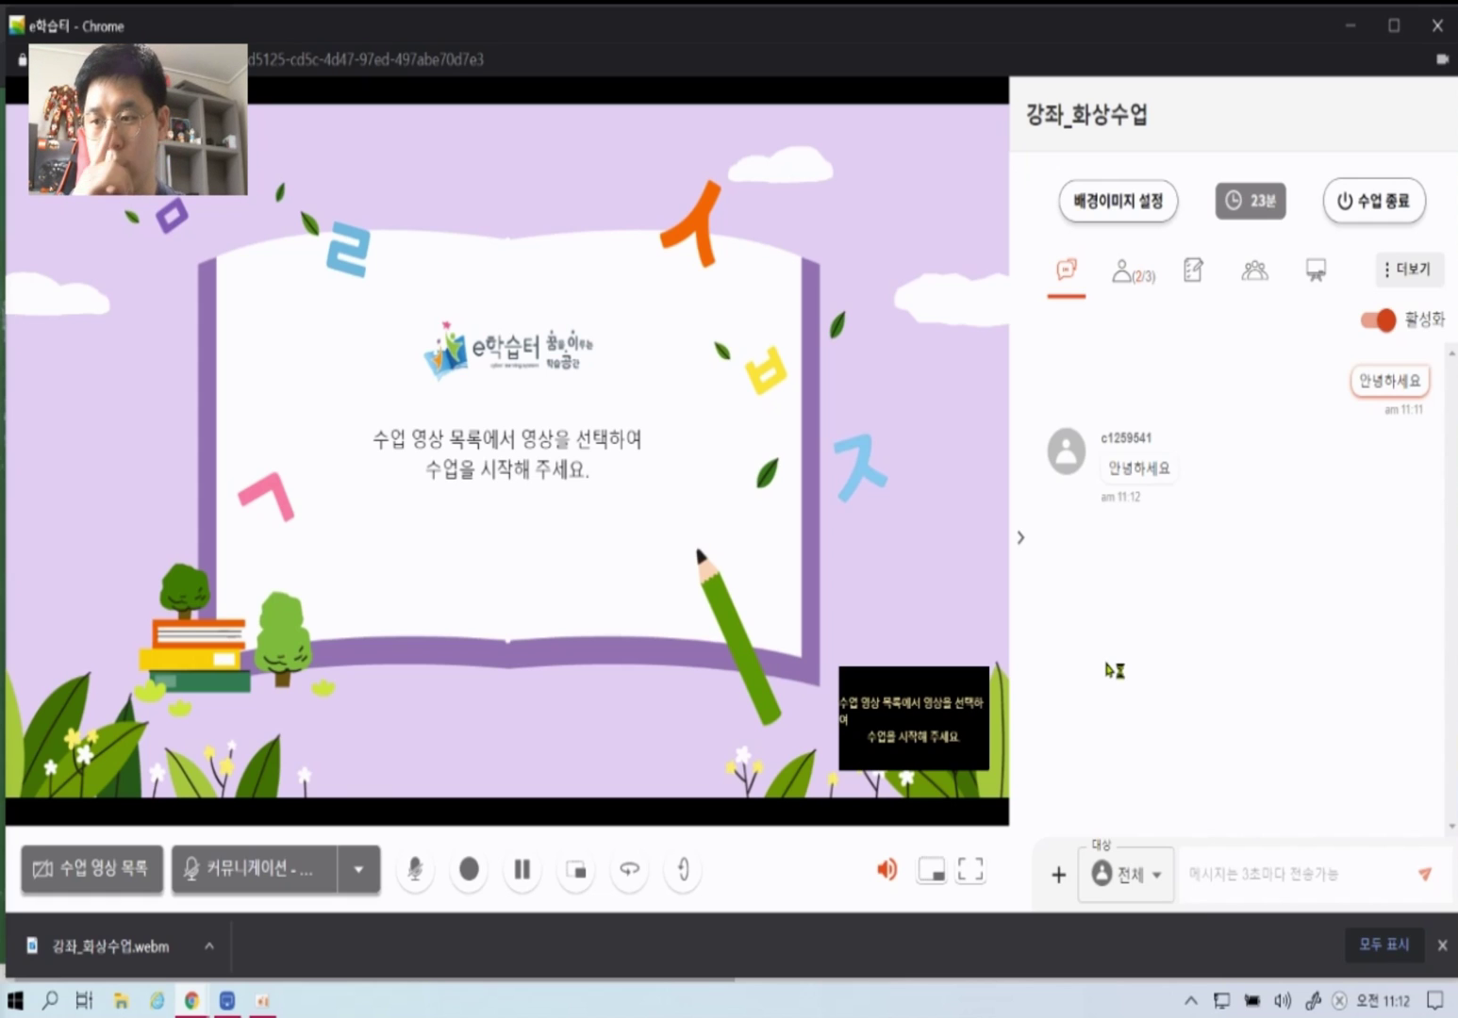
- Whisper '귓속말도 가능합니다' privately to one student and highlight its 귓속말 label
click(1167, 901)
click(1238, 868)
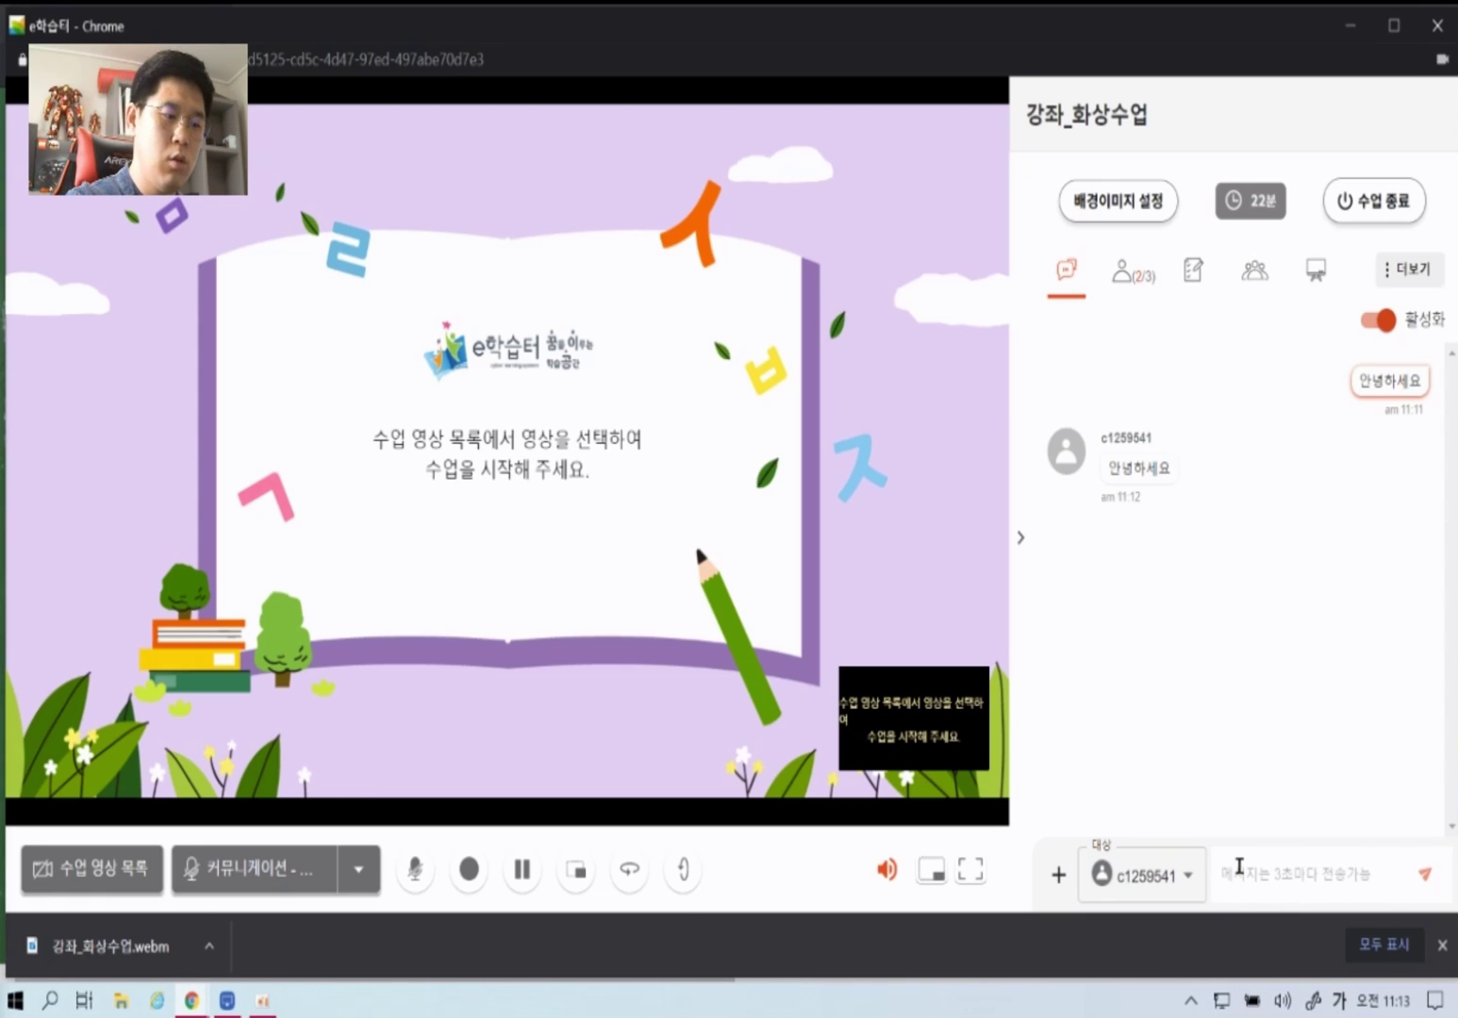
text(퀴즈)
key(BackSpace)
key(BackSpace)
text(퀴즈)
text(말도 가능합니)
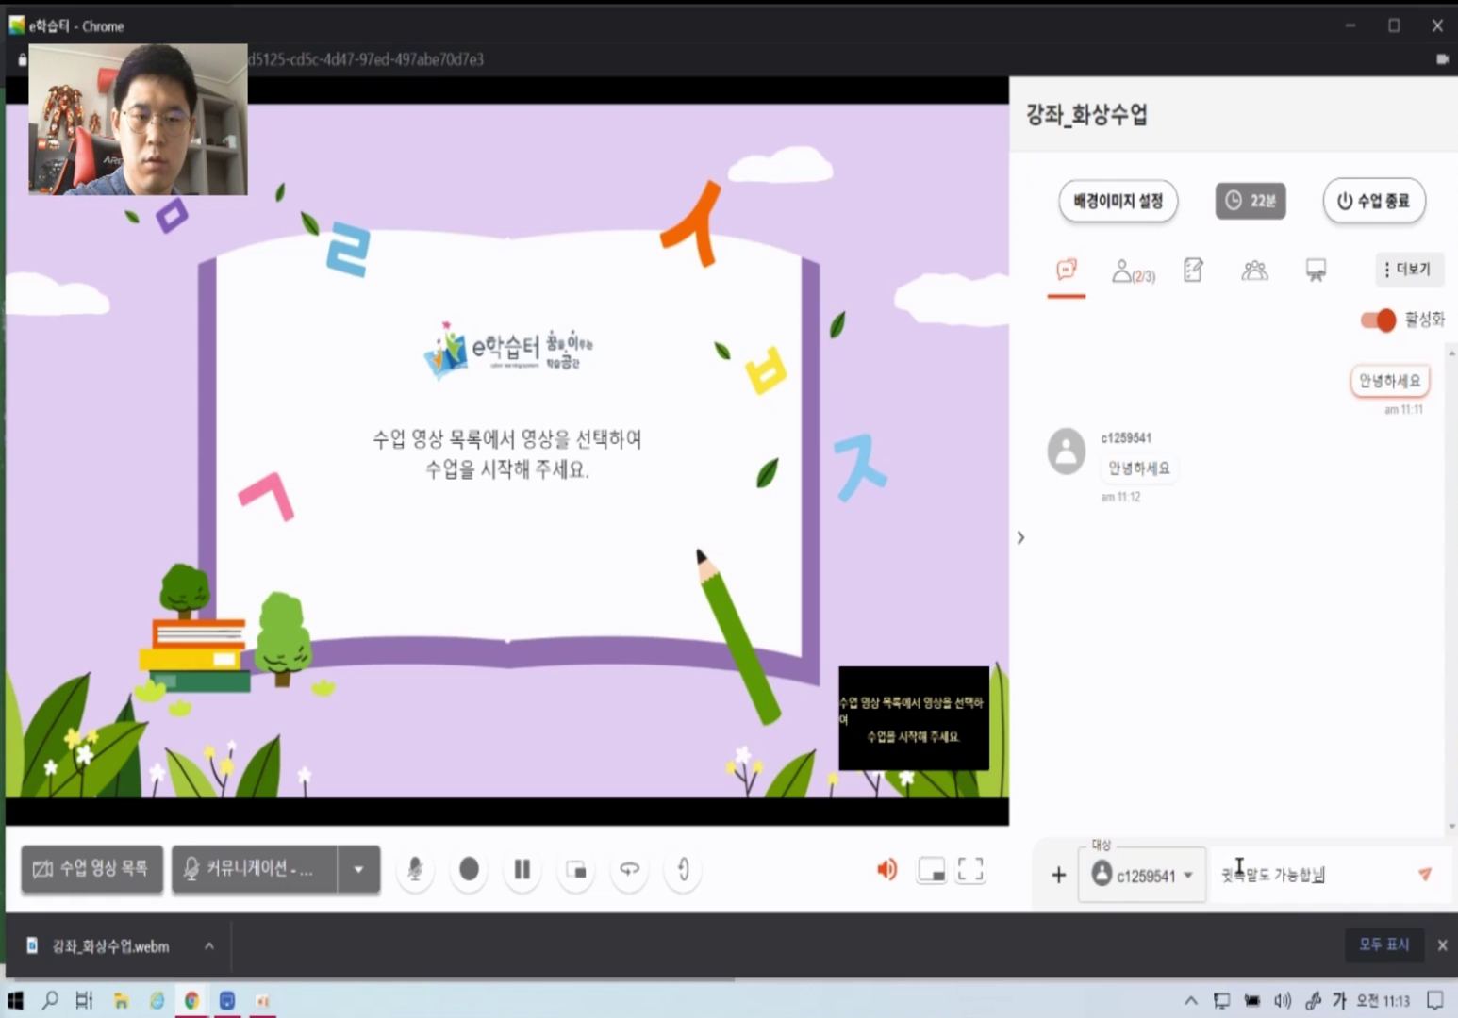
text(다)
key(Return)
drag(1260, 536, 1298, 533)
click(1290, 649)
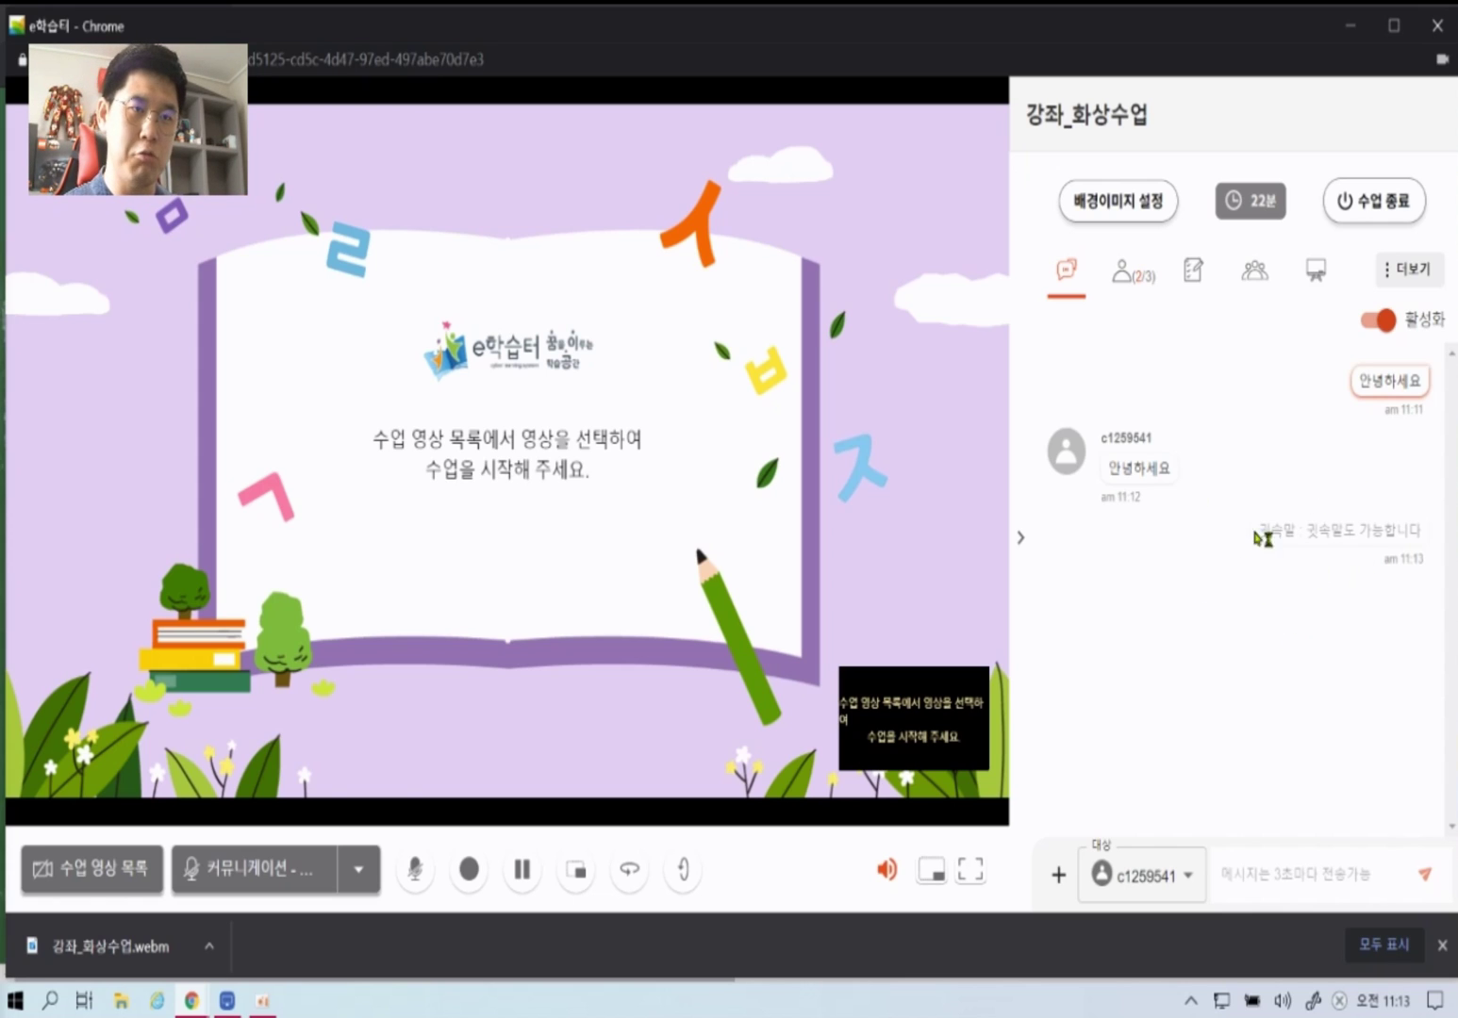
click(1058, 875)
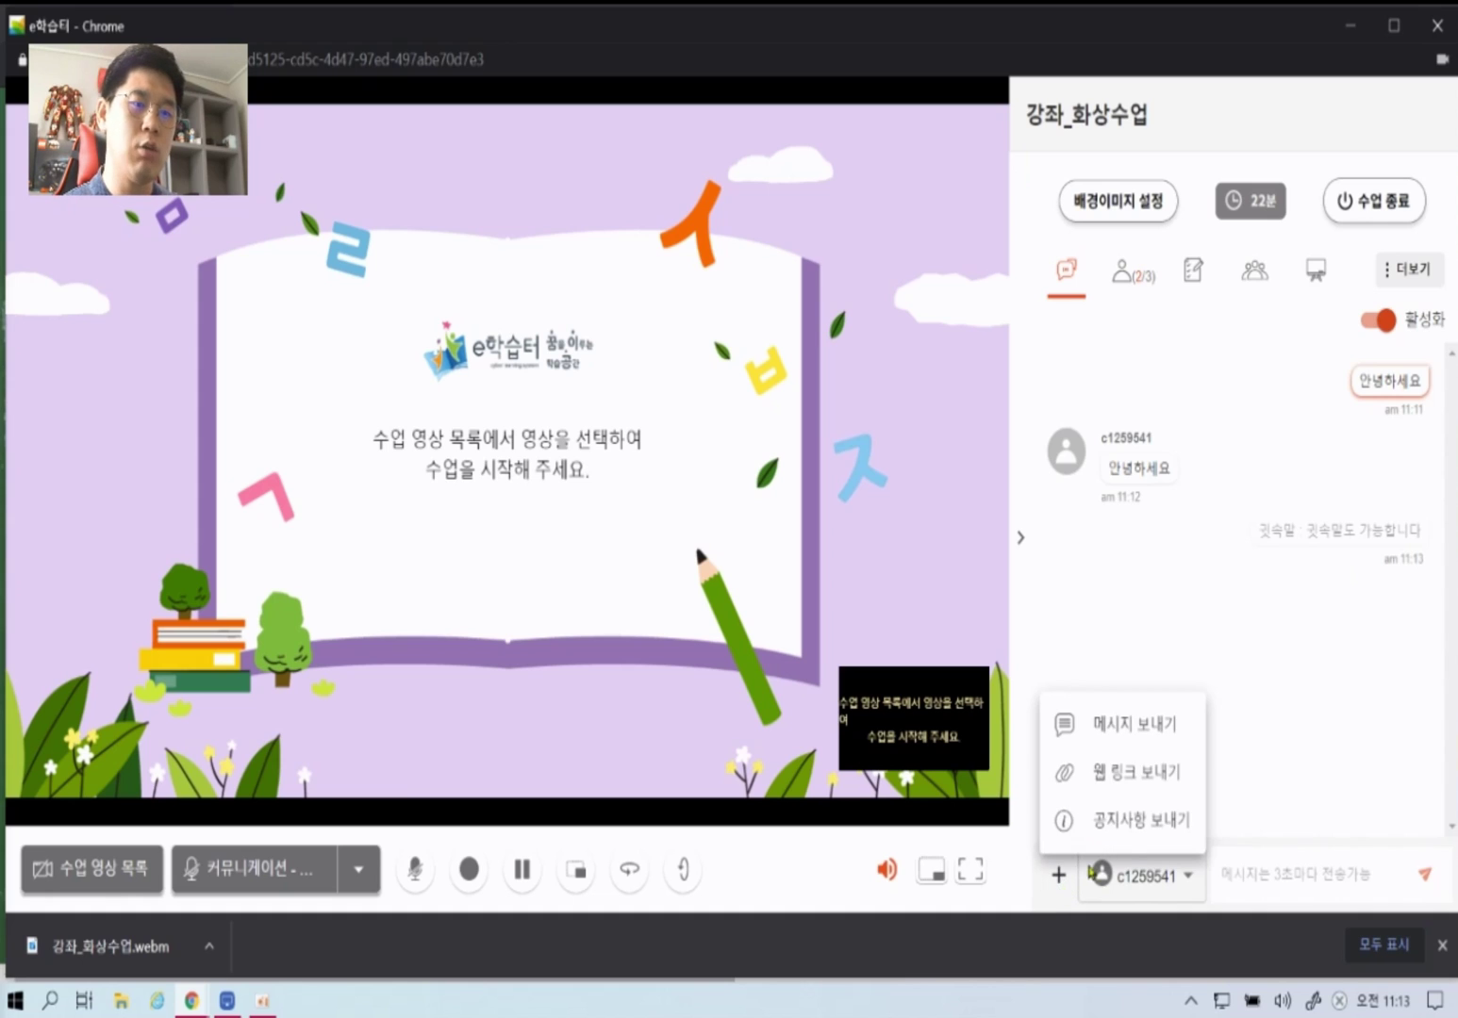
- Send the Padlet board's address as a web link in the 강좌_화상수업 chat
click(1160, 773)
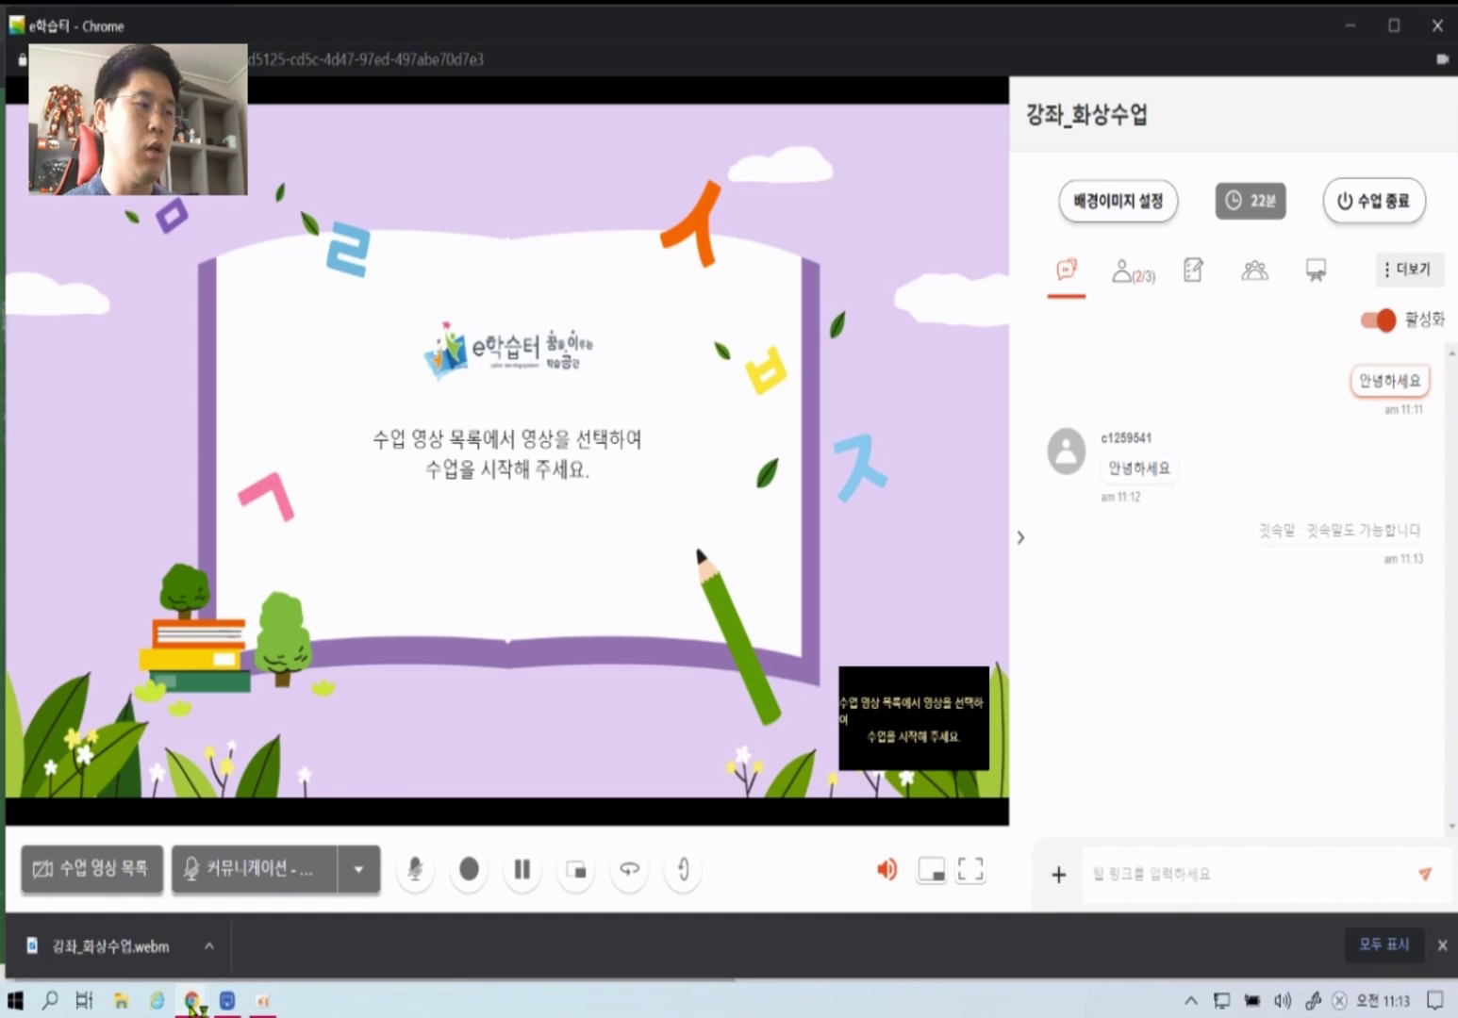
mouse_move(192, 1000)
click(184, 943)
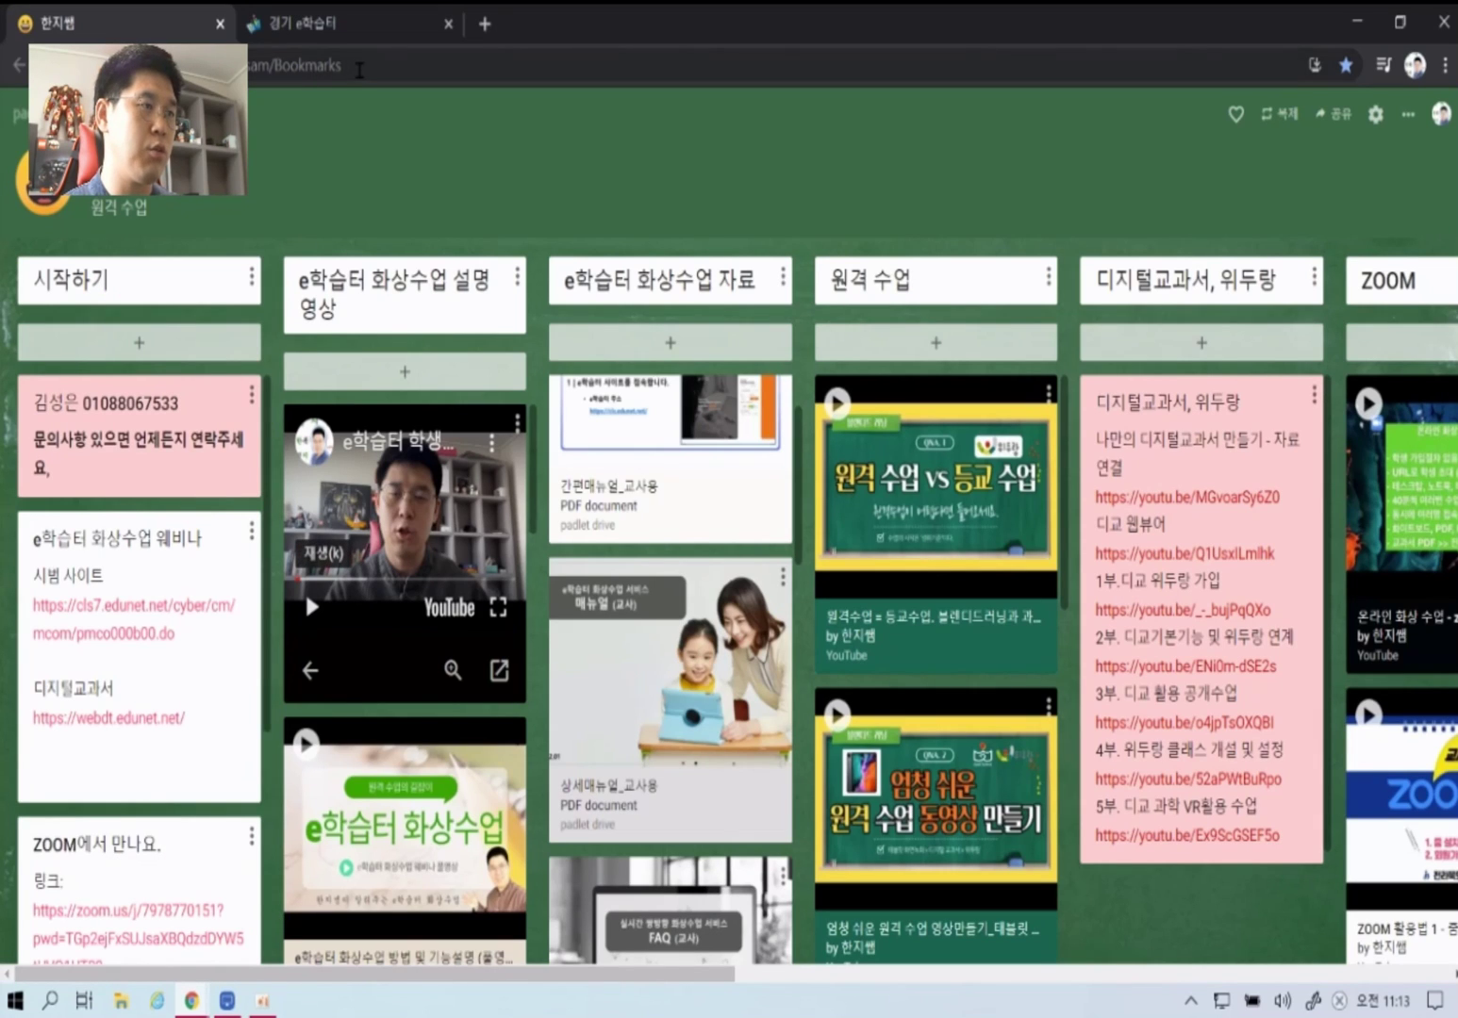
click(360, 68)
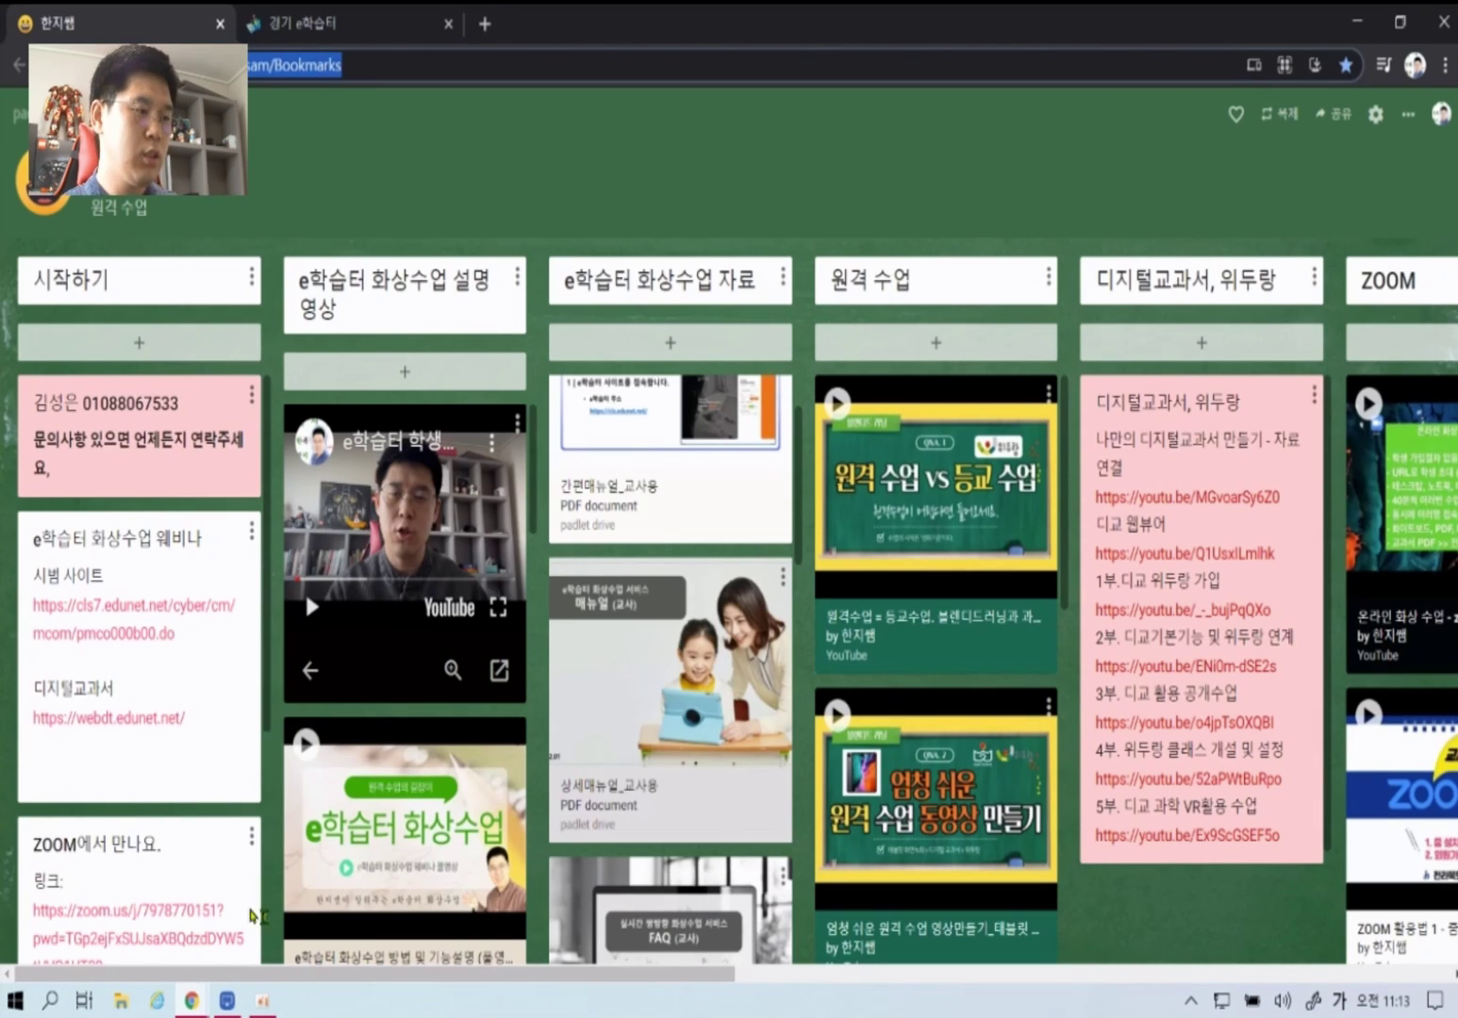
click(194, 1001)
click(302, 905)
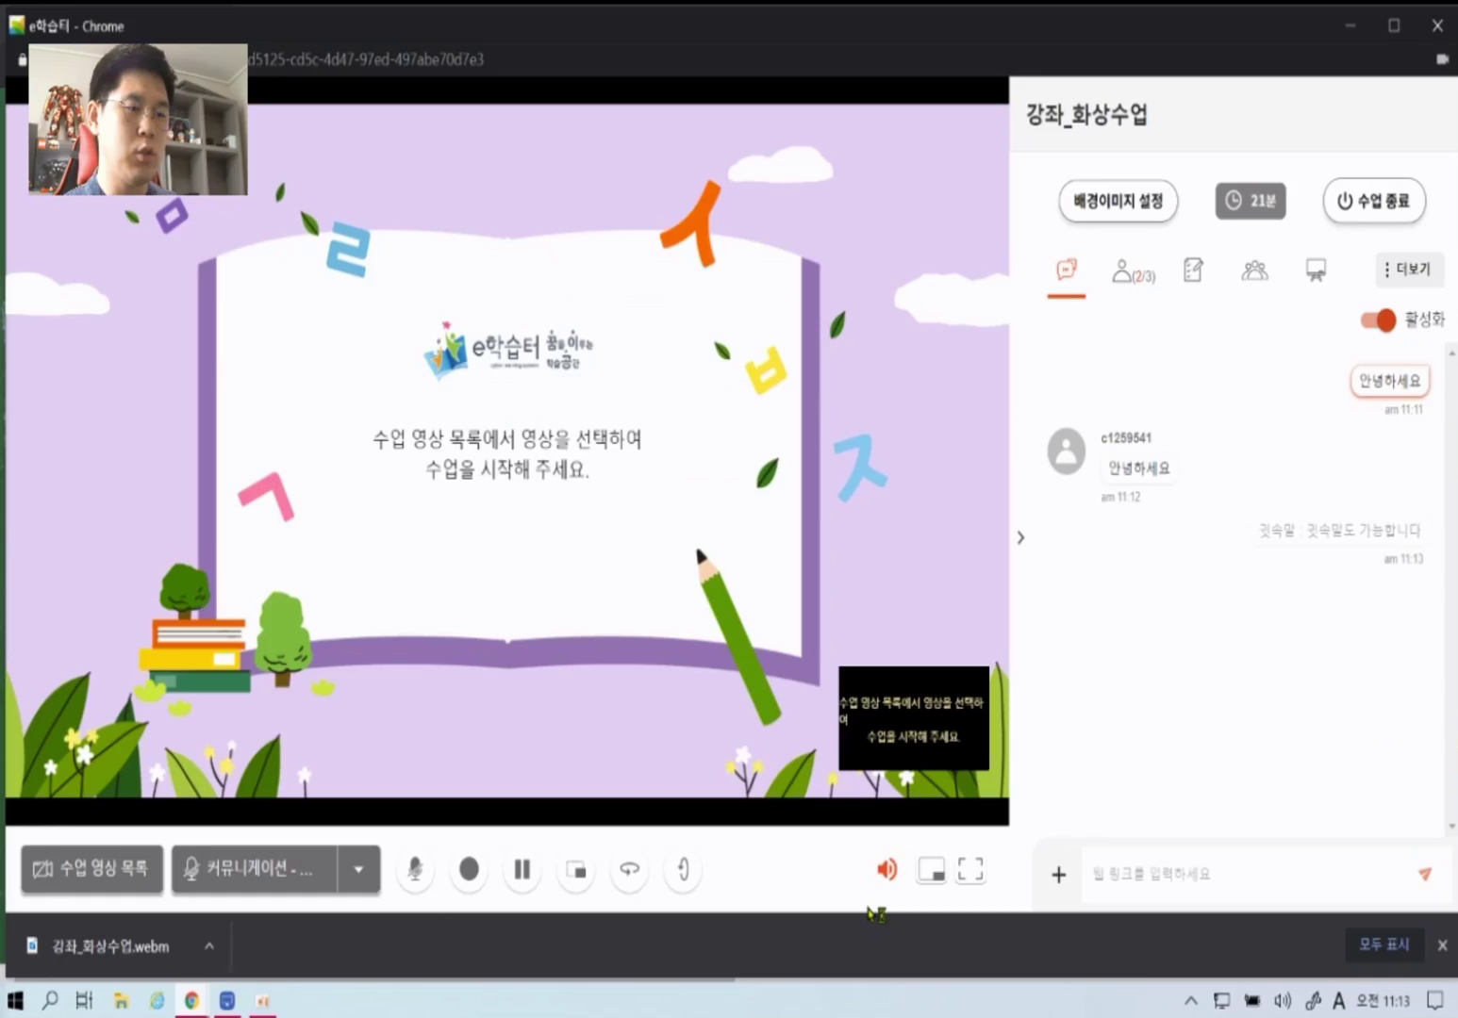
click(1161, 872)
text(https://padlet.com/hanzissam/Bookmarks)
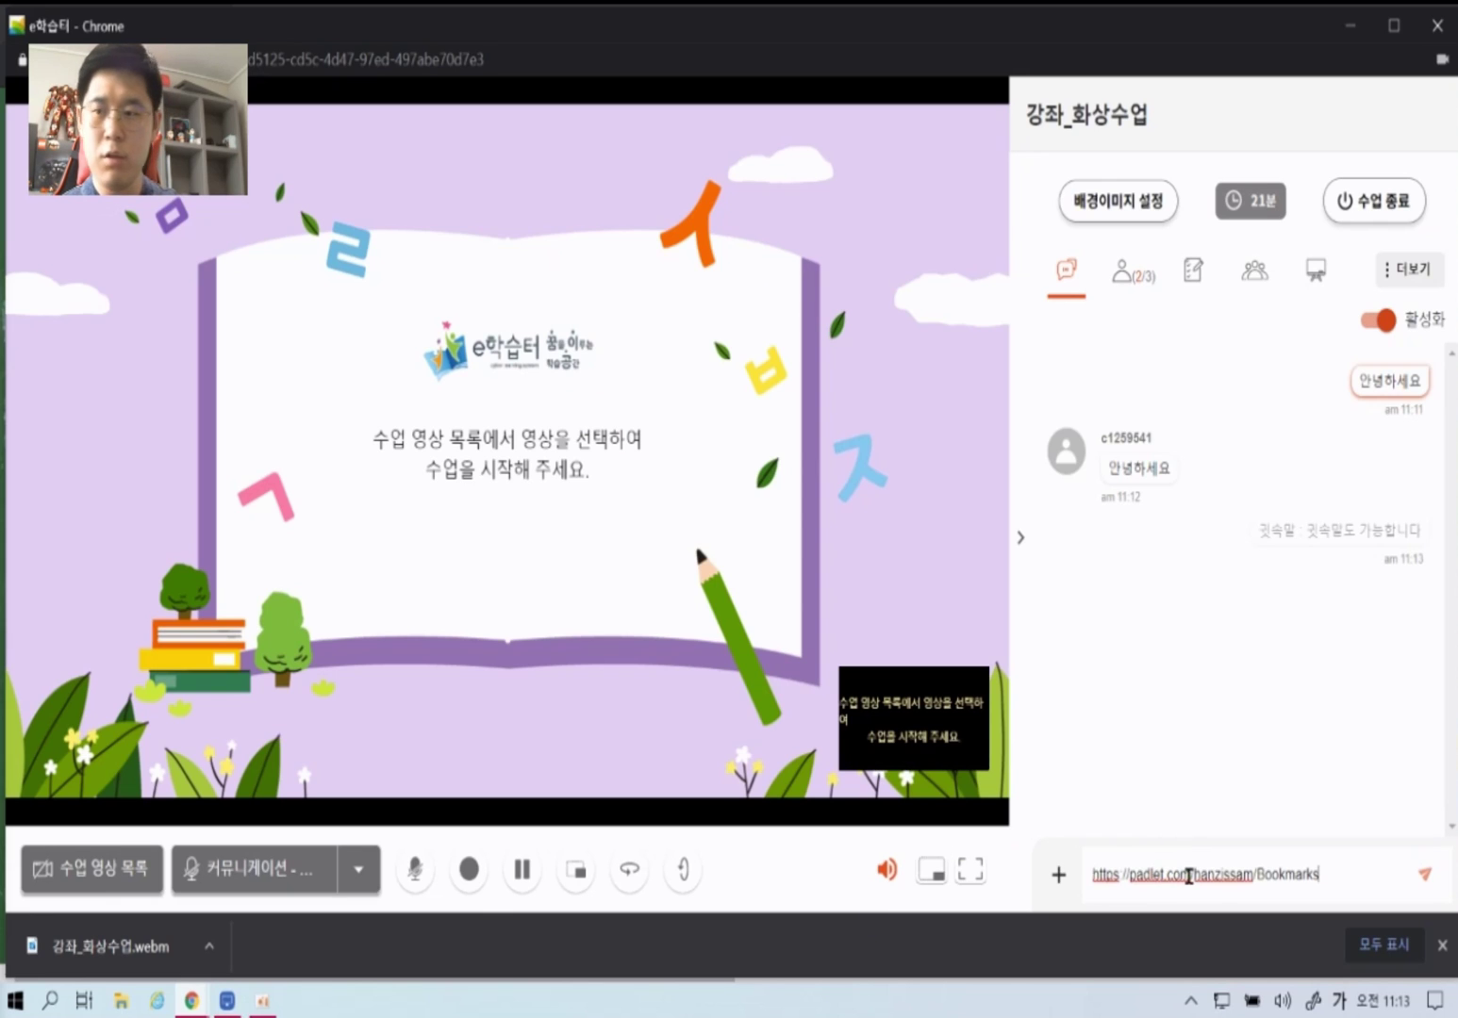
key(Return)
- Open the shared Padlet link from the student view, then send it in the larger class chat
key(alt+Tab)
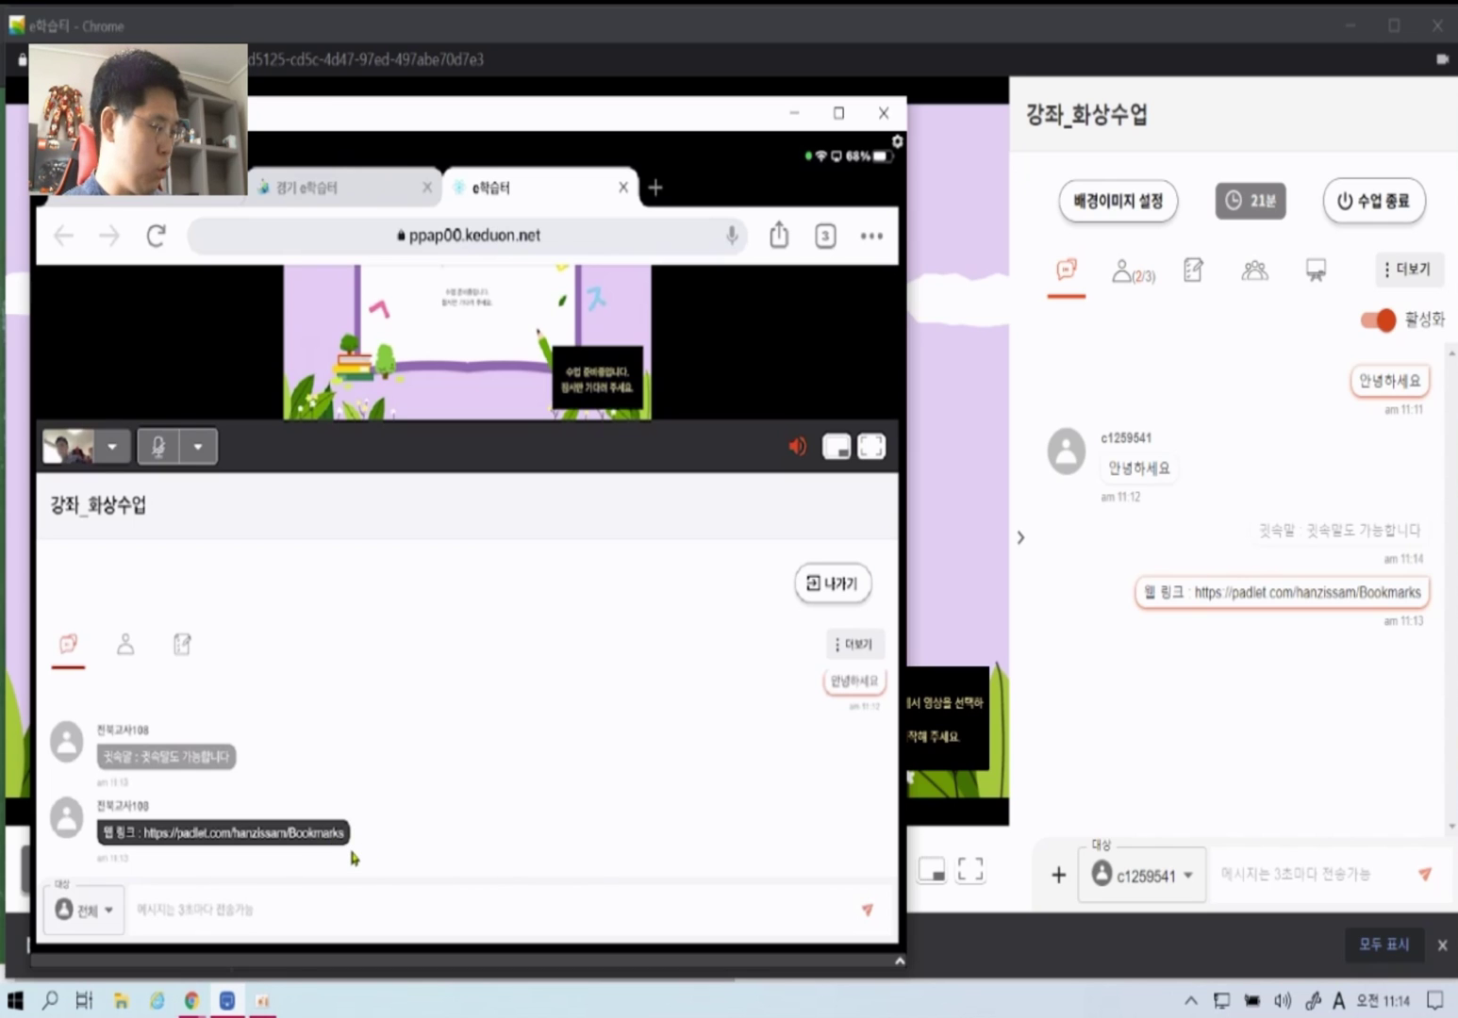
click(351, 857)
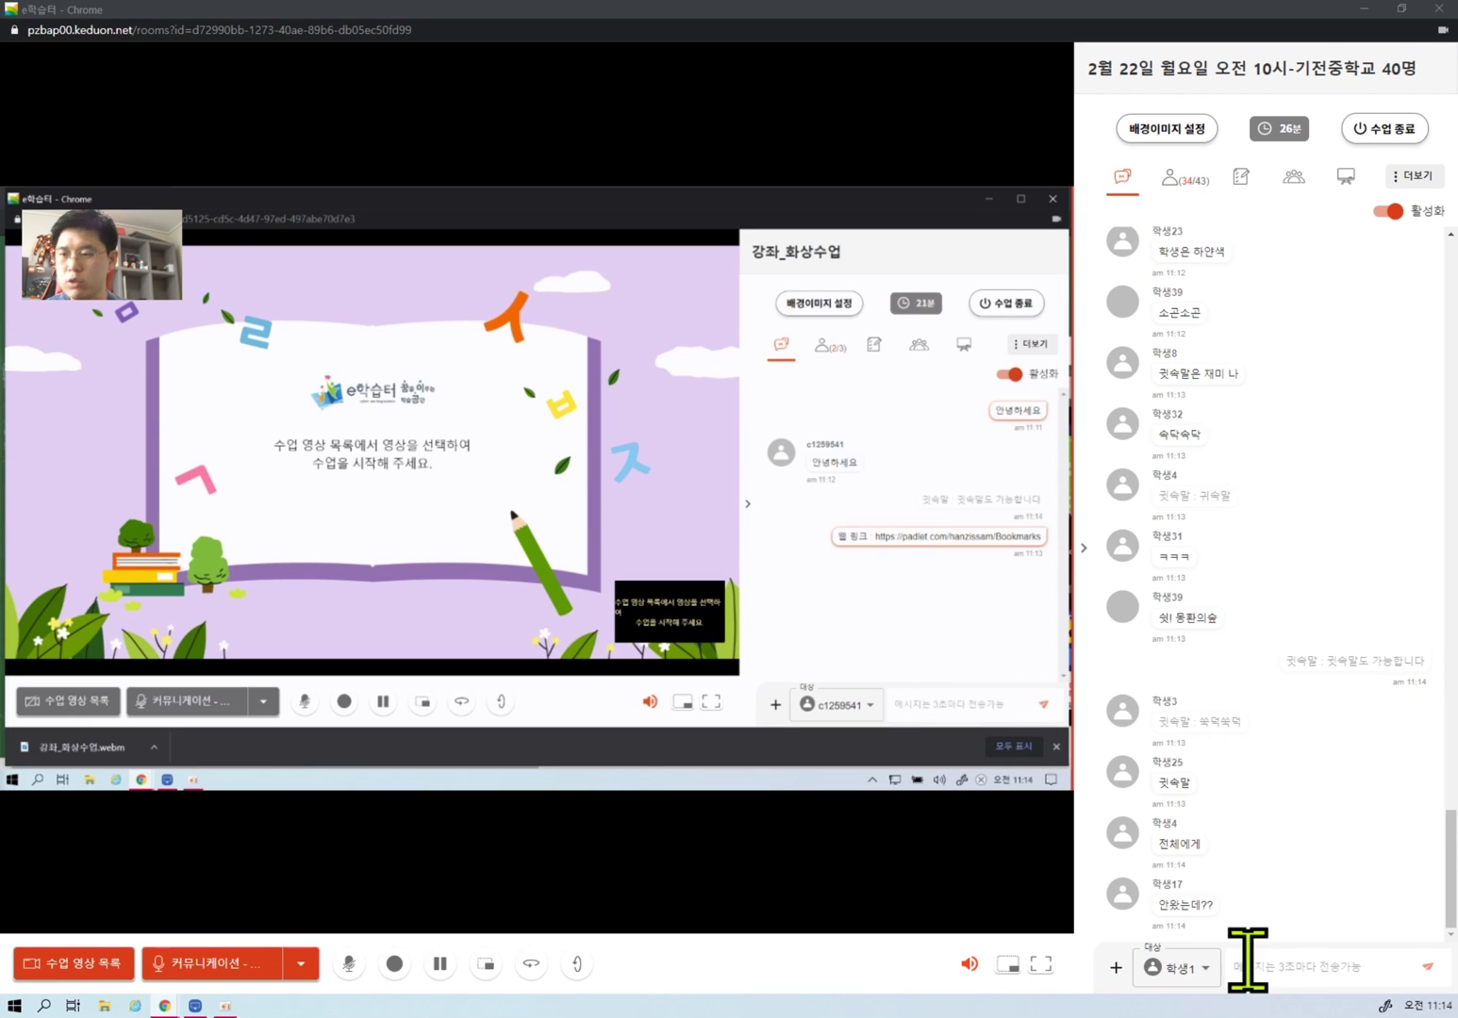
click(1115, 968)
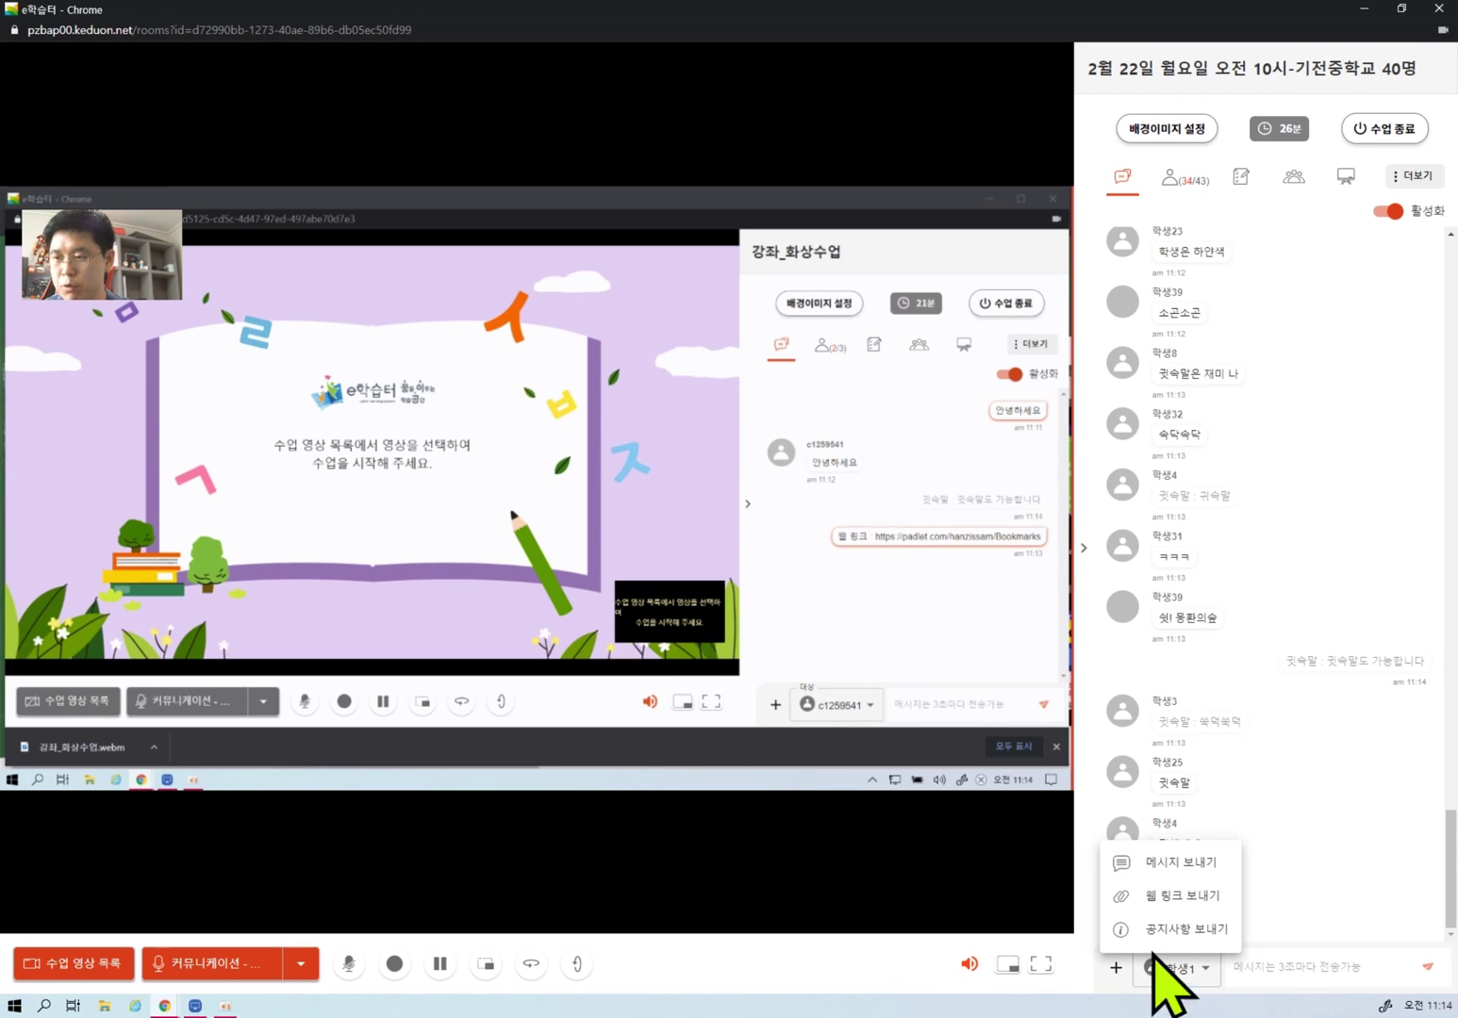
click(1176, 893)
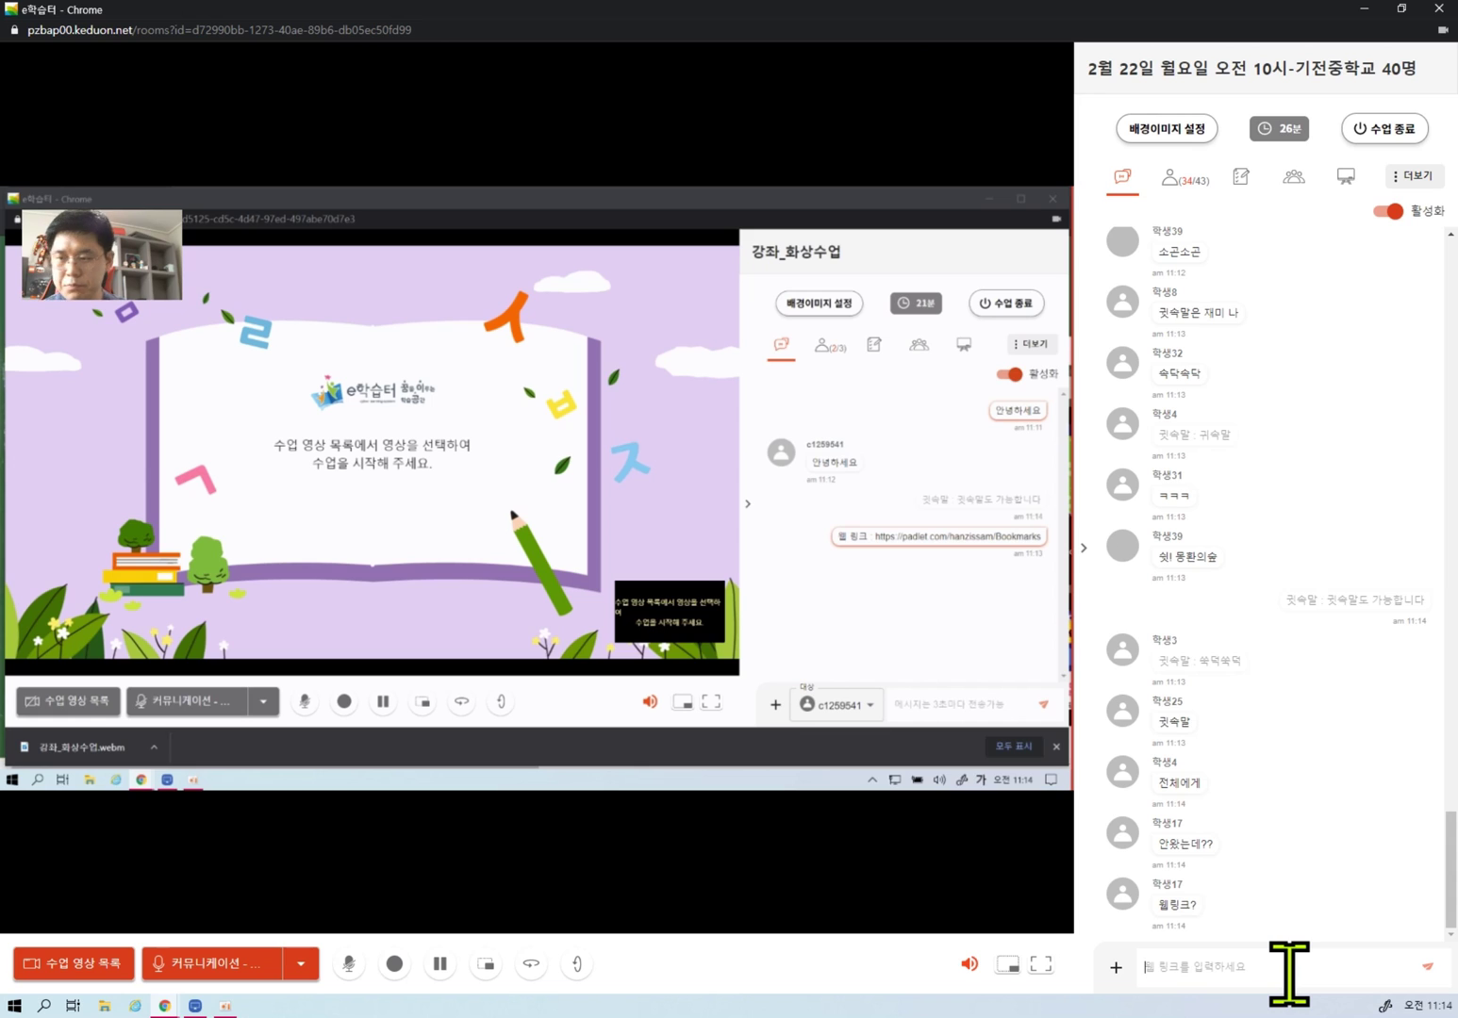
text(https://padlet.com/hanzissam/Bookmarks)
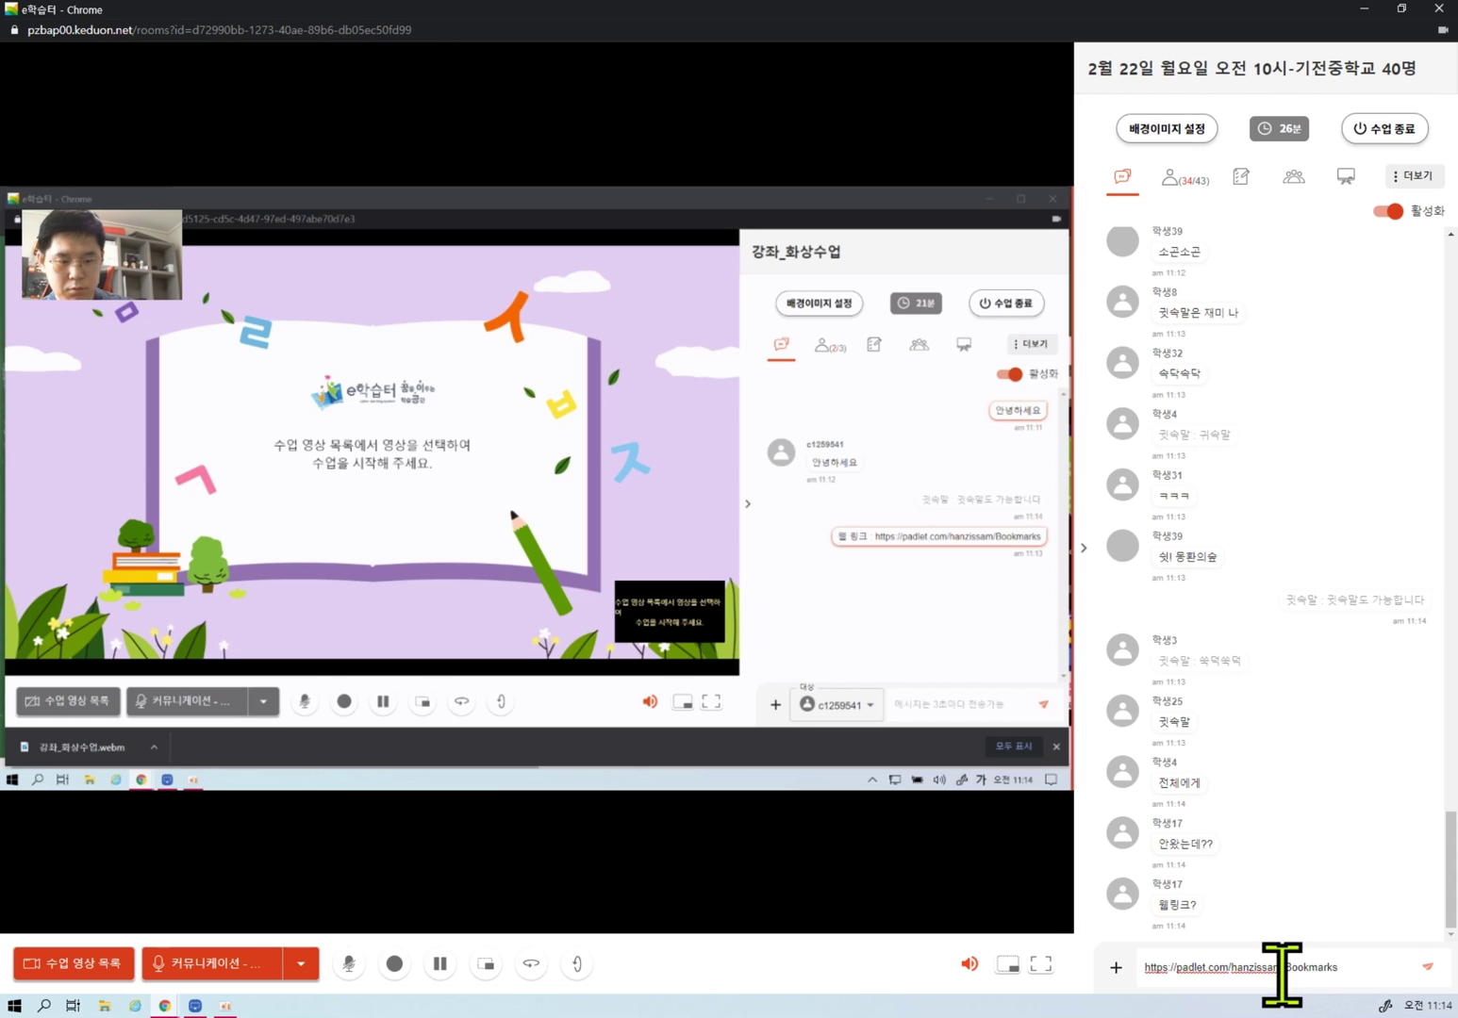
key(Return)
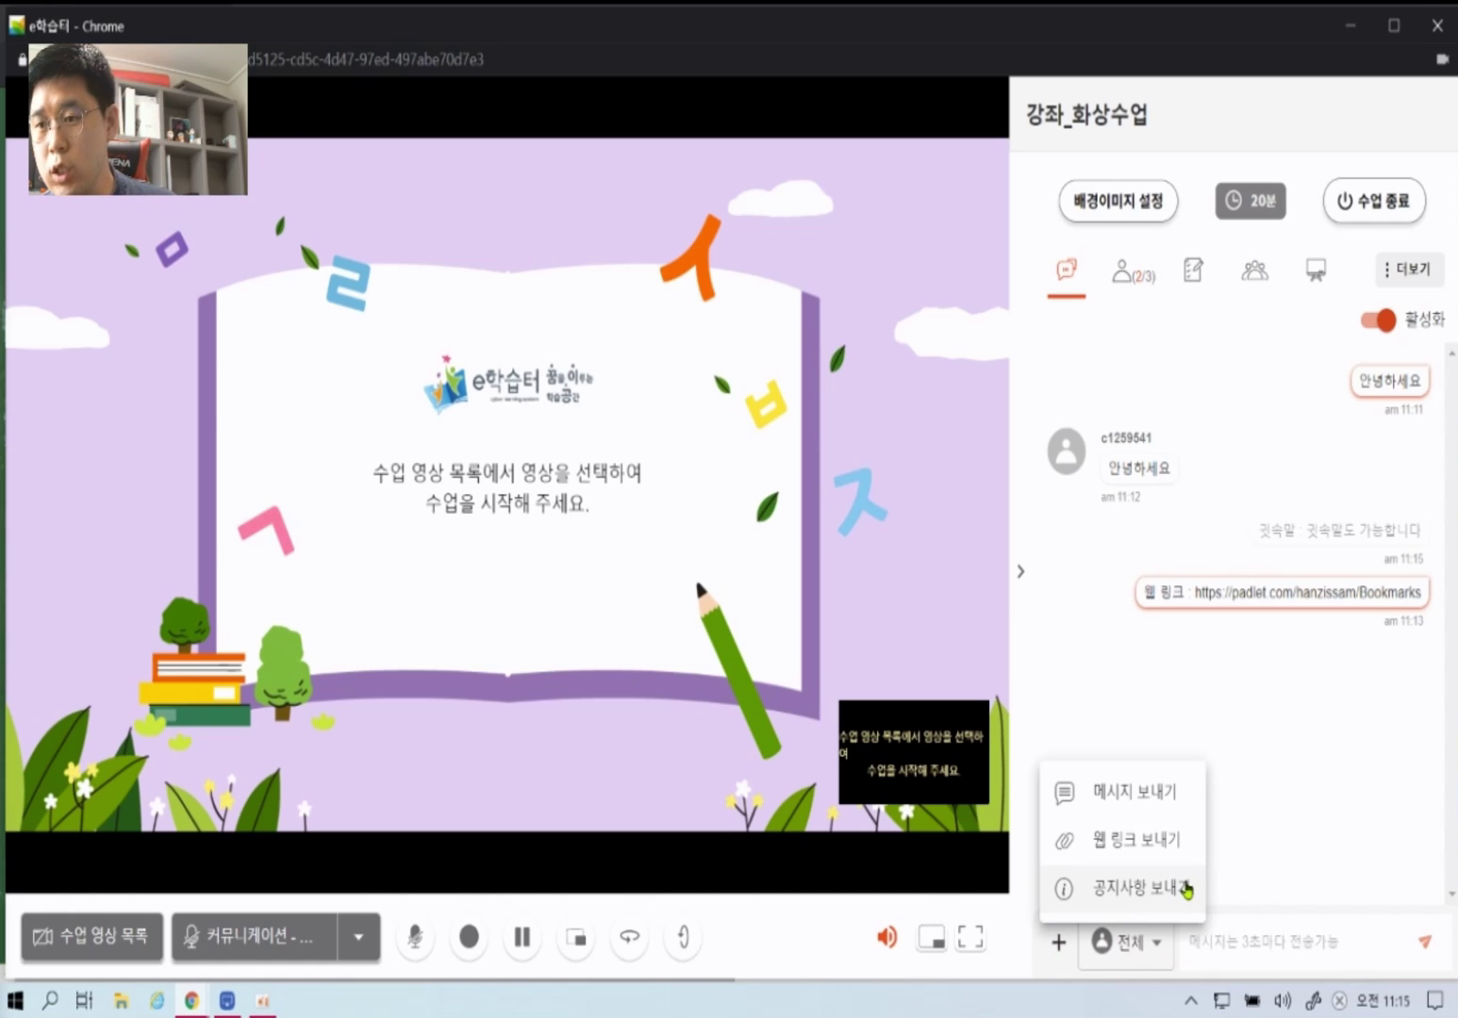
- Post '공지사항 입력' as a notice in the larger class chat
click(1184, 888)
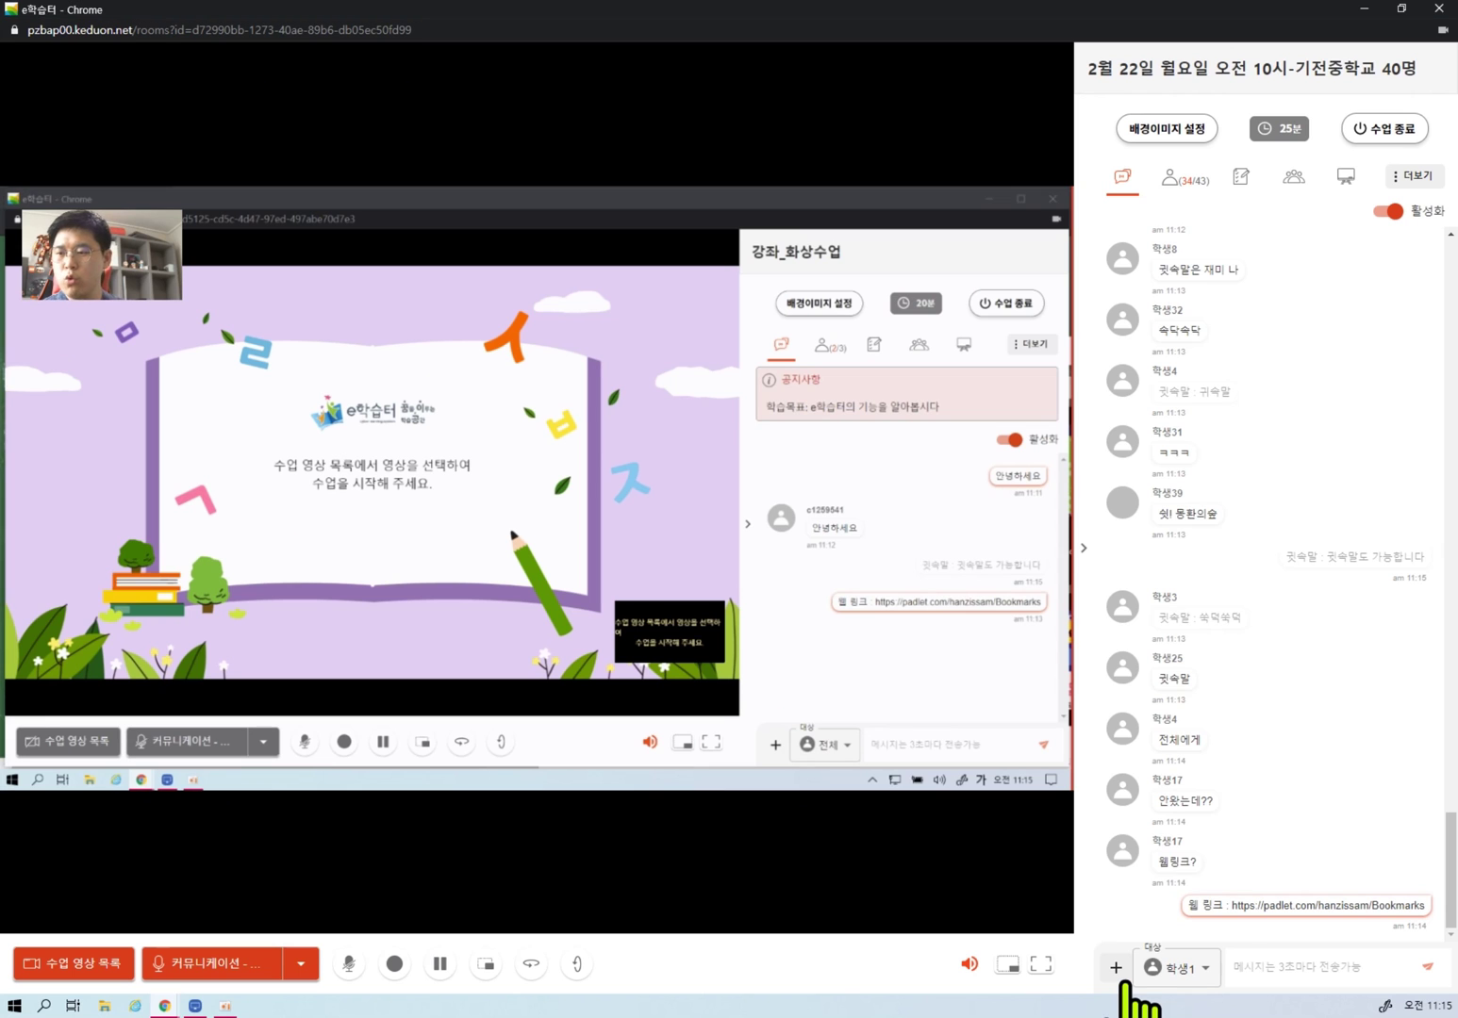
click(1115, 966)
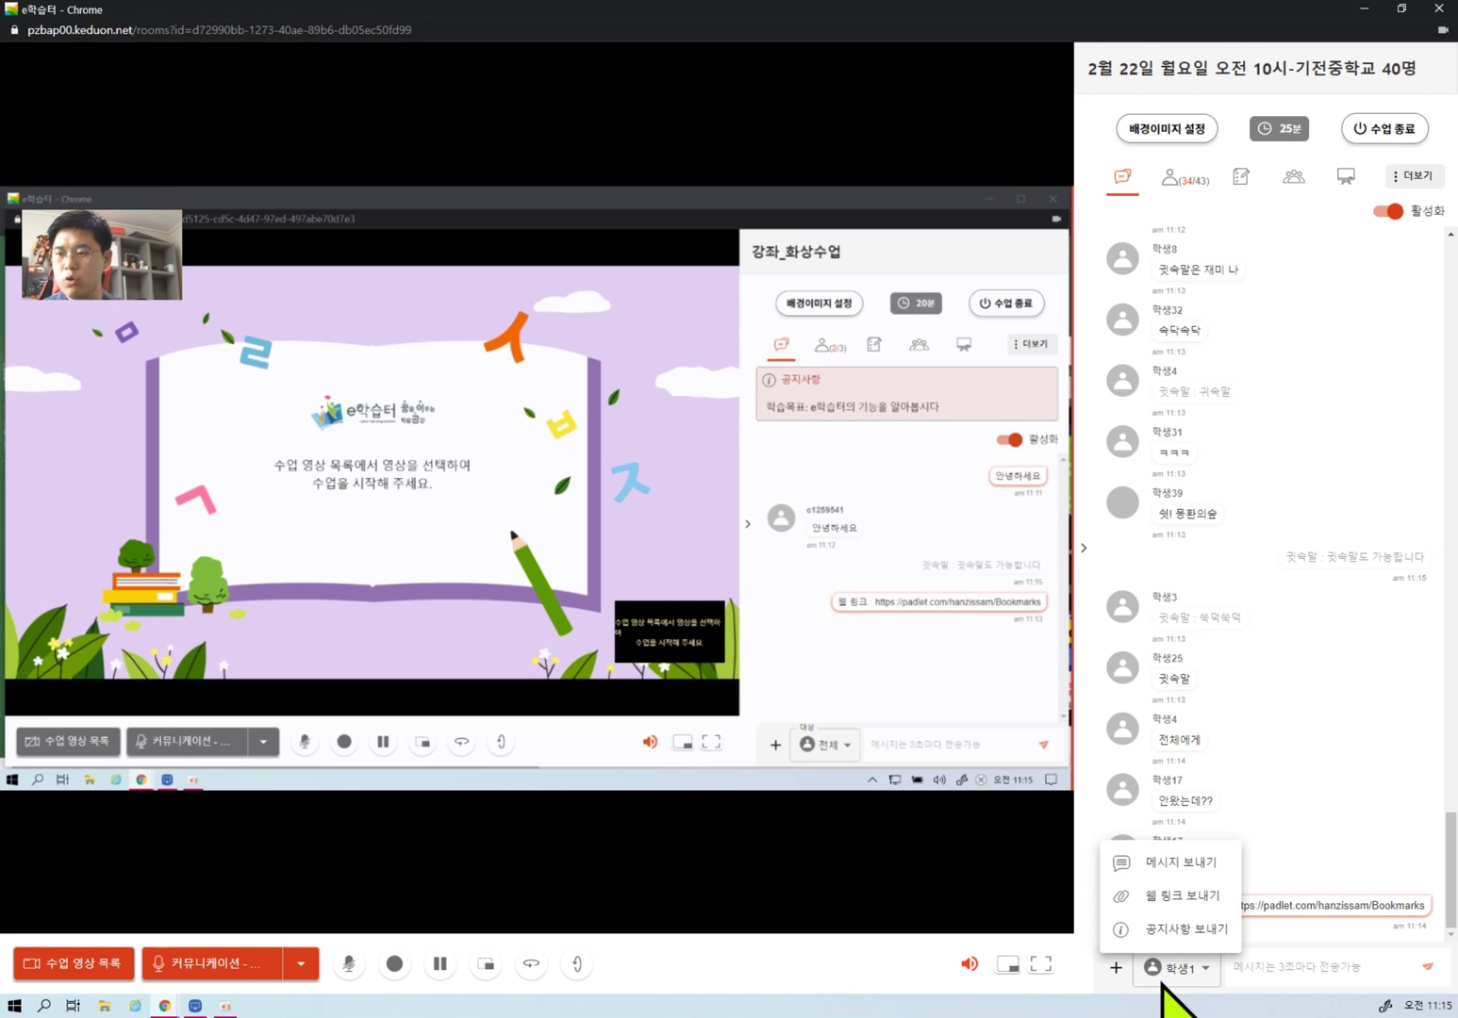
click(1186, 928)
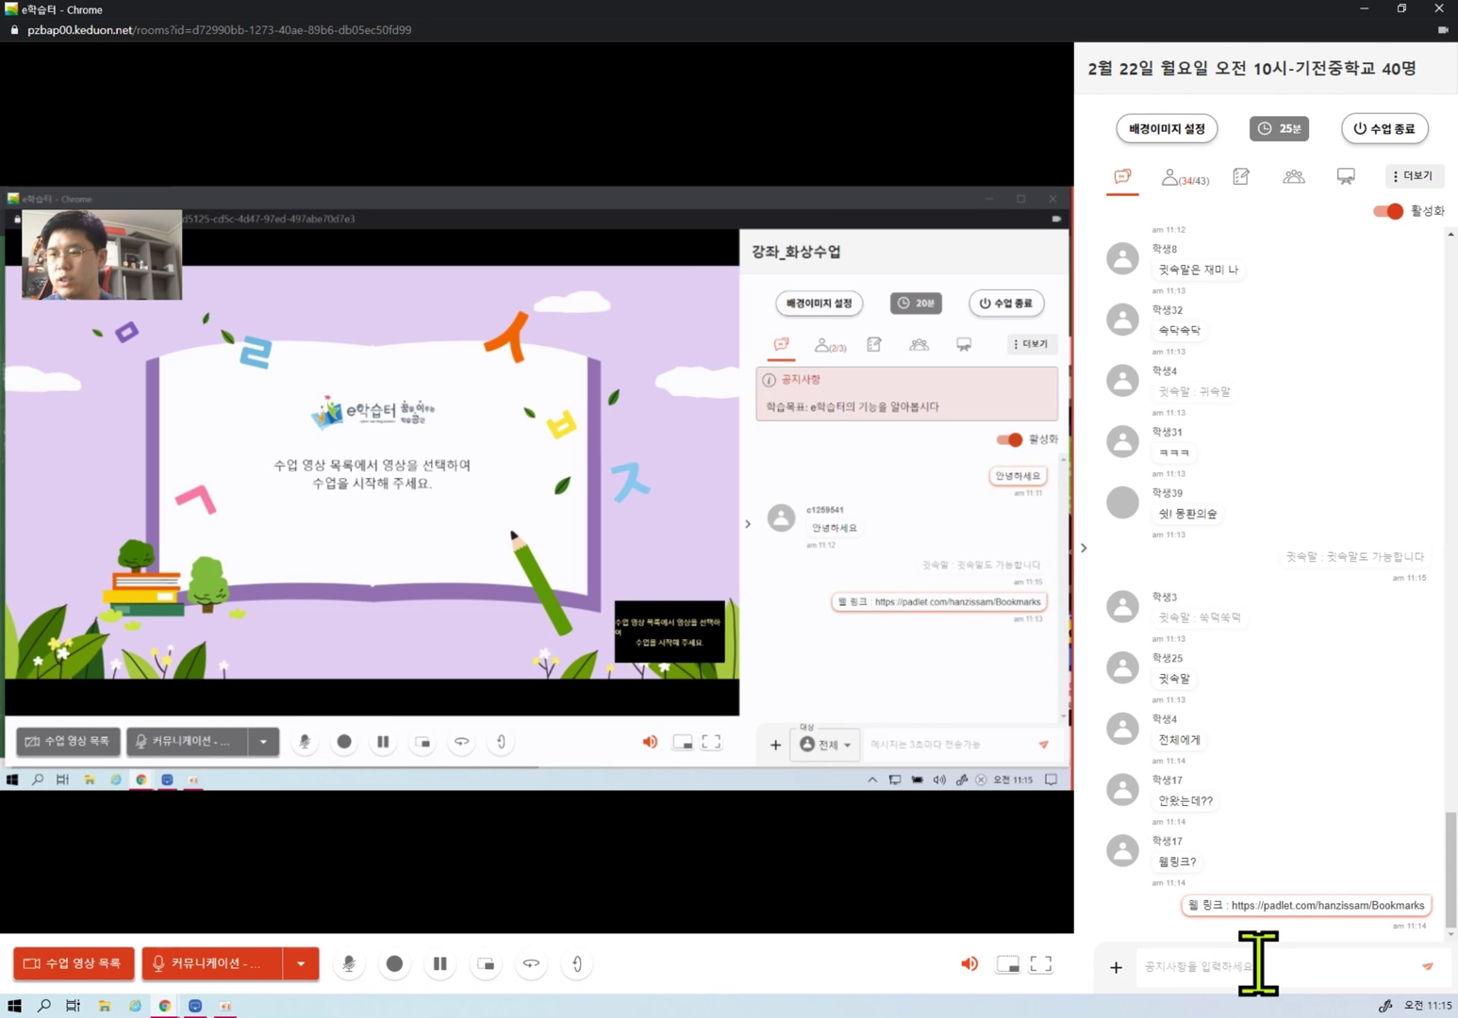
text(공지사항 입력)
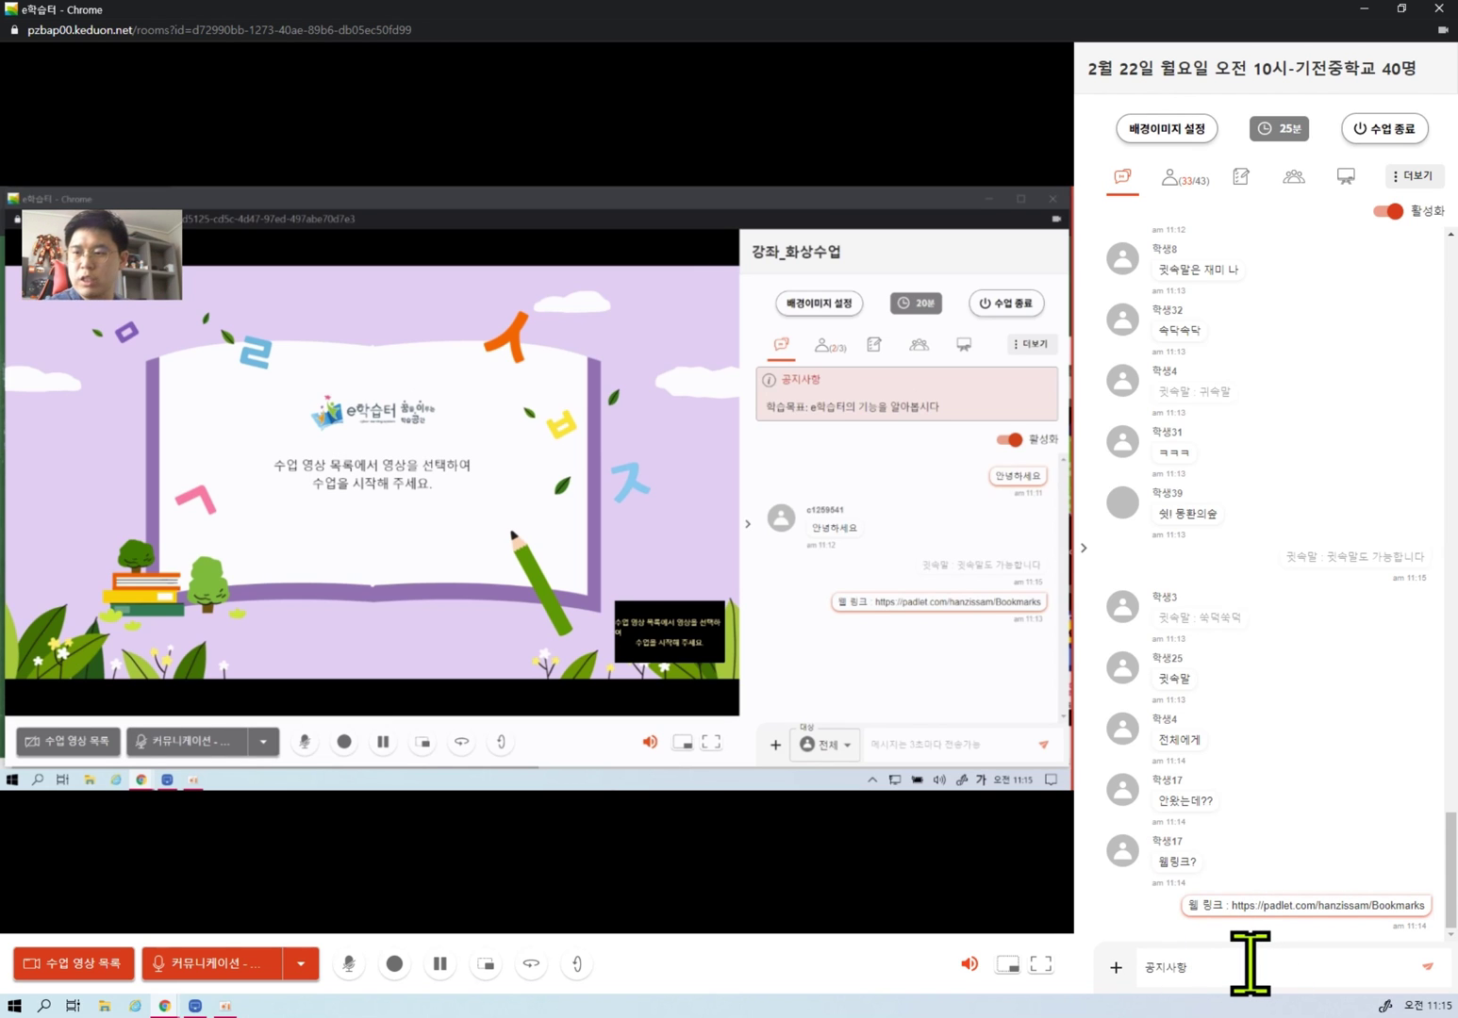
key(Return)
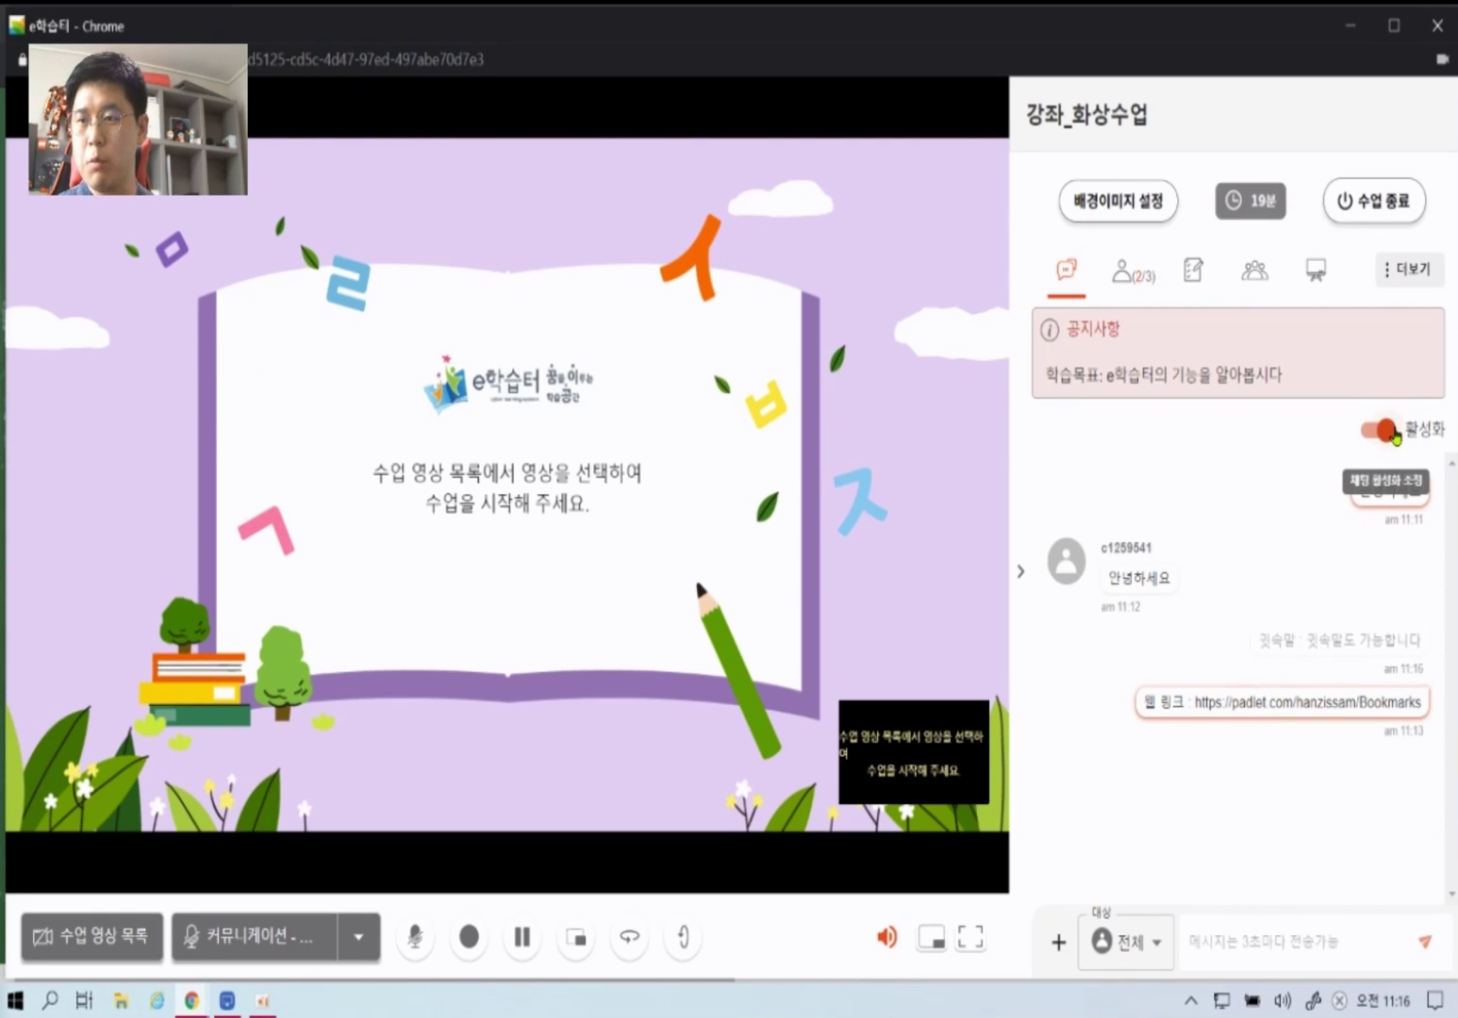
- Disable student chat in both class windows, then re-enable class chat
click(1382, 431)
key(alt+Tab)
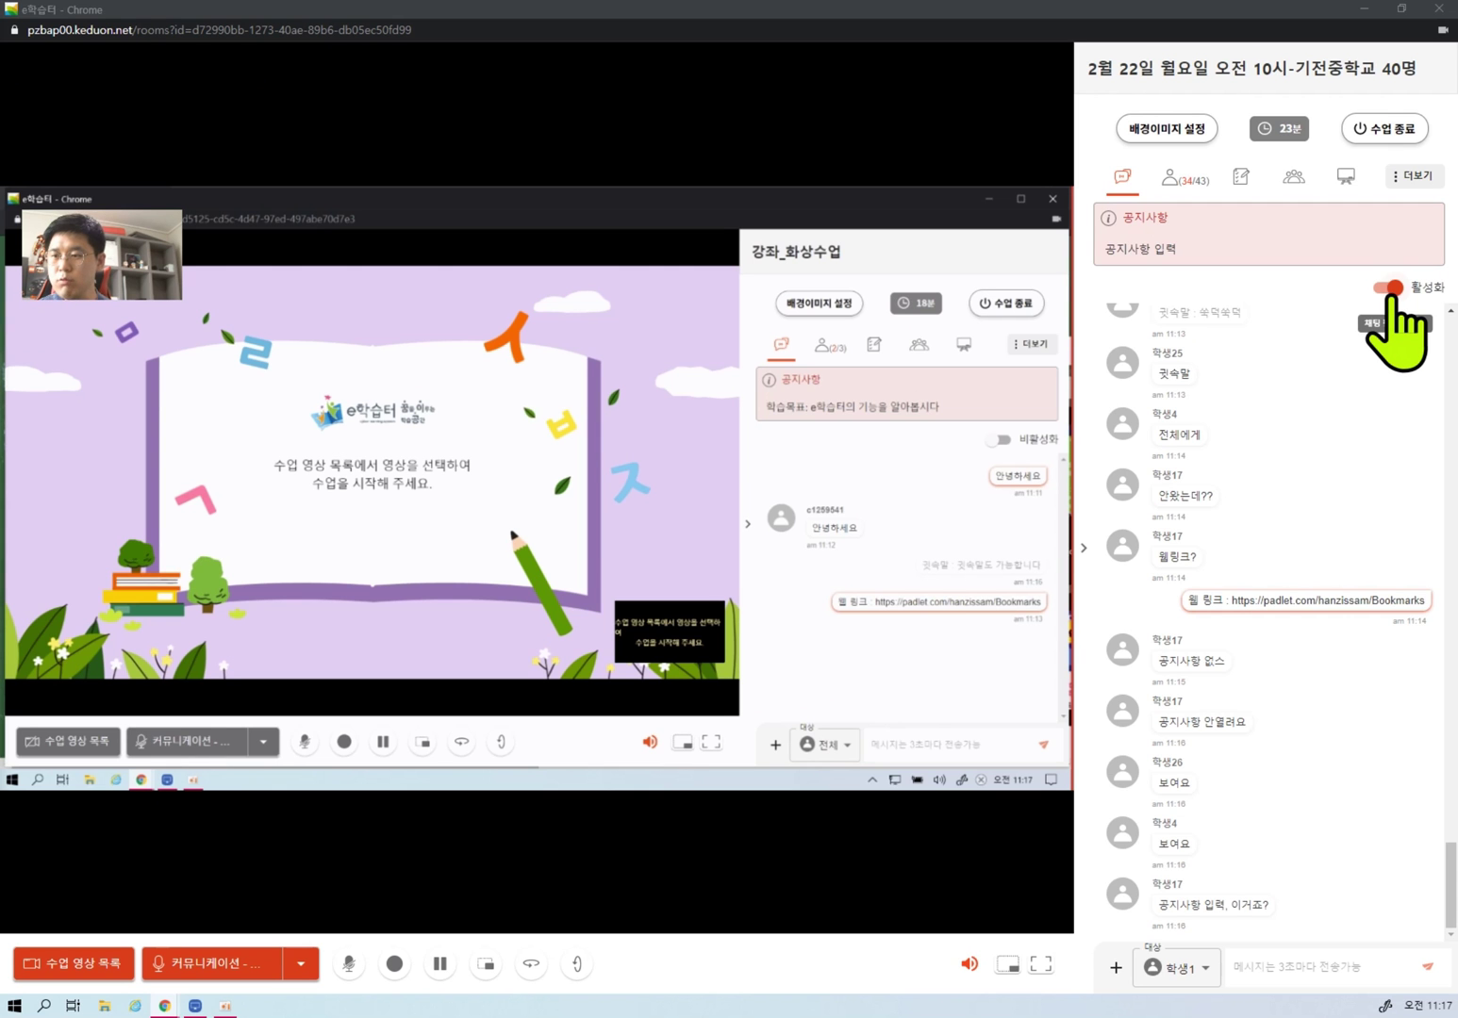
click(1387, 290)
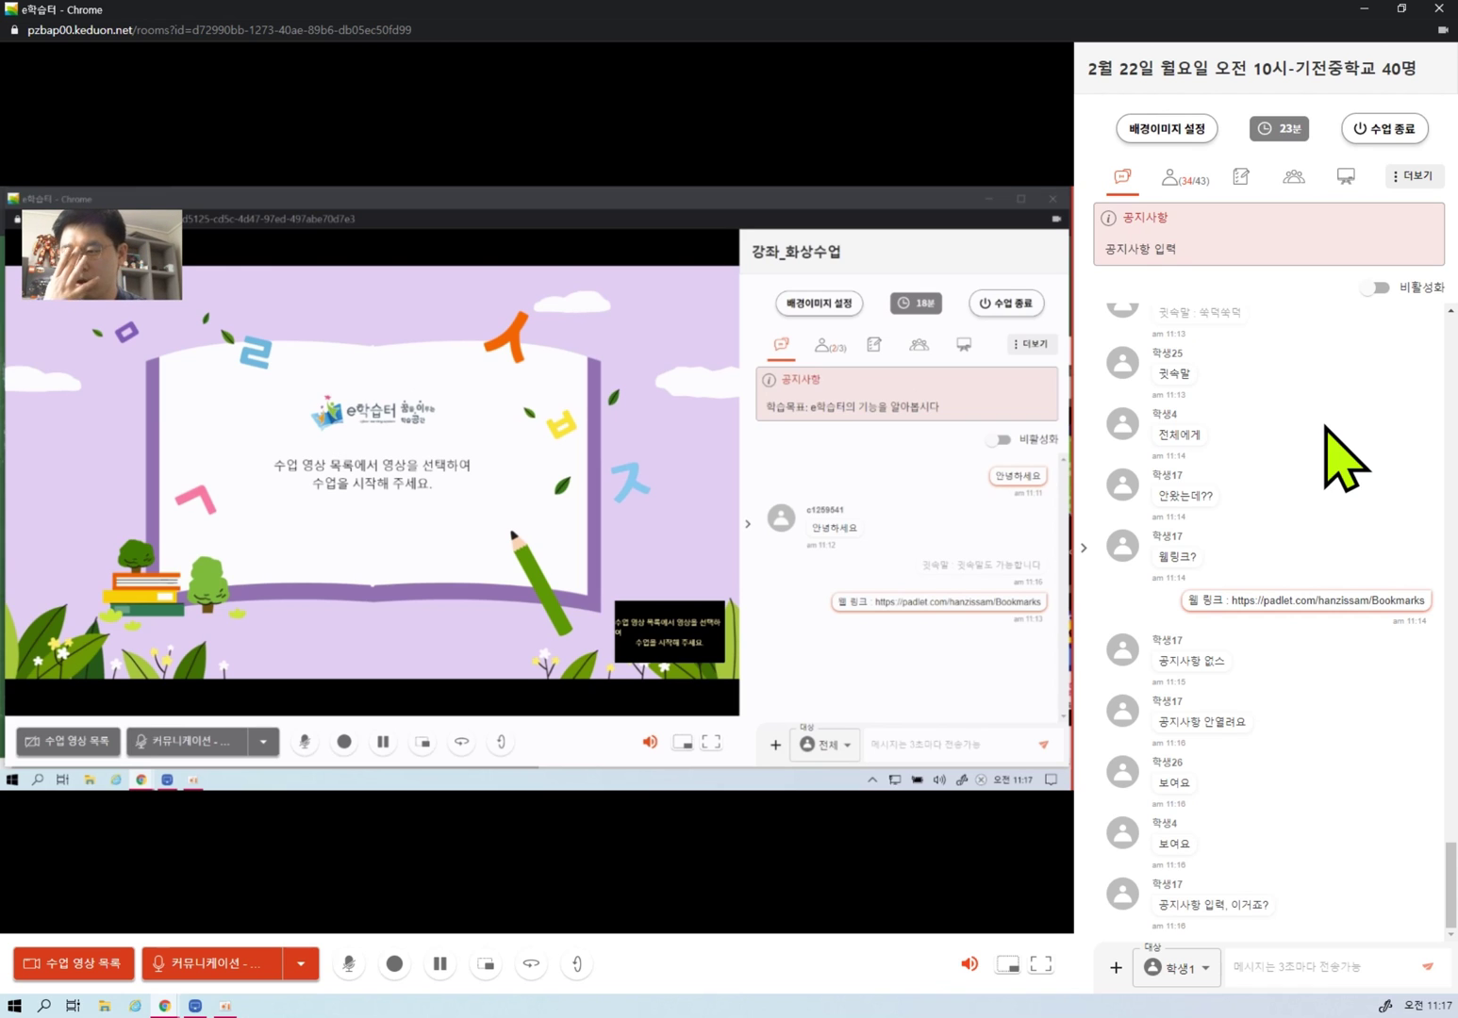
click(1378, 290)
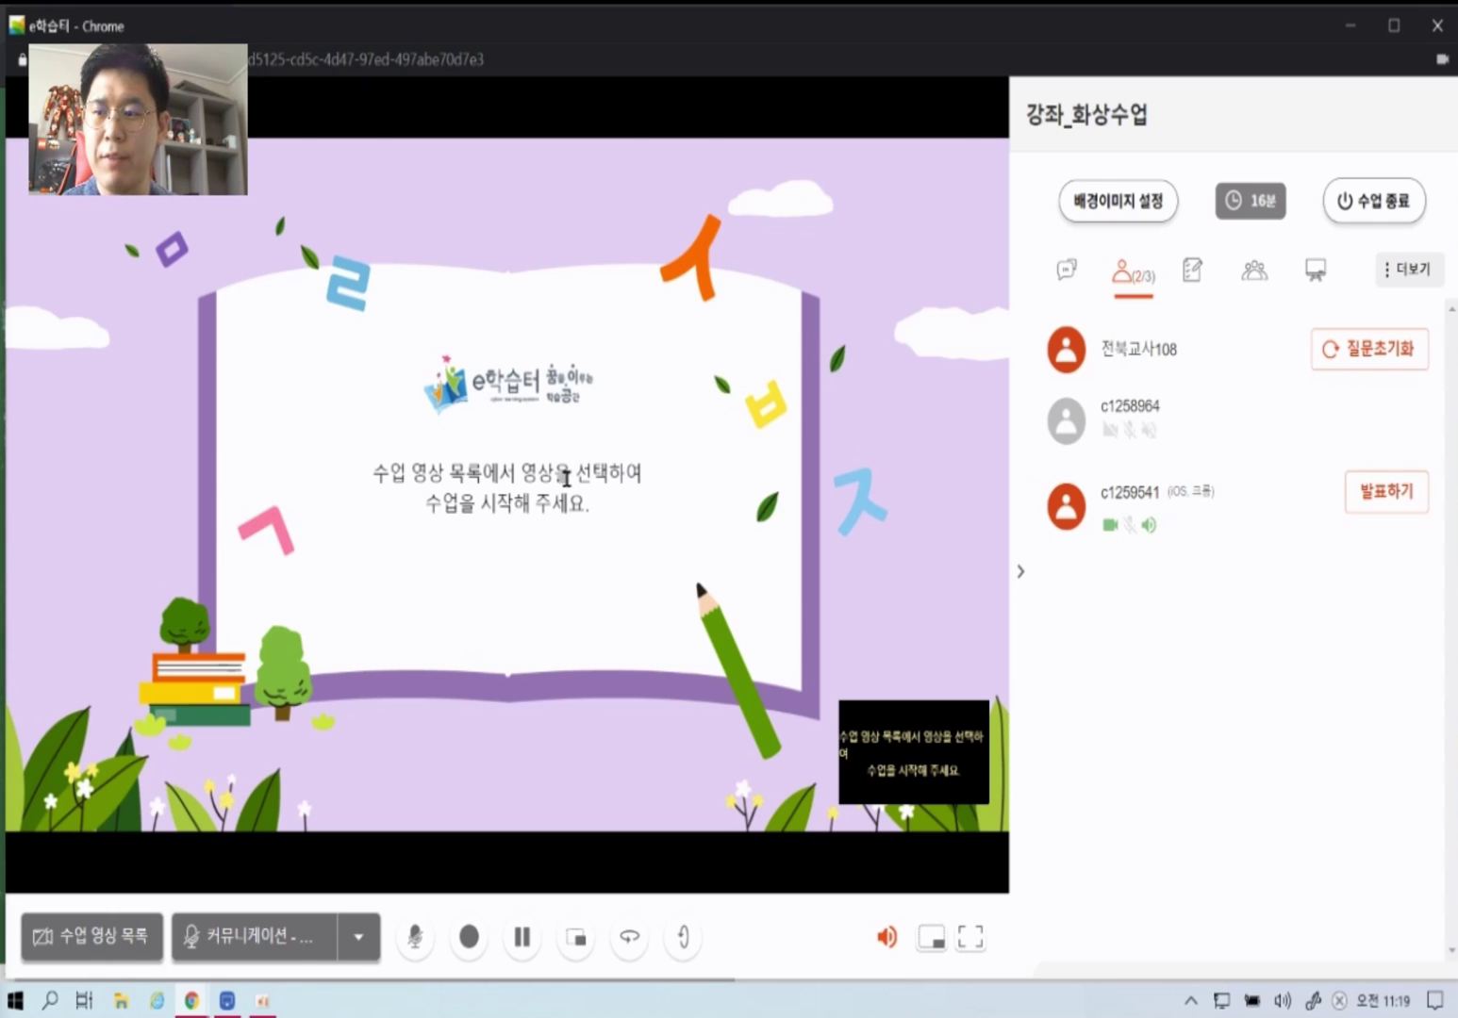
- Play the webcam as the 주 main video, stop it, then play it as the 부 inset
click(133, 948)
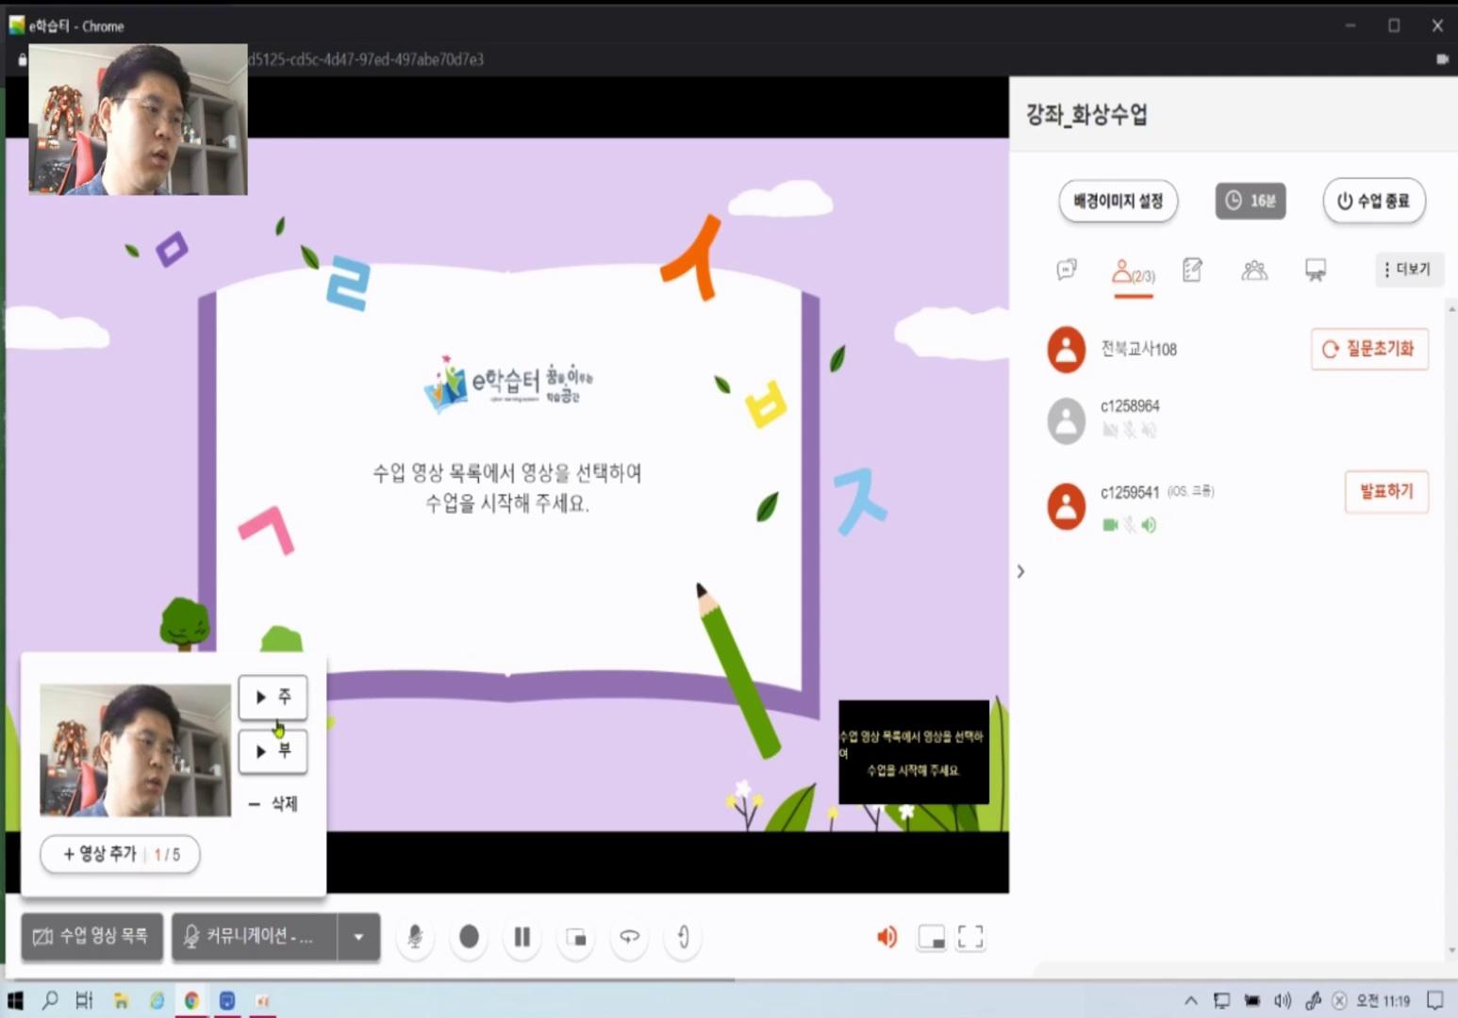
click(279, 696)
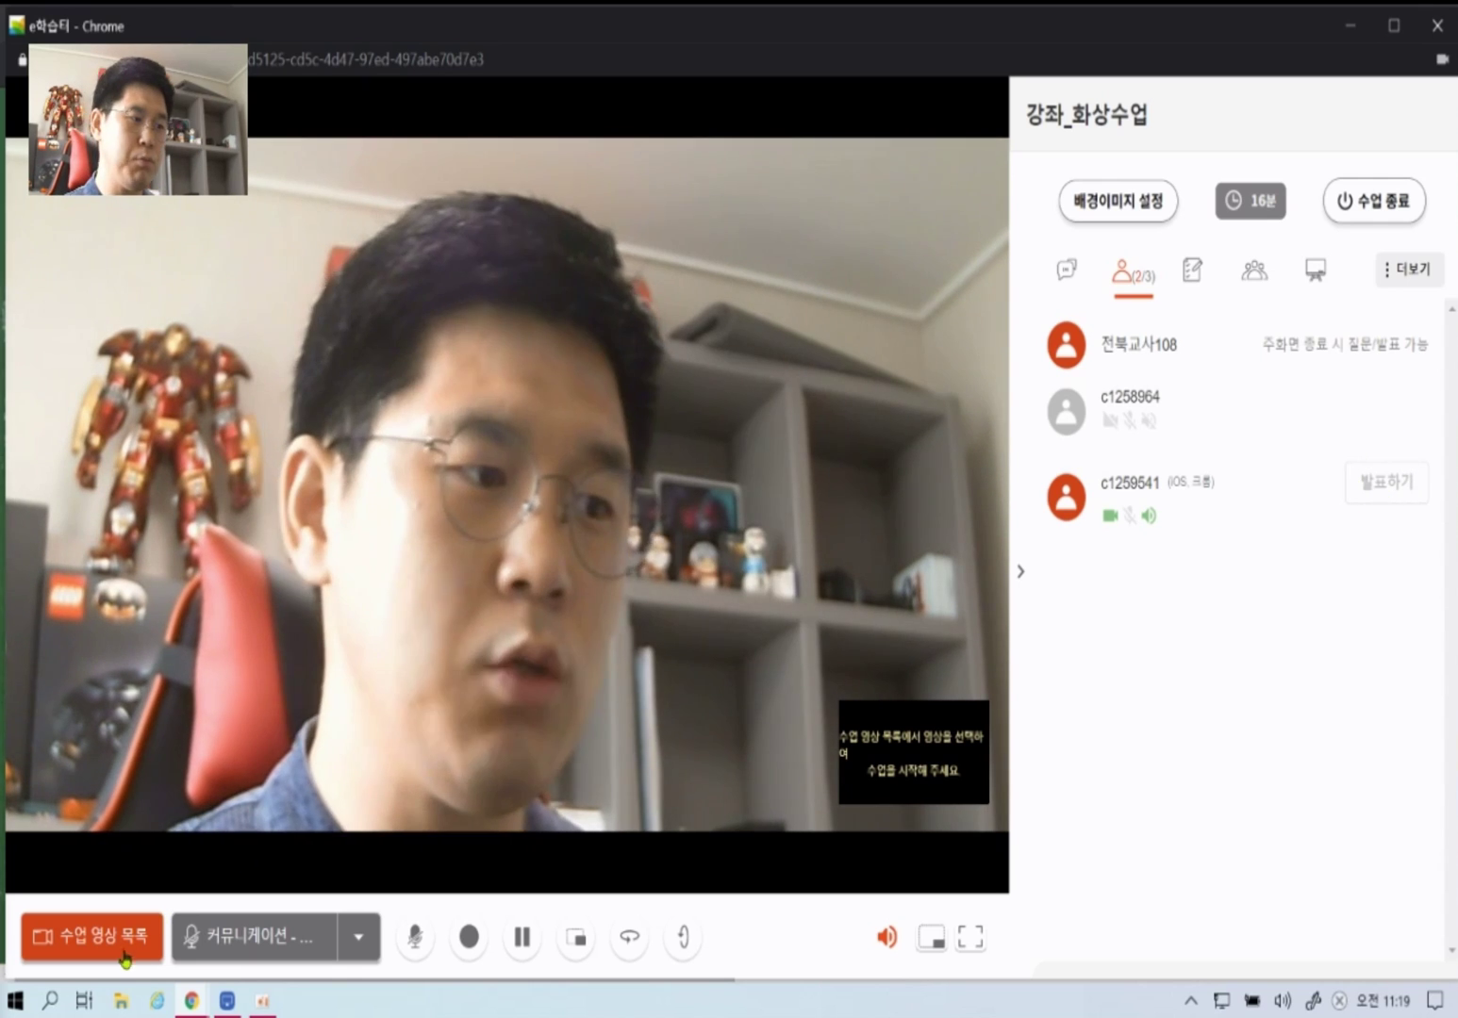
click(123, 957)
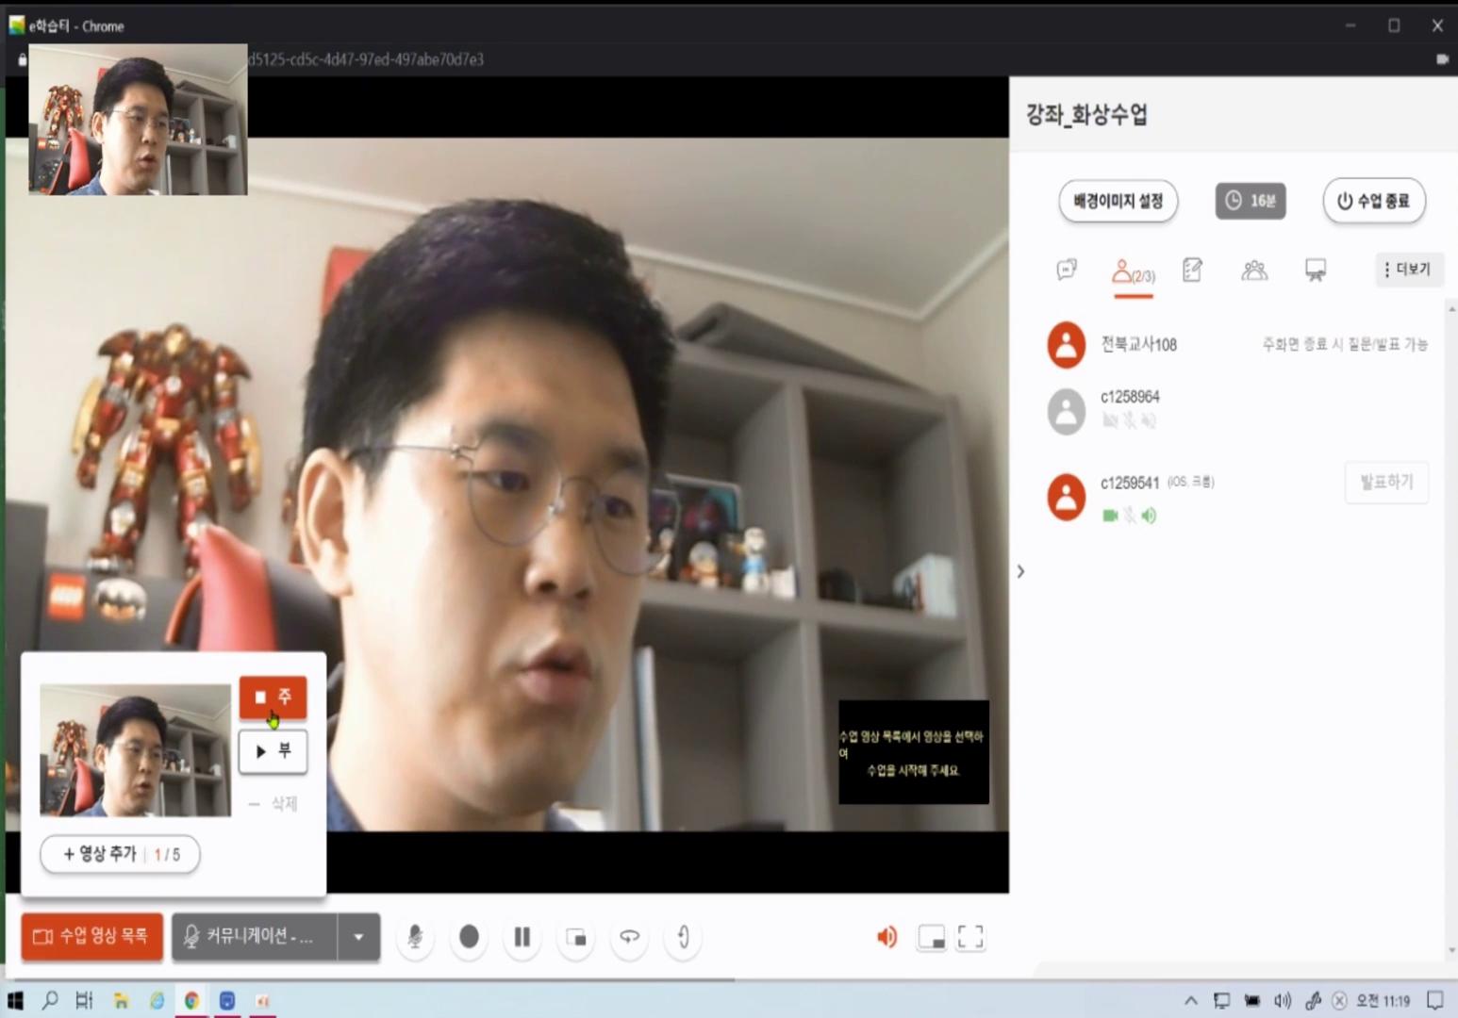
click(272, 717)
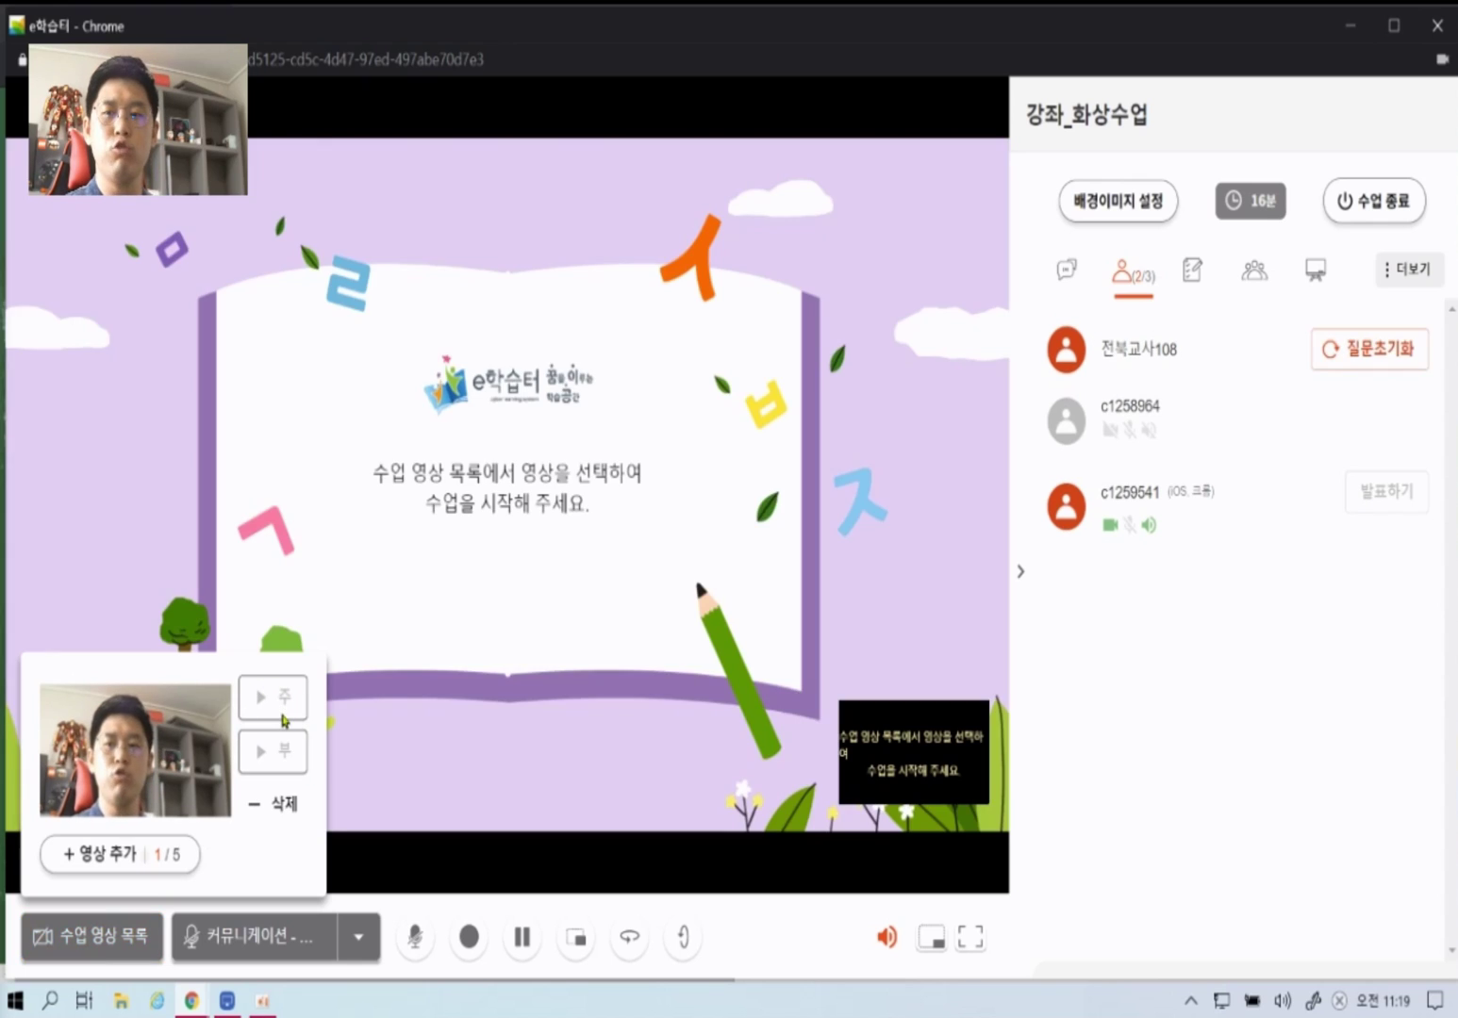
click(275, 773)
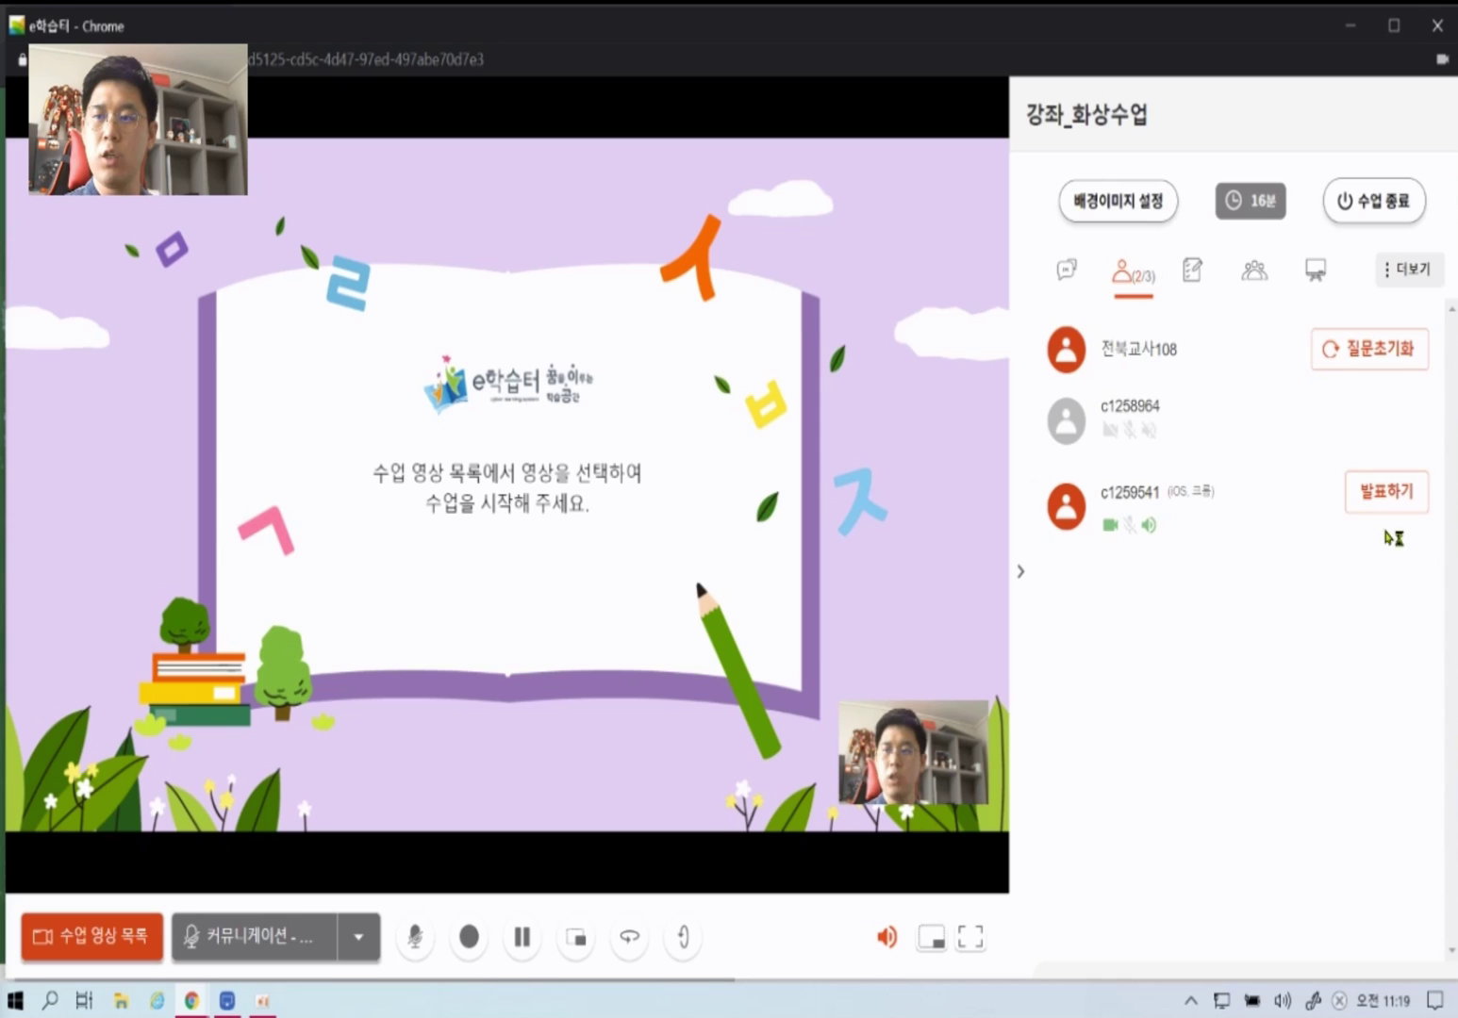
click(138, 954)
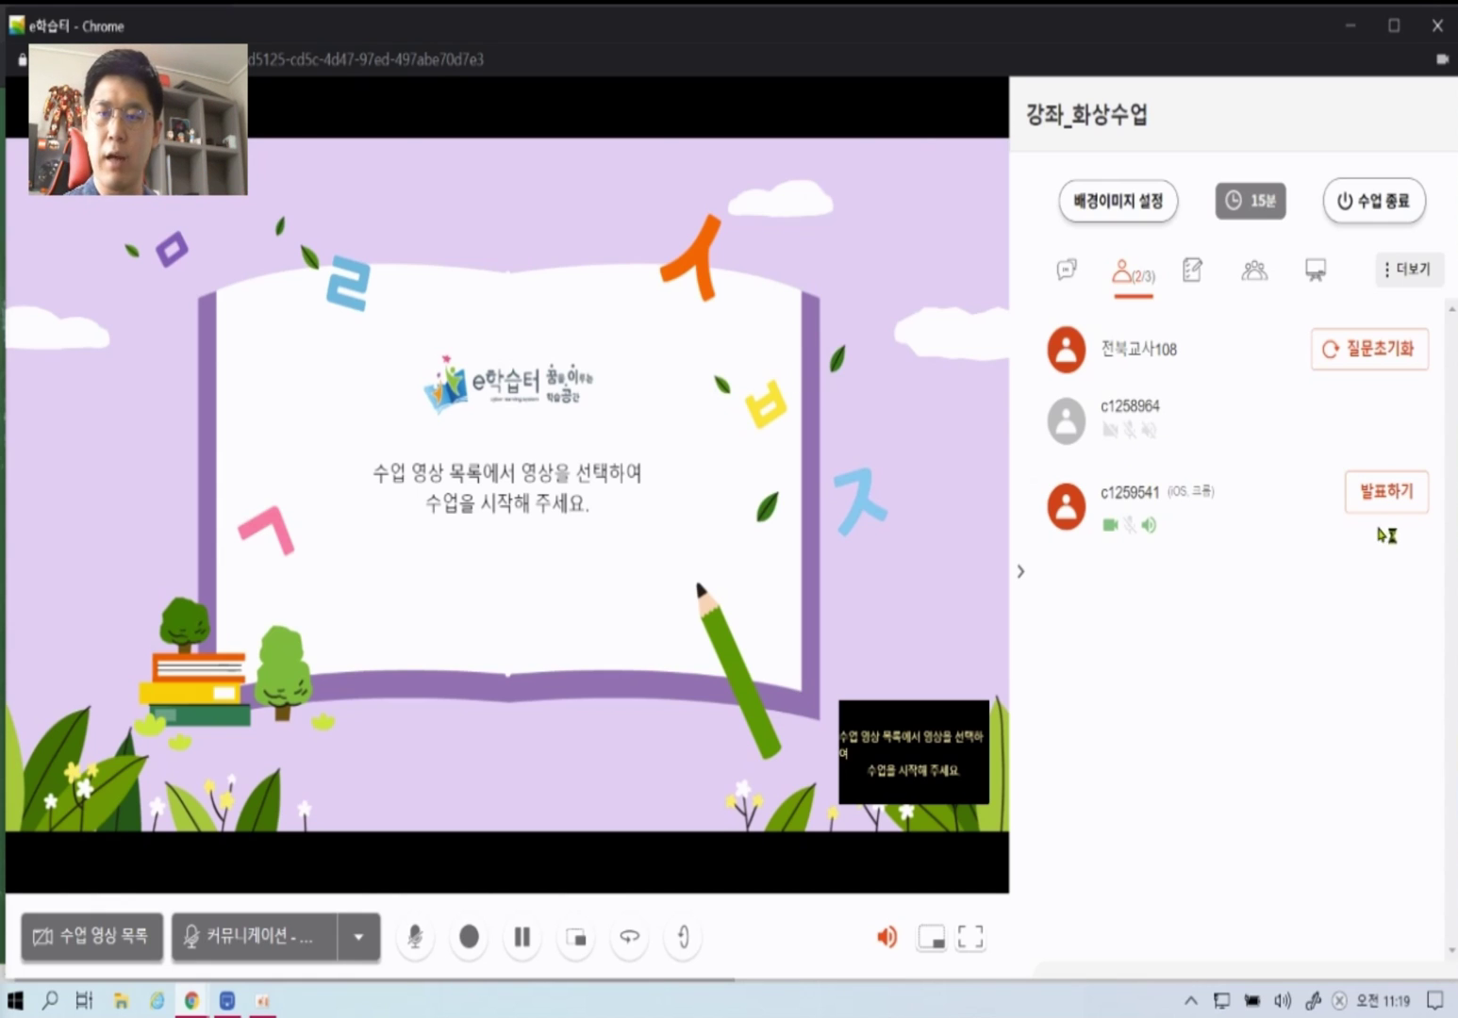
- Have the iPad student present their camera via 발표하기, then stop the presentation
click(1407, 508)
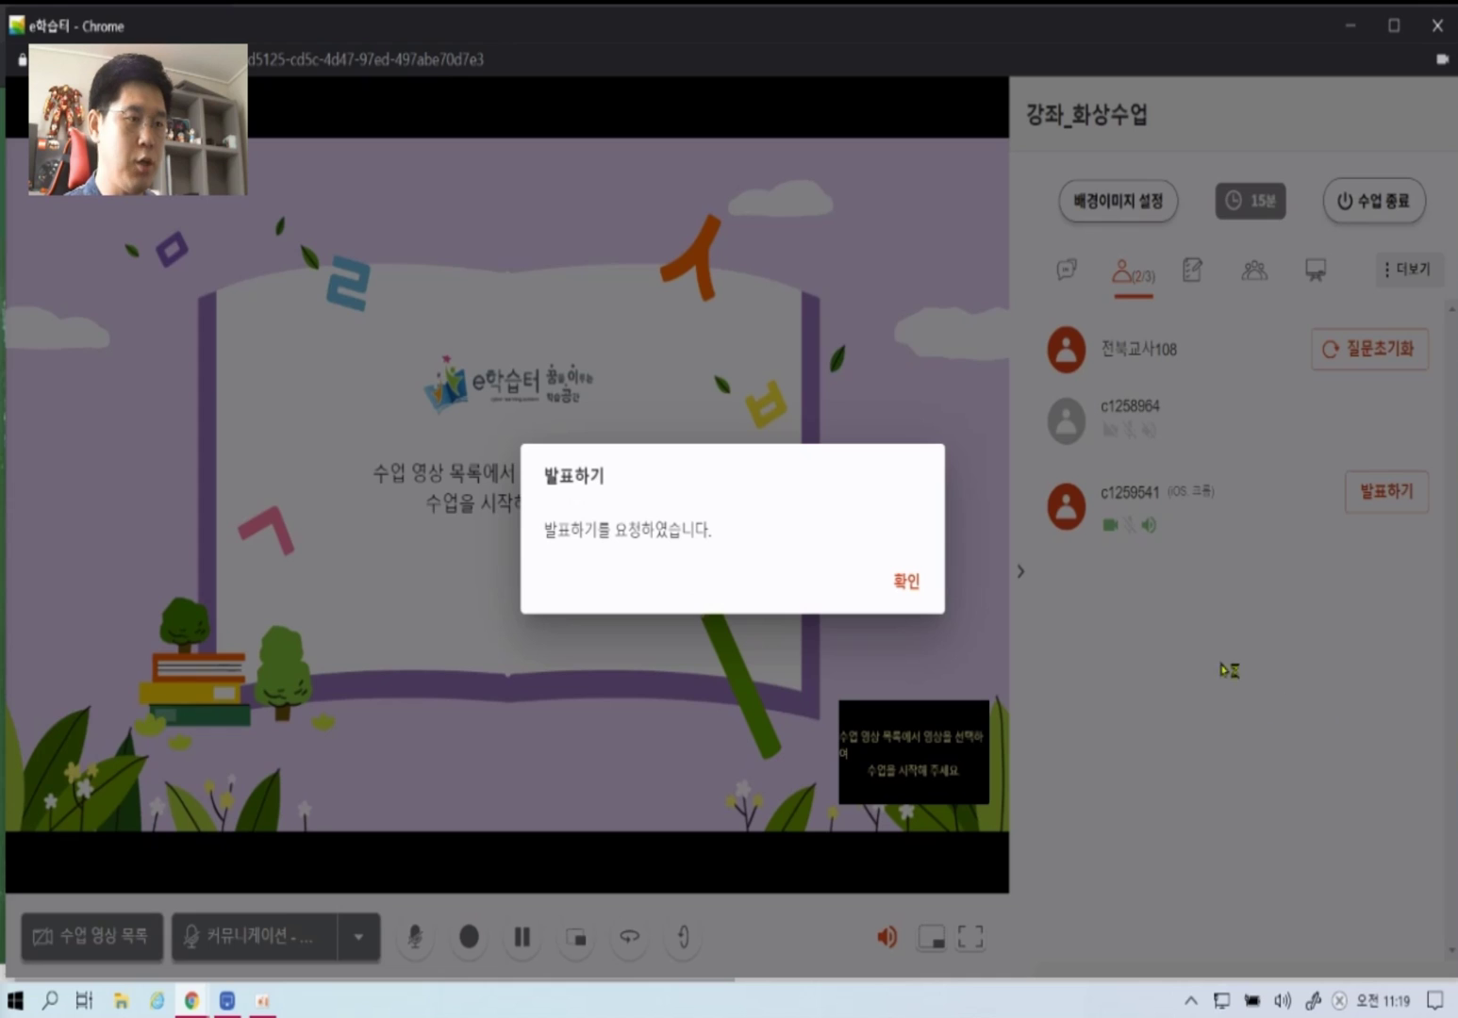
click(906, 592)
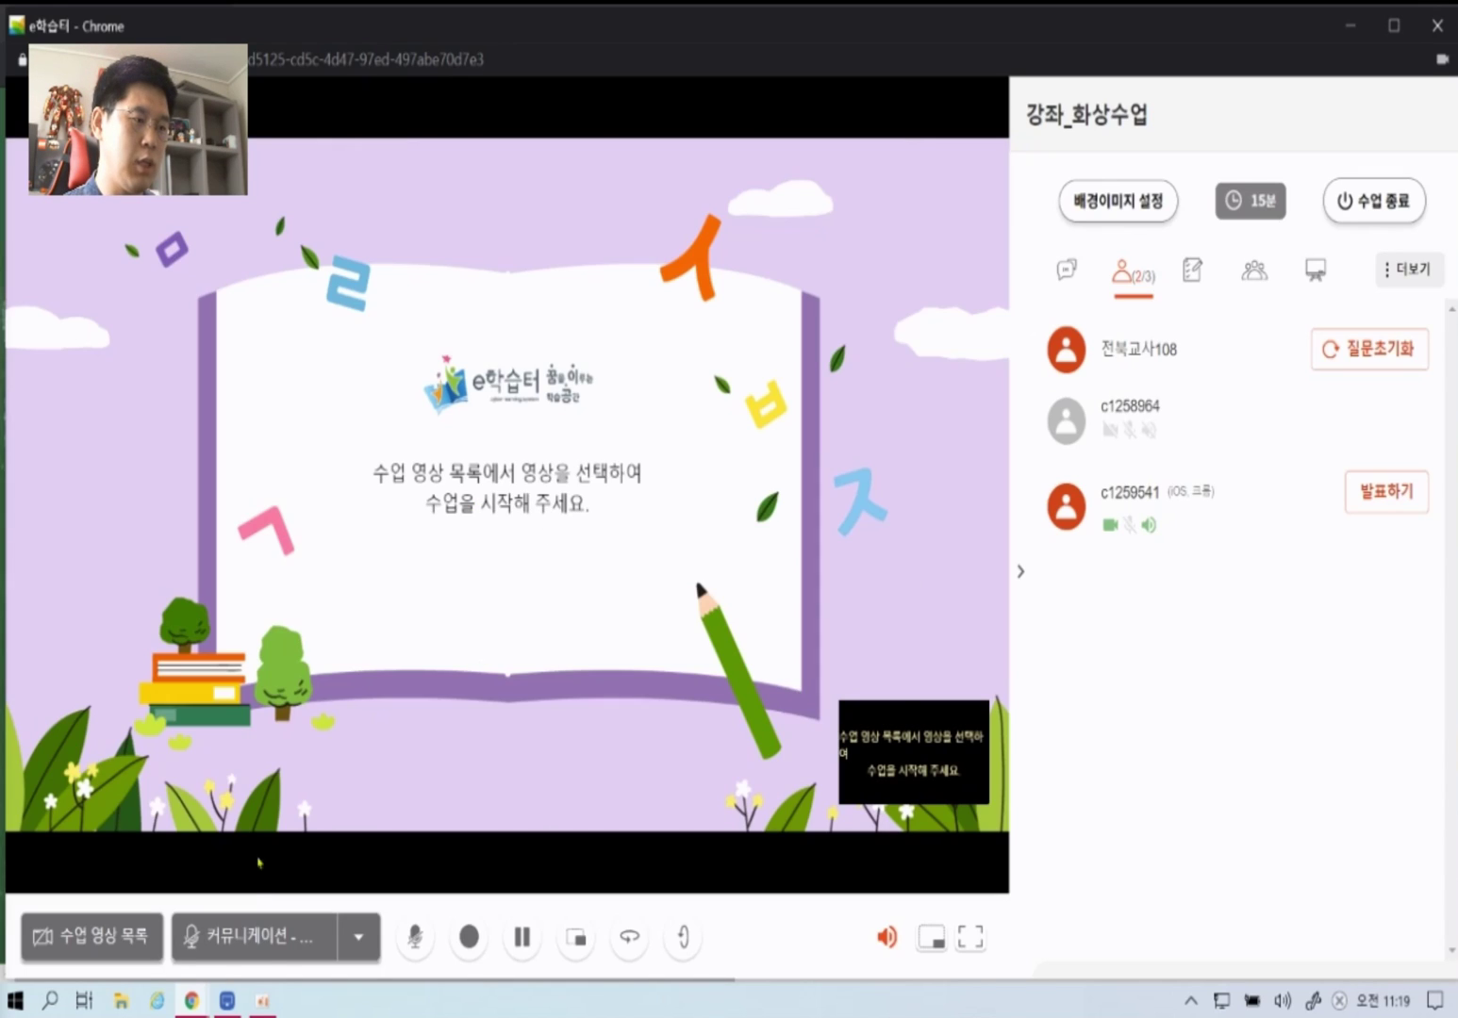
click(259, 1000)
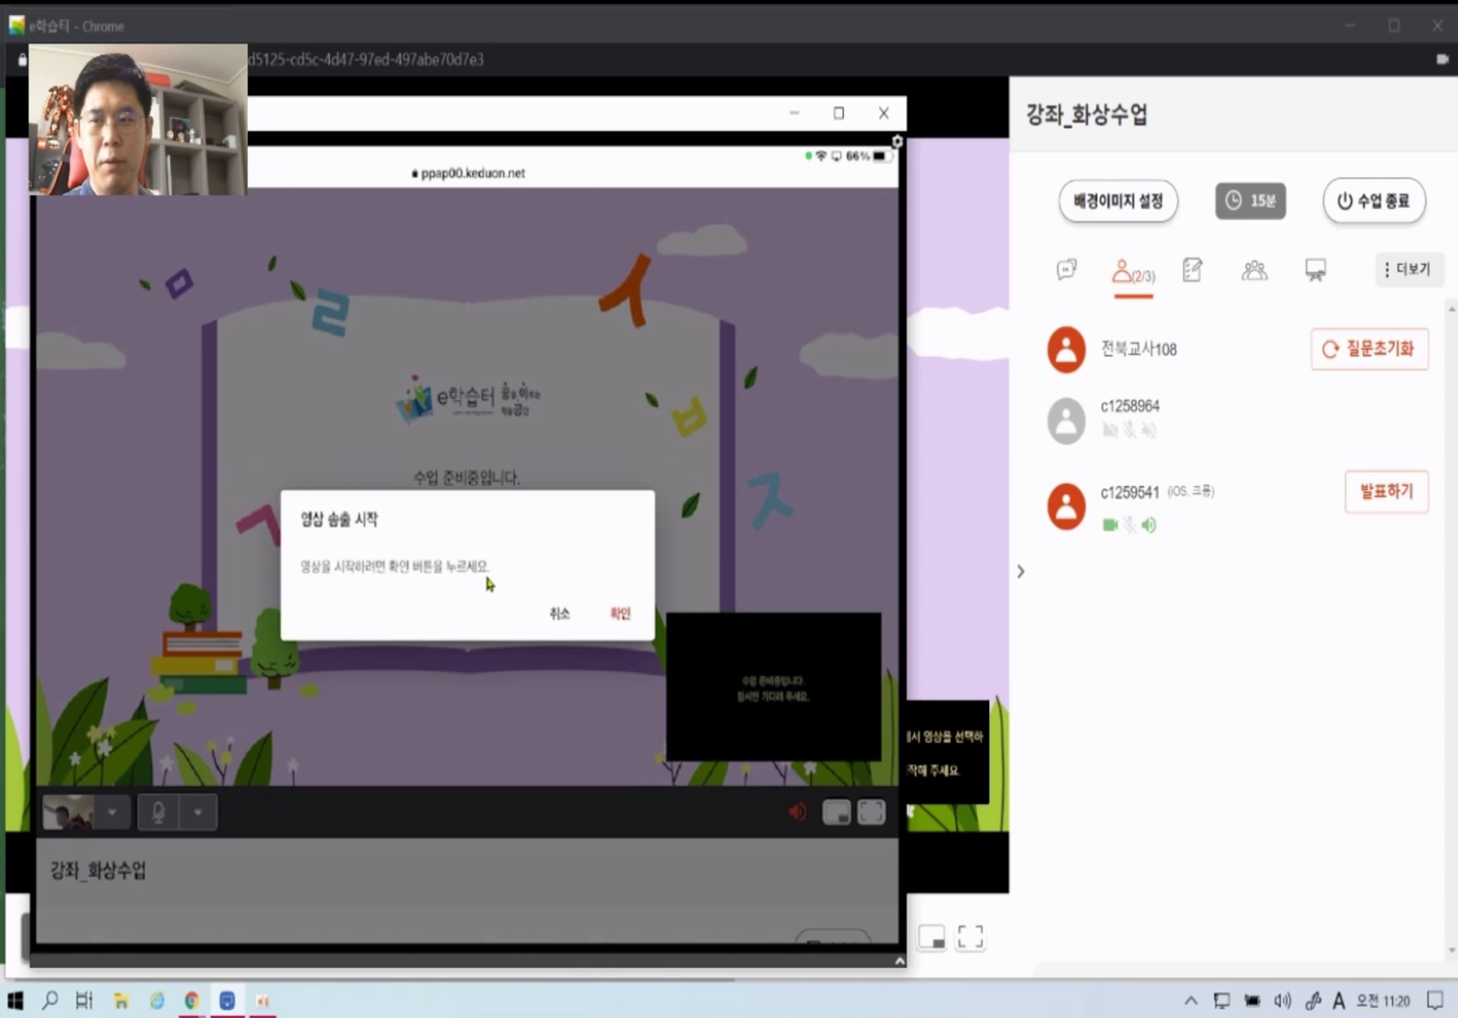
click(620, 614)
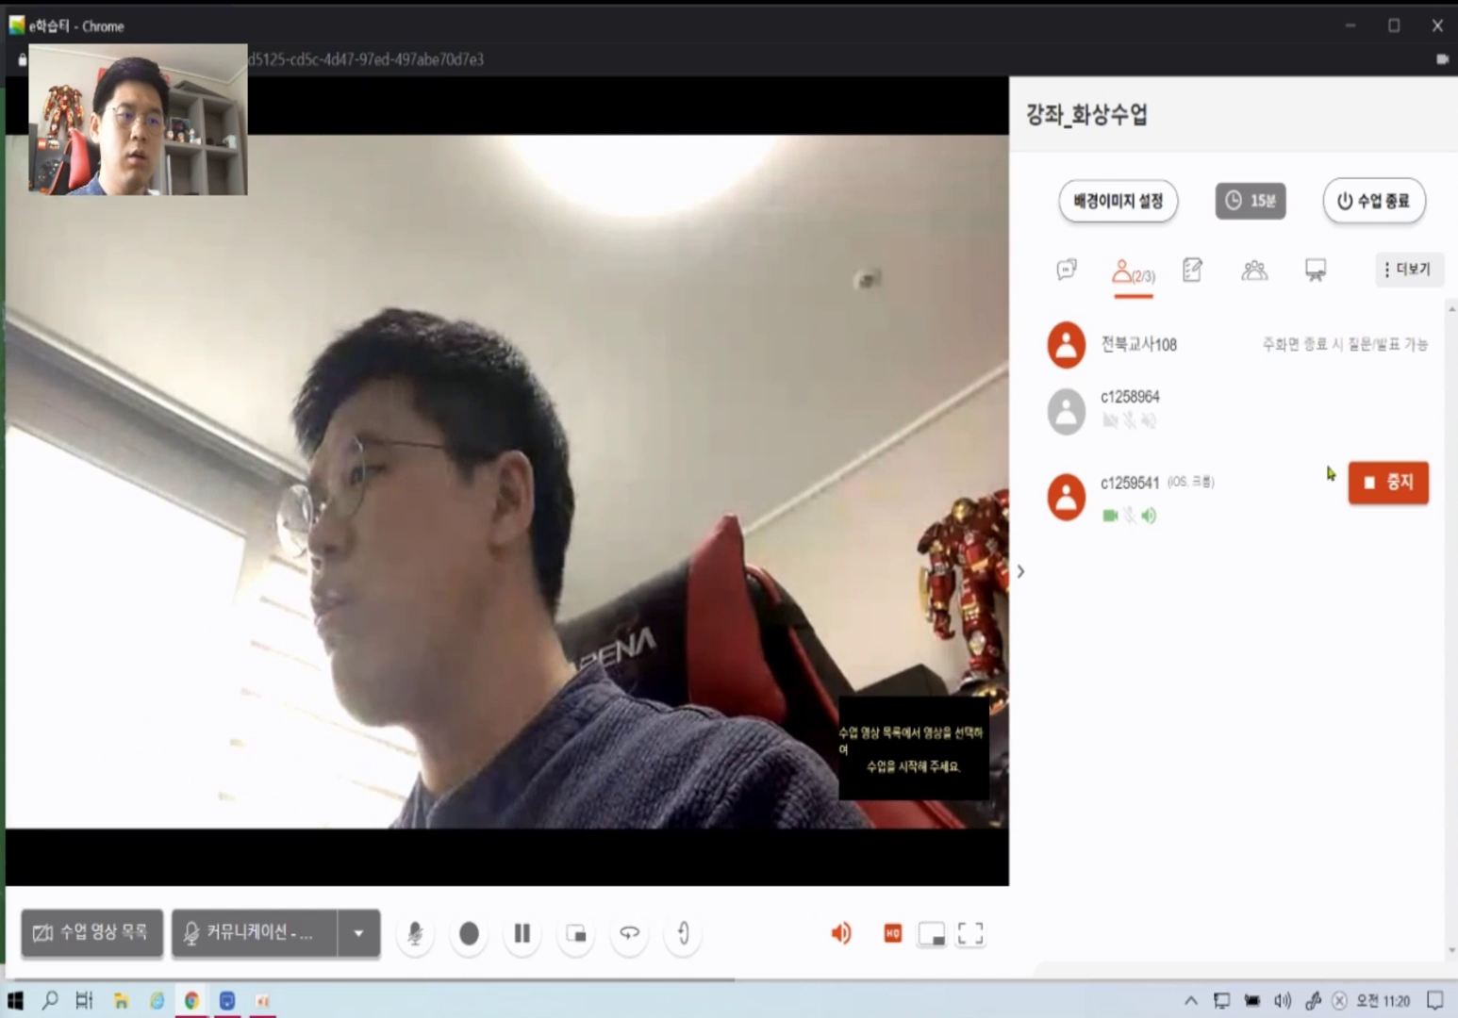
click(1396, 497)
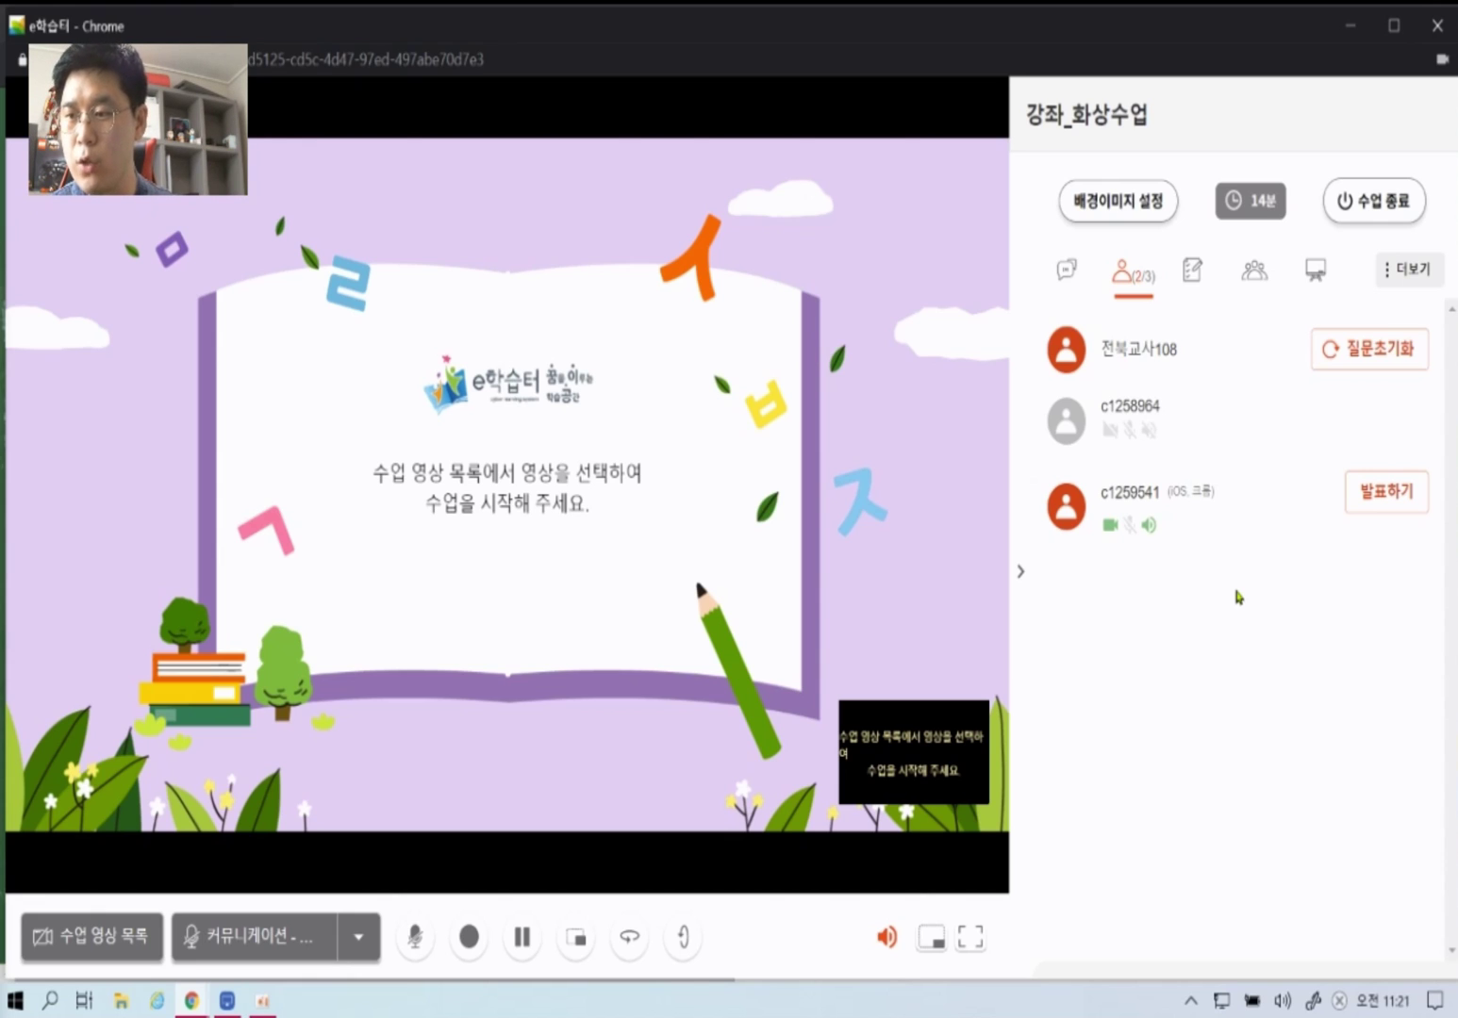
- From the enlarged iPad student mirror, send and confirm a 질문하기 question request
click(226, 1001)
drag(701, 97, 758, 59)
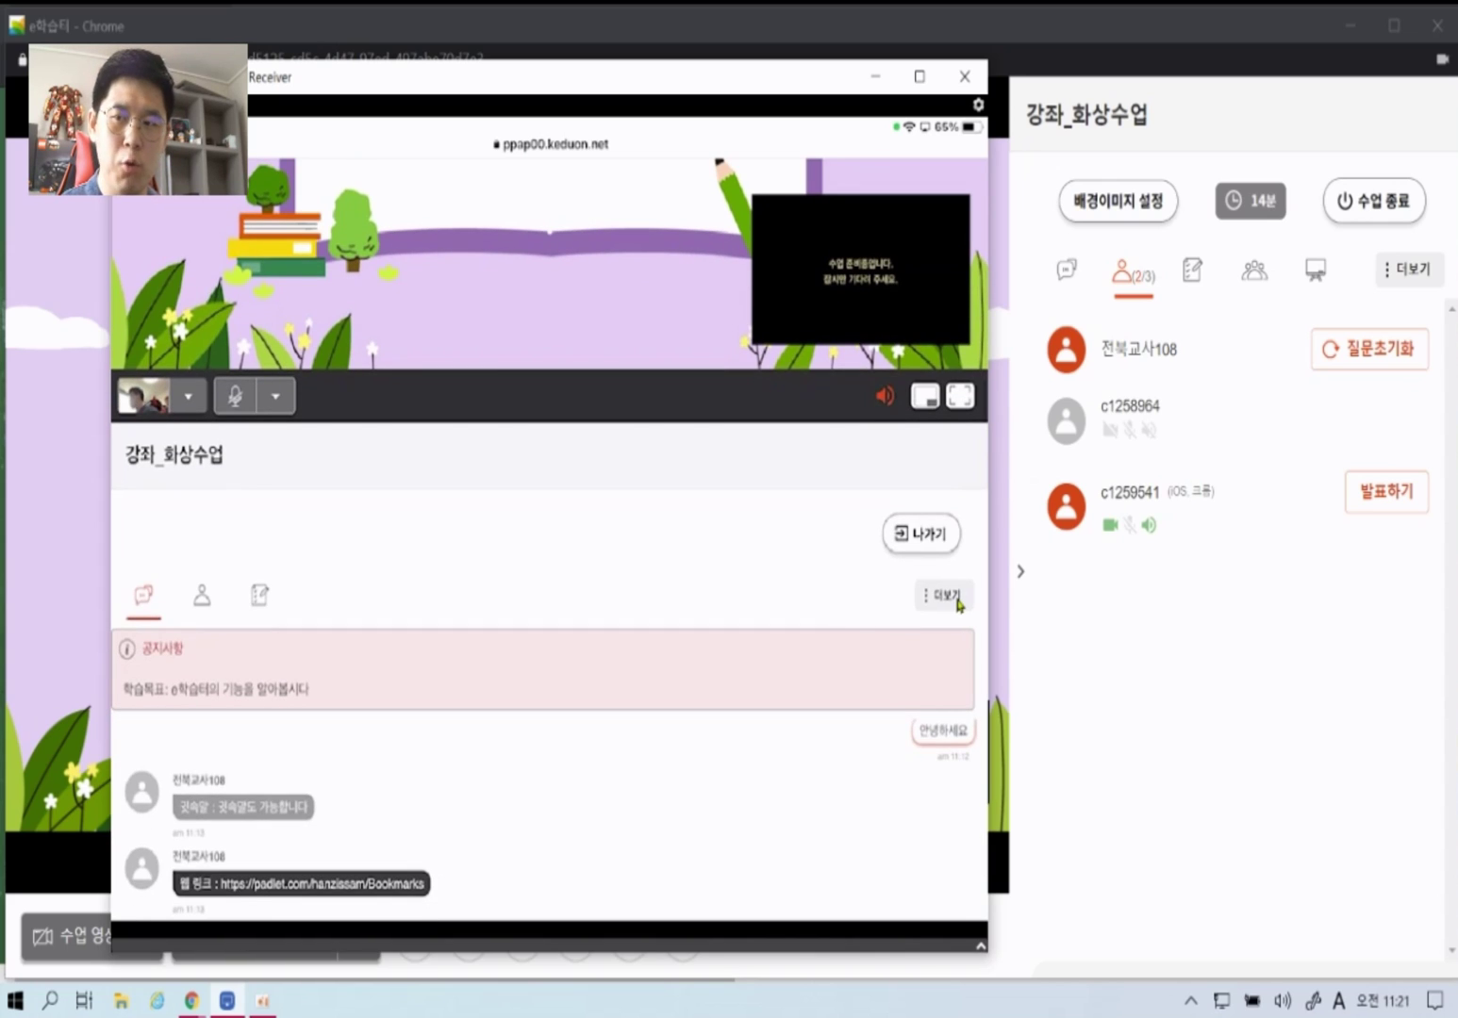
click(959, 605)
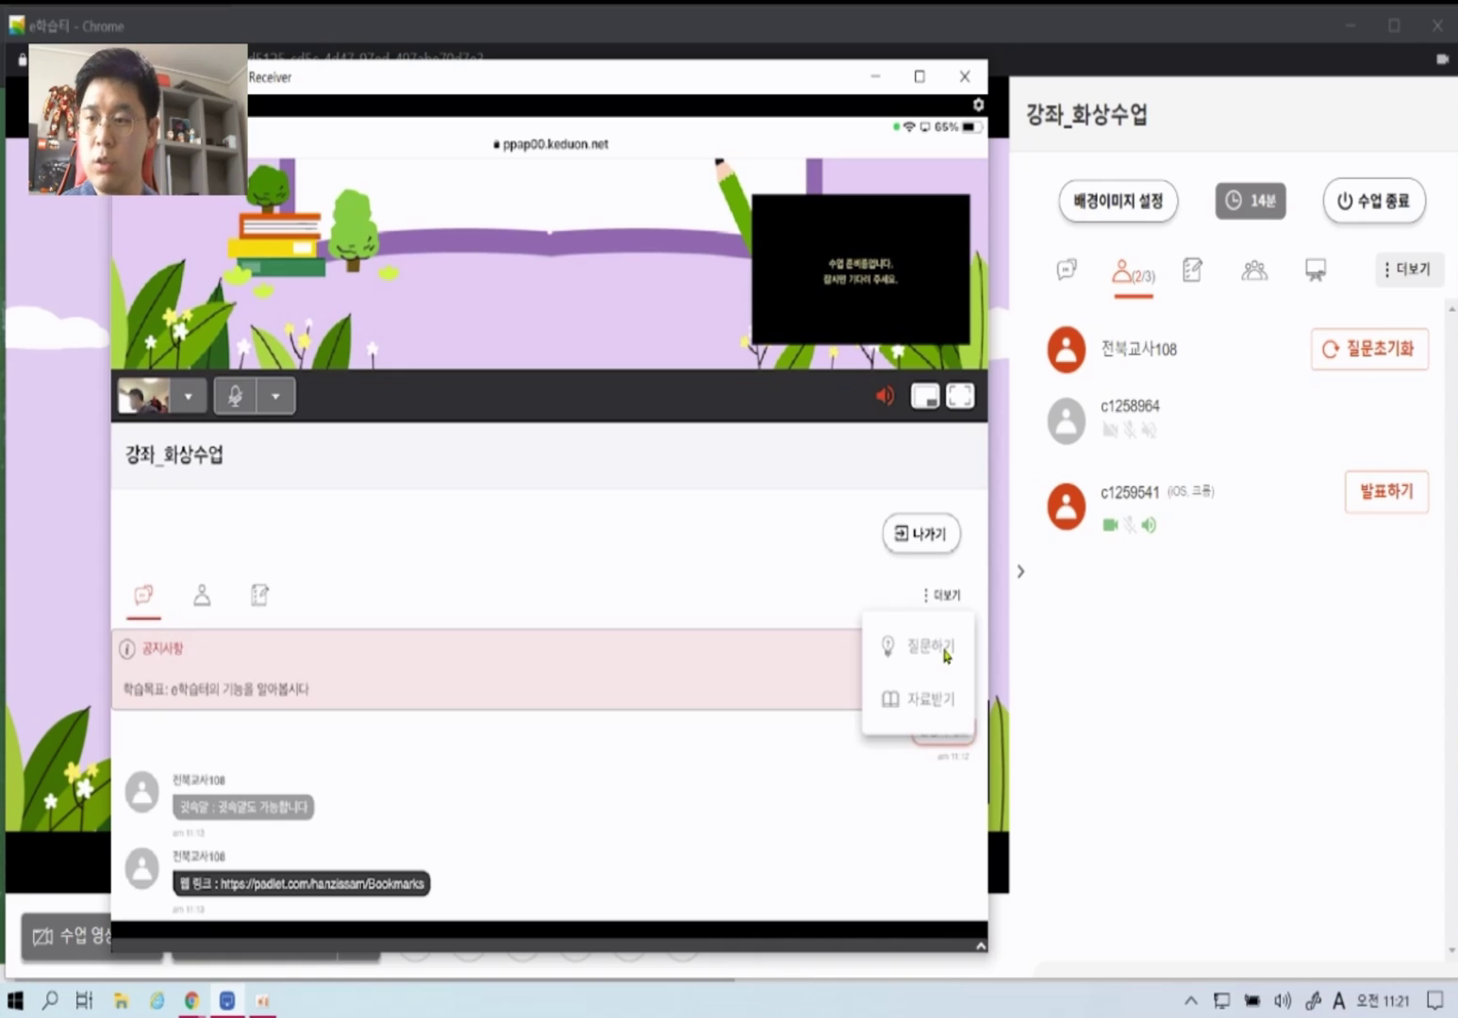
click(944, 651)
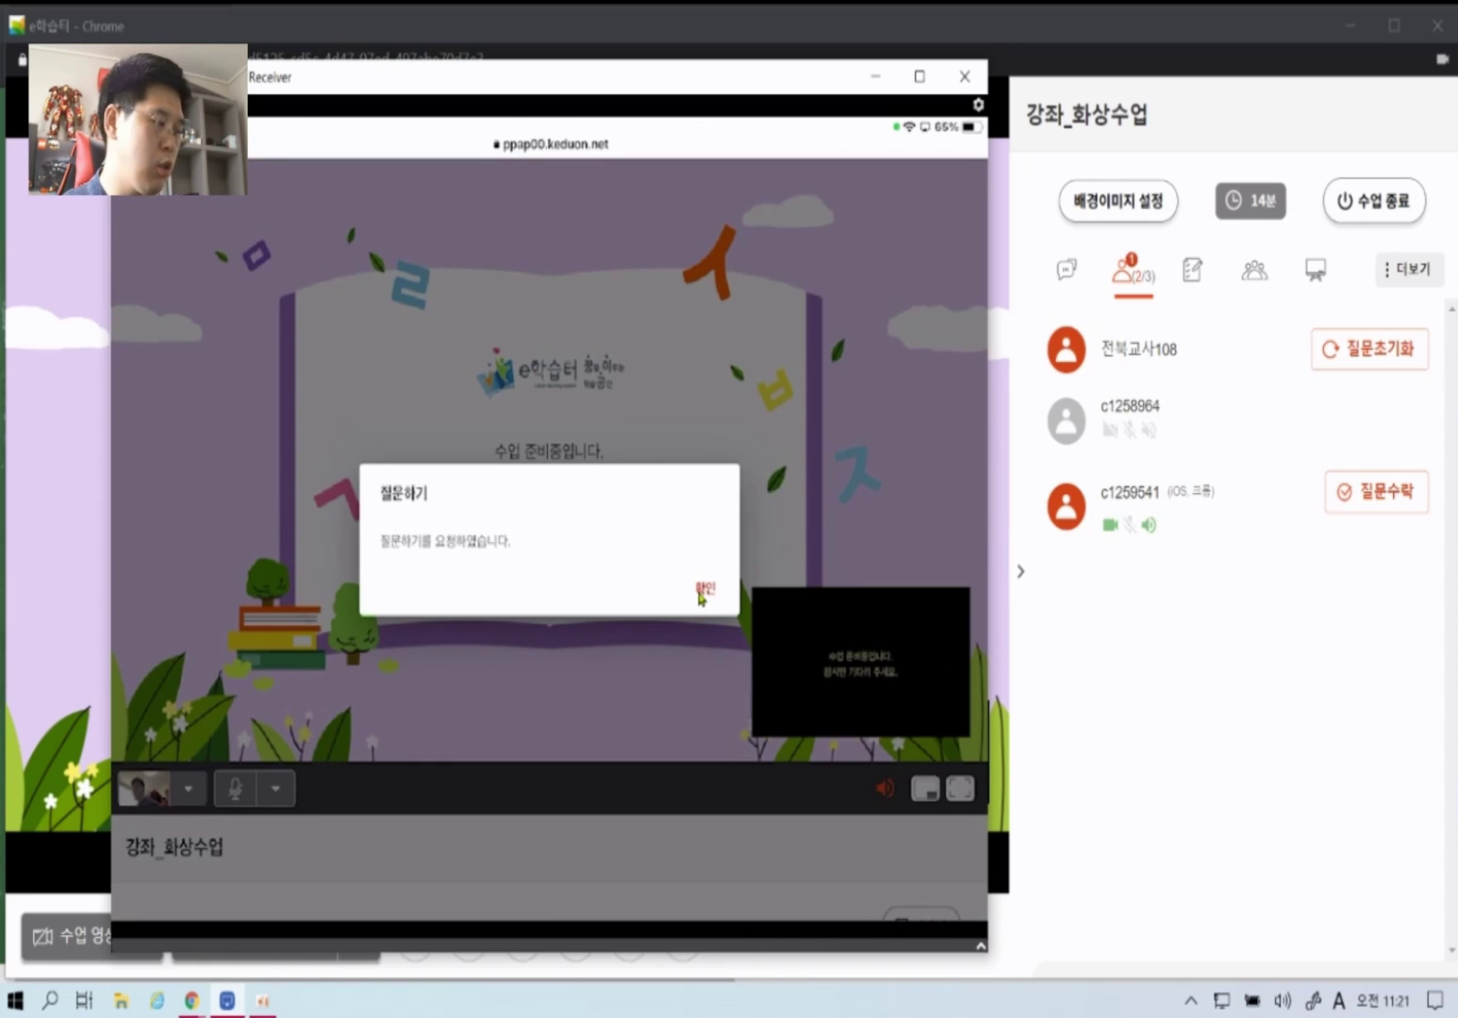
click(702, 593)
click(1264, 710)
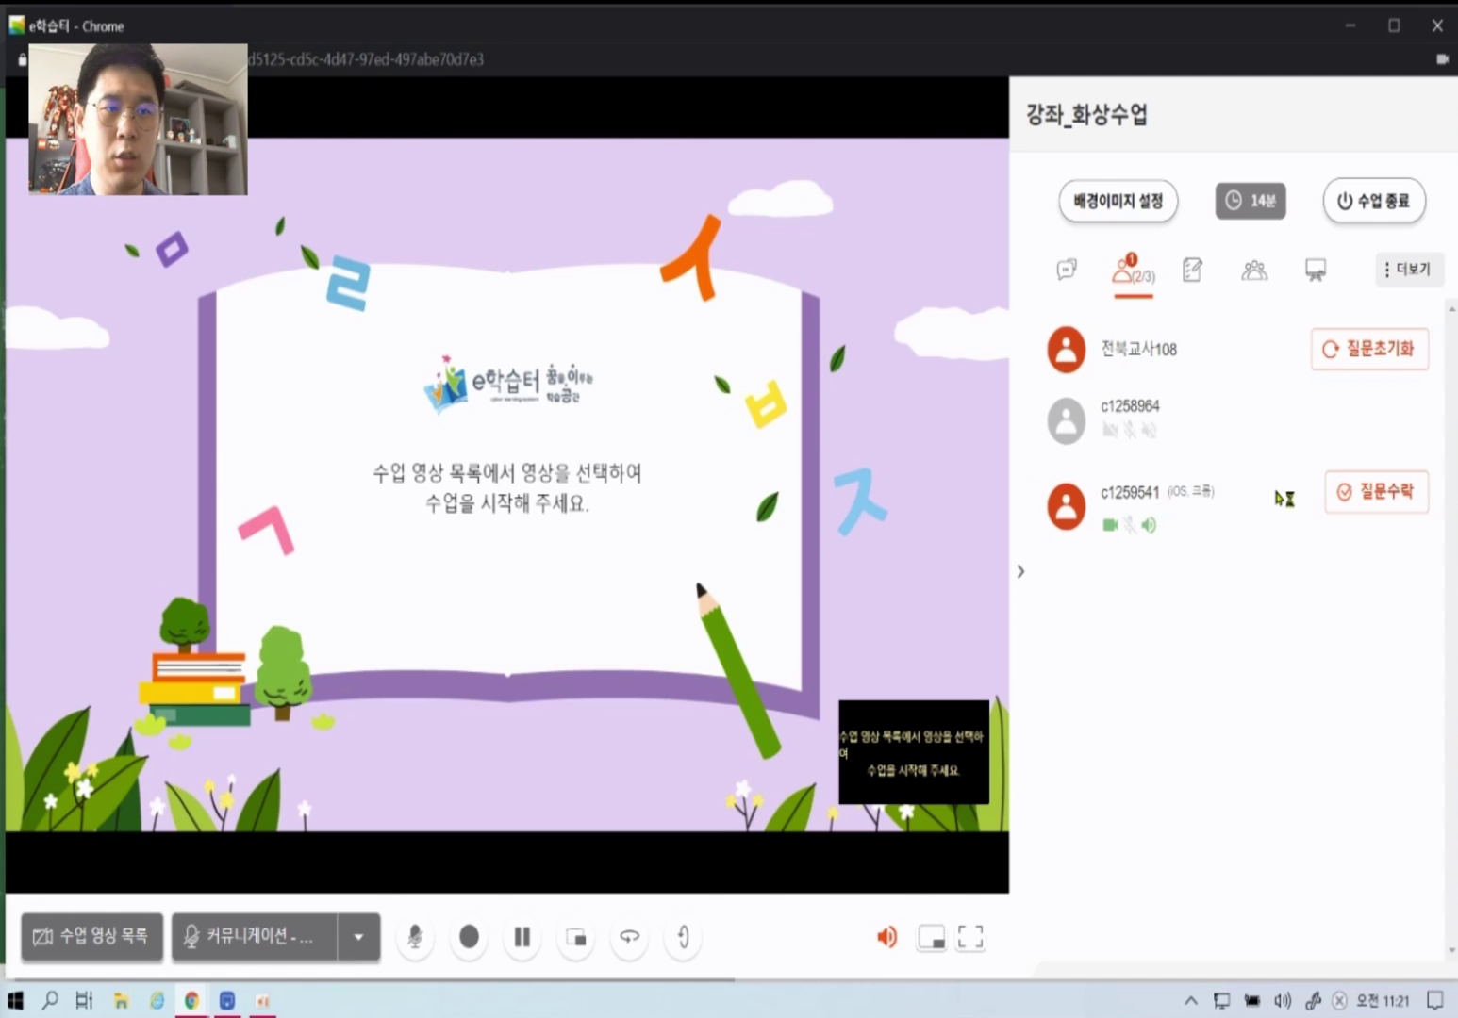
click(1358, 492)
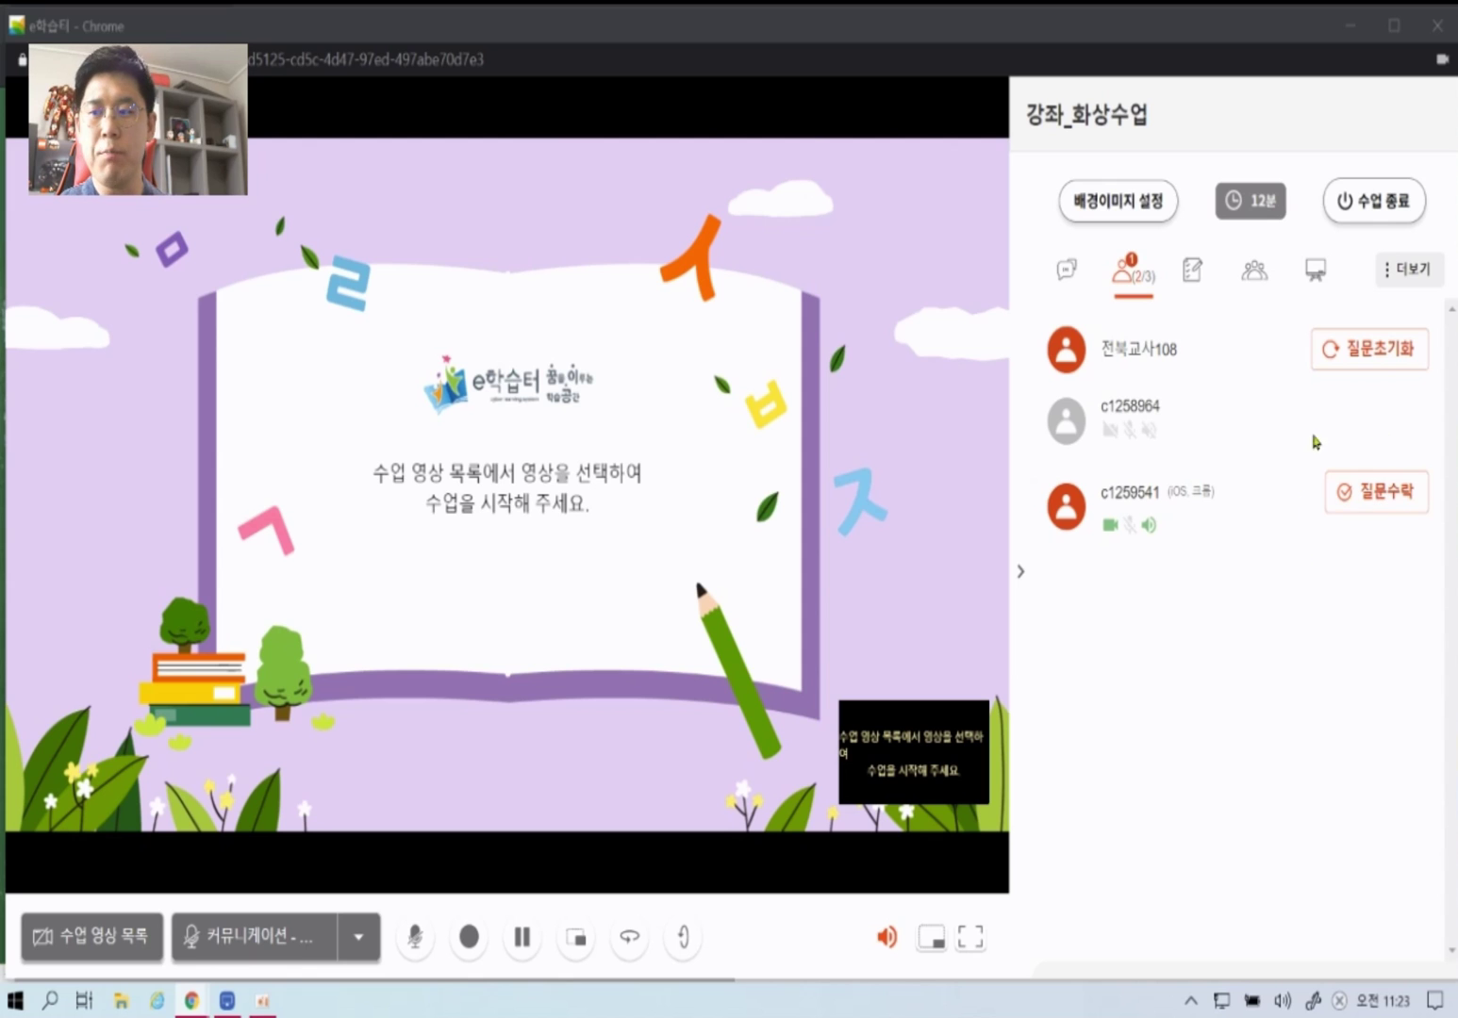
- Play the webcam briefly as the 주 main video, stop it, then click 질문수락 for the student
click(92, 936)
click(273, 696)
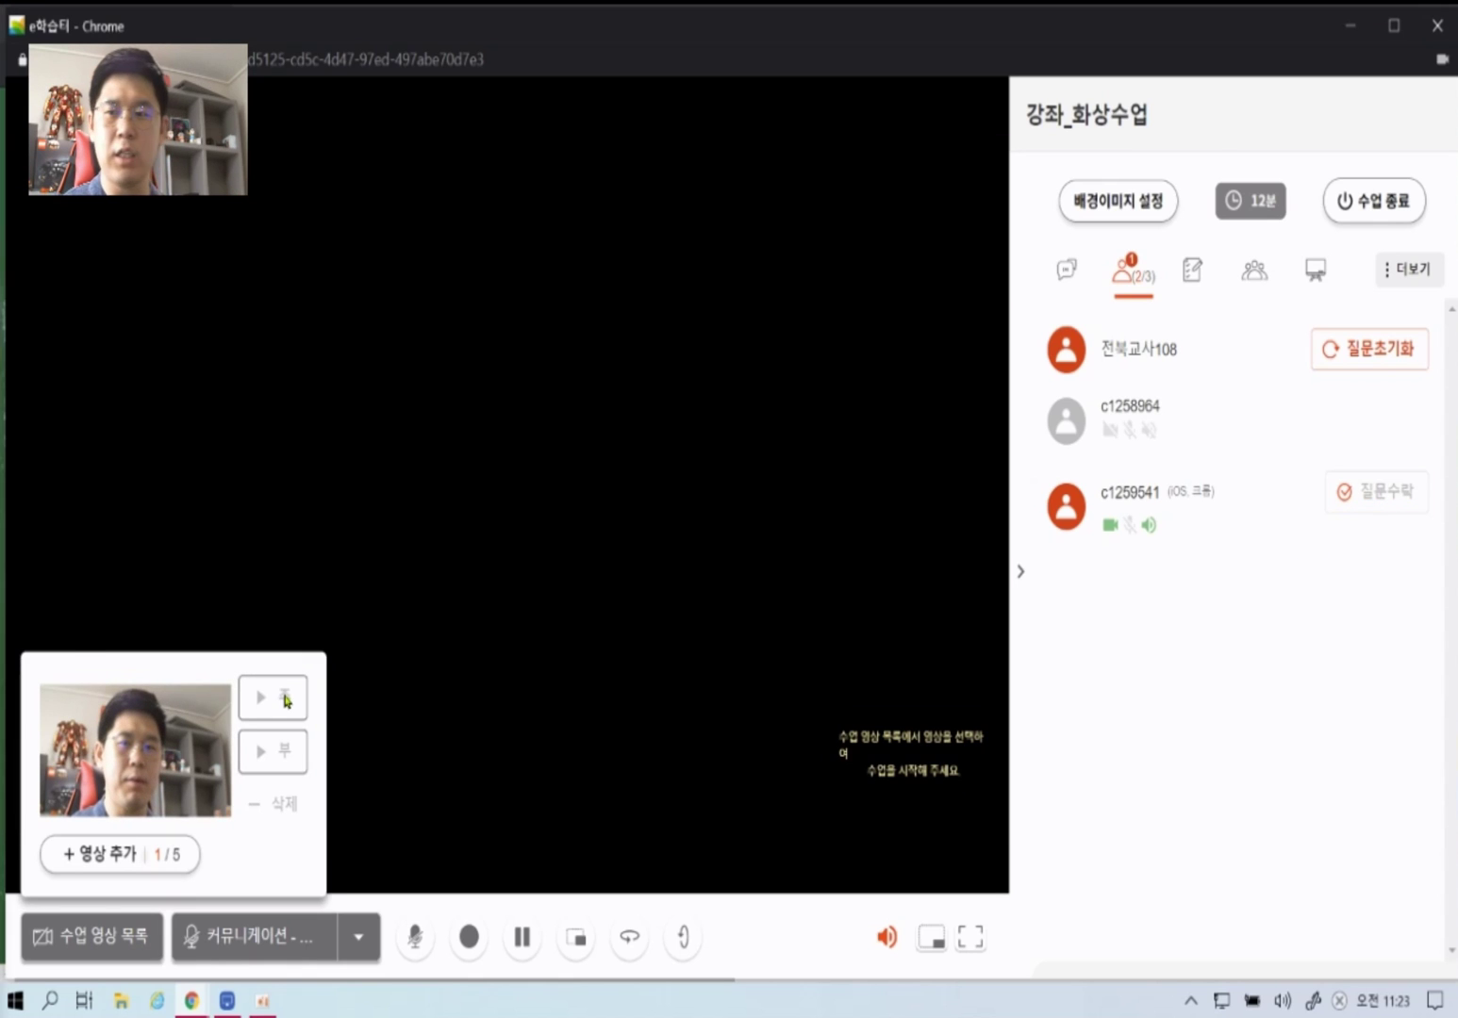
click(413, 712)
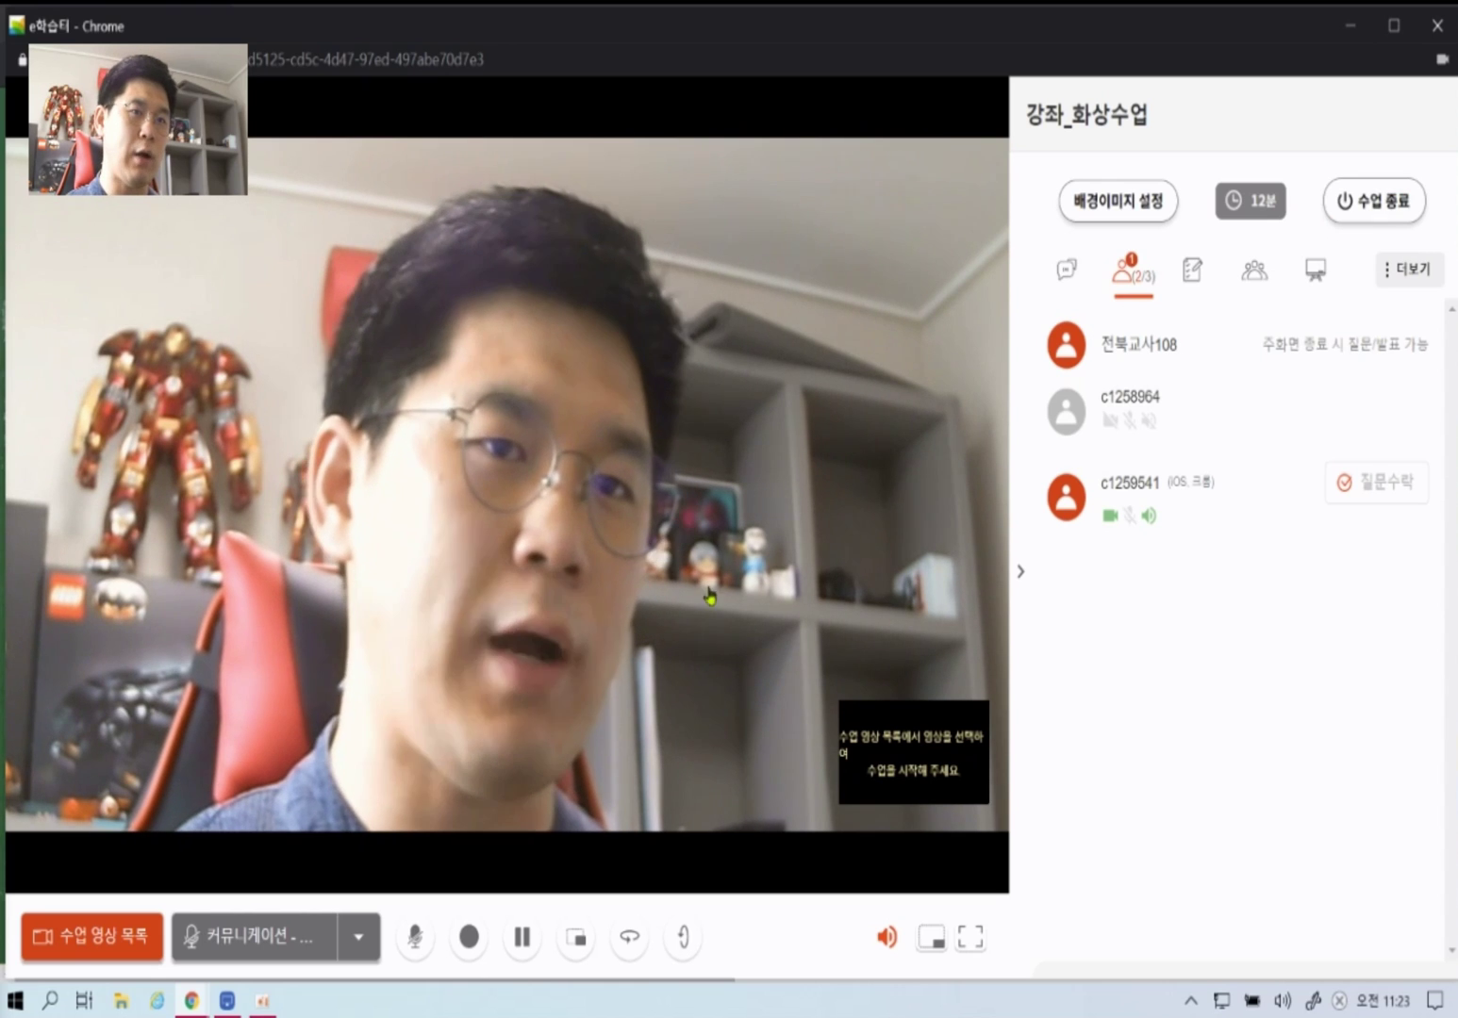
click(105, 939)
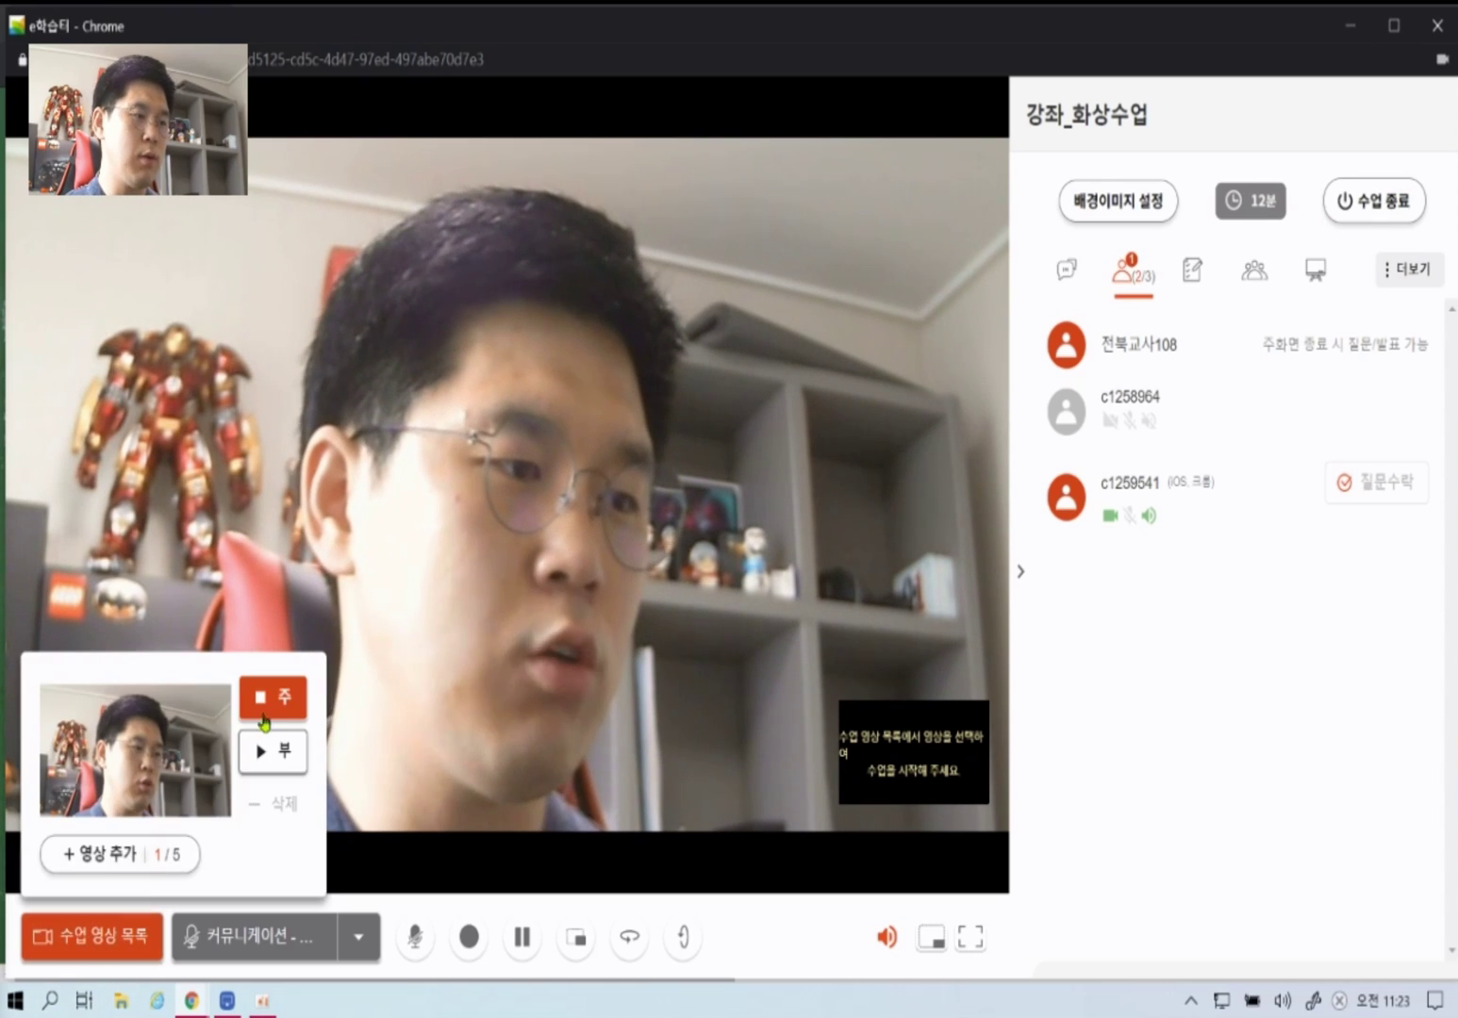
click(273, 705)
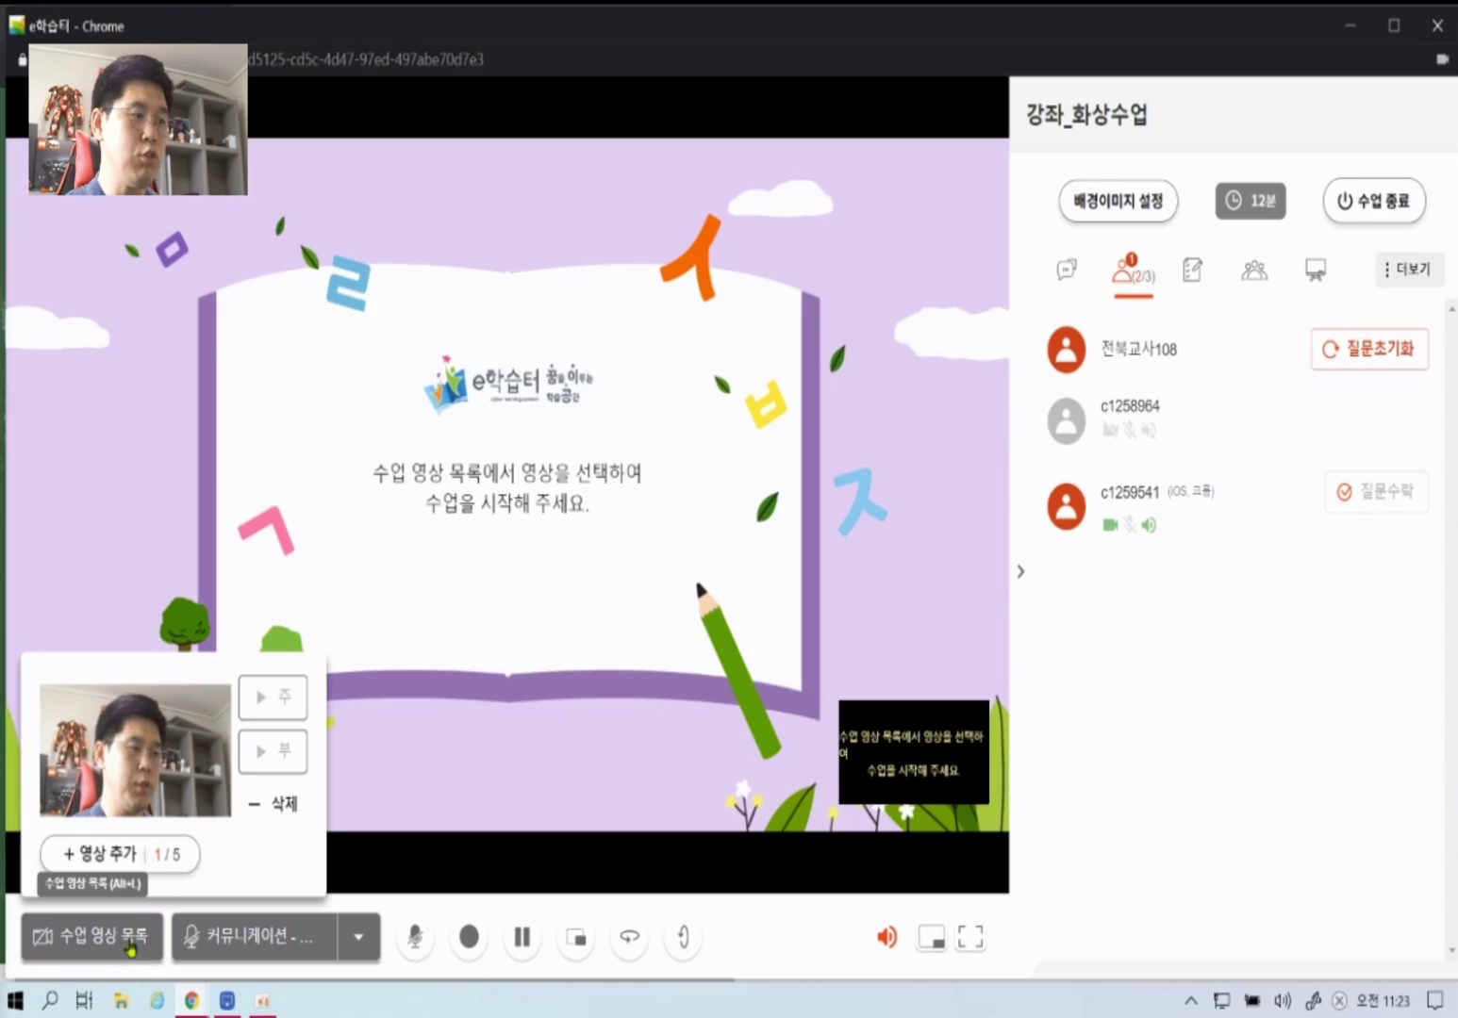
click(124, 942)
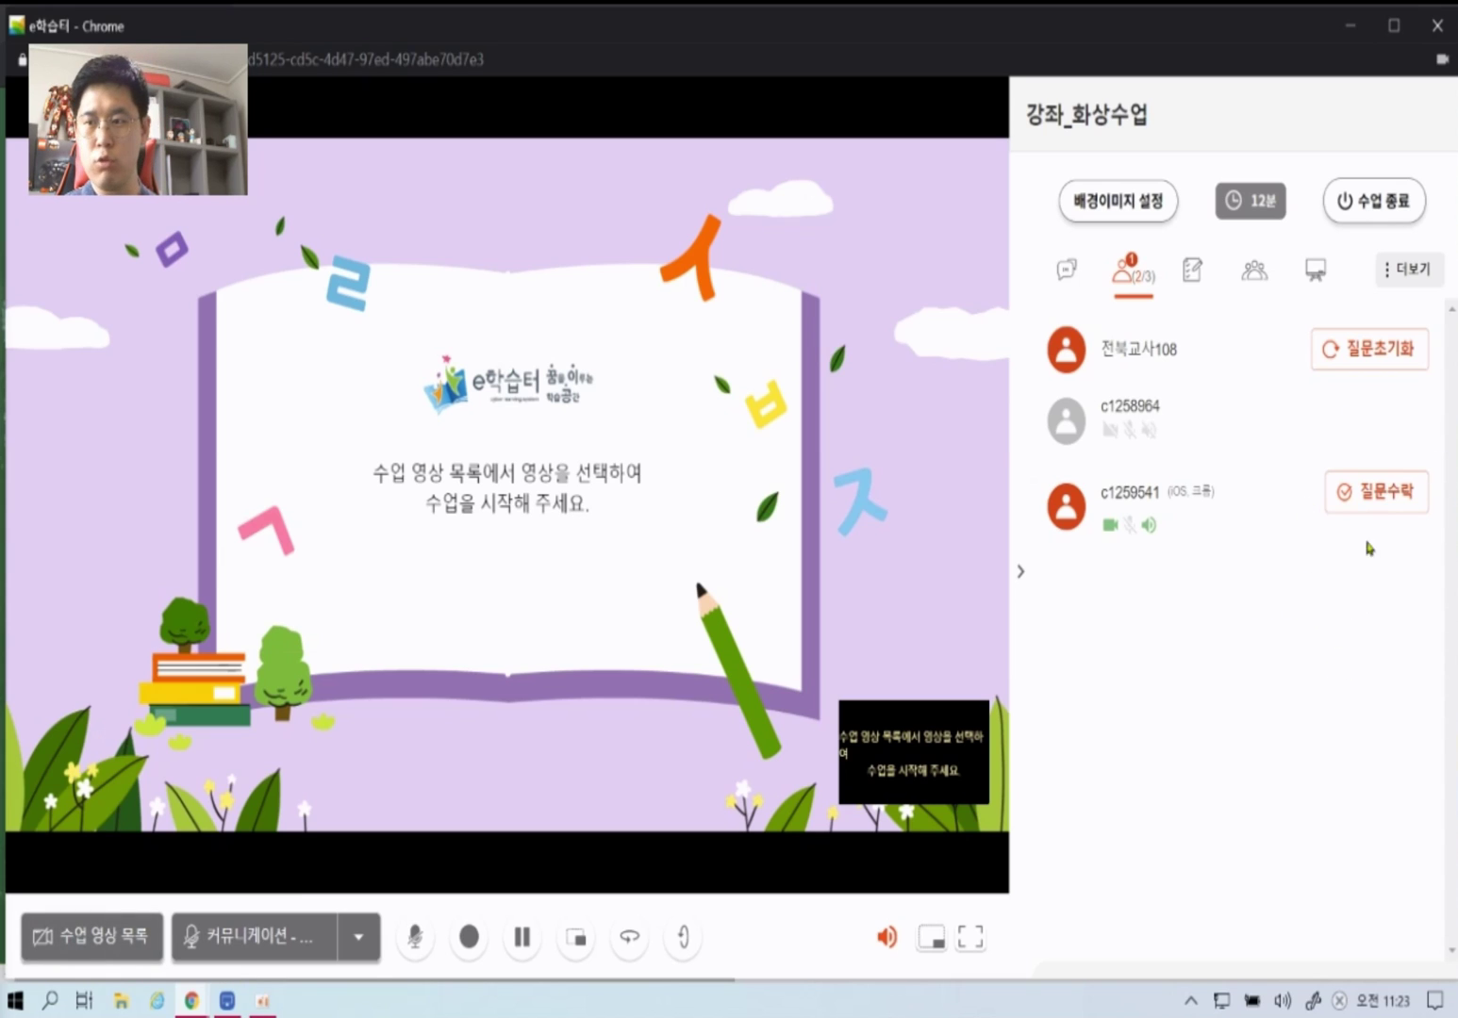
click(1402, 497)
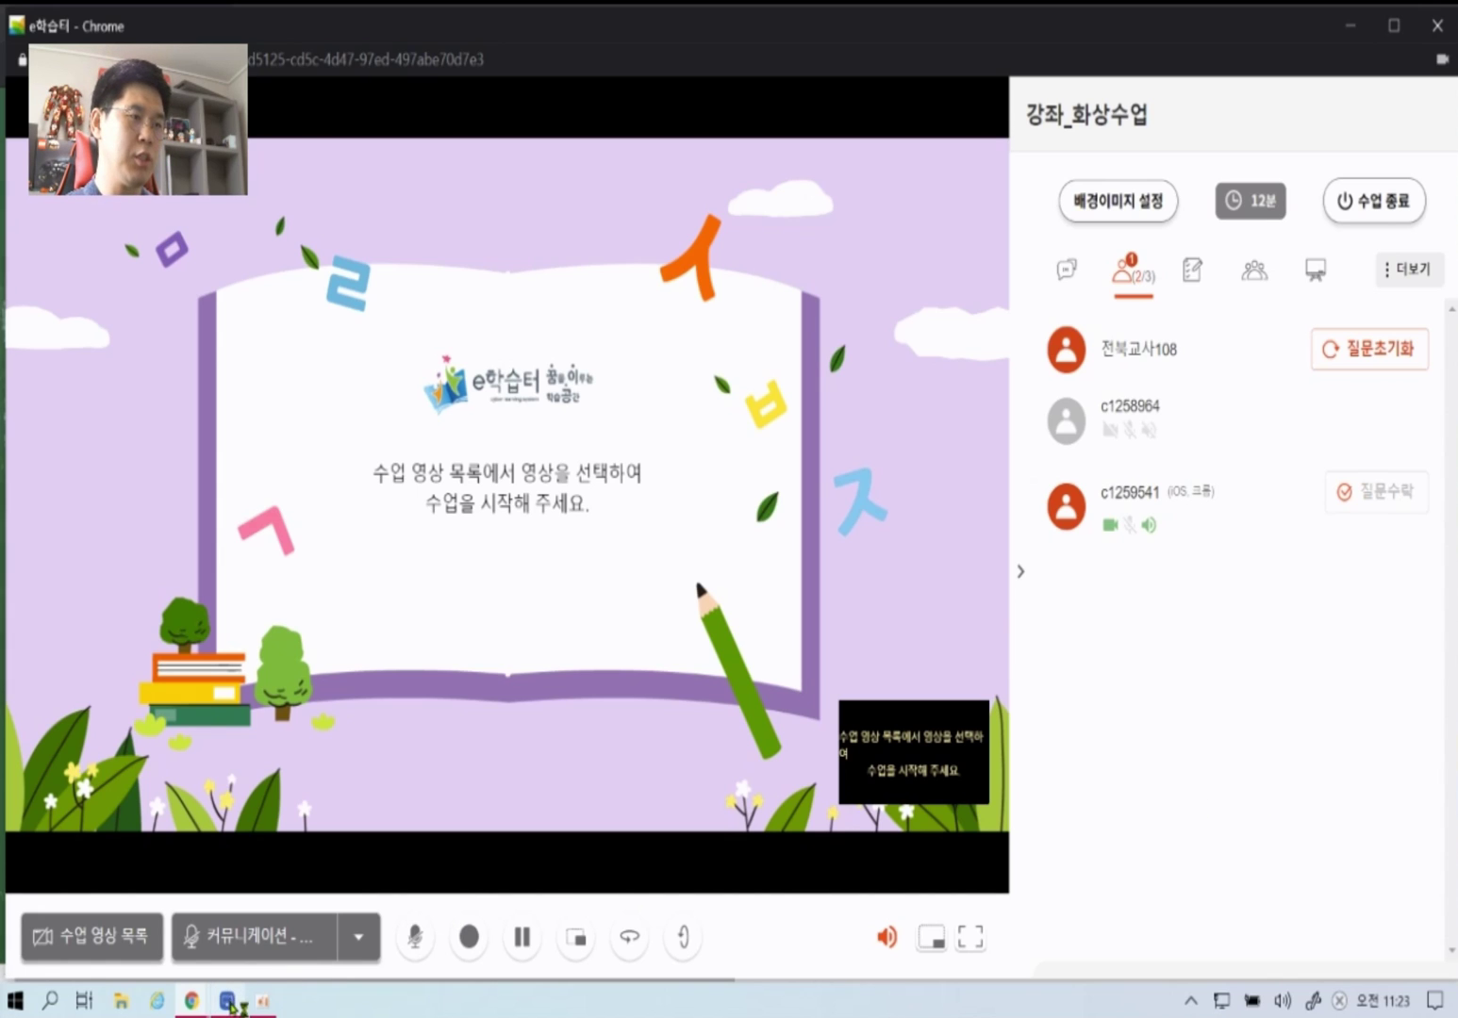
click(228, 1002)
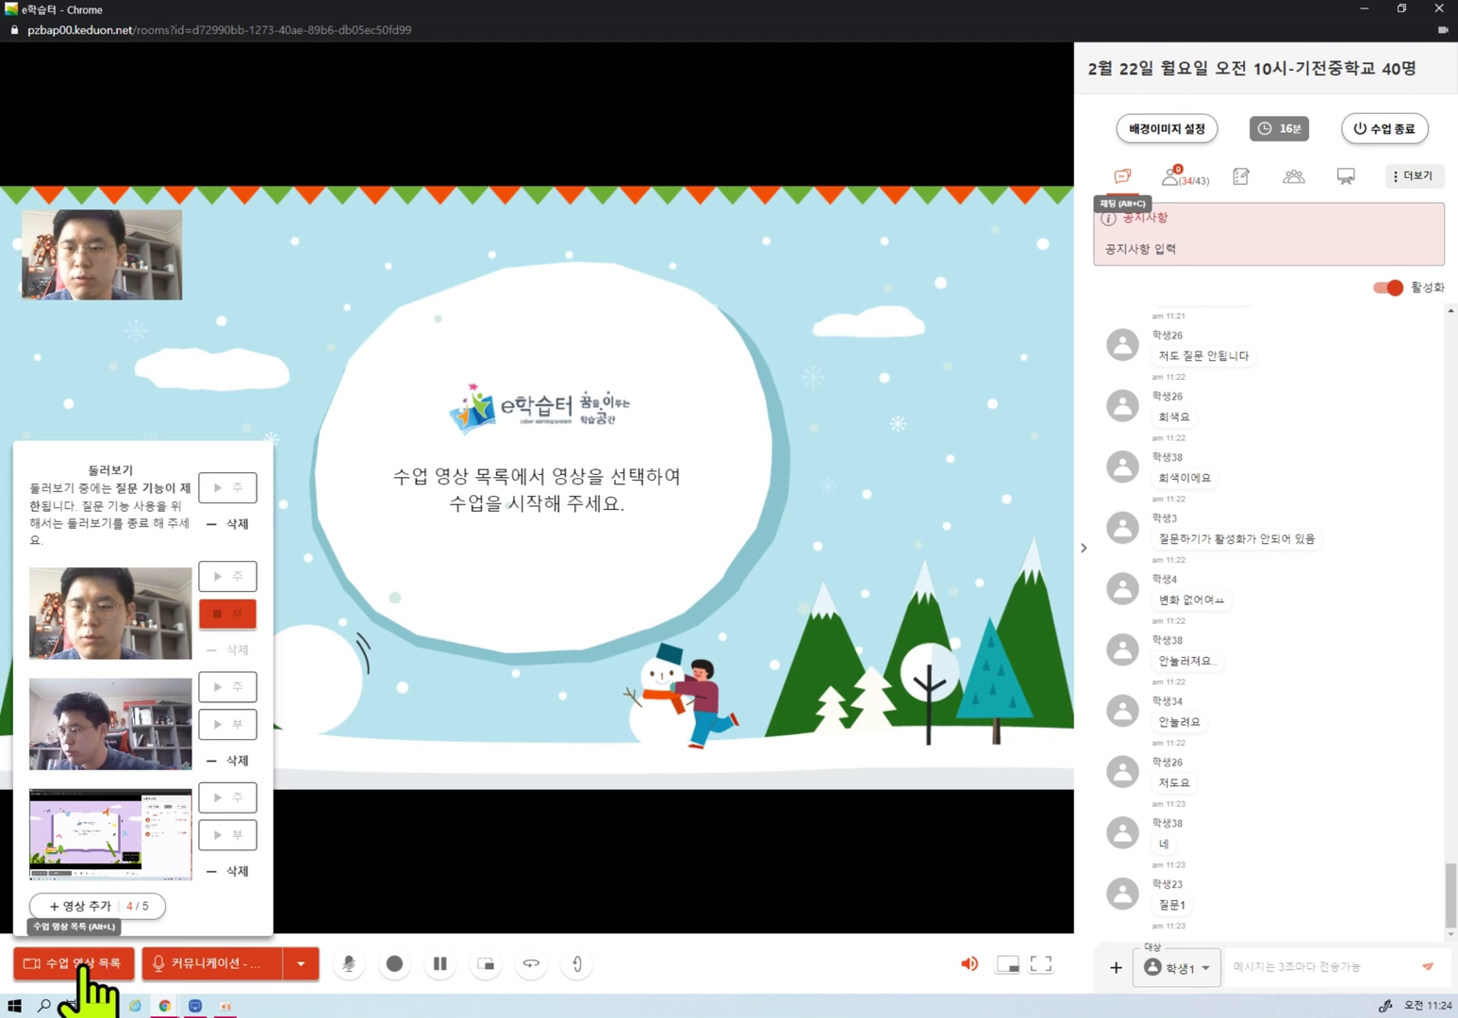
- In the participant list, accept the student's question on camera, then end it with 중지
click(82, 969)
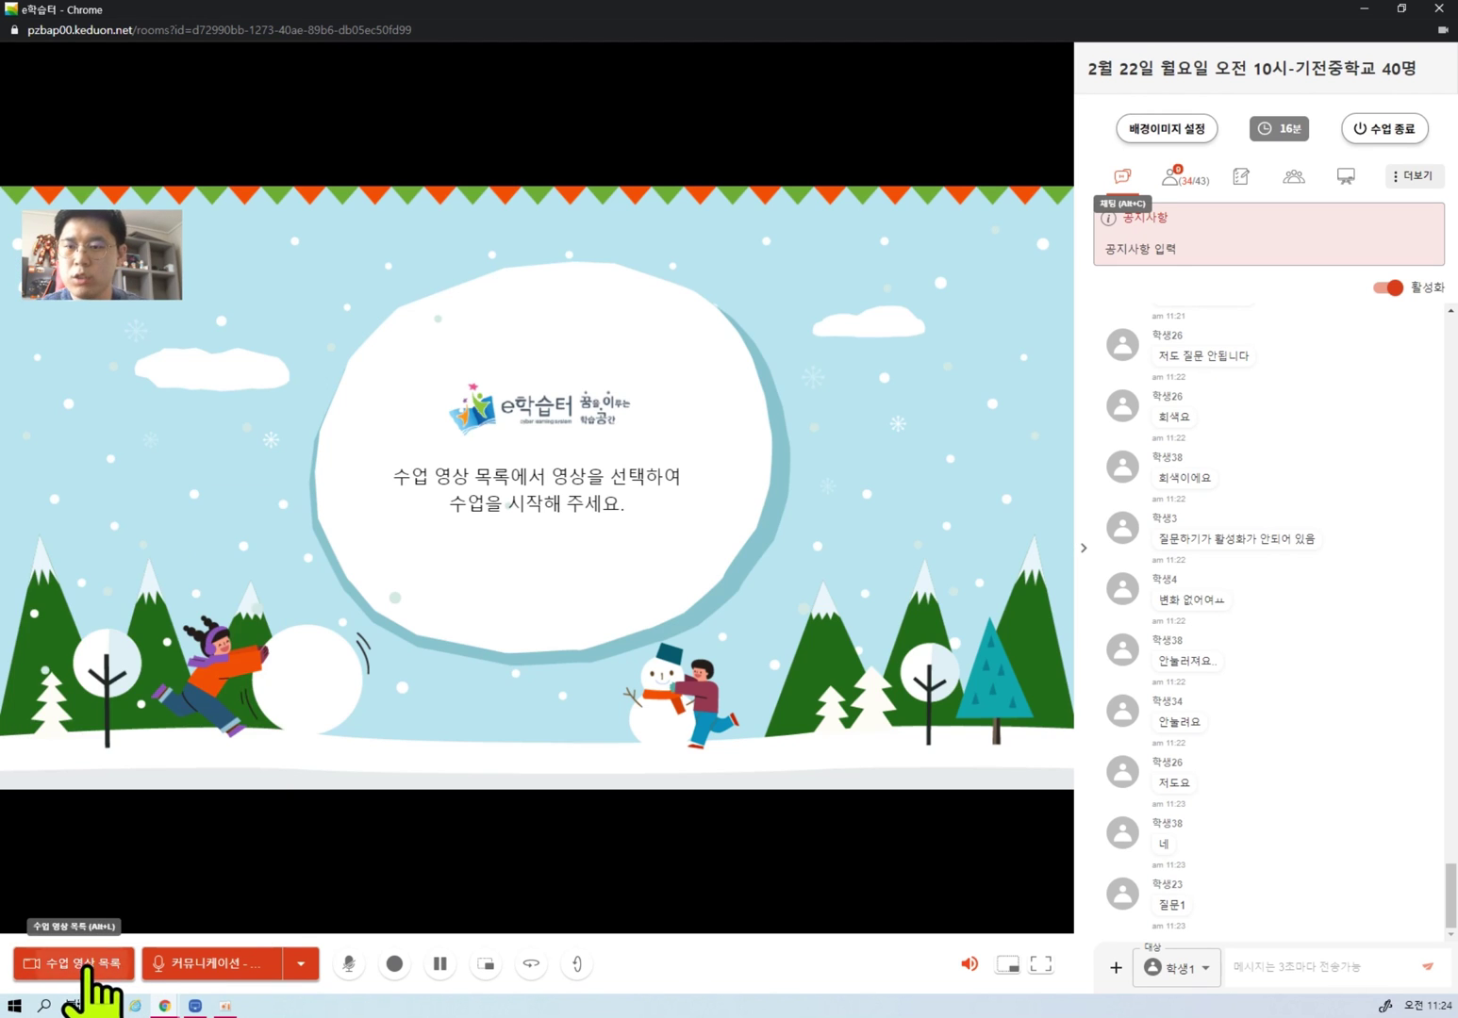
click(1181, 185)
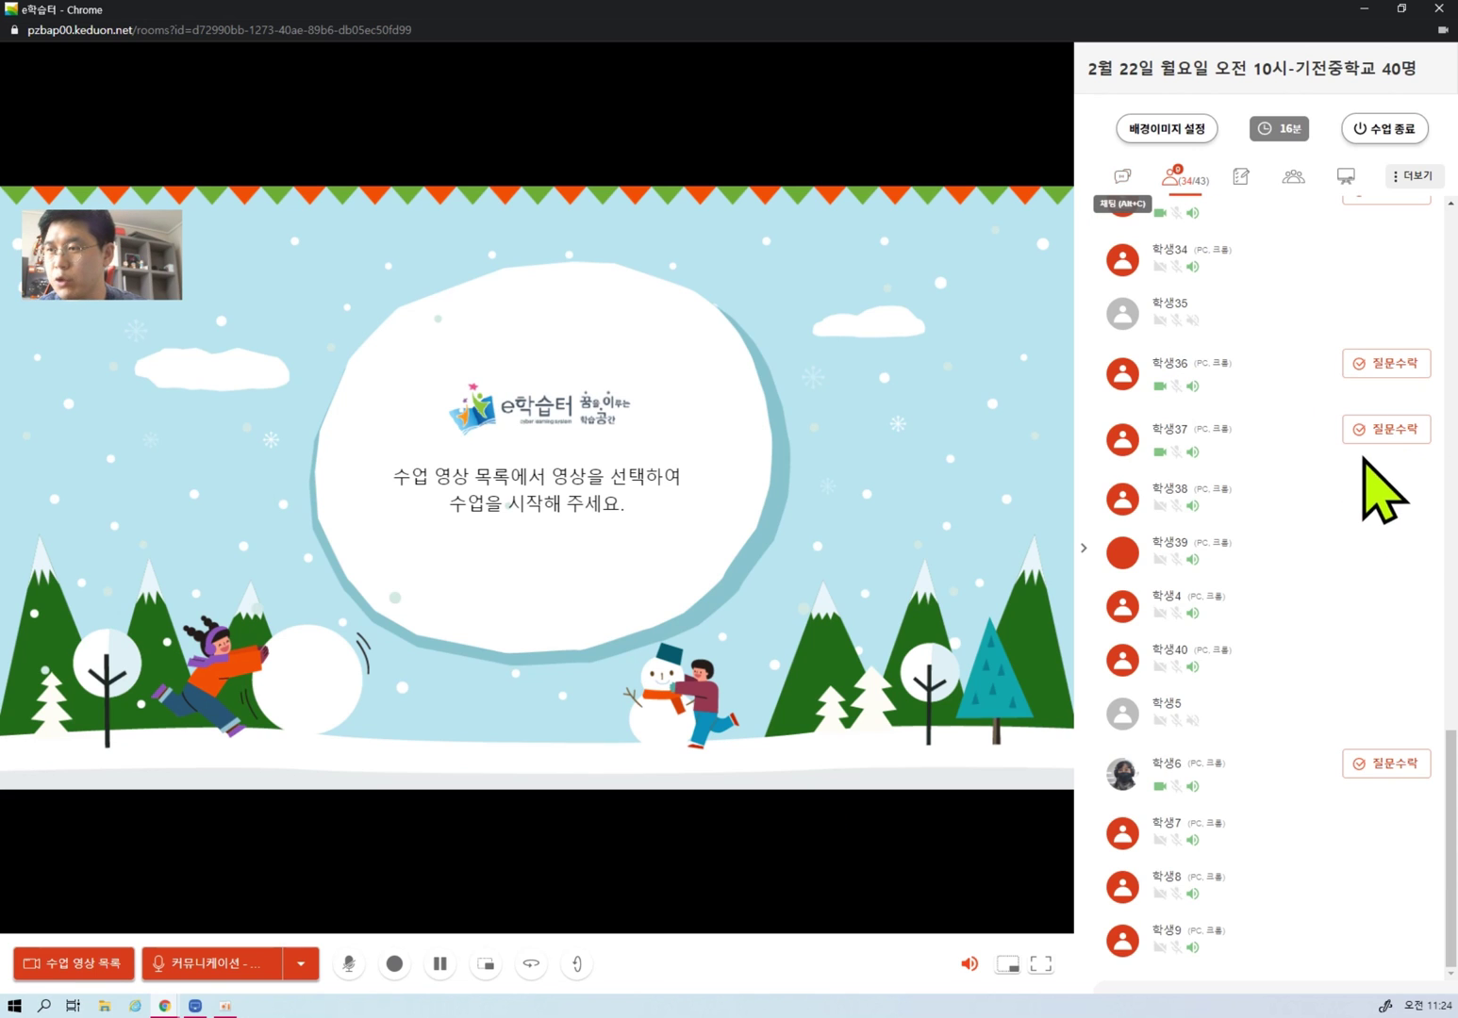
click(1393, 365)
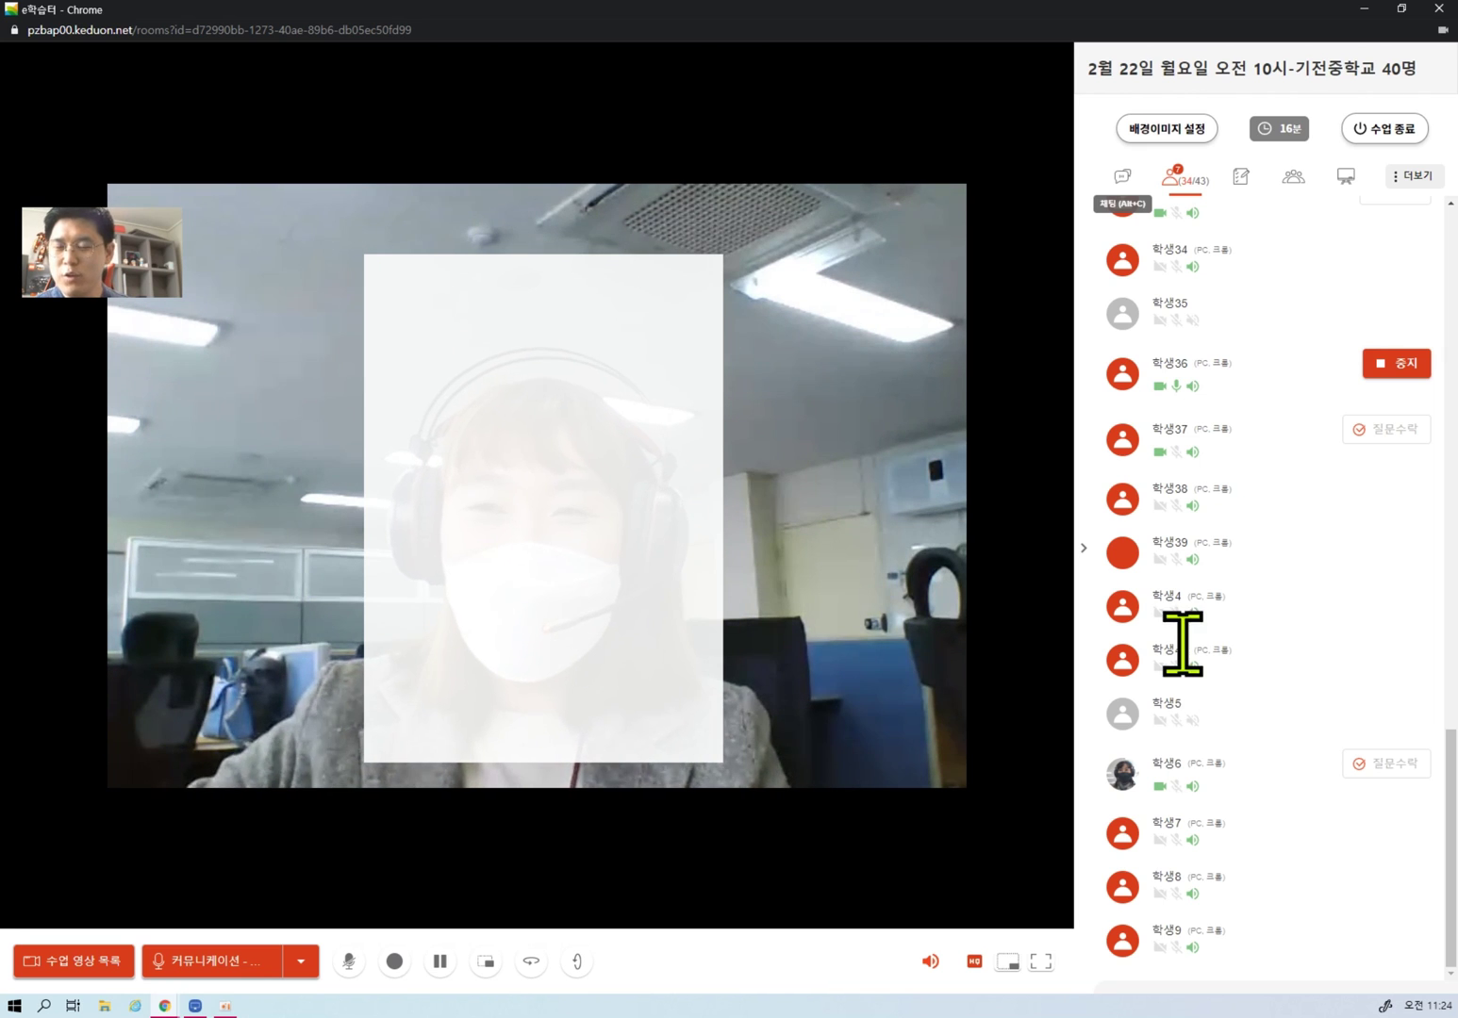
click(1394, 366)
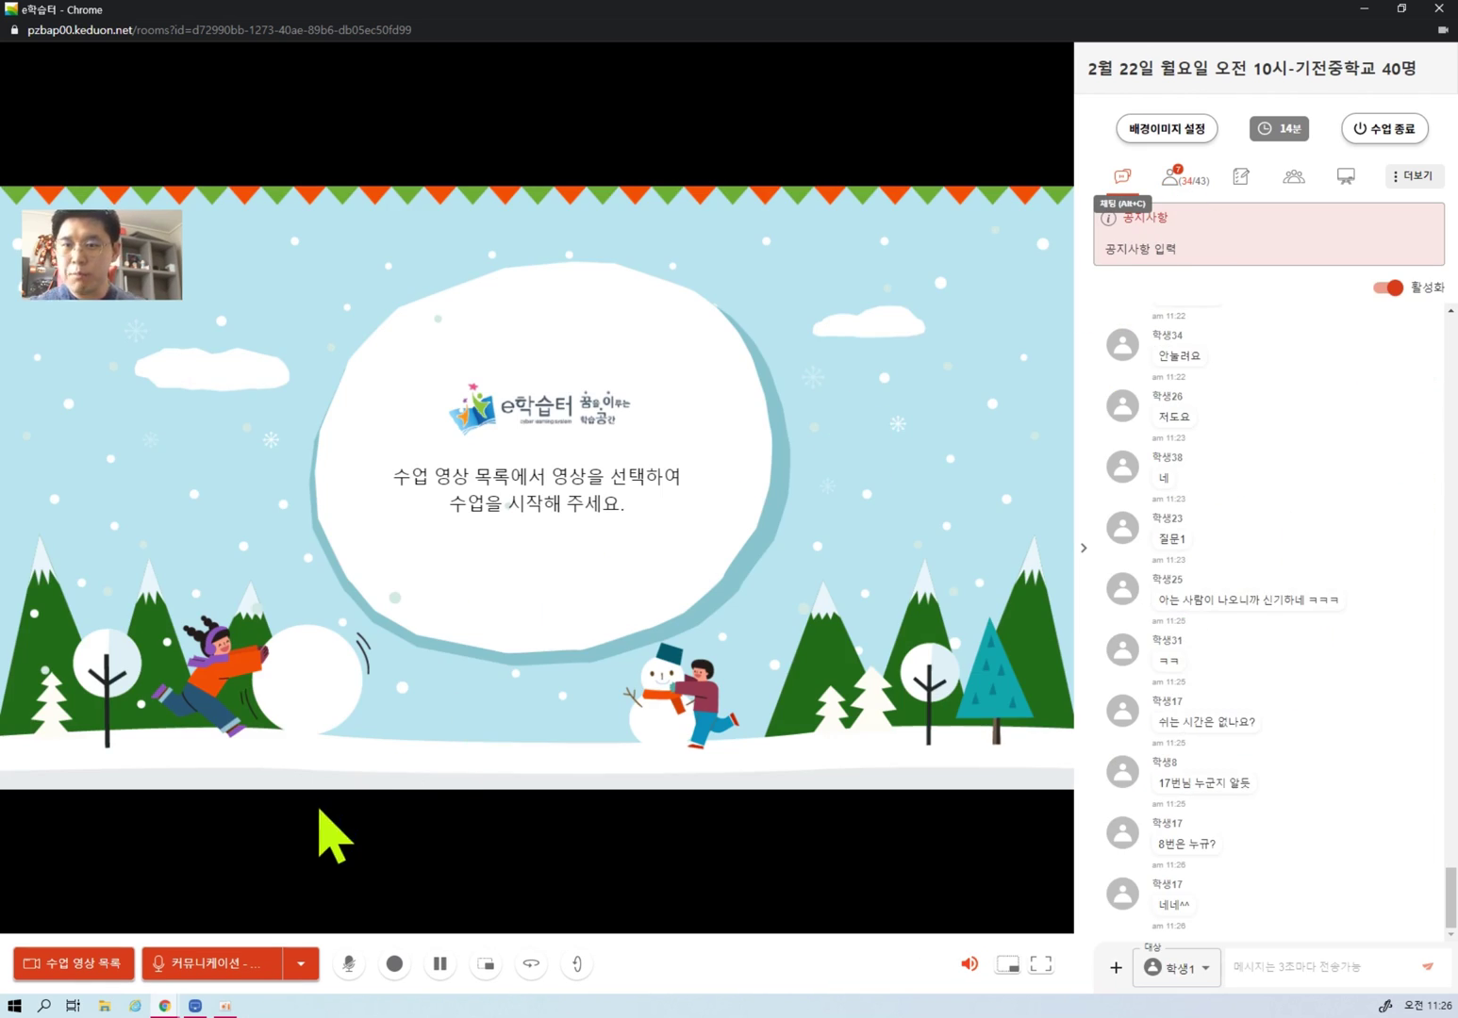
- Remove the teacher camera from the class video list, let one student 발표하기, then 중지 their presentation
click(99, 964)
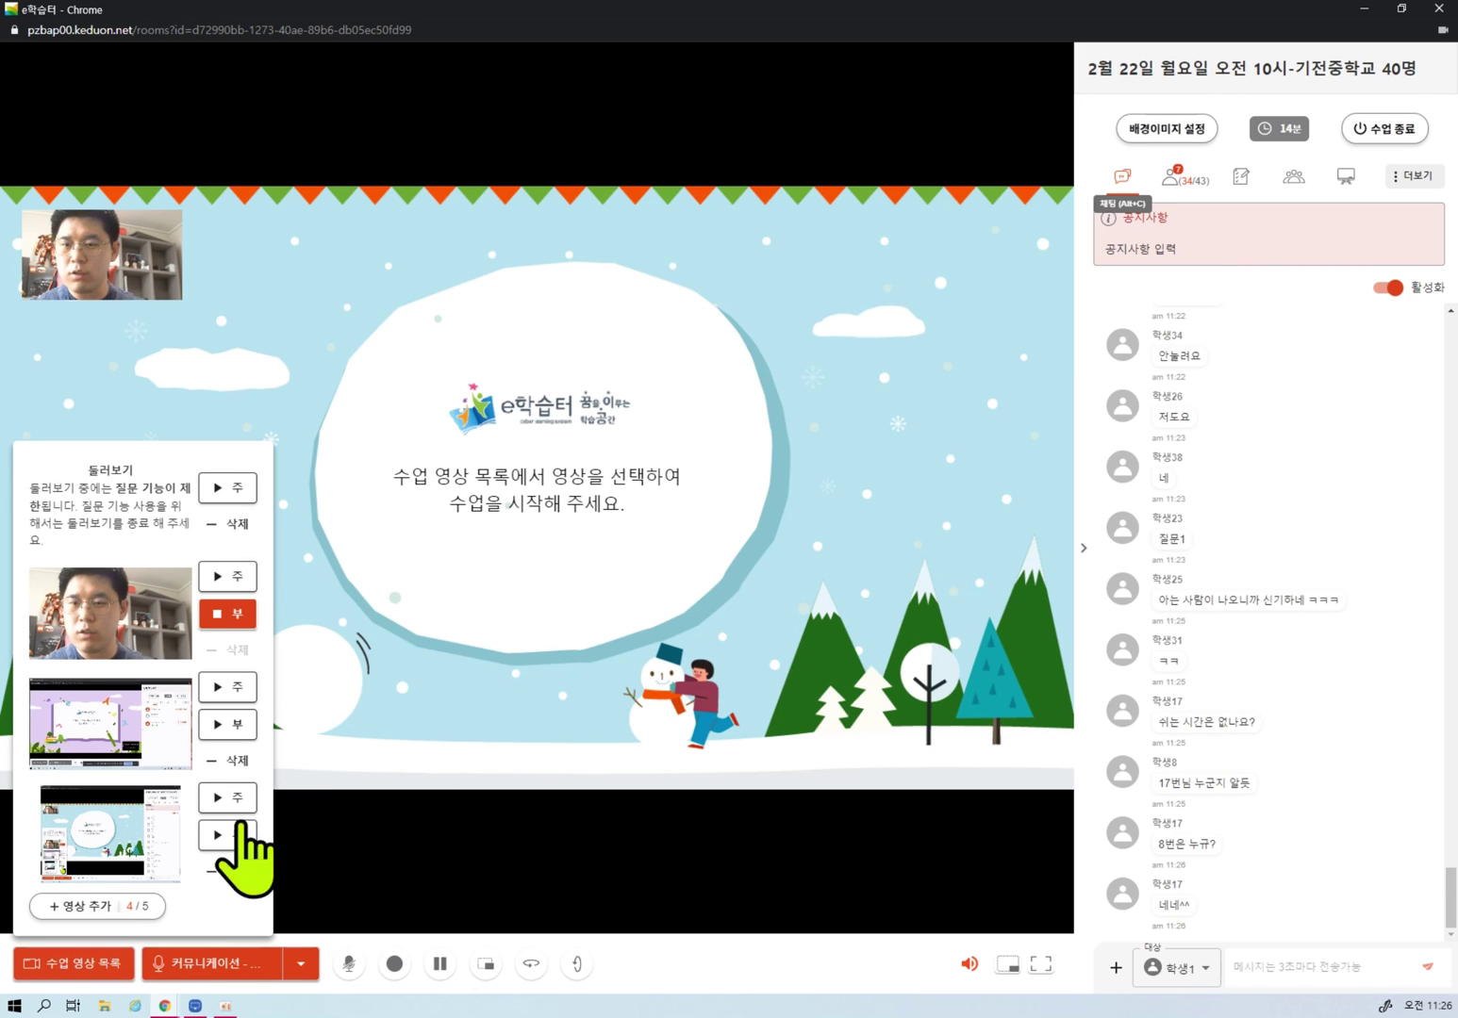
click(227, 614)
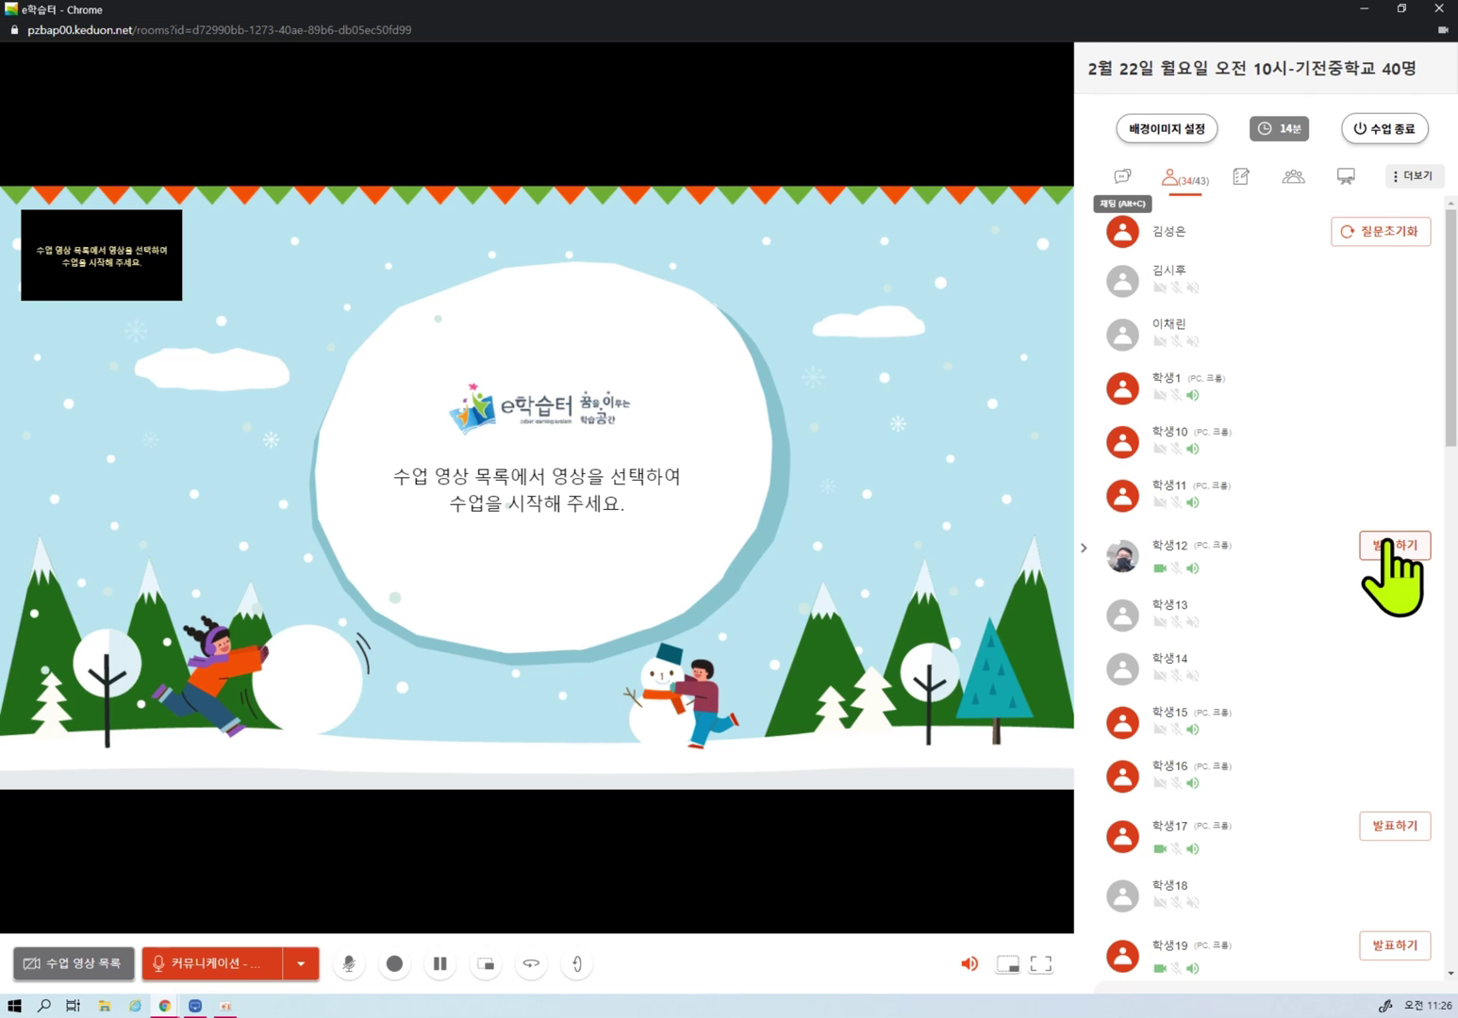
click(1390, 547)
click(869, 558)
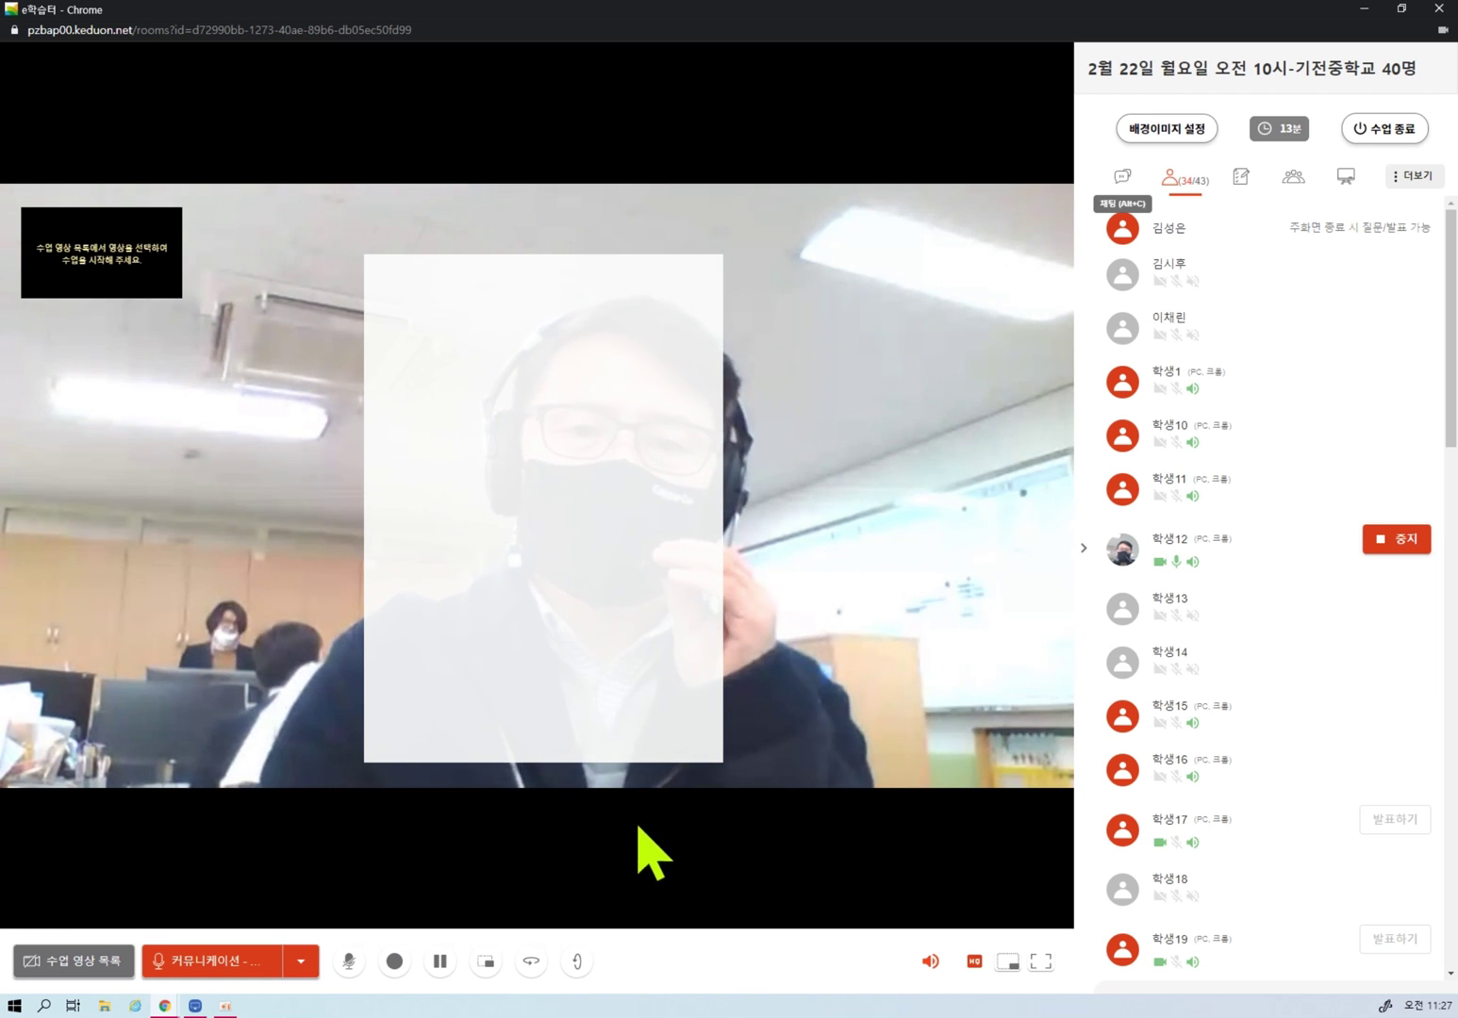
click(1383, 545)
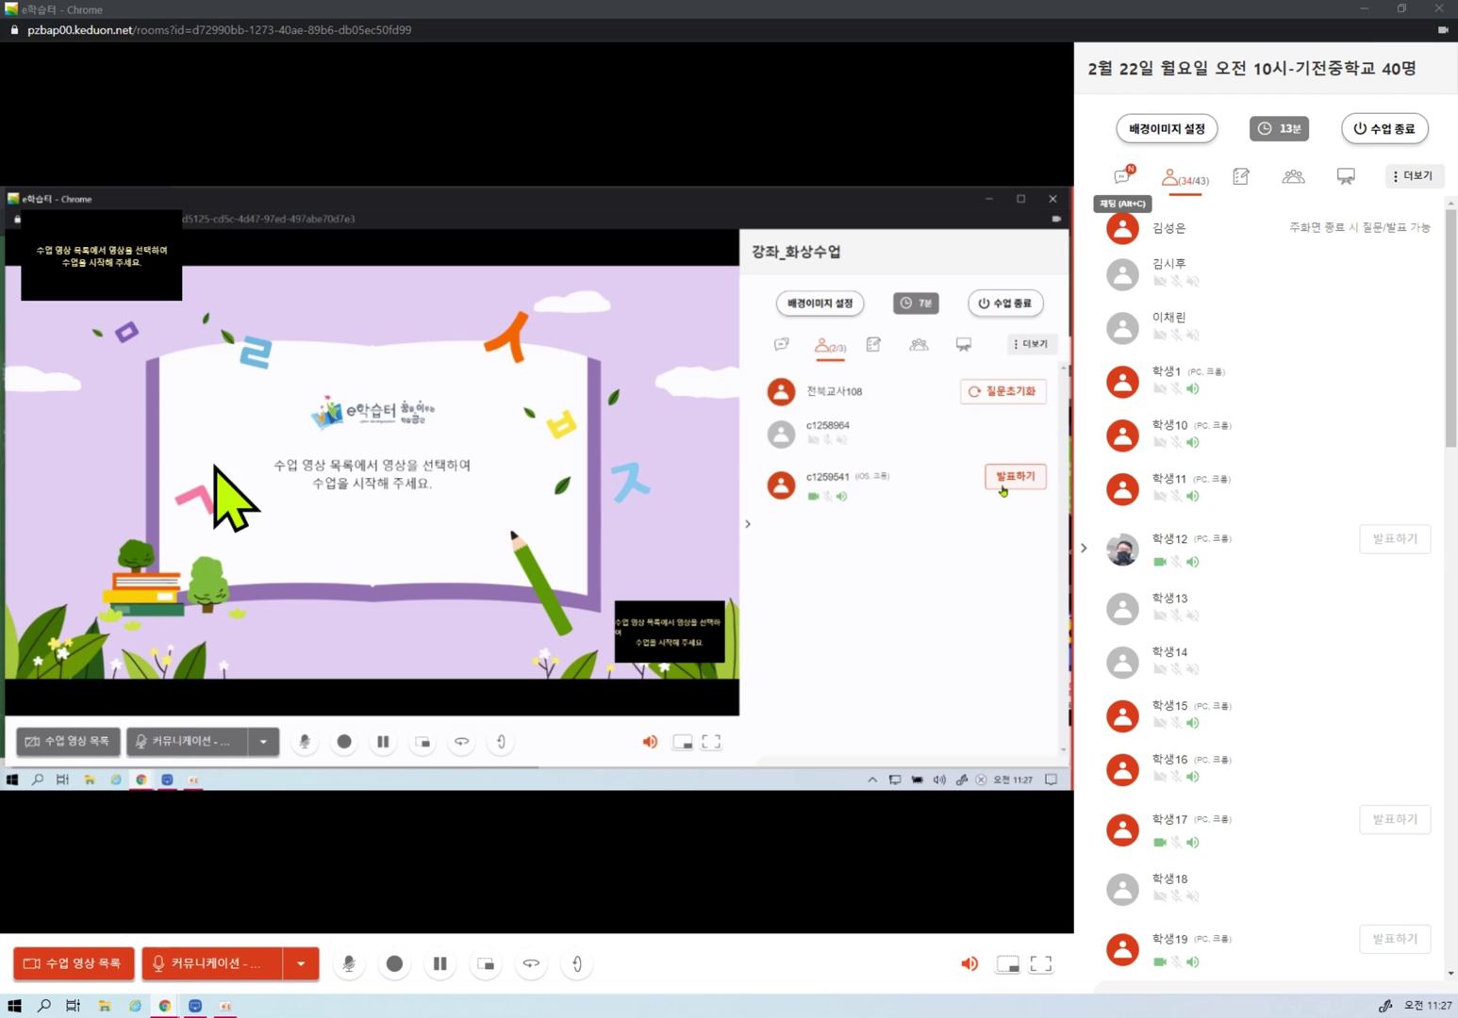
scroll(1329, 514, down, 5)
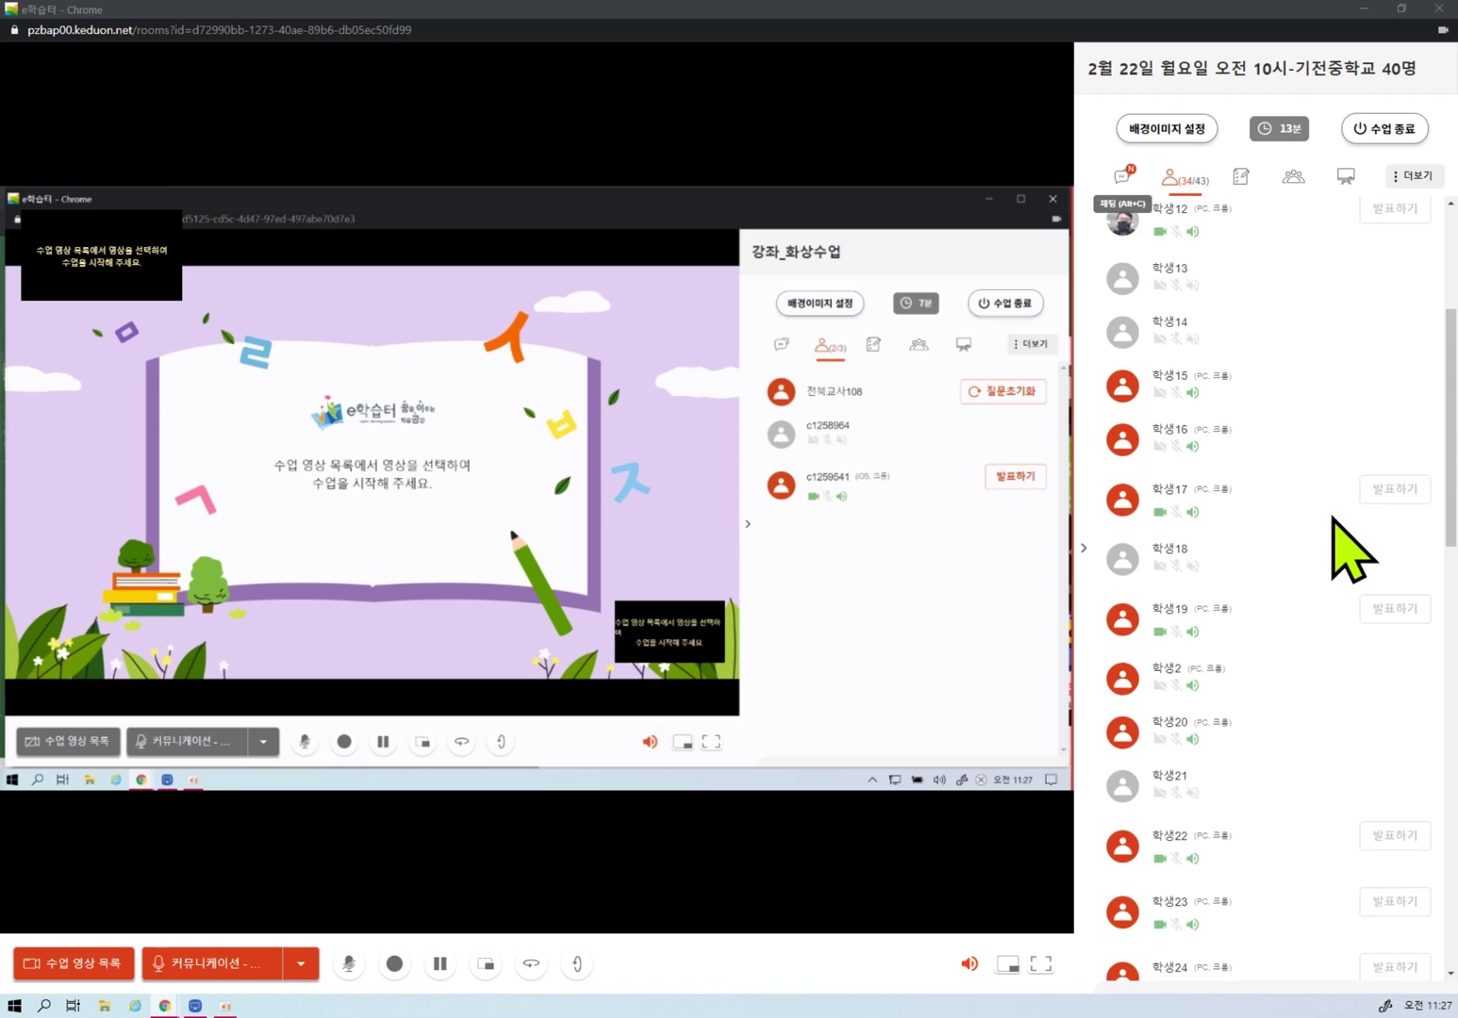
scroll(1332, 519, down, 8)
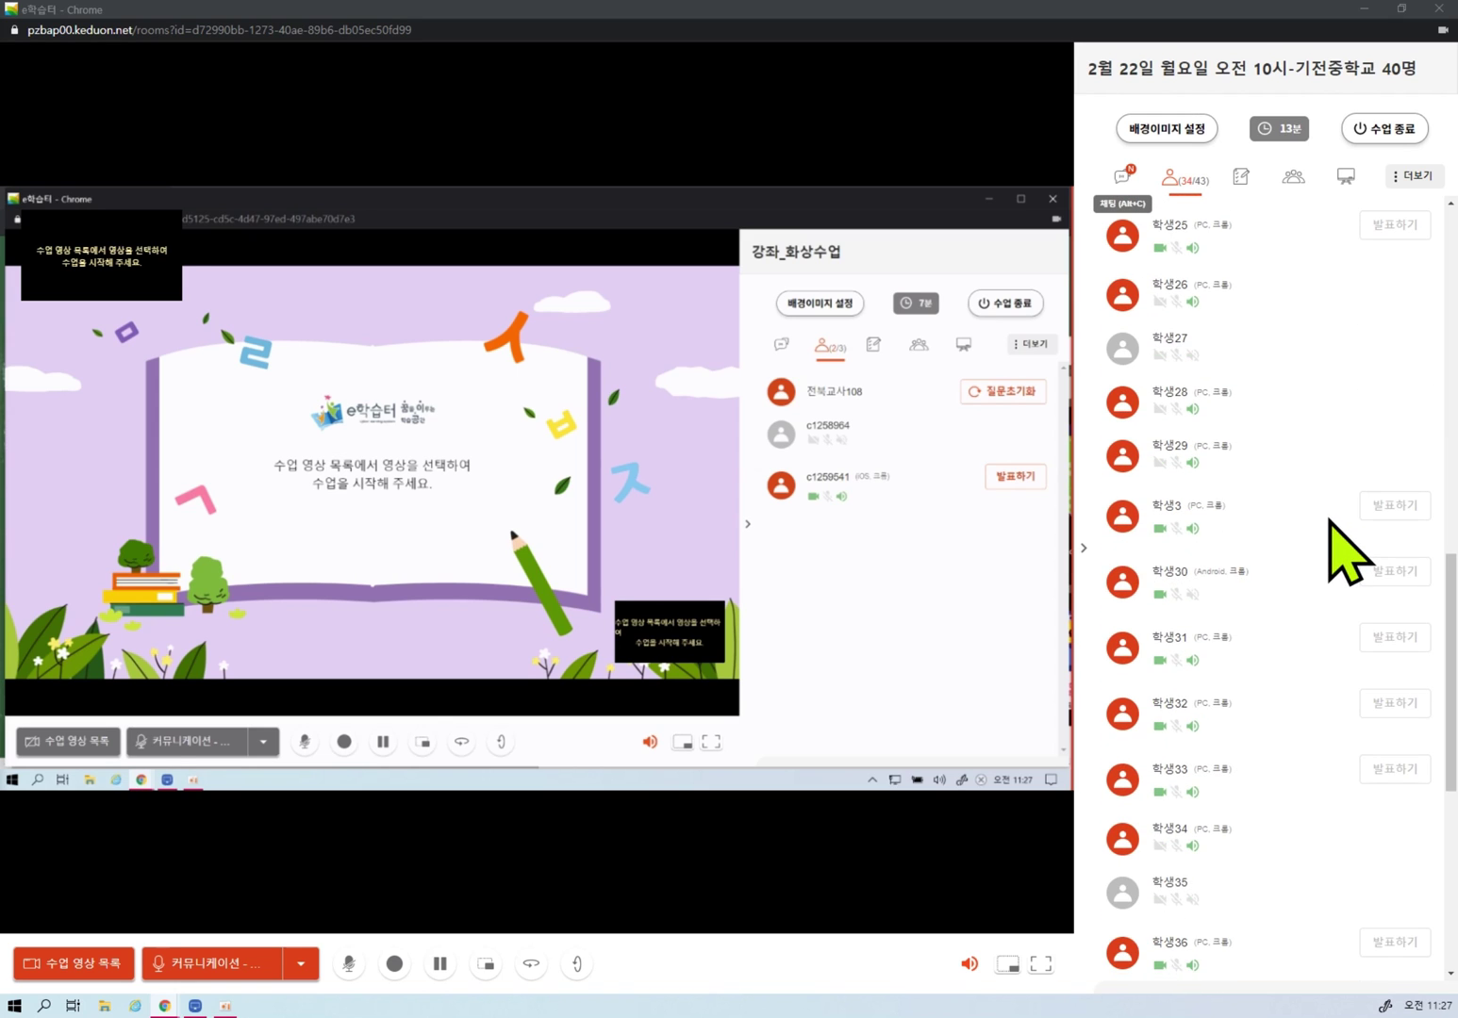
scroll(1339, 547, down, 6)
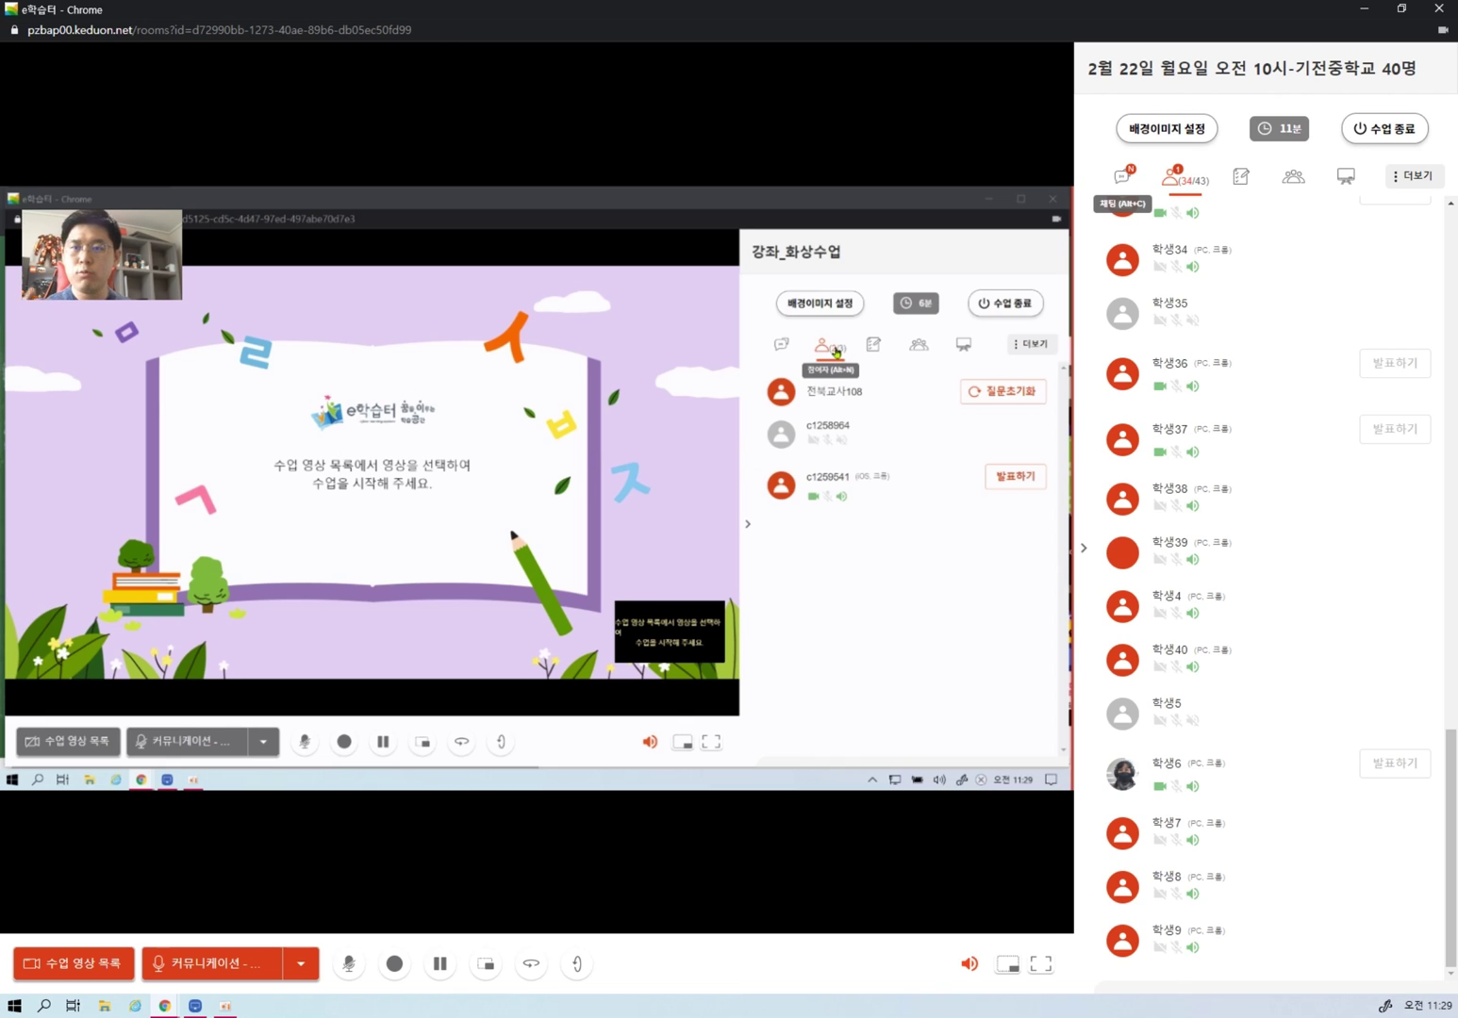
- Reach the second class's 모둠 panel through 설문조사 and 더보기, showing two unassigned members
click(873, 345)
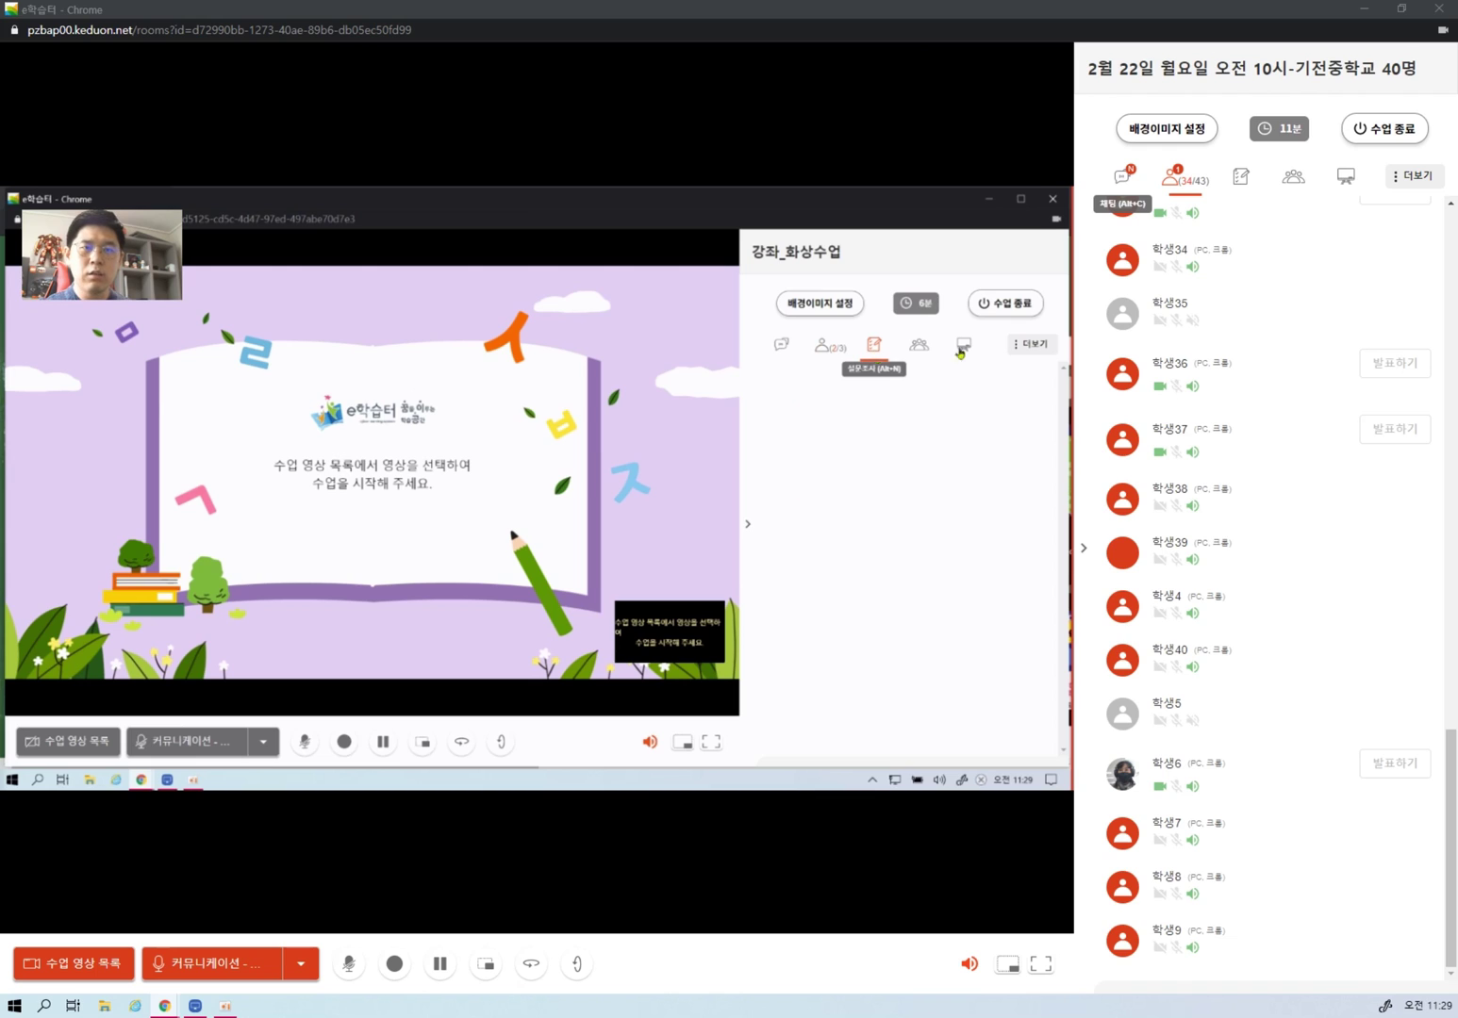
click(1022, 346)
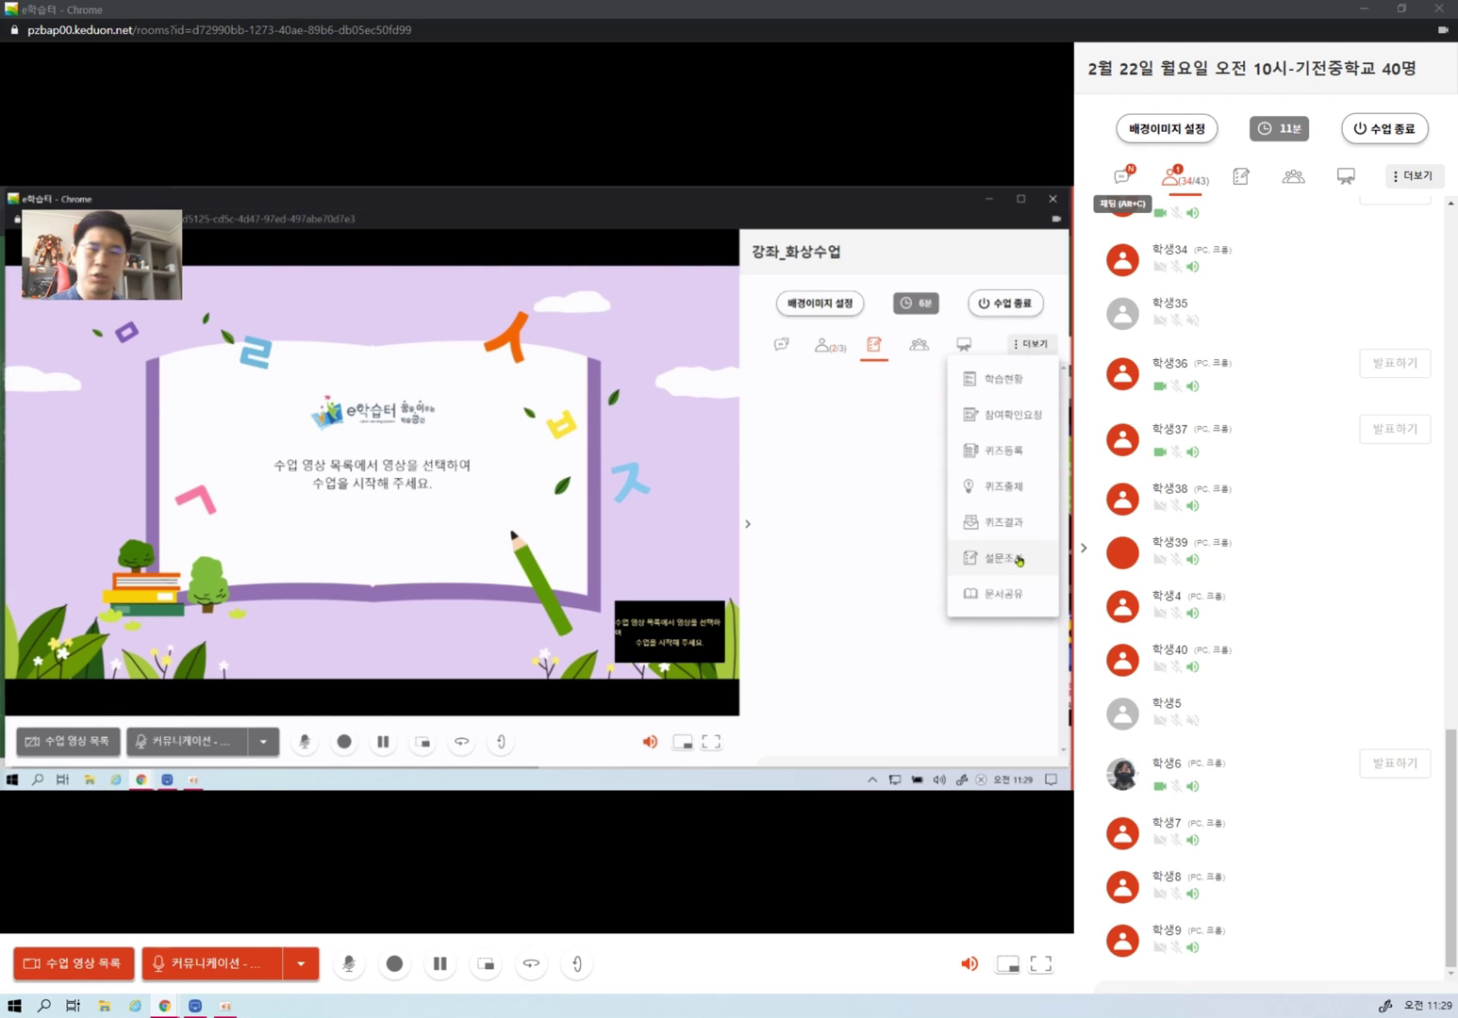
click(881, 560)
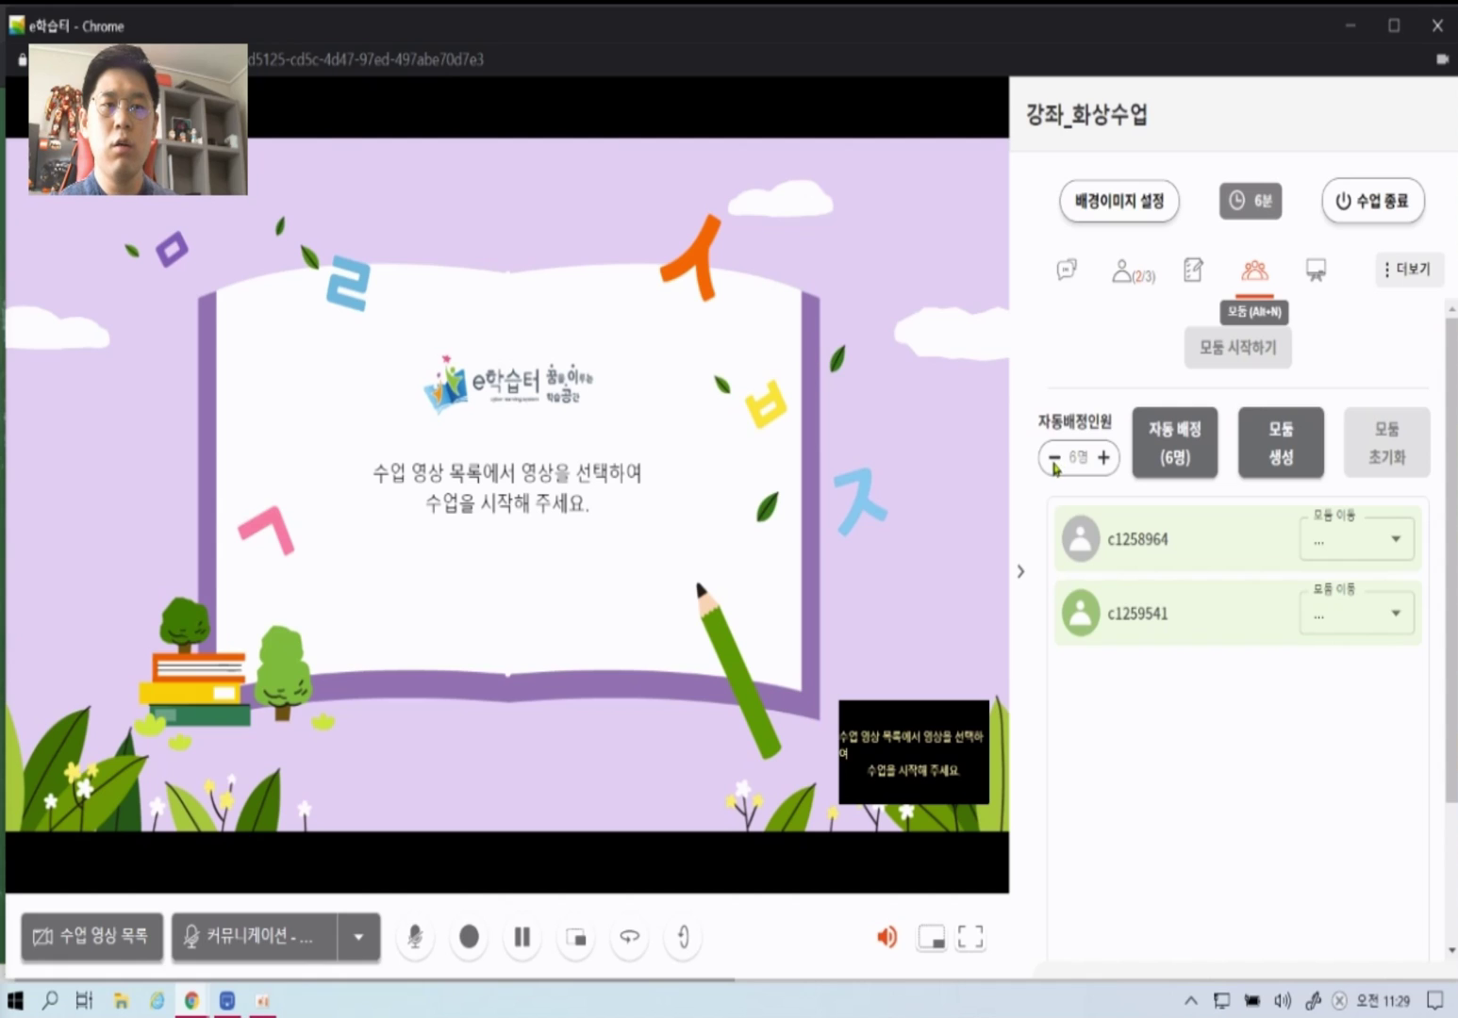
- Try 자동 배정, then create empty groups and move one participant each into 모둠 1 and 모둠 2
click(1199, 464)
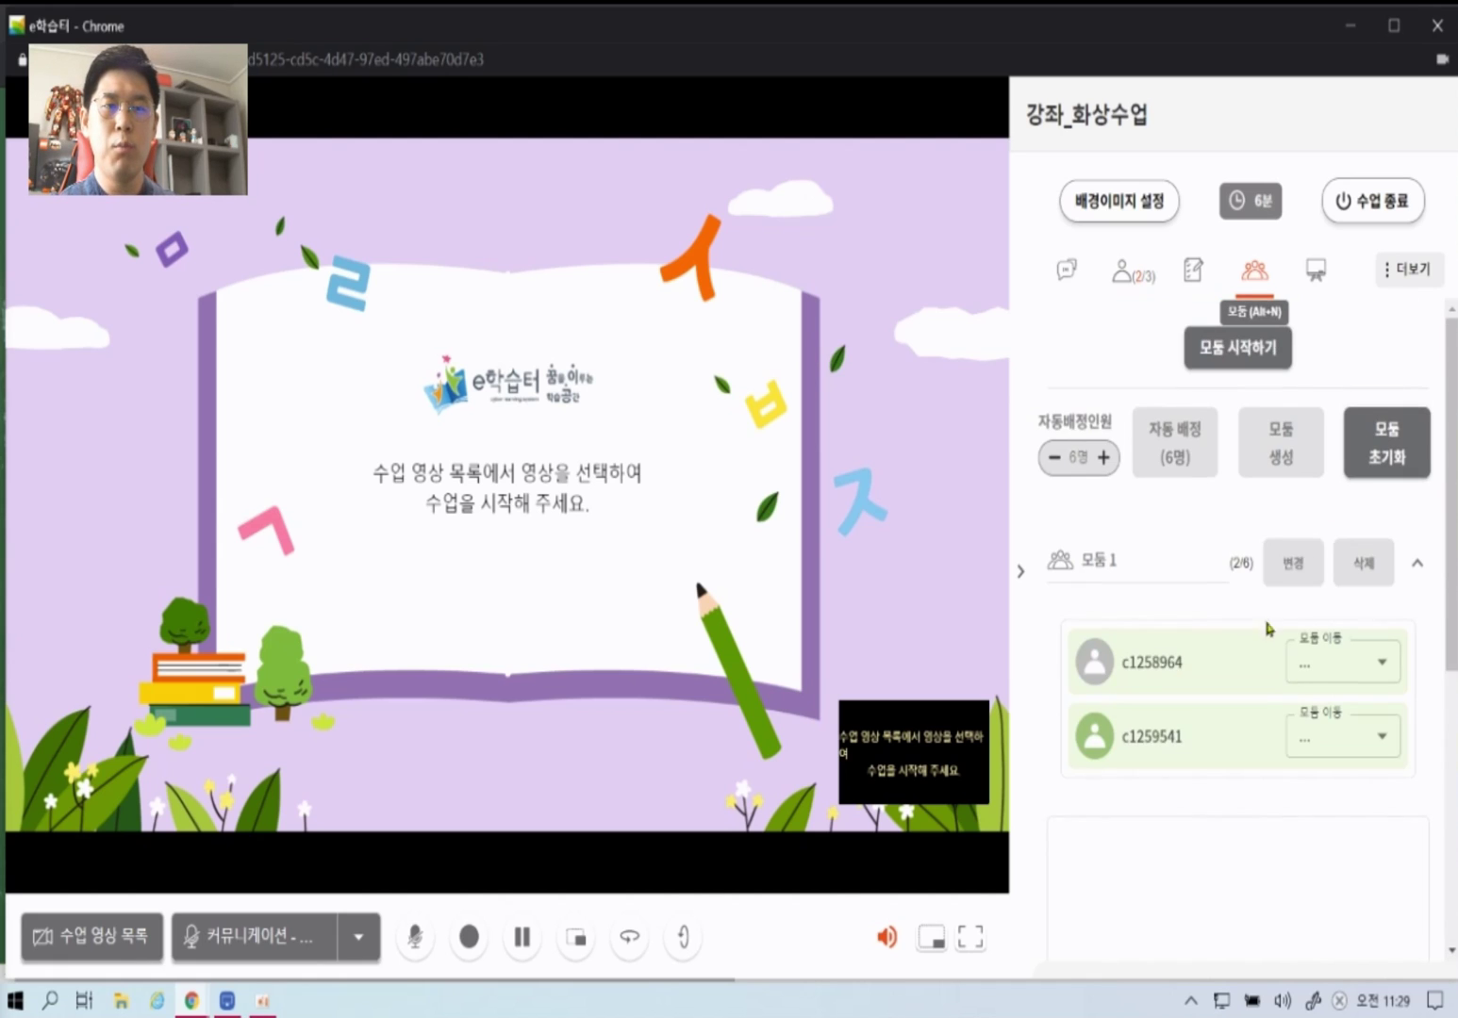
click(1382, 462)
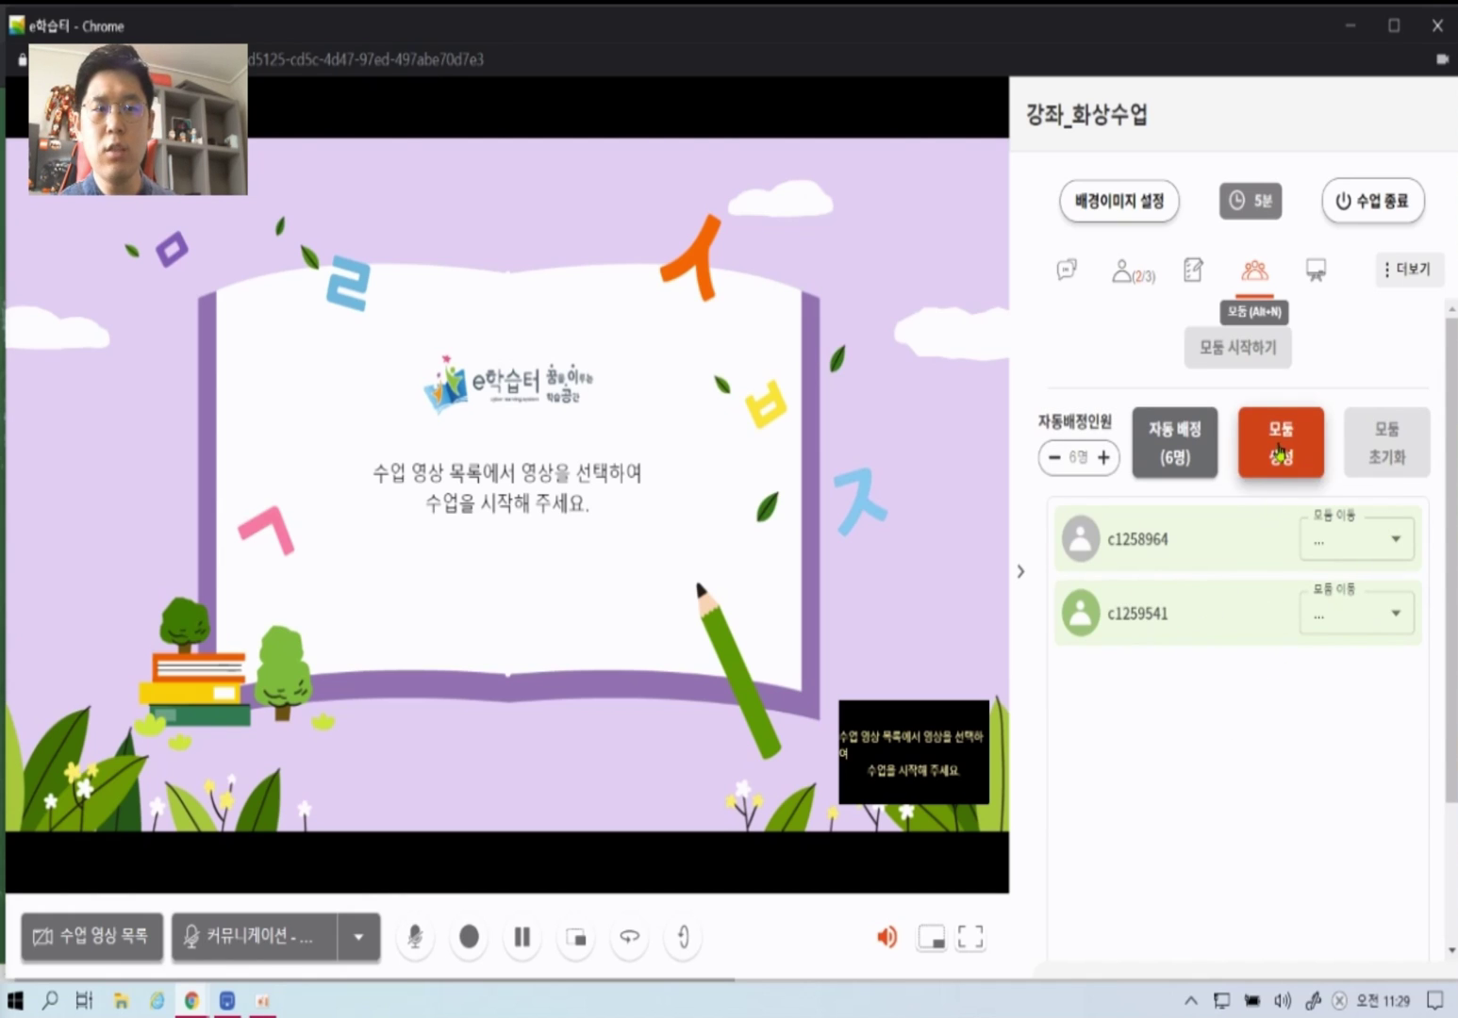
click(1279, 452)
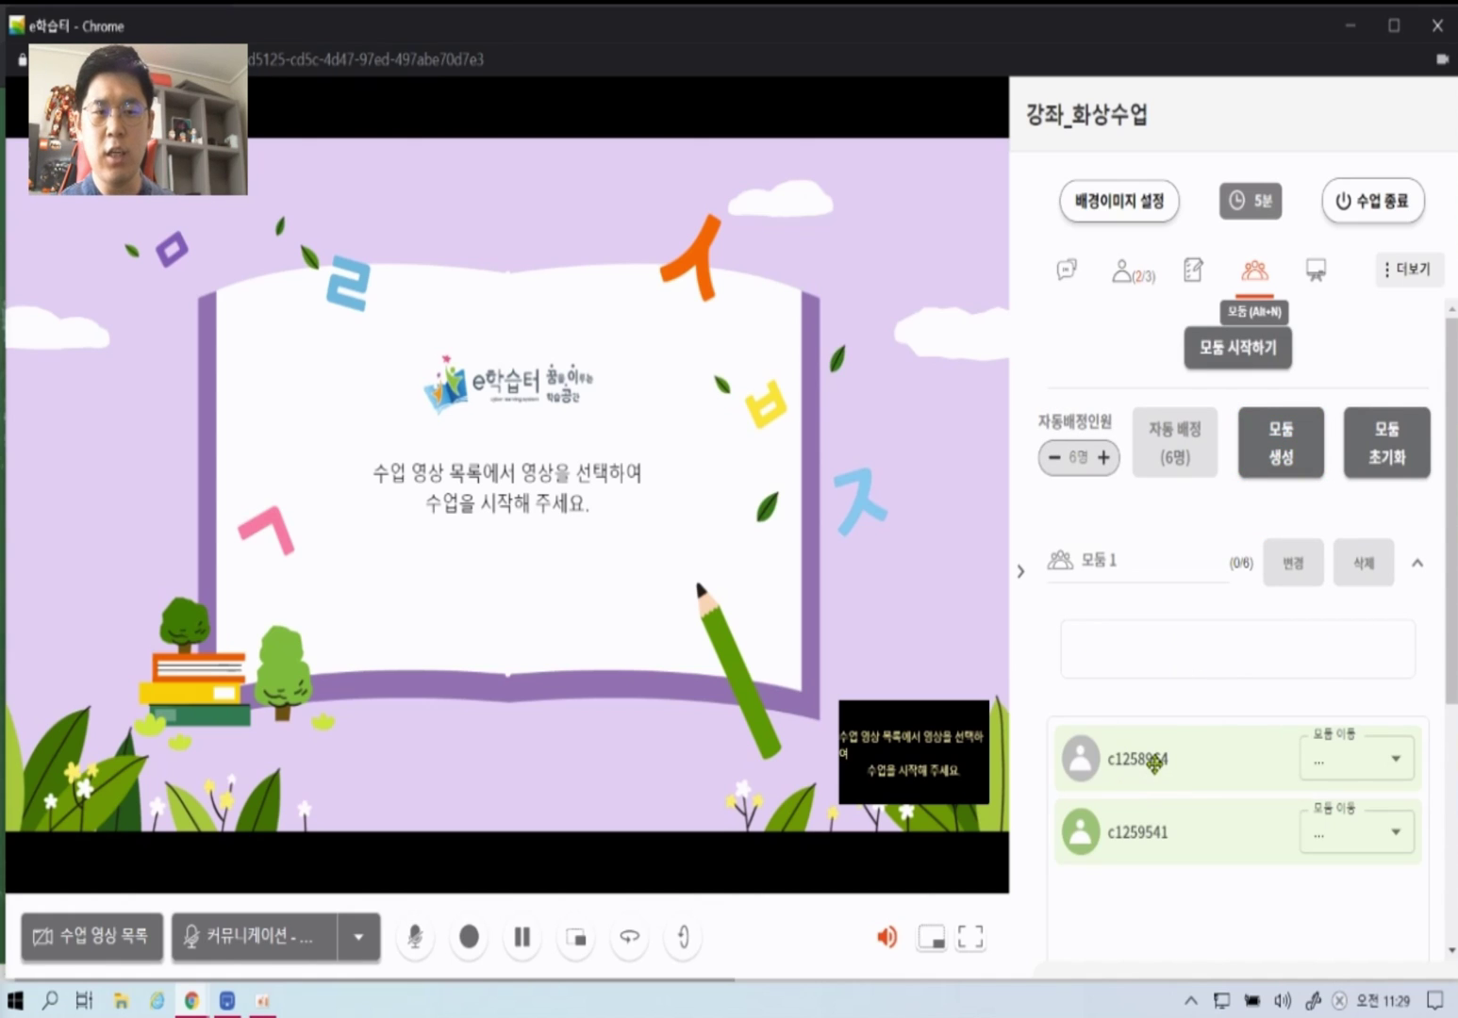
drag(1141, 837, 1196, 656)
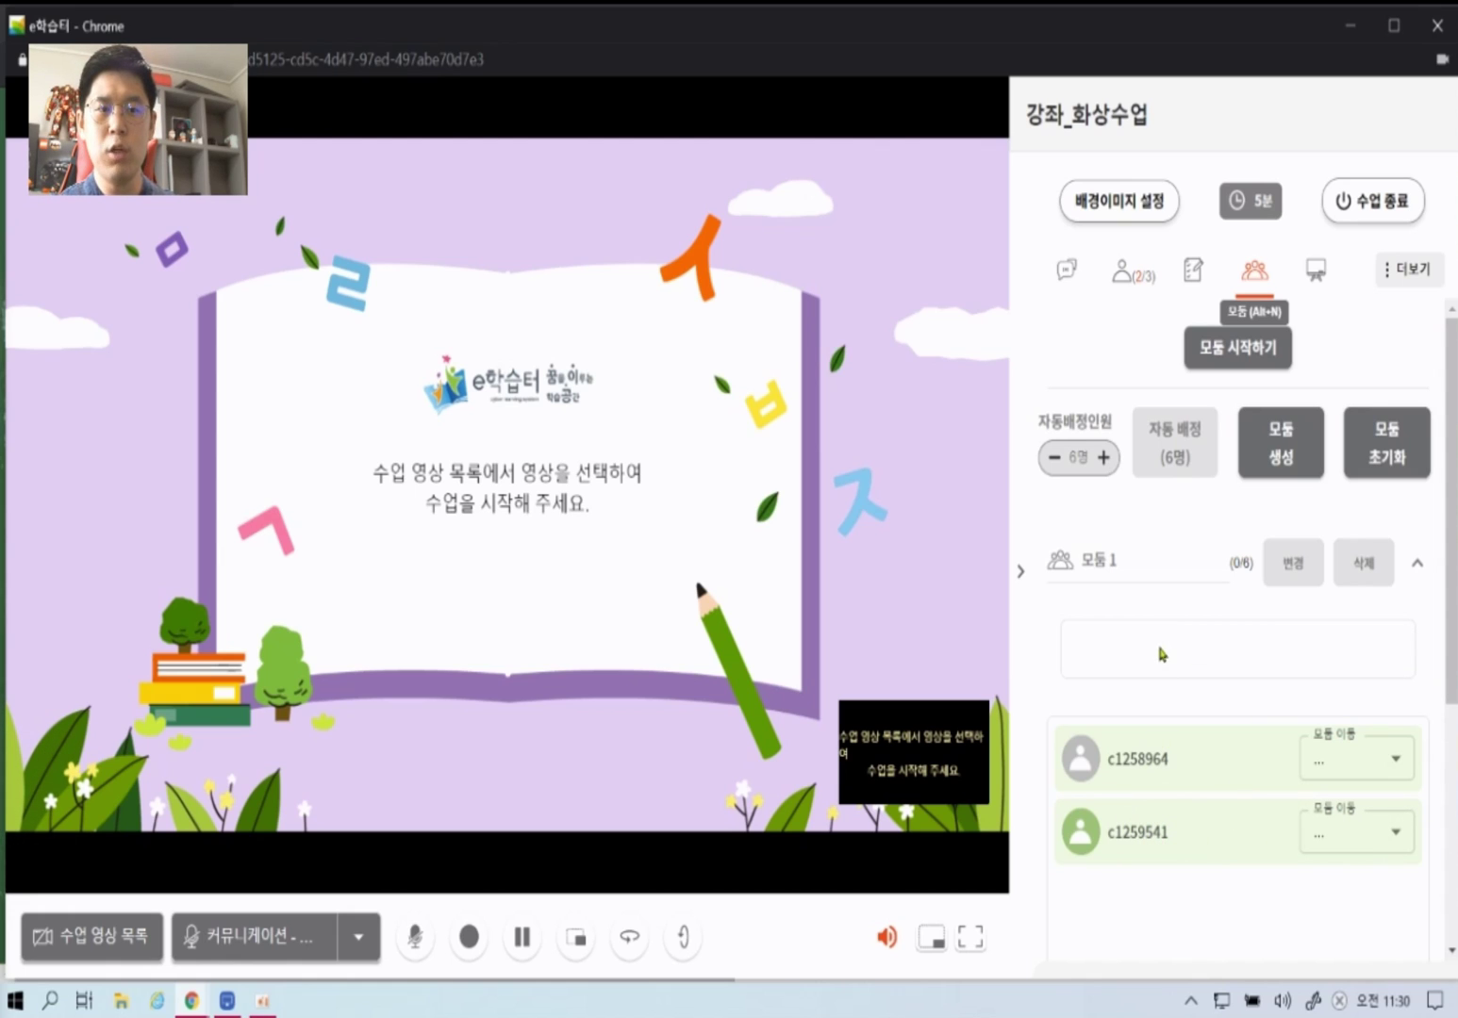
drag(1166, 837, 1200, 671)
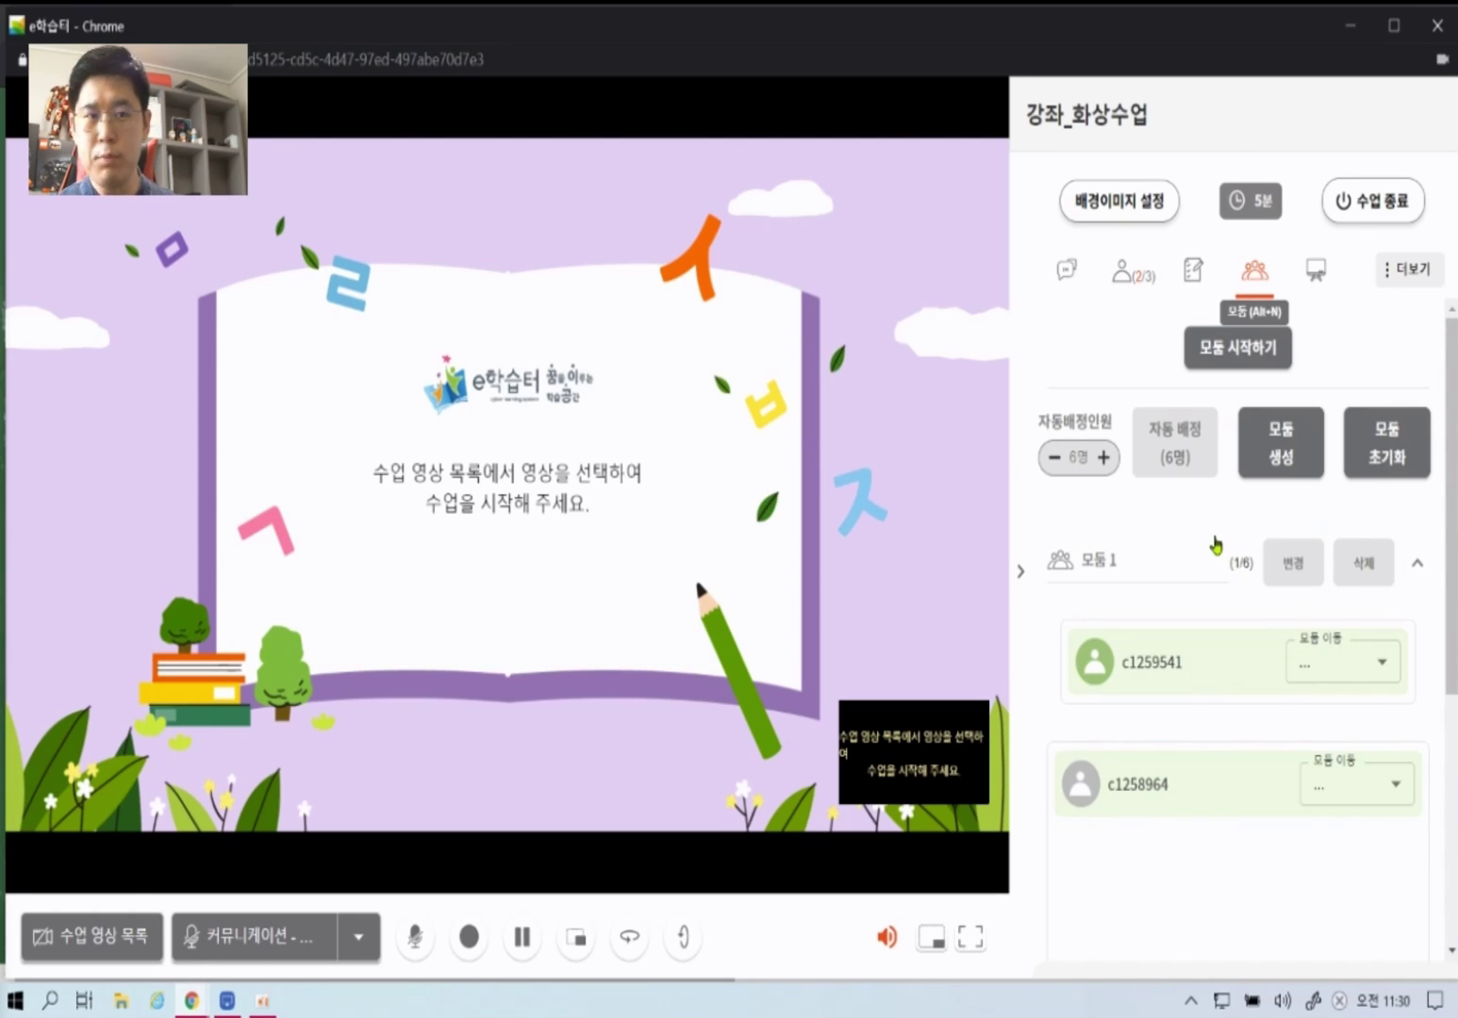
click(1275, 460)
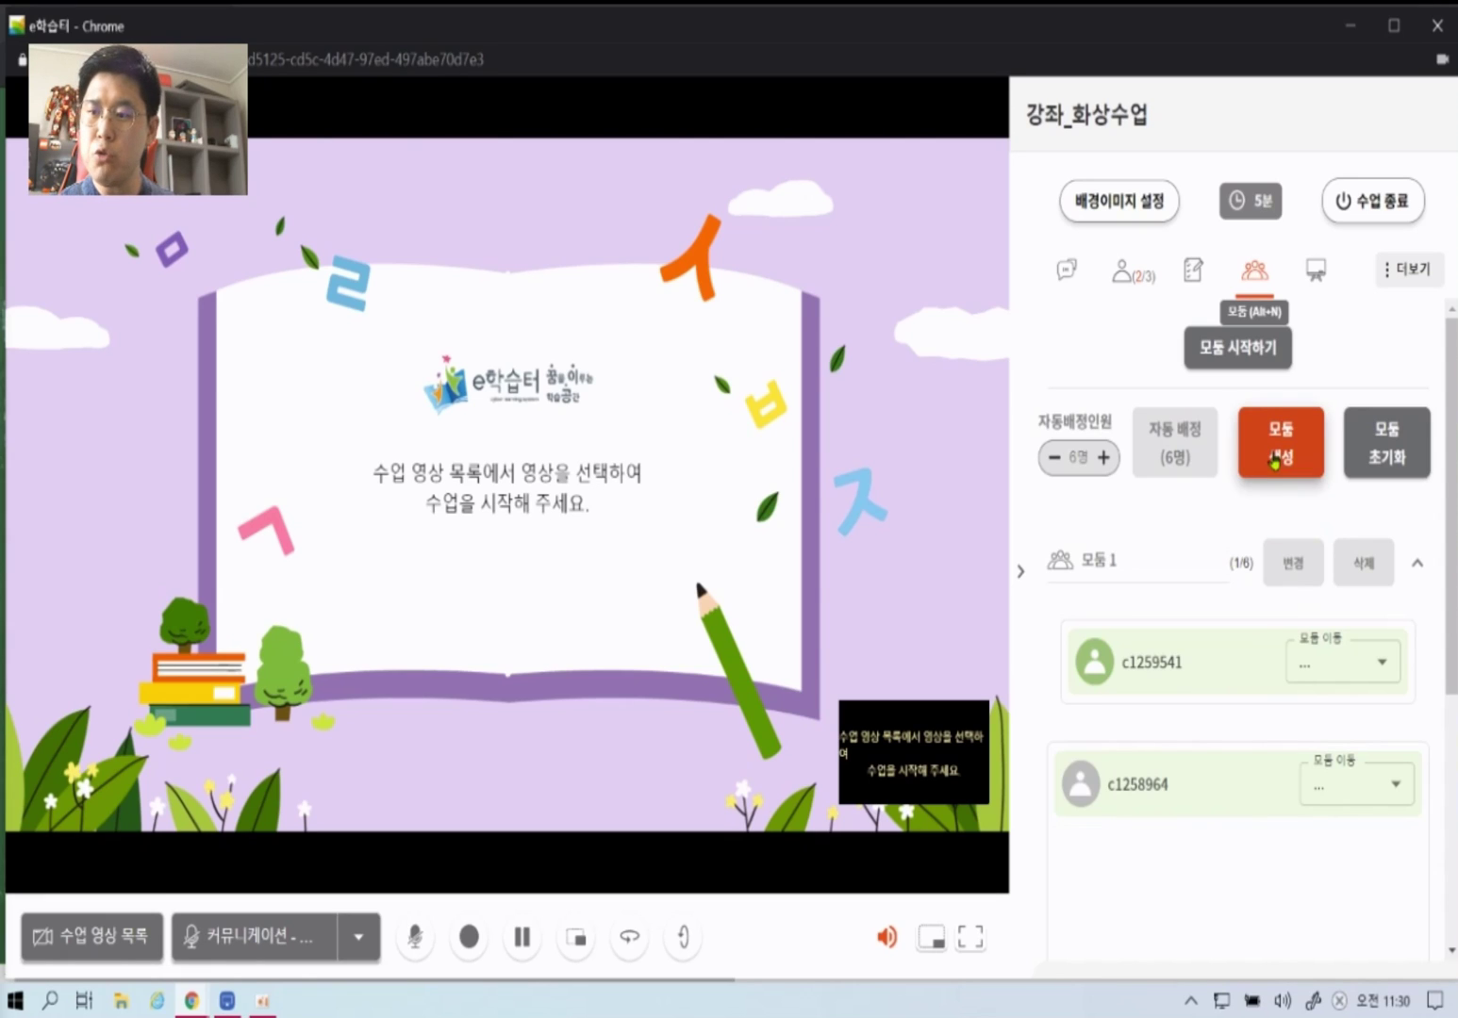
scroll(1188, 757, down, 3)
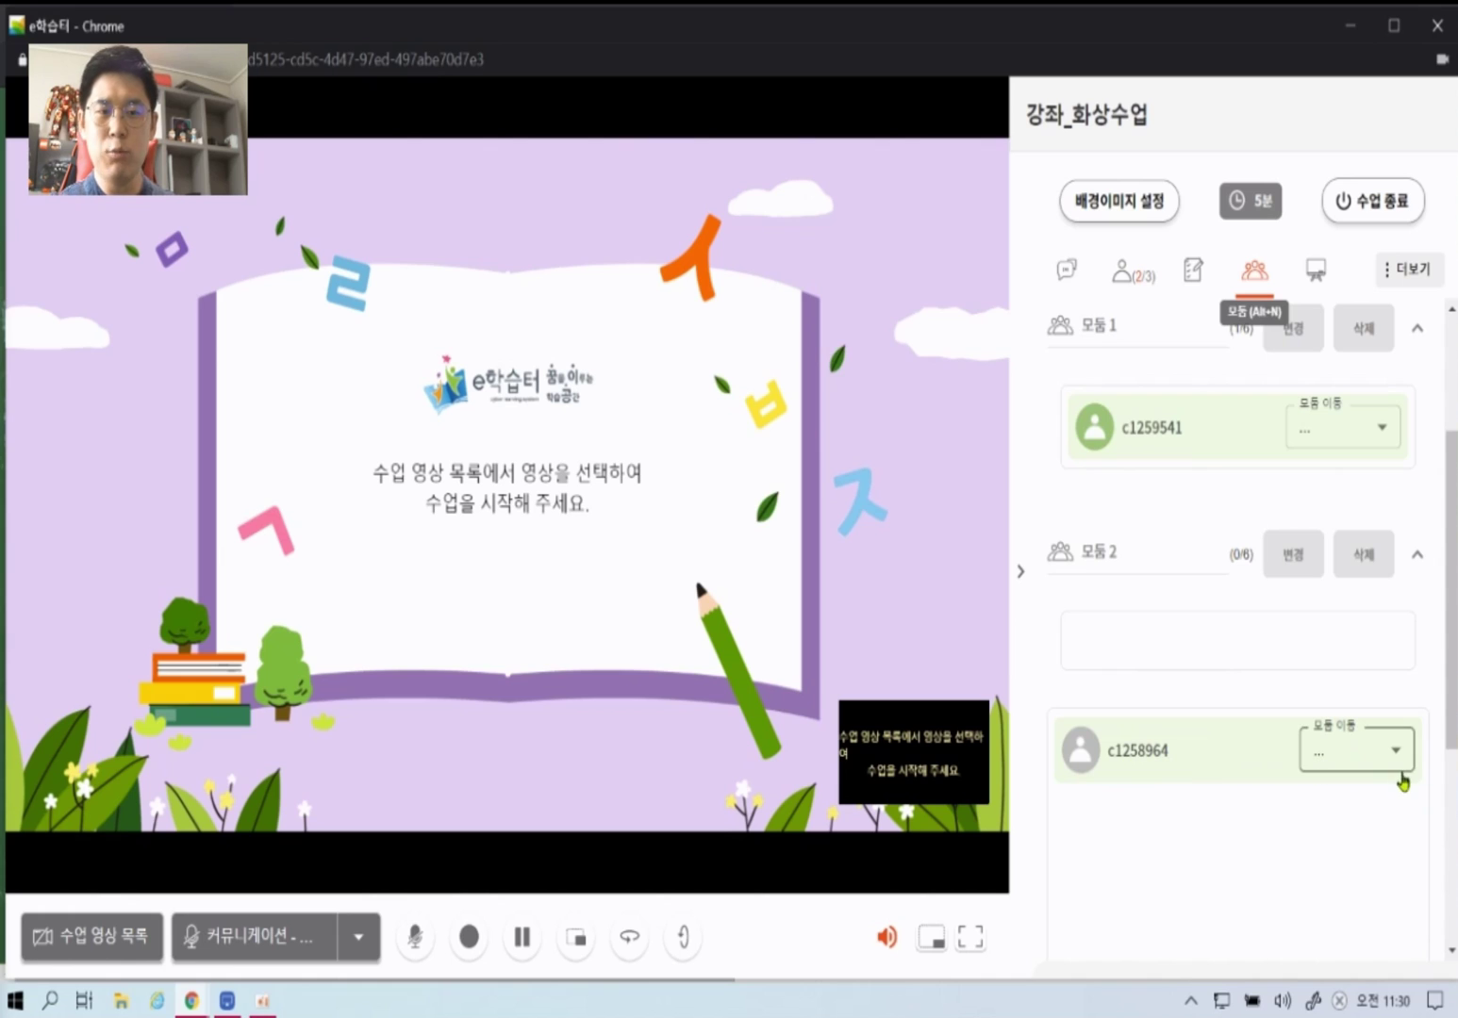
click(1401, 768)
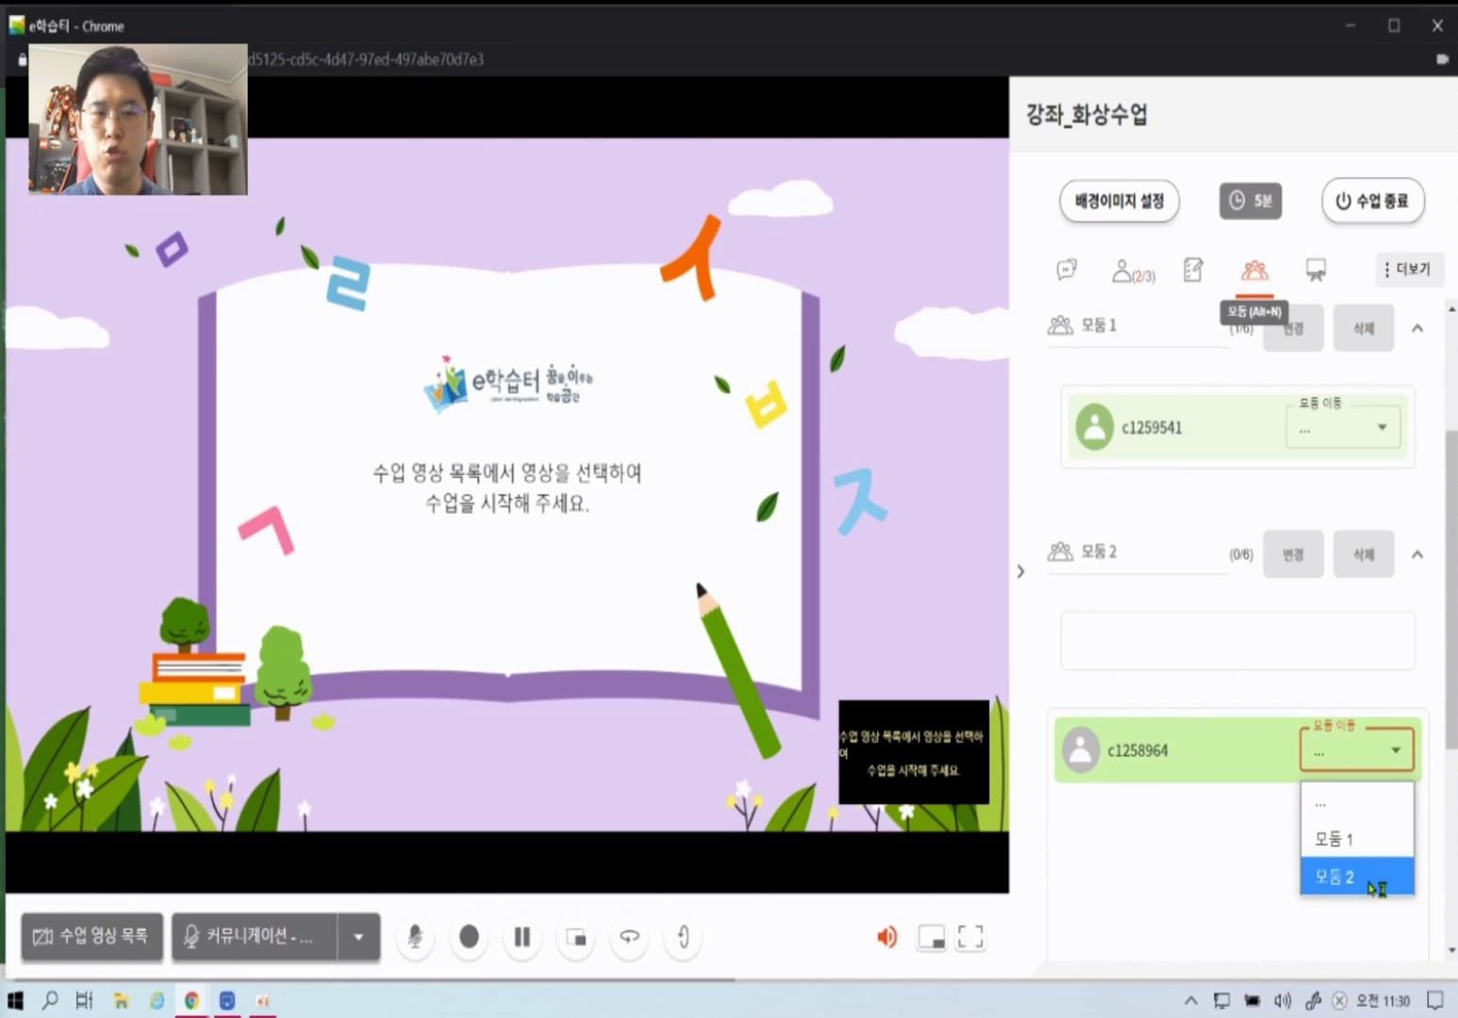
click(1374, 879)
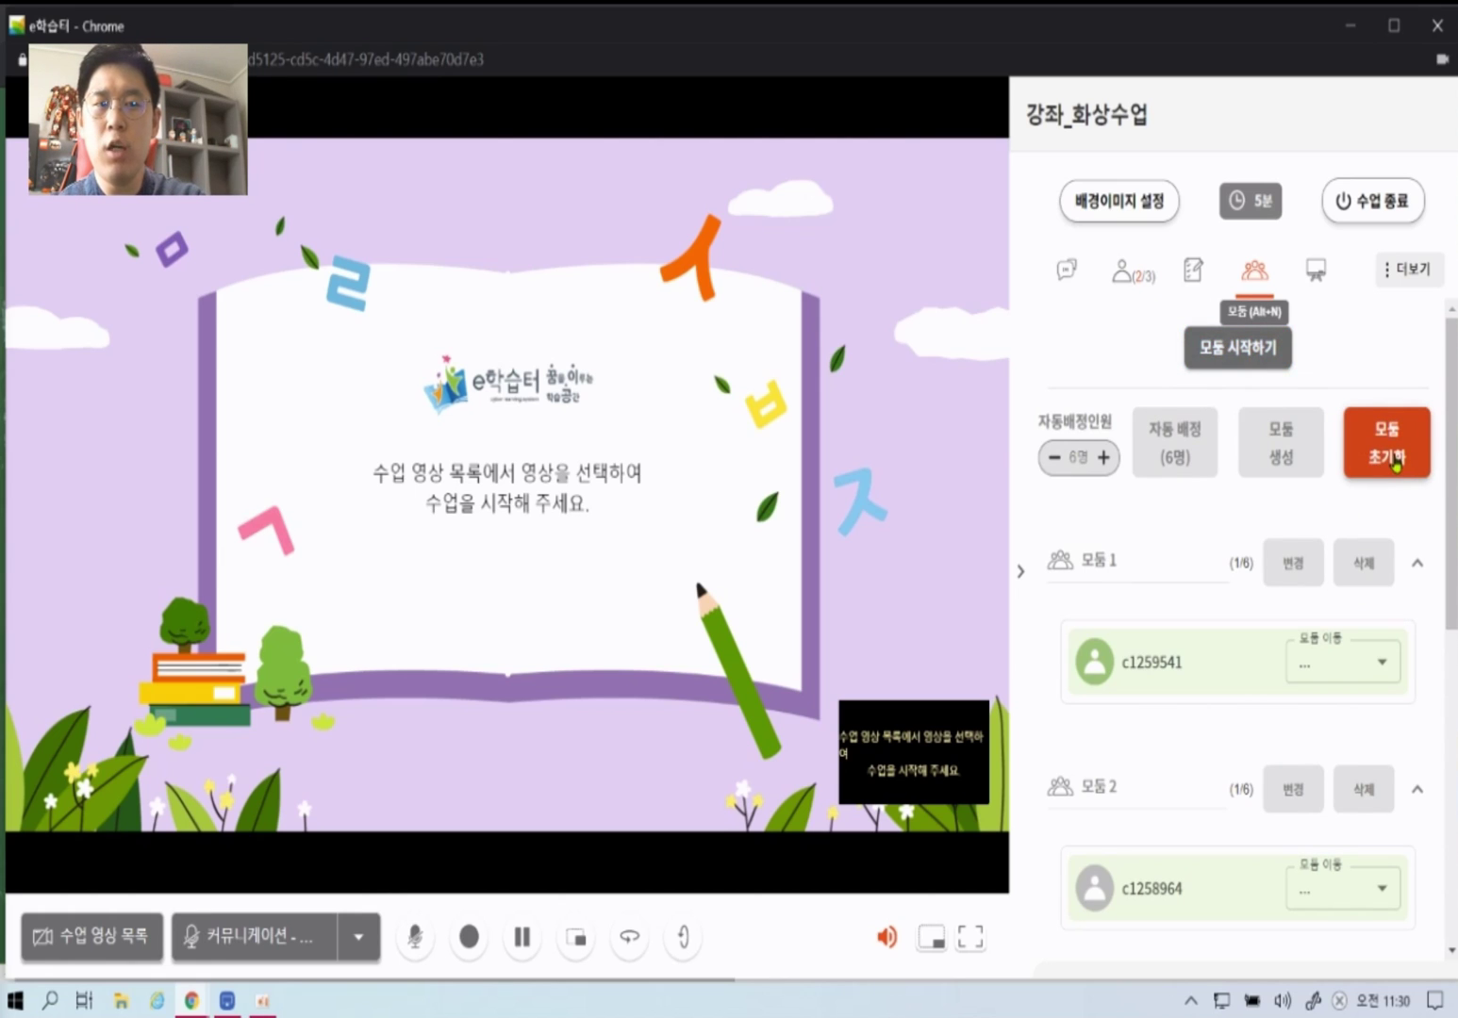
- Reset to two one-person groups, start group work, and join 모둠 1 with the teacher's video on
click(1397, 466)
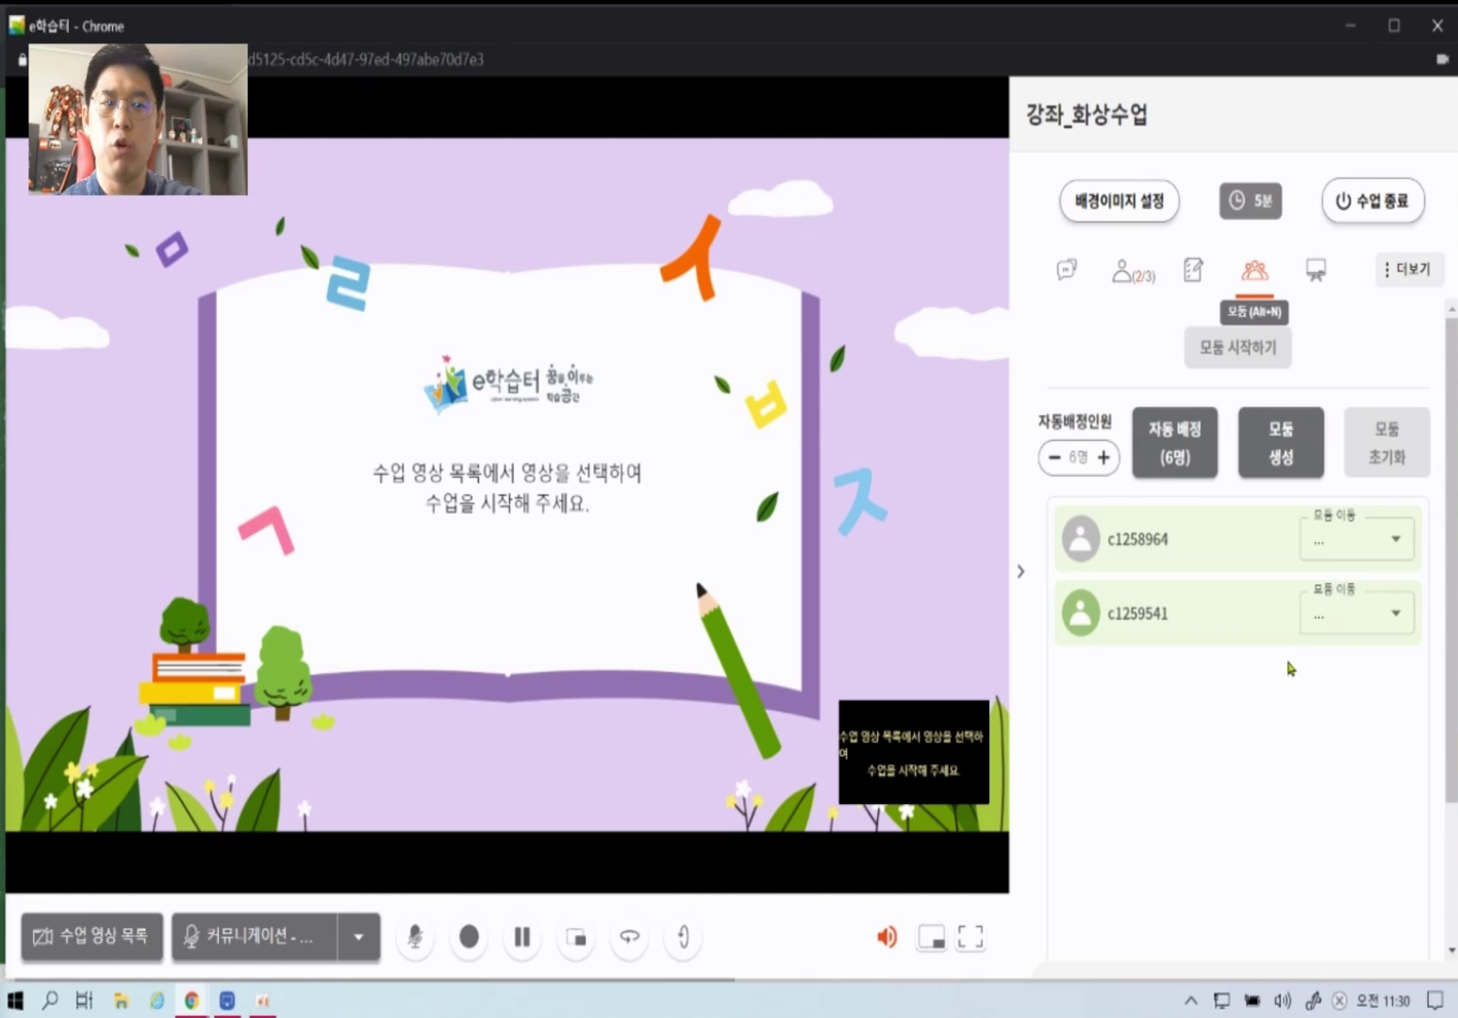
click(1278, 469)
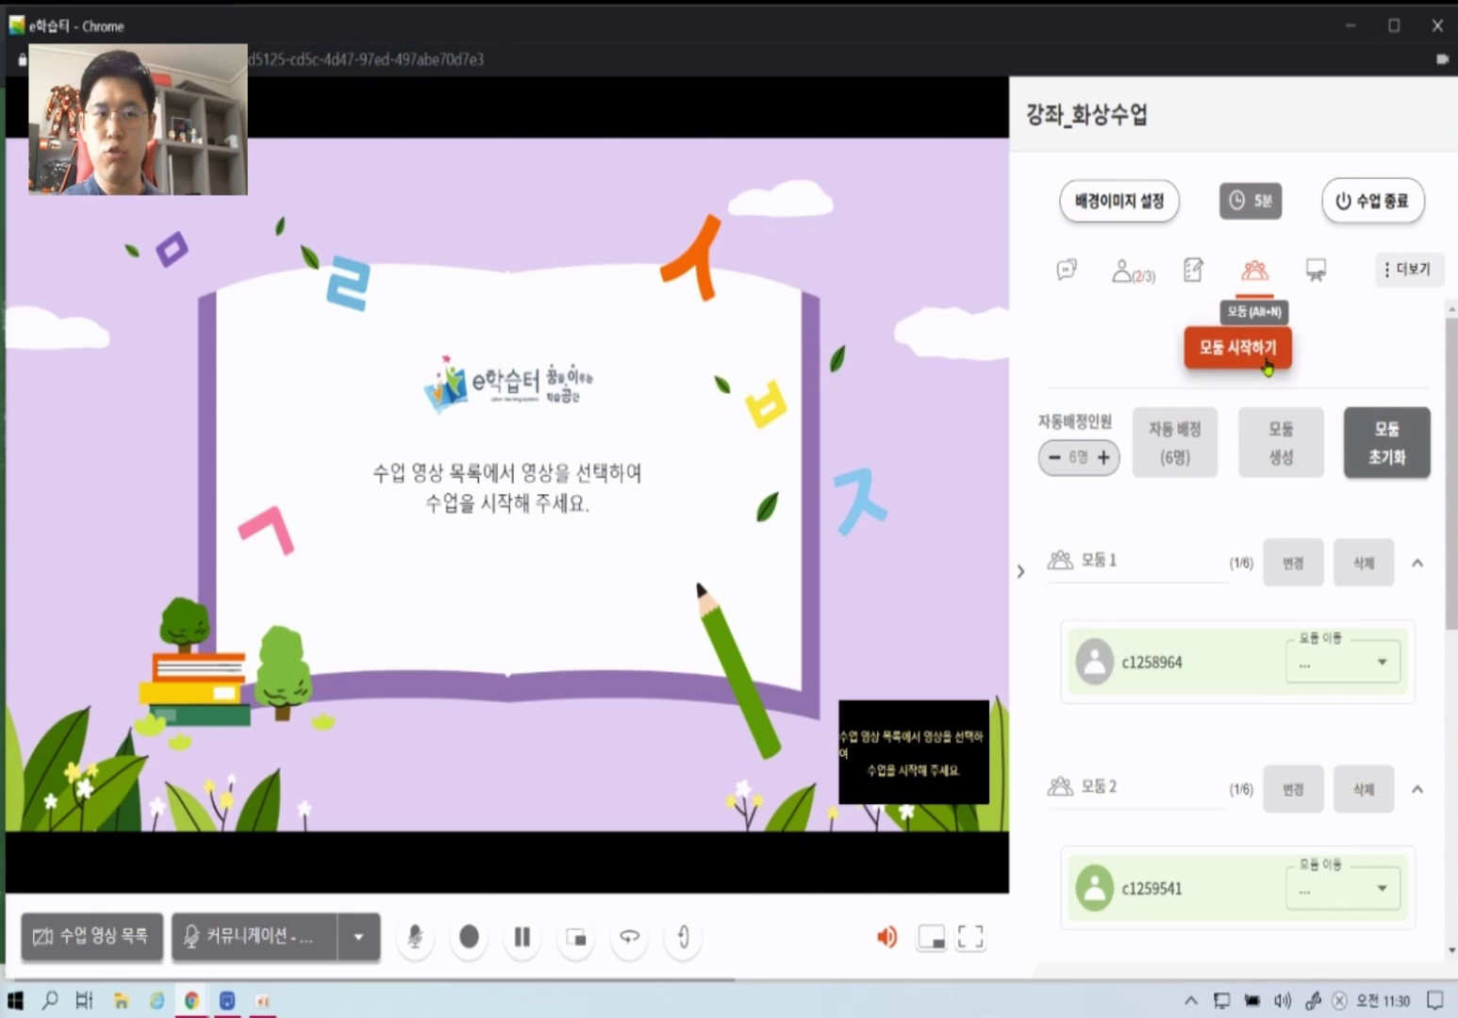
click(1065, 566)
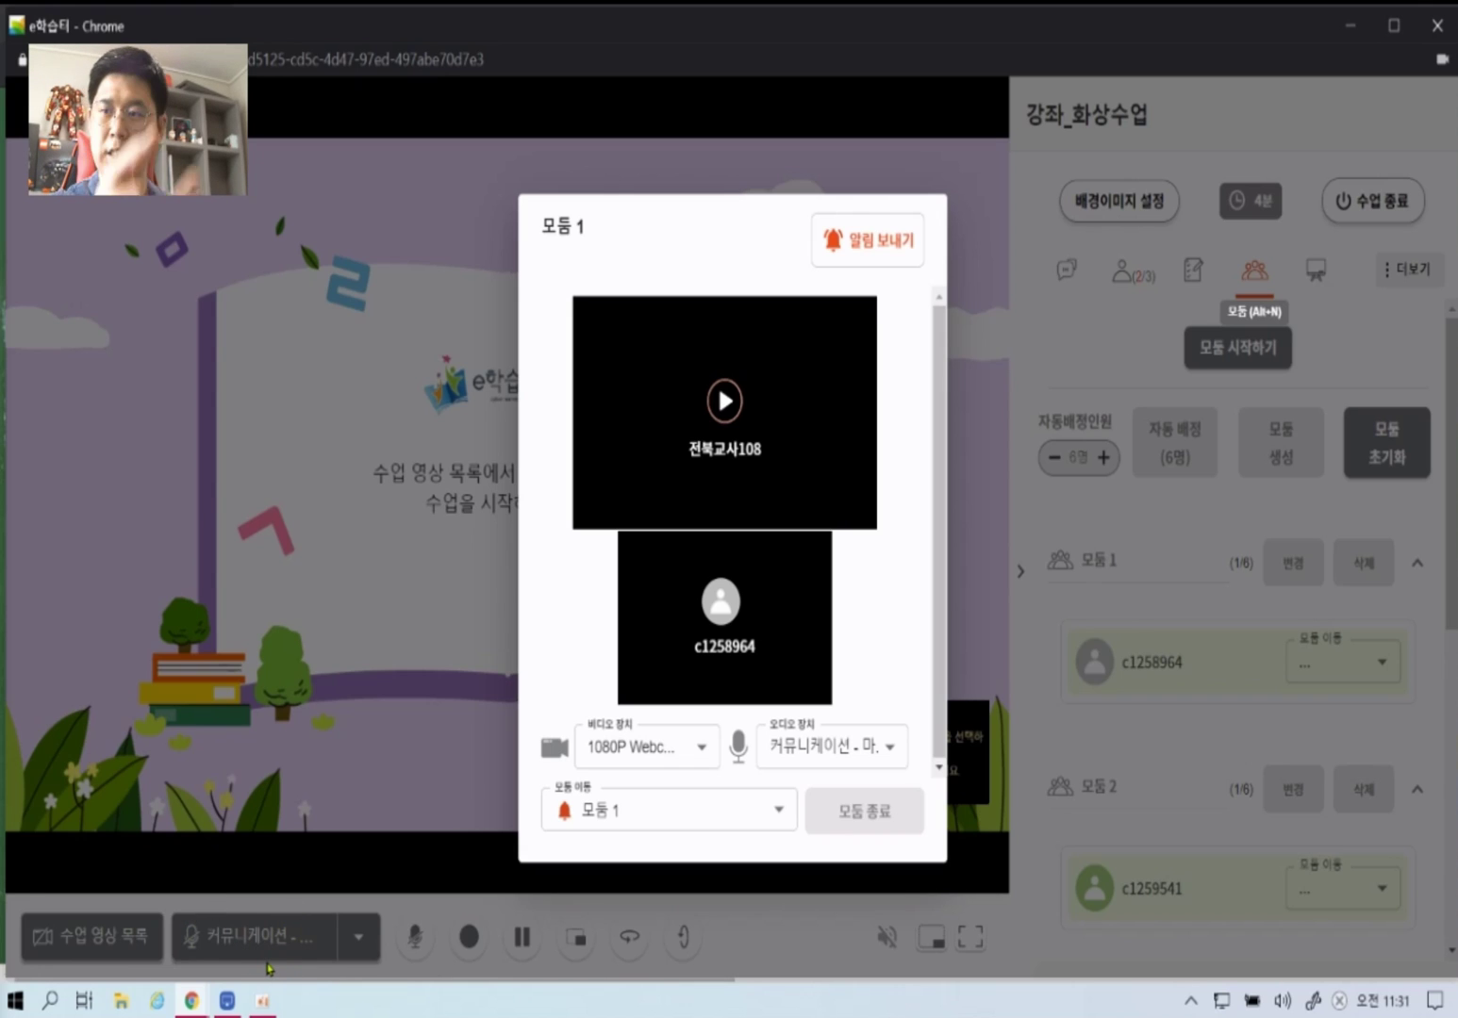
click(382, 1002)
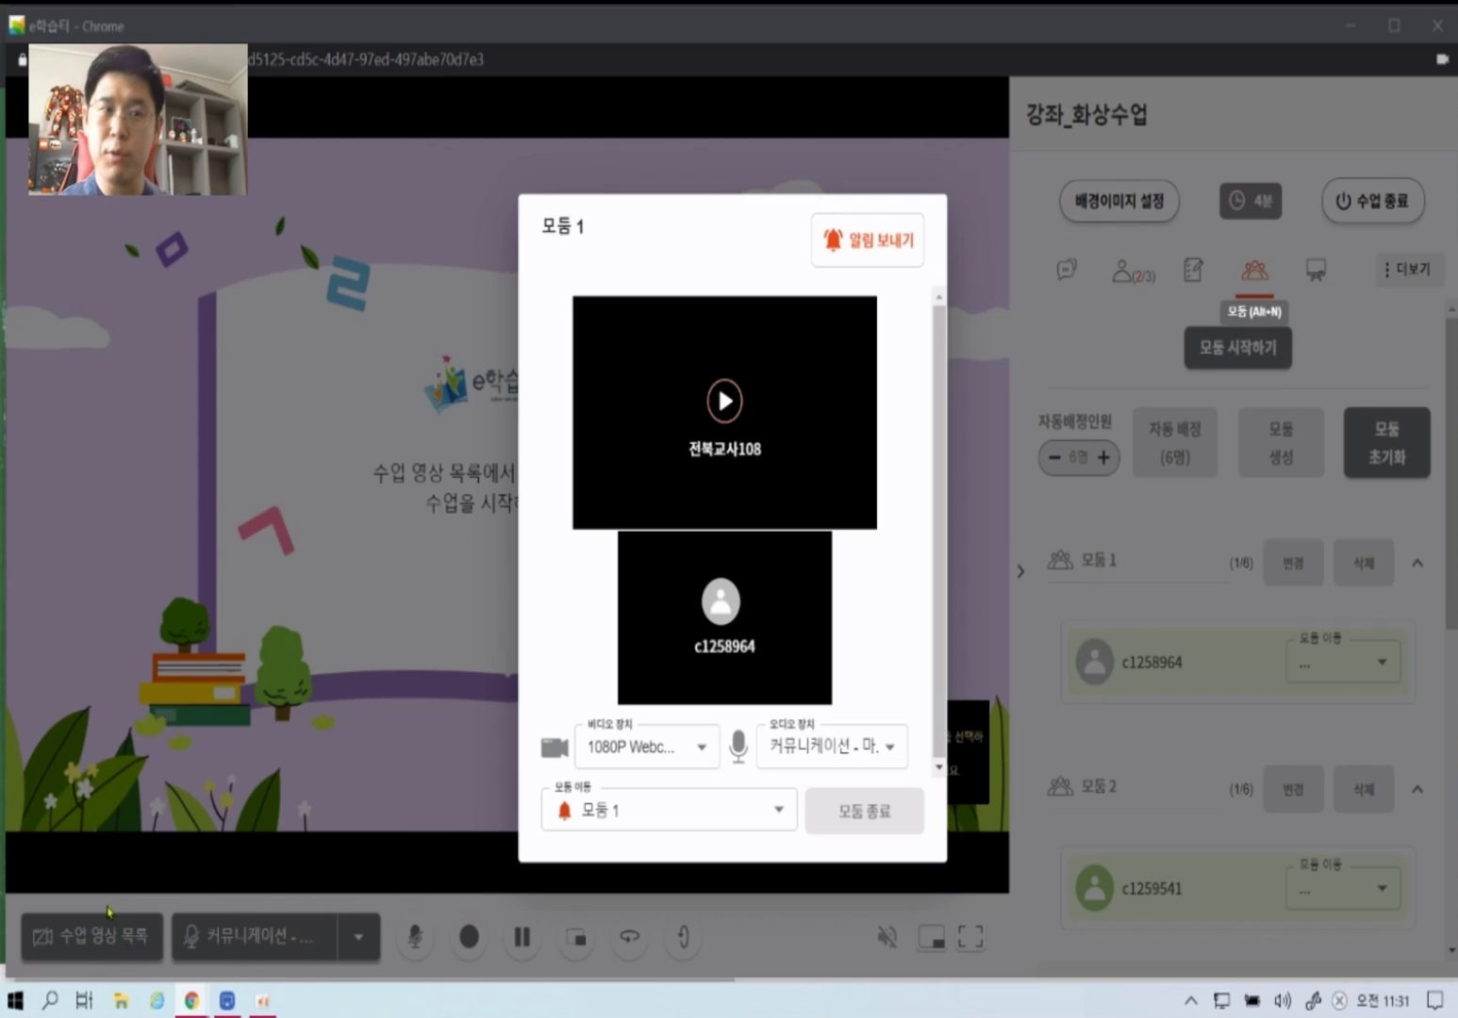
click(740, 403)
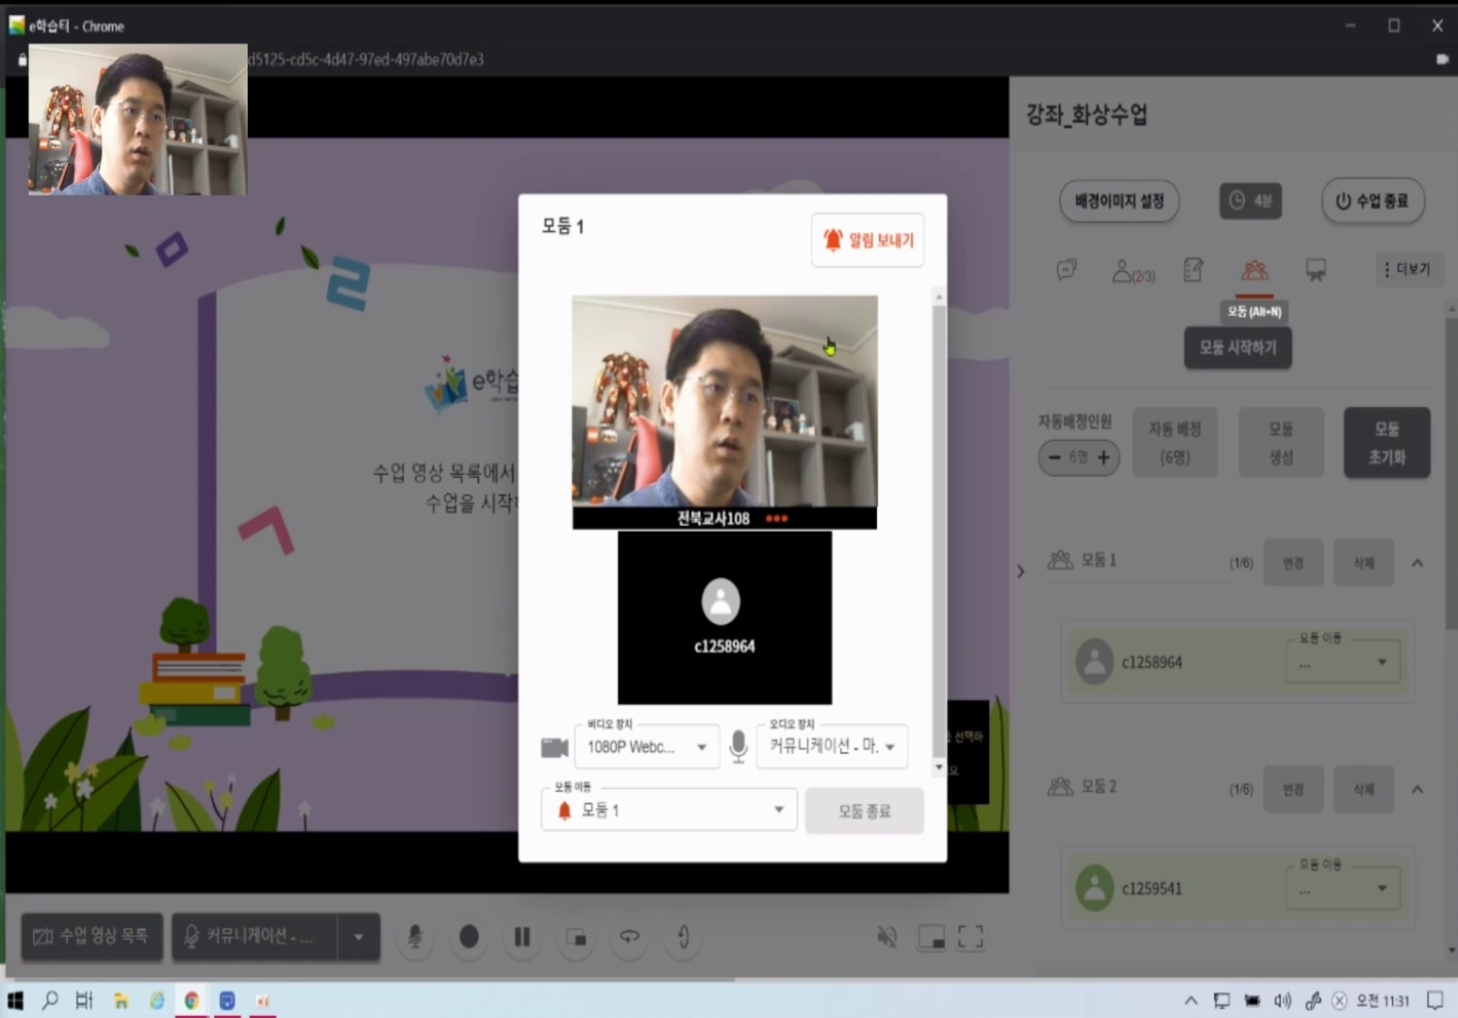
- Send 모둠 1 the 알림 '모둠학습이 5분남았습니다' via 메세지 전송
click(883, 252)
click(728, 530)
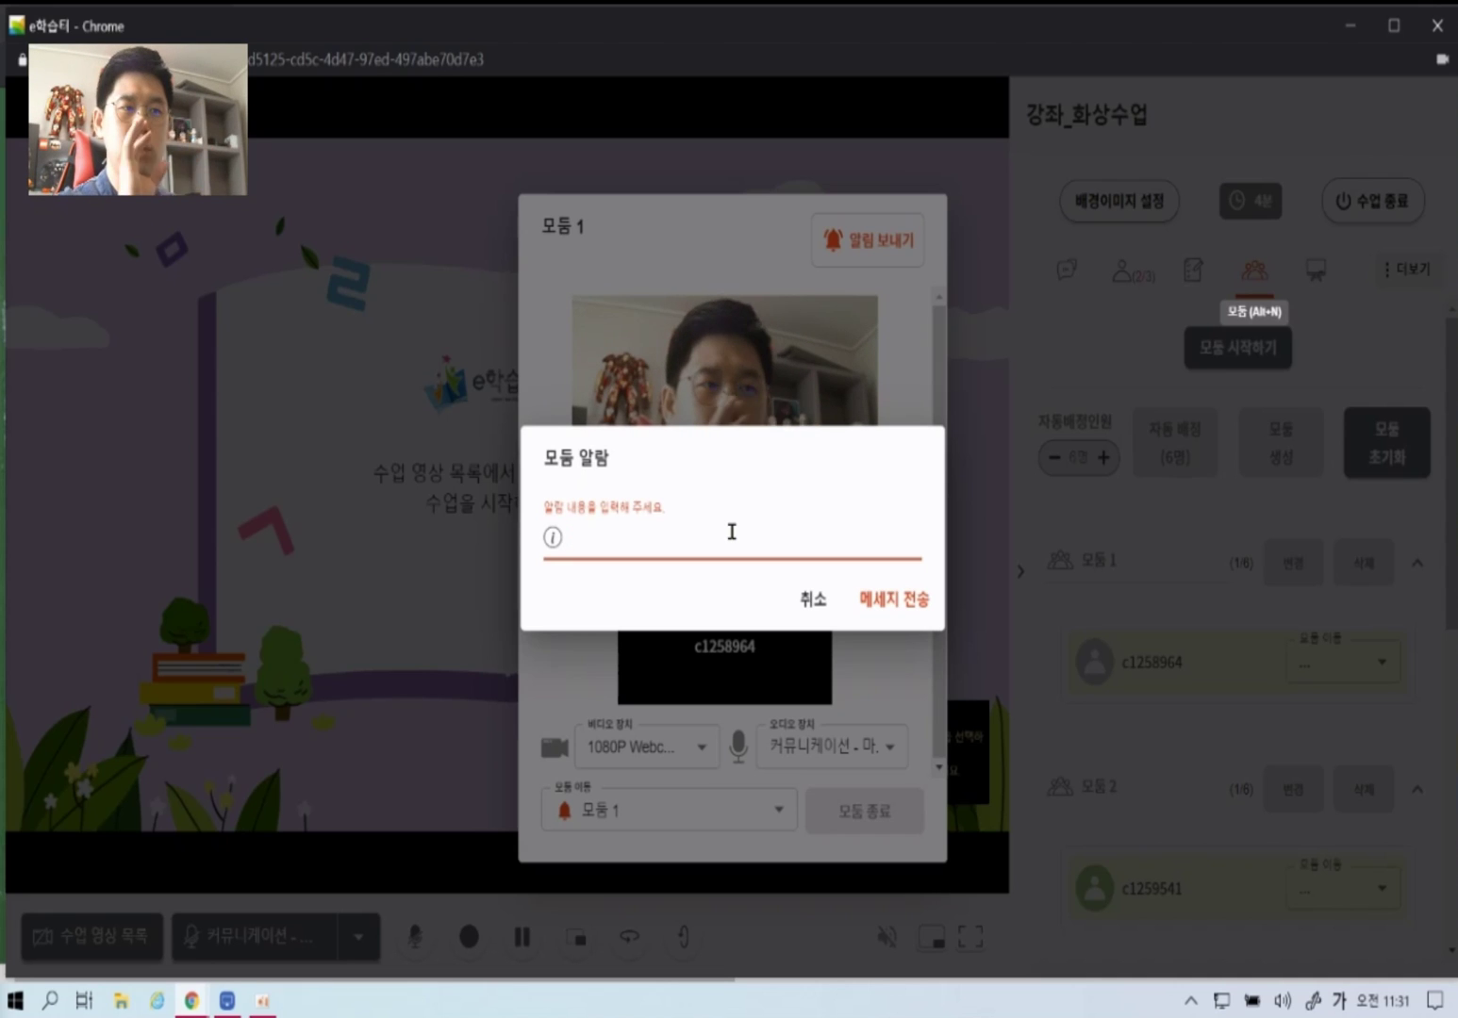
click(813, 599)
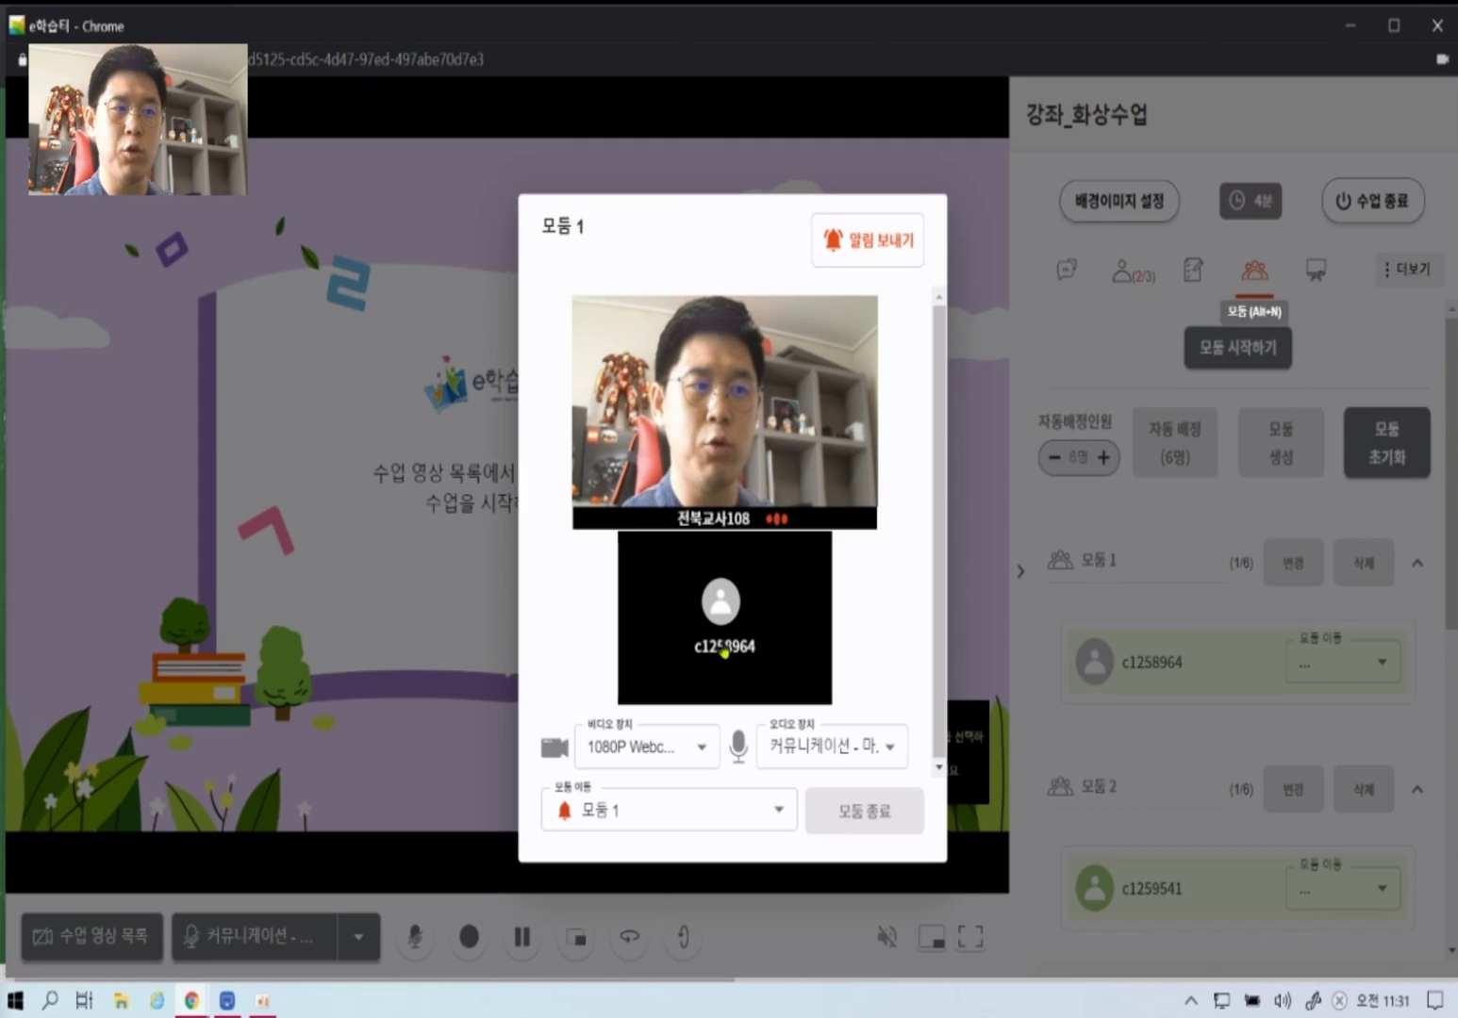
click(862, 241)
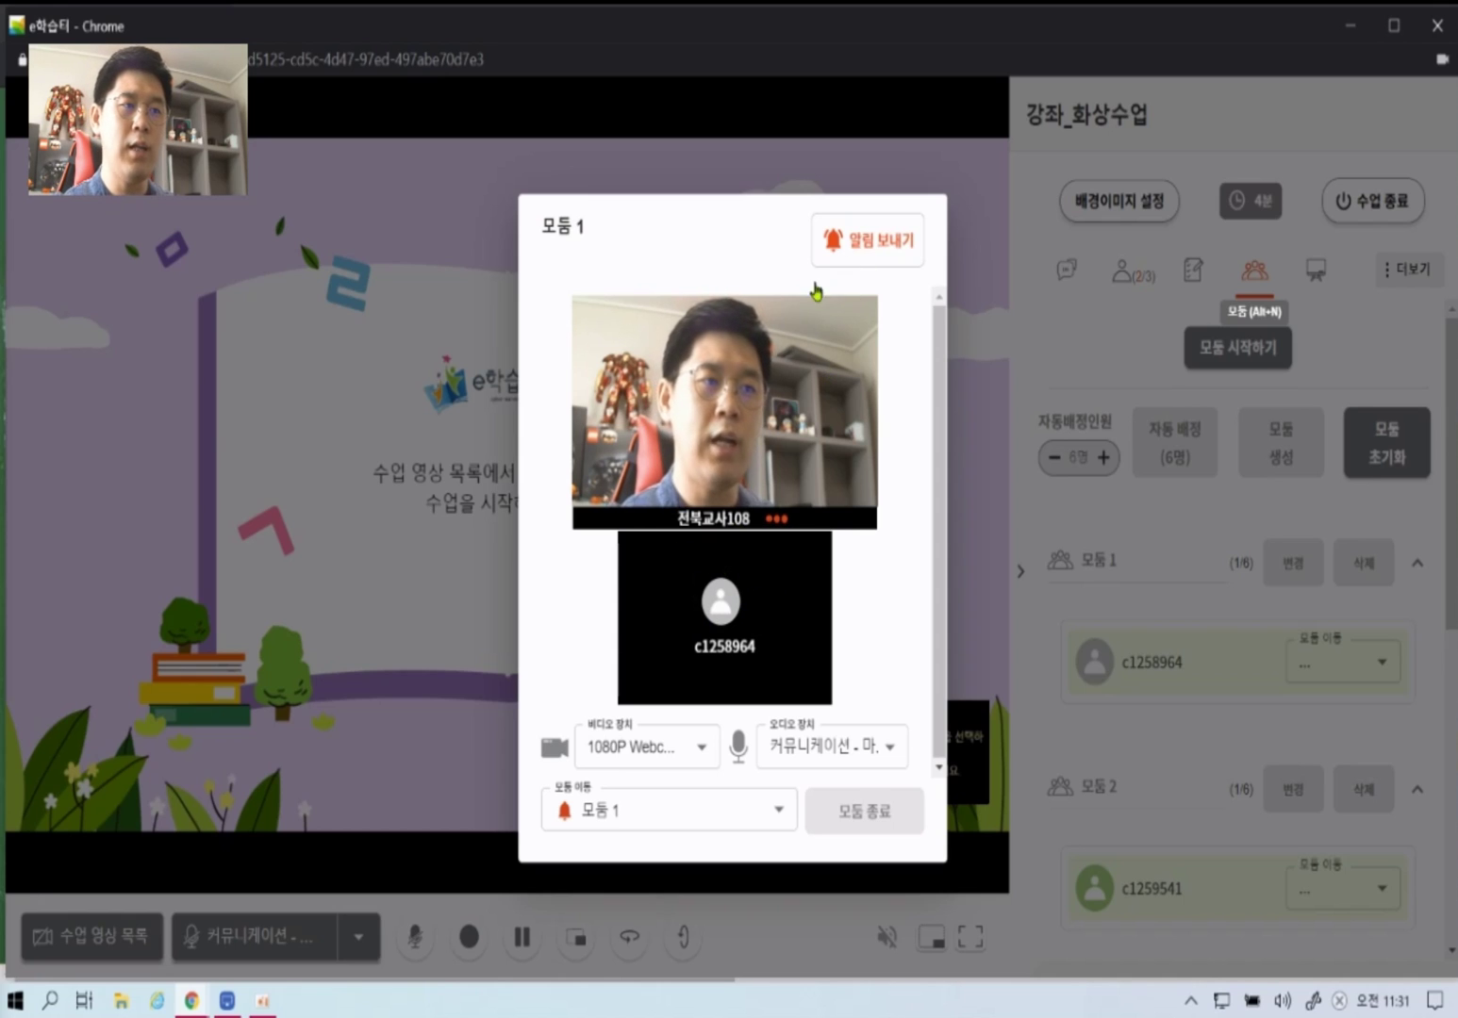
click(704, 540)
text(모)
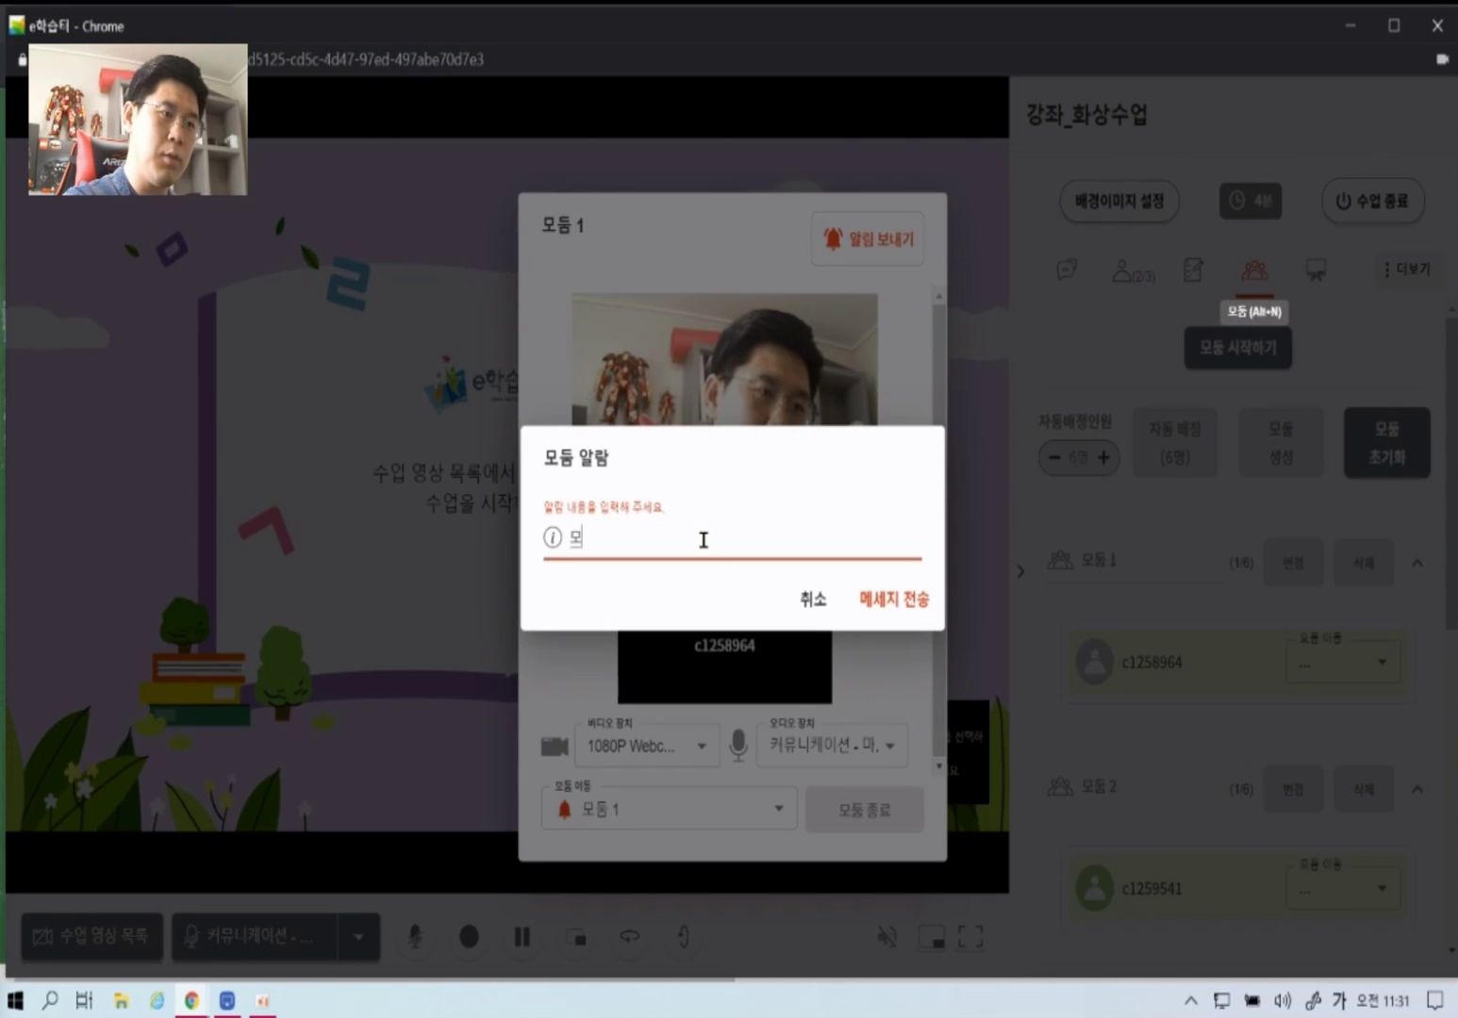
text(둠학습이 5분남았습니다)
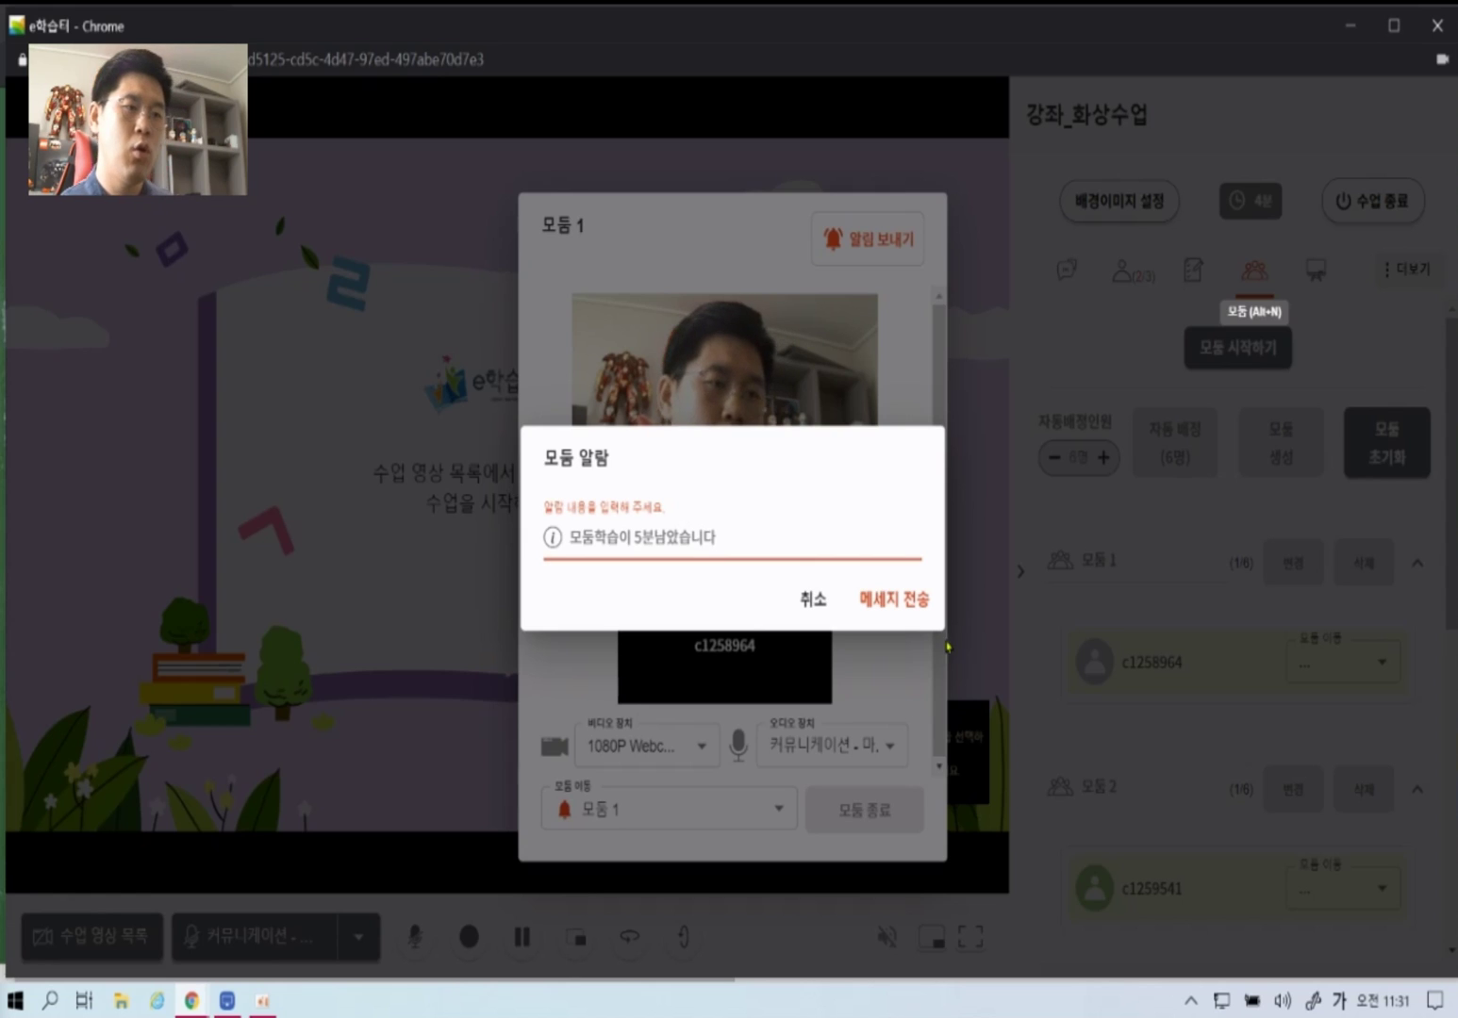
click(886, 605)
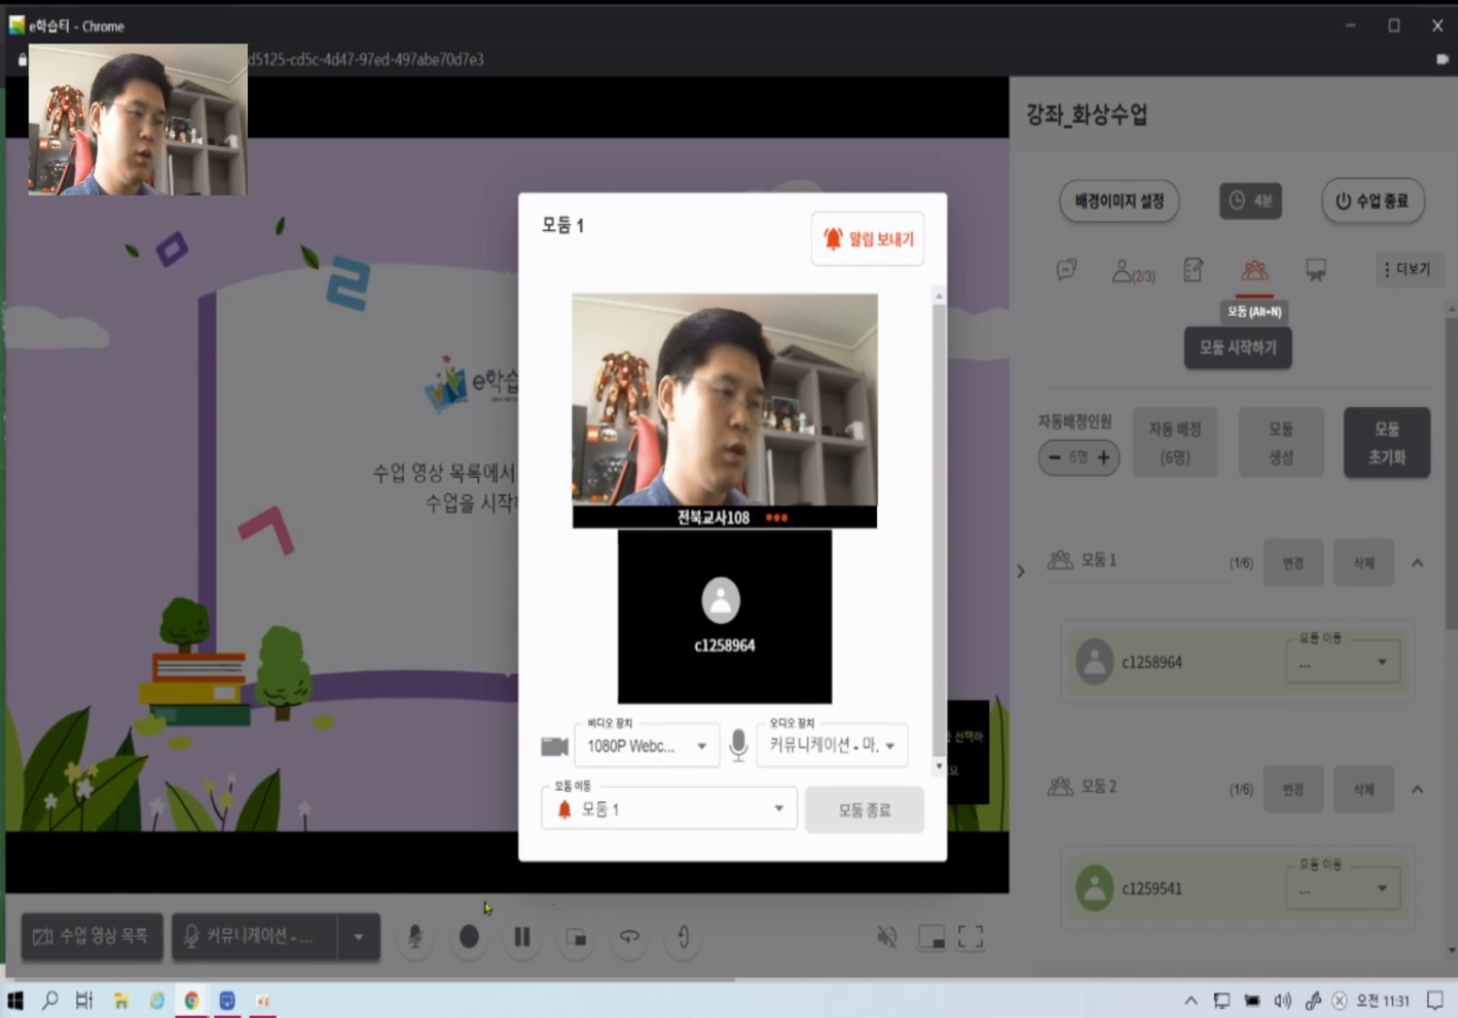
click(227, 1003)
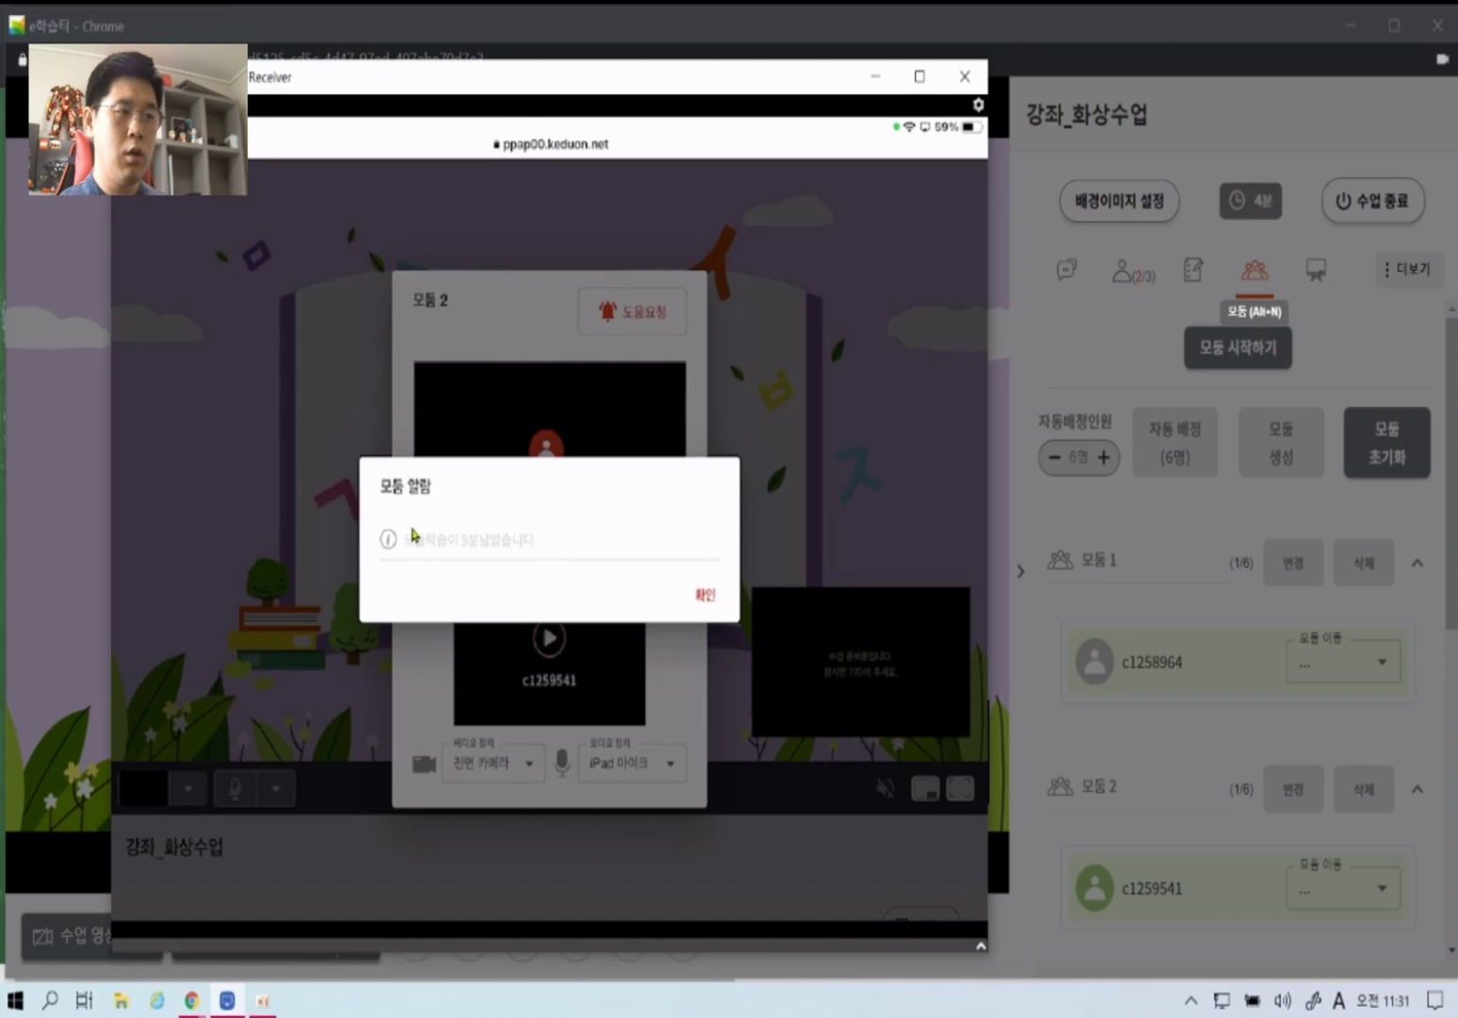
- On the mirrored student iPad, confirm the alert, send a 도움요청, then close the mirror
click(675, 604)
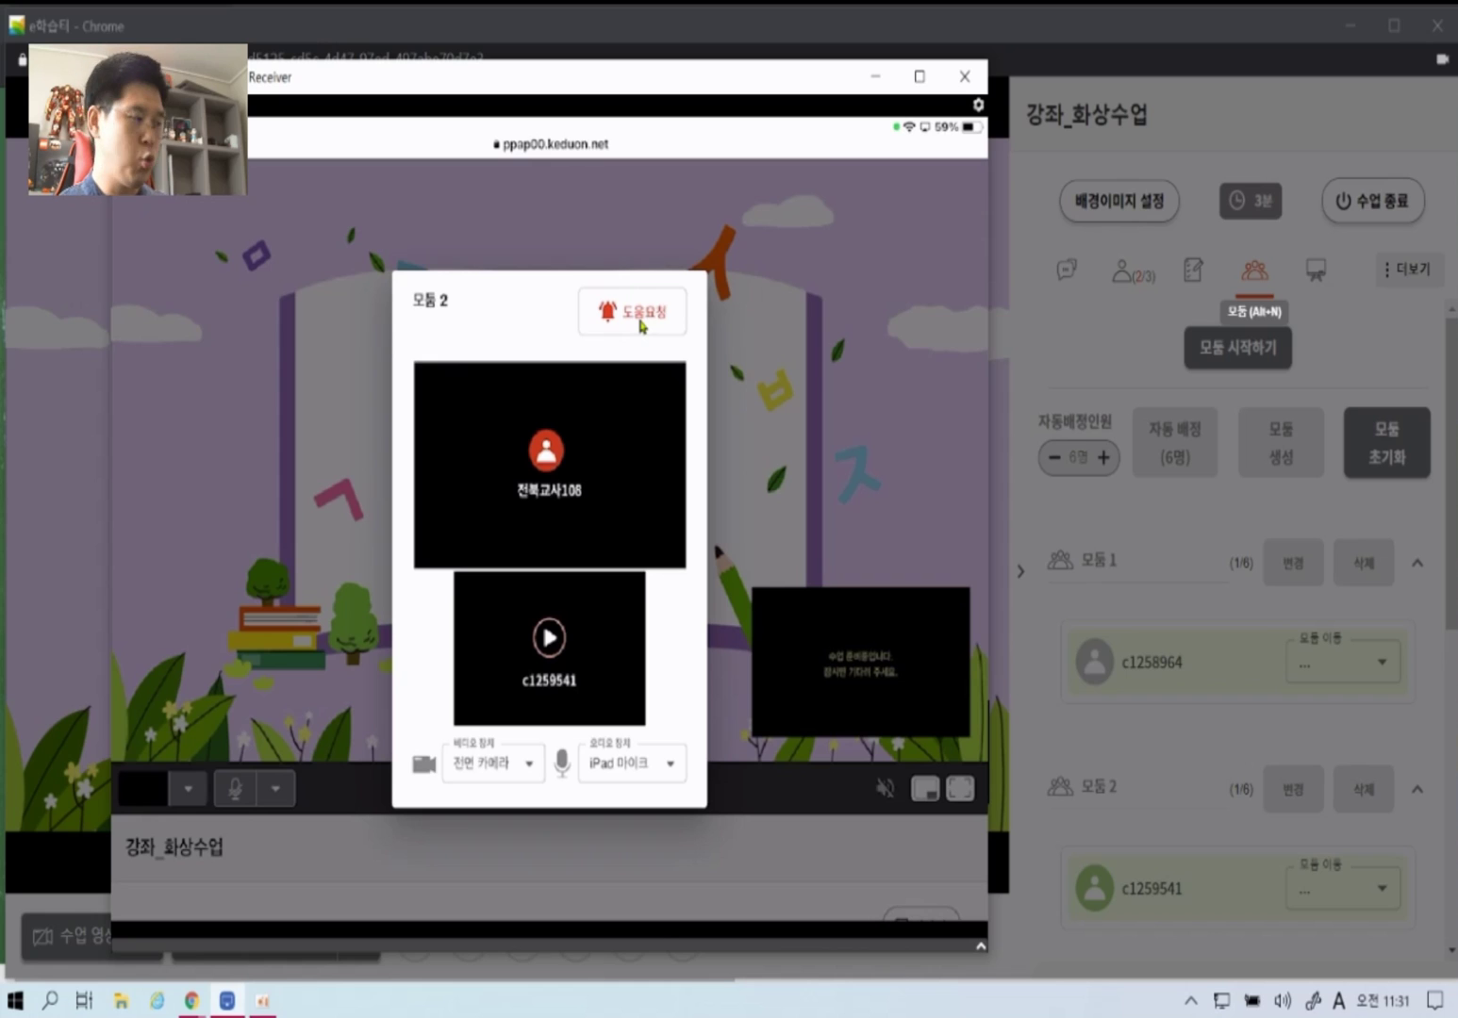
click(640, 323)
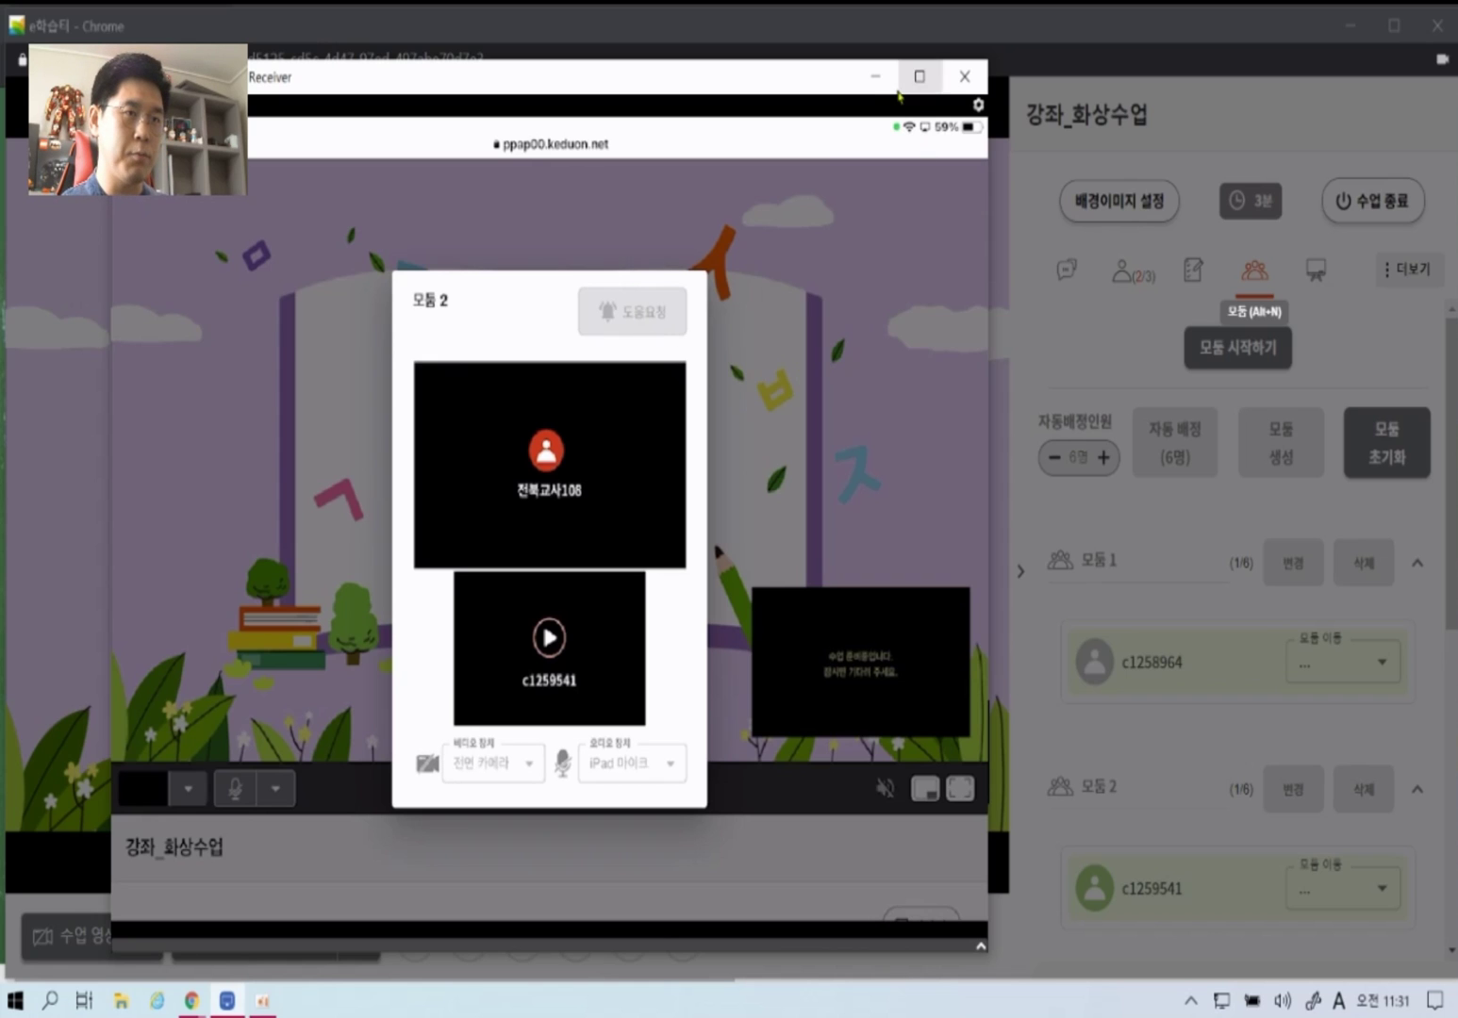
click(964, 76)
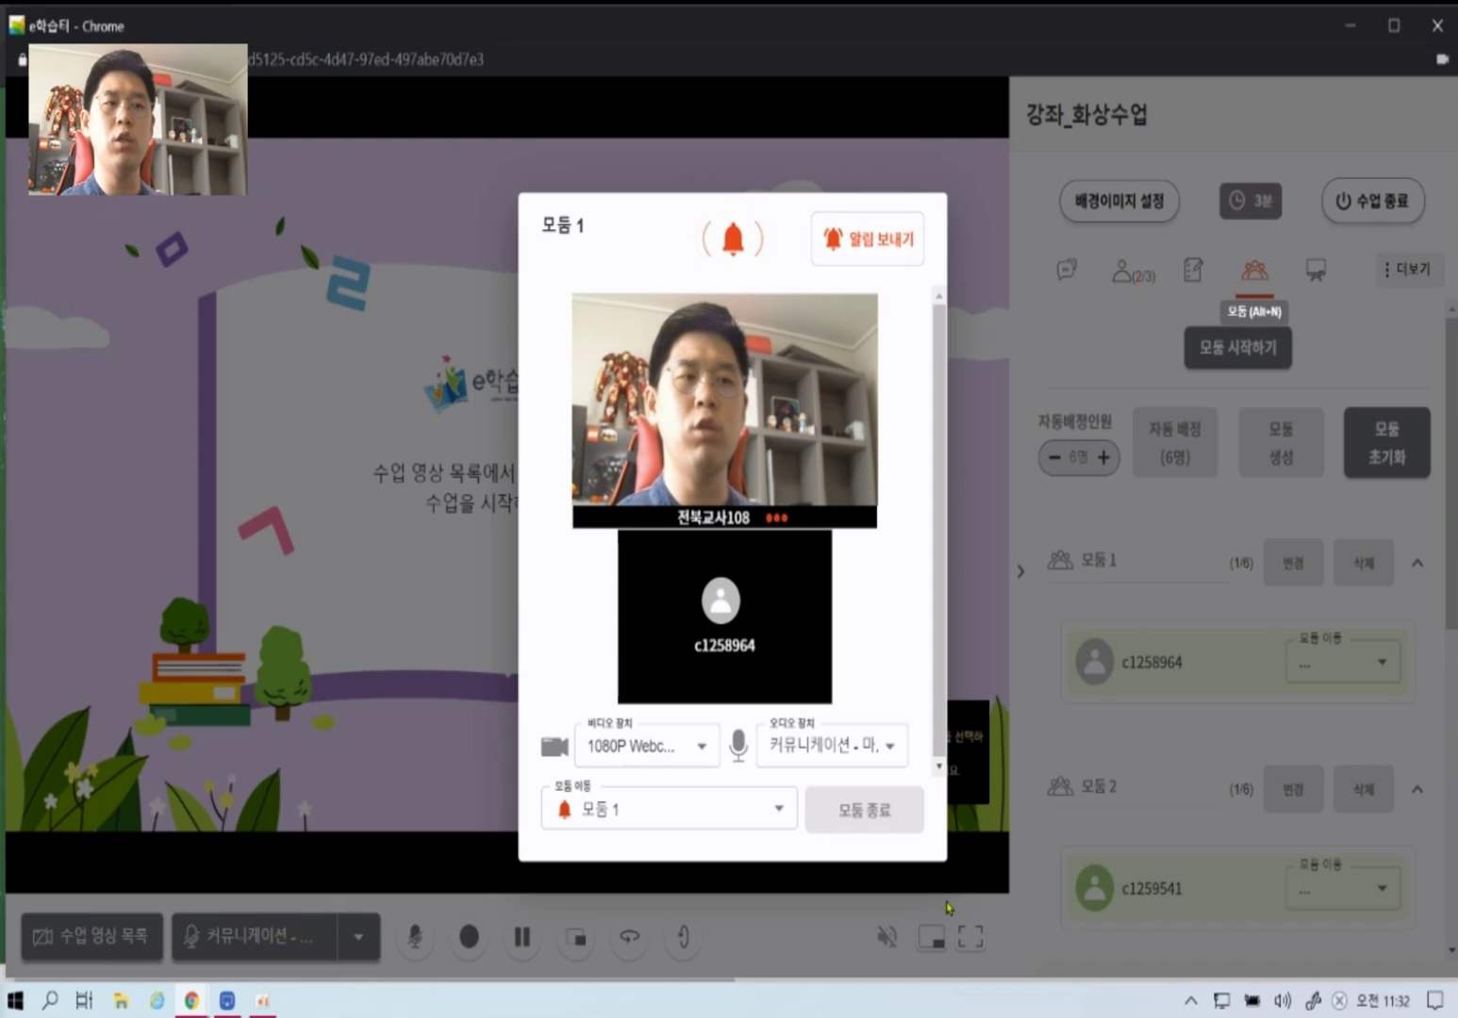
- Move into 모둠 2's room and play its student's video
click(781, 822)
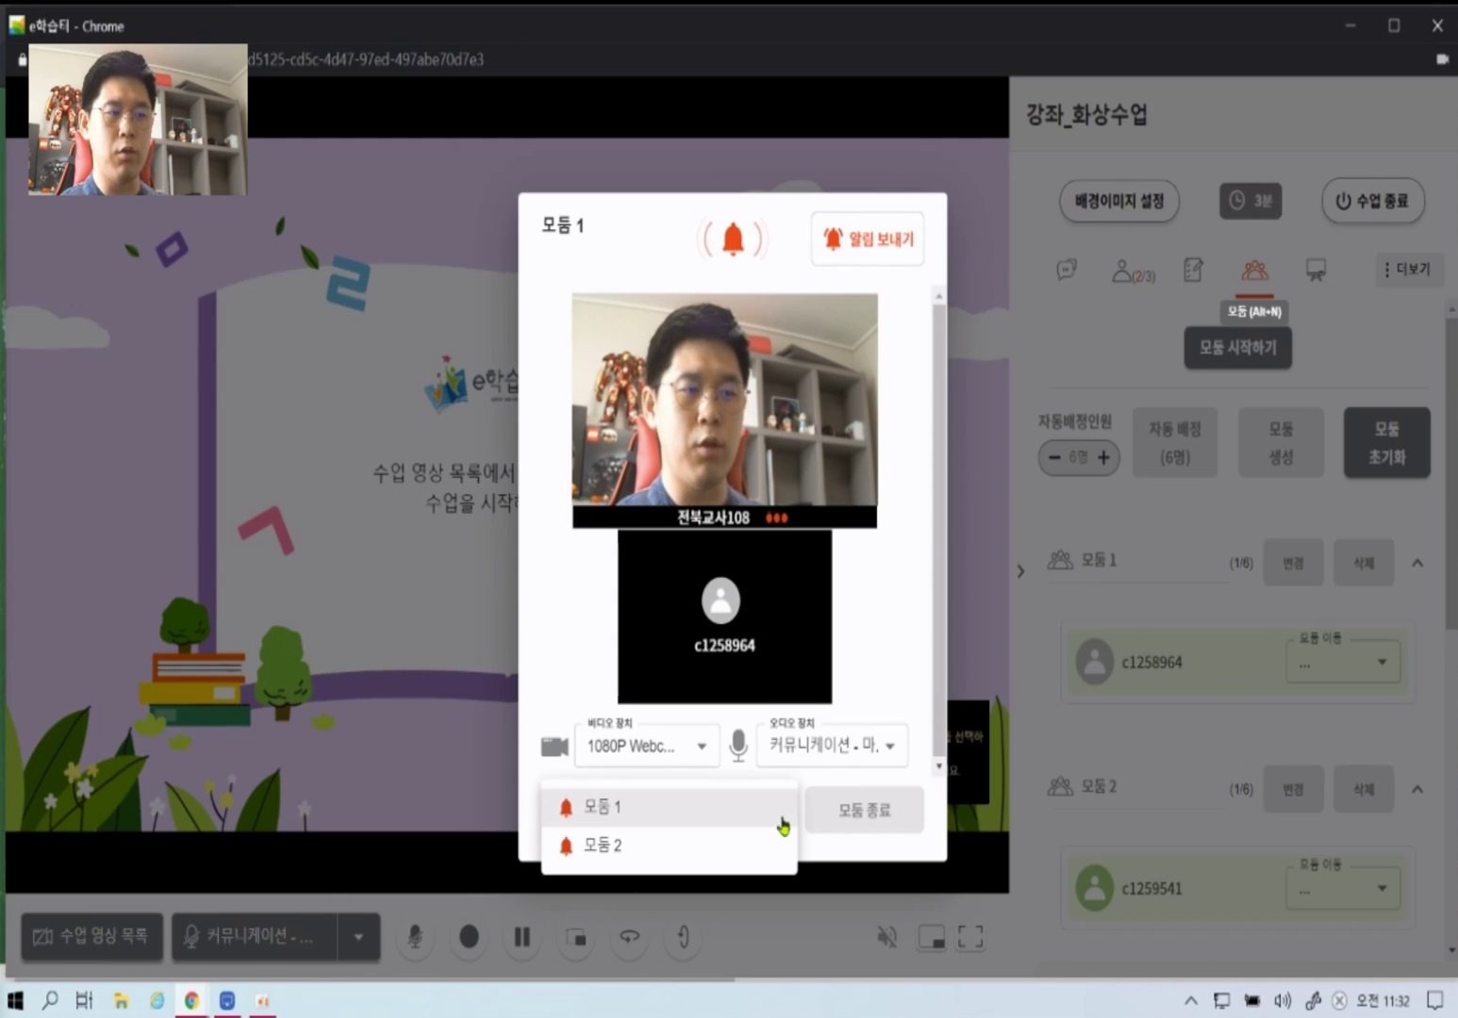
click(595, 851)
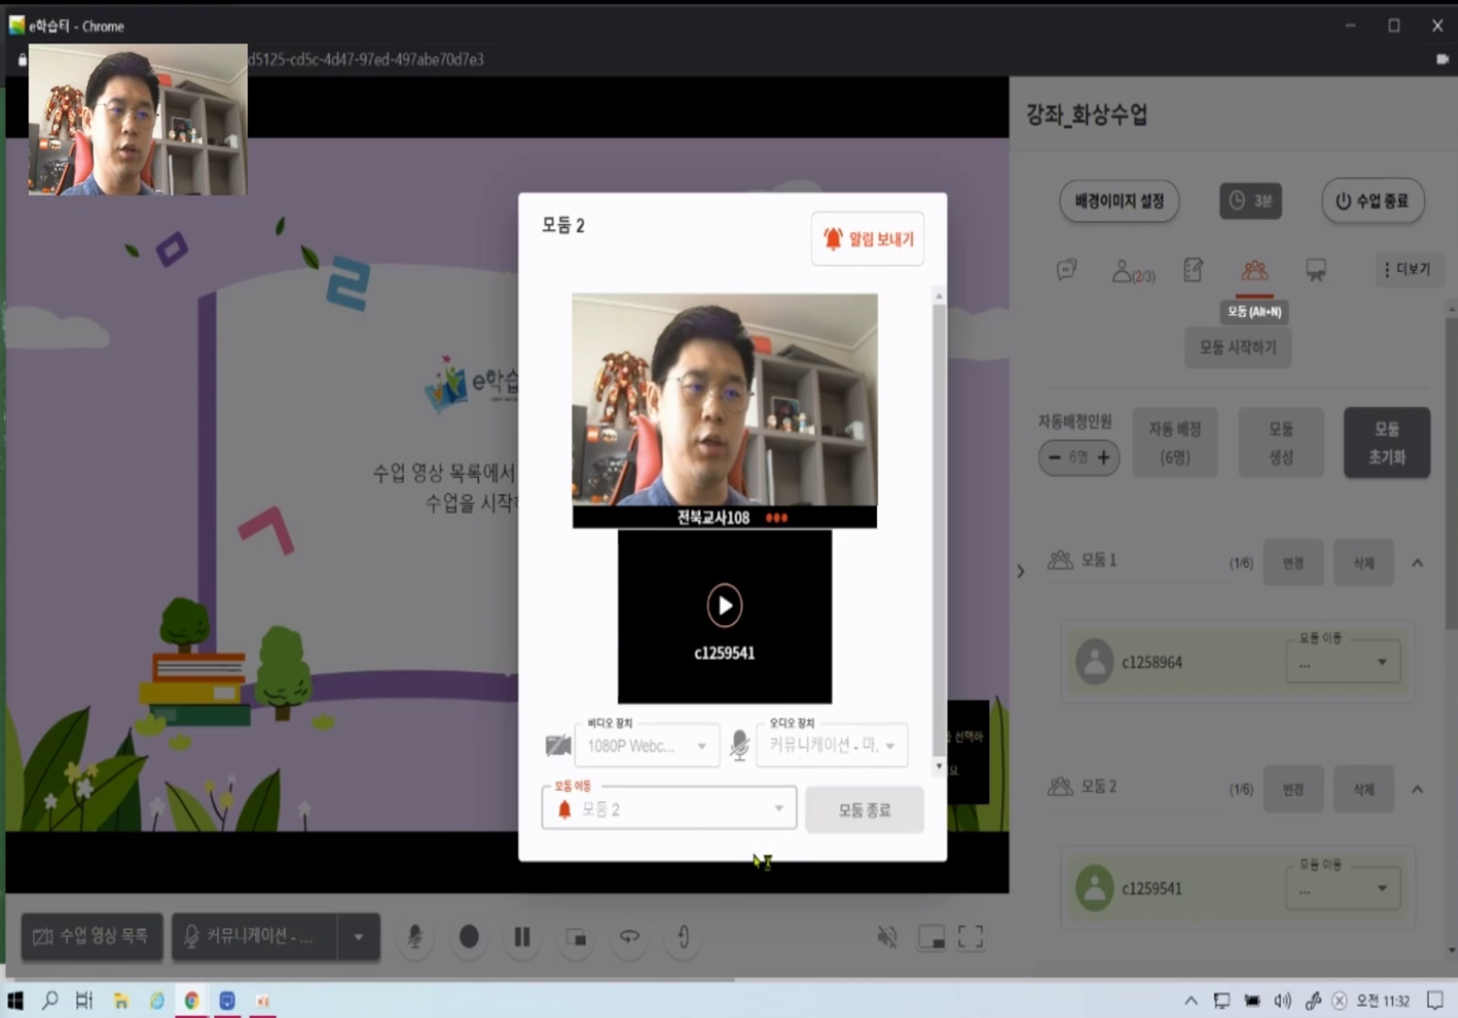
click(780, 815)
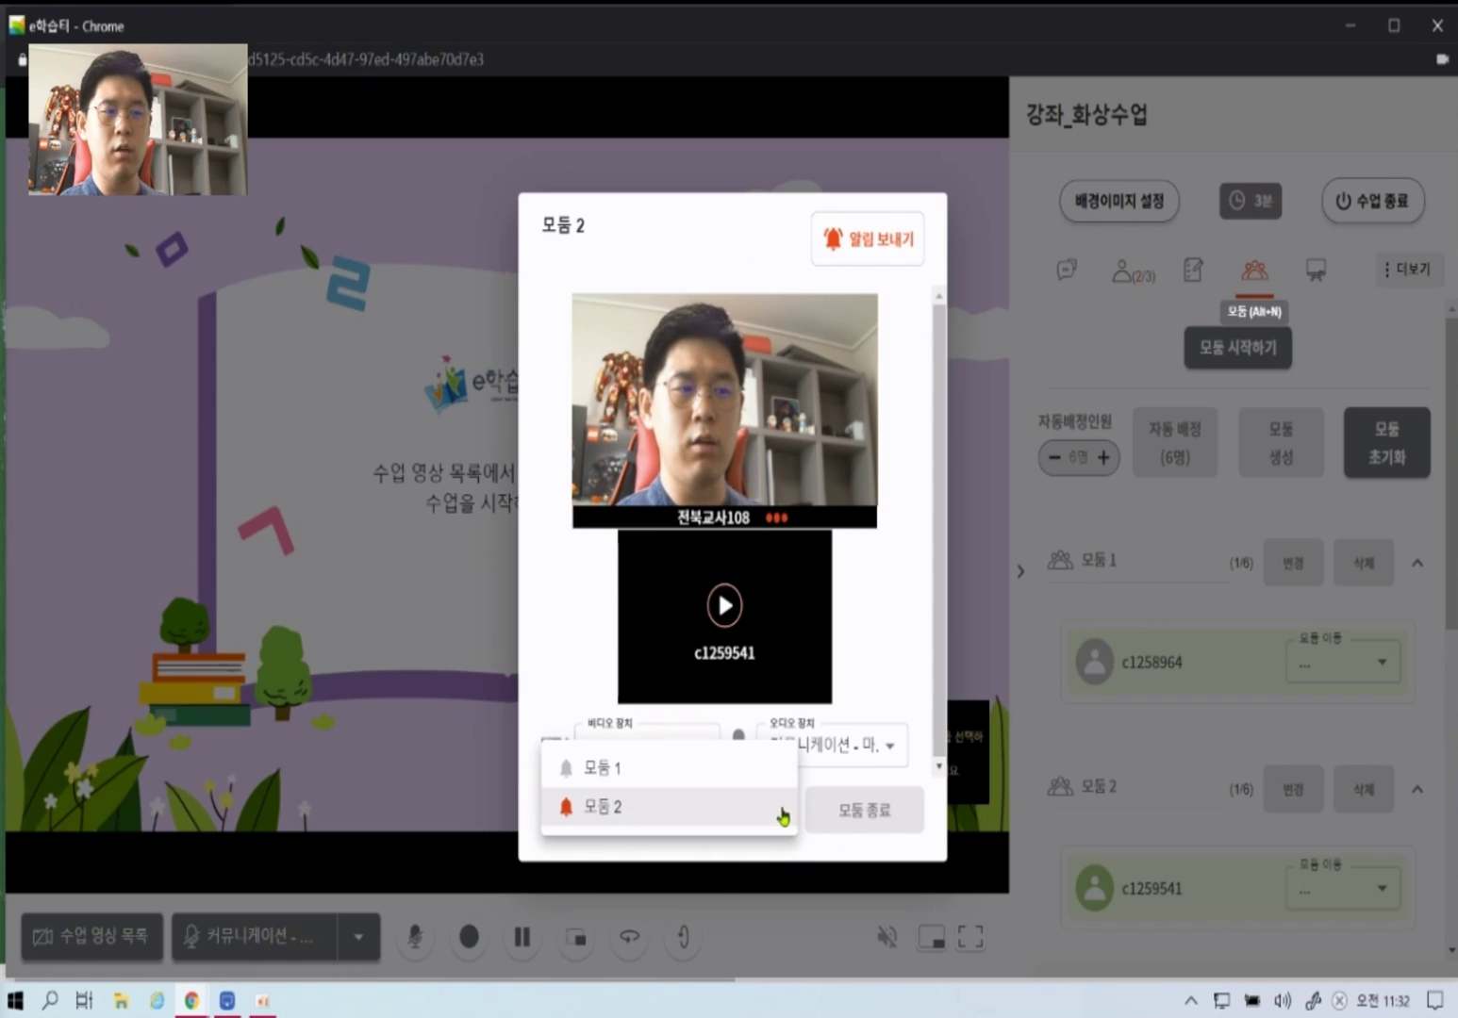
click(604, 816)
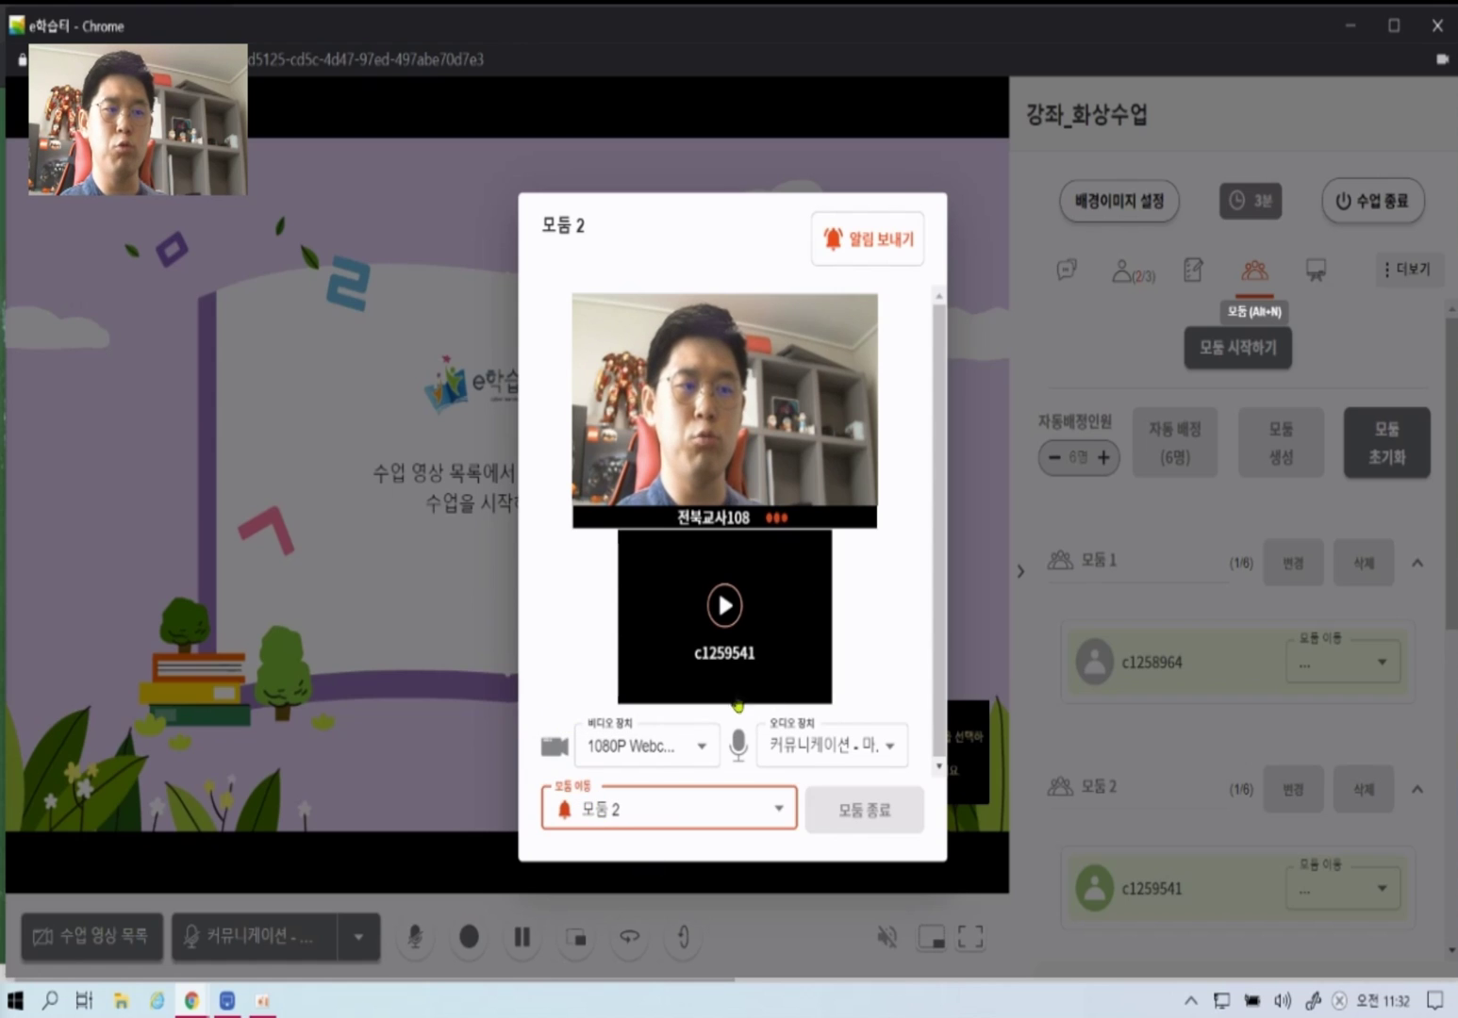
click(718, 839)
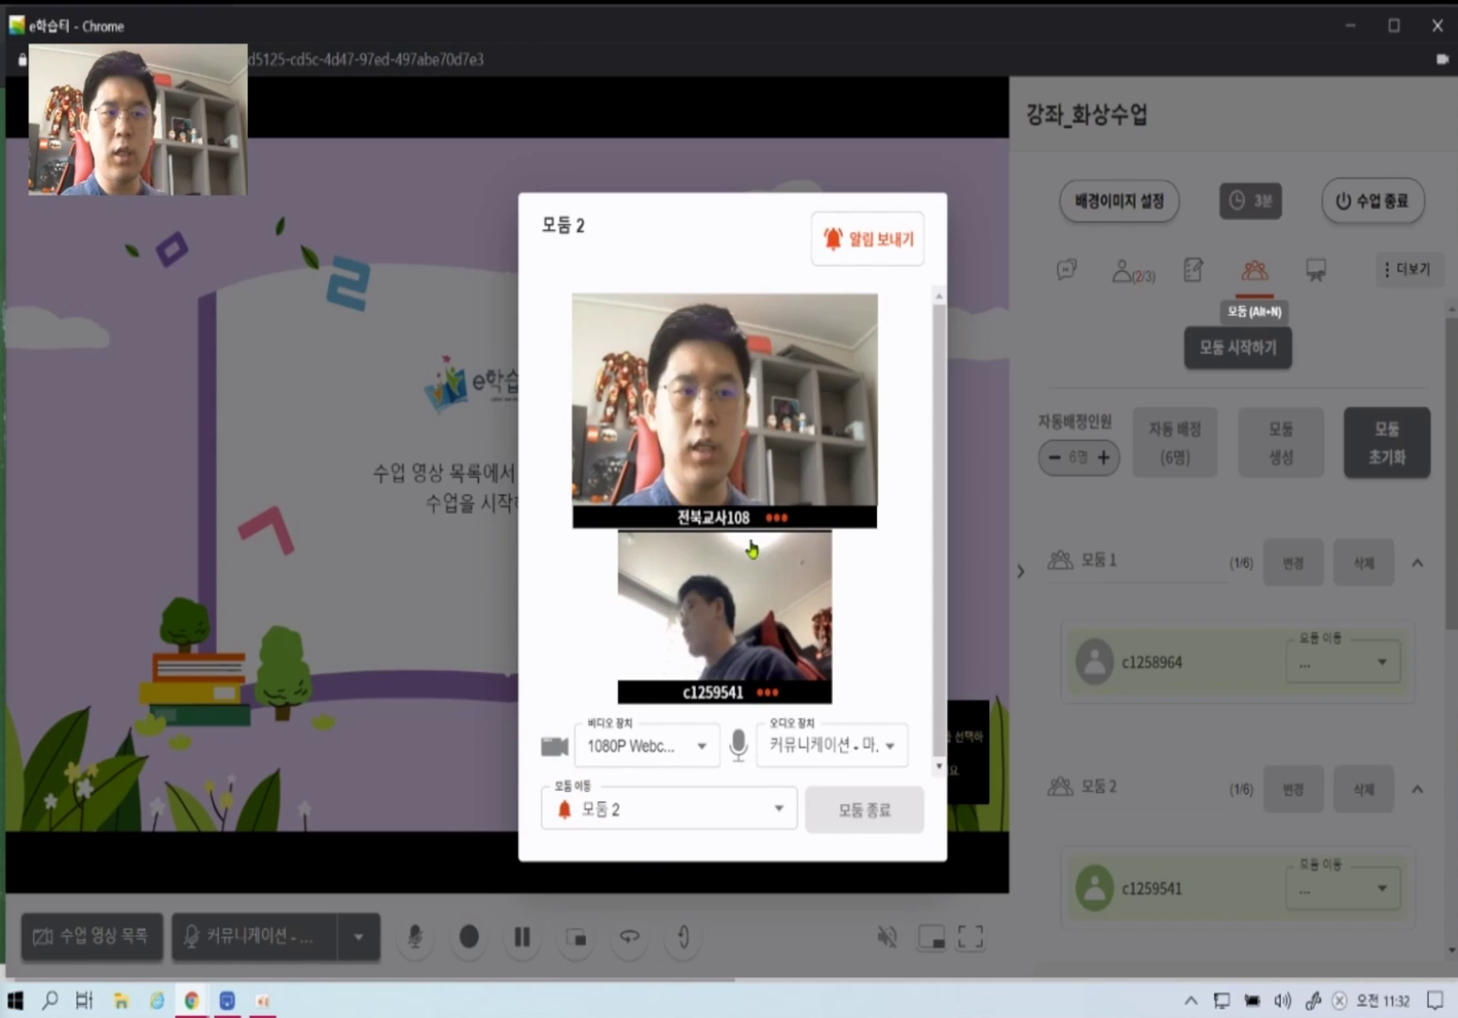
- Leave the group rooms with 모둠 종료, returning to the main 강좌_화상수업 stage
click(778, 810)
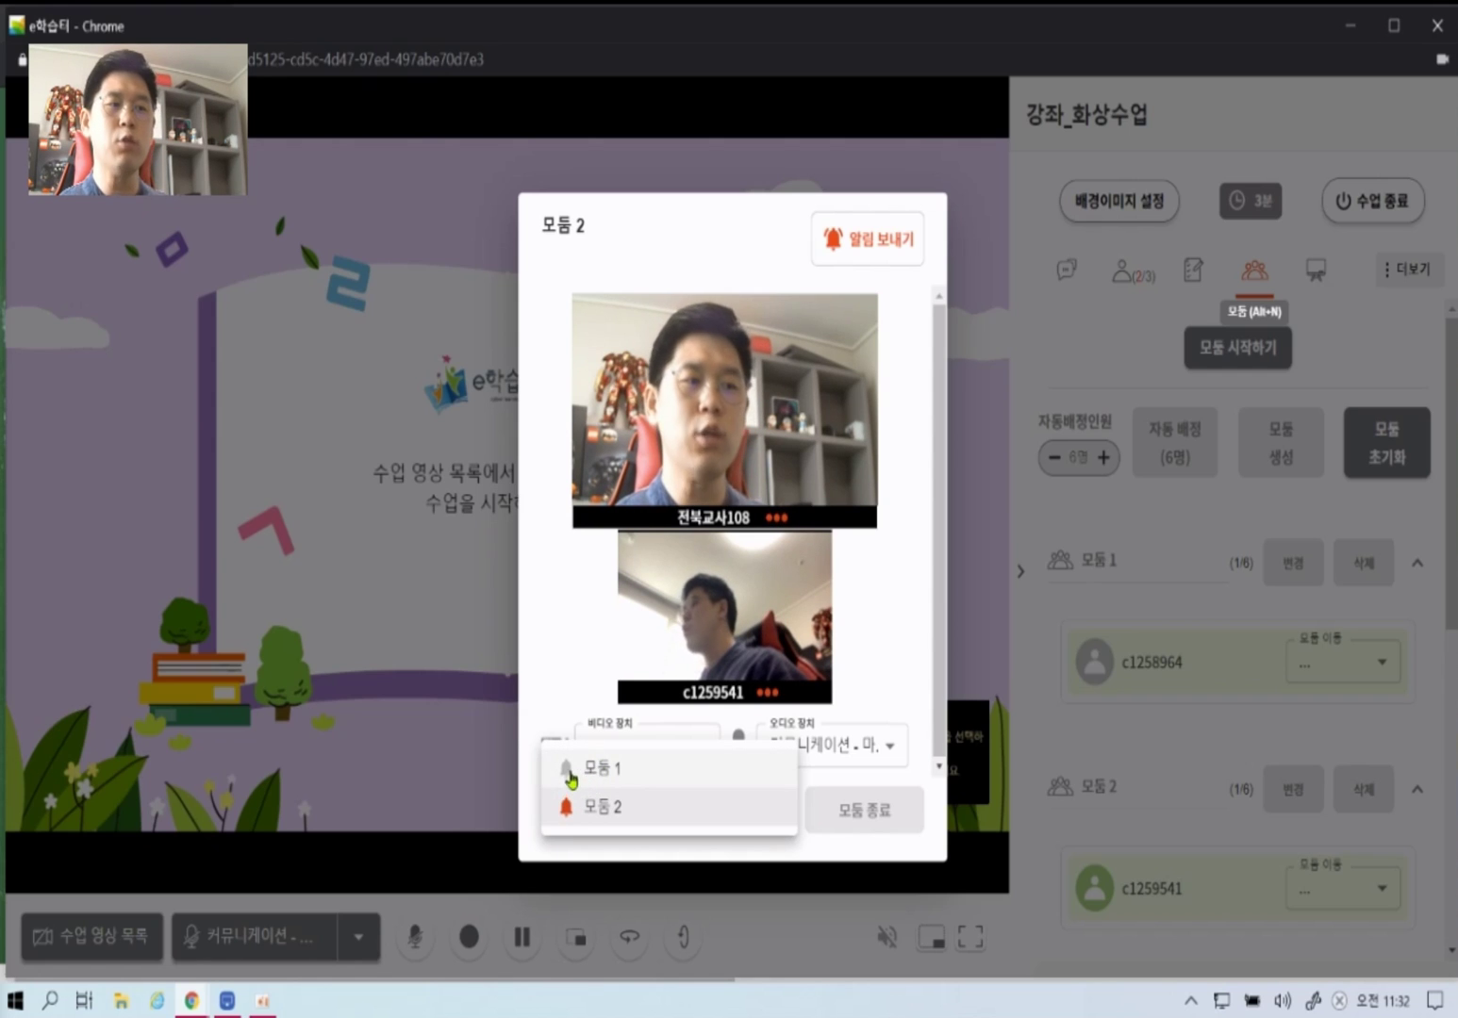
click(892, 647)
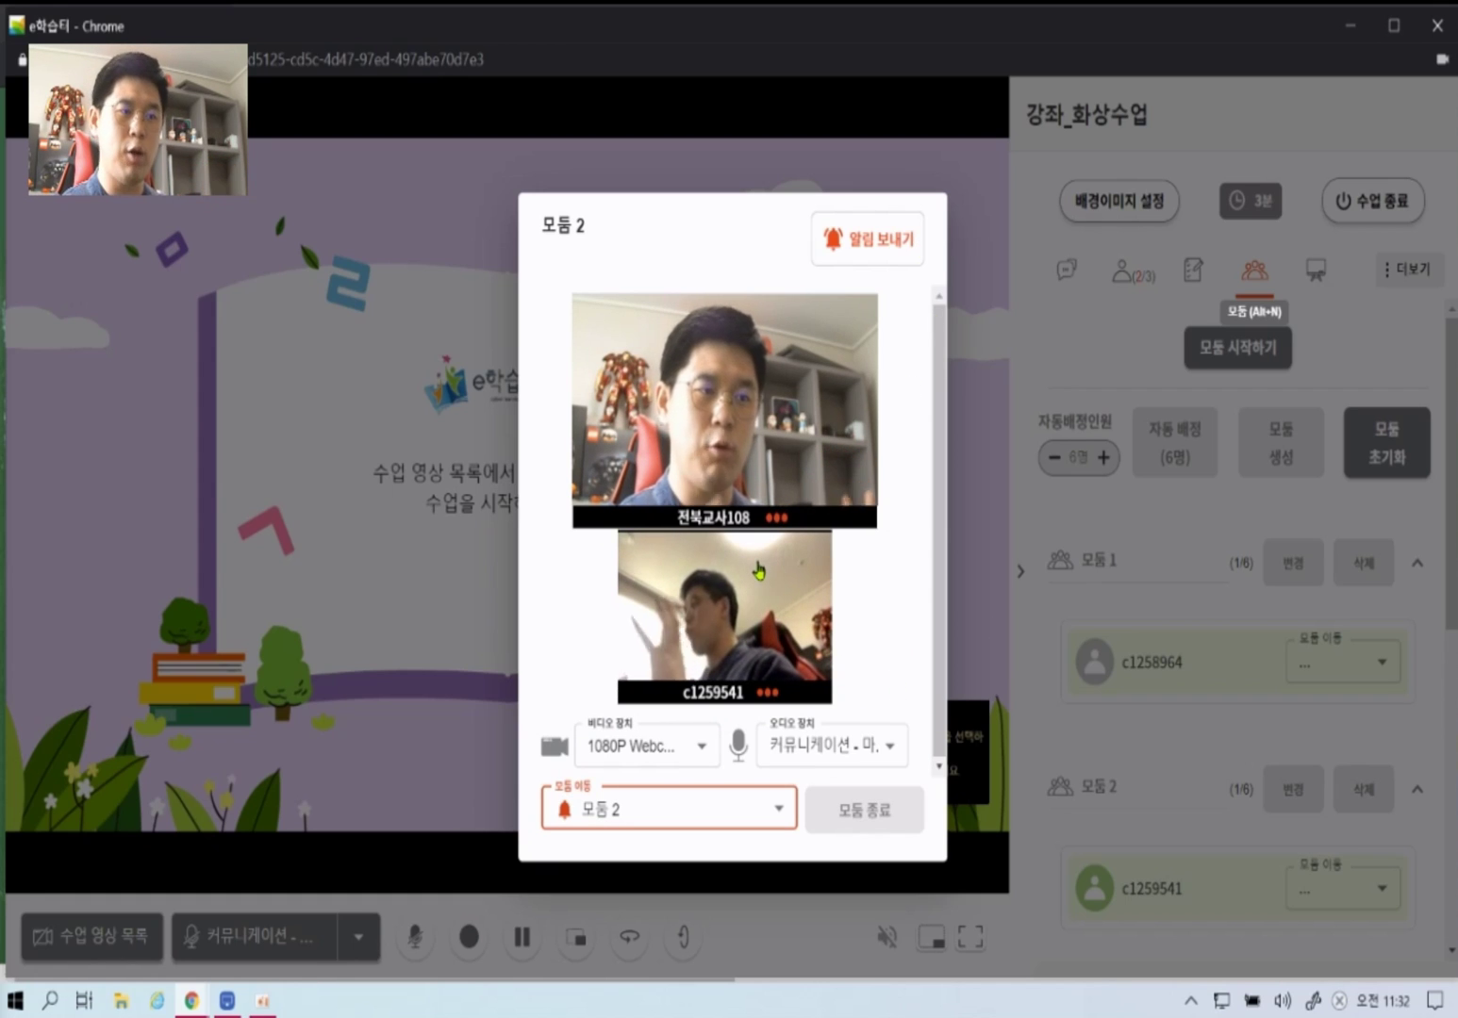
click(877, 828)
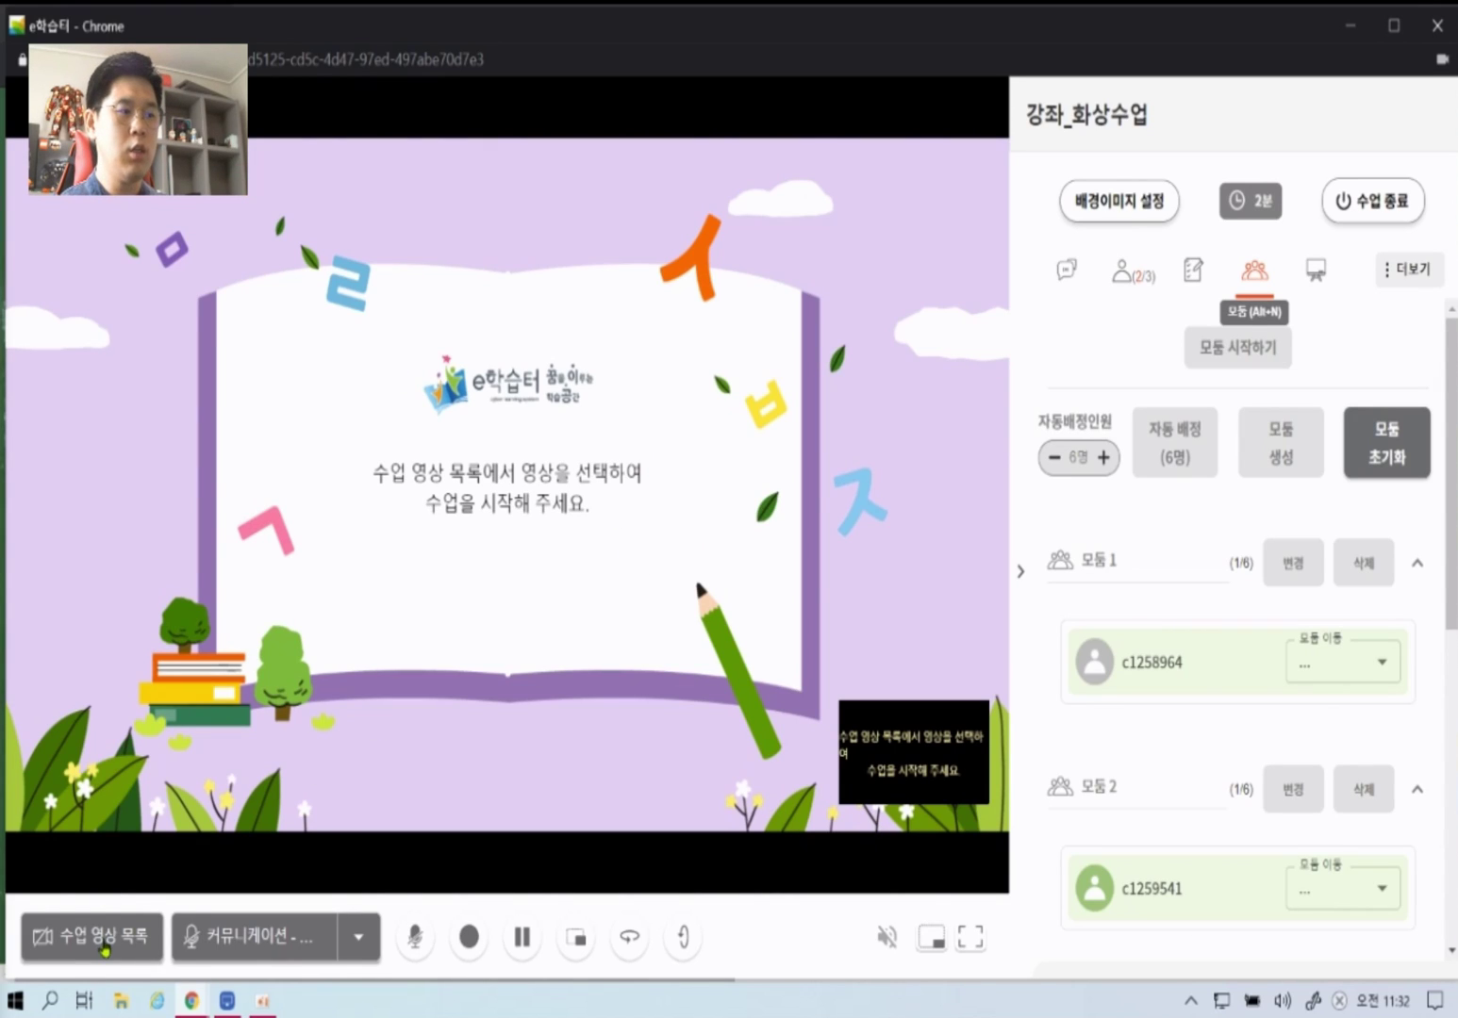
- Mute the teacher's microphone from the bottom toolbar
click(105, 948)
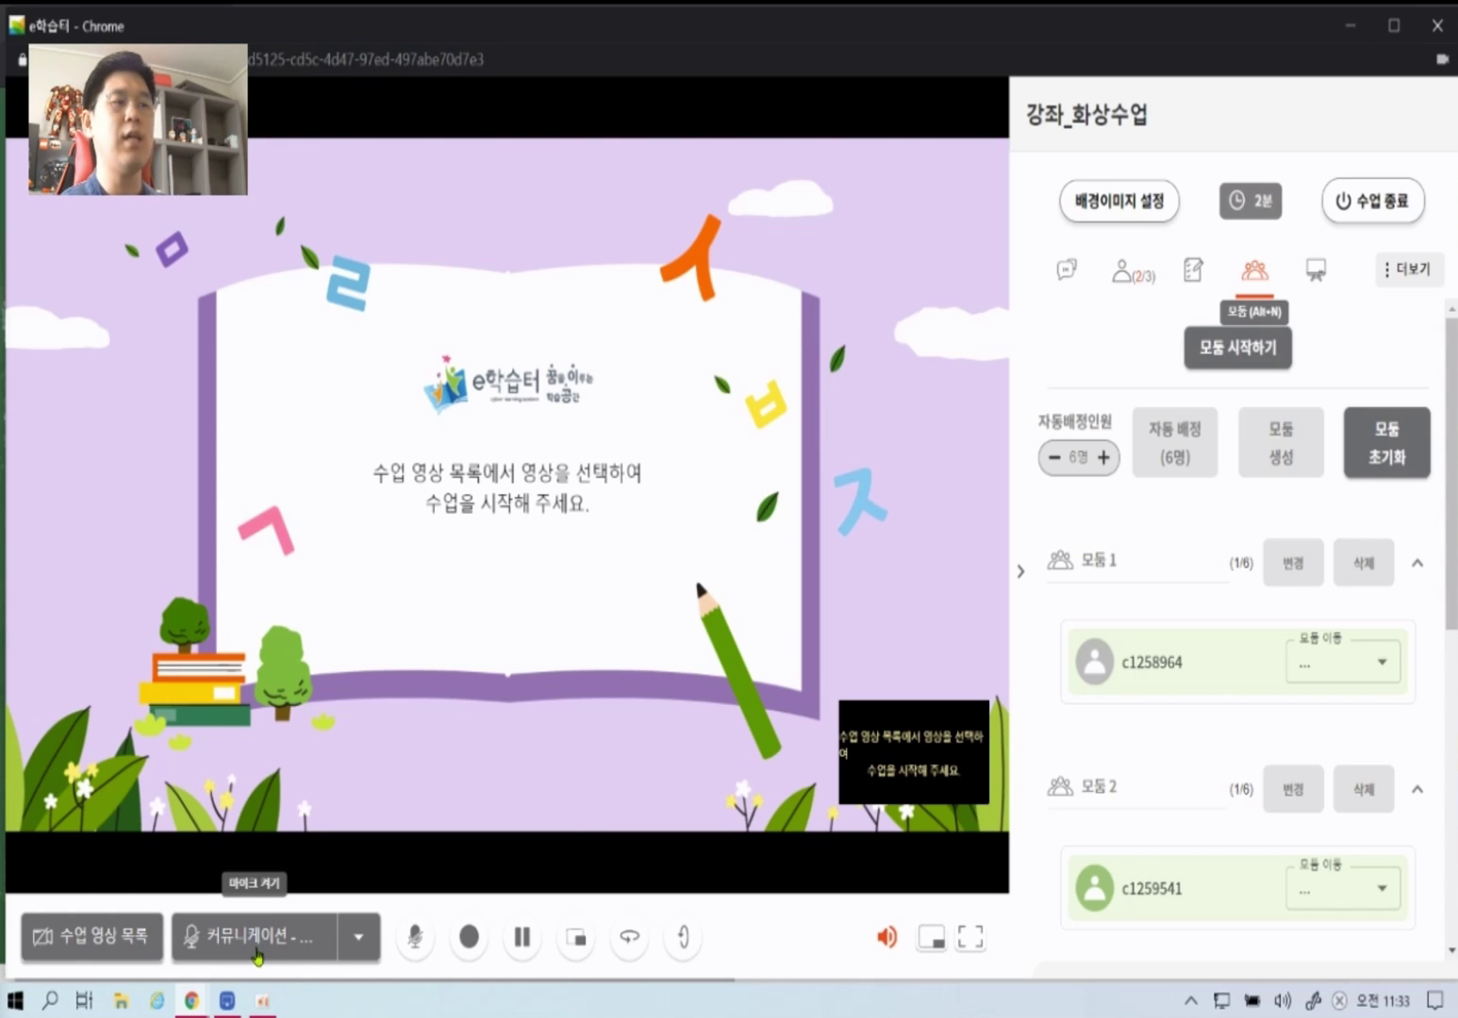
click(253, 948)
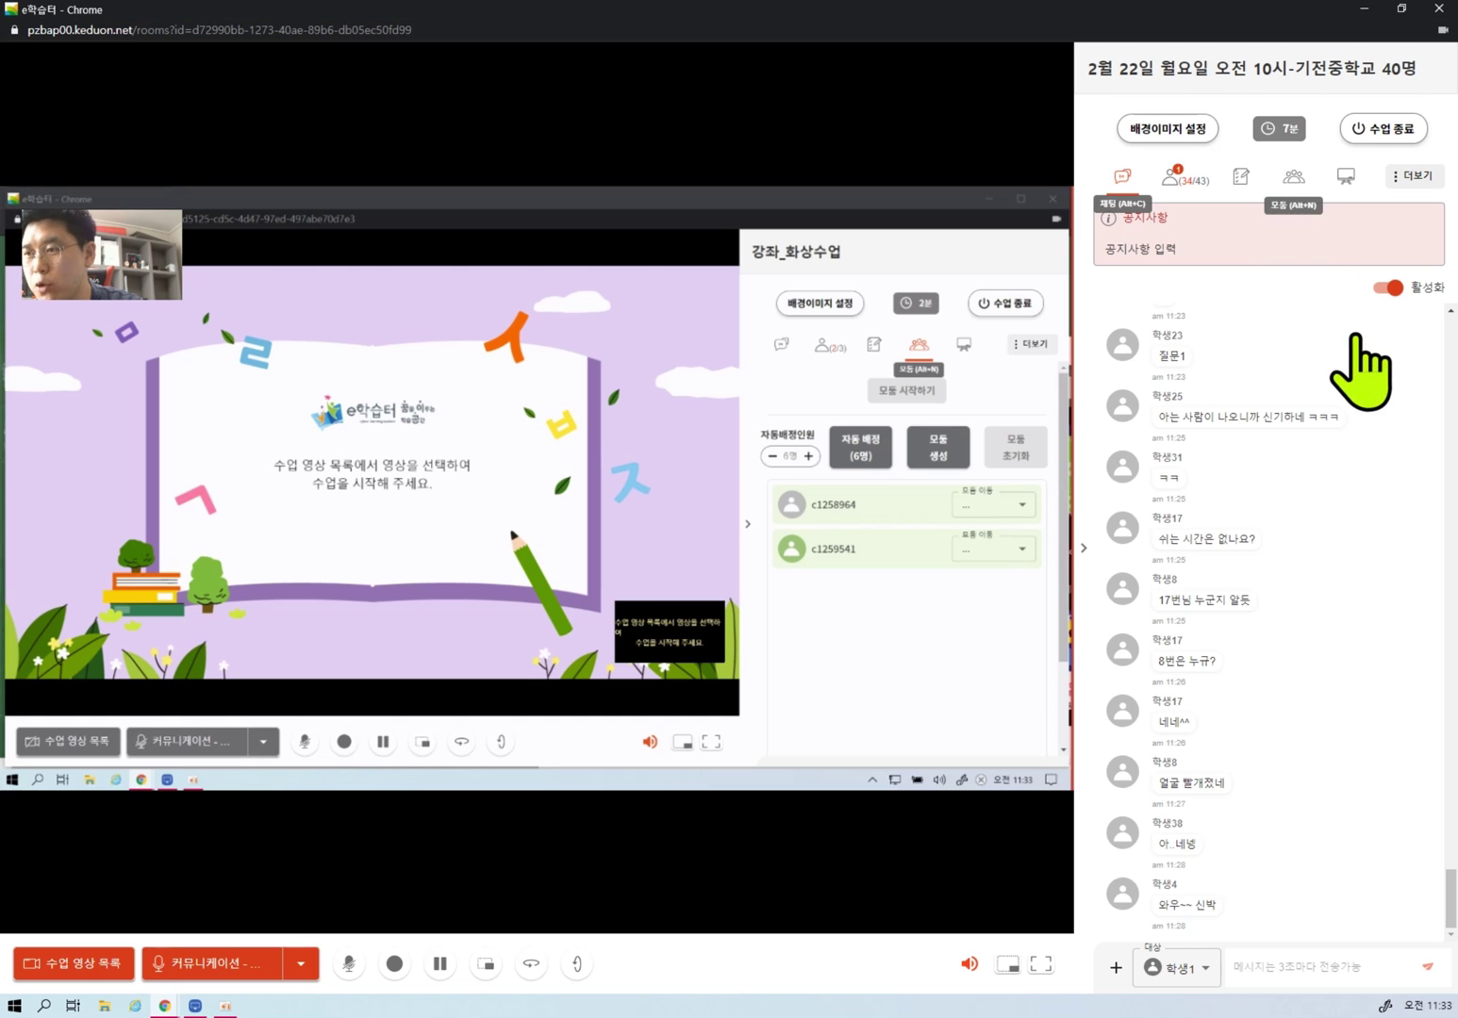
- Auto-assign the full 40-student class into groups of six from the 모둠 panel
key(alt+n)
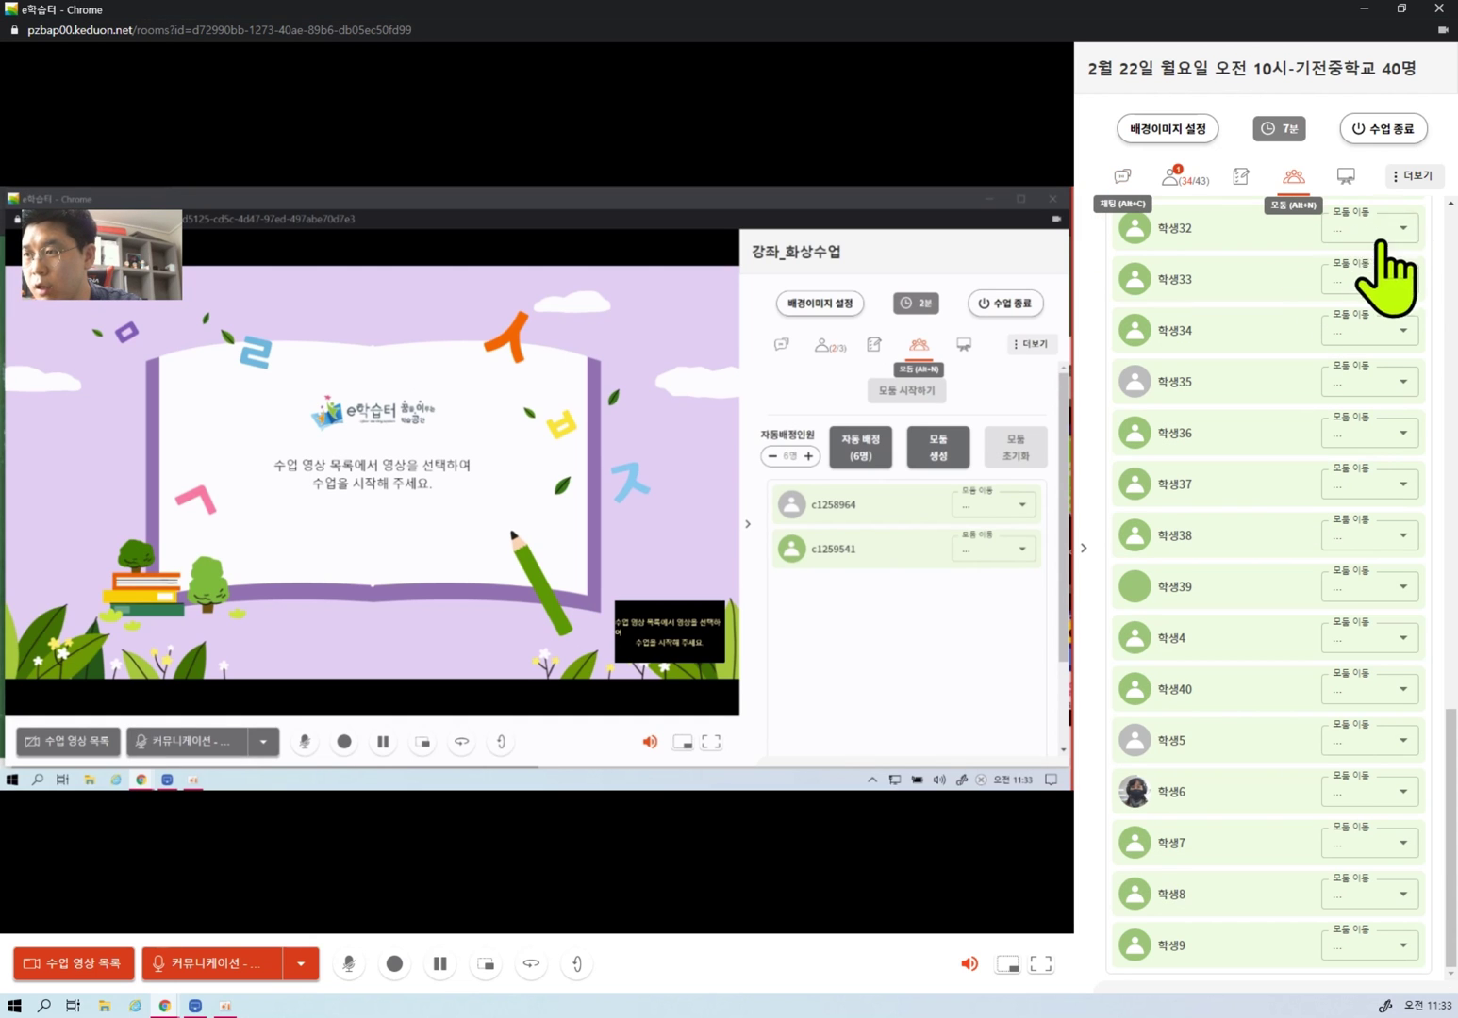
scroll(1422, 586, up, 10)
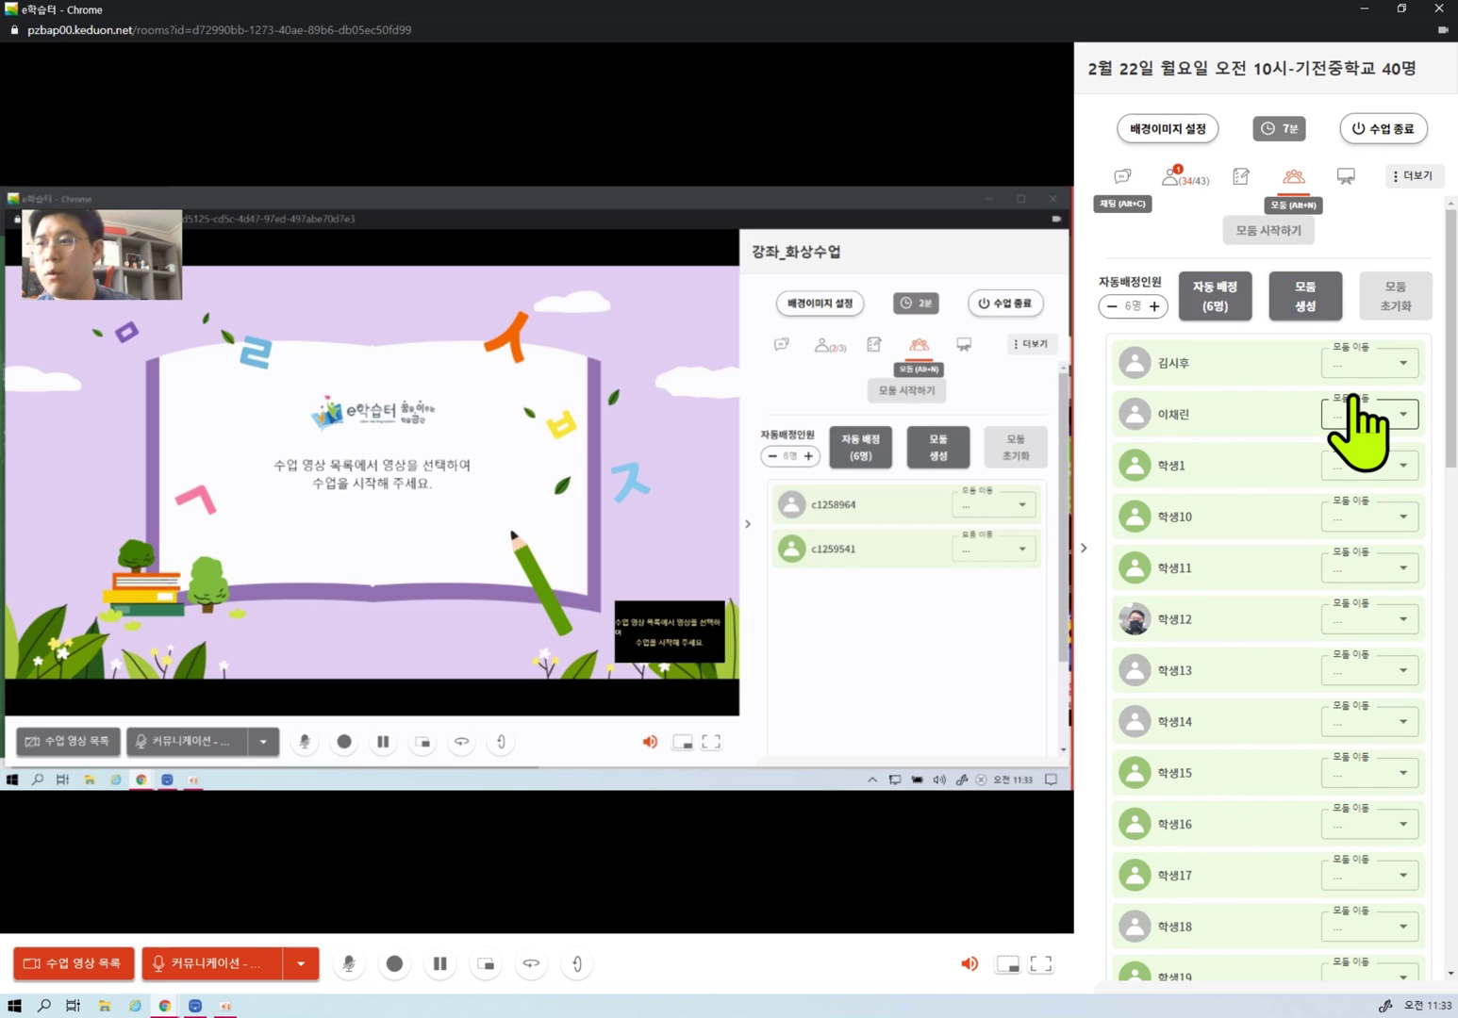
click(1228, 308)
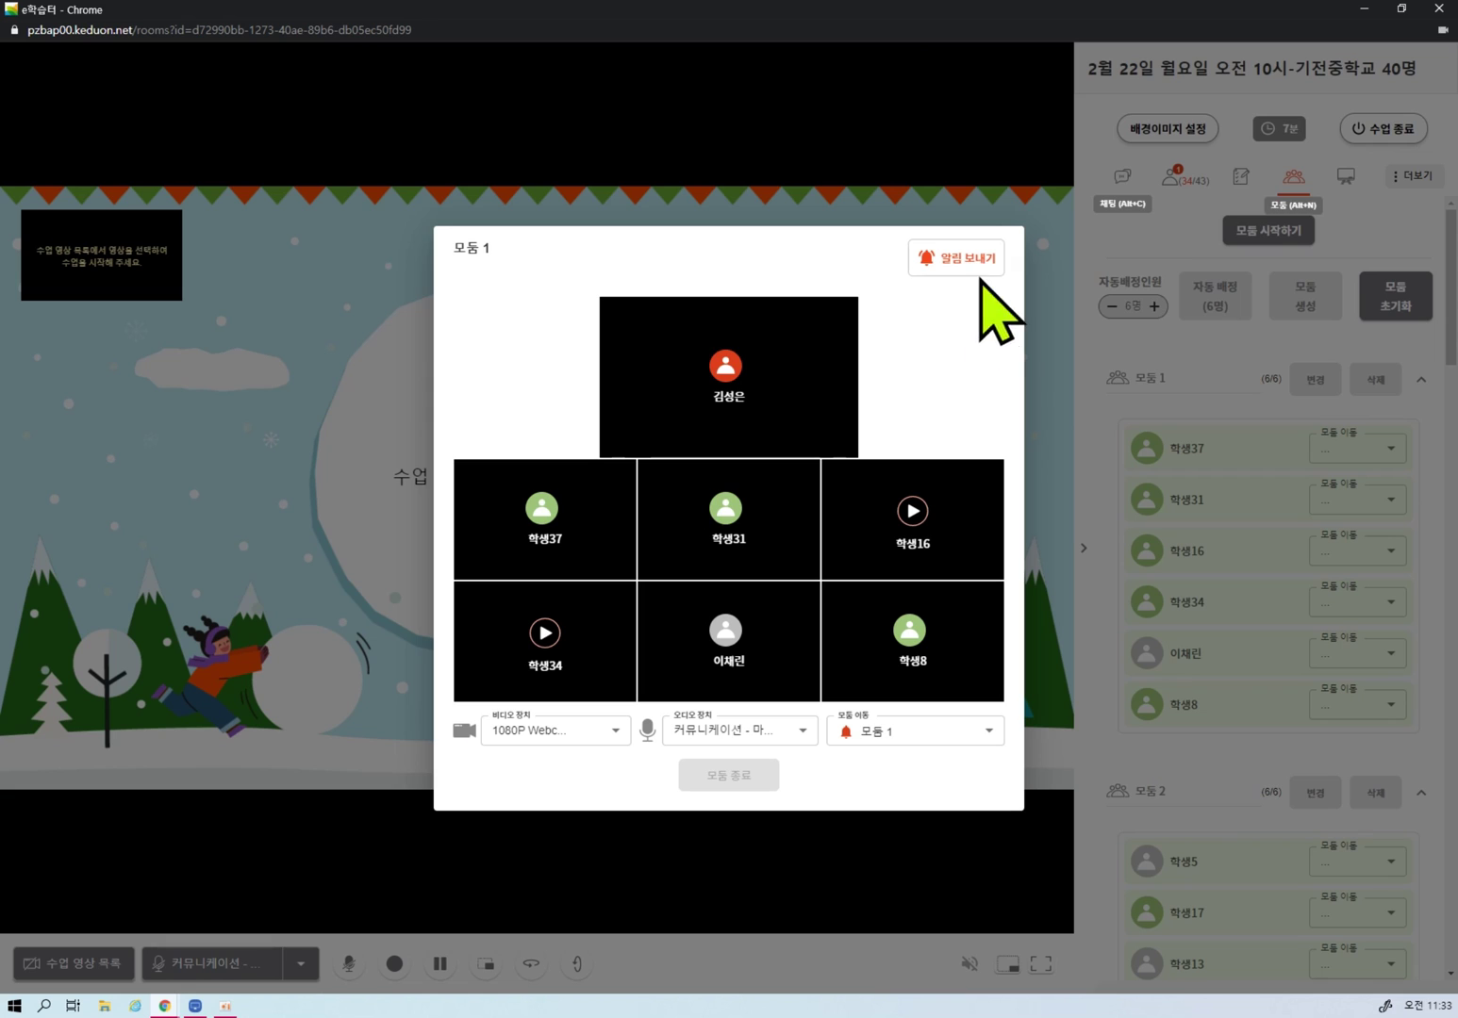
- Alert 모둠 1 '제가 모둠 활동을 하면서 둘러보겠습니다' and play 학생16, 학생34 and 학생8's videos
click(978, 266)
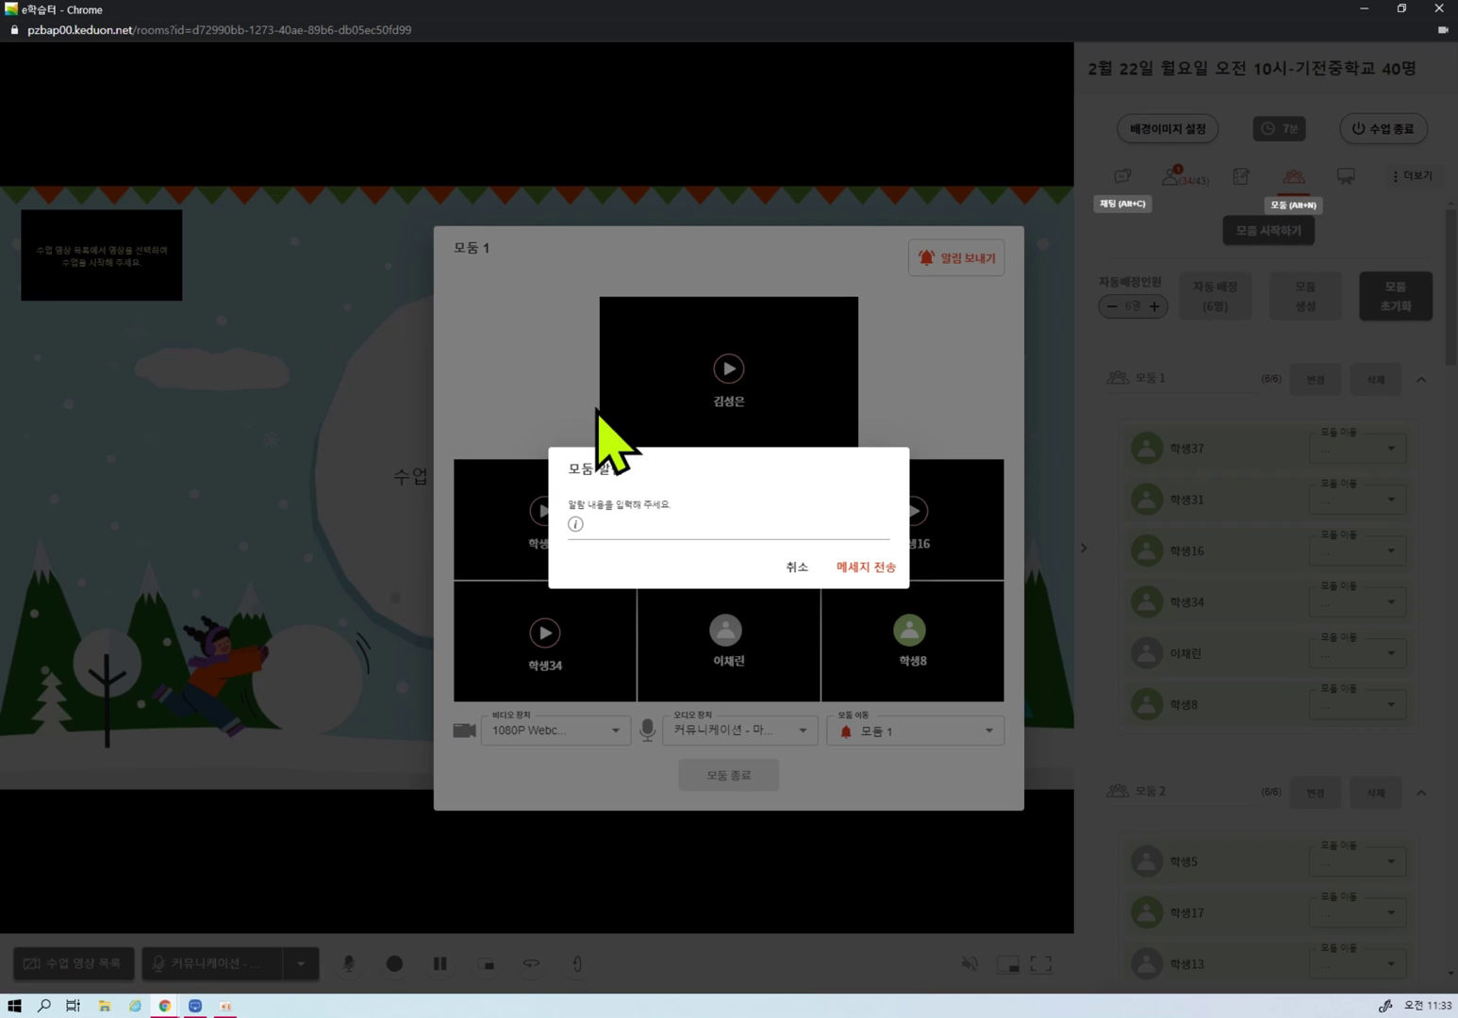
click(634, 523)
text(제가 모둠 이동을 하면서 돌아보겠습니다)
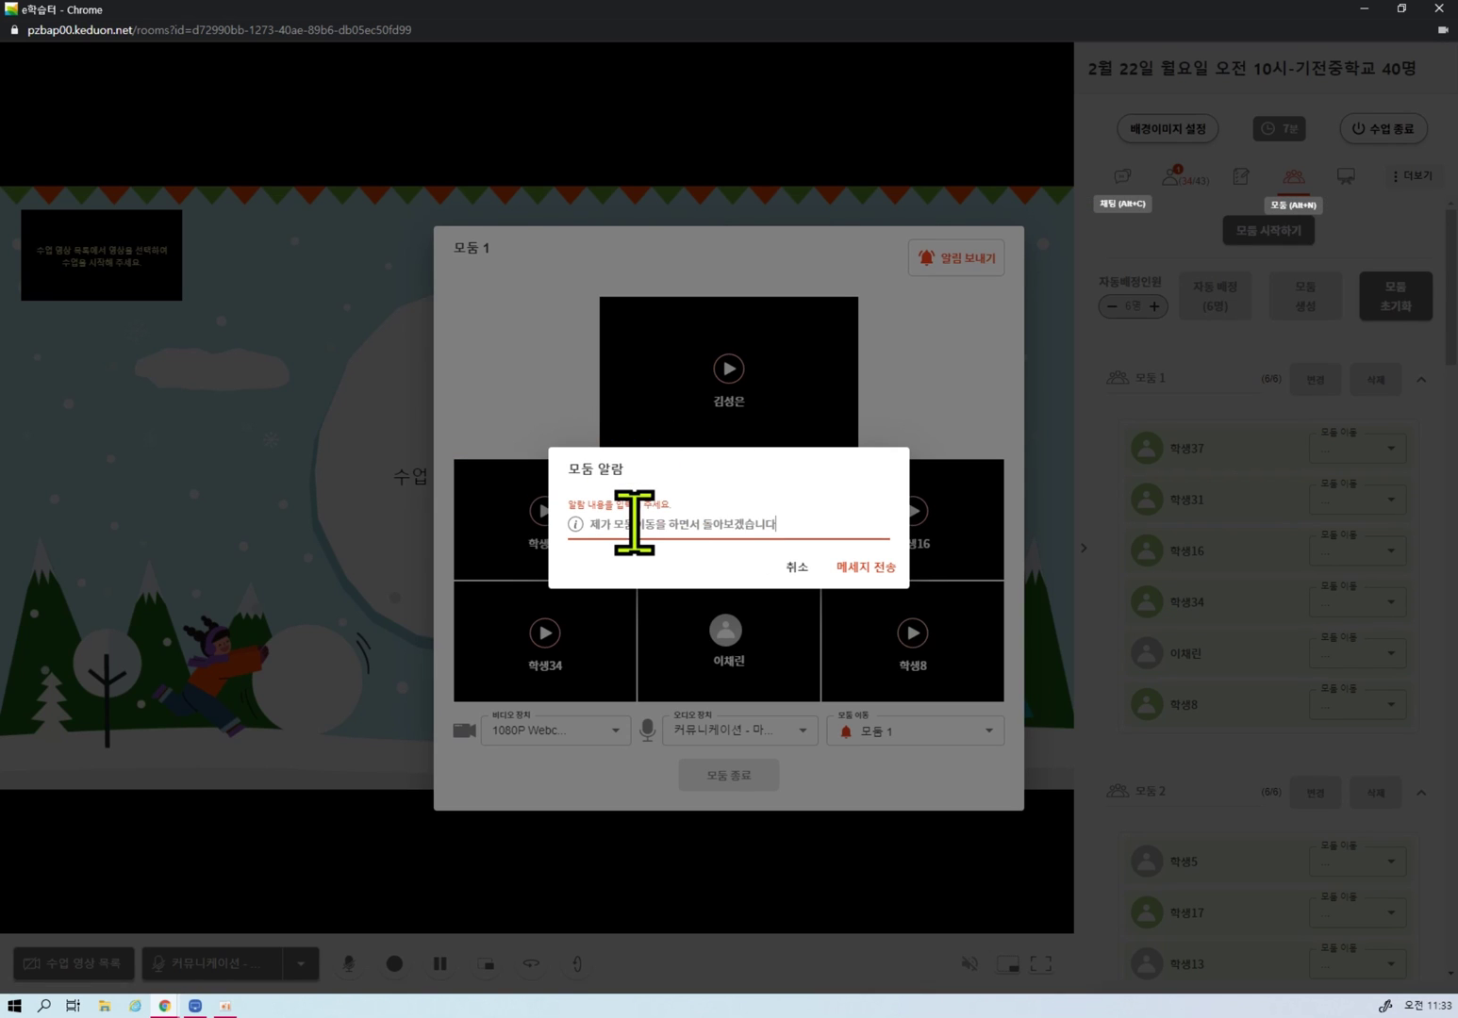
click(841, 569)
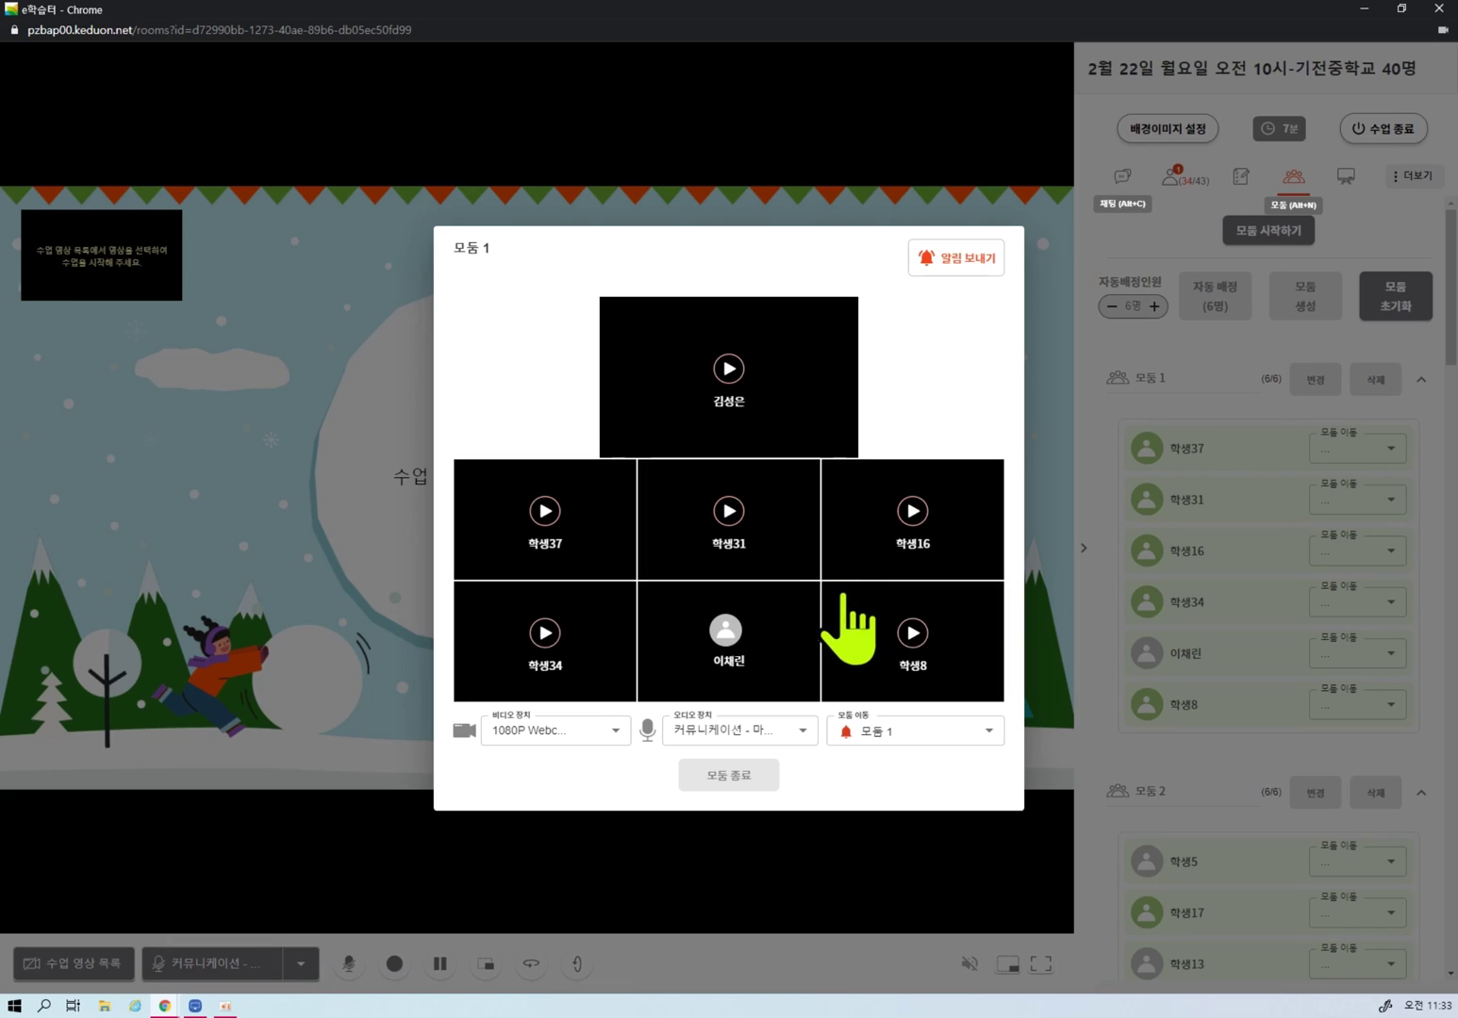
click(910, 512)
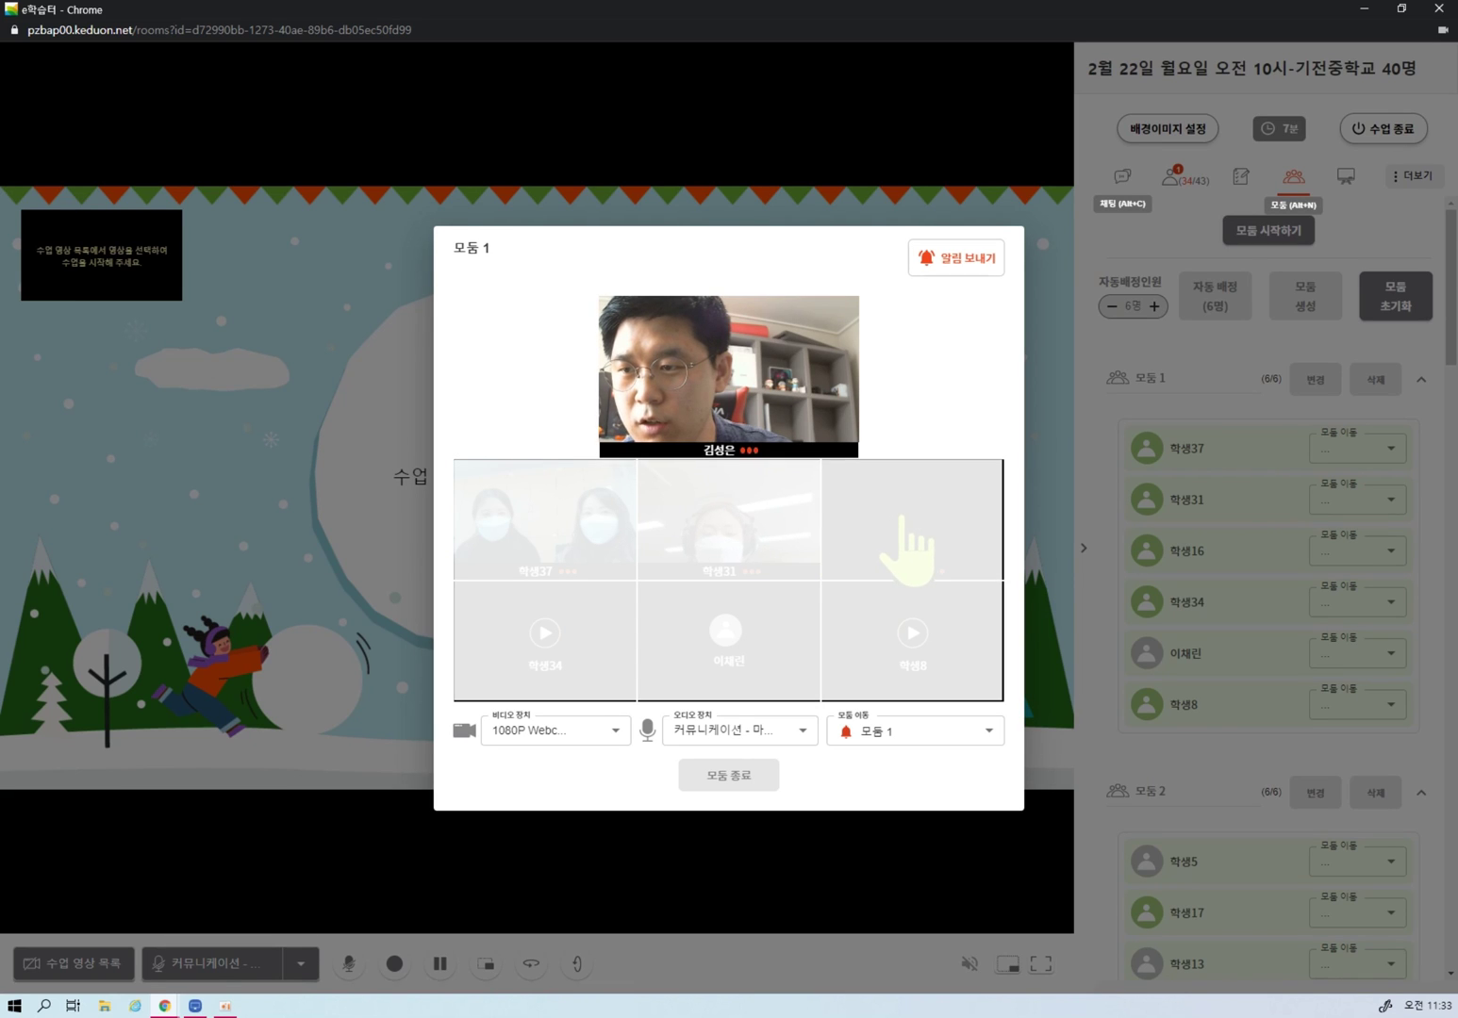
click(545, 632)
click(913, 634)
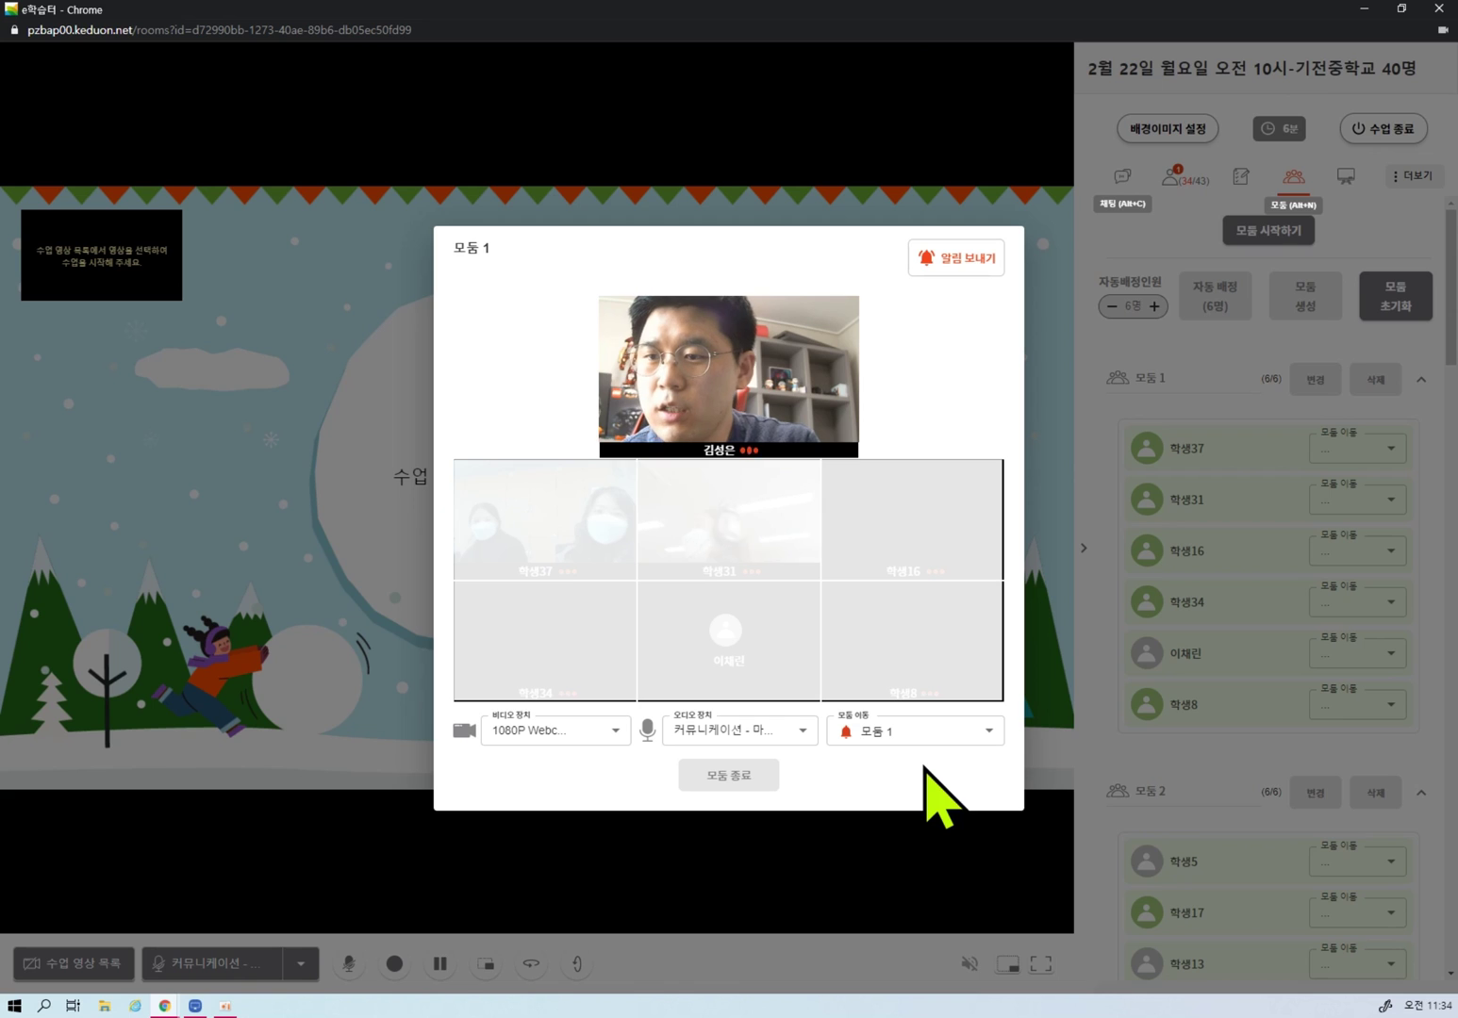
- Tour the rooms of 모둠 2, 모둠 7 and 모둠 3, then click 모둠 종료 in 모둠 3
click(967, 736)
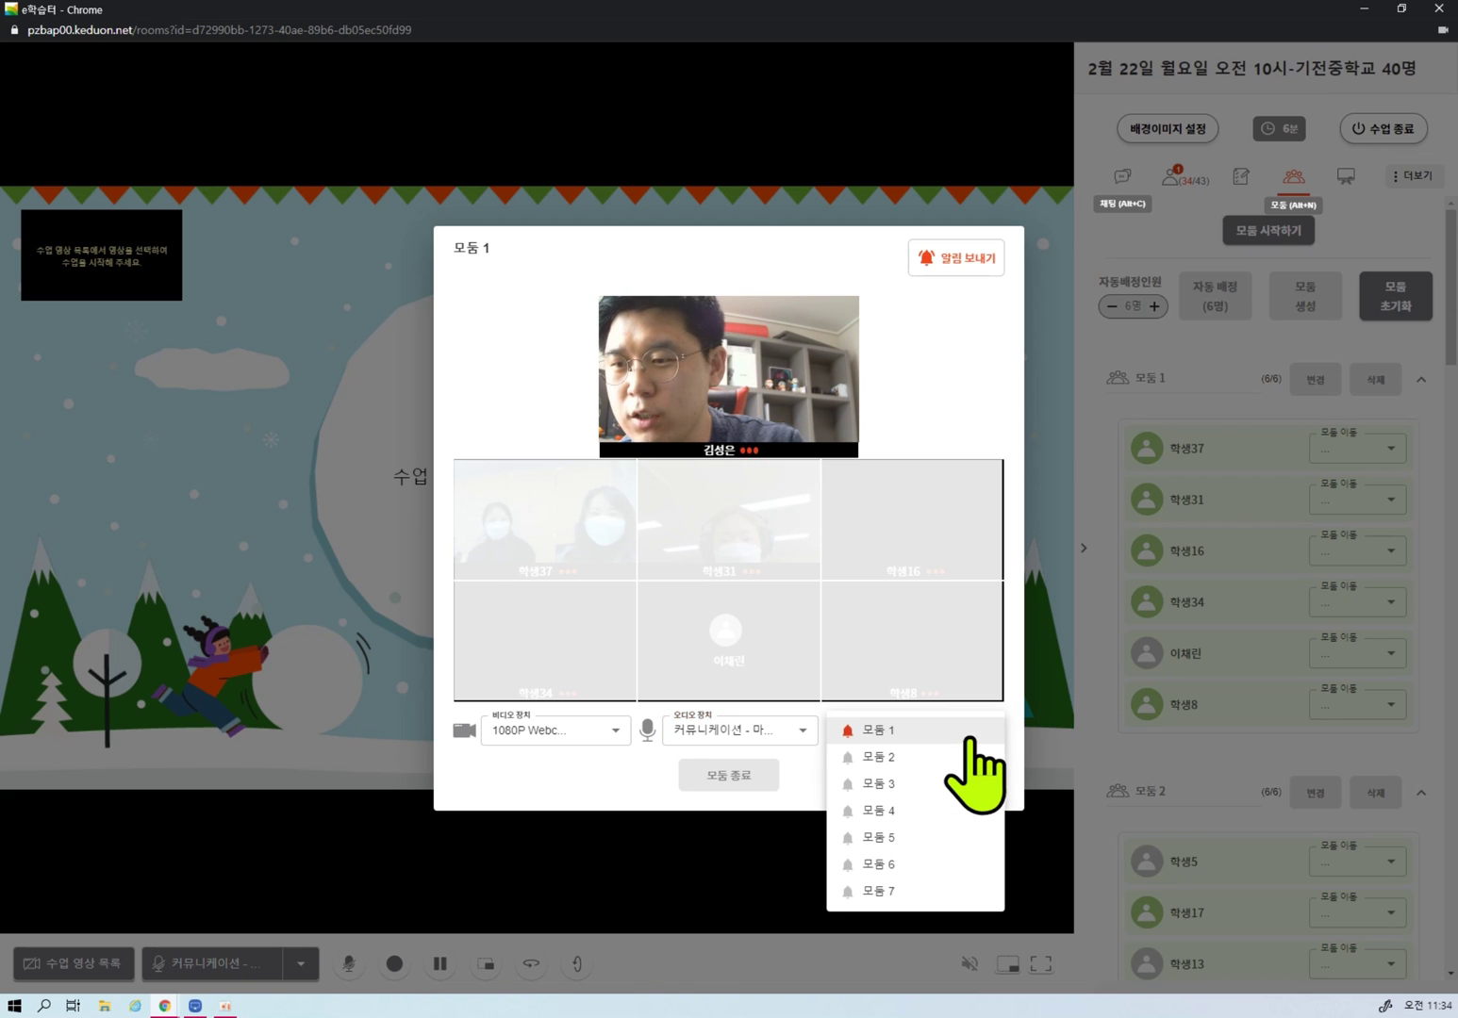
click(919, 760)
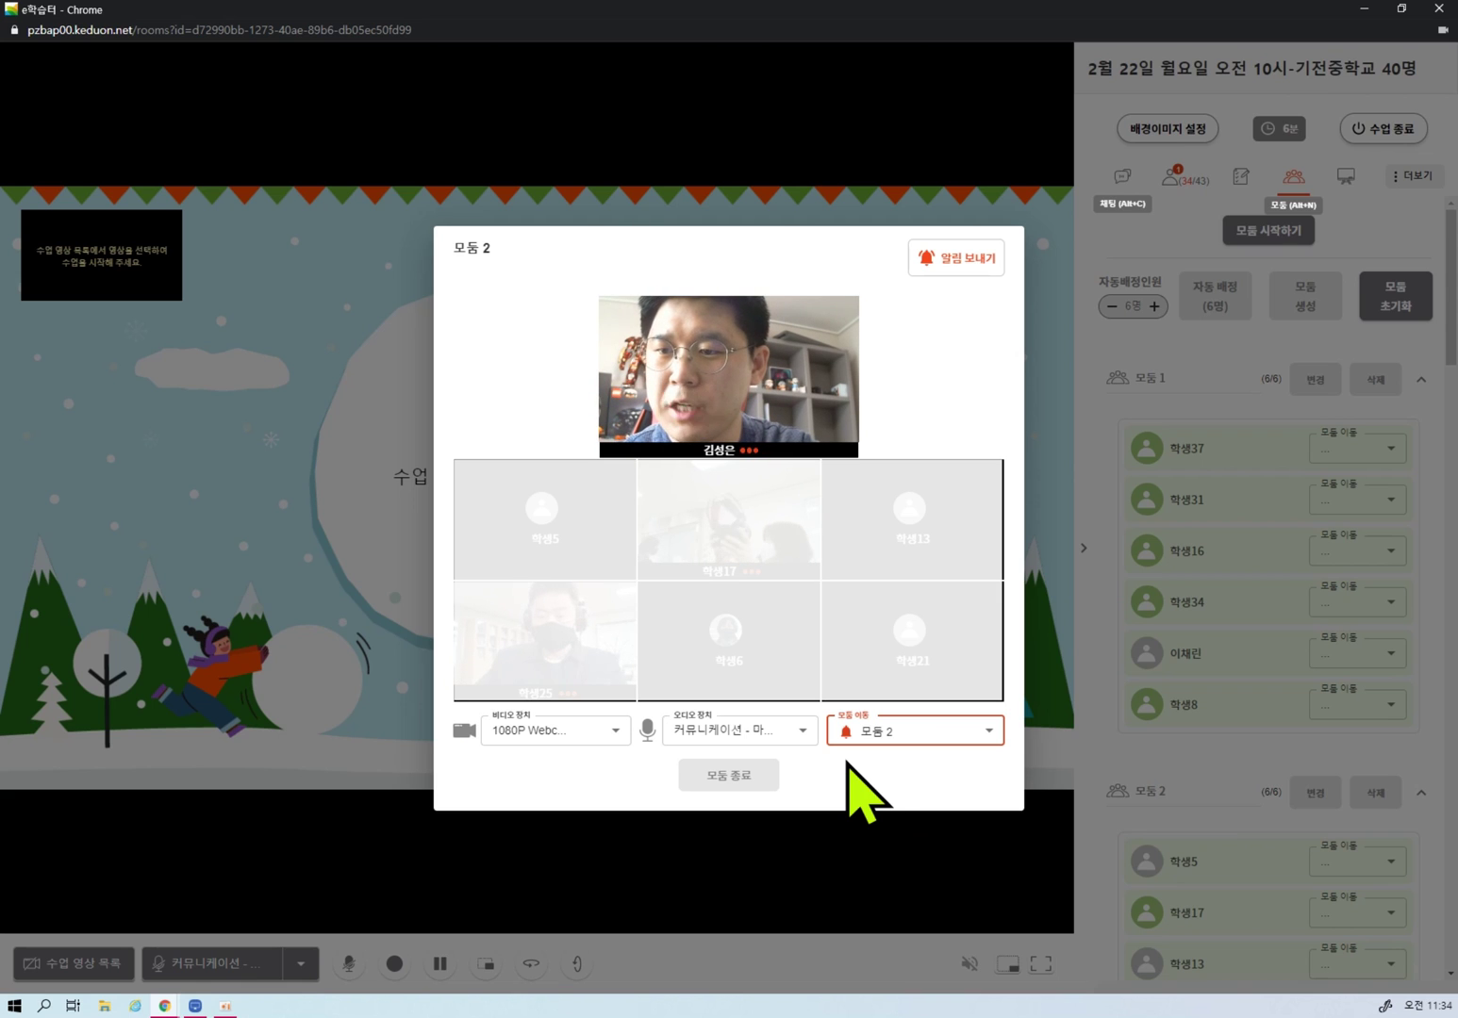
click(943, 735)
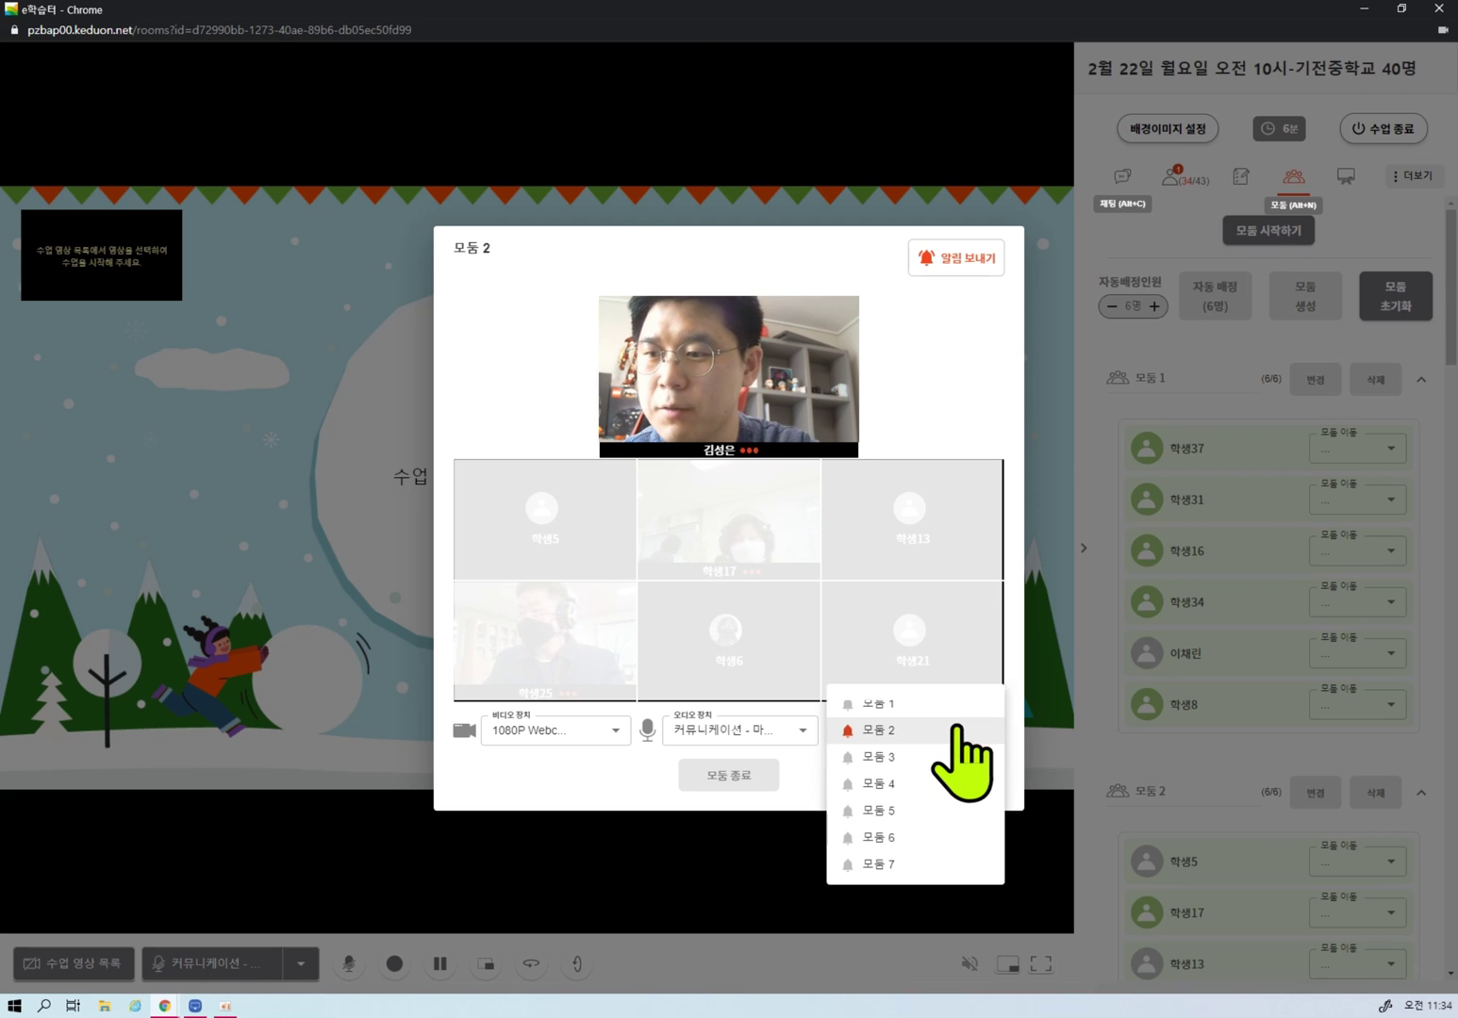
click(886, 871)
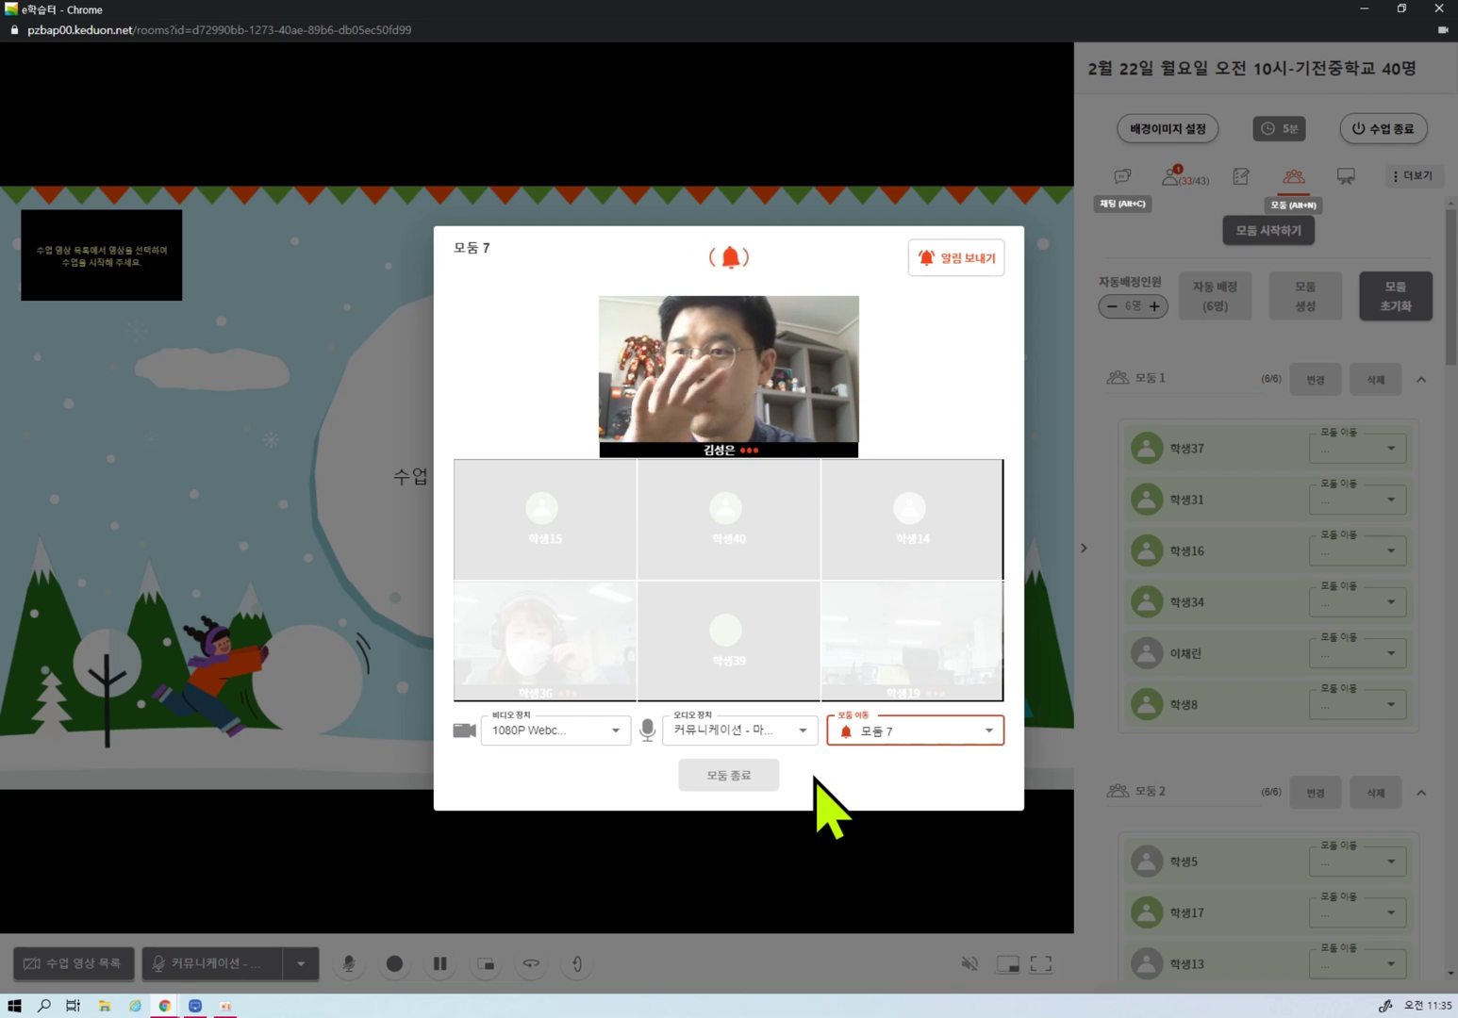
click(901, 734)
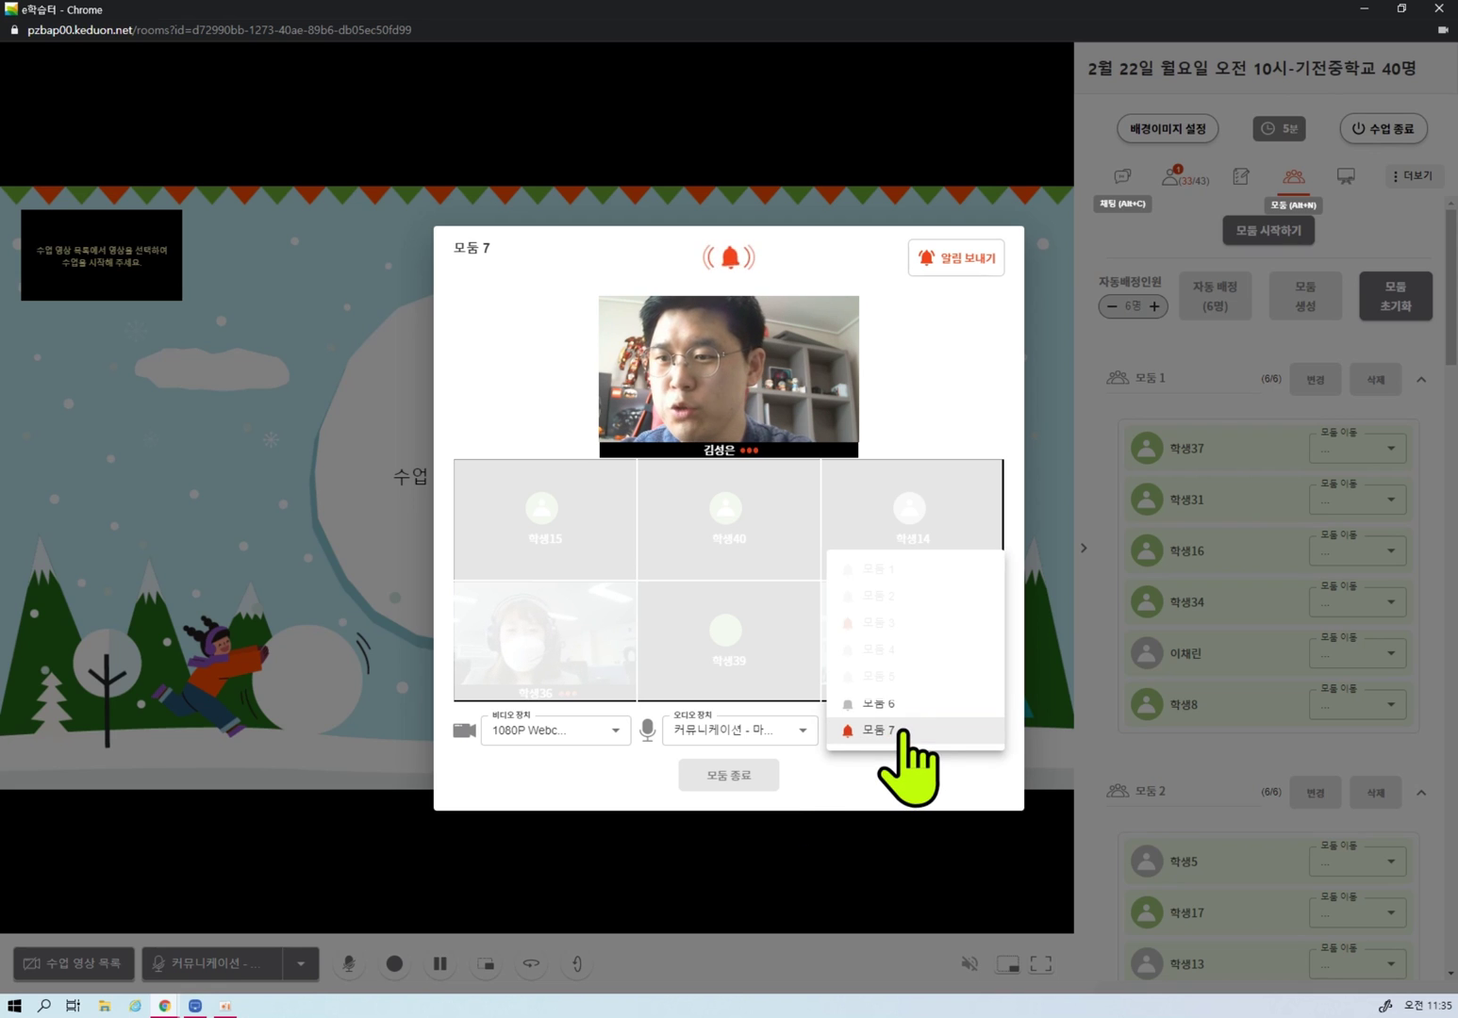
click(884, 622)
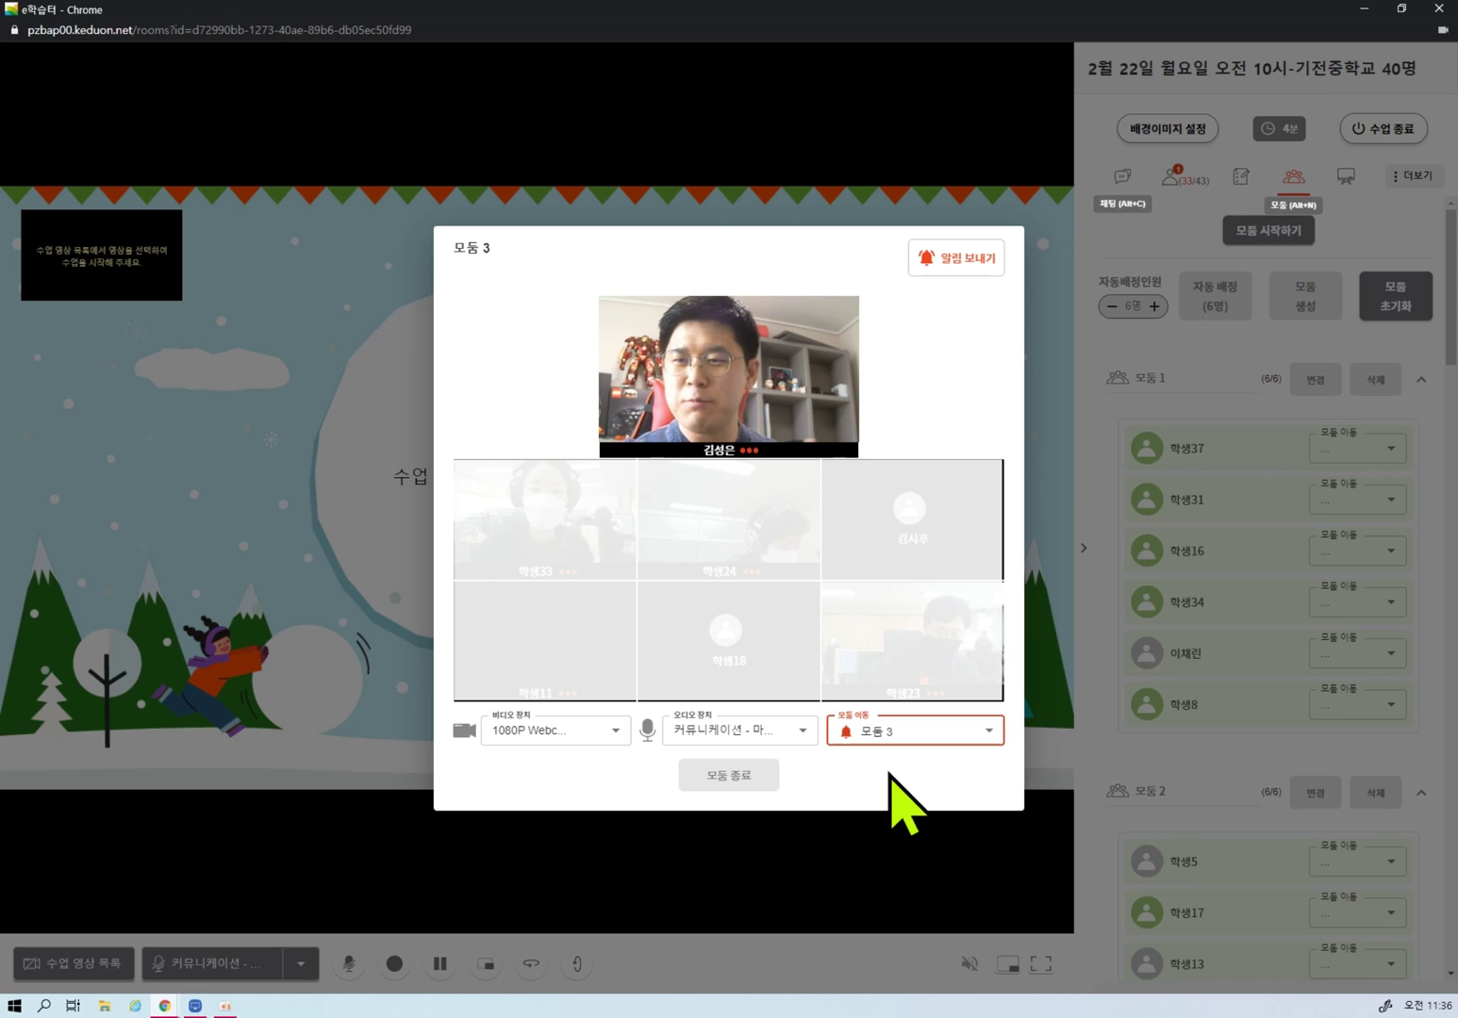
click(744, 782)
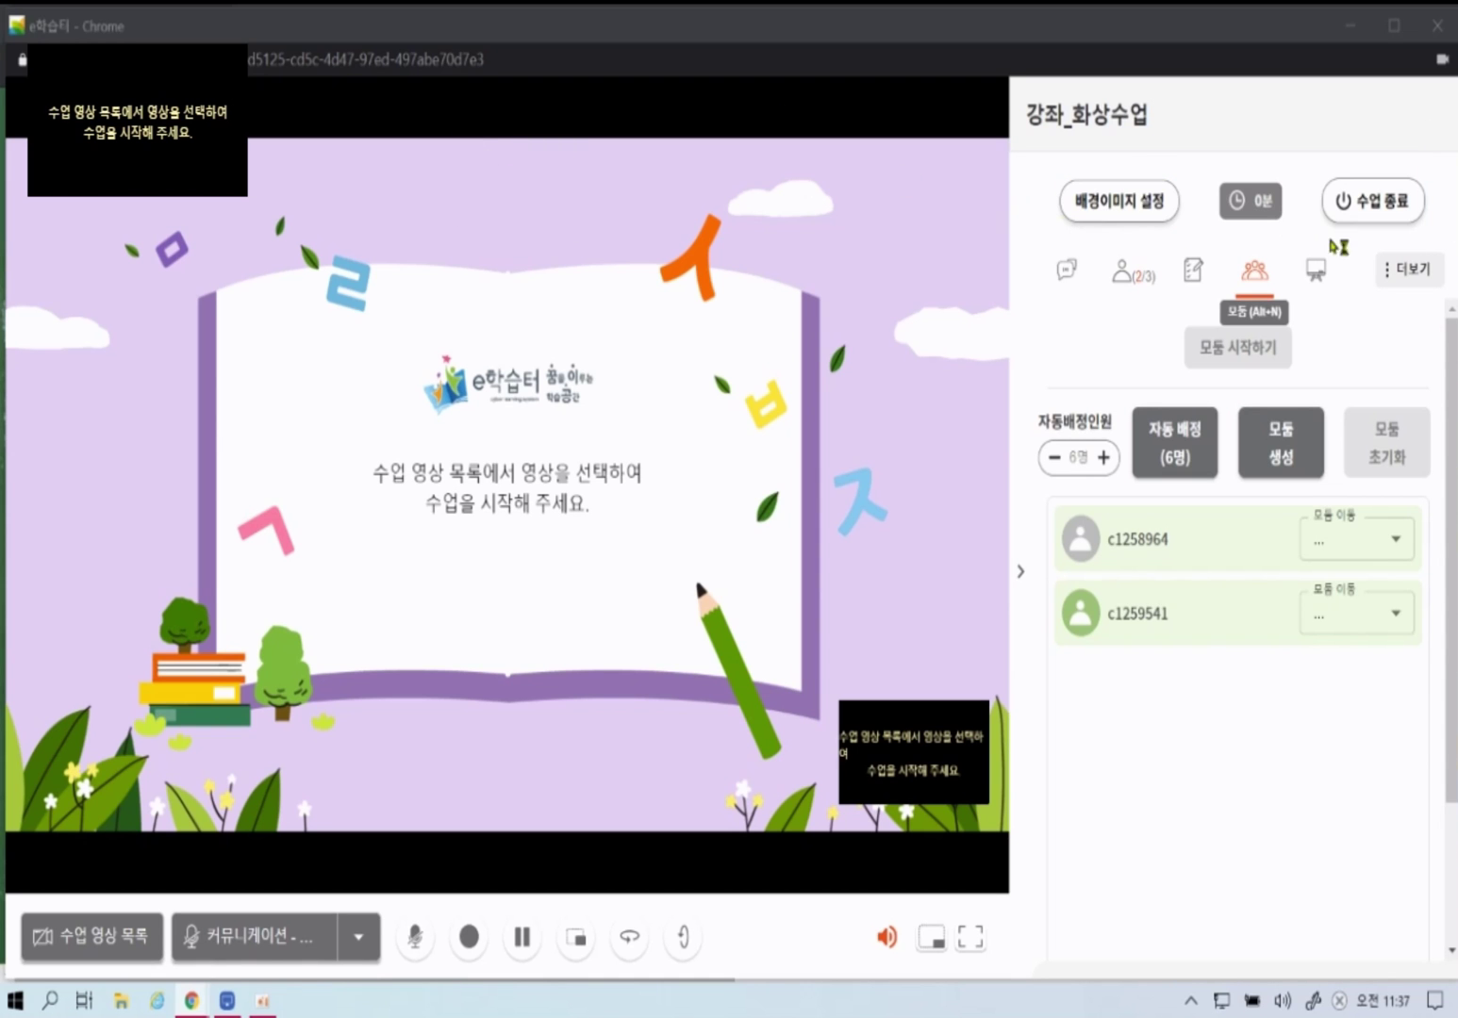
- Open 화면보기 drawing tools at full 불투명도 and sketch a red zigzag and loops with 브러쉬
click(1316, 271)
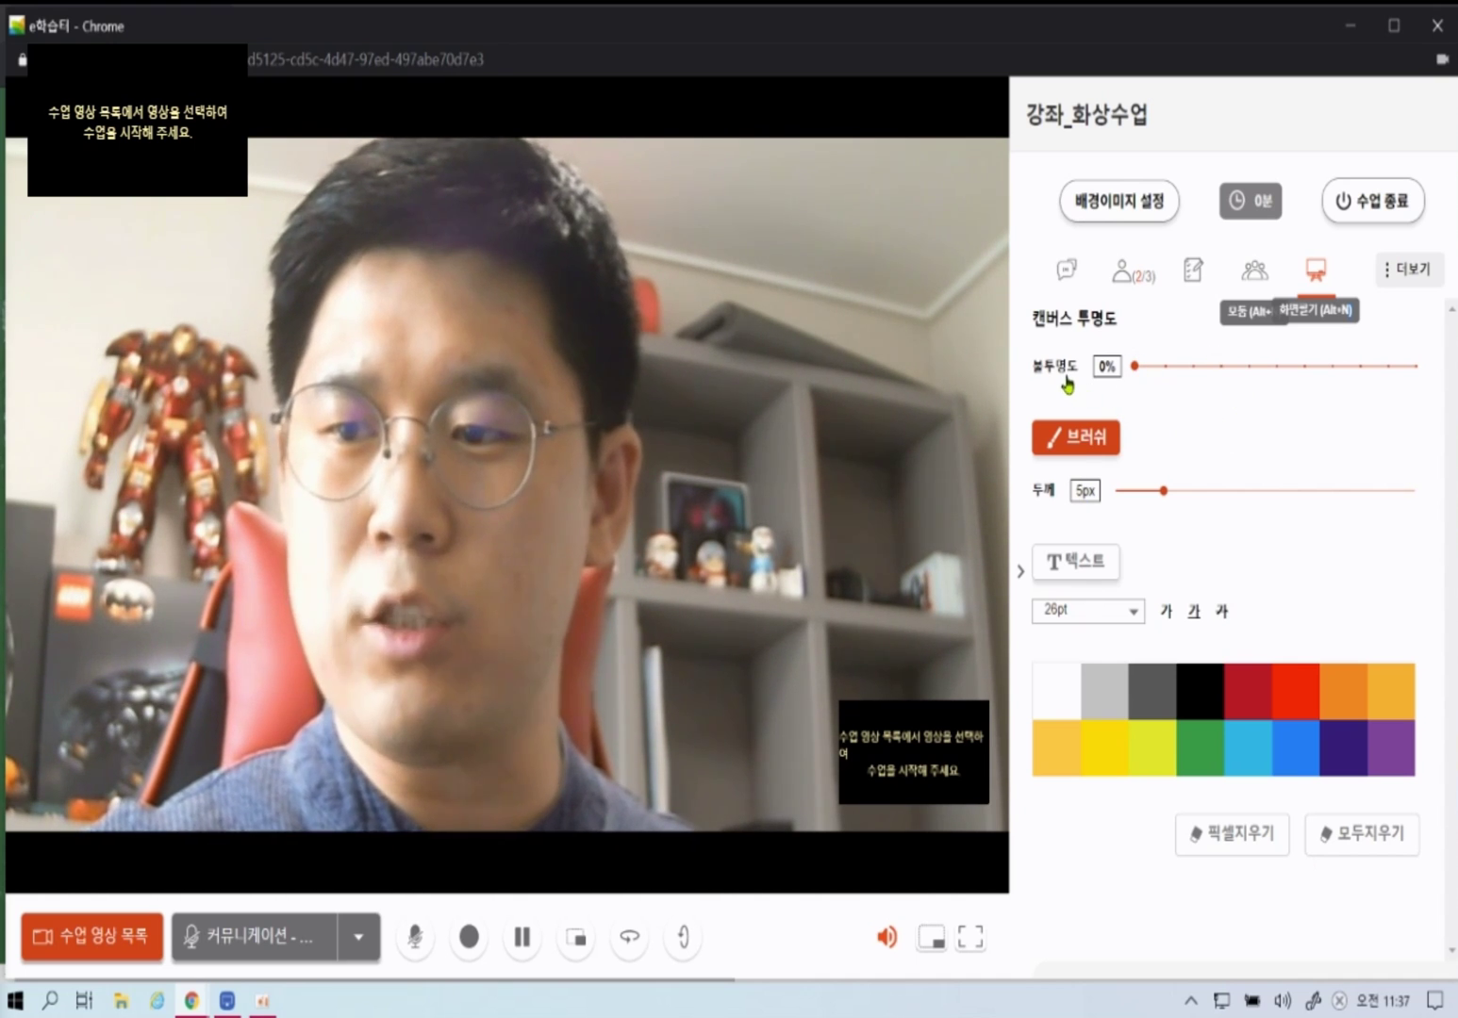
drag(1129, 370, 1450, 395)
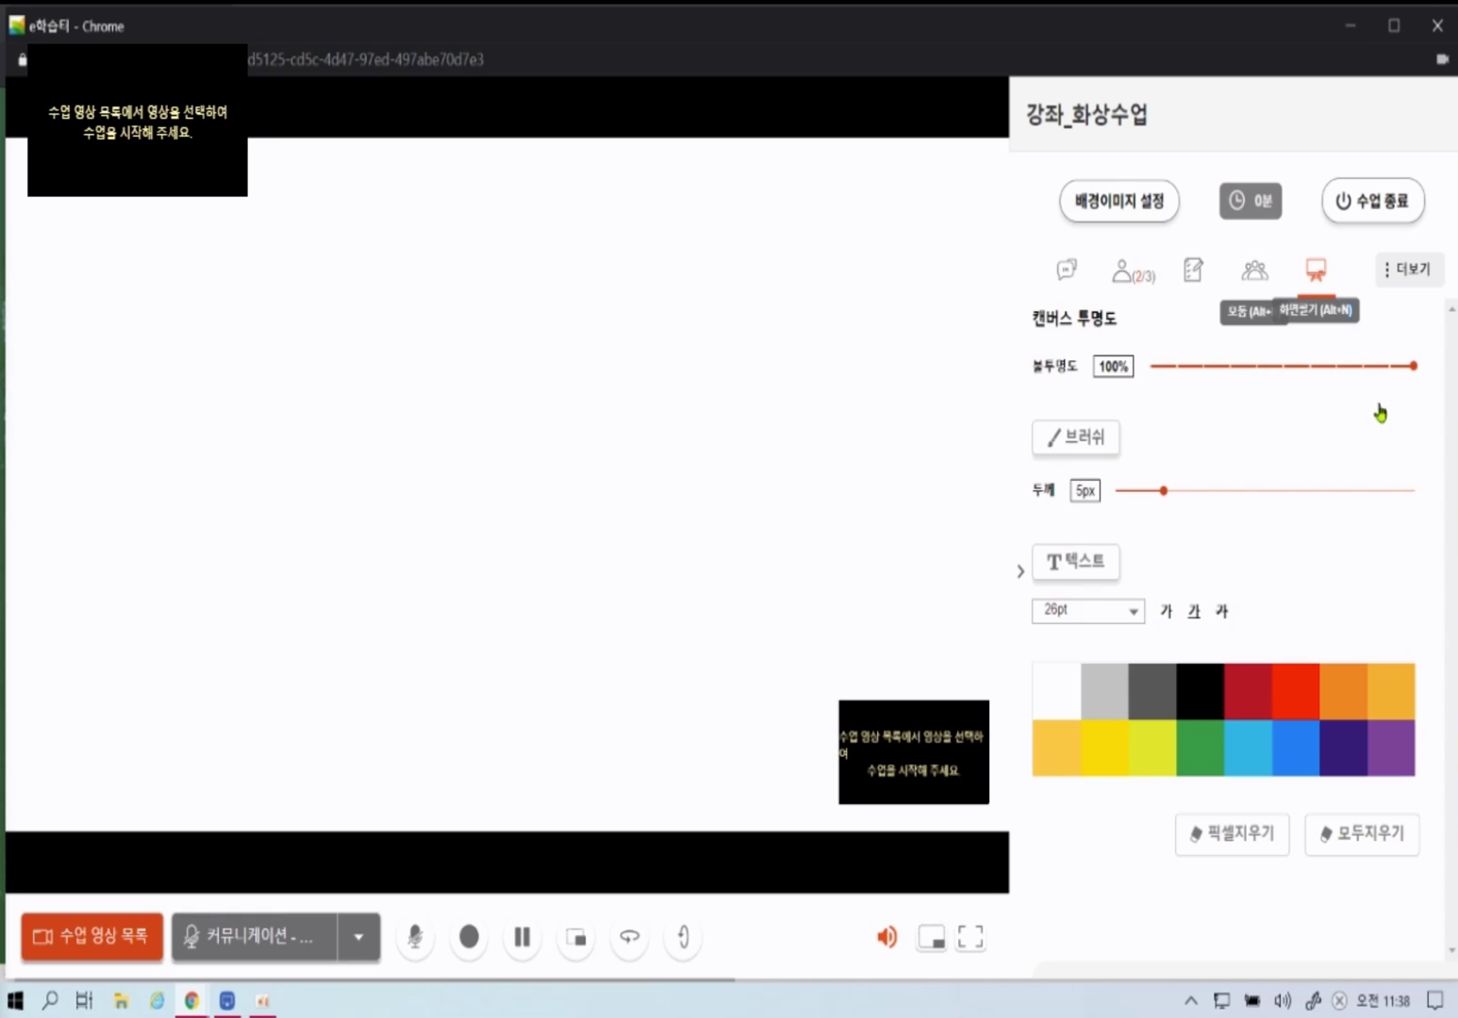
click(1091, 452)
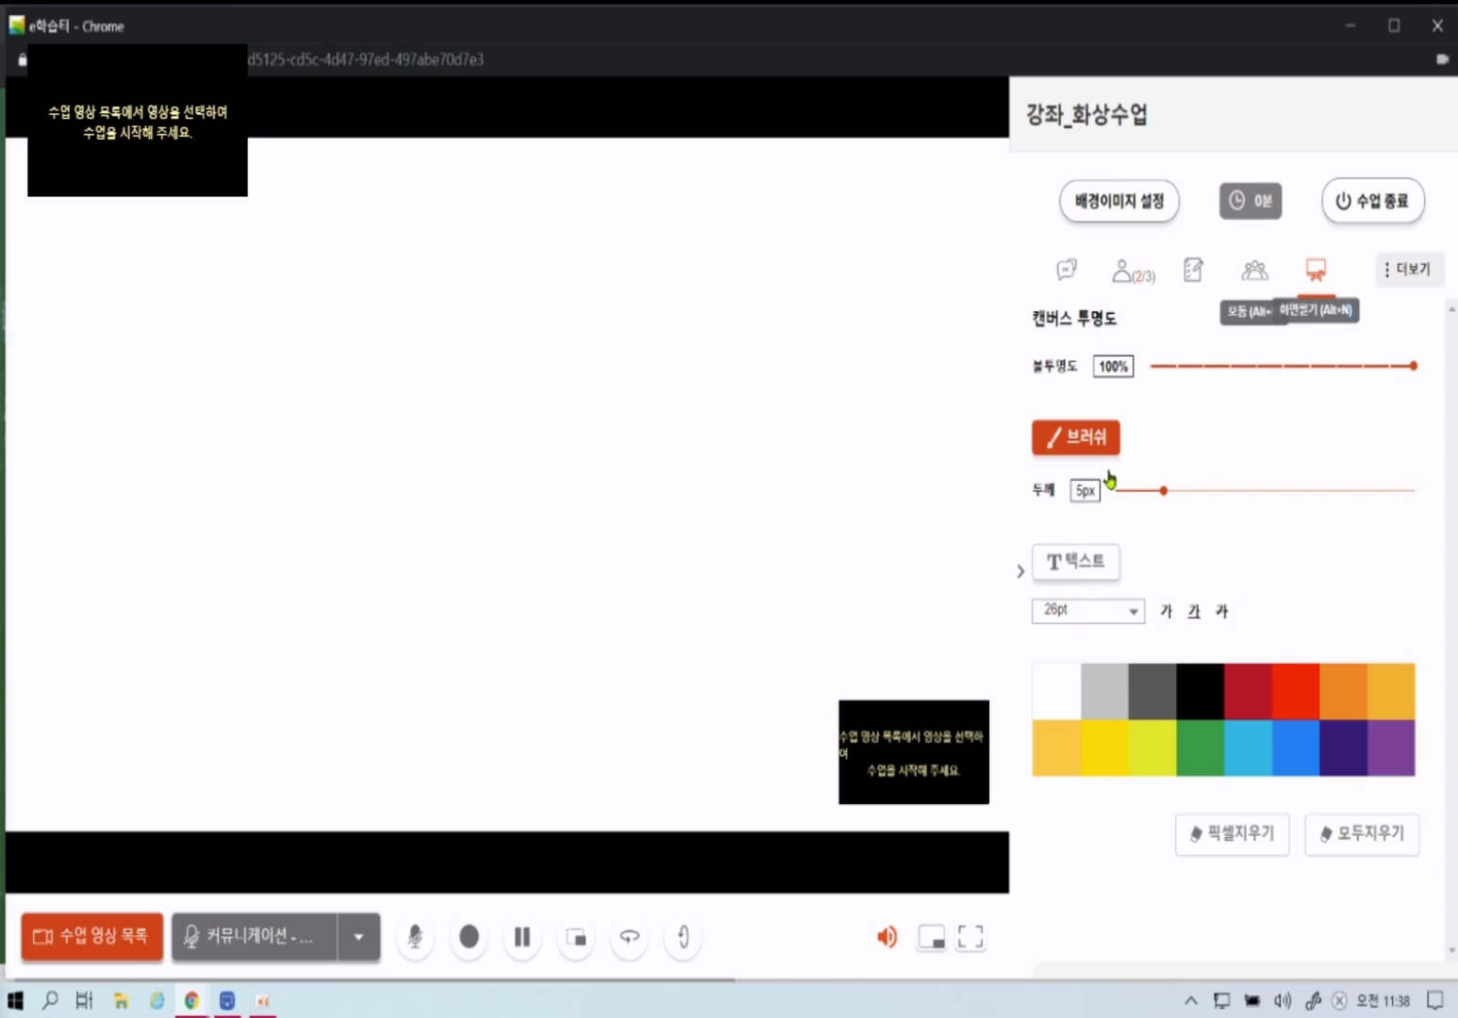
click(1293, 693)
drag(379, 310, 402, 302)
mouse_move(246, 416)
mouse_down()
mouse_move(416, 501)
mouse_move(680, 481)
mouse_move(662, 679)
mouse_up()
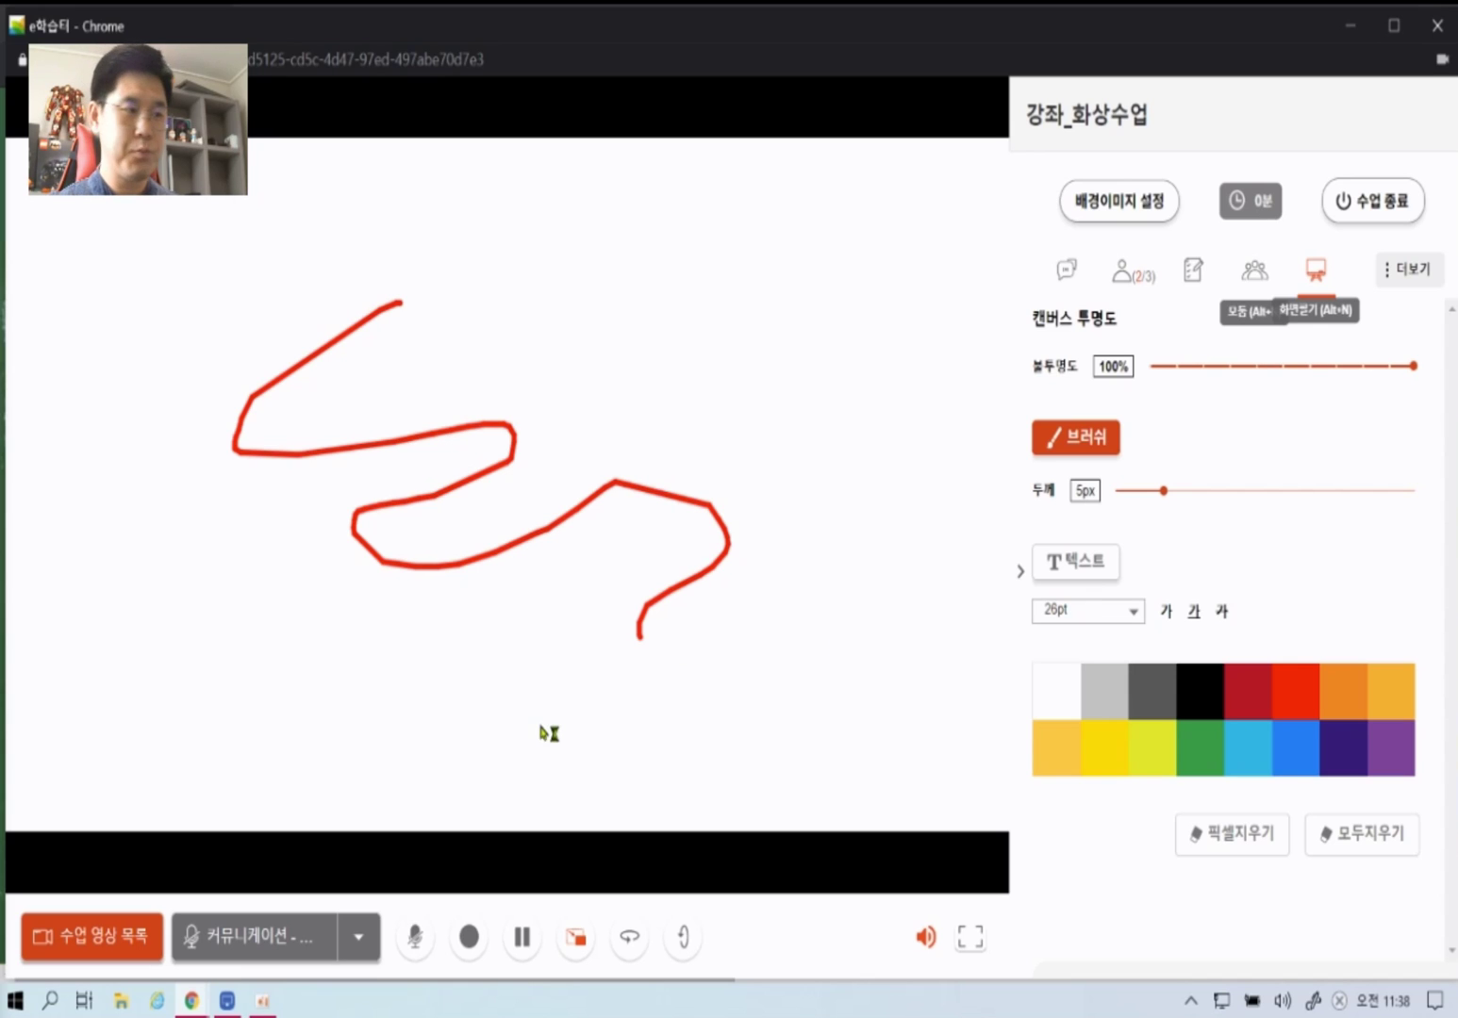
mouse_move(762, 401)
mouse_down()
mouse_move(696, 387)
mouse_move(614, 453)
mouse_up()
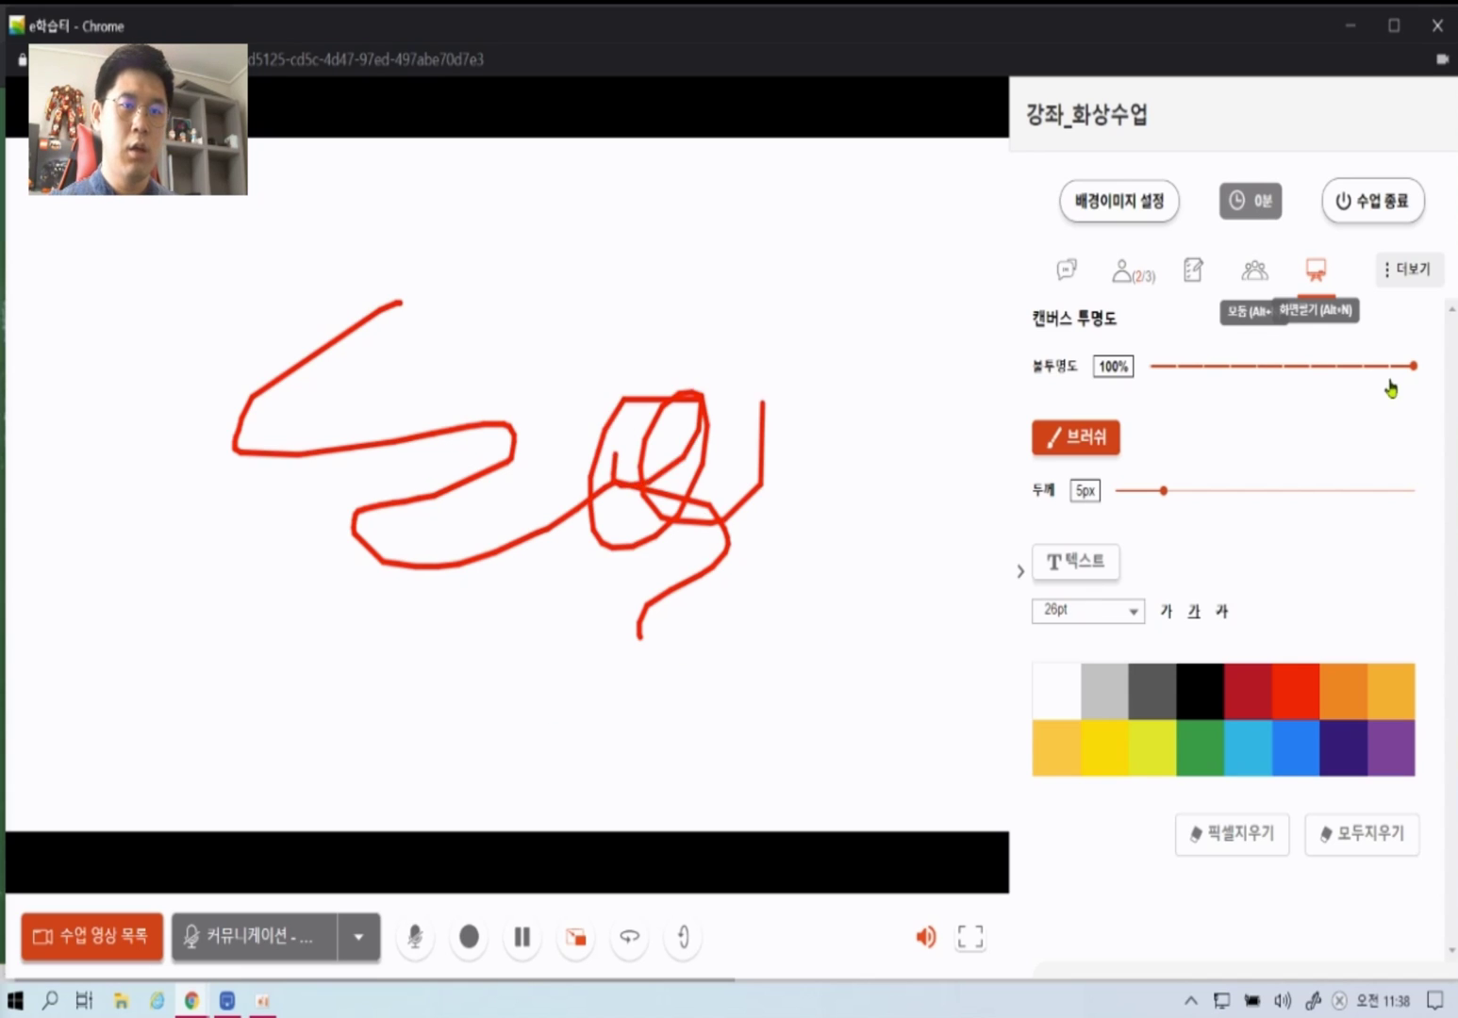
- Lower the opacity, draw an orange stroke and a 25px black zigzag, then 모두지우기
mouse_move(1420, 368)
drag(1420, 368, 1224, 369)
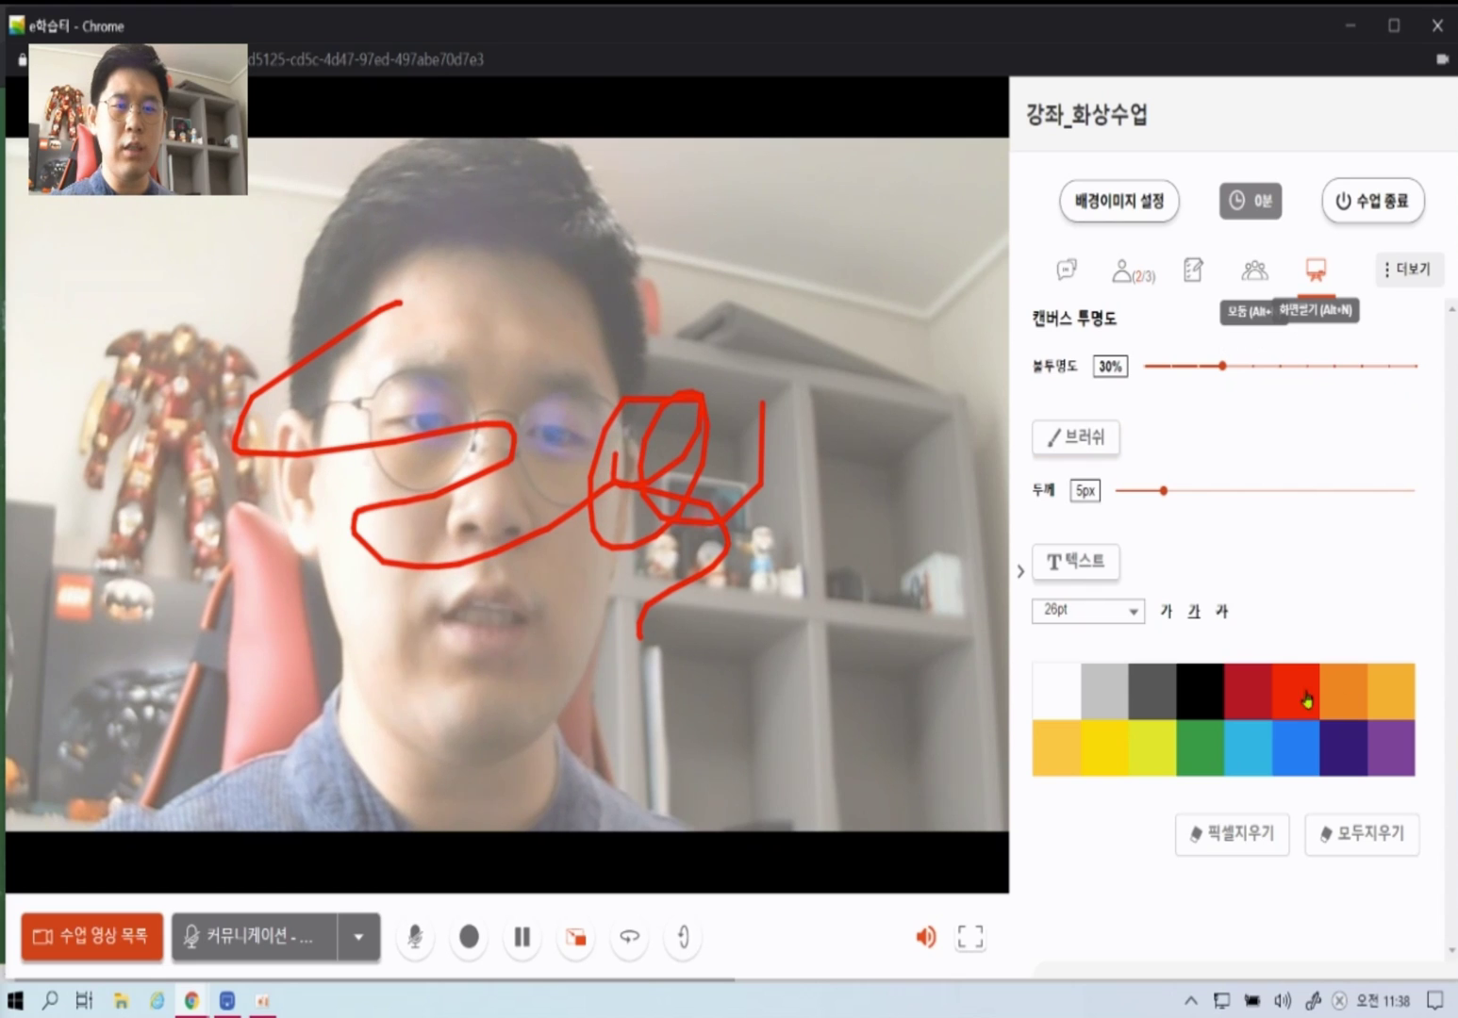
click(1075, 437)
mouse_move(721, 652)
mouse_down()
mouse_move(758, 637)
mouse_move(17, 535)
mouse_move(423, 709)
mouse_move(476, 689)
mouse_up()
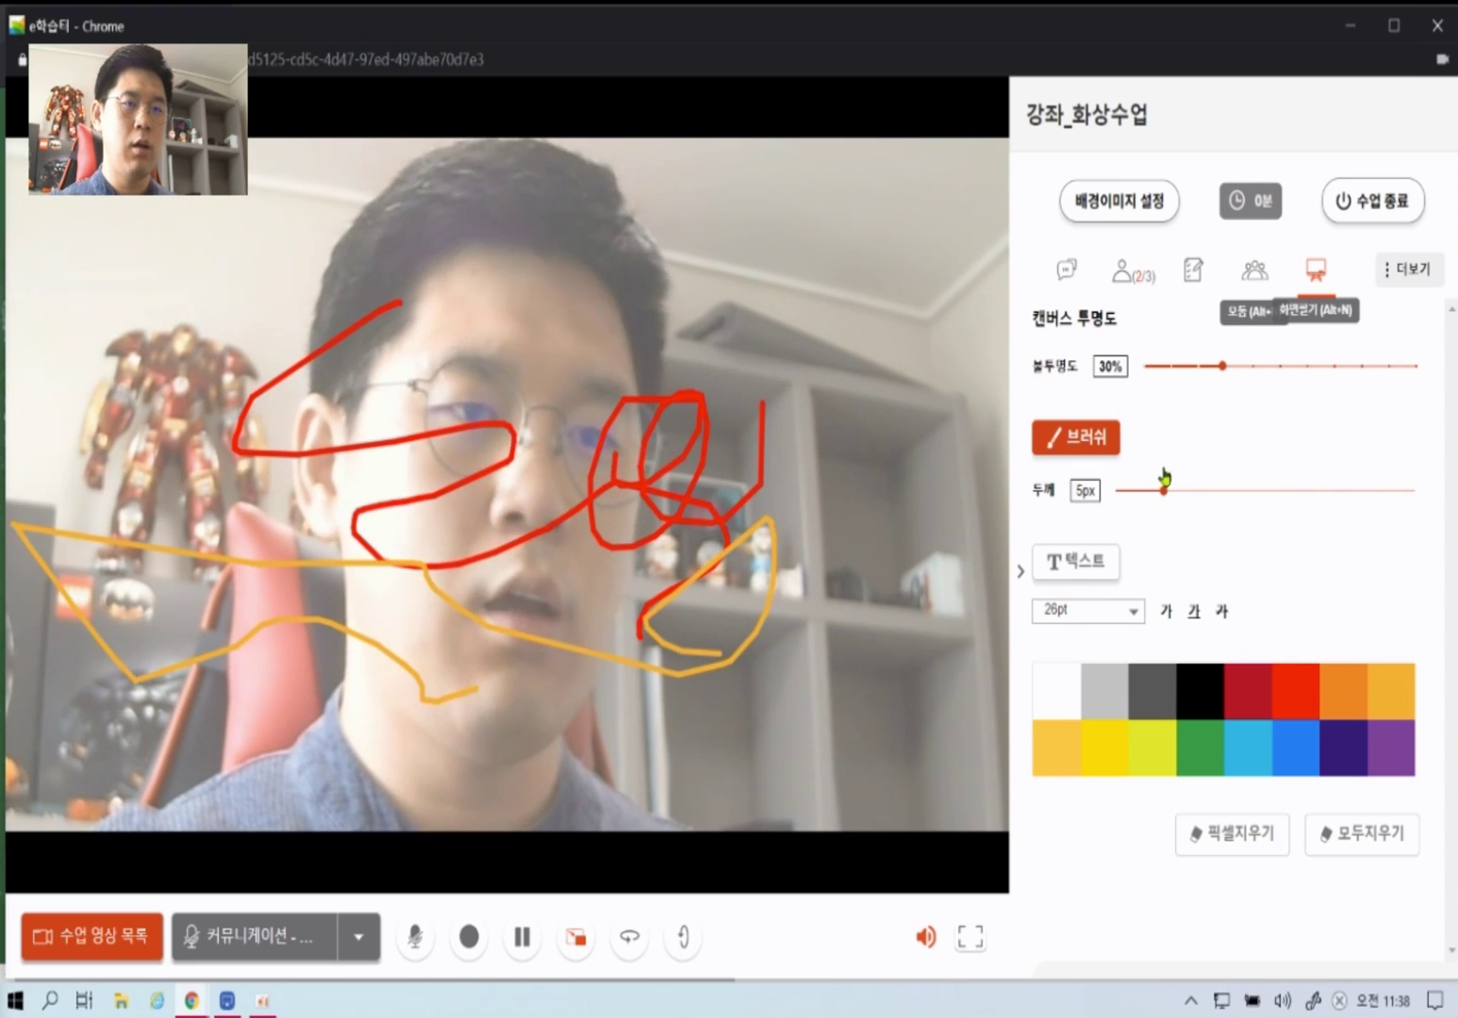
mouse_move(1170, 498)
drag(1171, 498, 1408, 511)
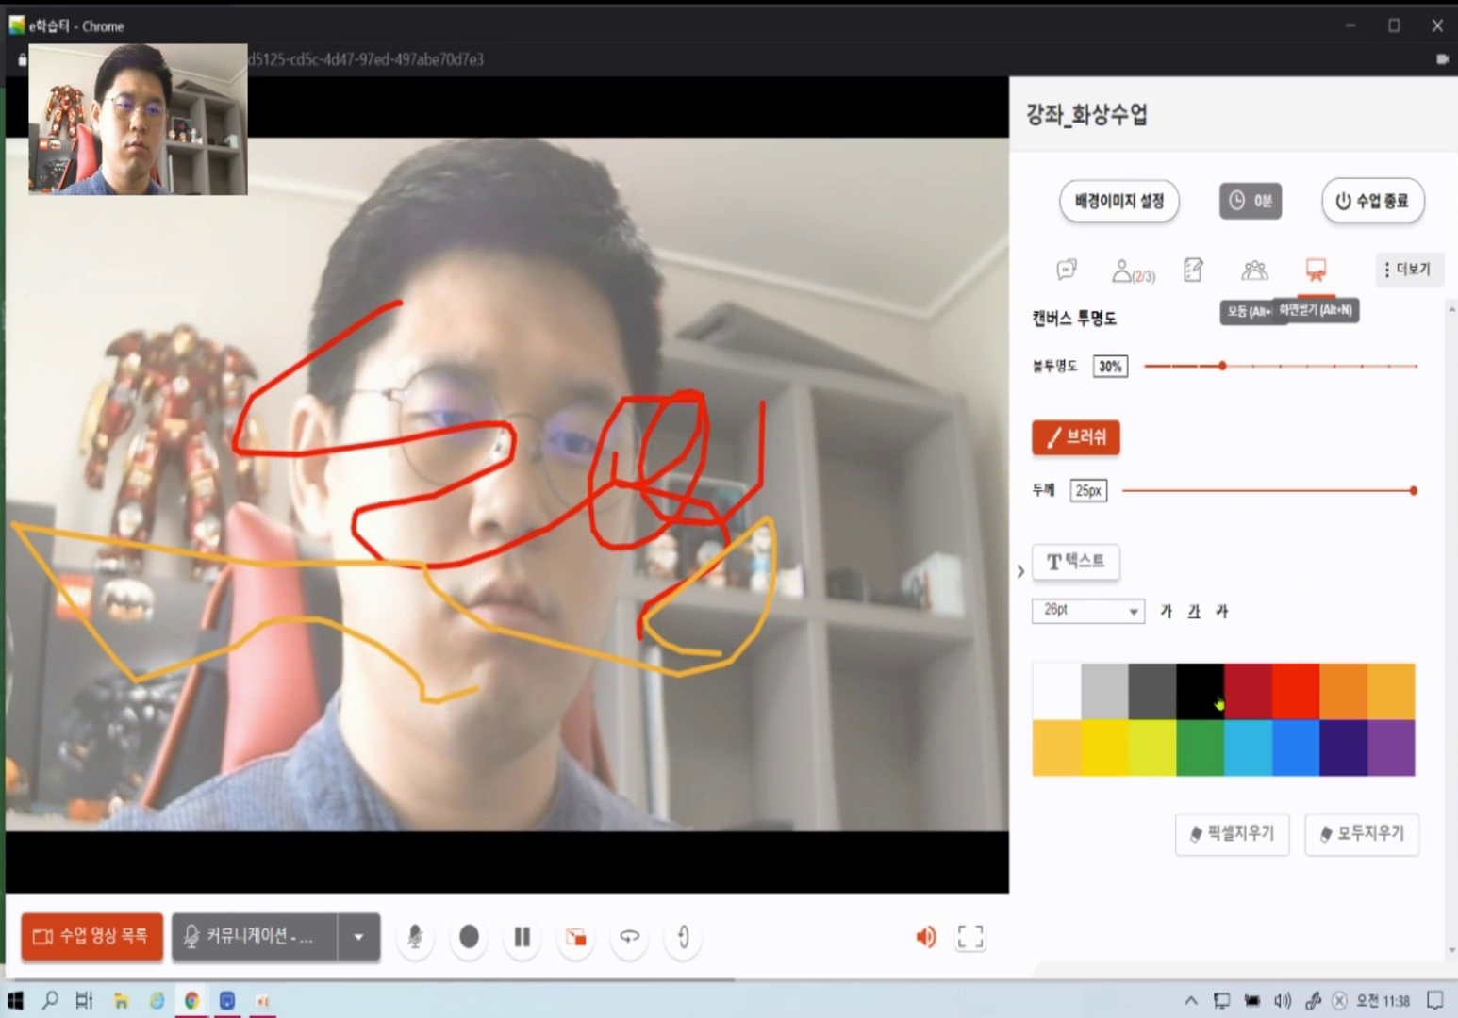
mouse_move(760, 247)
mouse_down()
mouse_move(699, 328)
mouse_move(839, 519)
mouse_move(896, 745)
mouse_move(122, 300)
mouse_move(392, 693)
mouse_up()
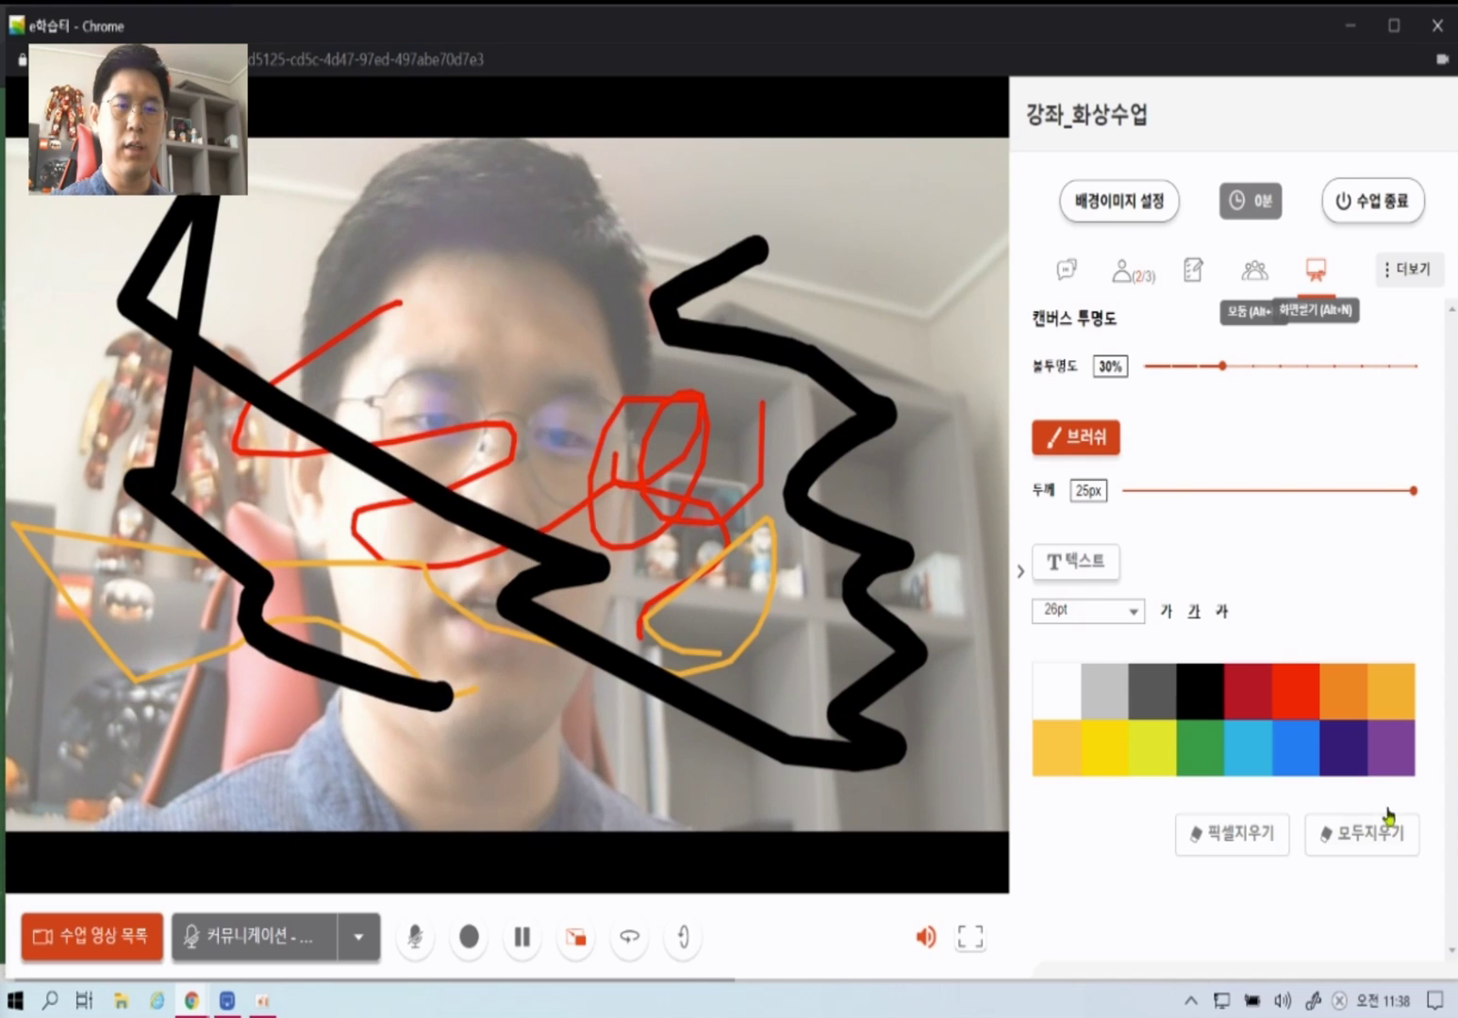
click(1356, 846)
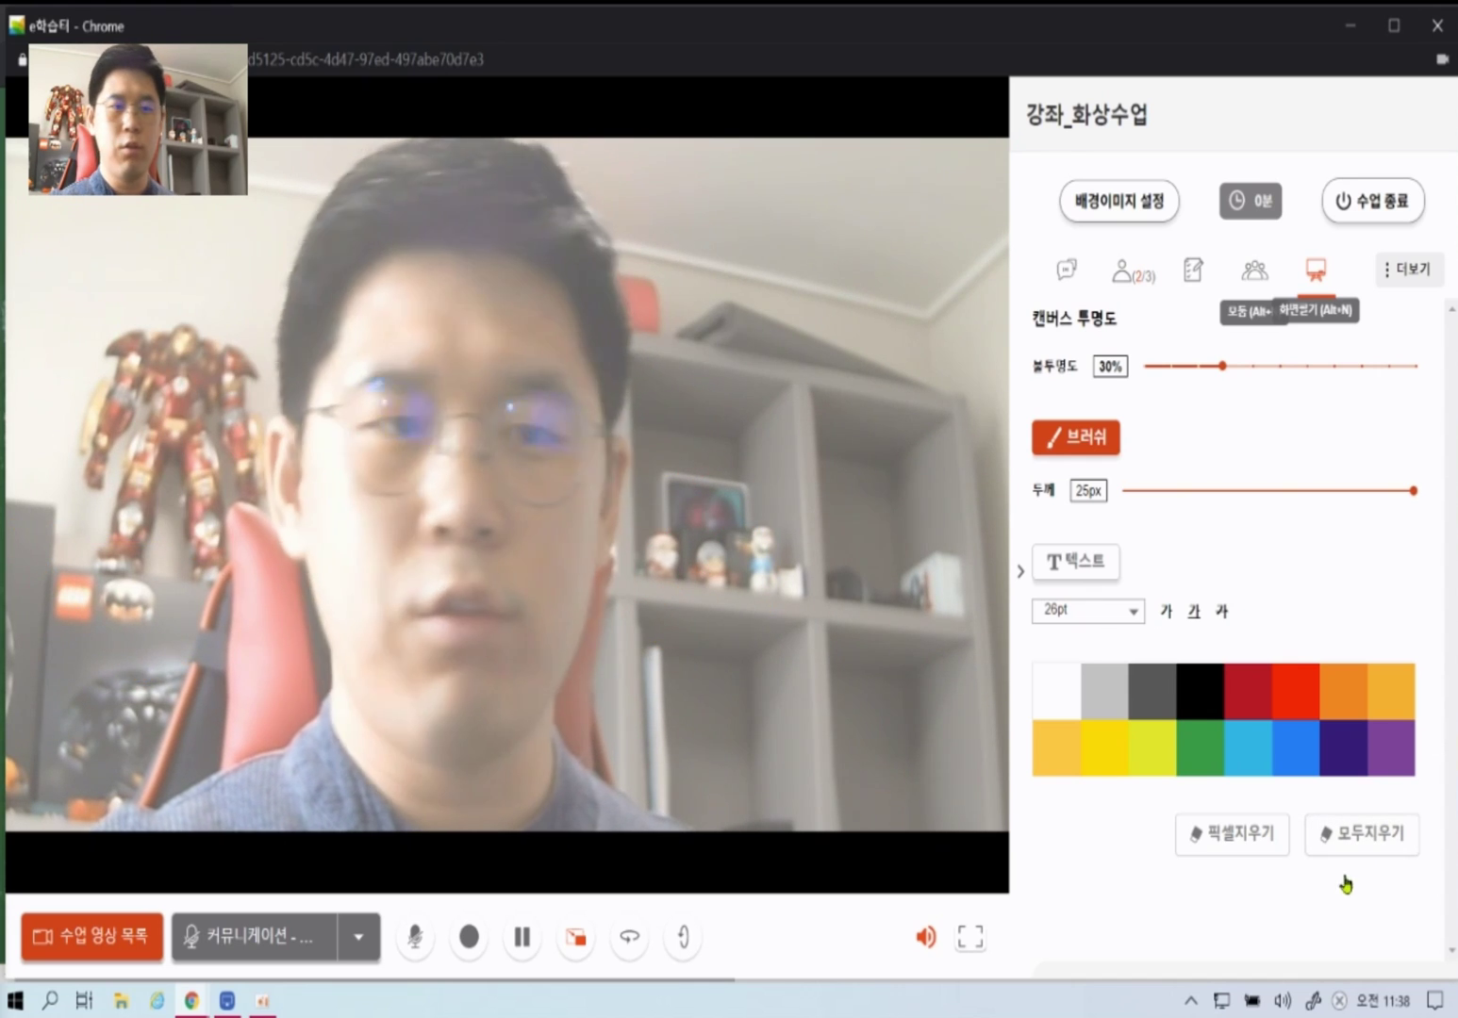
- Make the canvas transparent, set the brush 두께 to 11px, and erase all drawings
drag(1223, 368, 1116, 375)
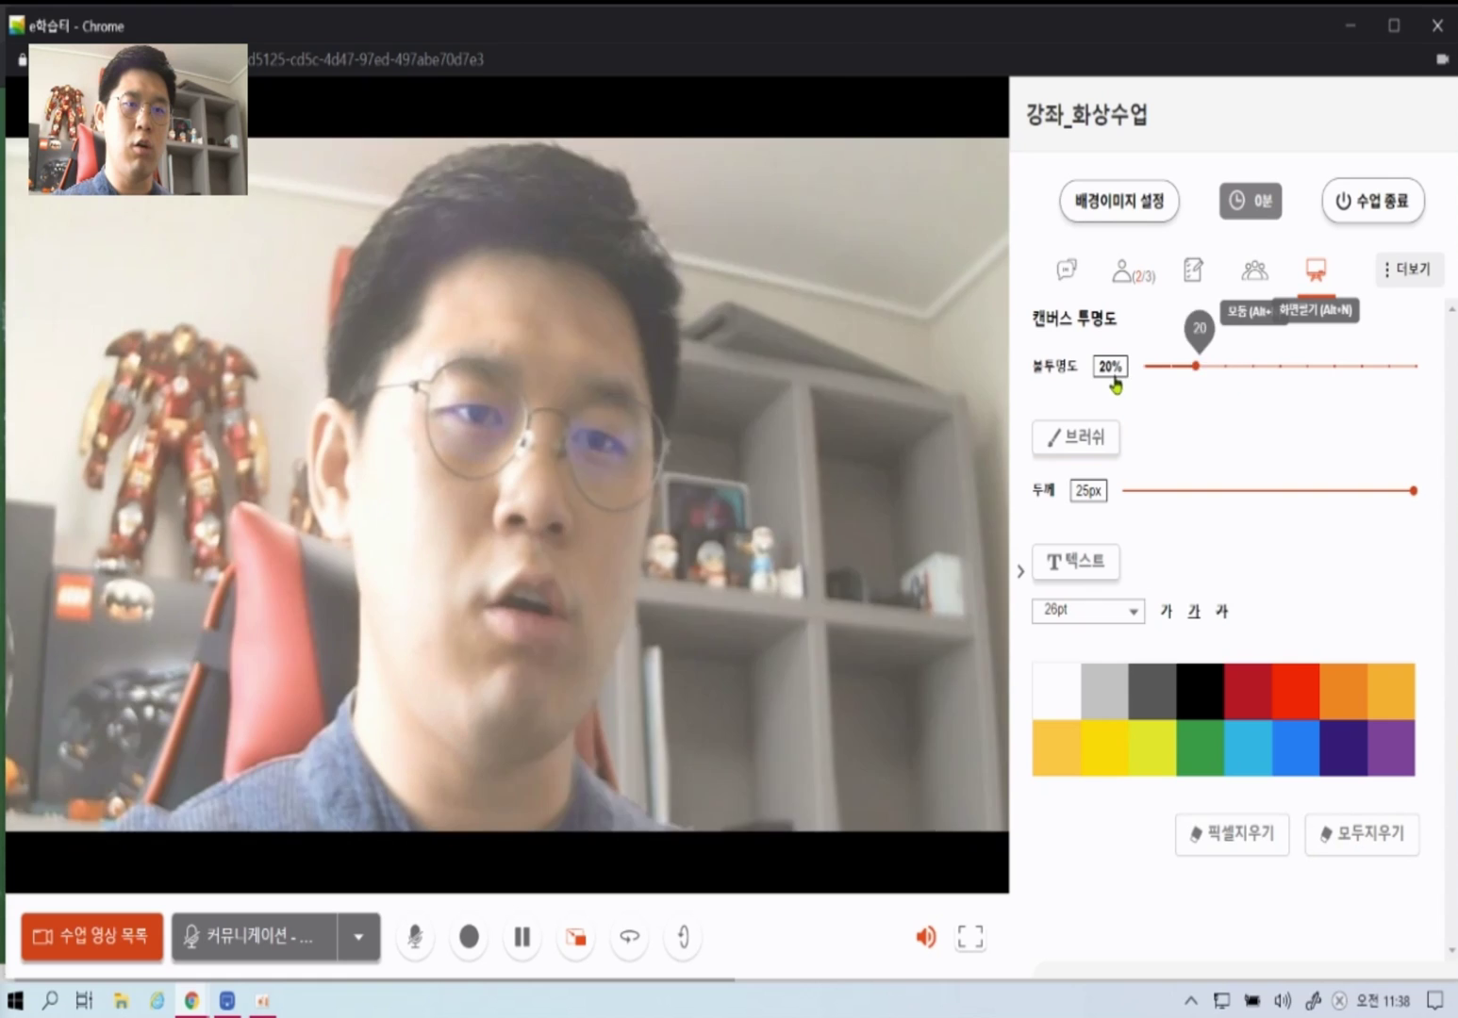
click(1107, 437)
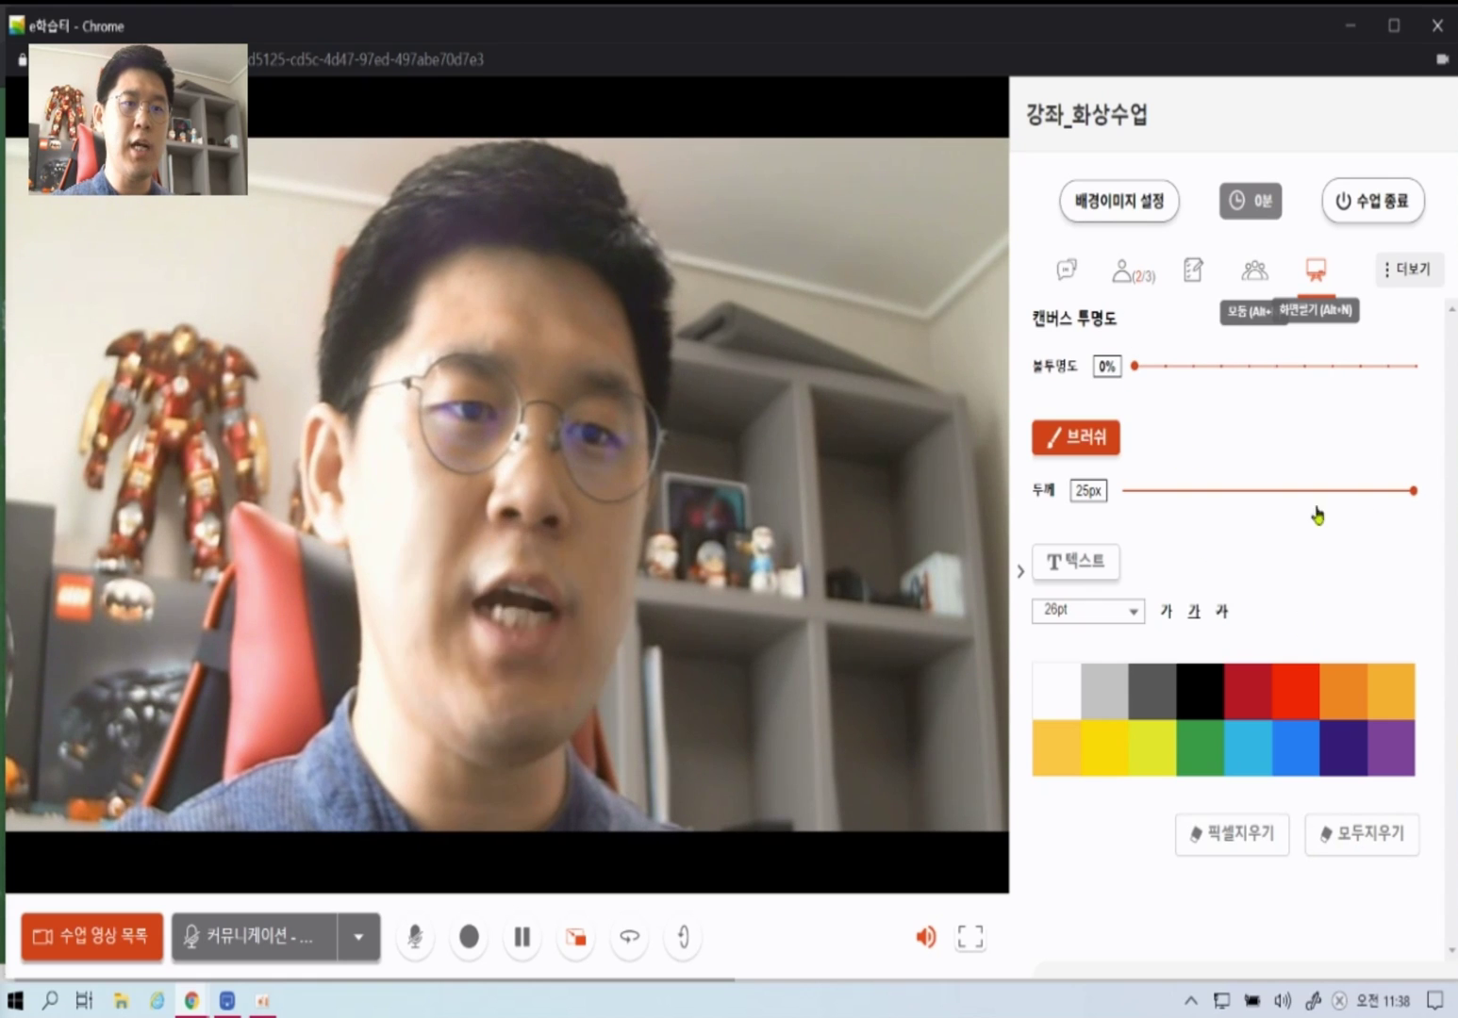
click(1242, 492)
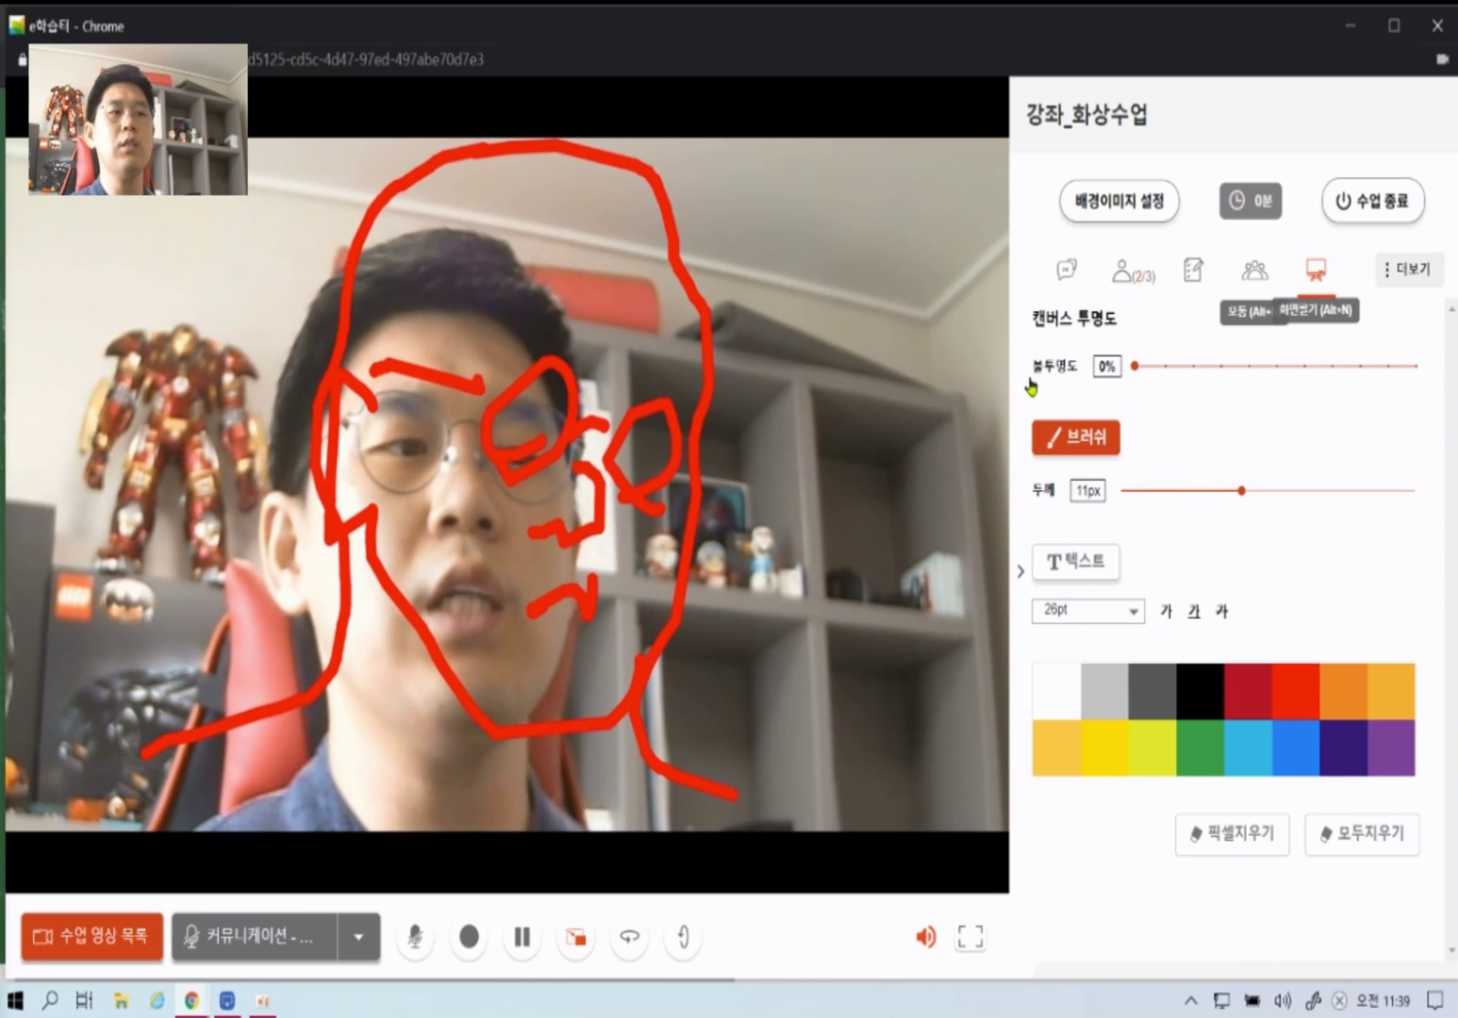
click(1355, 847)
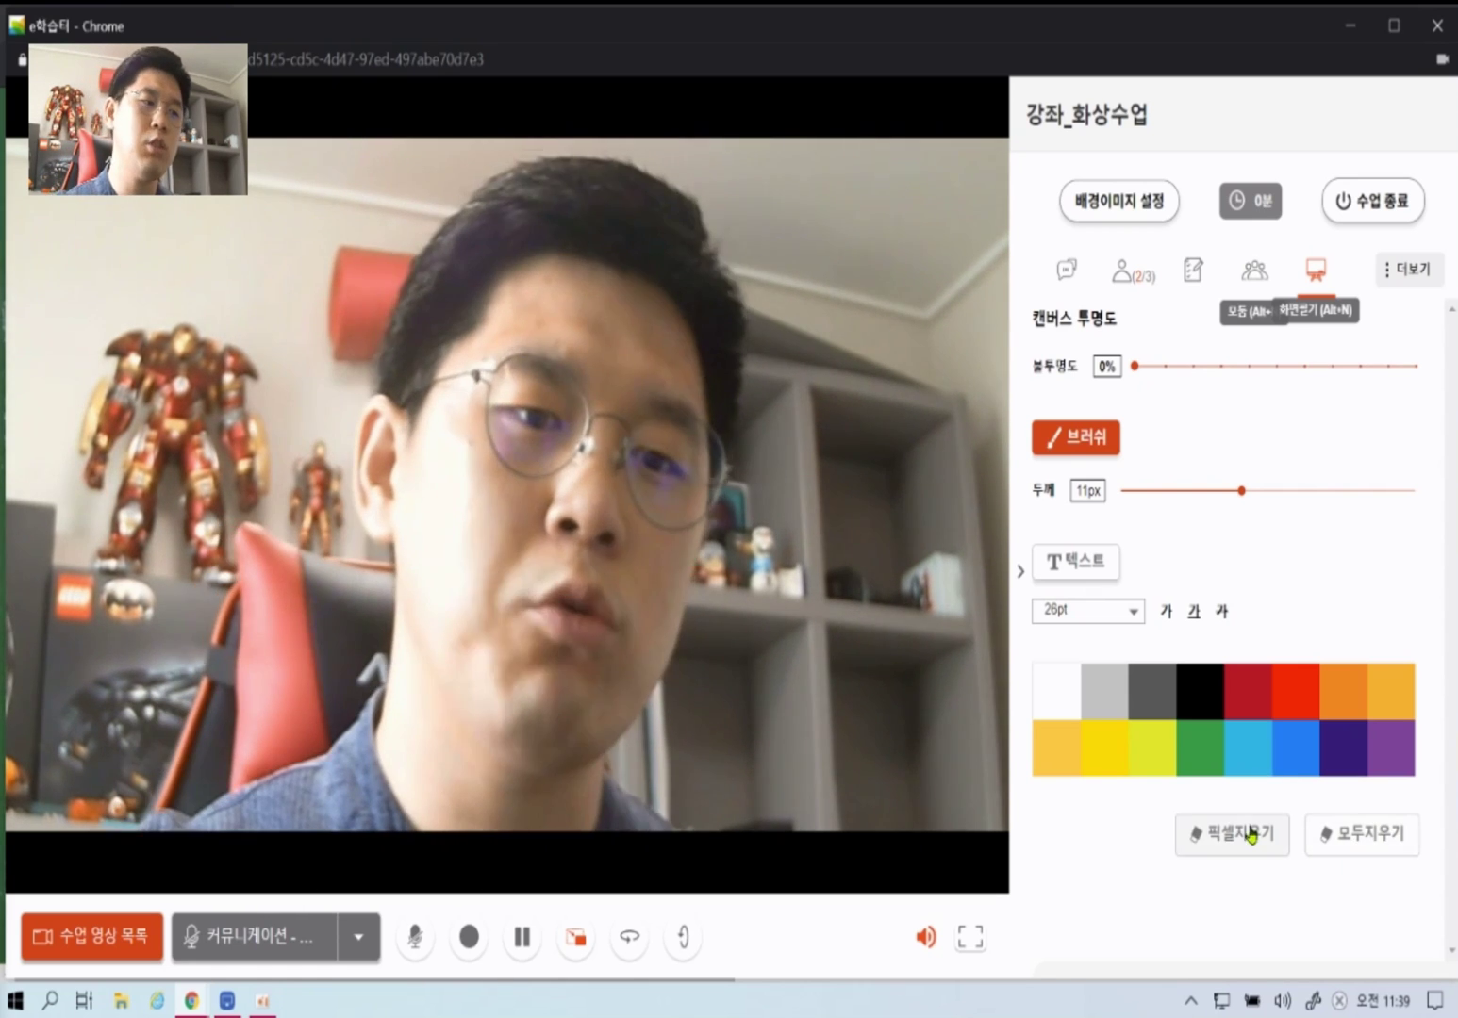
- Stop the webcam as the main video in the class video list
click(104, 936)
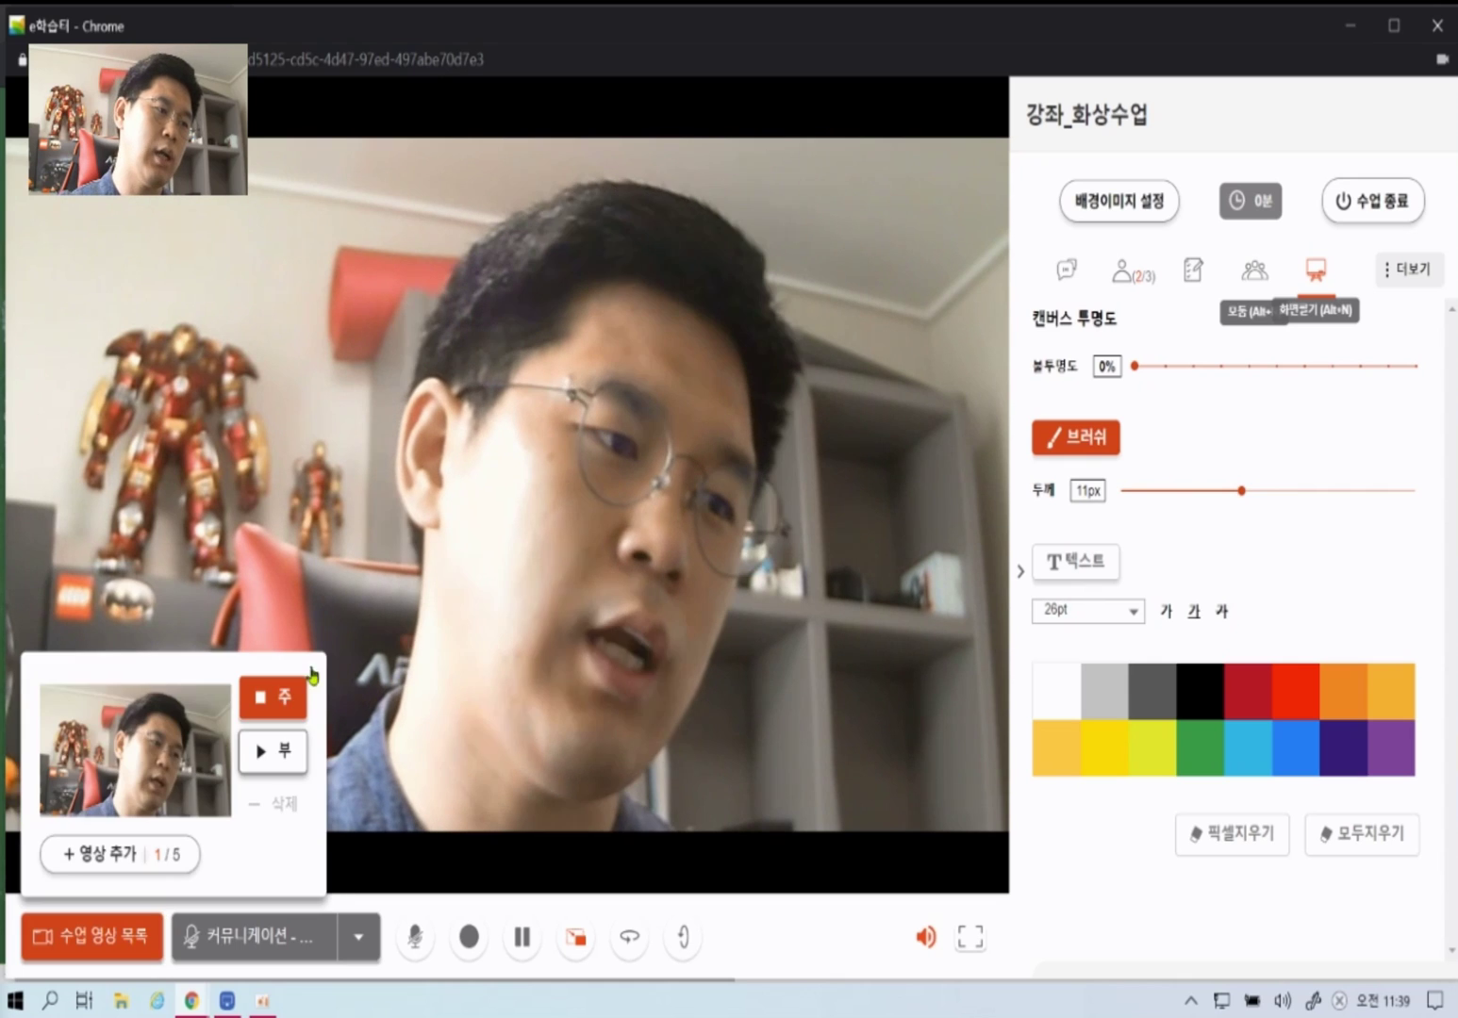
click(272, 697)
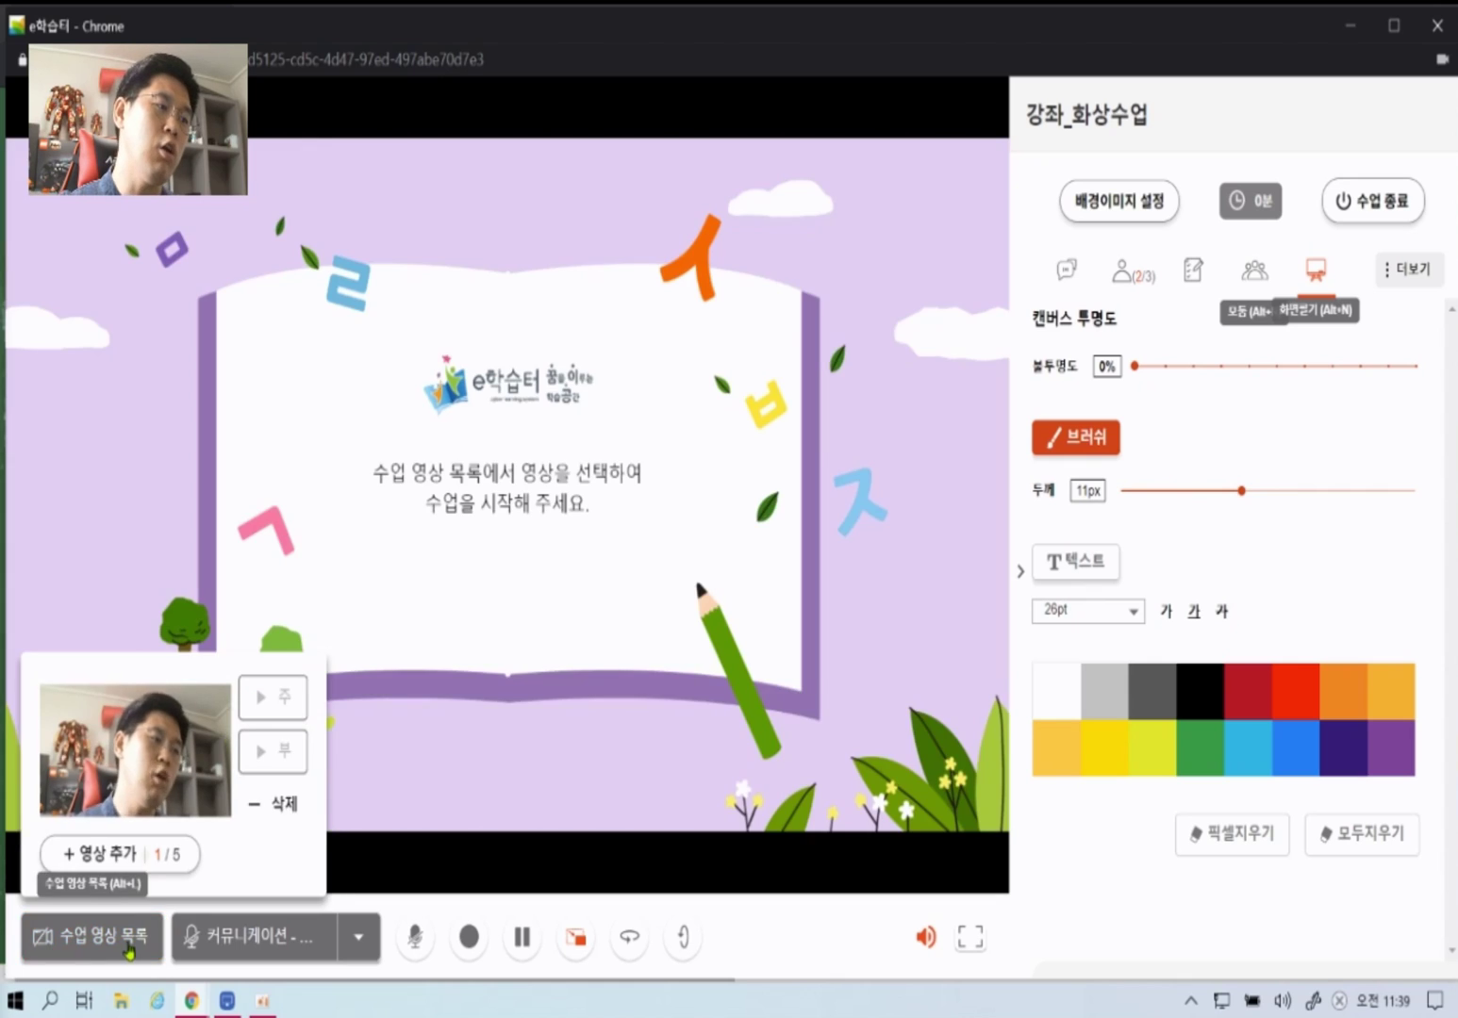
click(104, 936)
- Type '타자로 글씨도 쓸 수 있습니다' on the canvas, then erase it with 픽셀지우기
mouse_move(809, 396)
mouse_down()
mouse_move(736, 614)
mouse_move(773, 649)
mouse_up()
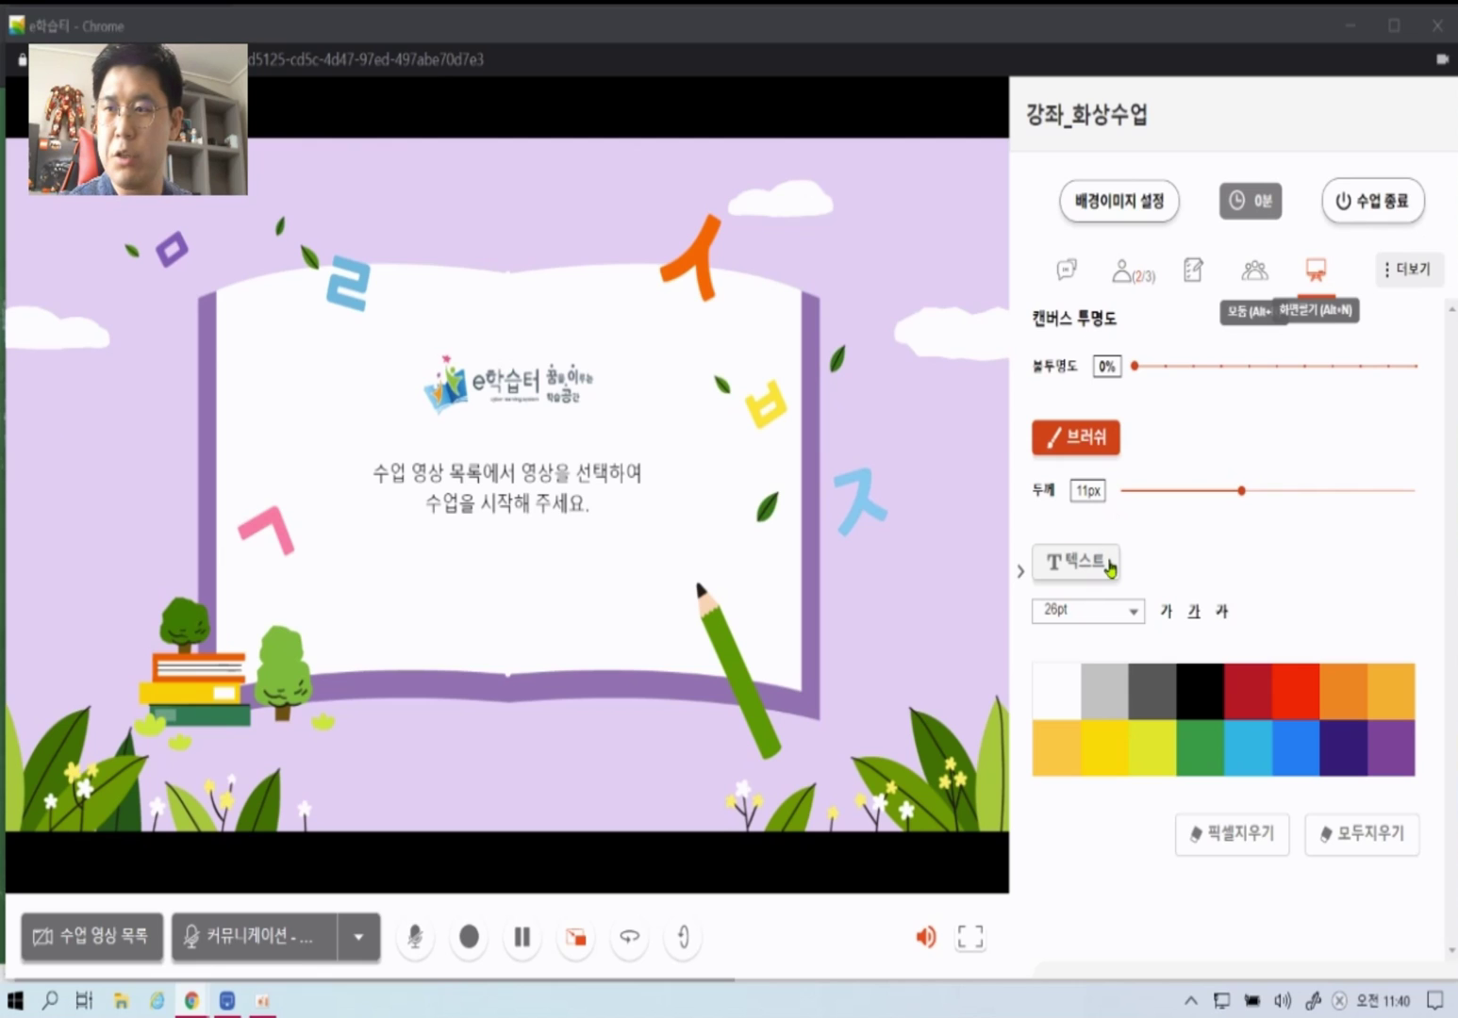
click(510, 596)
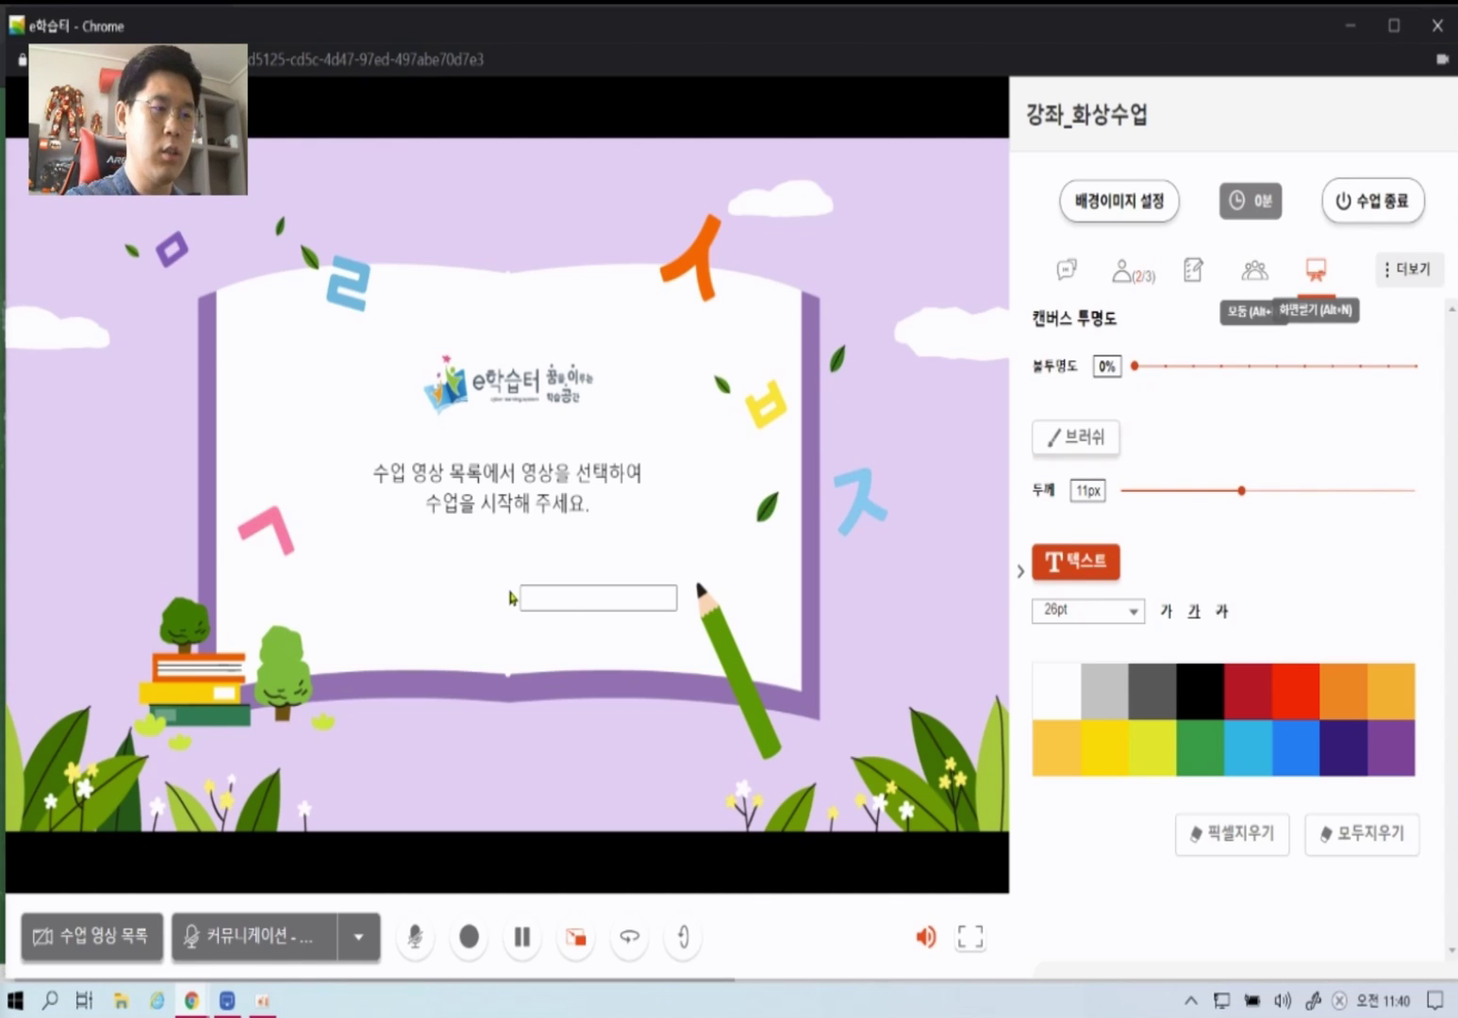
click(547, 597)
text(타자를 글)
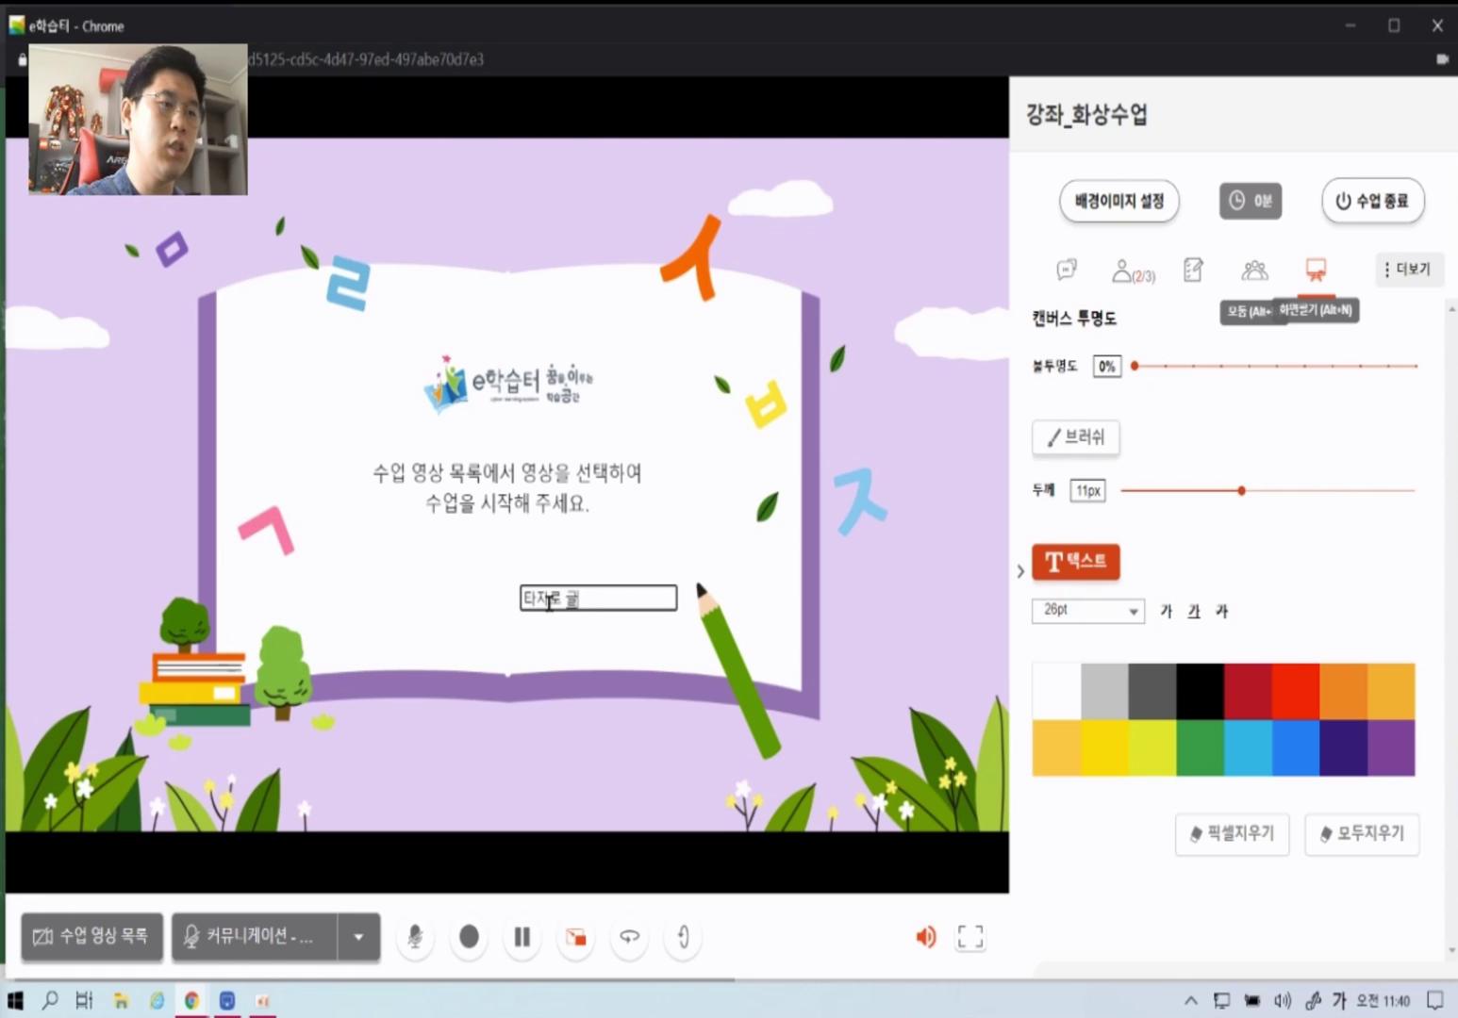
text(씨도 써 수 있습니다)
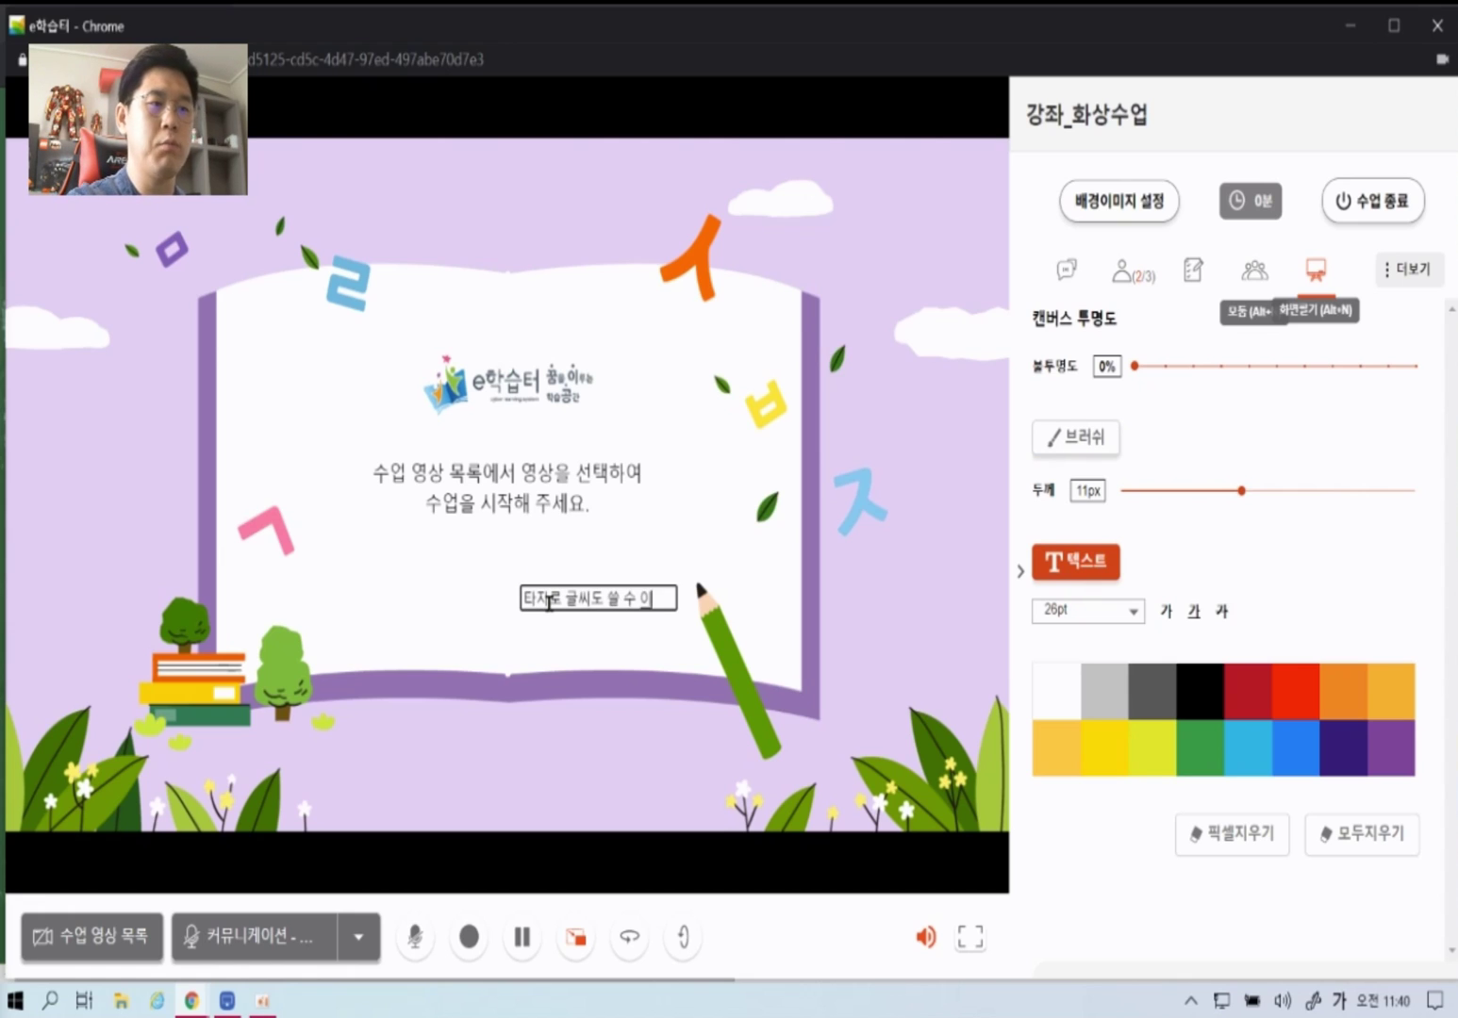
text(.)
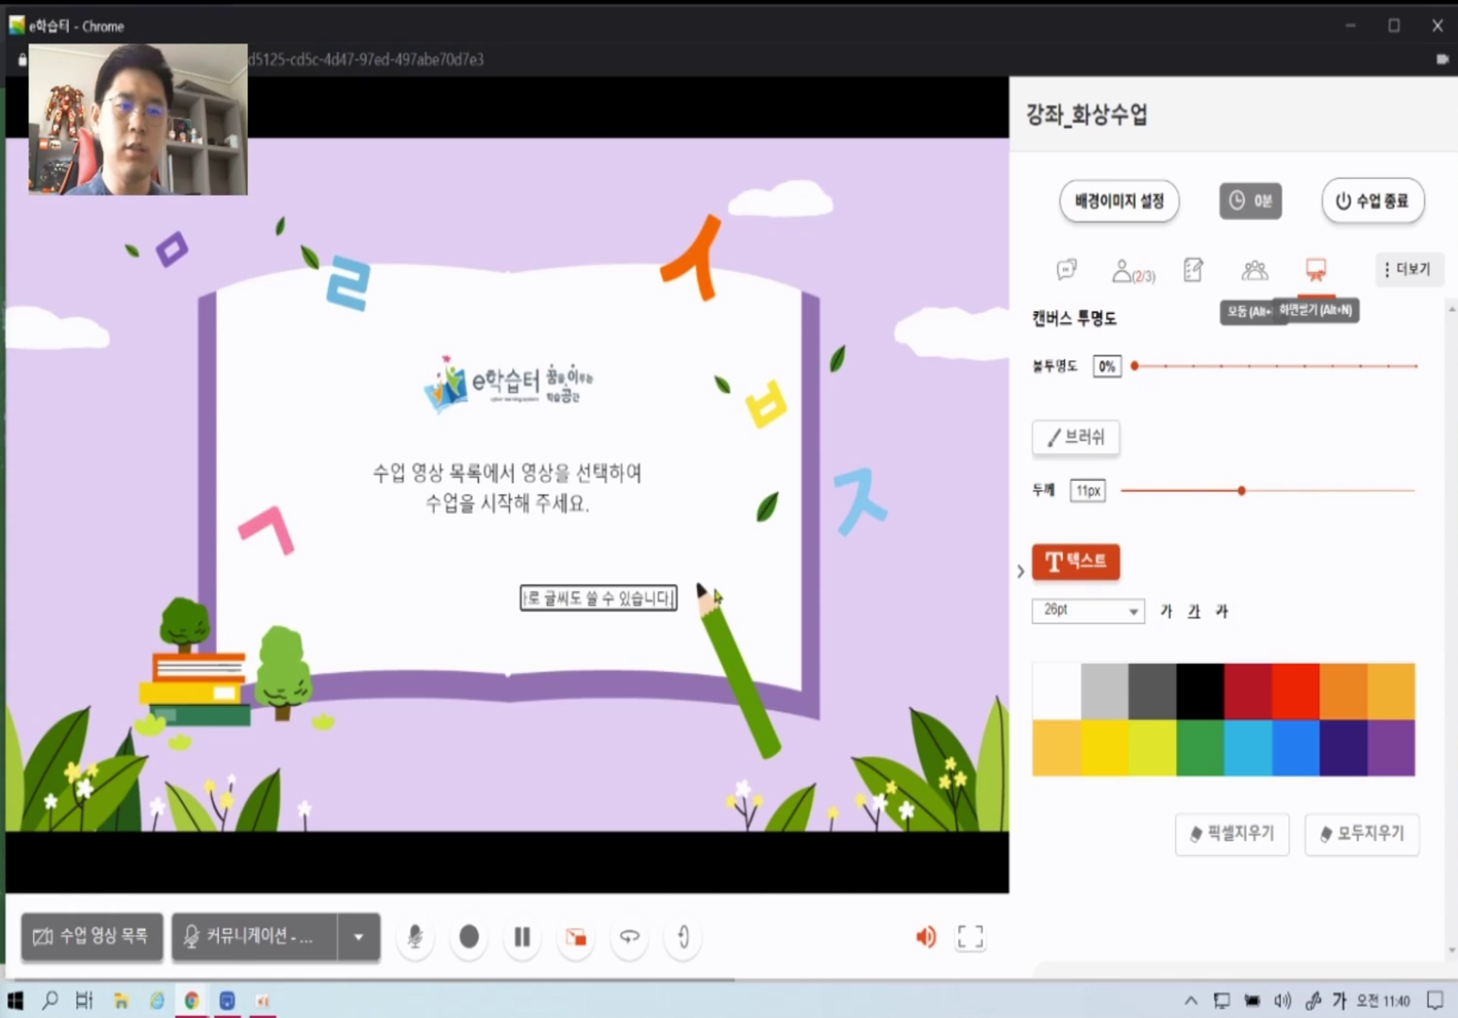
click(1275, 835)
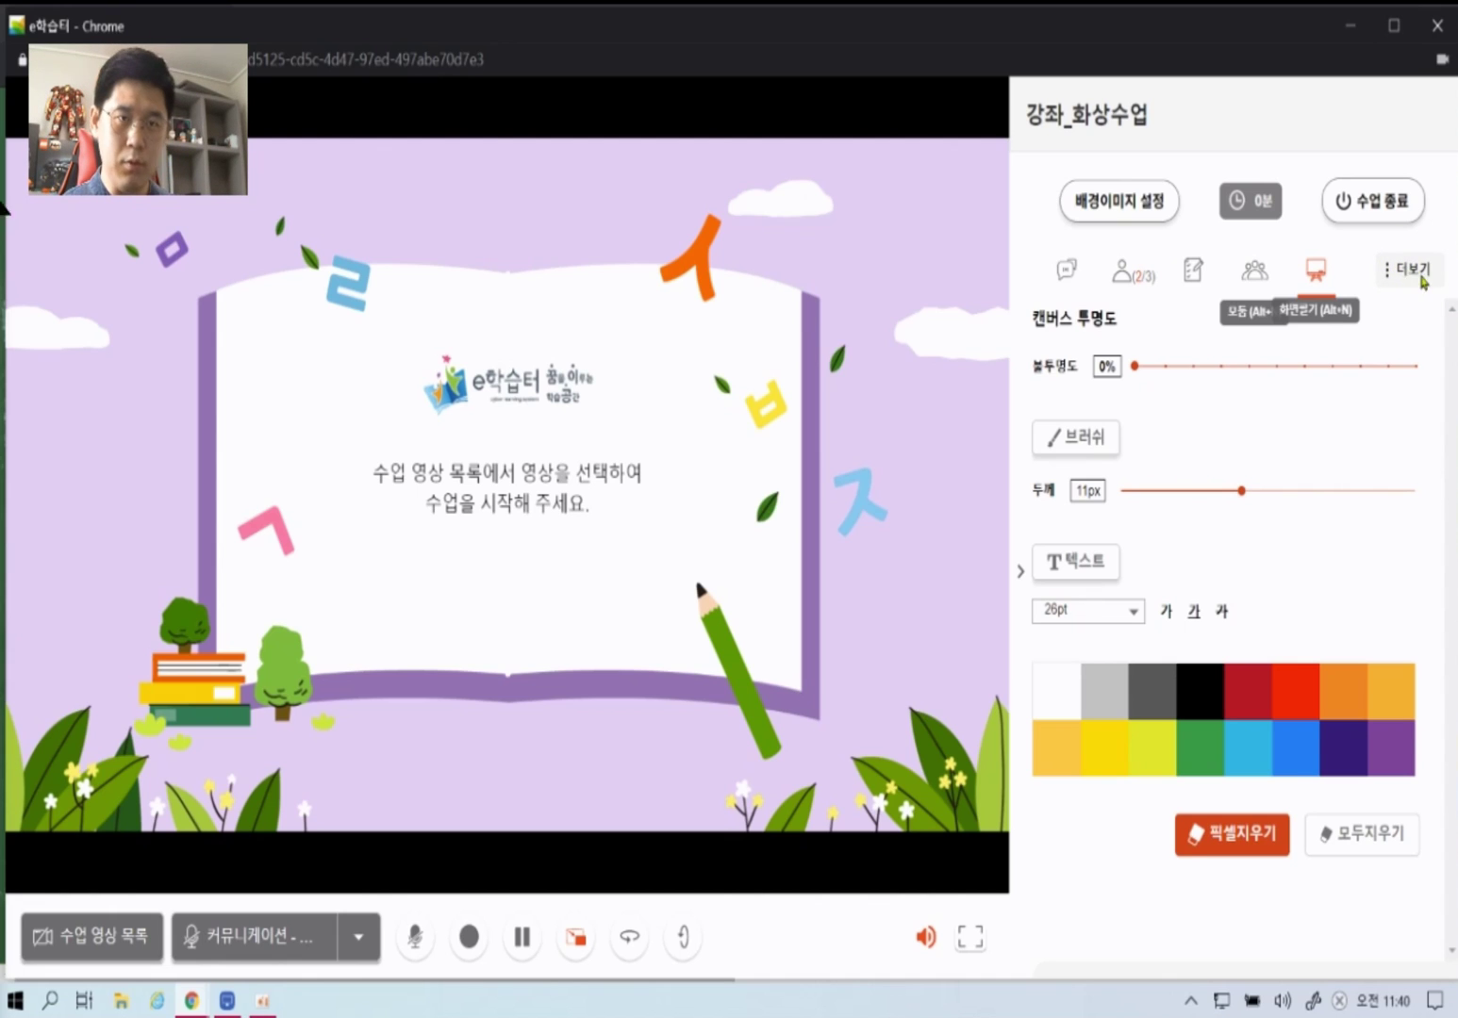
- Review the student learning status report, pointing out the start time and ios device, then close it
click(1414, 276)
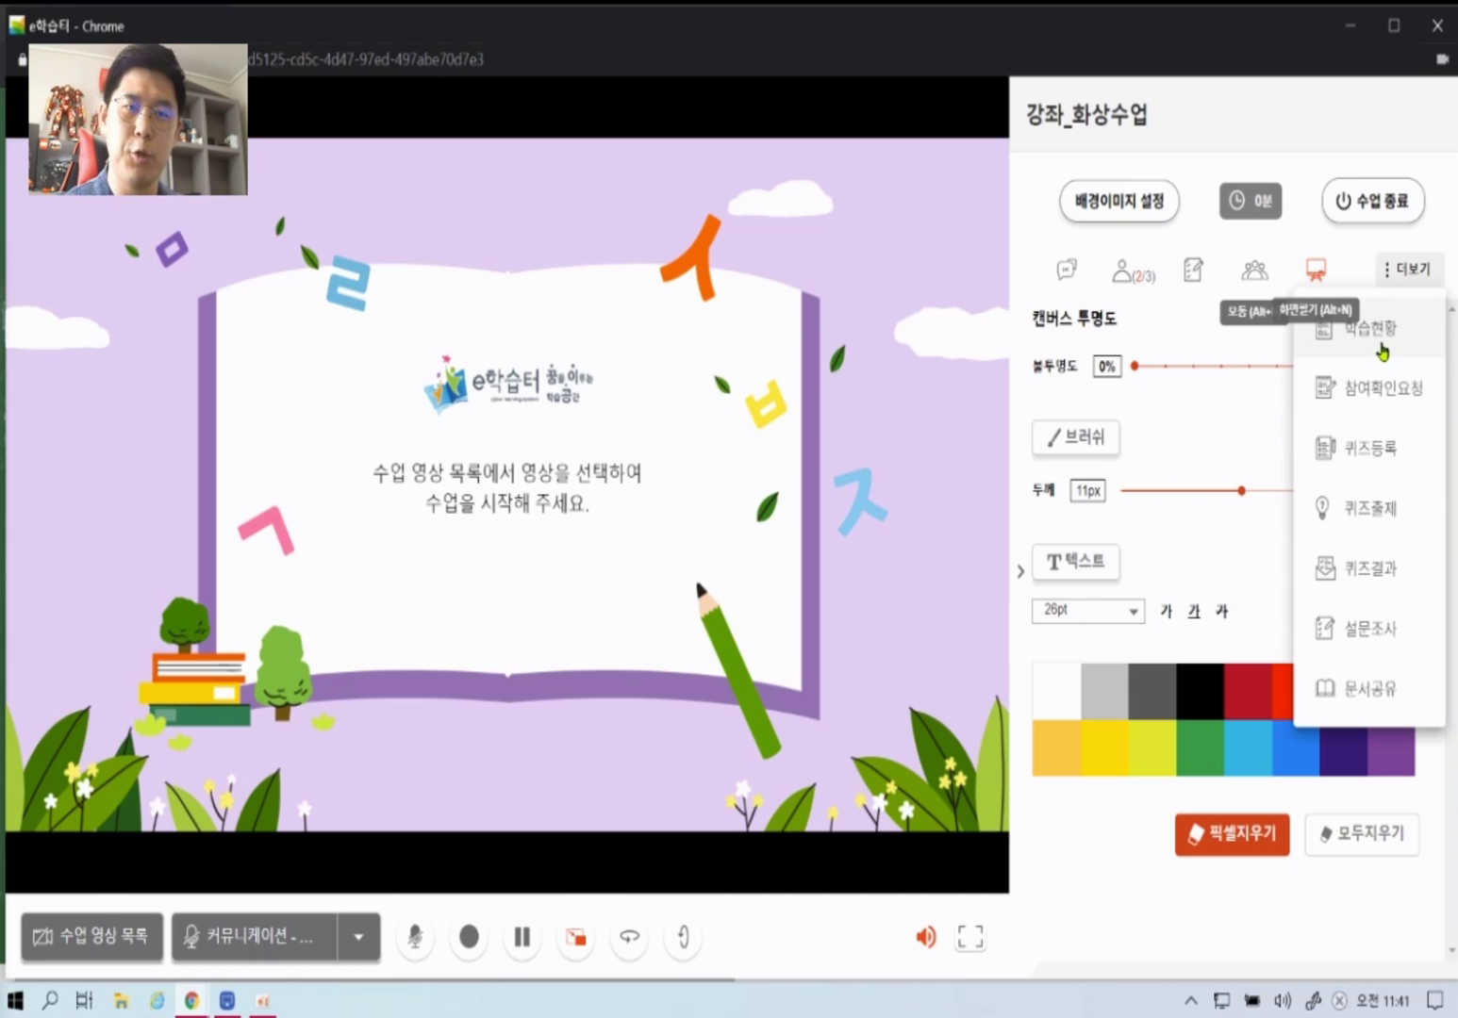
click(1381, 352)
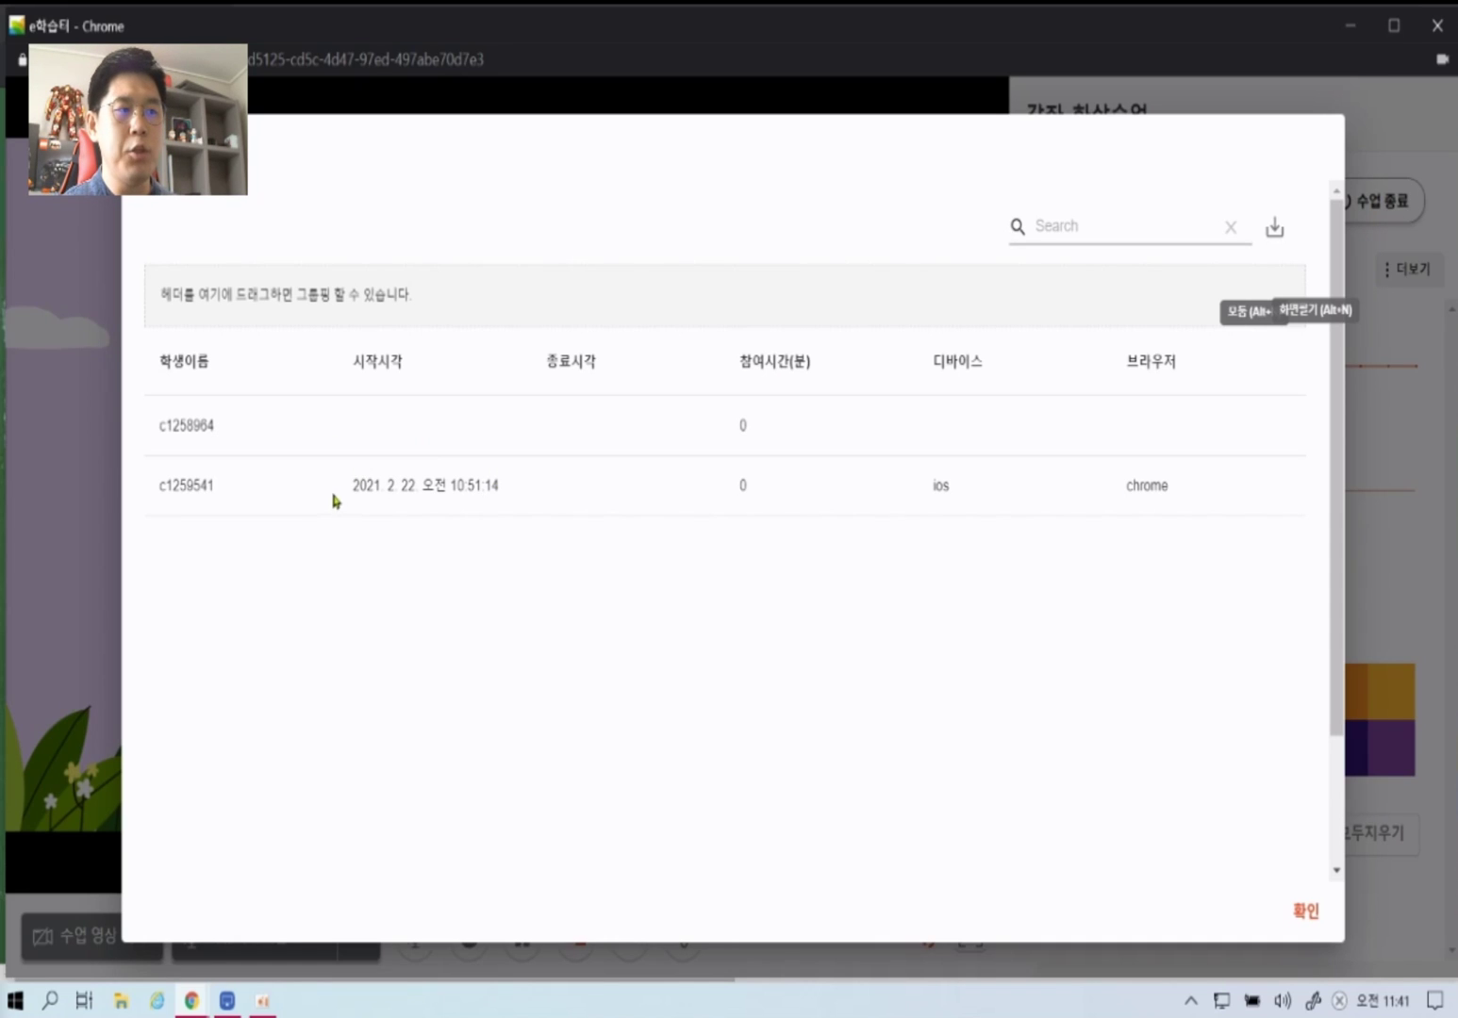
drag(349, 487, 512, 497)
click(712, 491)
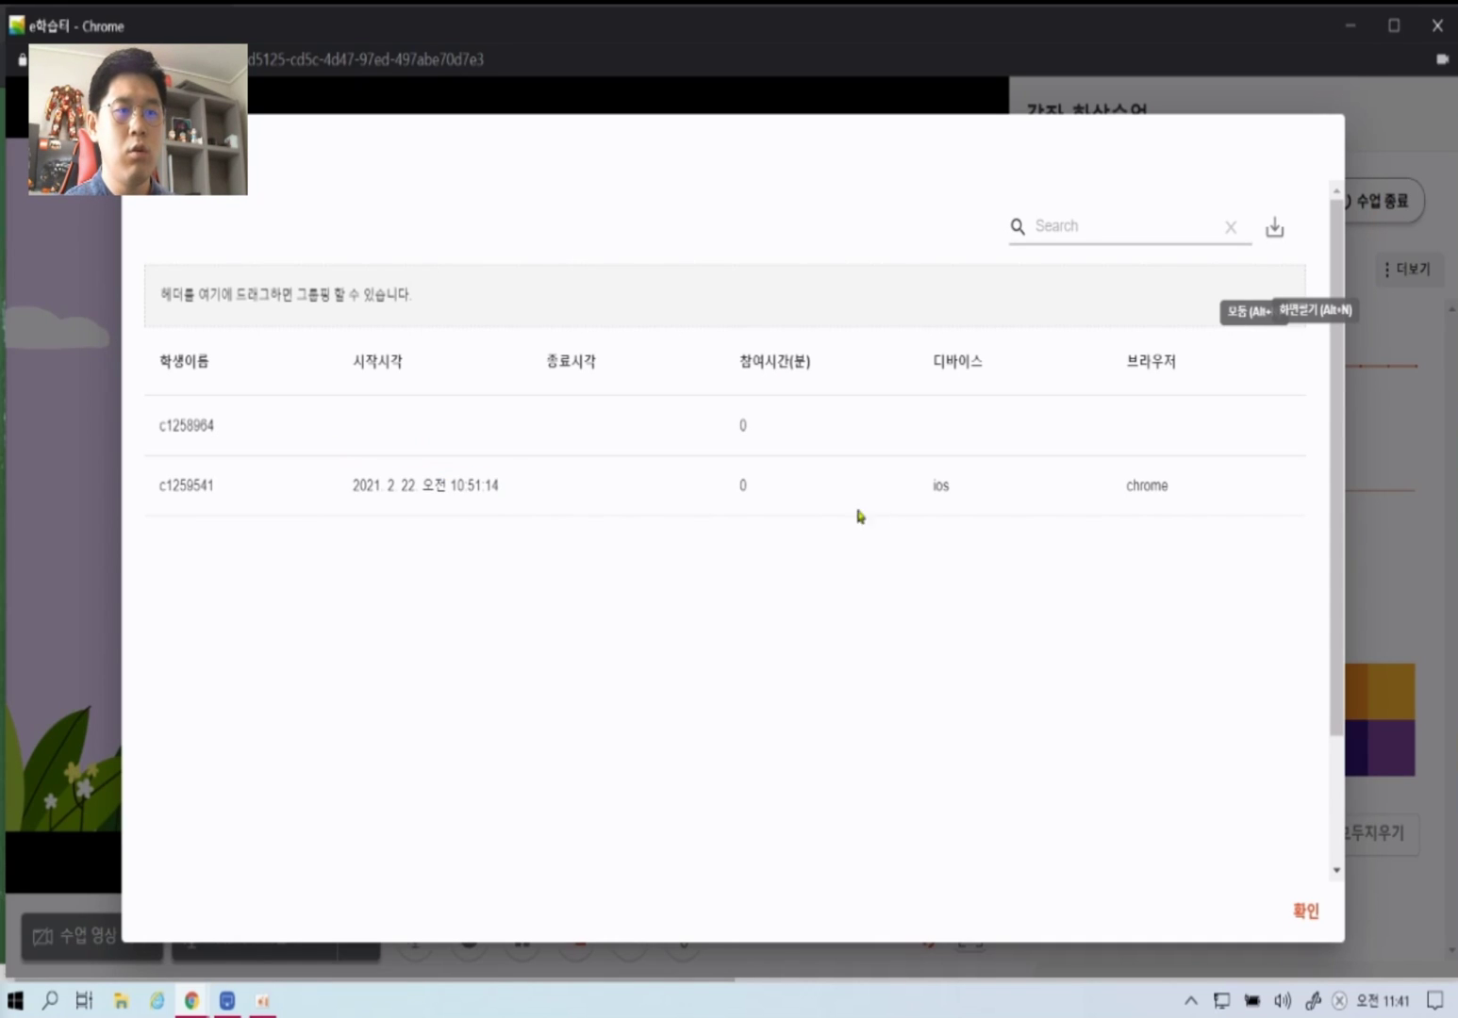
drag(921, 488, 983, 491)
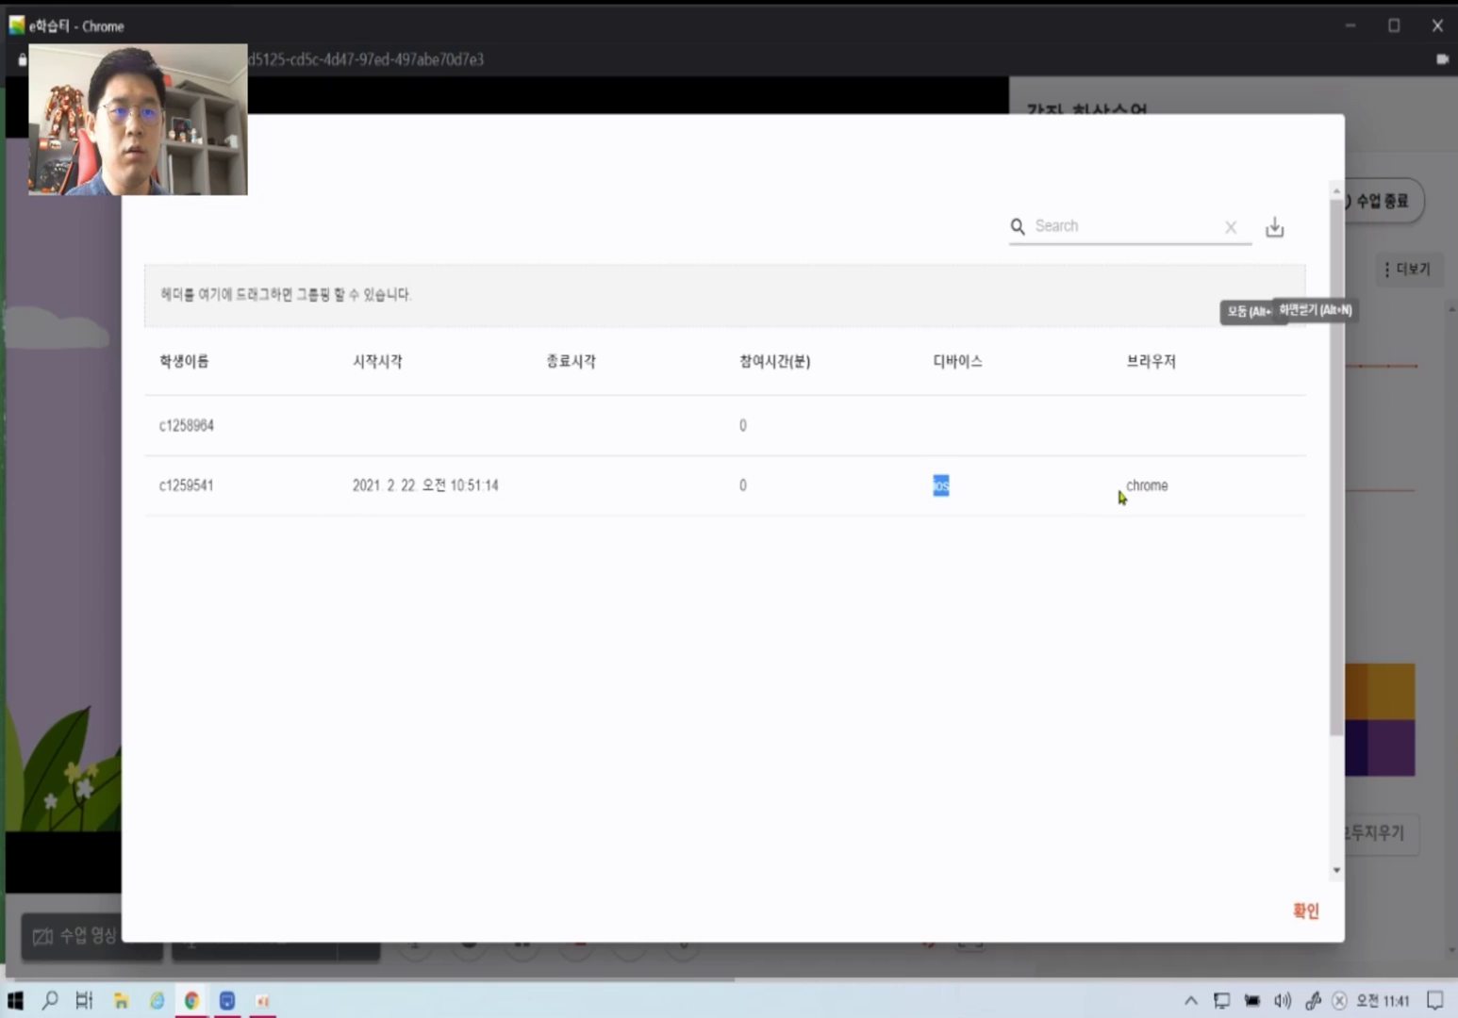
drag(1113, 492, 1190, 512)
click(1165, 511)
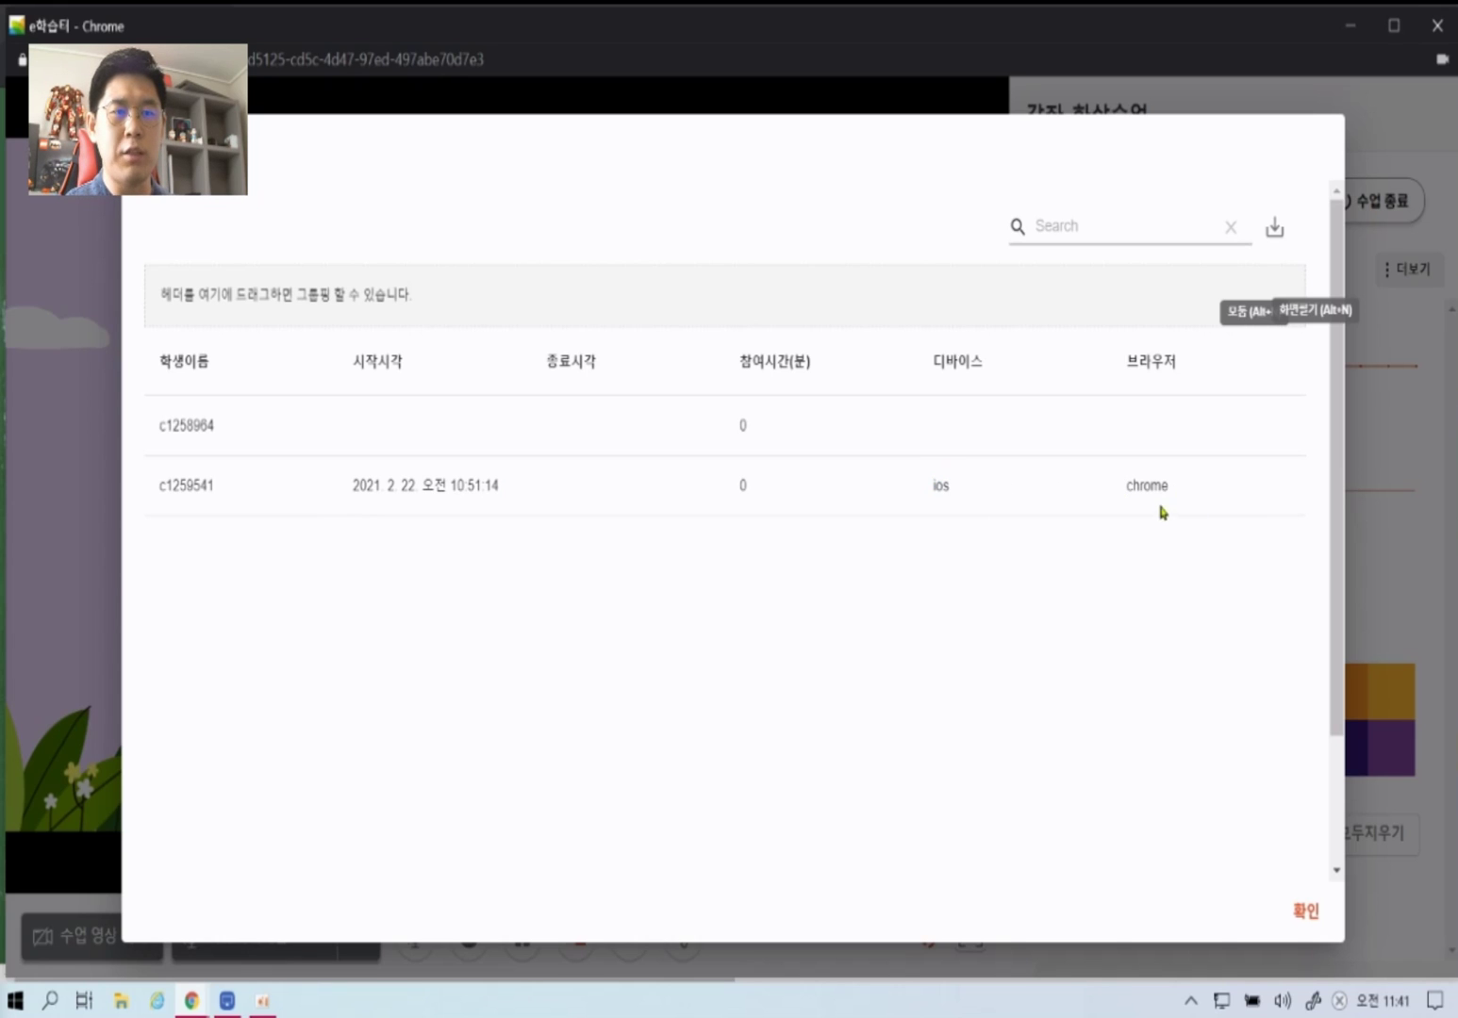
drag(1337, 528, 1337, 702)
scroll(1305, 707, up, 2)
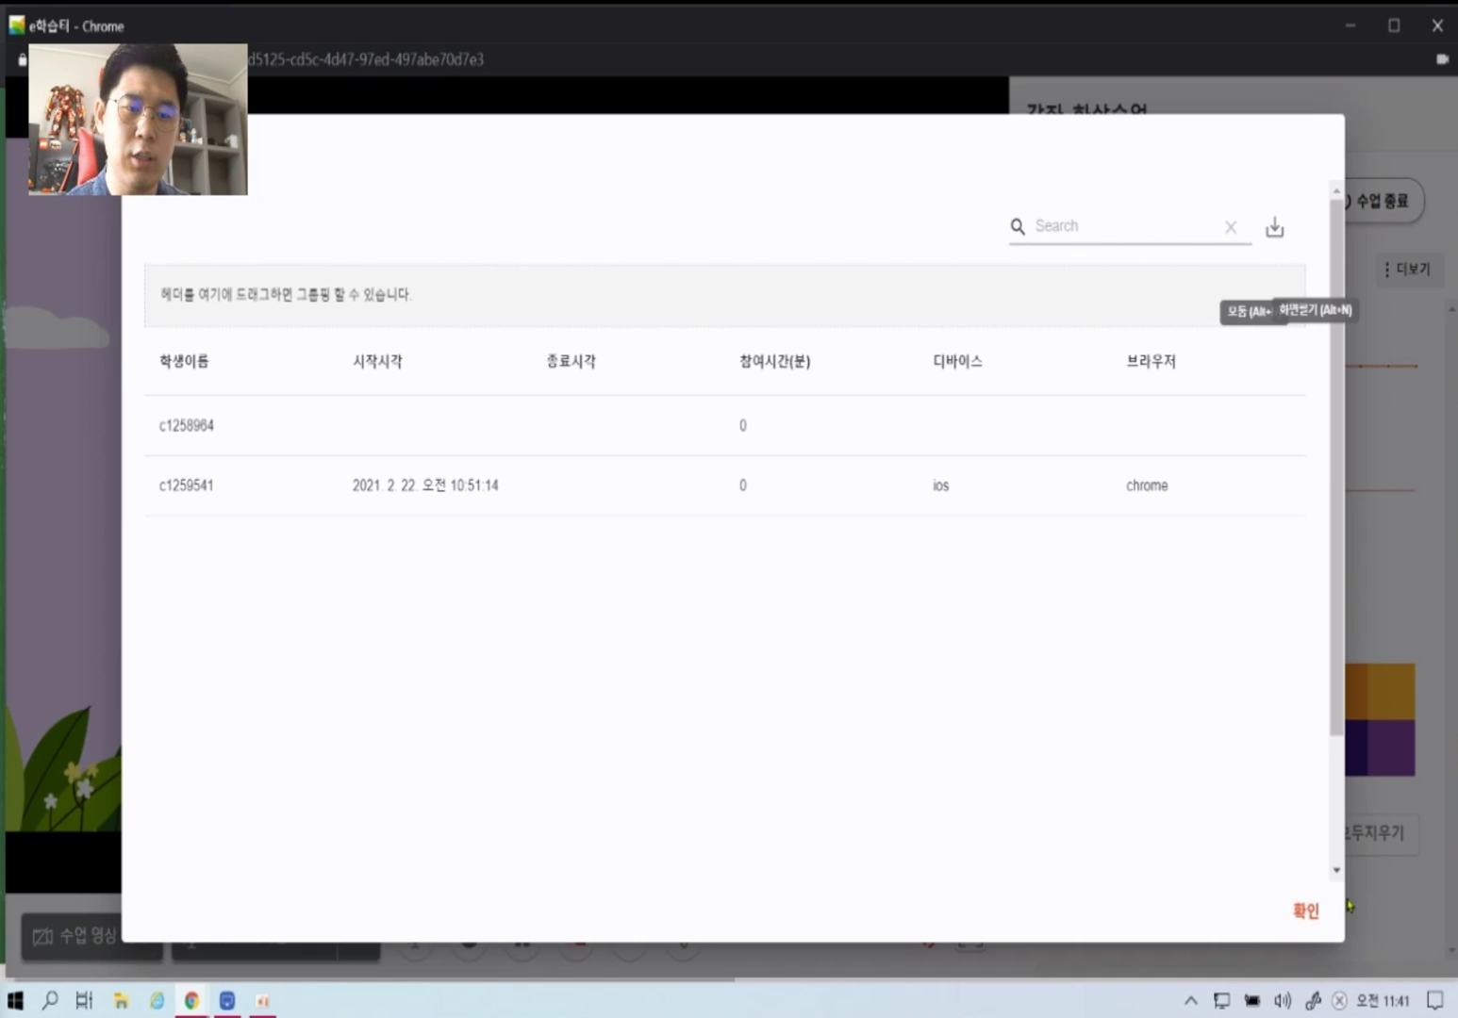
click(1311, 913)
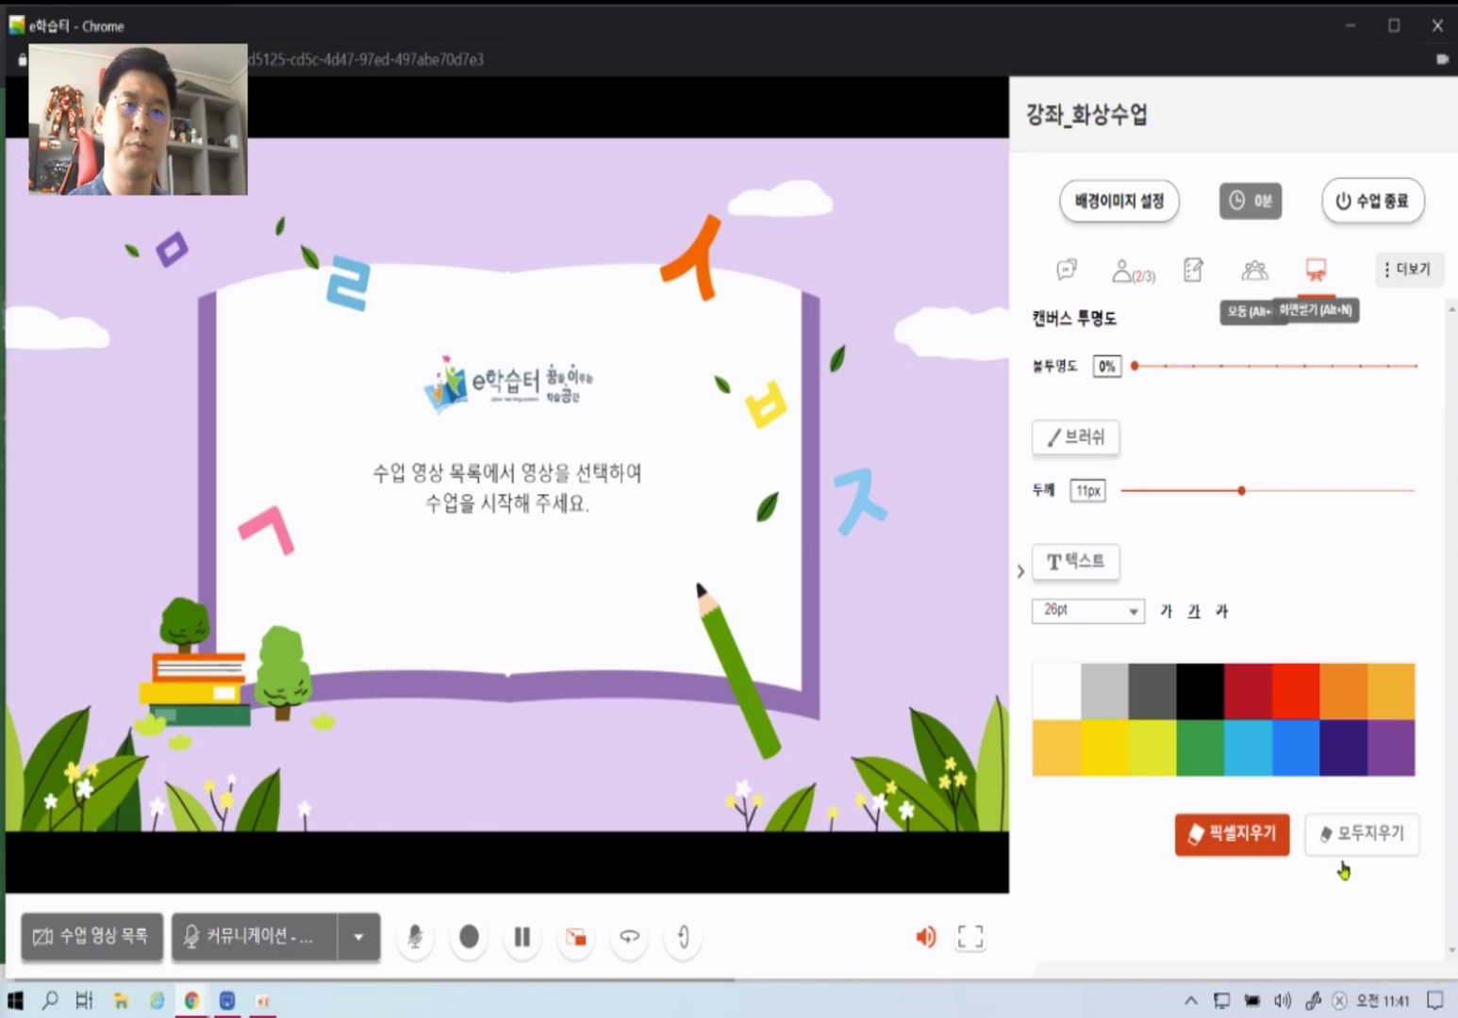
click(1399, 279)
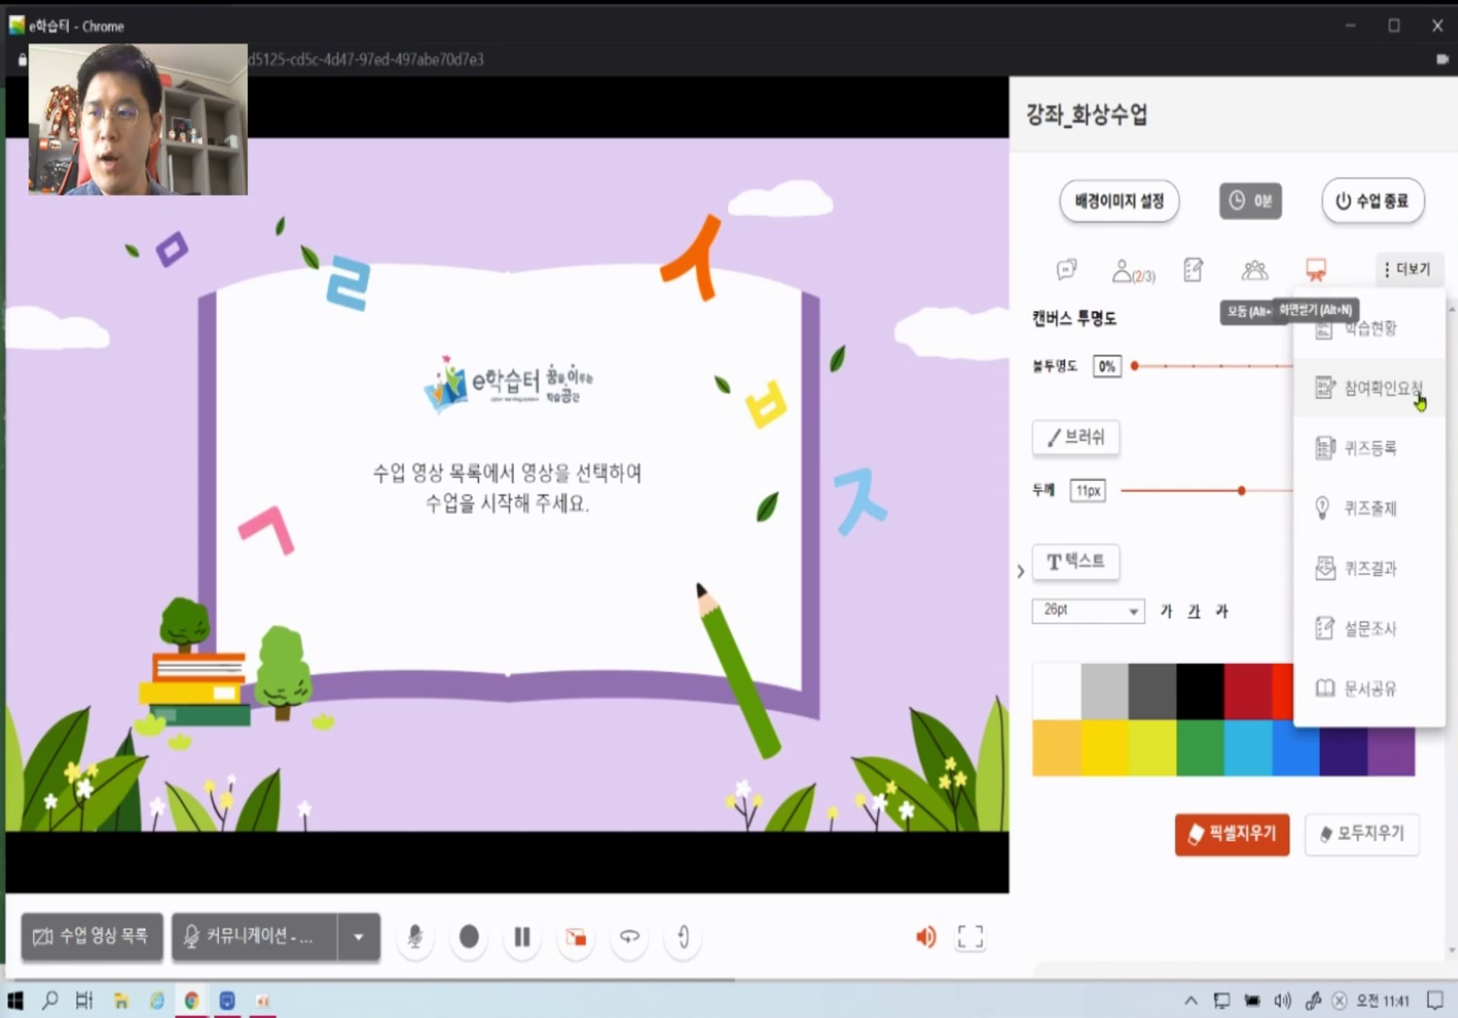
- Send an attendance check request (참여확인요청) to all students
click(1382, 387)
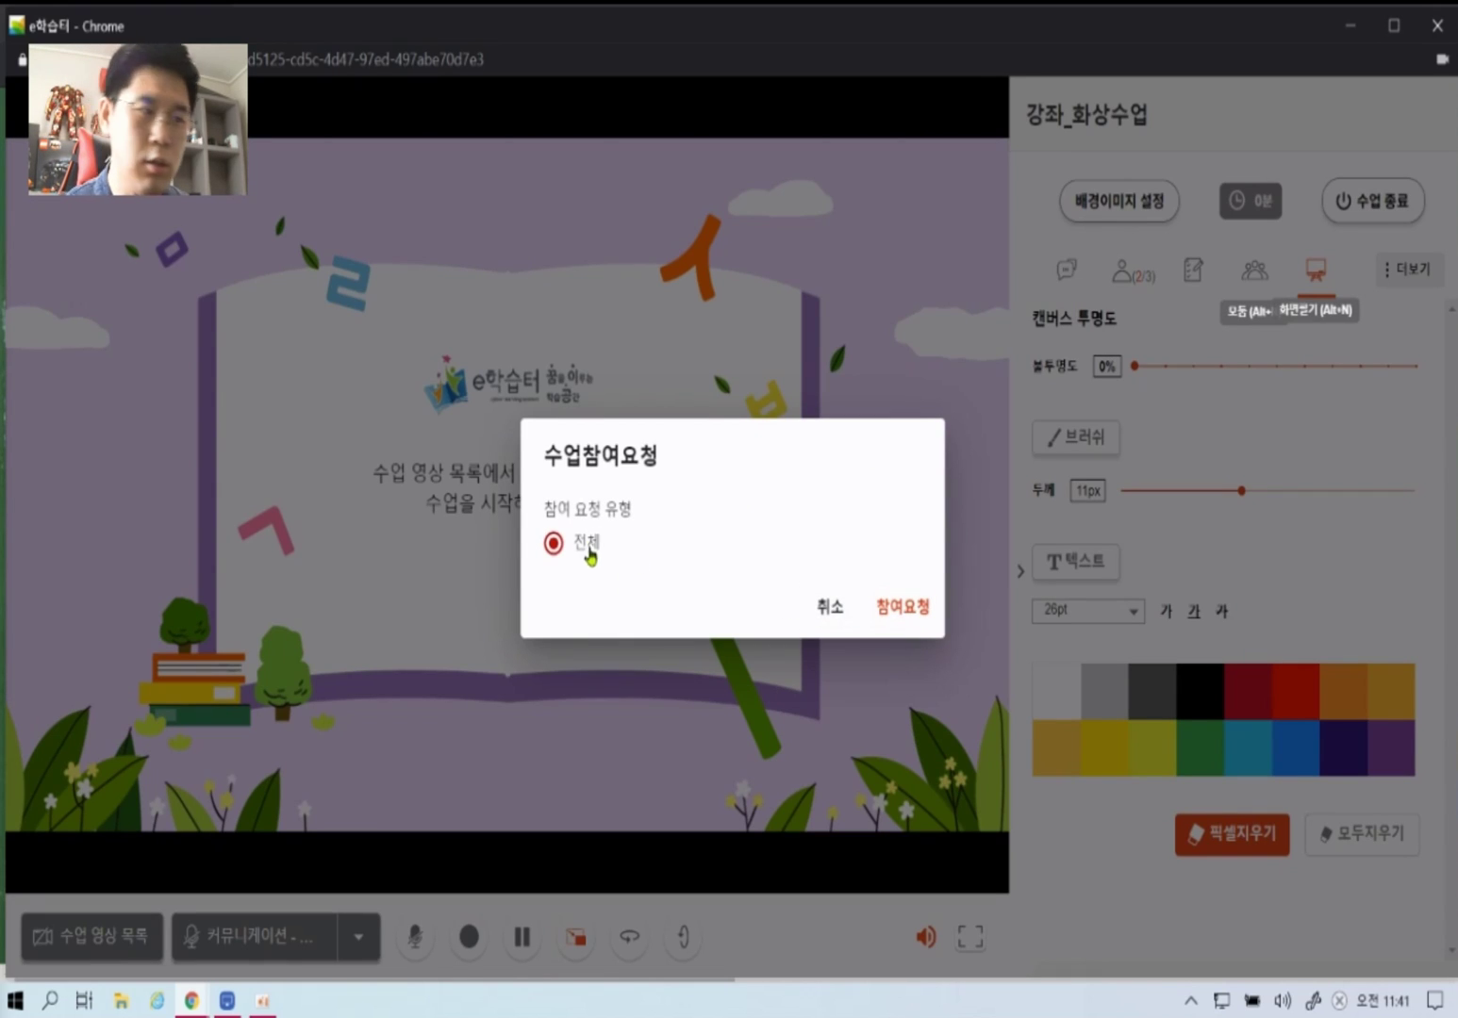
drag(543, 509, 638, 523)
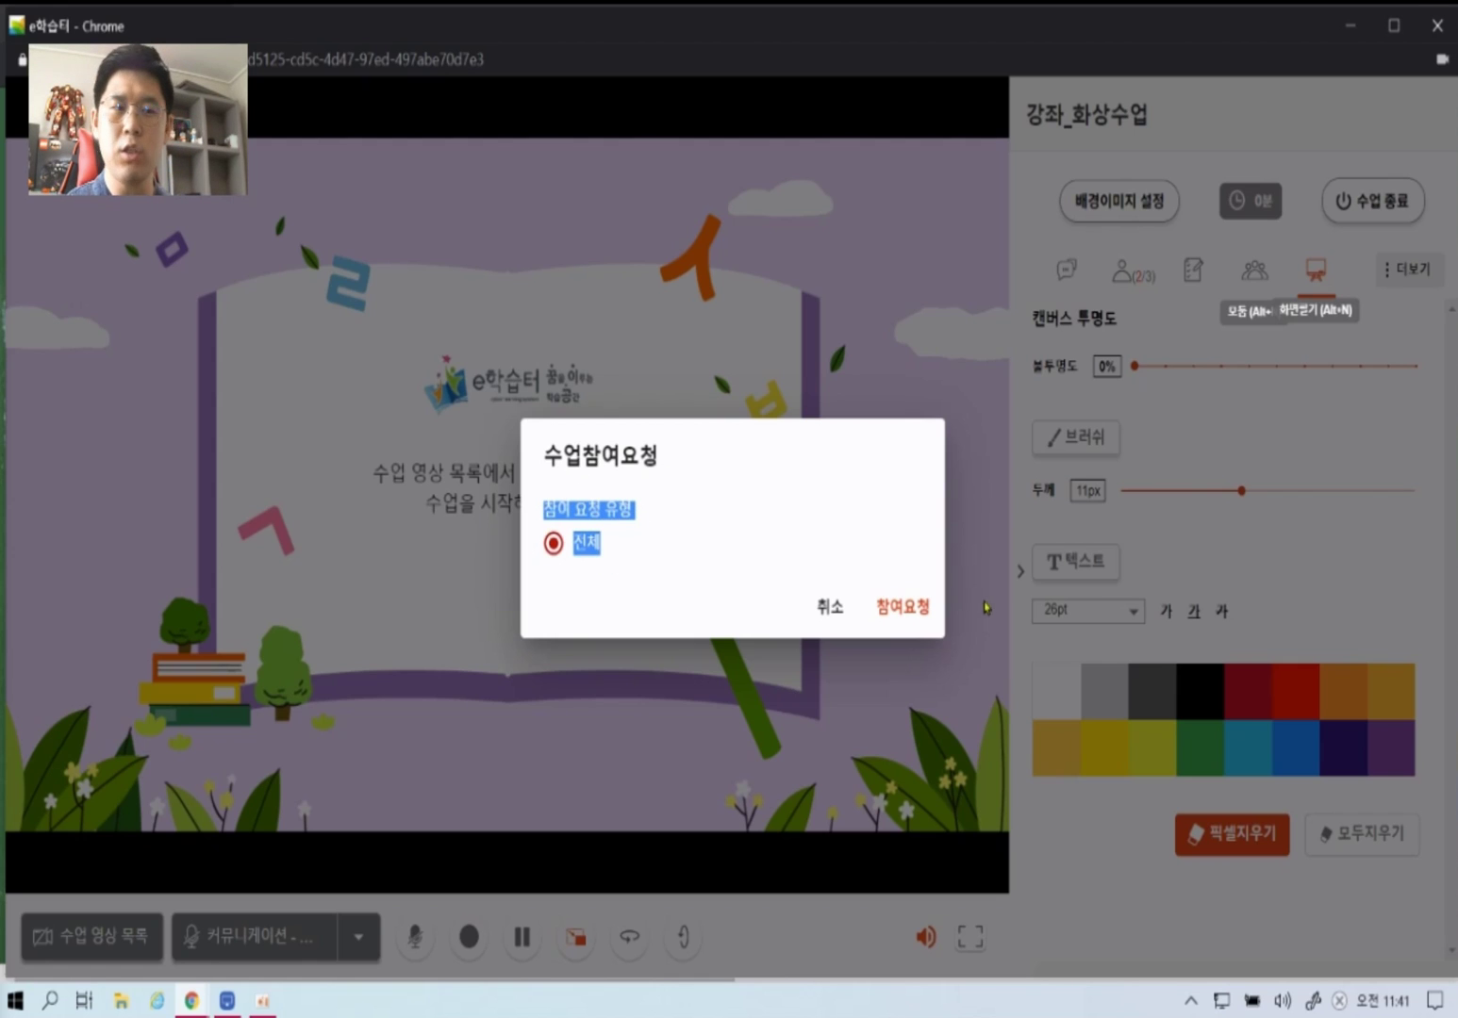
click(901, 609)
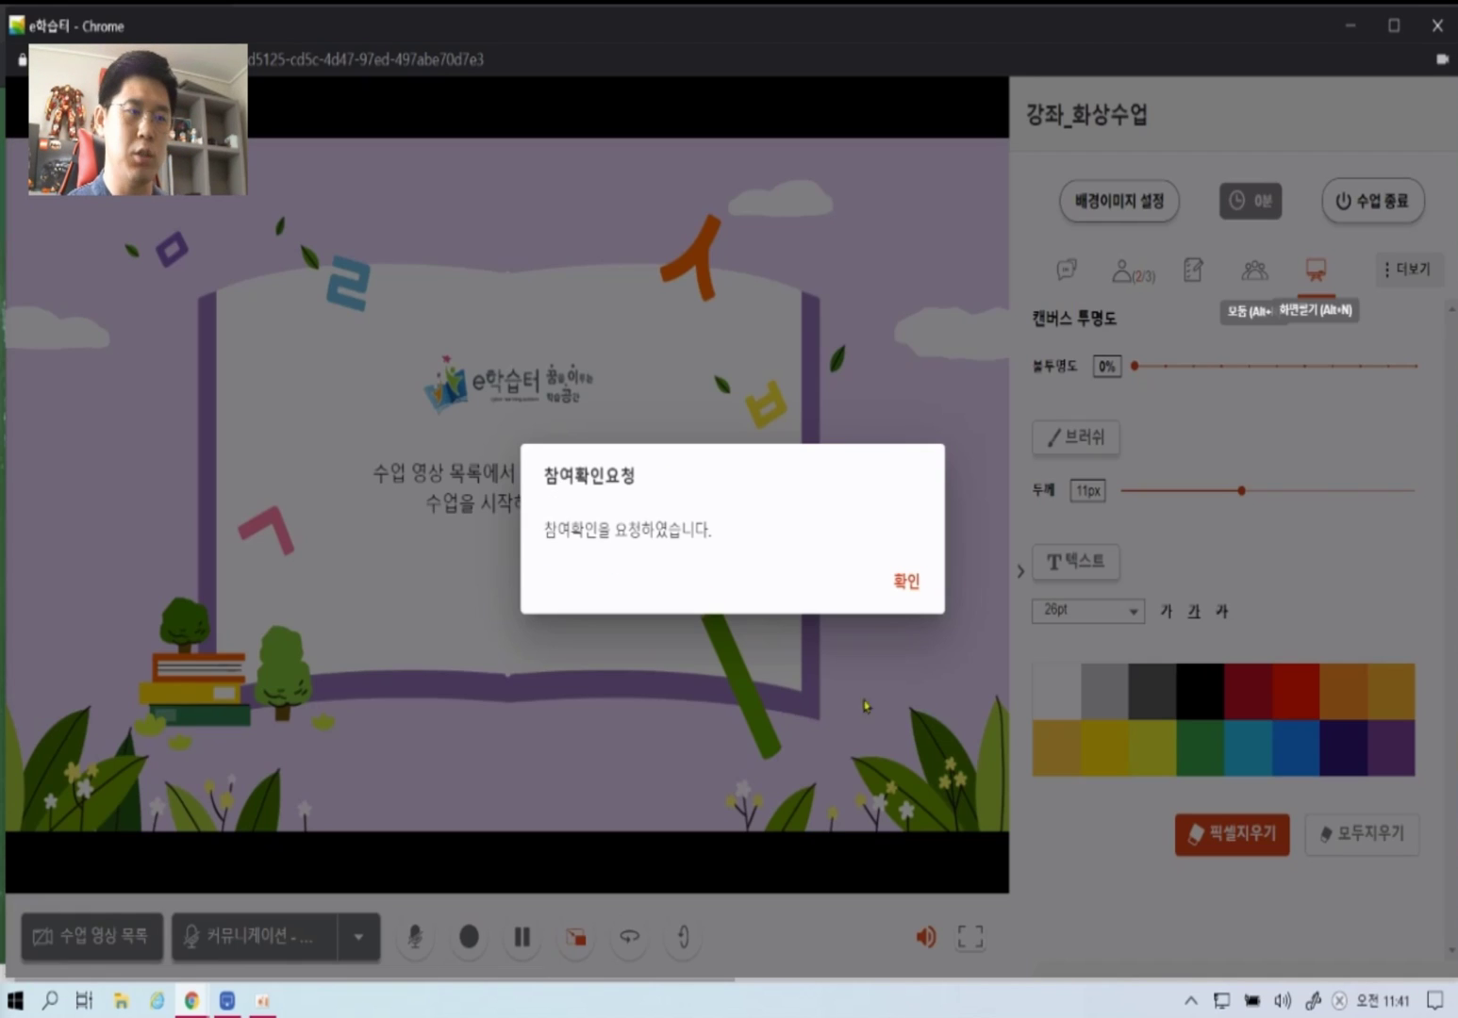
click(907, 580)
- Answer the request on the mirrored iPad by entering the attendance confirmation code
click(257, 1002)
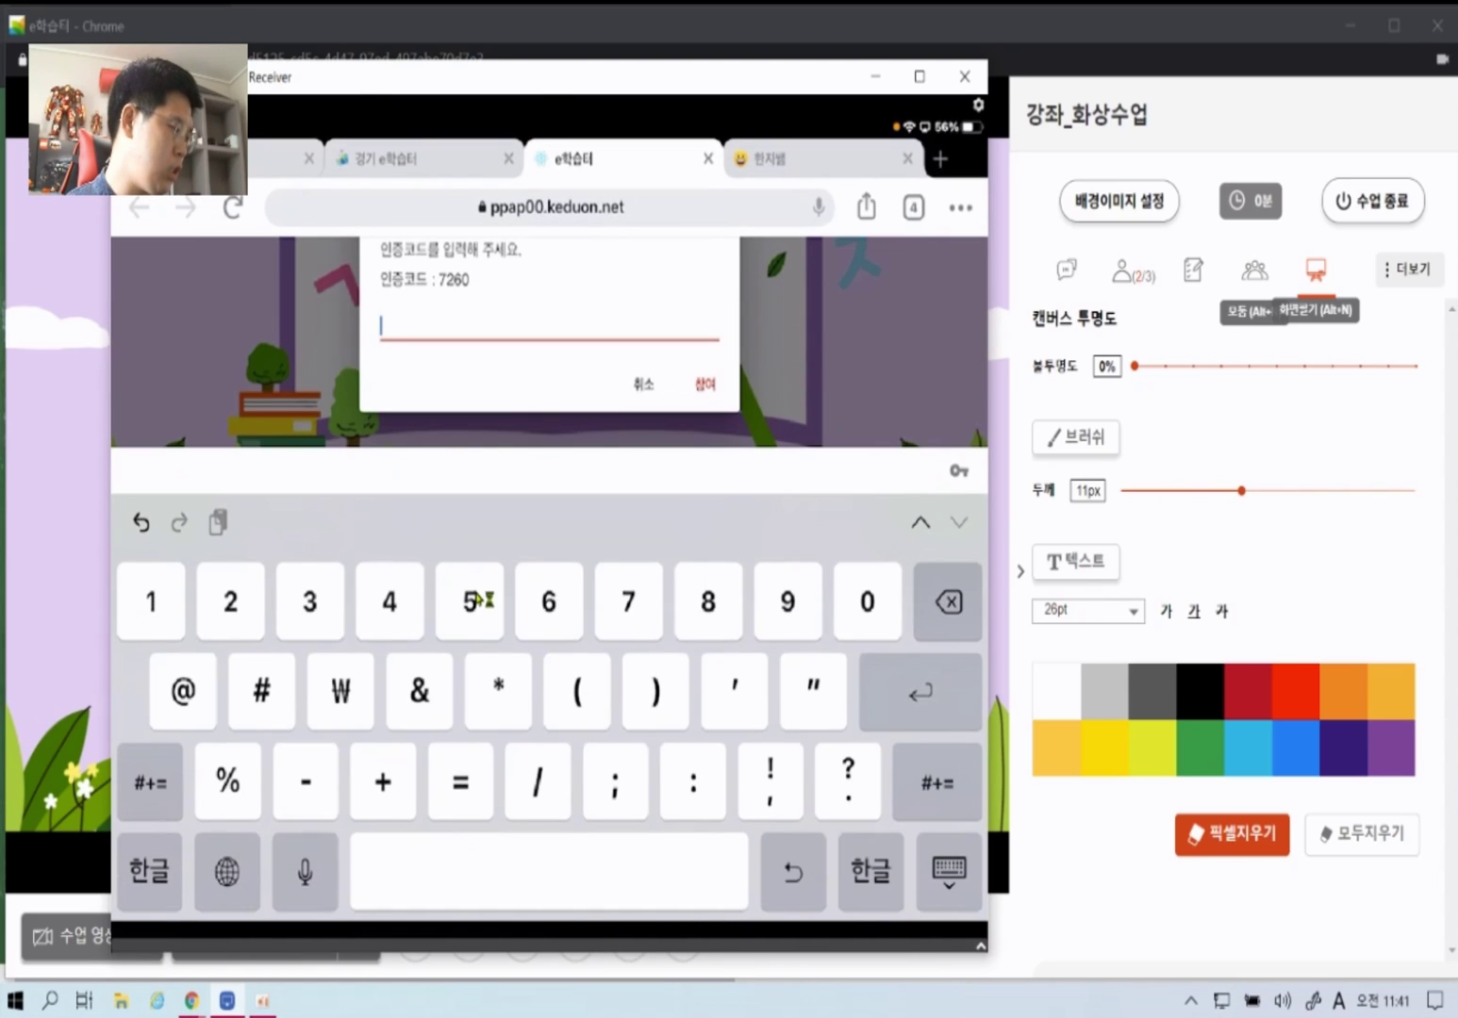
text(726)
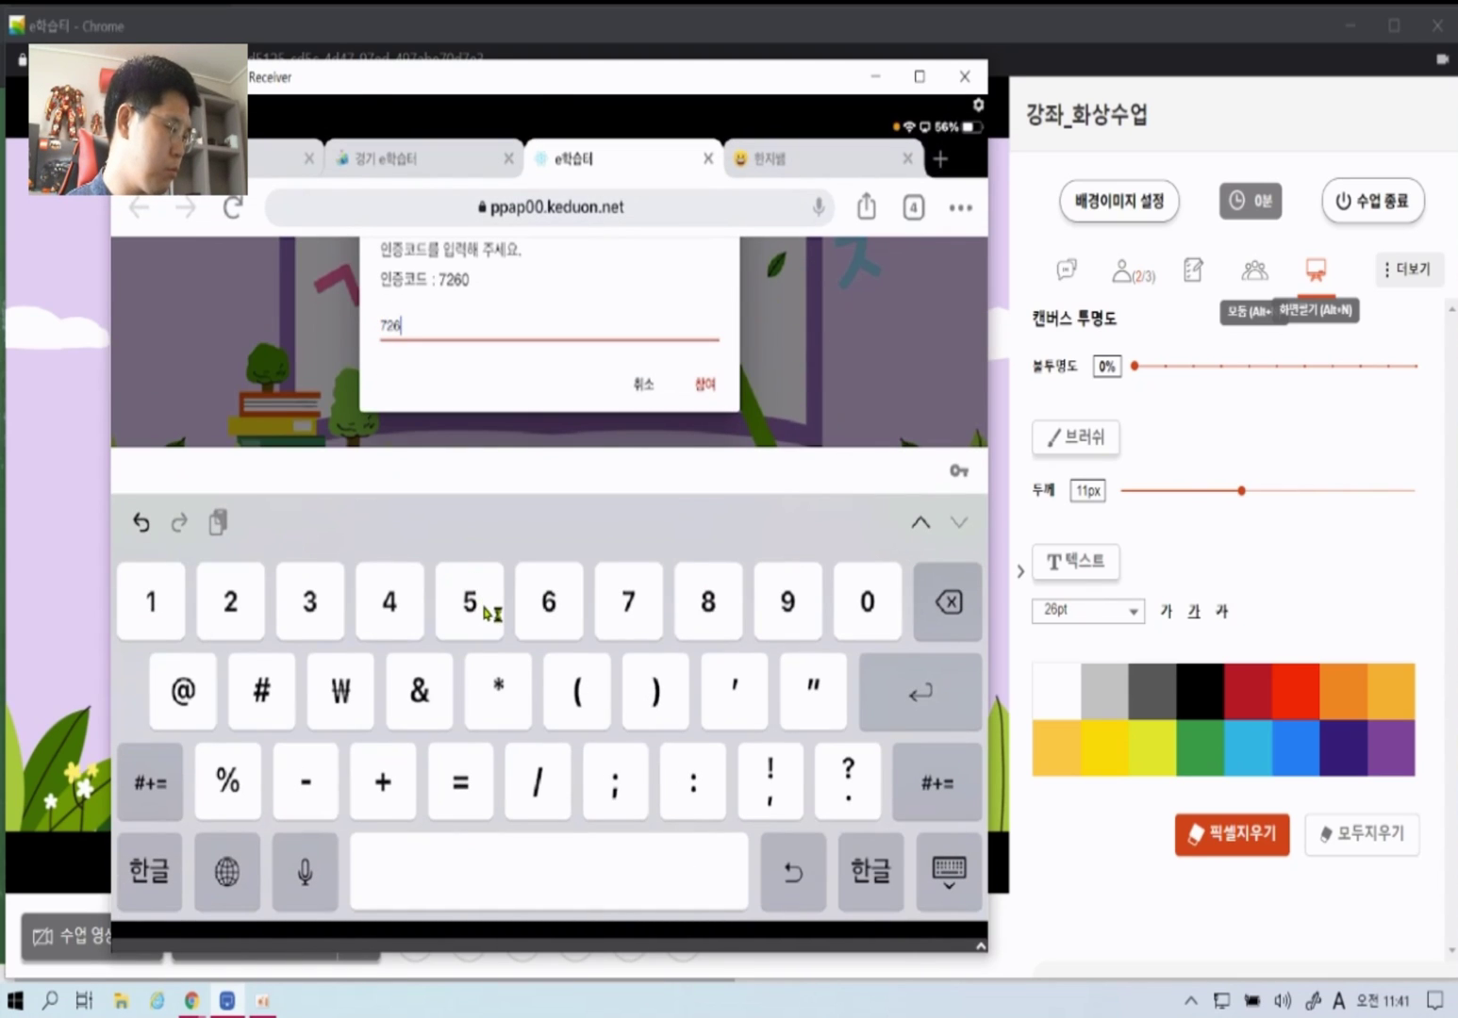
text(0)
key(Return)
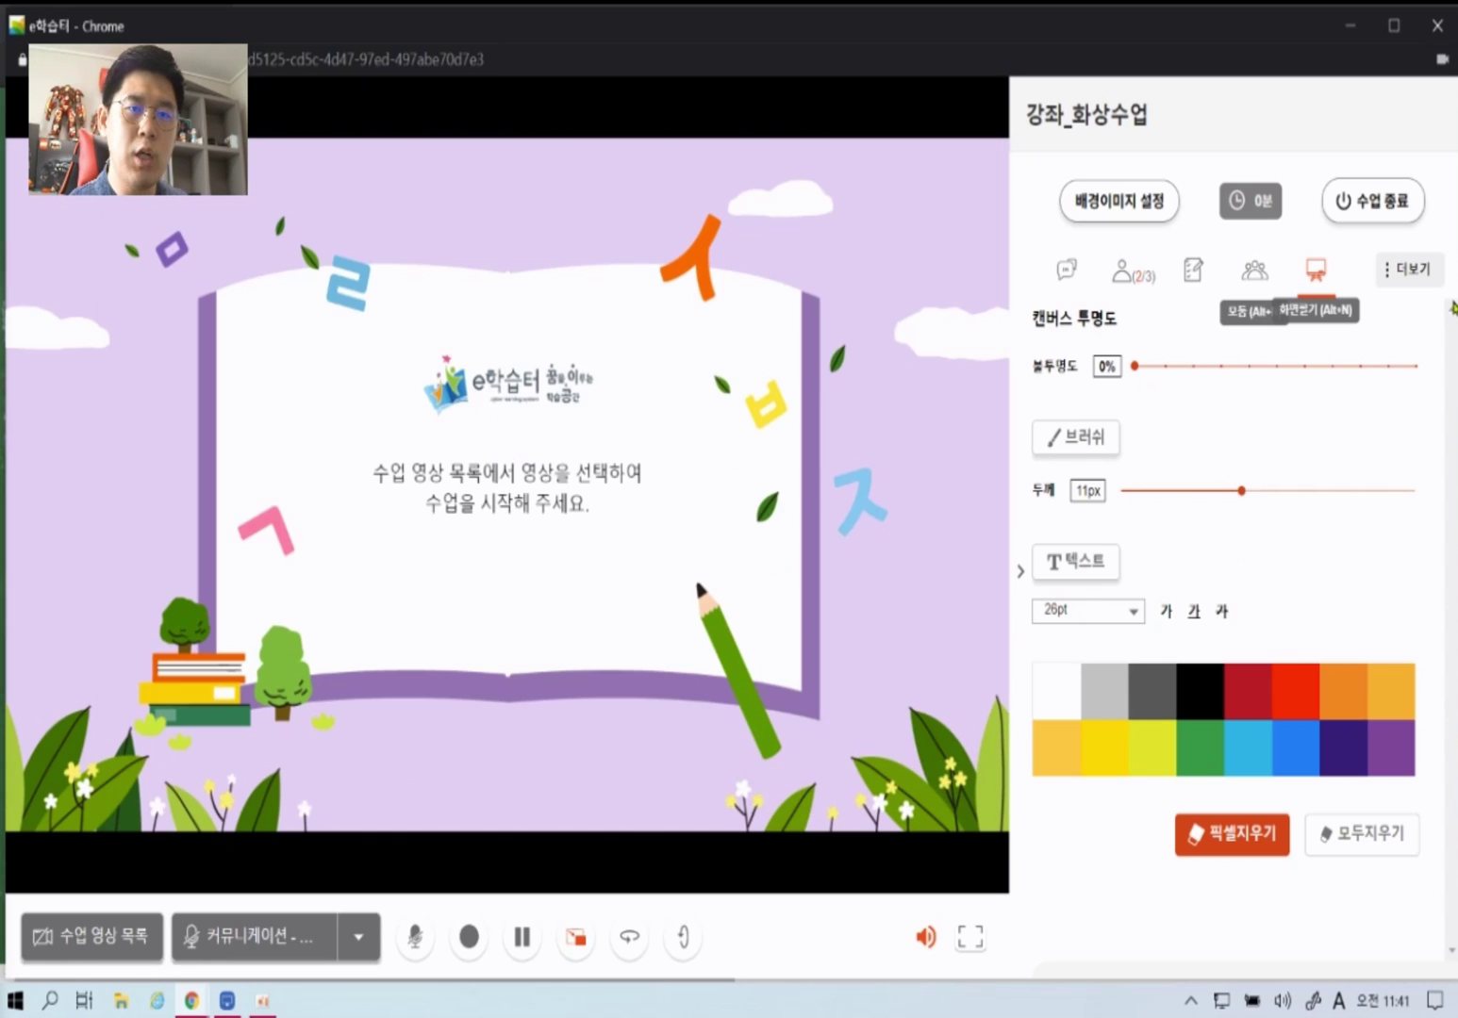
- Open 참여확인결과 and toggle between the 참여 and 미참여 filters, then close it
click(1414, 274)
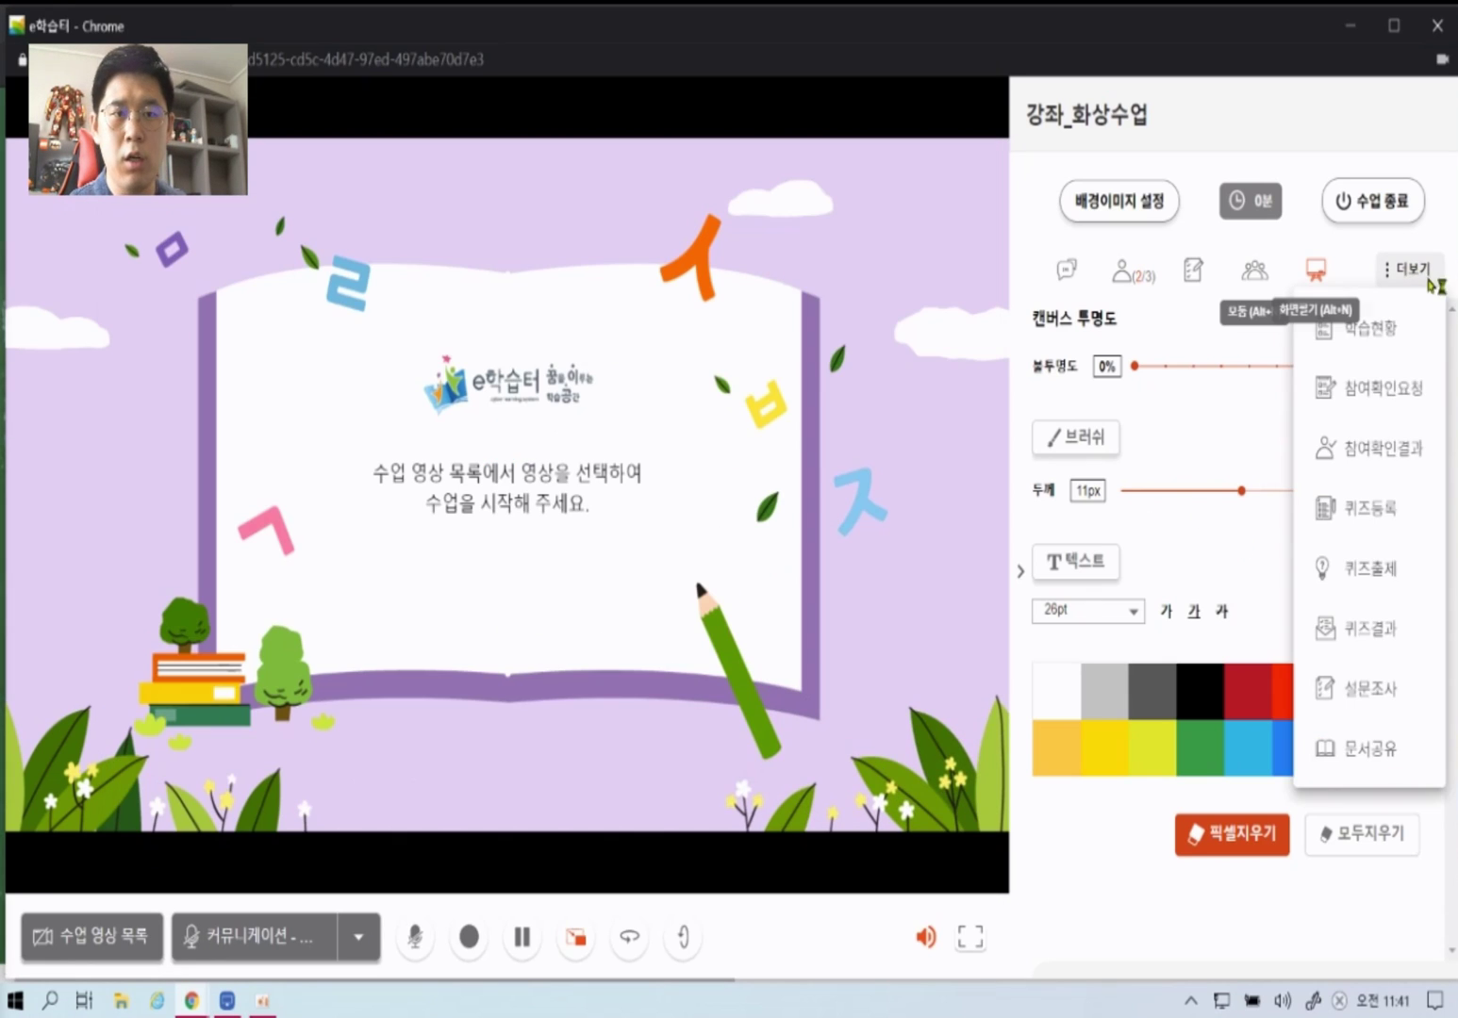
click(1420, 462)
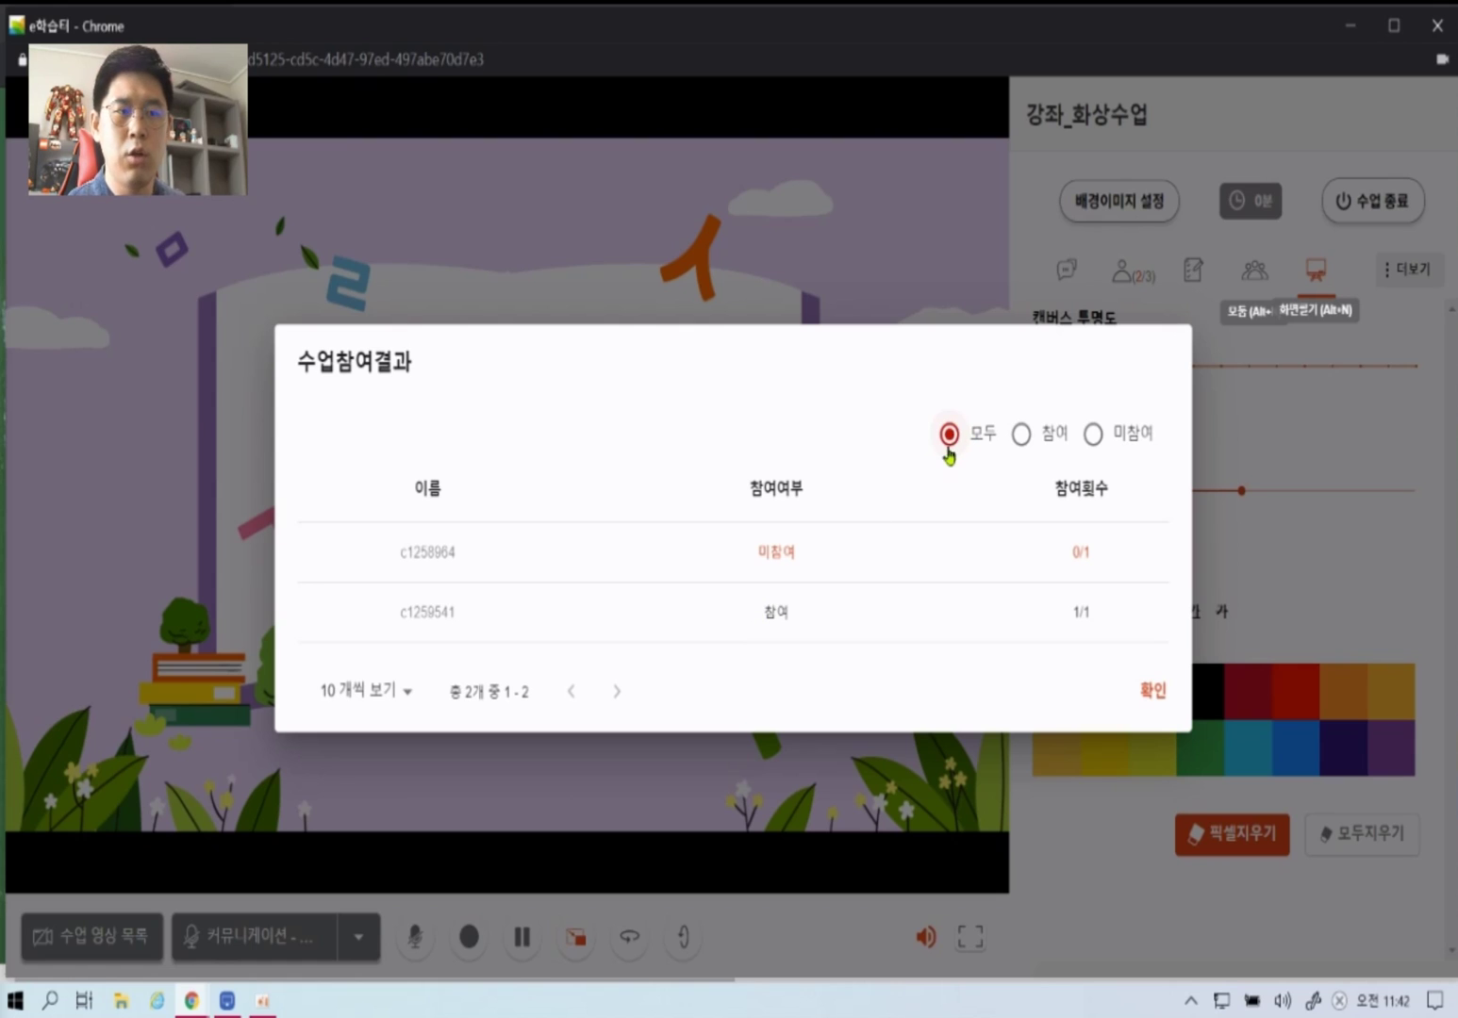
click(1058, 434)
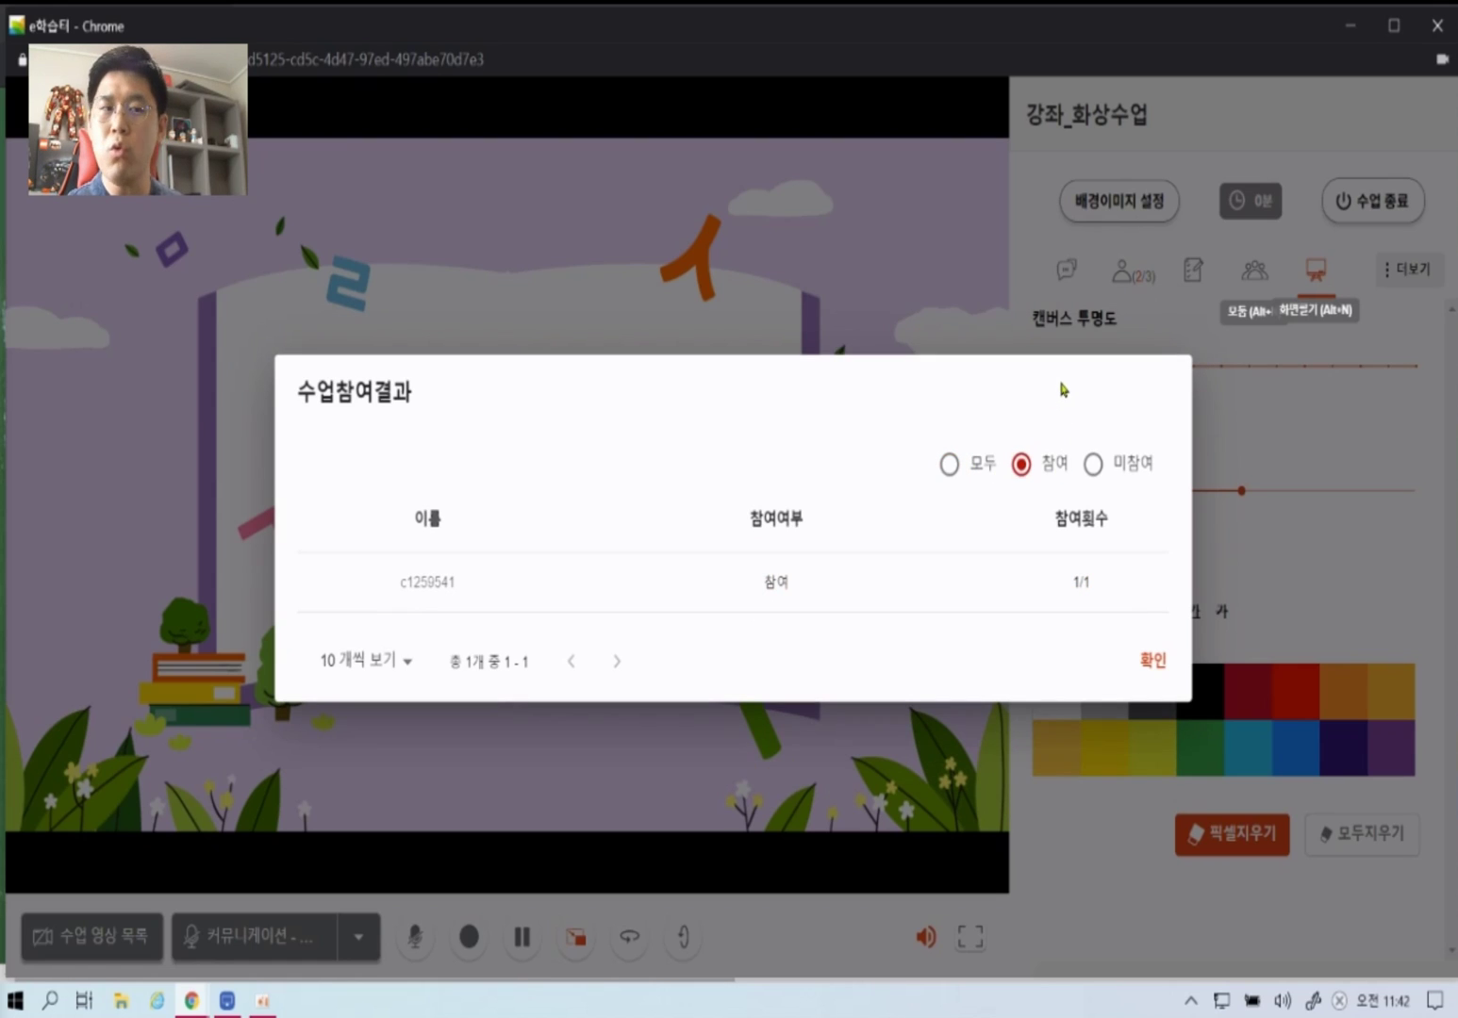
click(1121, 465)
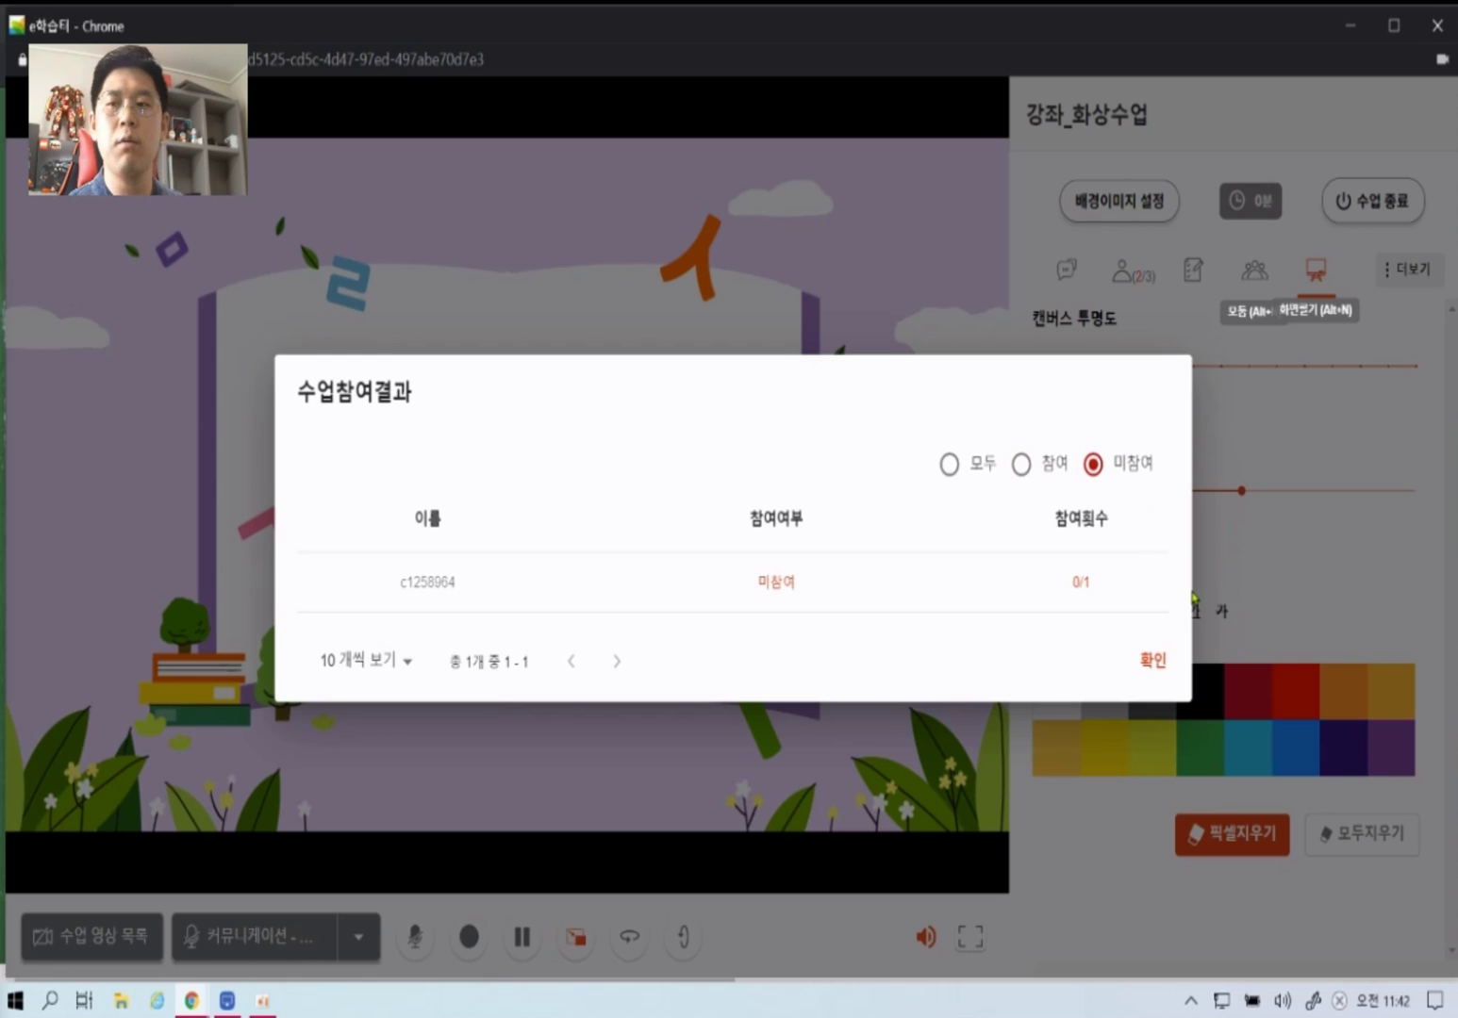
click(1150, 662)
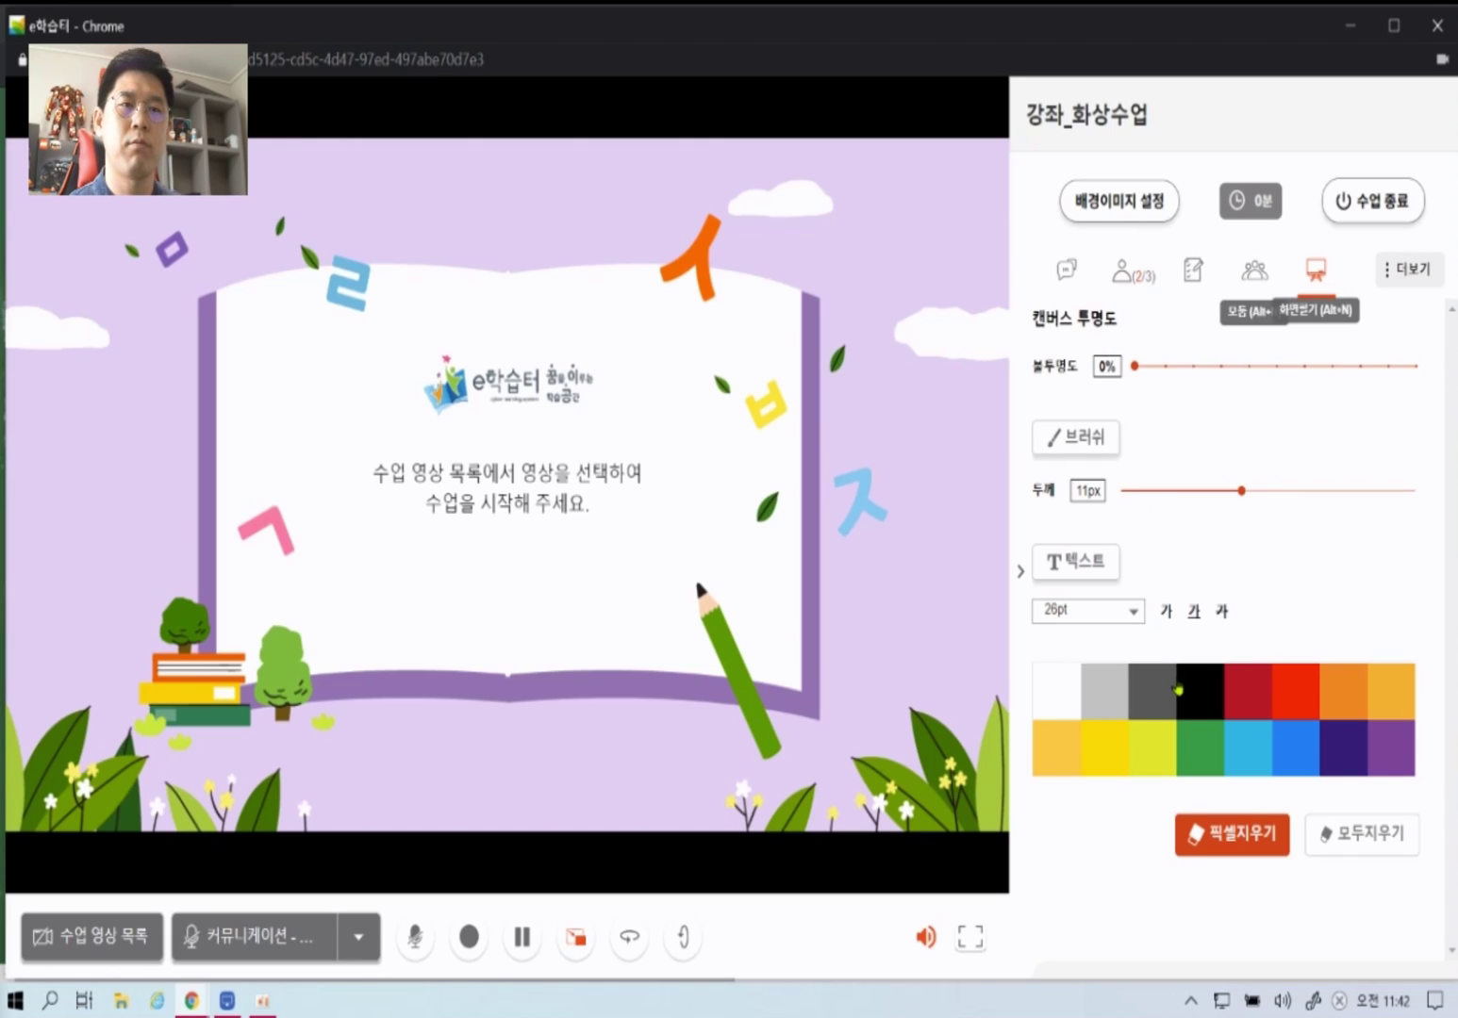
click(1422, 279)
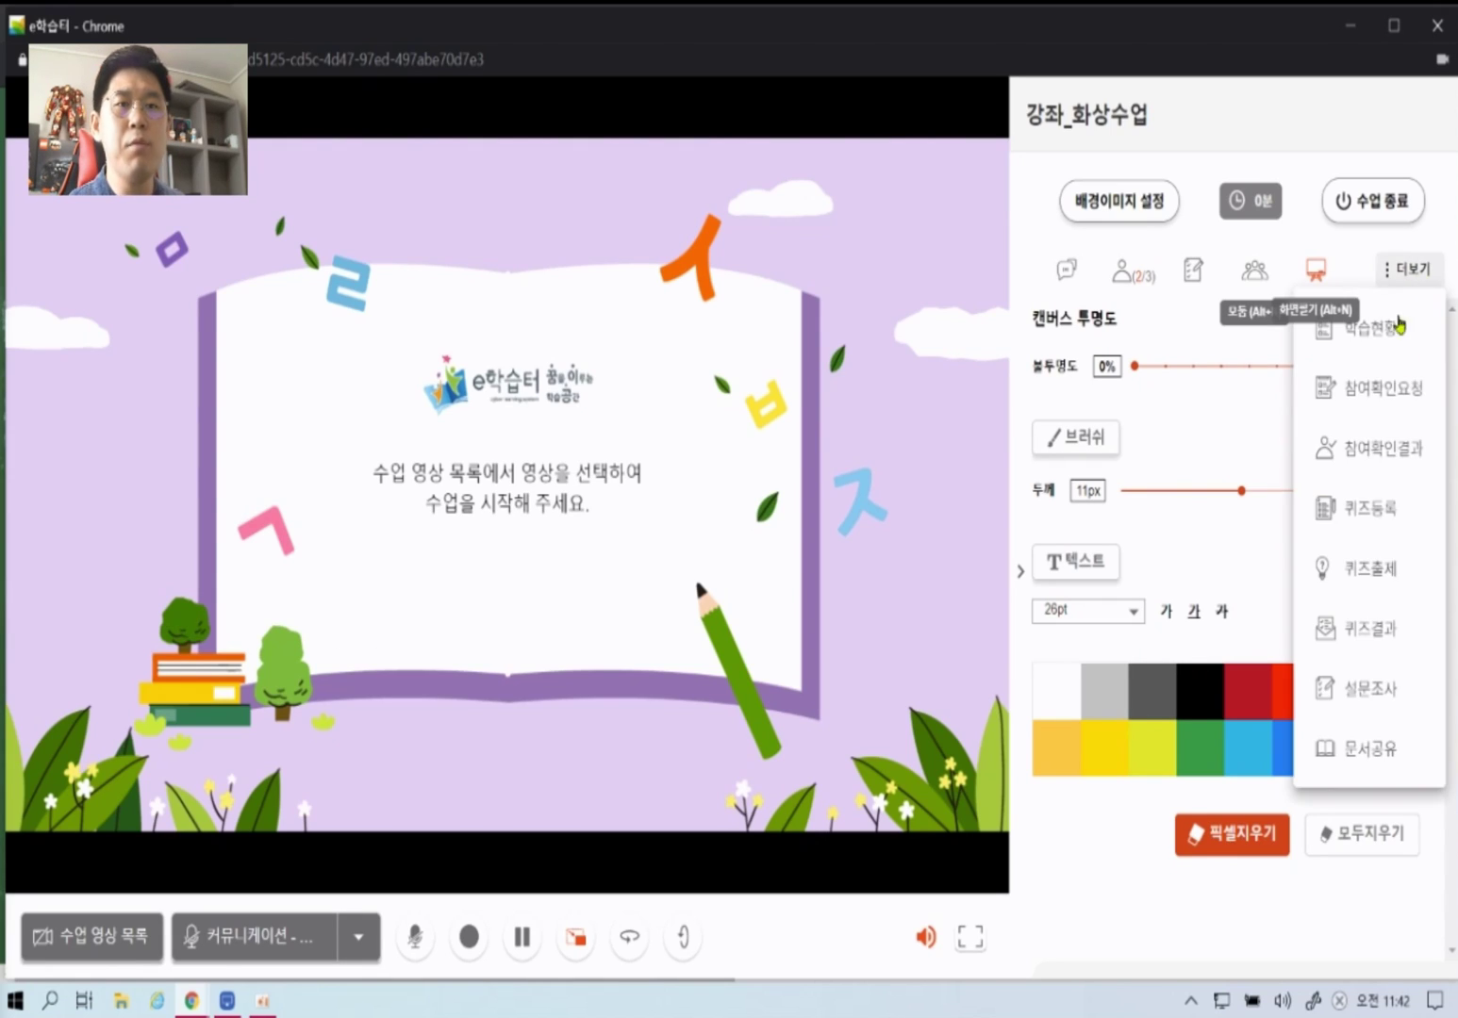
- Cancel a non-responders-only attendance request and glance at the current results
click(1383, 388)
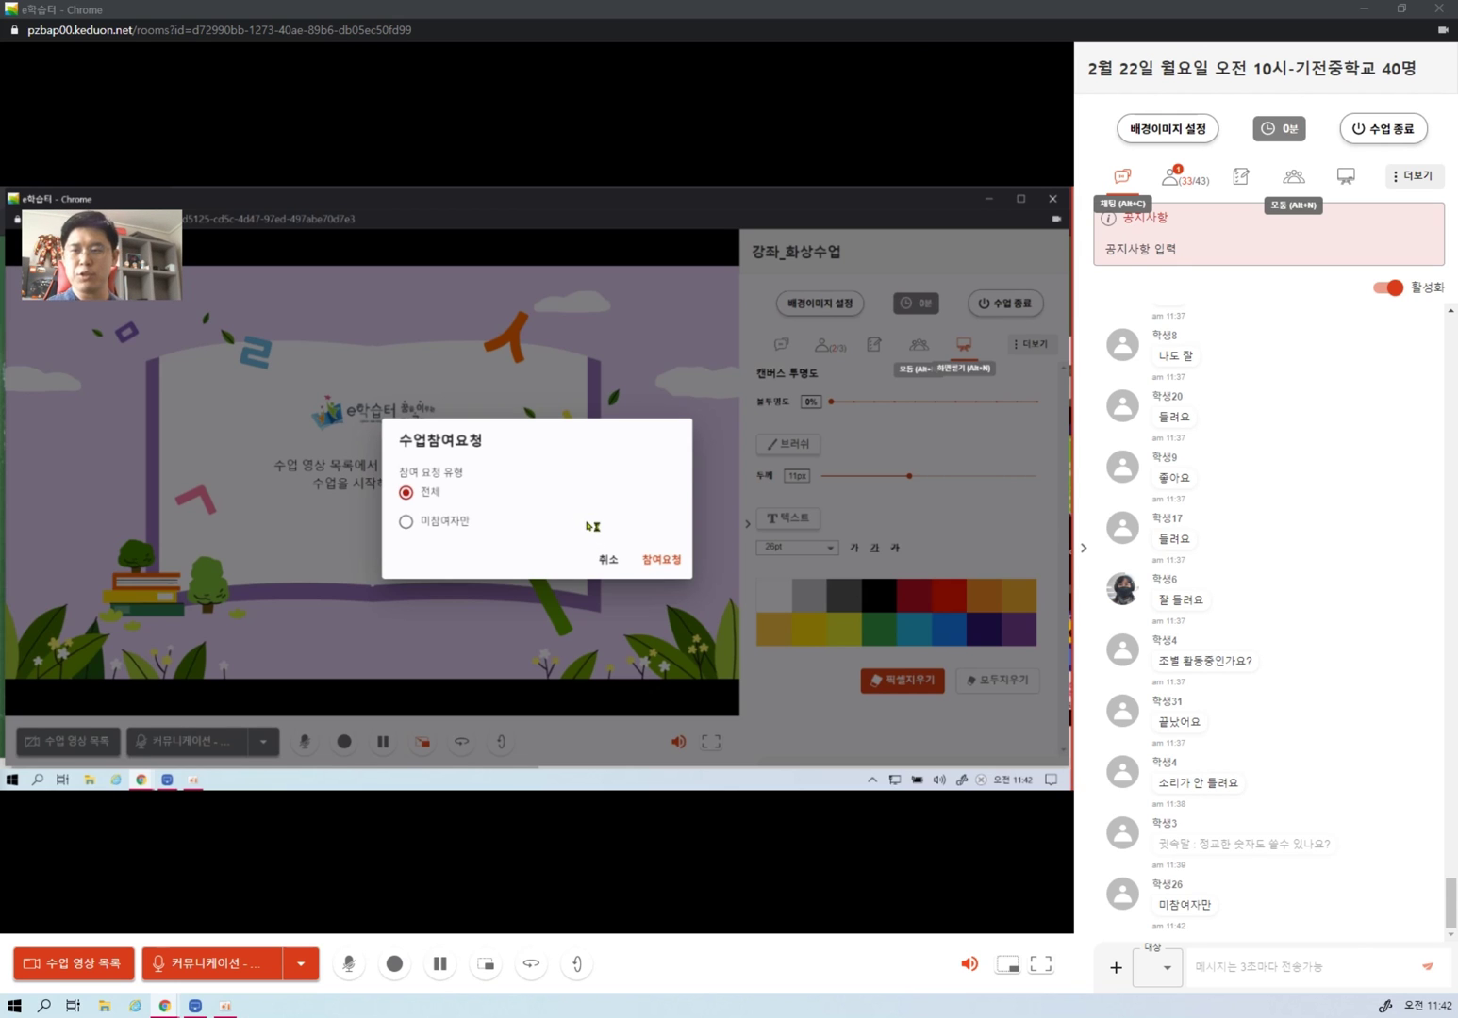
click(443, 521)
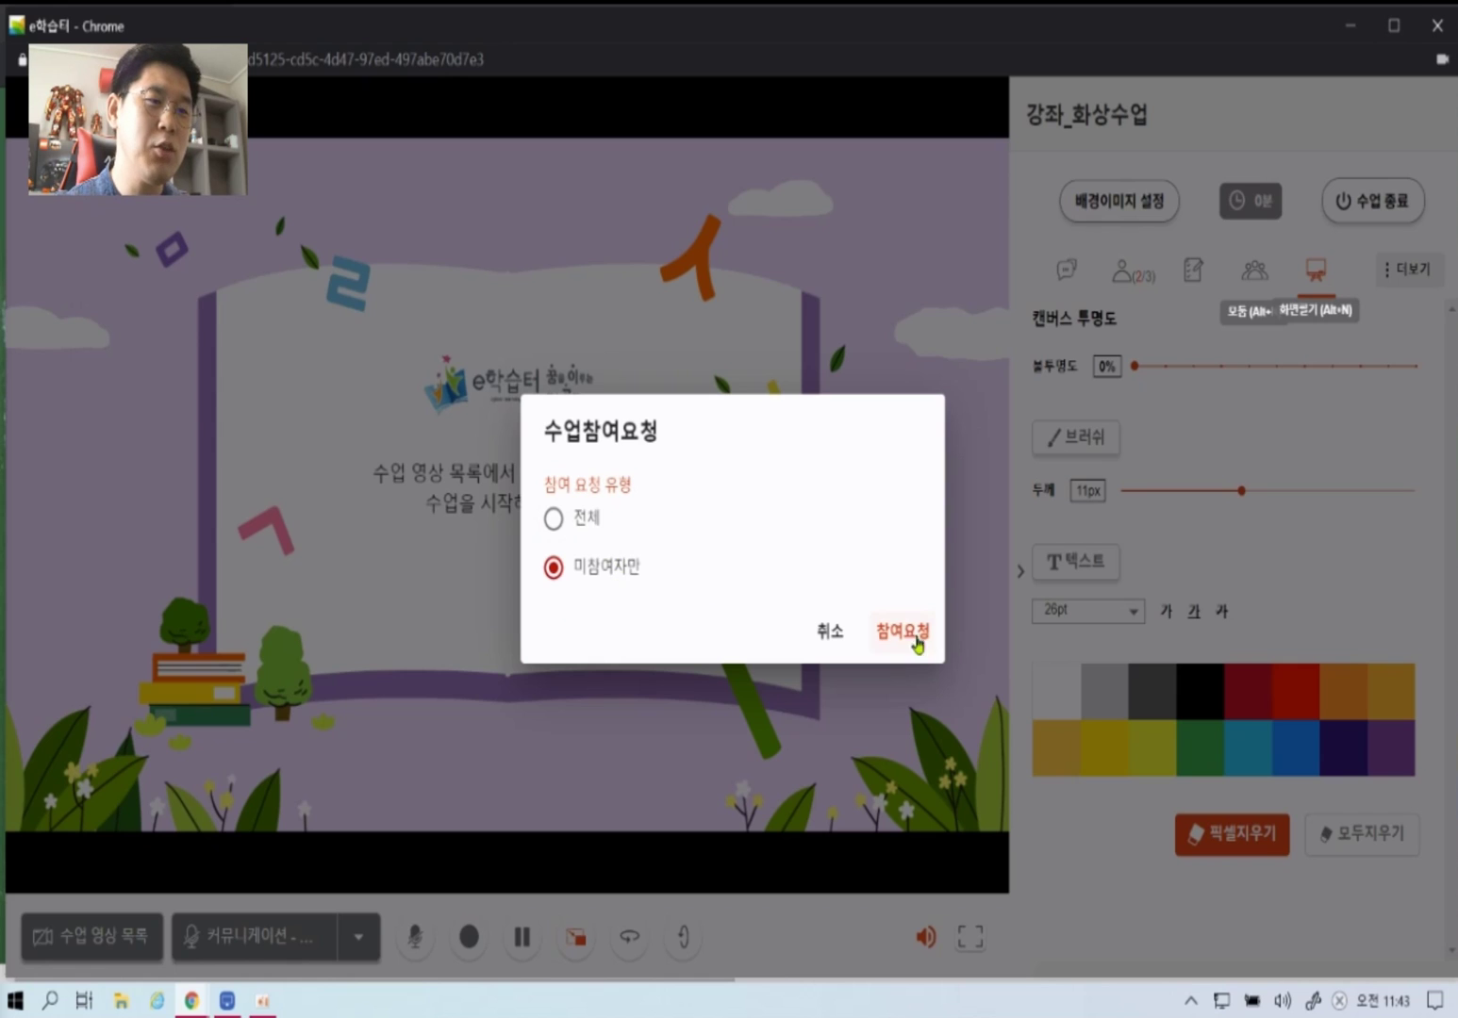
click(823, 629)
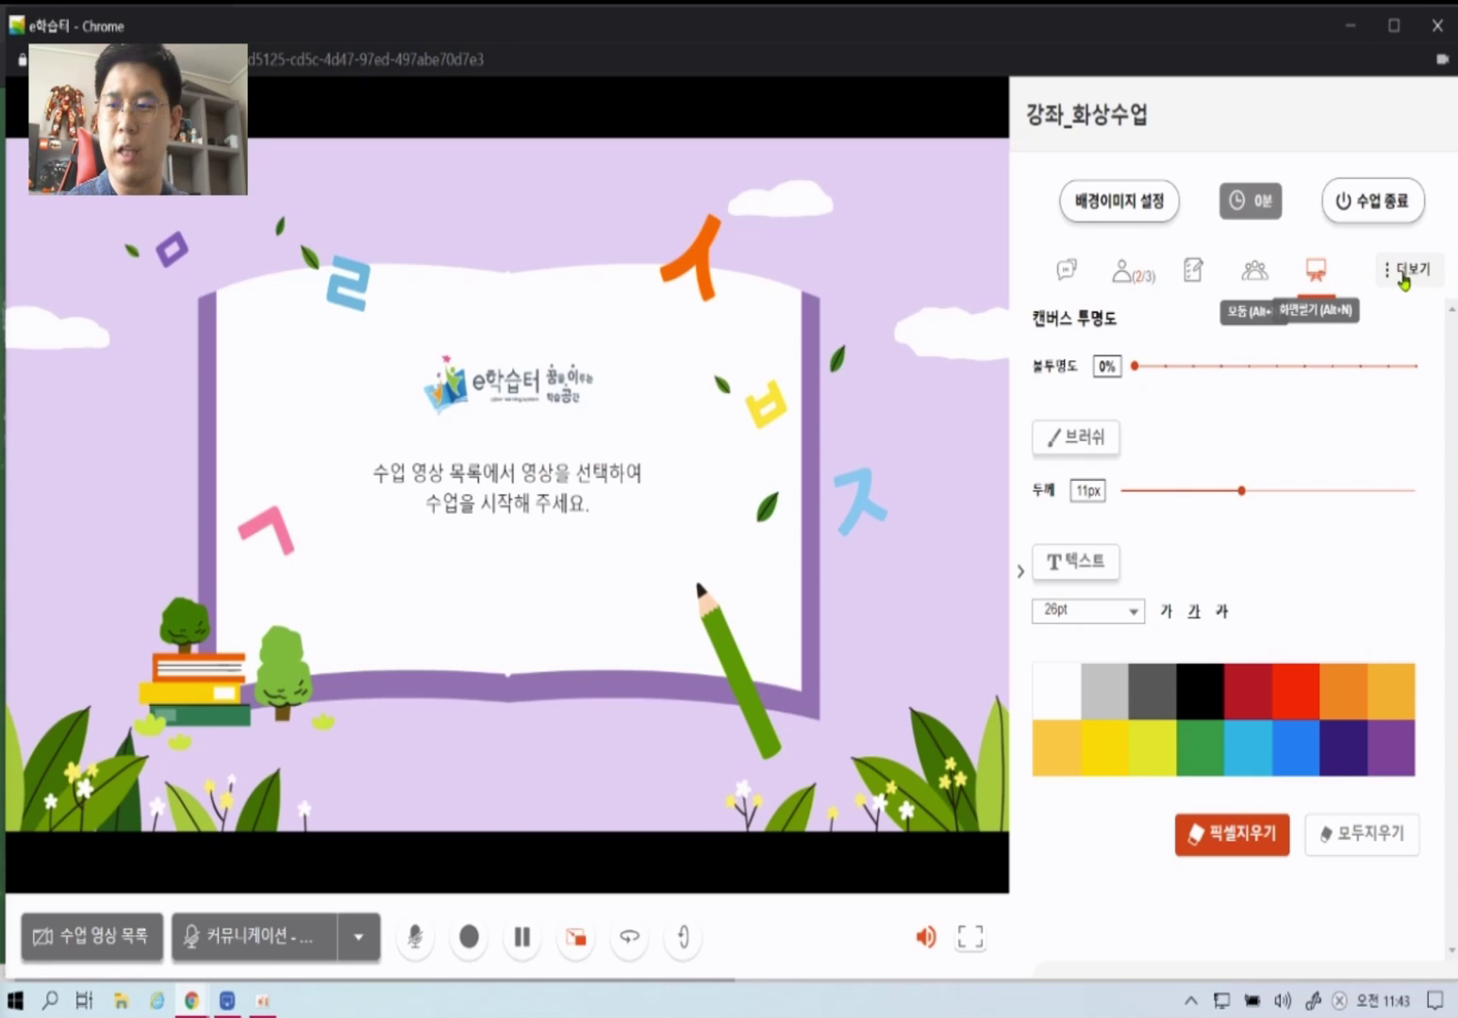
click(1408, 274)
click(1399, 447)
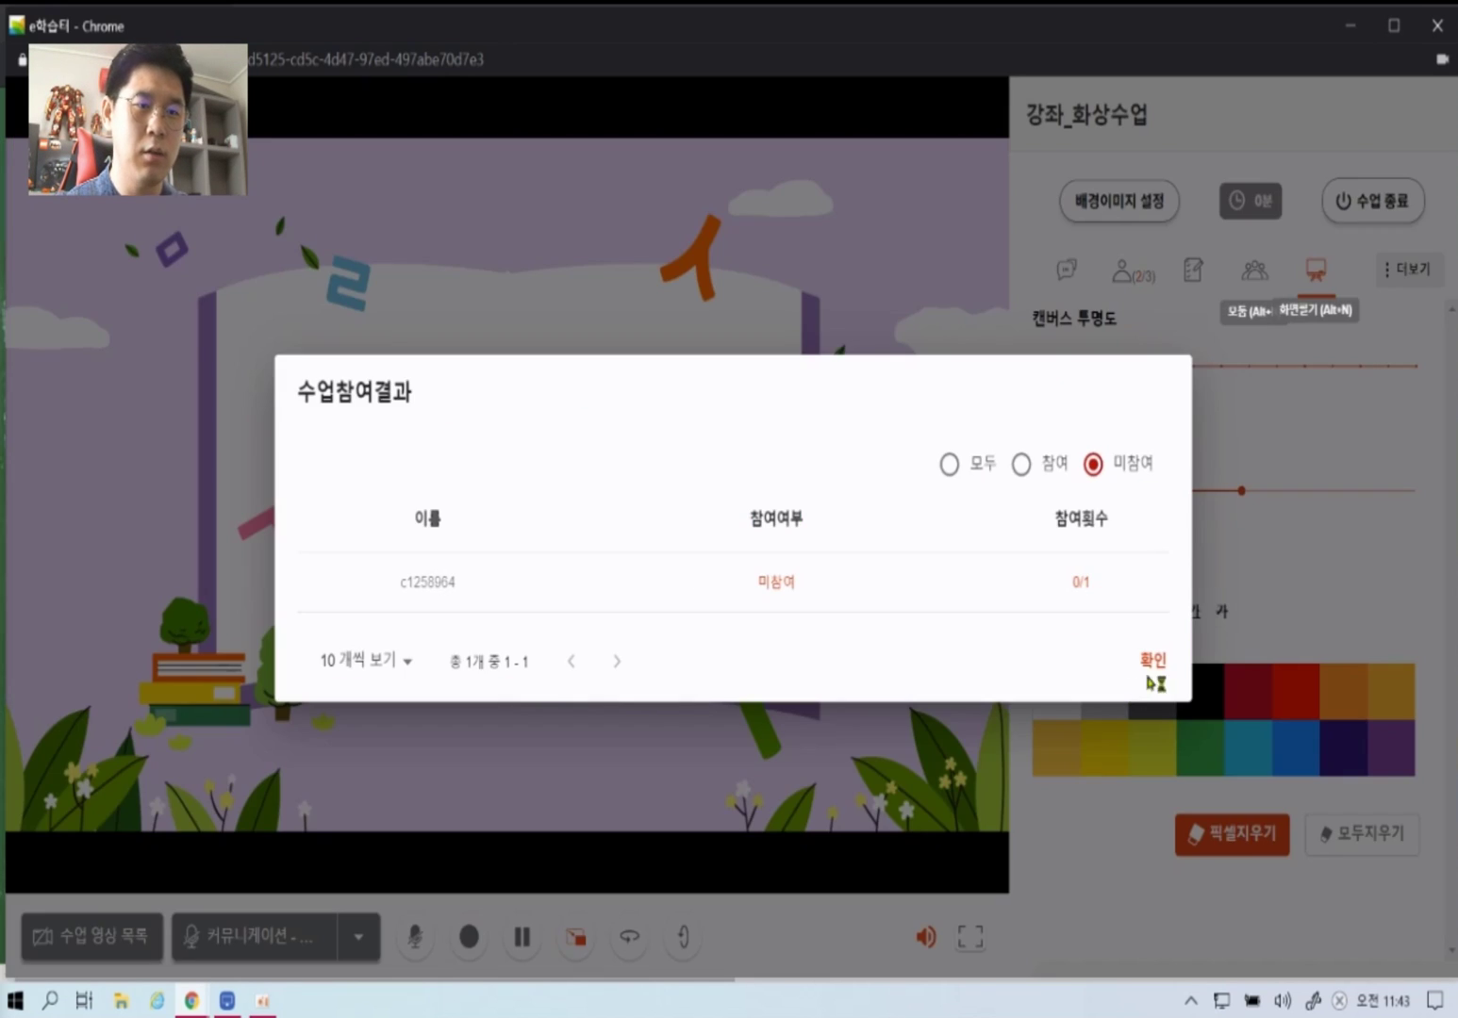
click(1150, 677)
- Send a new attendance check to everyone and skip the code on the student tablet
click(1409, 270)
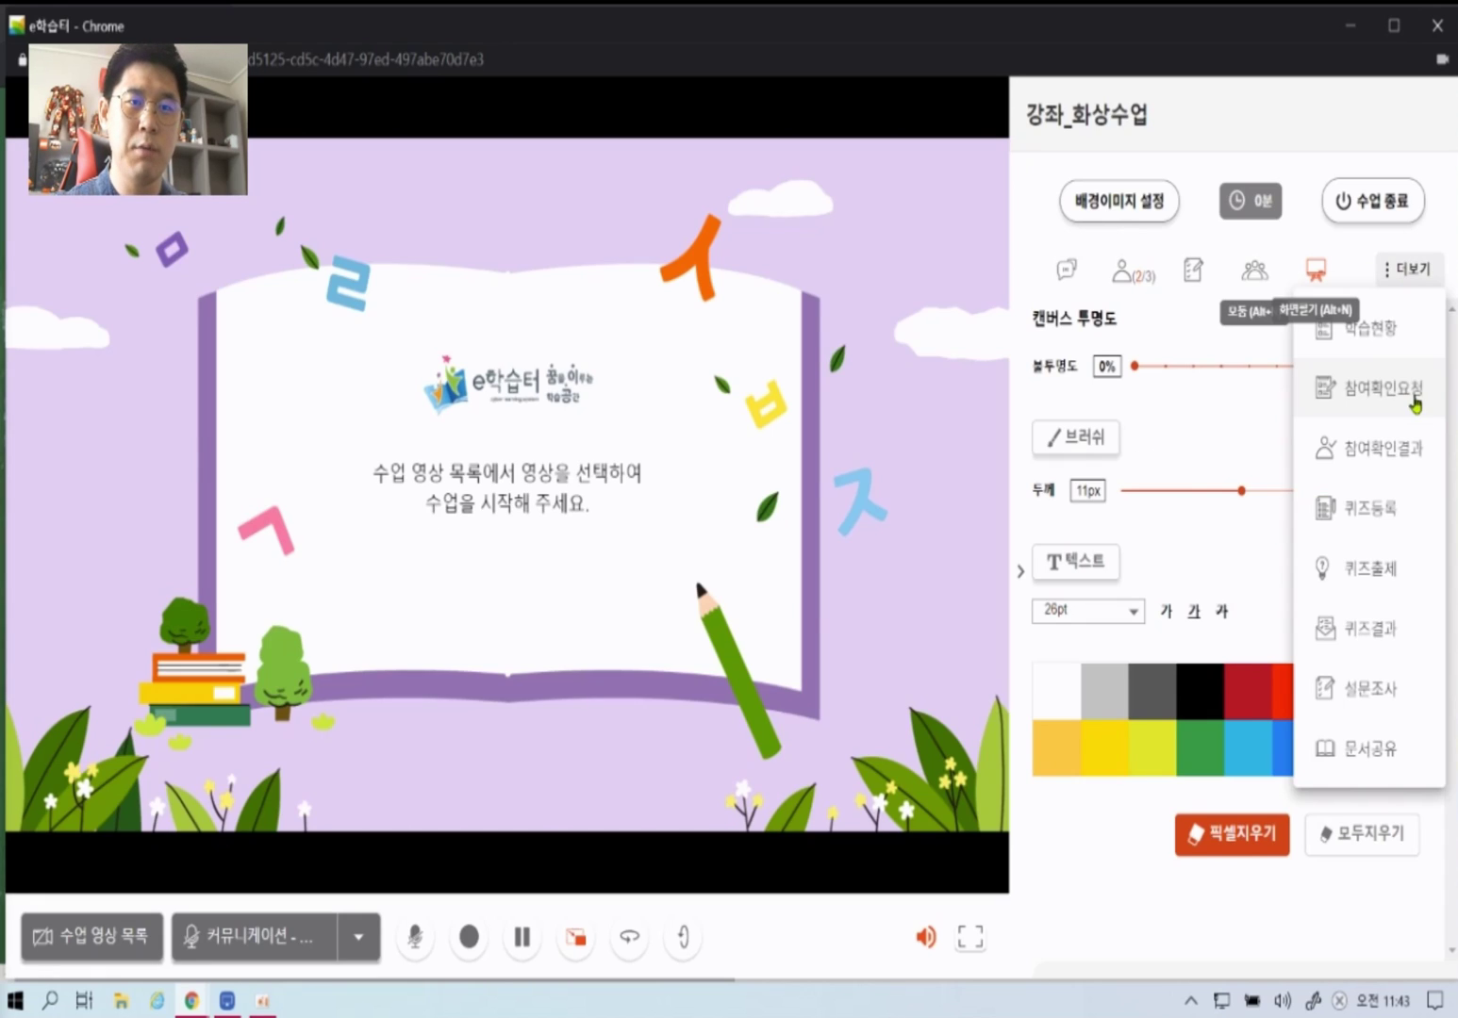
click(1412, 407)
click(604, 519)
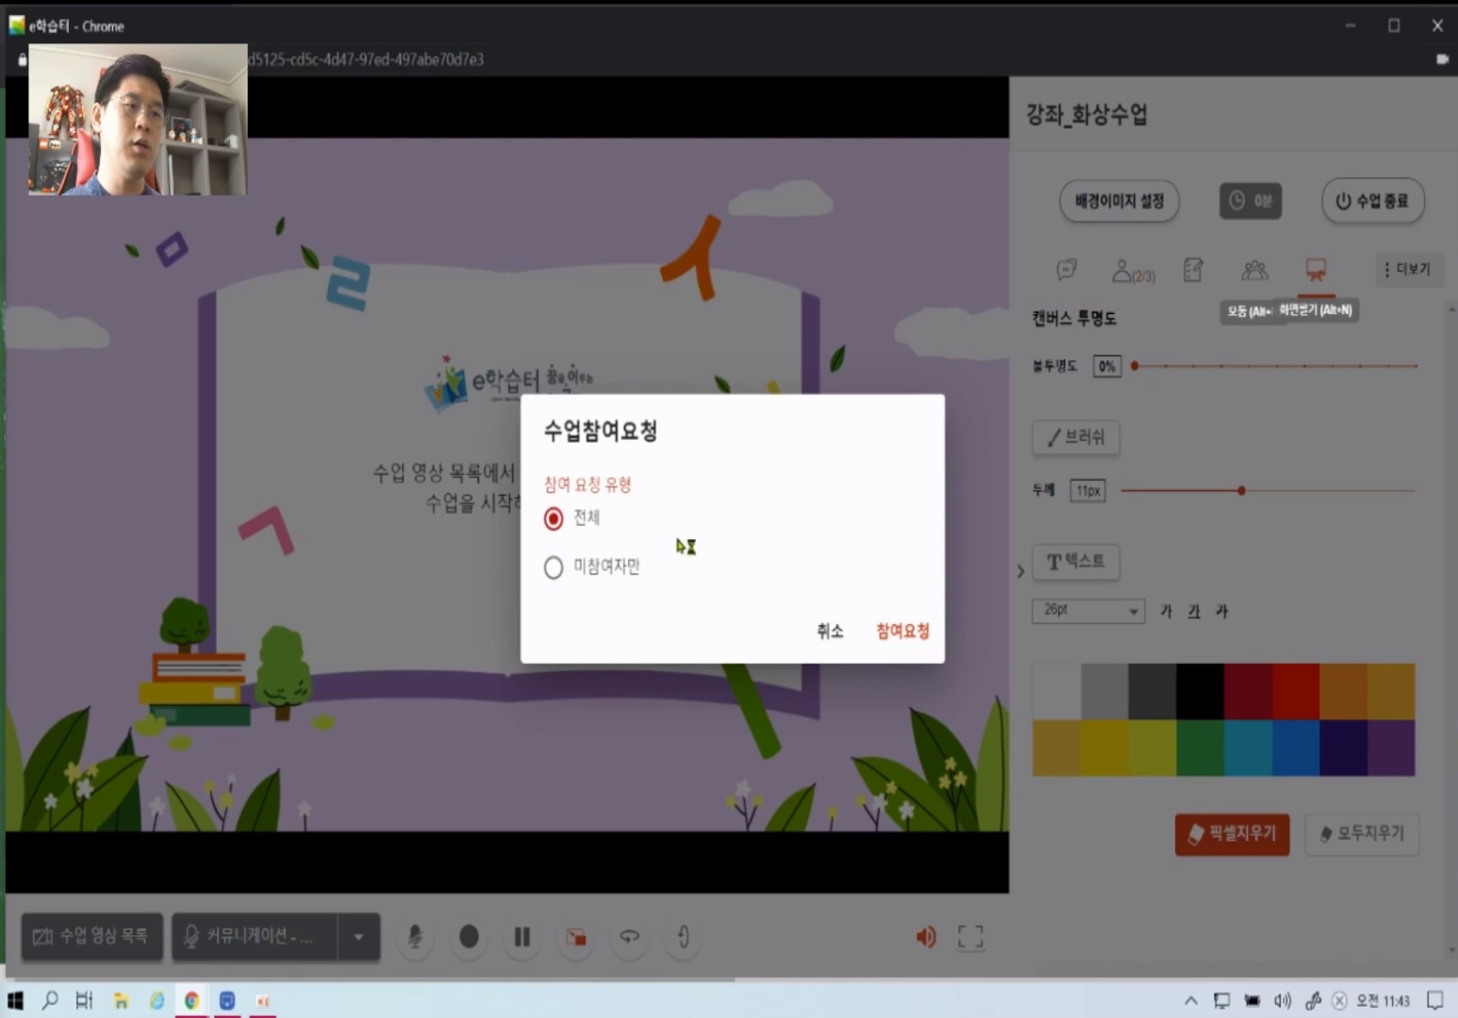
click(900, 642)
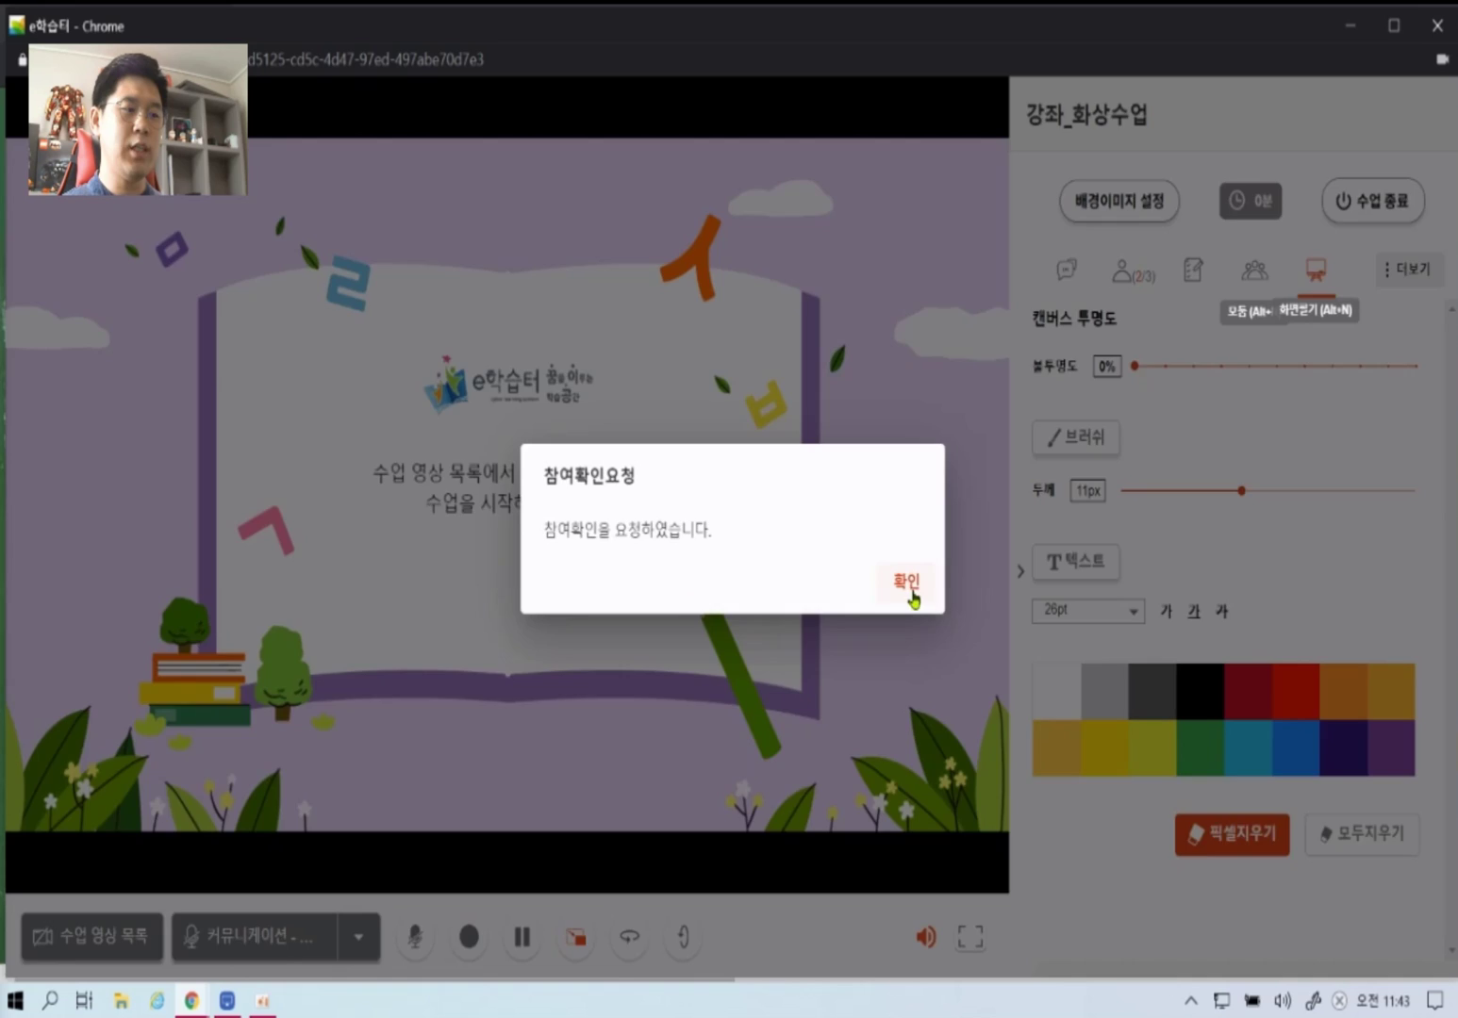
click(910, 589)
click(269, 1003)
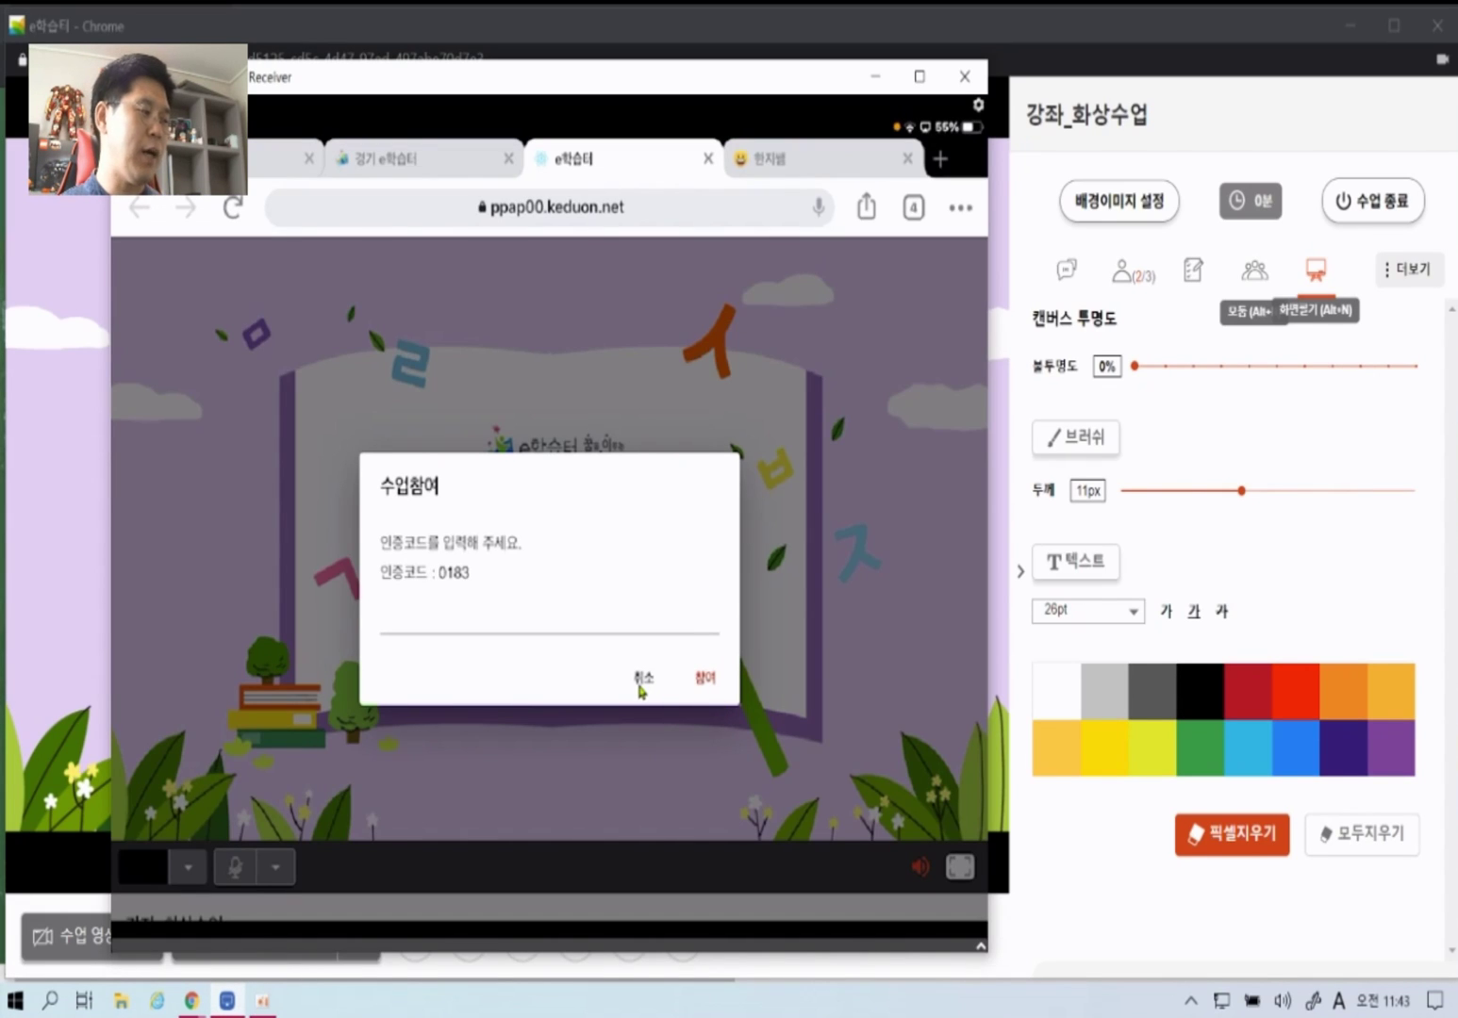
click(641, 679)
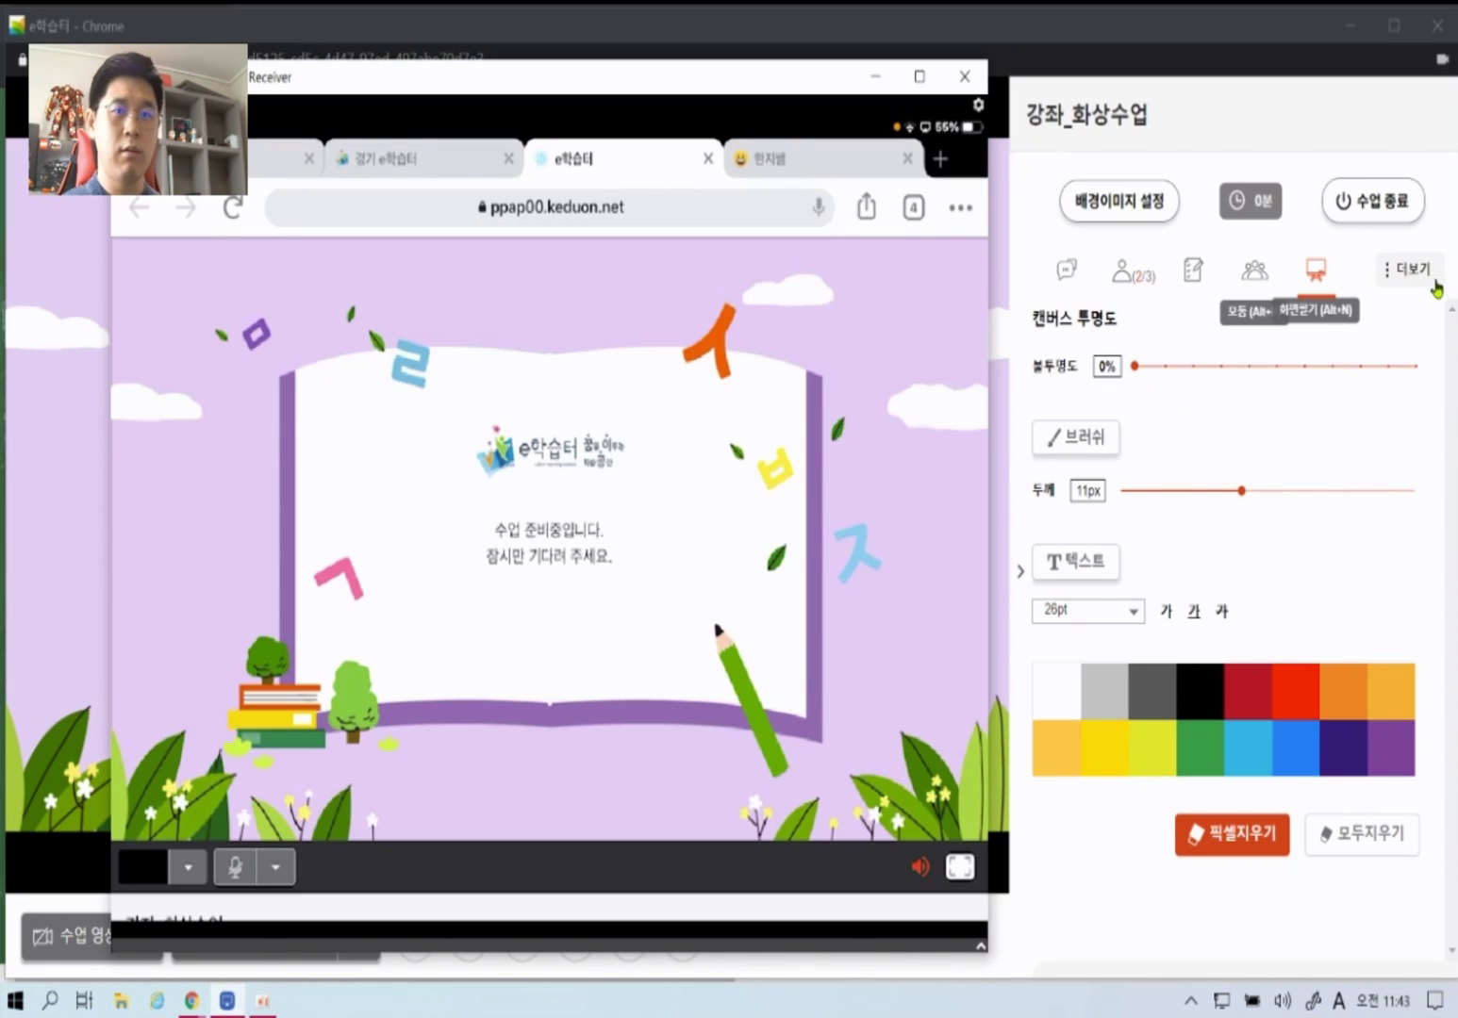
click(1263, 413)
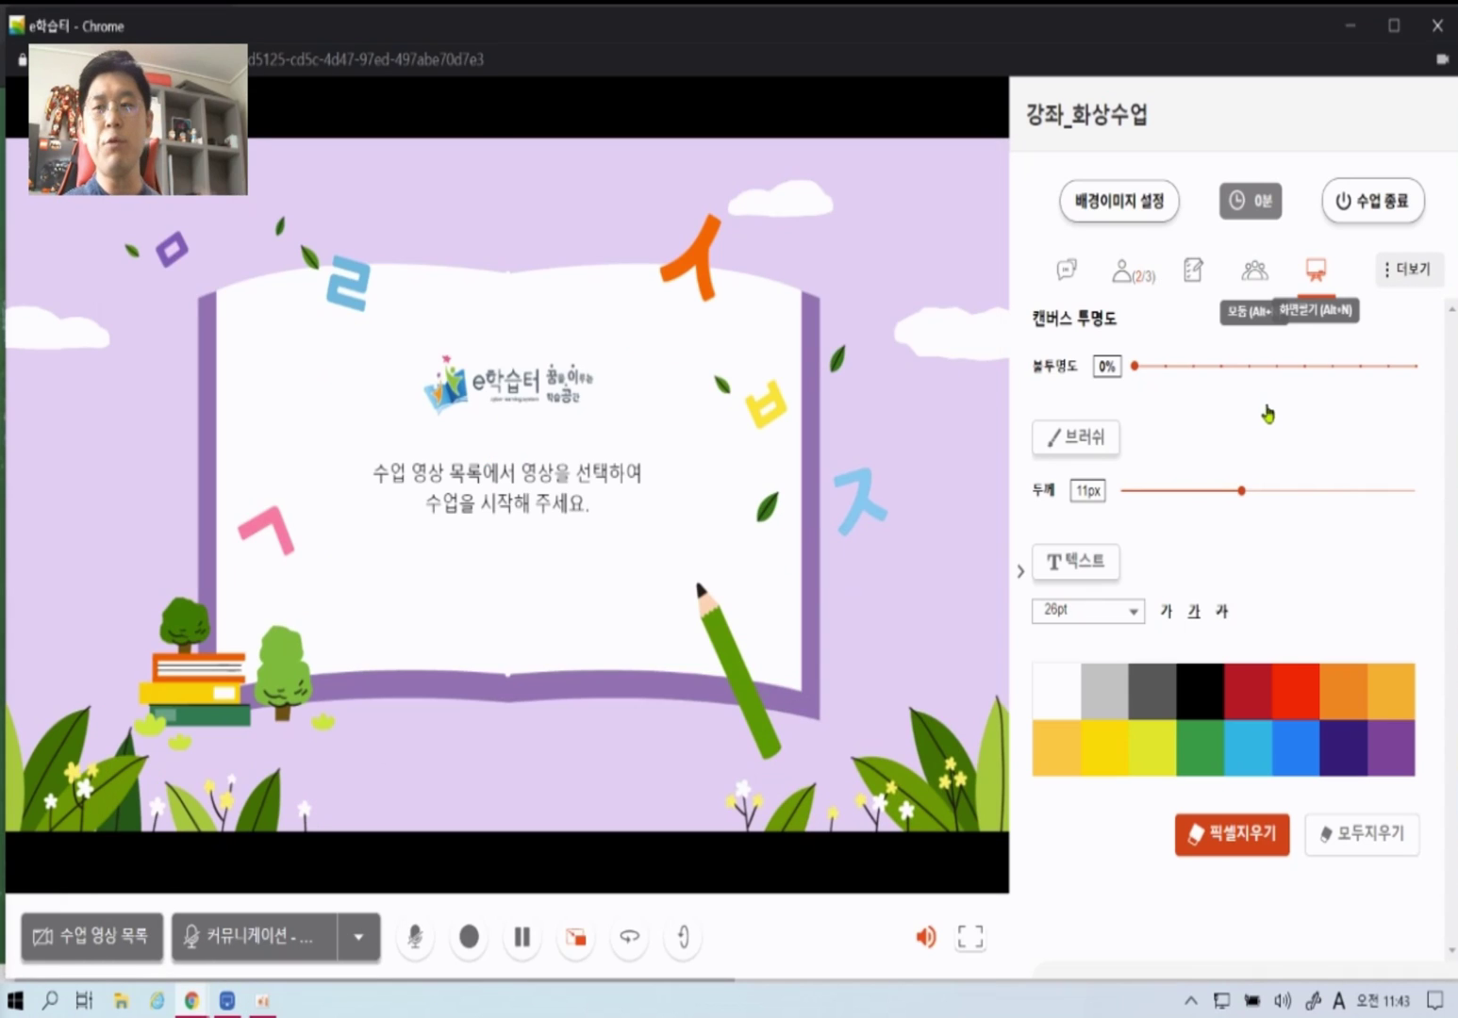
- Check the attendance results, highlighting the 0/2 and 1/2 counts, then close them
click(1409, 270)
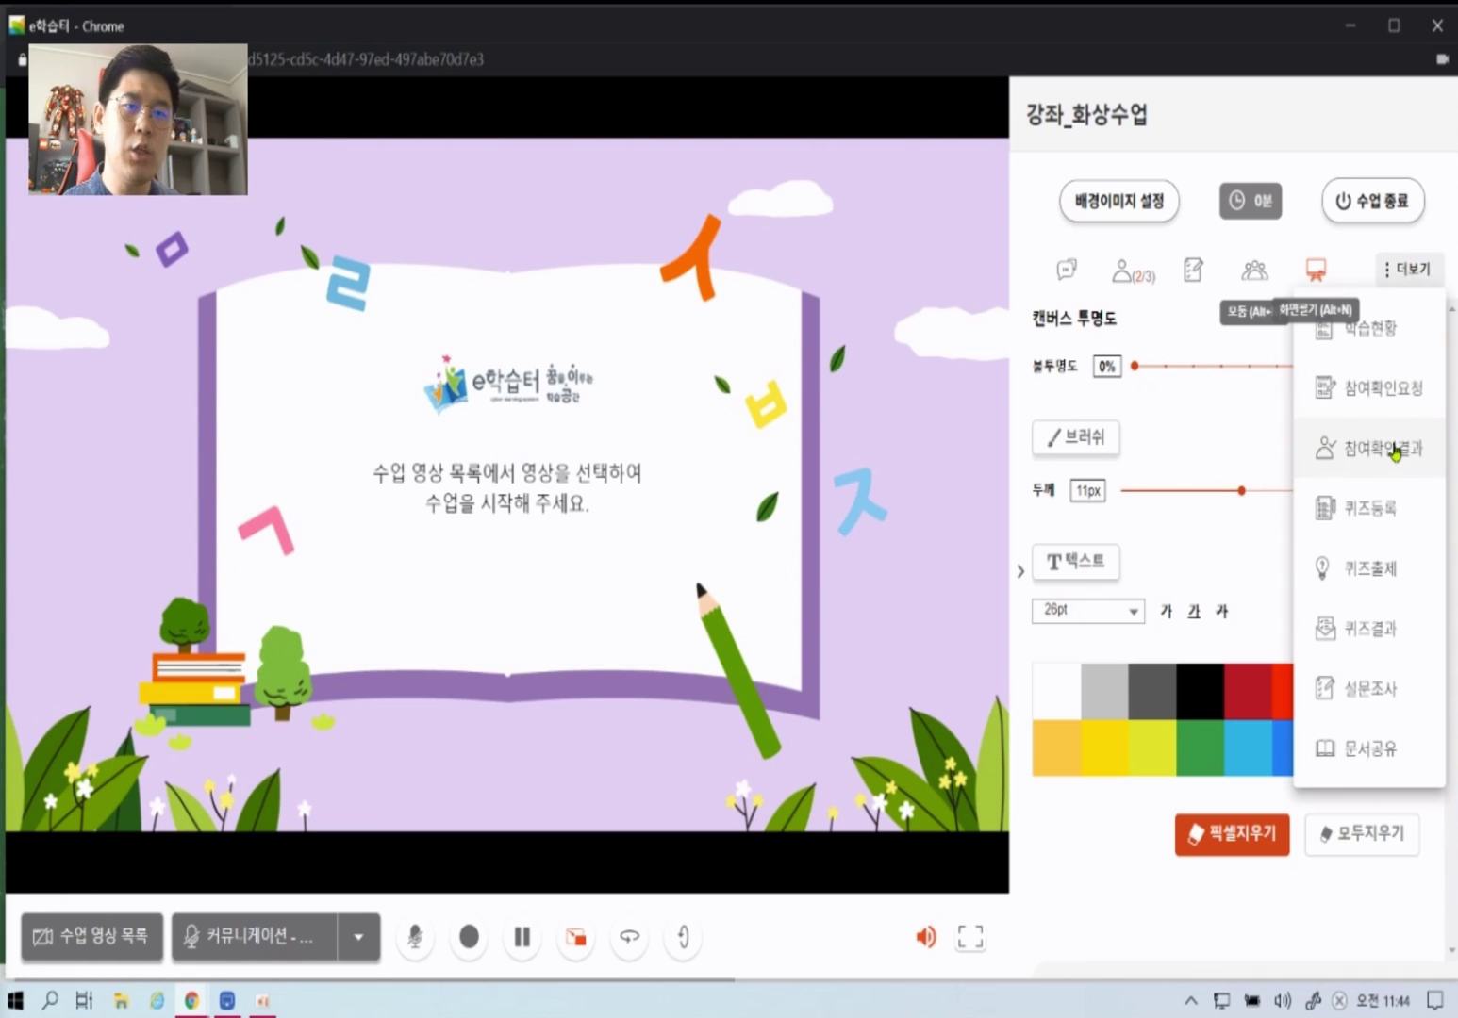
click(1394, 451)
drag(1074, 614, 1110, 624)
drag(1072, 551, 1114, 558)
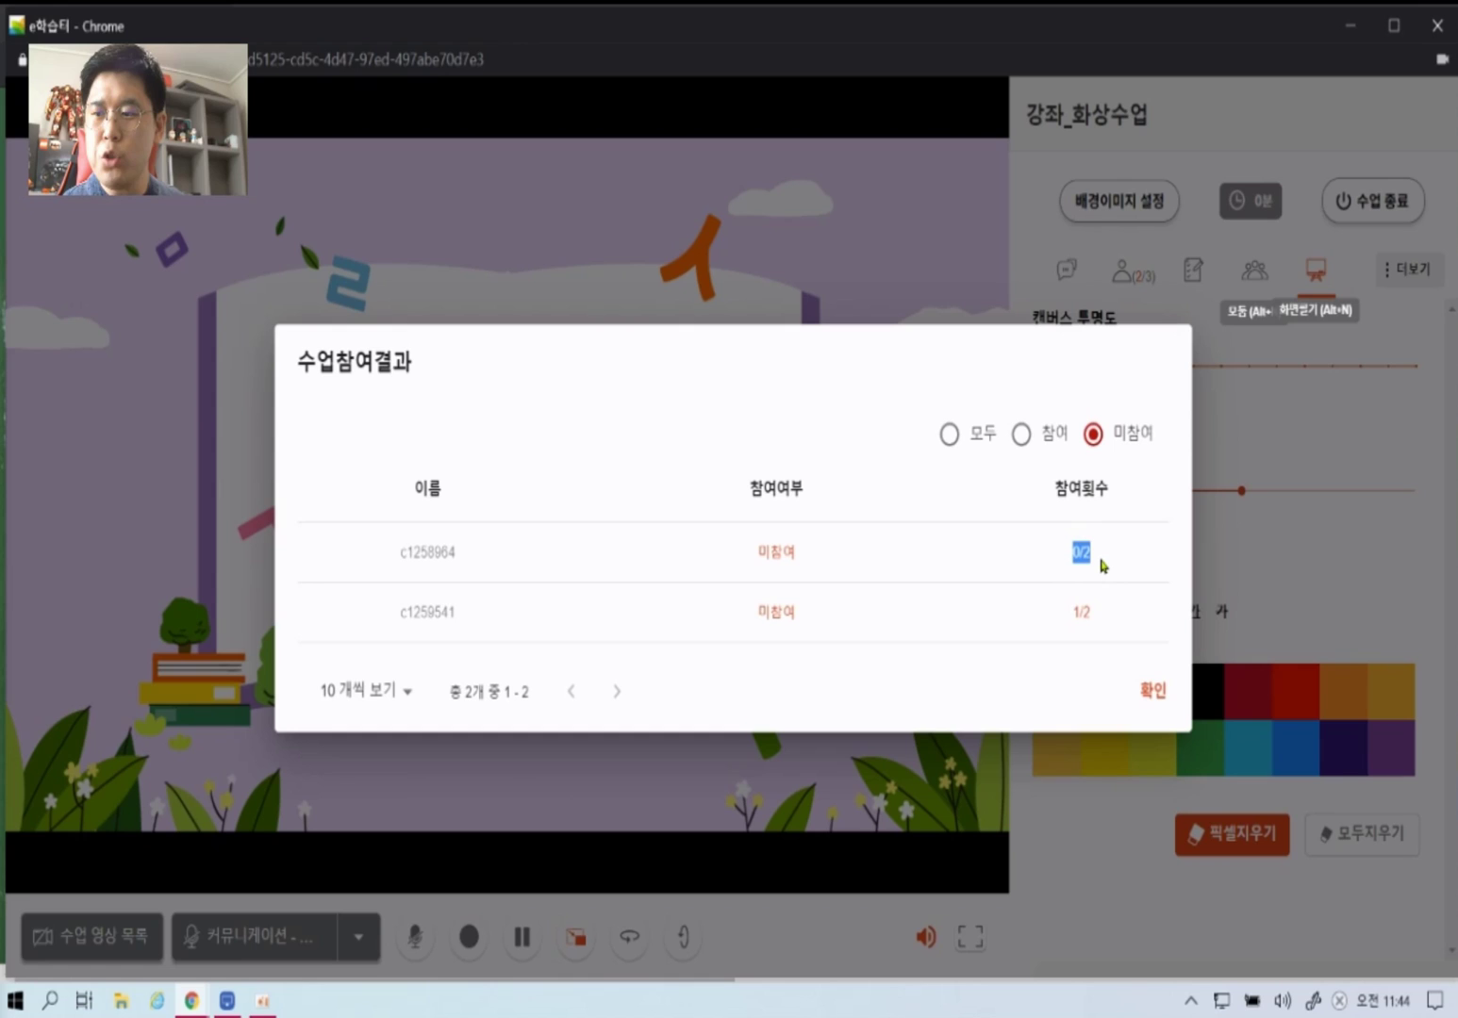
drag(1060, 615, 1131, 624)
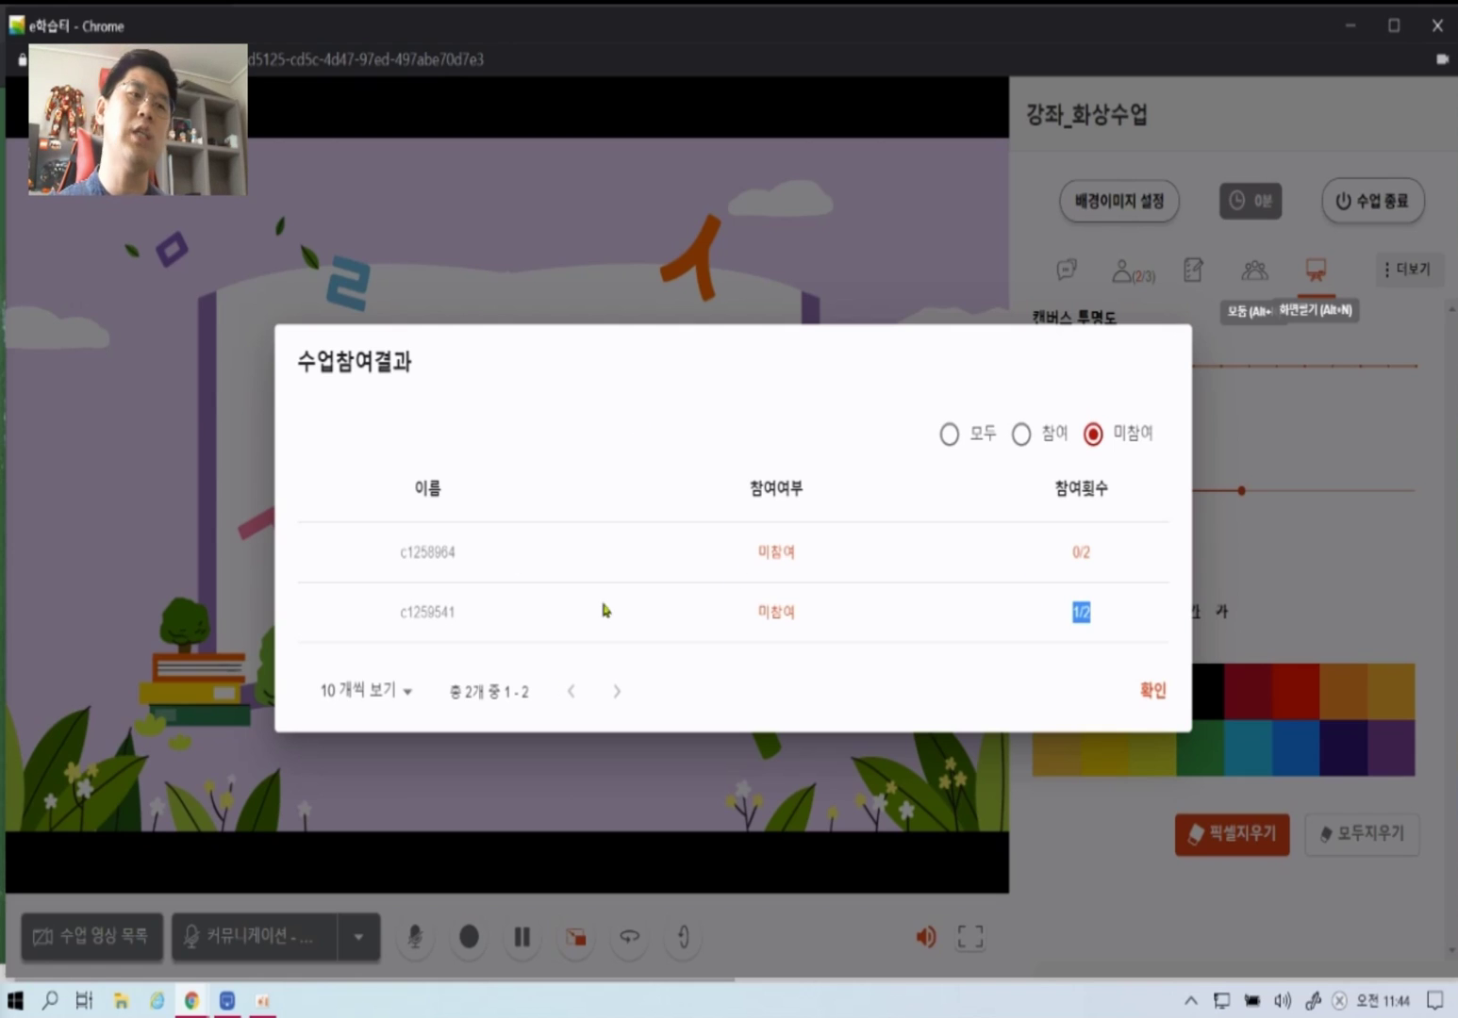
click(1145, 695)
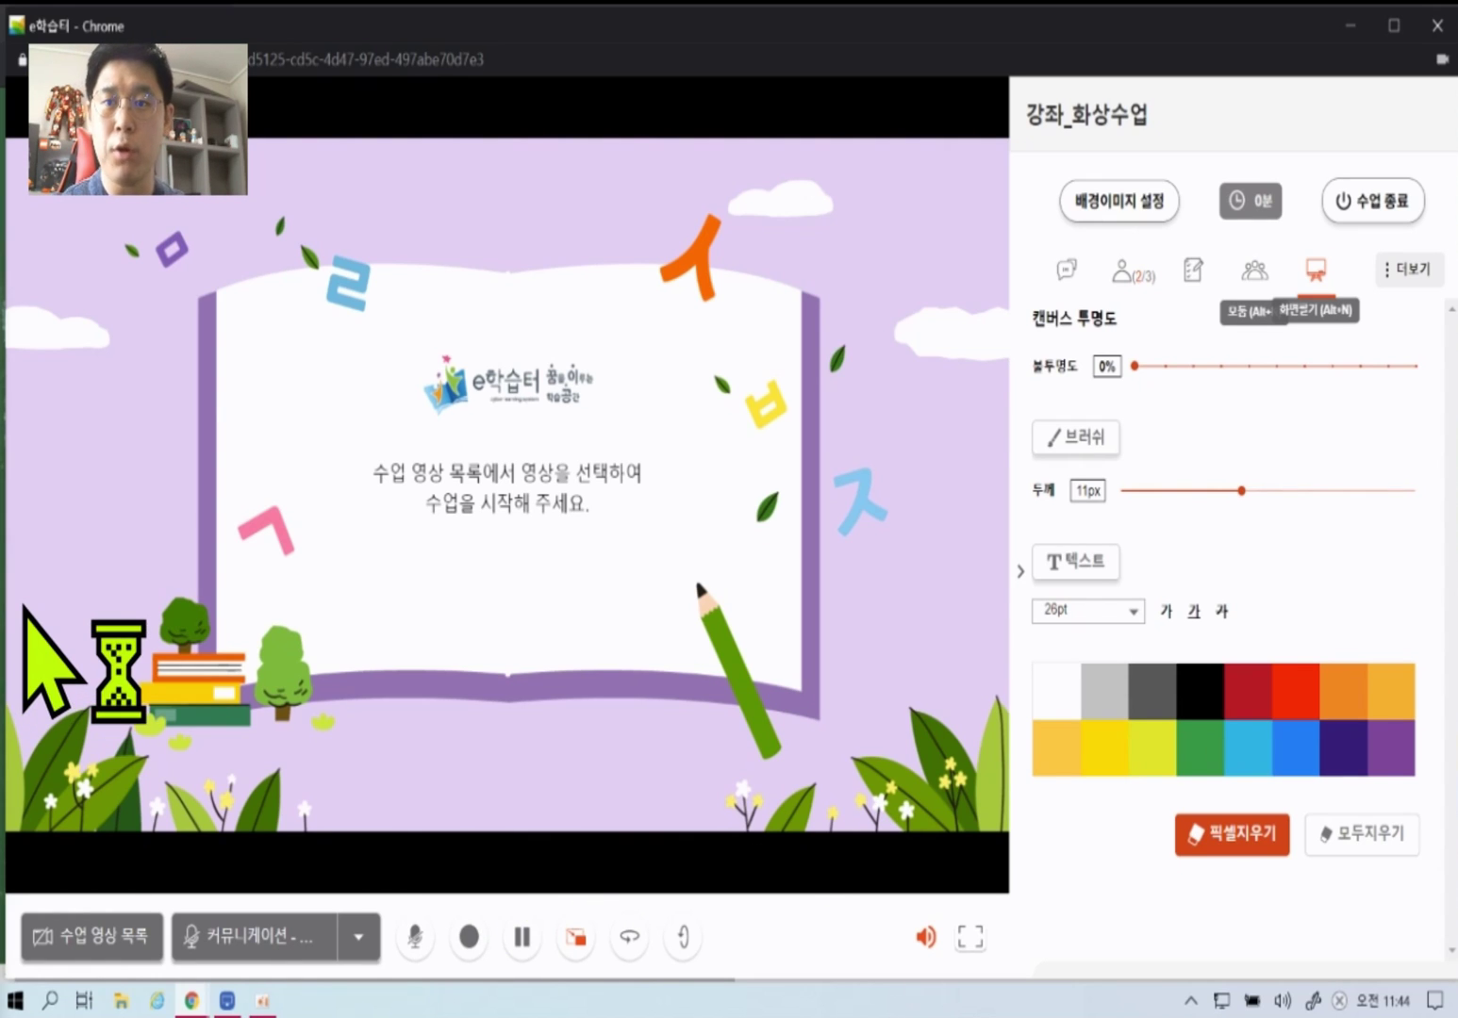
click(1408, 274)
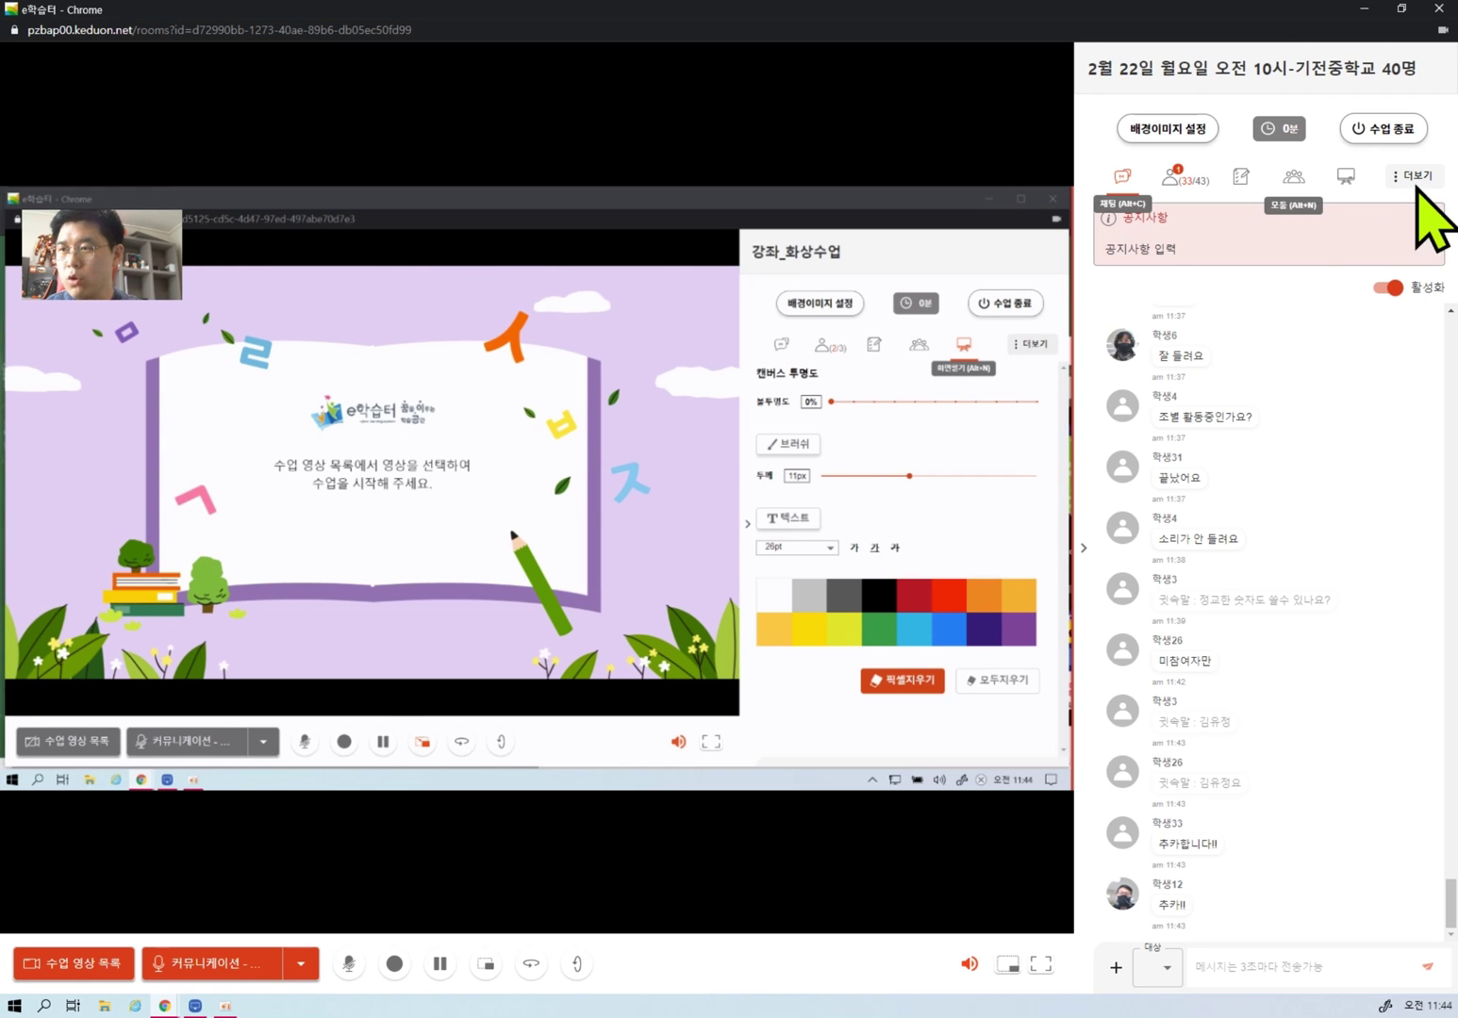
- Send an attendance check request to the 40-student class
click(1412, 177)
click(1400, 269)
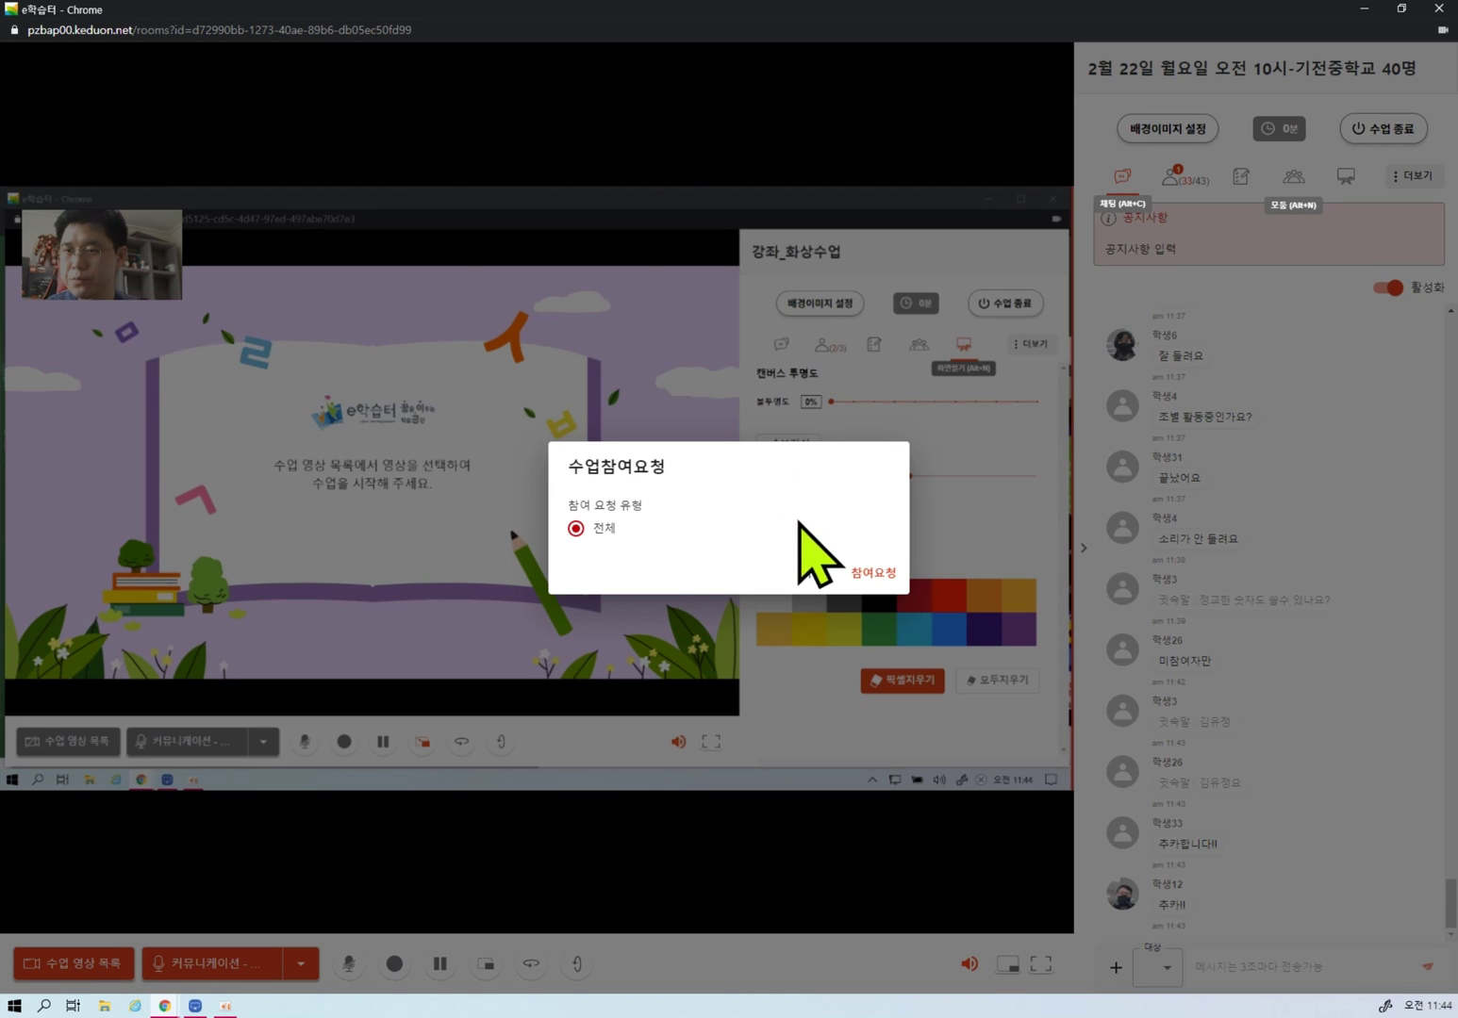
click(874, 573)
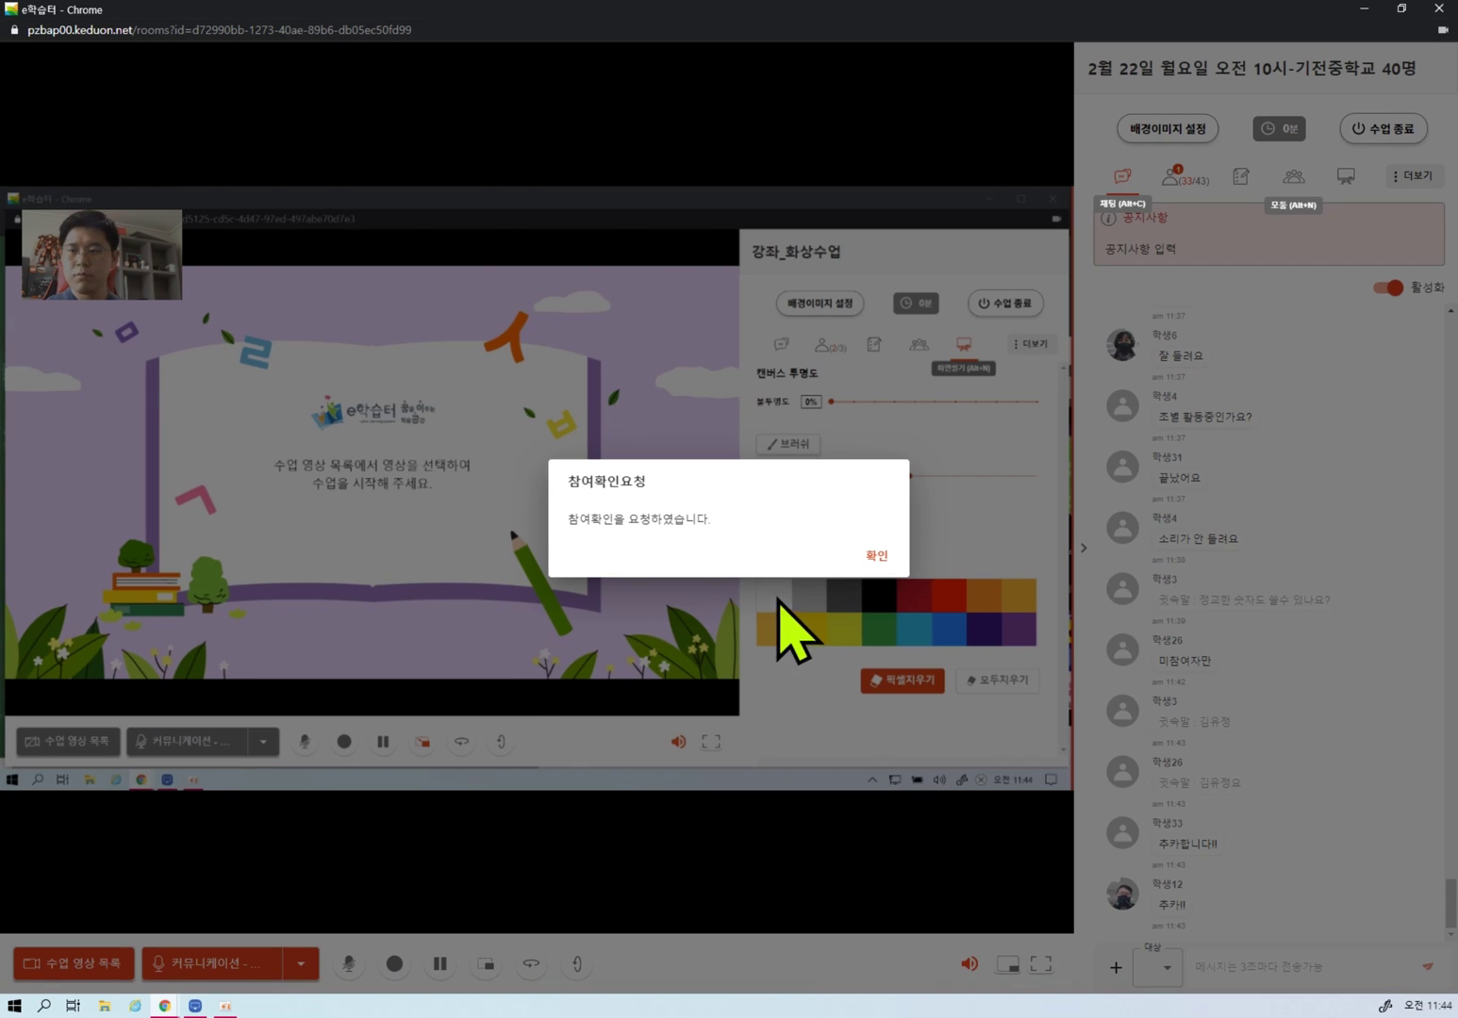
click(874, 556)
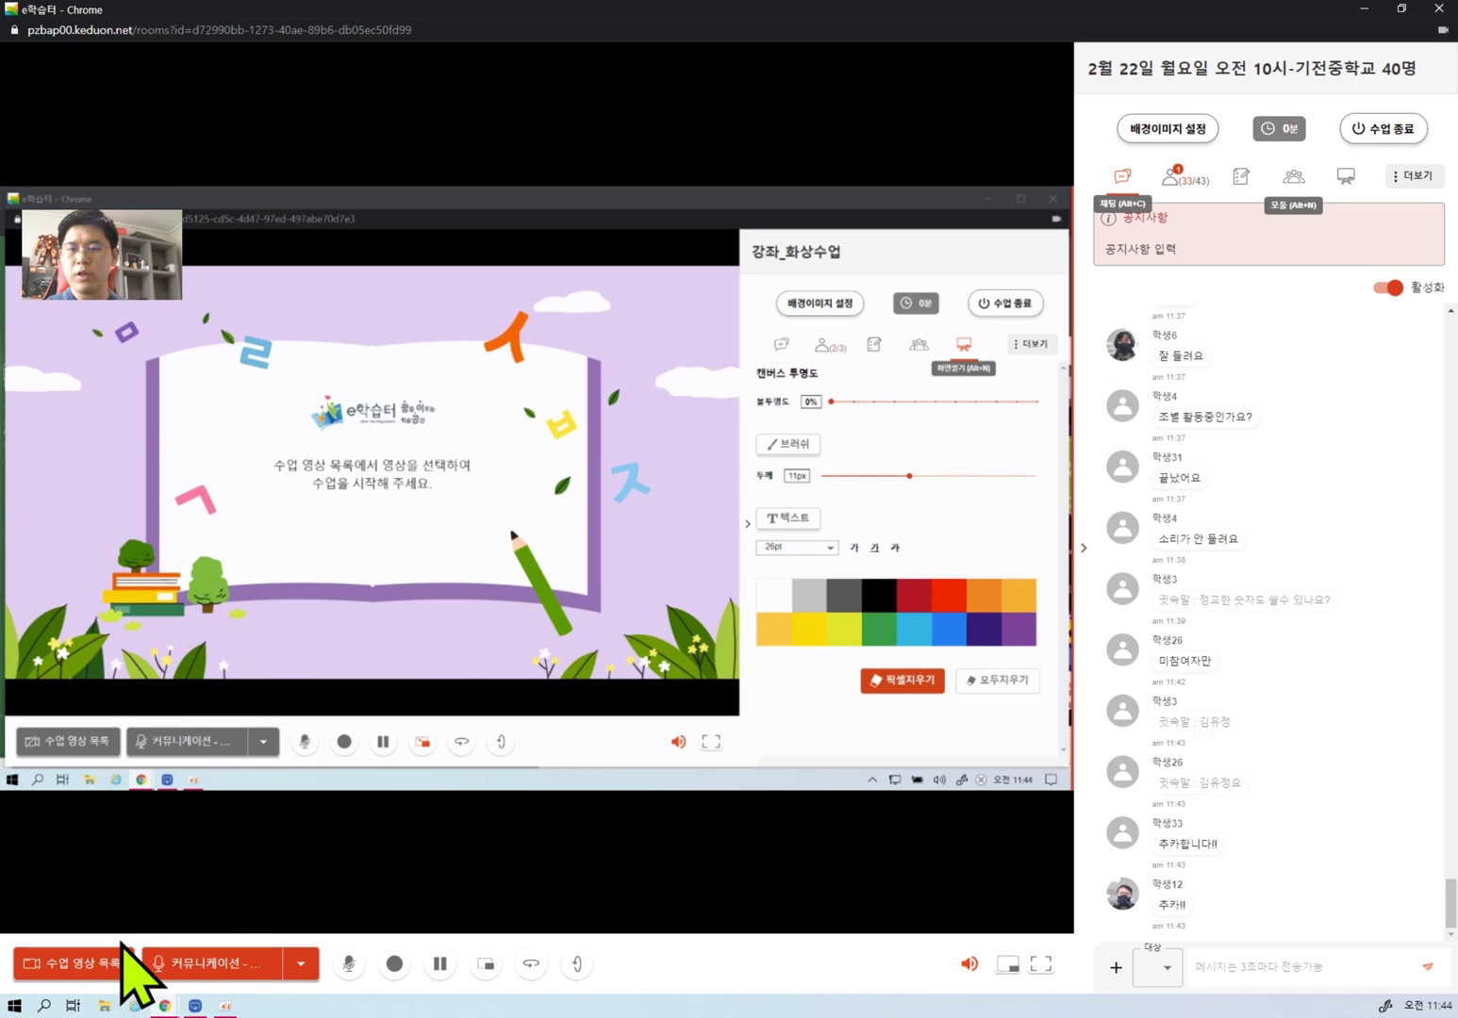
- Stop the current main source and share the desktop screen to the class
click(96, 971)
click(95, 971)
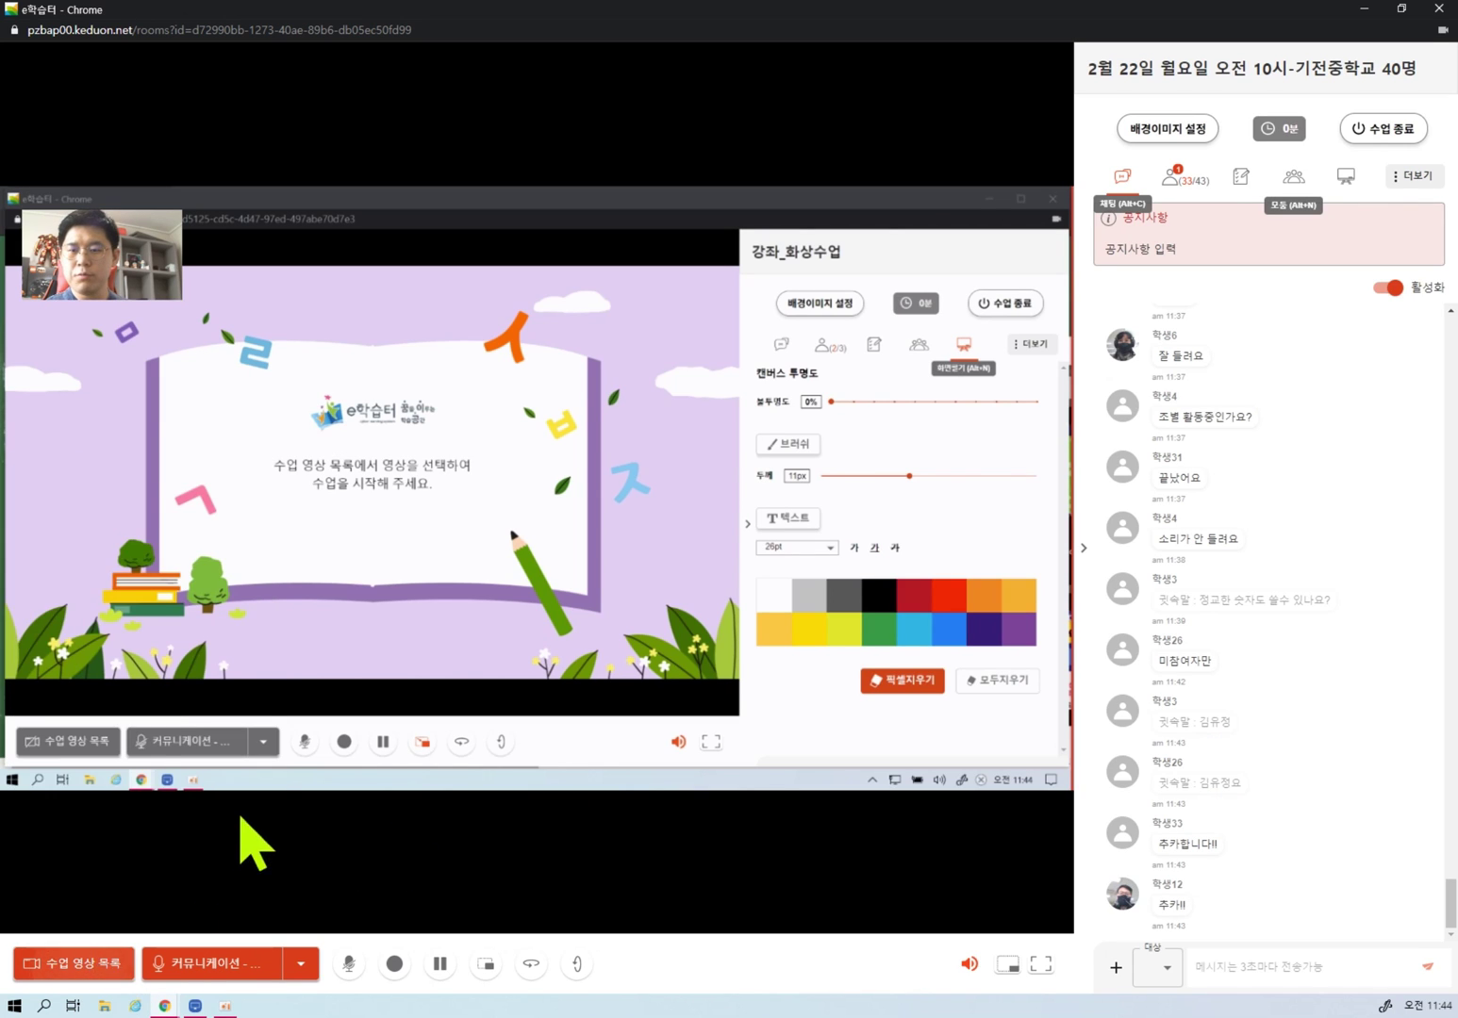
click(95, 963)
click(229, 691)
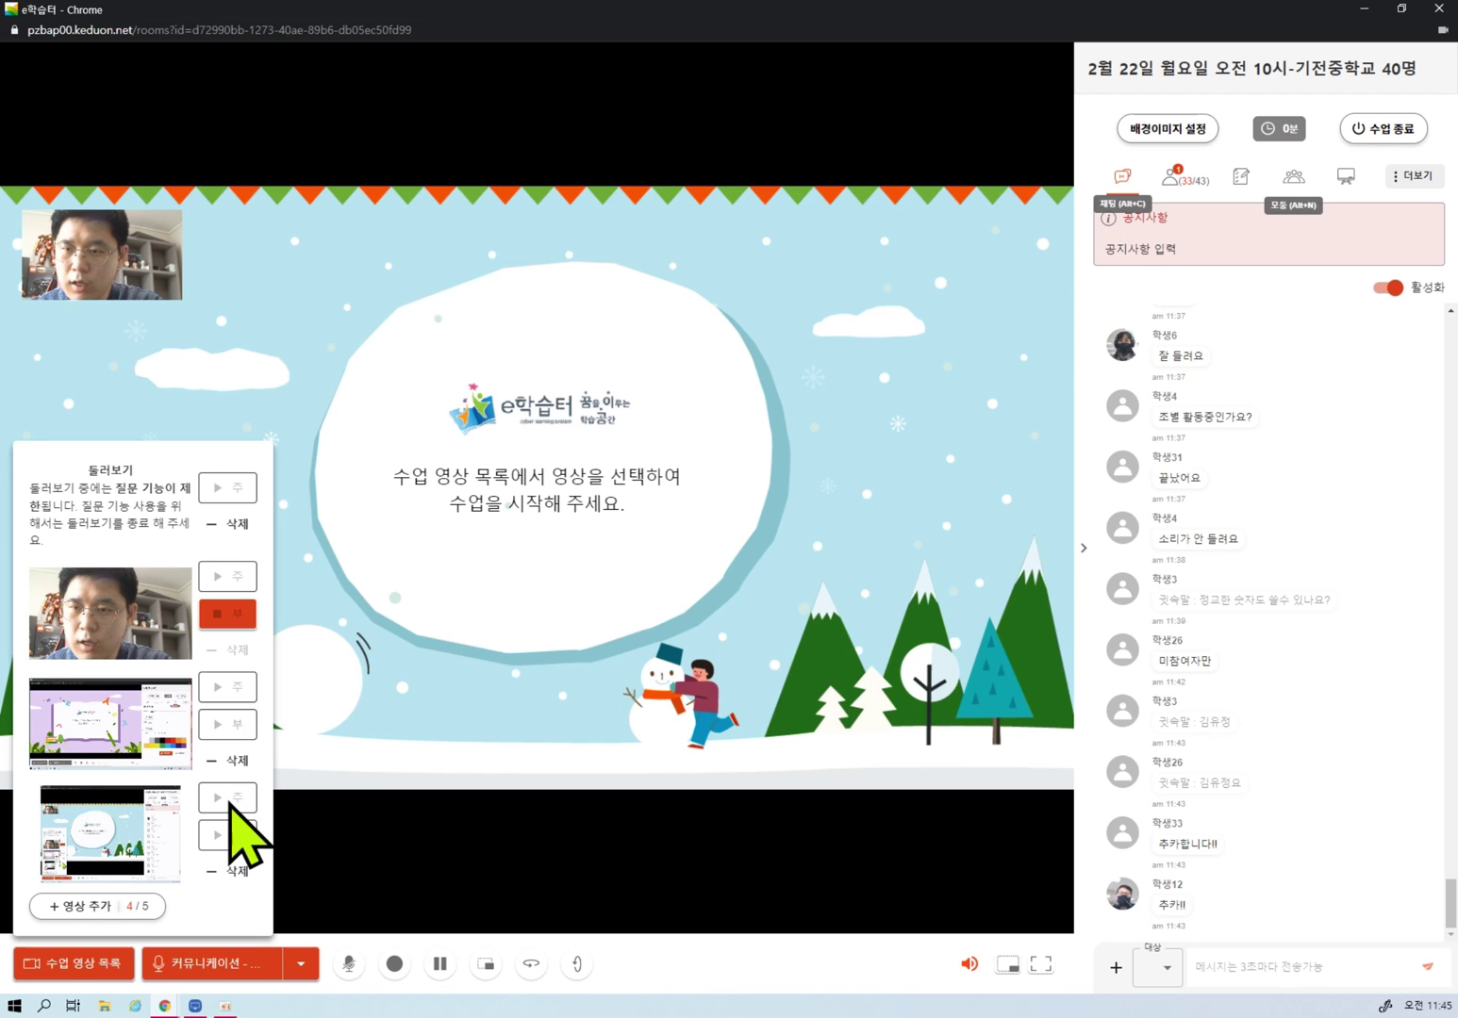
click(233, 798)
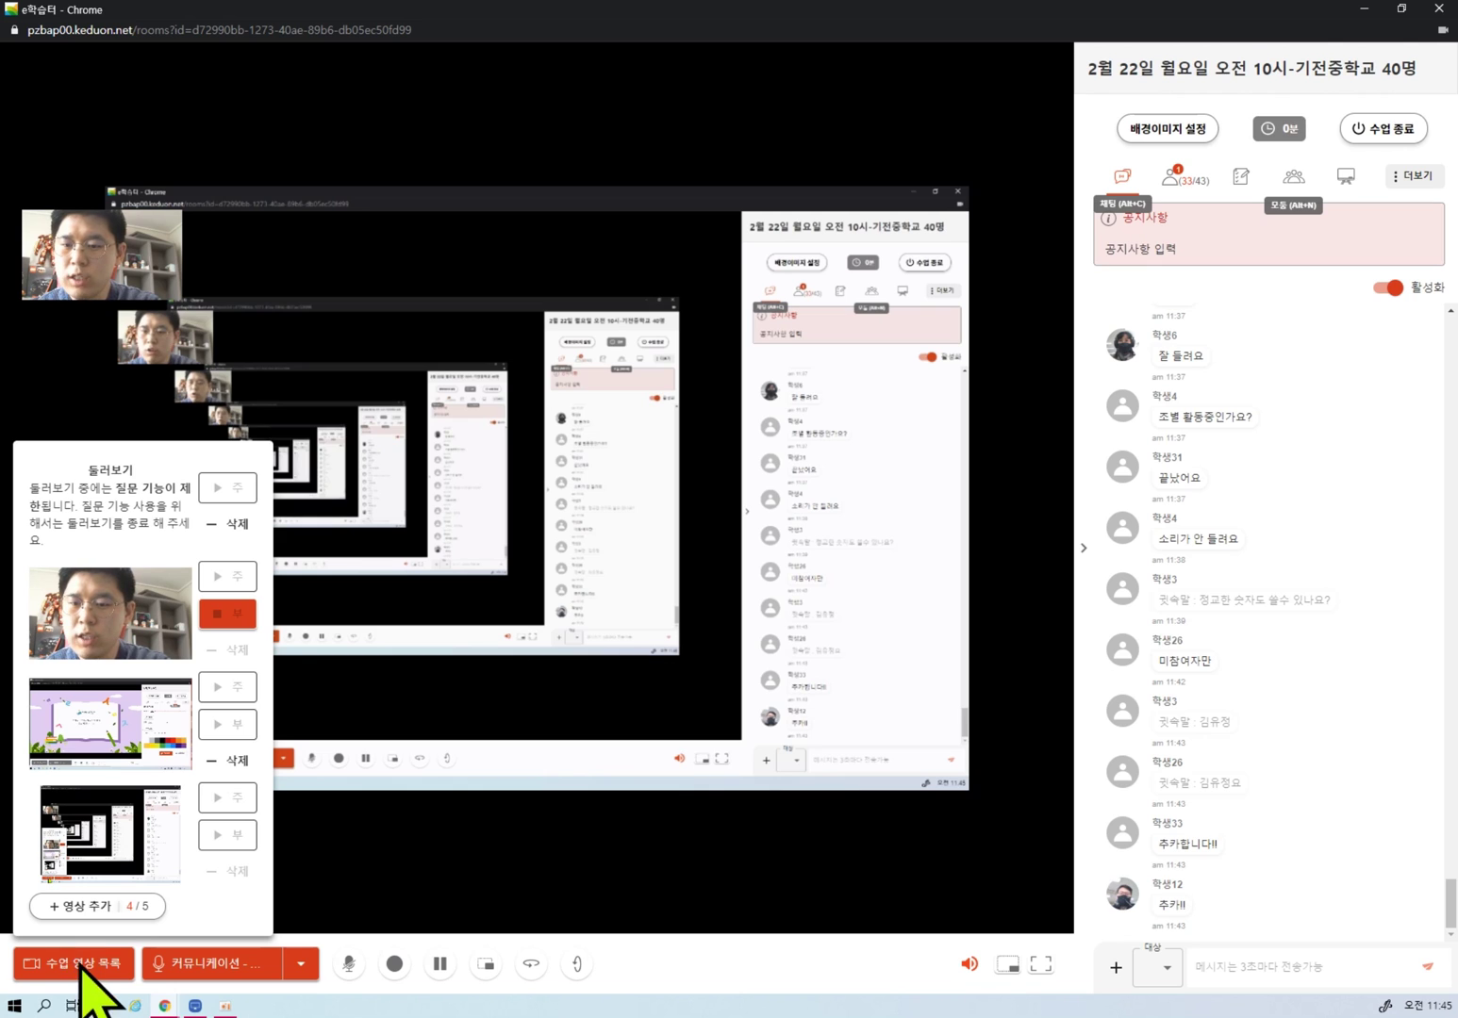
click(209, 960)
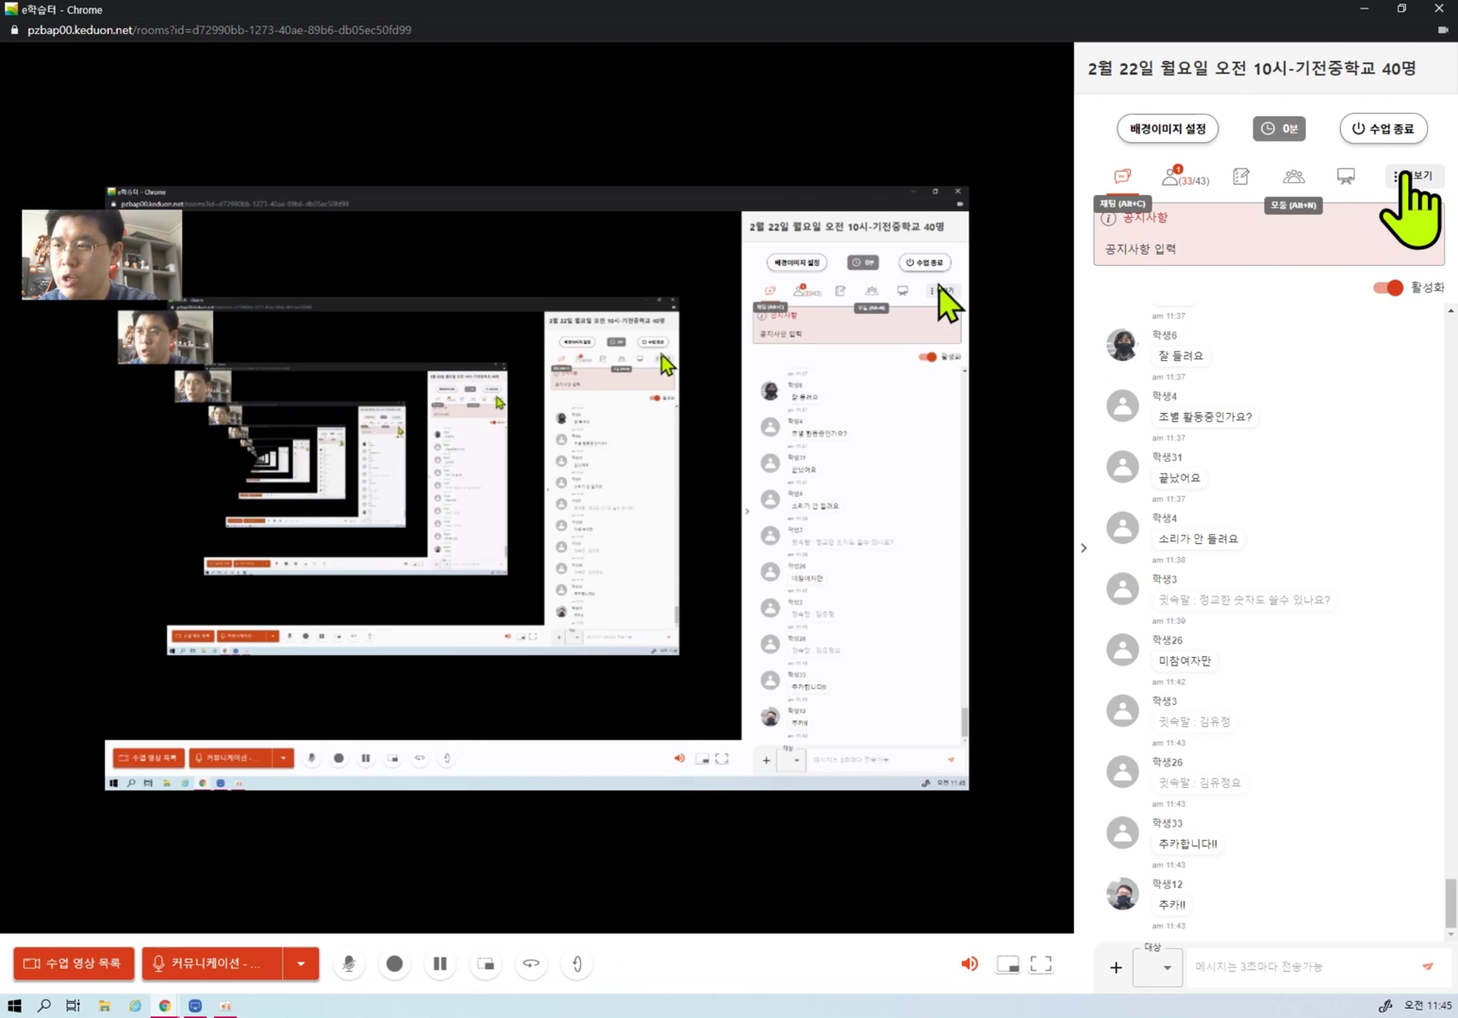
- Page through the participation results: 26 students responded and 16 did not
click(1411, 176)
click(1384, 299)
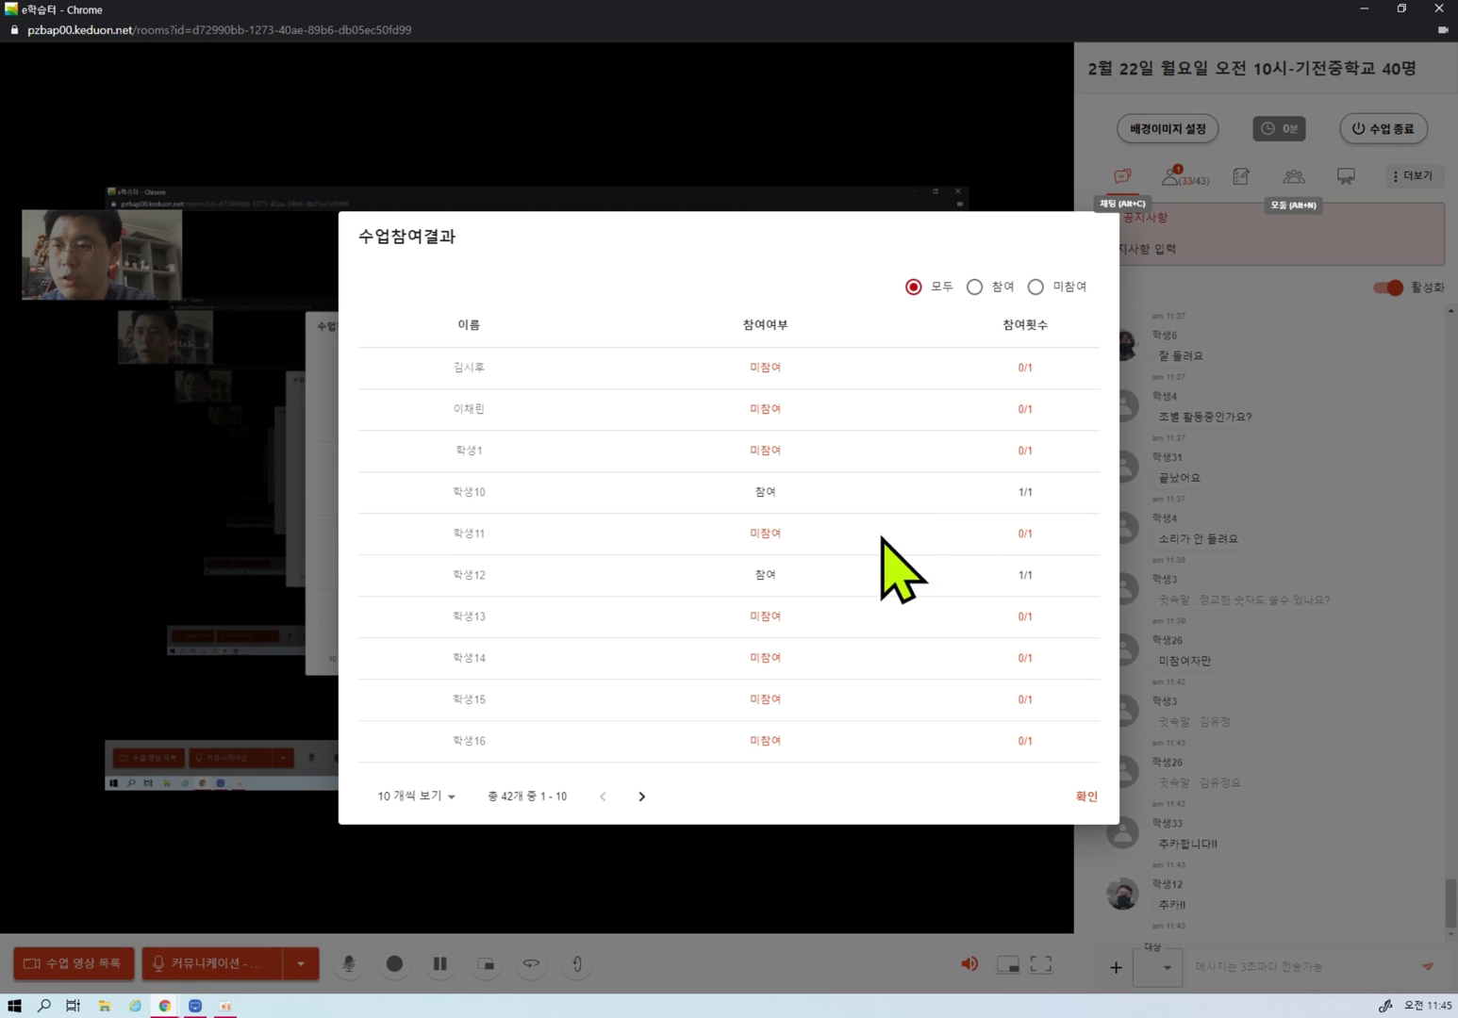
click(974, 287)
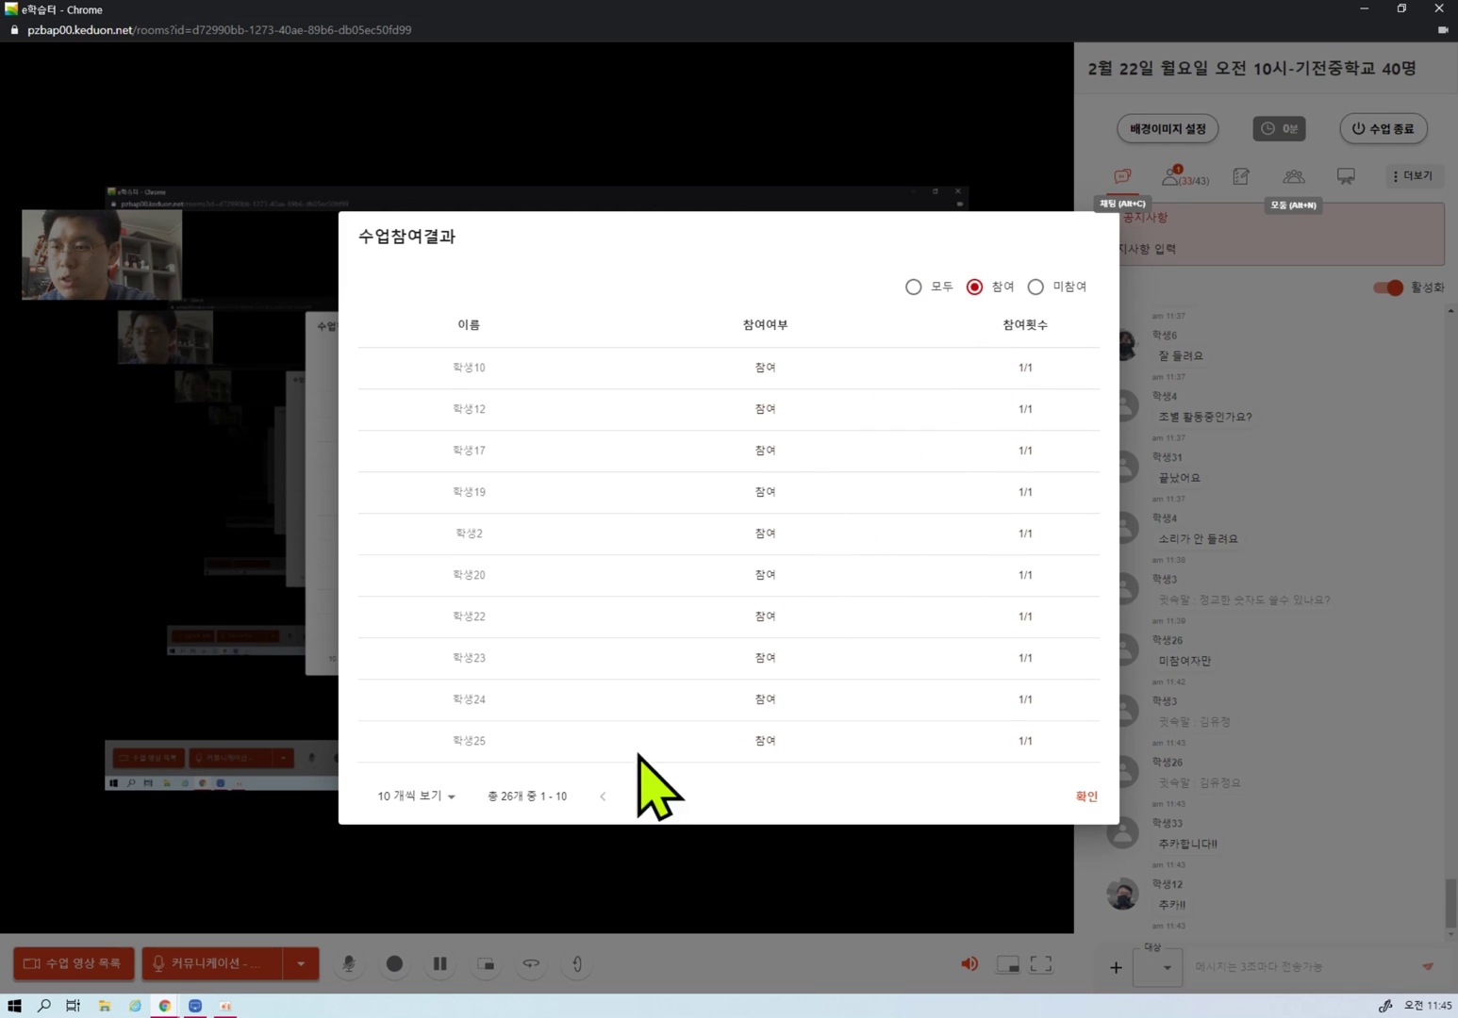
click(641, 796)
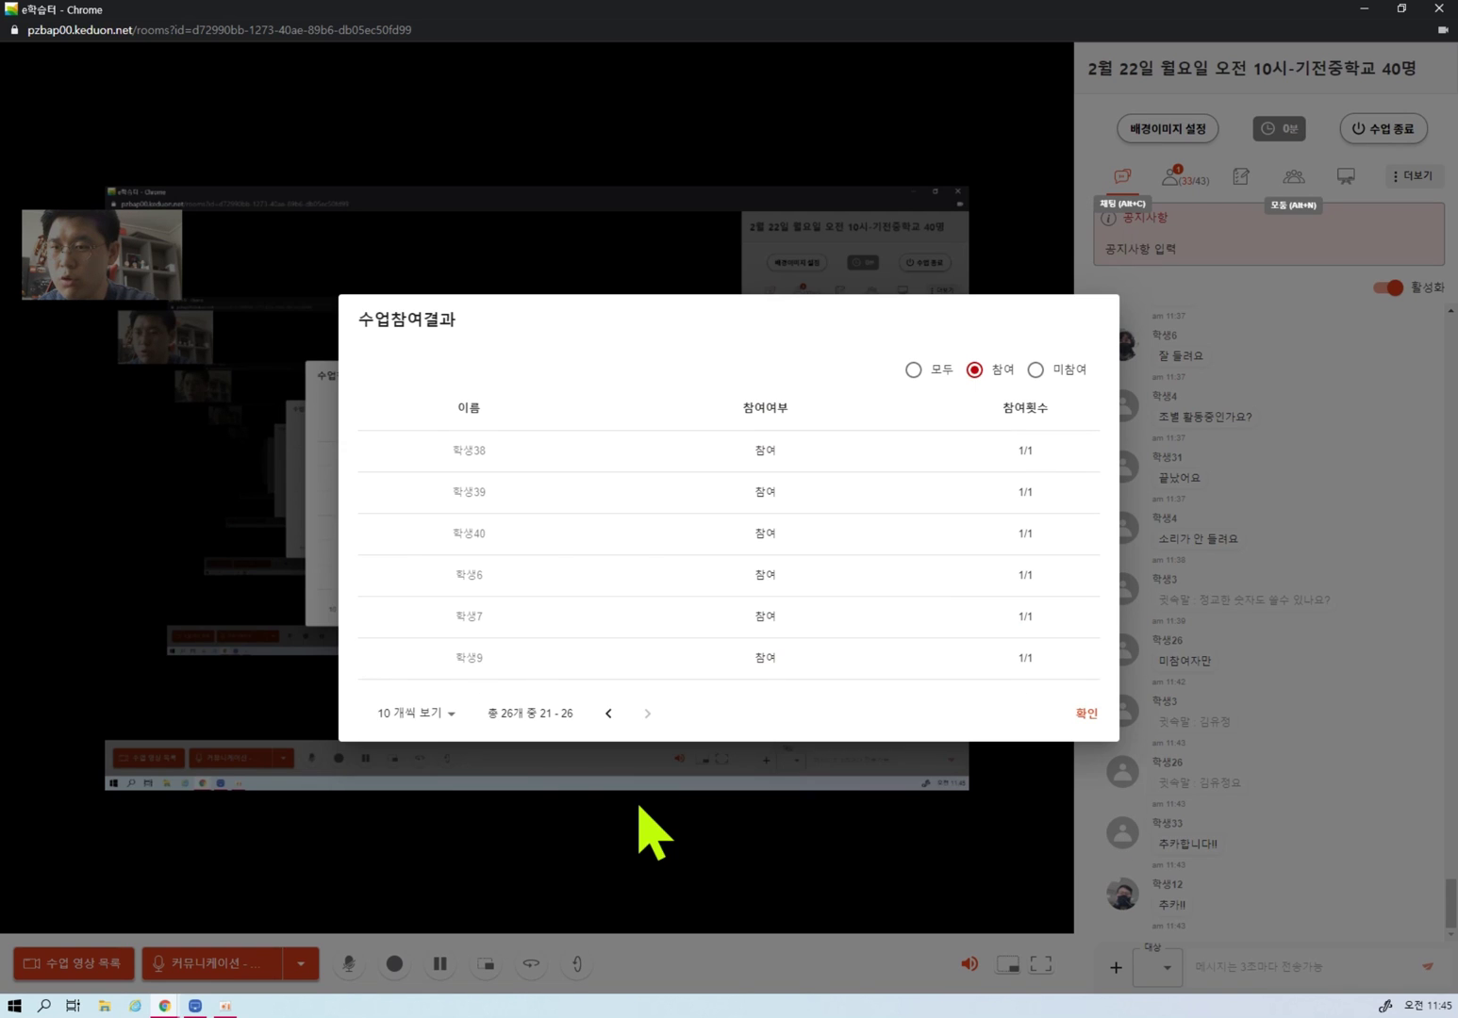
click(1035, 287)
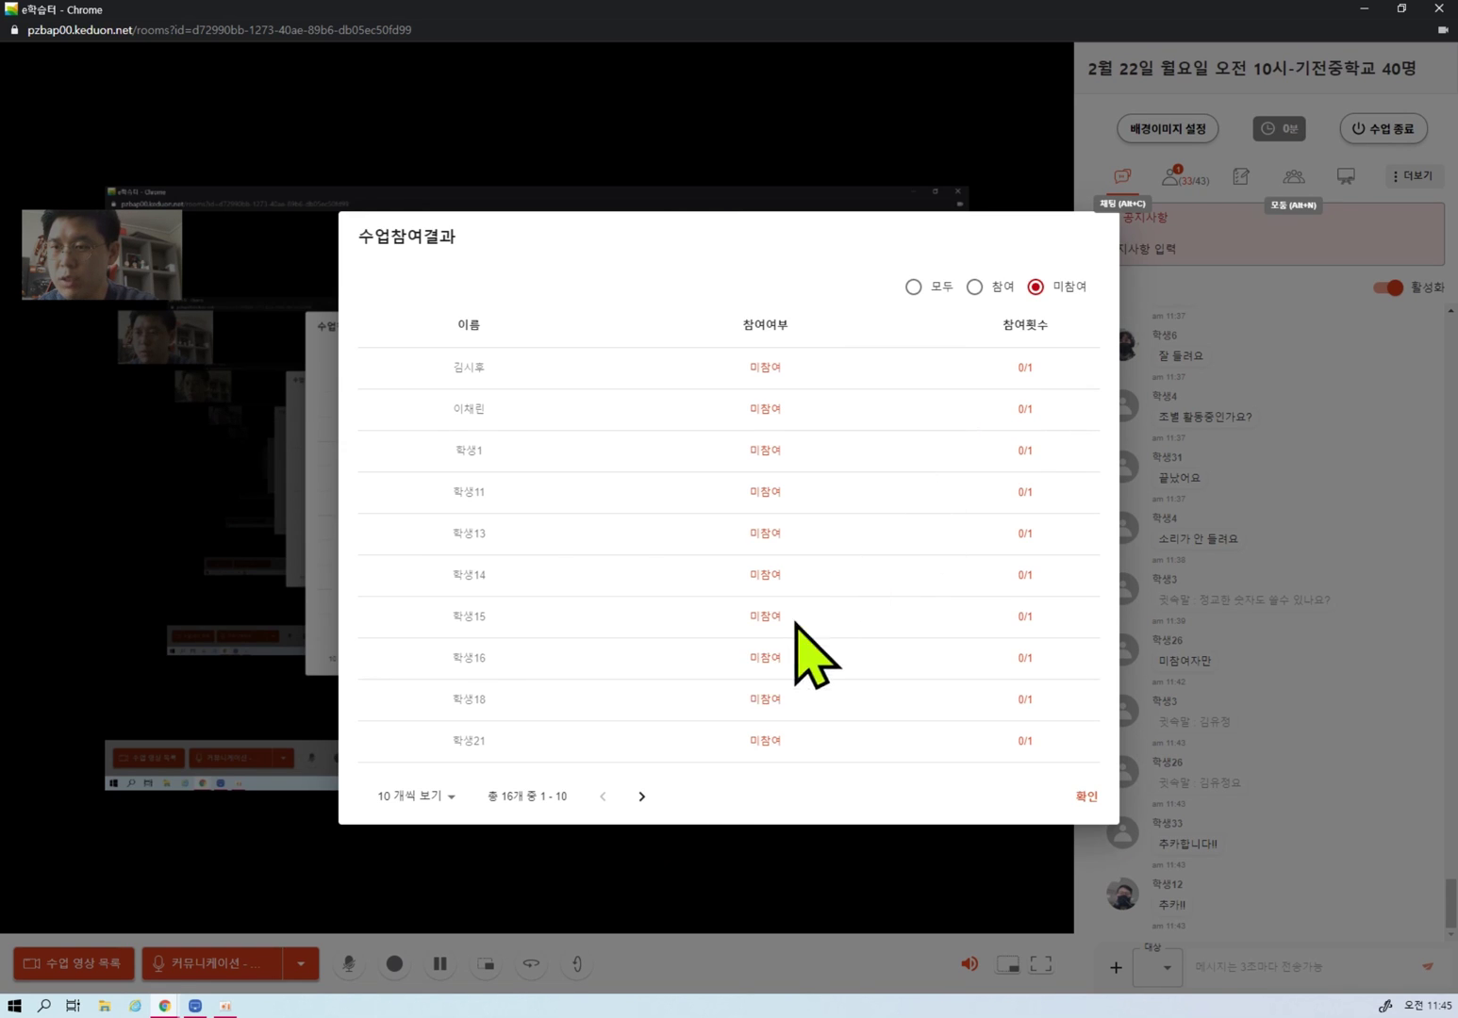
click(641, 796)
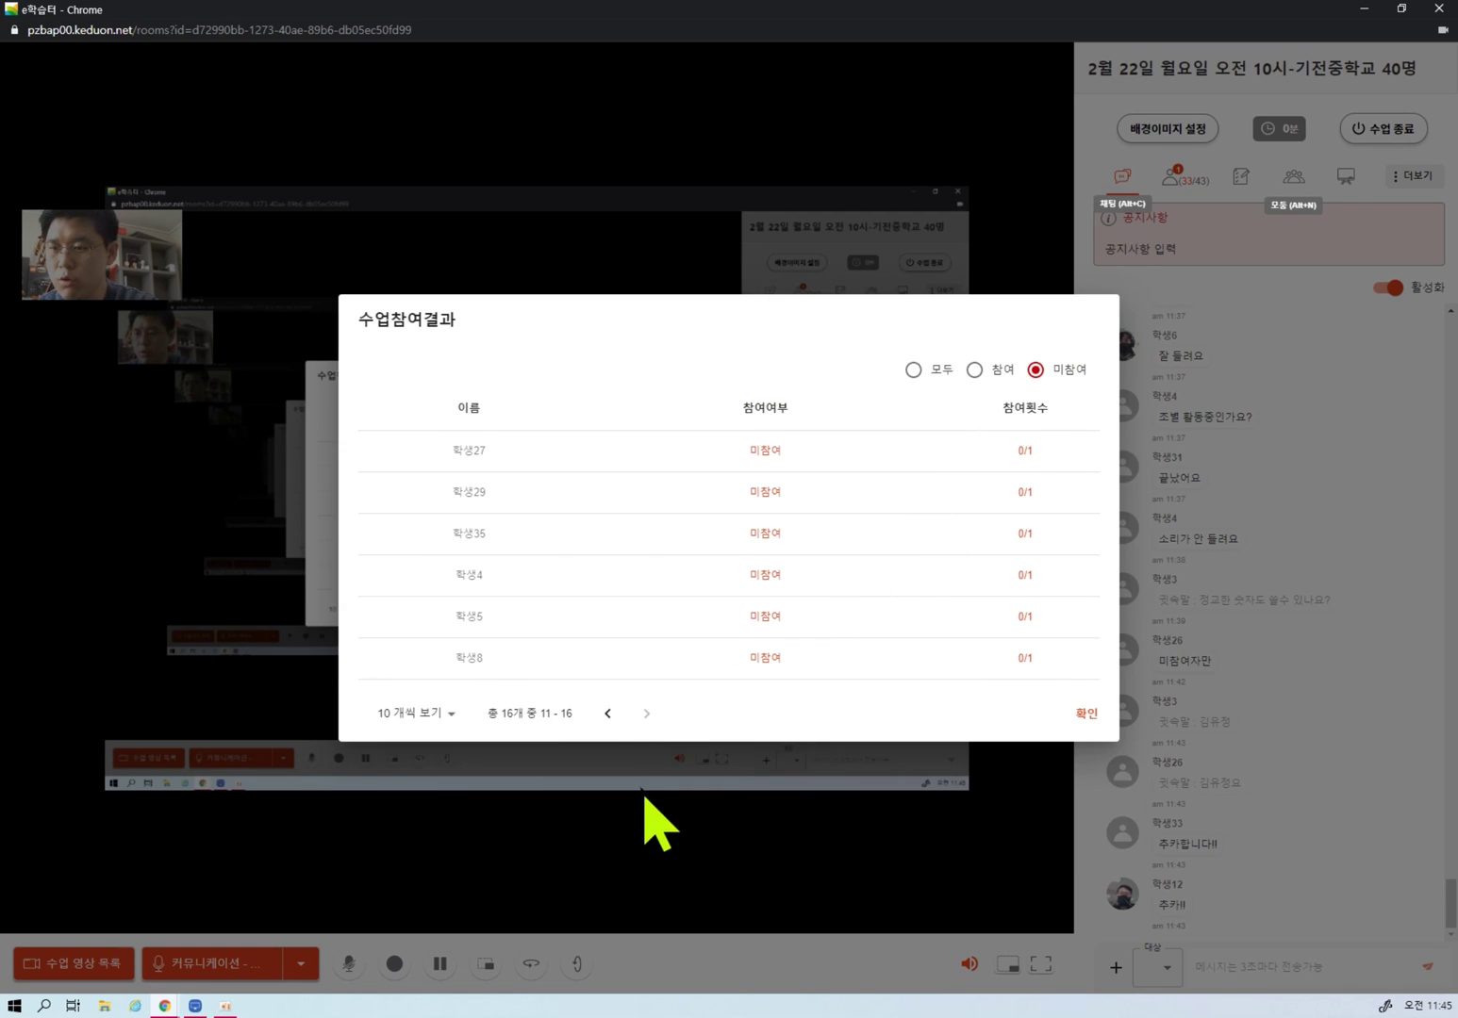
click(1084, 714)
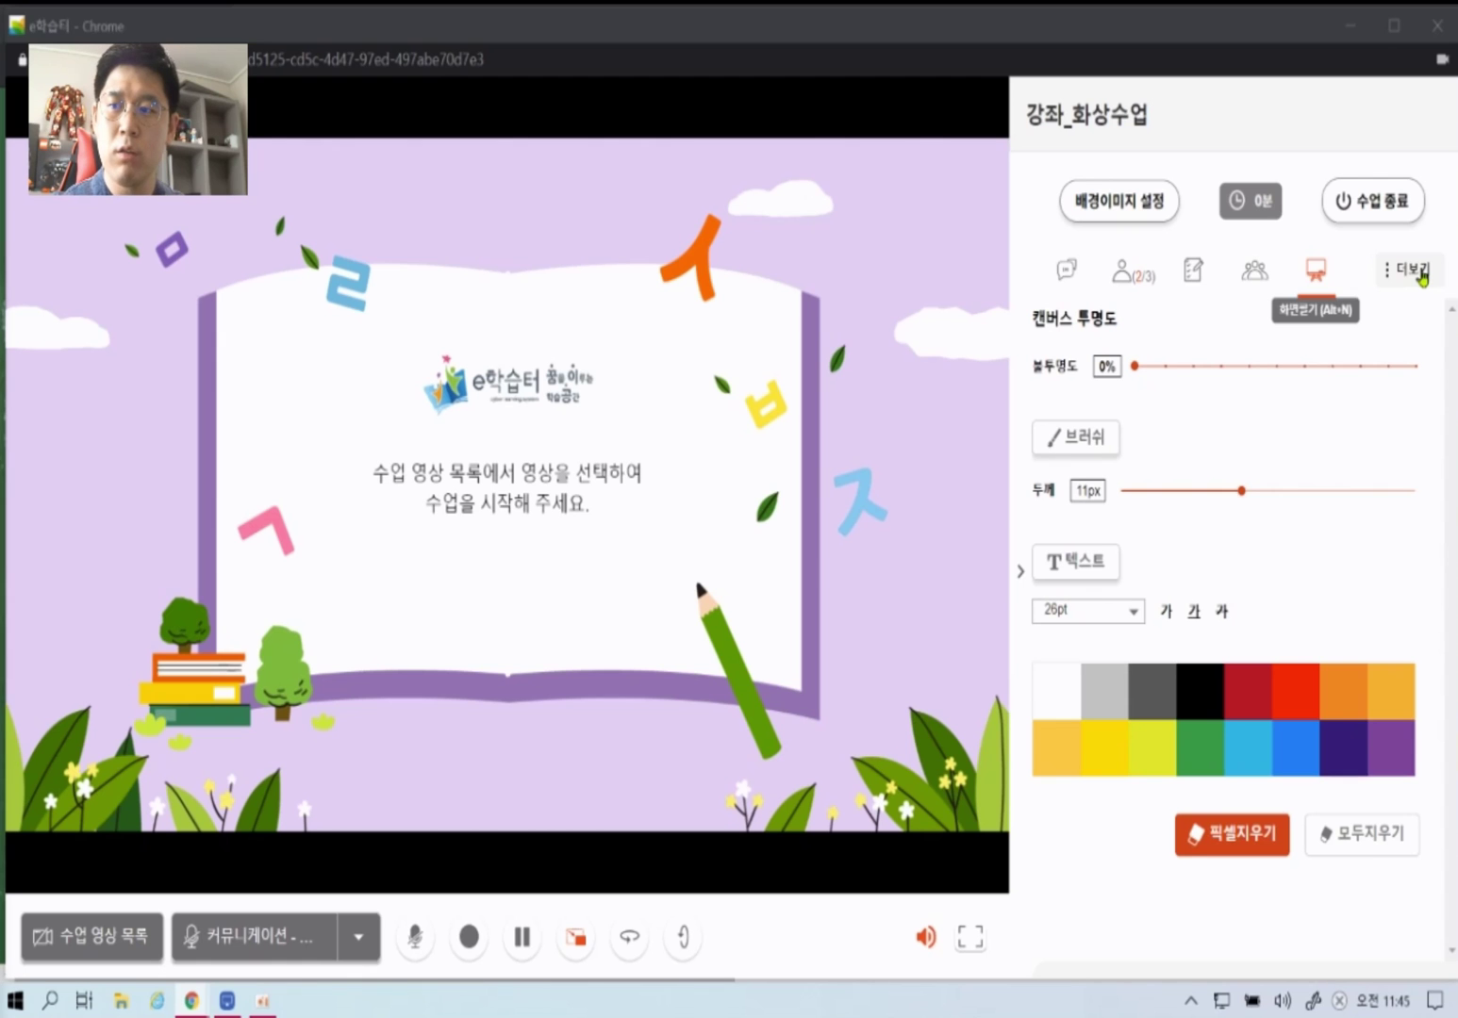
- Open the 더보기 menu to reach 퀴즈등록 and its 퀴즈 추가하기 form
click(1413, 269)
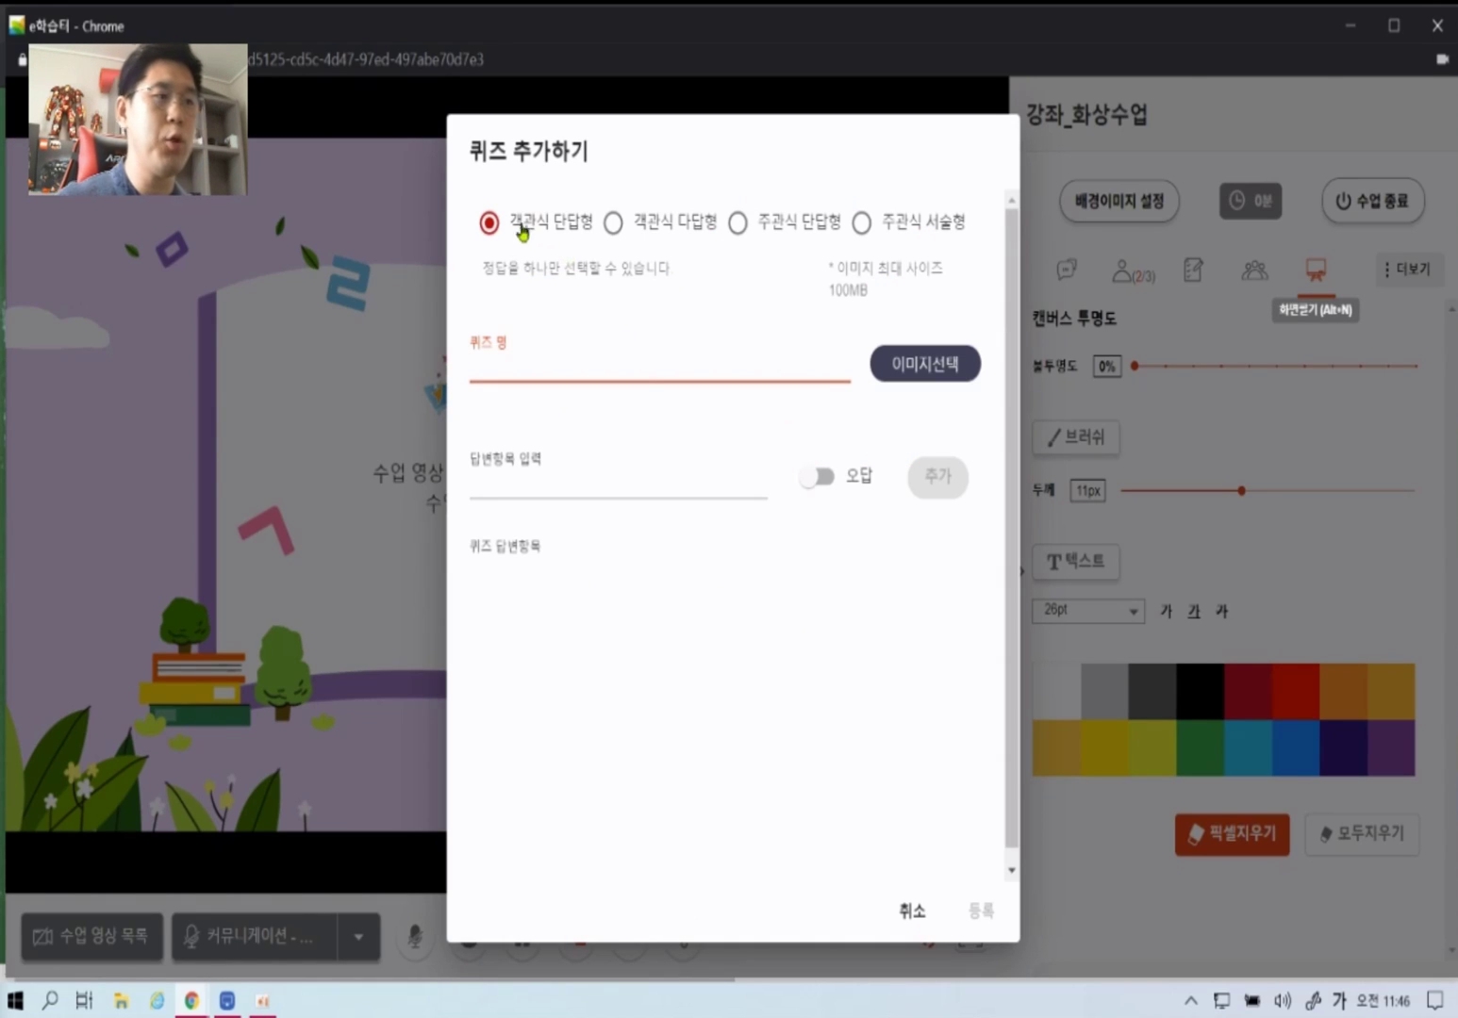
- Preview the other quiz types and settle on 객관식 단답형
click(663, 229)
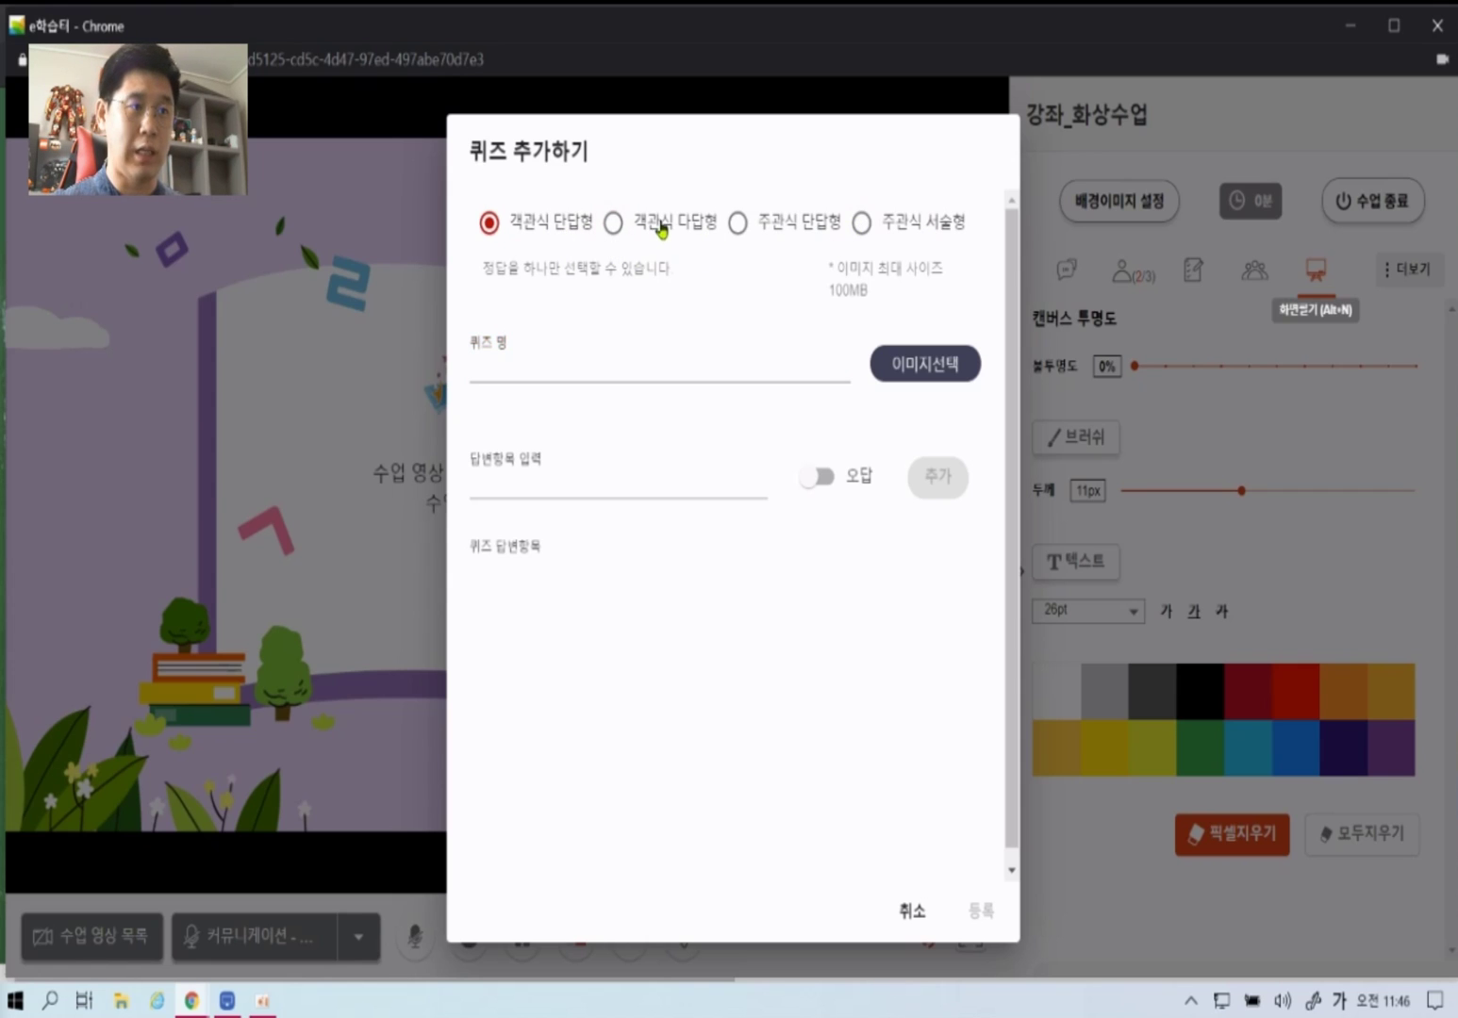
click(760, 229)
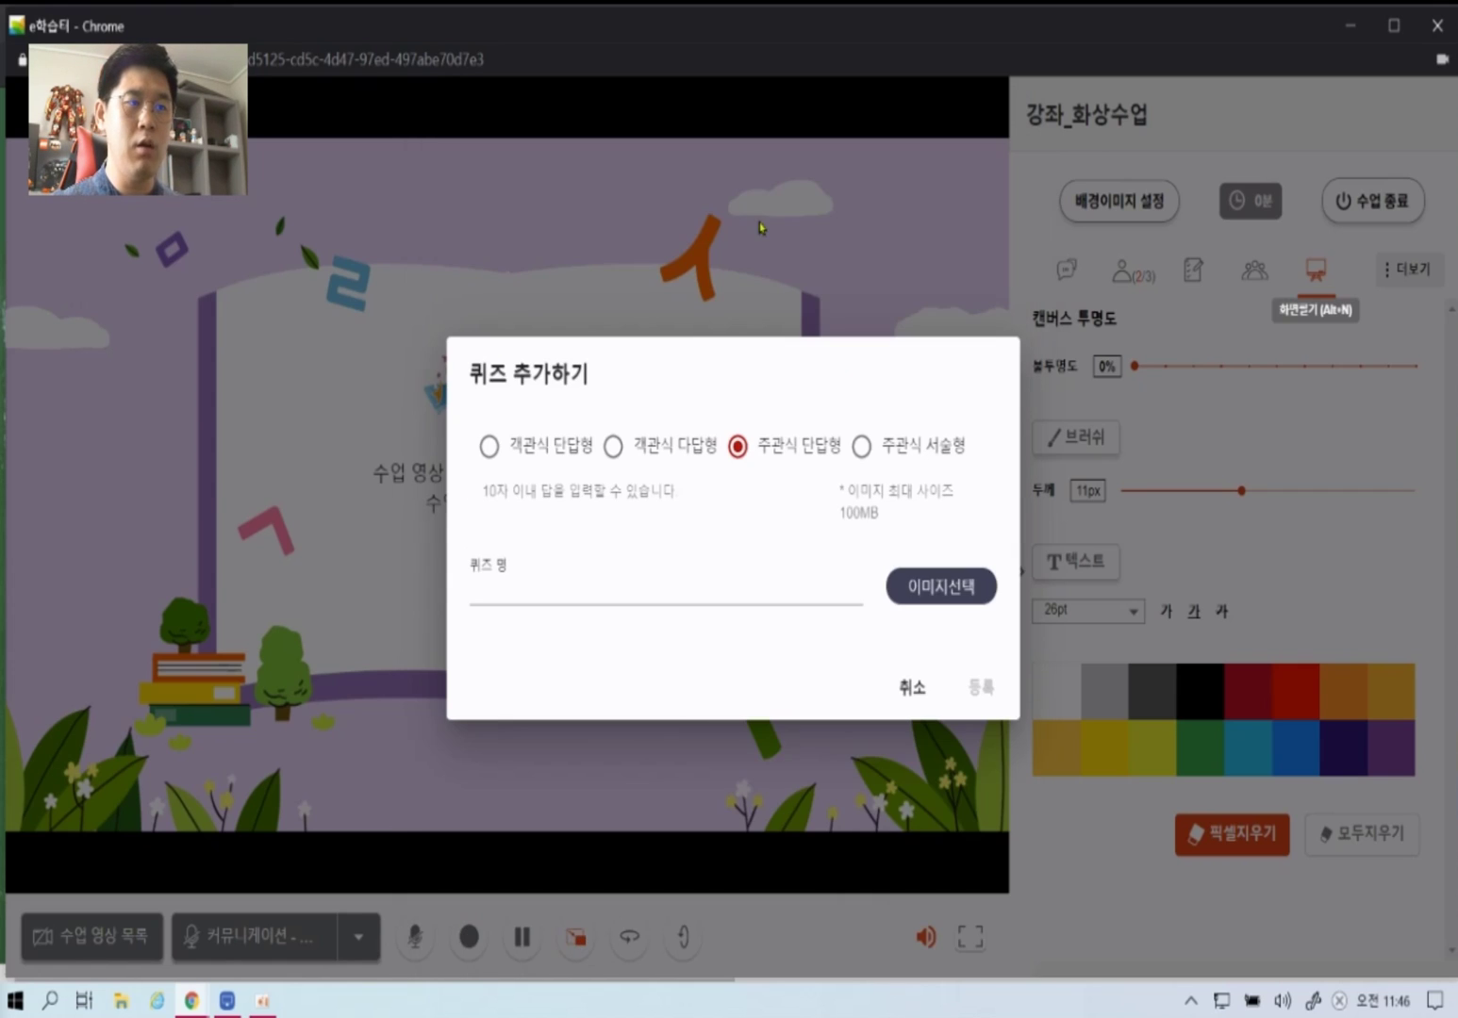
click(929, 455)
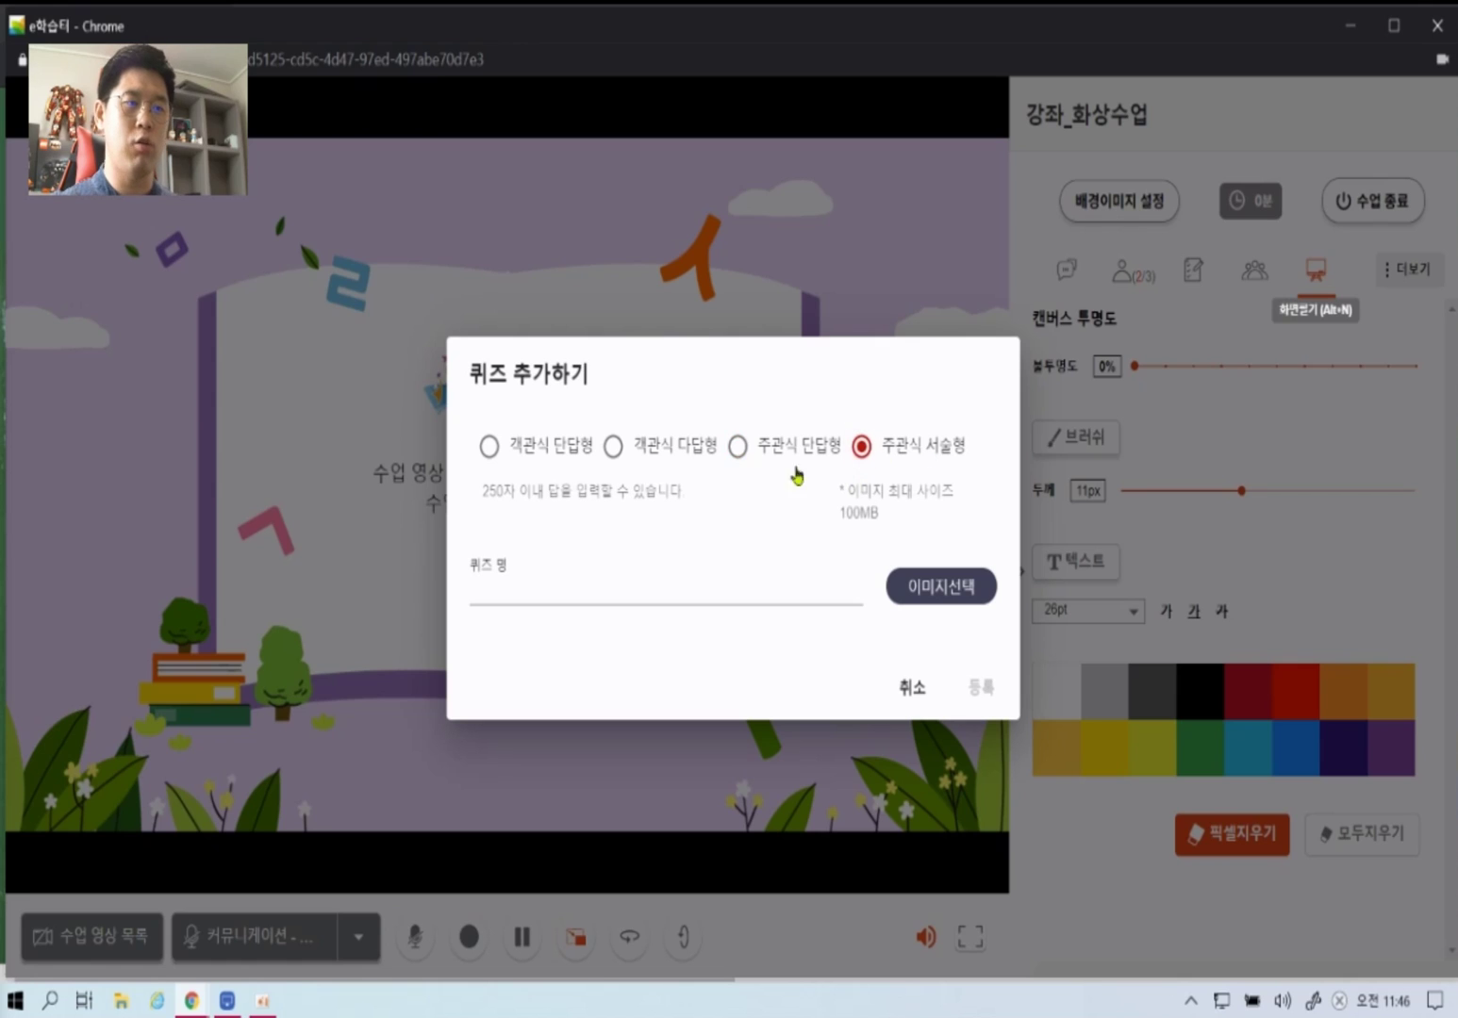
click(535, 453)
- Title the quiz '이 연결 방법은?' and attach the 직렬, 병렬 circuit image
click(583, 365)
text(이 연결 방법은?)
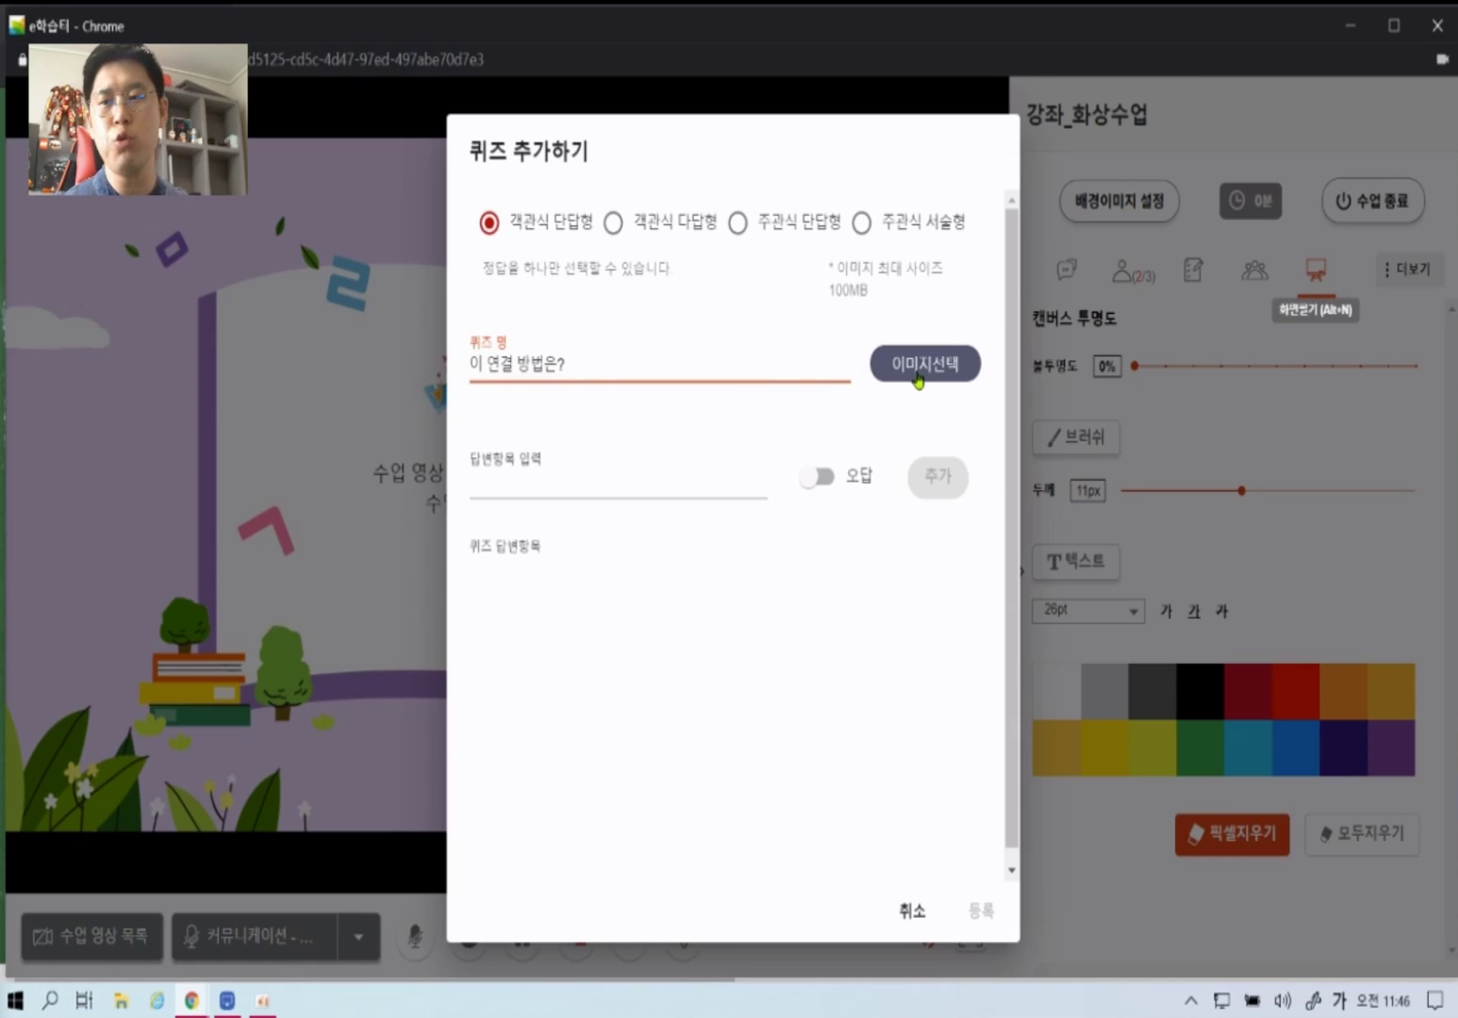
click(947, 364)
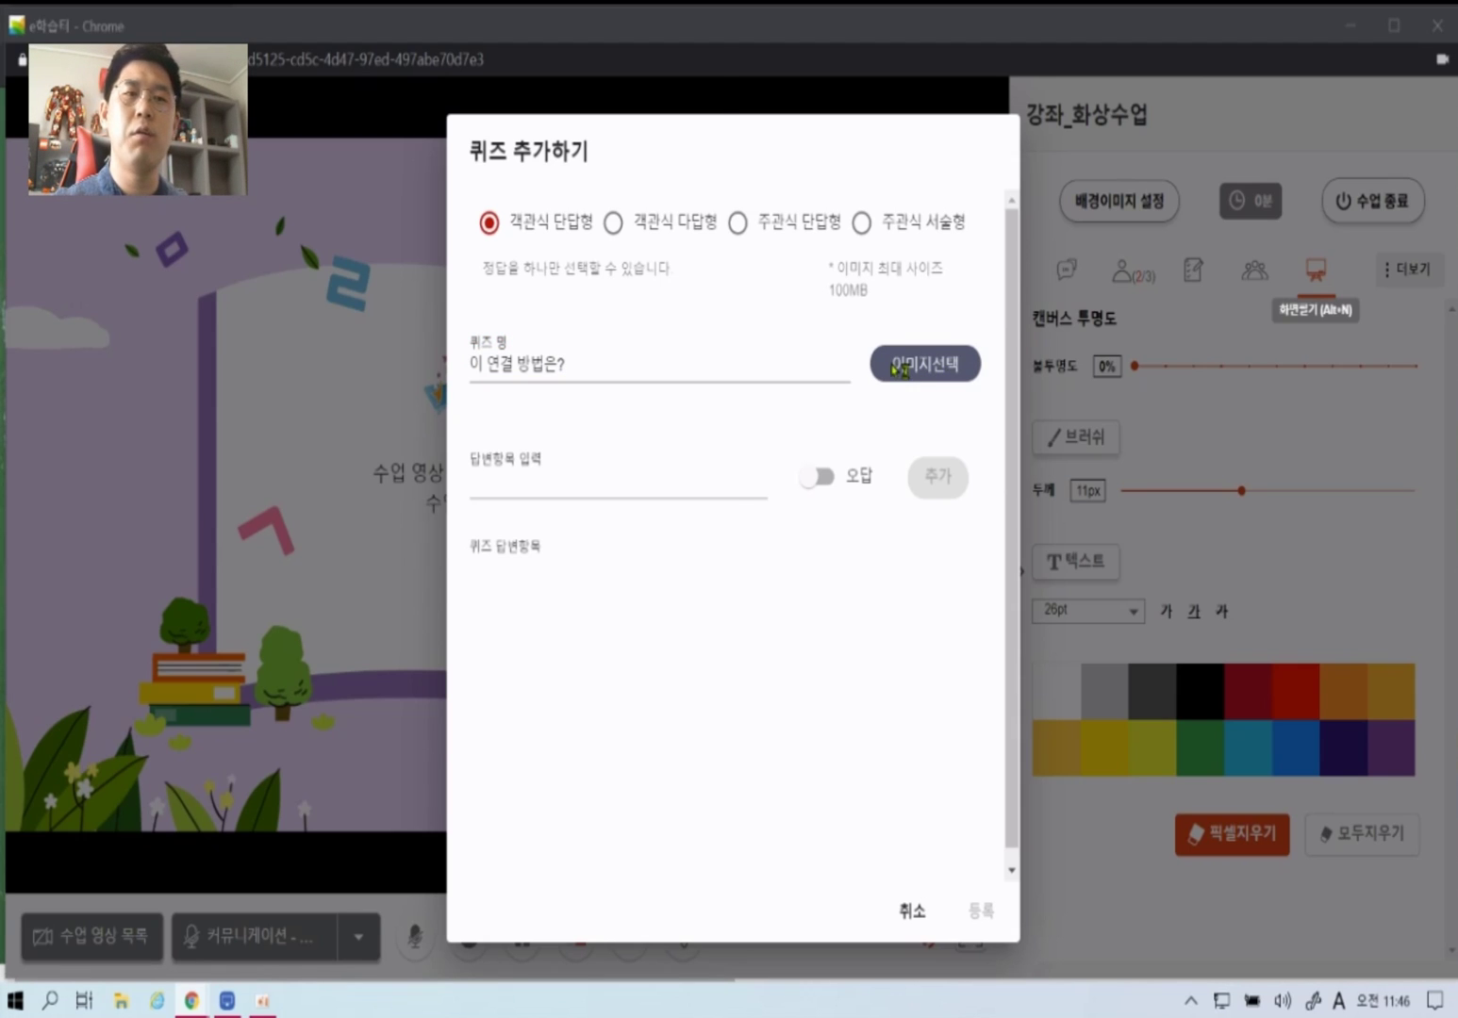
click(696, 232)
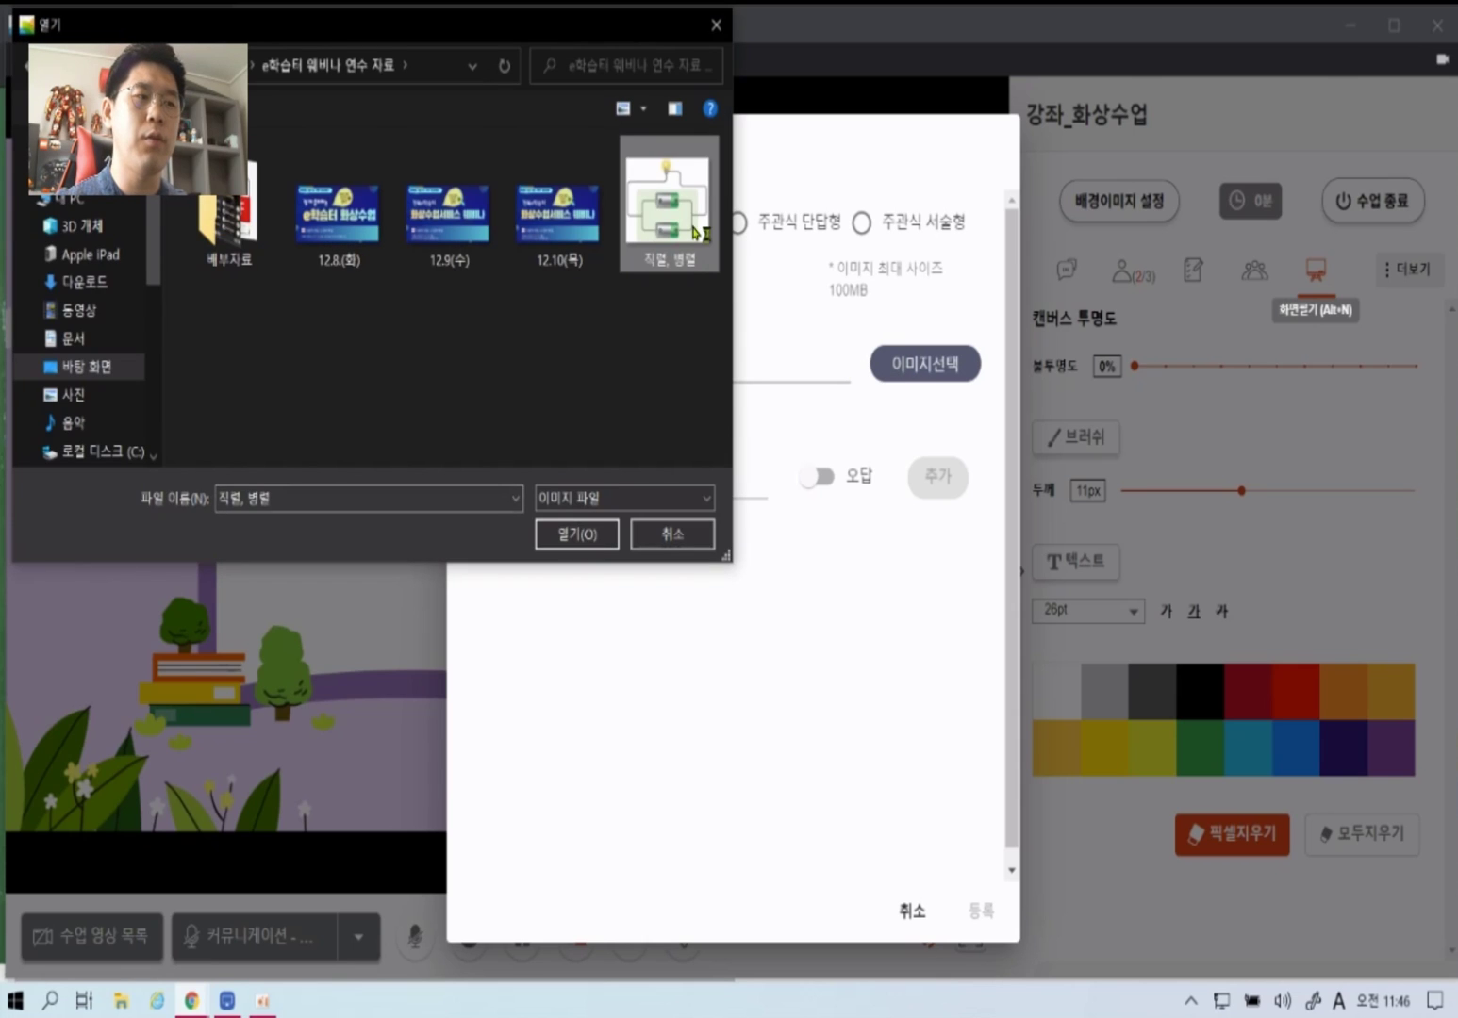
click(613, 533)
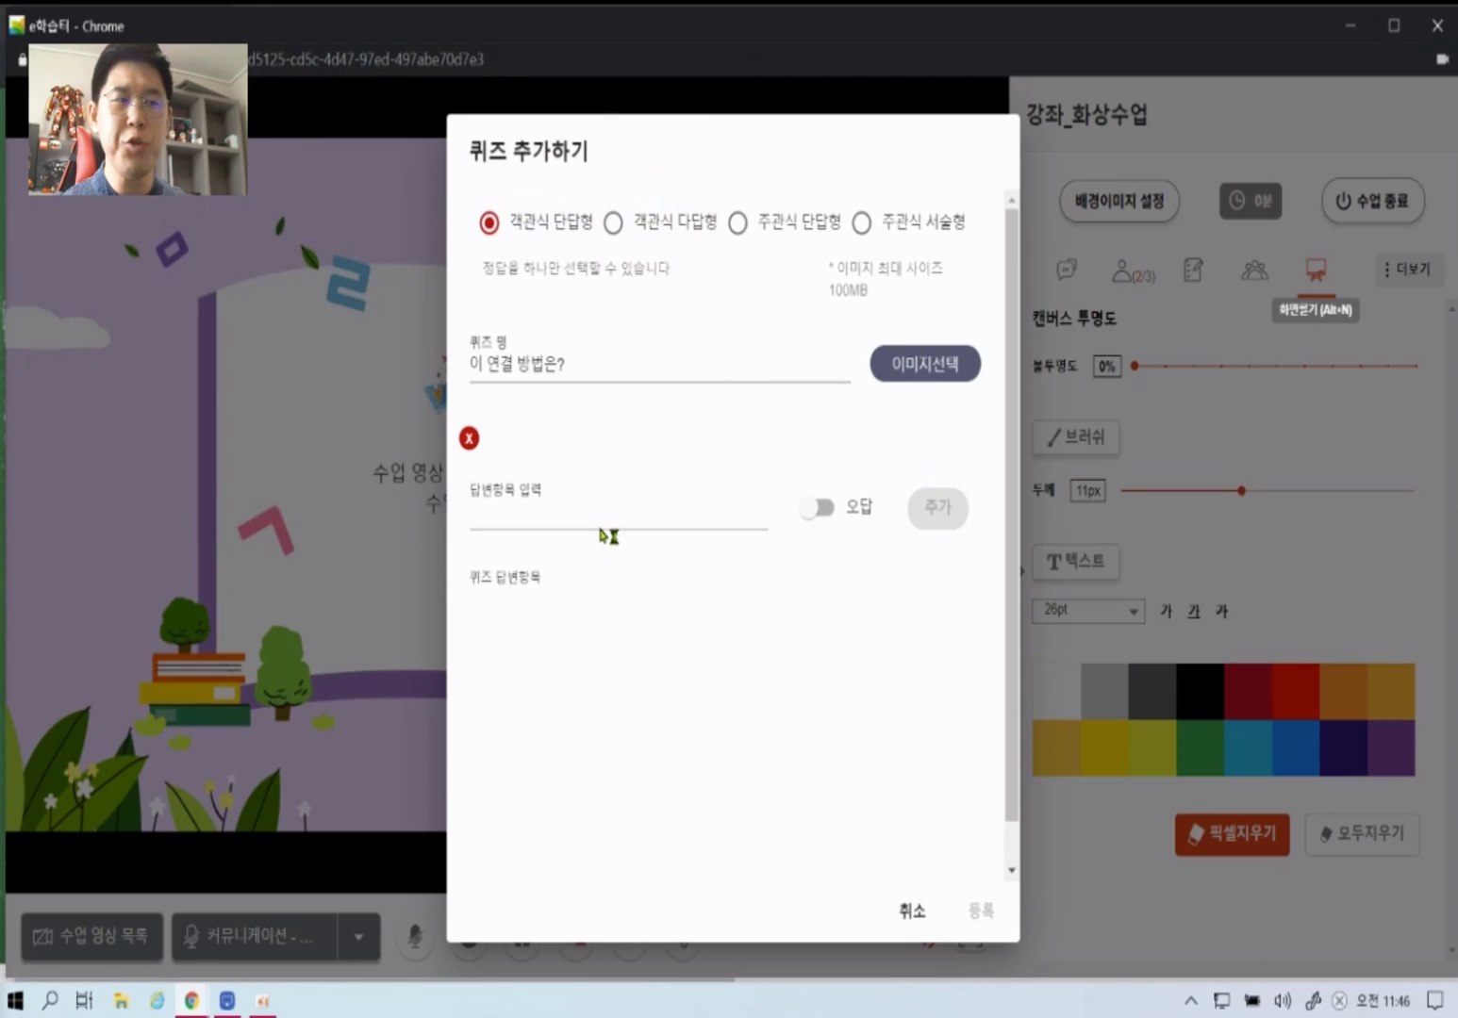
- Add 직렬 as a wrong answer and 병렬 as the correct one, then register
click(602, 513)
text(직렬)
key(Return)
click(601, 520)
text(병렬)
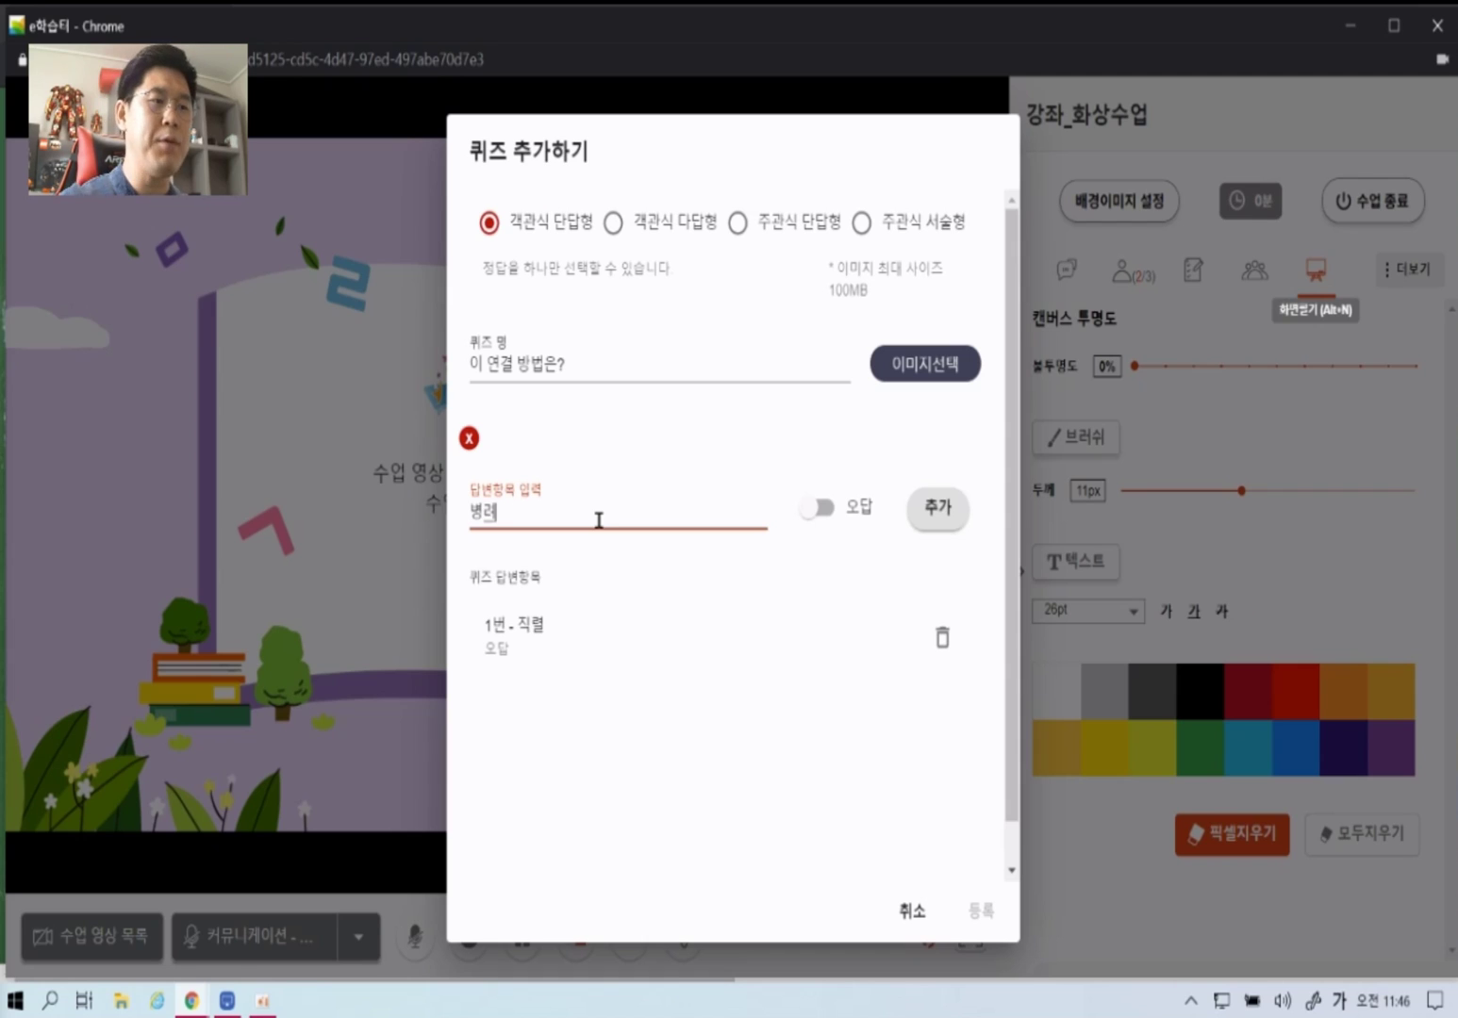
click(824, 513)
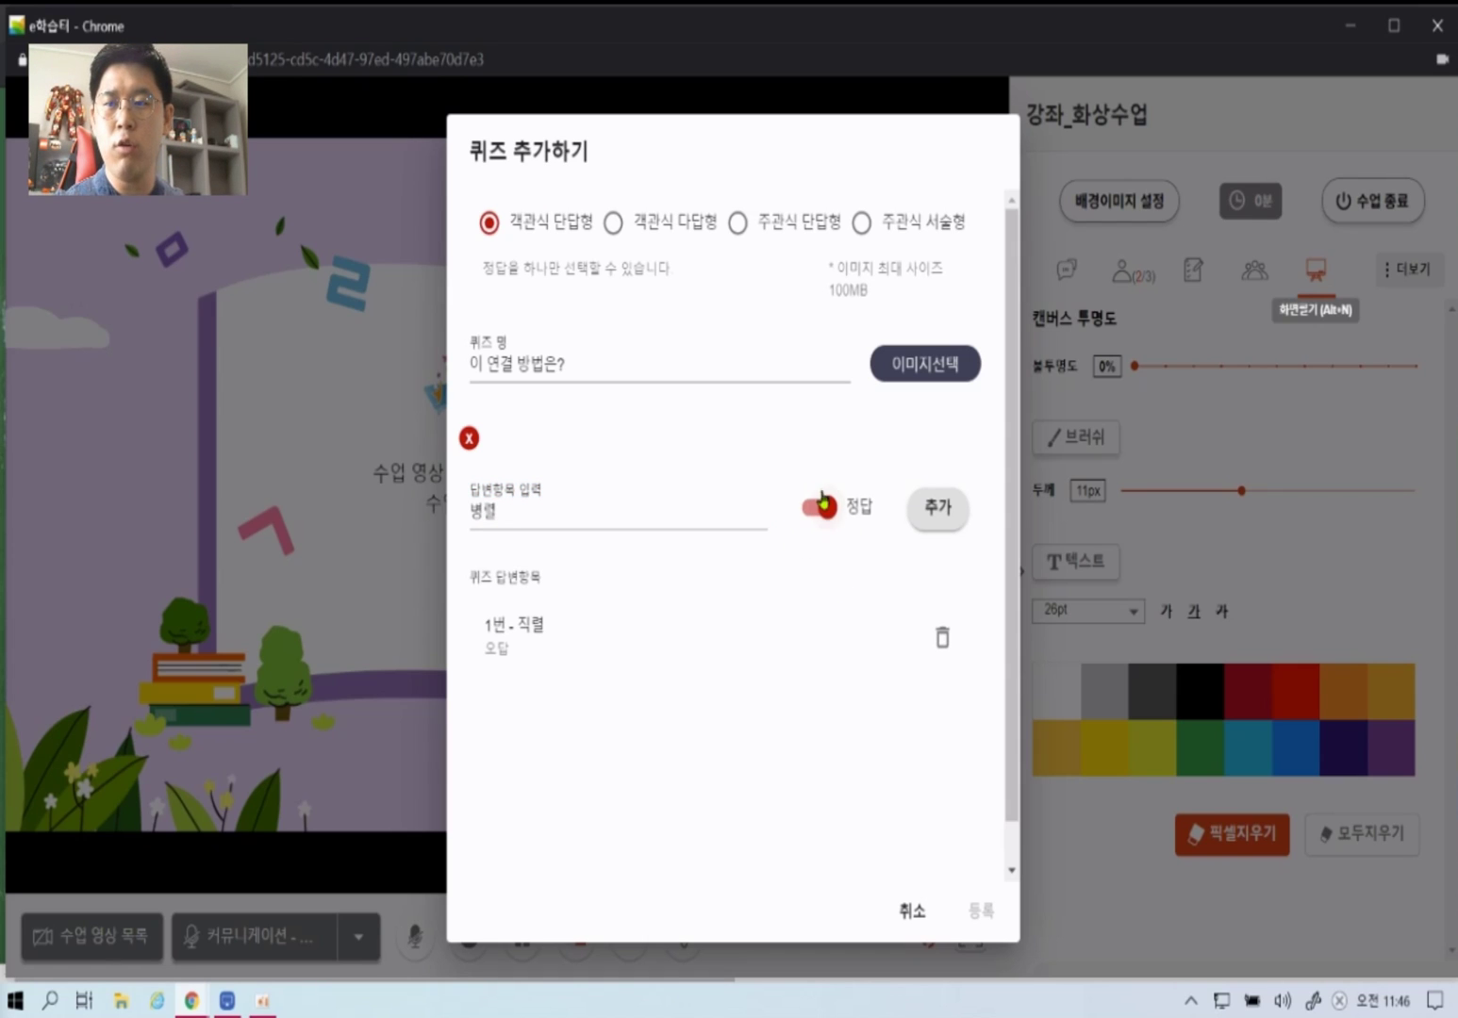
click(936, 509)
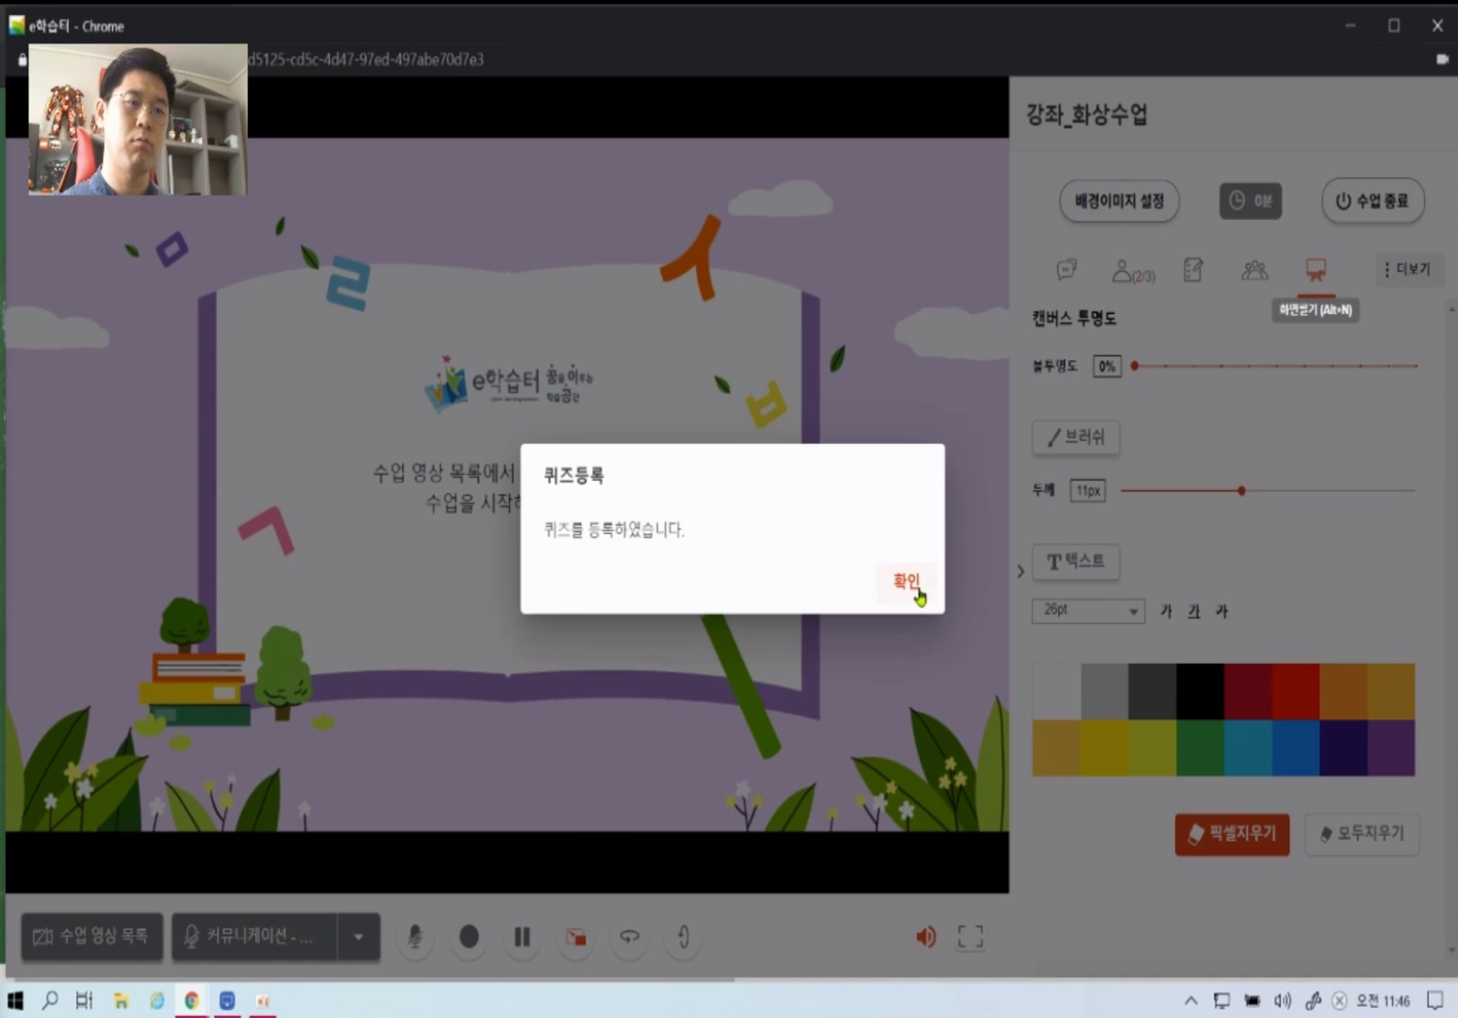
click(907, 581)
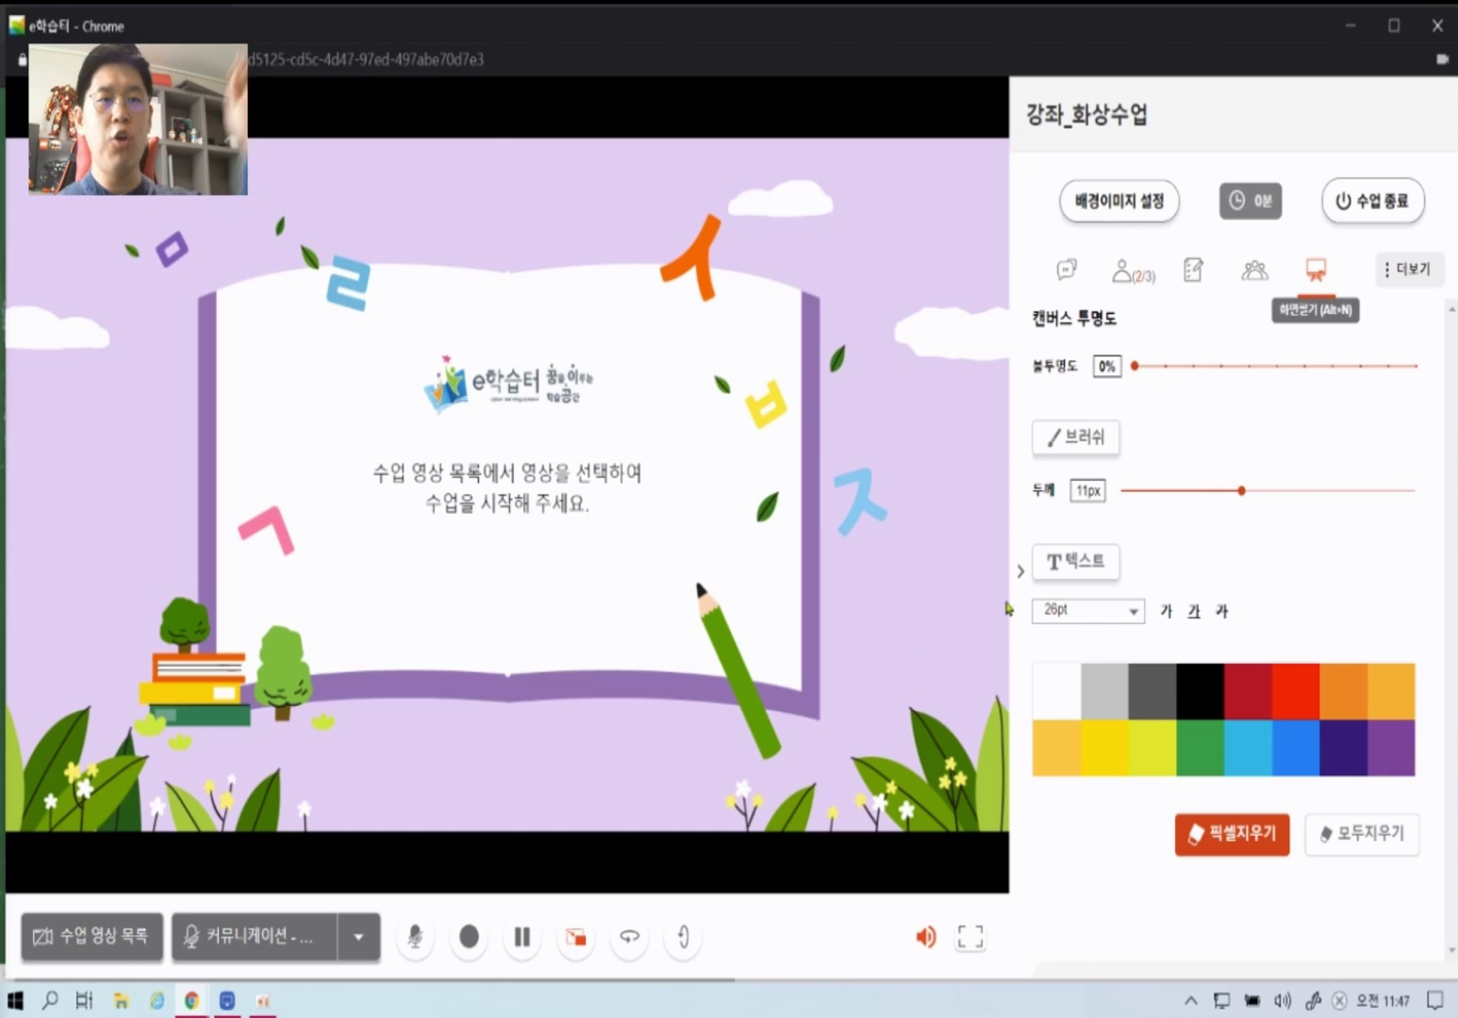
- Hand out the quiz to students via 퀴즈출제
click(1427, 272)
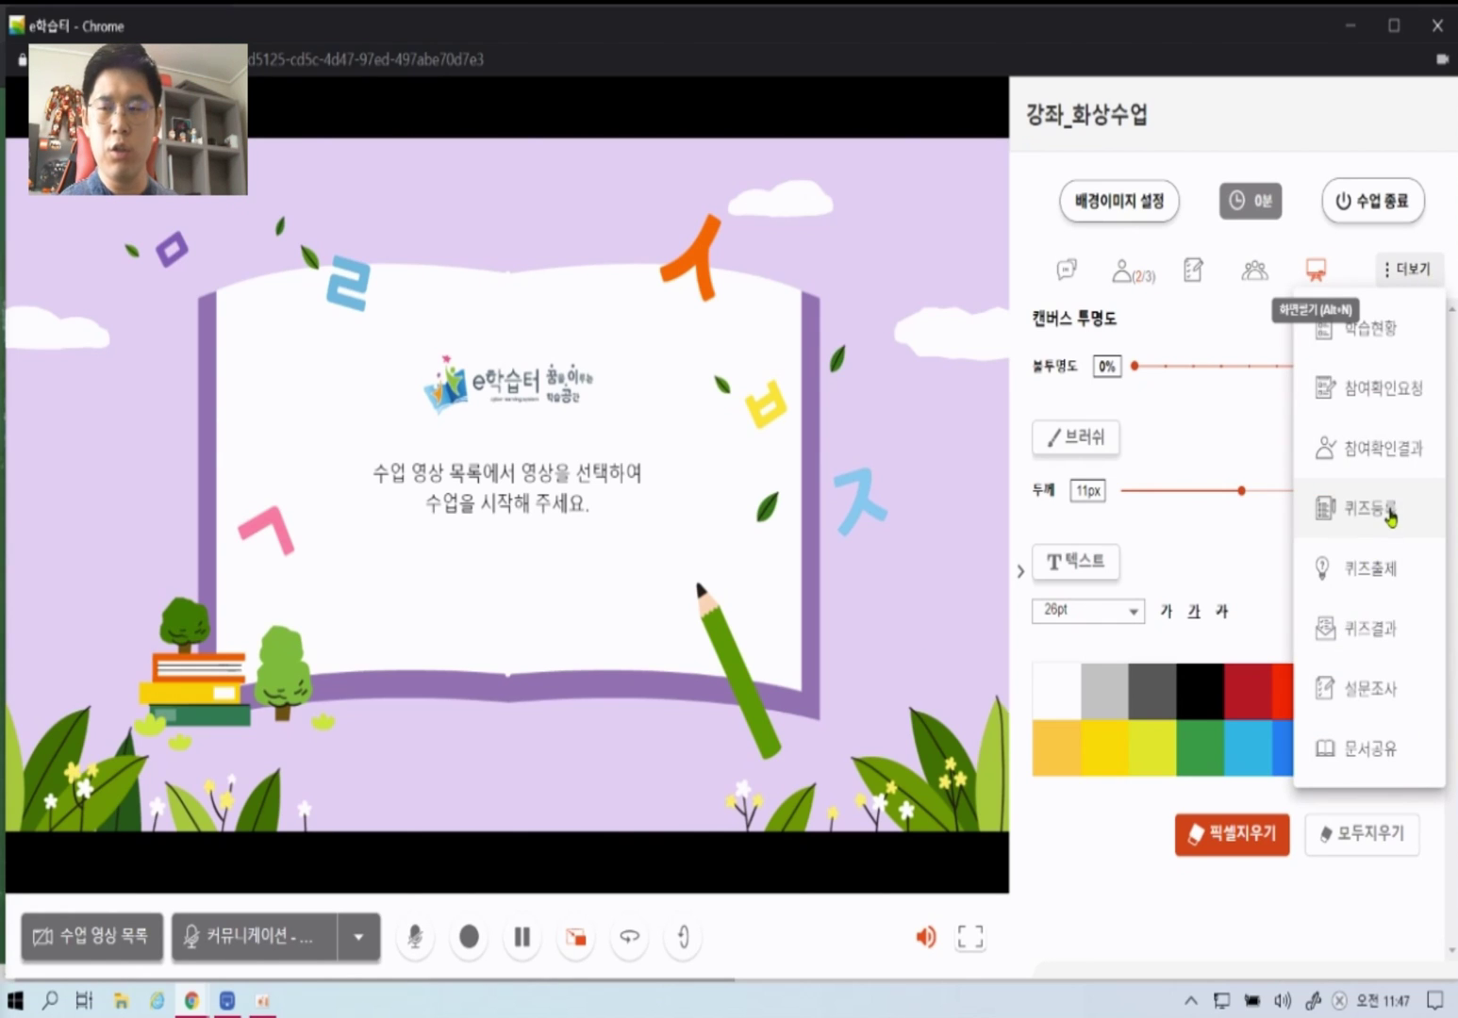
click(1403, 589)
click(973, 599)
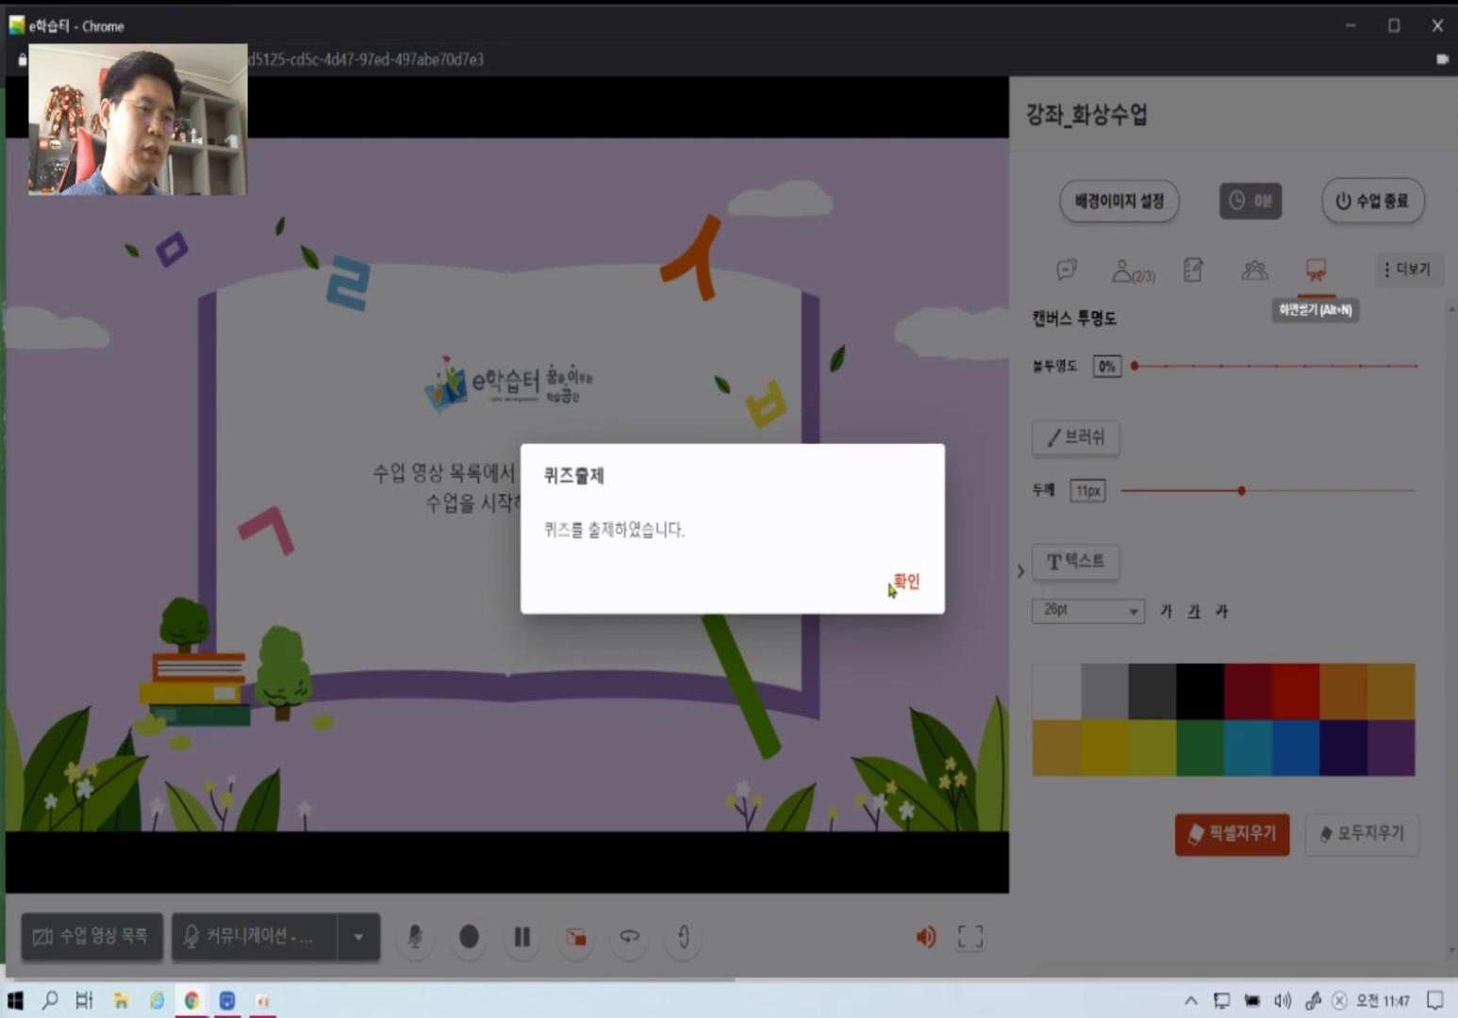
click(1019, 540)
- Send the '이 연결 방법은?' quiz again and answer 병렬 on the student's mirrored view
click(1419, 269)
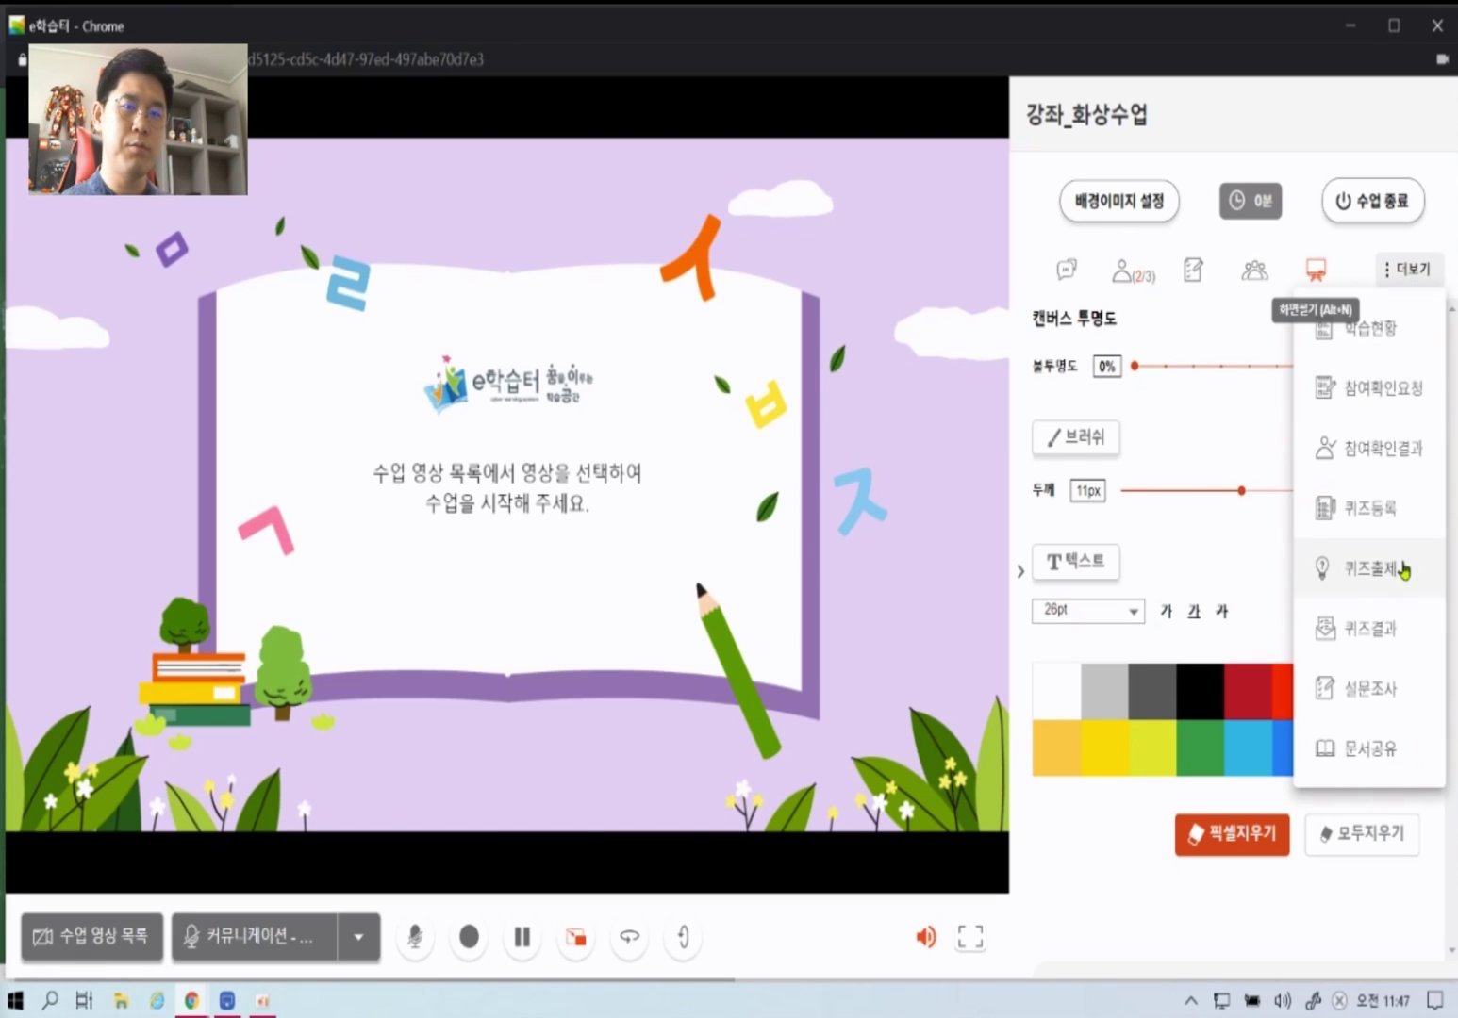
click(779, 534)
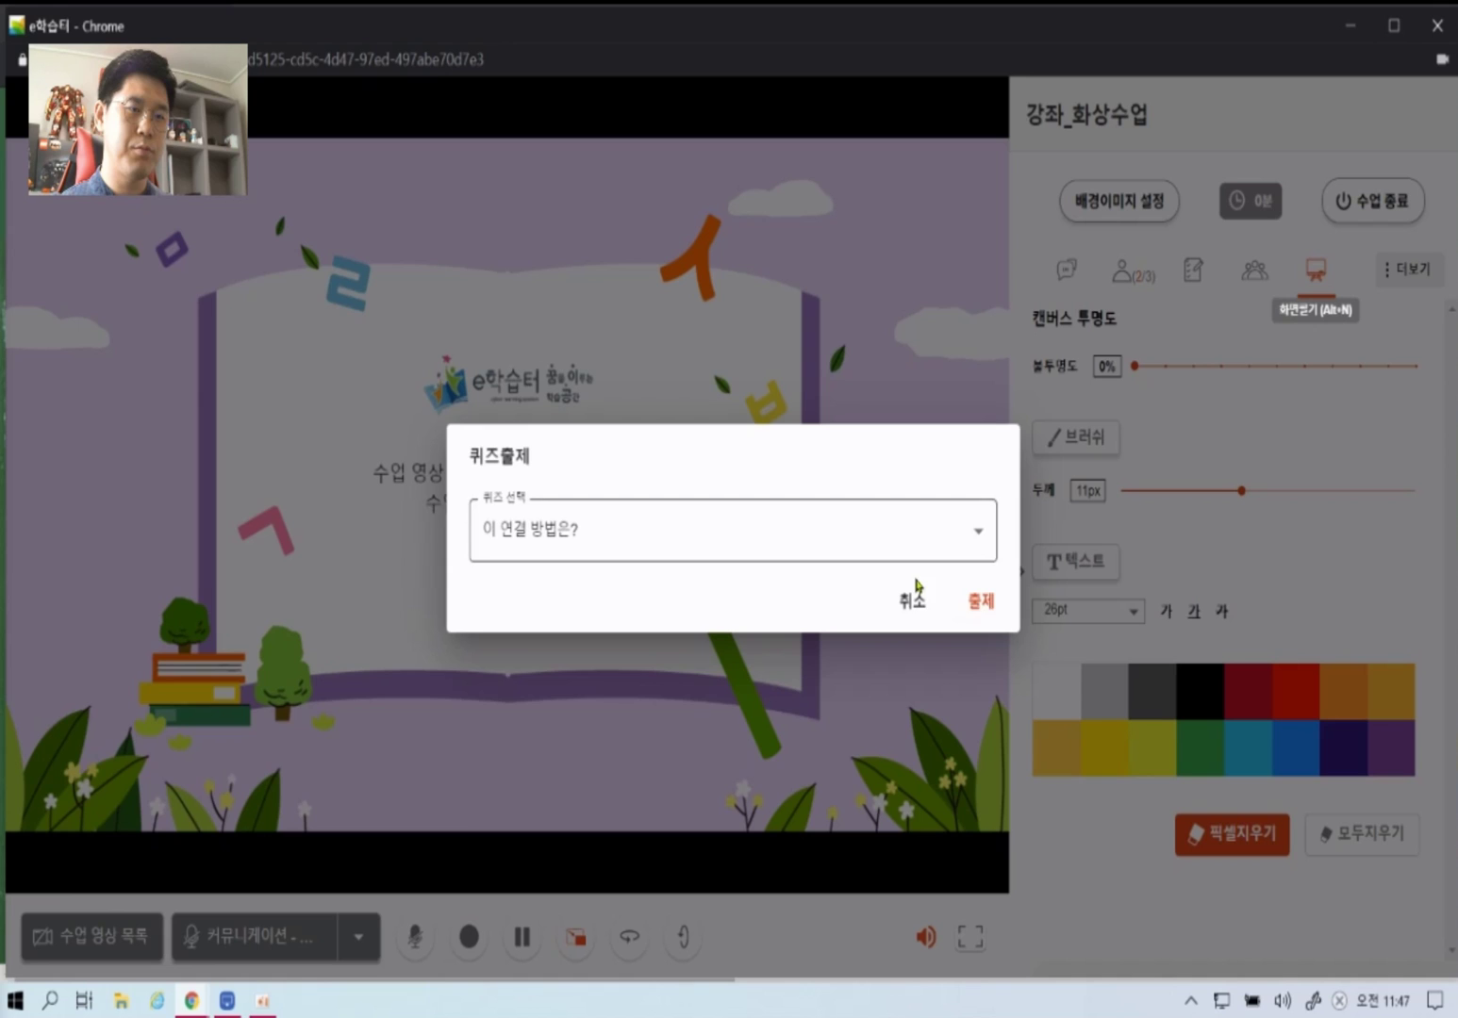
click(980, 600)
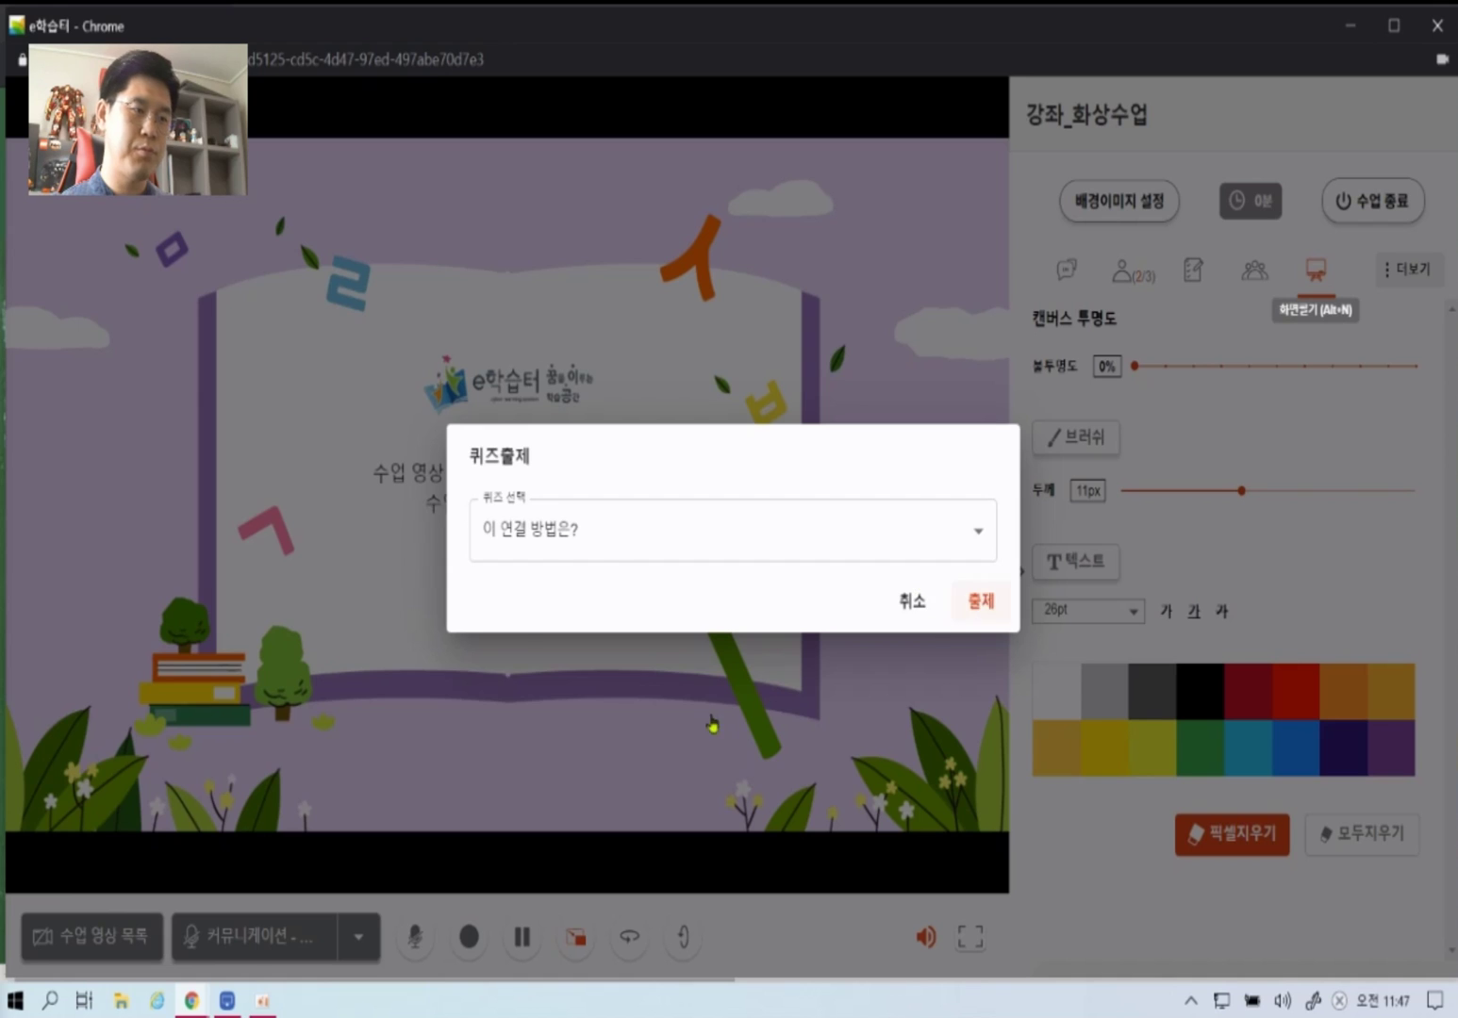
click(906, 586)
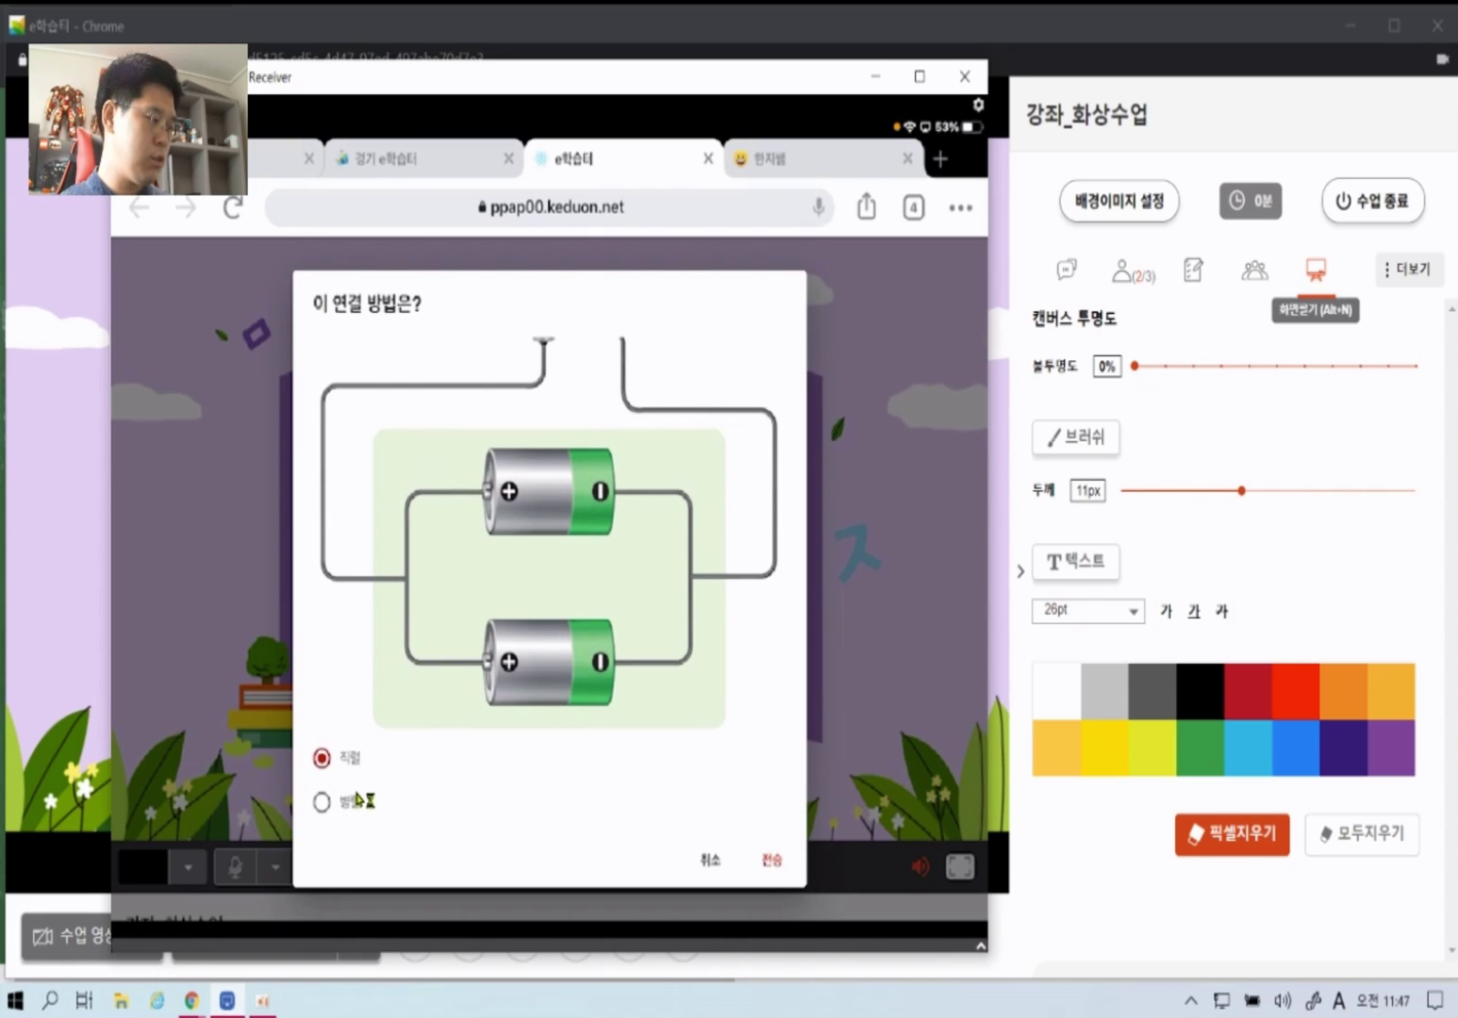
click(359, 796)
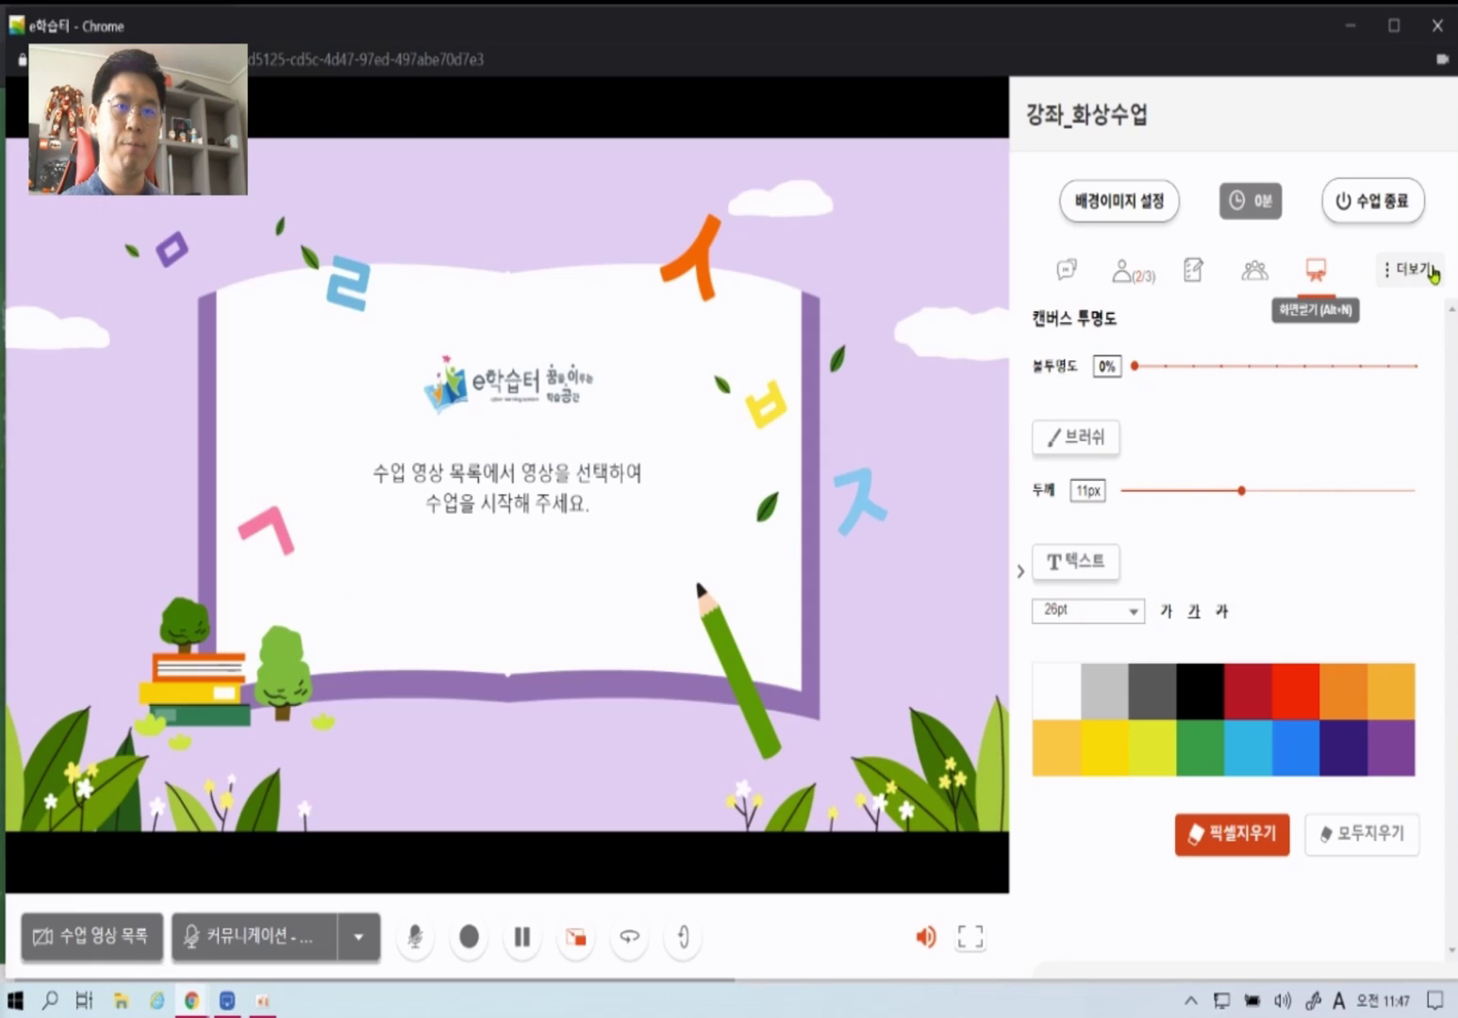
- Check the second '이 연결 방법은?' result: one correct 병렬 answer, none for 직렬
click(1432, 272)
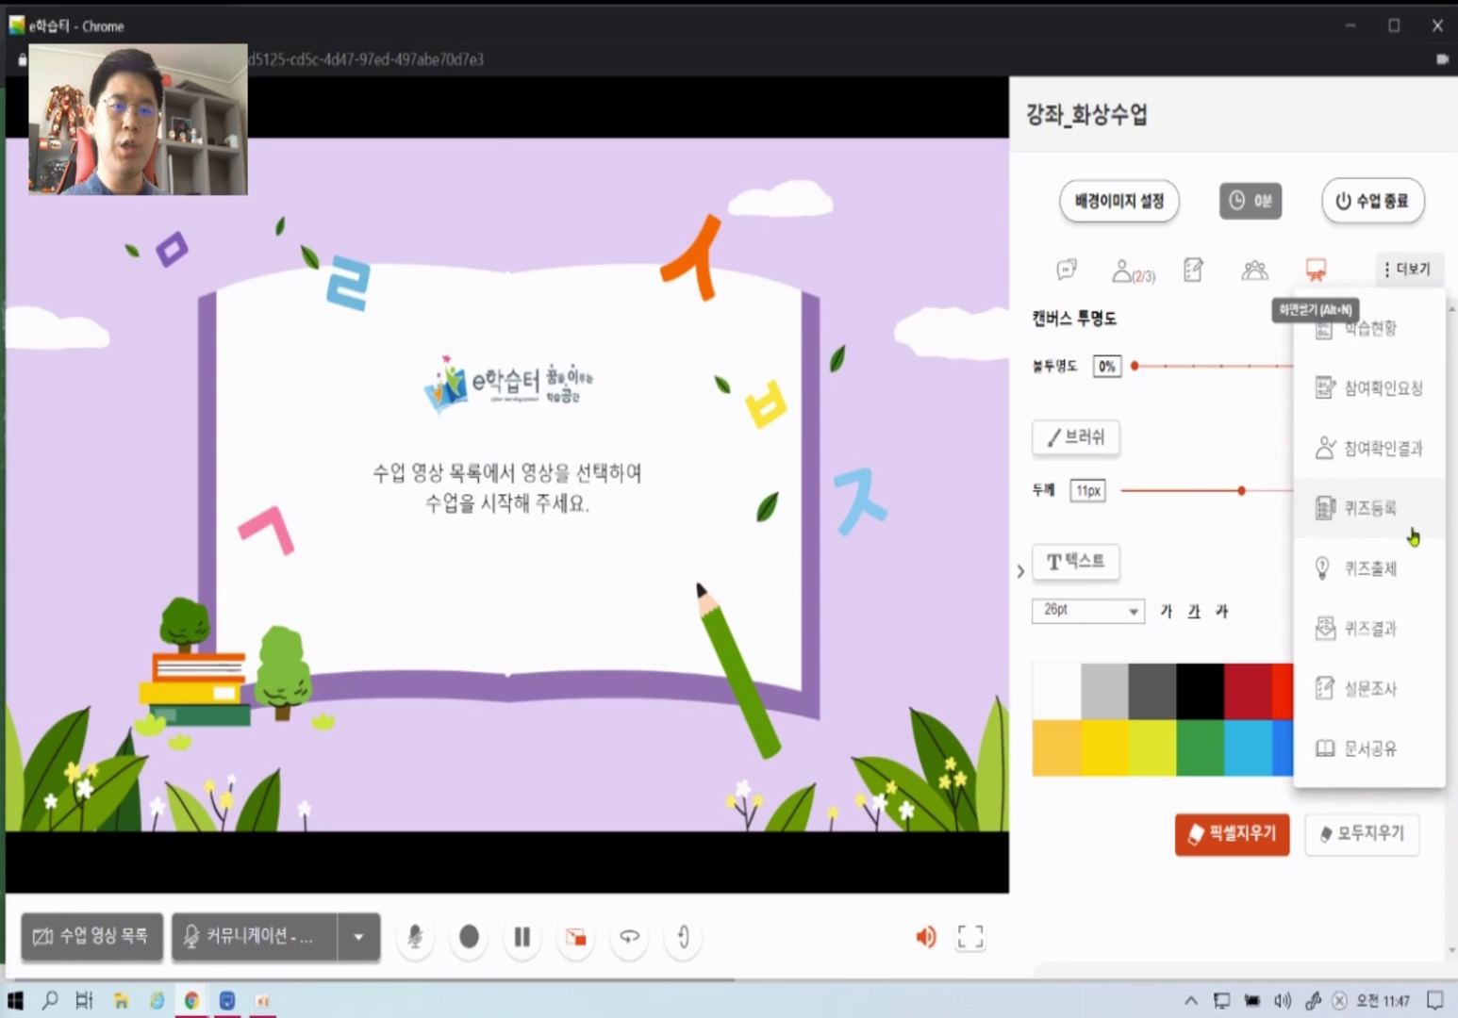
click(1382, 640)
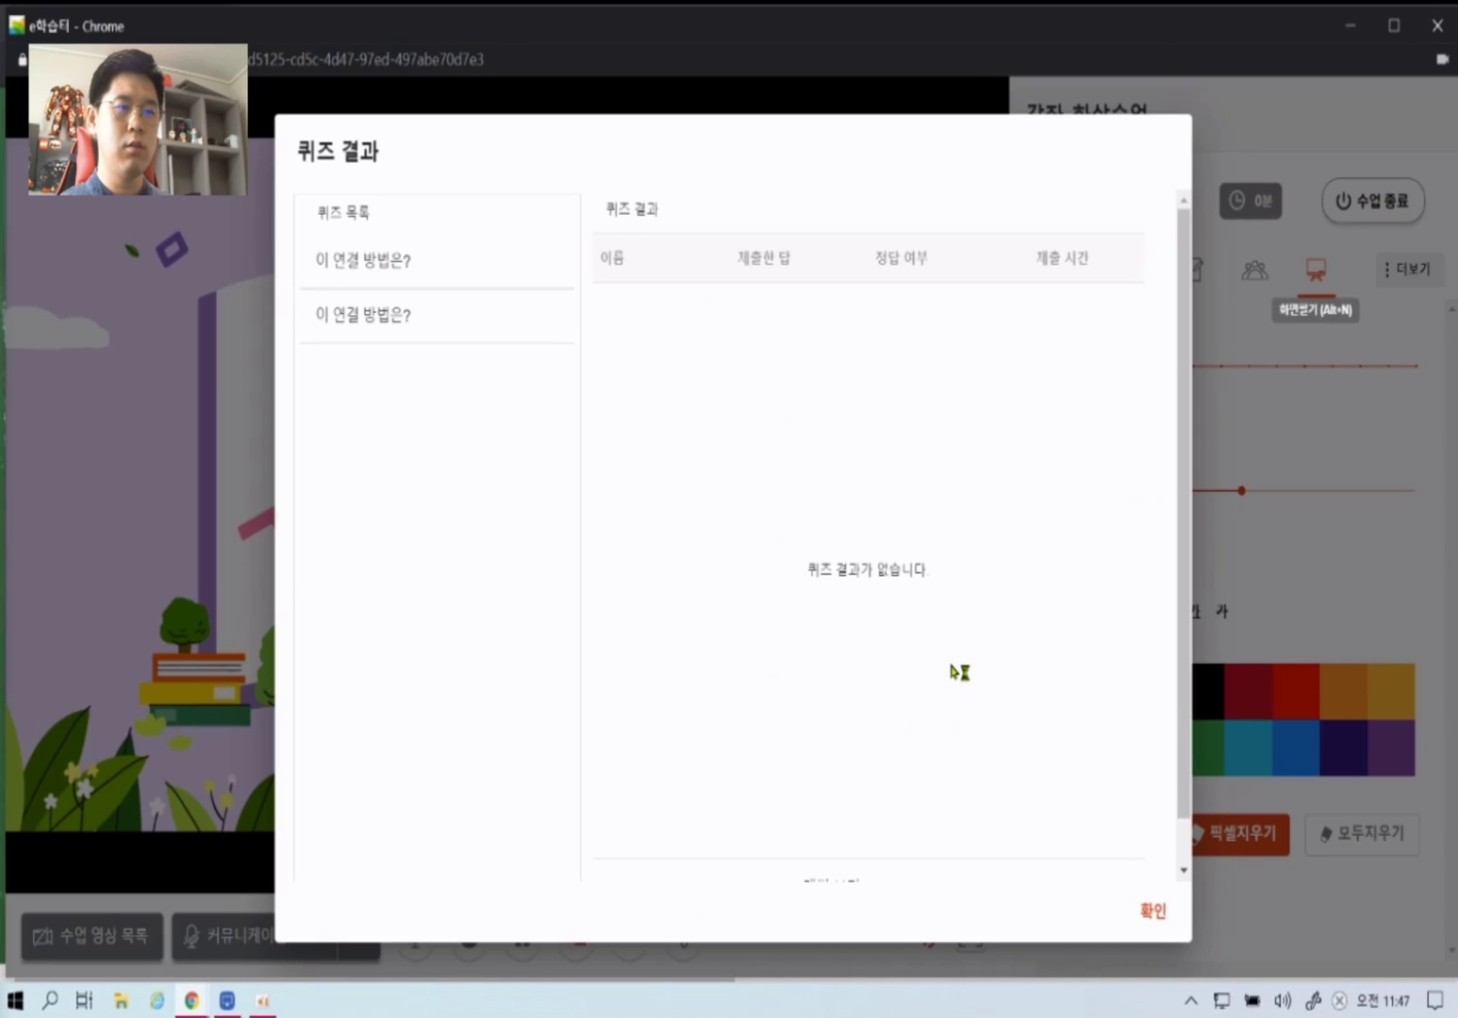
click(406, 320)
drag(1184, 467, 1150, 654)
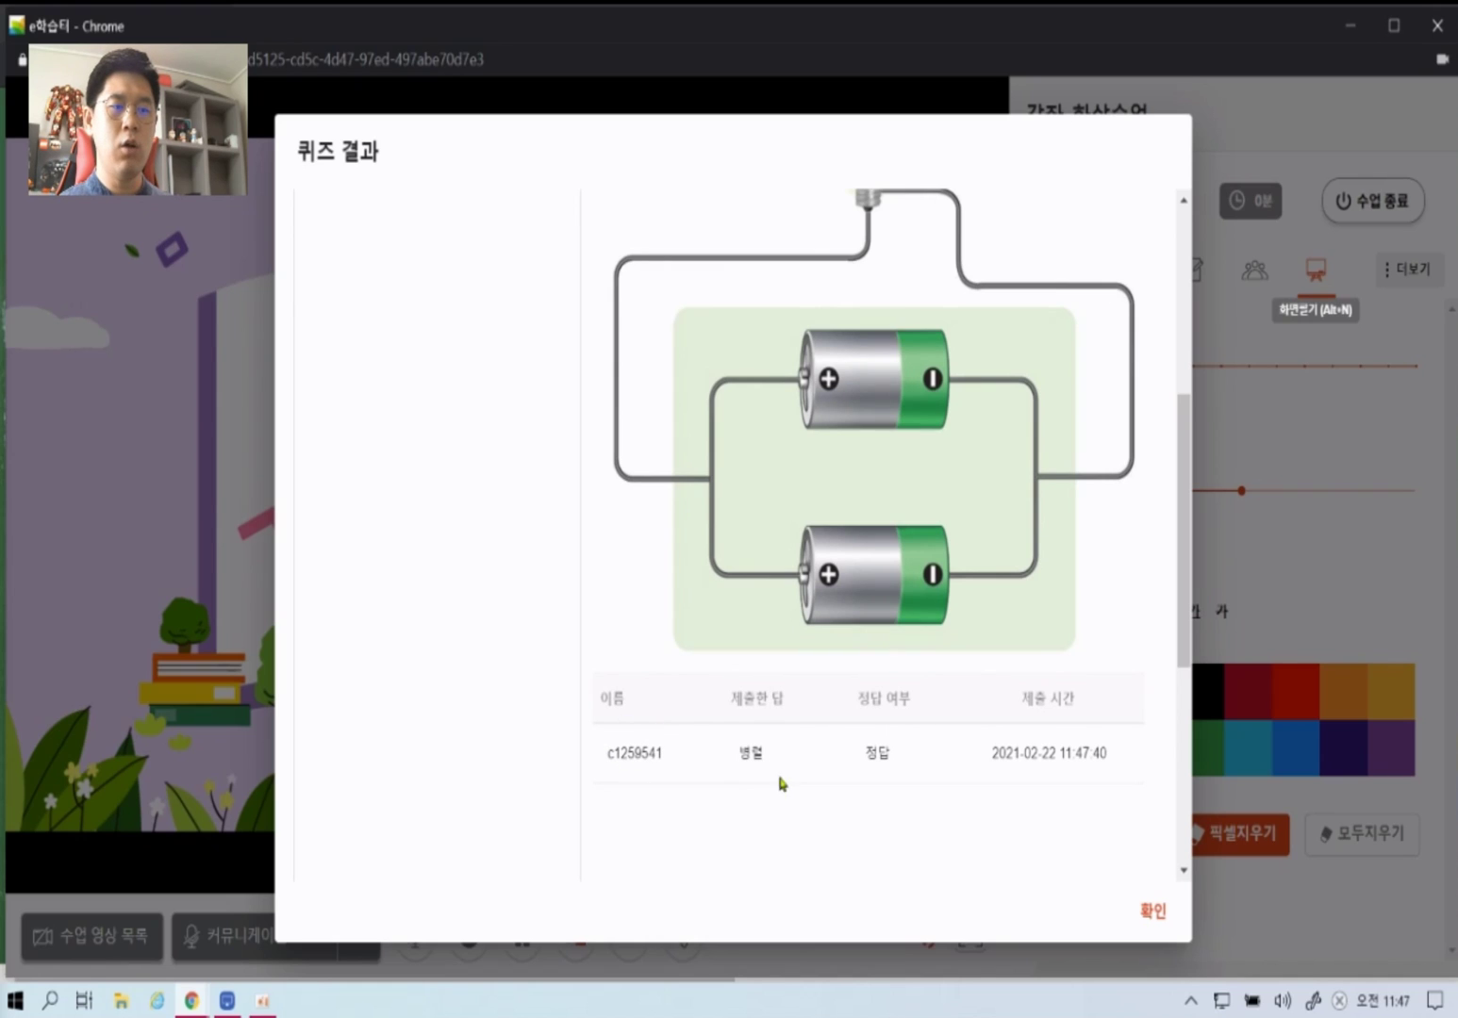
drag(1012, 750, 1126, 762)
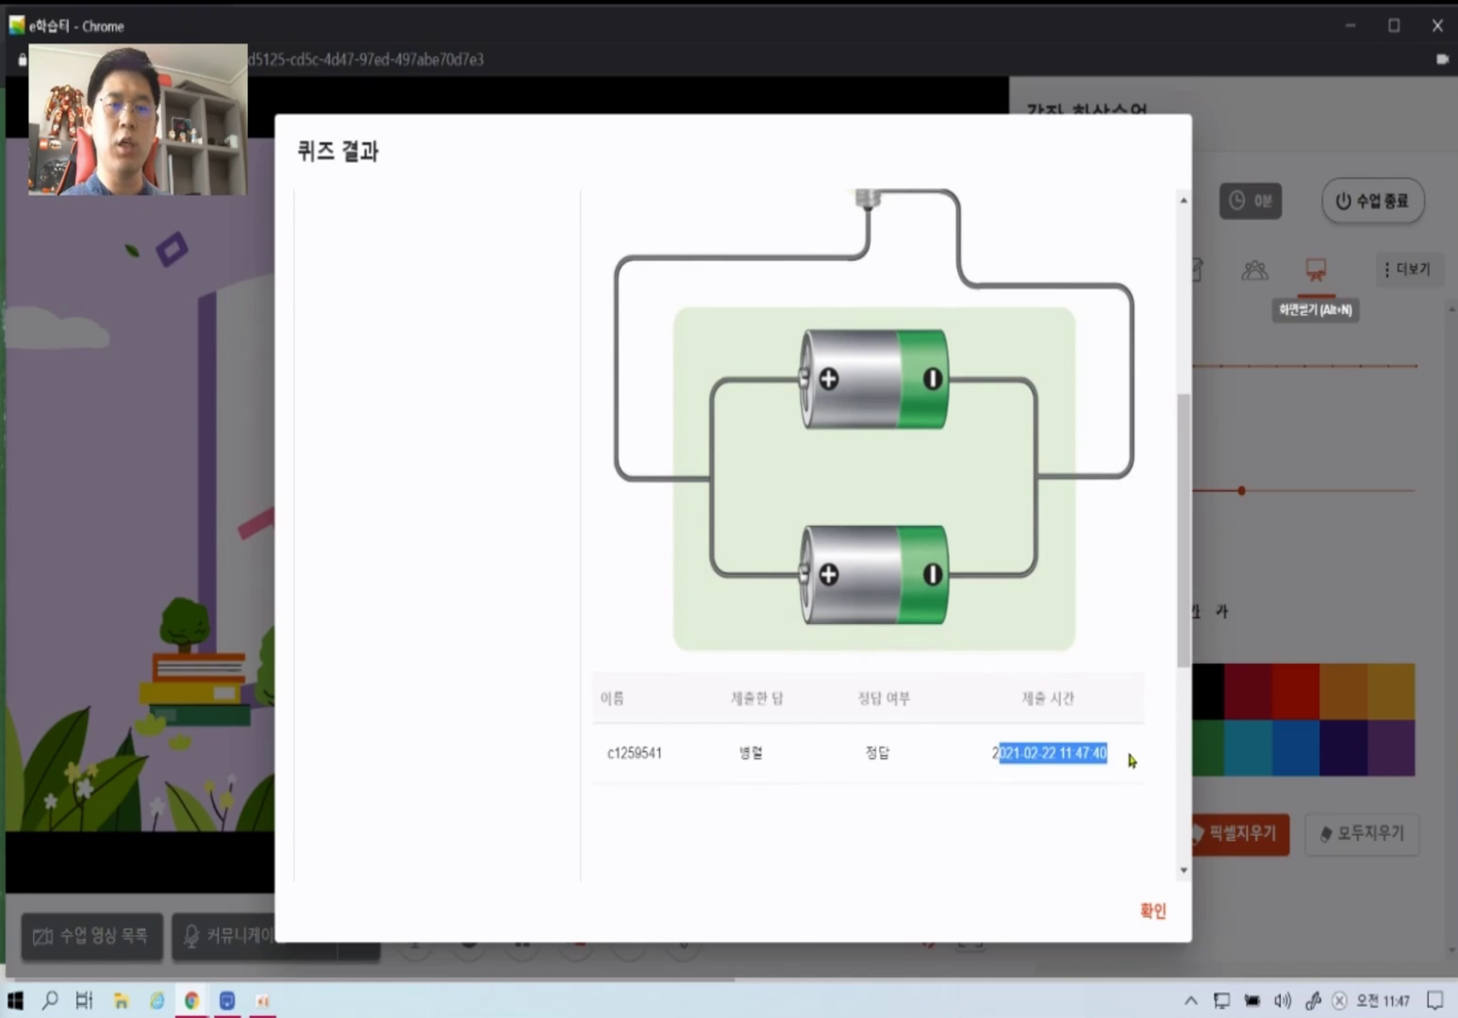
click(1143, 919)
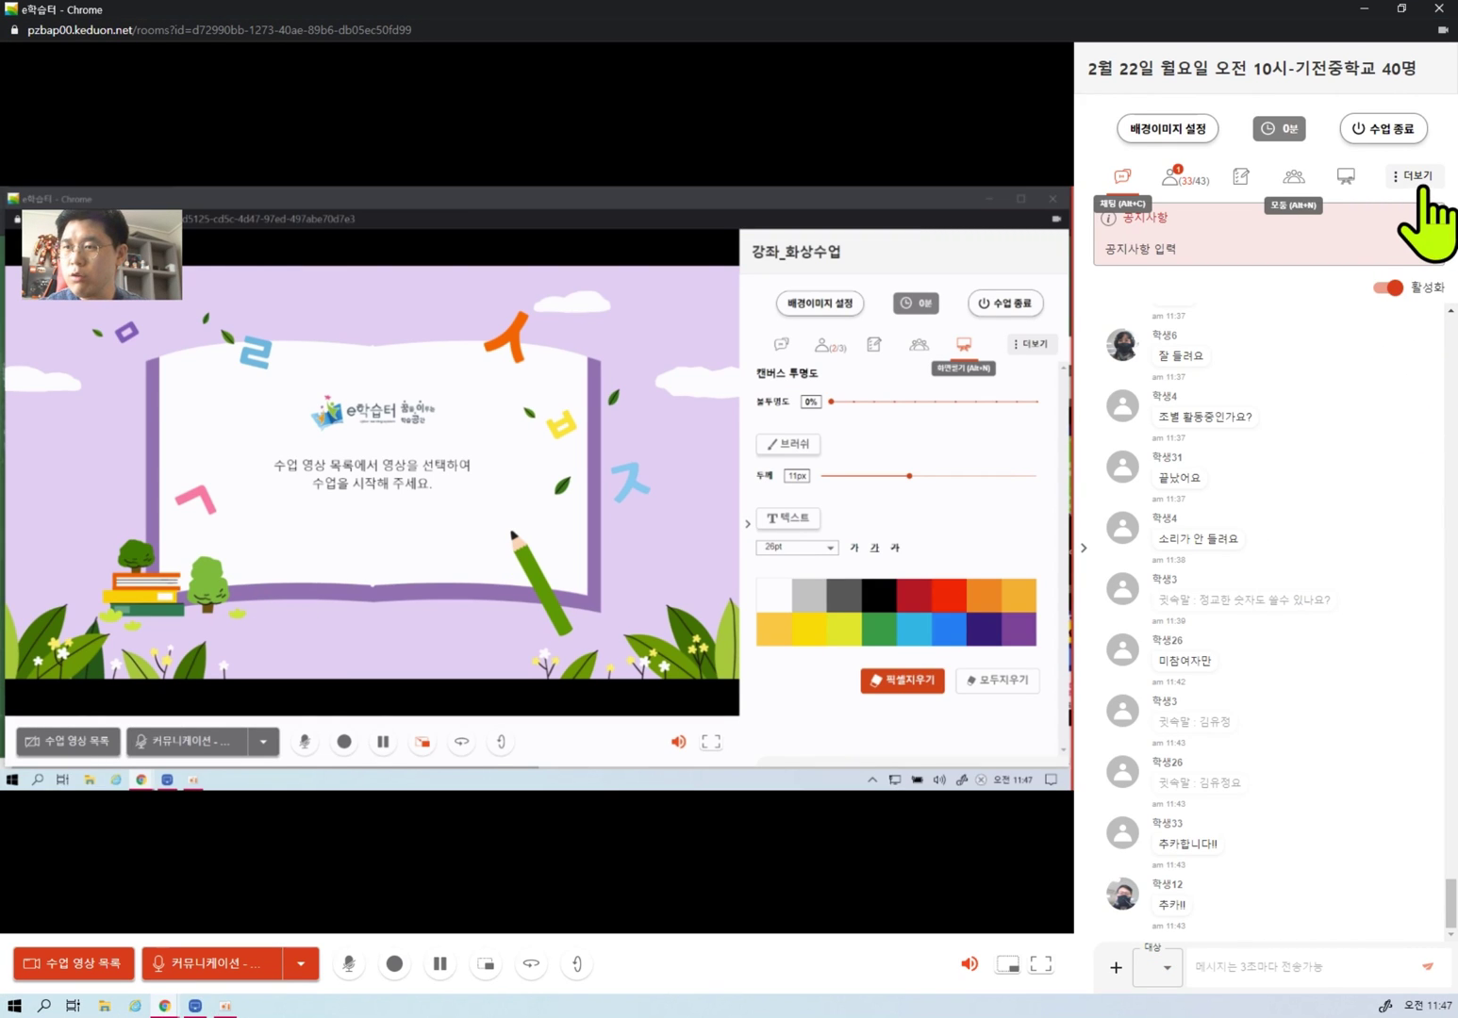
click(1414, 177)
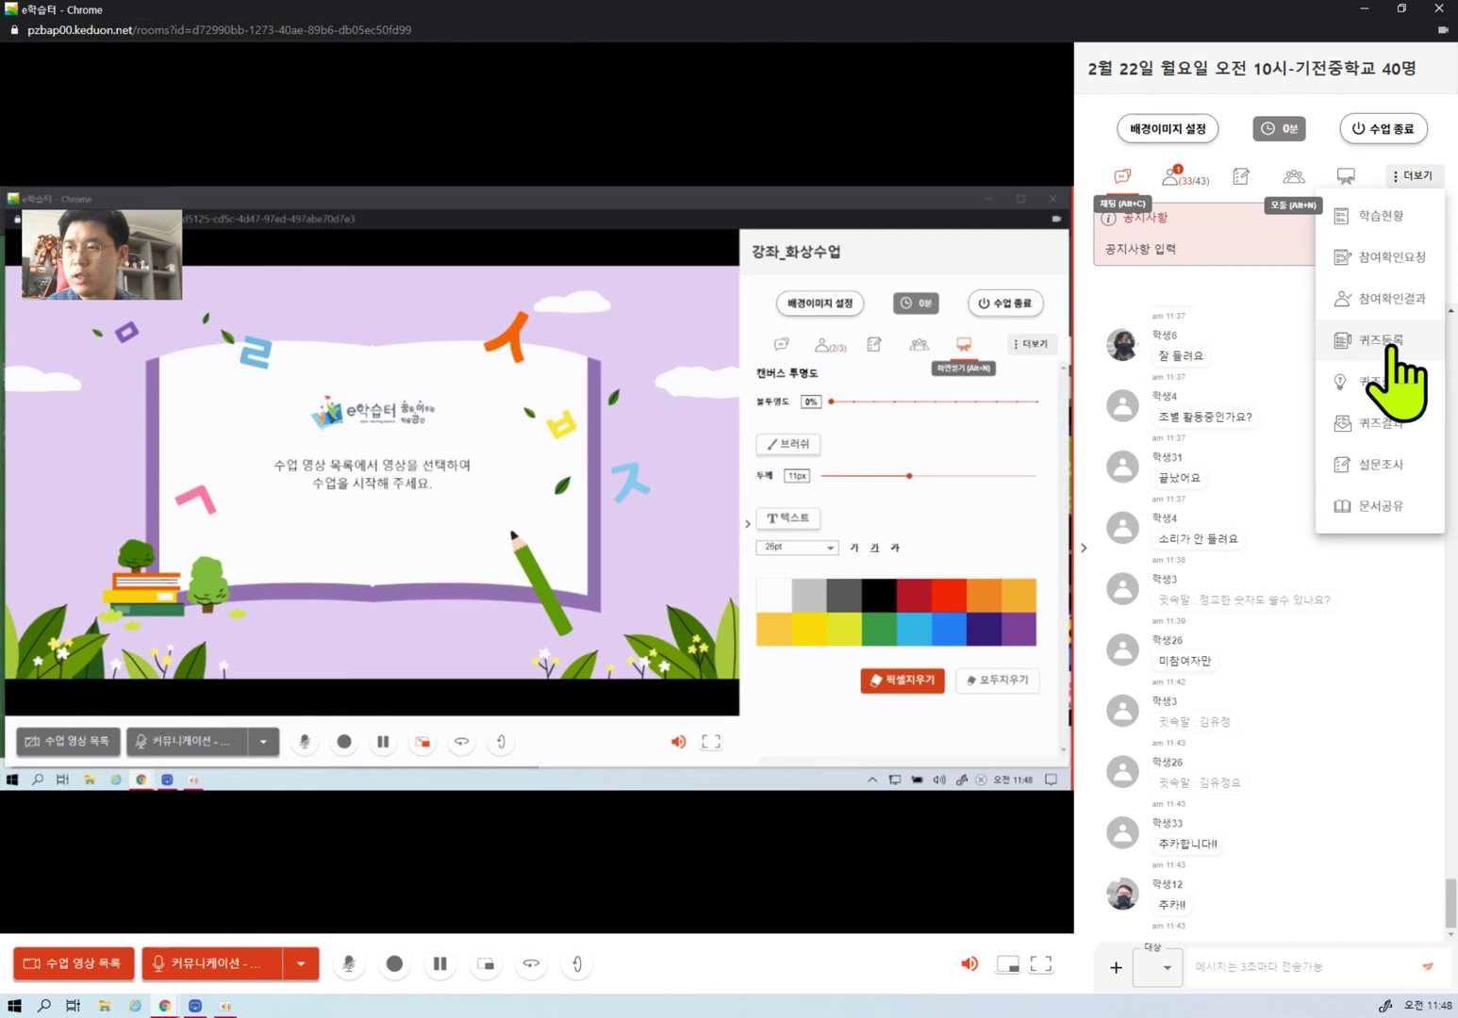
- Issue the battery connection quiz to the class and dismiss the confirmation
click(1254, 533)
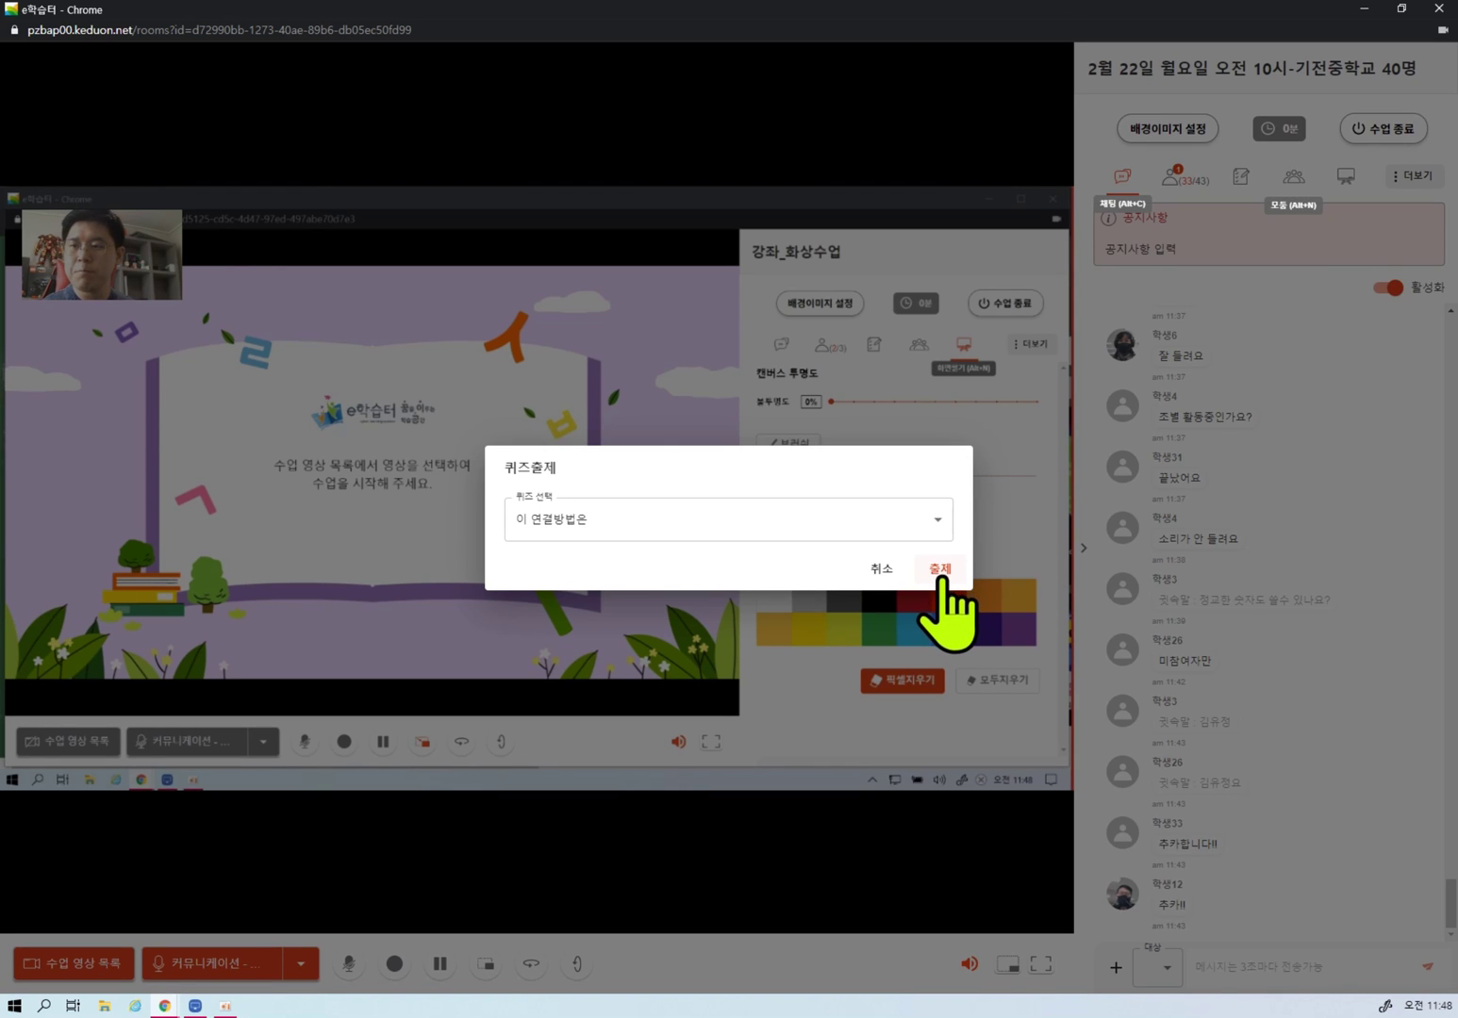
click(940, 571)
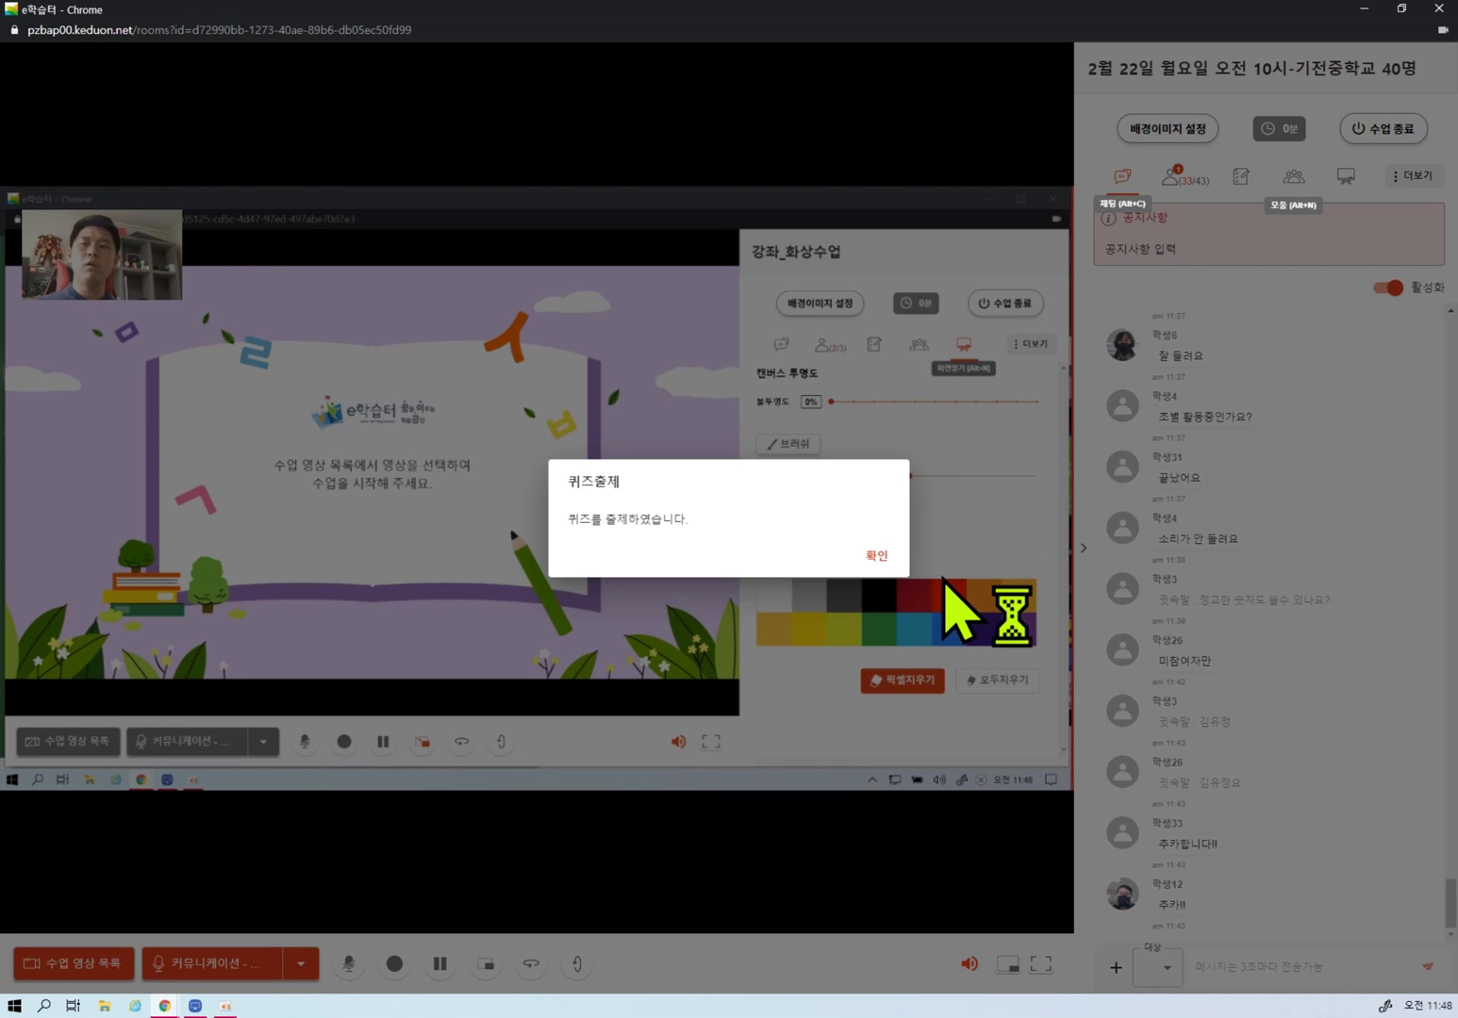
click(876, 556)
- Review the 퀴즈결과 chart and table (21 answers: about 17 병렬, 4 직렬), then close it
click(1412, 175)
click(1390, 415)
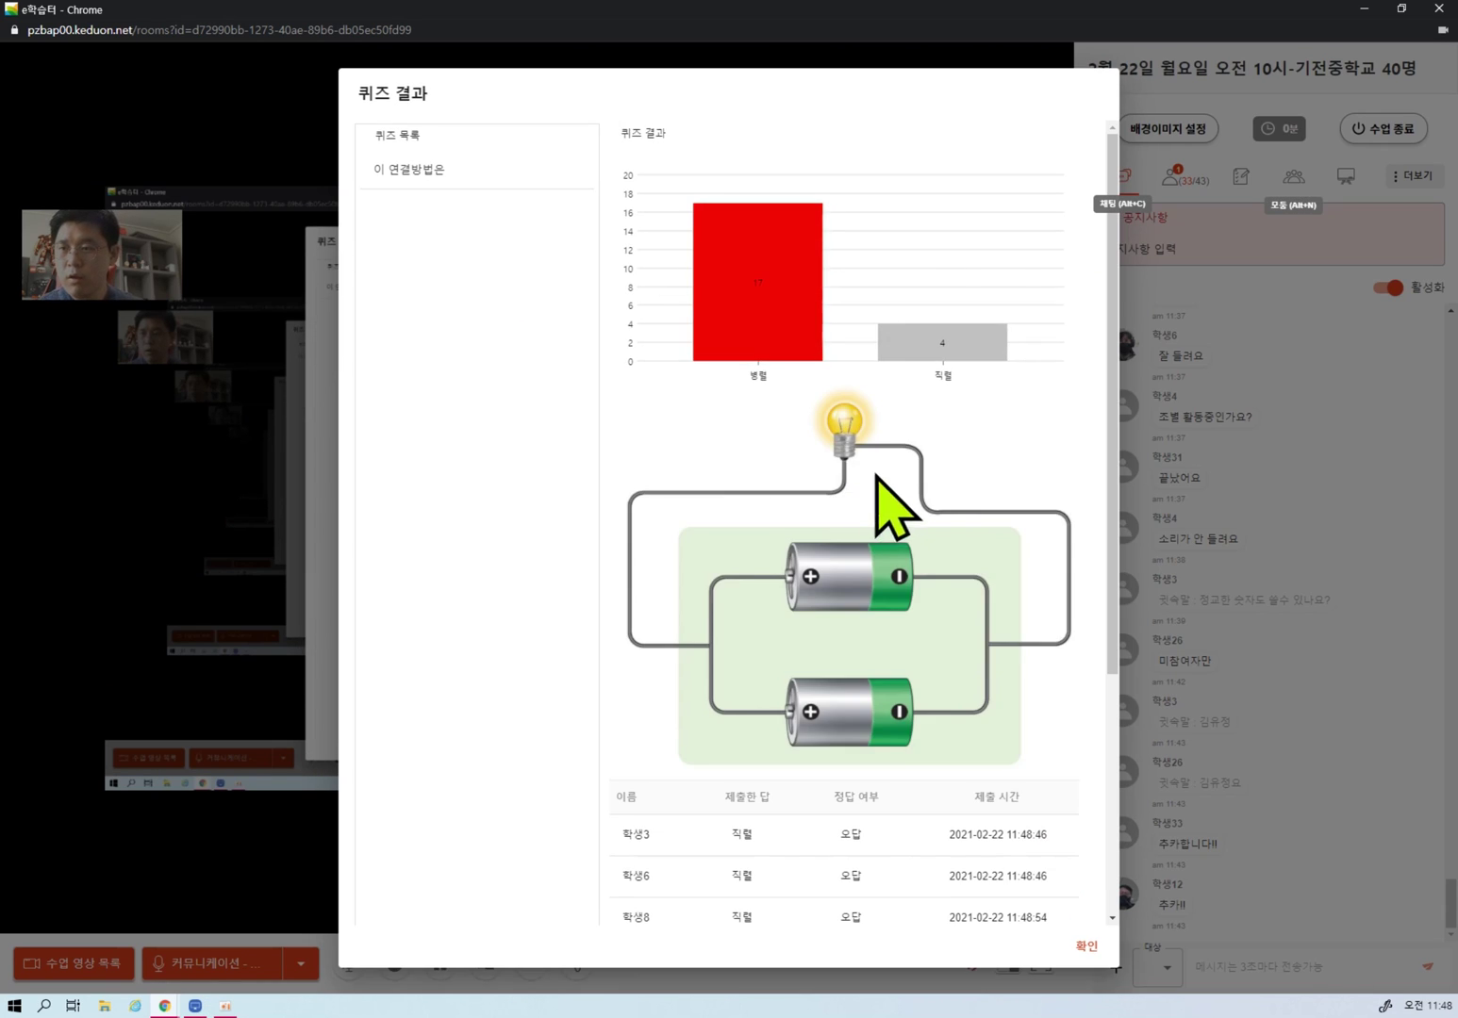
scroll(999, 427, down, 4)
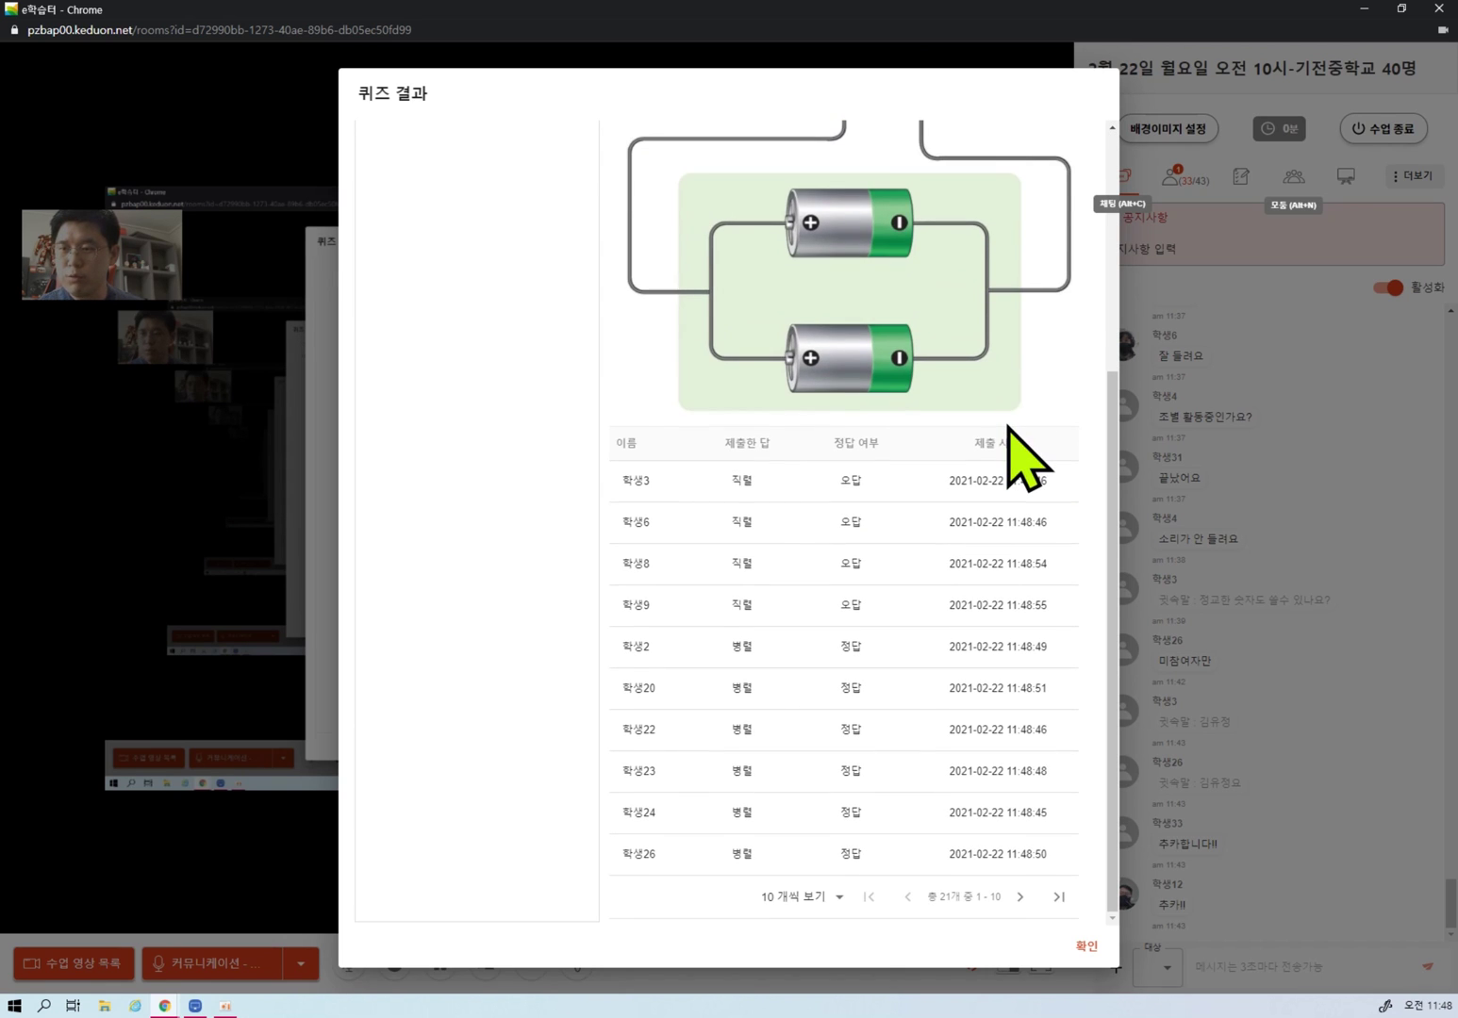
scroll(962, 489, up, 3)
scroll(856, 570, down, 3)
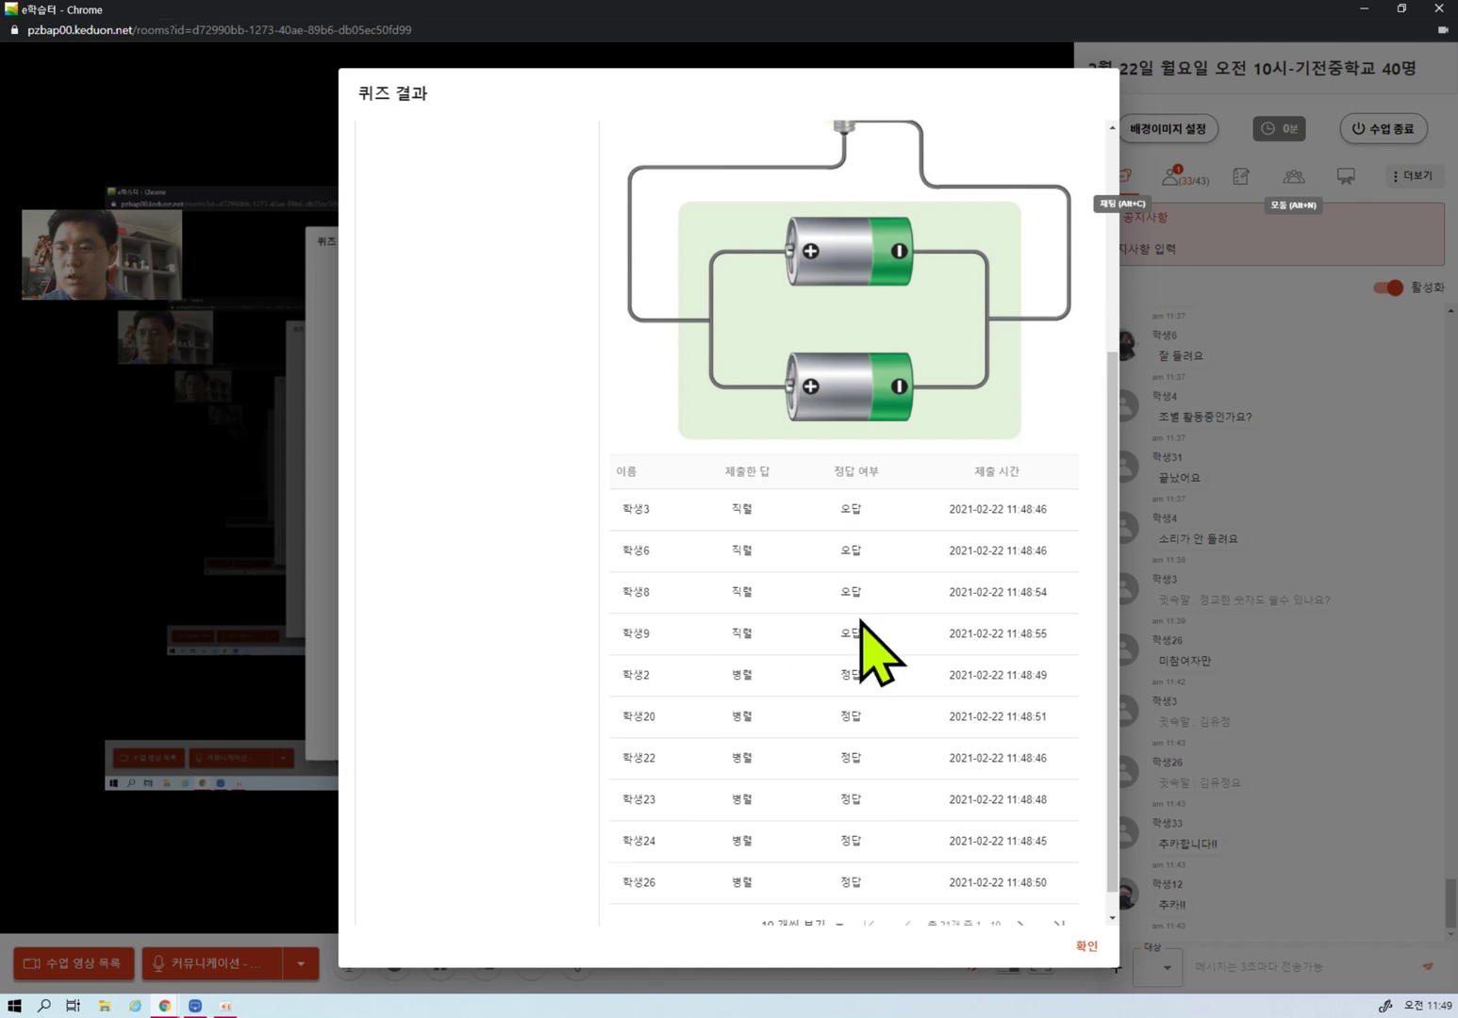
click(1087, 947)
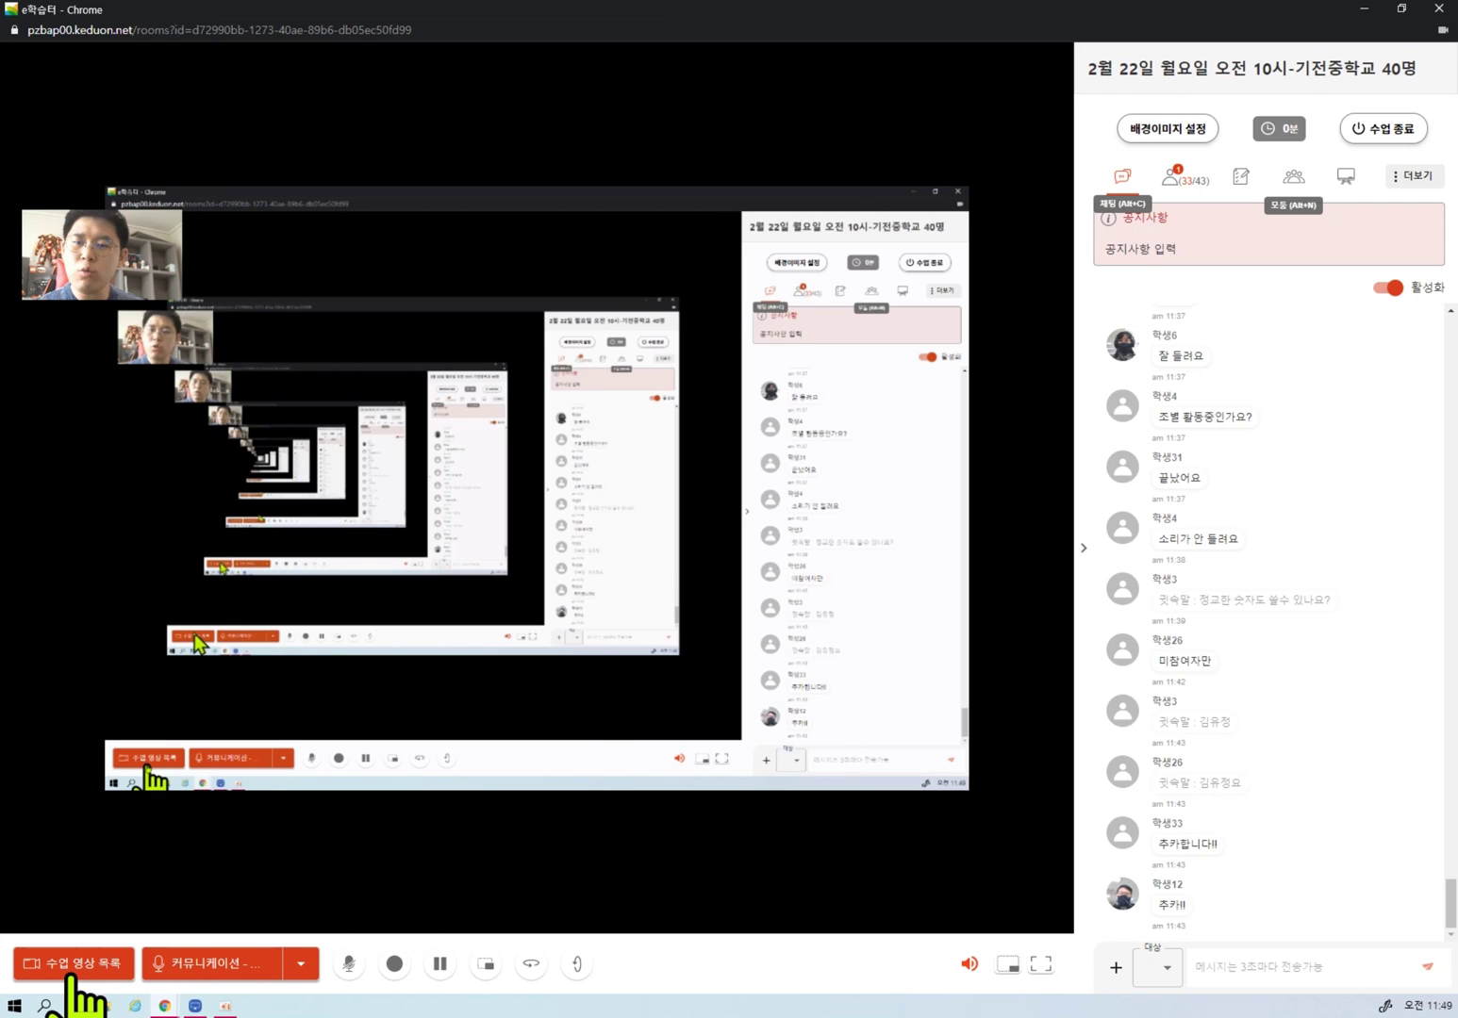
- Set the third class video, the shared 강좌_화상수업 window, as the main video via 수업 영상 목록
click(72, 976)
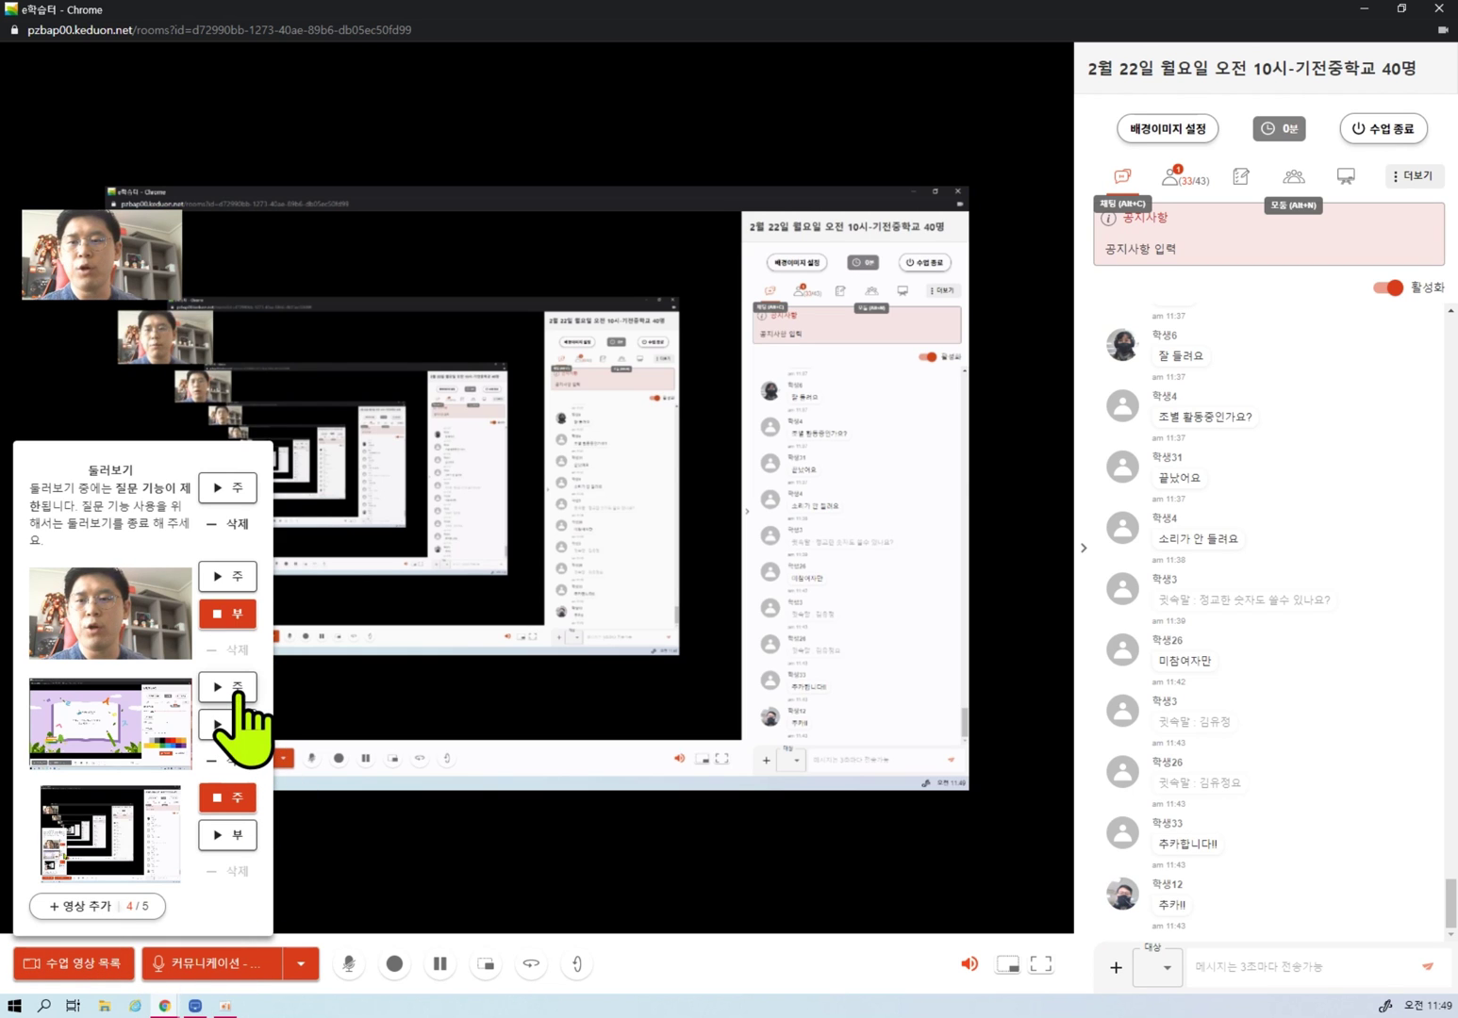
click(234, 688)
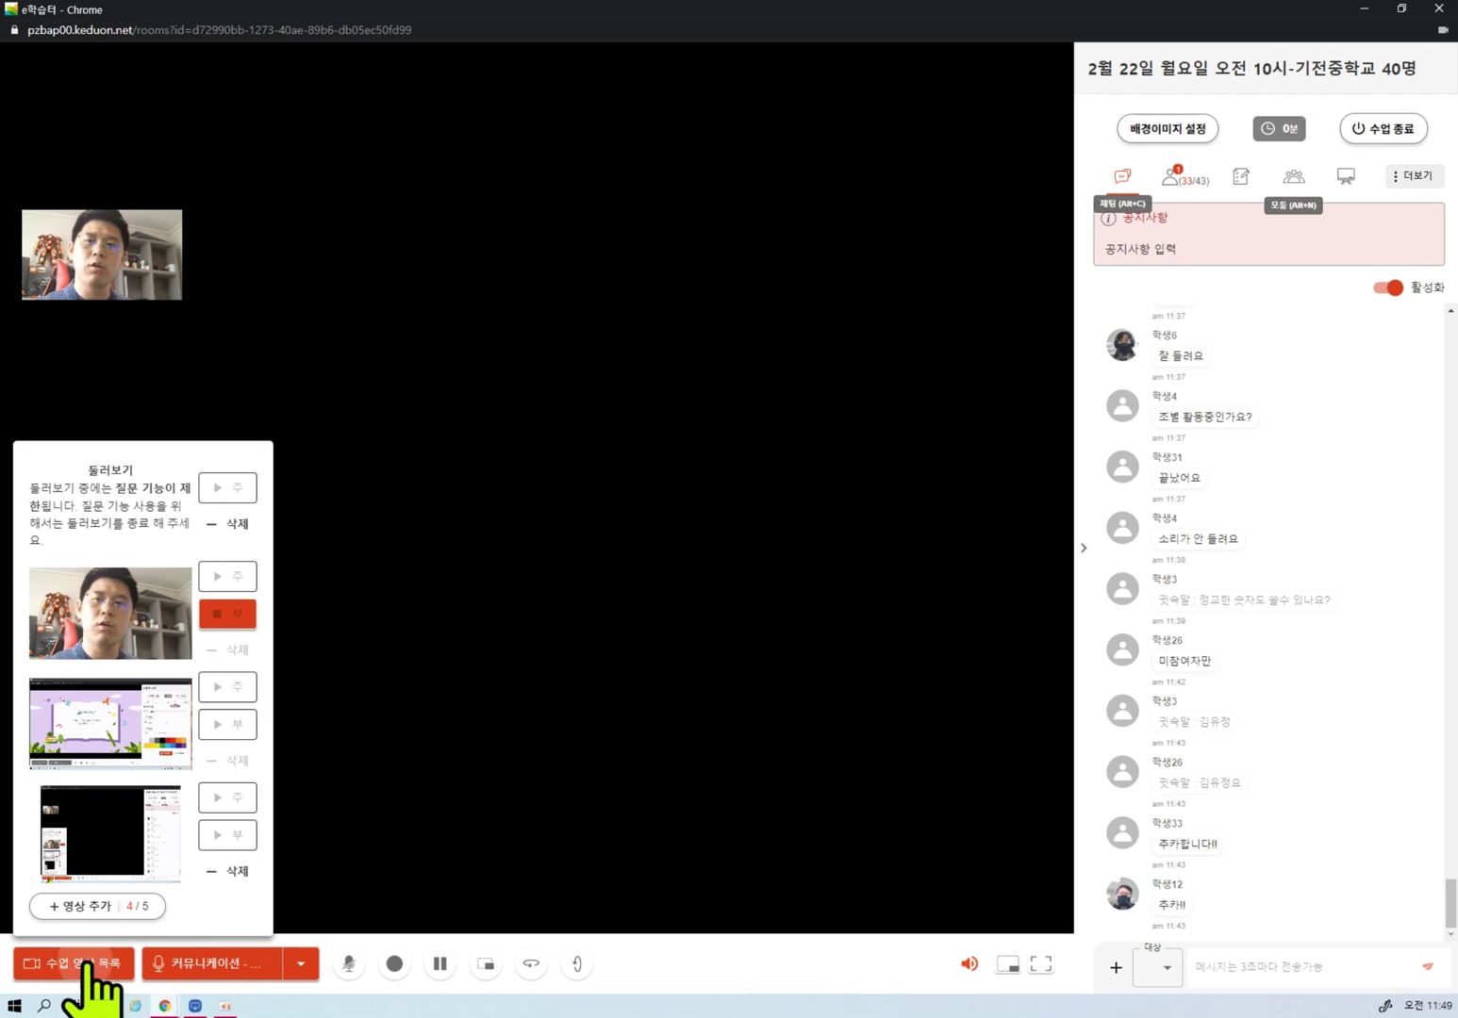
click(71, 964)
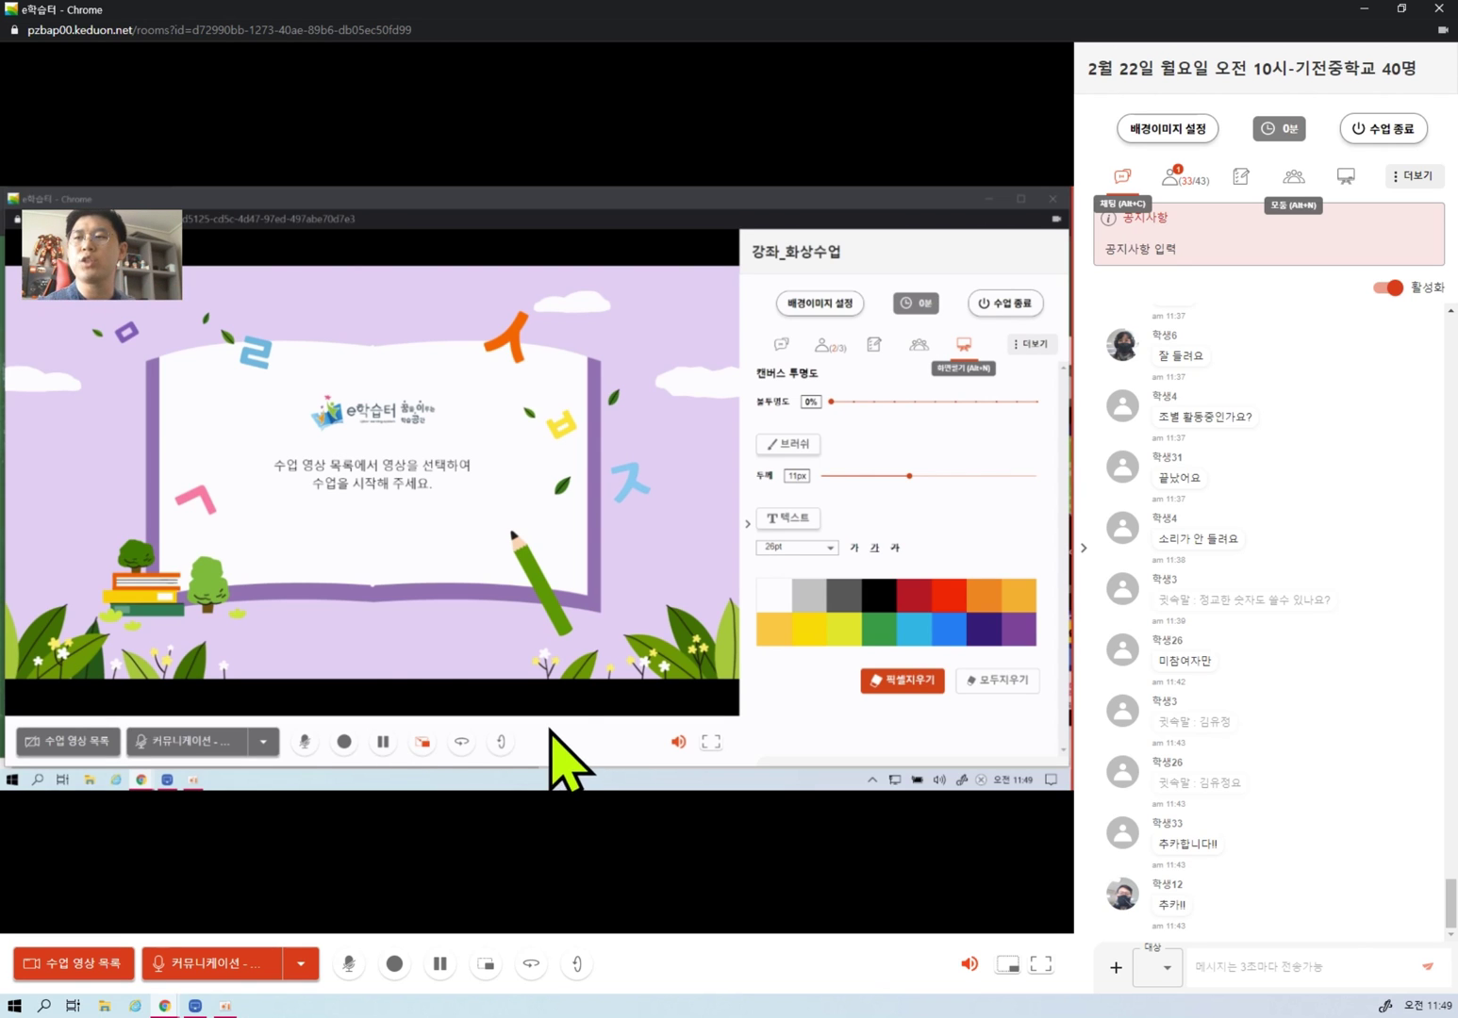
- Start a 설문조사, try the three-, four-, five-choice and short-answer types, then cancel the draft
click(1411, 179)
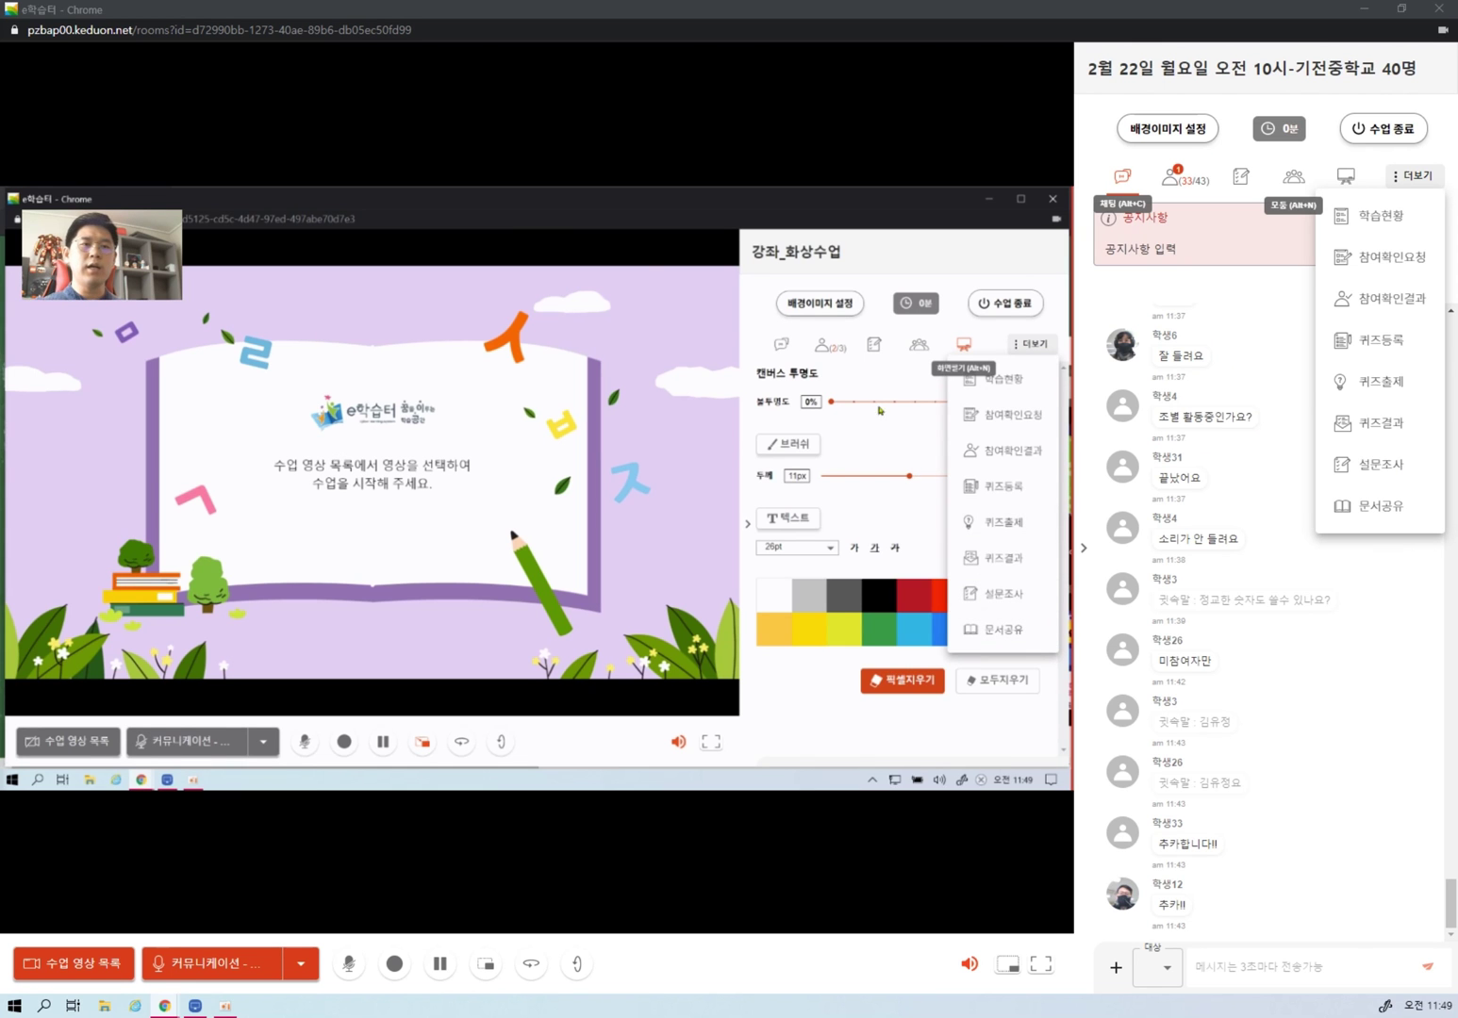
click(873, 349)
click(875, 349)
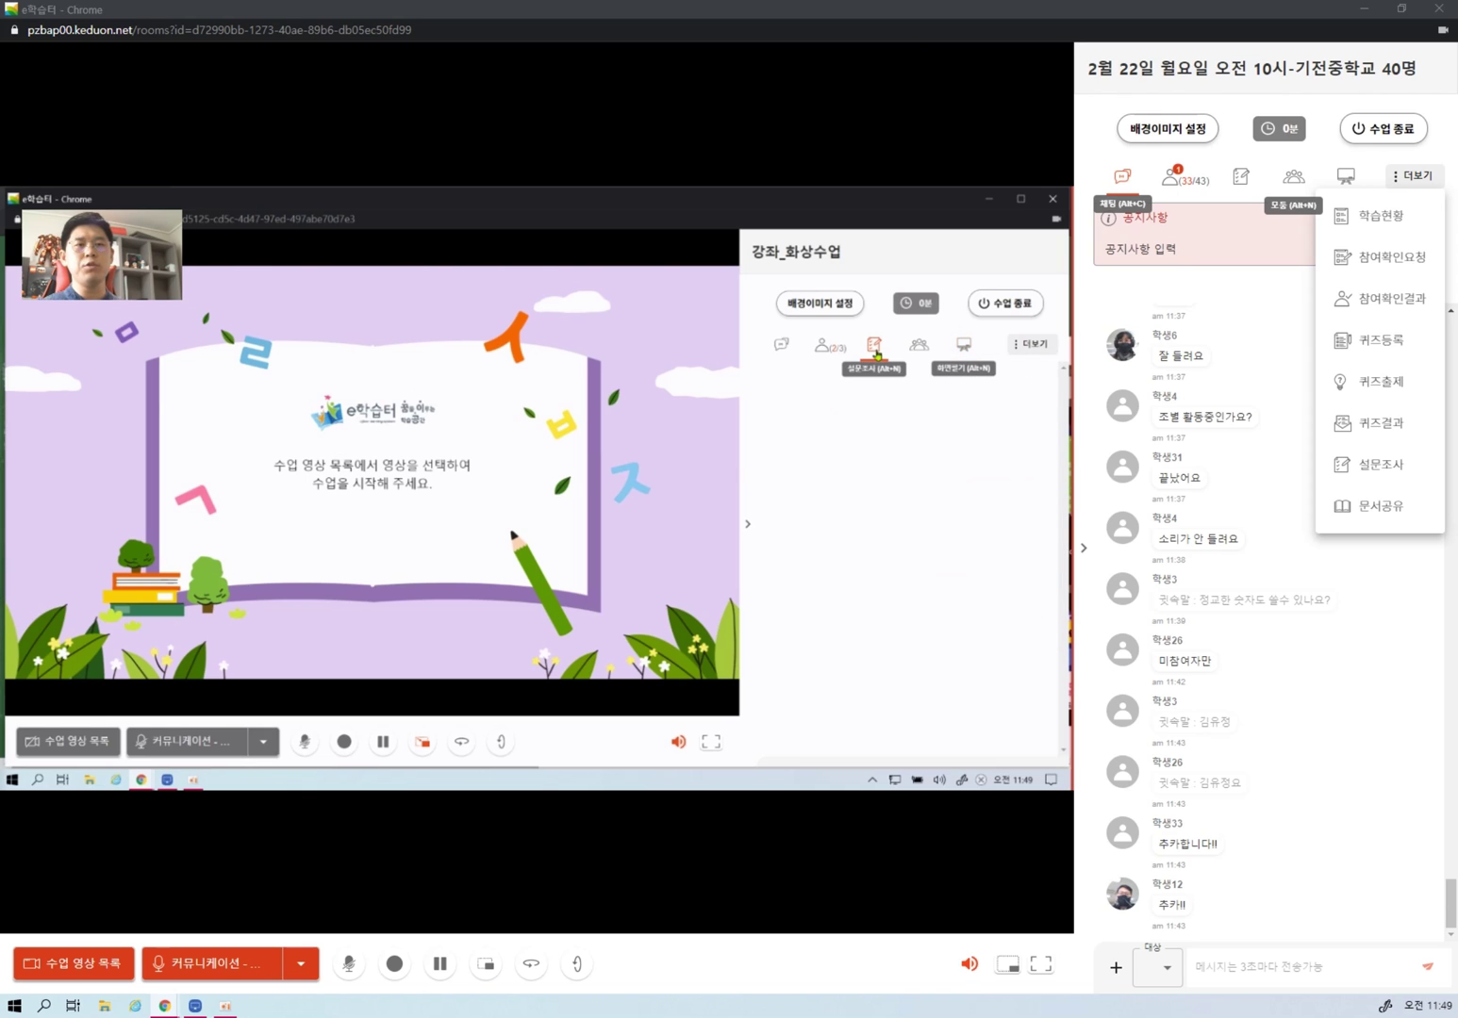
click(1041, 345)
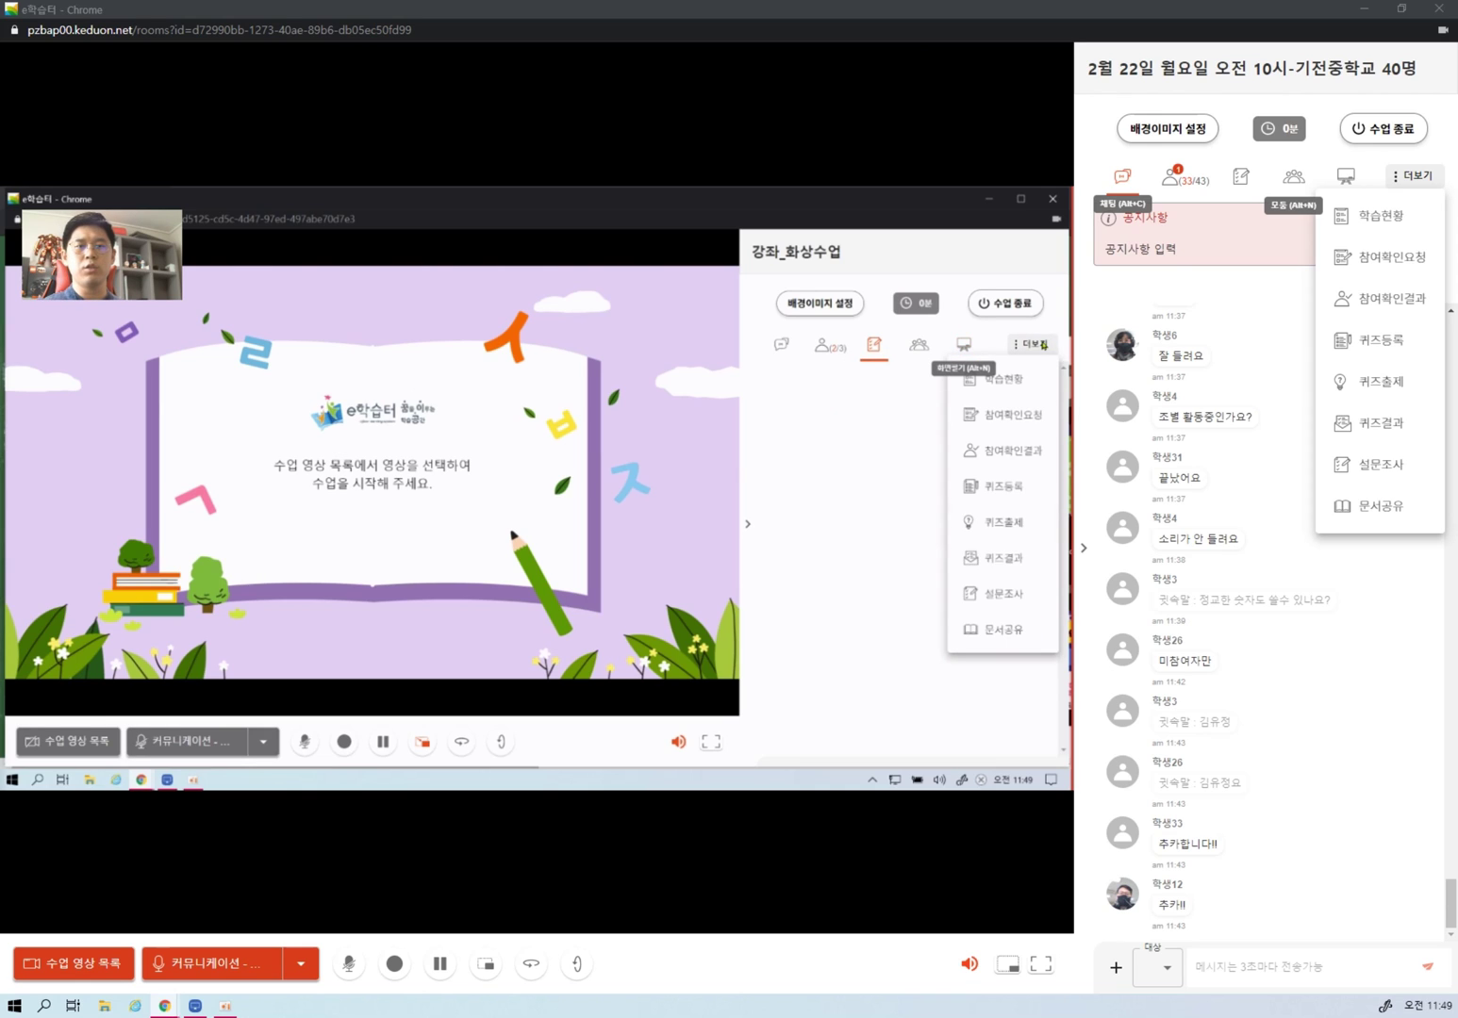
click(1005, 594)
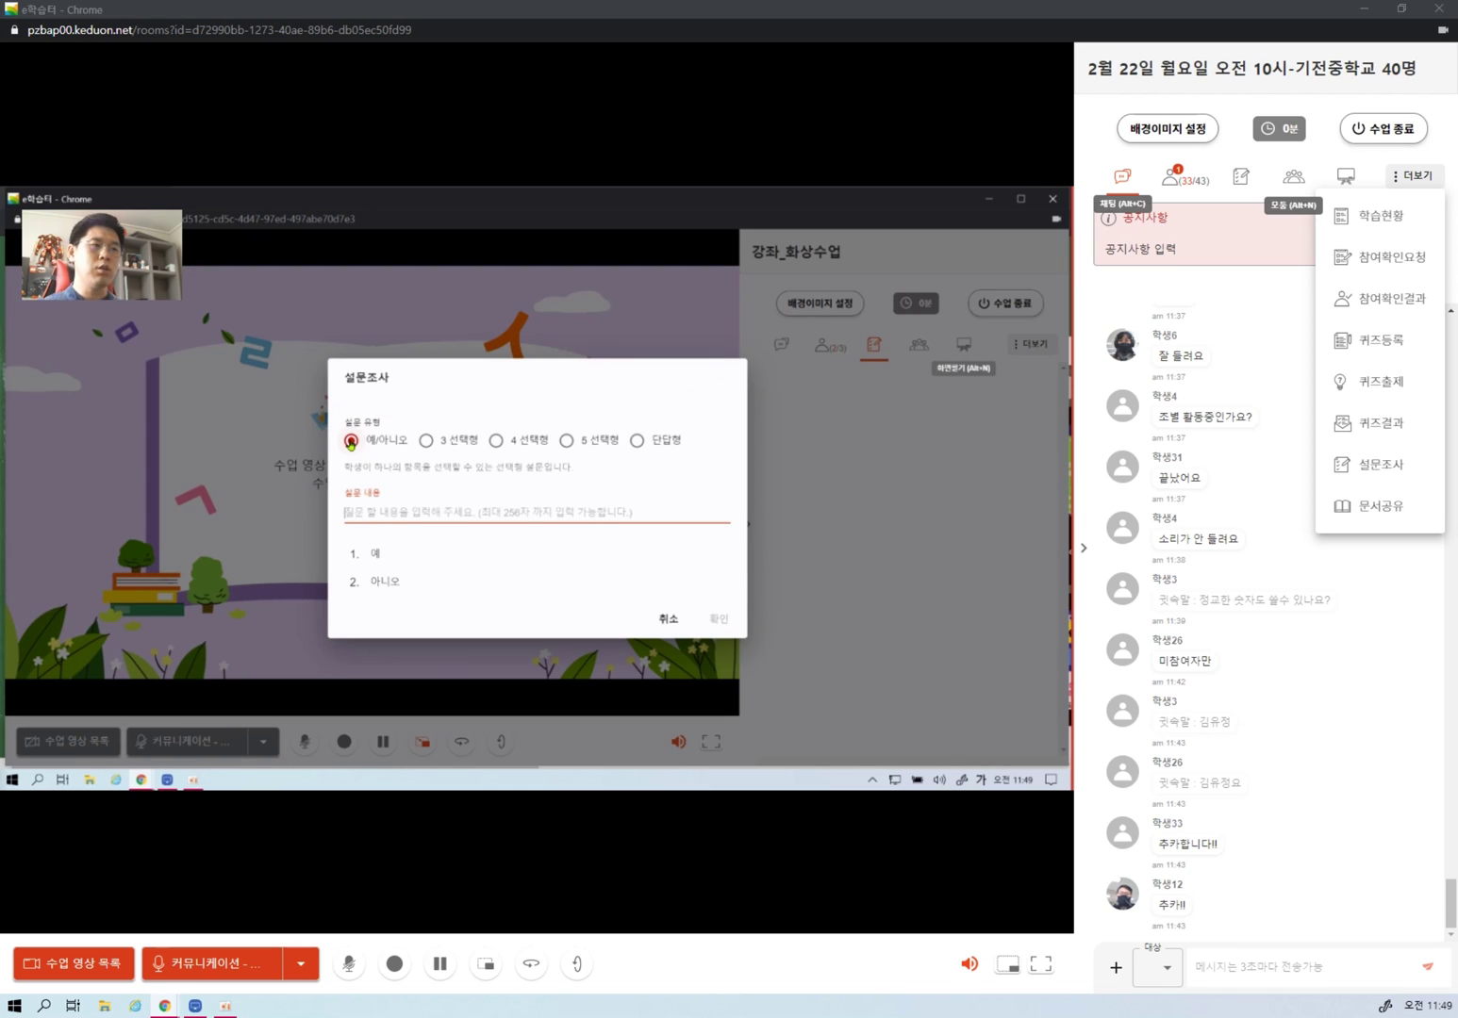
click(427, 441)
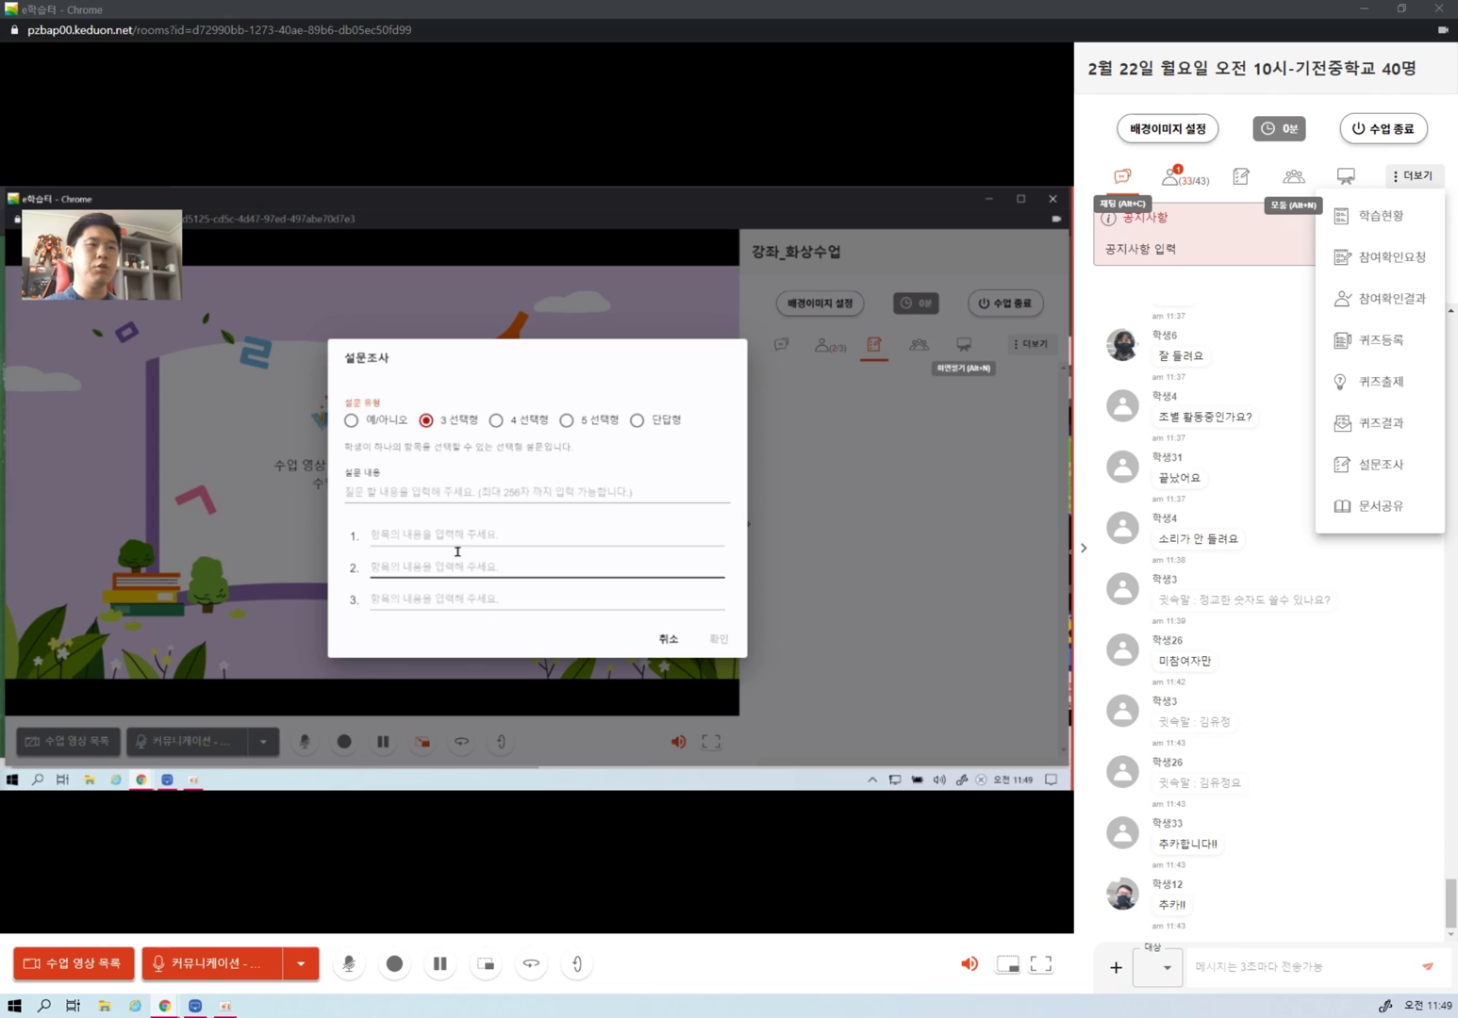
click(525, 427)
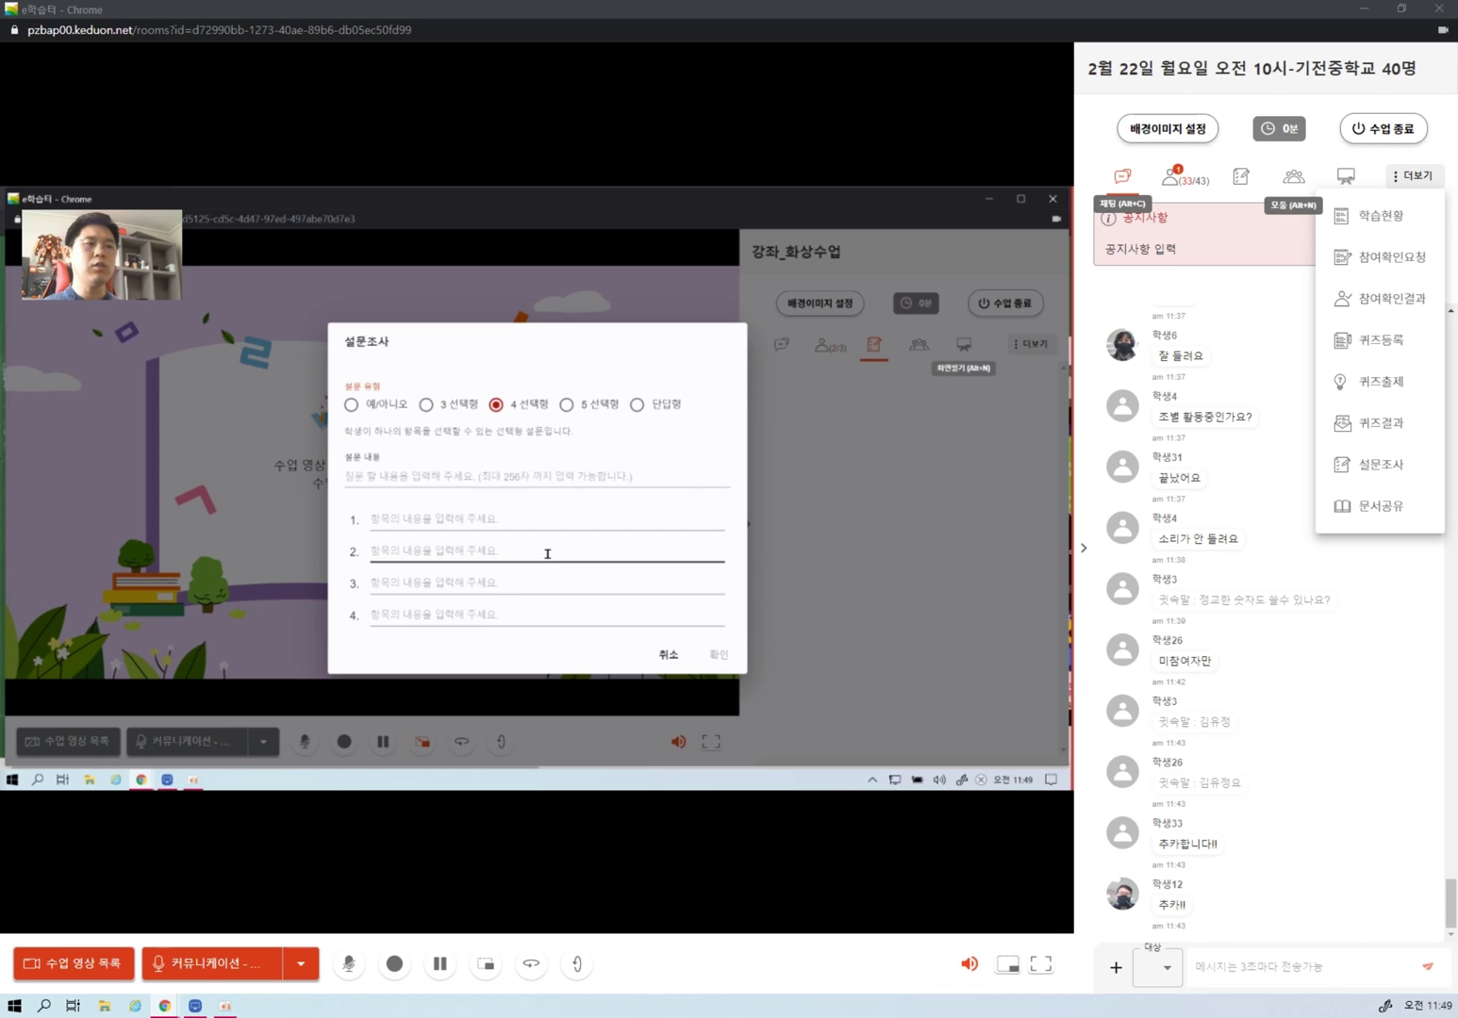
click(592, 406)
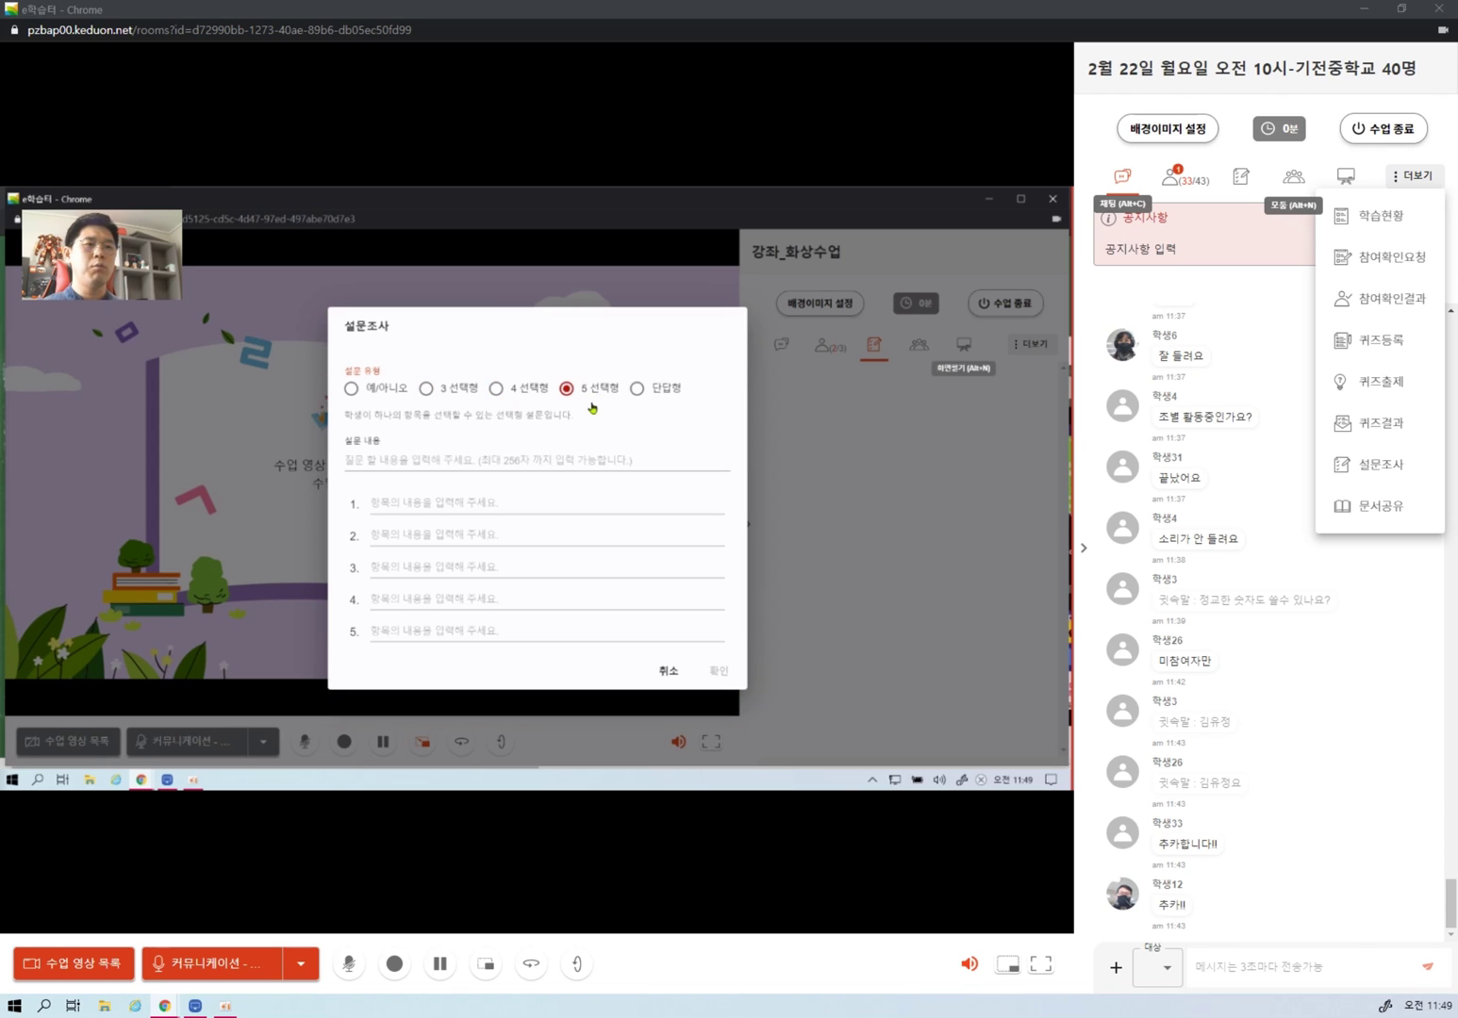
click(665, 388)
click(669, 591)
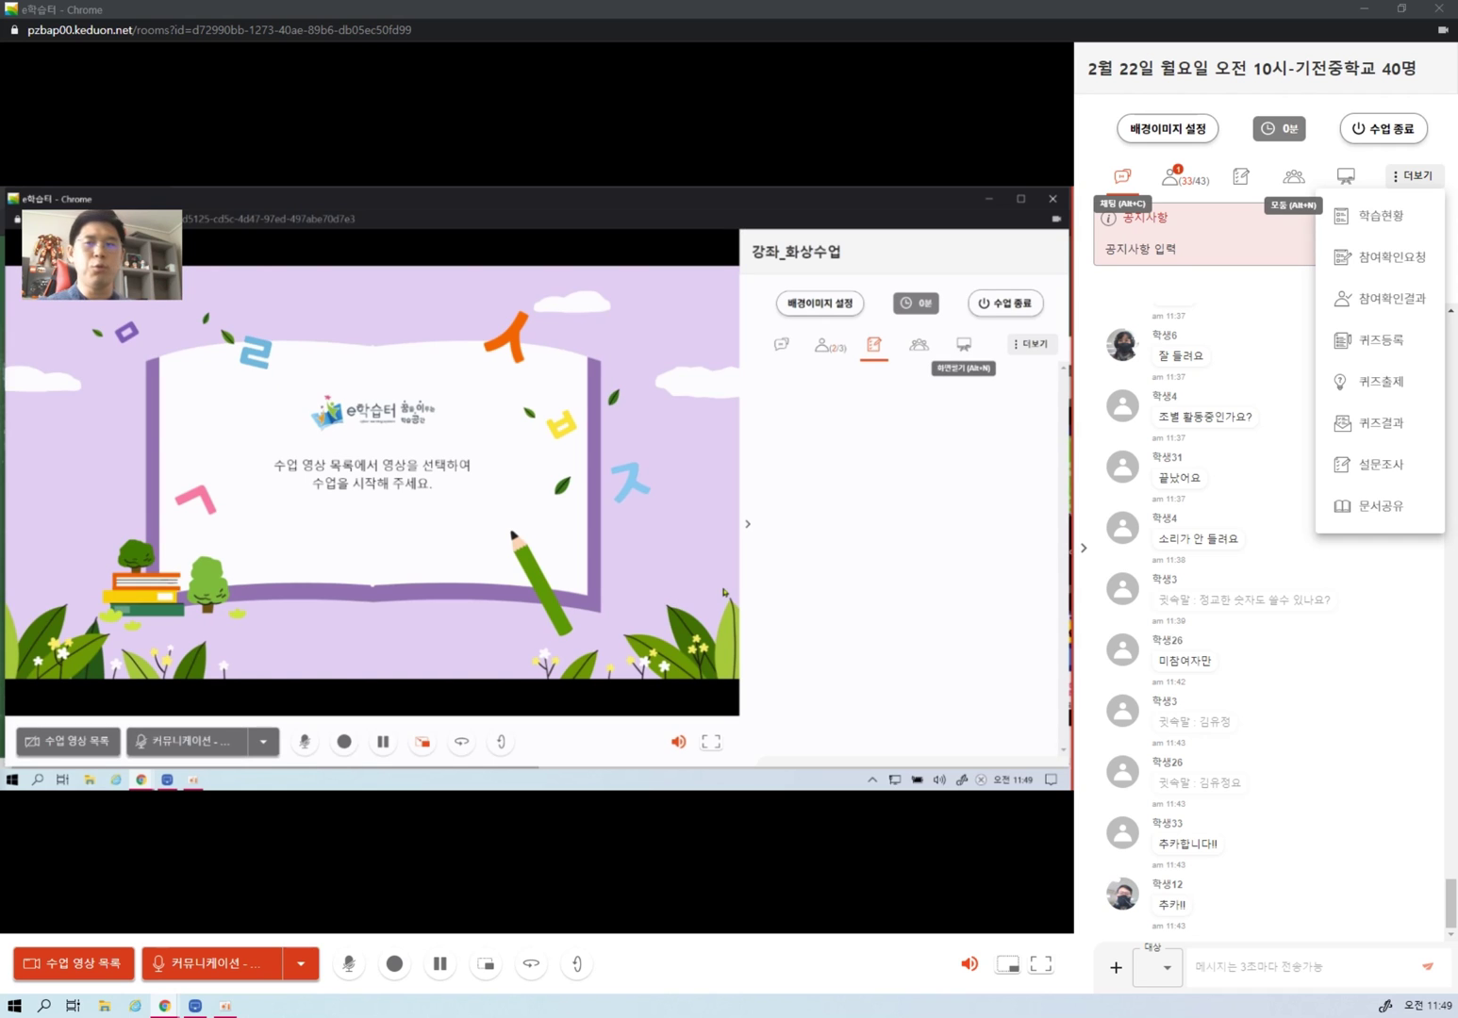
- Send a 단답형 survey asking '사용해본 쌍방향형 온라인 플랫폼은?' to the class
click(1343, 467)
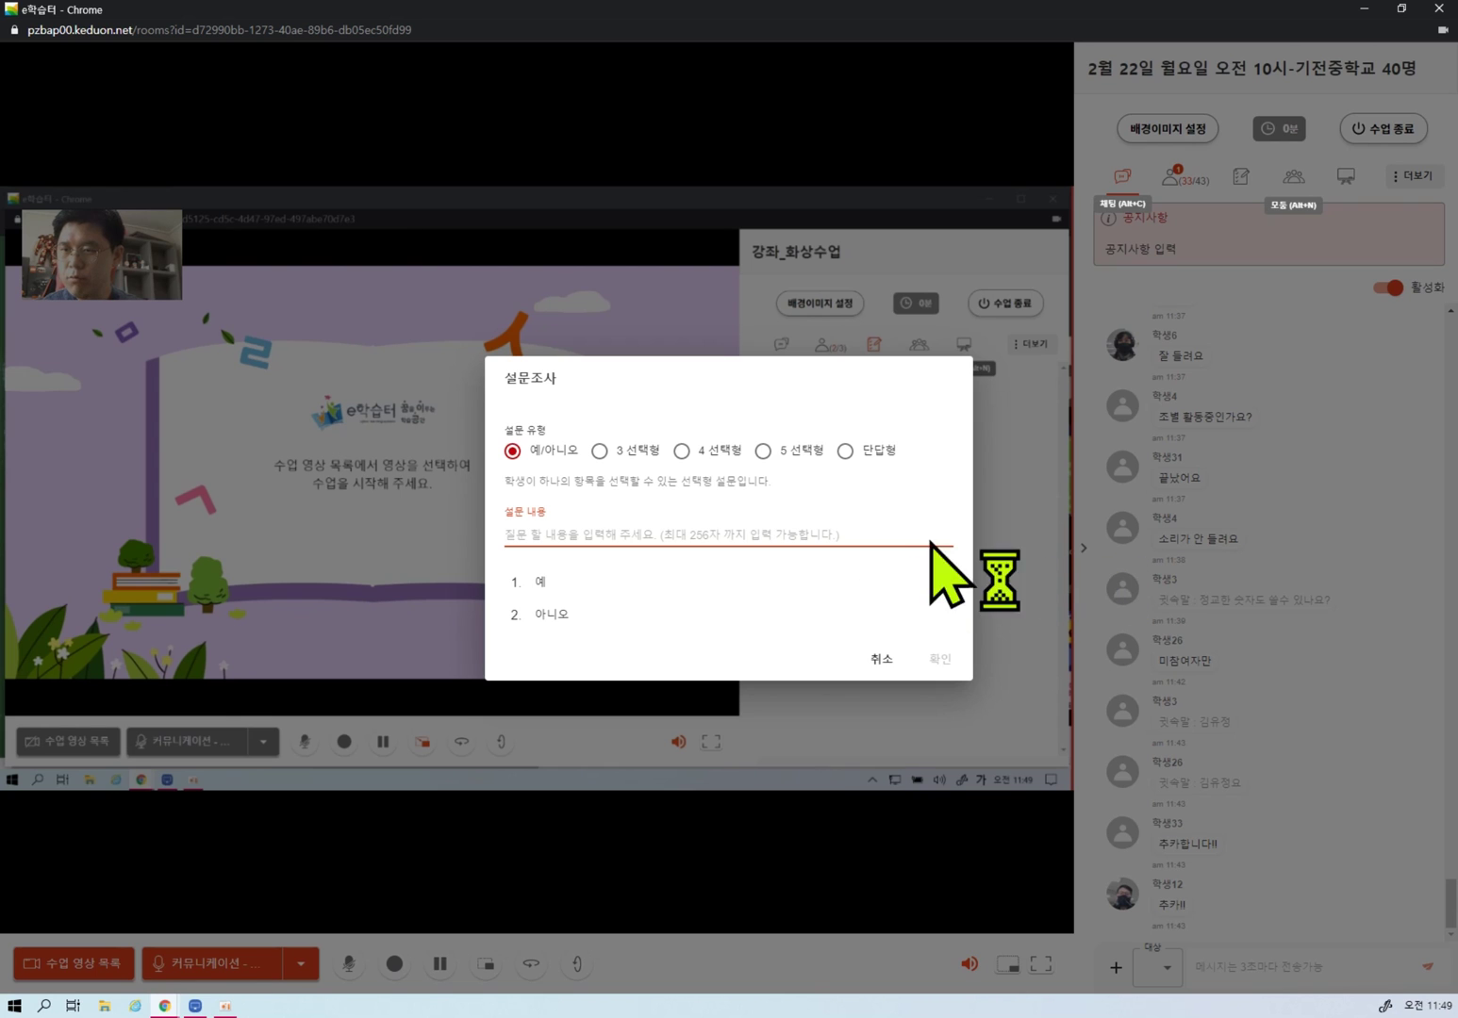
click(844, 450)
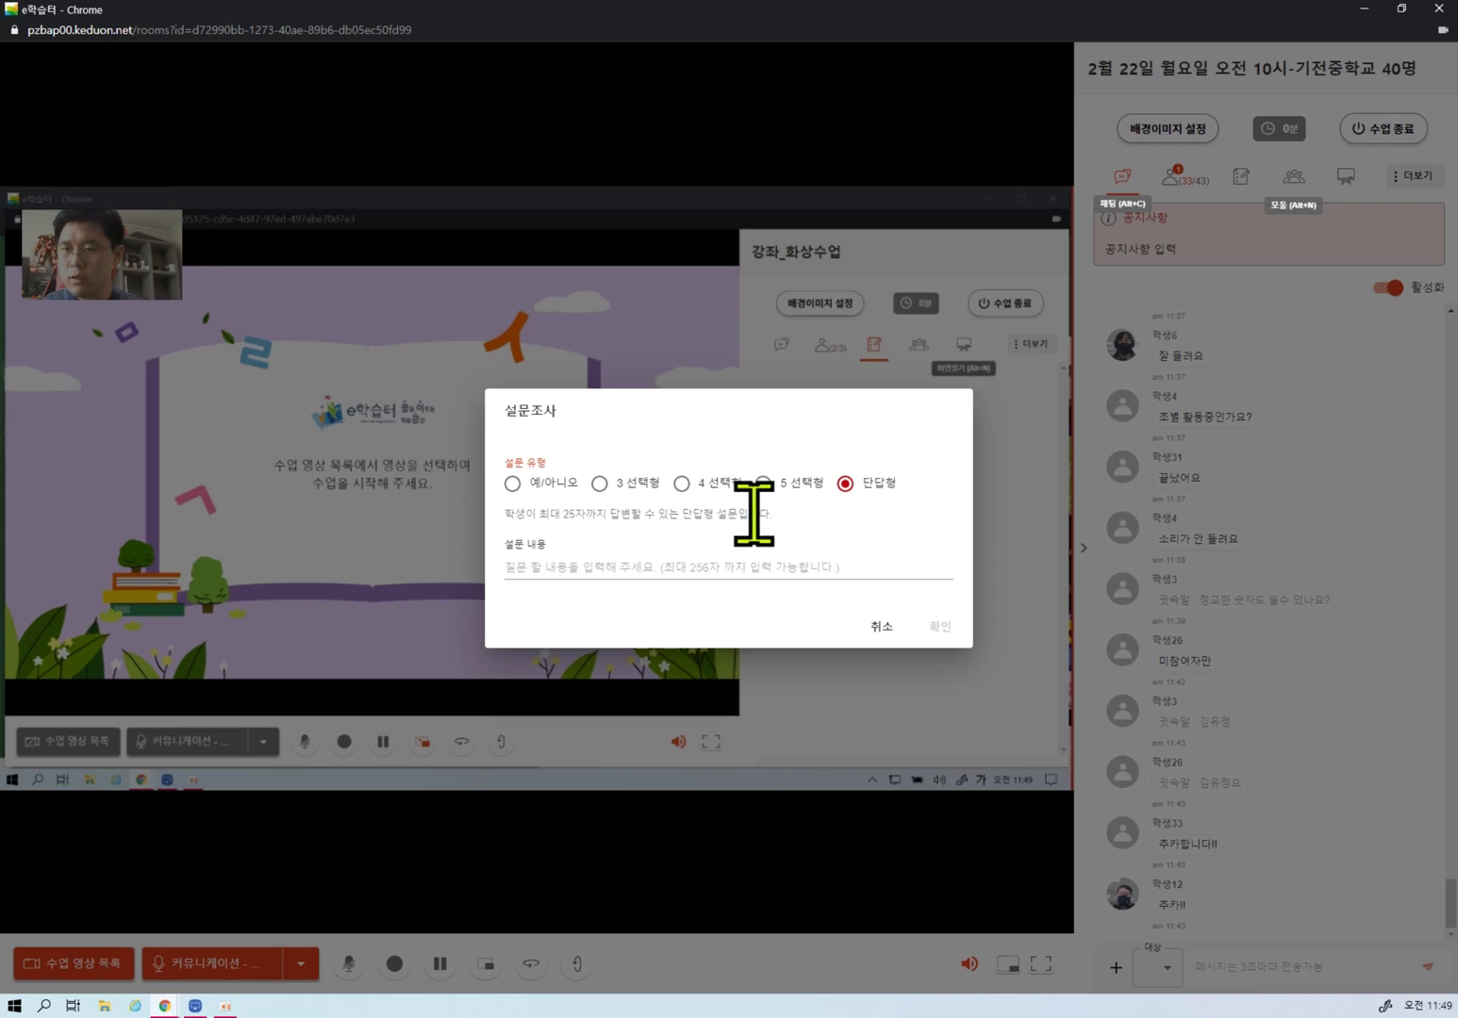
click(675, 568)
text(사용해본 쌍방향형 온라인 플랫폼은?)
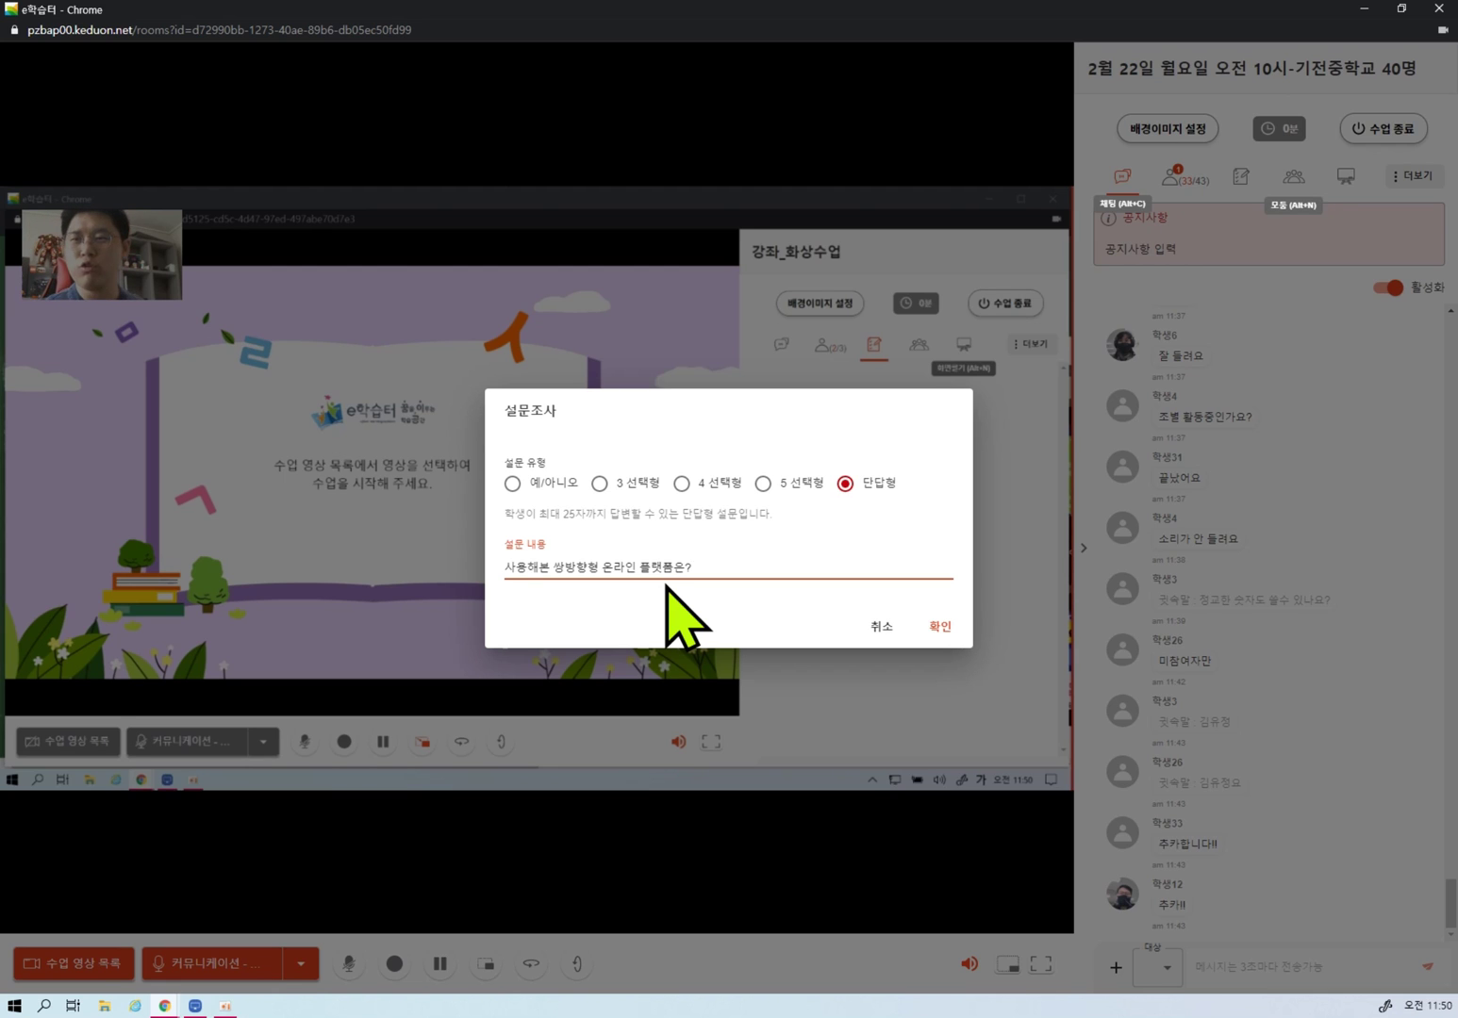
click(940, 626)
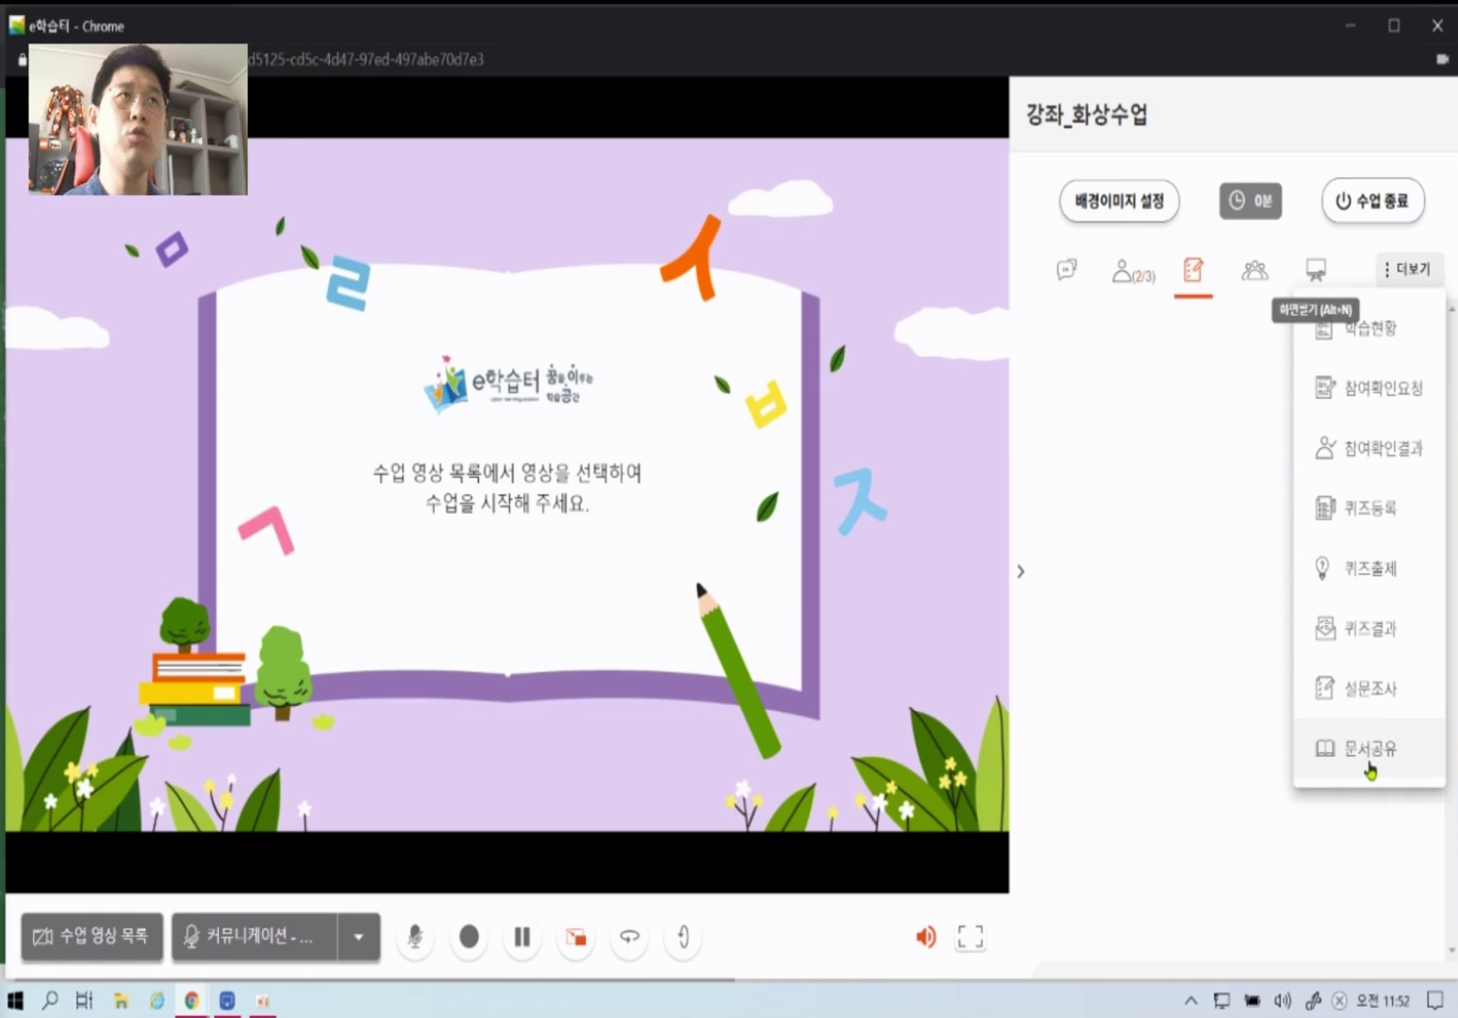
- Upload 직렬, 병렬.JPG to the class 자료 목록 and close the materials list
click(1369, 749)
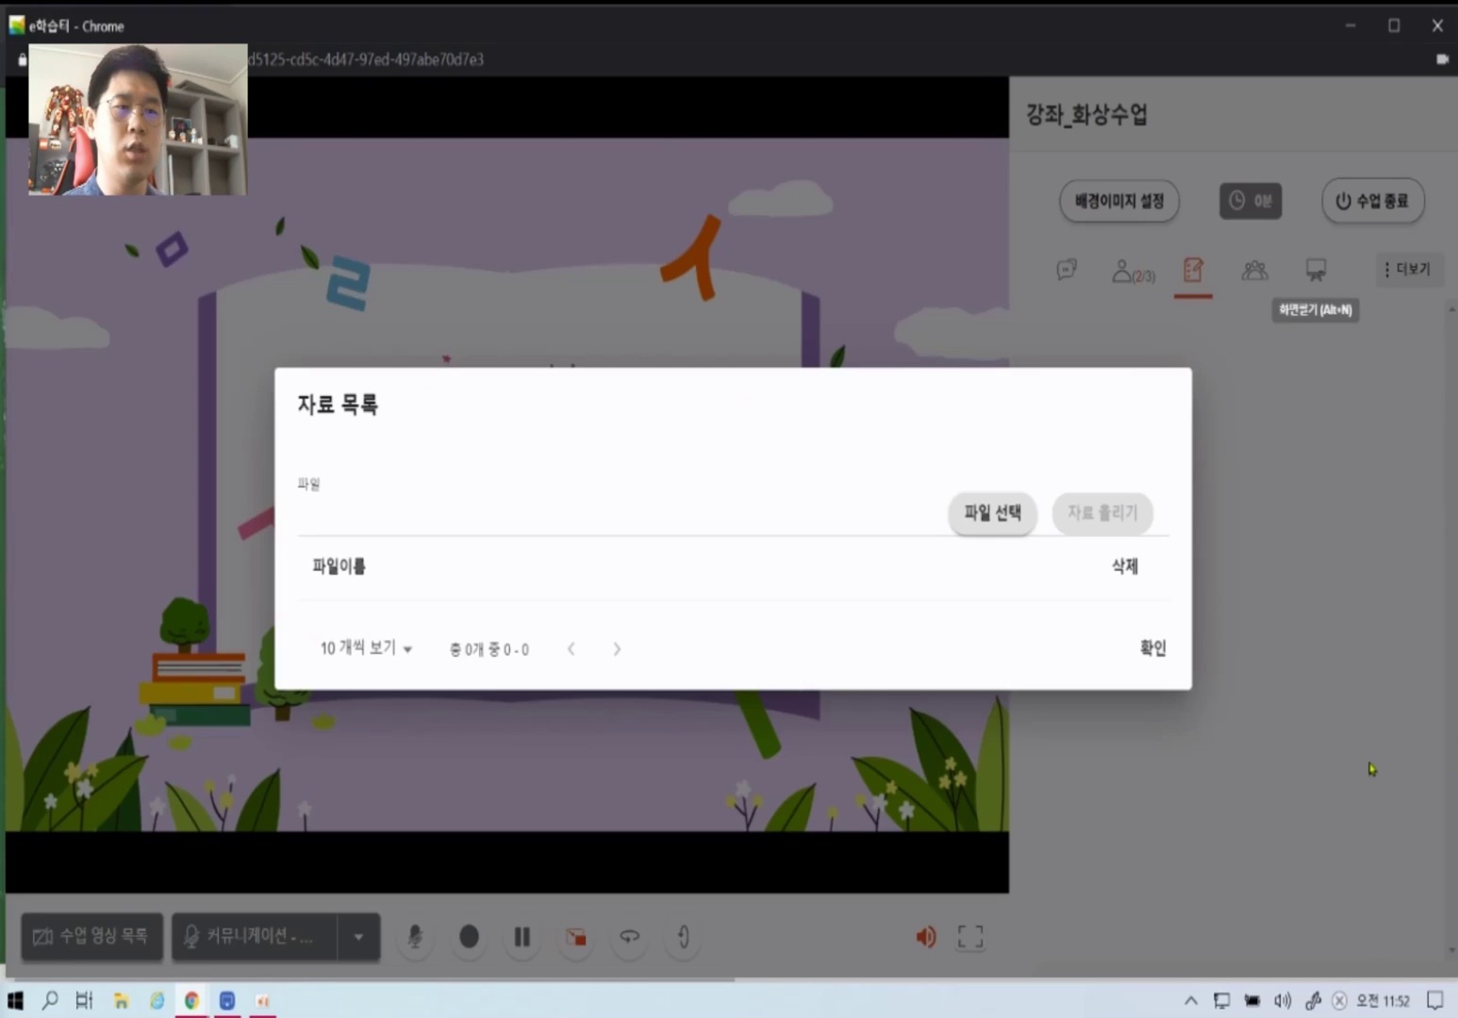
click(969, 512)
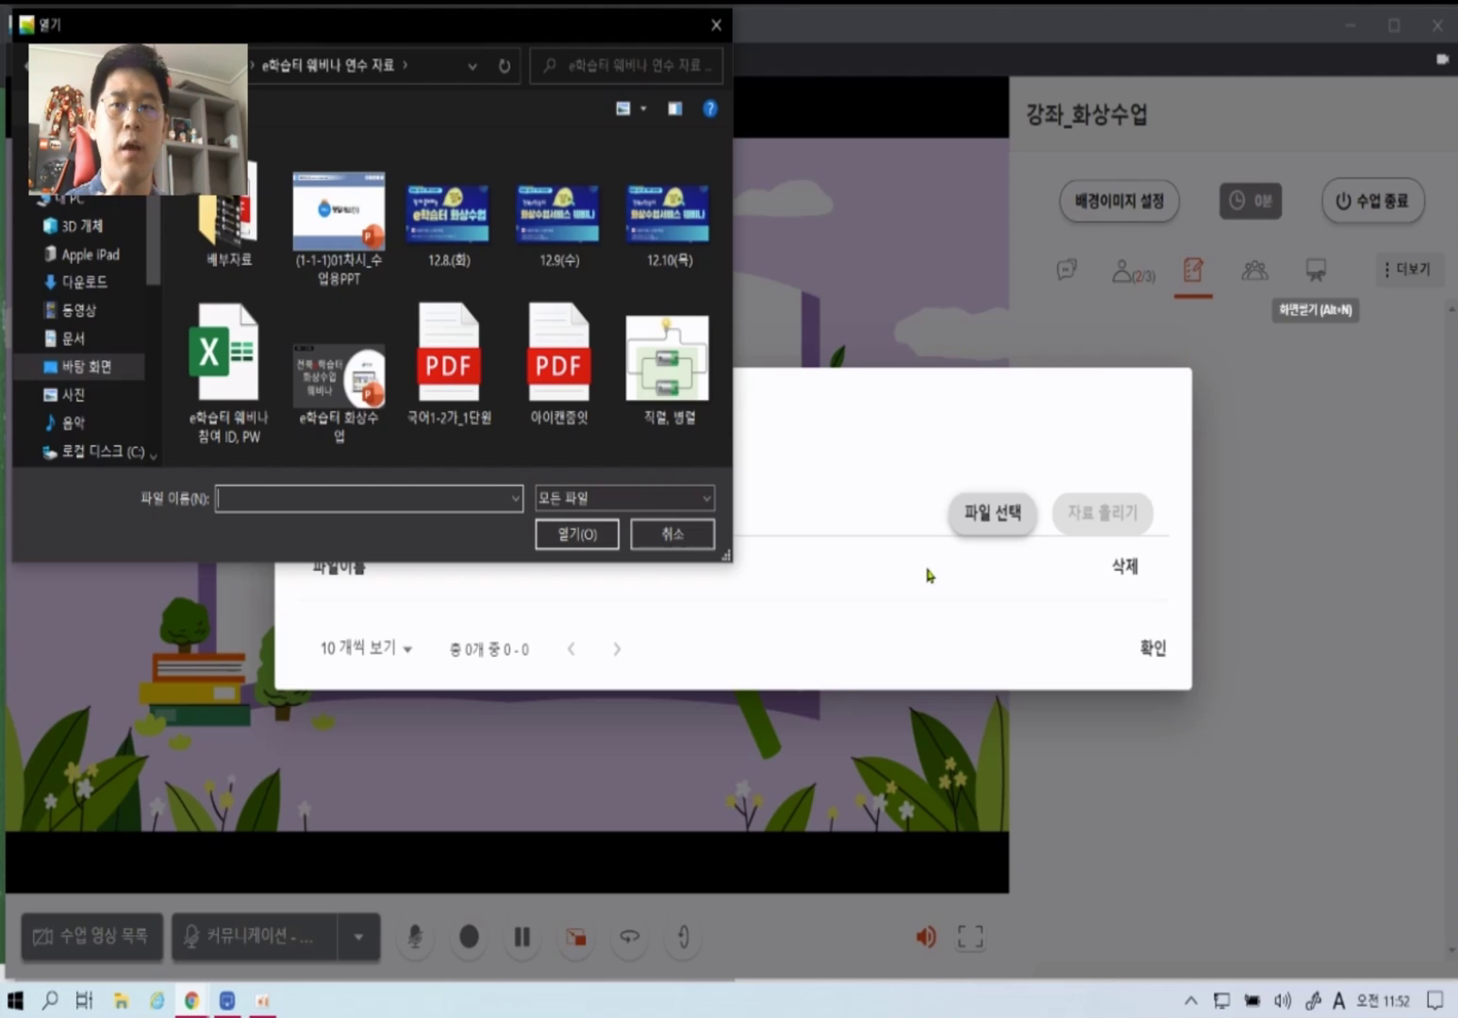
double_click(654, 390)
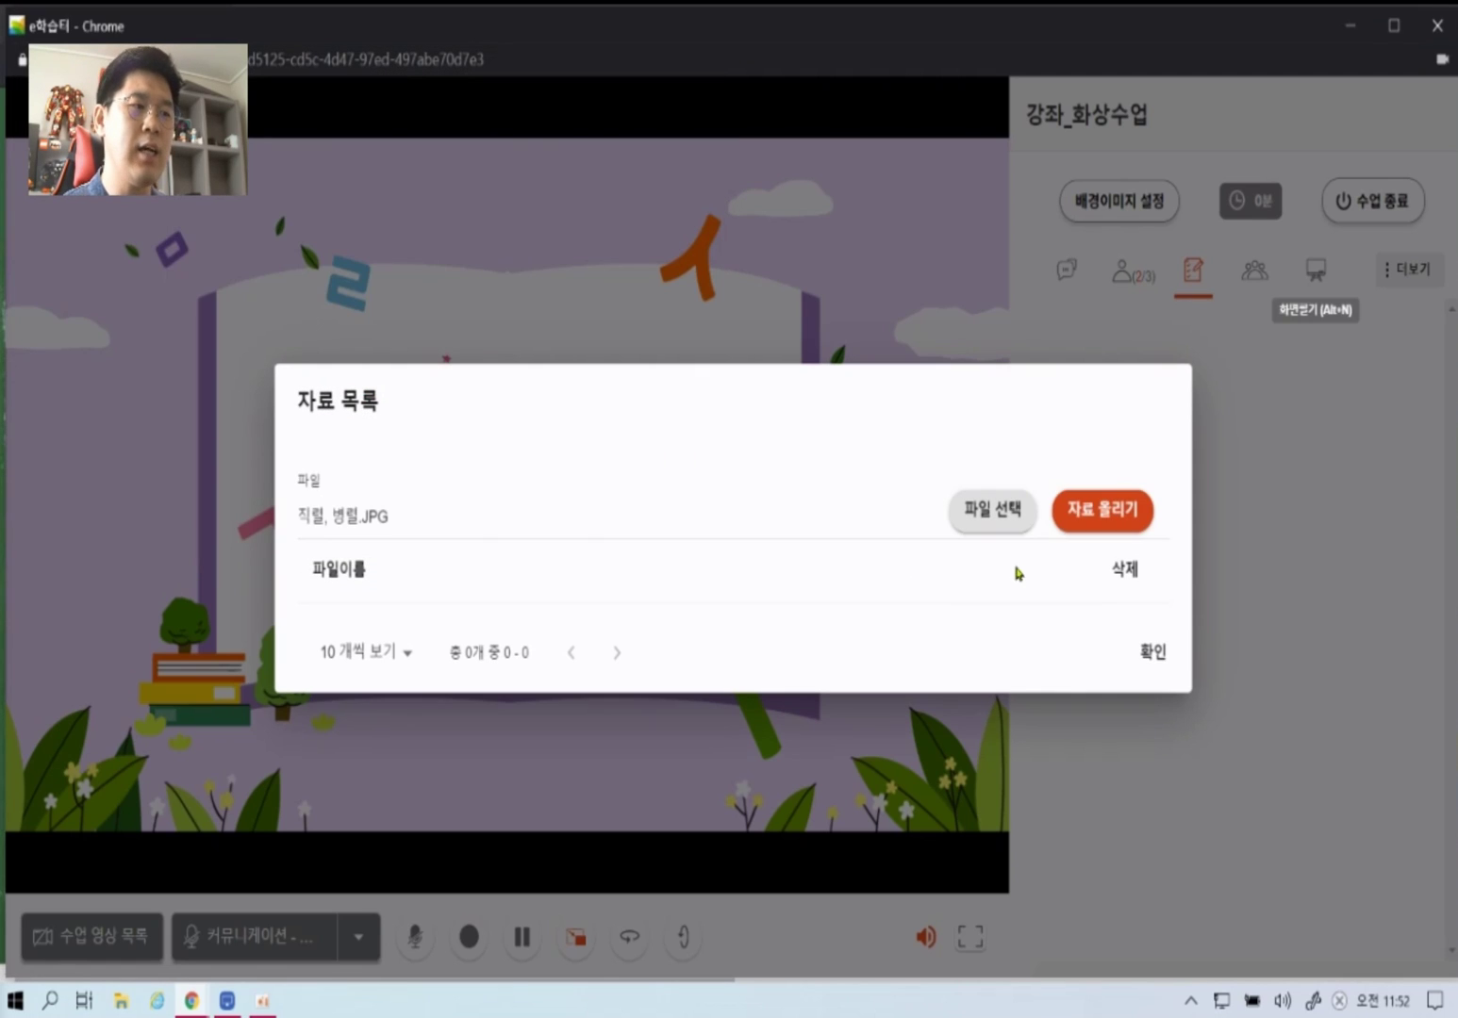
click(1128, 523)
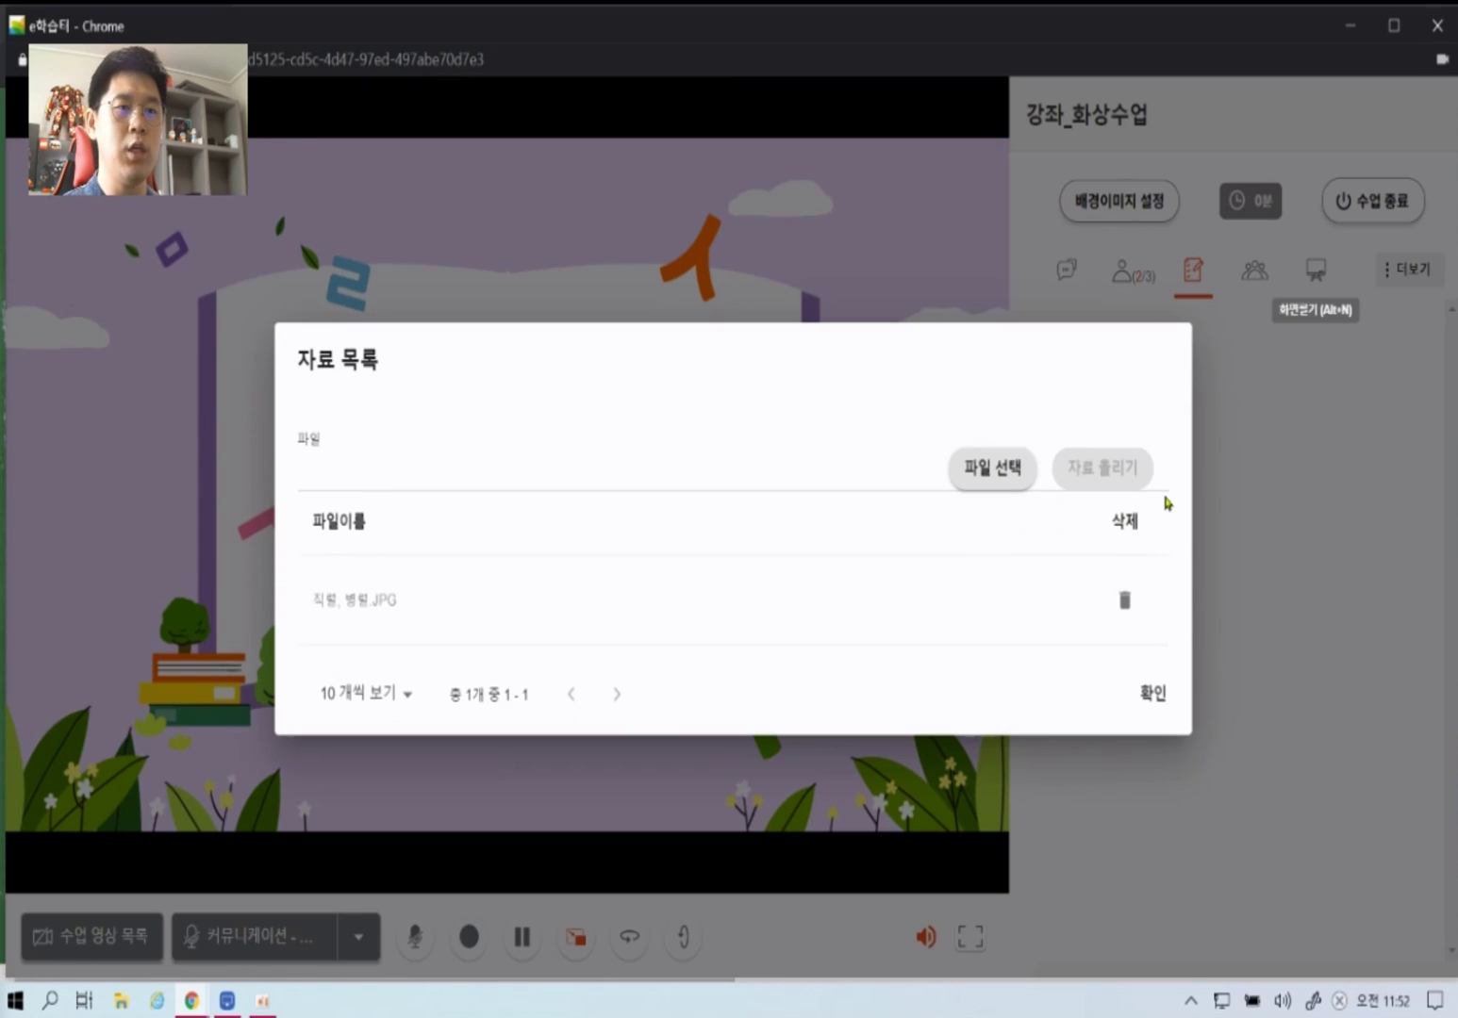
click(1159, 697)
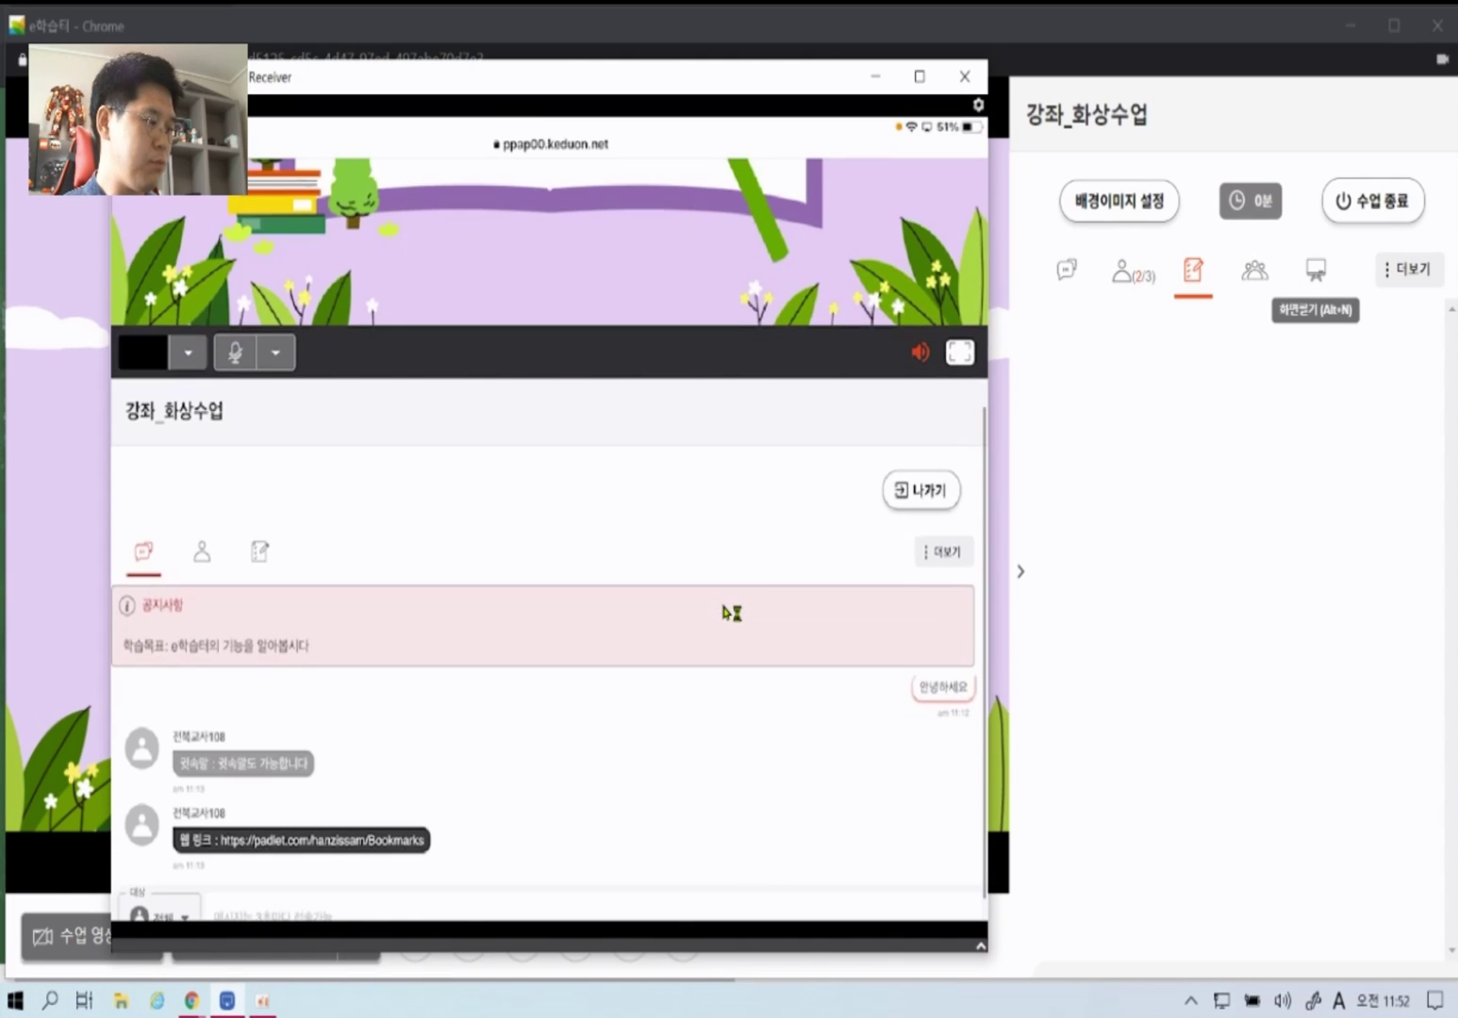
- Show the 자료 목록 listing 직렬, 병렬.JPG in the student's mirrored view via 더보기 > 자료받기
click(943, 521)
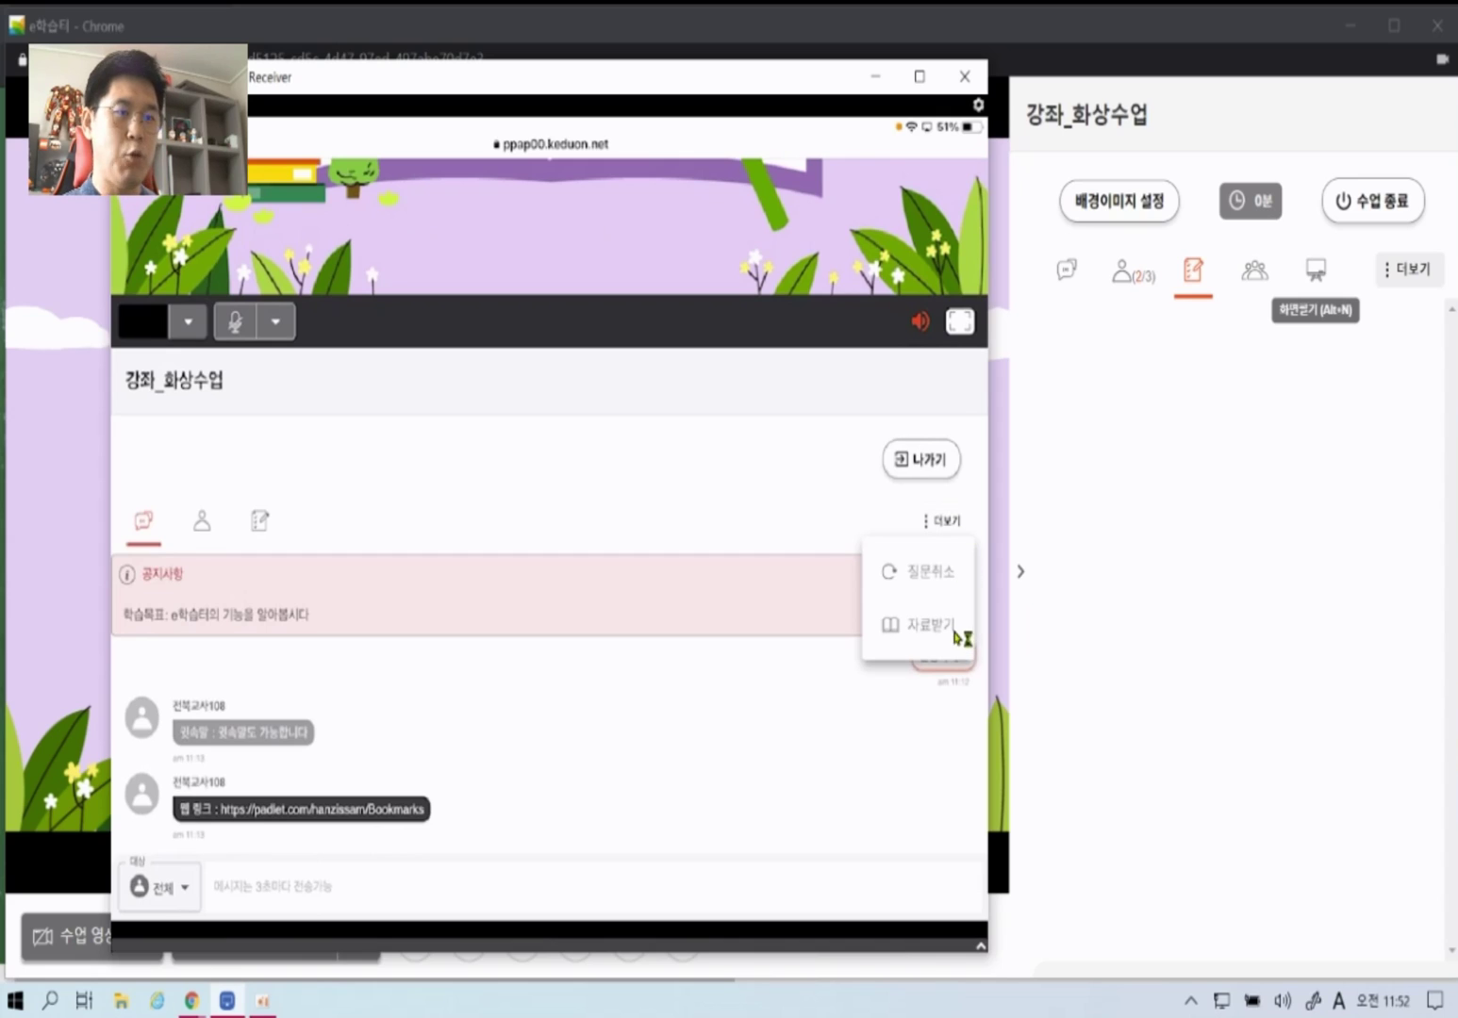
click(954, 630)
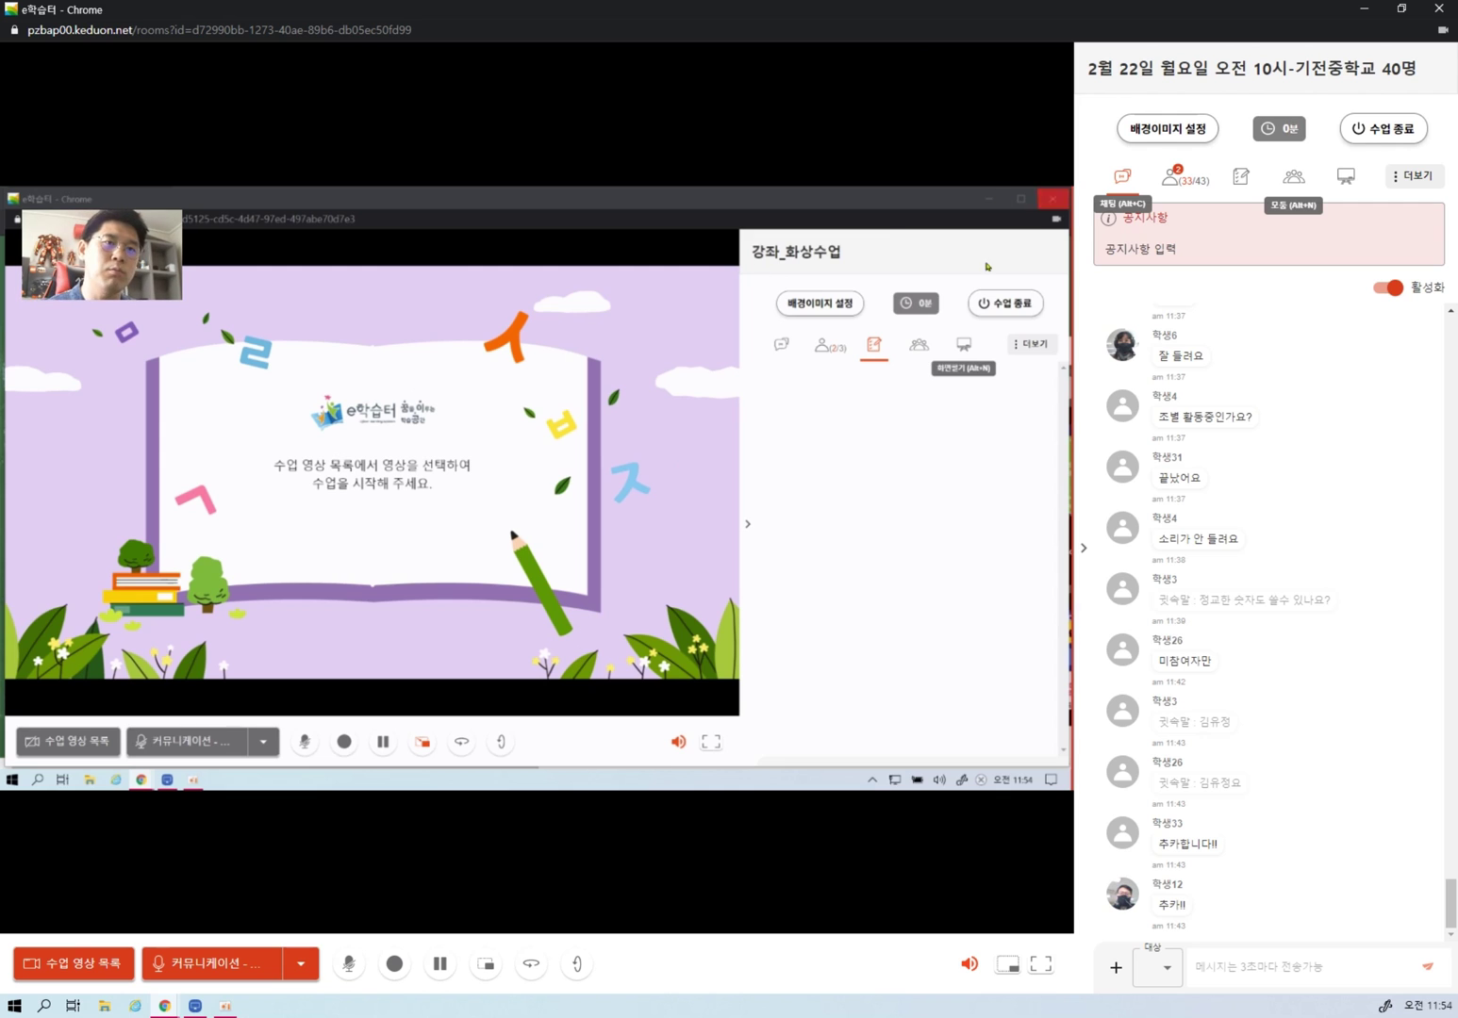
- Leave the inner demo lesson, close its Chrome window and the Receiver phone mirror
click(1011, 314)
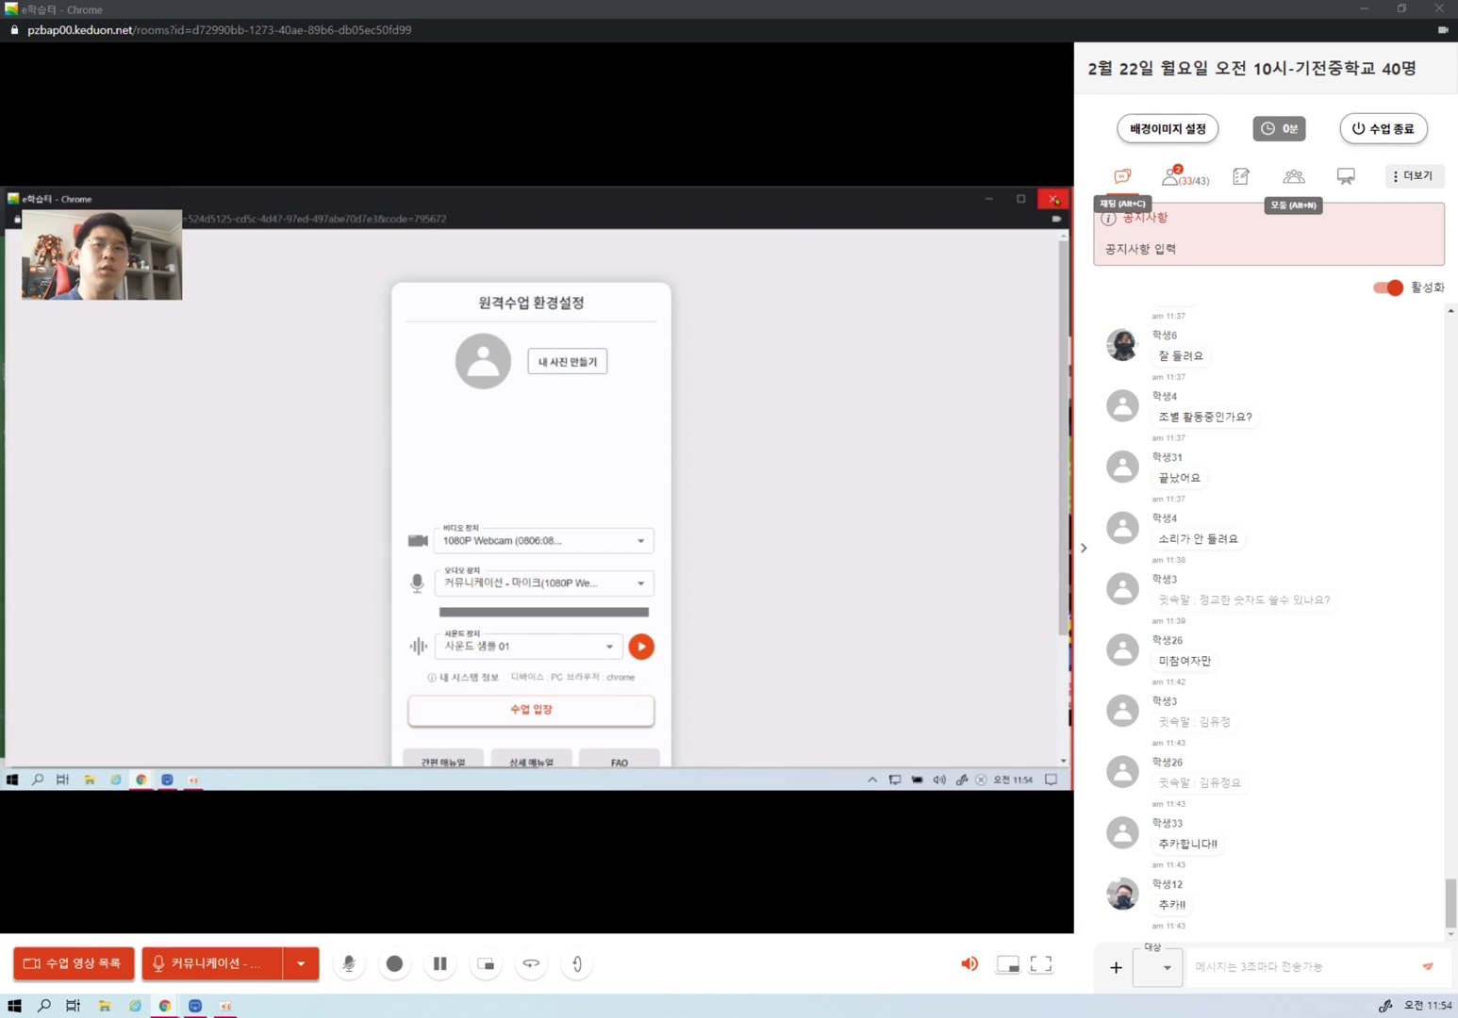
click(1054, 199)
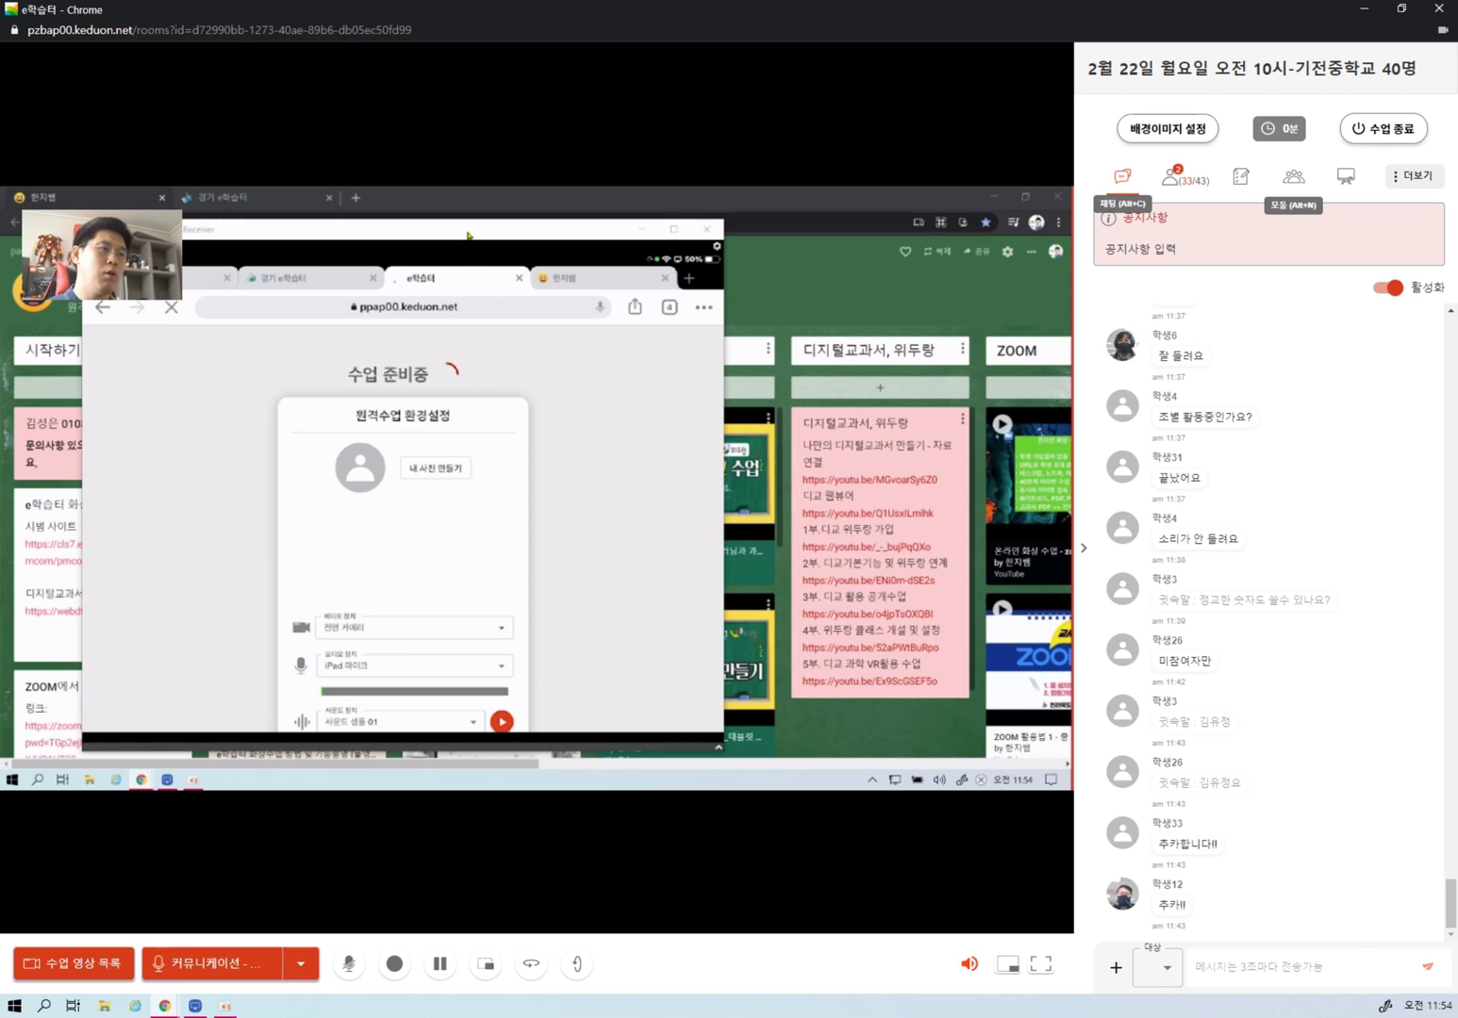
click(707, 229)
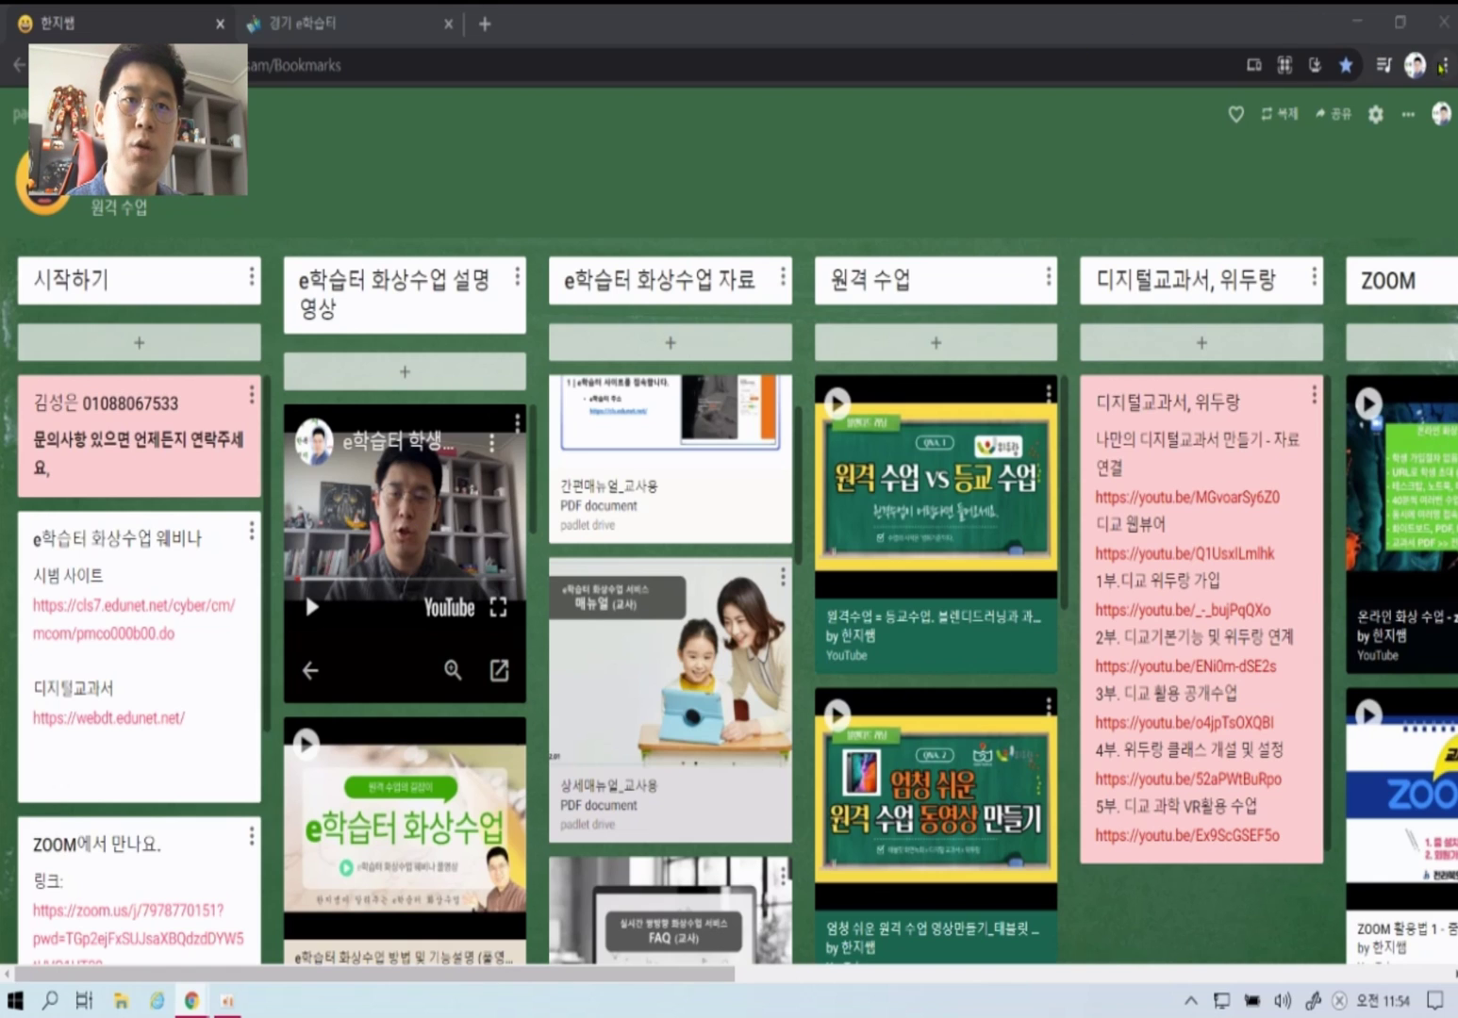
- Open the 전북 e학습터 home (전북지역) in an incognito window and launch 위두랑 from 추천 서비스
click(1442, 64)
click(1252, 157)
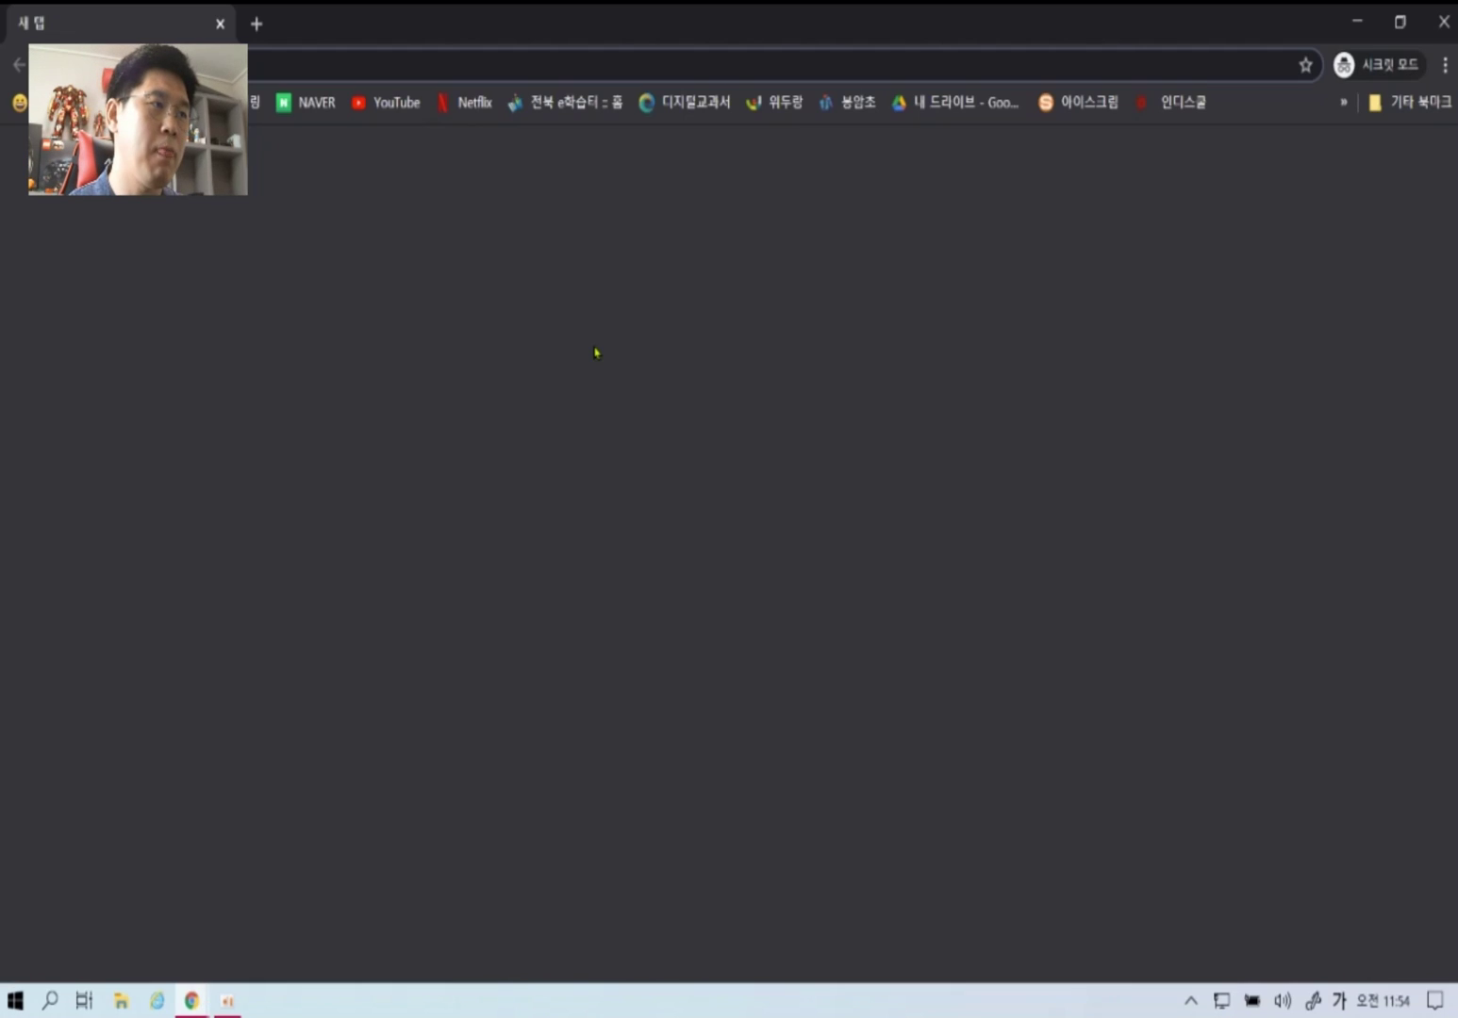
click(565, 102)
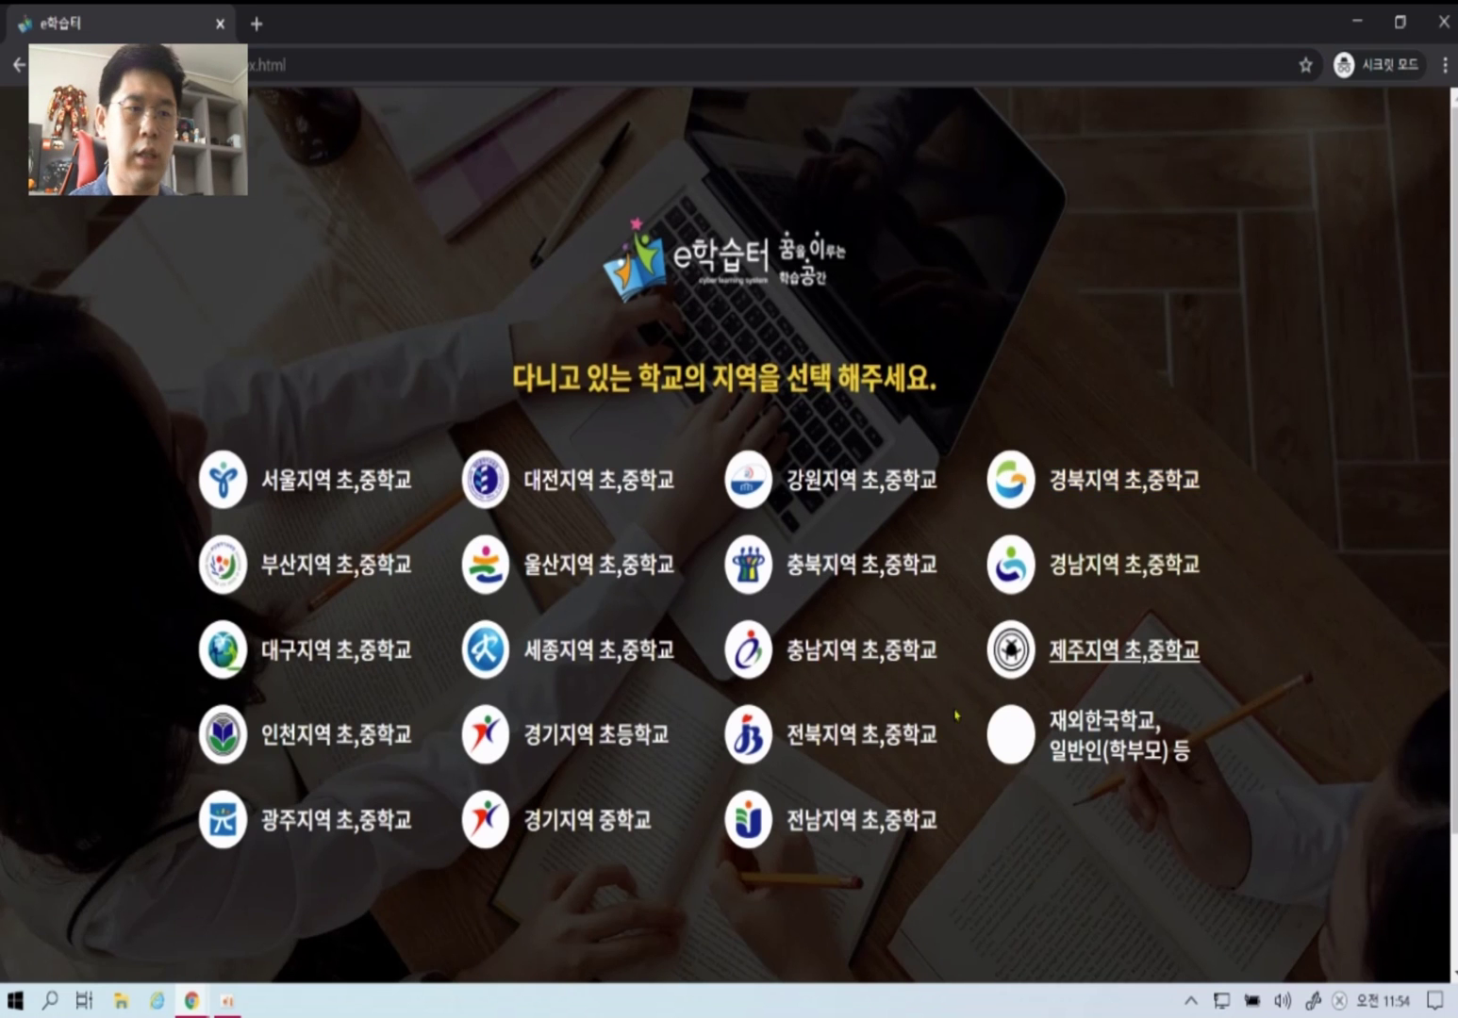
click(829, 735)
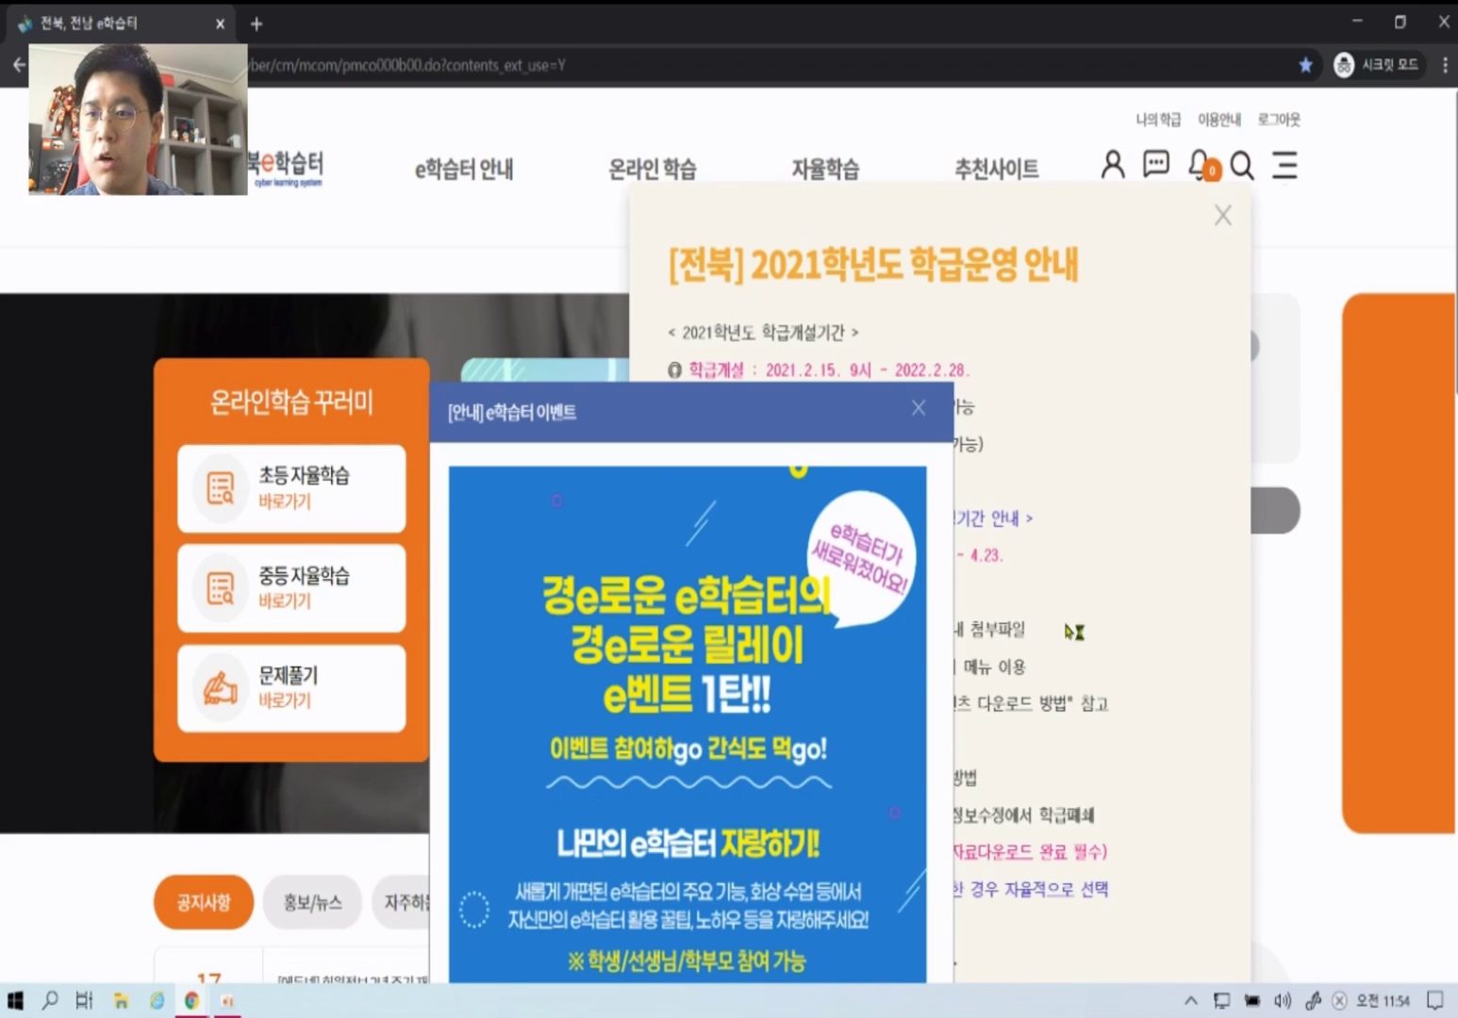
click(918, 408)
click(1223, 214)
scroll(1193, 603, down, 4)
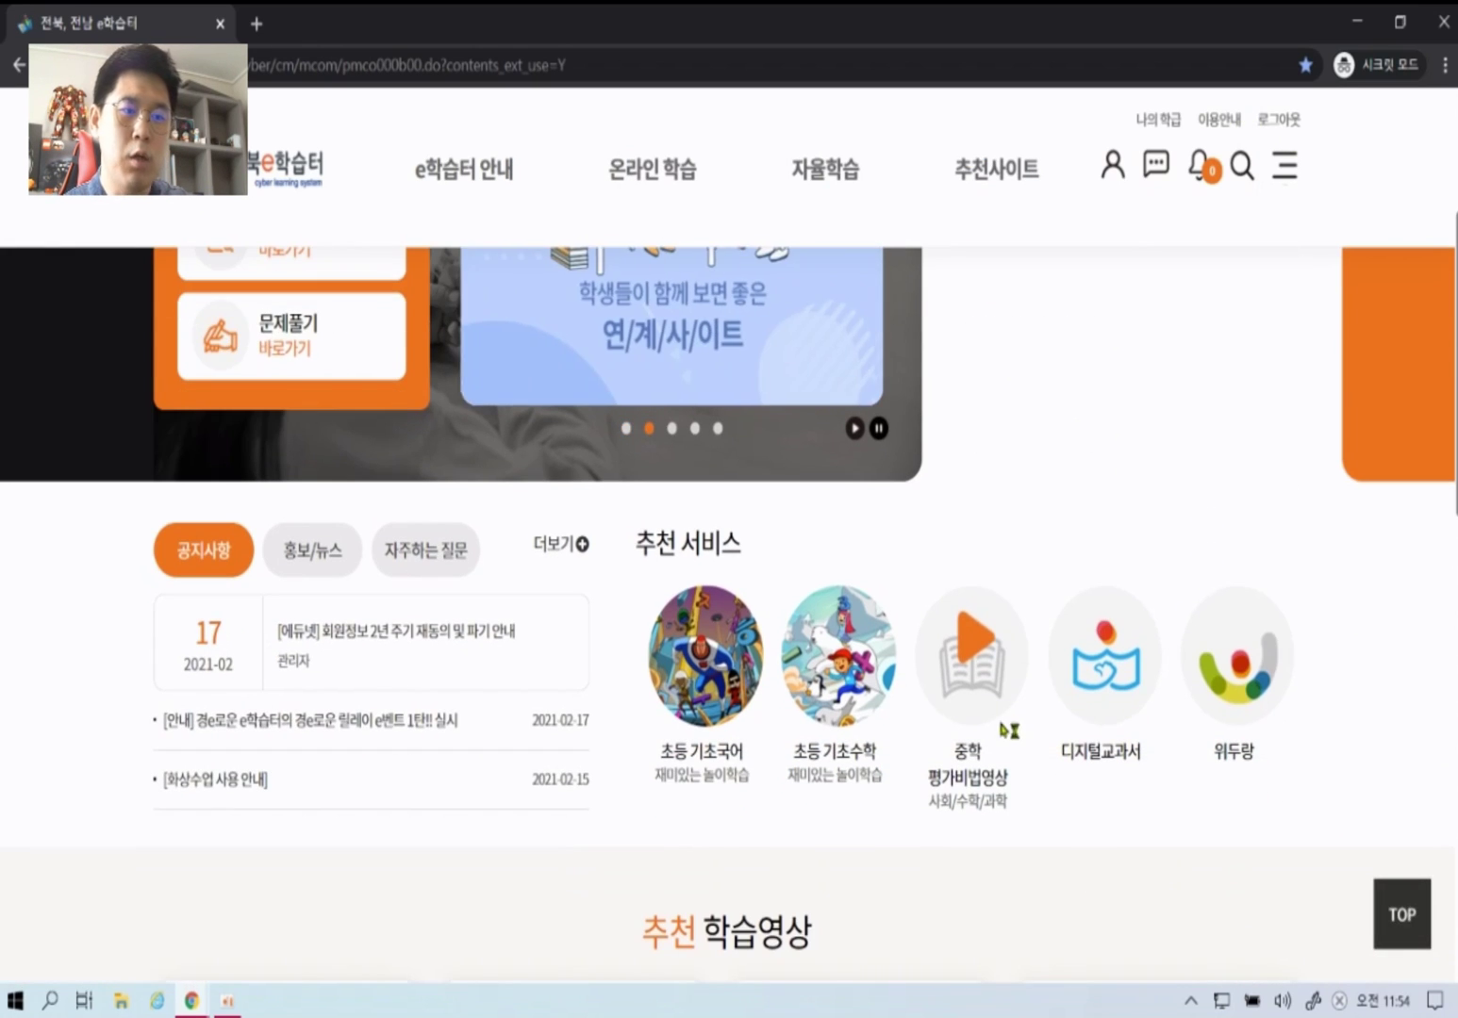
click(1238, 698)
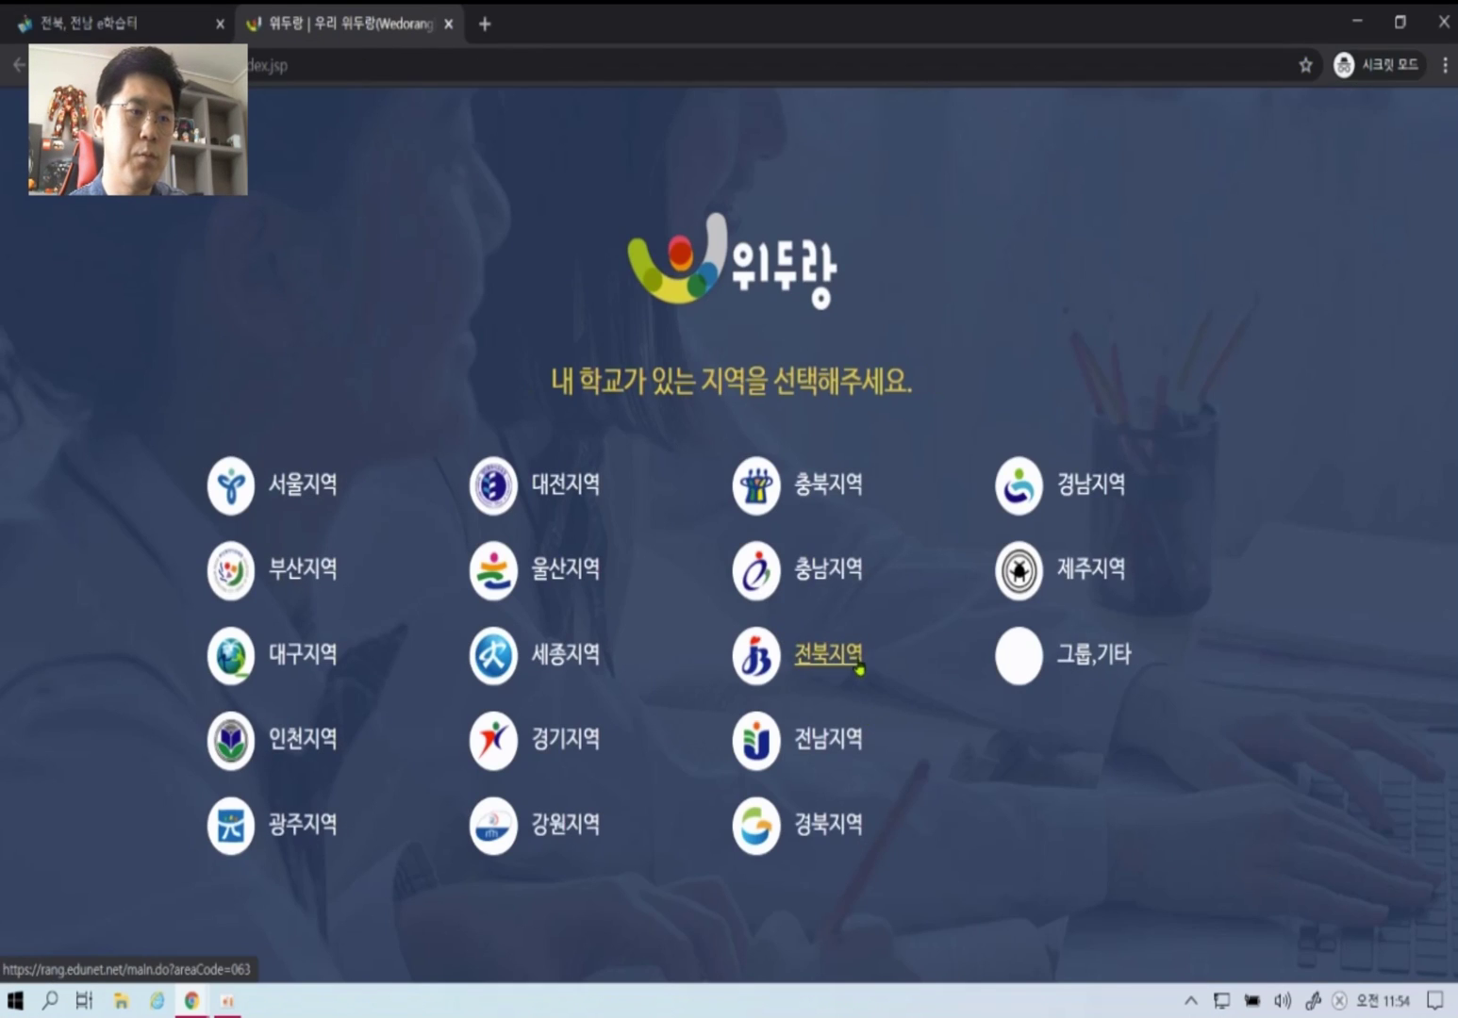
- Enter 위두랑's 전북 region, check 클래스 검색 and 나의 클래스, then open 디지털교과서 from e학습터
click(866, 677)
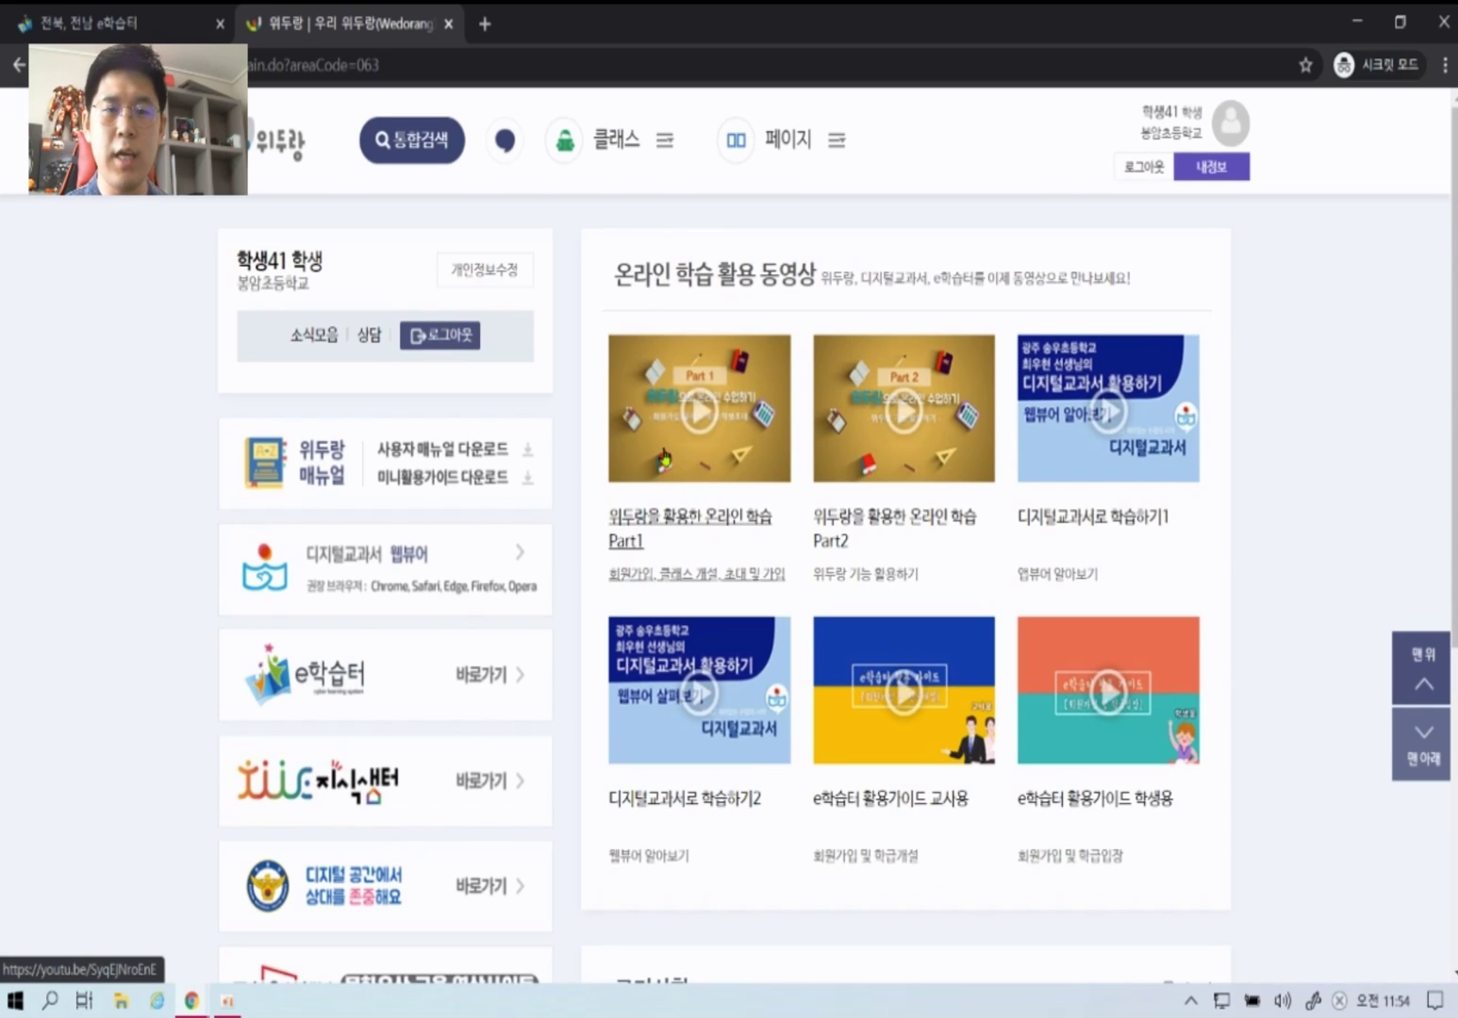
drag(234, 261, 328, 270)
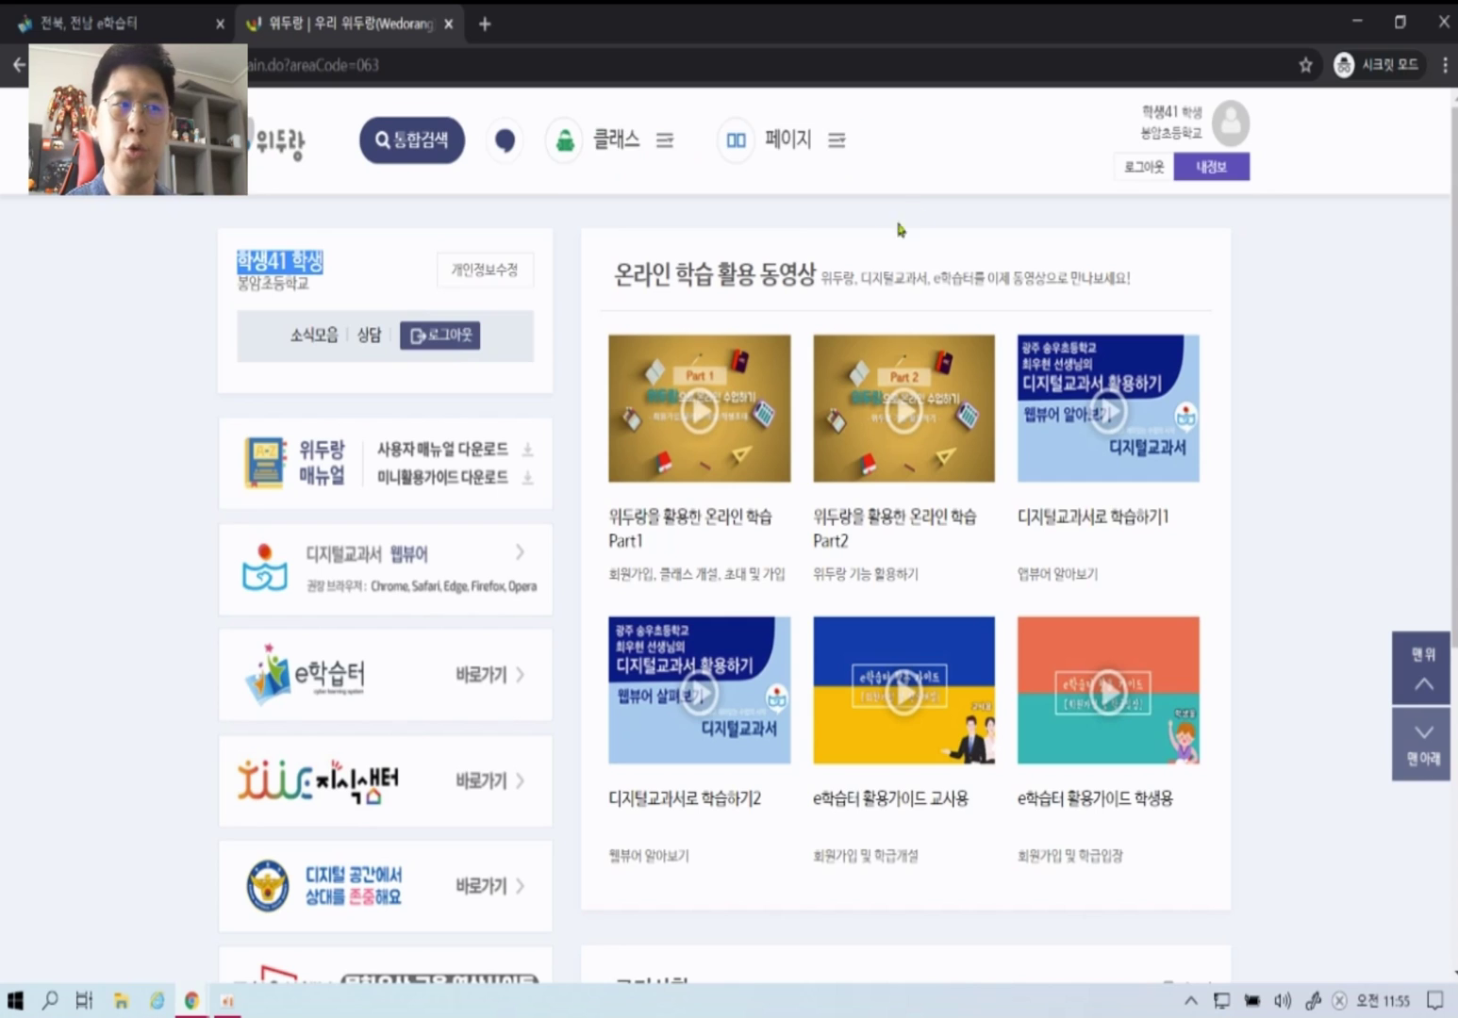
click(630, 141)
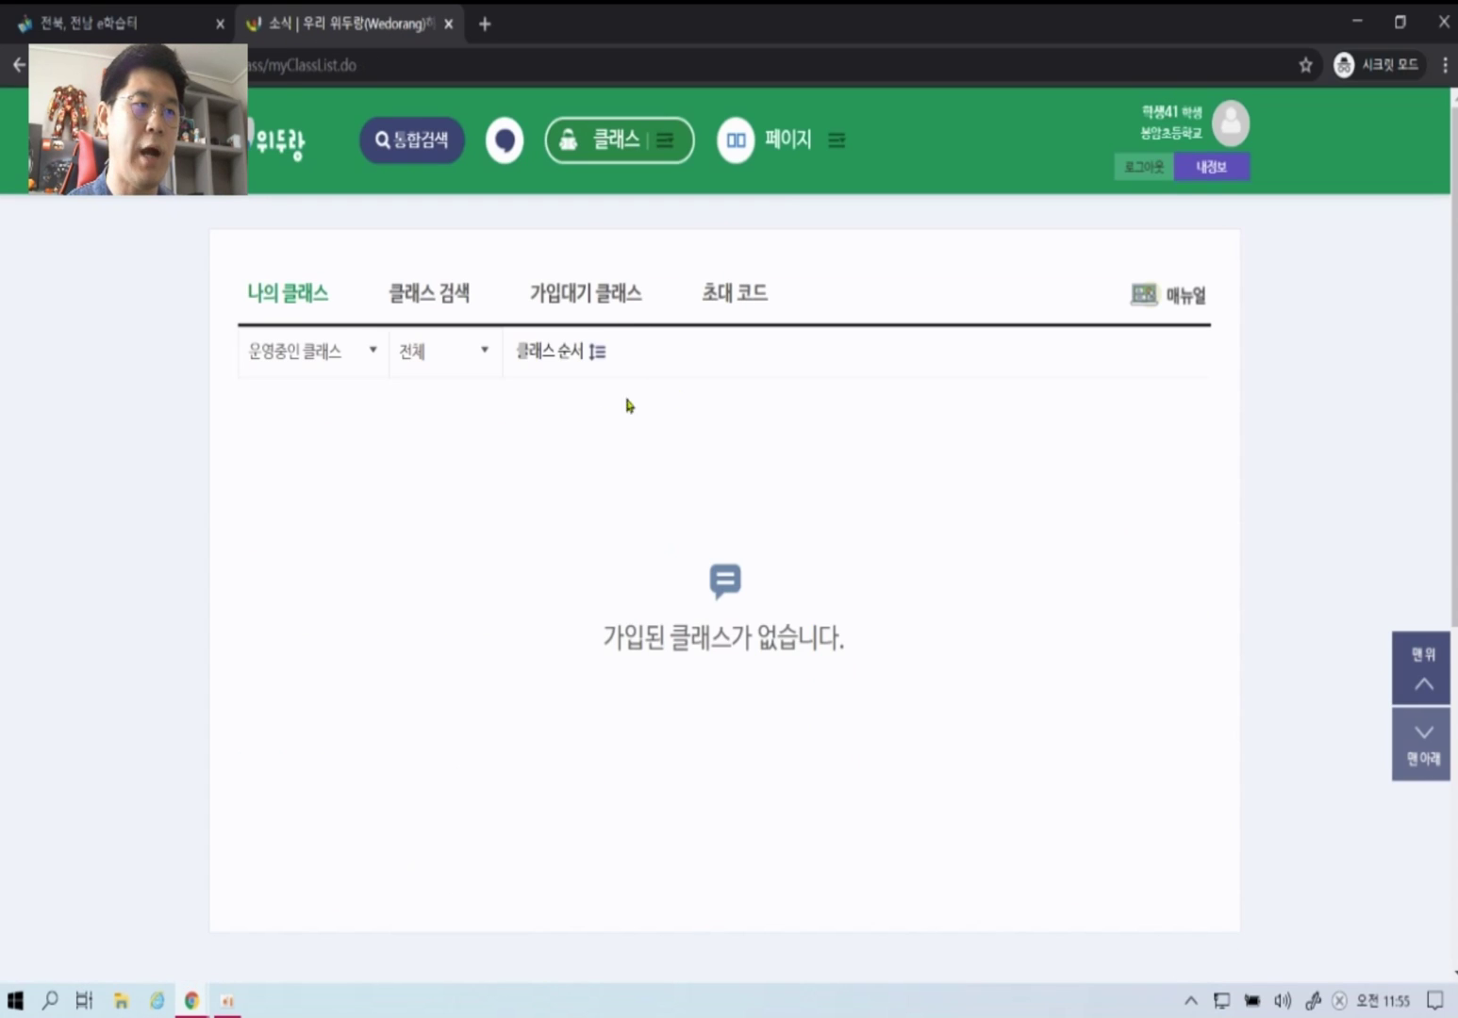
click(450, 311)
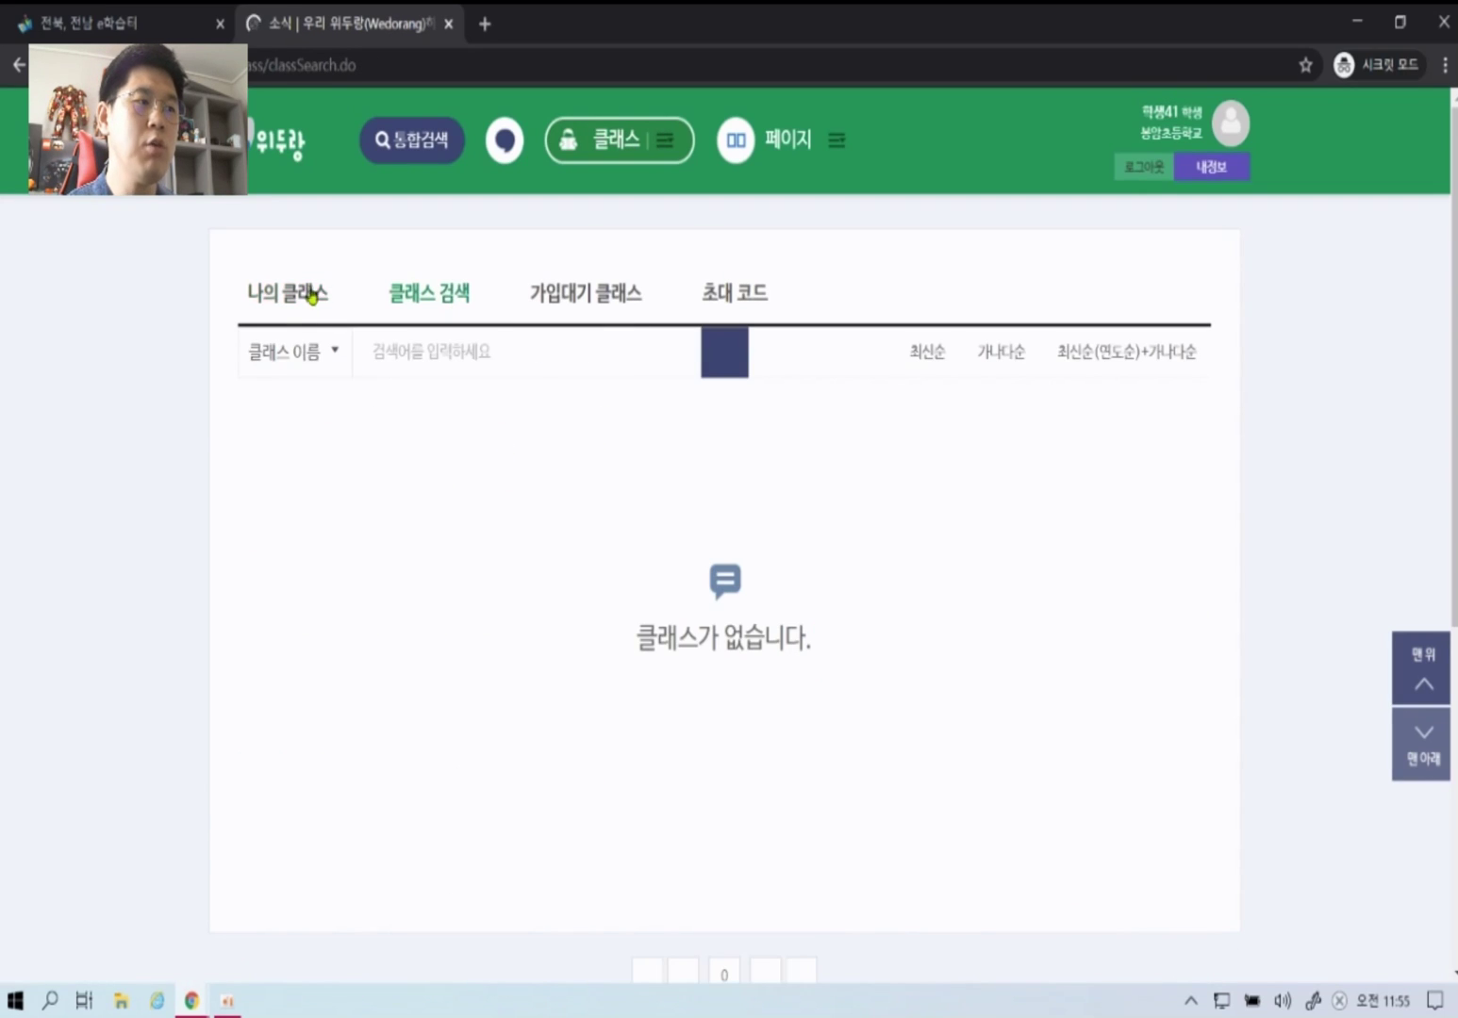
click(312, 301)
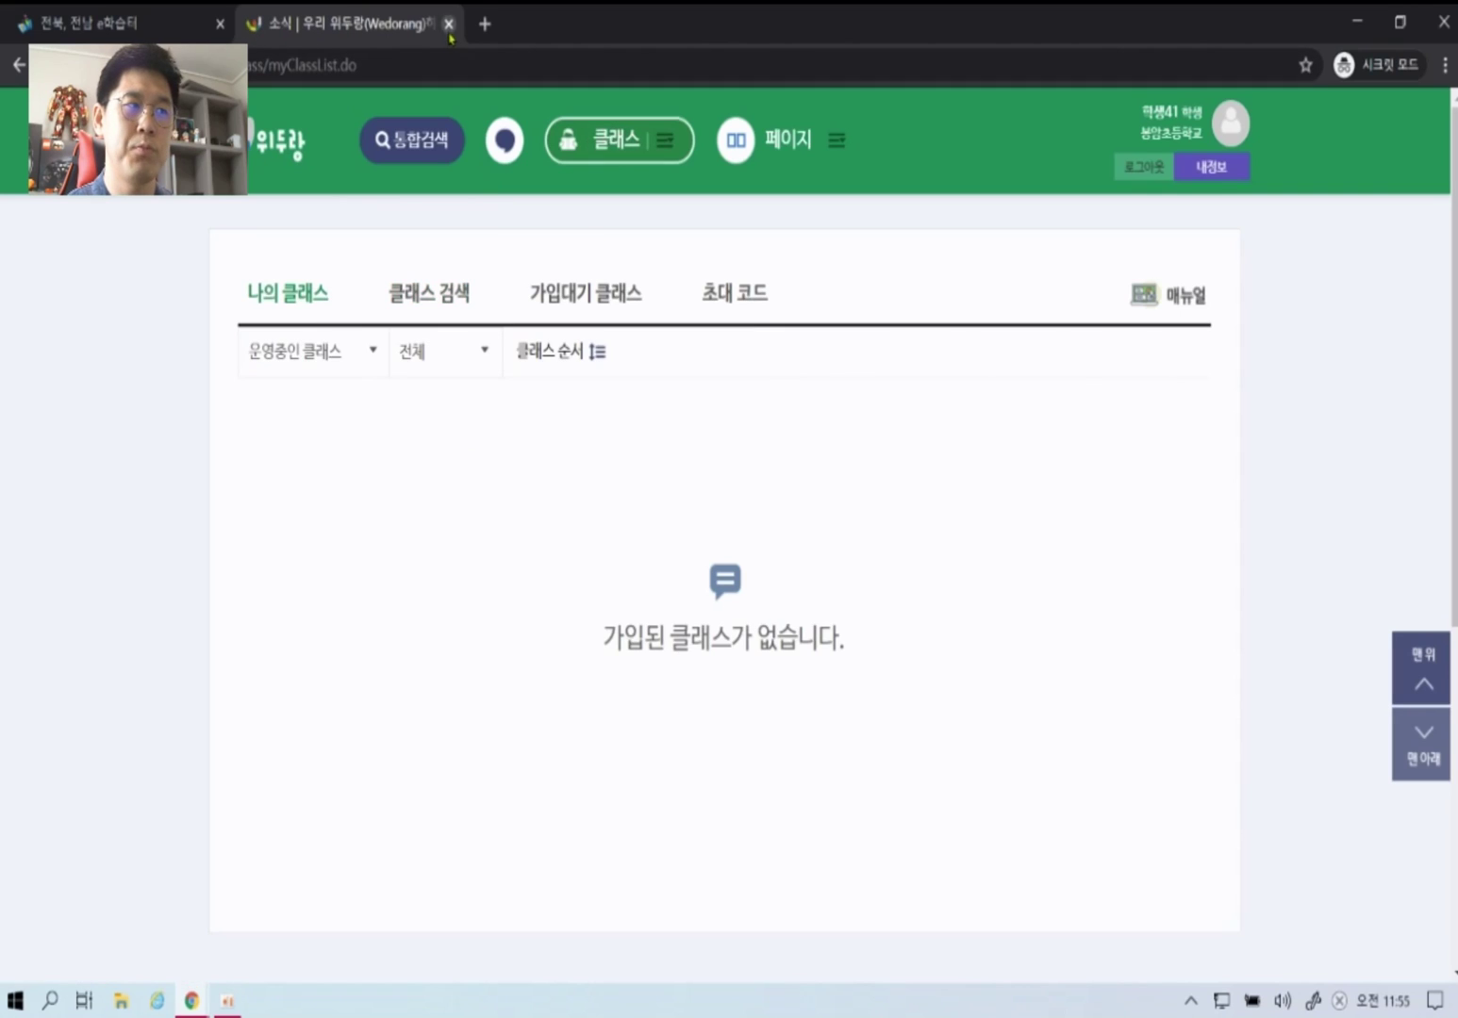
click(205, 17)
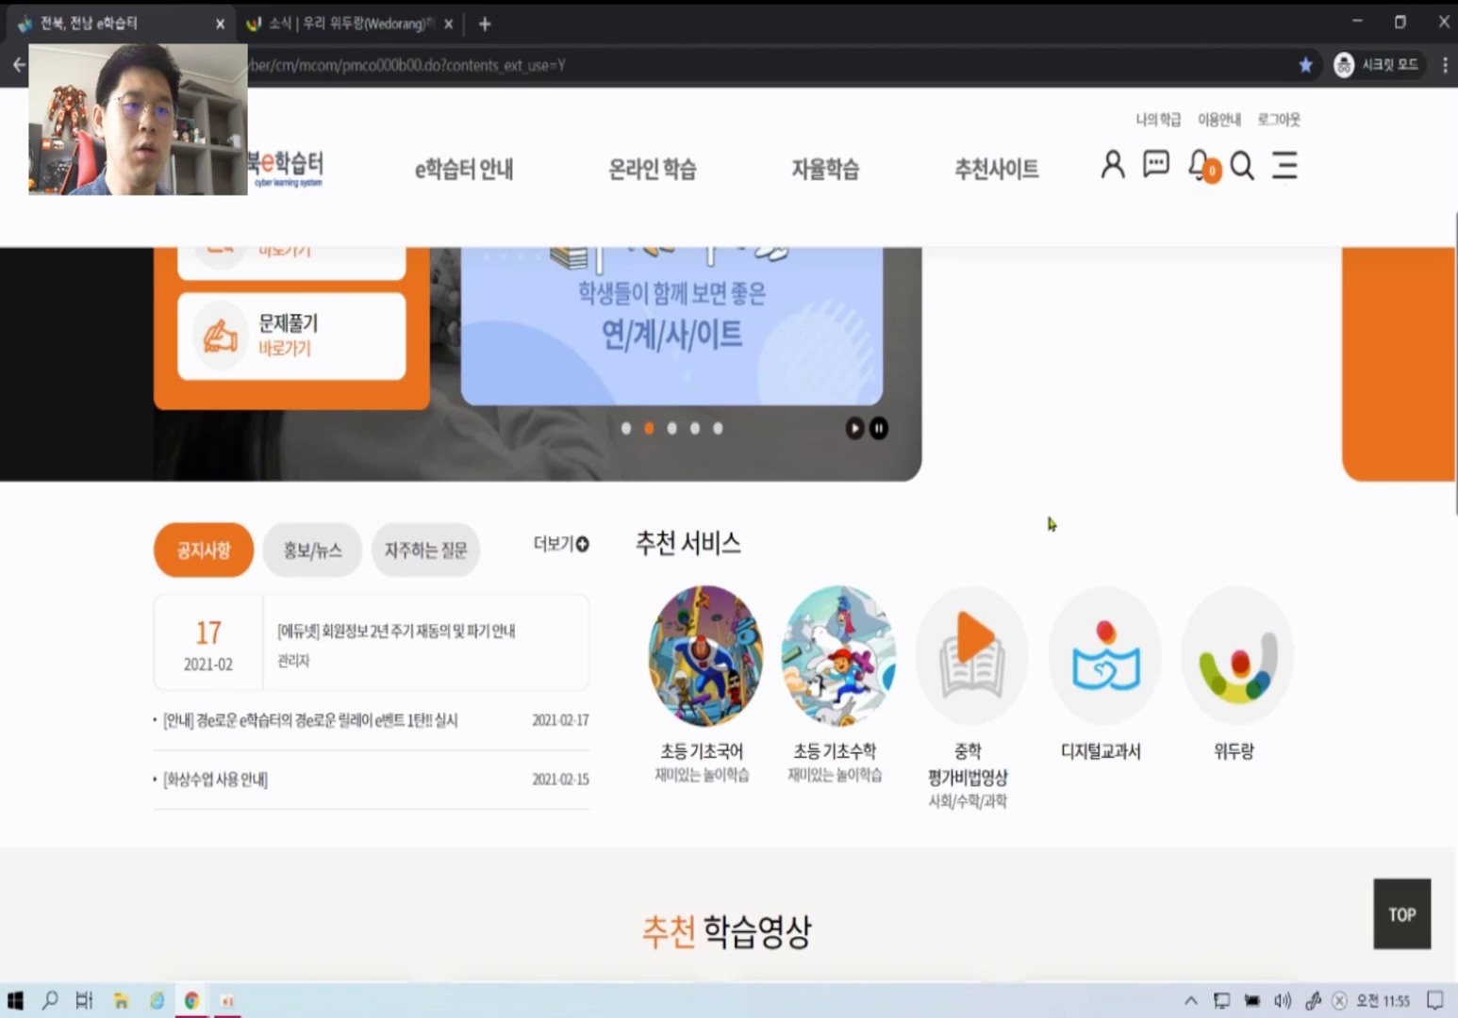
click(1105, 685)
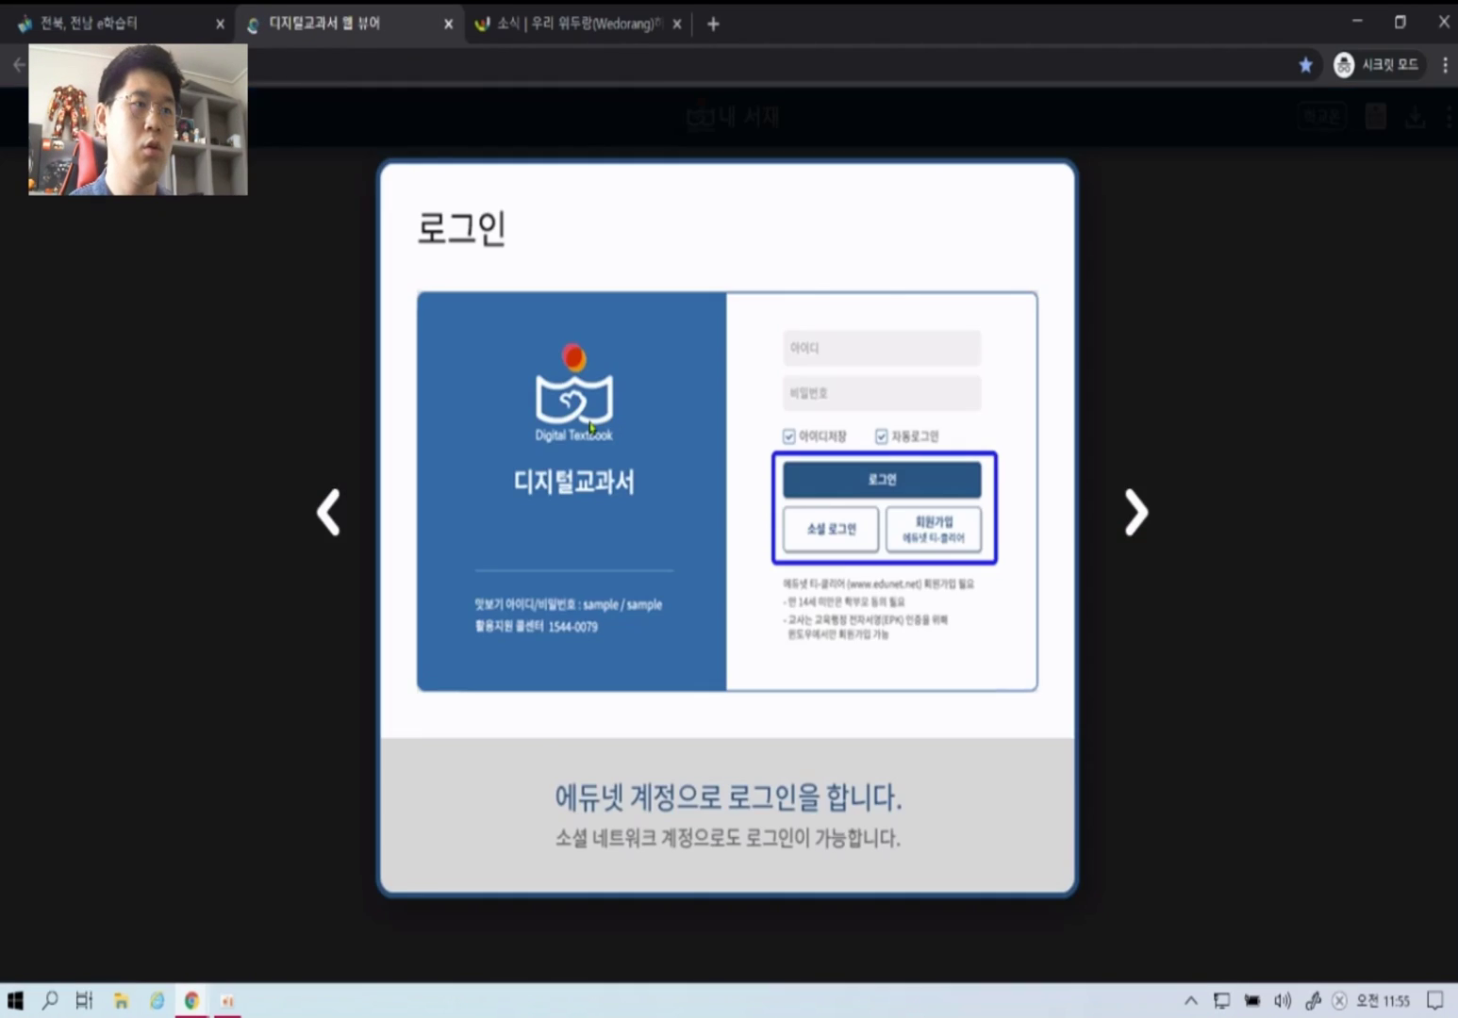
- Dismiss the login guide and 공지사항 to show the empty 내 서재, then close the private window
click(1267, 570)
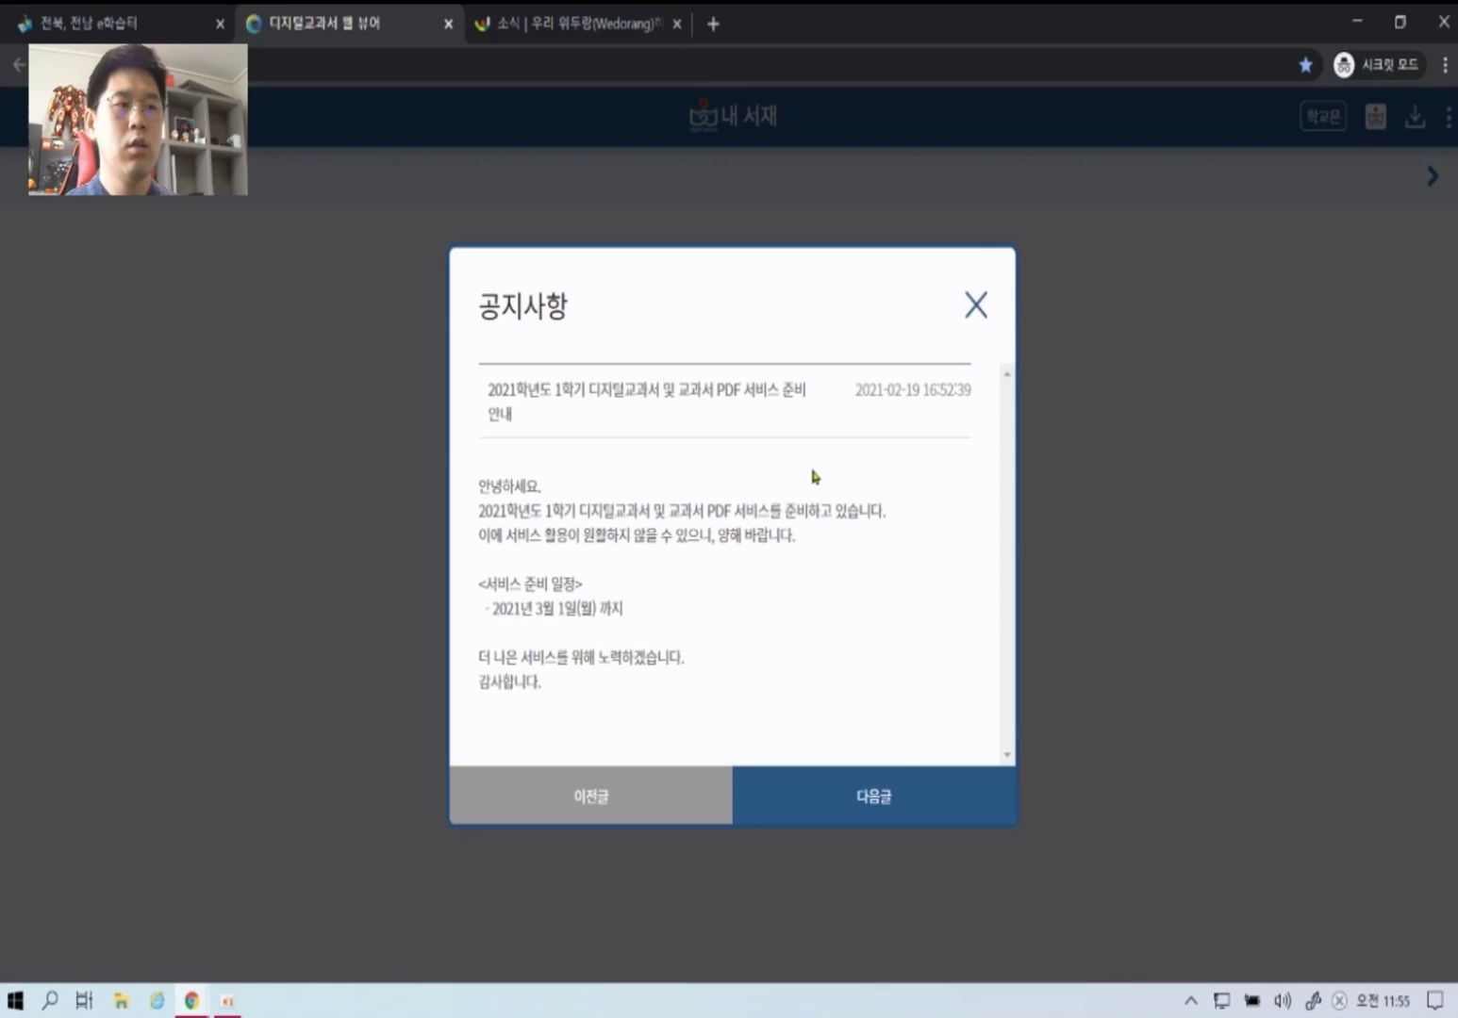
click(975, 307)
click(975, 334)
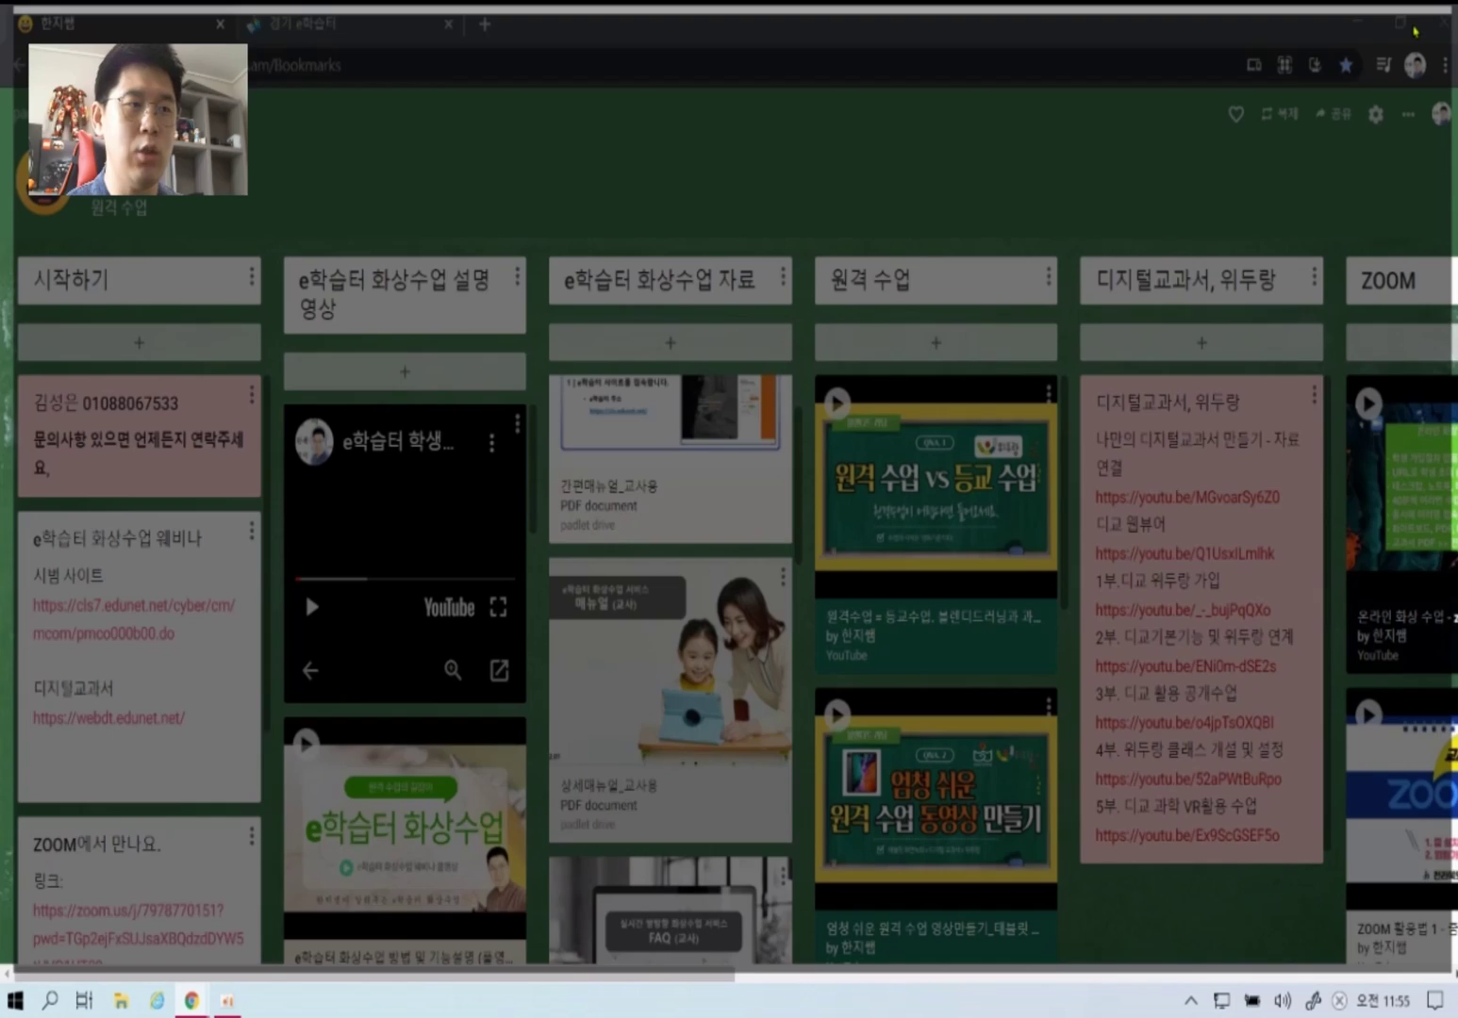
click(1443, 21)
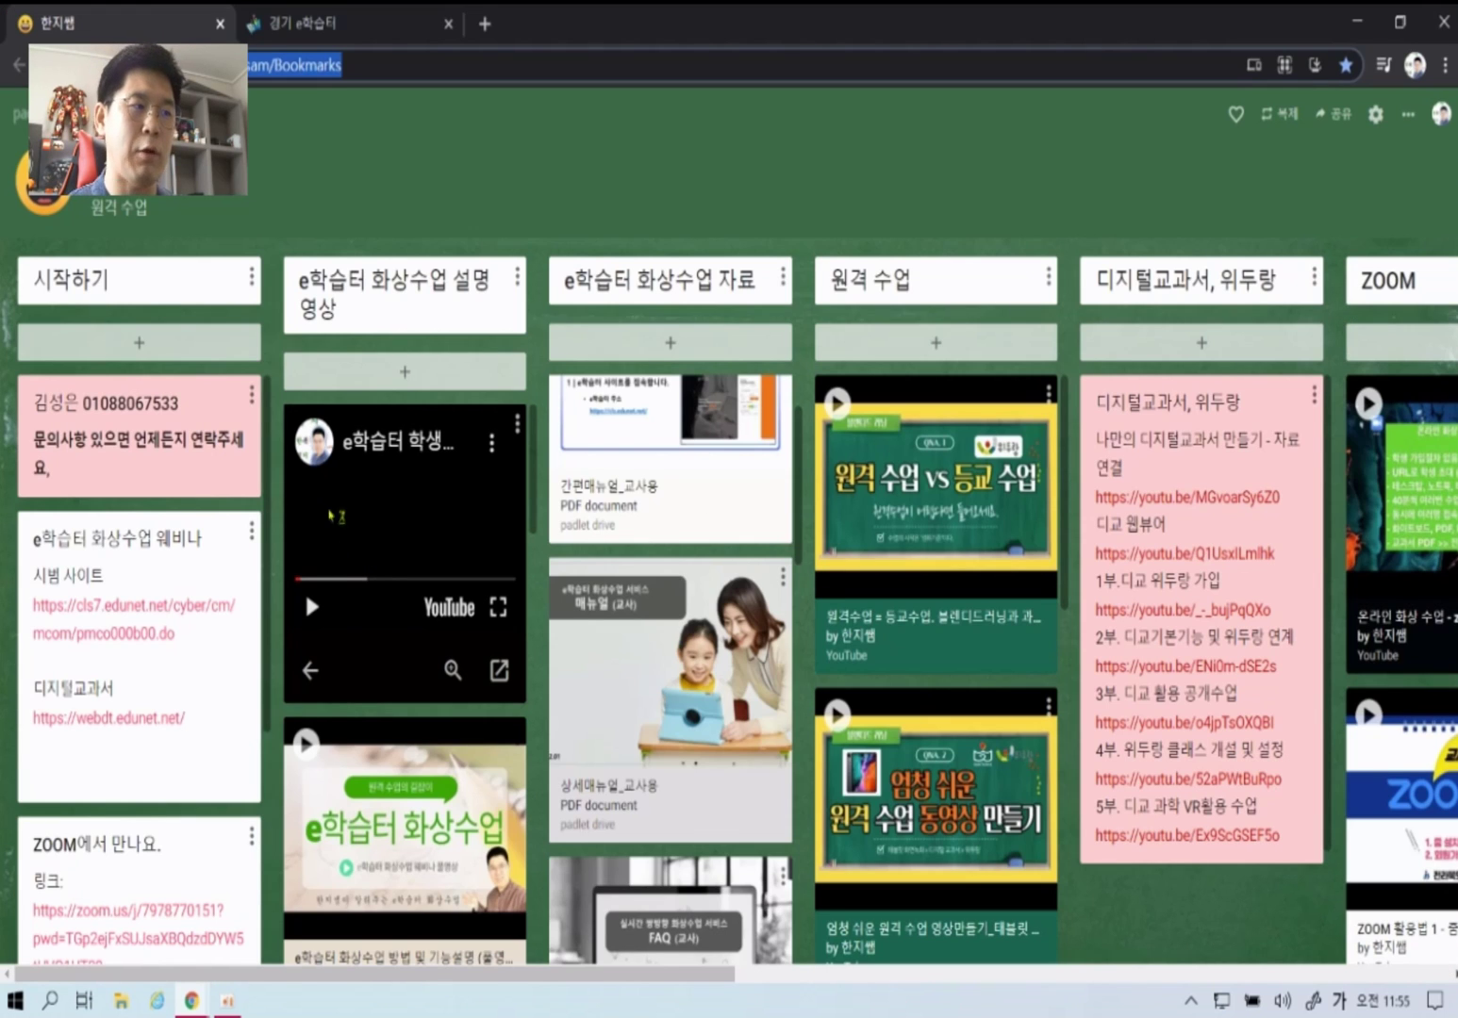
- Open the 온라인 교과서 활용 예시 Padlet board and play the lab safety video, then pause it
click(21, 113)
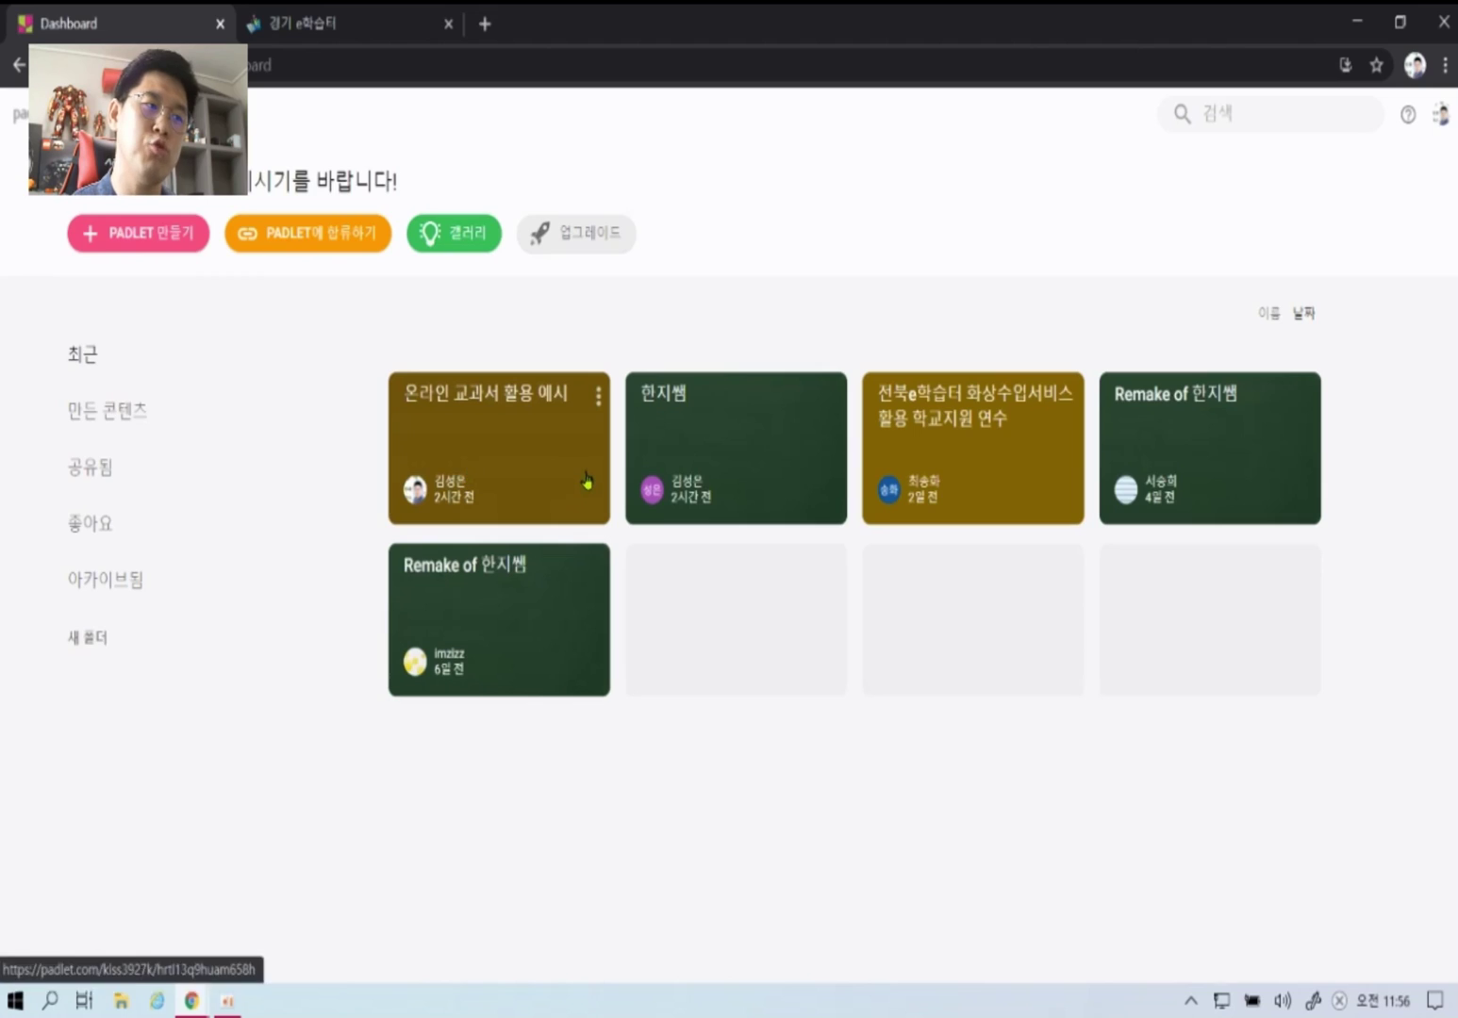
click(588, 481)
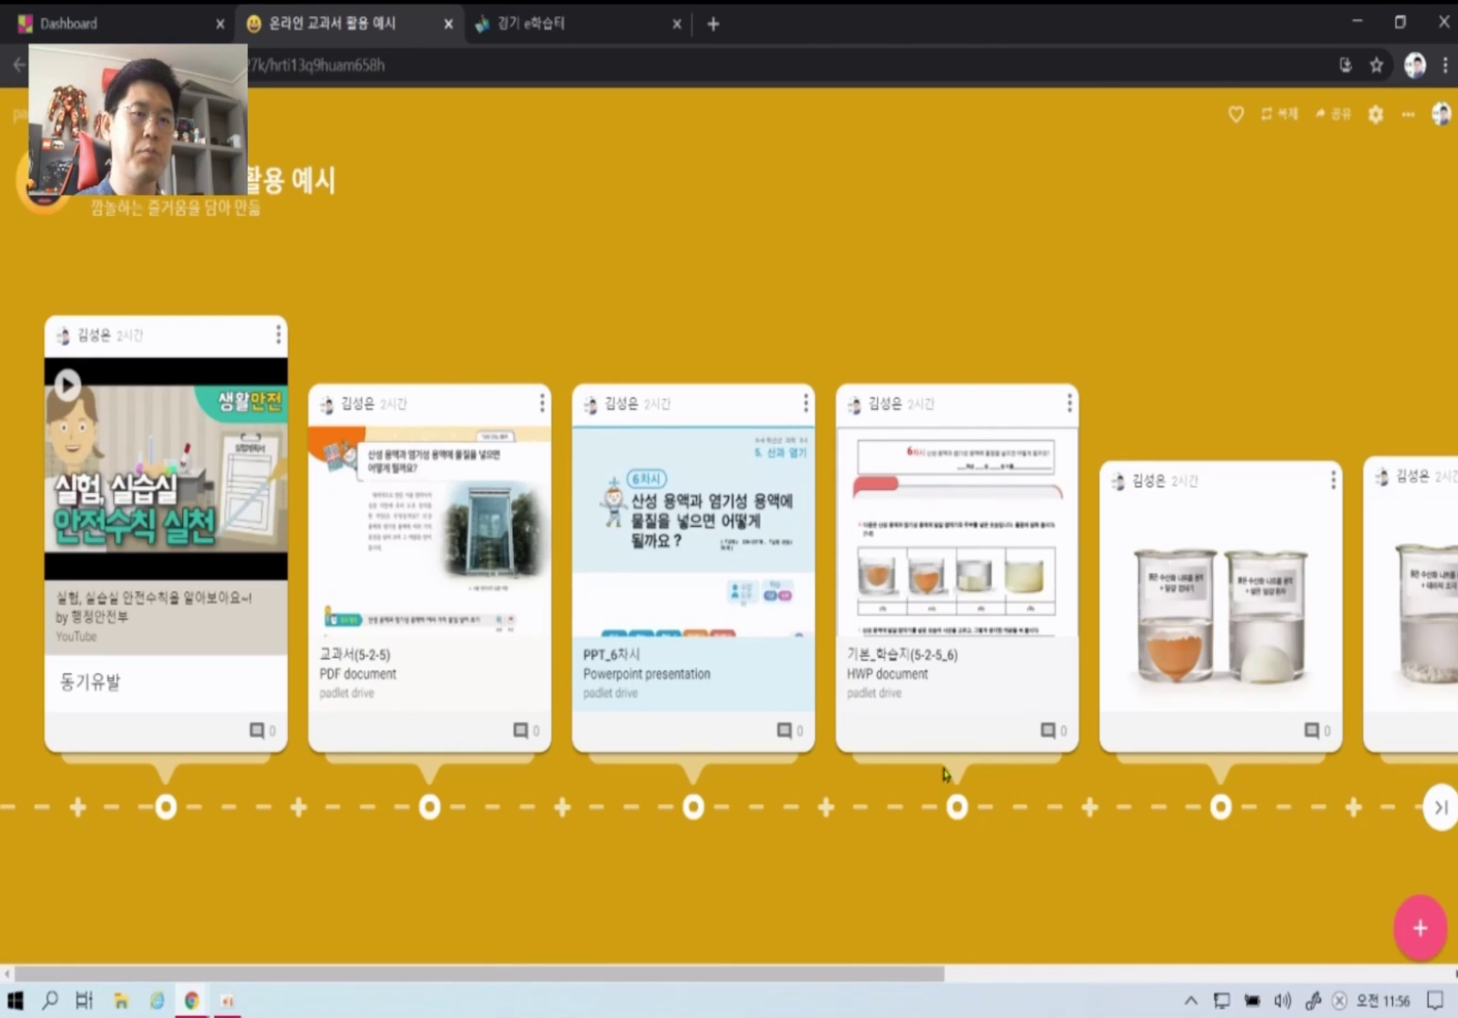
drag(665, 974, 604, 952)
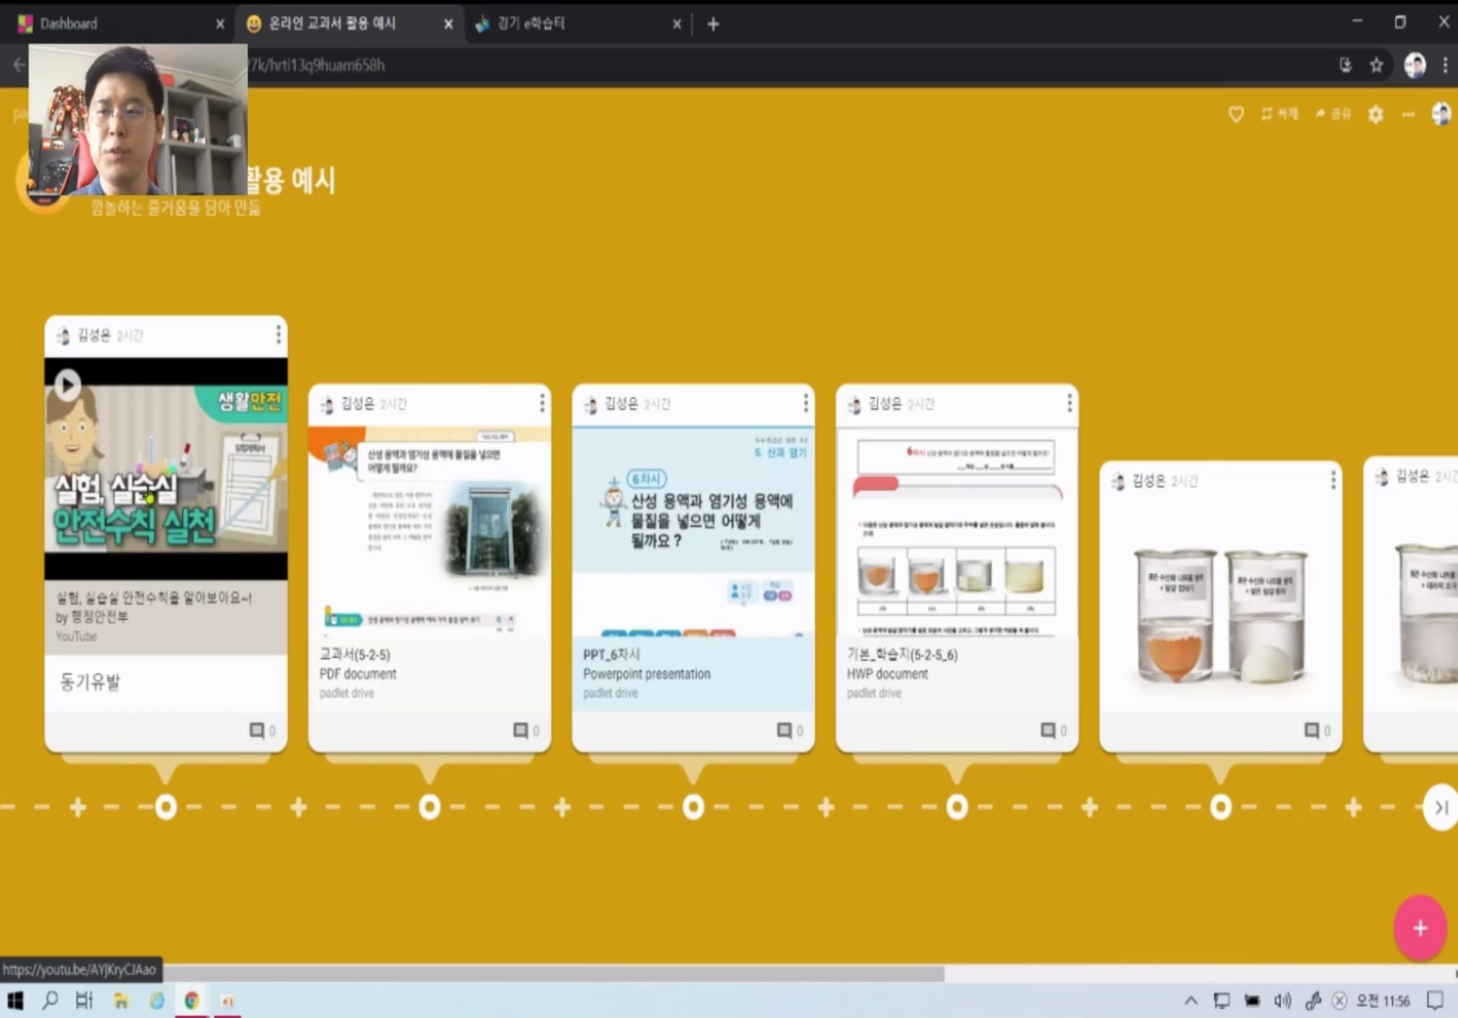
click(97, 429)
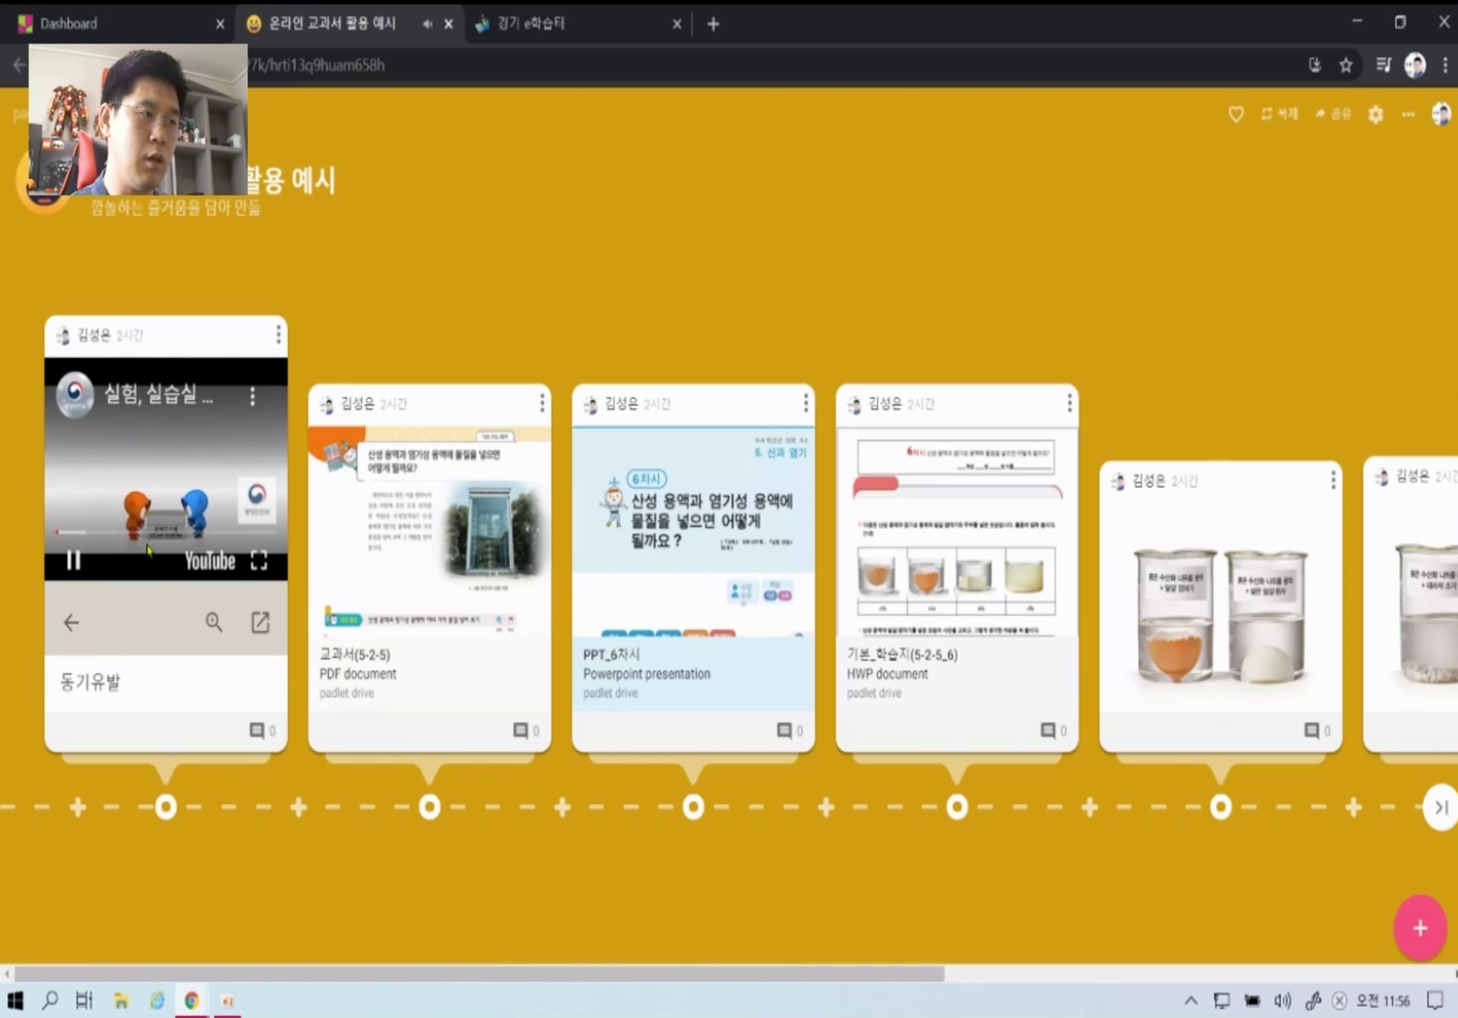
click(263, 569)
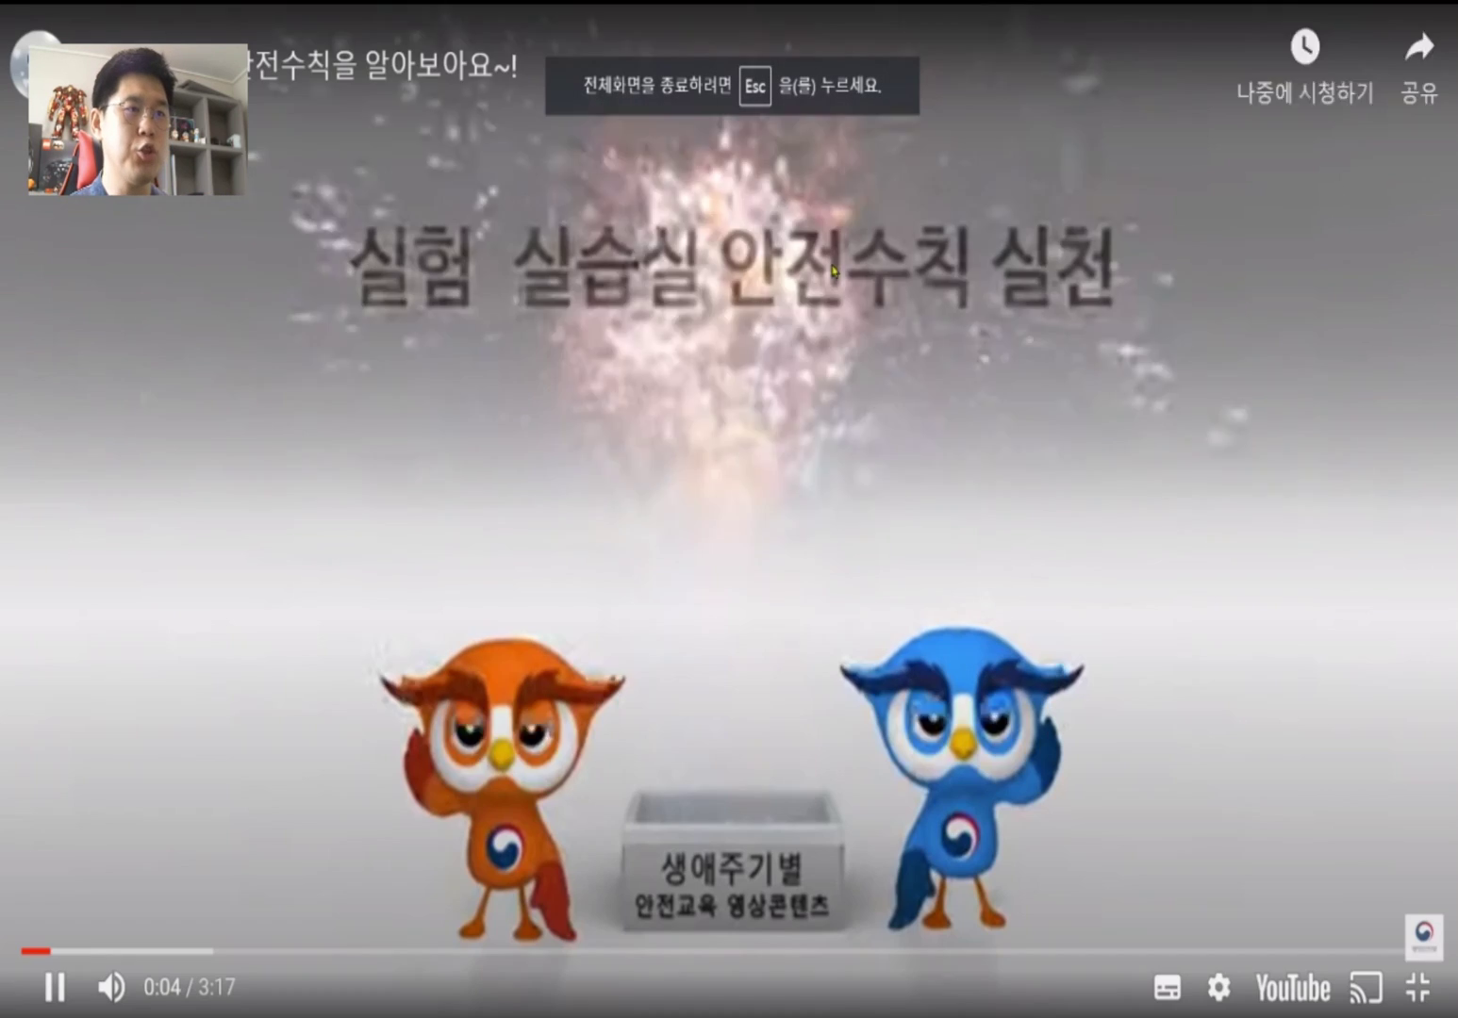
key(Escape)
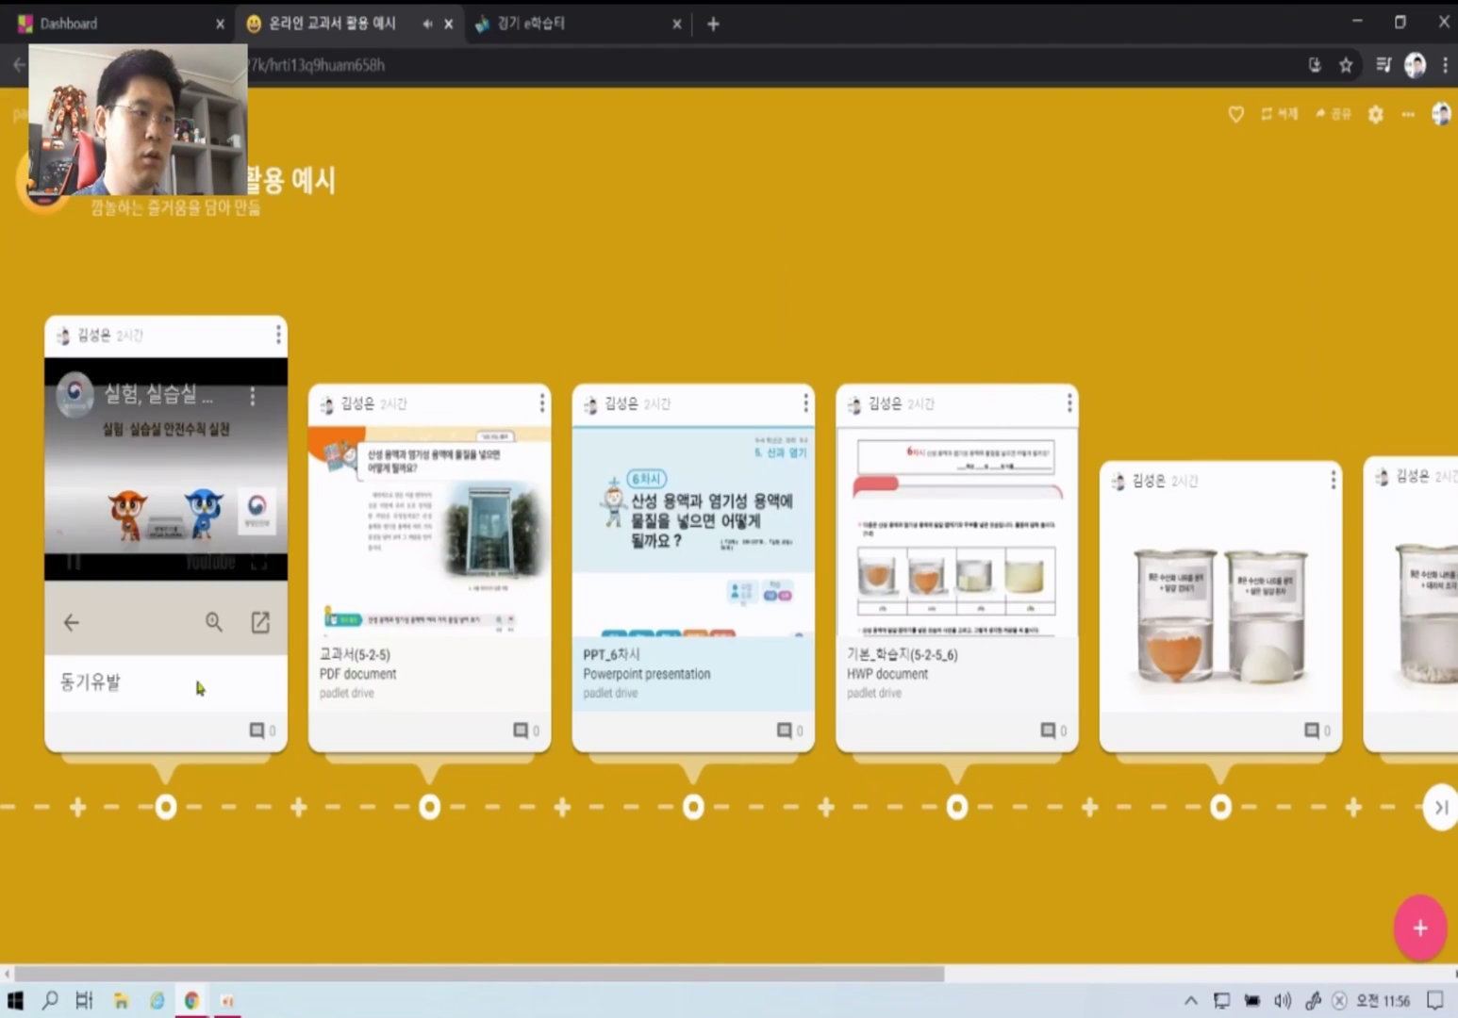
click(72, 561)
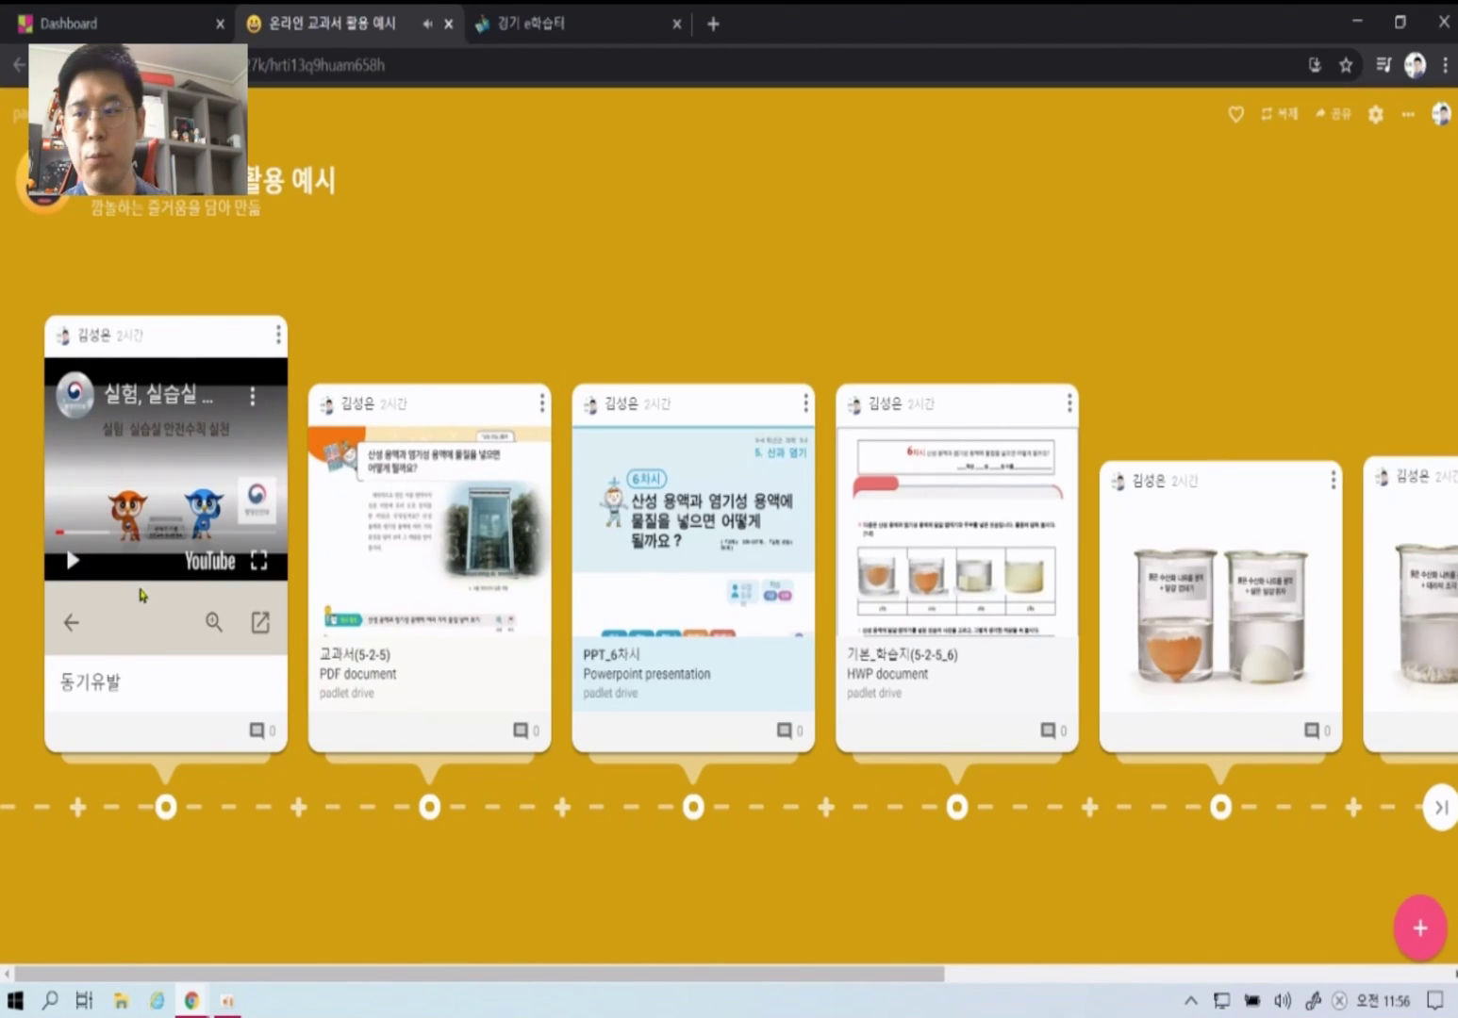
- Open the textbook PDF preview and scroll to page 107's 생각해 볼까요? questions
click(454, 563)
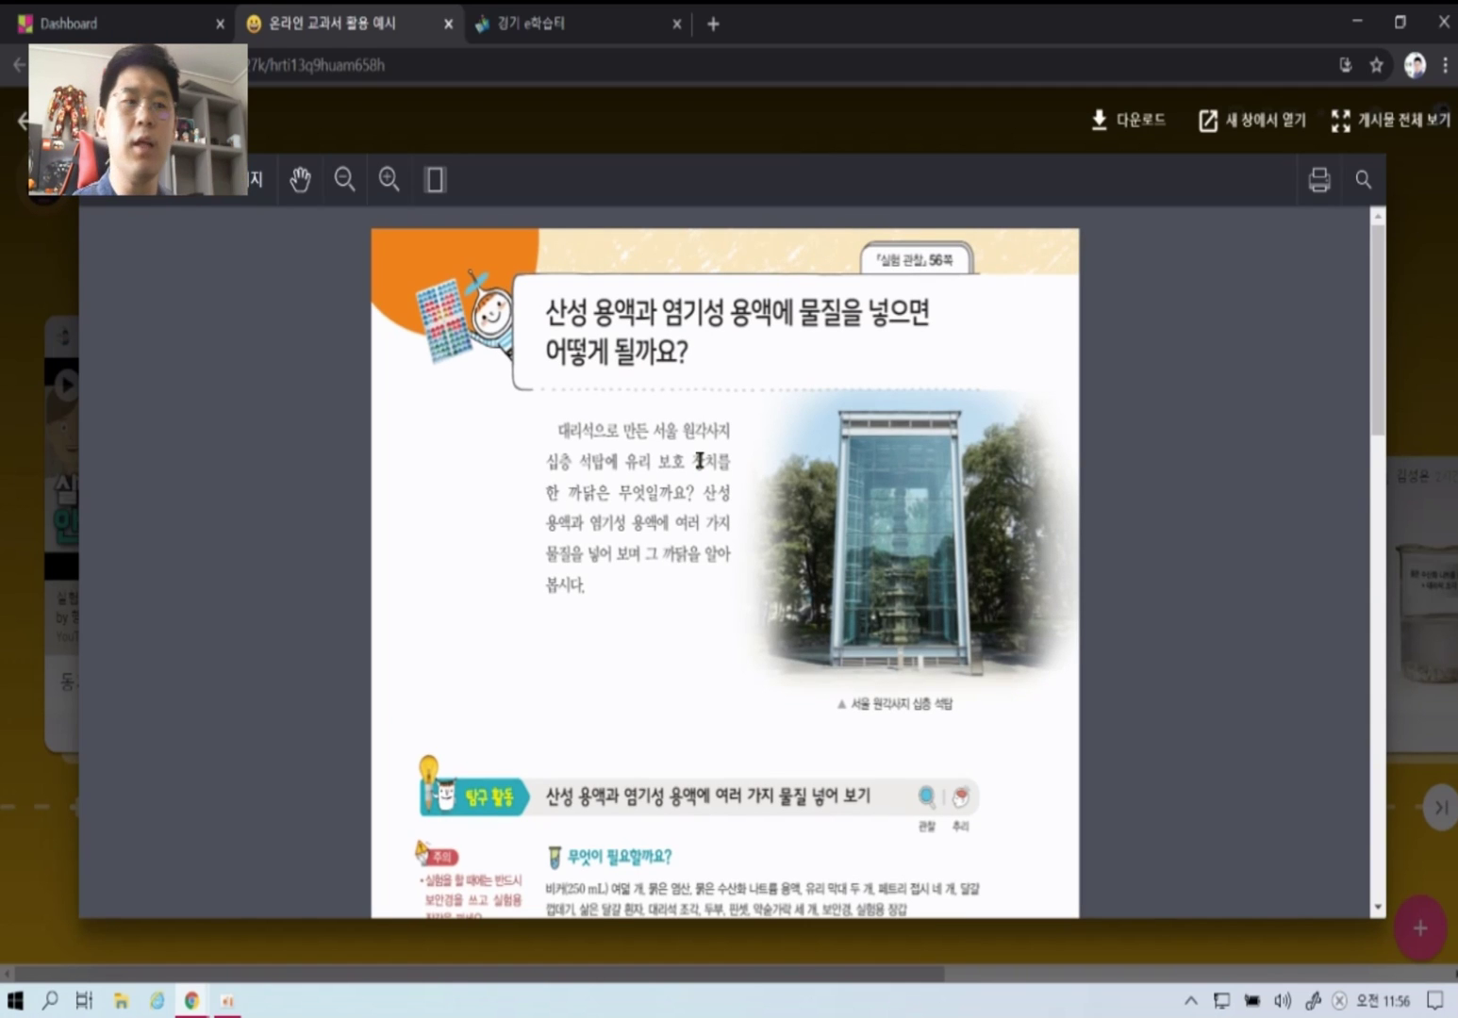
scroll(780, 462, down, 5)
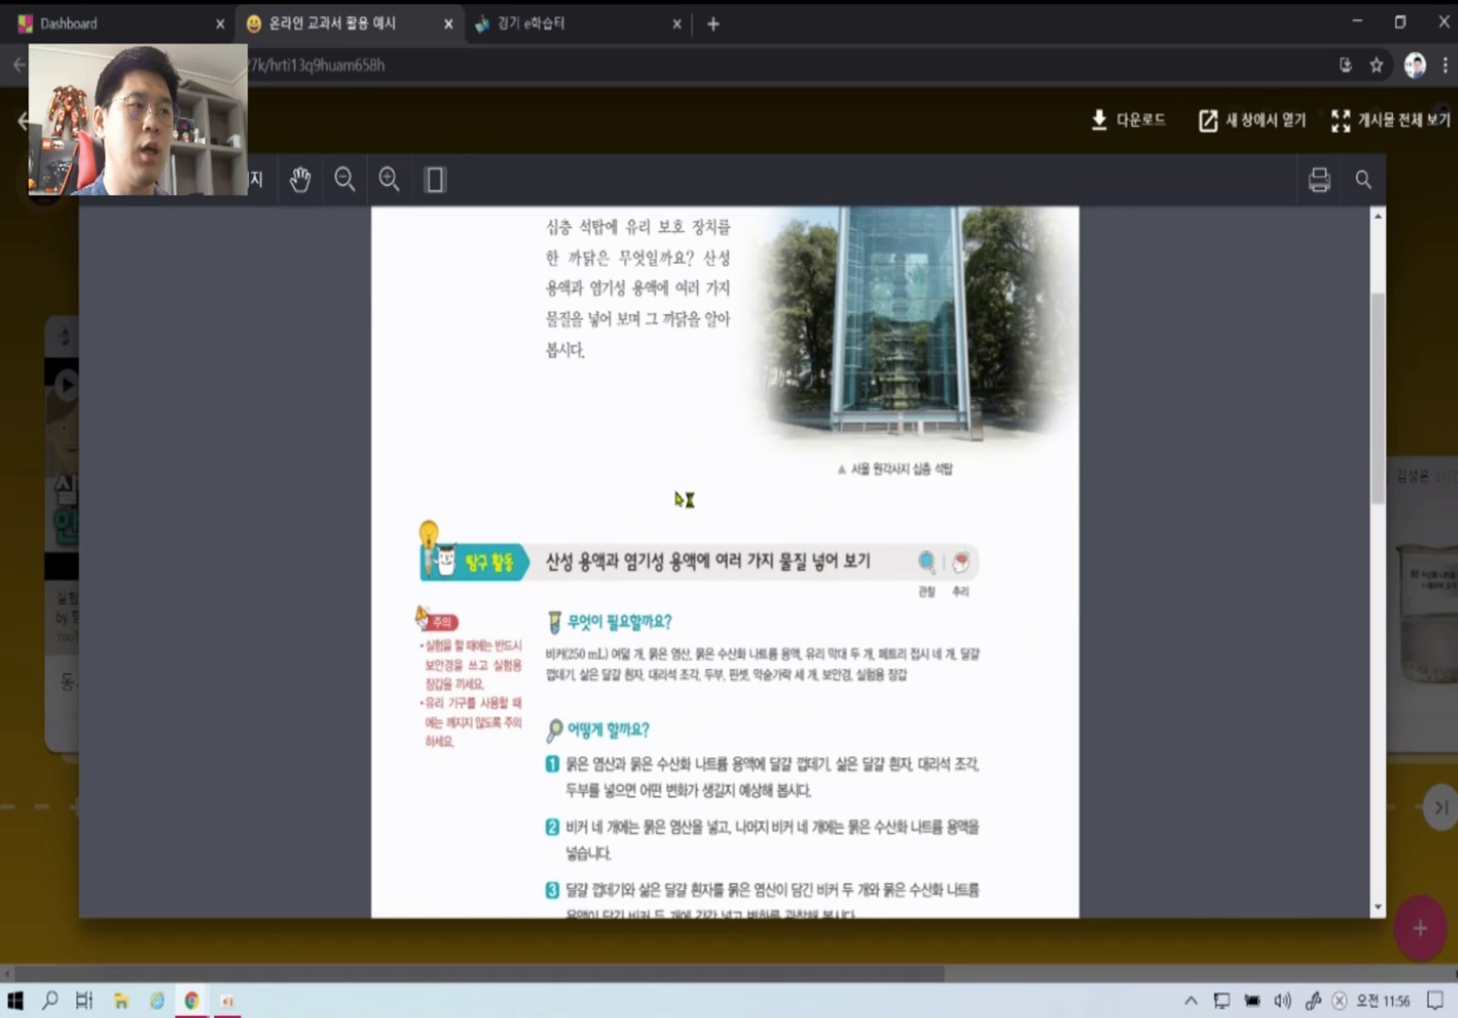
scroll(831, 484, down, 15)
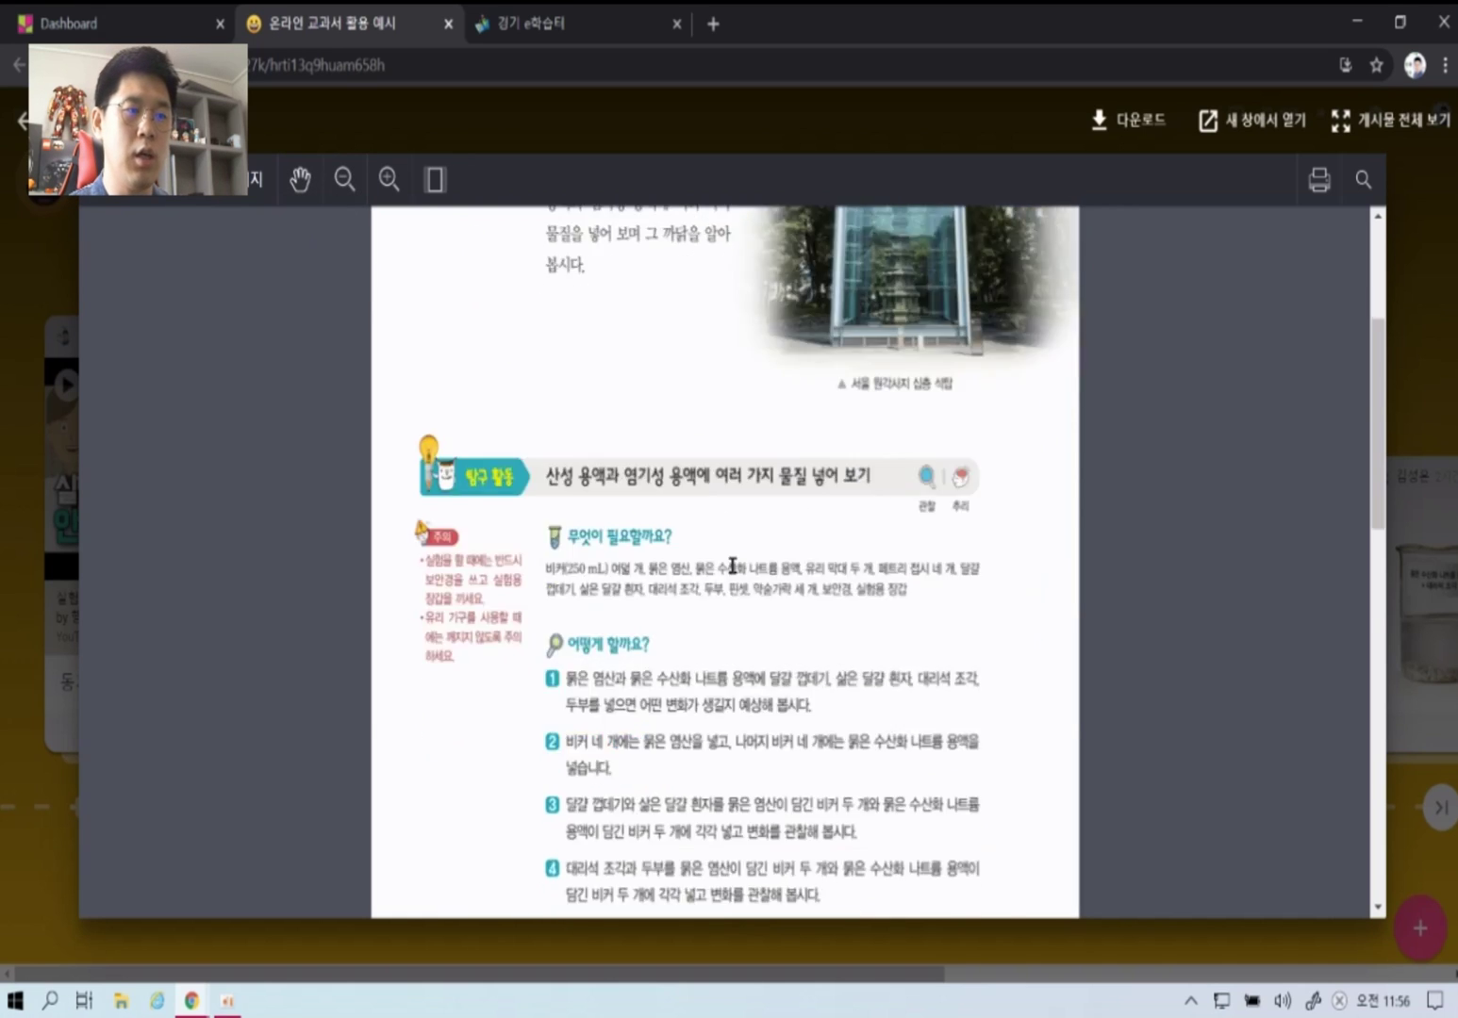
scroll(682, 598, down, 10)
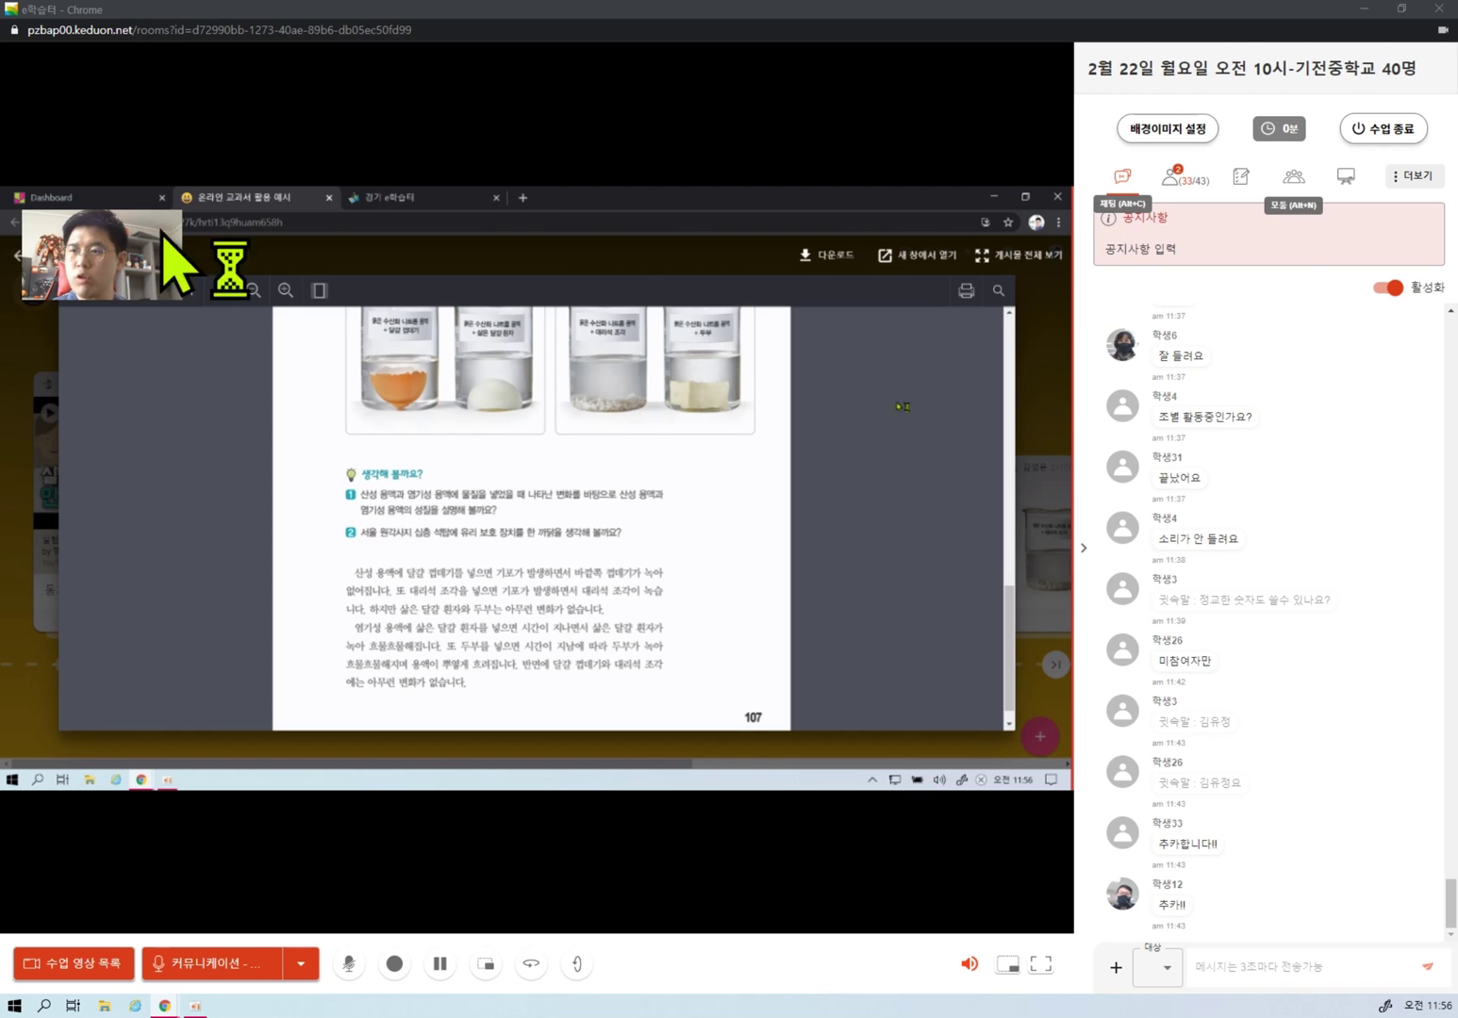
- Underline and circle the page 107 questions in red on the shared whiteboard
click(1346, 179)
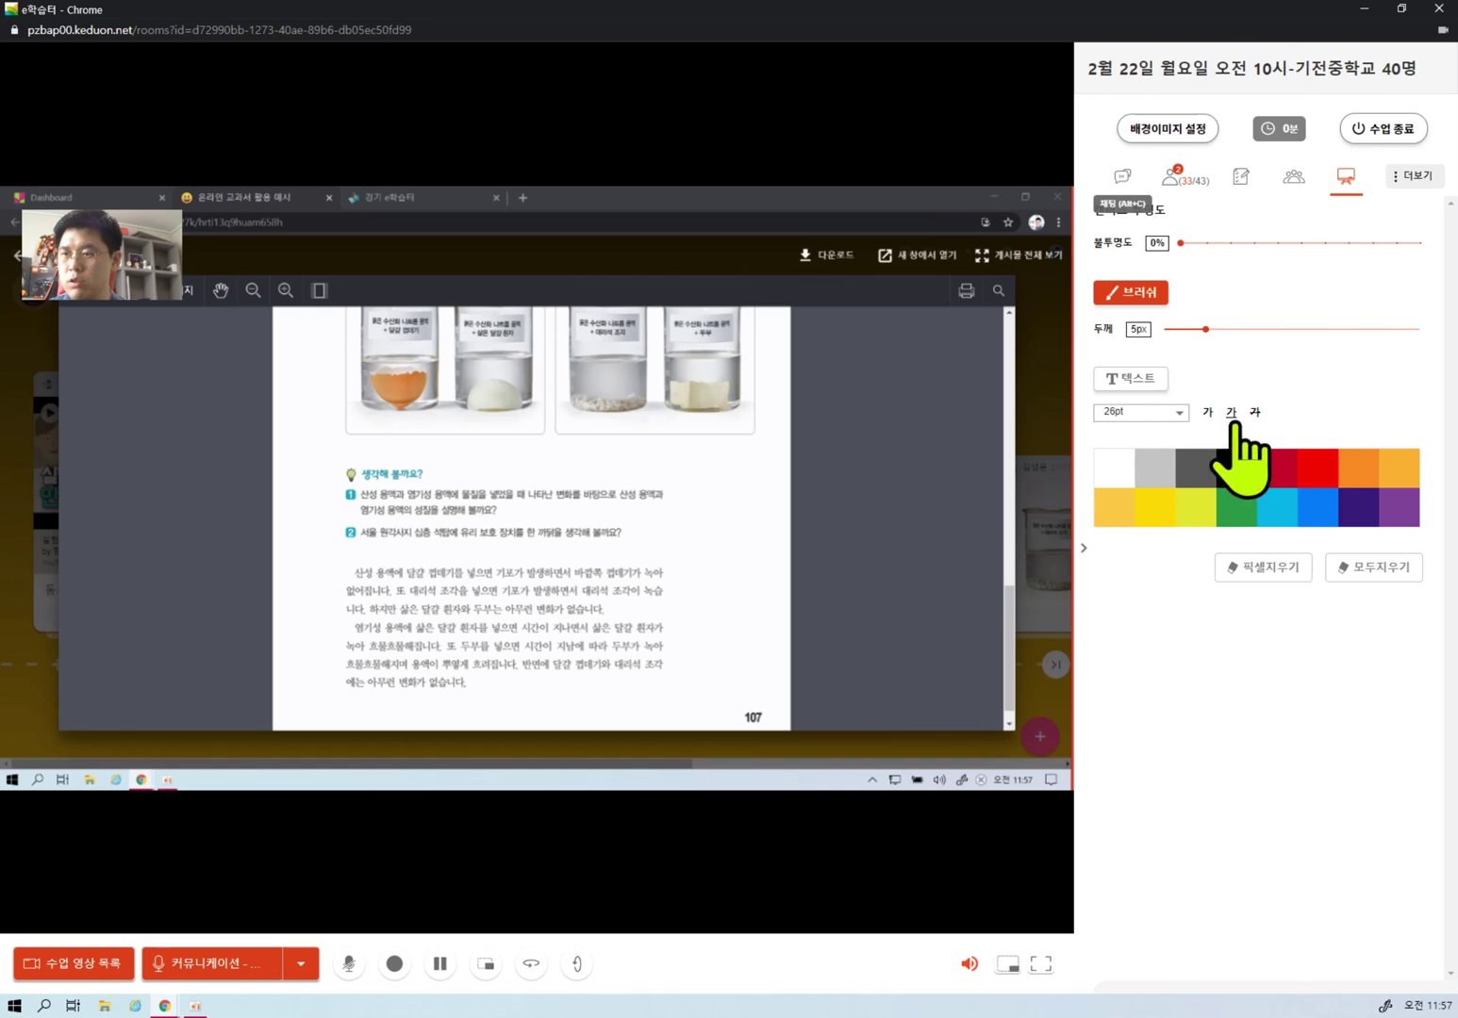
drag(369, 504, 577, 514)
drag(382, 540, 599, 545)
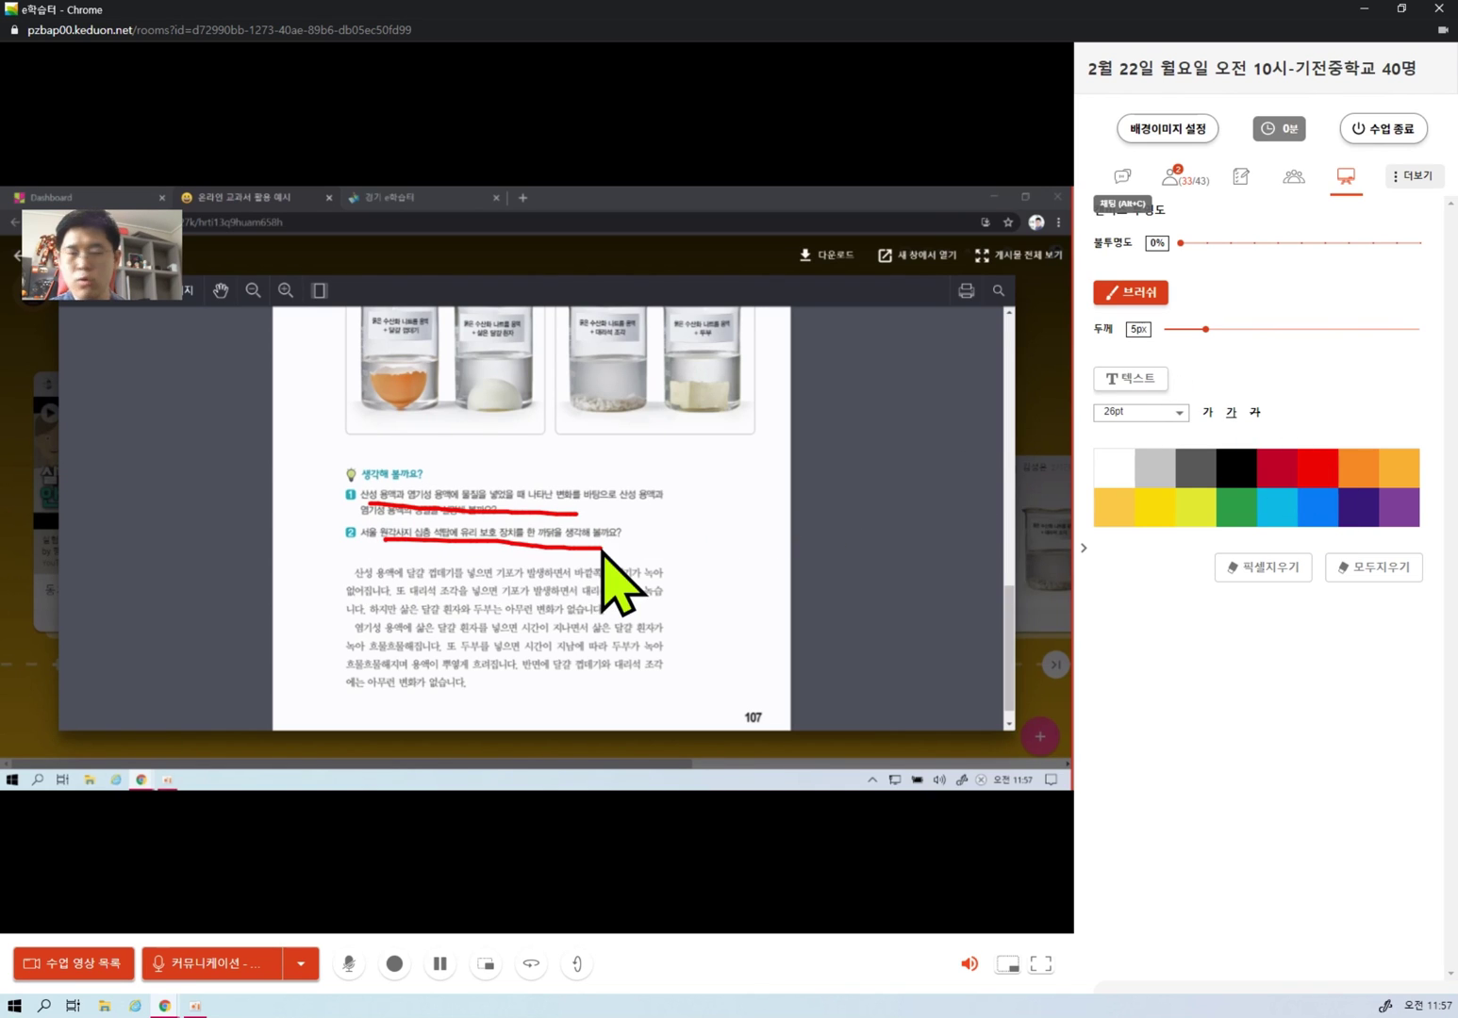
drag(368, 476, 465, 556)
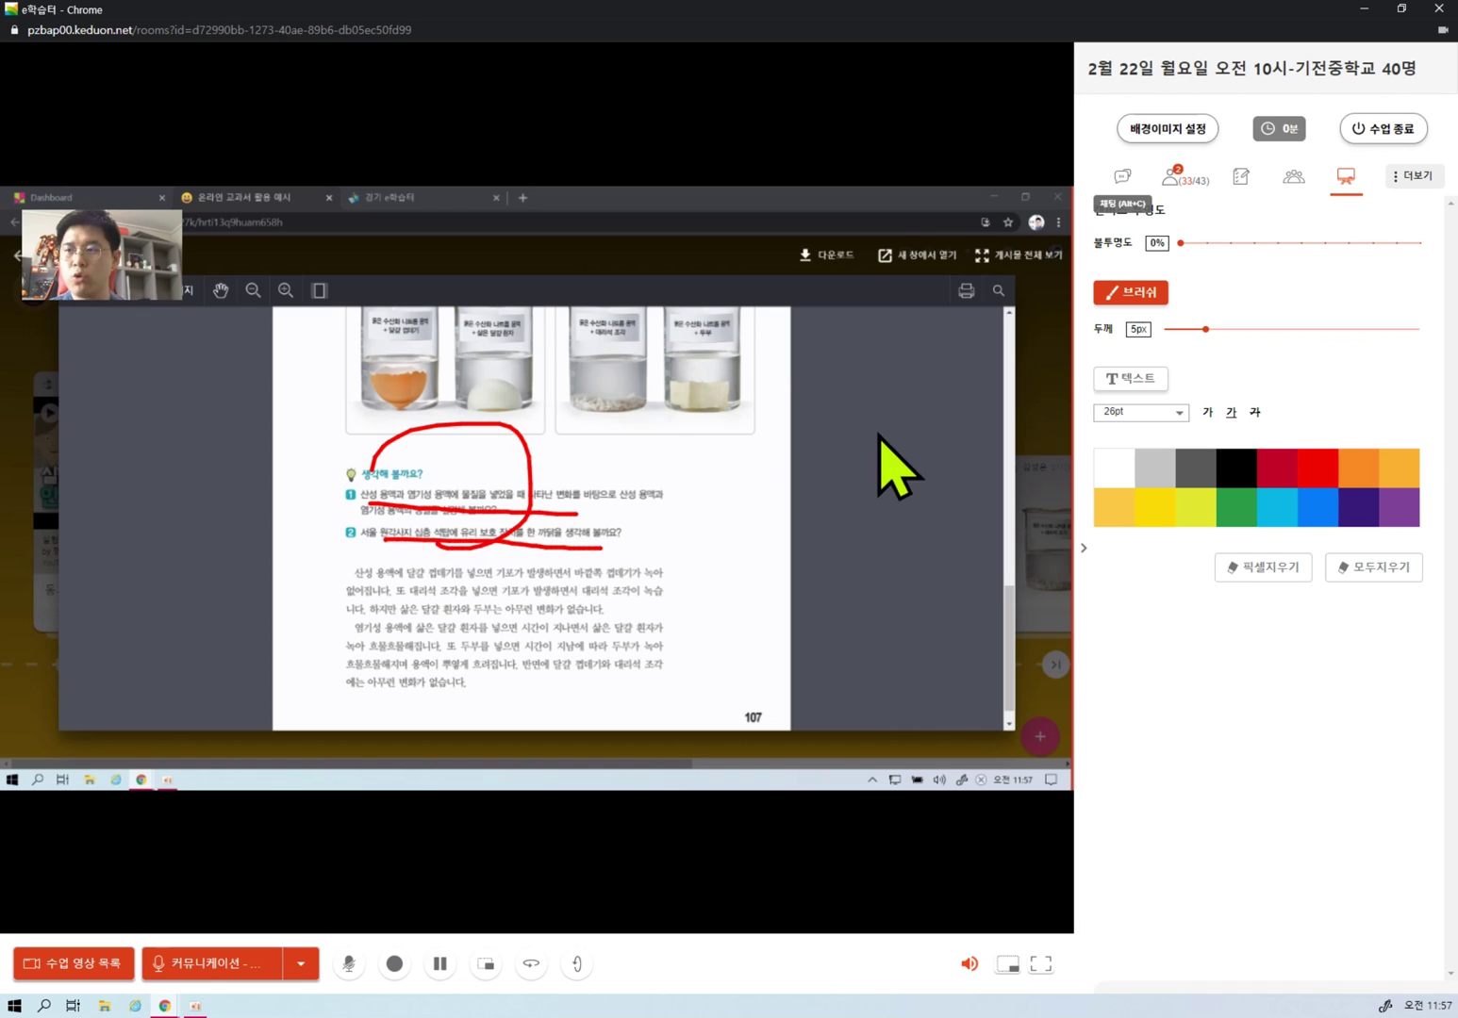
mouse_move(521, 351)
mouse_down()
mouse_move(375, 433)
mouse_move(612, 547)
mouse_move(515, 415)
mouse_up()
click(674, 455)
click(673, 440)
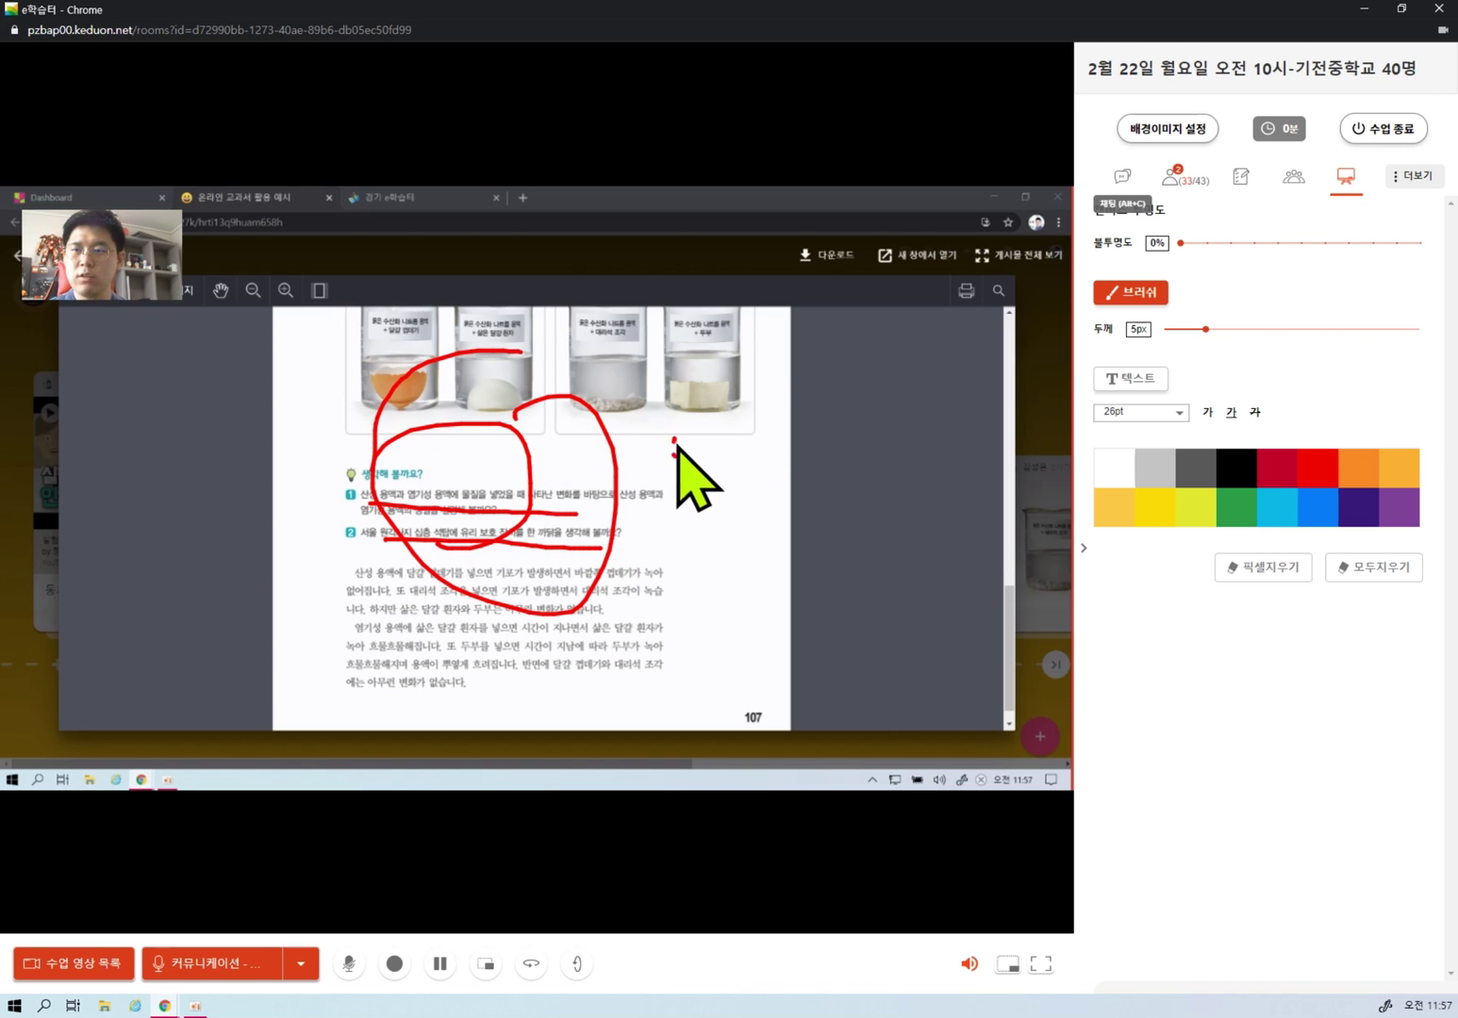
- Wipe all red marks, close the textbook PDF, and open the PowerPoint lesson deck
click(1373, 568)
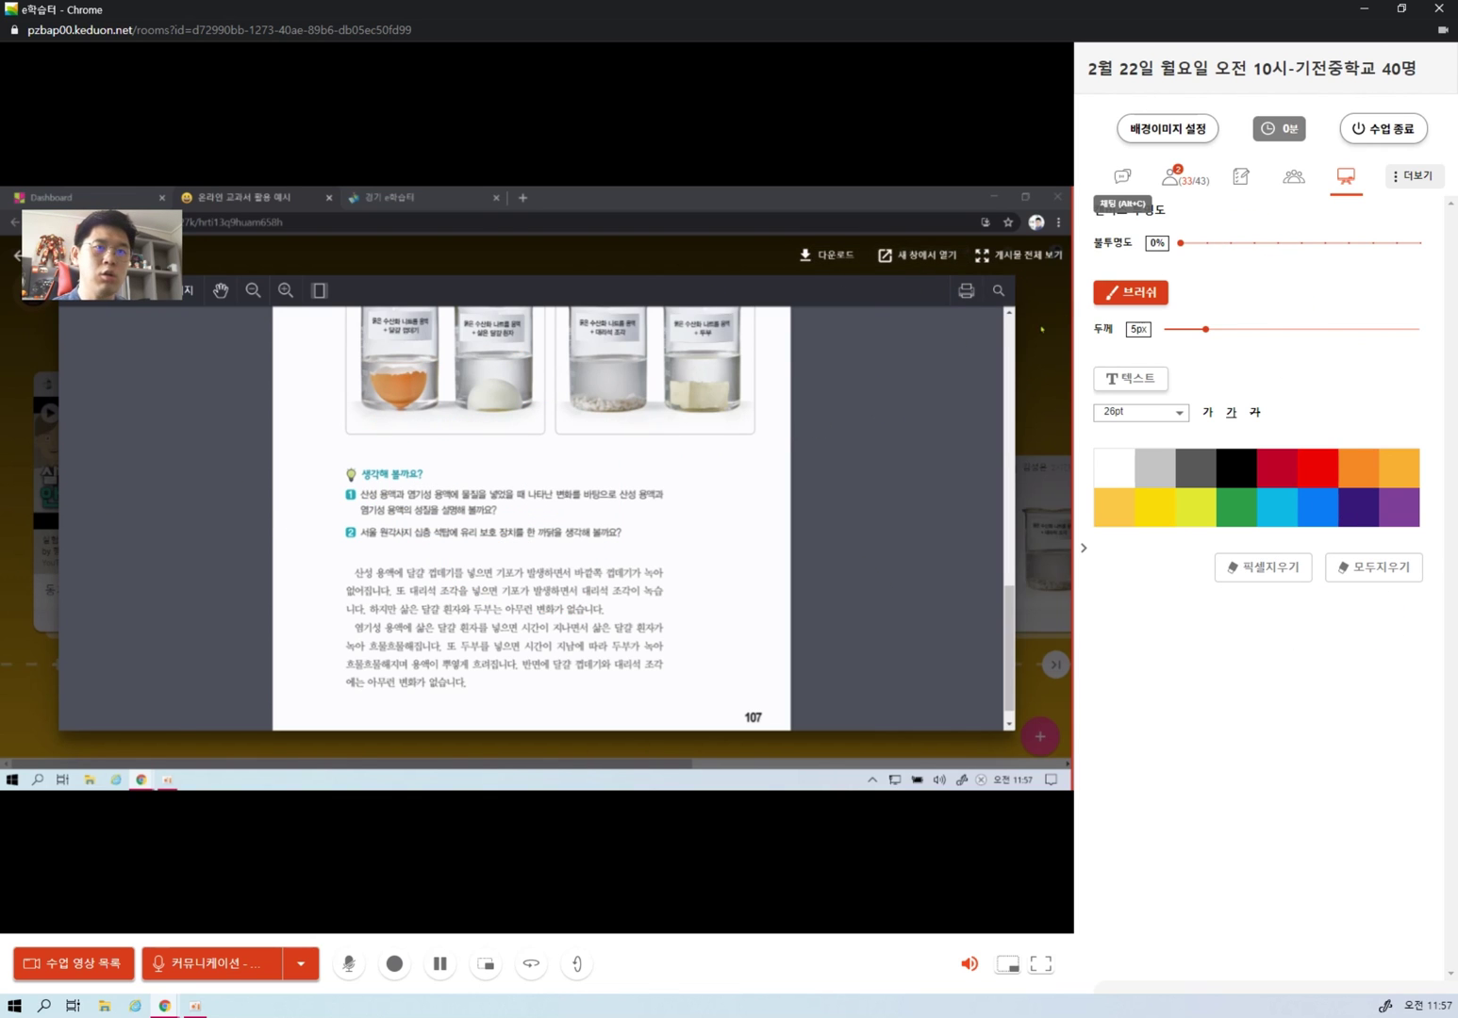
click(877, 315)
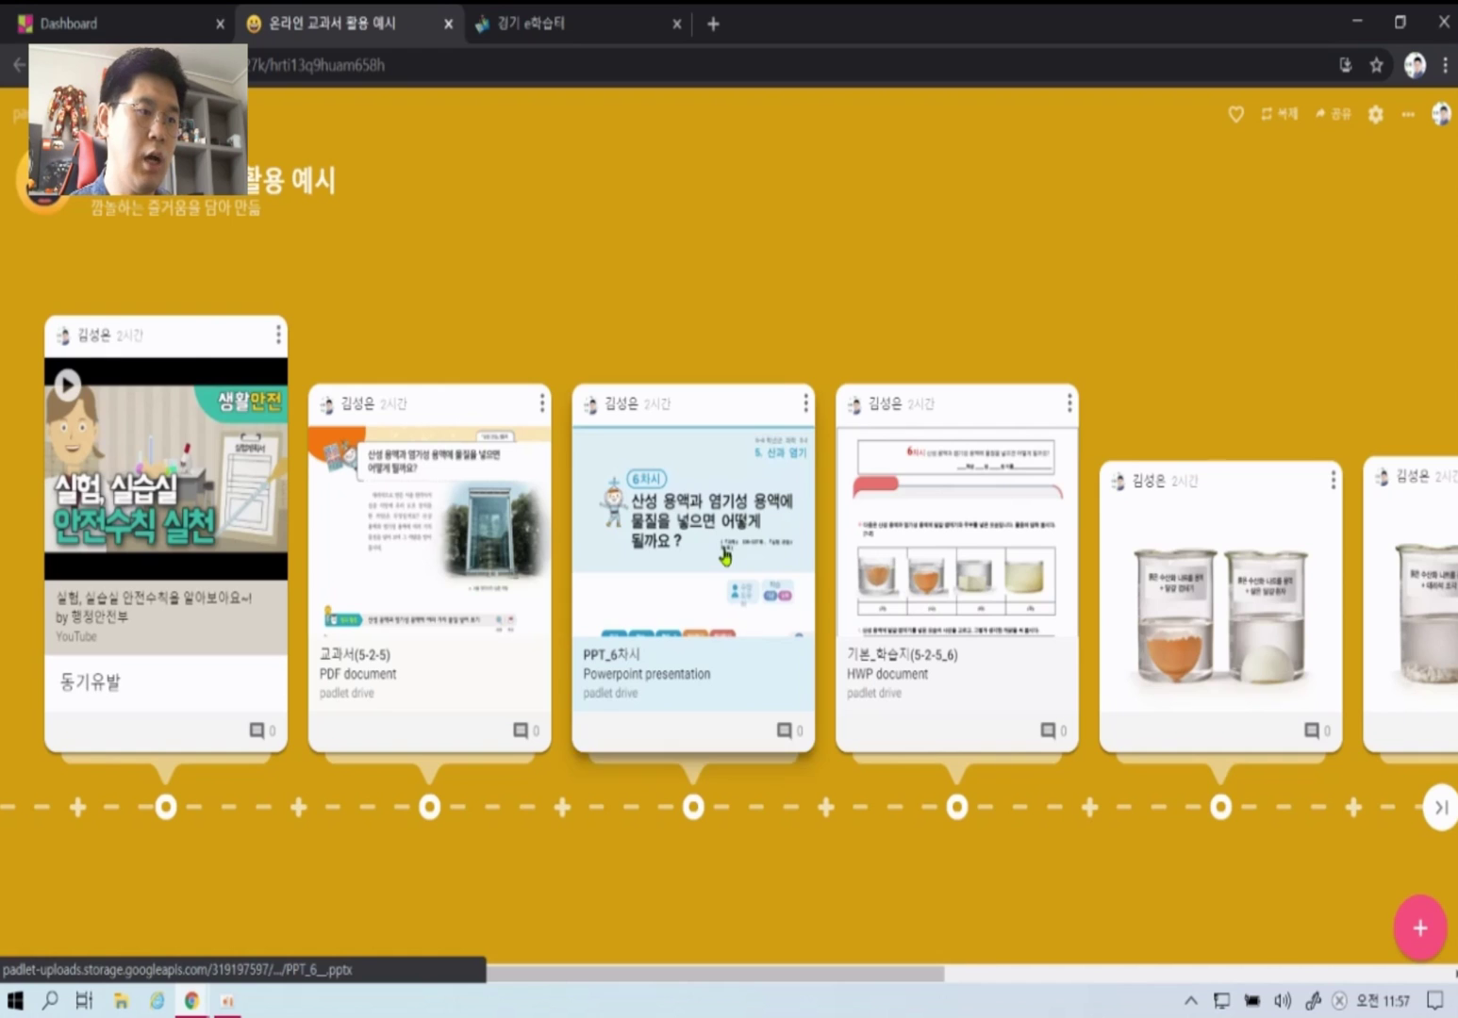
click(725, 556)
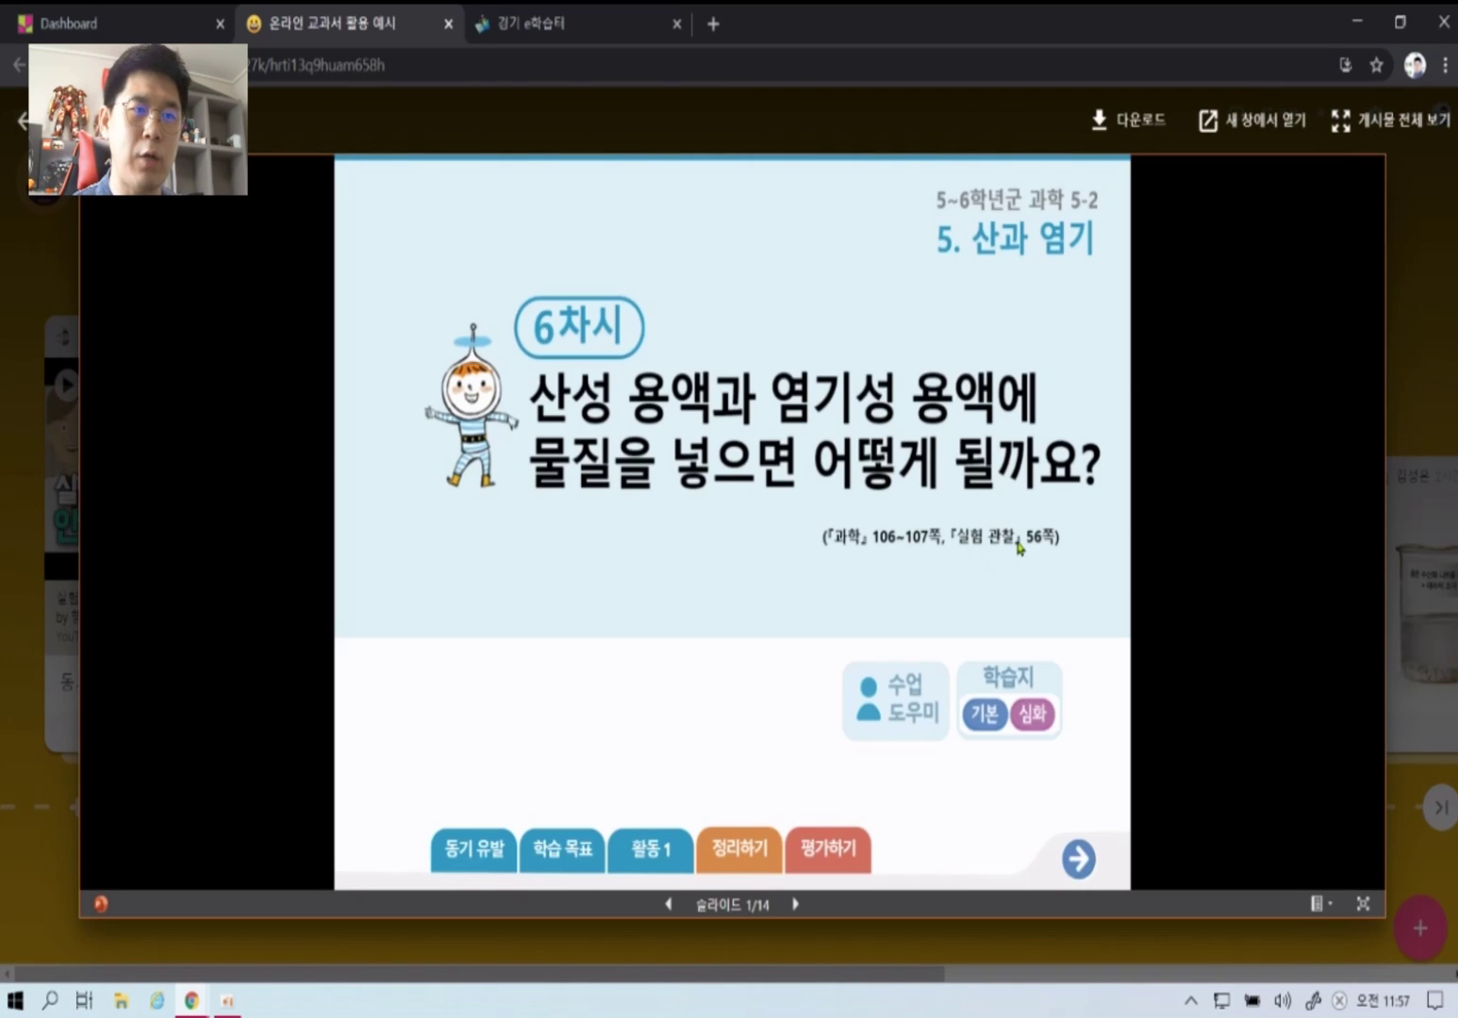
- Advance the 6차시 slides past 학습 목표 to the 활동 1 slide (4/14)
click(1078, 859)
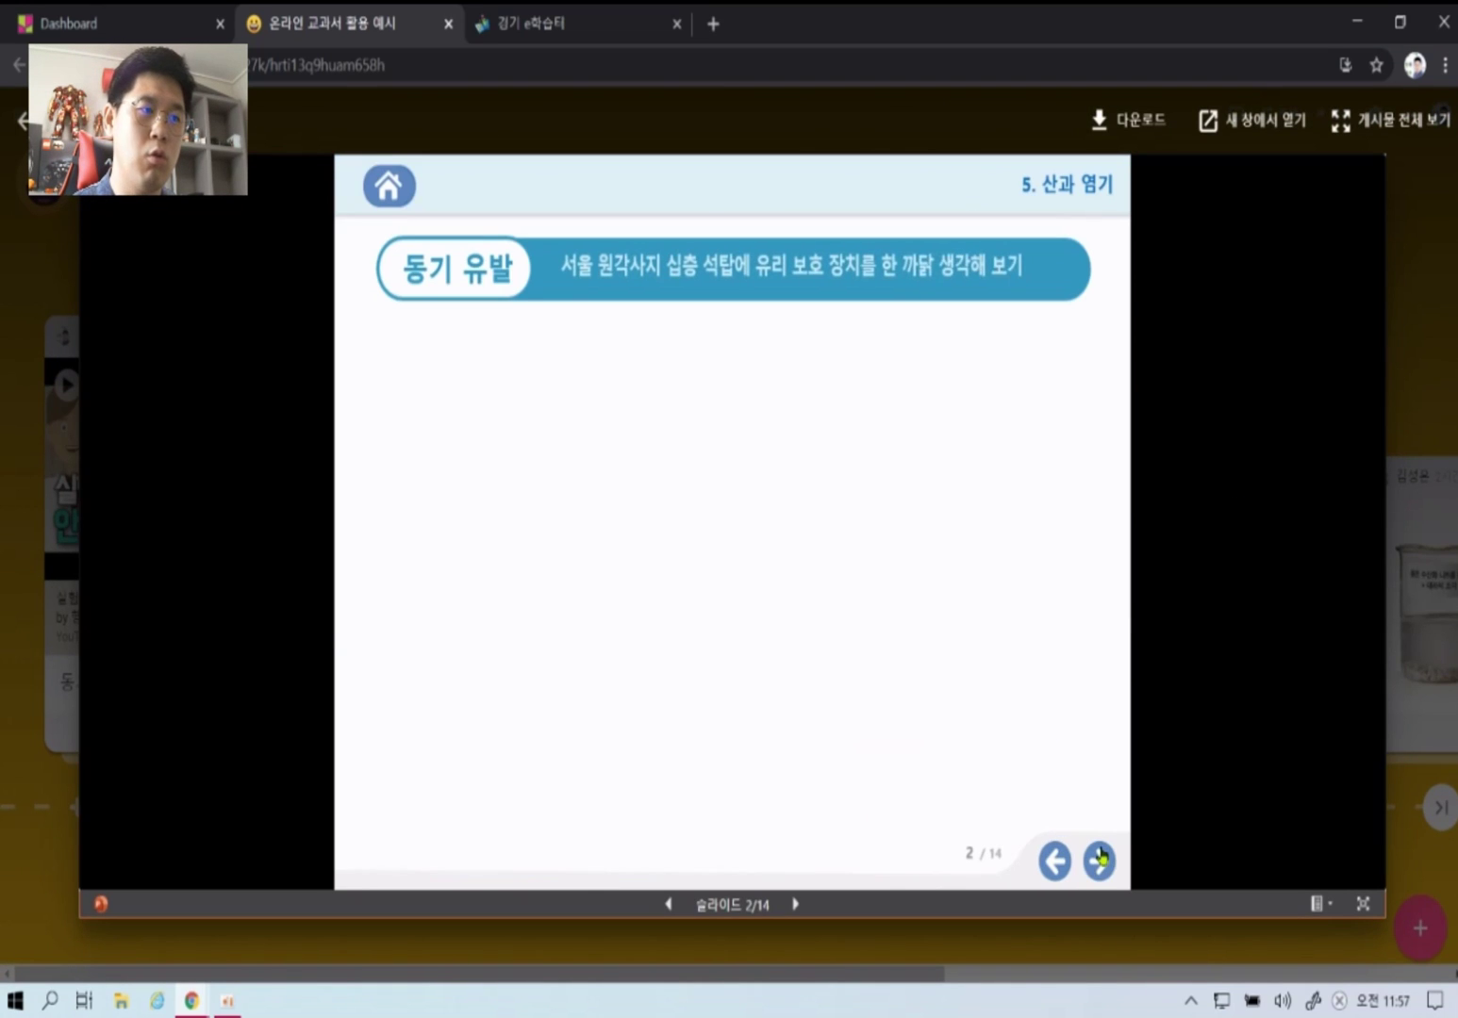
click(1093, 871)
click(1089, 860)
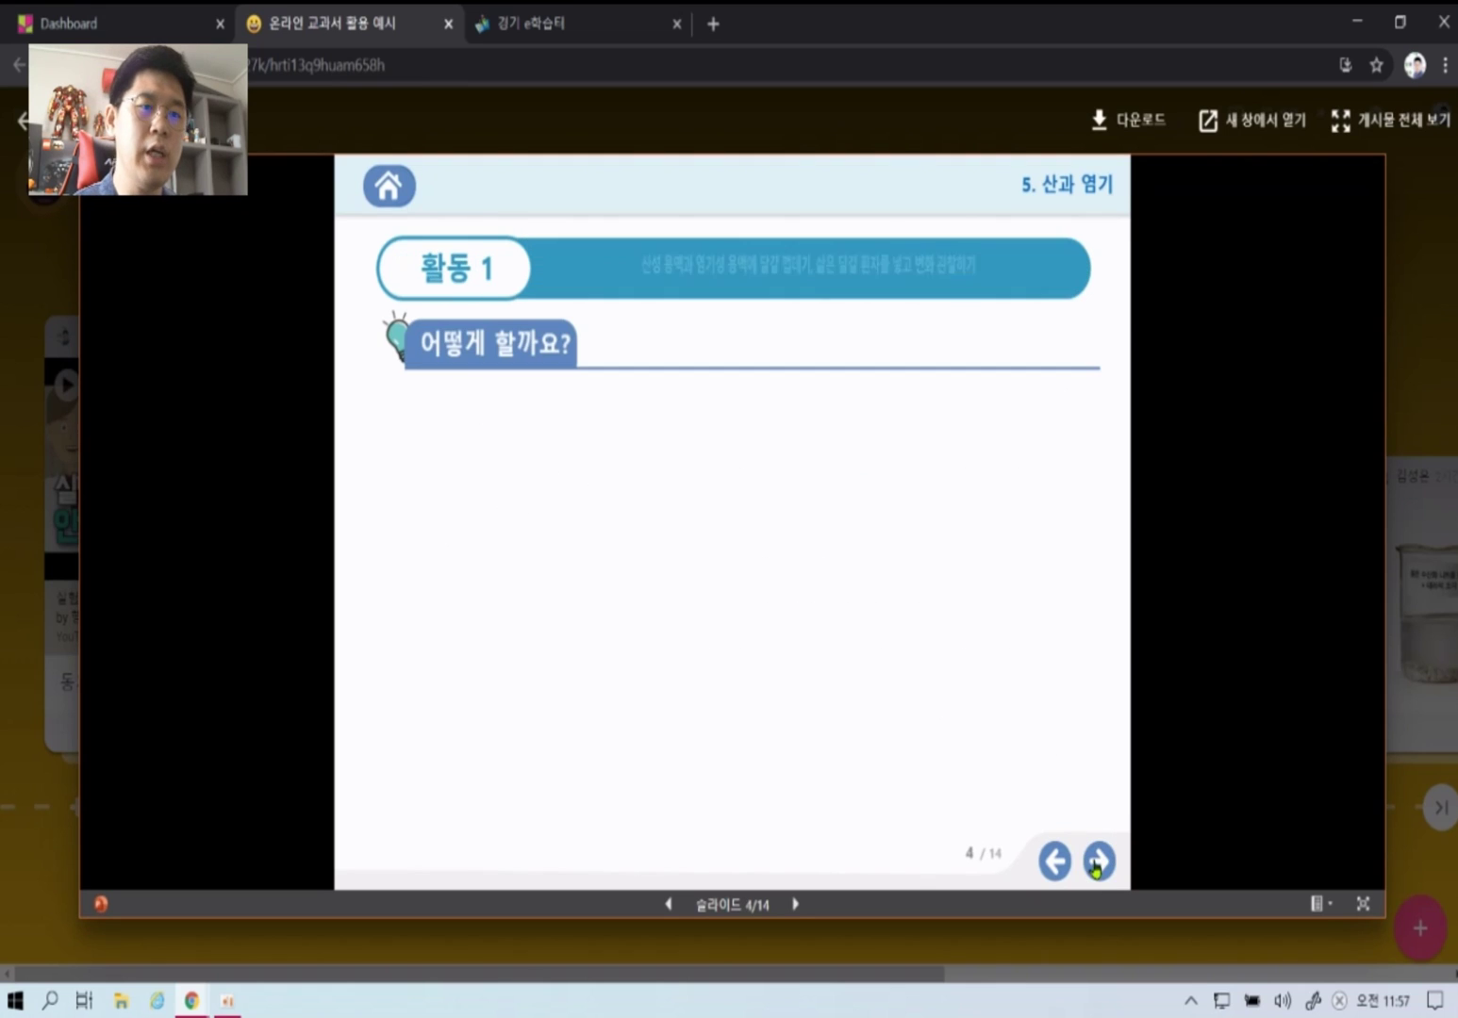
- Close the slide preview, then download and open the 기본_학습지(5-2-5_6) HWP worksheet
click(1419, 367)
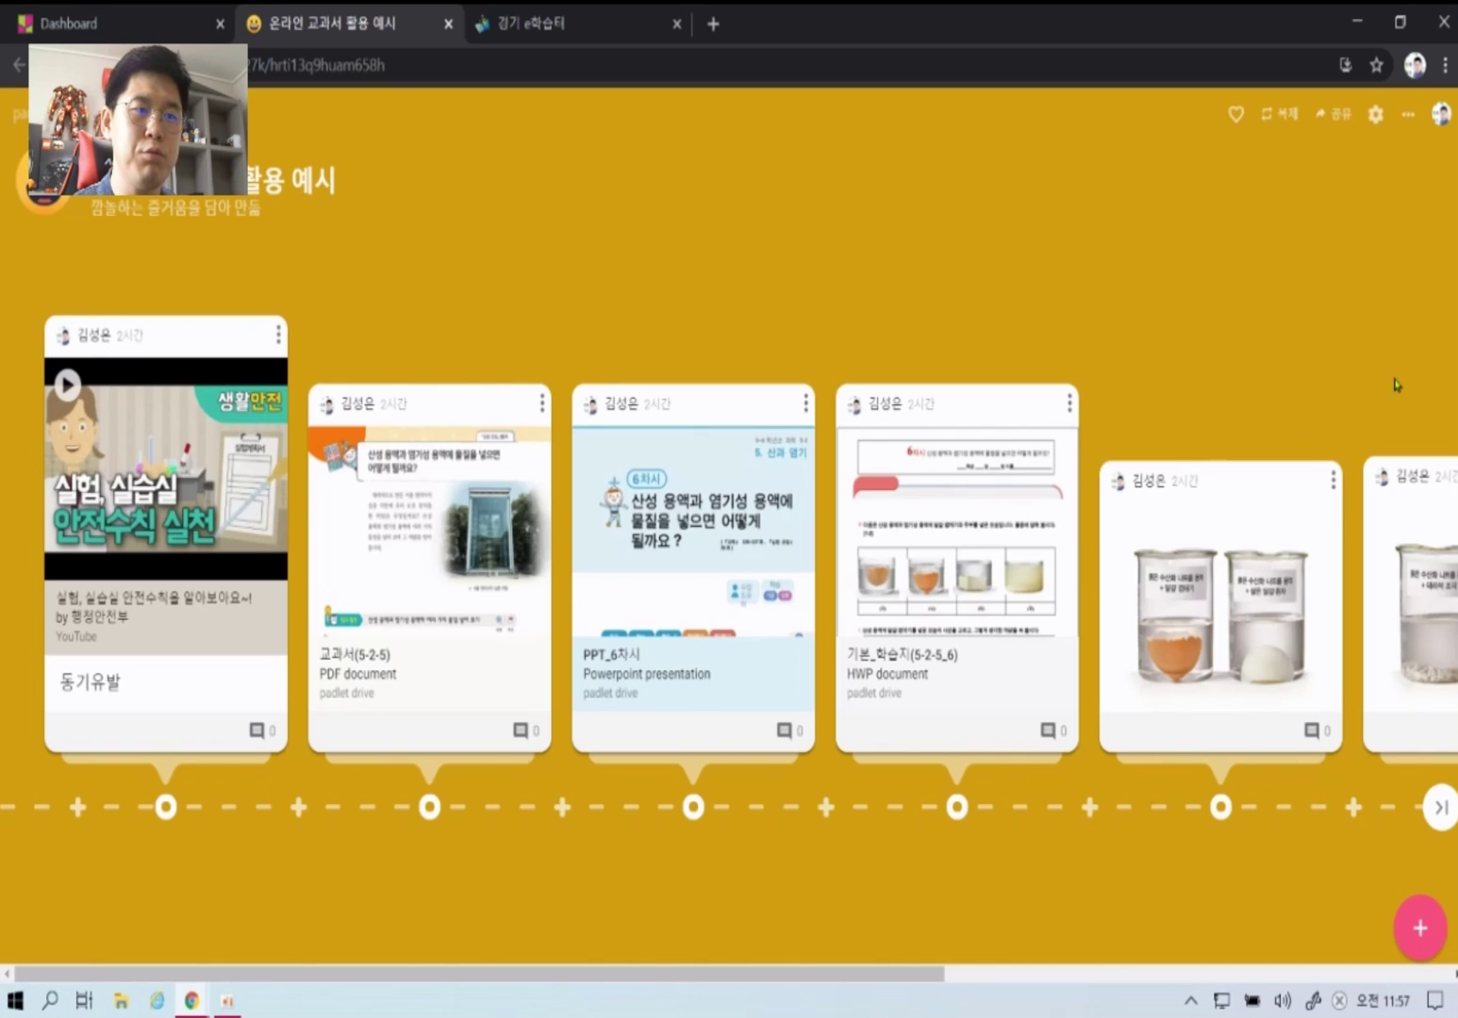
click(900, 699)
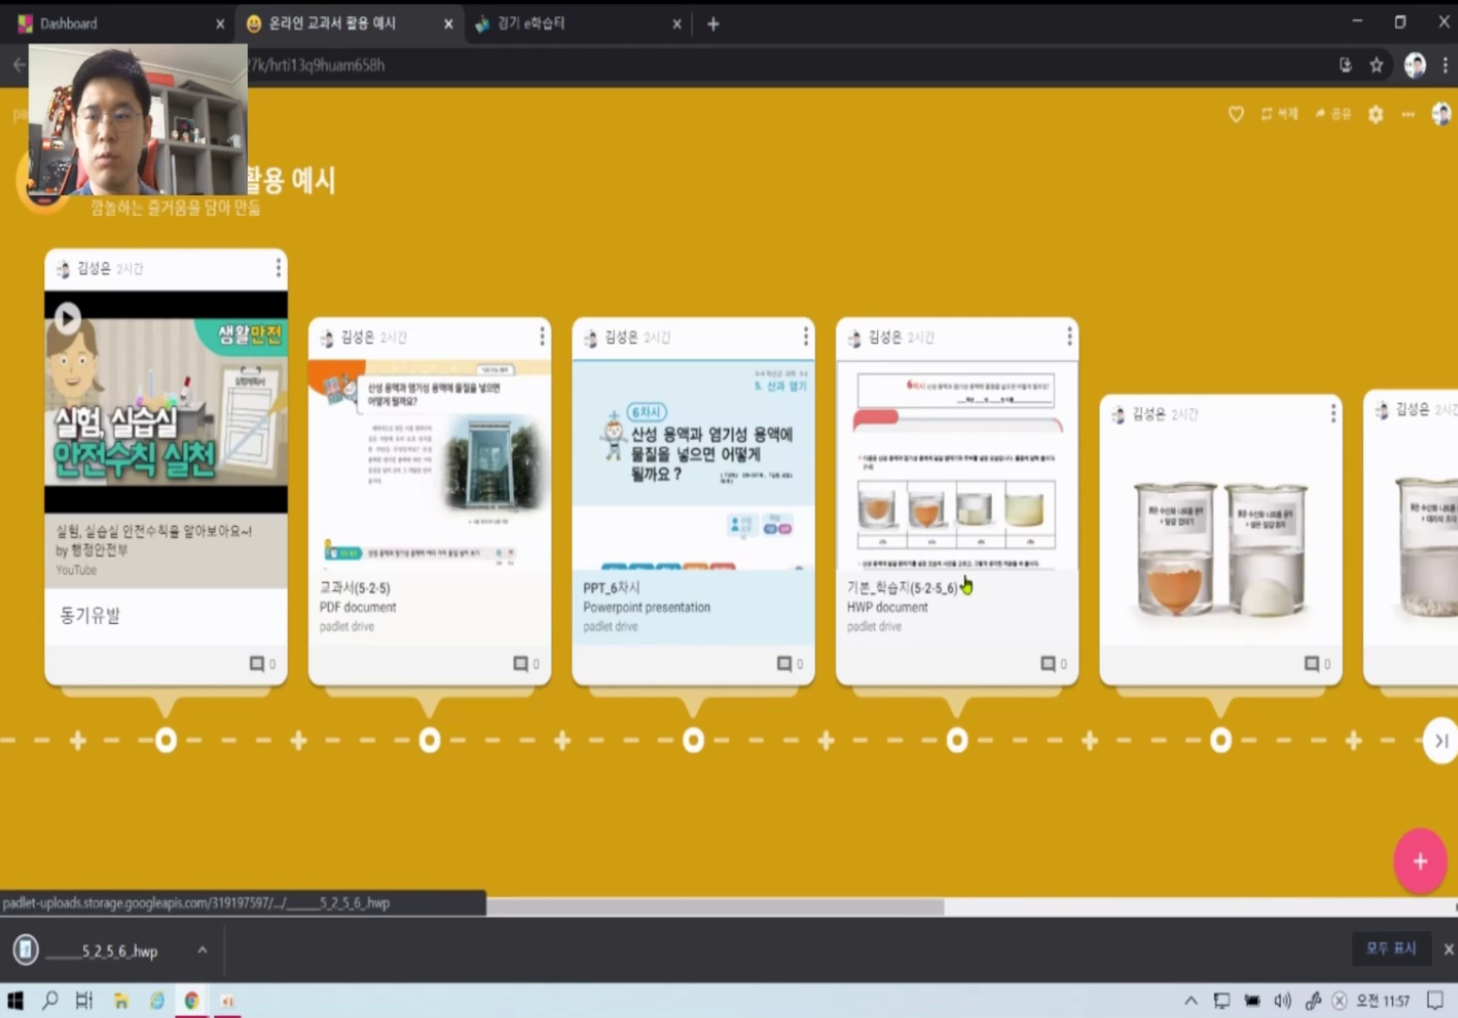
click(141, 951)
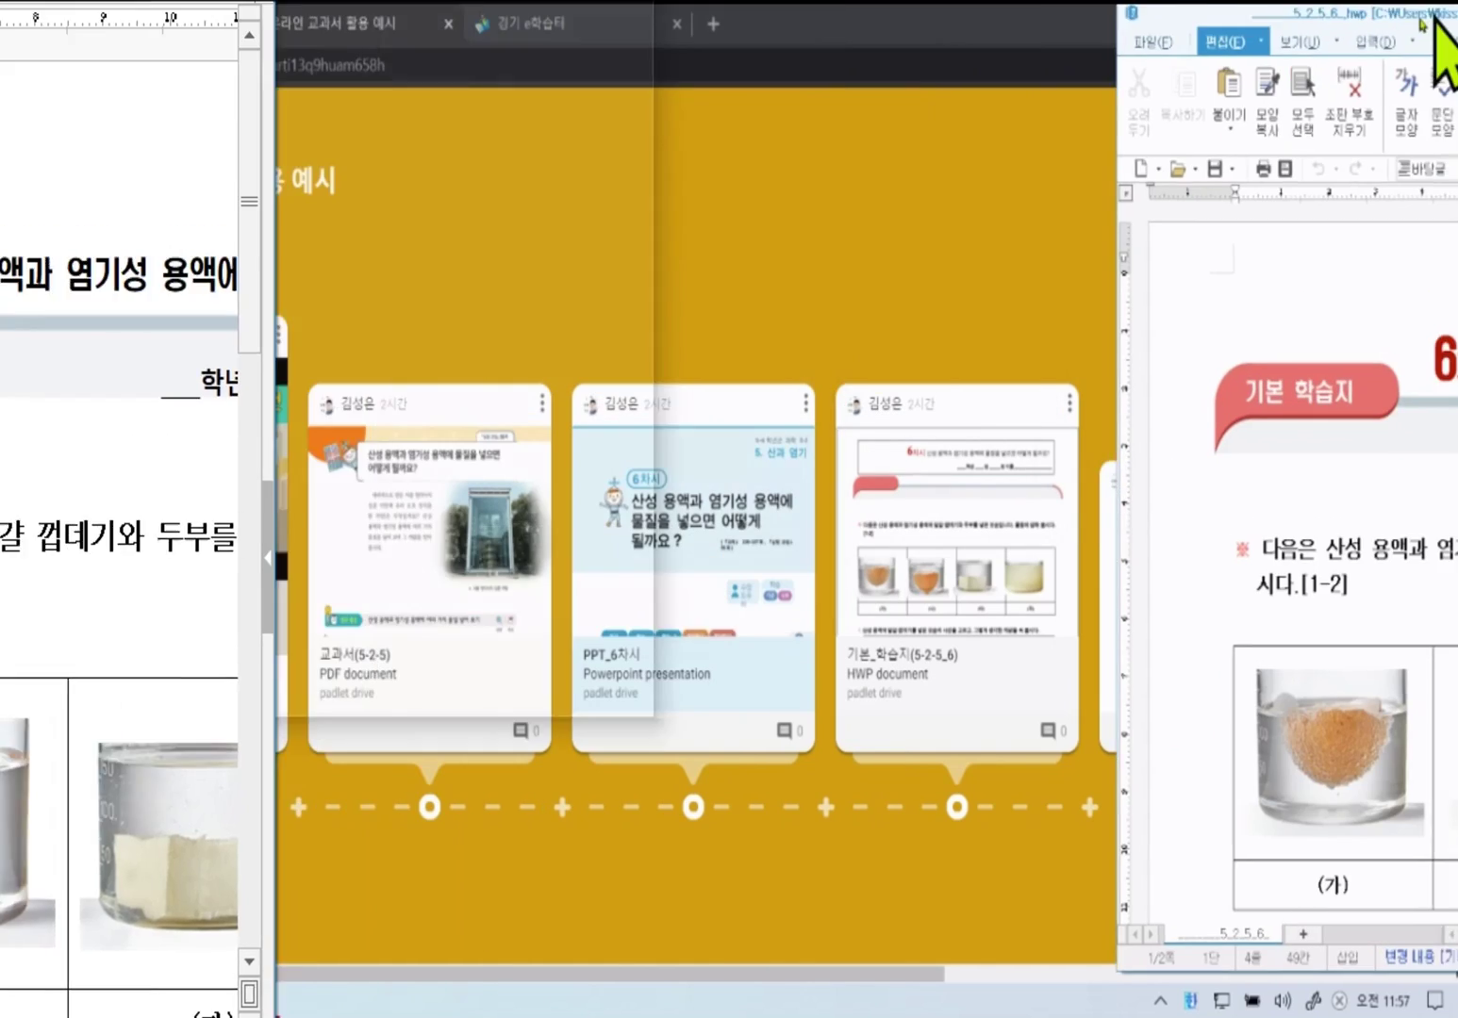
- Centre and maximize the 6차시 basic worksheet window in 한글, then close it
drag(1431, 49, 732, 98)
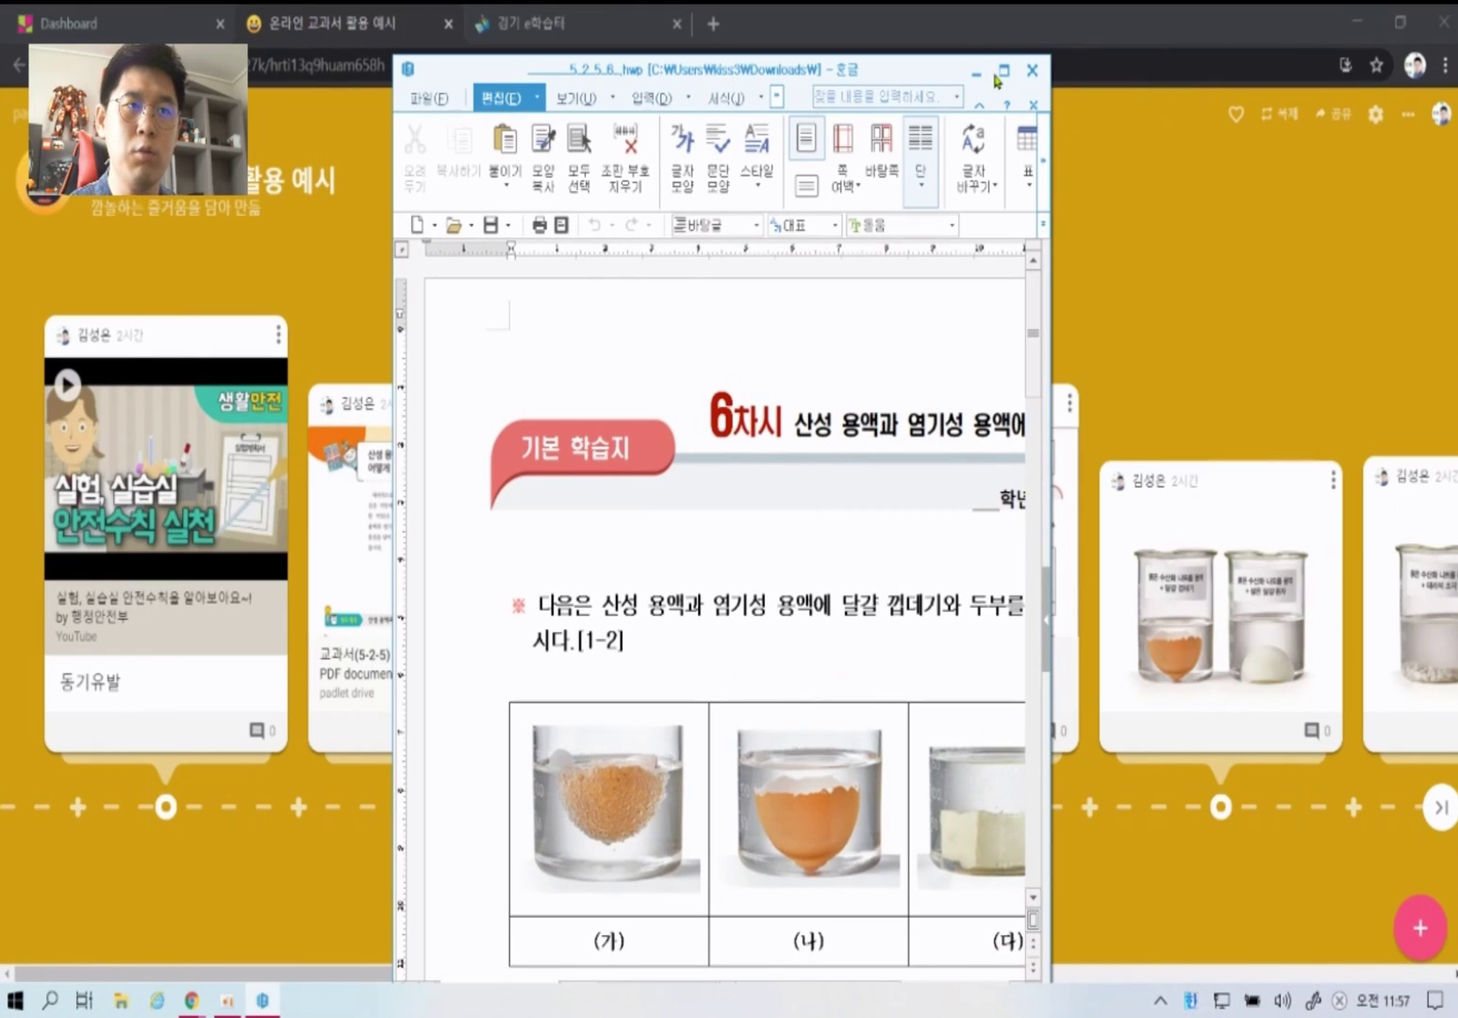
click(1003, 70)
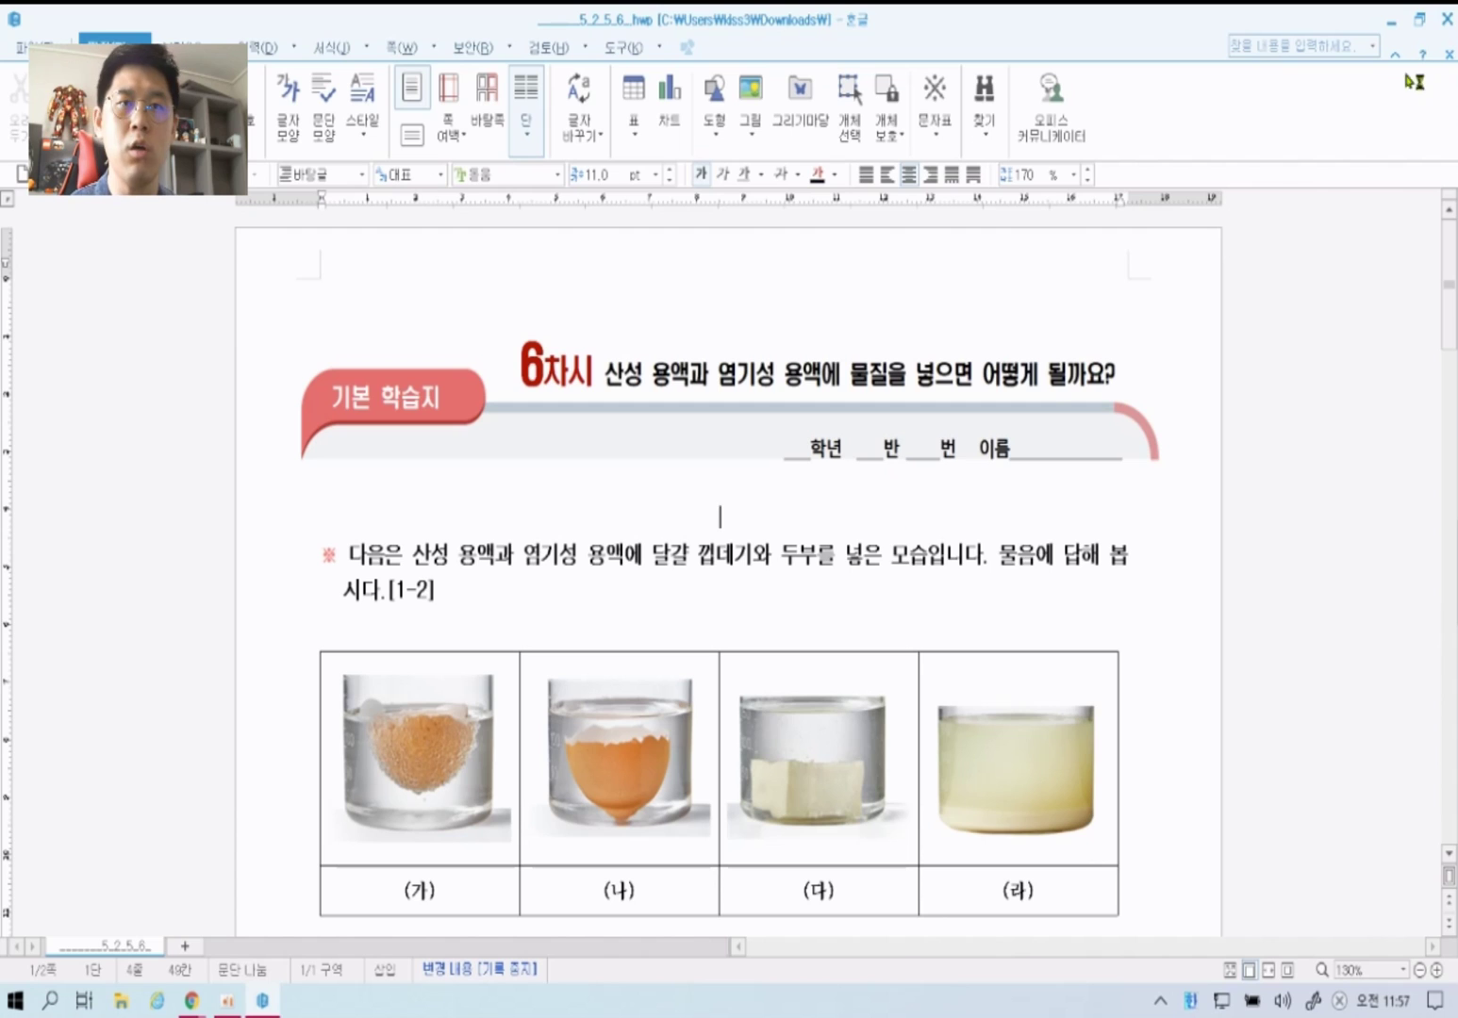
click(1446, 19)
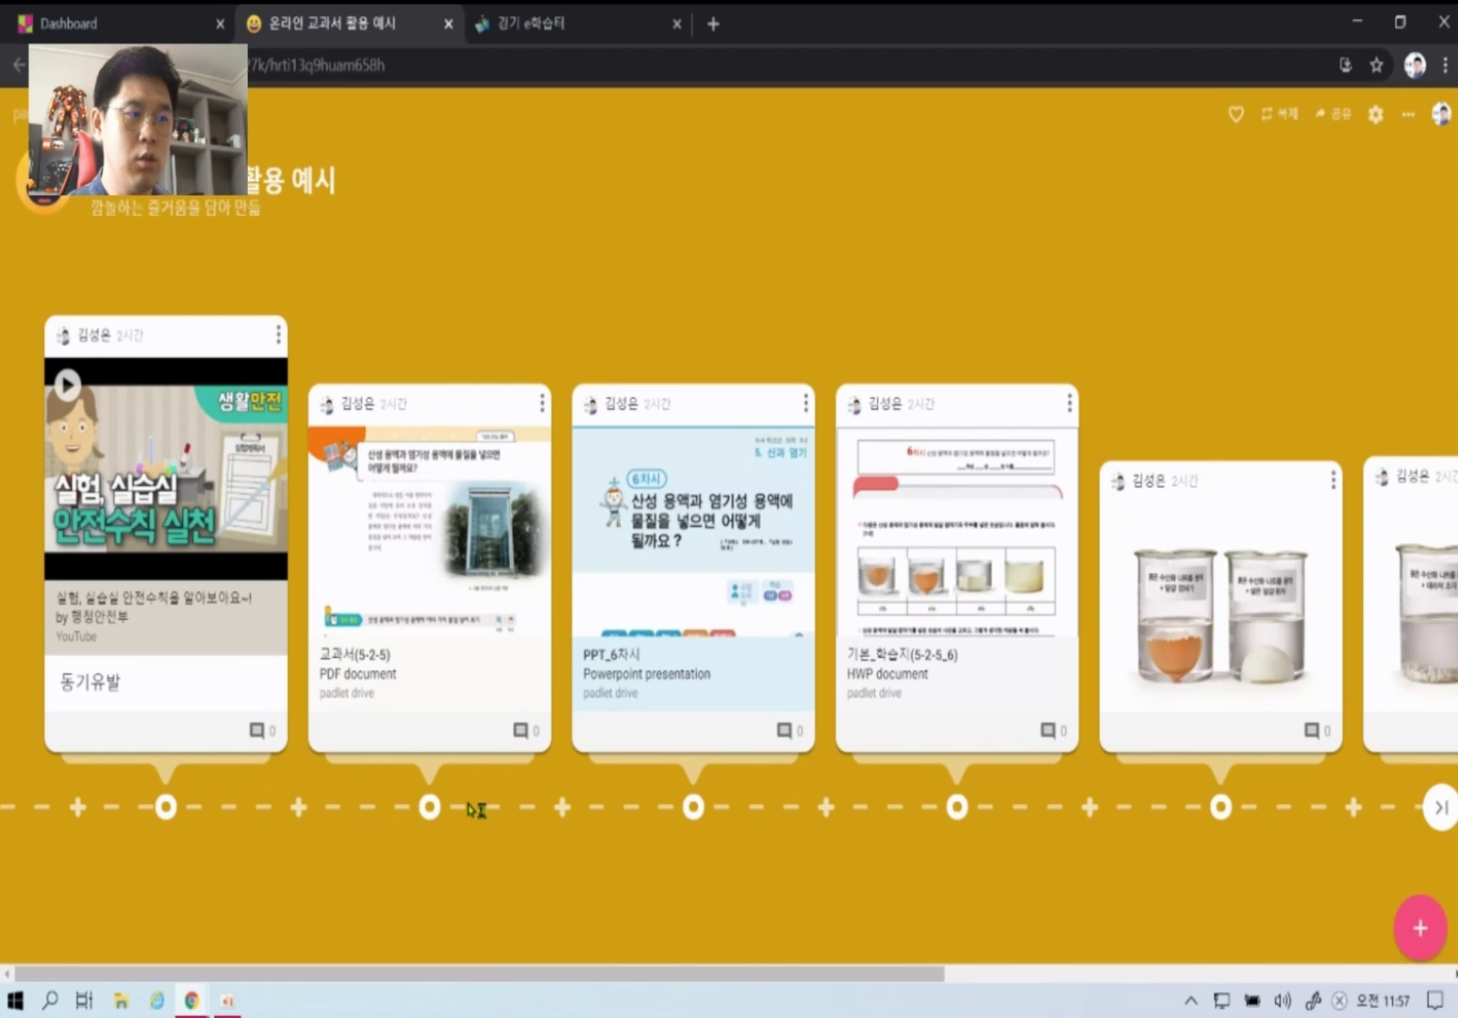
click(542, 403)
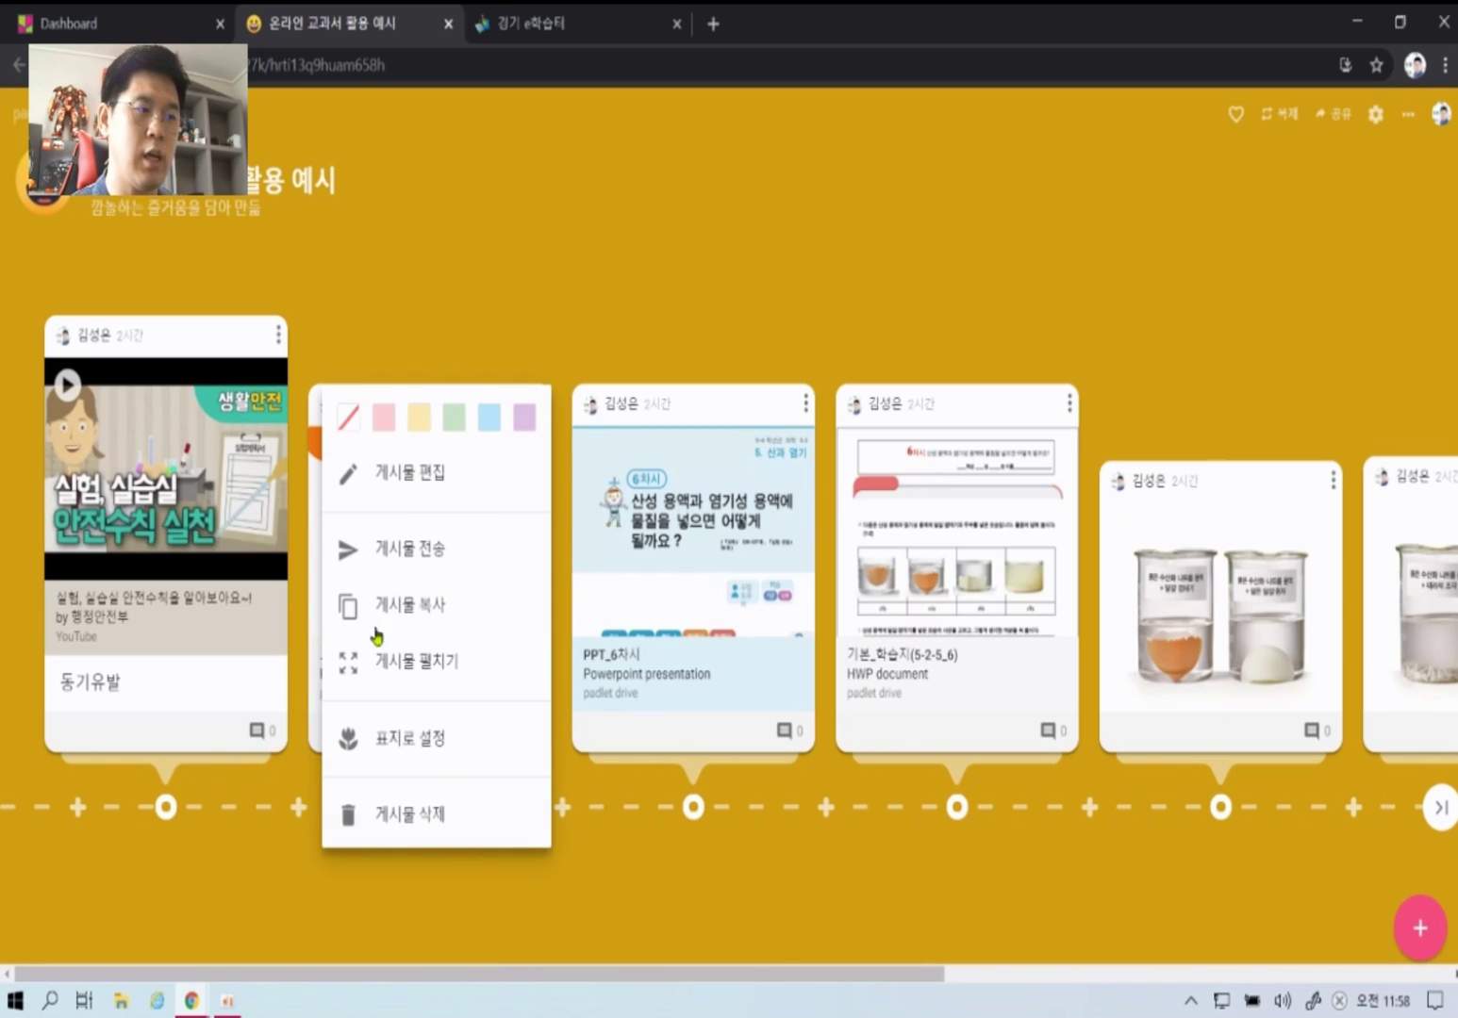
click(575, 273)
click(1221, 707)
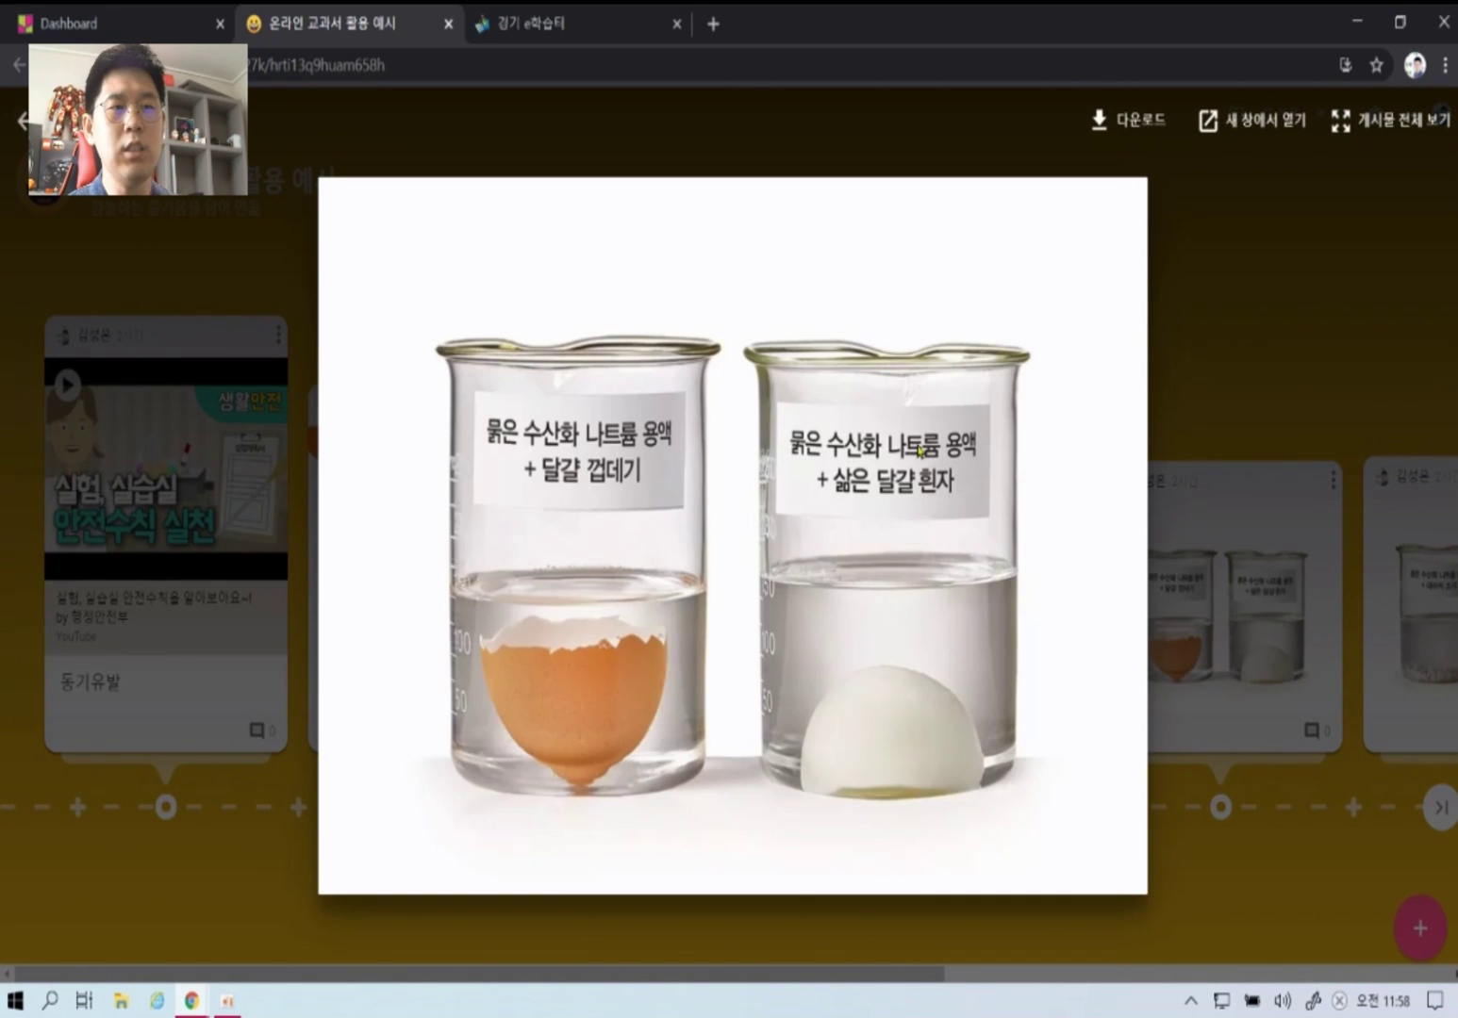
click(1189, 896)
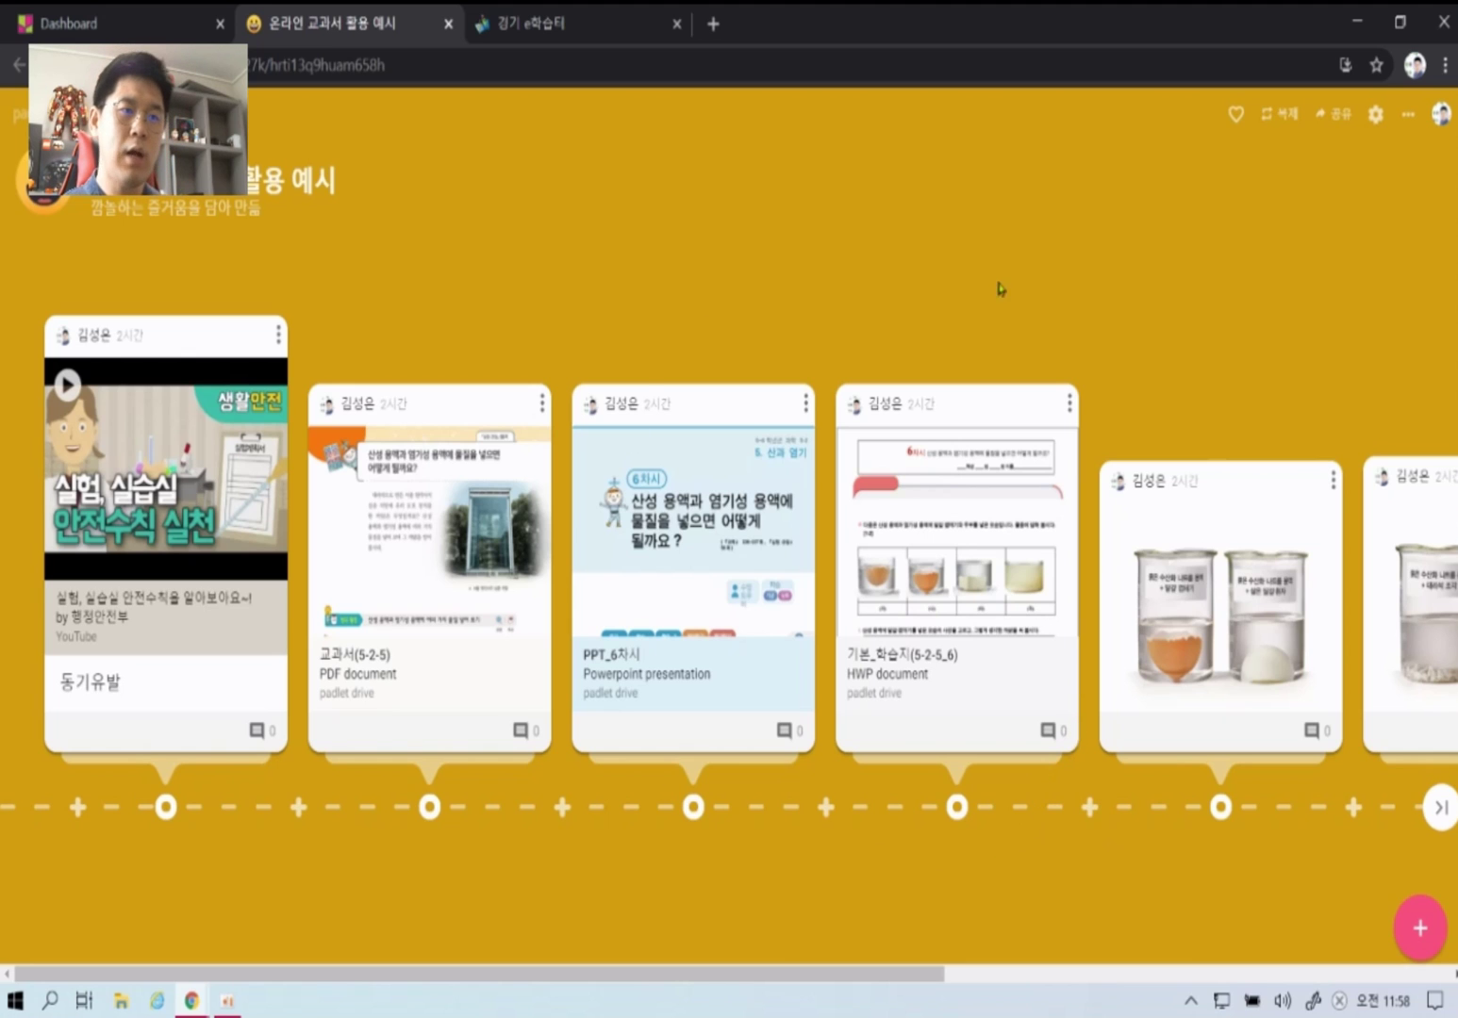
drag(731, 975, 566, 936)
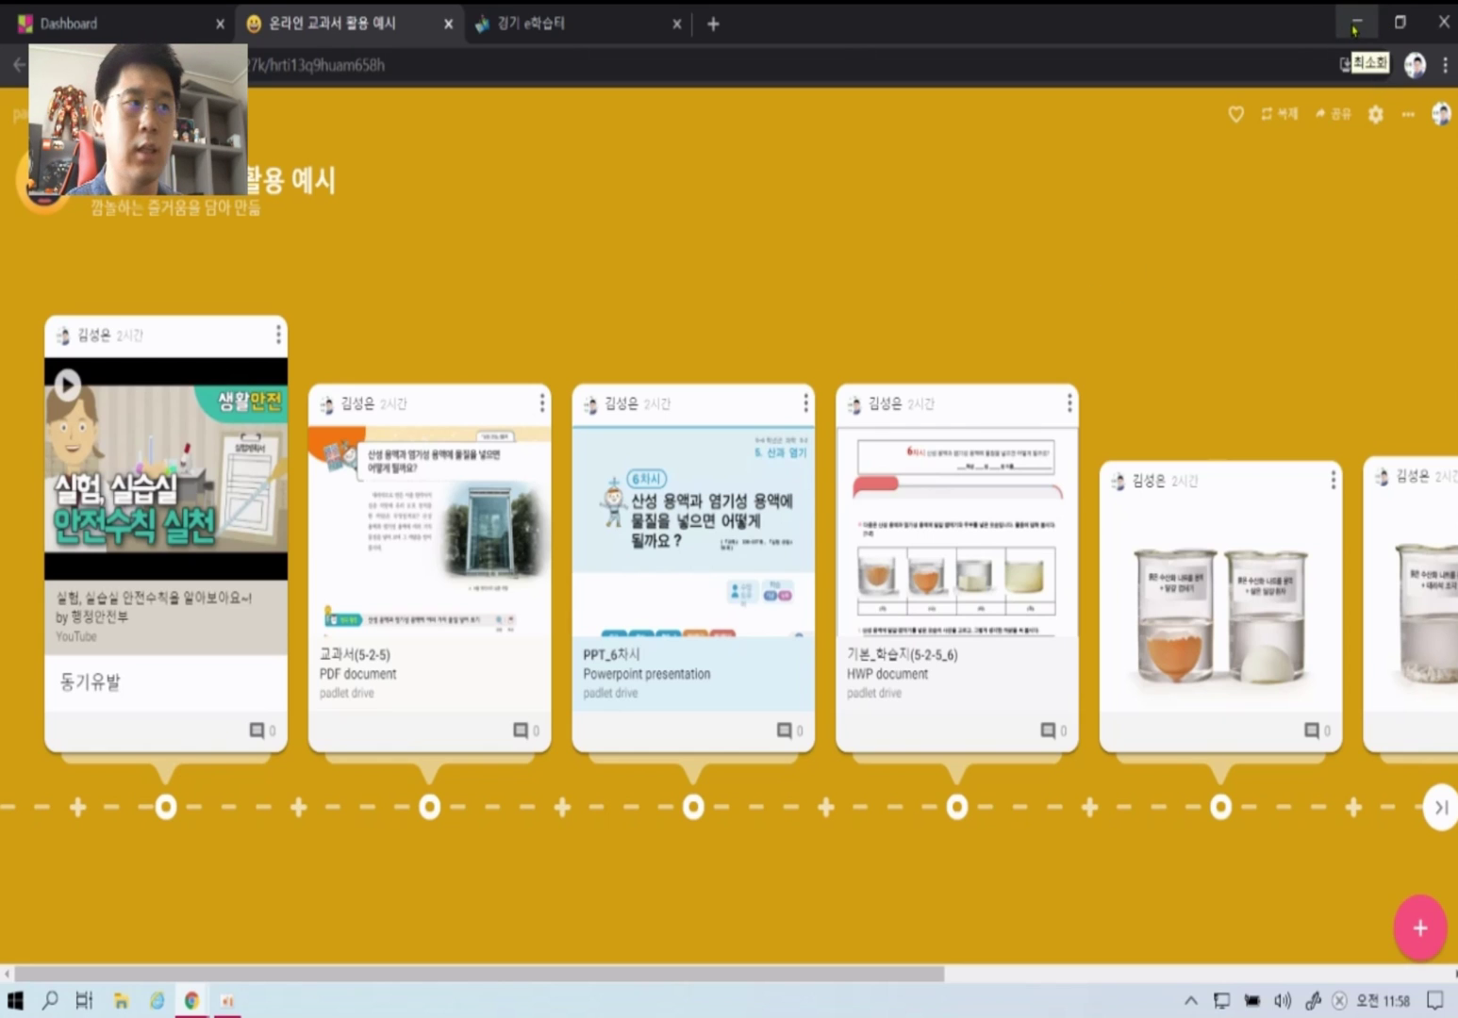
- Minimize the Padlet browser window and show the chat messages in e학습터's class room
click(530, 25)
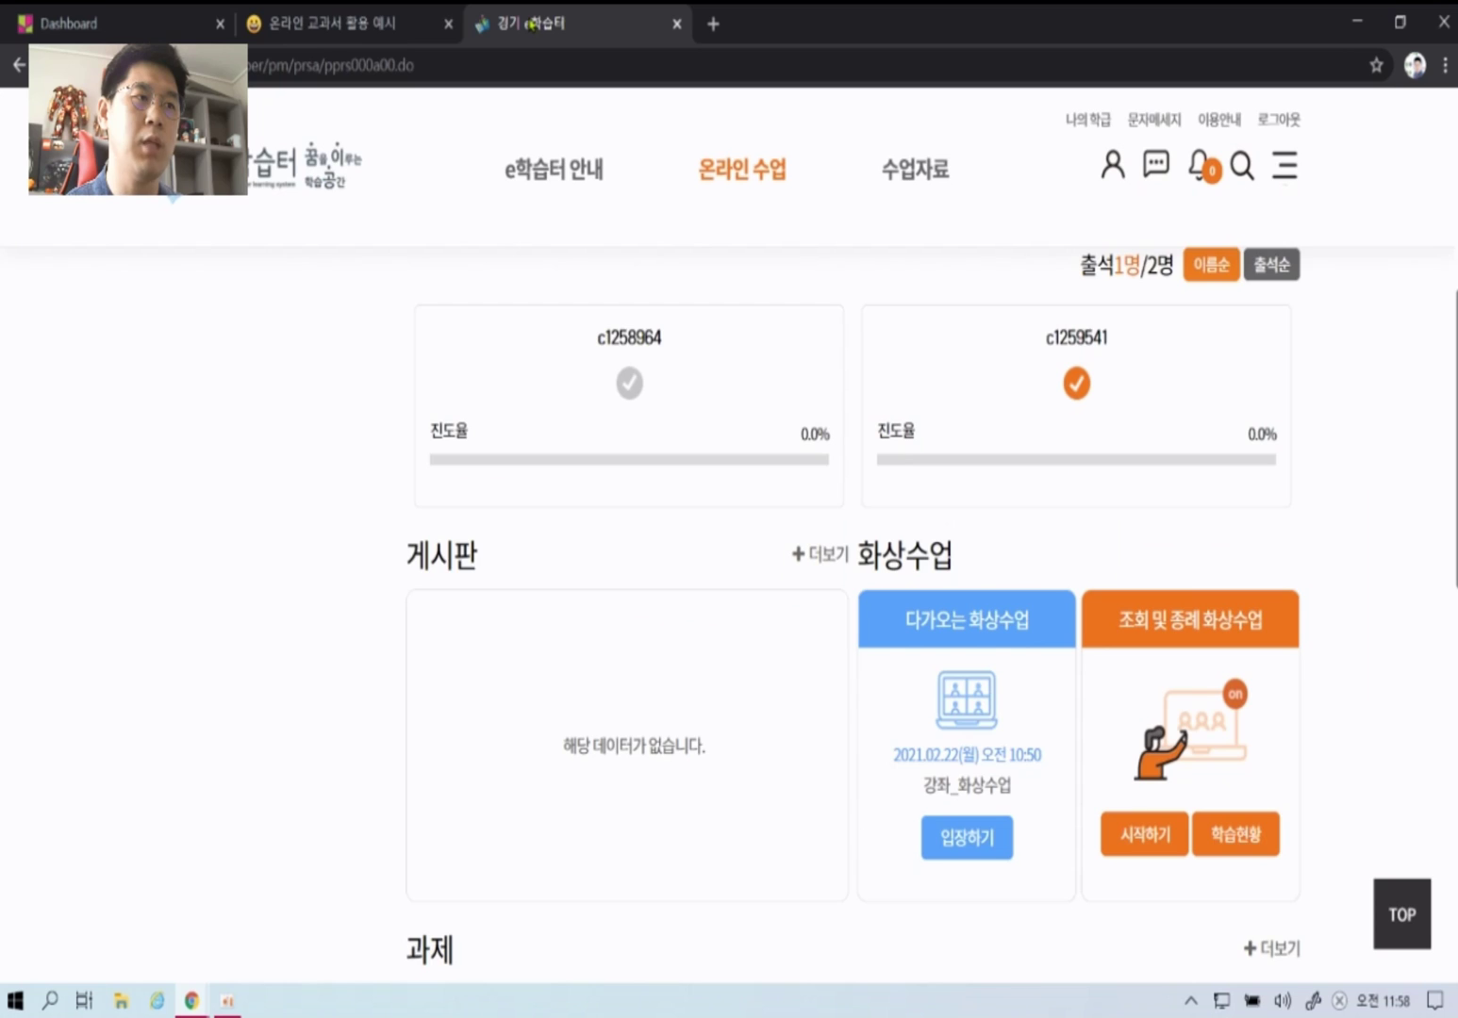
click(396, 30)
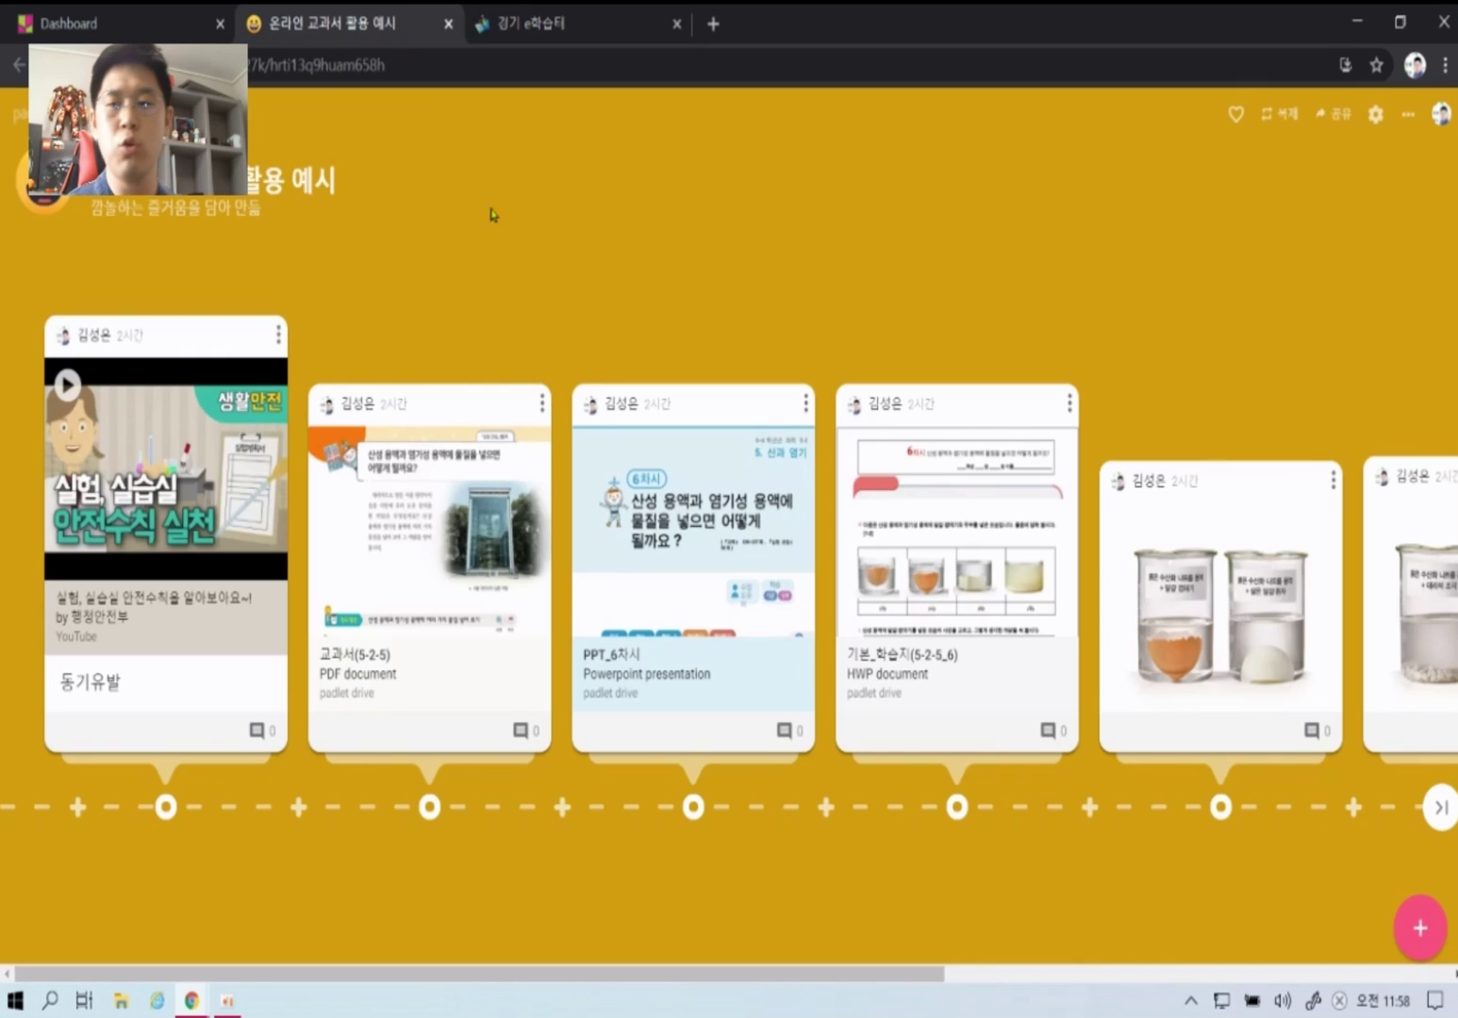
click(1357, 21)
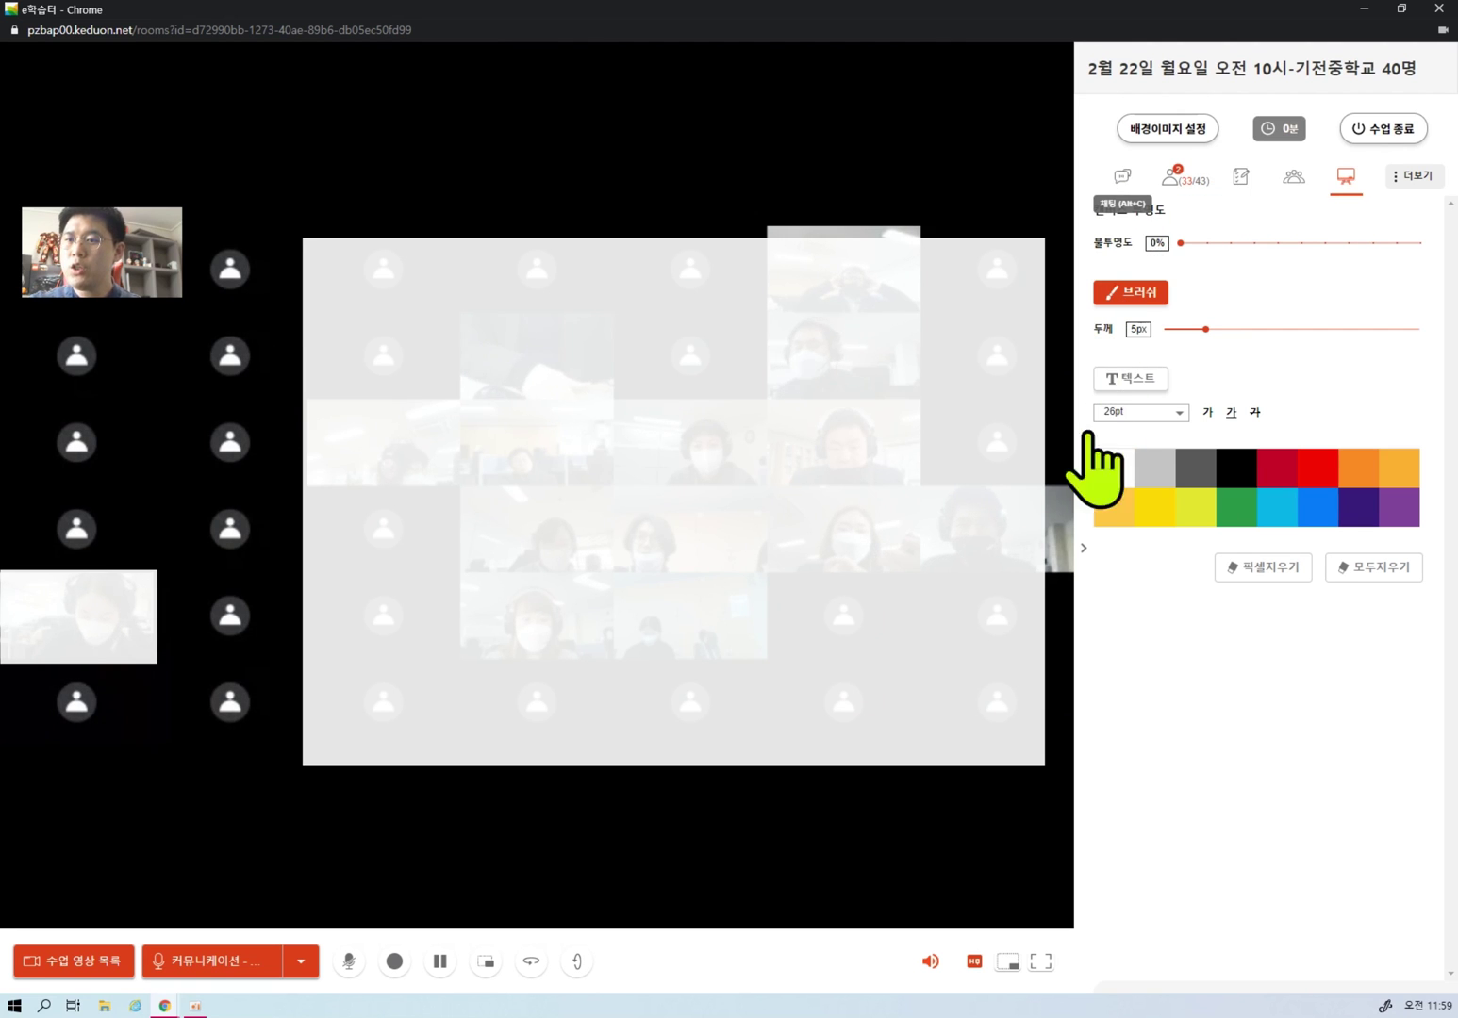
click(1122, 177)
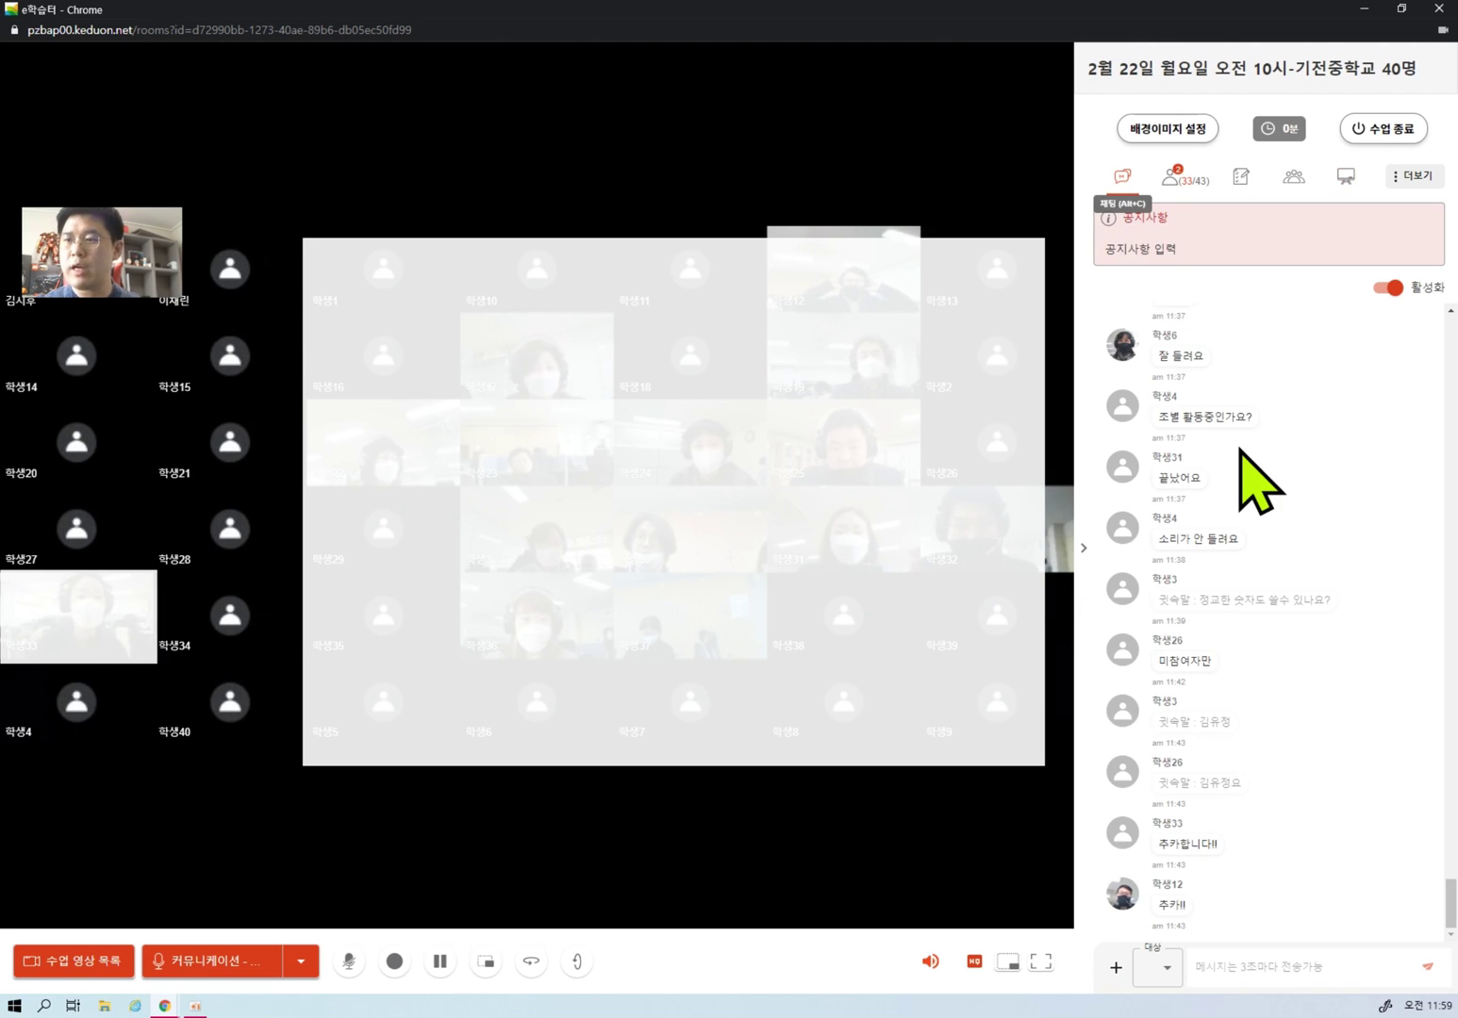